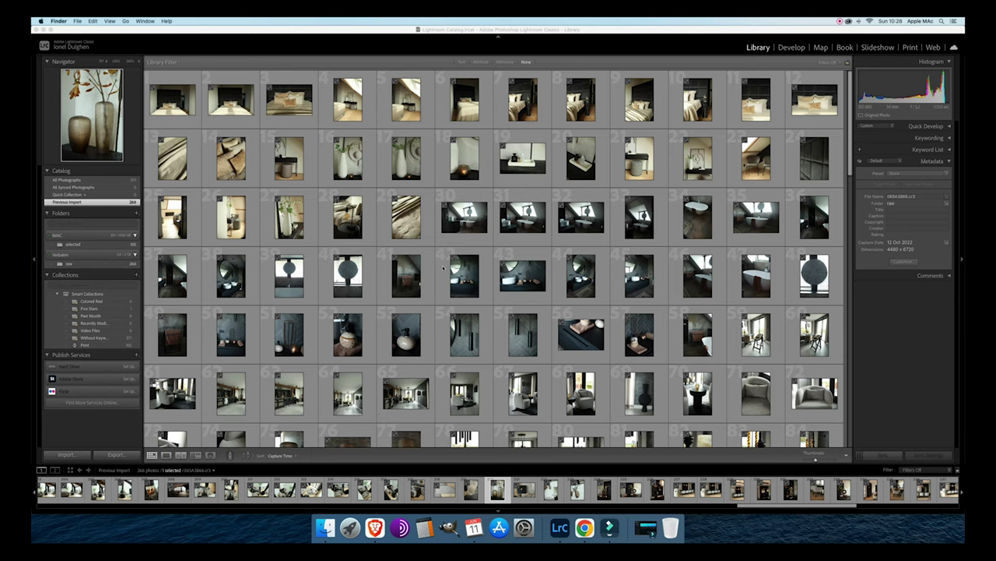
Switch to Develop and jump to the shoot's first photo, the bed with the dark padded headboard.
click(792, 47)
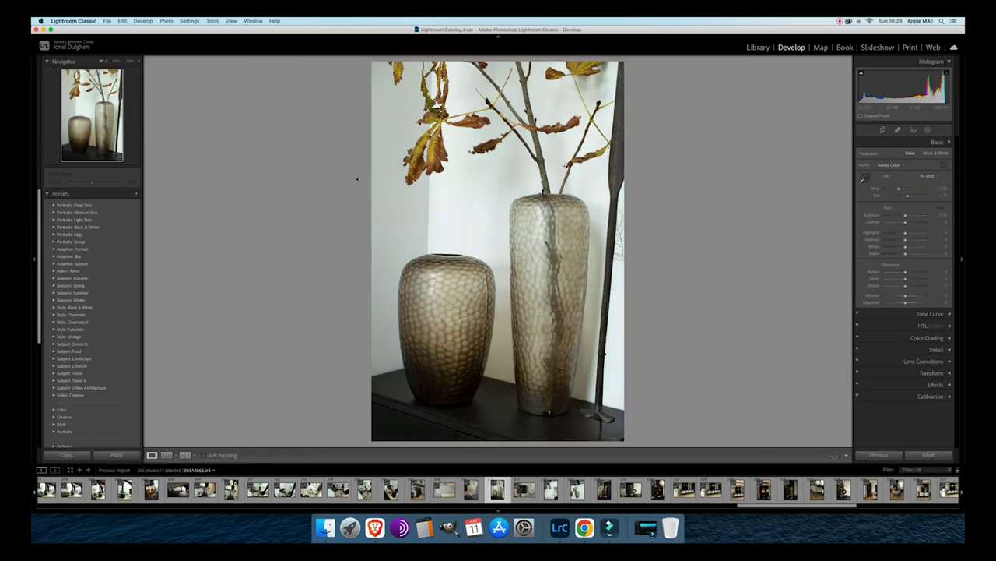
key(Home)
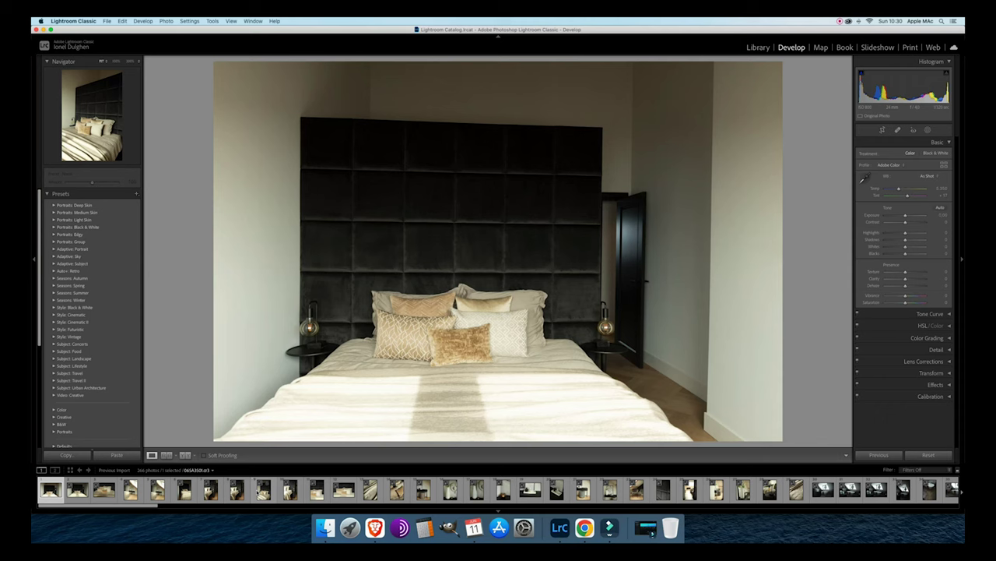
scroll(498, 489, right, 5)
Scroll the filmstrip back and forth, then set Lights Dim around the bedroom photo.
scroll(257, 491, right, 5)
scroll(257, 490, right, 5)
scroll(257, 491, left, 10)
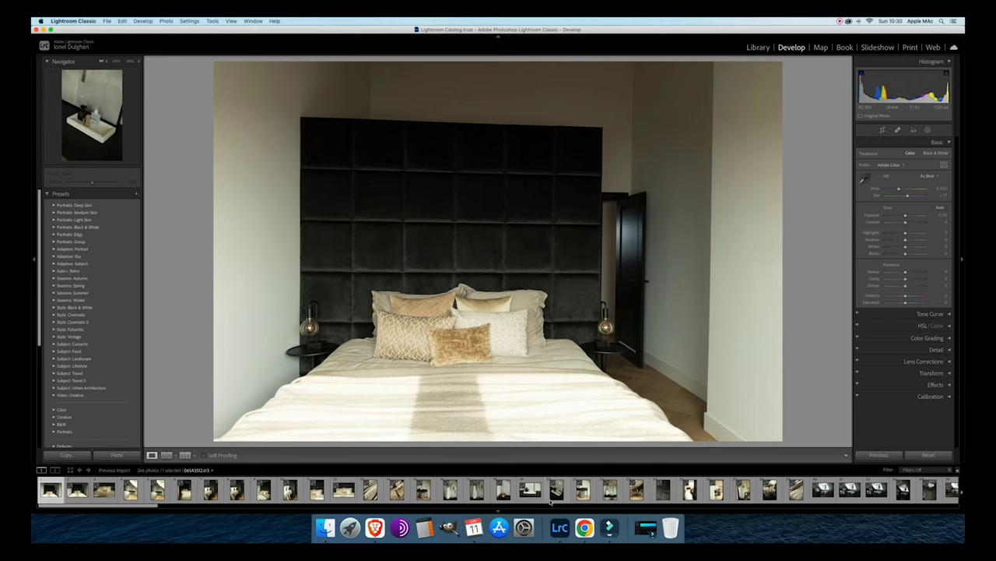
key(l)
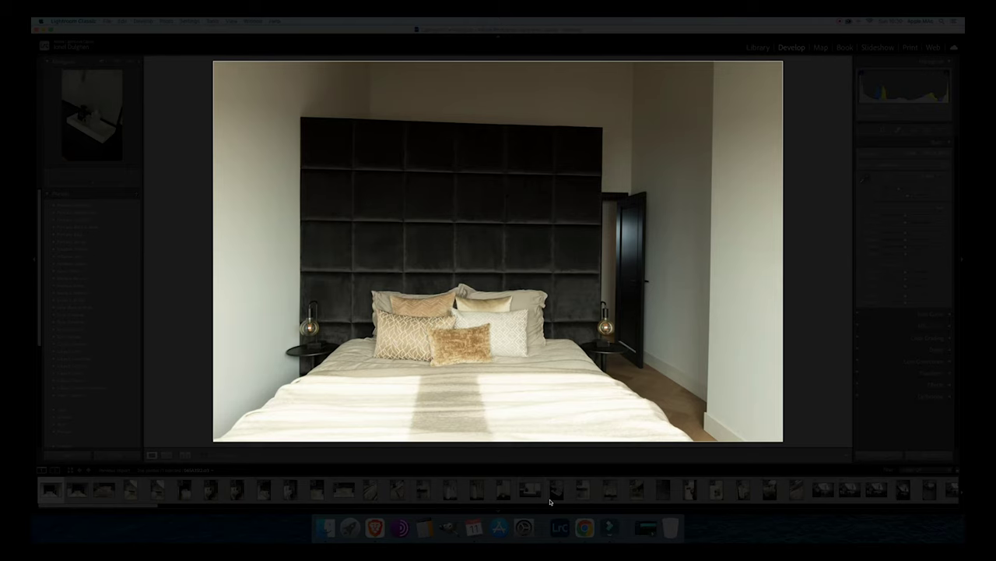
Flag the next two bedroom photos as picks.
key(Right)
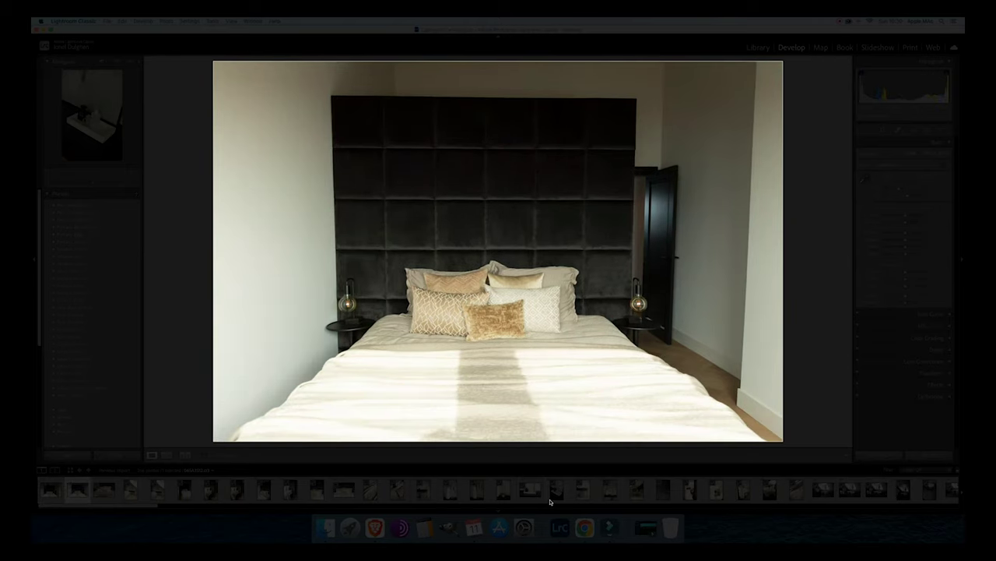
key(p)
key(Right)
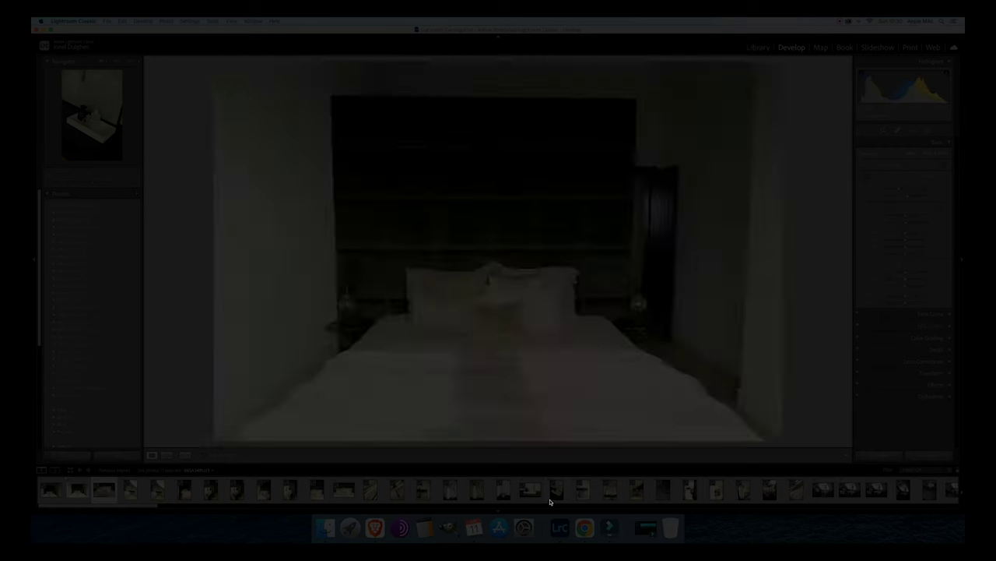
key(p)
Compare the two vertical attic bedroom shots and flag the better one as a pick.
key(Right)
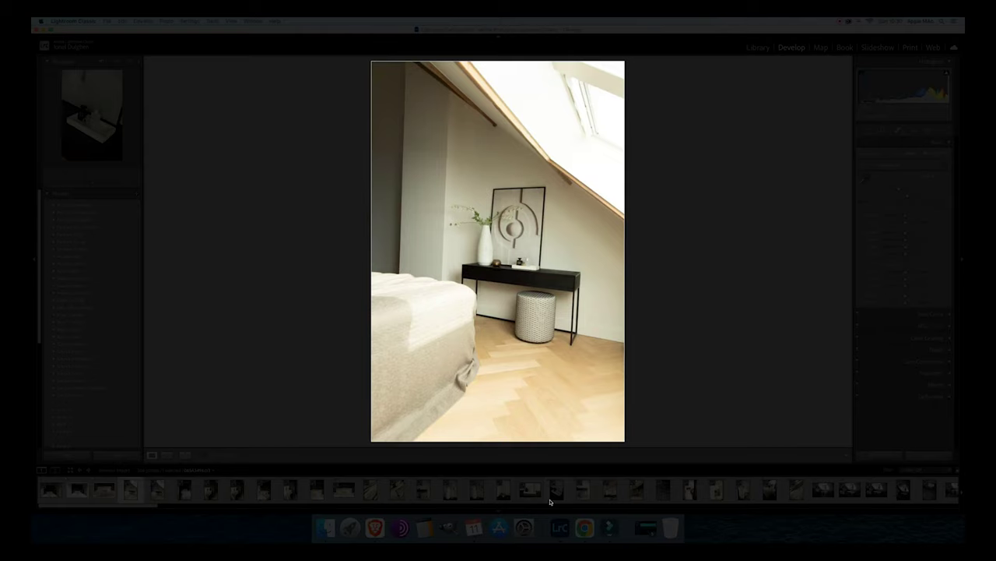
key(Right)
key(Left)
key(Right)
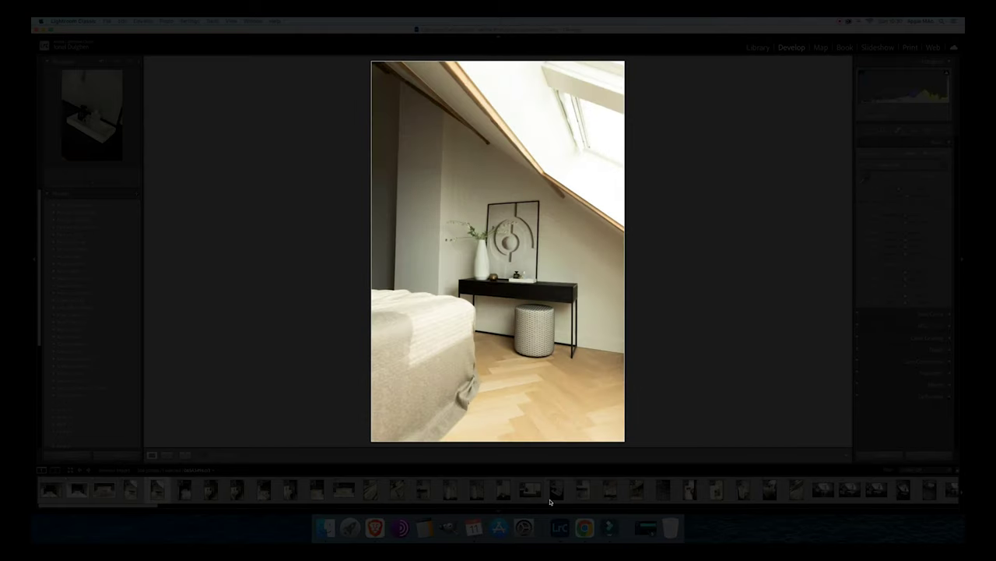
key(Left)
key(Right)
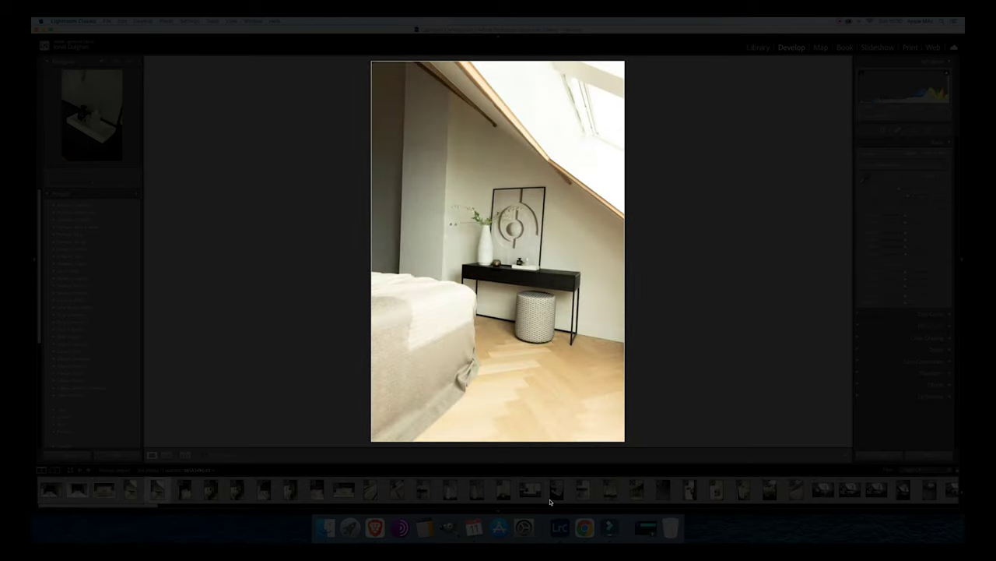
key(Left)
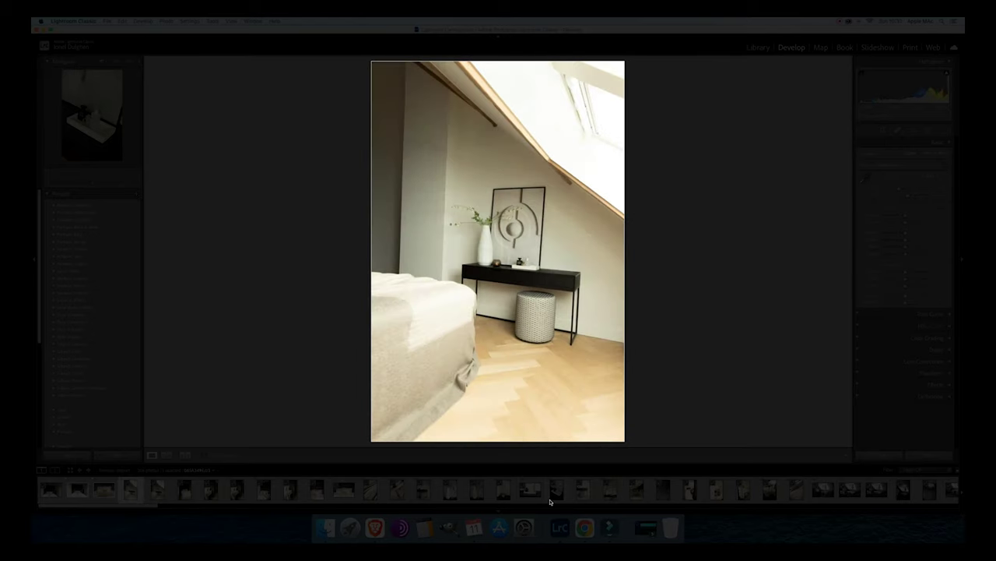
key(Right)
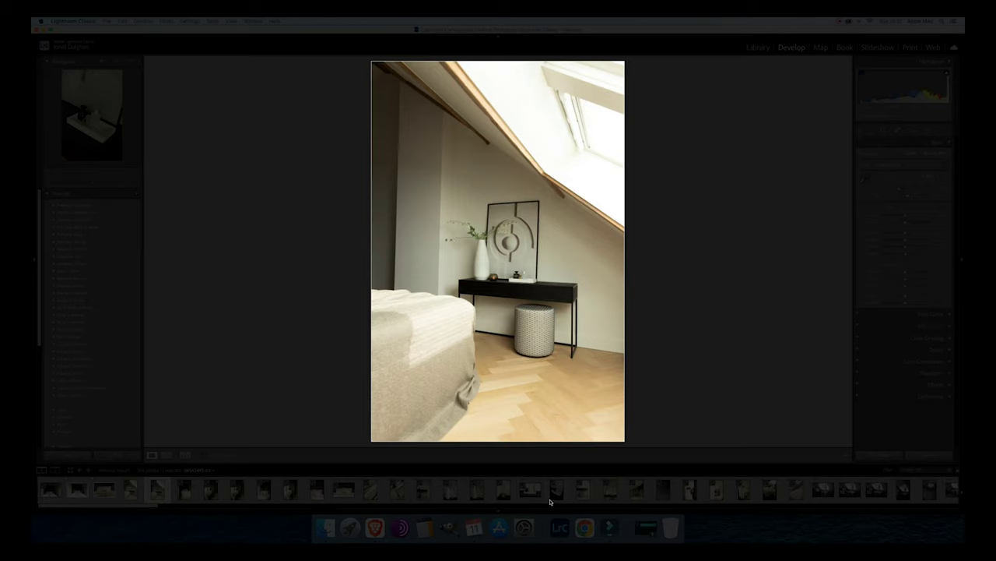
key(Left)
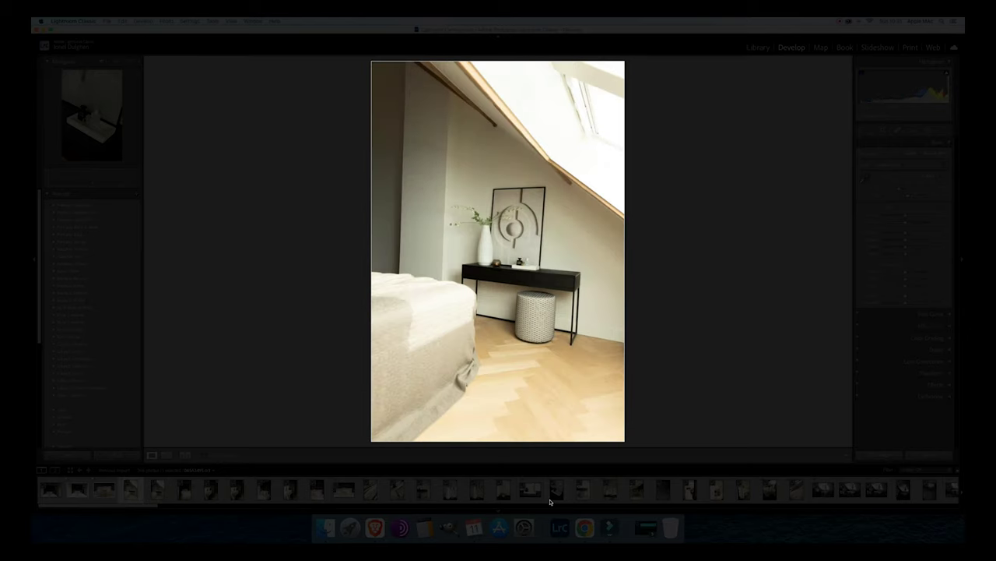
key(Right)
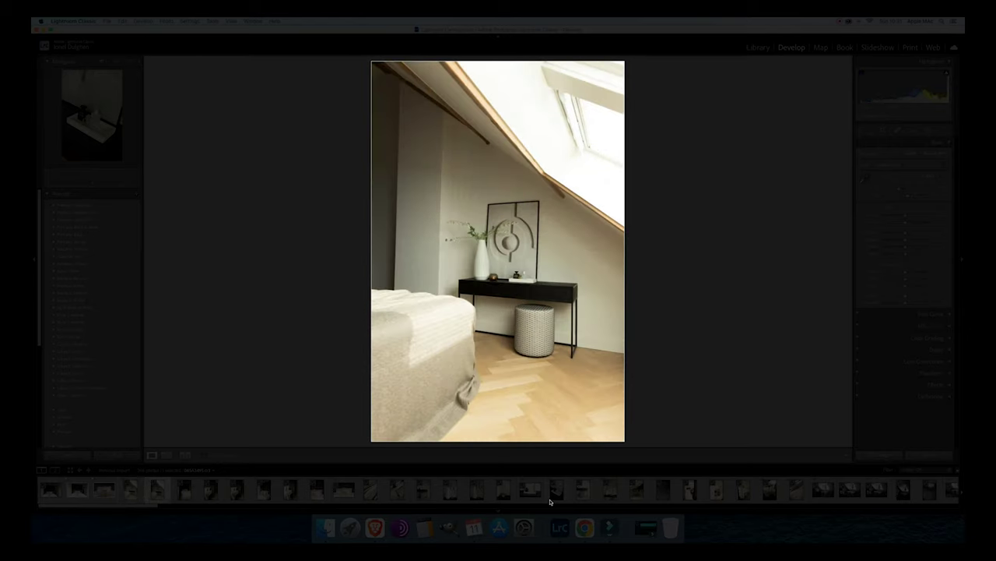
key(Left)
key(Right)
key(Left)
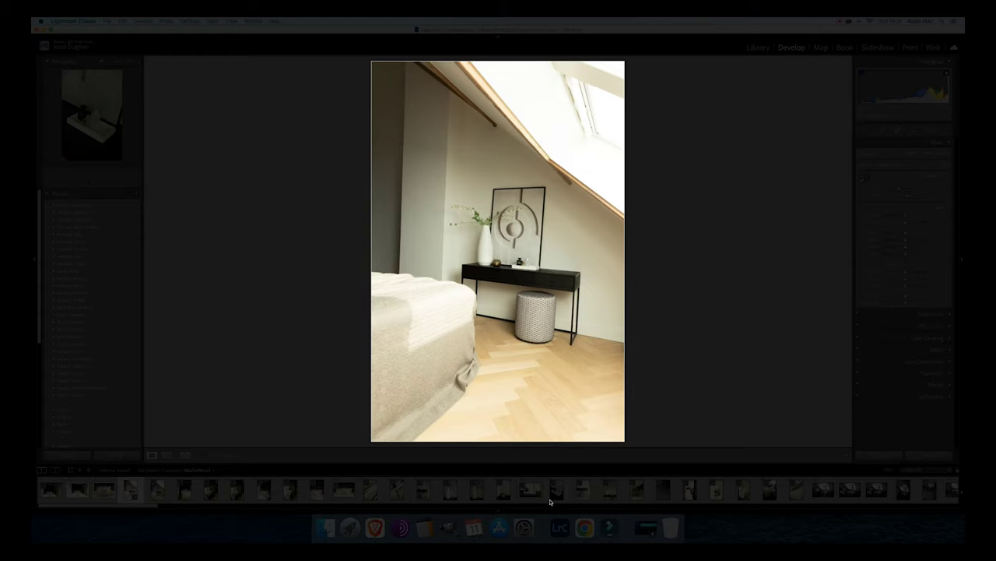
key(Right)
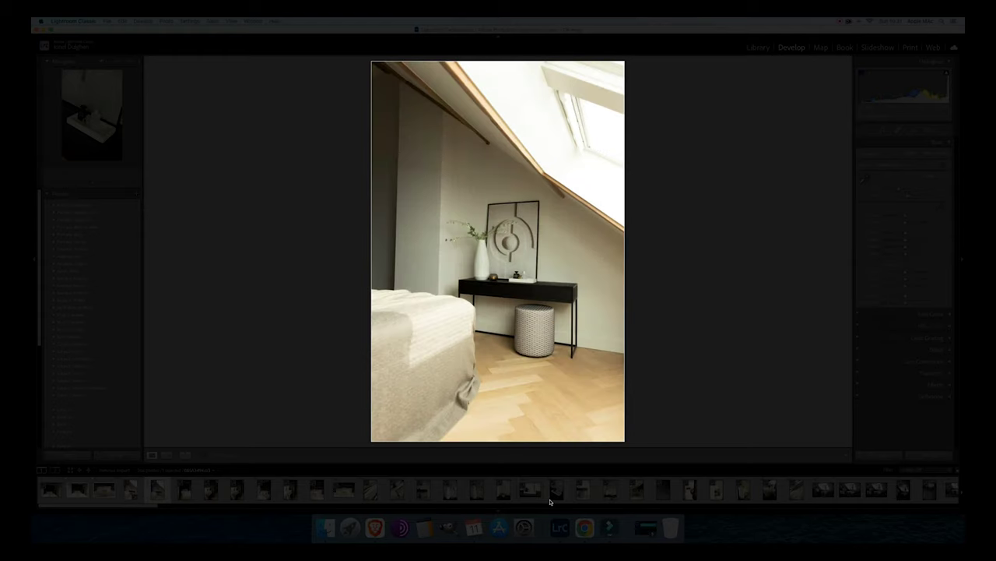
key(Left)
key(Right)
key(p)
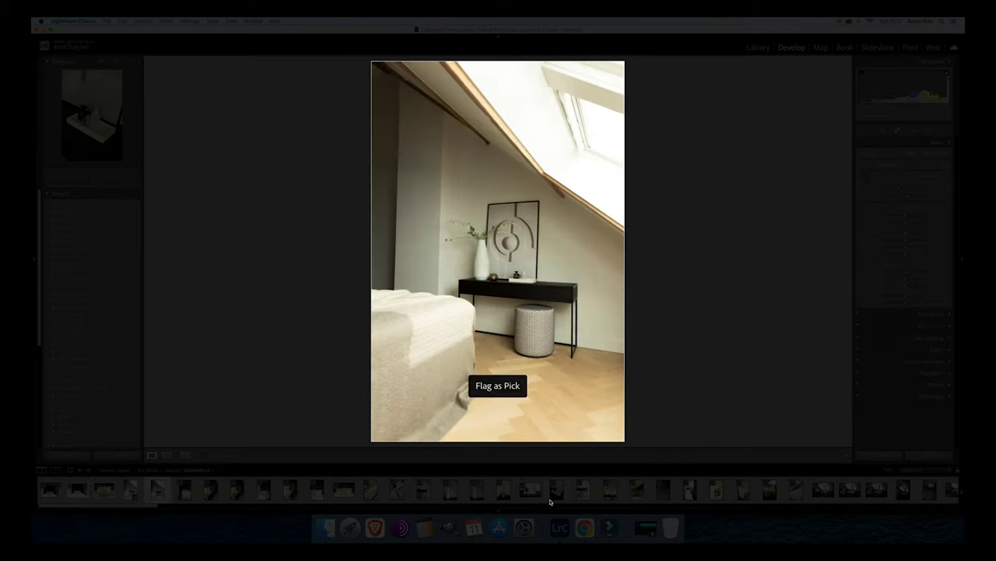
Compare the two bedside lamp shots and flag the chosen one as a pick.
key(Right)
key(Right)
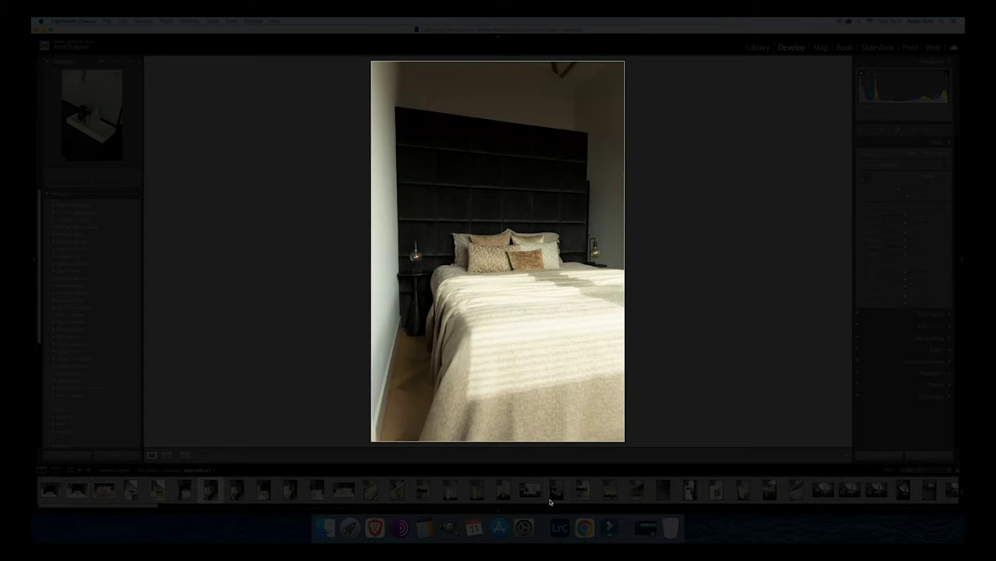
key(Left)
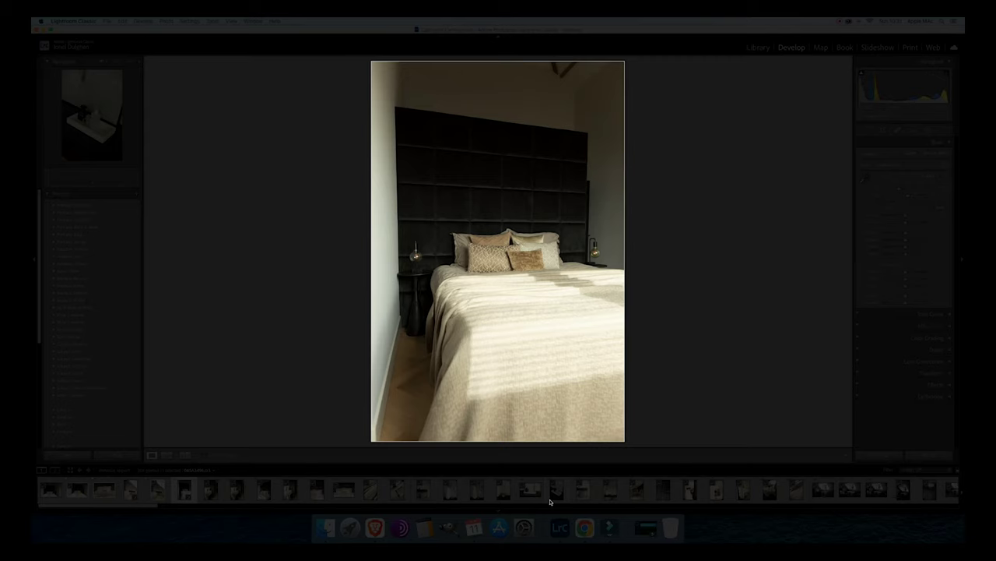
key(Right)
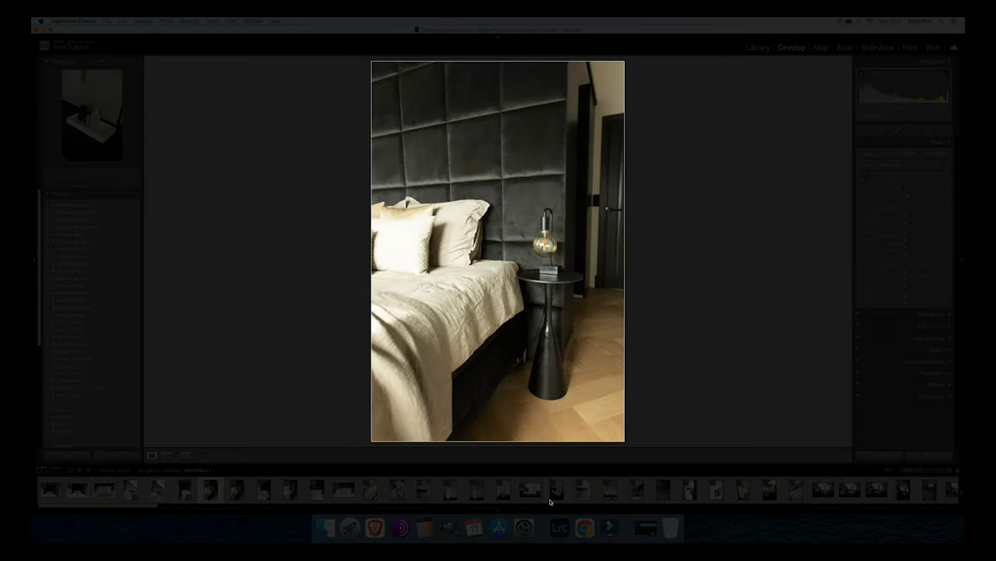
key(Right)
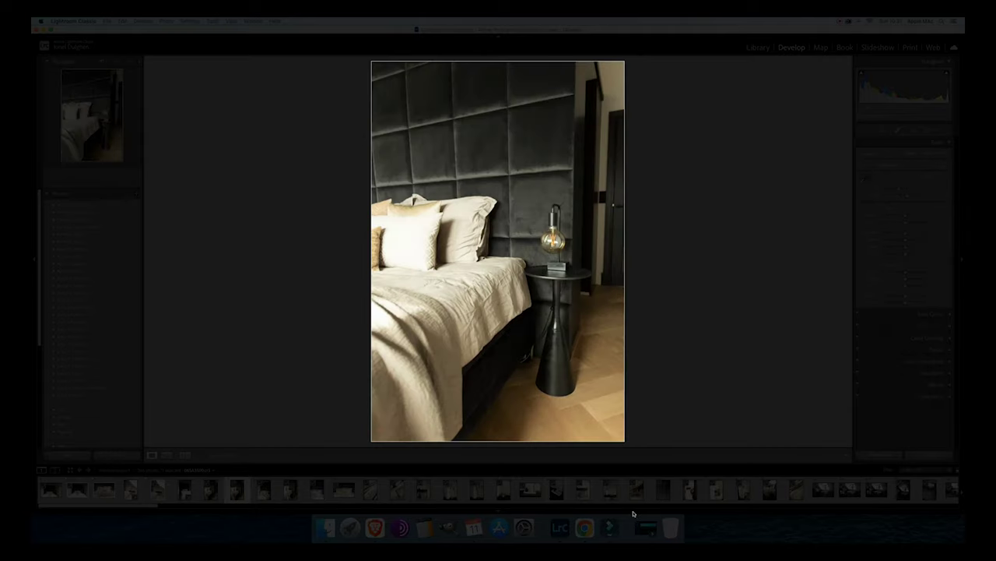
key(Left)
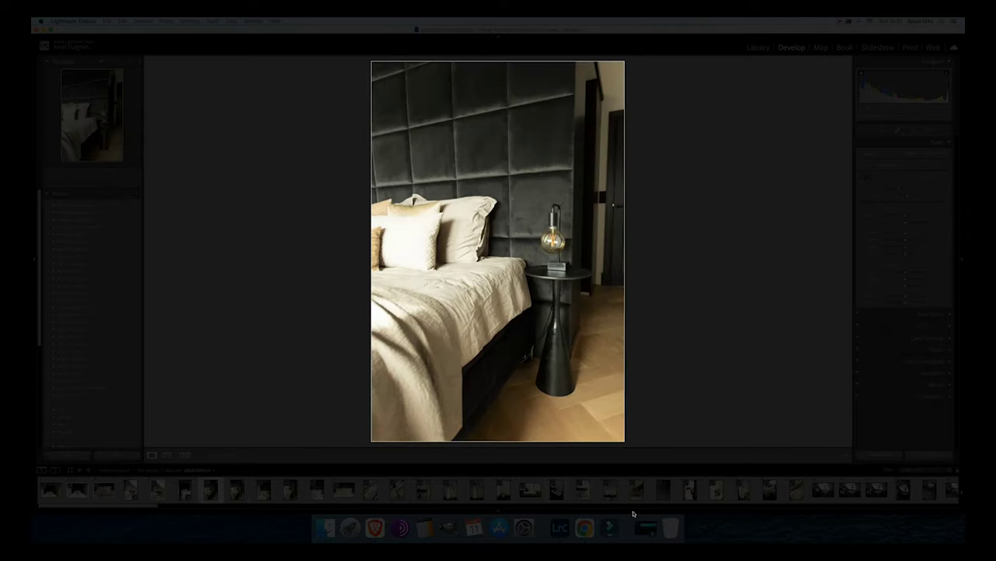
key(Right)
key(Left)
key(p)
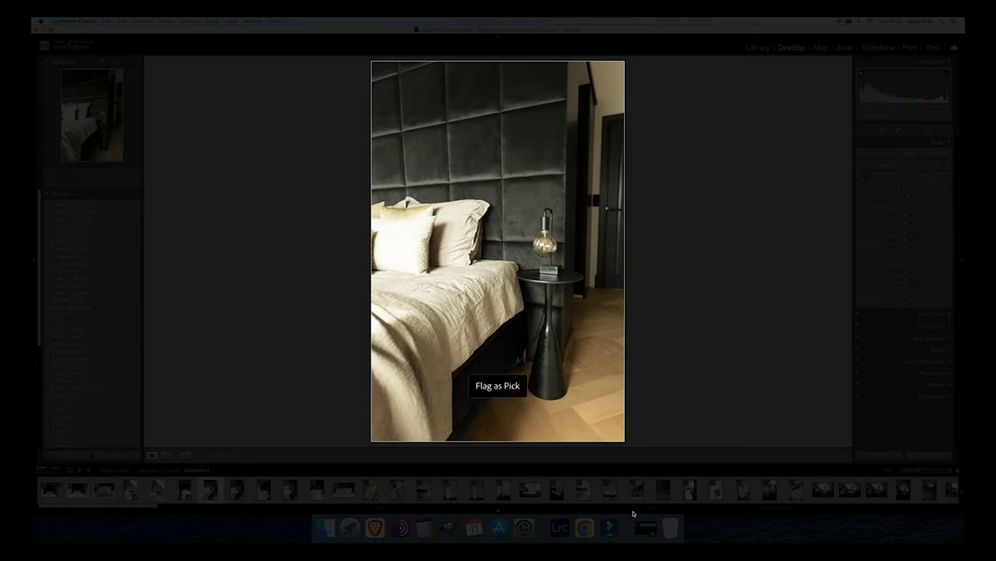
Advance through the next bedroom photos, cycling the view through Lights Out and back.
key(Right)
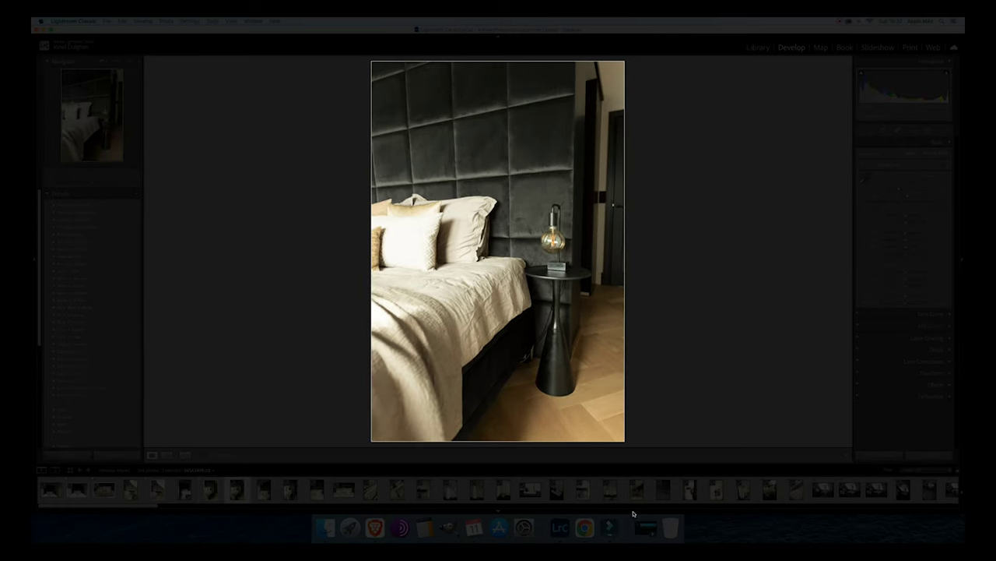
key(Right)
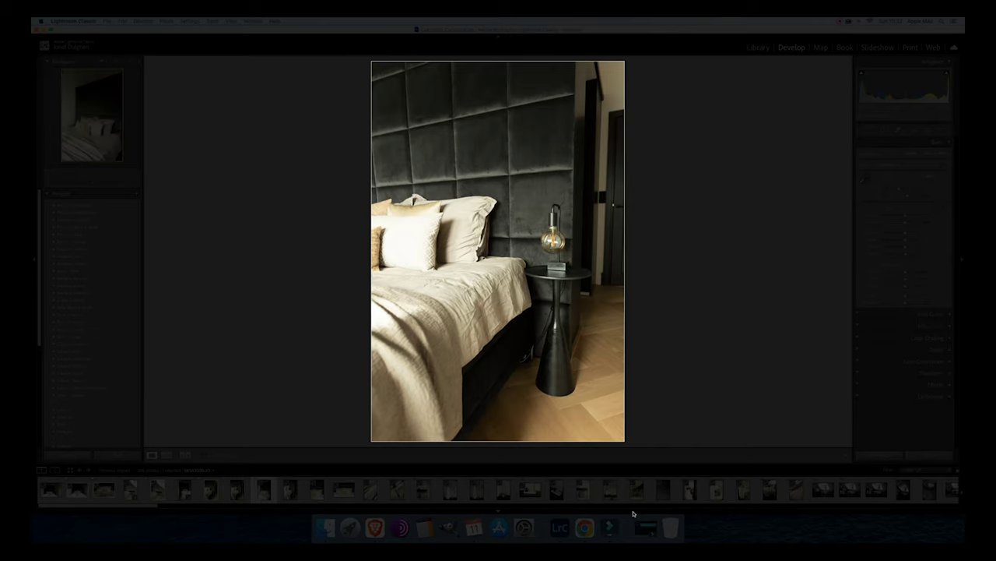
key(Right)
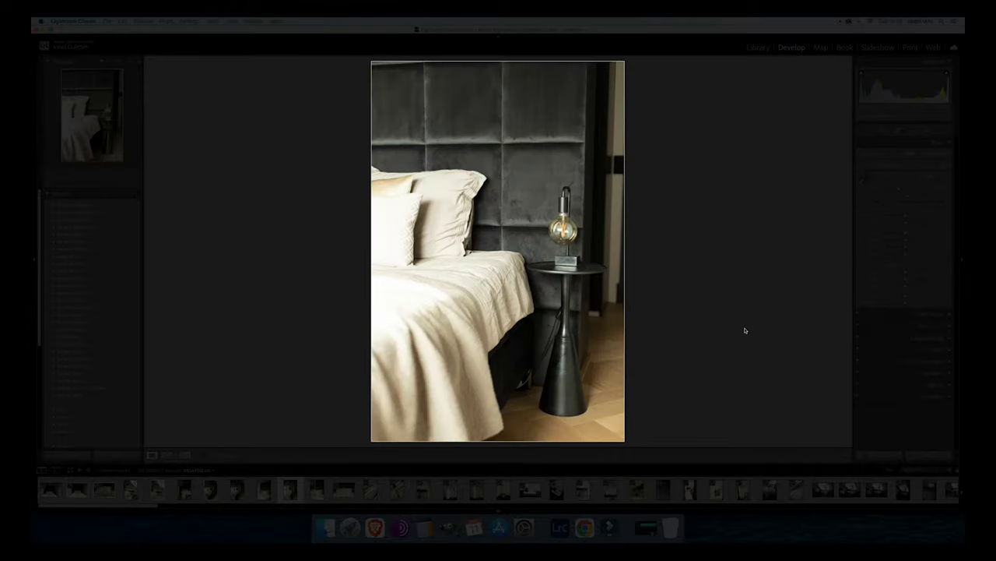
key(l)
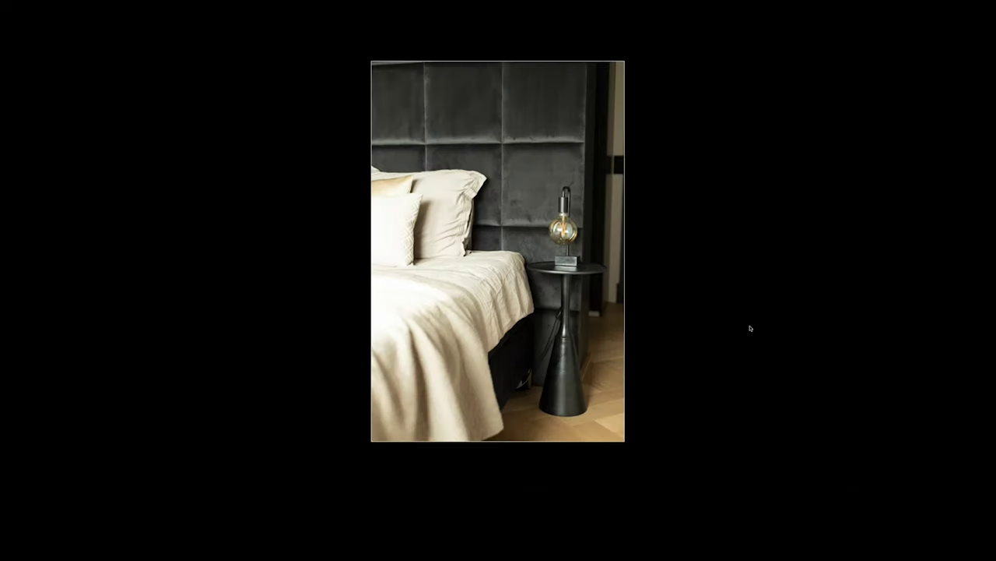
key(l)
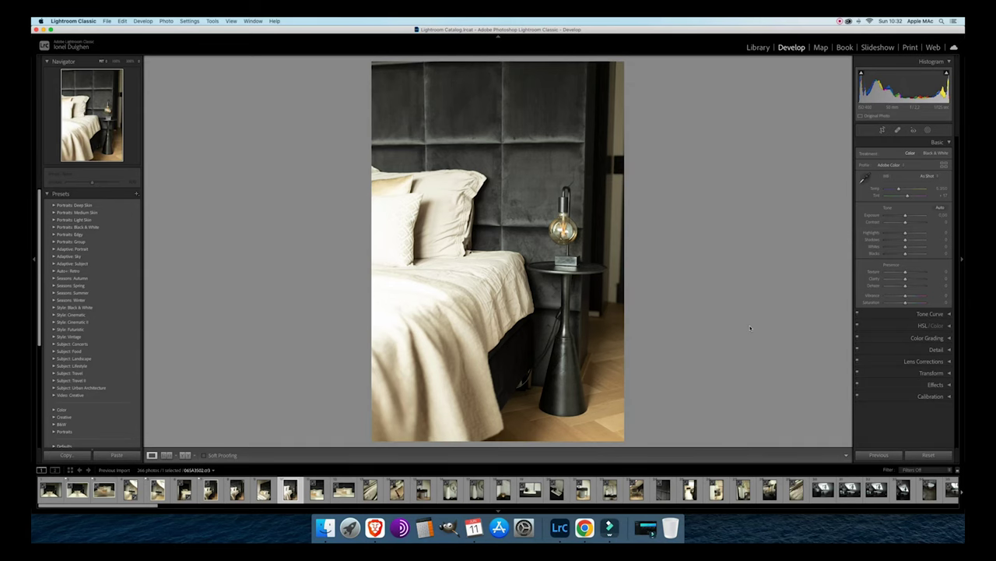
Dim the interface and flag the pillows photo and the fabric detail photo as picks.
key(l)
key(l)
key(l)
key(p)
key(Right)
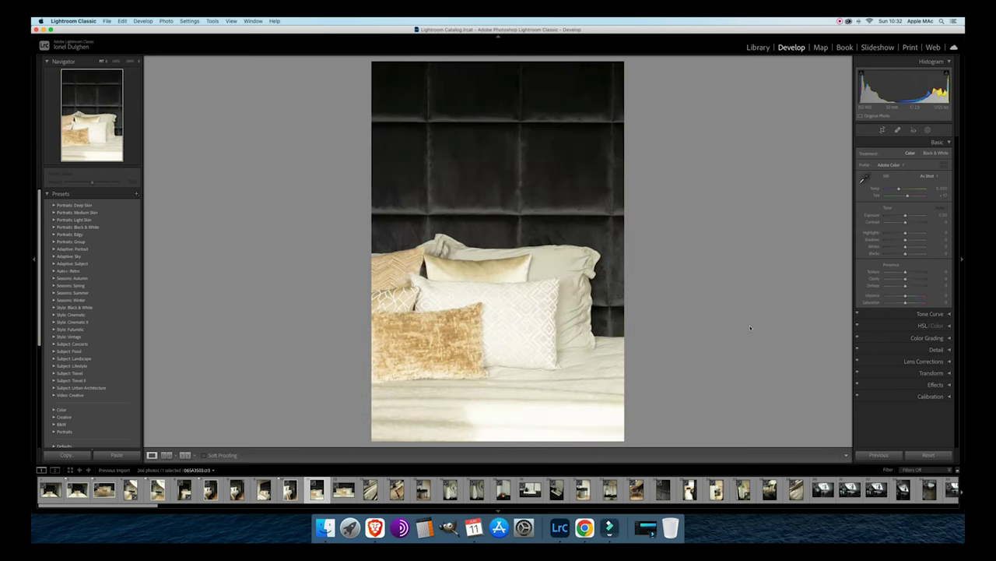
key(p)
key(Right)
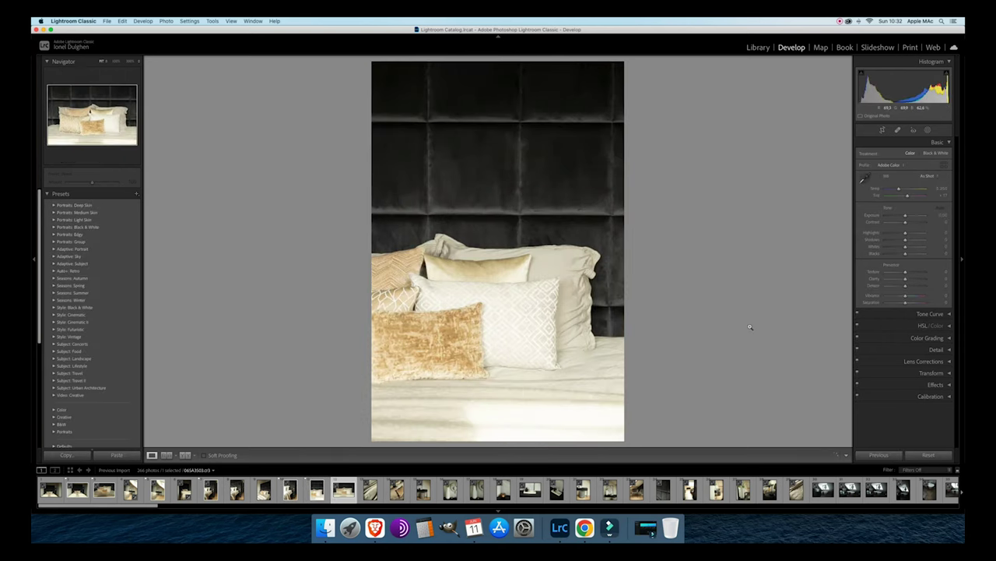
key(Right)
key(Left)
key(p)
key(Right)
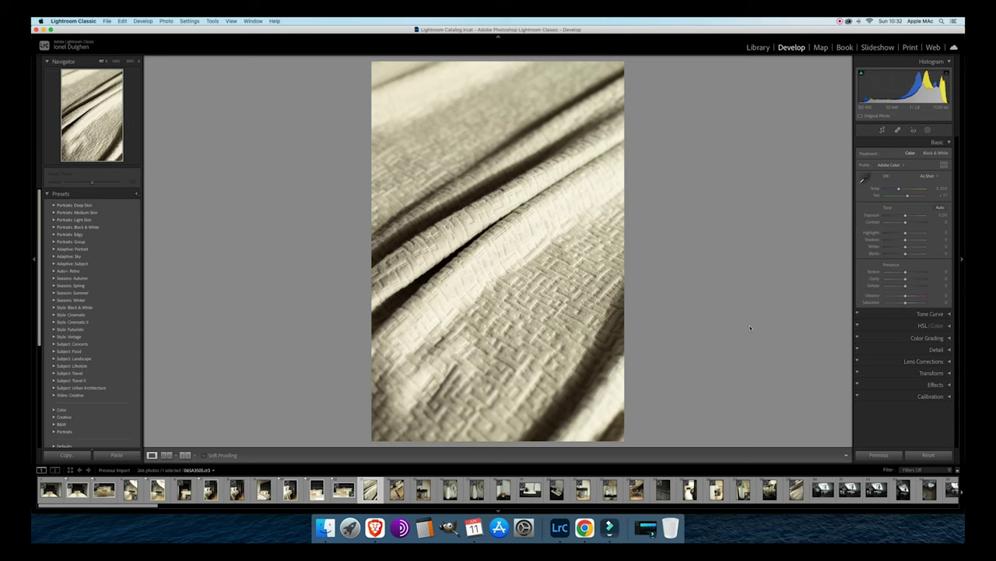
key(p)
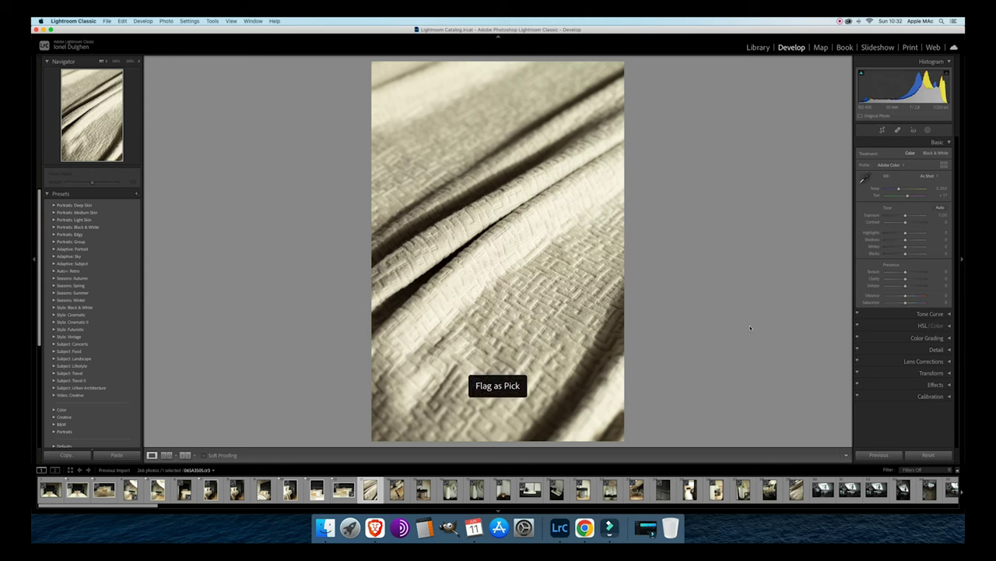
Flag the cushion close-up and the stool-under-the-desk photo as picks.
key(Right)
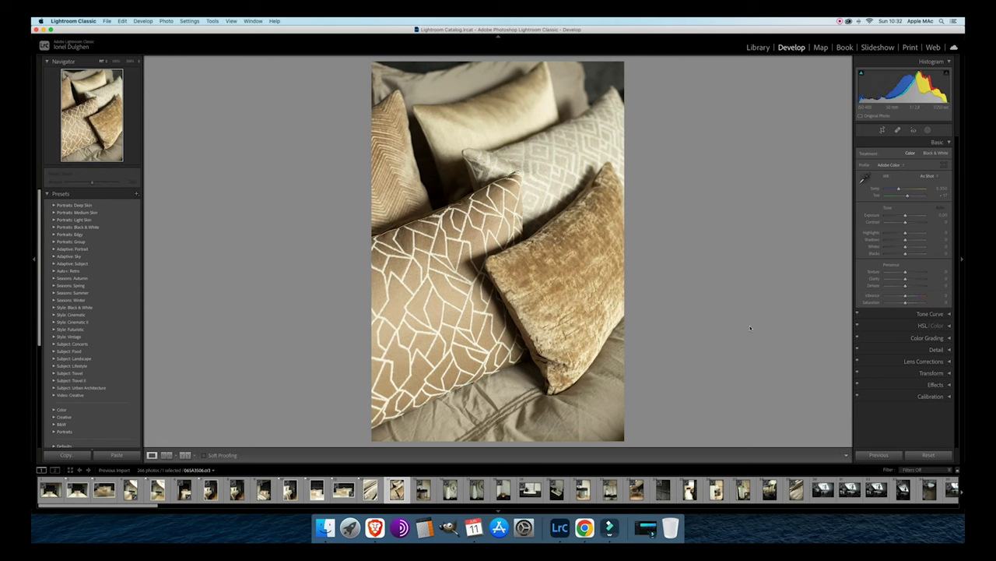
key(p)
key(Right)
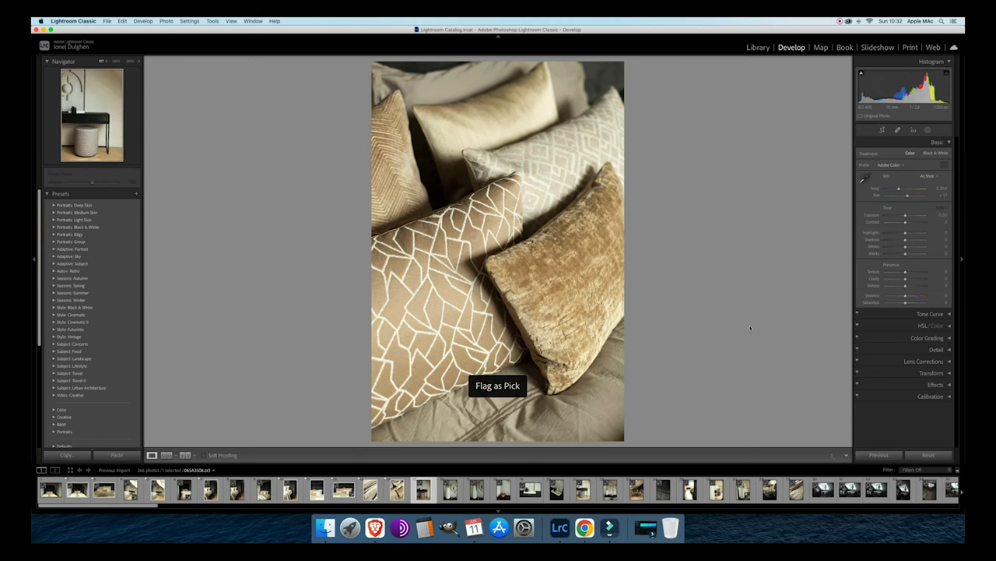
key(p)
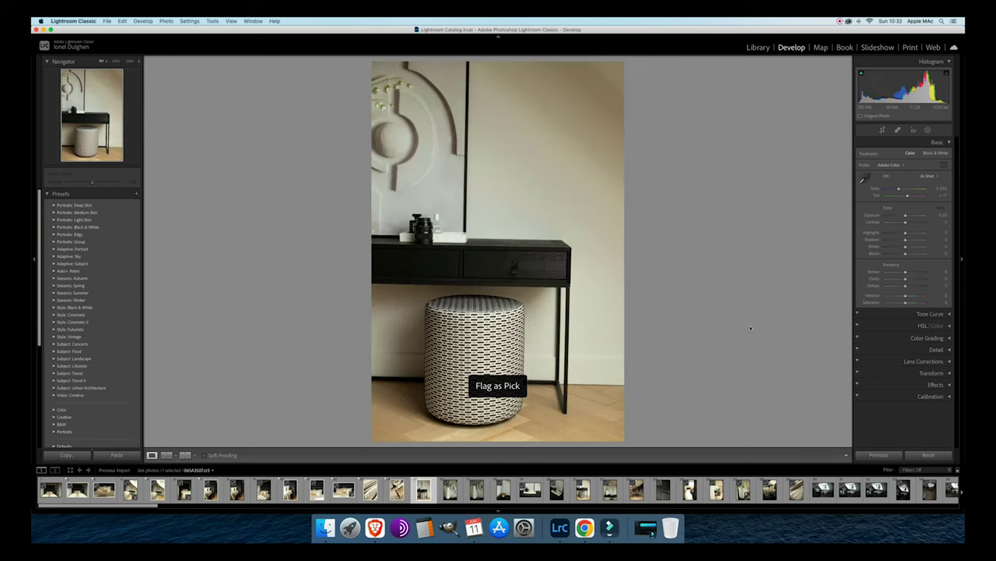
Compare the white vase shots back and forth to choose the preferred one.
key(Right)
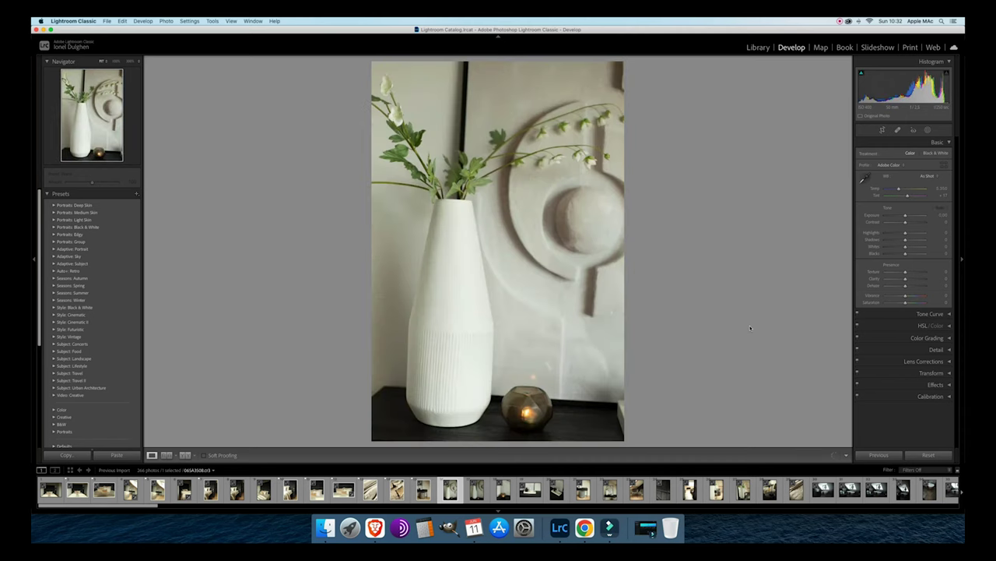
key(Right)
key(Left)
key(Right)
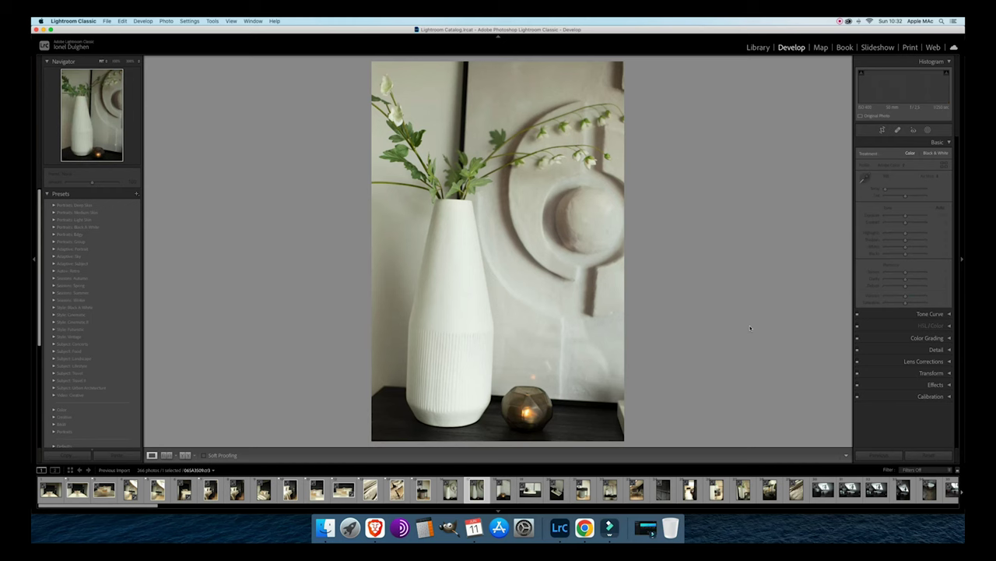
key(Left)
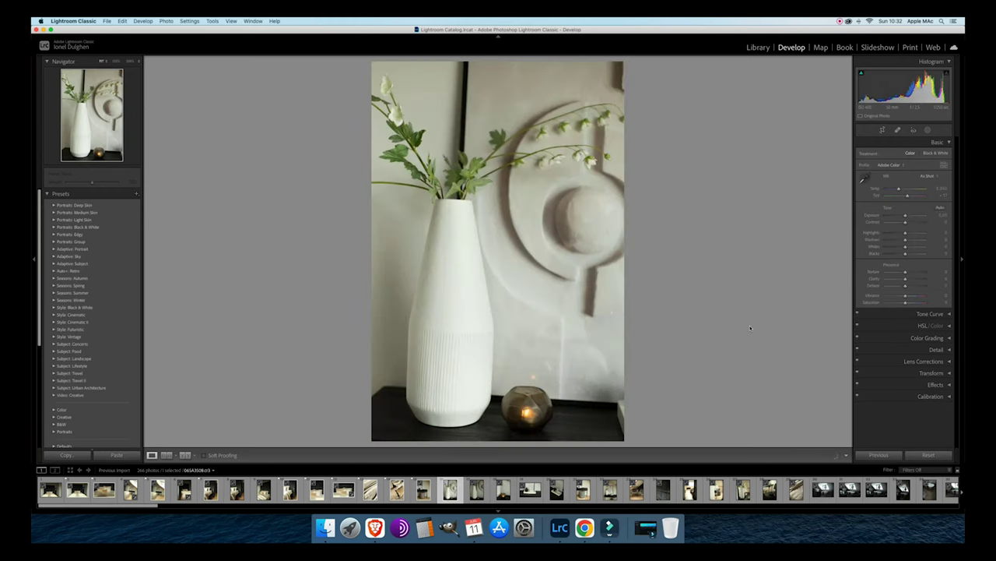
key(Right)
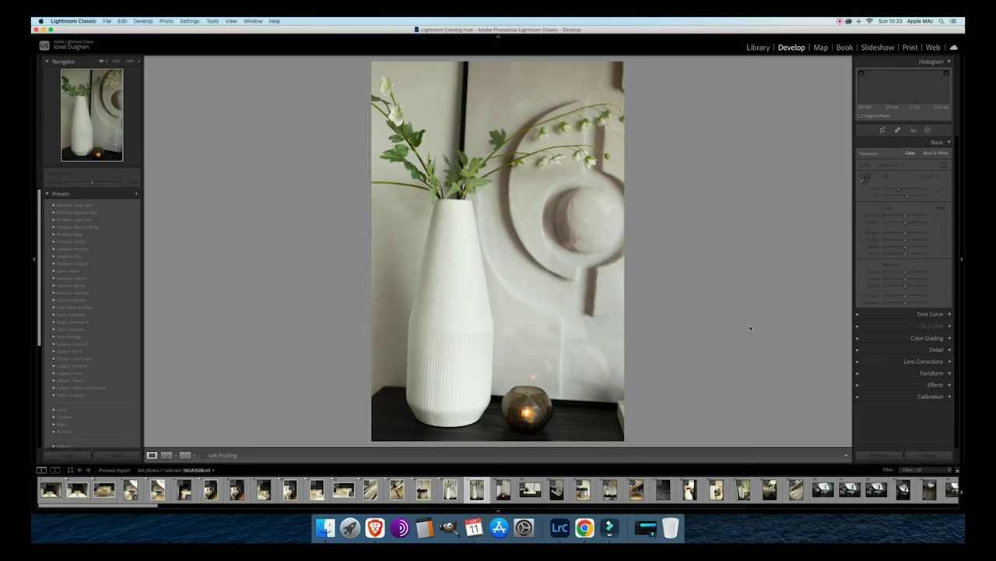
Flag the chosen vase photo, then the horizontal perfume tray shot, as picks.
key(p)
key(Right)
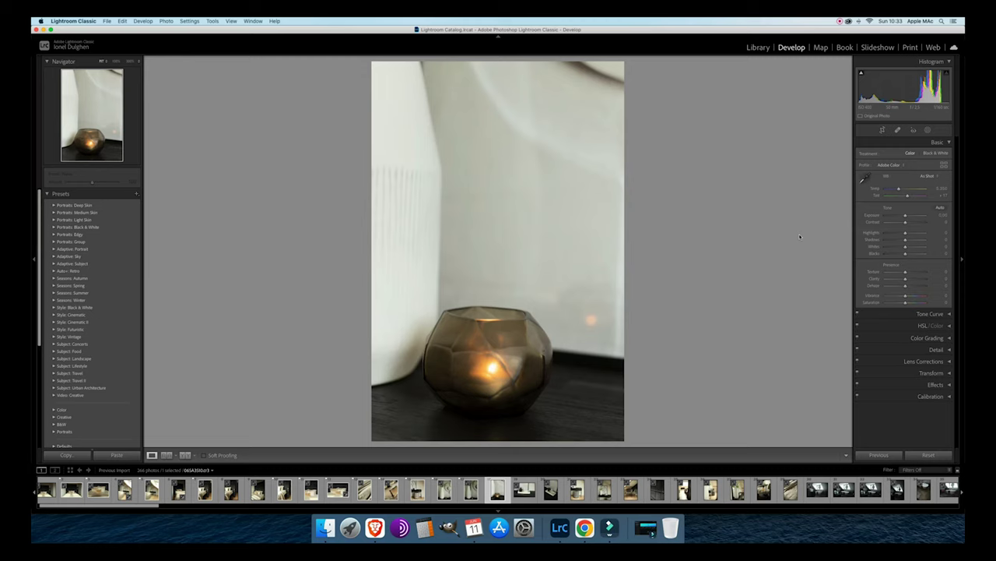
key(Right)
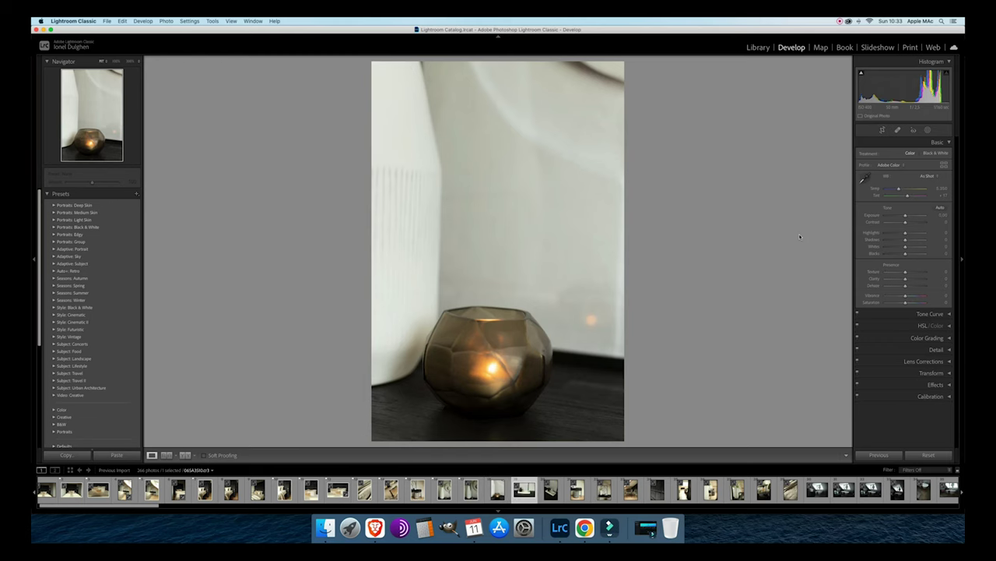
key(Right)
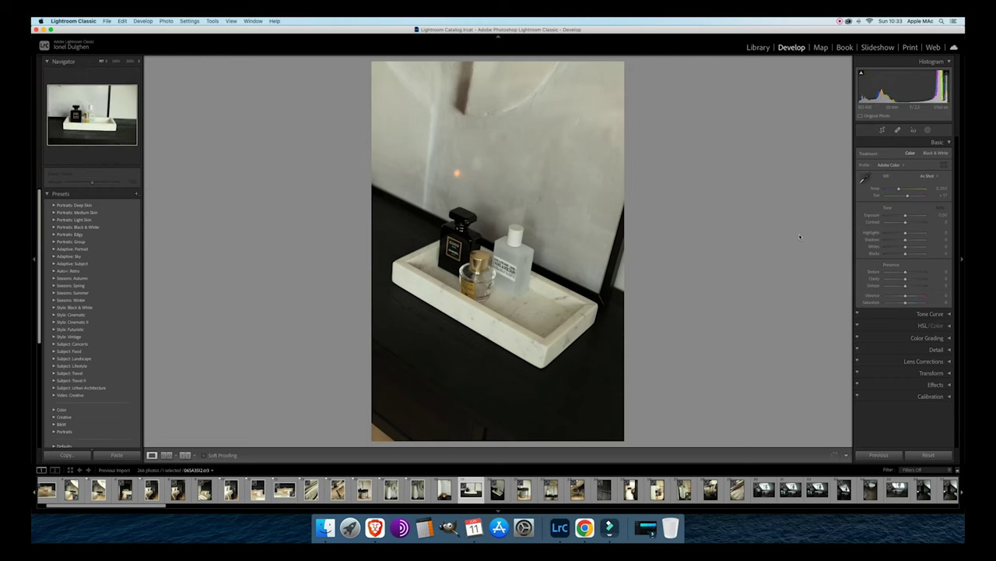
key(Right)
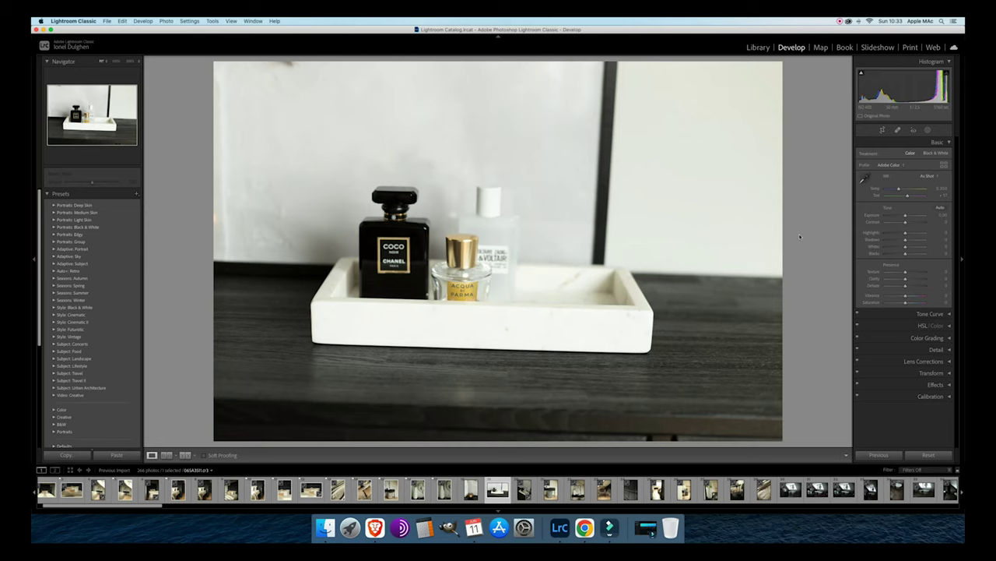
key(p)
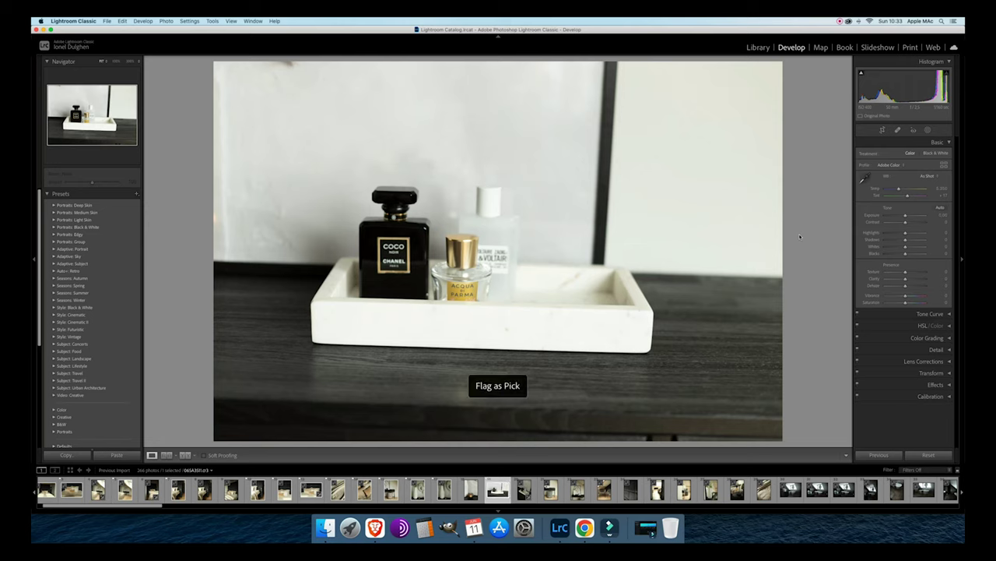
Flag the vertical perfume tray, desk-and-stool, vase-and-frame and two chairs photos as picks.
key(Right)
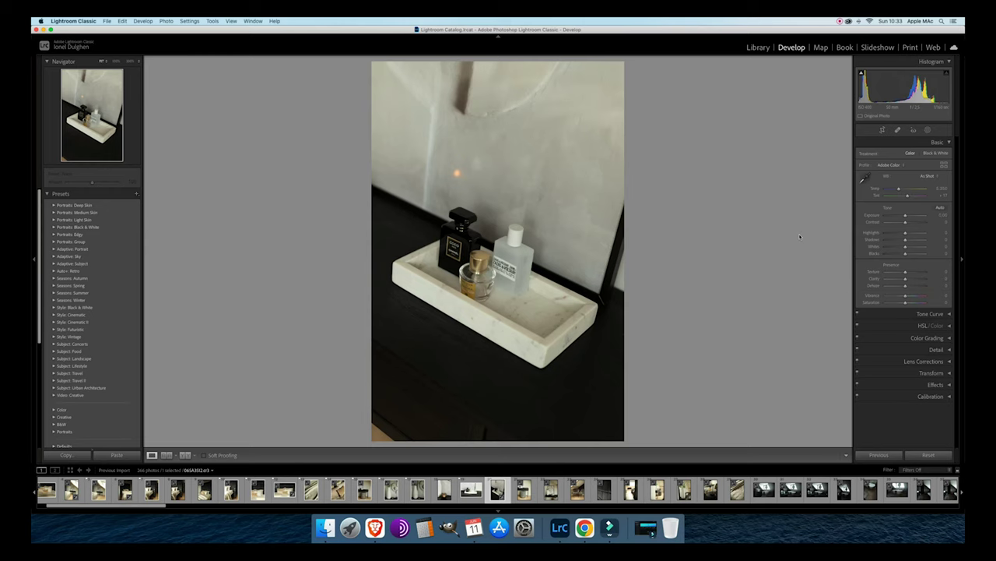
key(p)
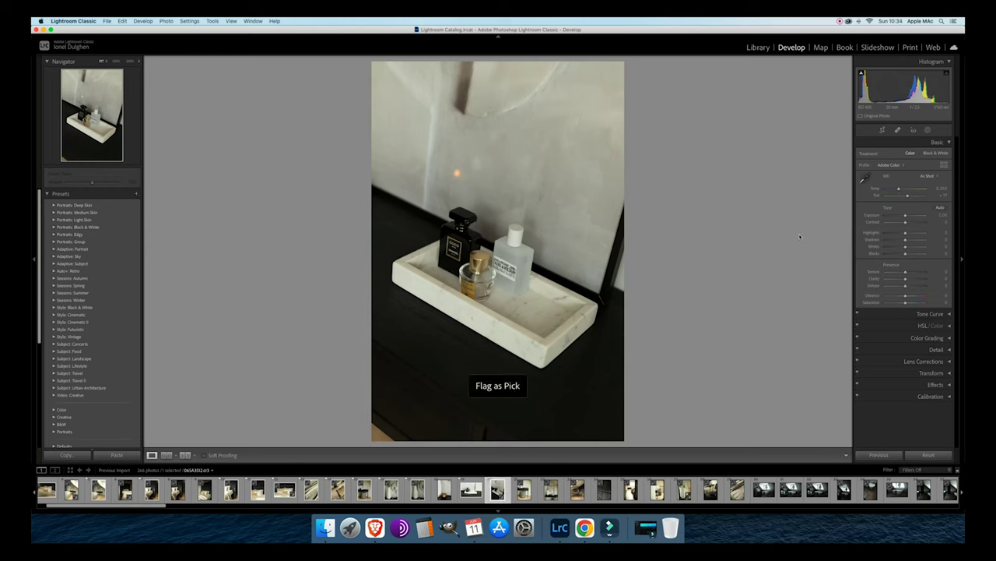
key(Right)
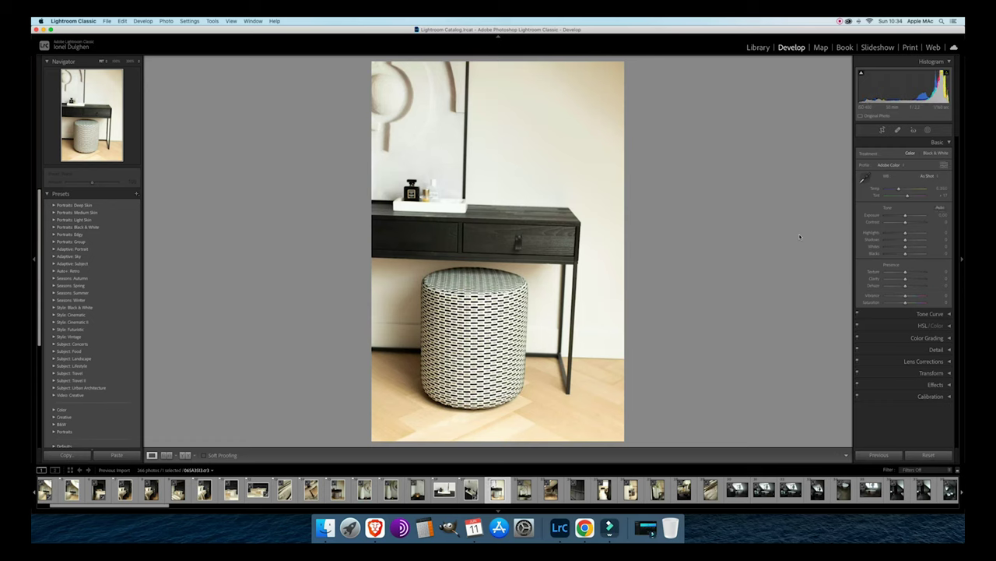
key(p)
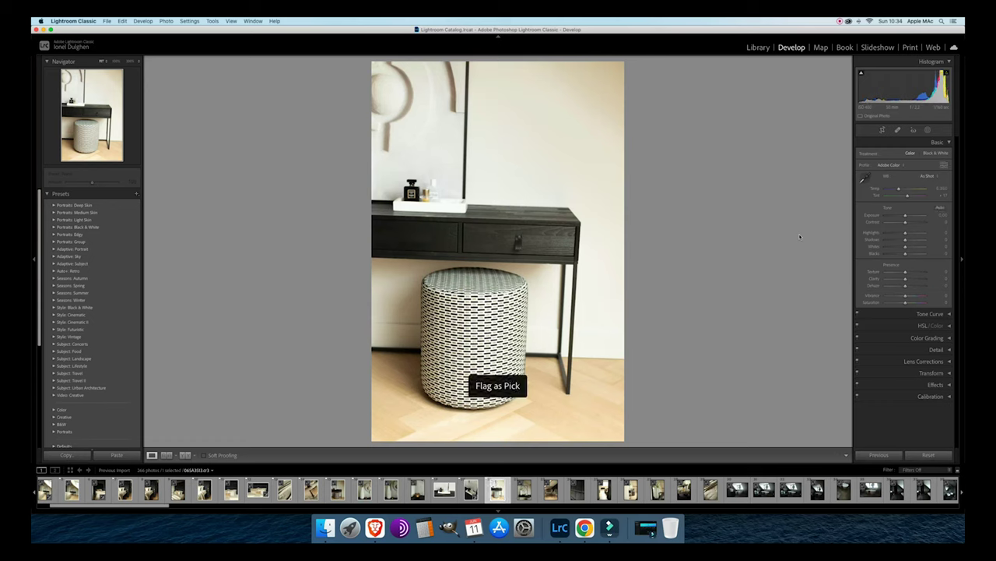
key(Right)
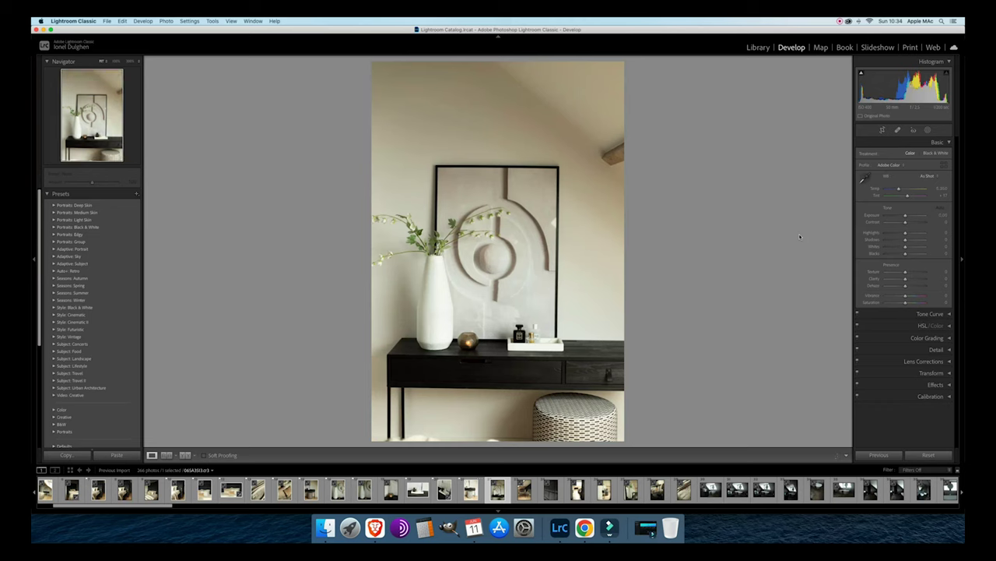
key(p)
key(Right)
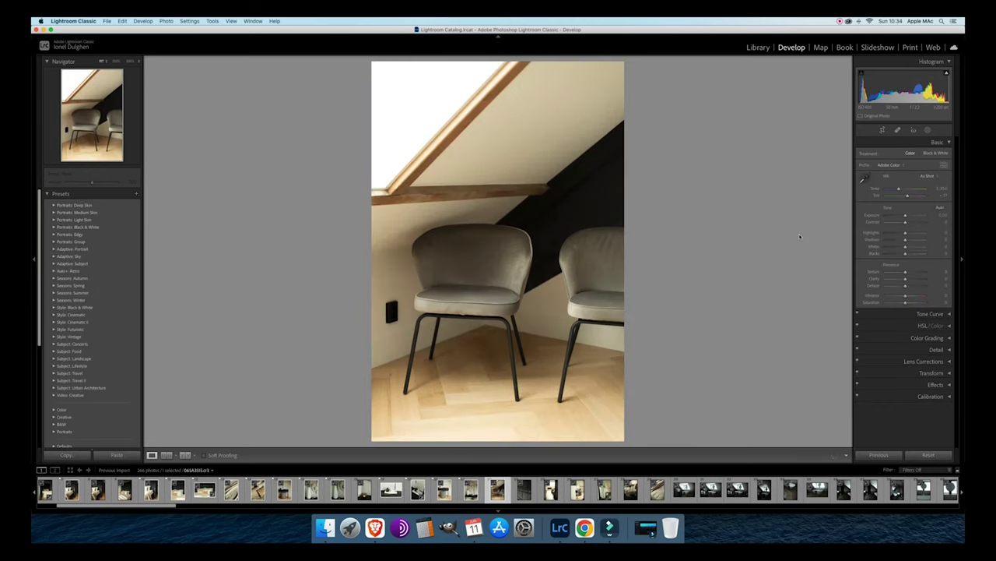
key(p)
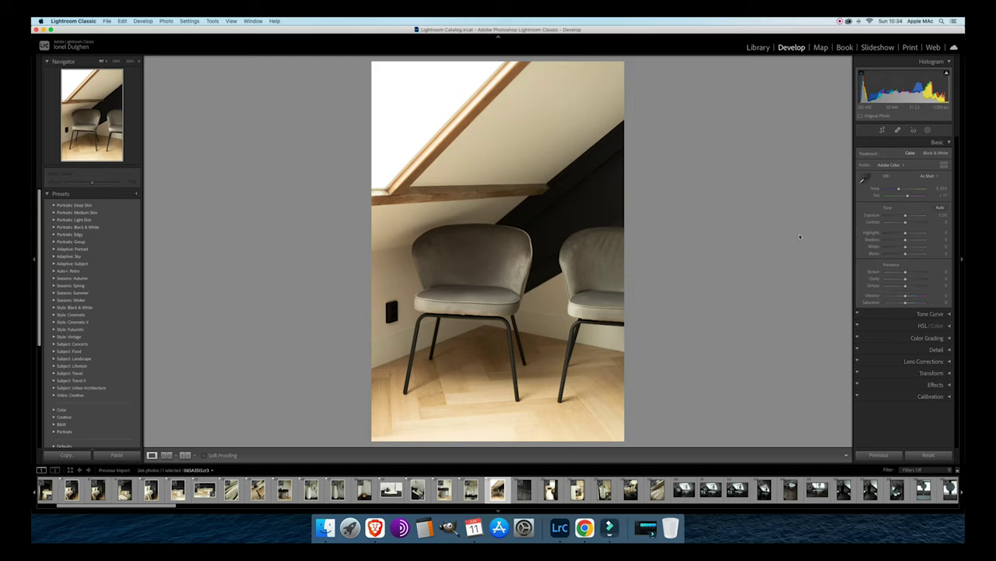
Flag the grey chairs and padded wall photos with Shift+P, then review the neighbouring shots.
key(shift+p)
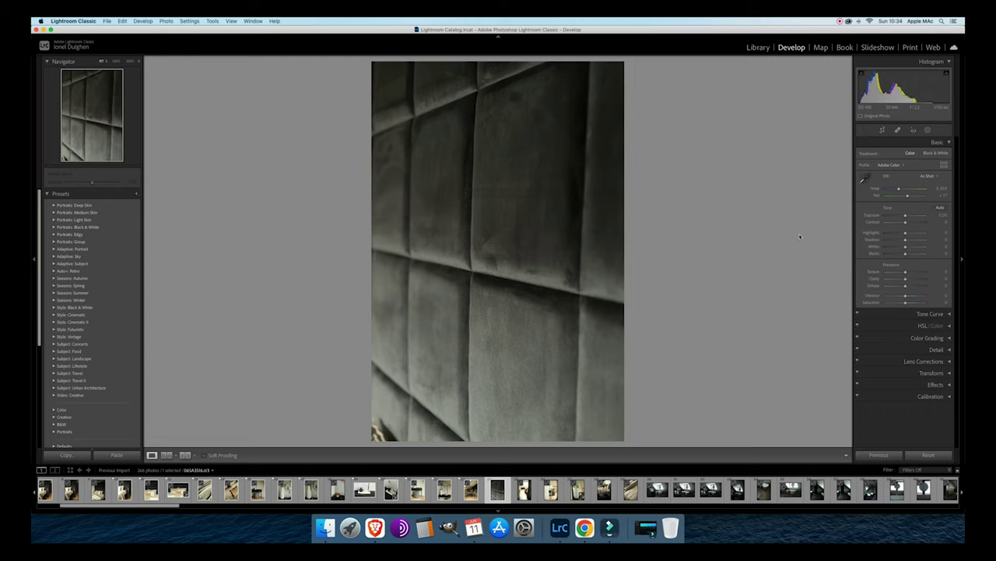
key(shift+p)
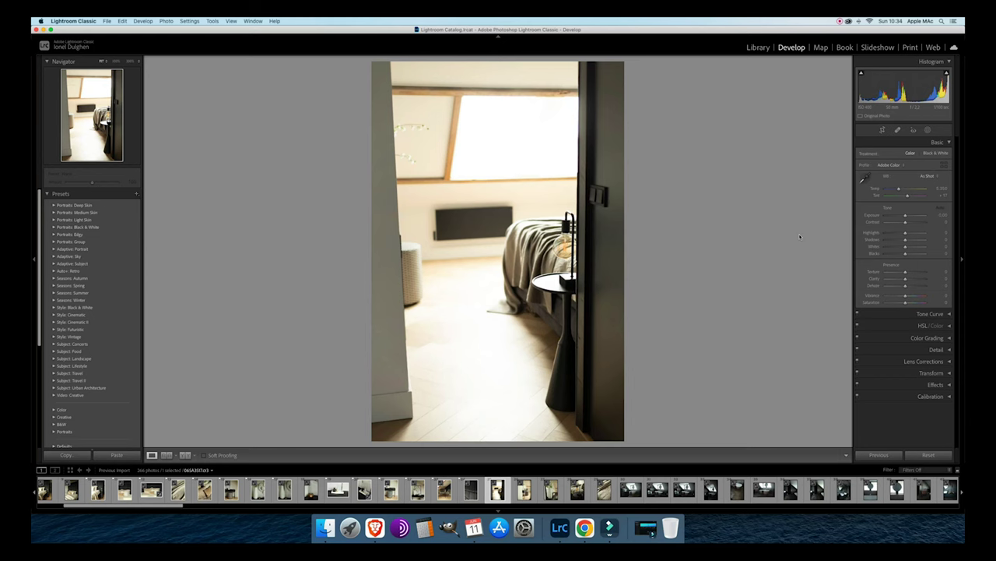
key(Right)
key(Left)
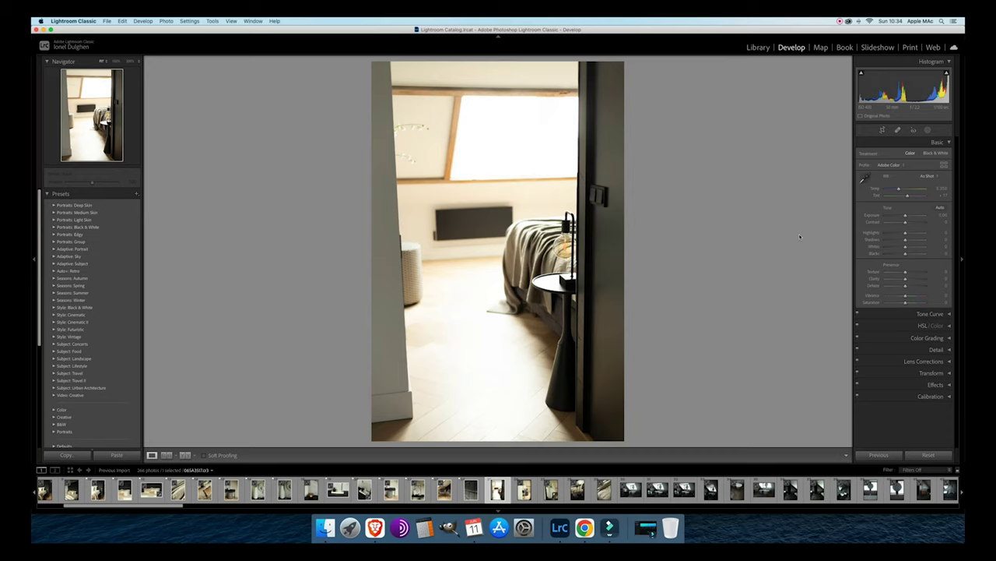
key(Right)
key(Right)
key(Left)
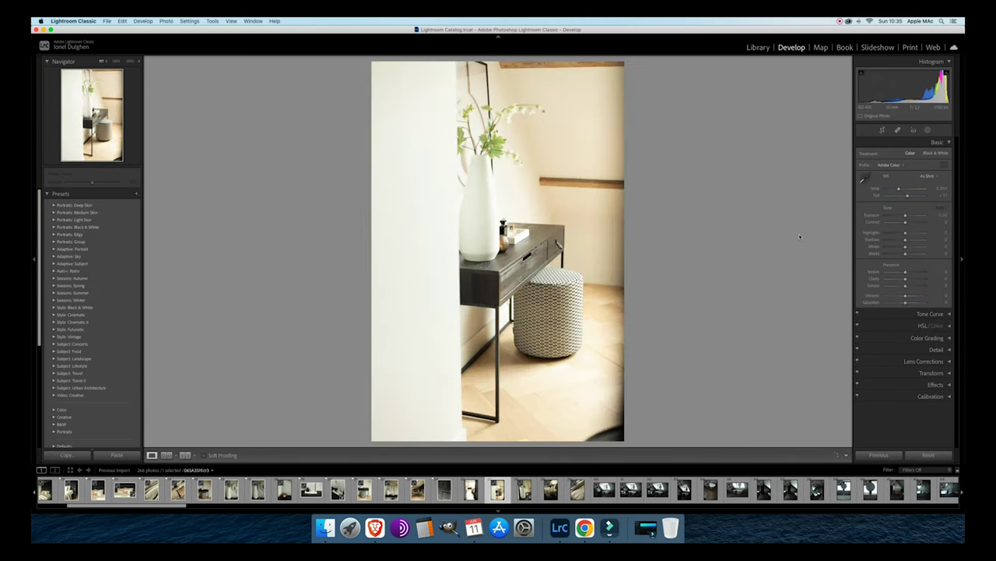
Flag the desk-and-vase corner, bedside lamp and bedsheet close-up photos as picks.
key(p)
key(Right)
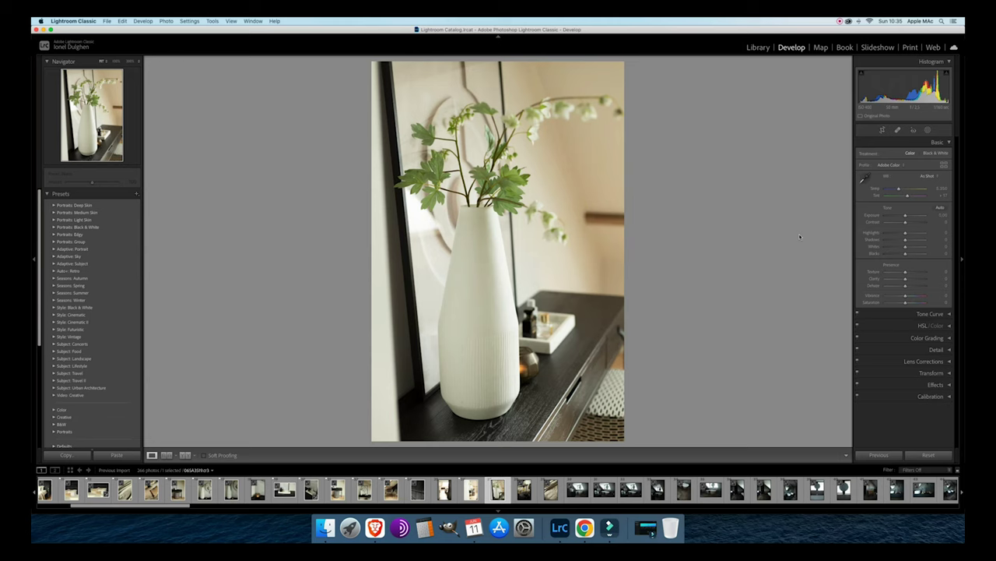
key(Right)
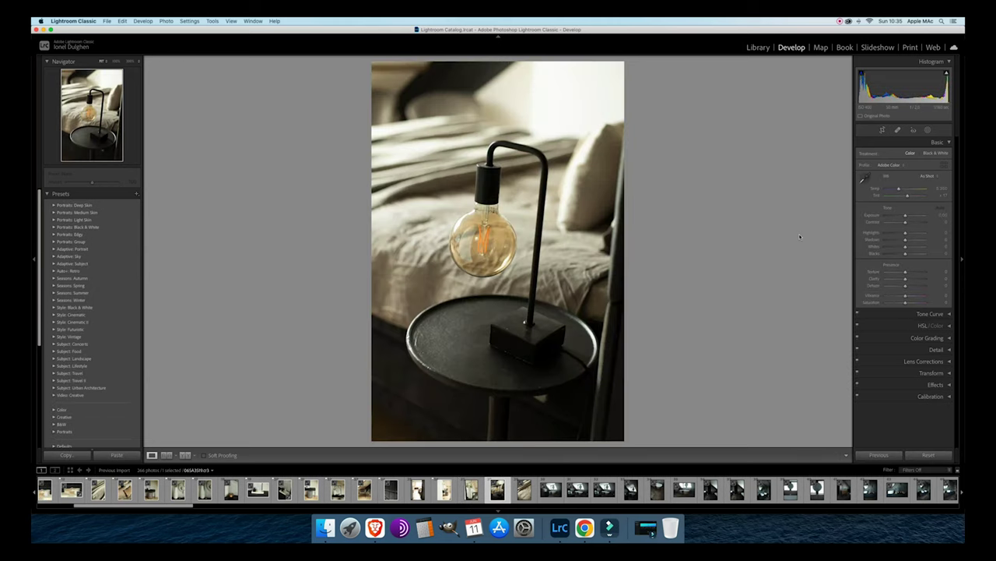
key(Right)
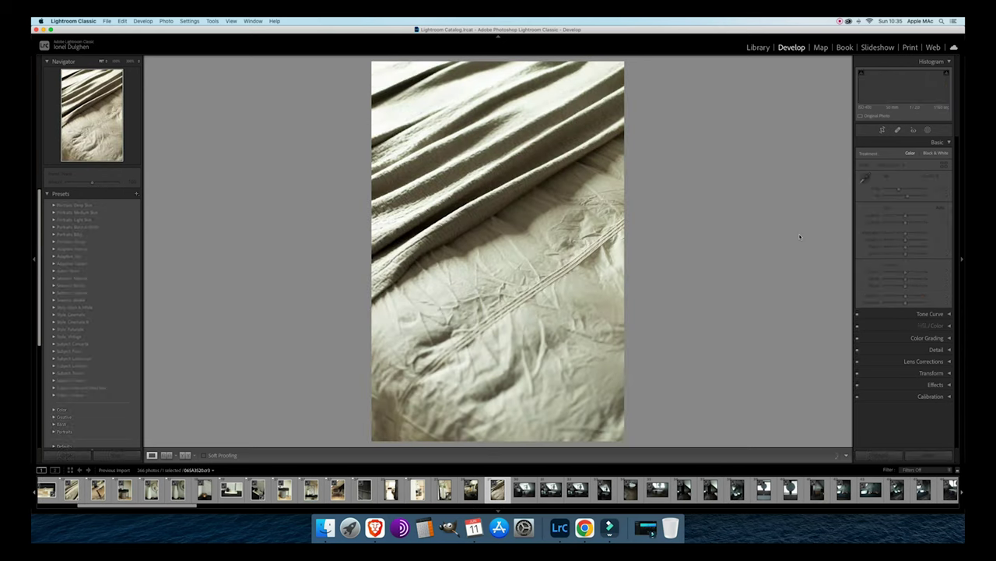
key(Left)
key(p)
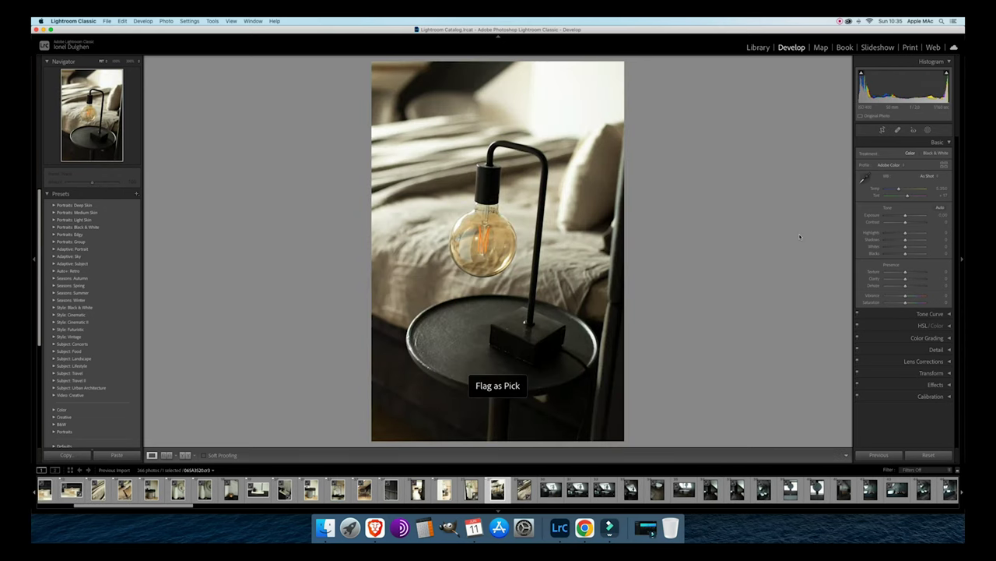
key(Right)
key(p)
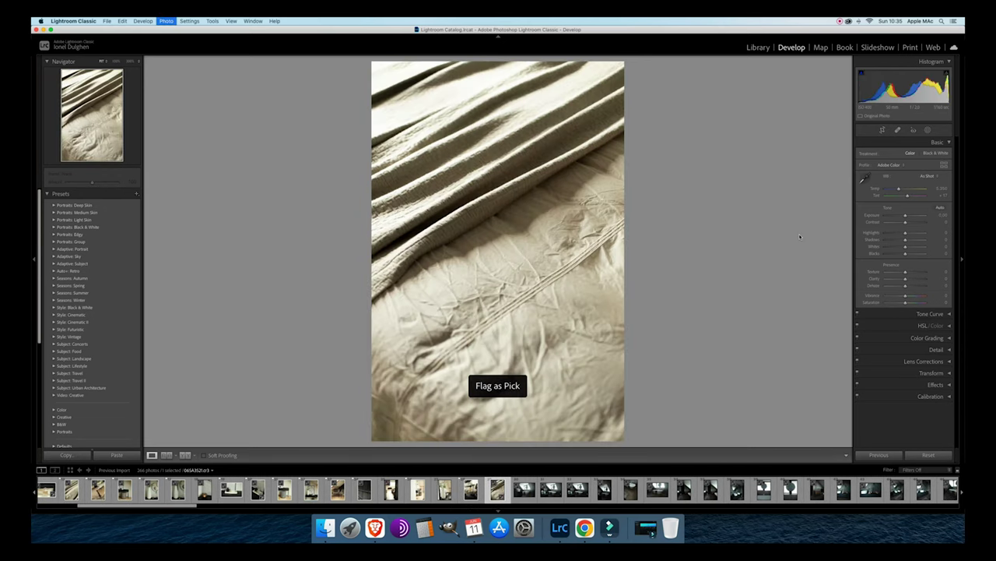
key(Right)
key(Right)
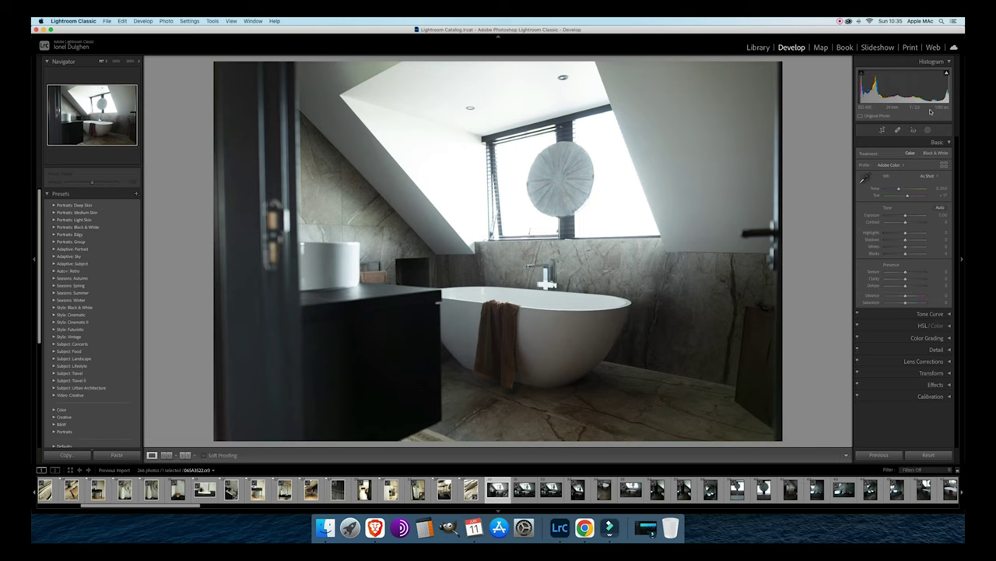
Browse back and forth through the first attic bathroom shots to compare them.
key(Right)
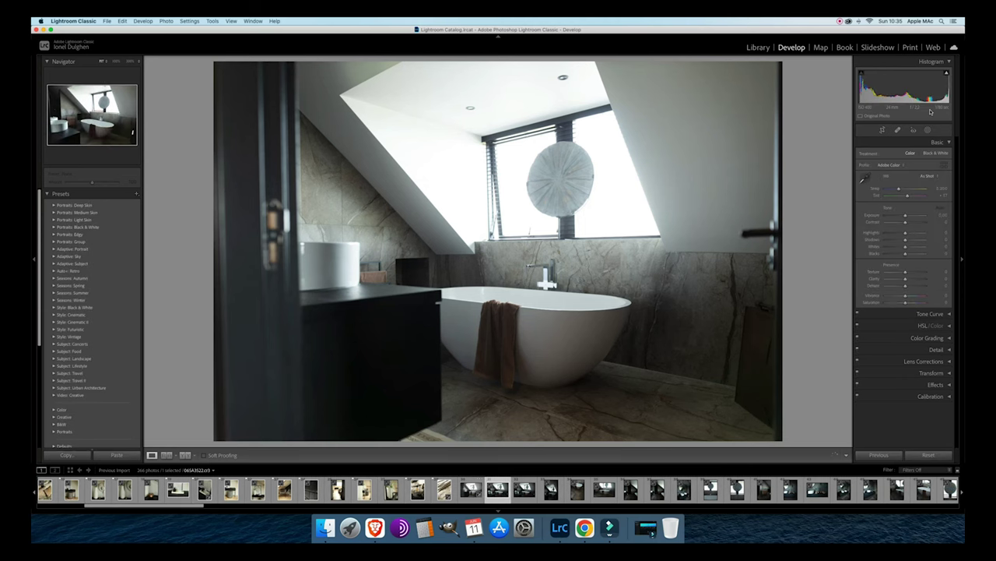
key(Right)
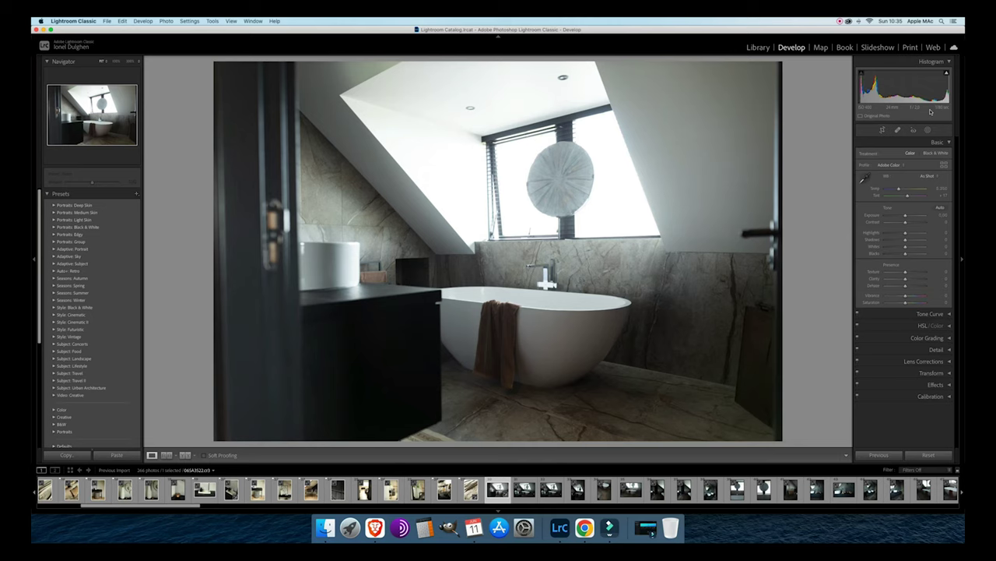
key(Right)
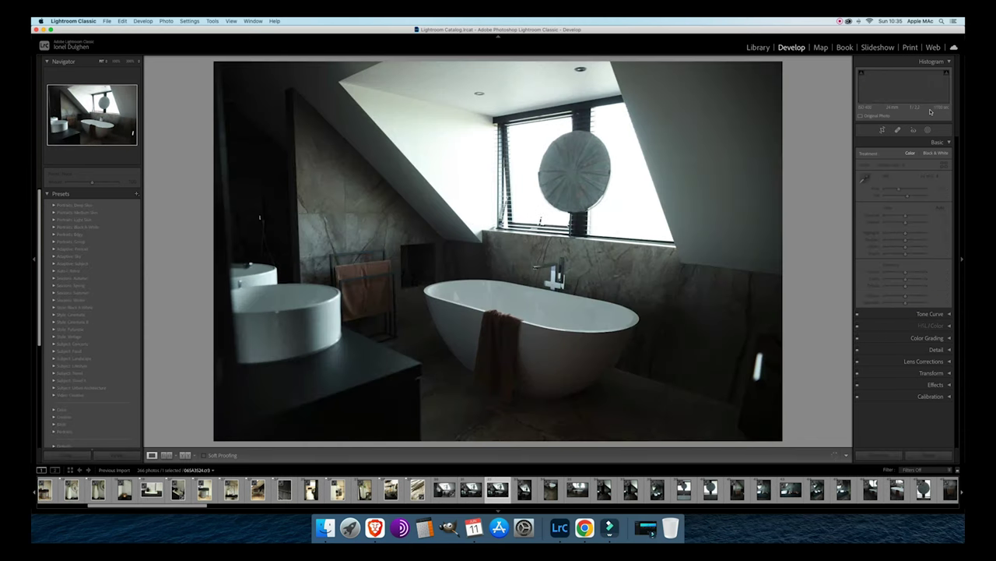
key(Left)
key(Left)
key(Right)
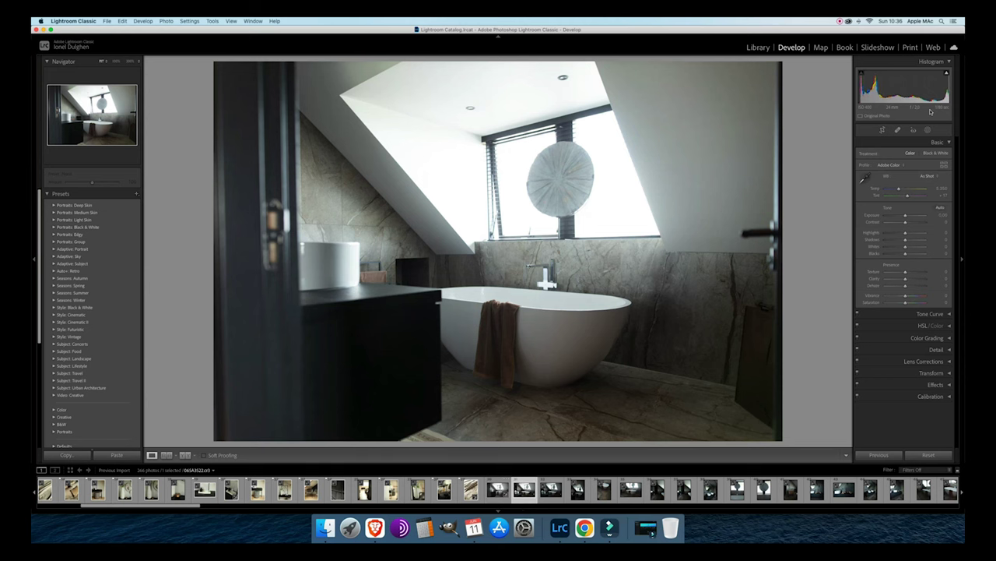
key(Right)
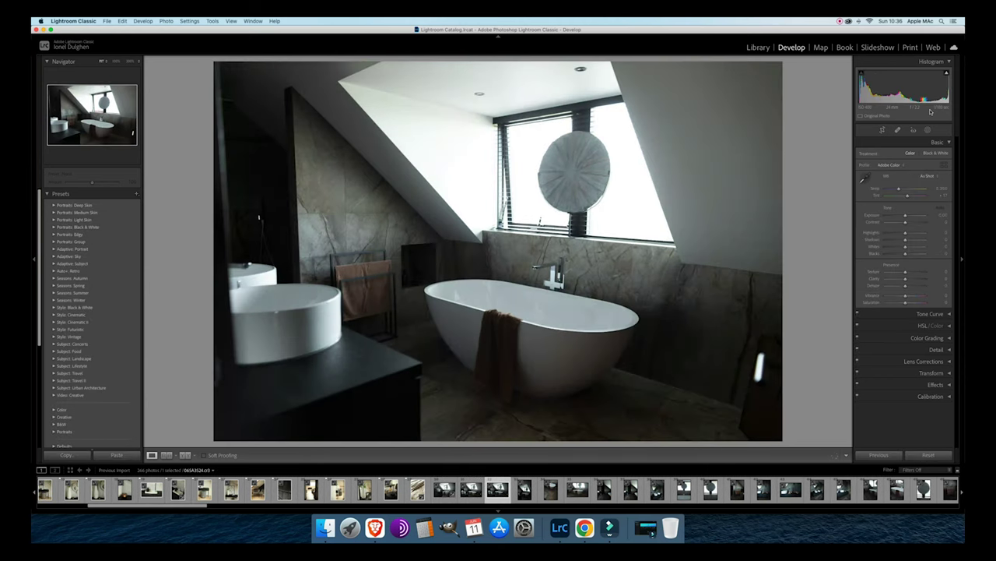
key(Left)
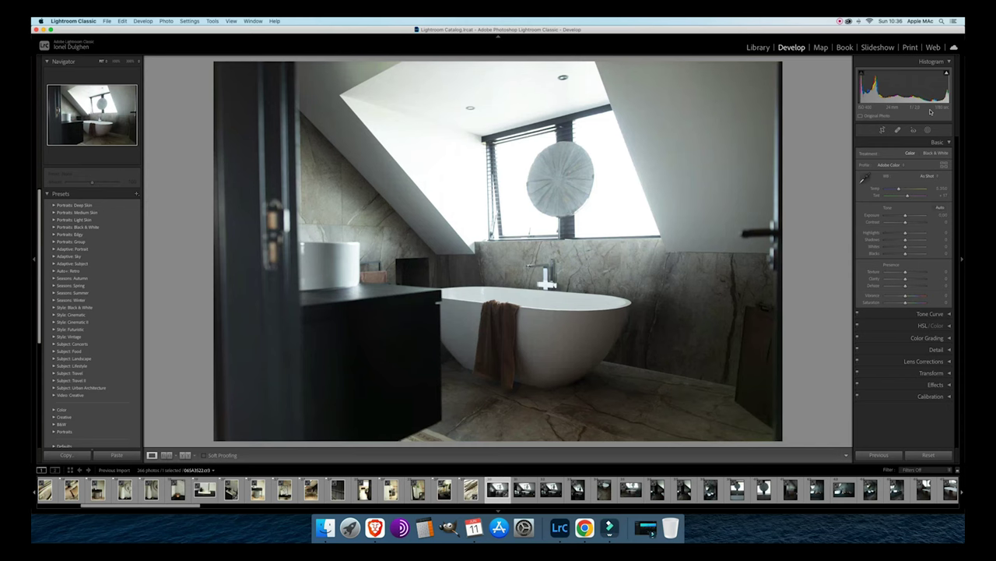
Flag two bathroom shots and the tall portrait view of the freestanding tub as picks.
key(p)
key(Left)
key(p)
key(Left)
key(Right)
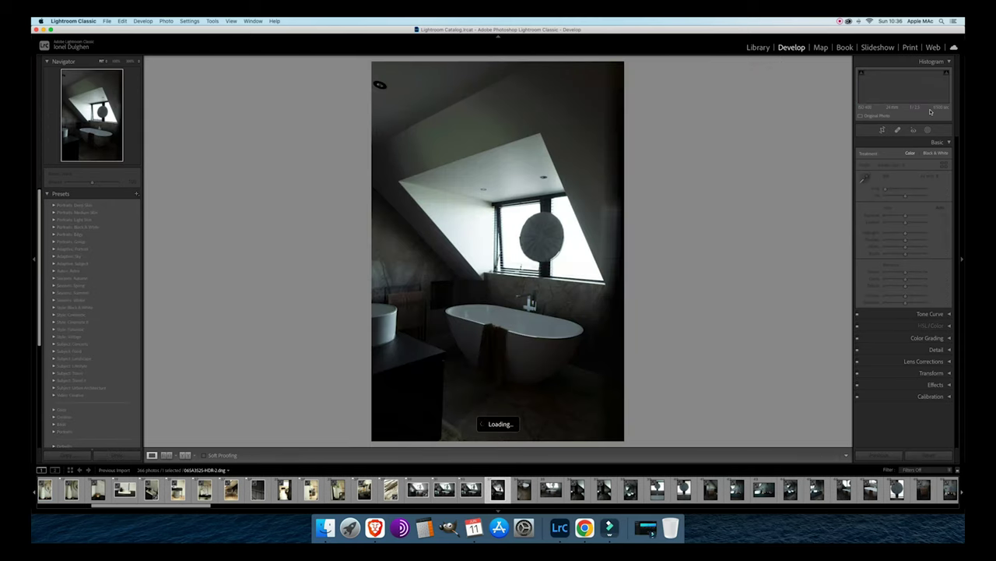
key(p)
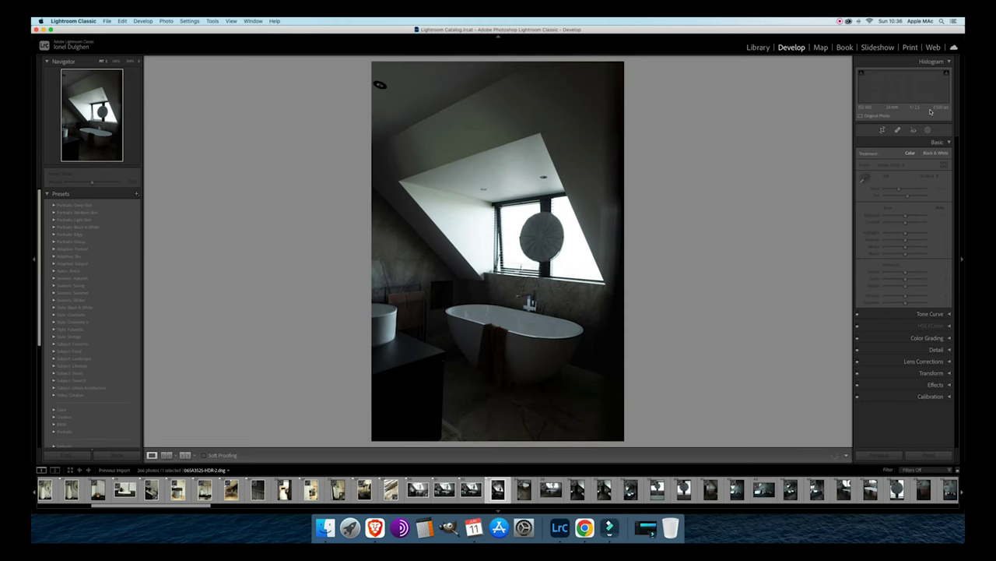
key(Right)
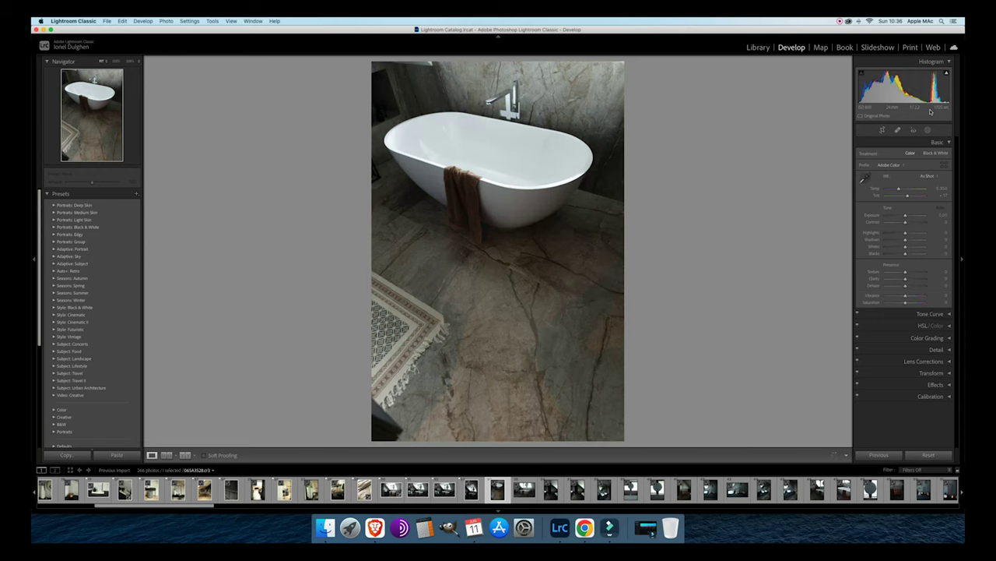
Flag the bathtub close-up, wide bathtub, portrait bathroom and mirror-and-basins photos as picks.
key(p)
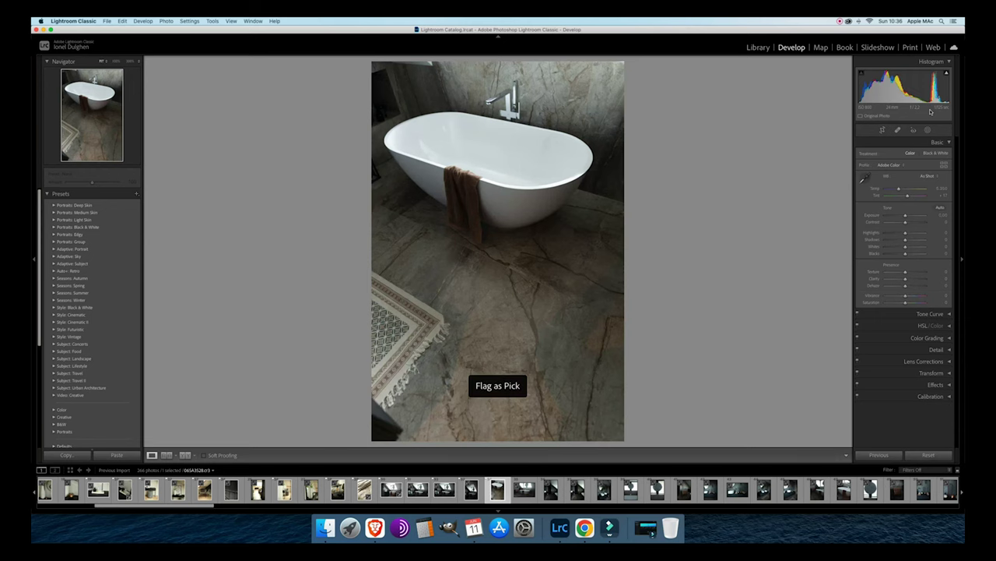
key(Right)
key(p)
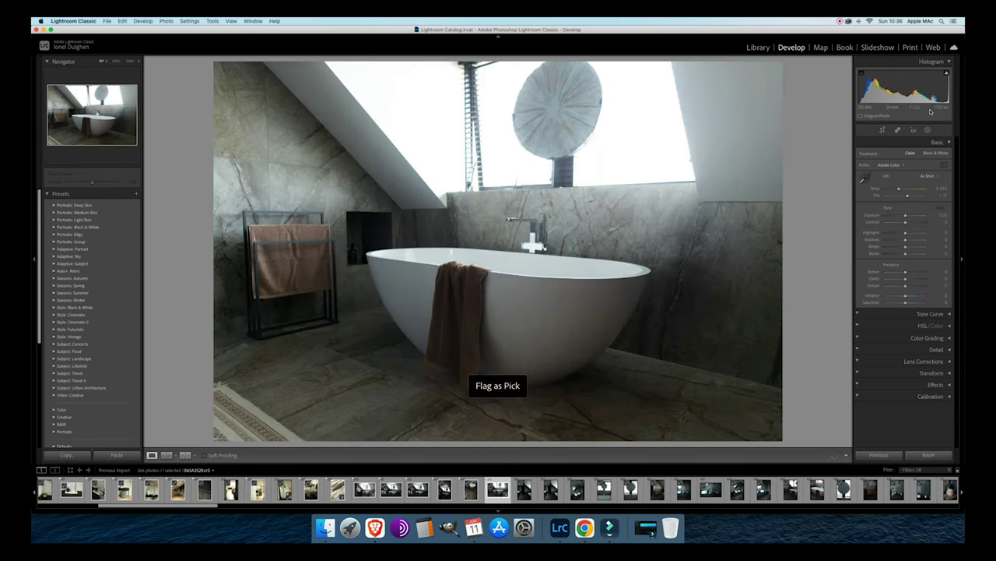
key(Right)
key(p)
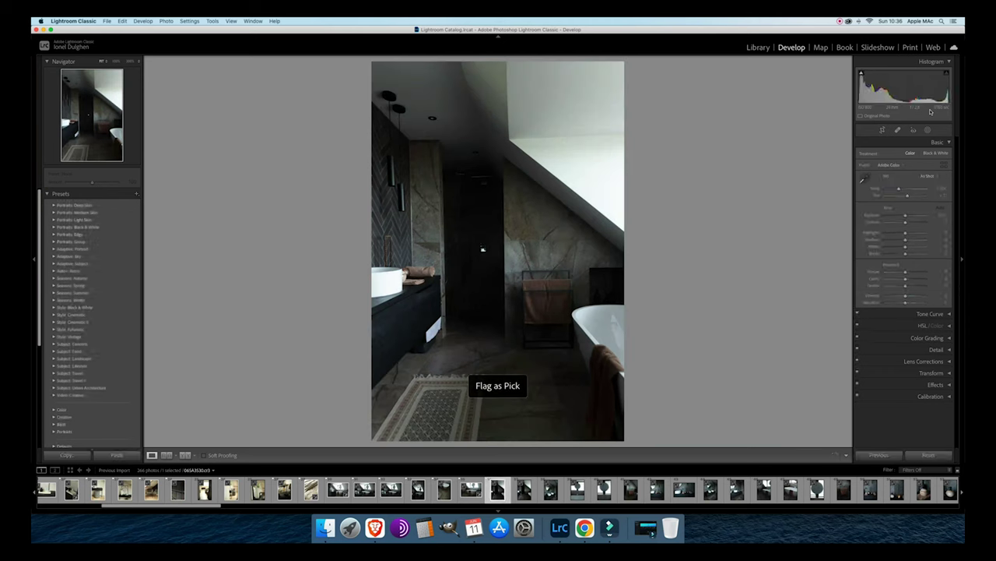
key(Right)
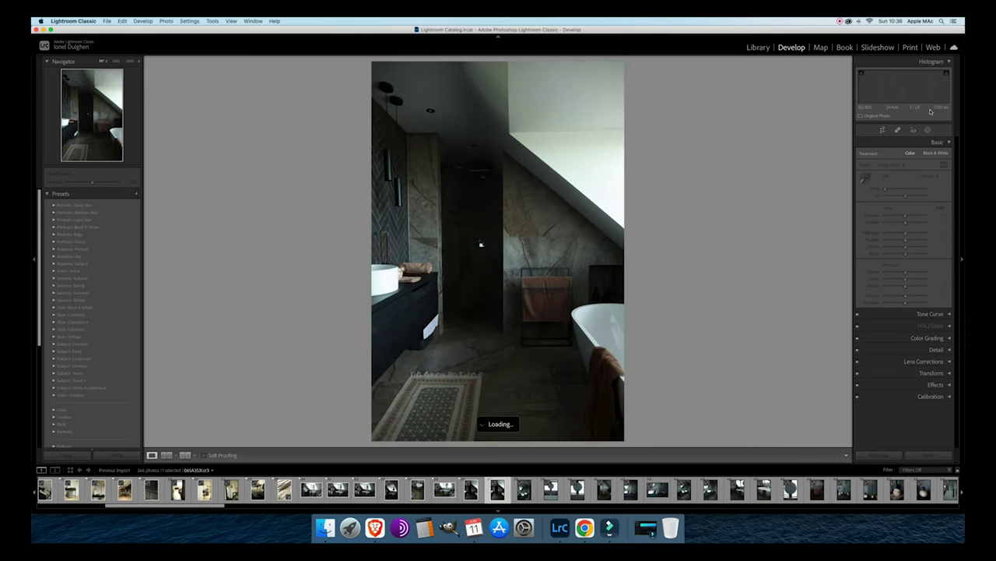
key(Right)
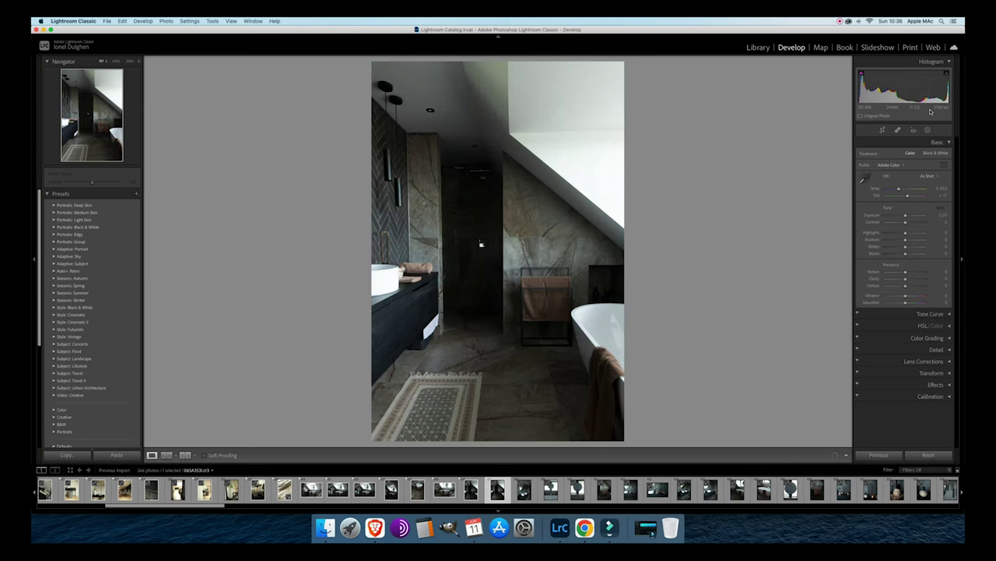
key(Right)
key(Right)
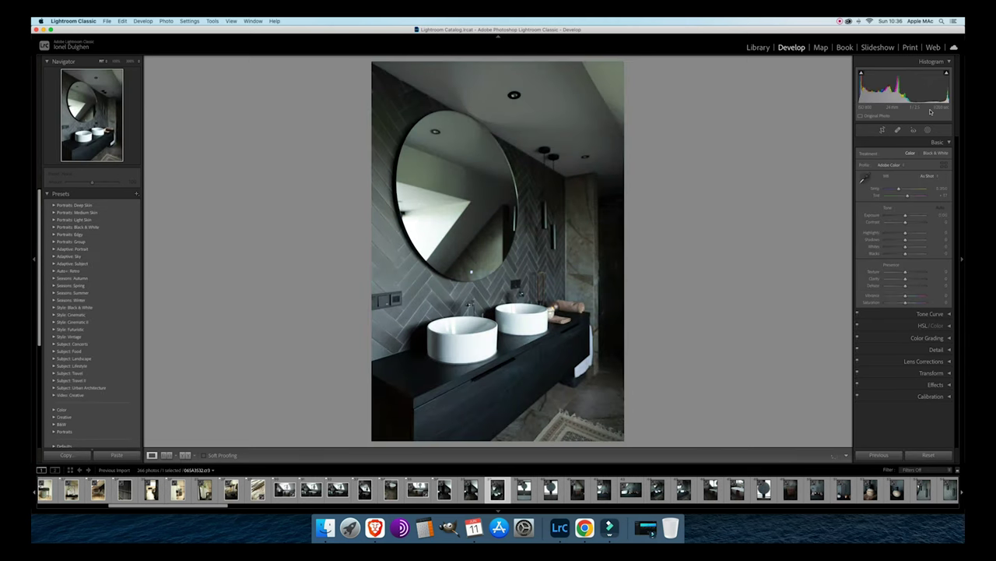
key(p)
key(p)
Flag the window disc photo, the following shots and the towel rack photo as picks.
key(Right)
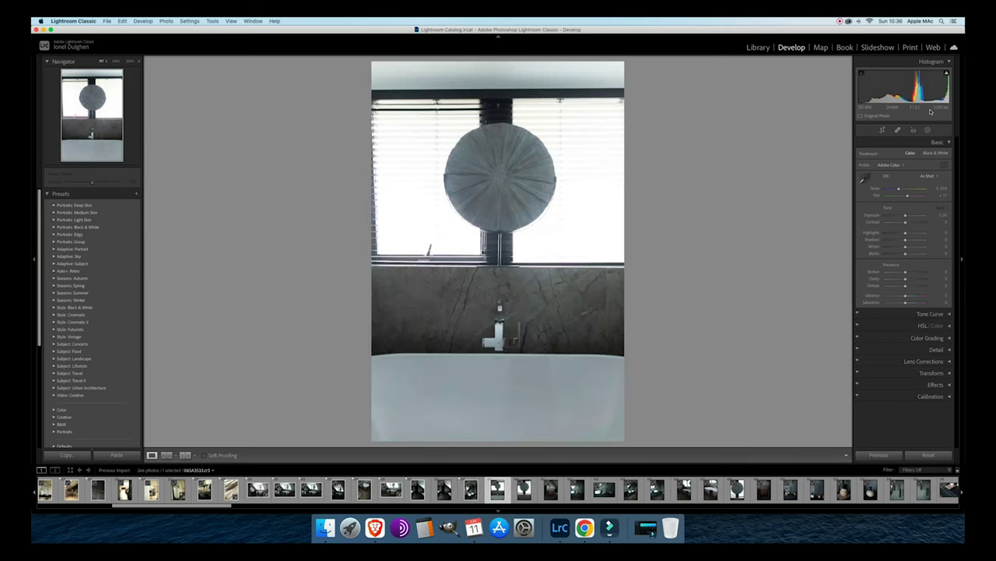
key(p)
key(Right)
key(p)
key(Right)
key(p)
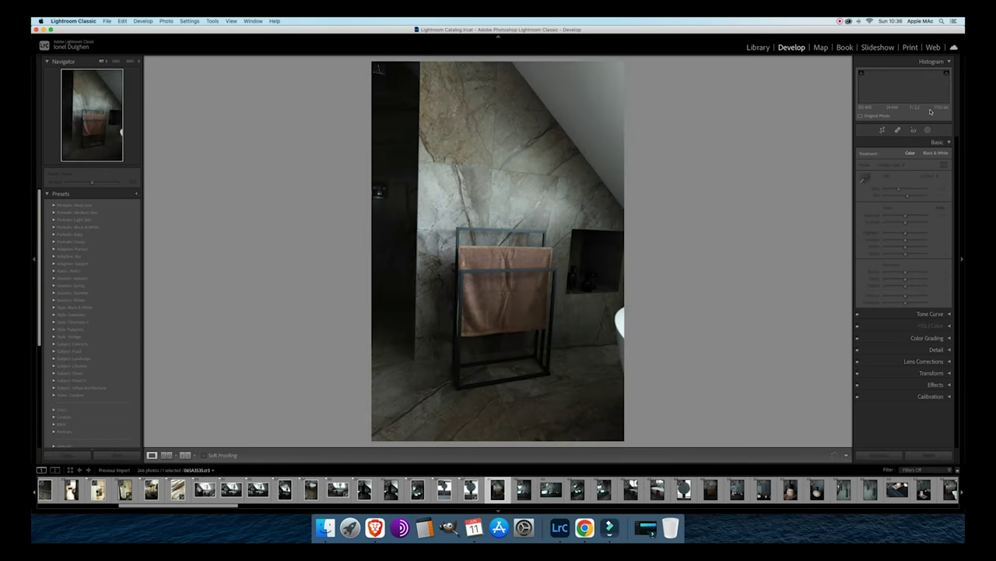
key(Right)
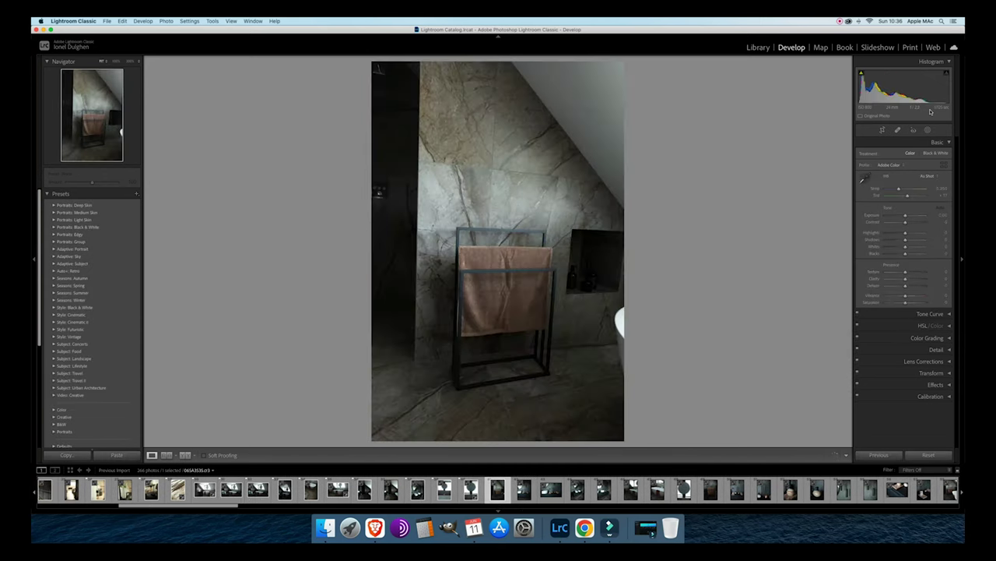
key(p)
key(Right)
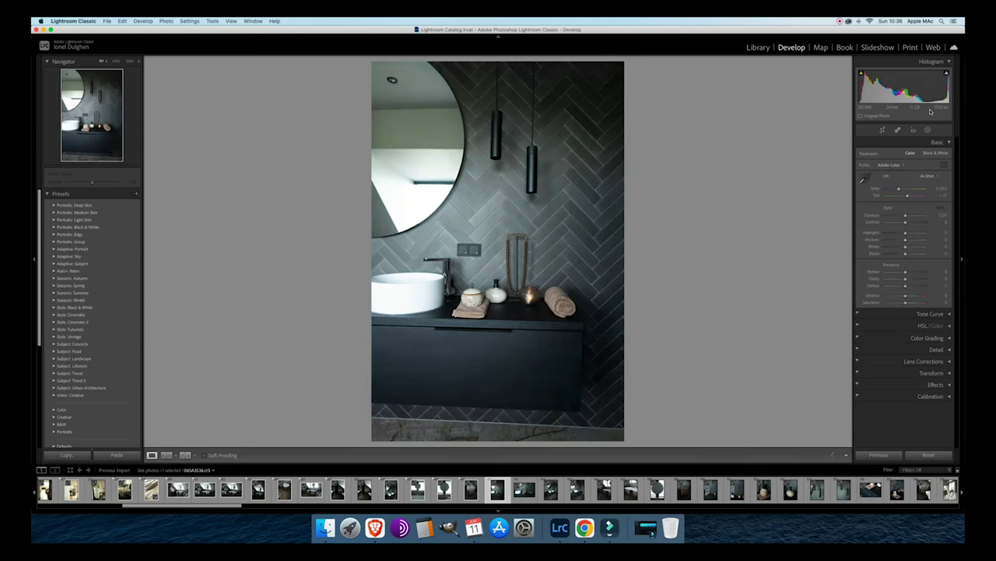
Flag the vanity-with-round-mirror shot and the wide vanity detail as picks.
key(p)
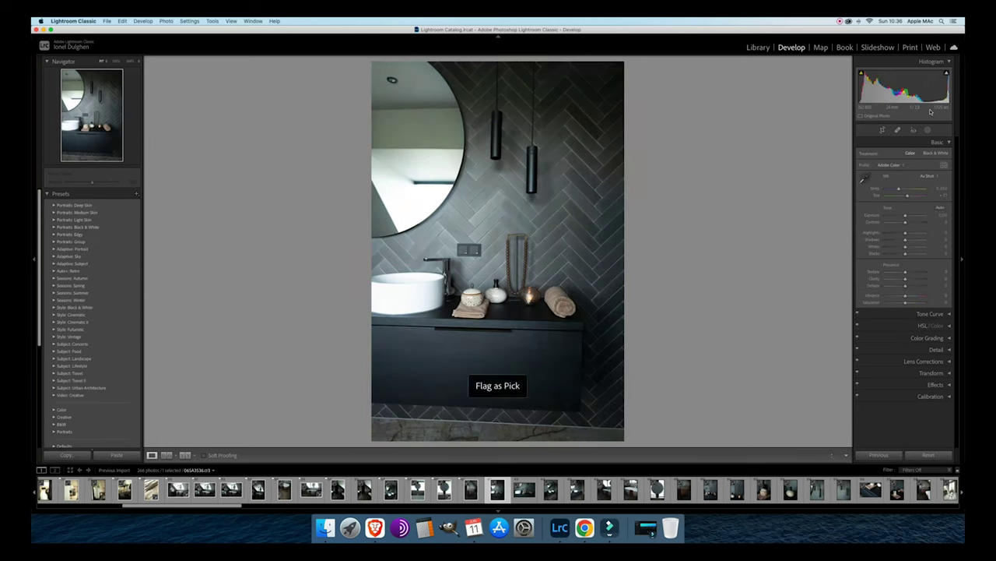
key(Right)
key(Right)
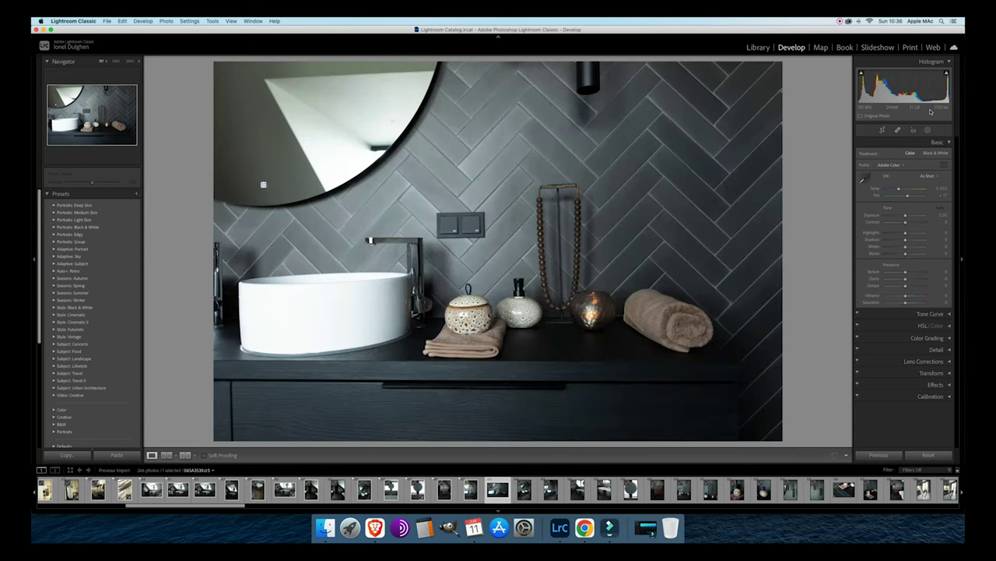
key(p)
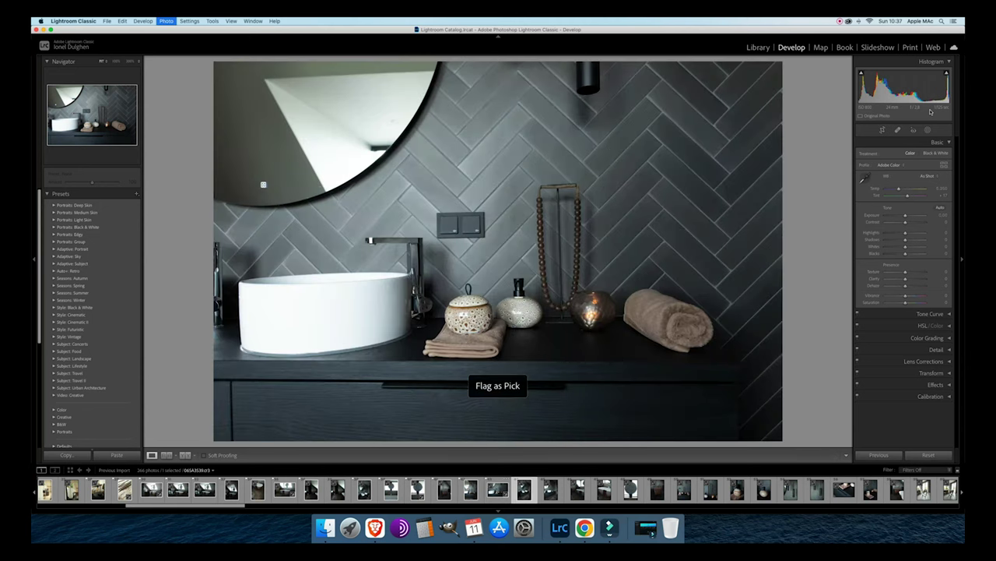
key(Right)
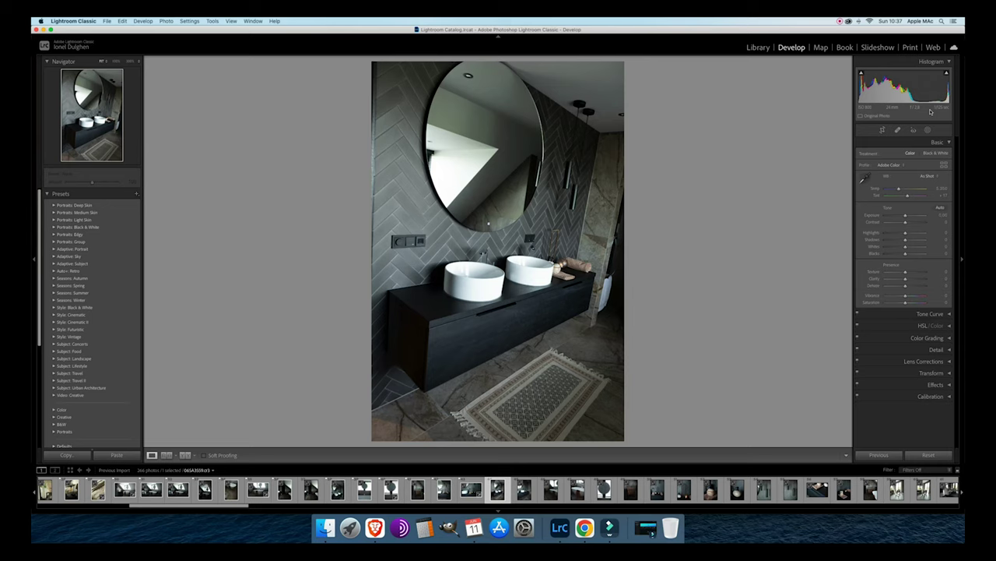
Flag the next vanity photos, the bathtub photo and the round disc photo as picks.
key(Right)
key(Right)
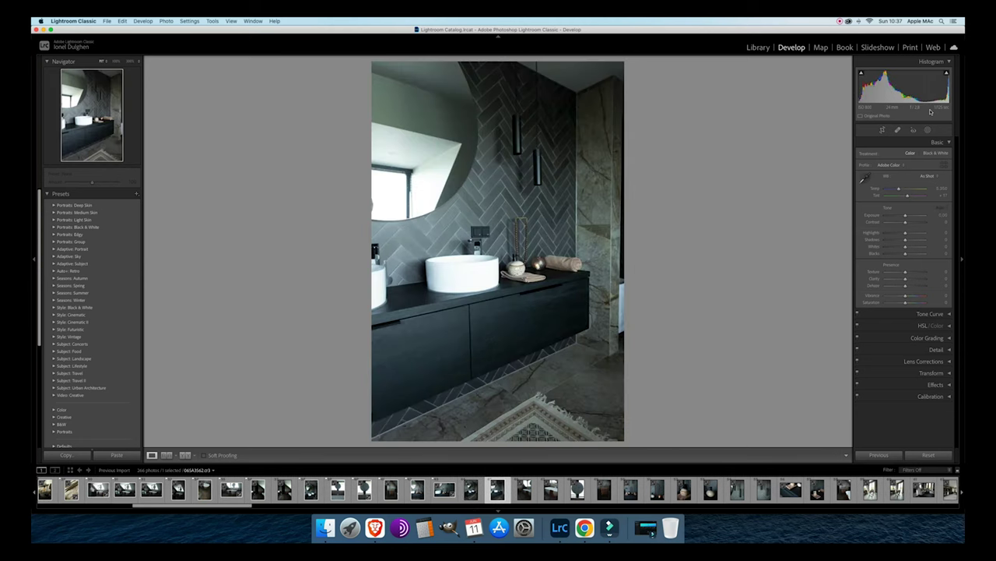
key(p)
key(Right)
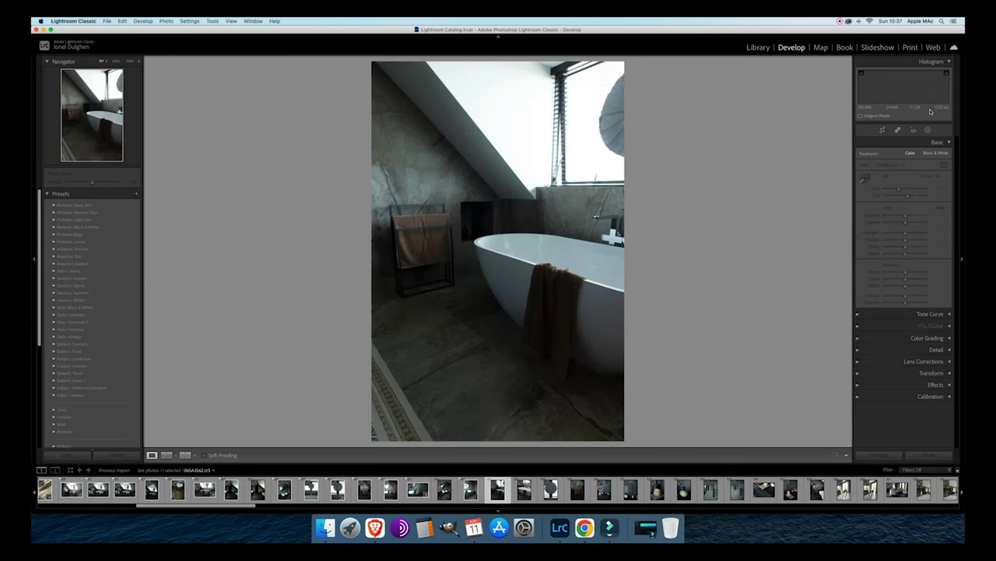
key(p)
key(Right)
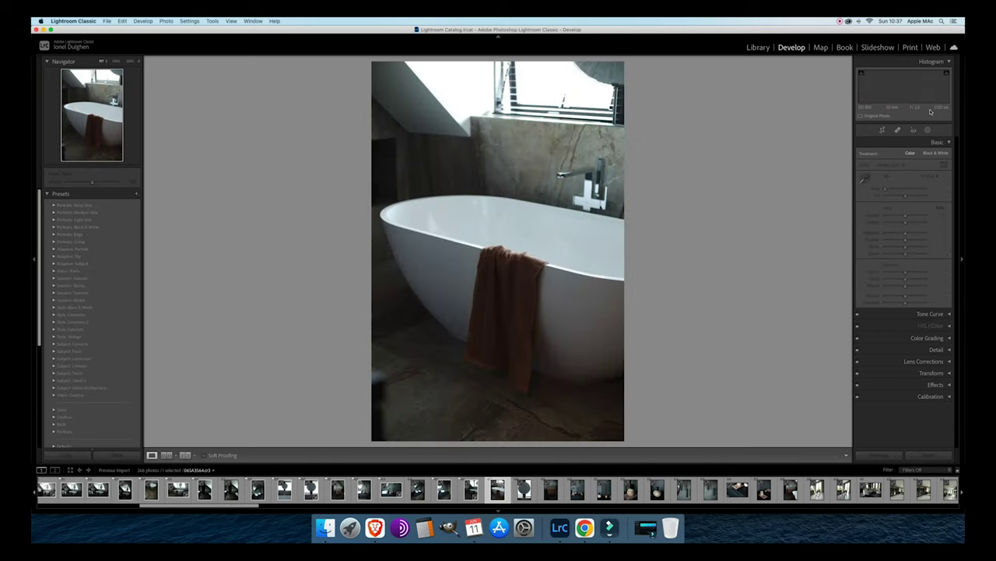
key(p)
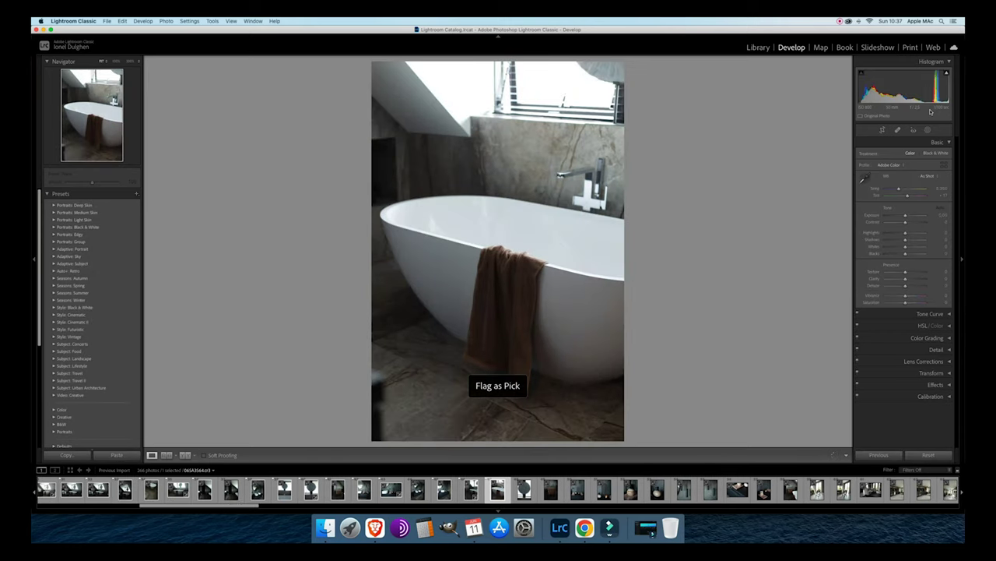
key(Right)
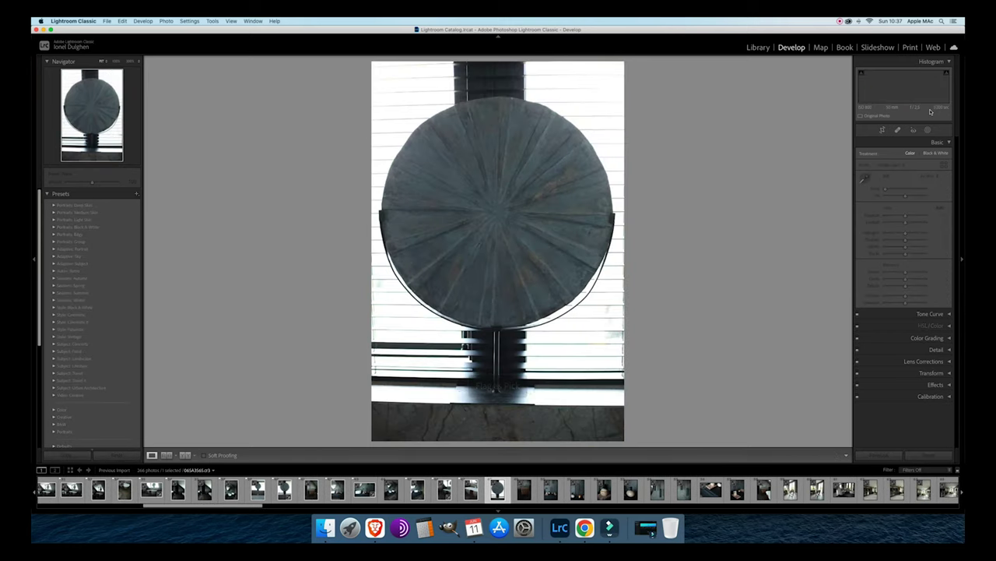
key(p)
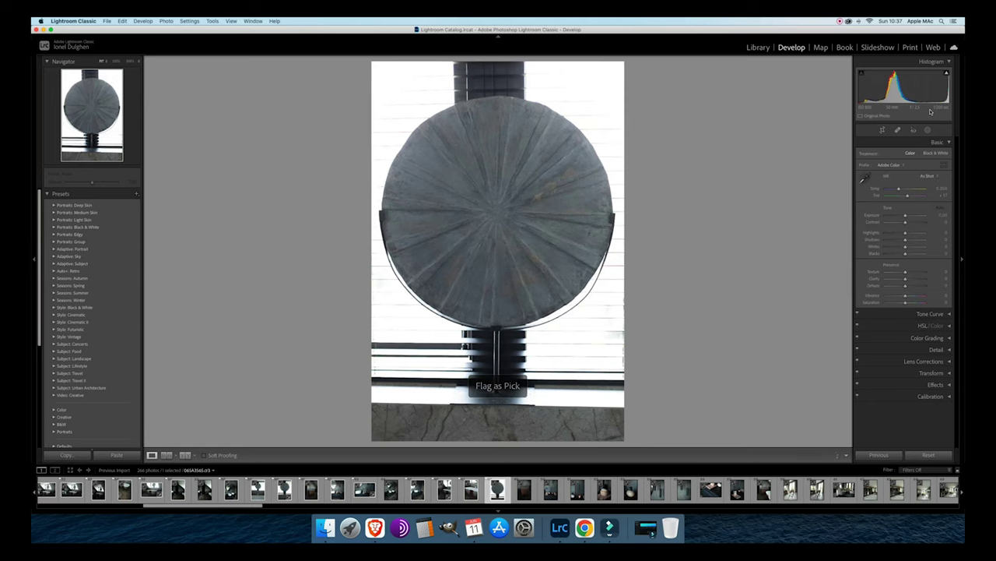
Flag the towel rack, bead necklace, ceramic pot and soap dispenser details as picks.
key(Right)
key(p)
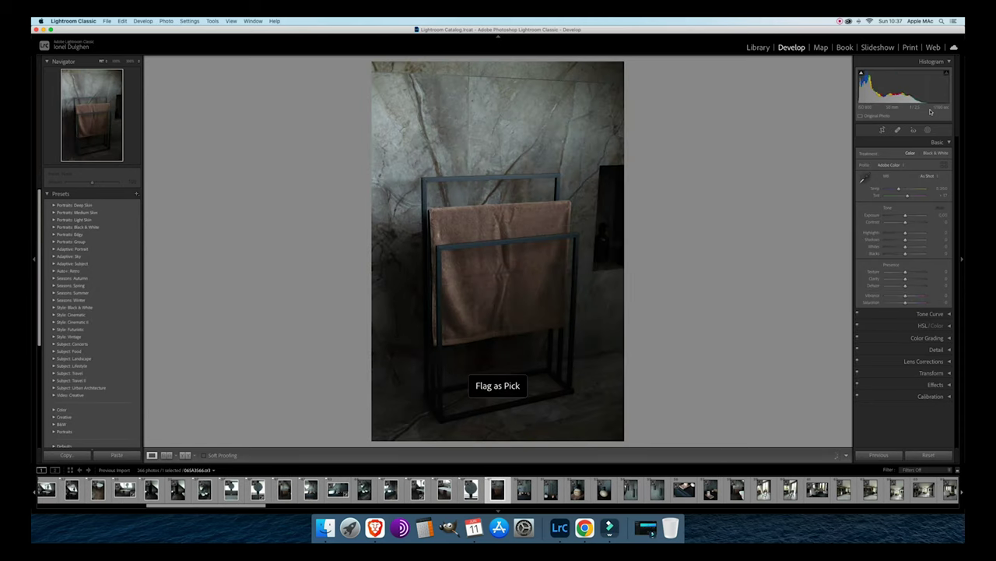
key(Right)
key(Right)
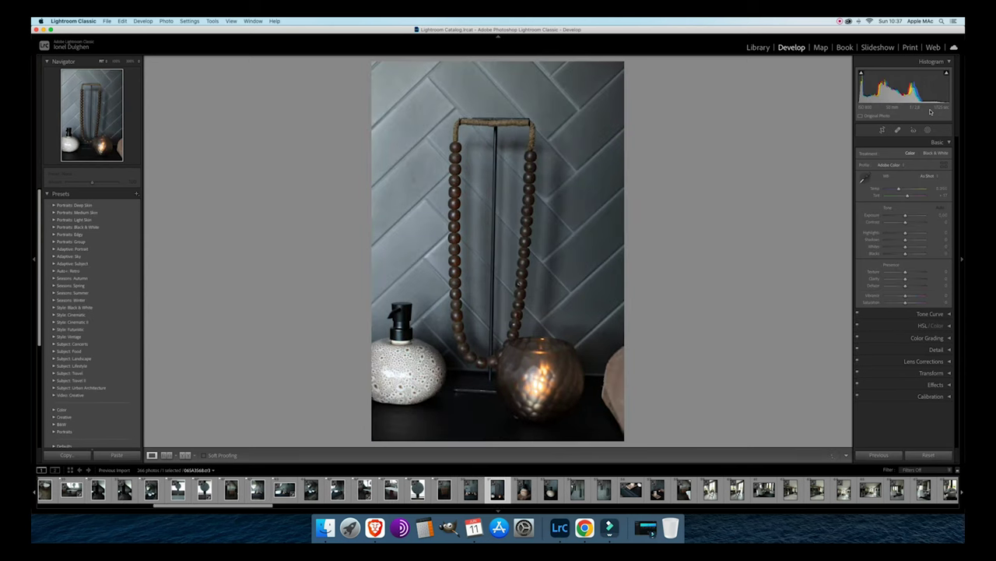
key(p)
key(Right)
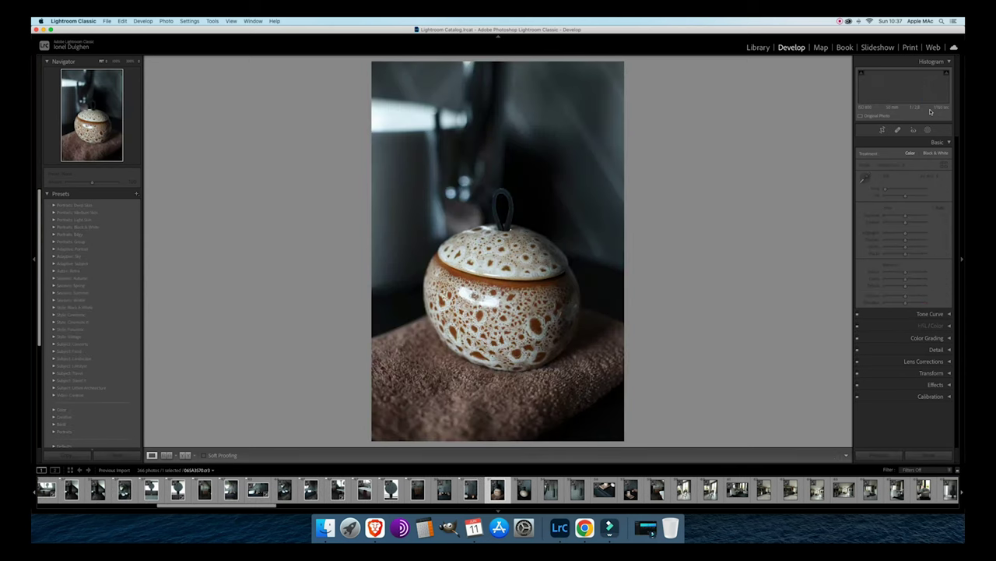
key(p)
key(Right)
key(p)
Revisit the ceramic pot and pendant-lamp photos, then flag the lamps-beside-mirror shot as a pick.
key(Left)
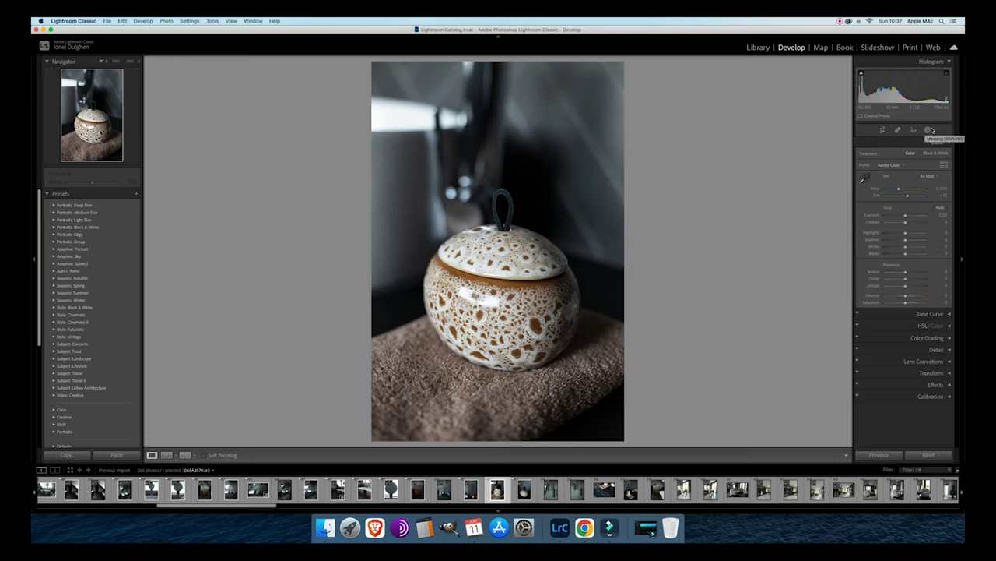
key(Right)
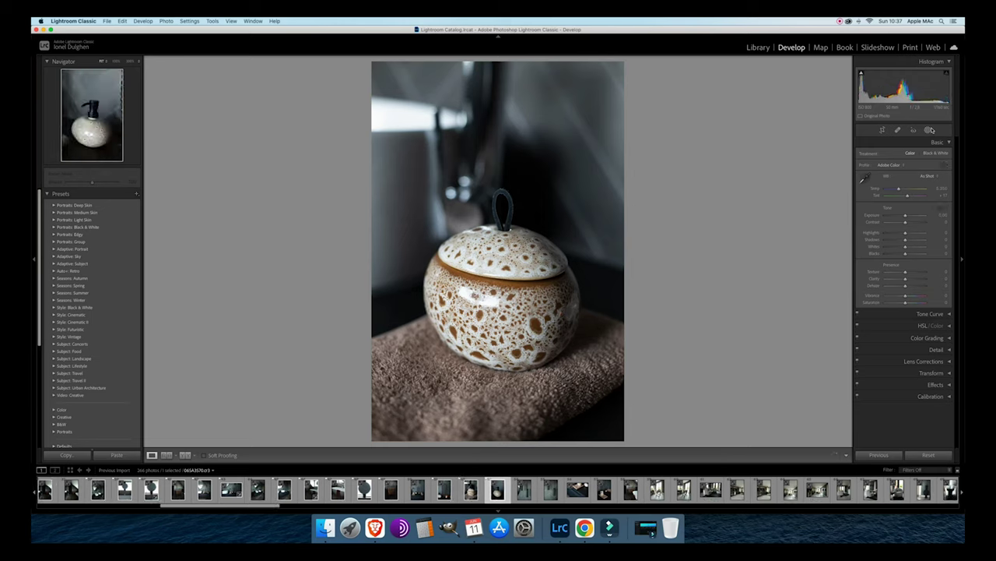
key(Right)
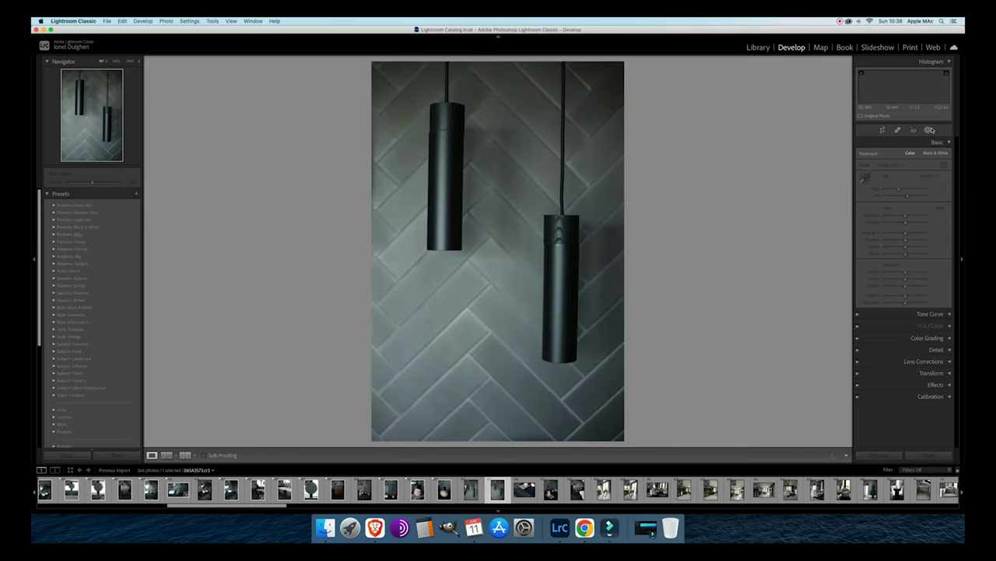
key(Left)
key(p)
key(Right)
key(Right)
Compare the pendant-lamp photos and flag the herringbone pendant-lamp shot as a pick.
key(Left)
key(Left)
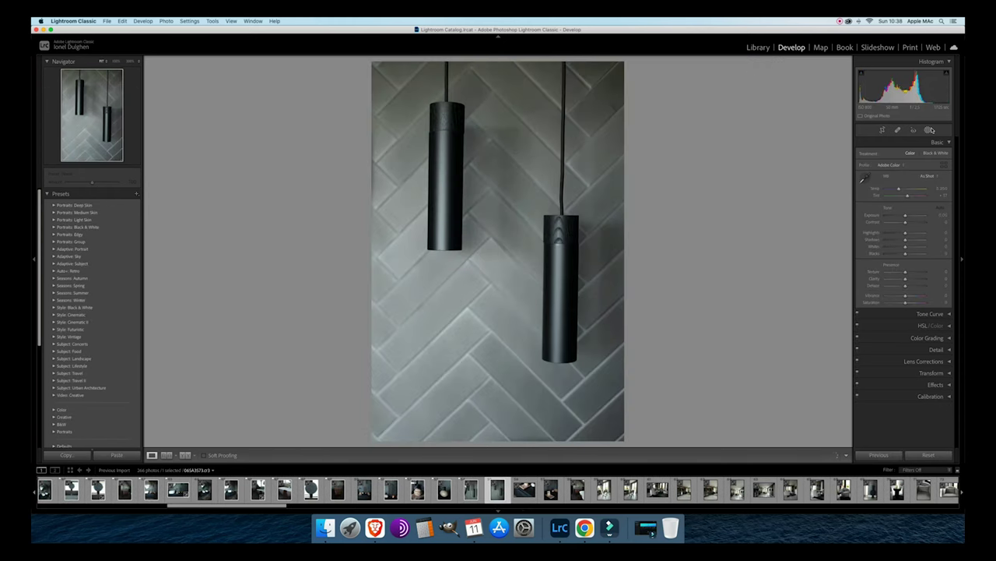
key(Right)
key(Right)
key(Left)
key(p)
key(Right)
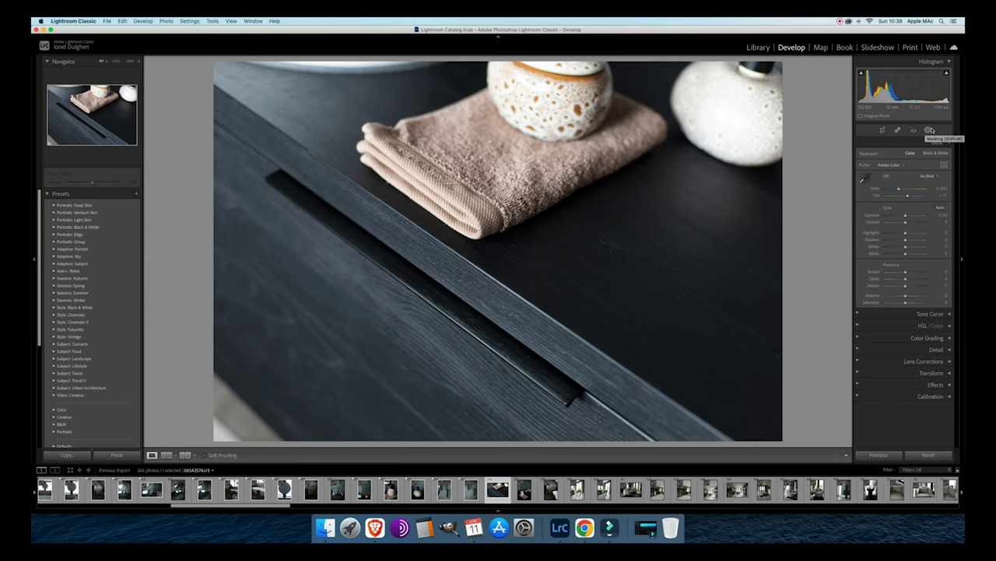
Flag the towel-and-jar shot and the vertical jar shot as picks.
key(Right)
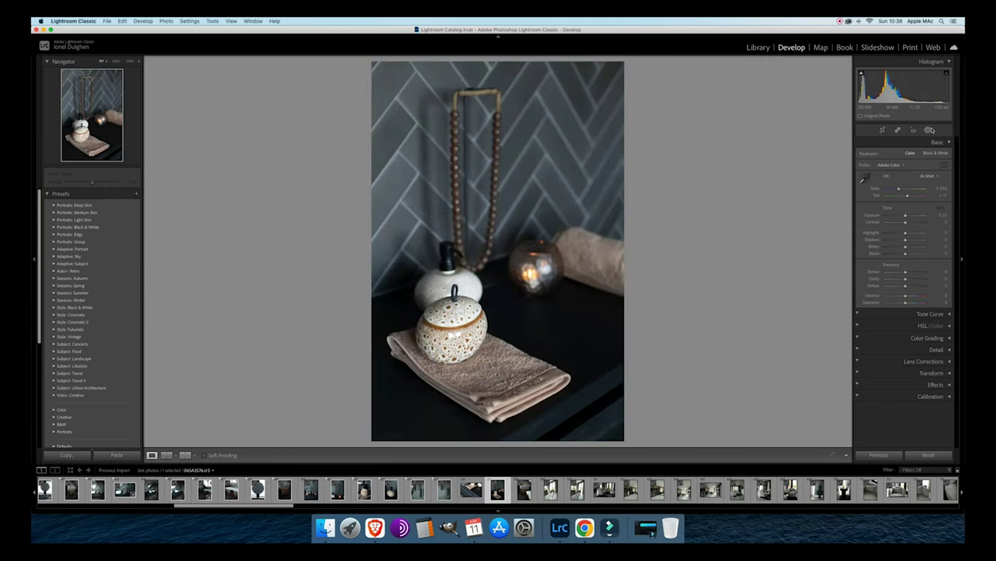
key(Right)
key(Right)
key(p)
key(Right)
key(p)
key(Right)
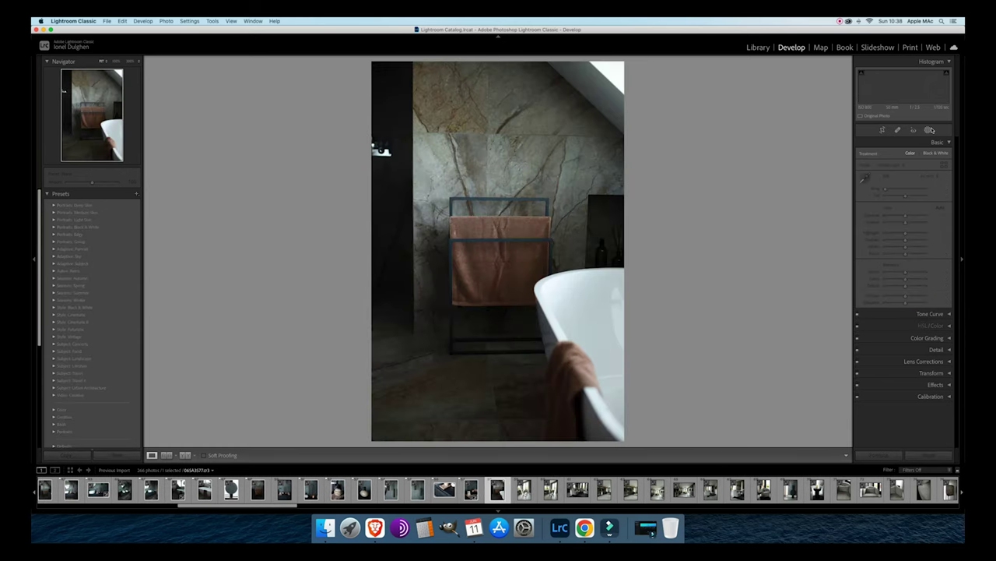
key(Right)
key(Right)
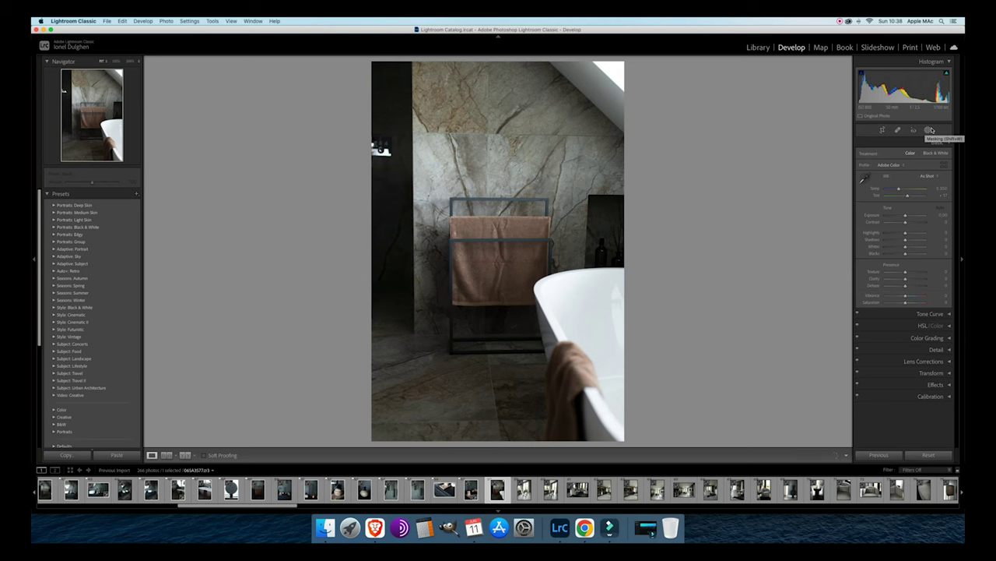
key(Right)
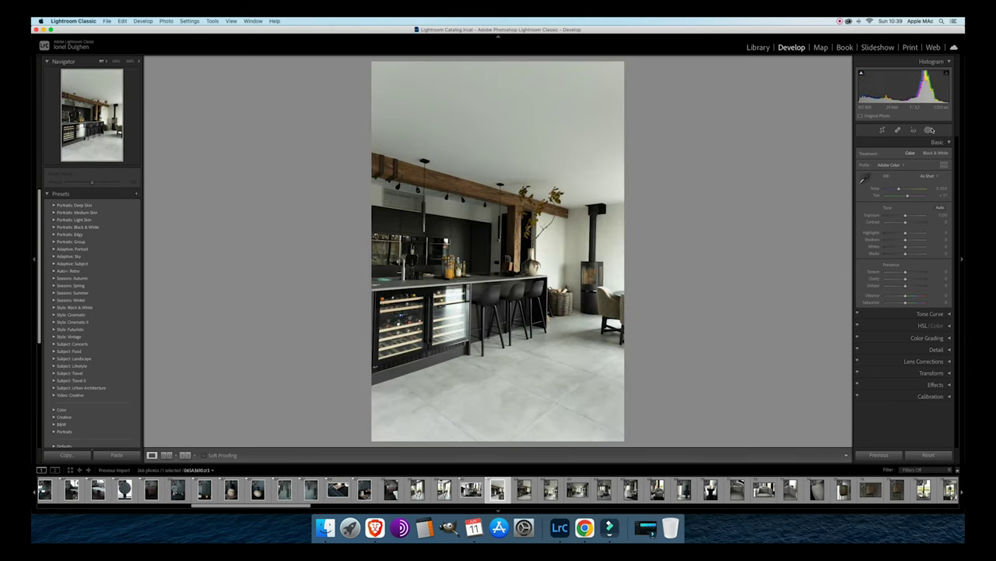
Flag the two kitchen photos as picks after comparing them with the wider kitchen shot.
key(p)
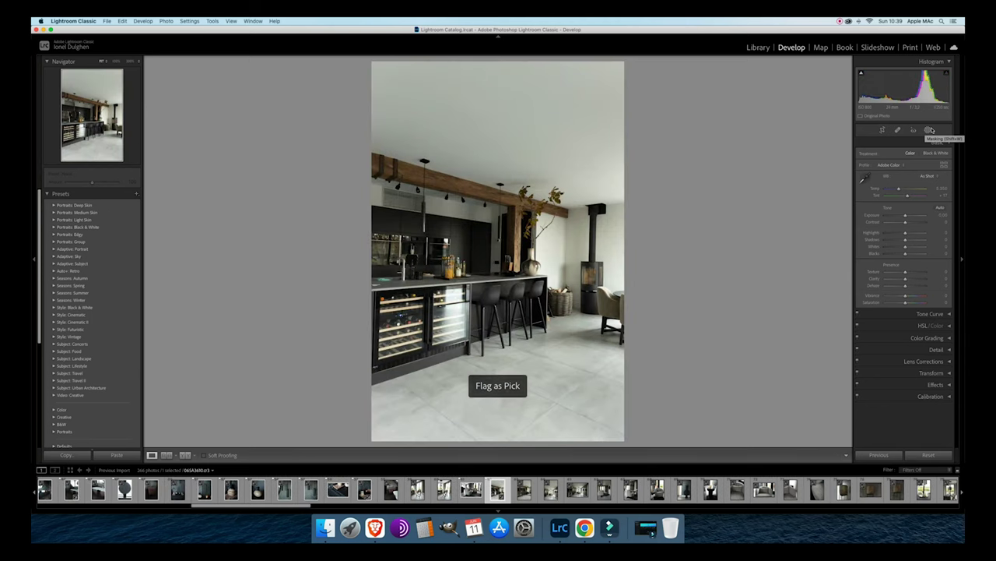
key(Right)
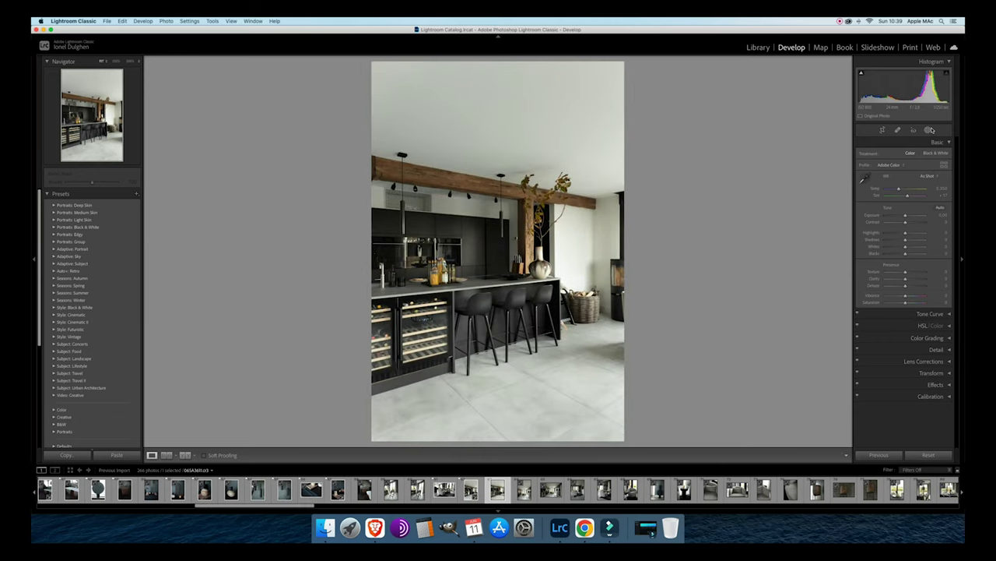
key(p)
key(Right)
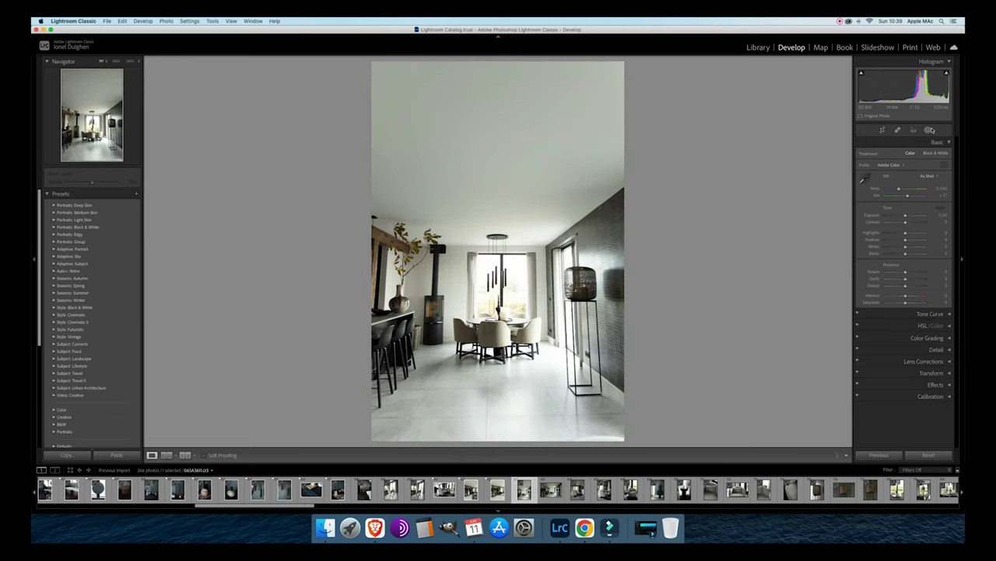
key(Left)
key(Right)
key(Left)
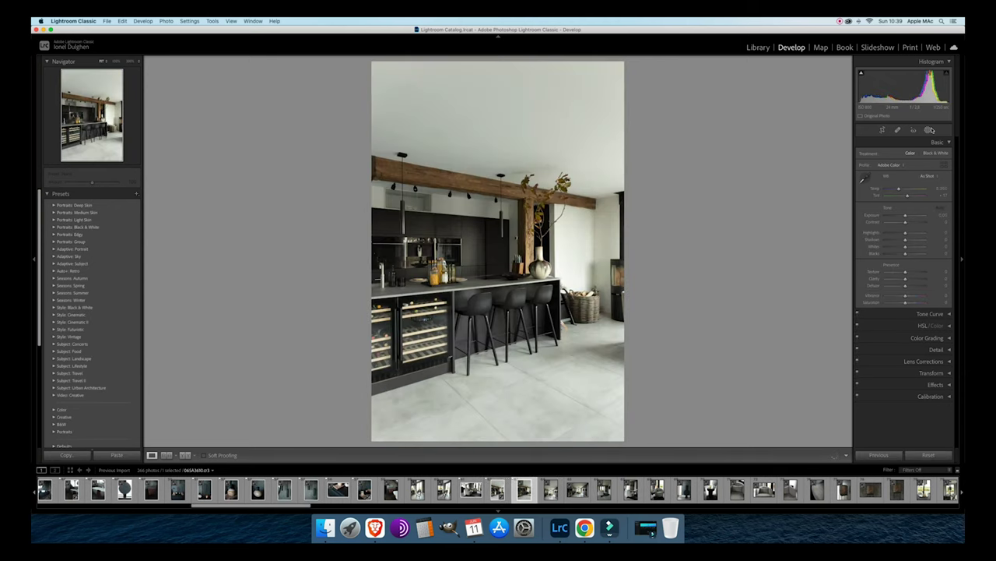
key(Right)
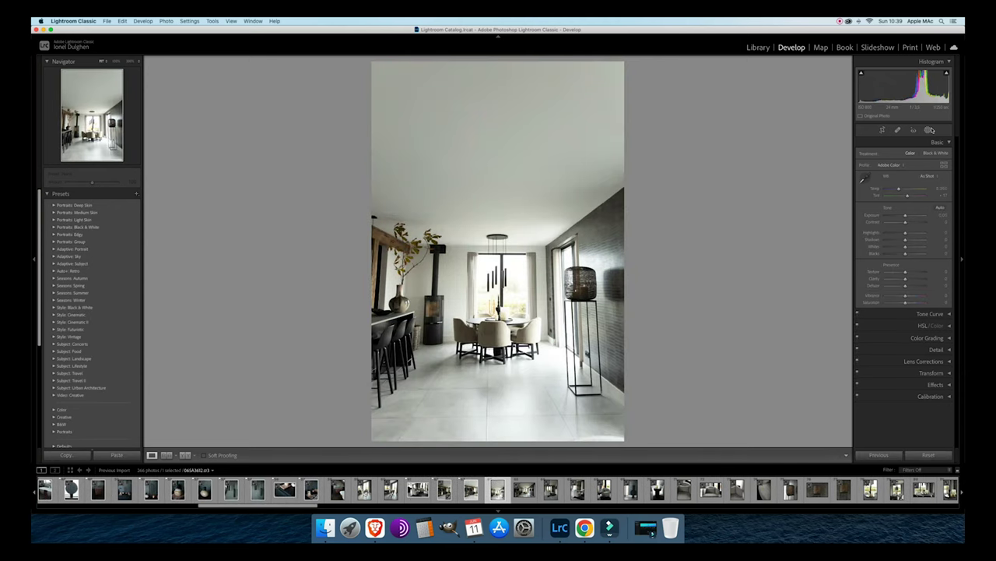
Flag the dining room photo and the living-room armchair photos as picks.
key(p)
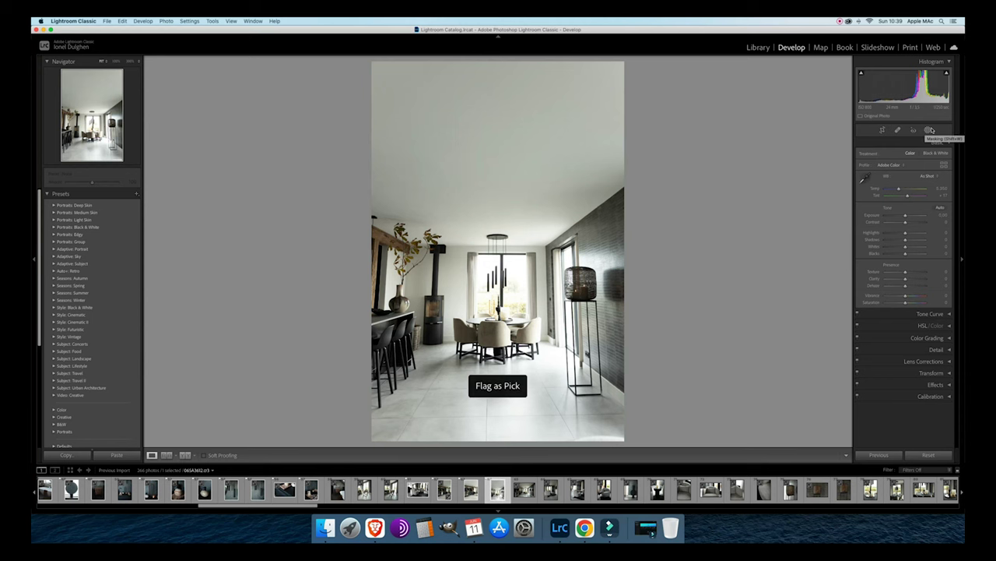
key(p)
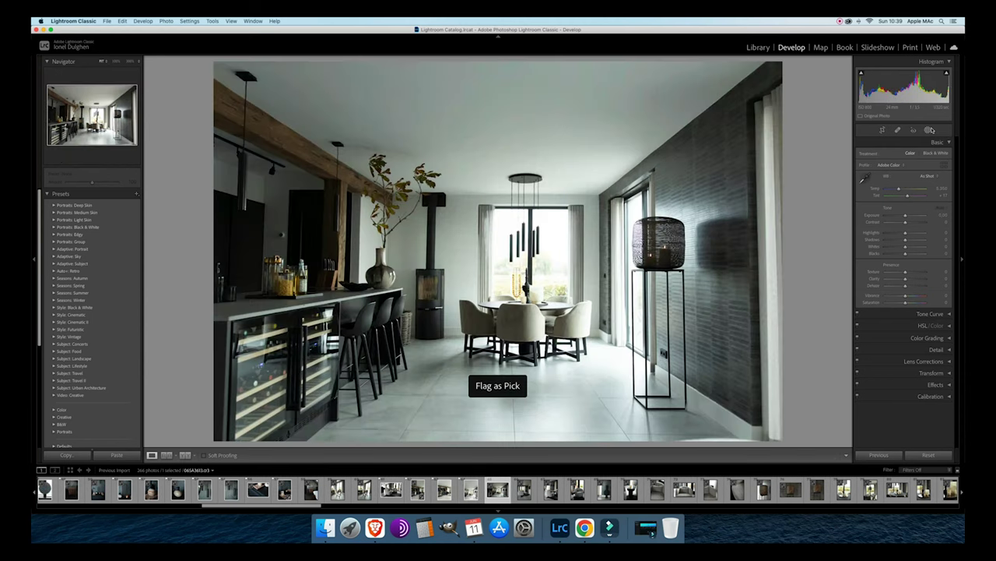
key(Right)
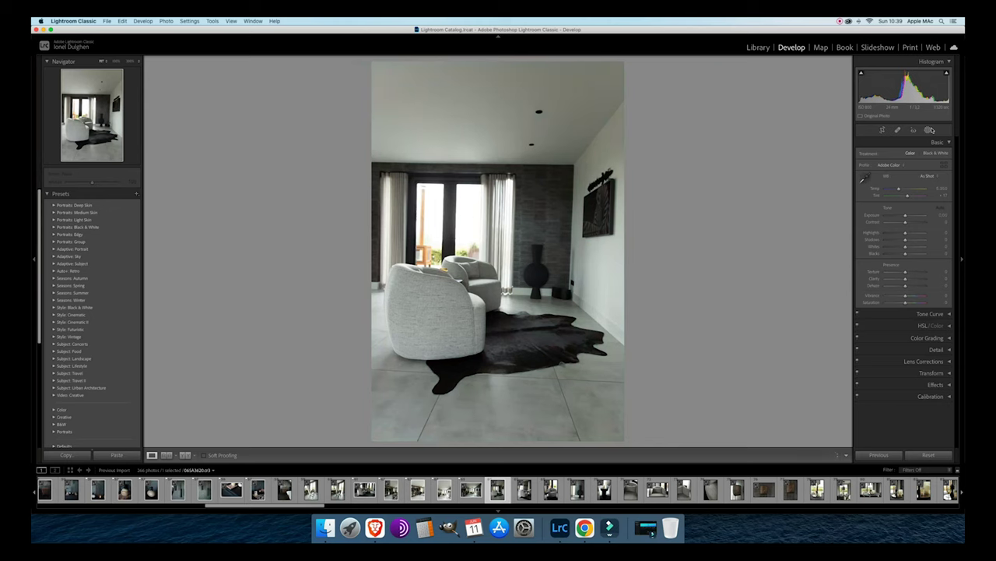
key(p)
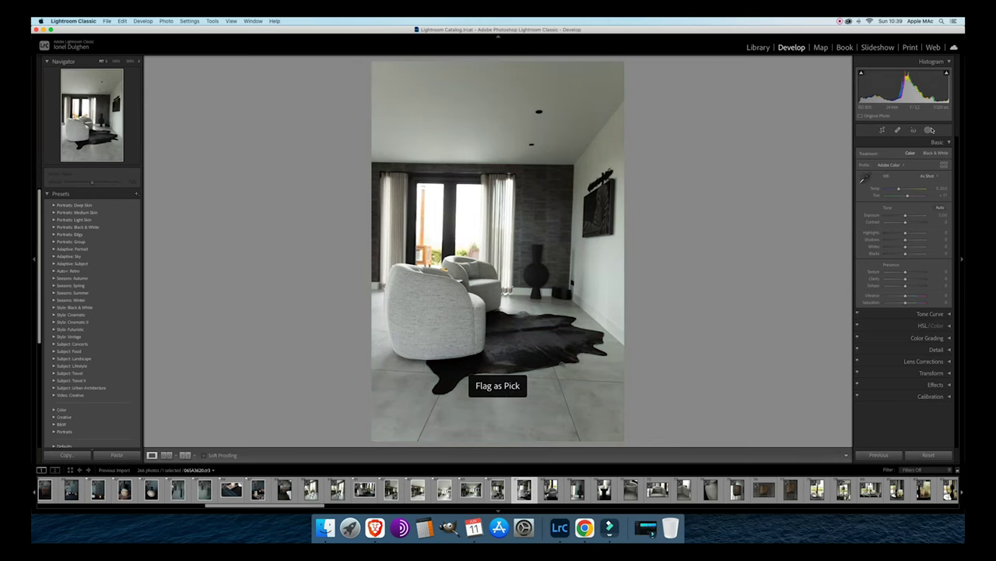
key(p)
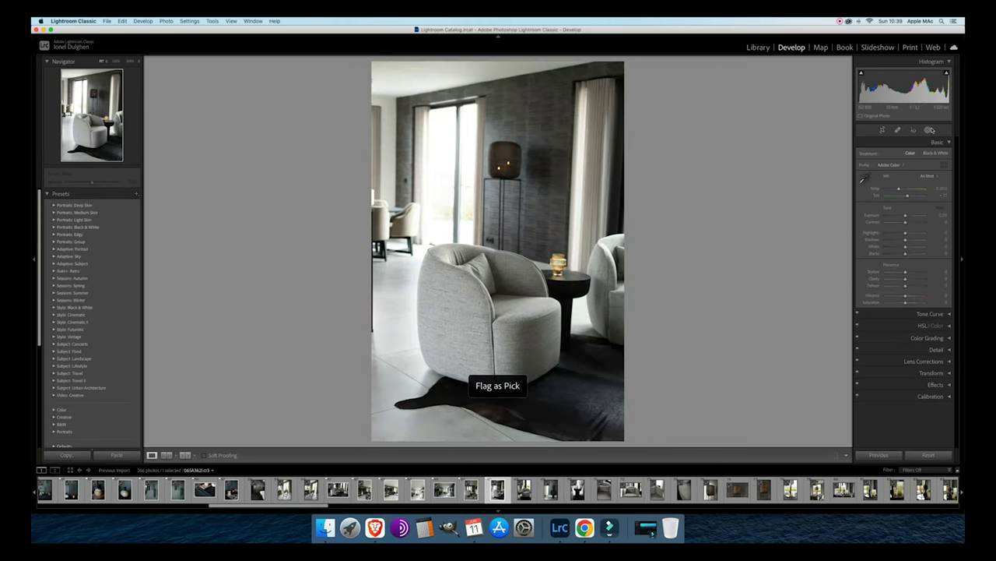
key(Right)
Flag the armchair by the window, side-table vase, cushioned armchair and chair fabric close-up as picks.
key(p)
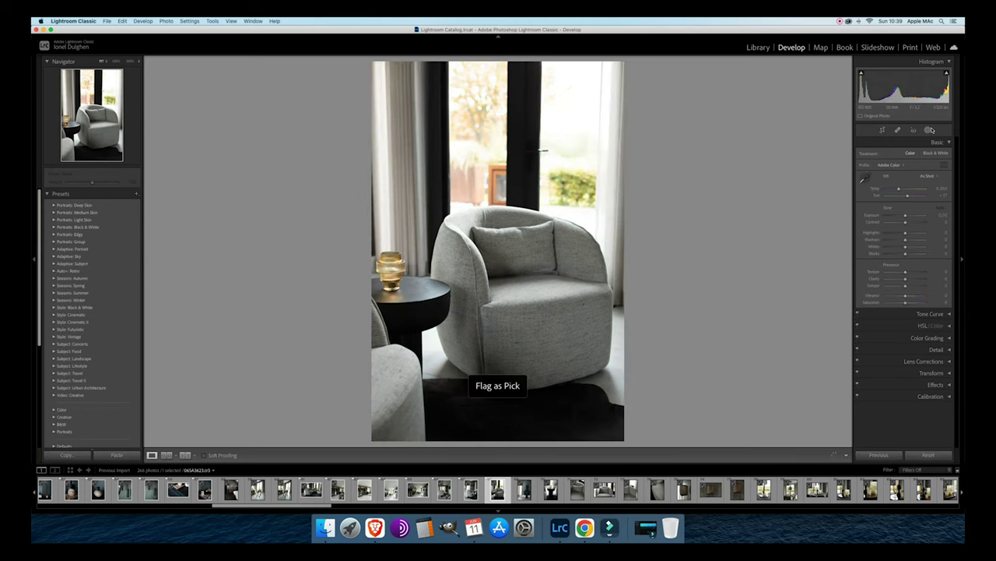
key(p)
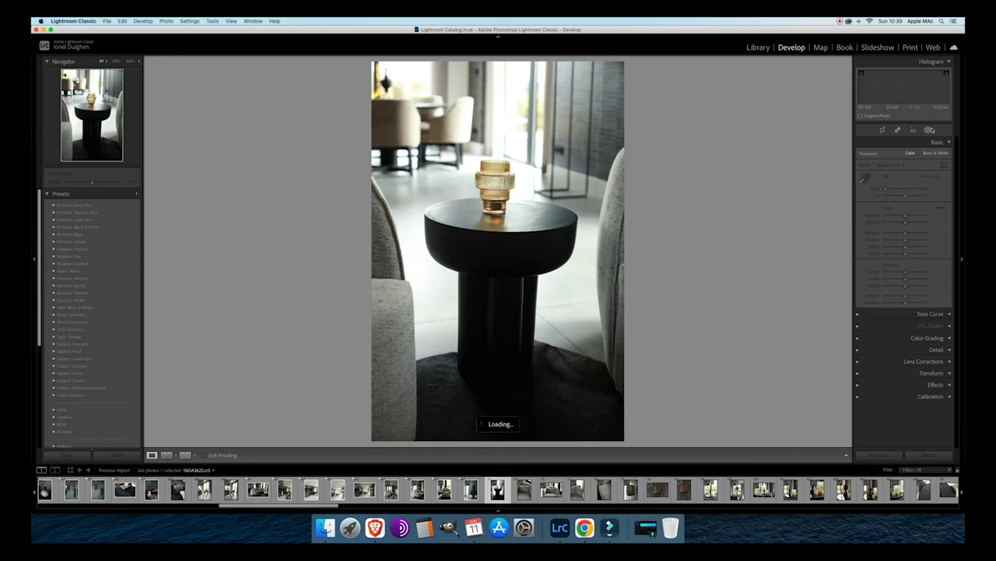
key(p)
key(p)
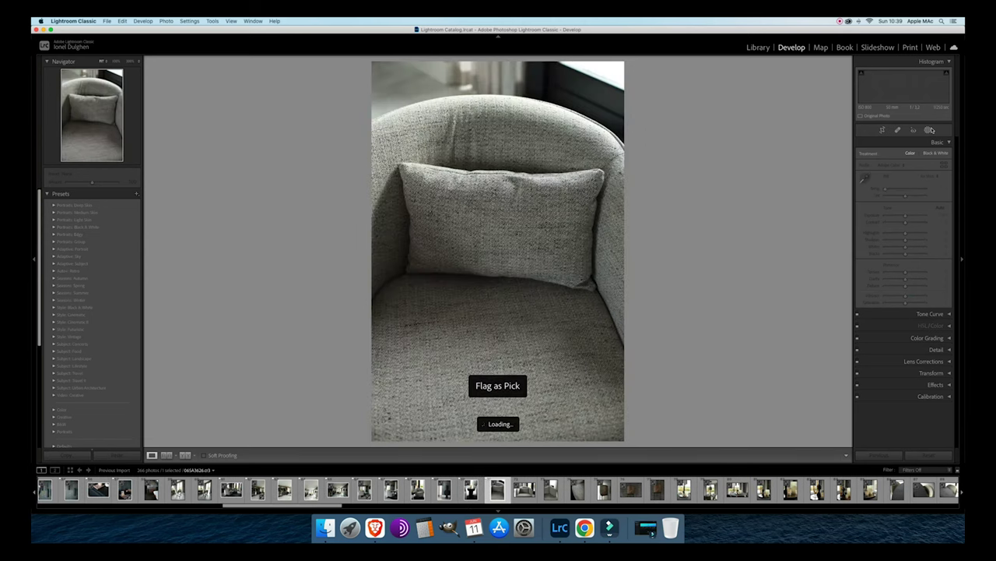
key(Right)
key(p)
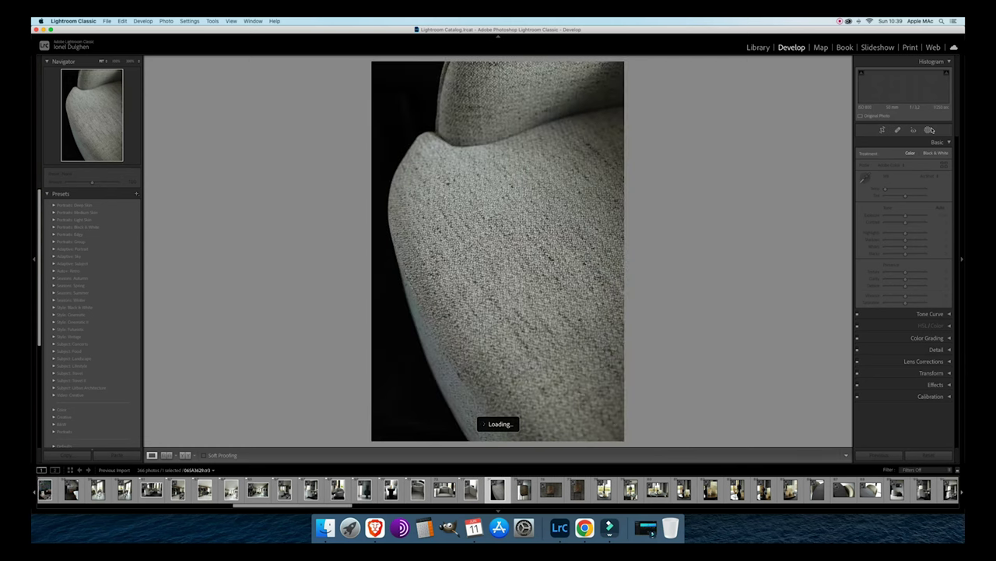
key(p)
key(p)
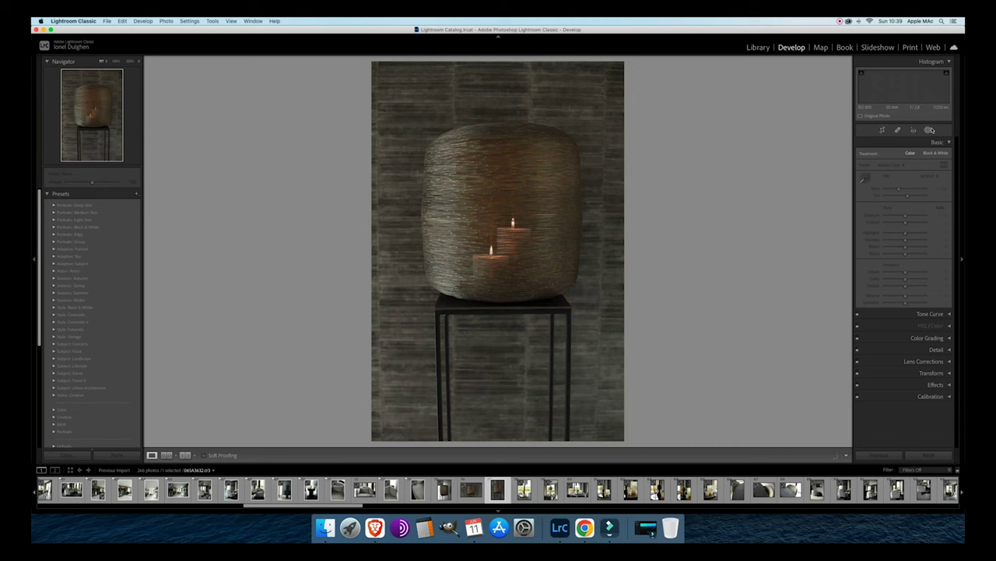
Flag the window-lit candle vase photo and the beaded-necklace table detail as picks.
key(p)
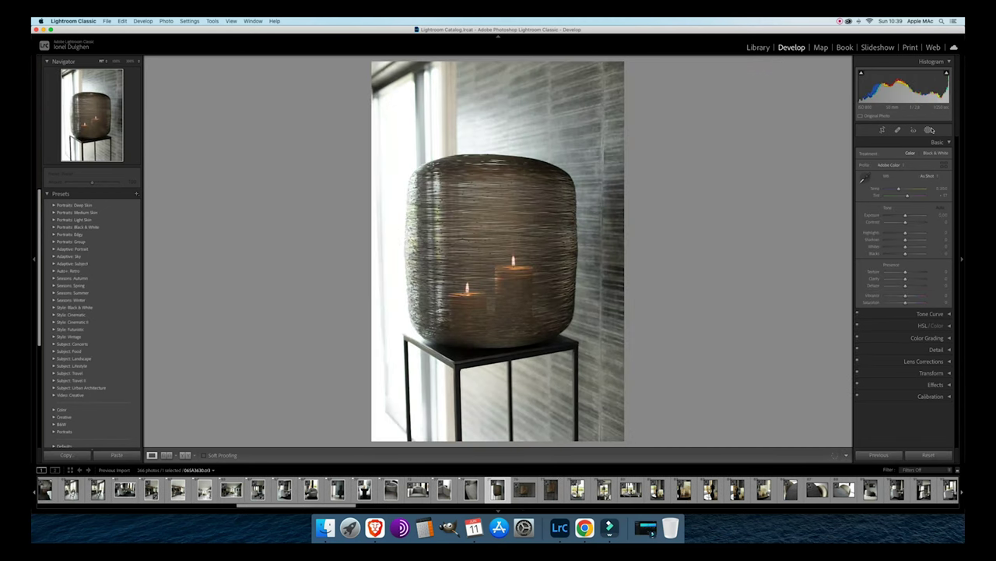
key(p)
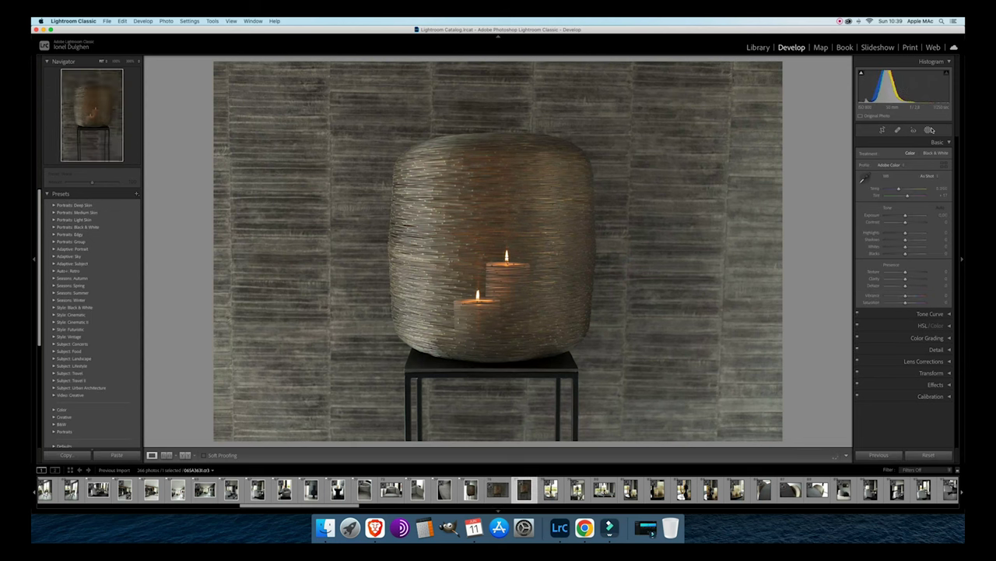
key(Left)
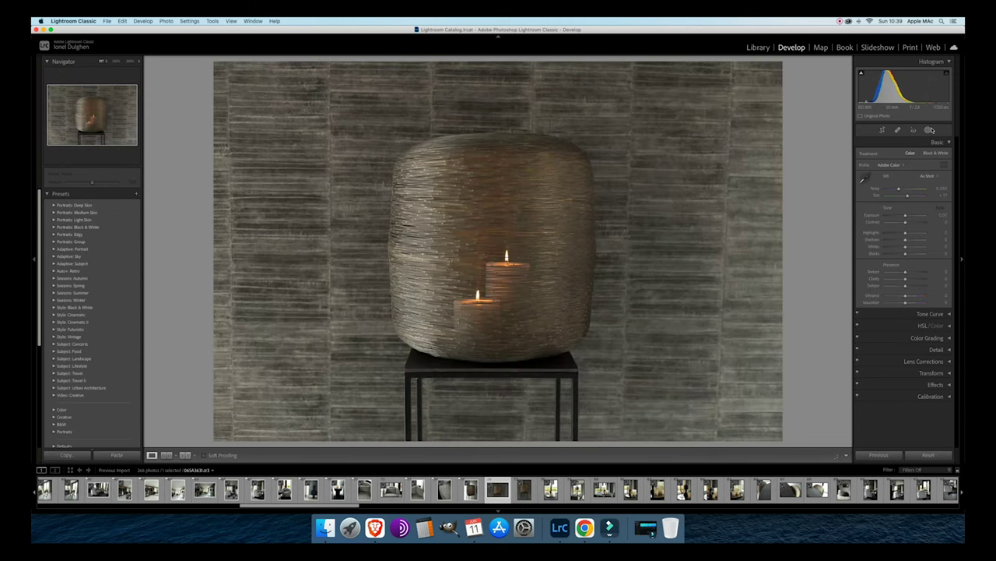
key(Right)
key(Right)
key(Left)
key(p)
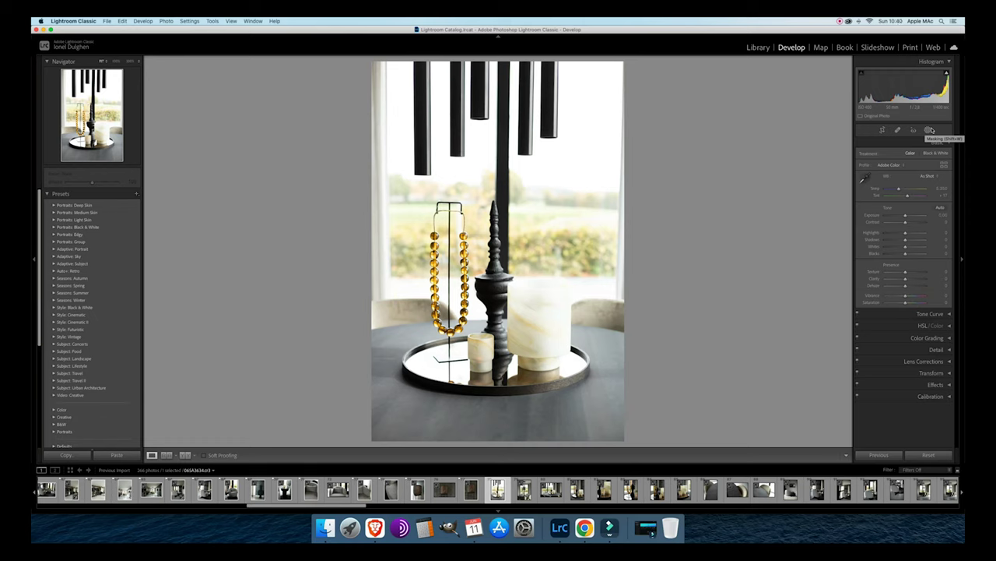
key(p)
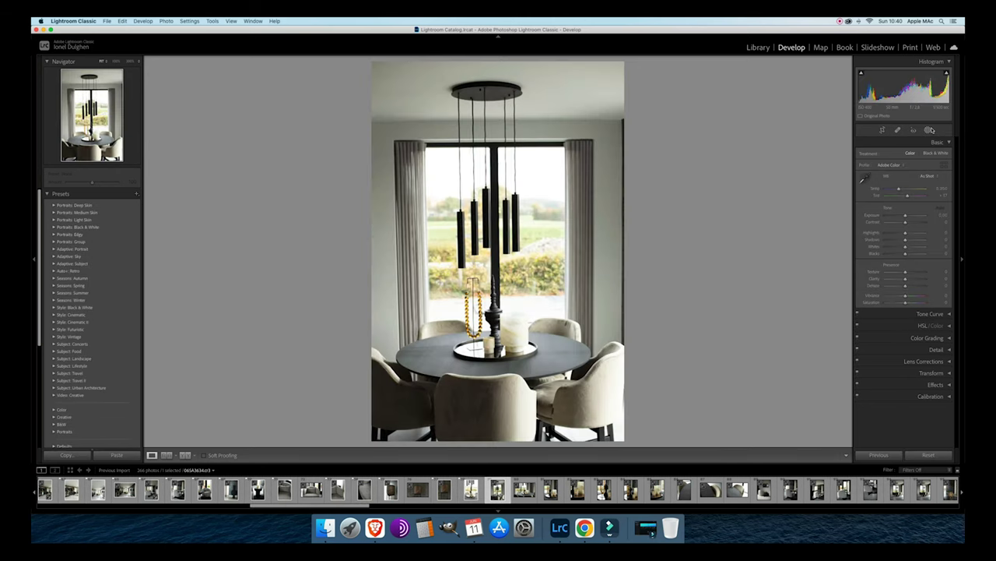
Flag the dining table, vase tray, beaded-necklace and chair-and-table close-ups as picks.
key(p)
key(p)
key(p)
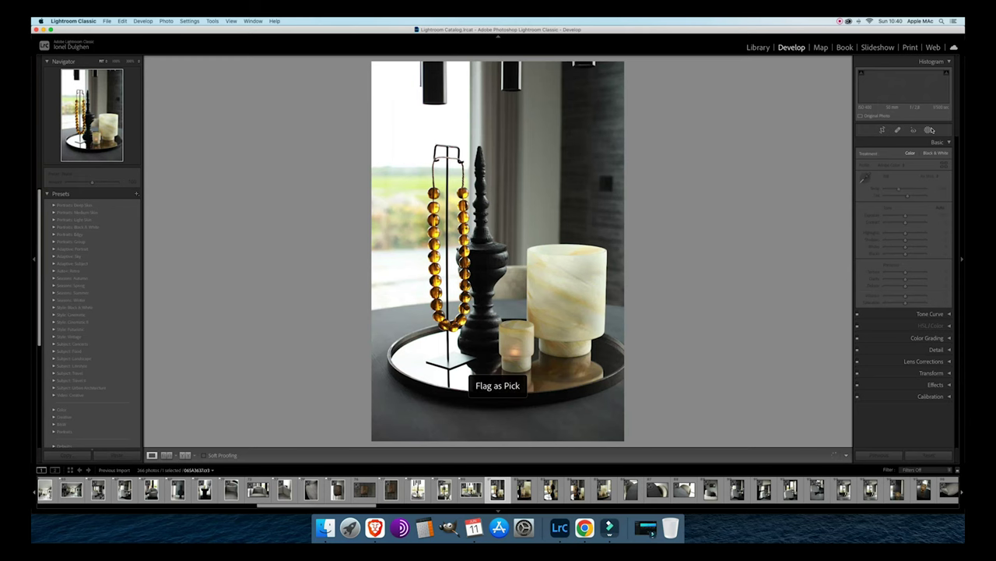
key(p)
key(p)
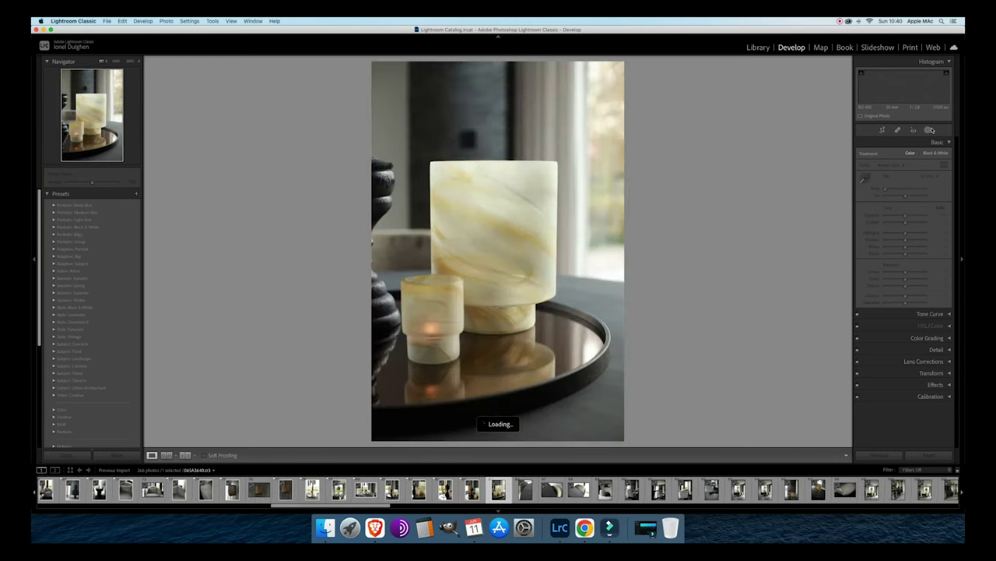
key(p)
key(p)
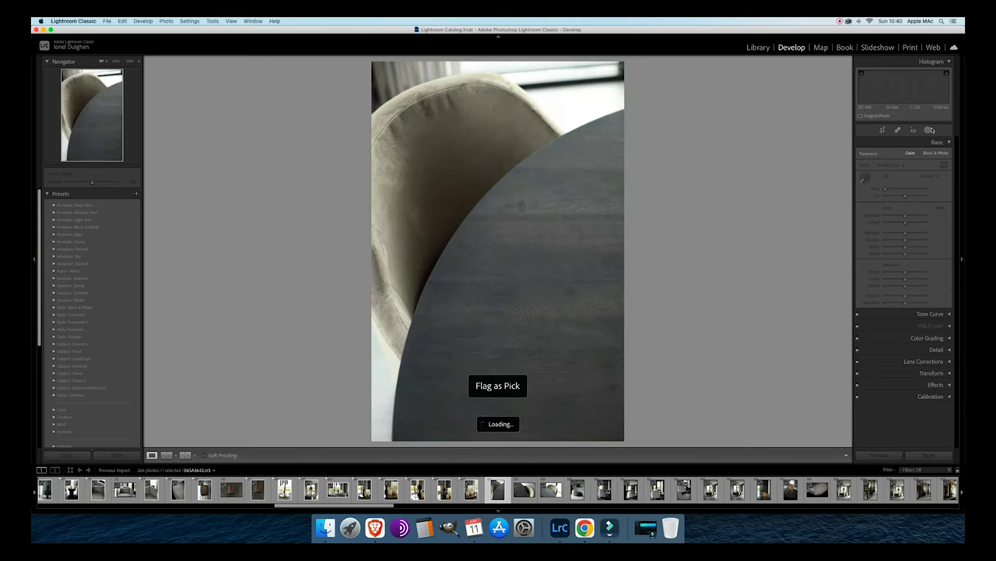
key(p)
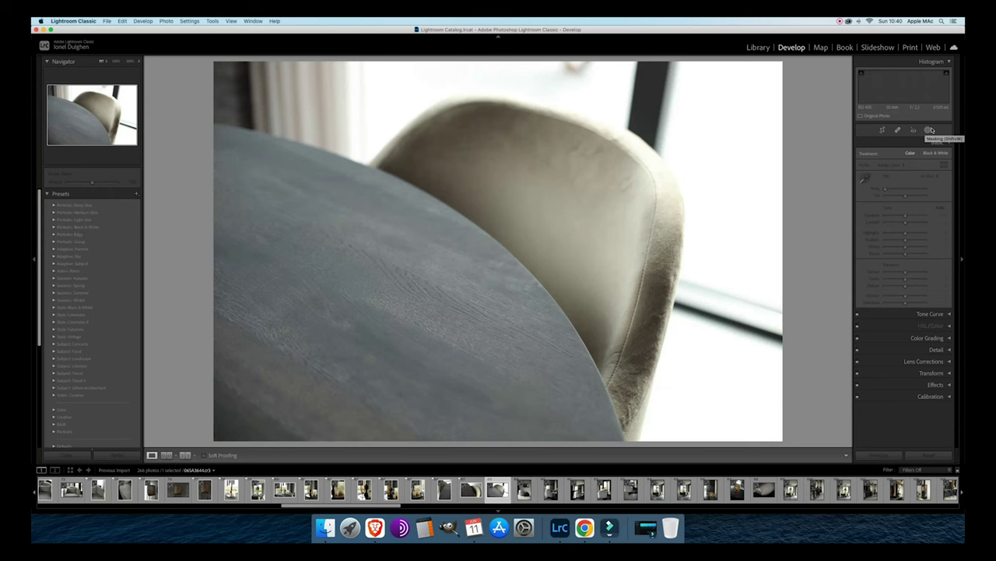
key(Right)
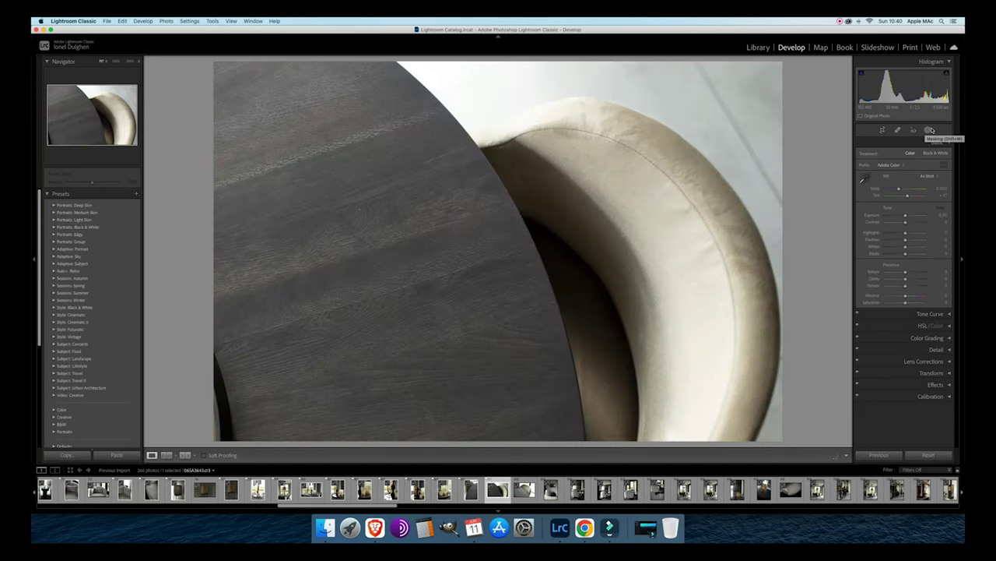
key(Right)
key(Right)
key(Right)
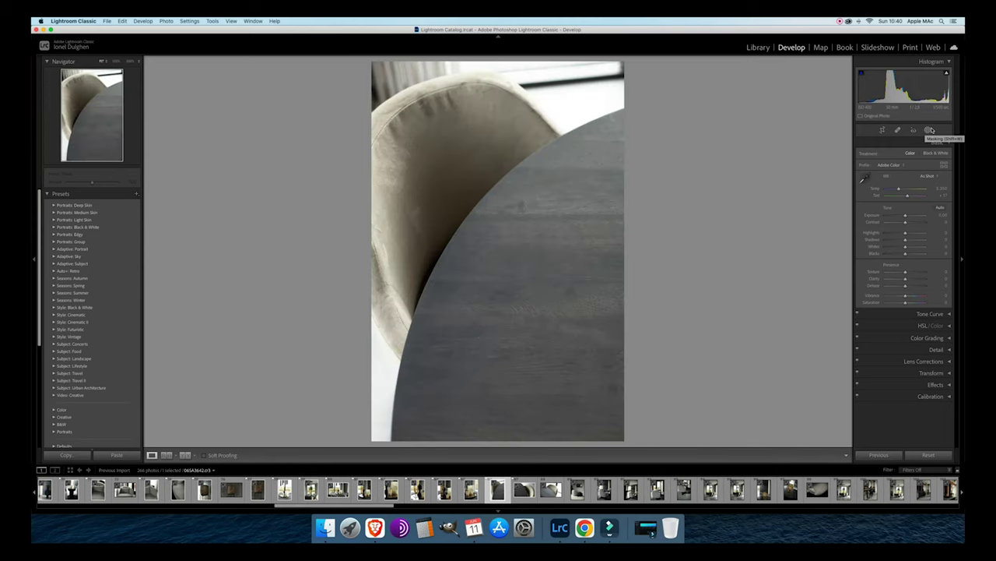
Clear the pick flags from the two table-and-chair close-ups.
key(u)
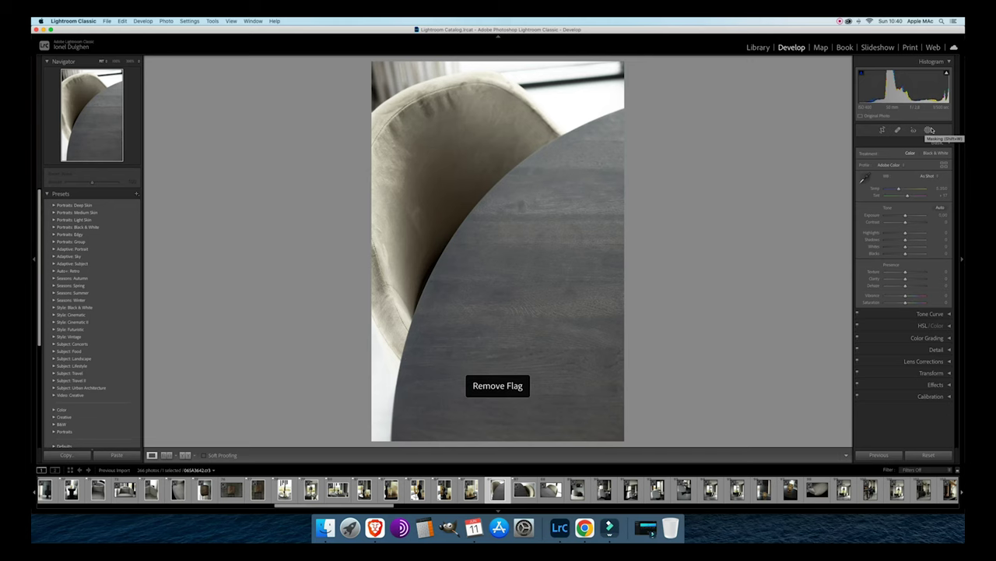
key(Right)
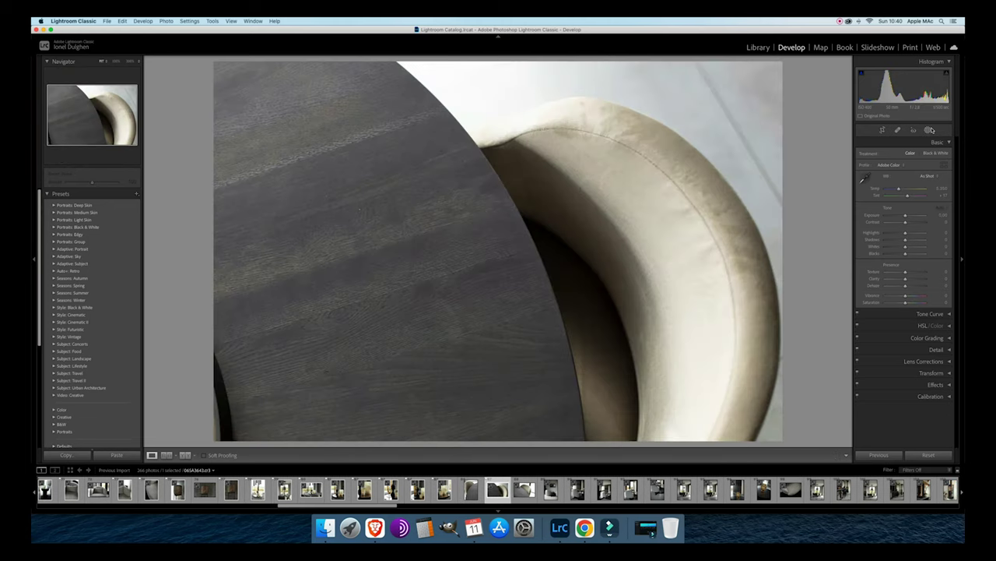
key(u)
Flag the chair-by-window close-up as a pick and return to the grey armchair photo.
key(Right)
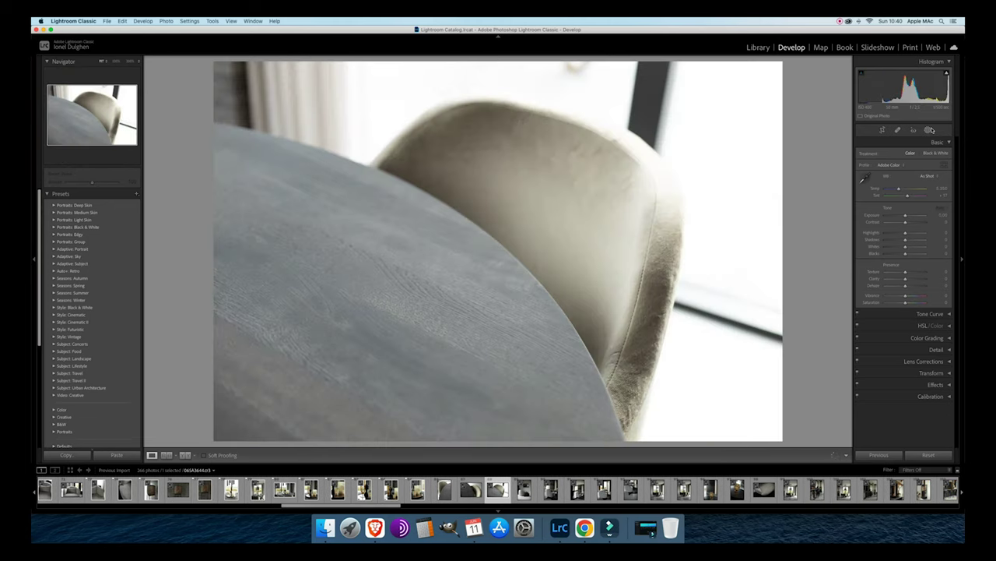
key(u)
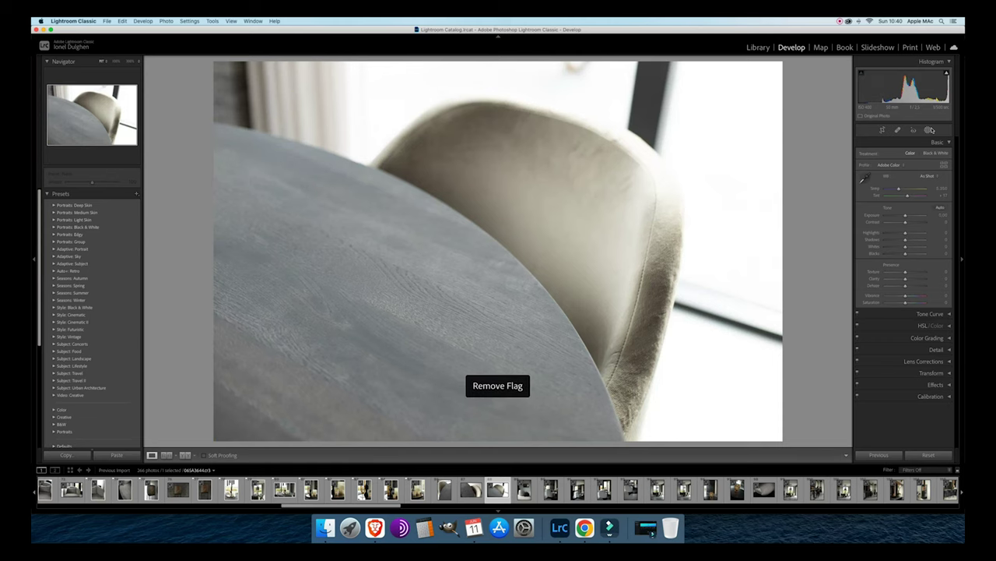
key(p)
key(Right)
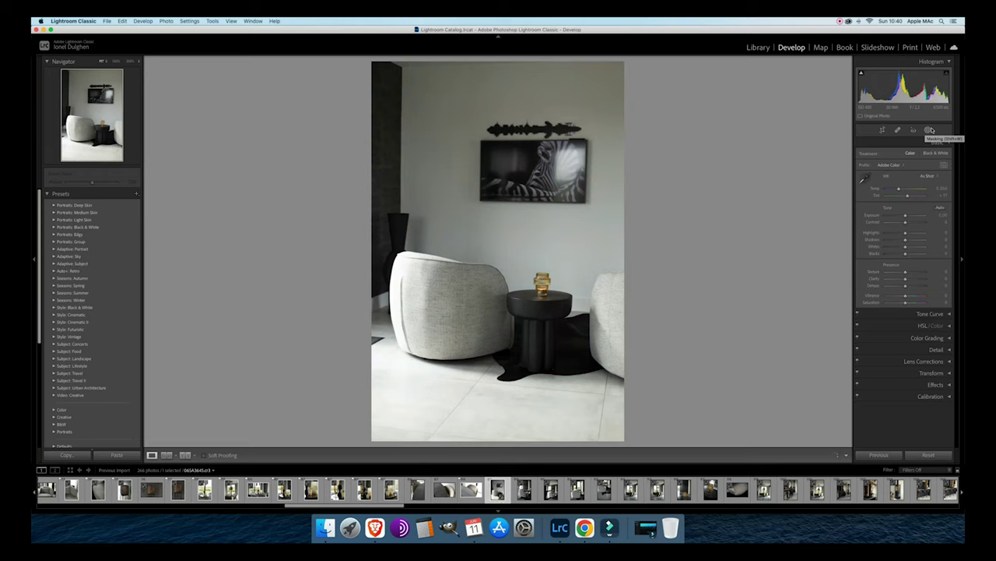
key(Left)
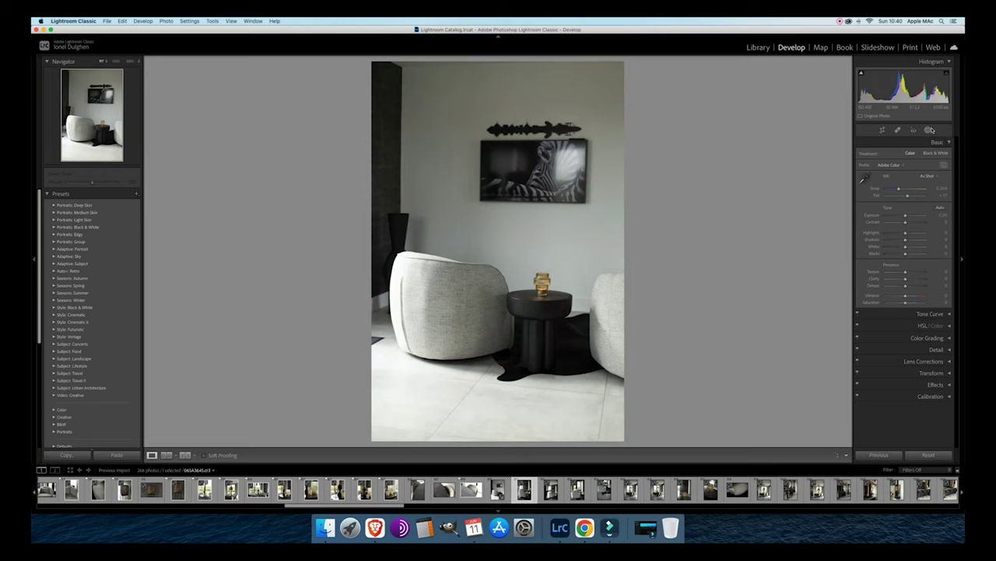
key(Left)
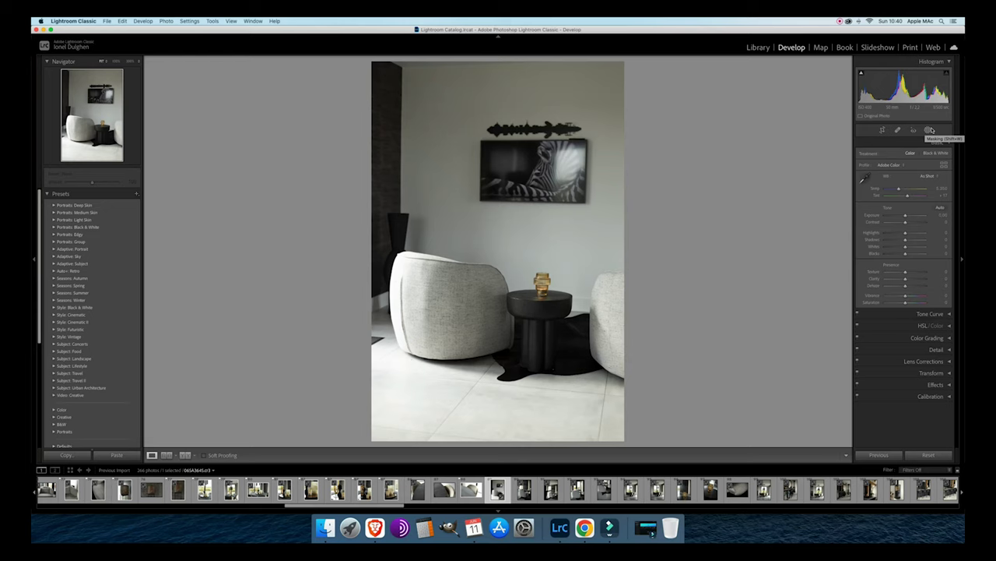
key(Left)
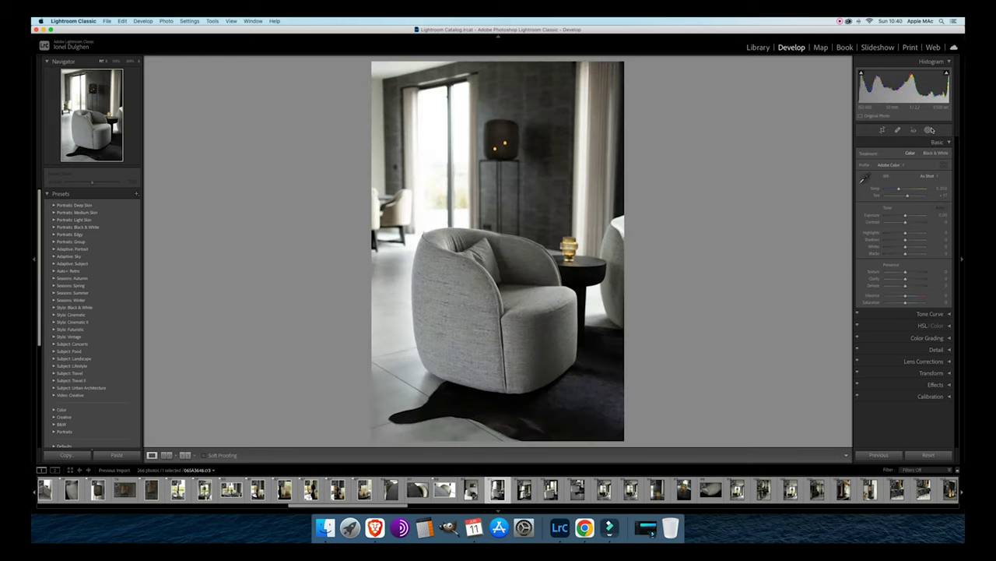
Flag the grey armchair photo and the two-armchairs-by-the-window photo as picks.
key(p)
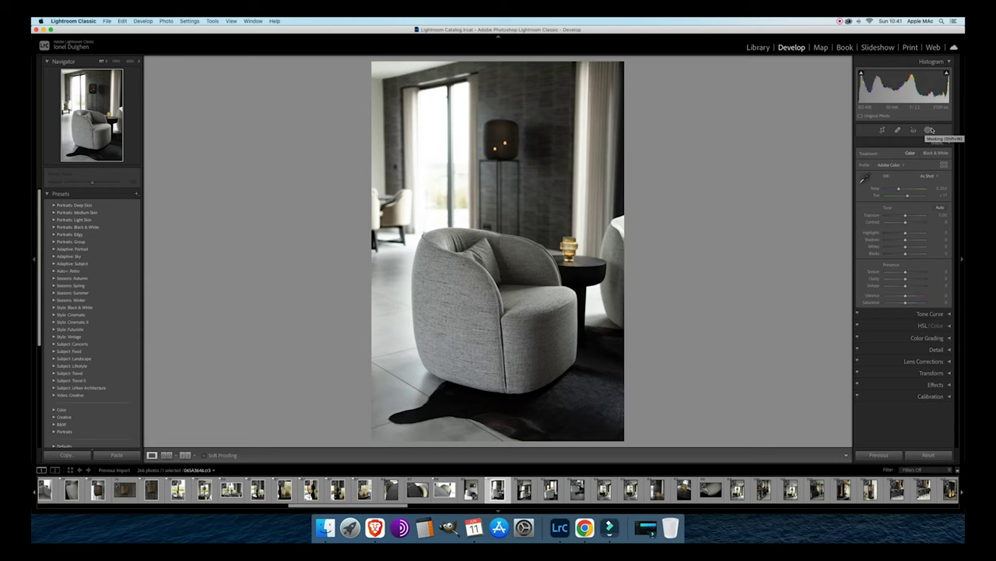
key(Right)
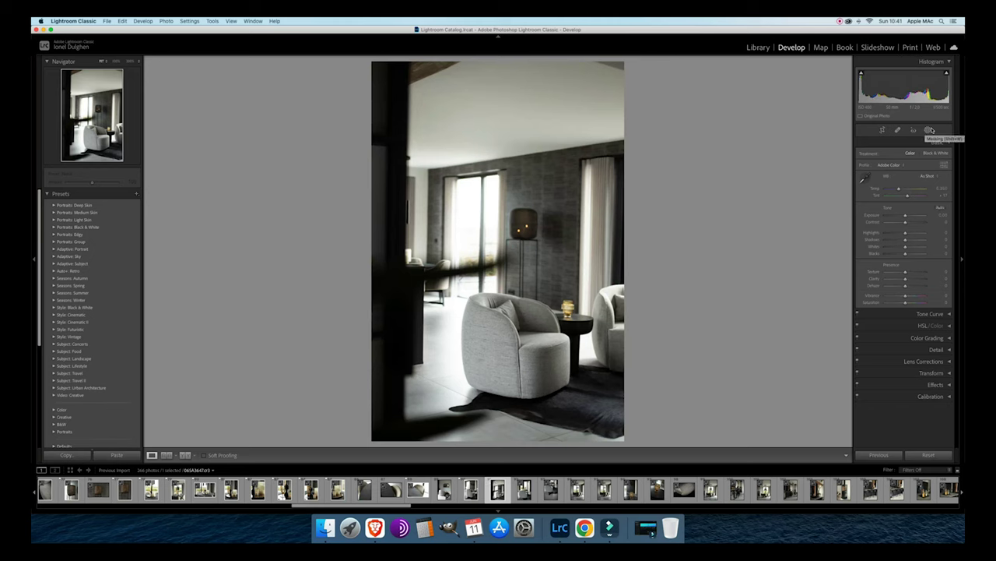
key(Right)
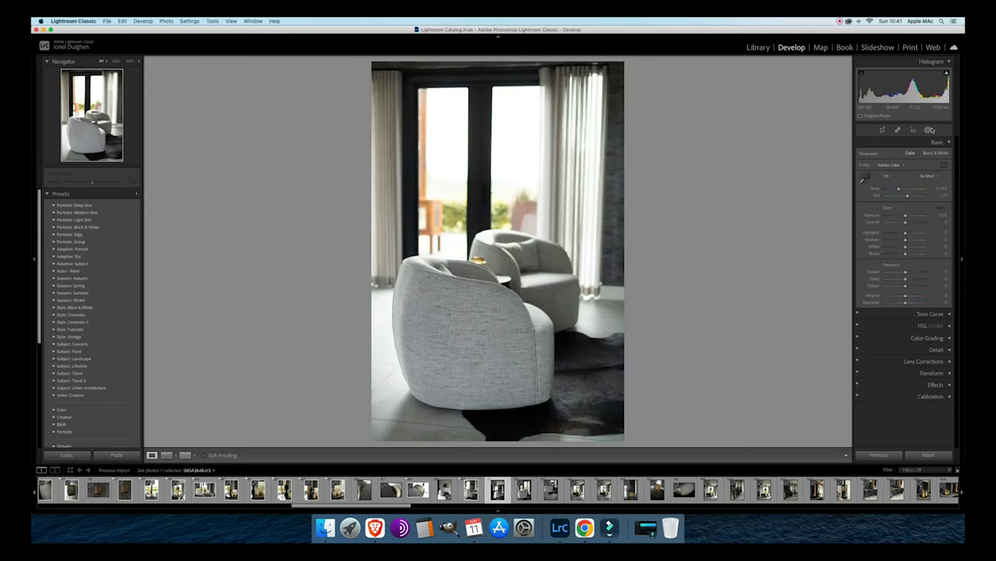
key(Left)
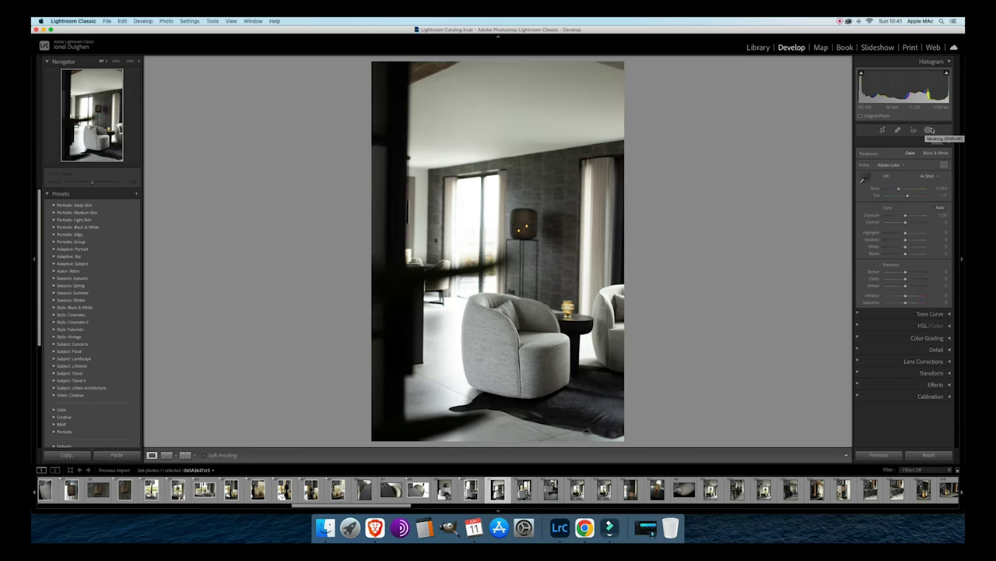
key(Right)
key(p)
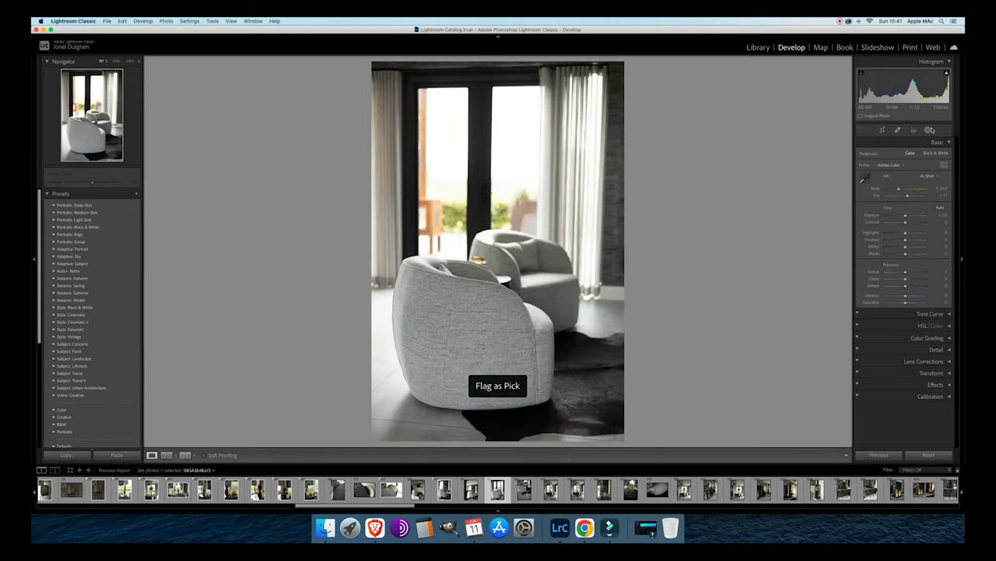
key(Right)
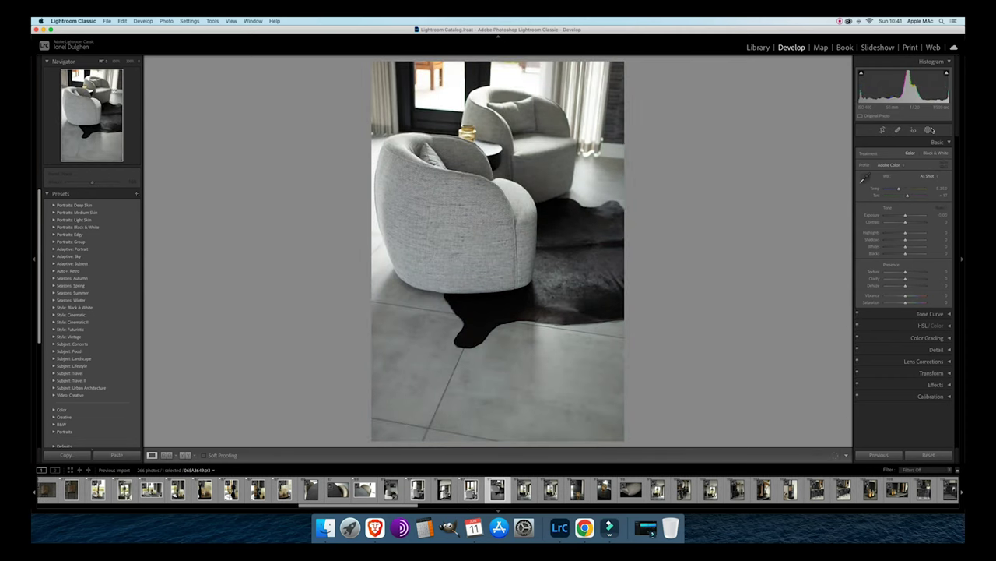
key(Left)
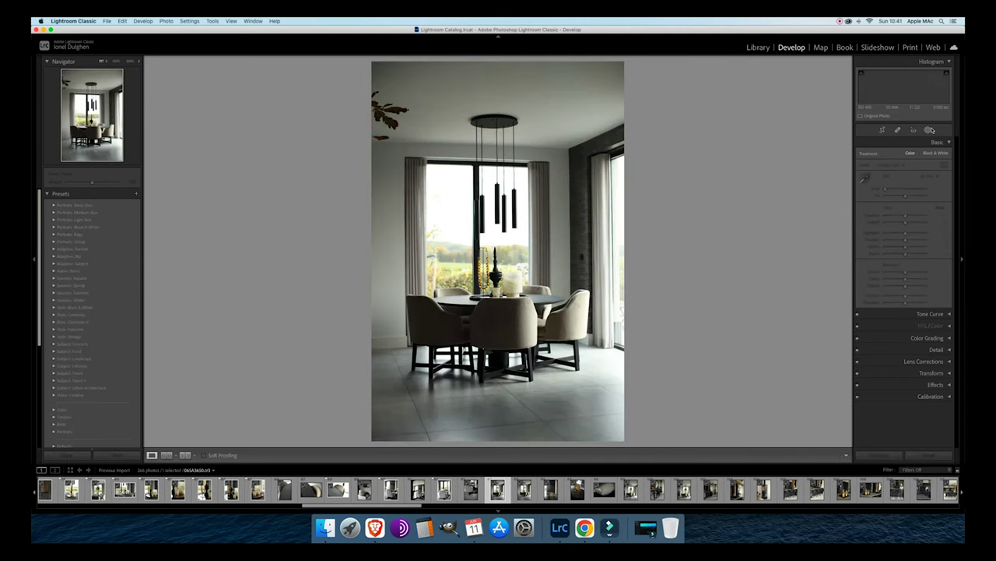
Flag the armchairs-on-rug photo and the second dining-room photo as picks.
key(Right)
key(p)
key(Left)
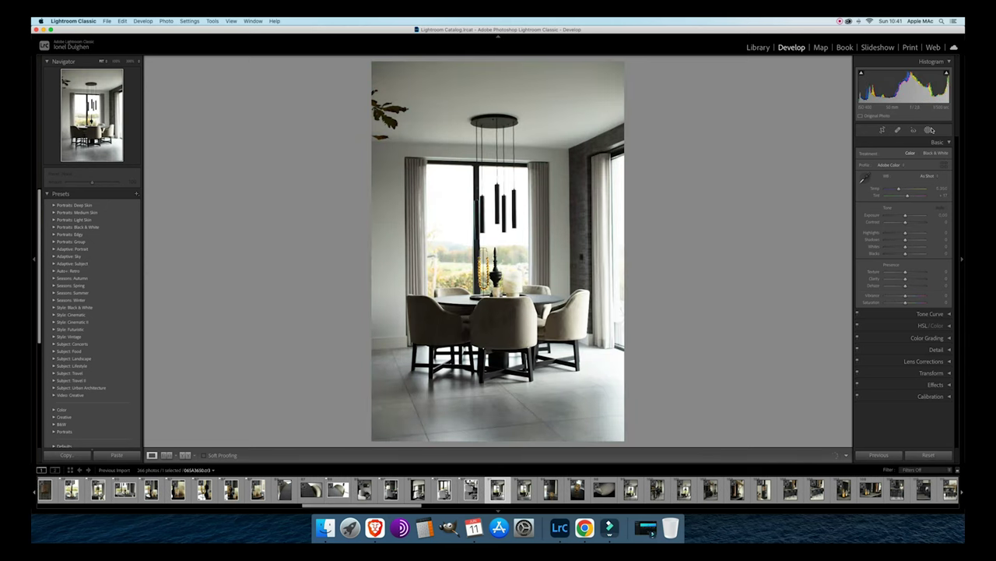
key(Left)
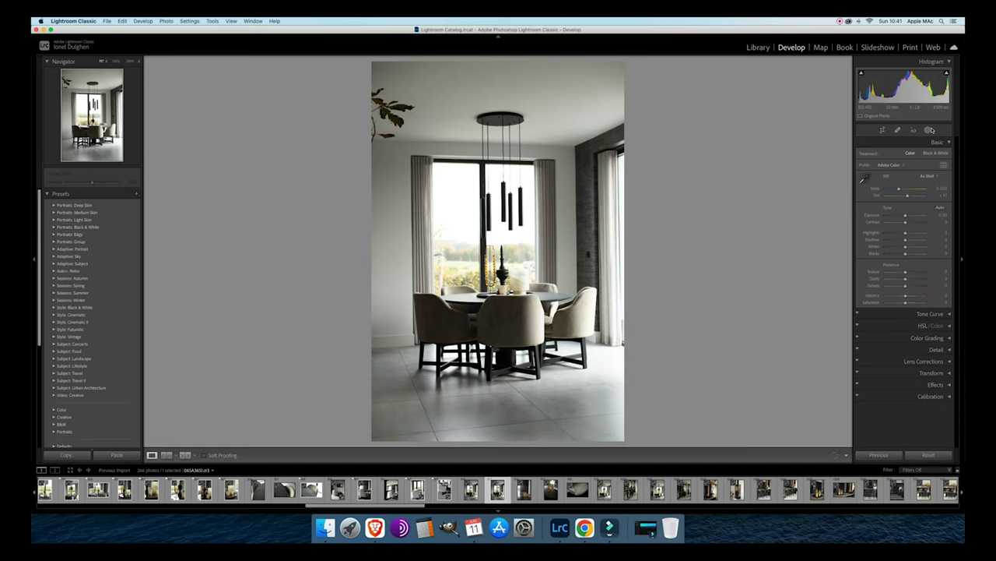
key(Left)
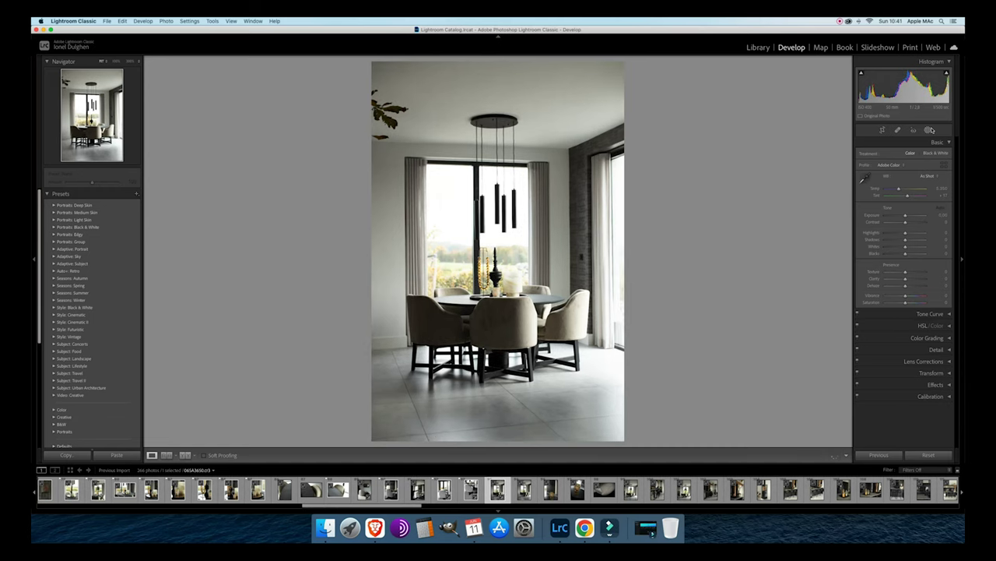
key(Right)
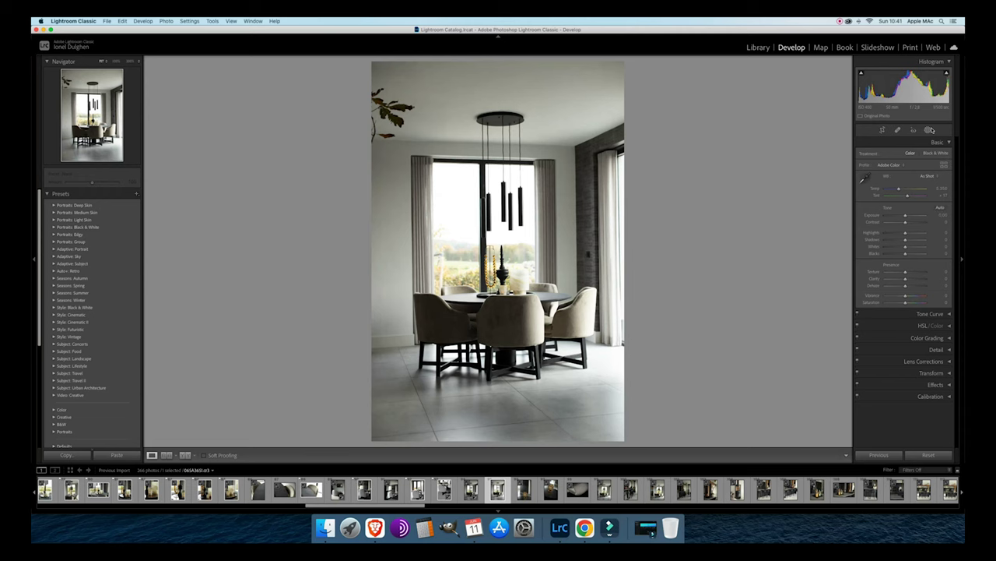
key(p)
Flag the upright amber glass close-up and the fabric close-up as picks.
key(Right)
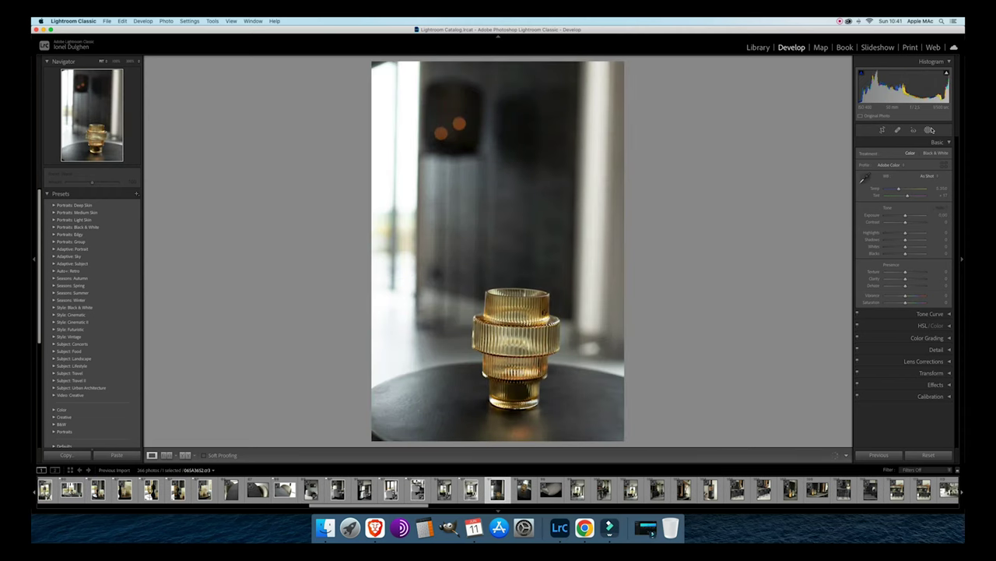
key(p)
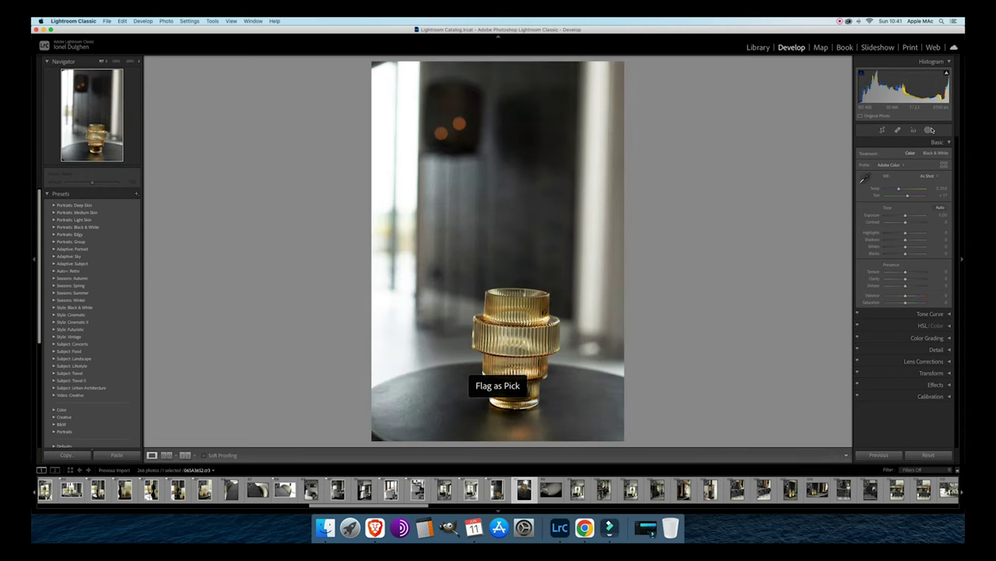
key(Right)
key(Left)
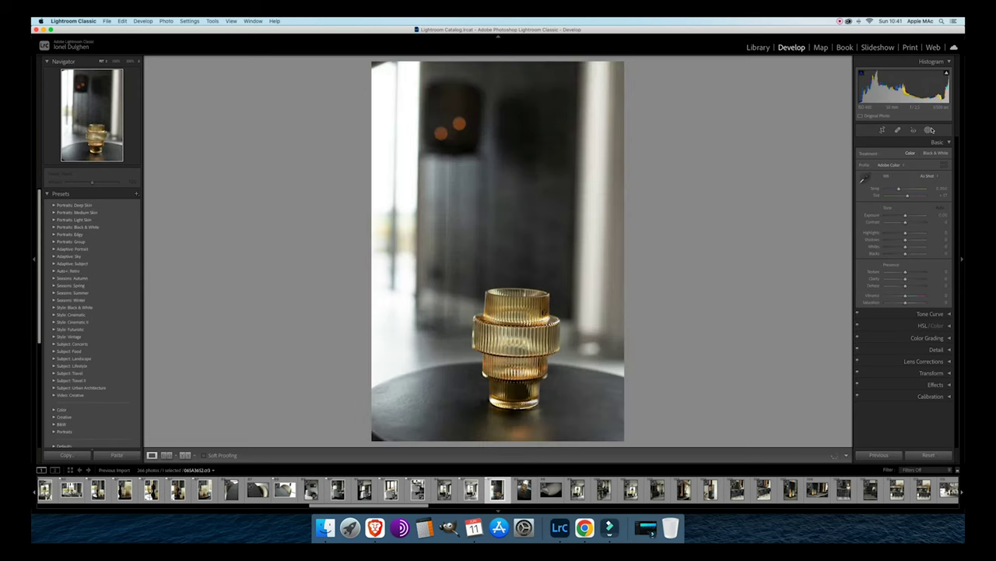
key(Right)
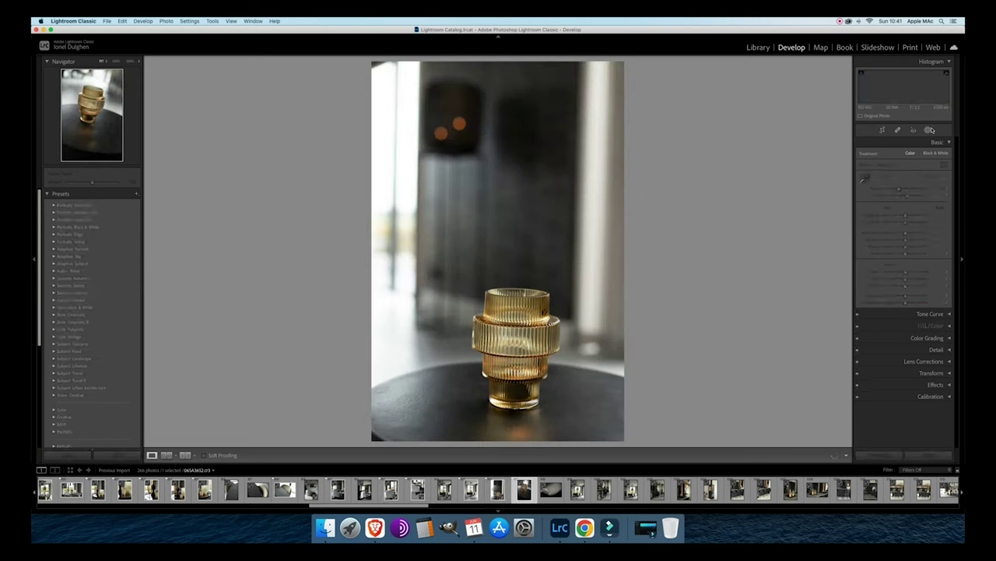
key(Left)
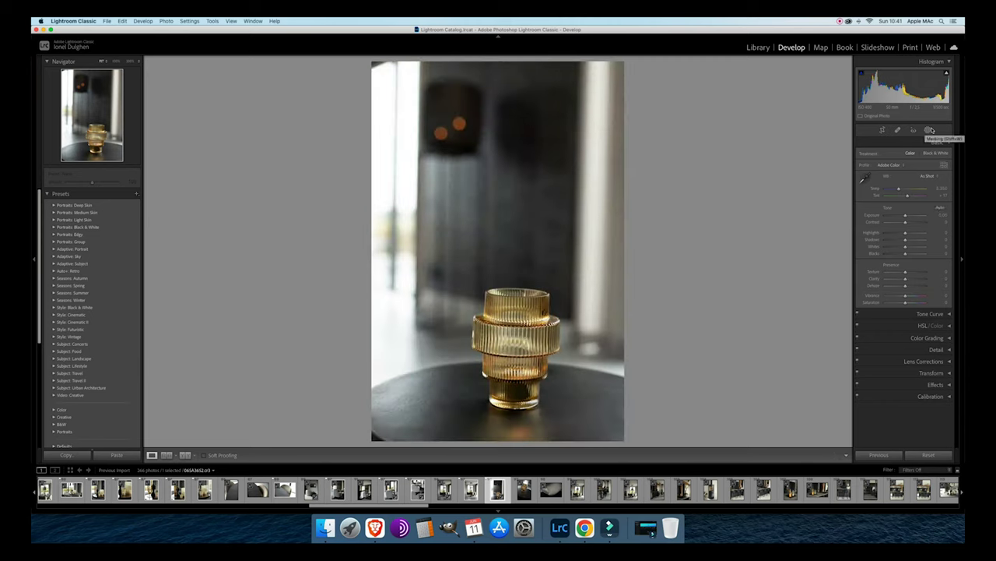
key(p)
key(Right)
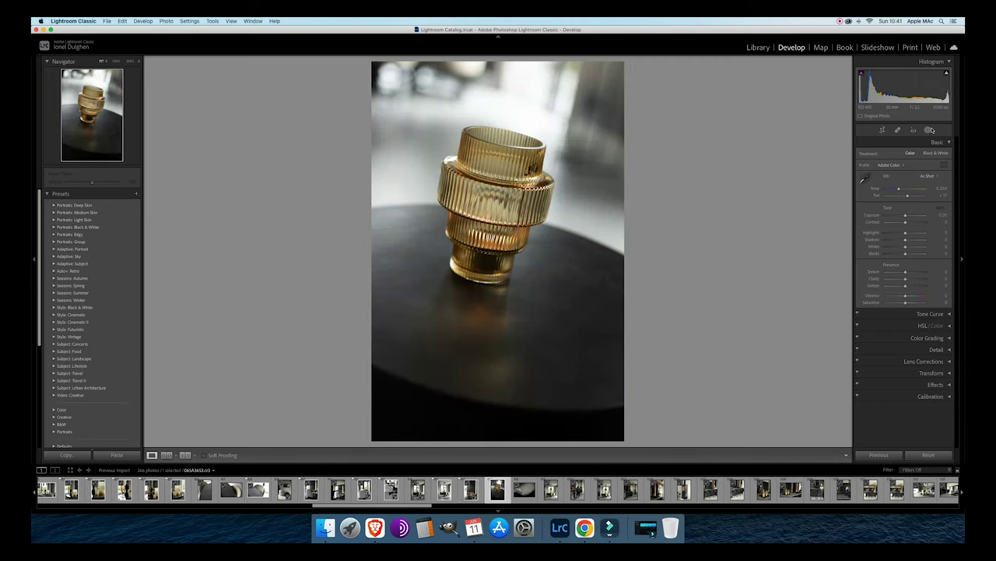
key(Right)
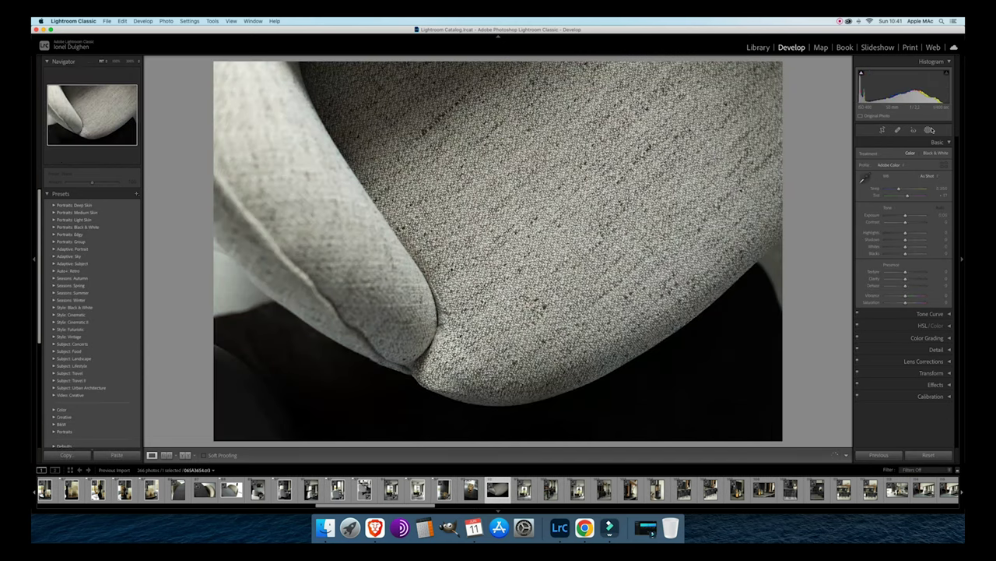
key(p)
key(Right)
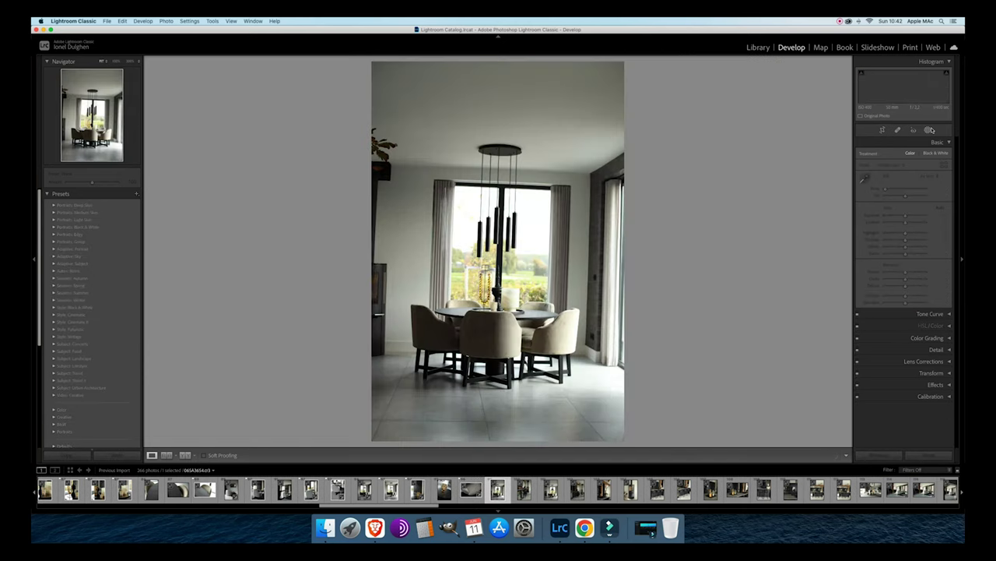
Flag the dark bar photo and the kitchen bar photo as picks.
key(Right)
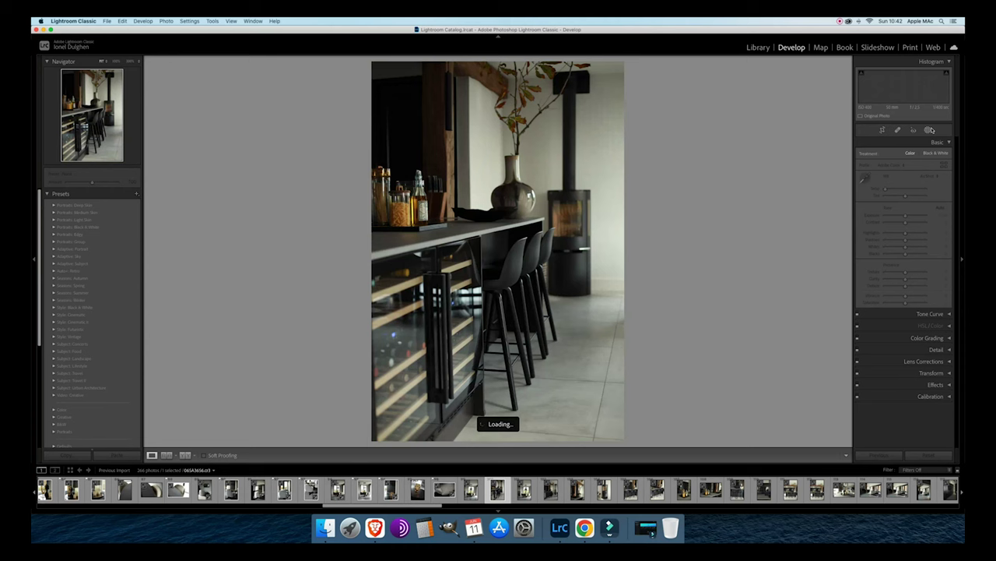
key(p)
key(Right)
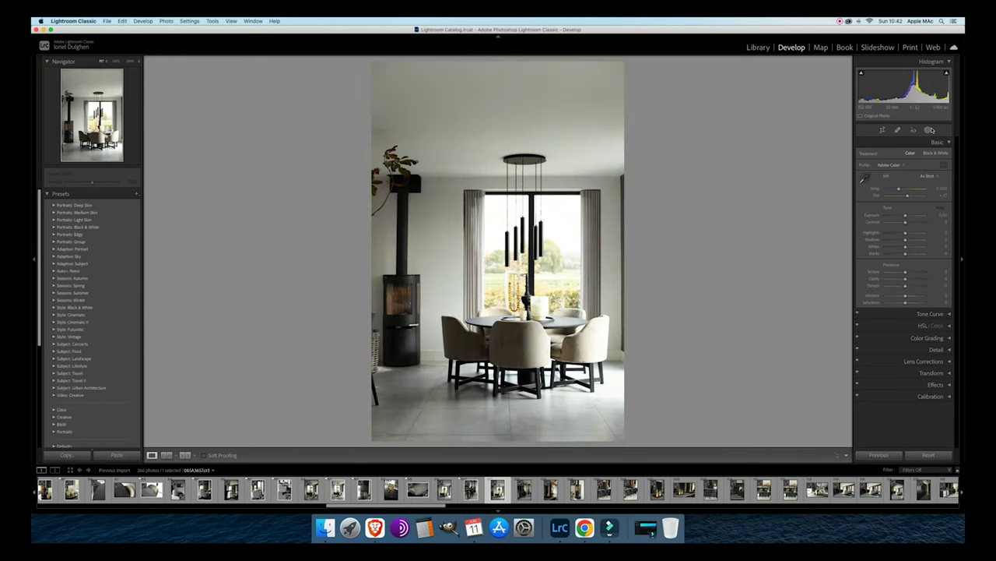
key(Right)
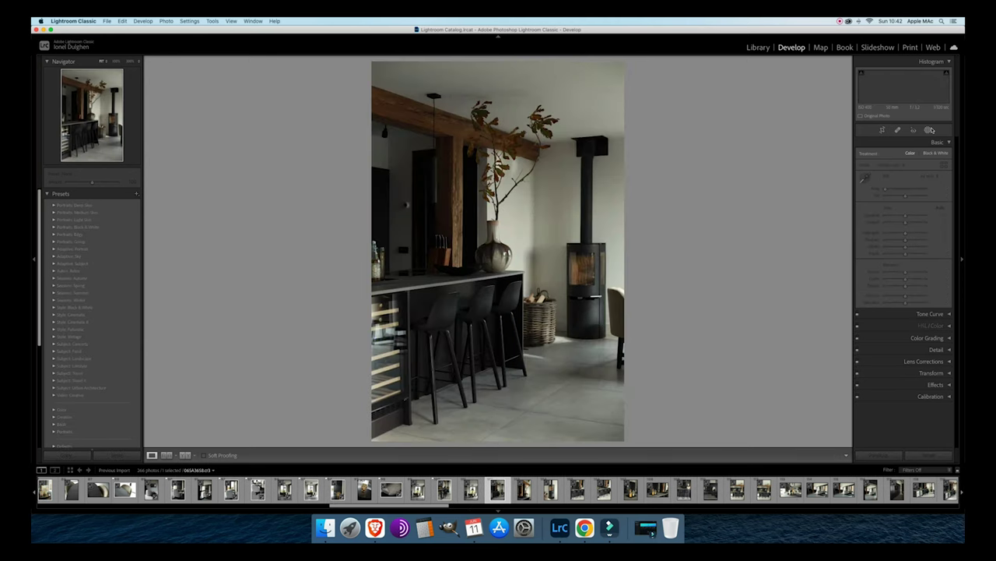
key(Right)
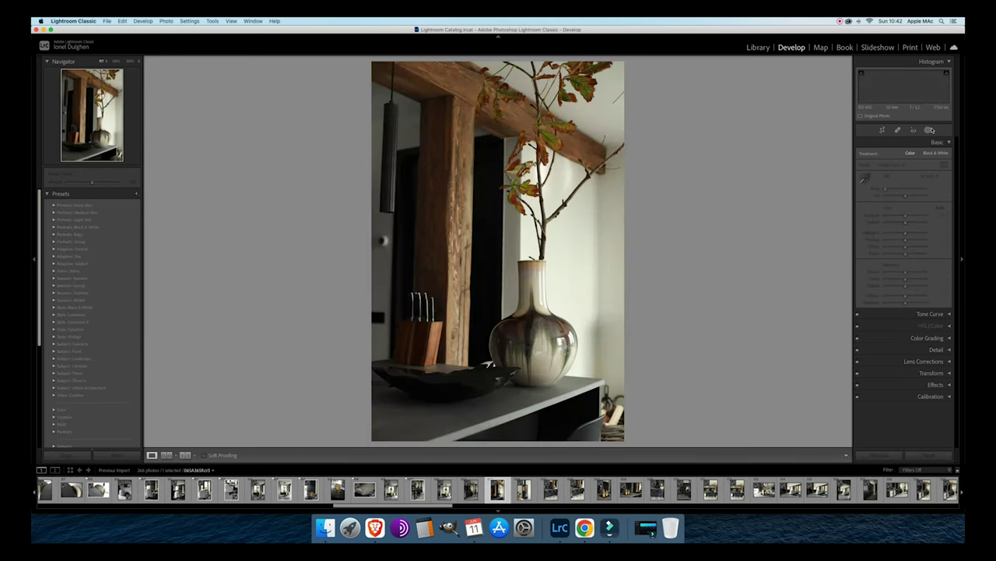
key(Right)
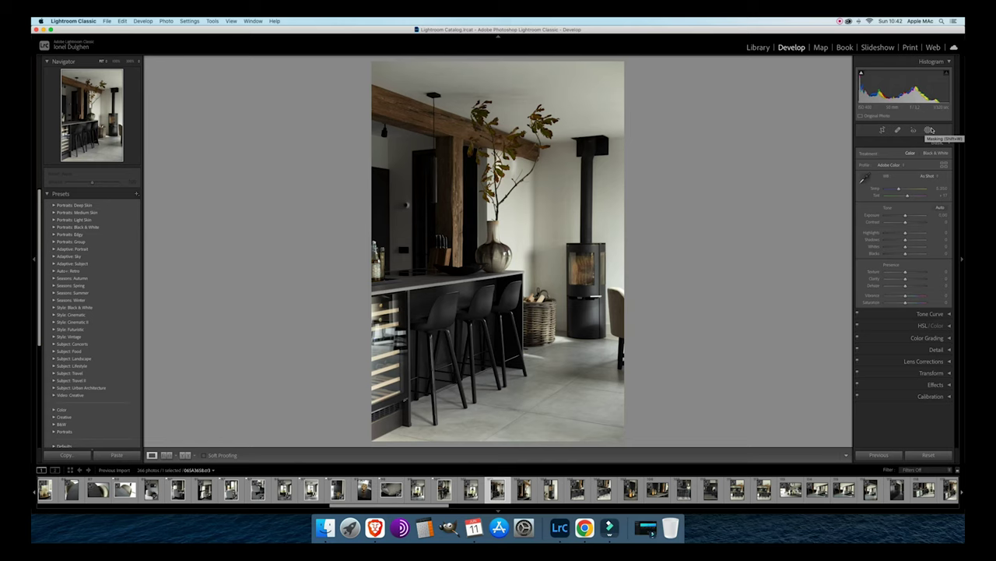
key(p)
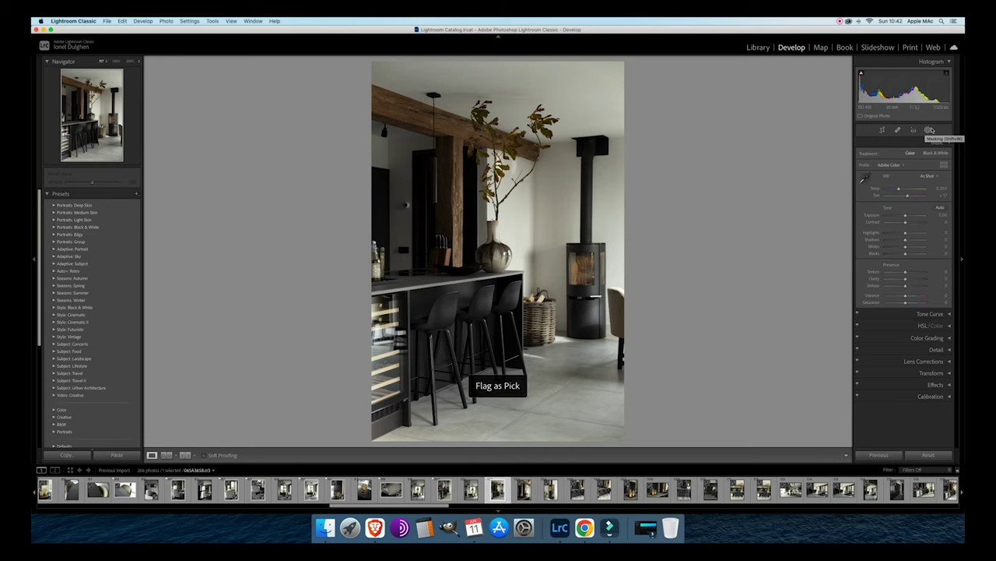
Step past the stove shots and flag the bar stool kitchen photo as a pick.
key(Right)
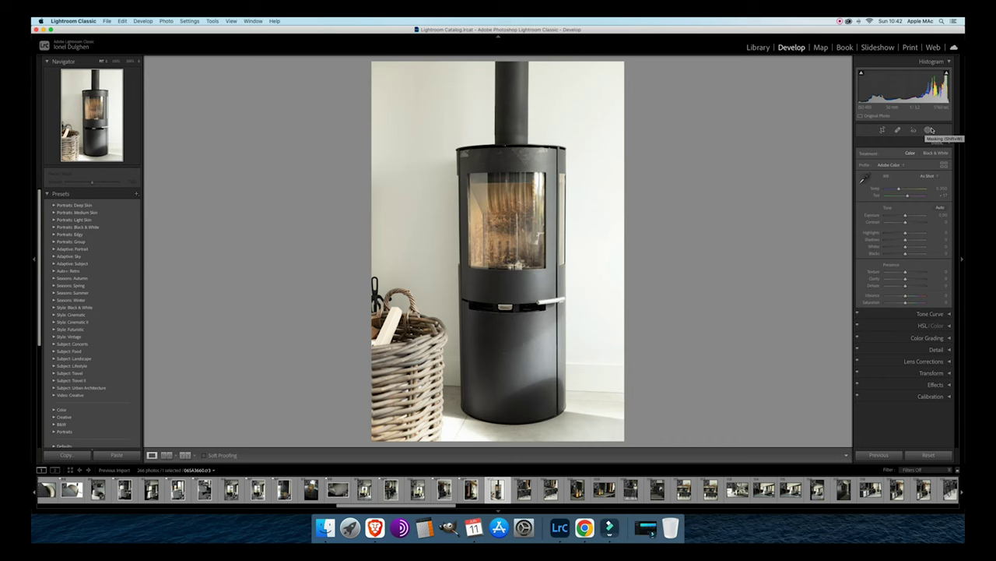
key(Right)
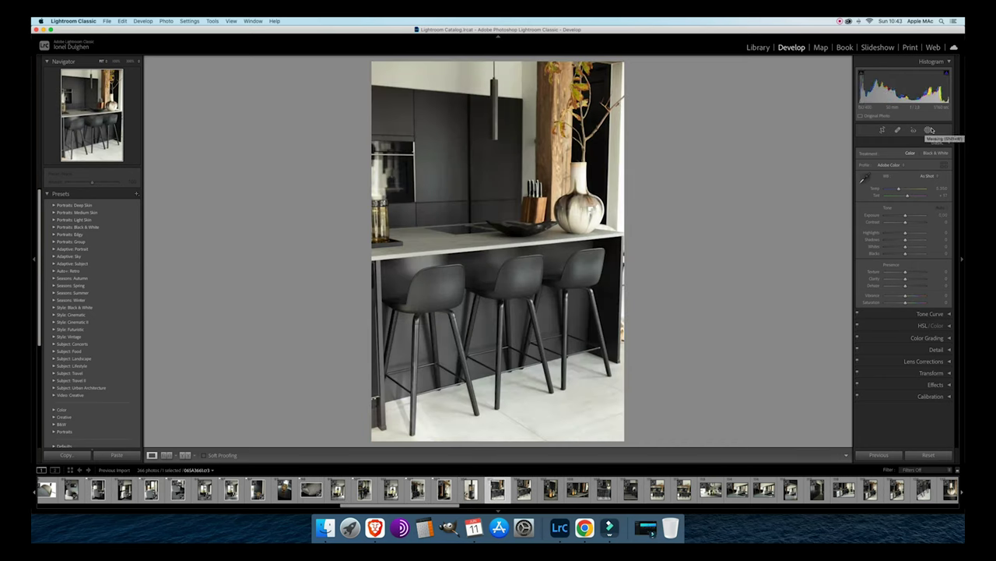
key(Right)
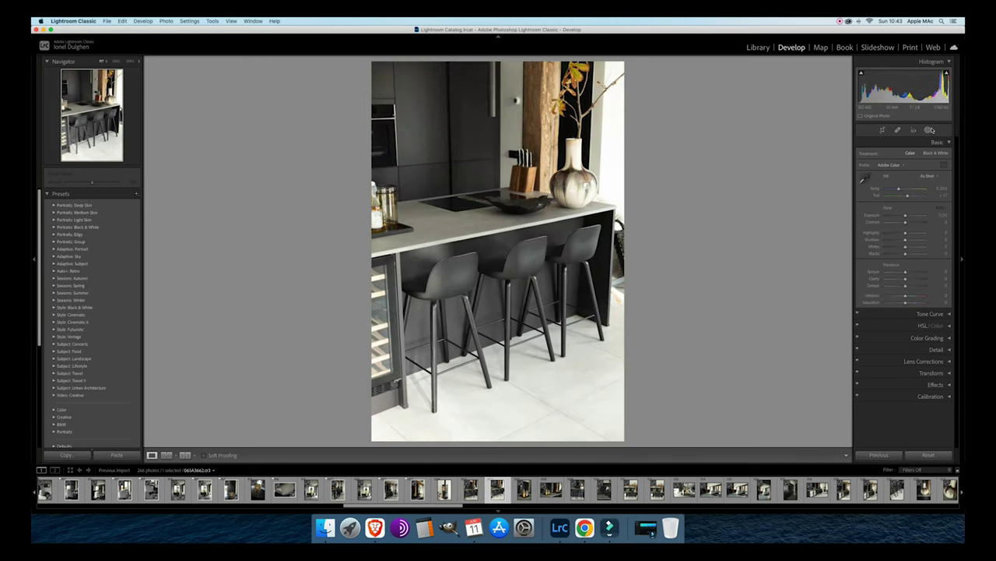
key(Right)
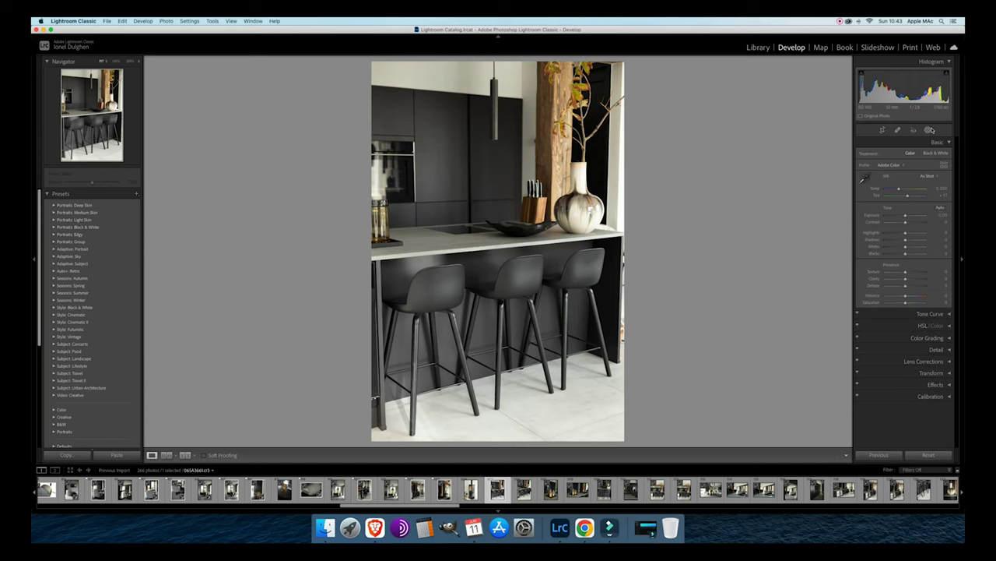
key(p)
key(Right)
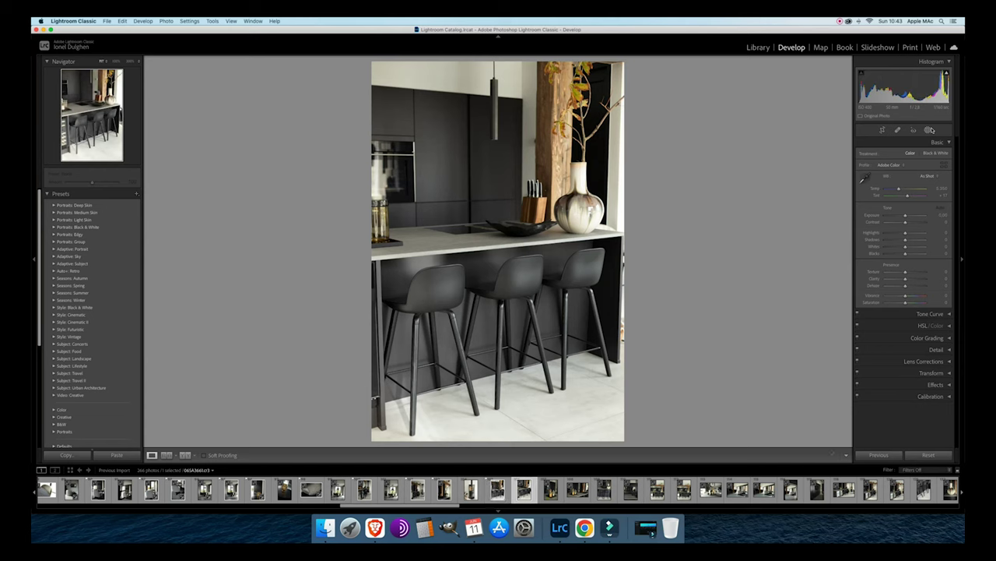
key(Right)
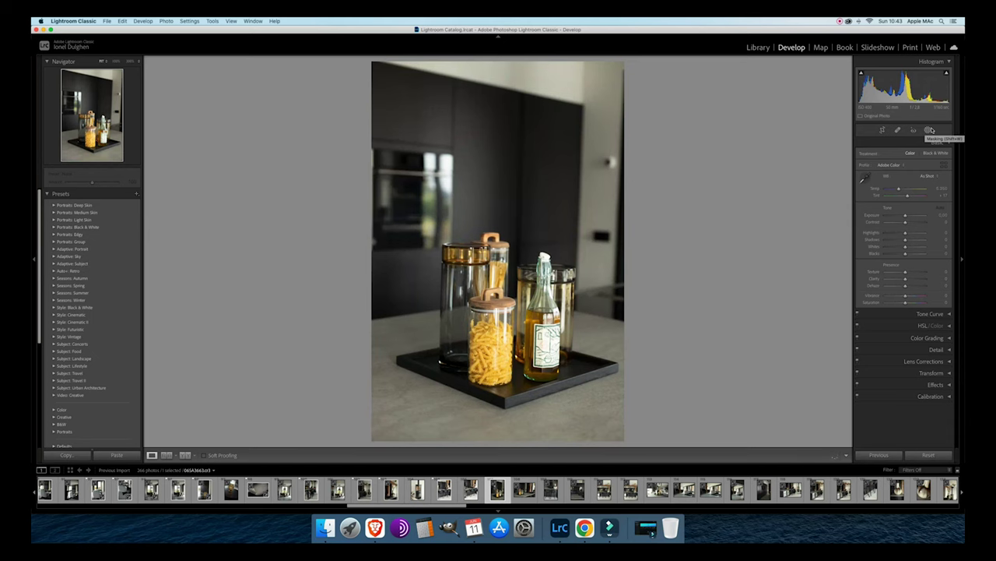
Flag the jars-on-tray, wider jars, bar stool and oven photos as picks.
key(p)
key(Right)
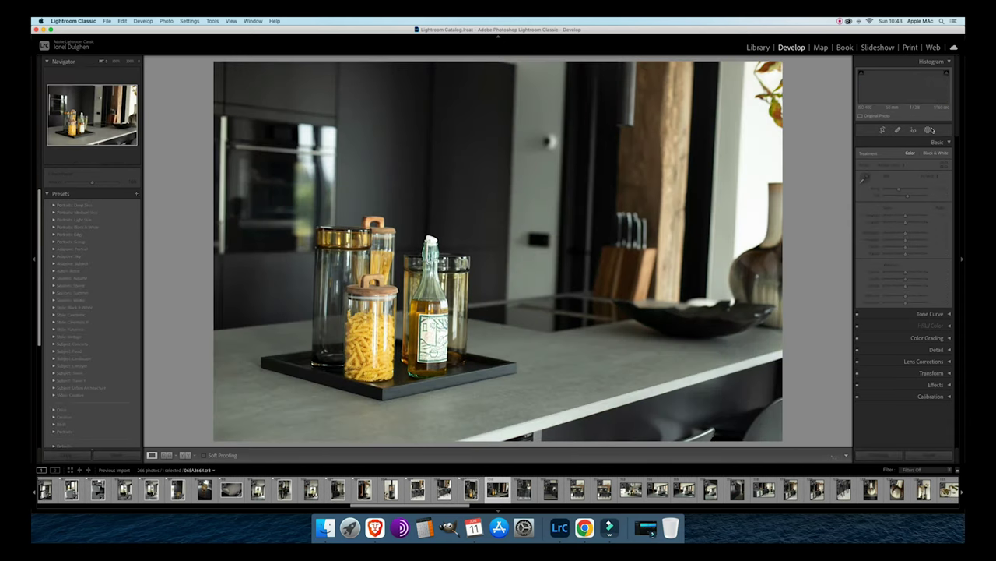
key(p)
key(Right)
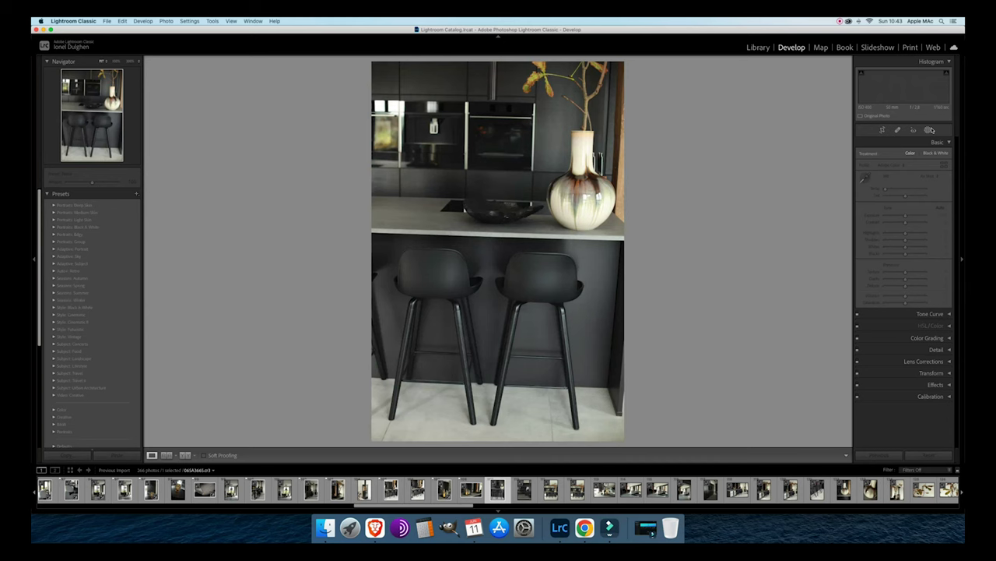
key(p)
key(Right)
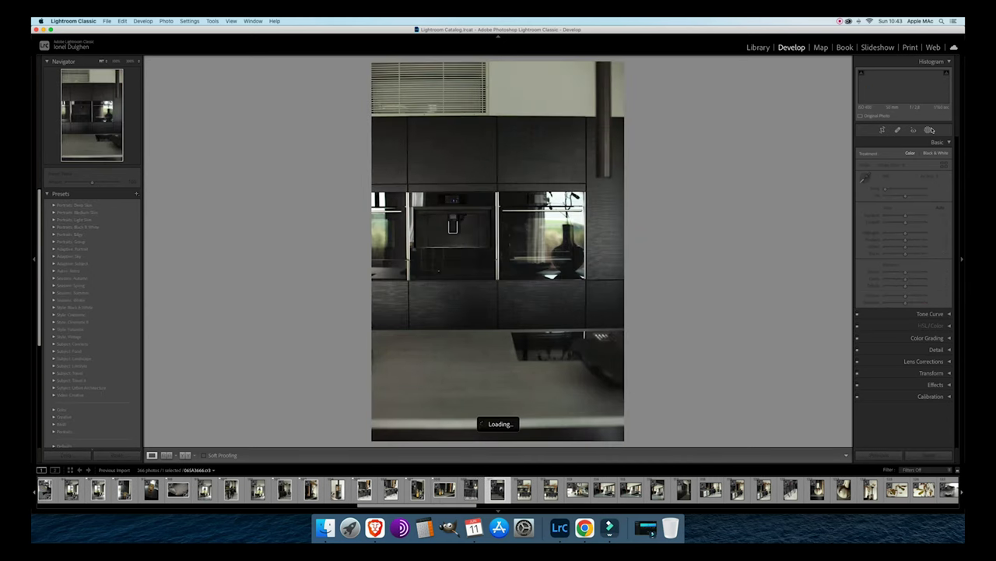
key(p)
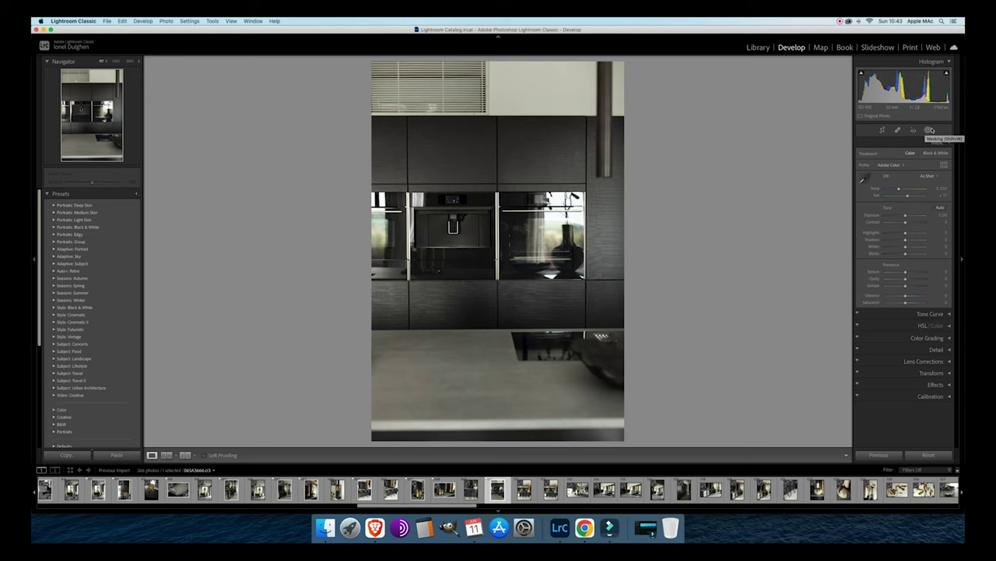
key(p)
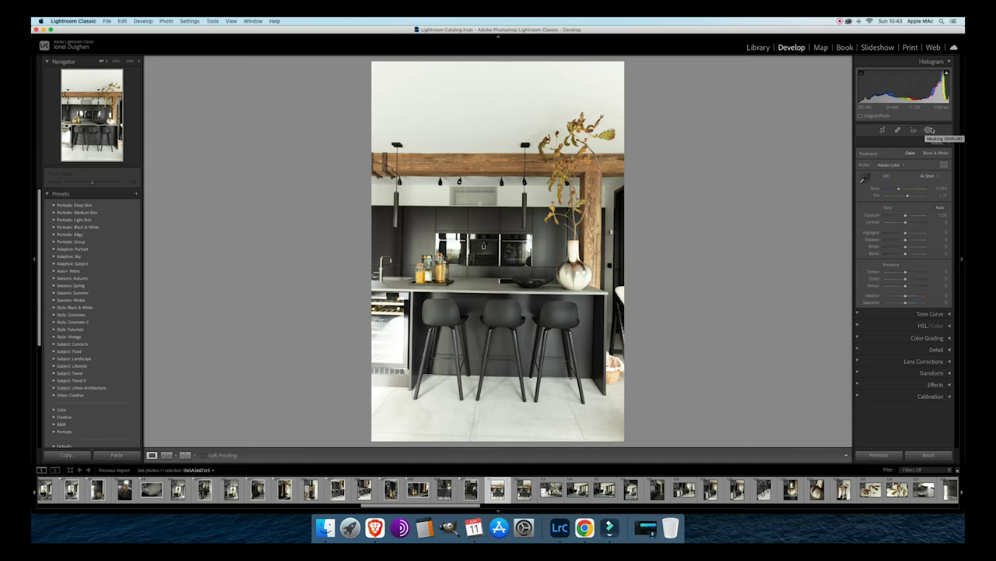
Zoom the wide kitchen shot to 100% to inspect the ovens, then return to fit view.
click(510, 247)
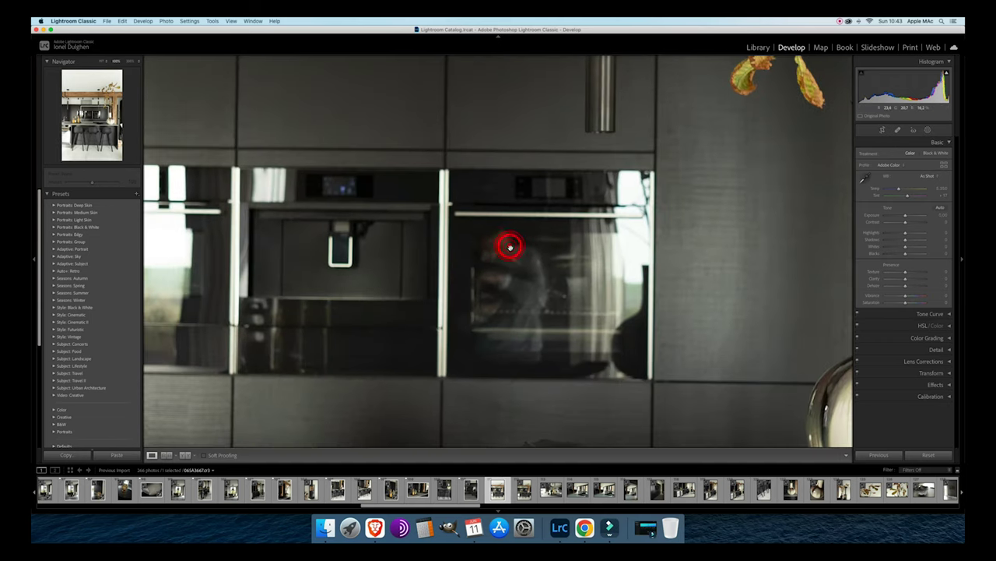
click(510, 247)
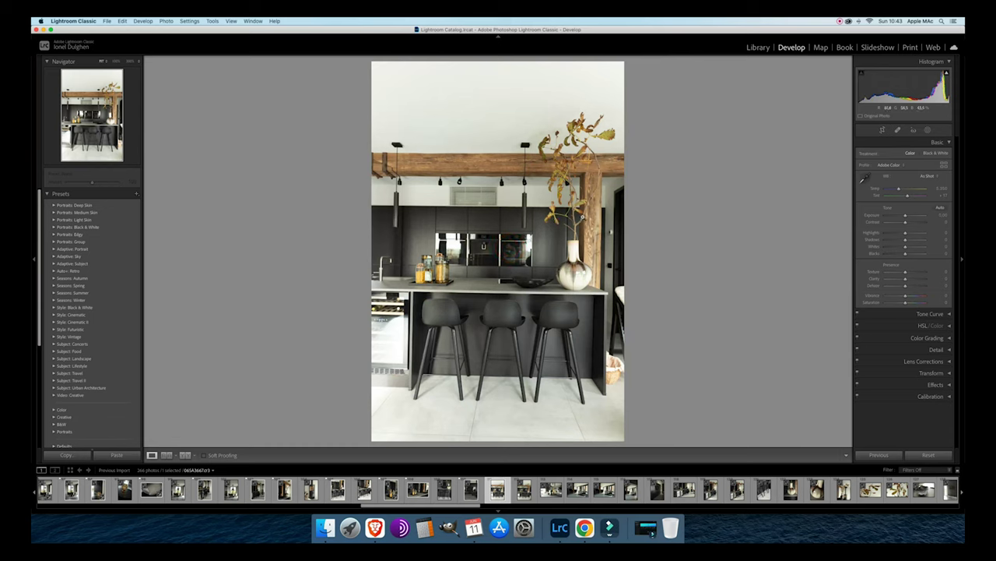
key(Right)
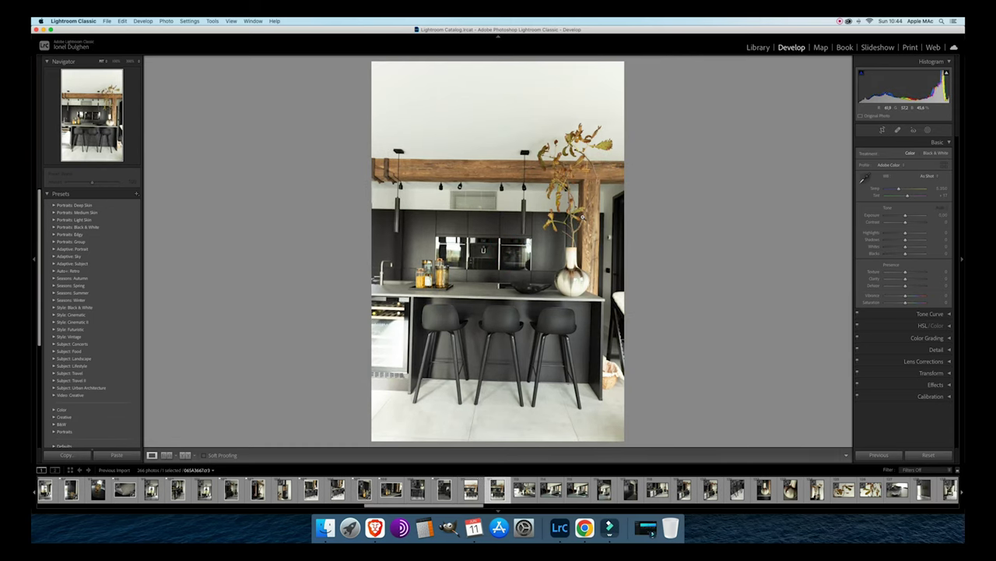
key(Right)
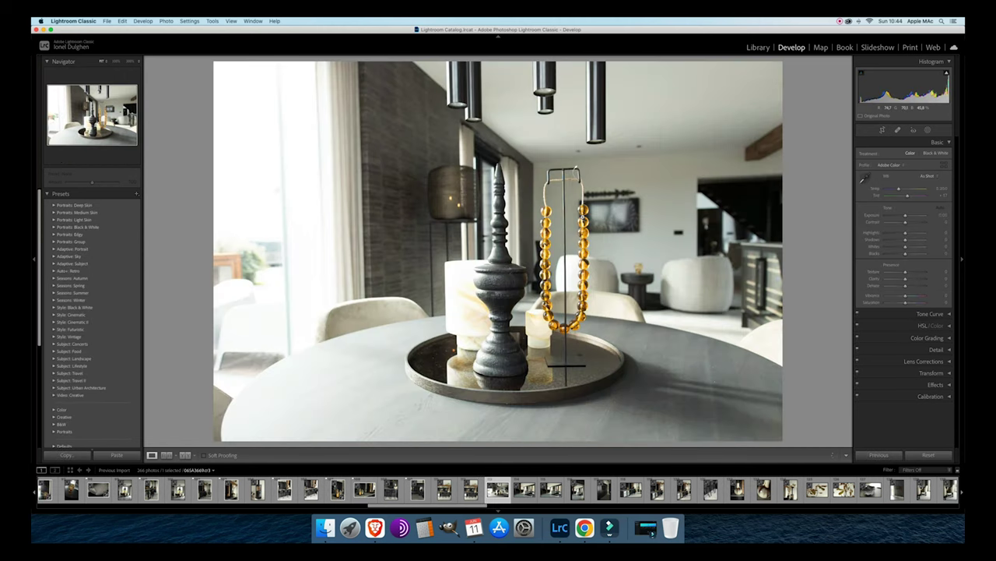
Pick the dining-table detail, then move the living-room pick from the first version to the second.
key(p)
key(Right)
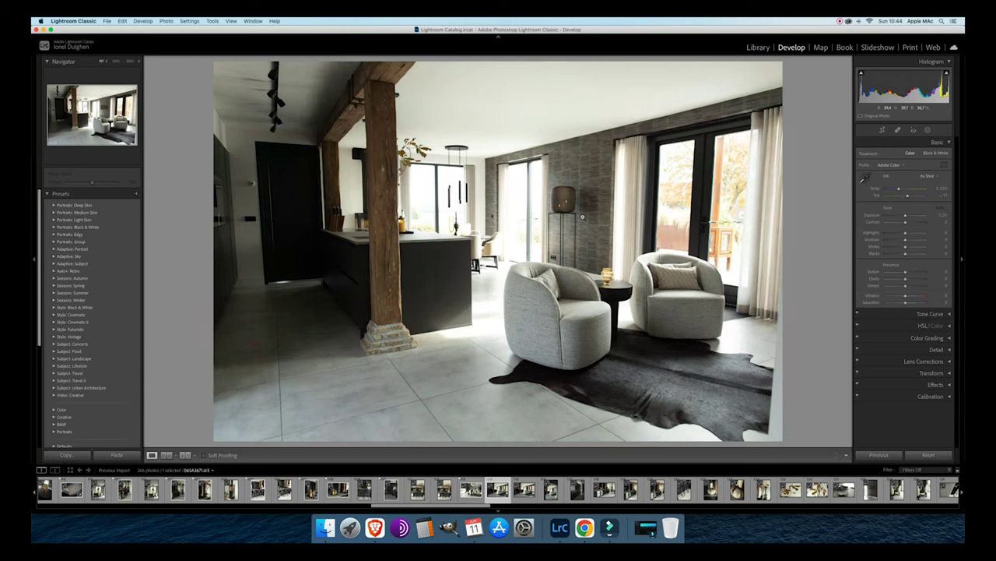
key(p)
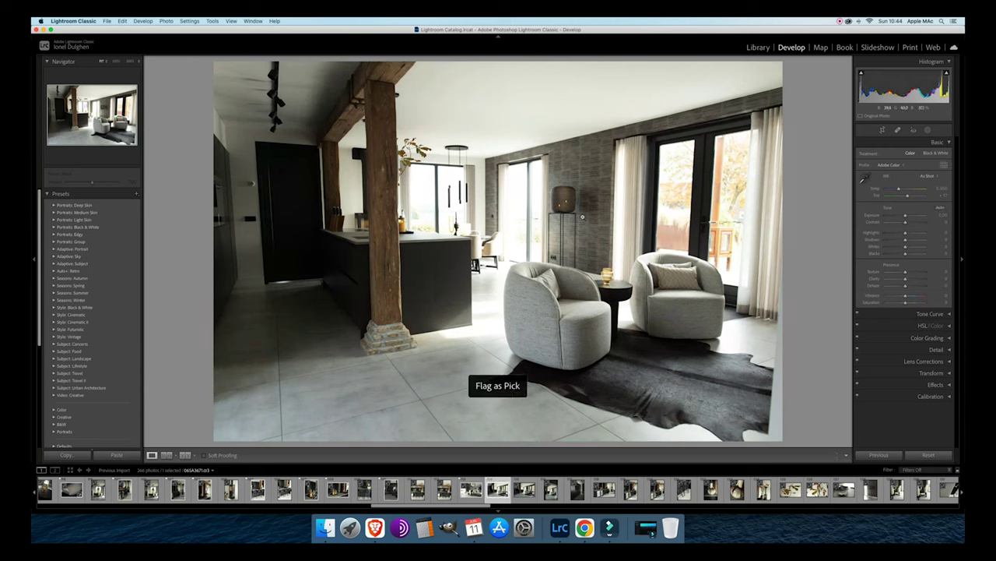
key(Right)
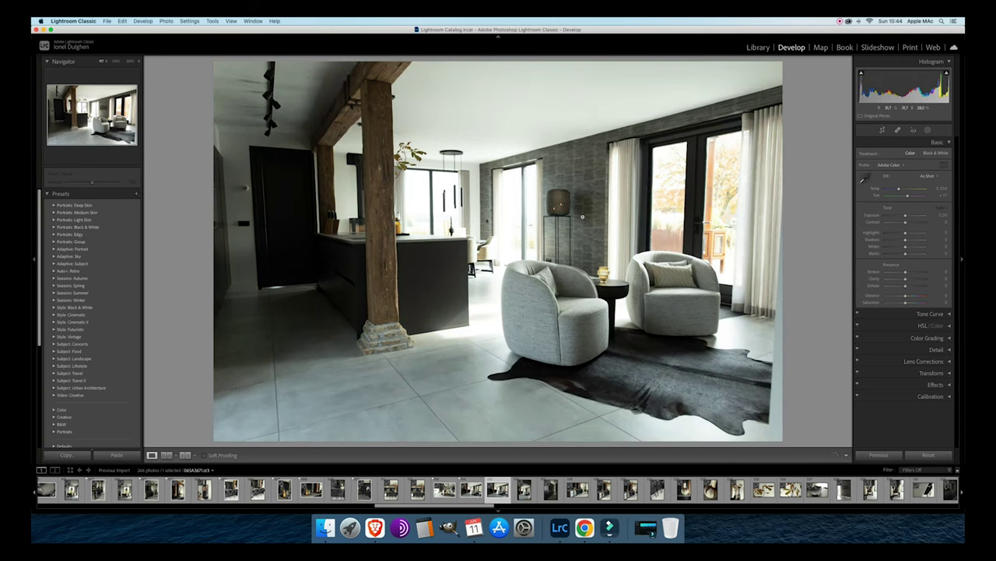
key(Left)
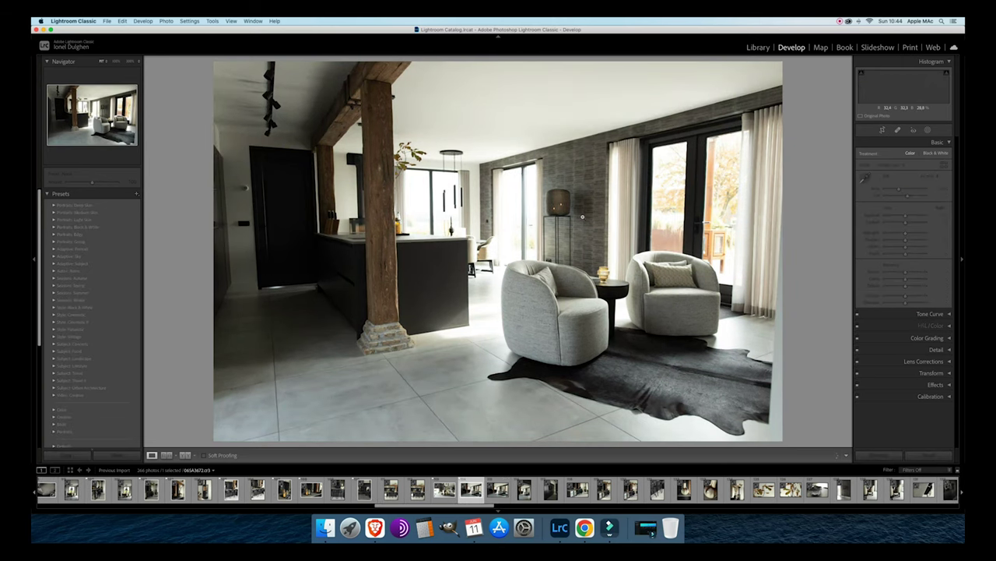
key(u)
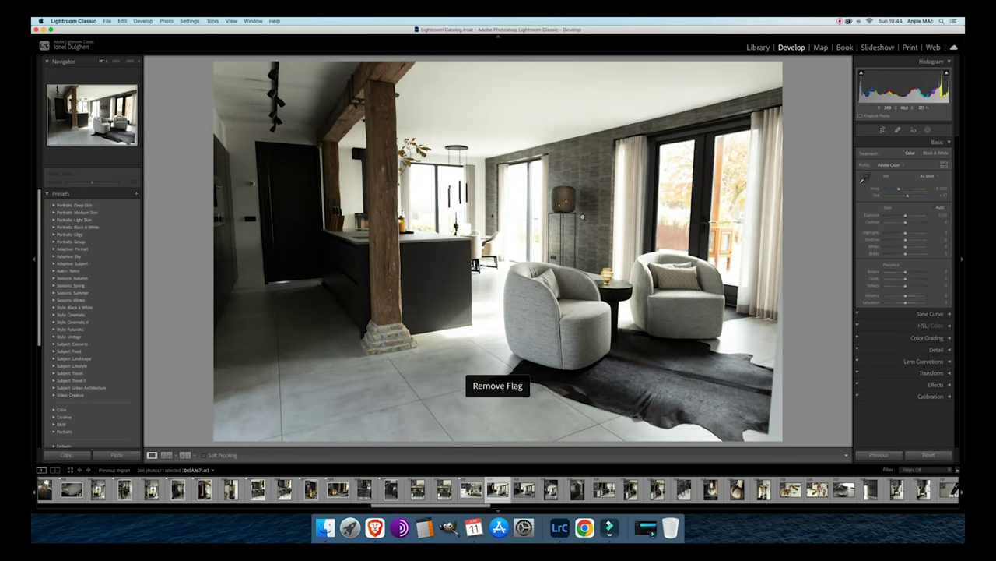
key(Right)
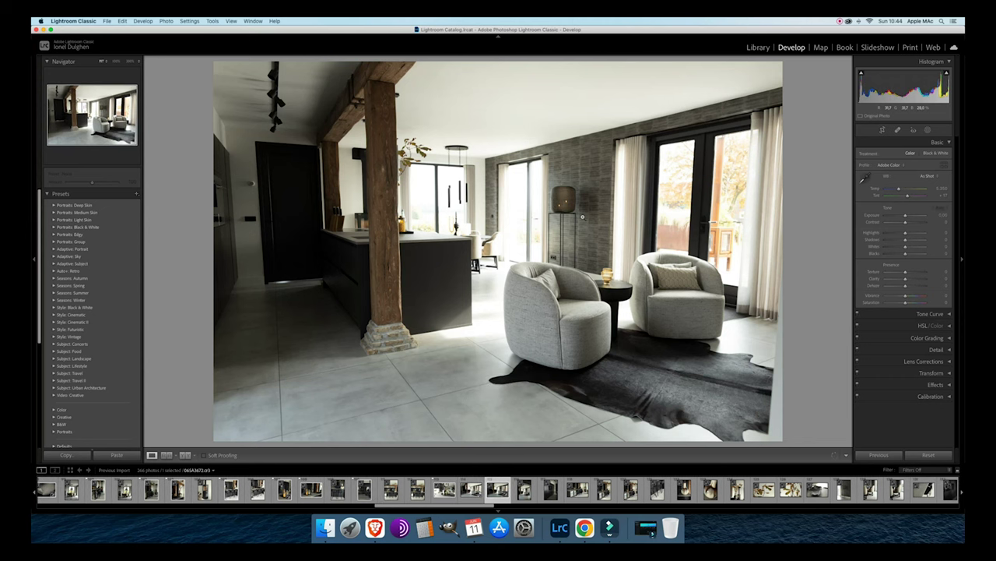
key(p)
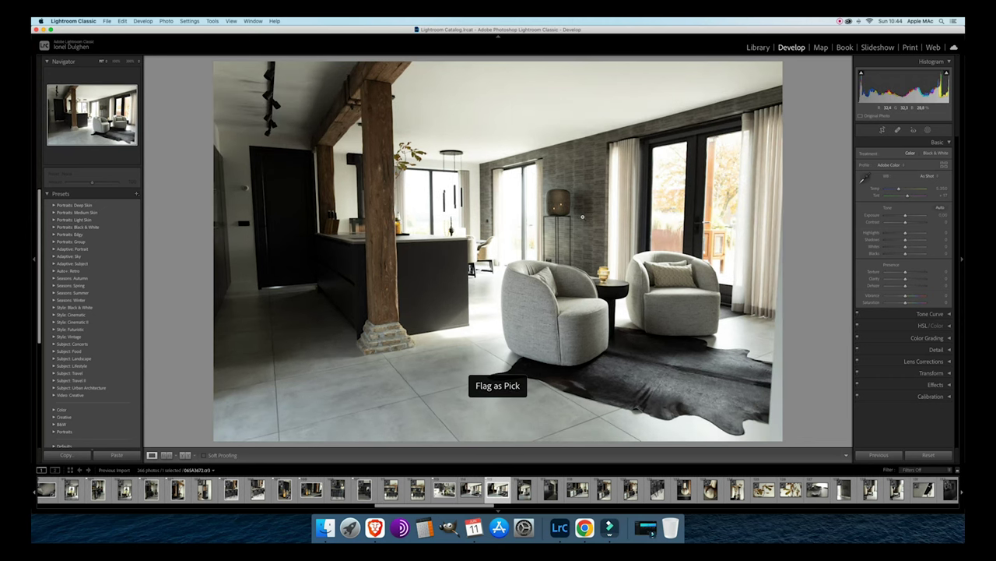
Step past the vertical doorway and dark kitchen photos to the kitchen island shot.
key(Right)
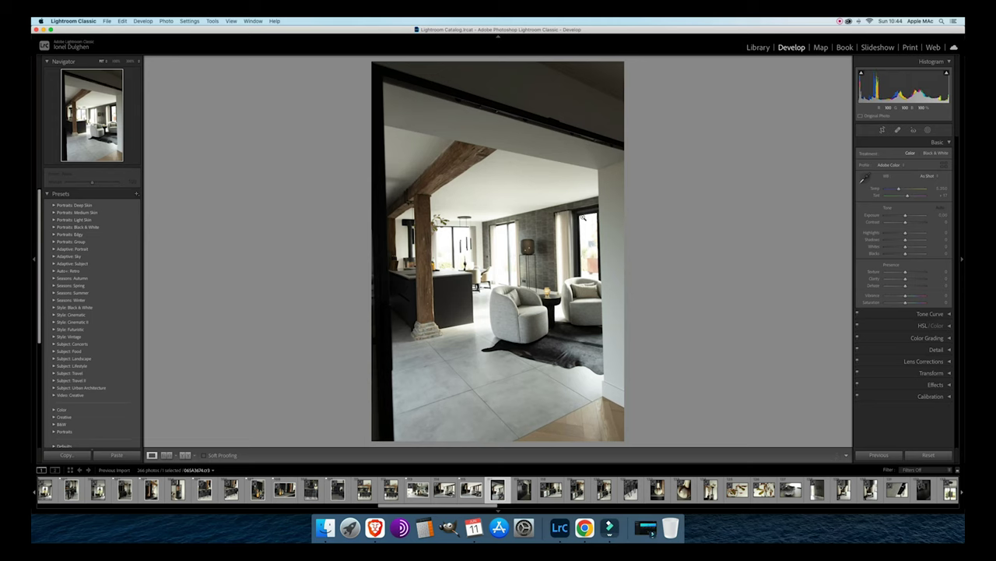
key(Right)
key(Left)
key(Right)
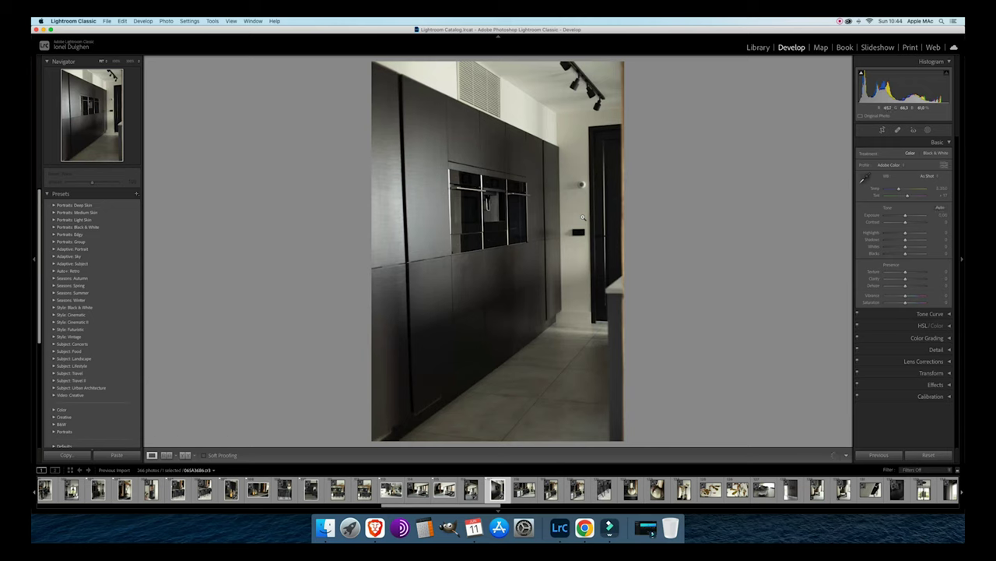
key(Right)
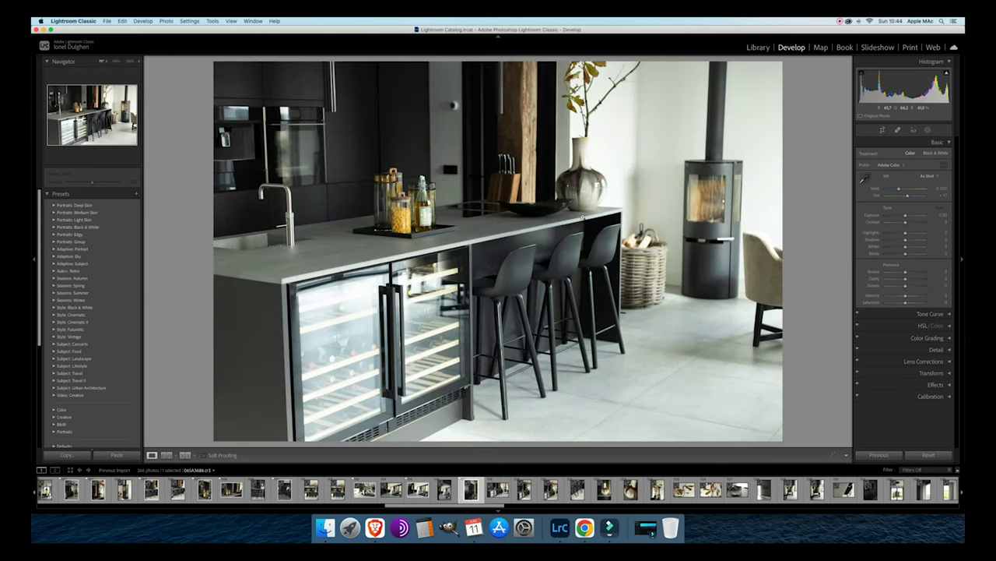
Pick the kitchen island shot, vertical kitchen photo and bar chair close-up, skipping the kitchen photo between.
key(Right)
key(p)
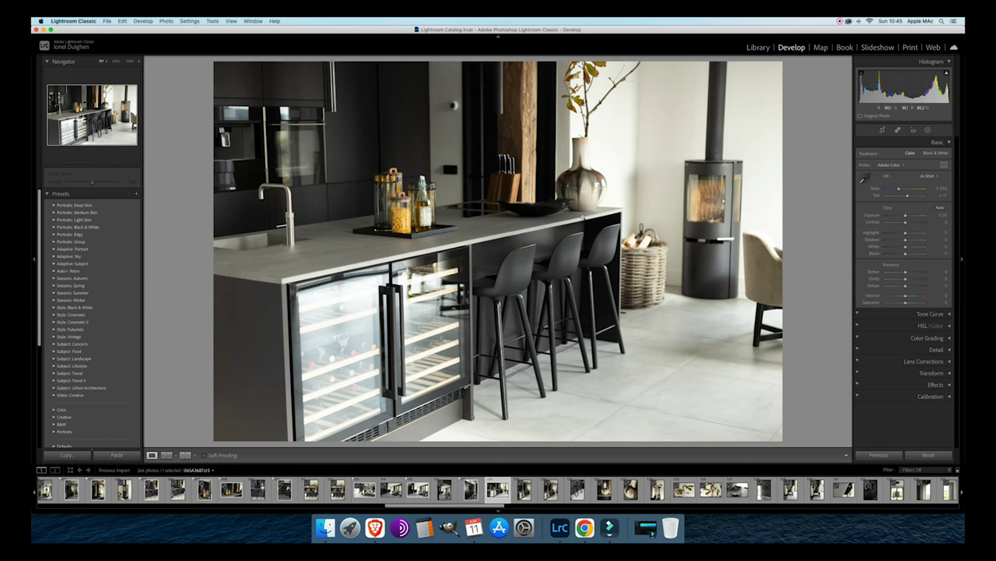
key(Right)
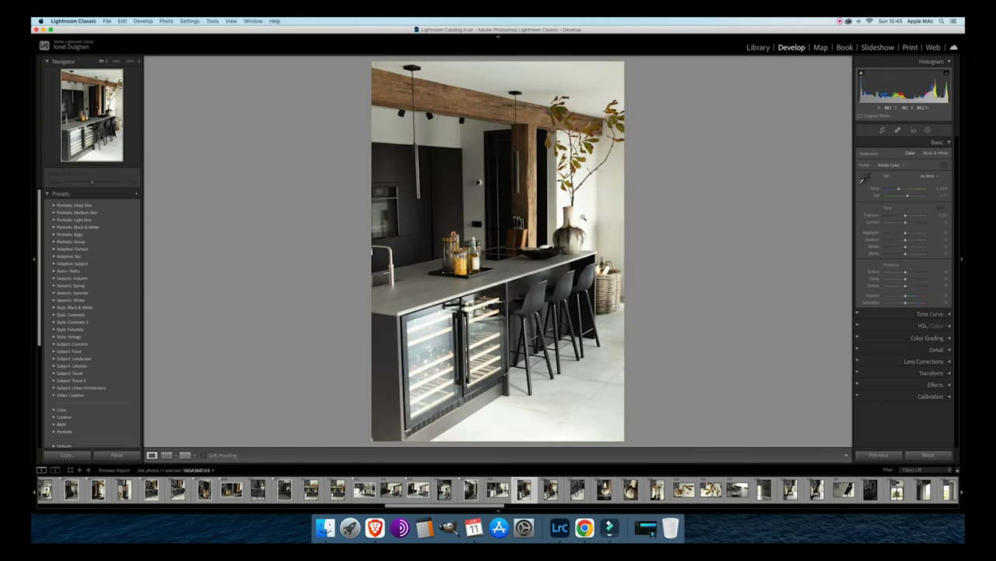
key(p)
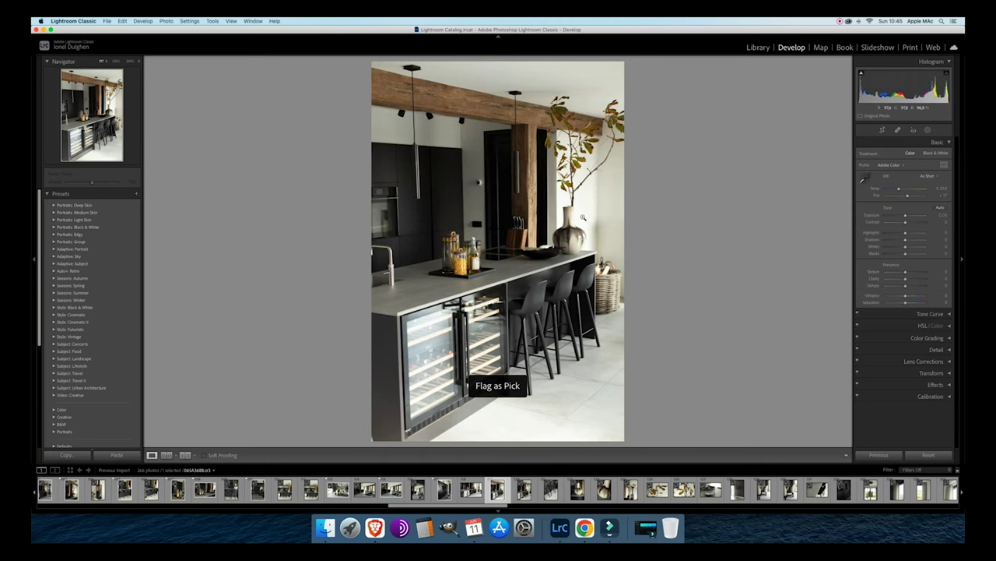
key(Right)
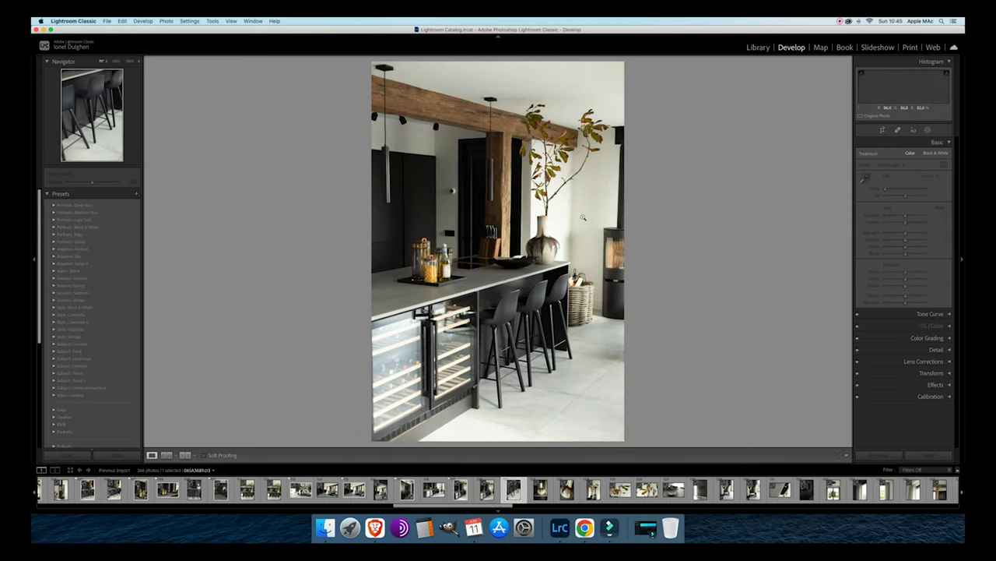
key(Right)
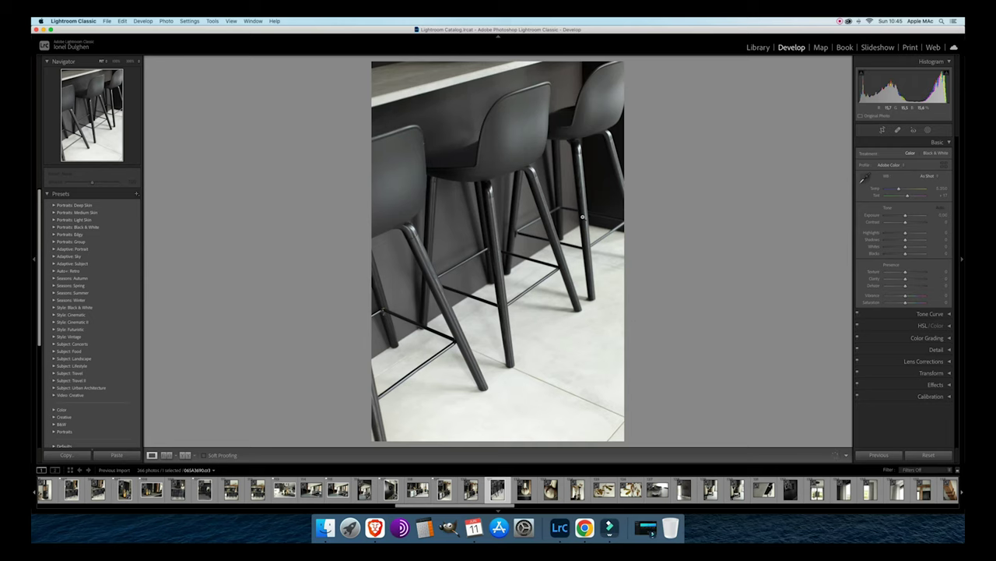
key(p)
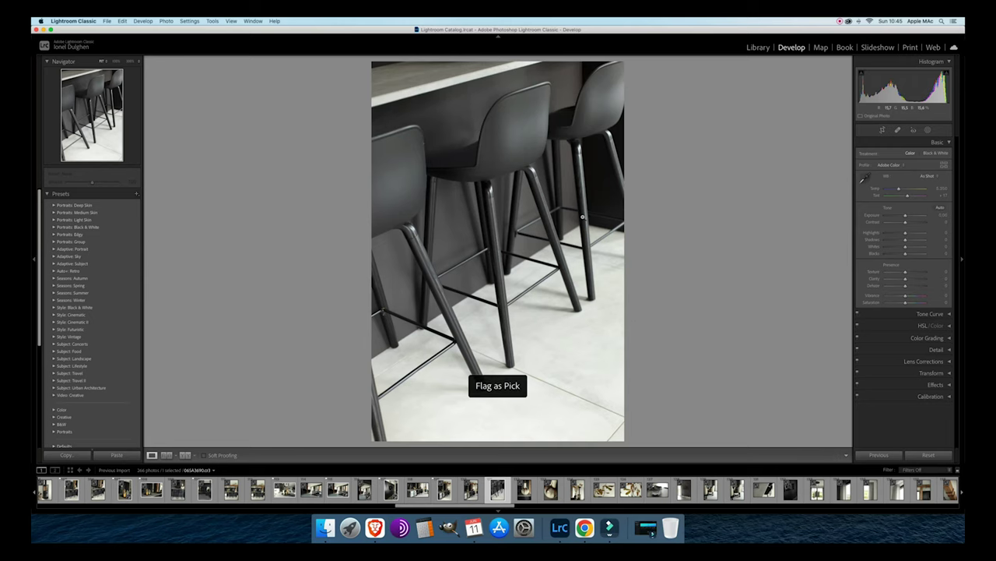
key(Right)
Pick the close-up vase photo and the second branch photo.
key(p)
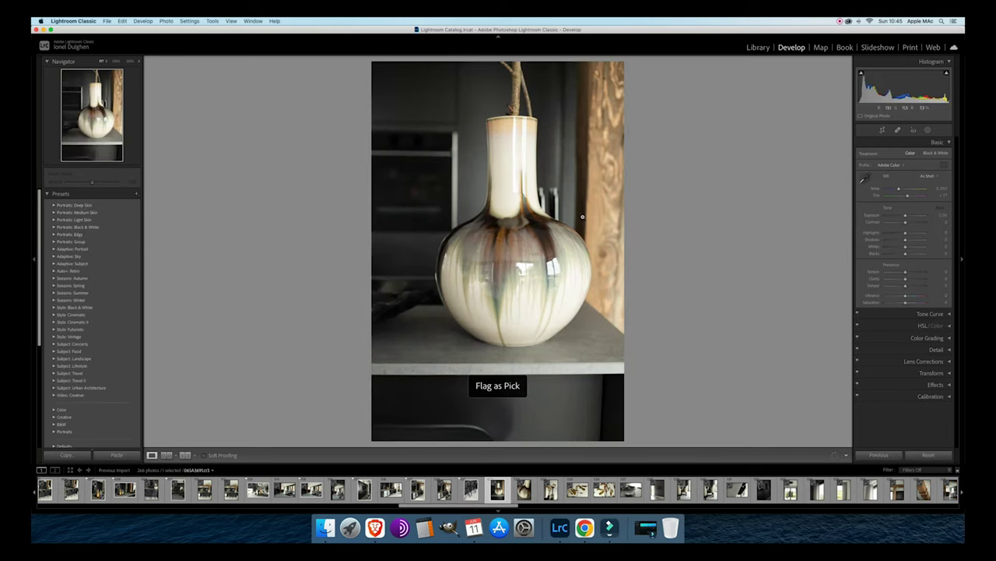
key(Right)
key(p)
key(Right)
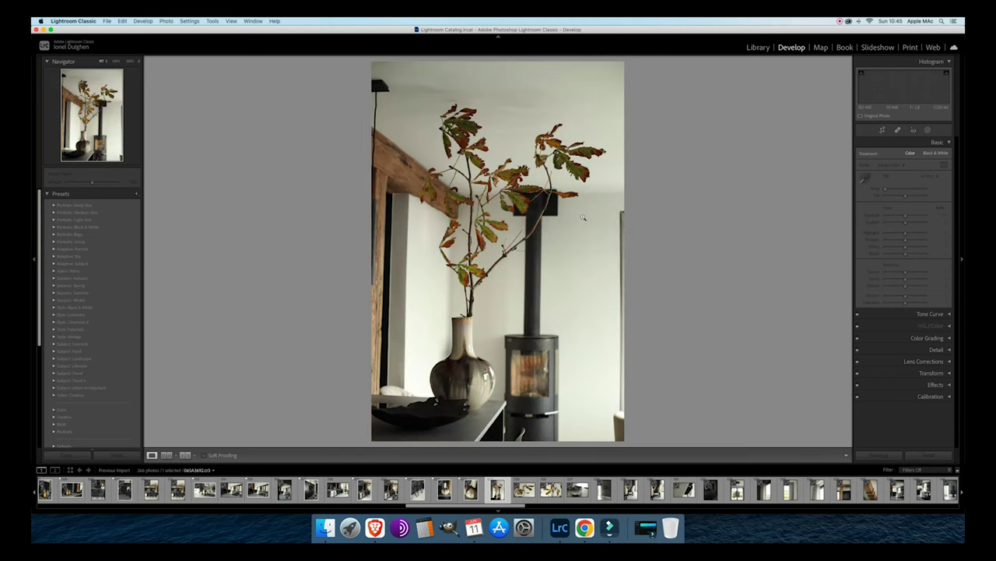
key(Right)
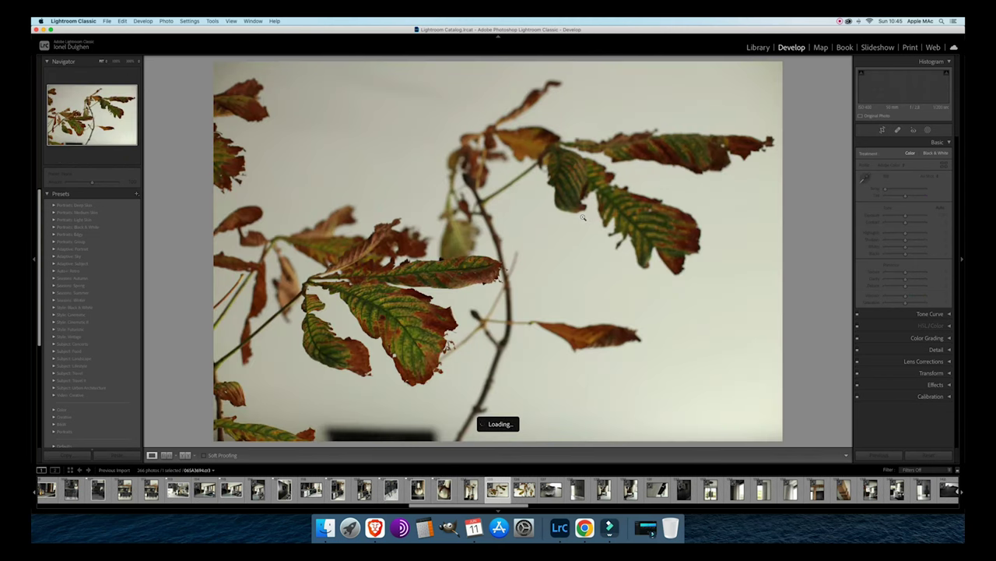
key(Right)
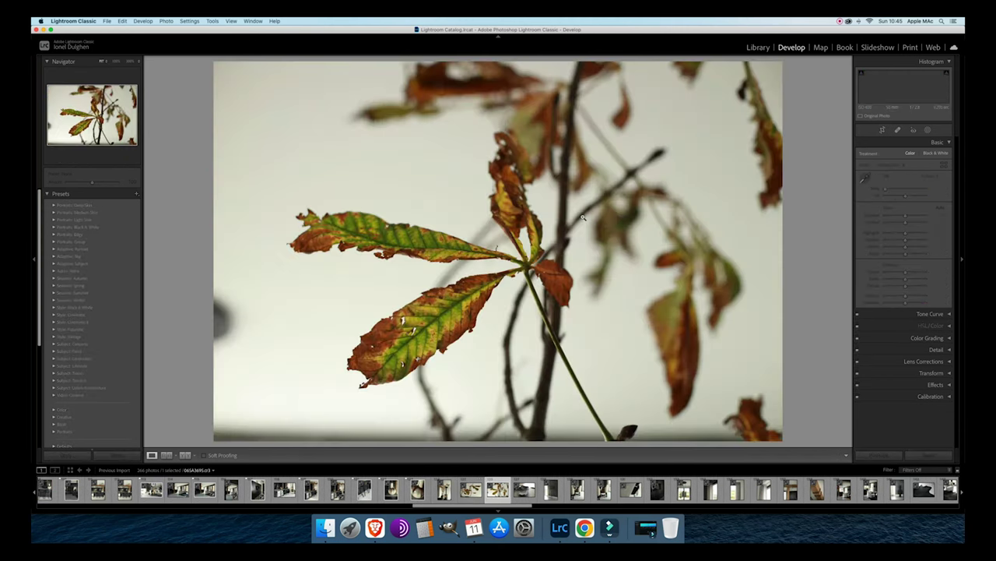
key(p)
Pick the bowl detail and the stand detail photos.
key(Right)
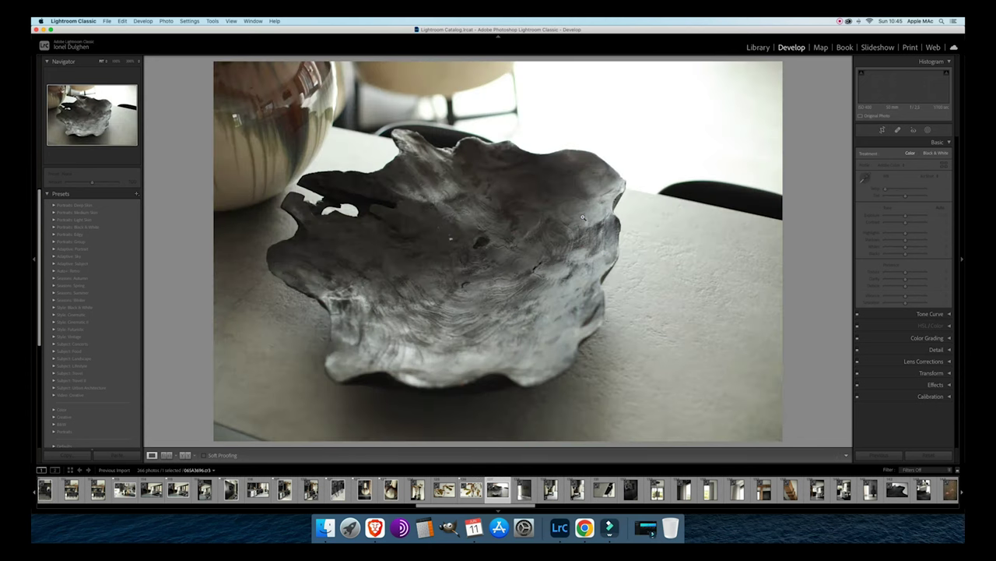
key(Right)
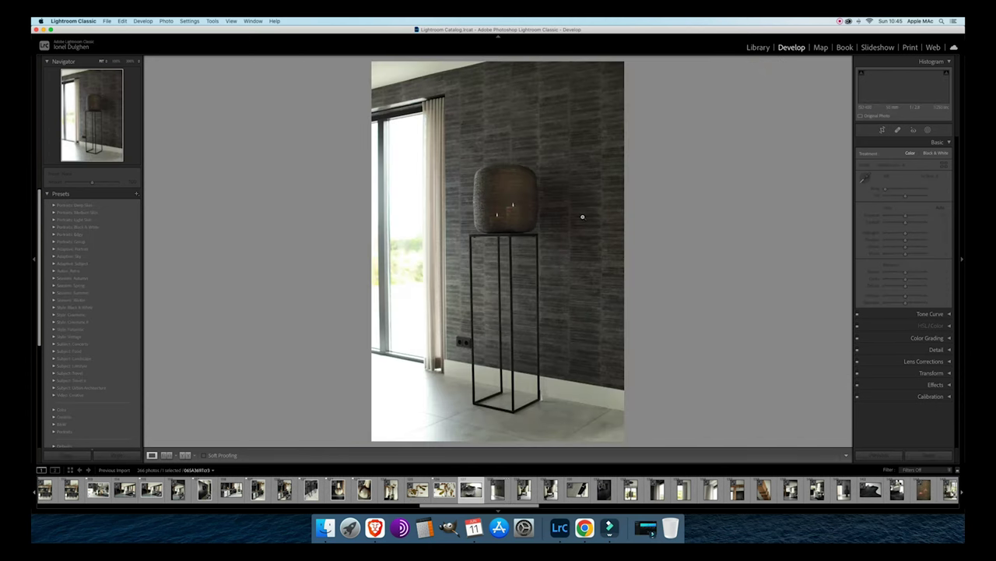
key(Left)
key(p)
key(Right)
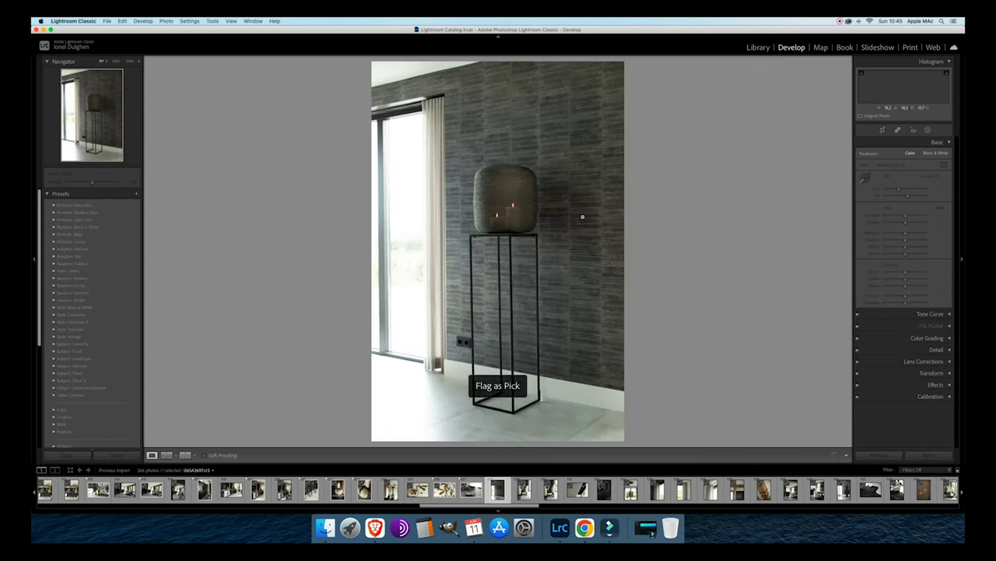
key(p)
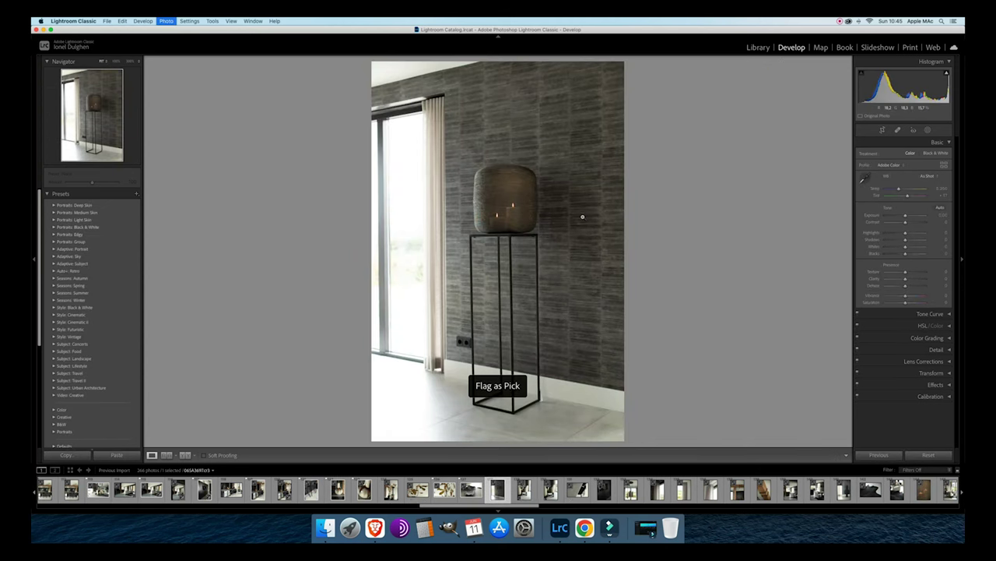
Unflag the wider dining-chairs shot, pick the closer chair photo, then return to the Library grid.
key(Right)
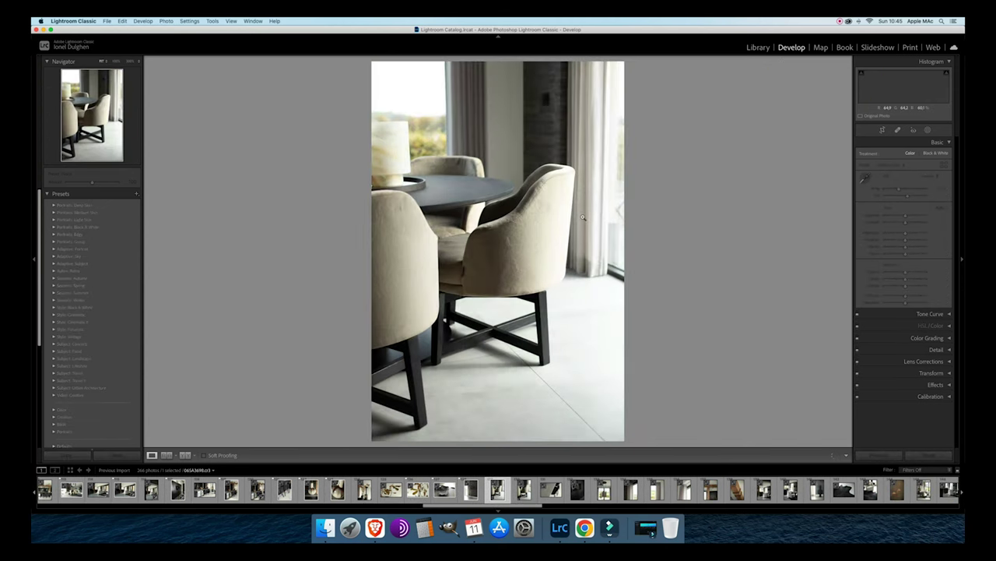
key(p)
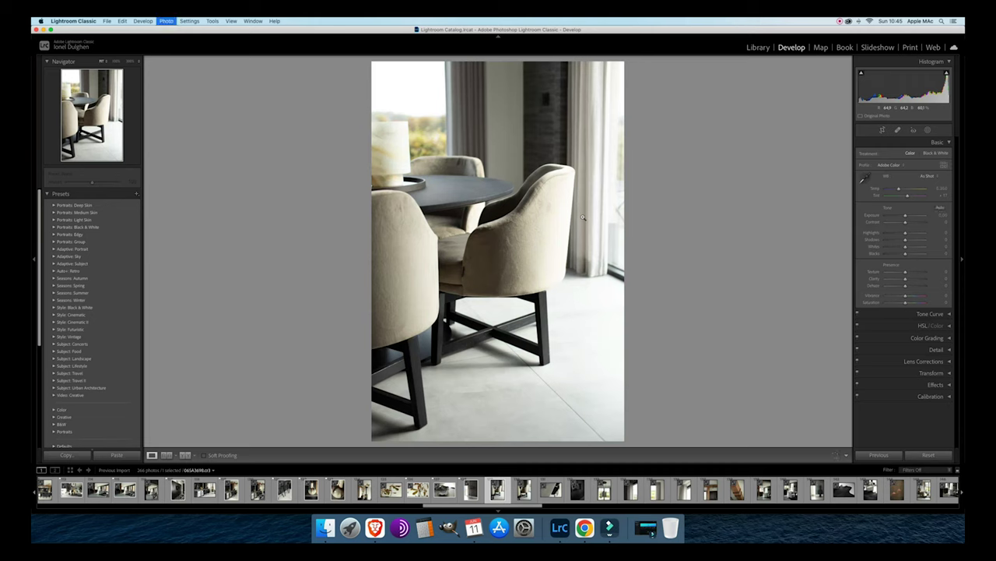
key(Right)
key(Left)
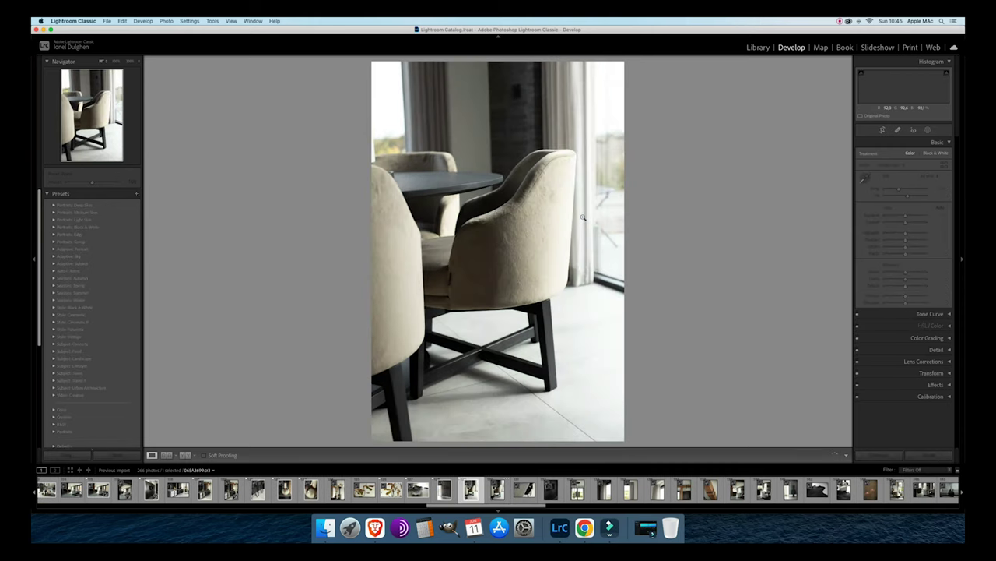
key(u)
key(Right)
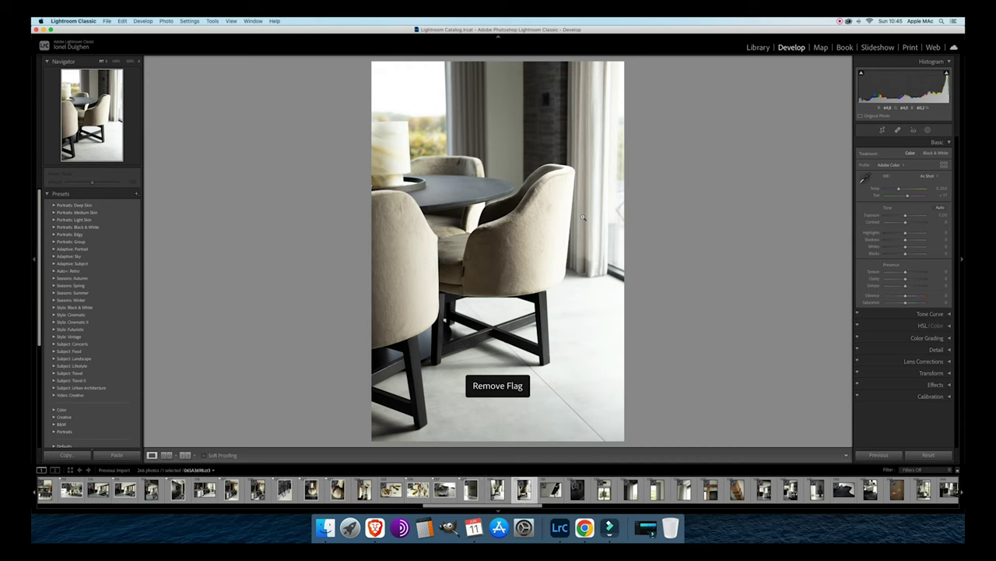
key(p)
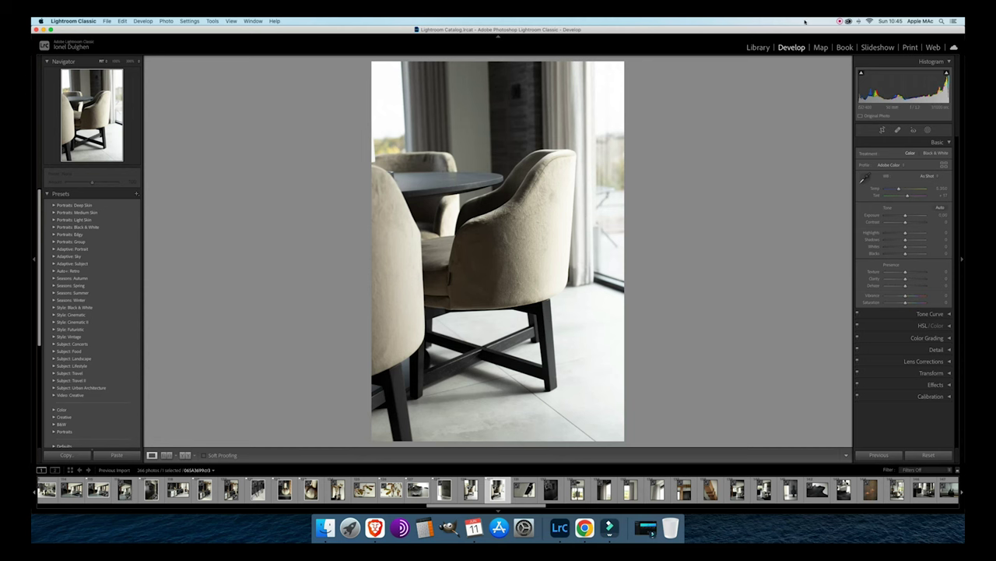
click(756, 47)
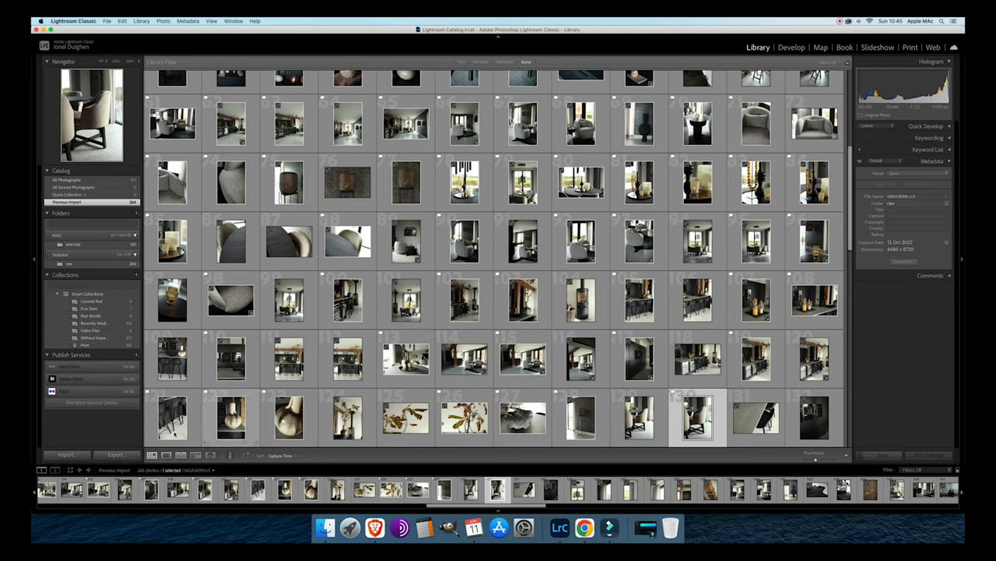
Enlarge the Library grid to very large thumbnails, three per row, then view the dining-chair close-up alone.
click(152, 456)
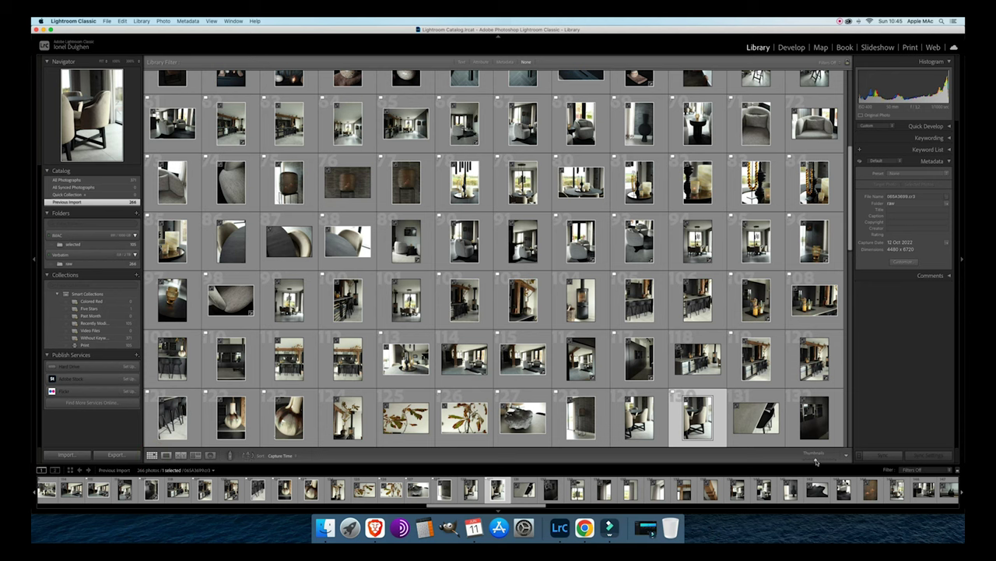
drag(817, 460, 833, 461)
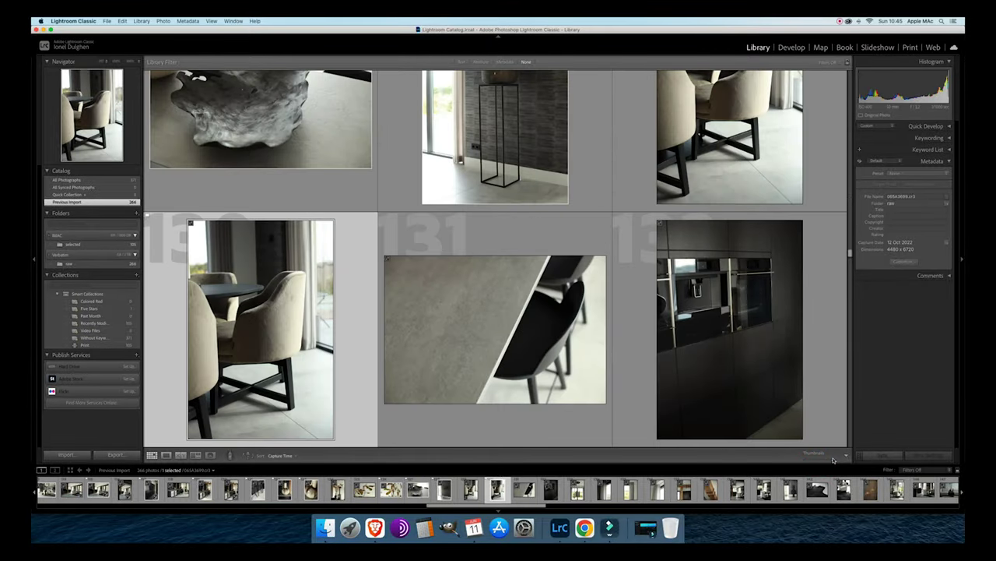
drag(833, 460, 835, 460)
click(166, 455)
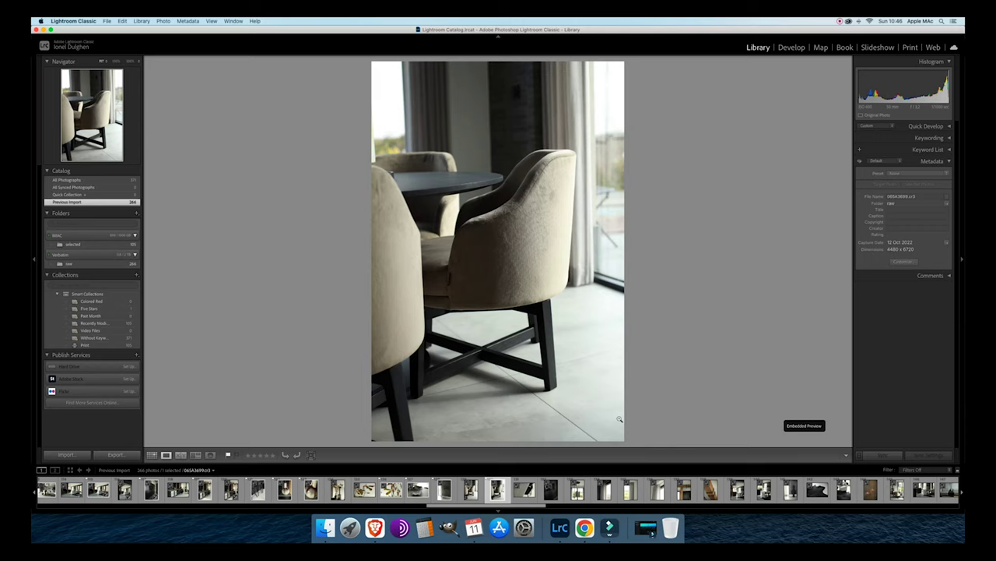
Pick the dining-chair photo and, past the oven and pendant-lamp shots, the first curtain photo.
key(p)
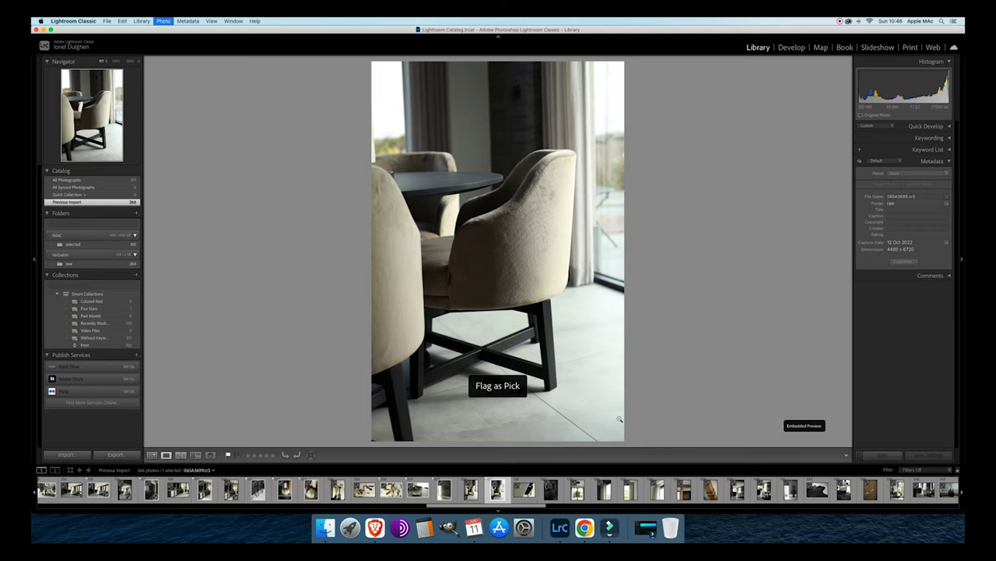
key(Right)
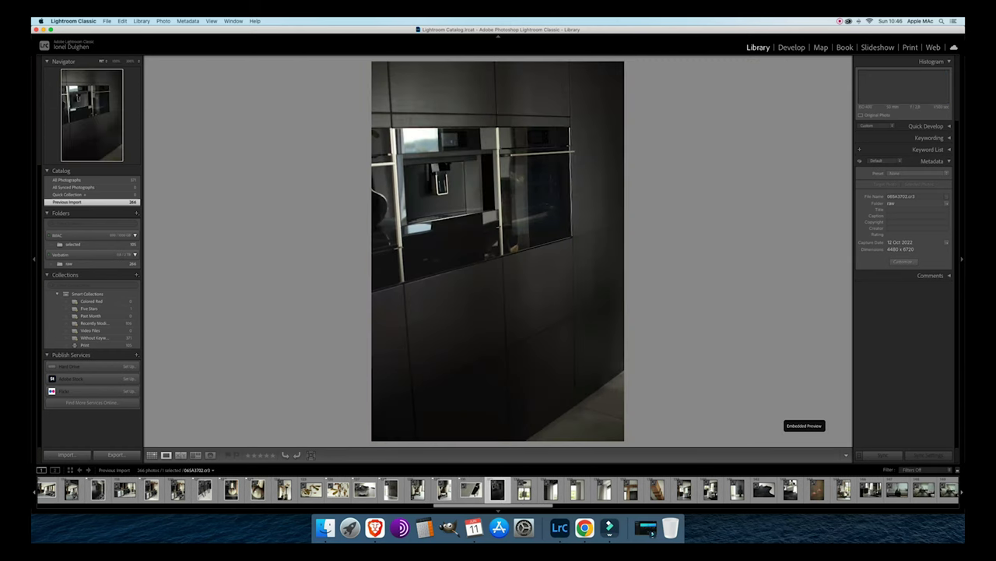
key(Right)
key(Right)
key(Left)
key(Right)
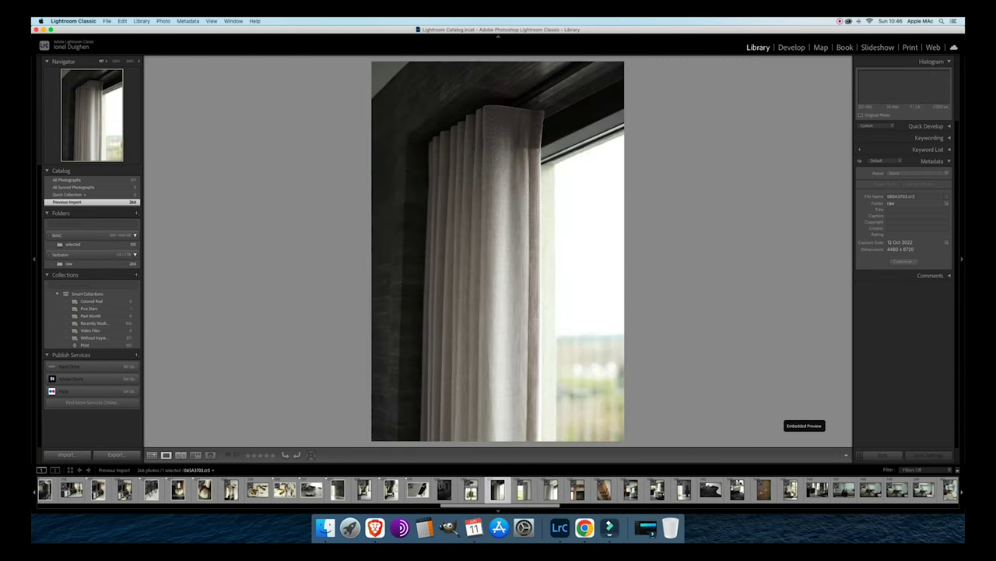
key(p)
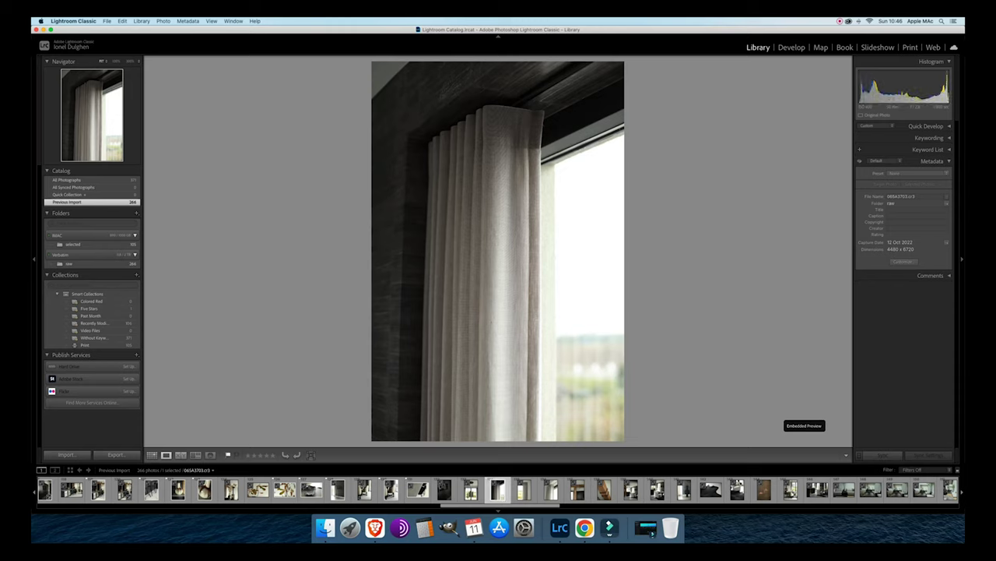
Pick two more curtain photos in a row.
key(Right)
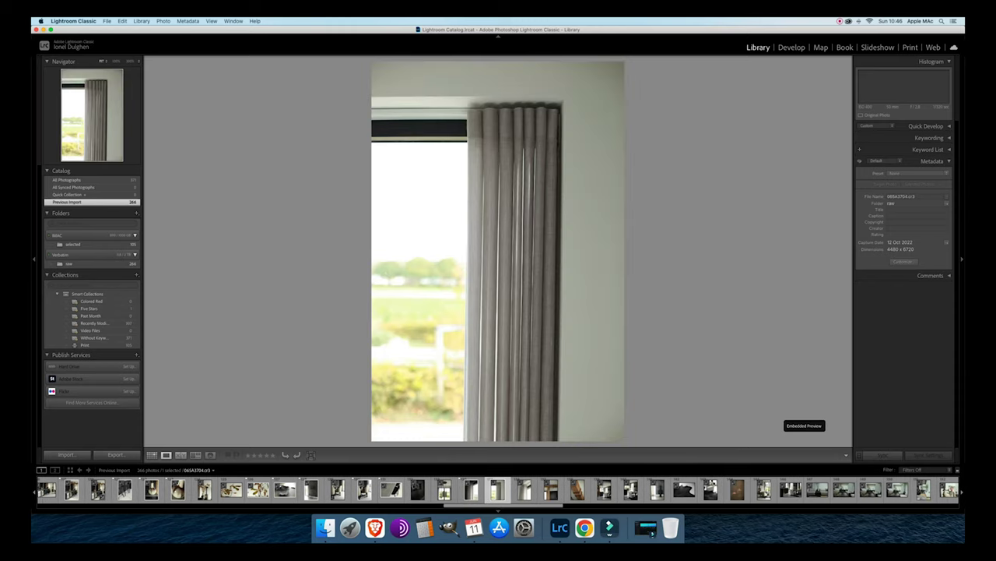
key(Left)
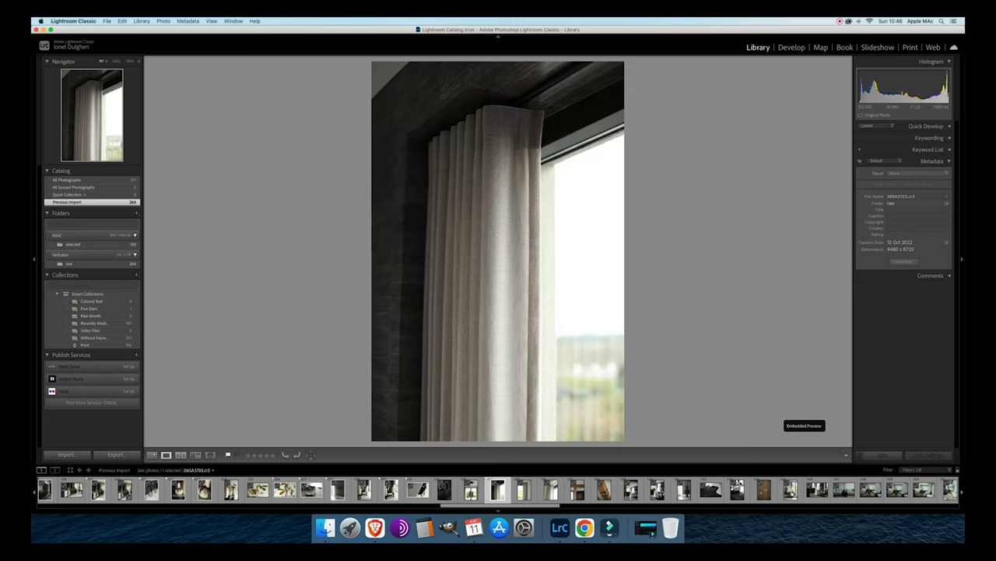
key(p)
key(Right)
key(p)
Pick the diagonal wooden-beam close-up, then browse on to the grey-armchair interior photo.
key(Right)
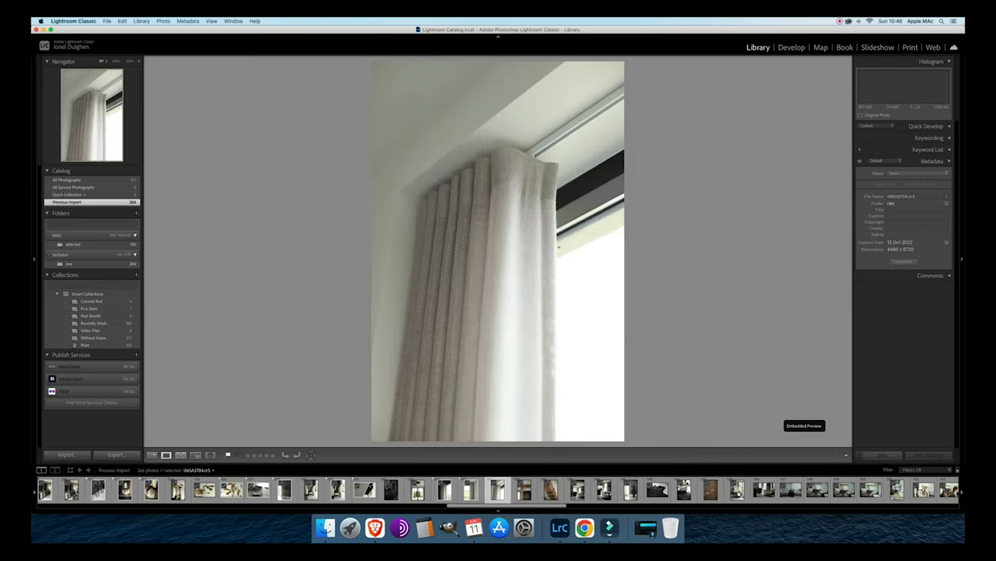
key(Right)
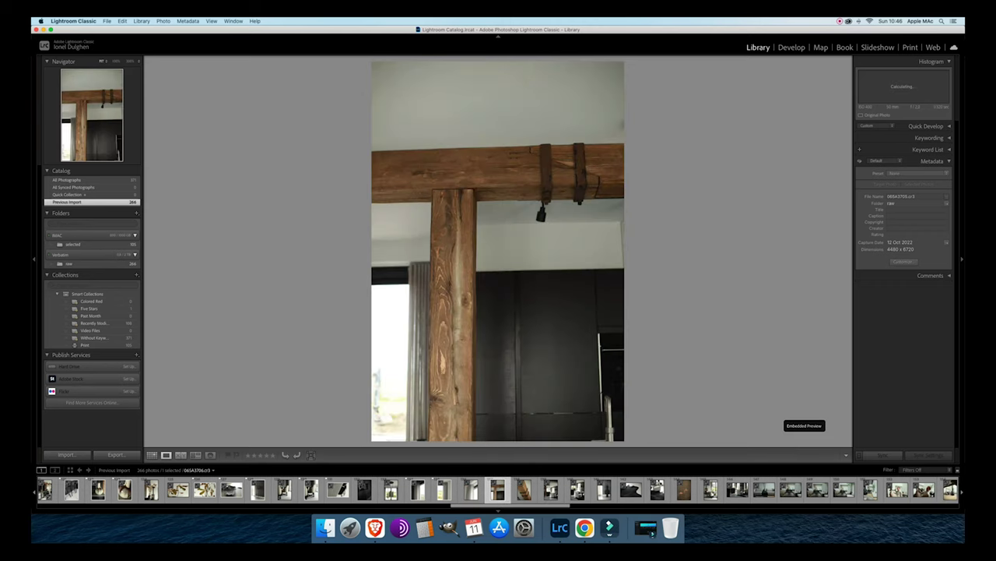
key(Right)
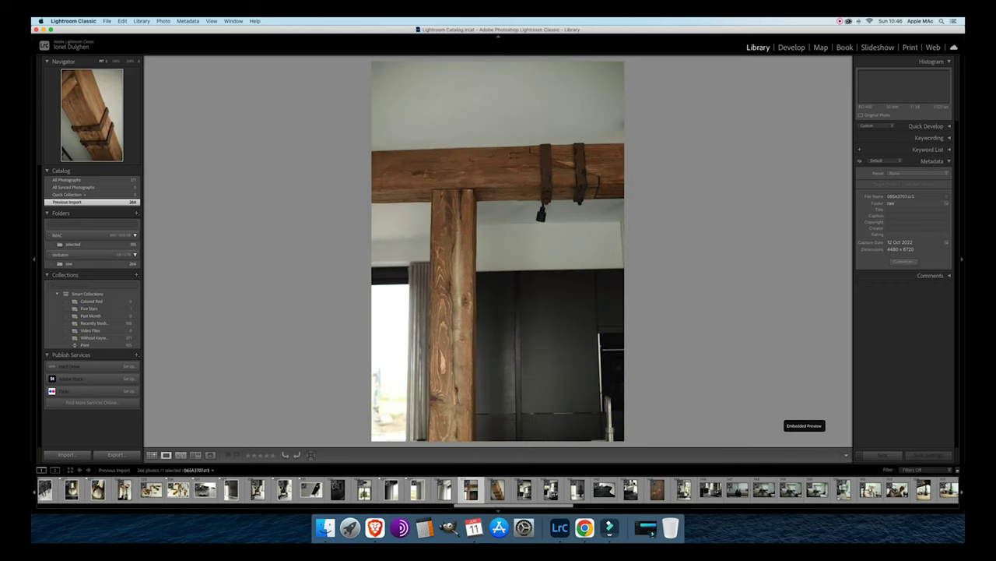
key(Right)
key(p)
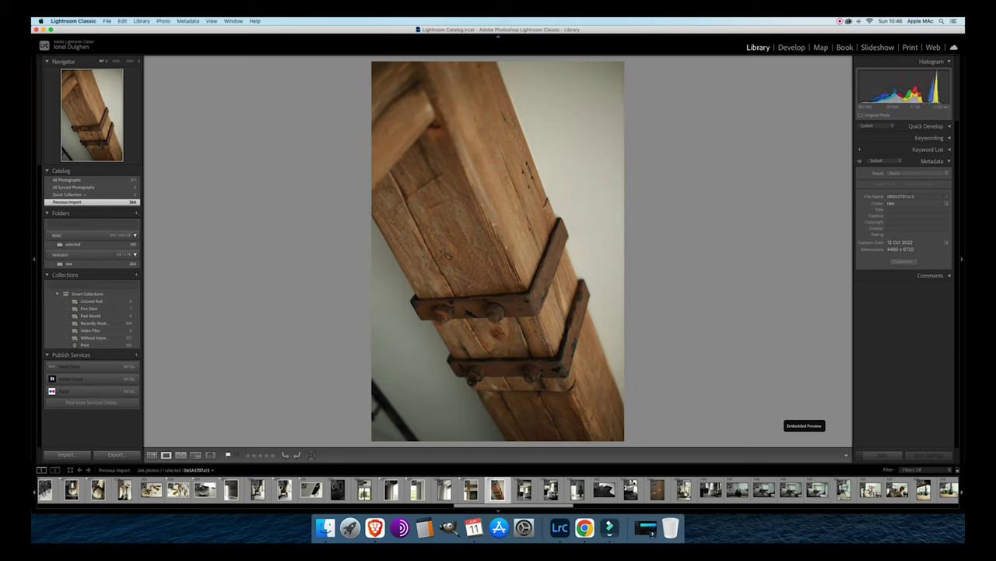
key(Right)
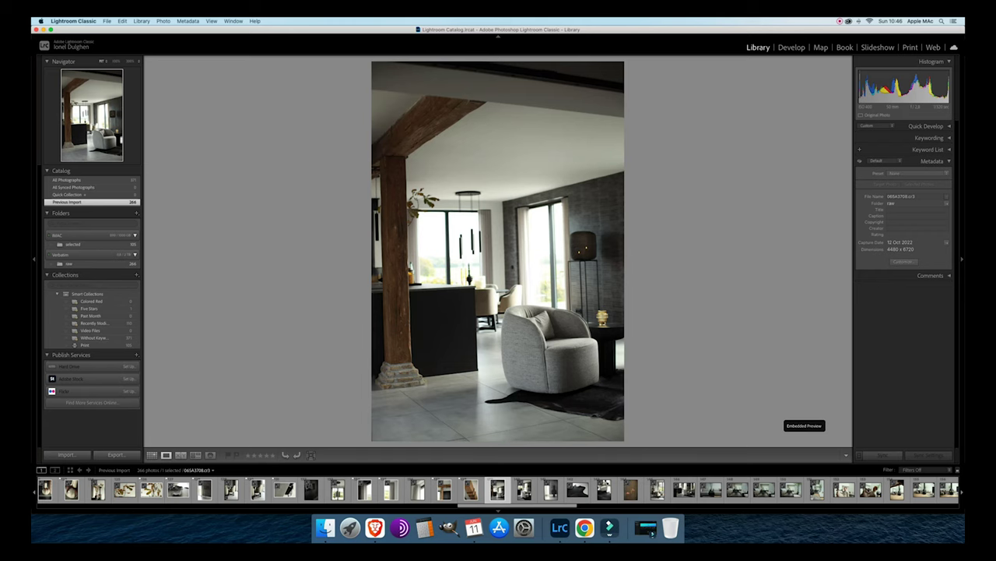
key(Right)
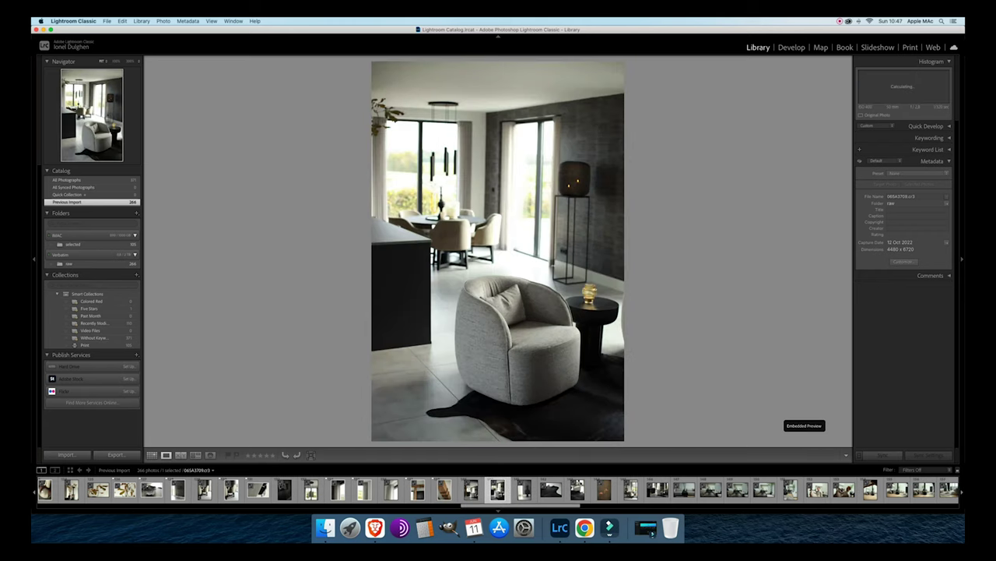
key(Right)
key(Left)
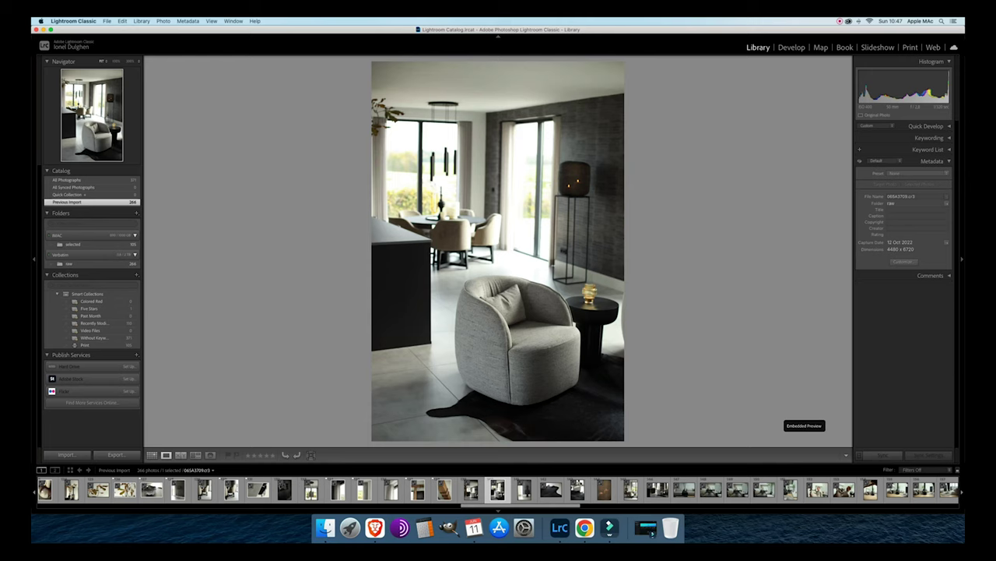
Flag the black vase photo as a pick.
key(Right)
key(Left)
key(Right)
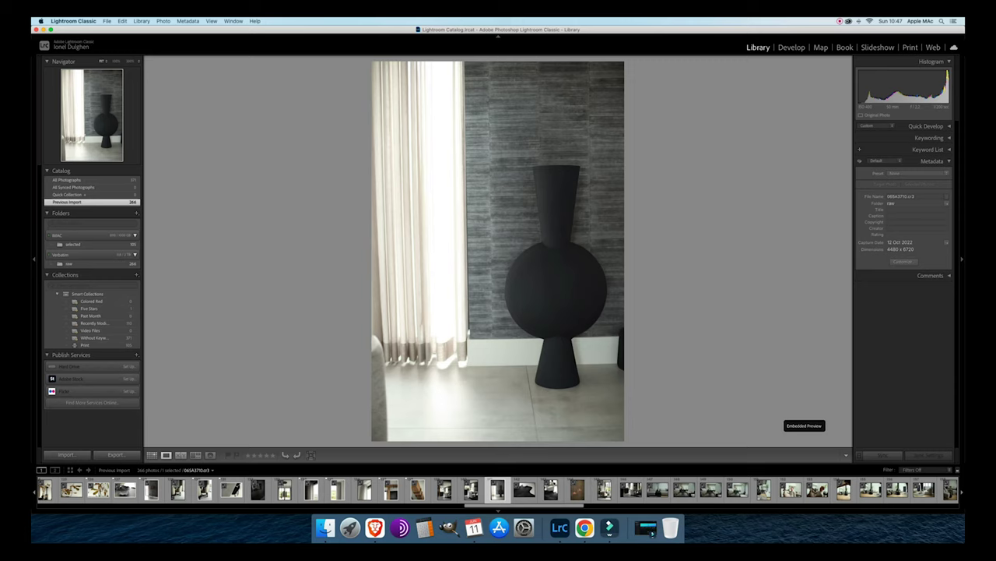
key(p)
key(Right)
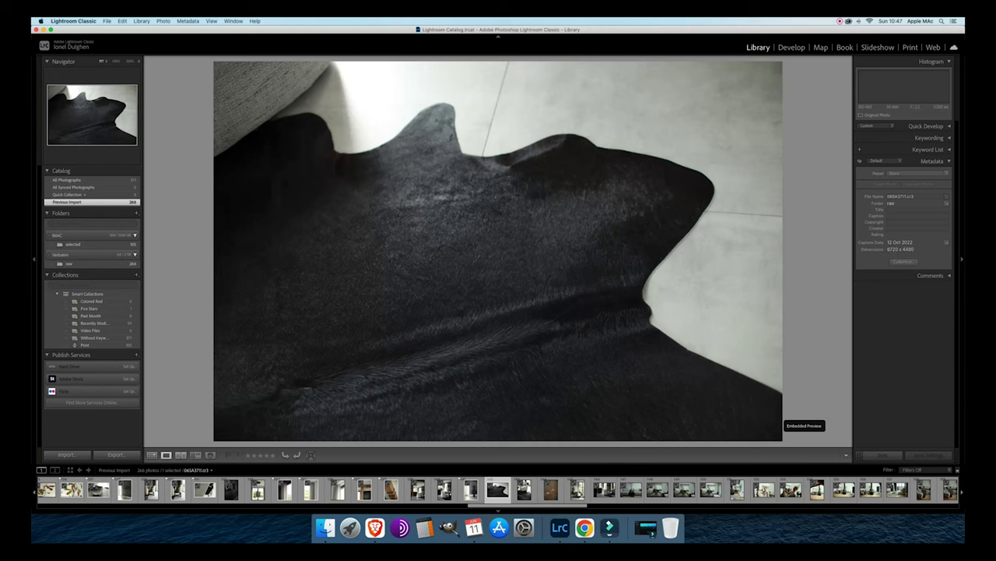
Review the candles, dining-room and armchair shots, ending on the sofa photo.
key(Right)
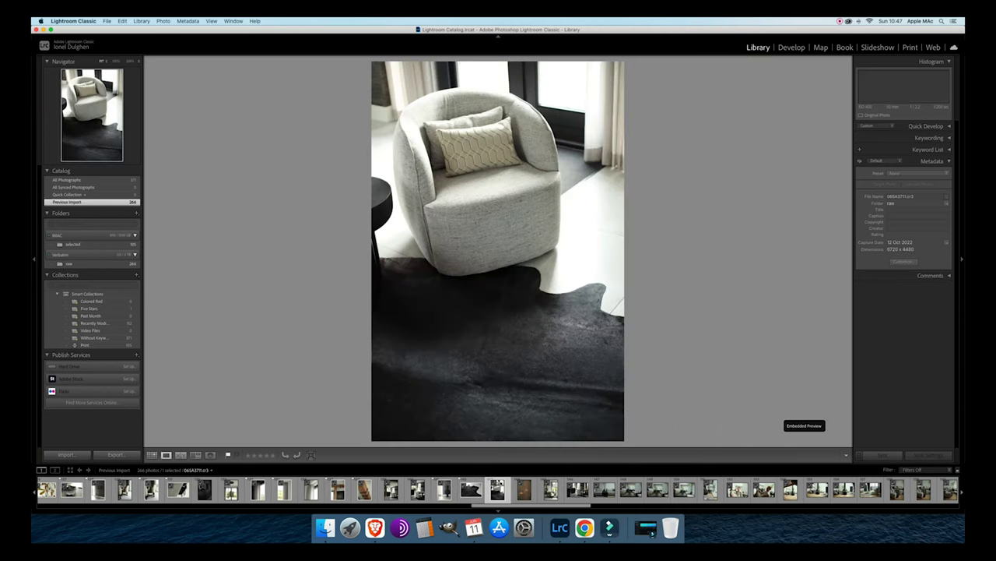
key(Right)
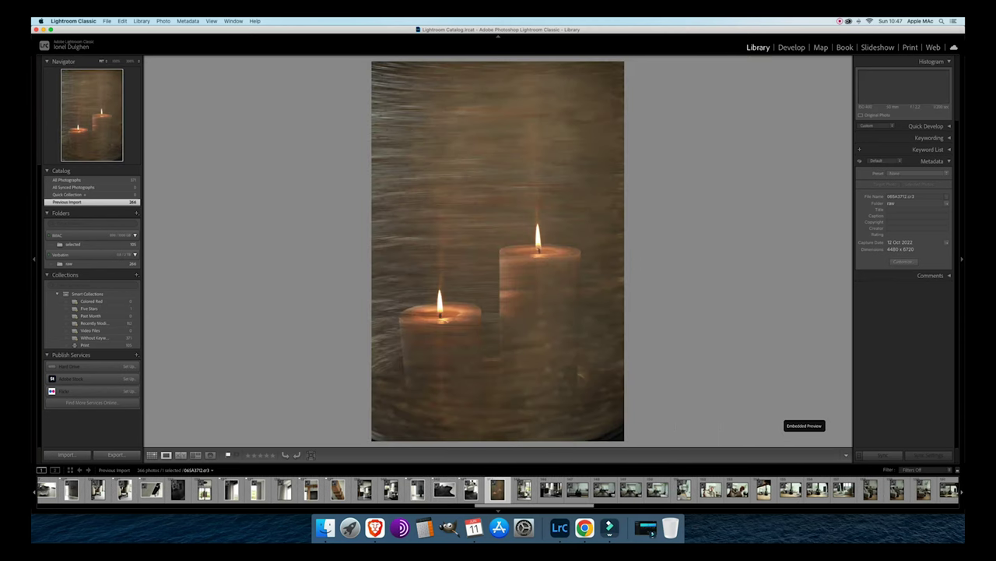
key(Right)
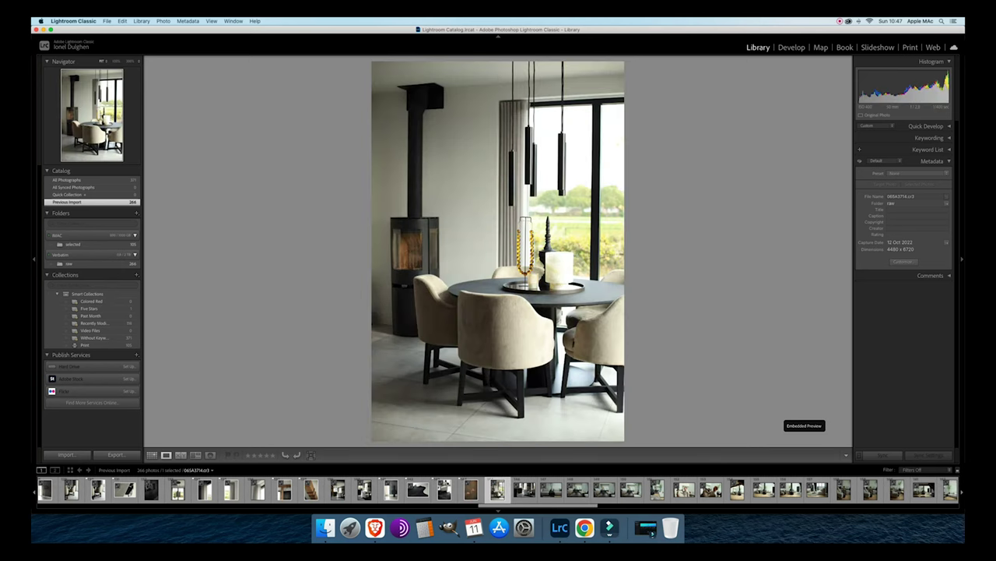
key(Right)
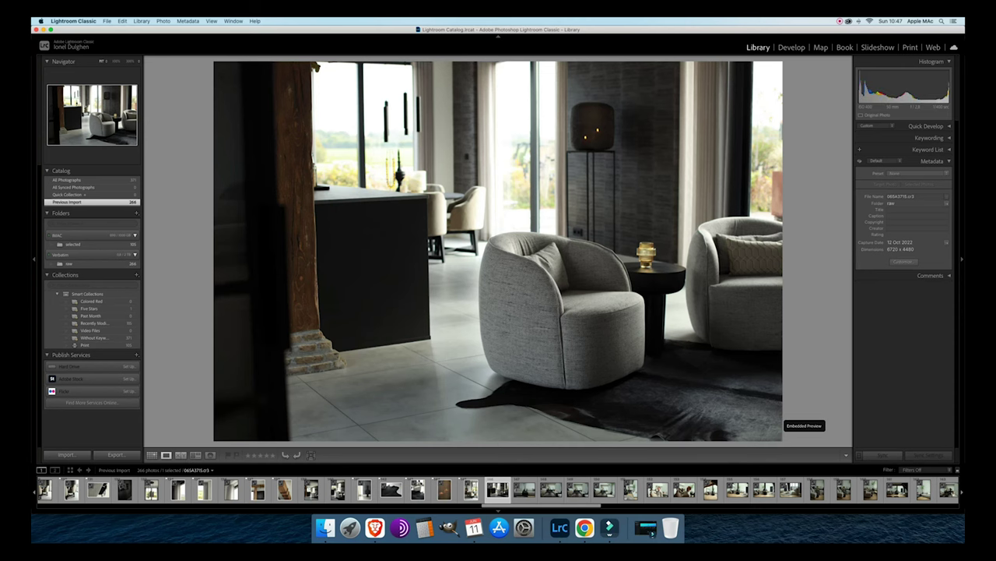
key(Right)
key(Left)
key(Right)
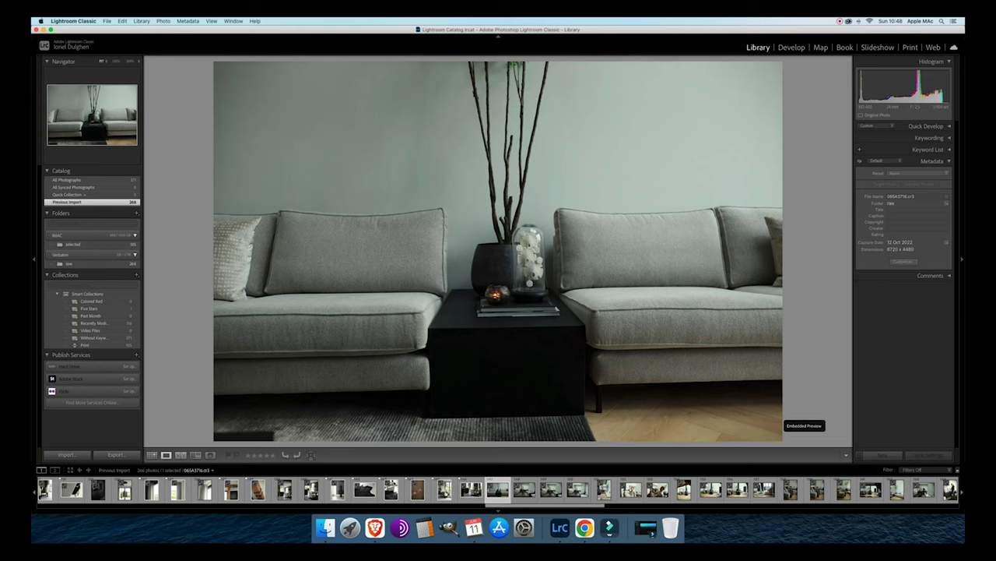
Flag the sofa photo and the next living-room image as picks.
key(Right)
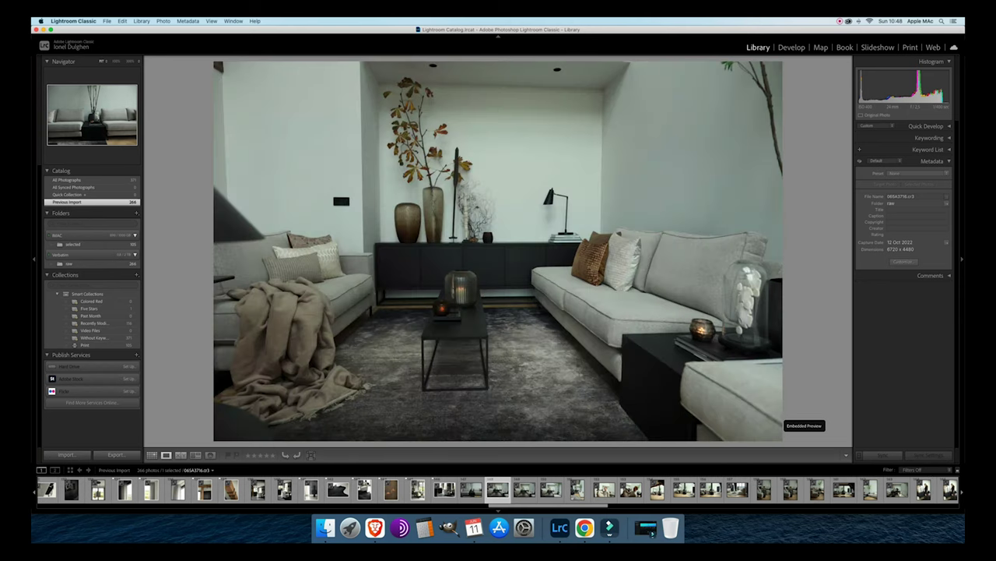
key(Left)
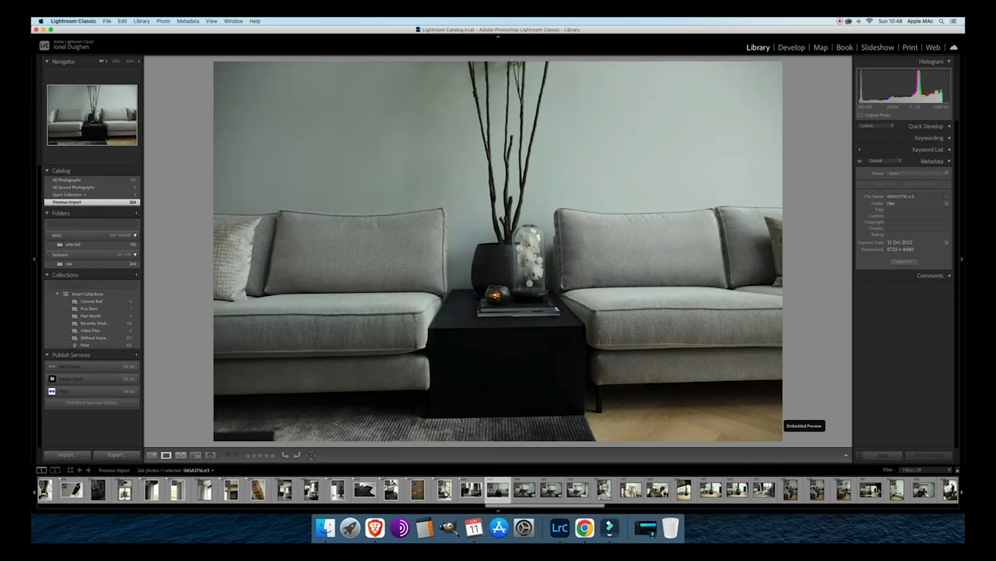
key(p)
key(Right)
key(Left)
key(Right)
key(p)
key(Right)
key(Left)
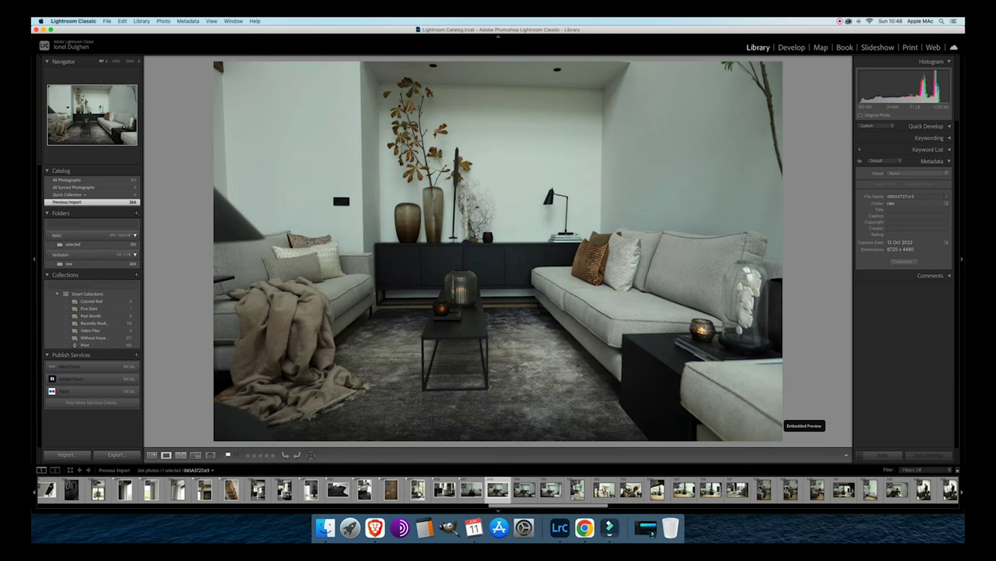
Compare living-room frames 065A3727 and 065A3728.
key(Right)
key(Right)
key(Left)
key(Right)
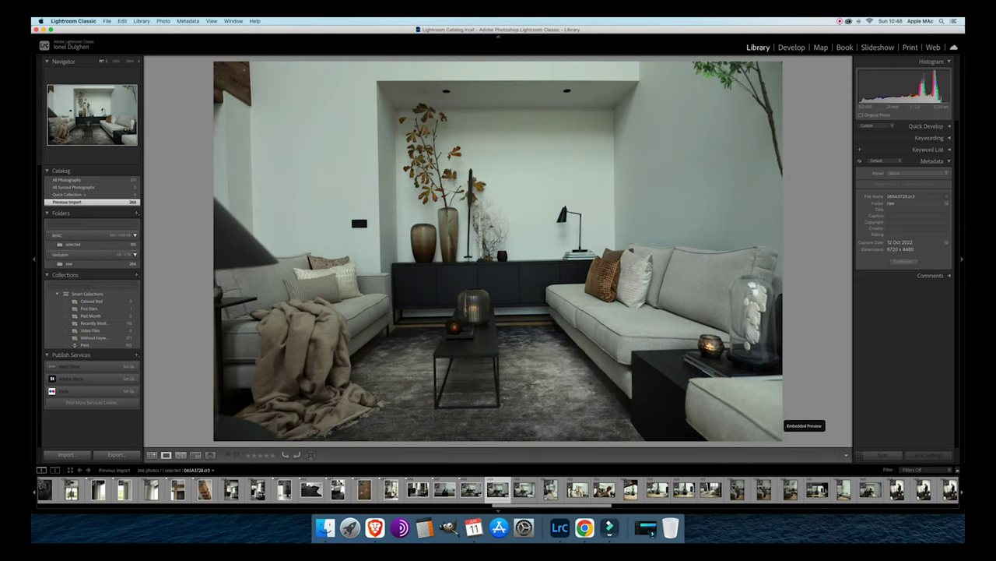
key(Left)
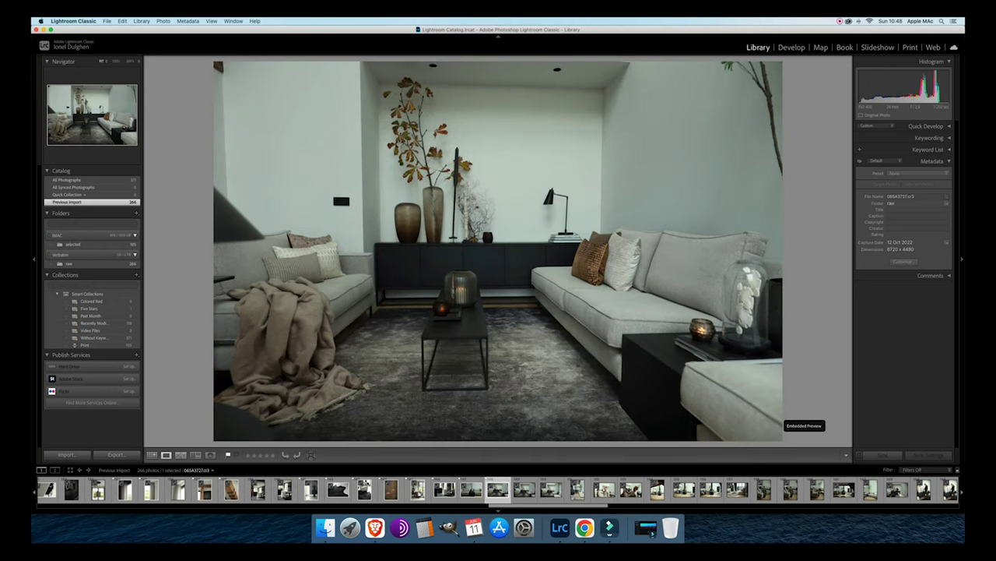
key(Right)
key(Right)
key(Left)
key(Right)
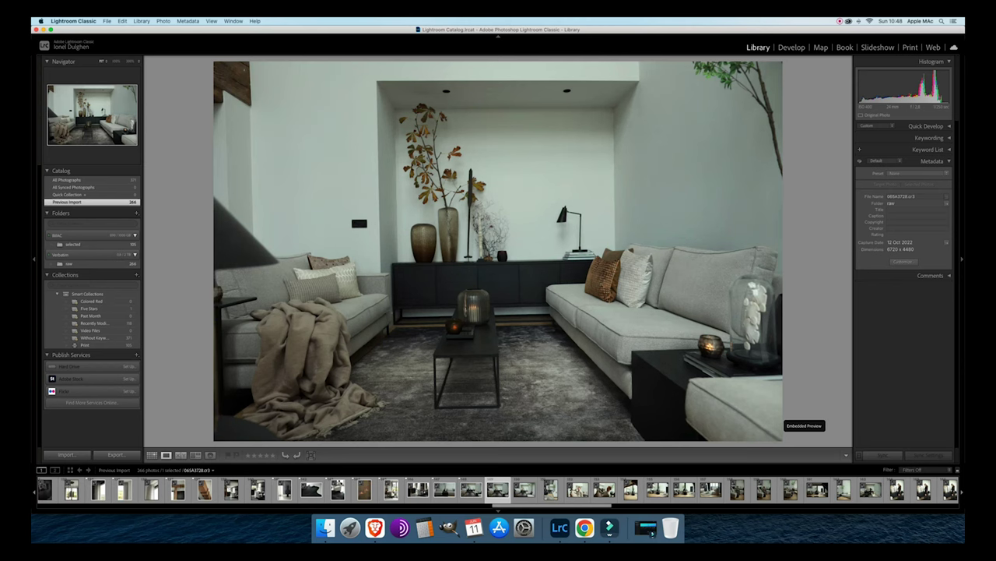
Flag a similar living-room frame as a pick and clear the pick from 065A3727.
key(Right)
key(Right)
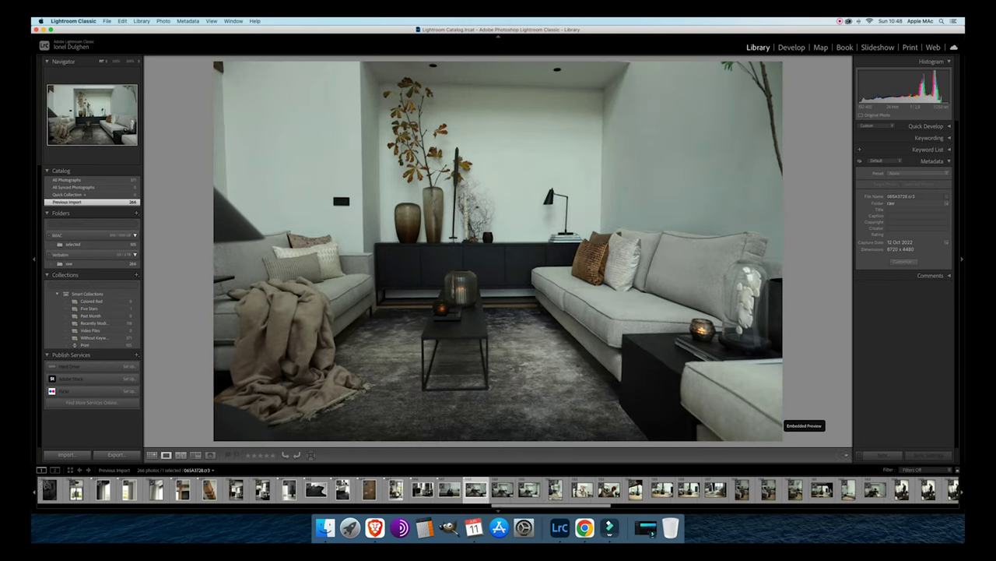
key(Left)
key(Right)
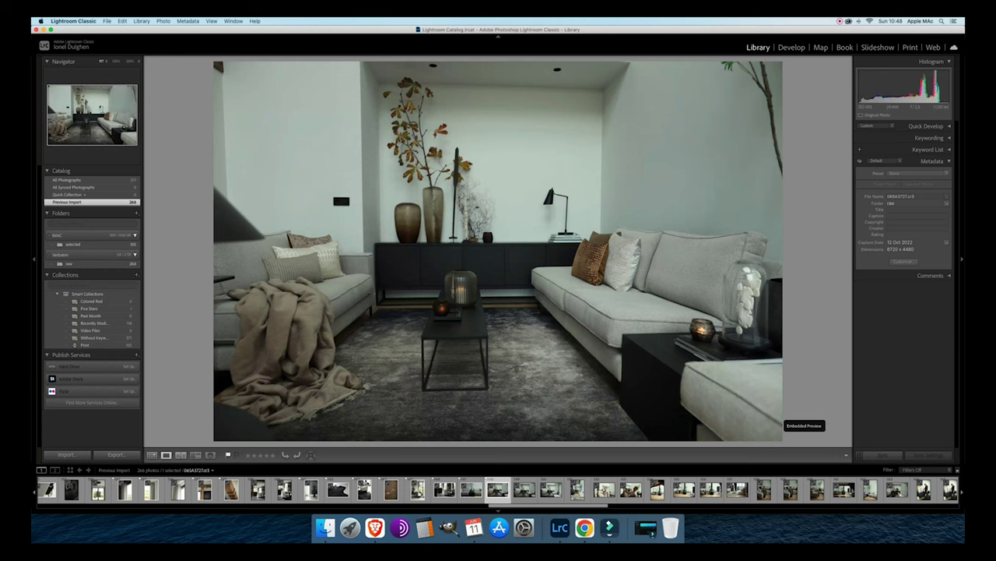
key(p)
key(Right)
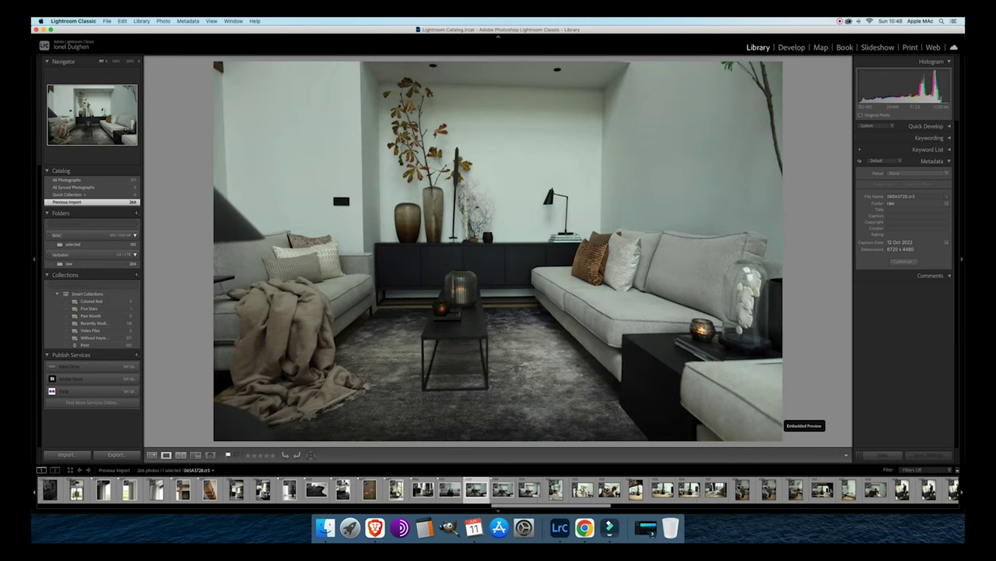
key(Left)
key(u)
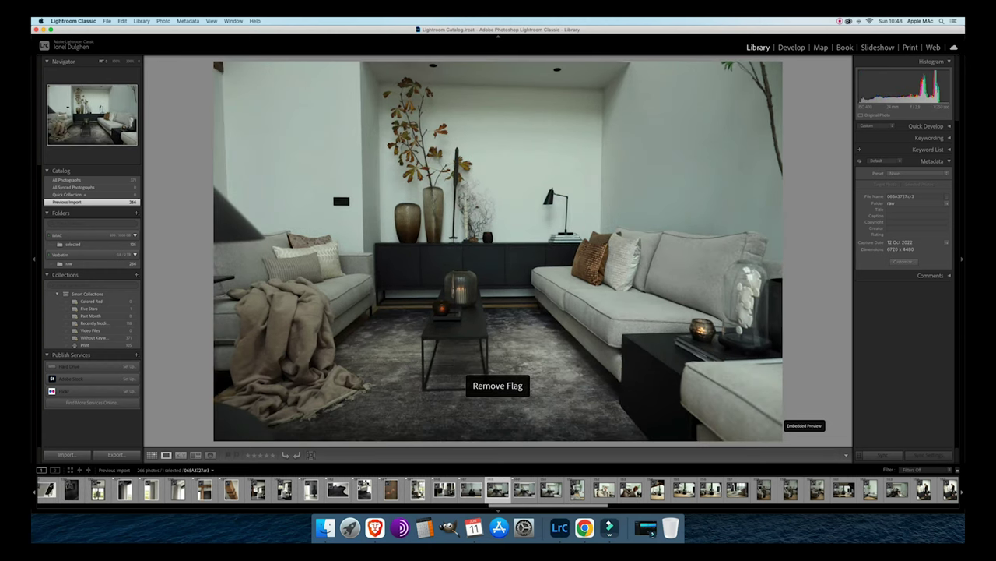
key(Right)
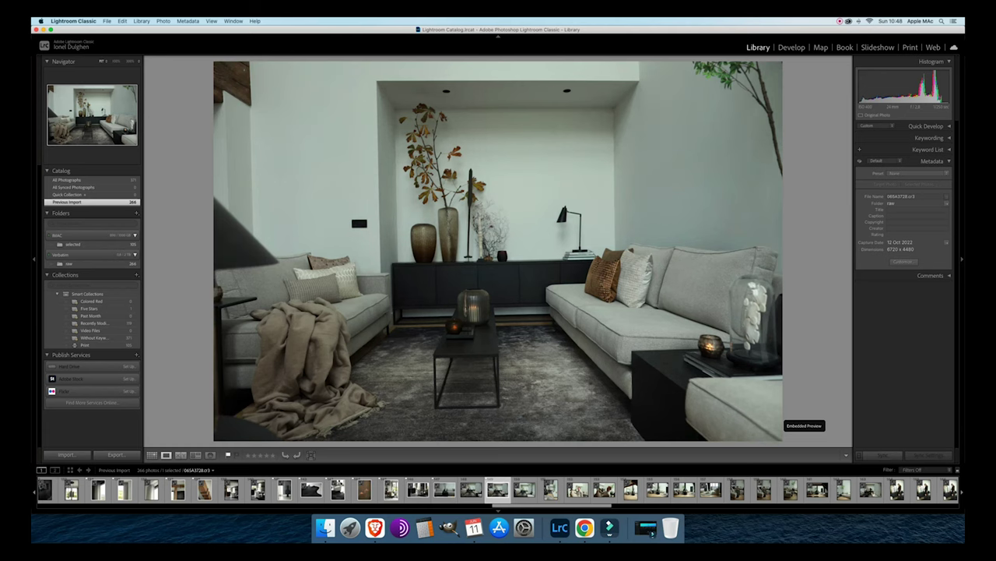
Flag the tall fireplace photo 065A3730 as a pick.
key(Right)
key(Left)
key(Right)
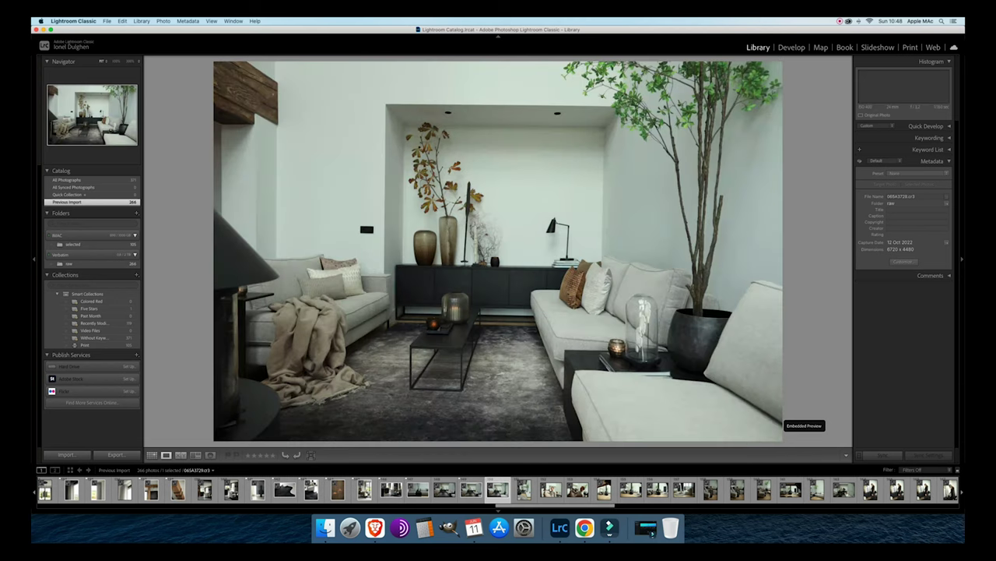
key(Right)
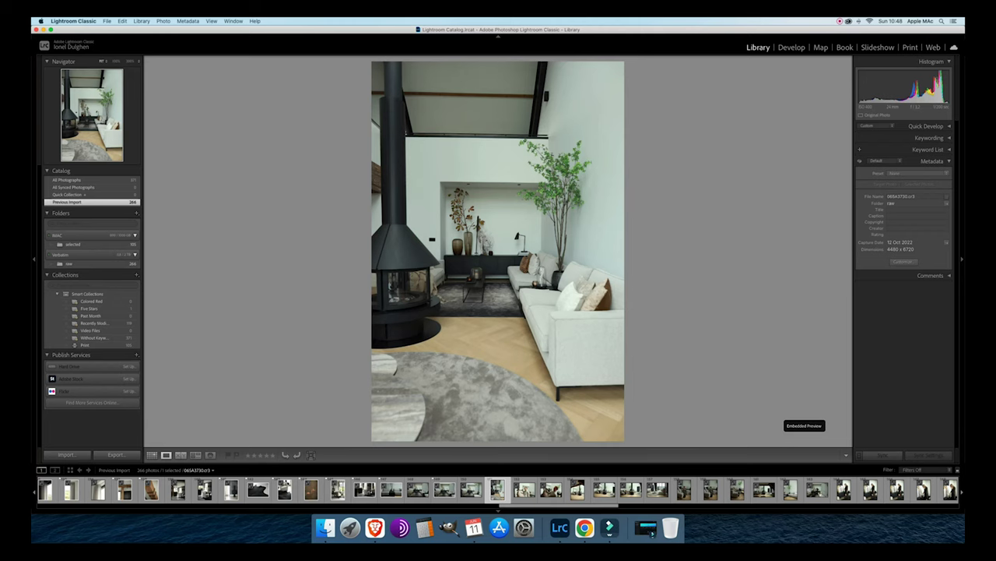
key(p)
Flag the vertical fireplace photo as a pick after the horizontal living-room shot.
key(Right)
key(Right)
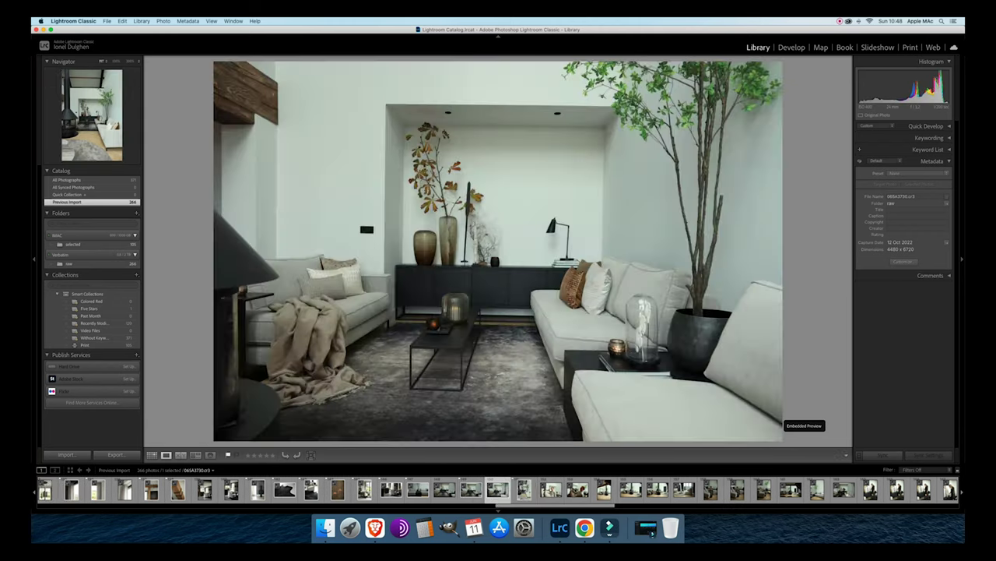
key(Right)
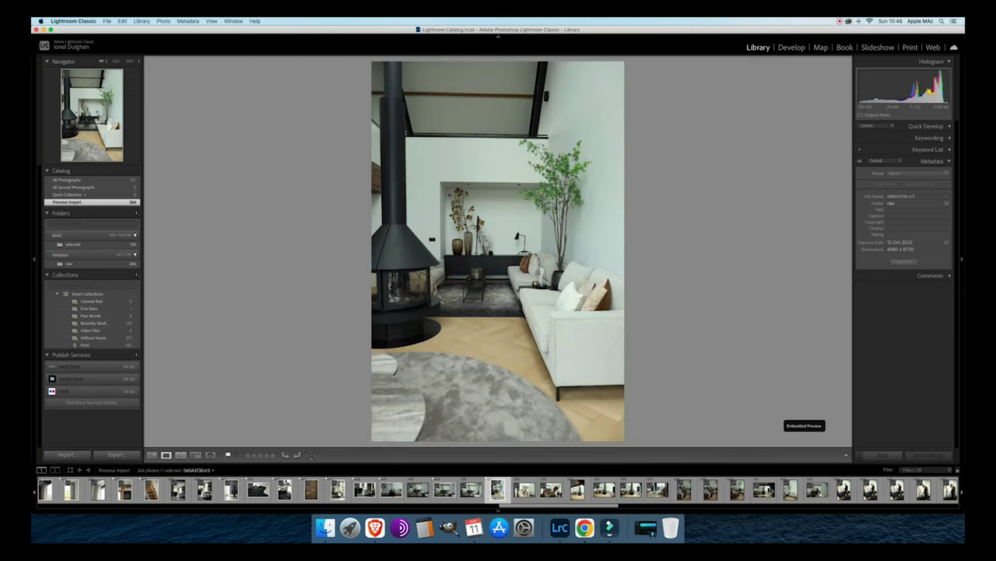
key(Right)
key(Right)
key(p)
key(p)
key(Right)
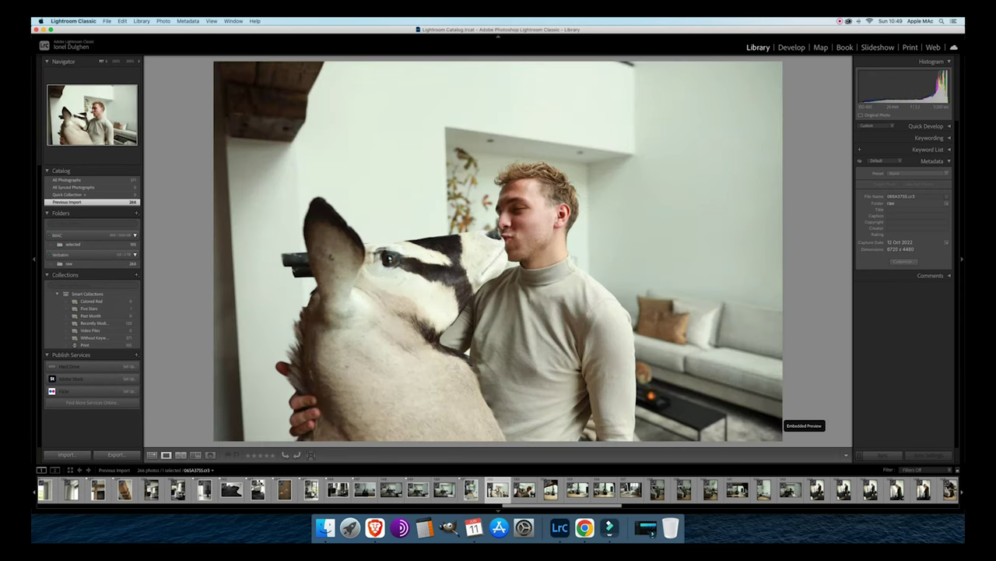
Skip past the antelope photos to the fireplace room photo.
key(Right)
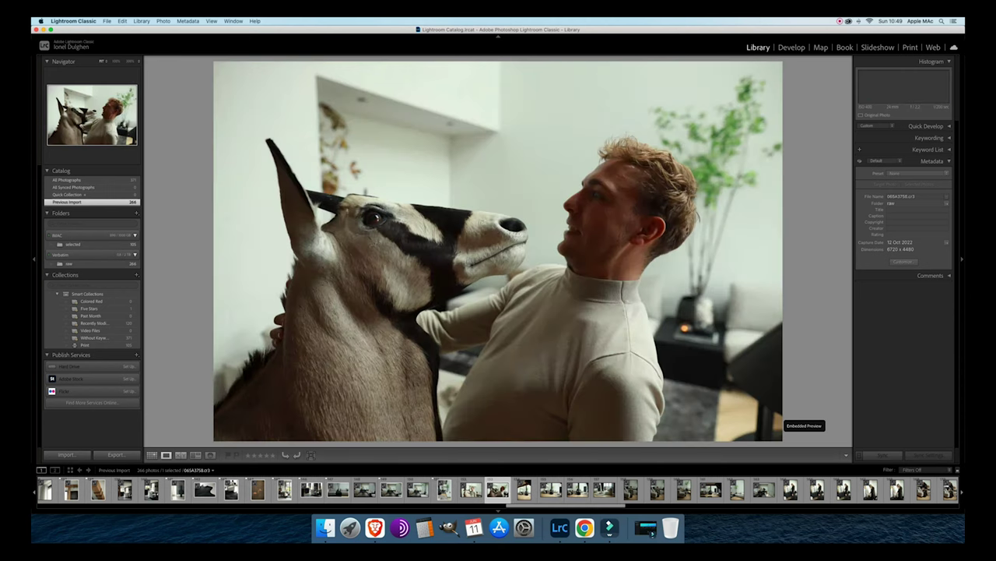
key(Right)
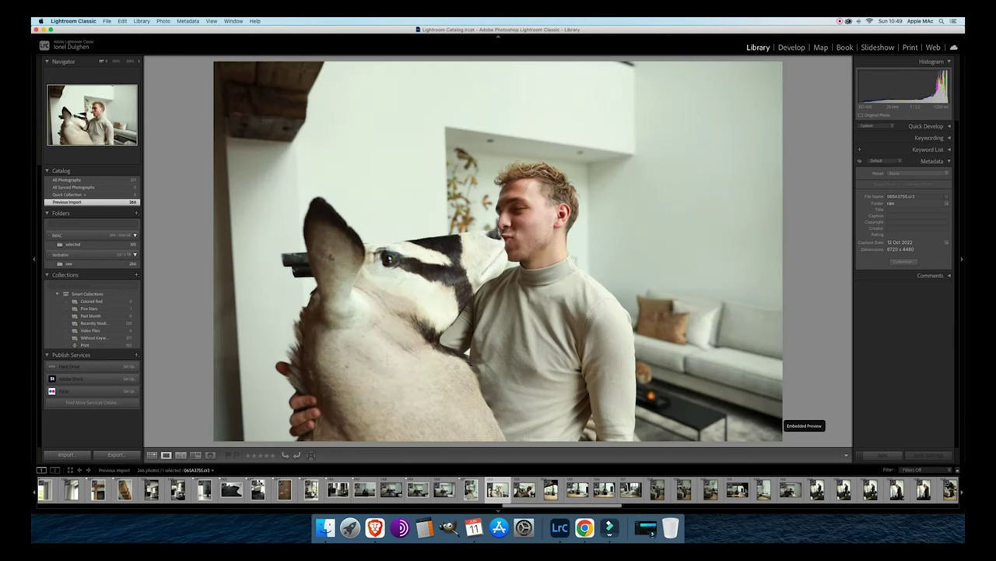
key(Right)
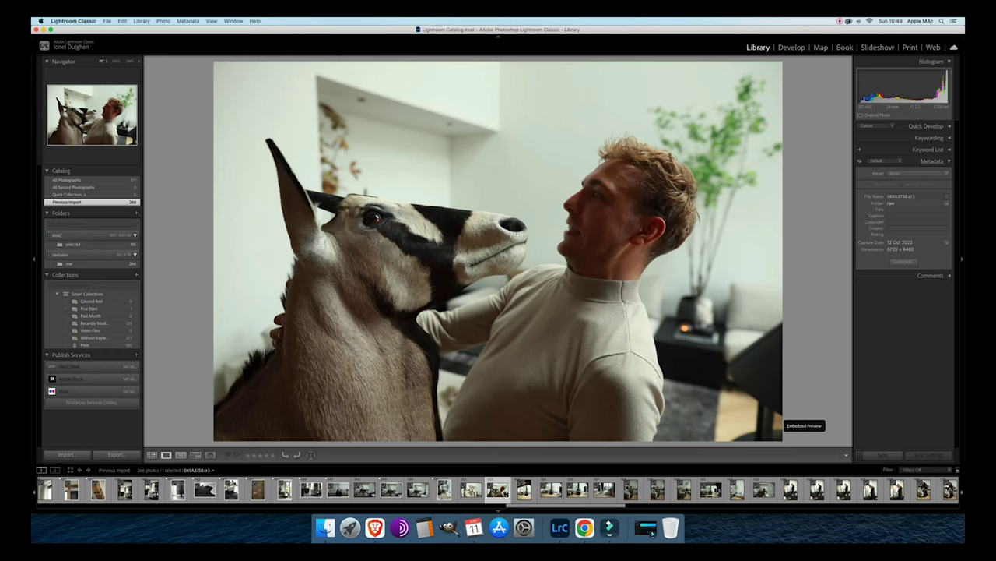
key(Right)
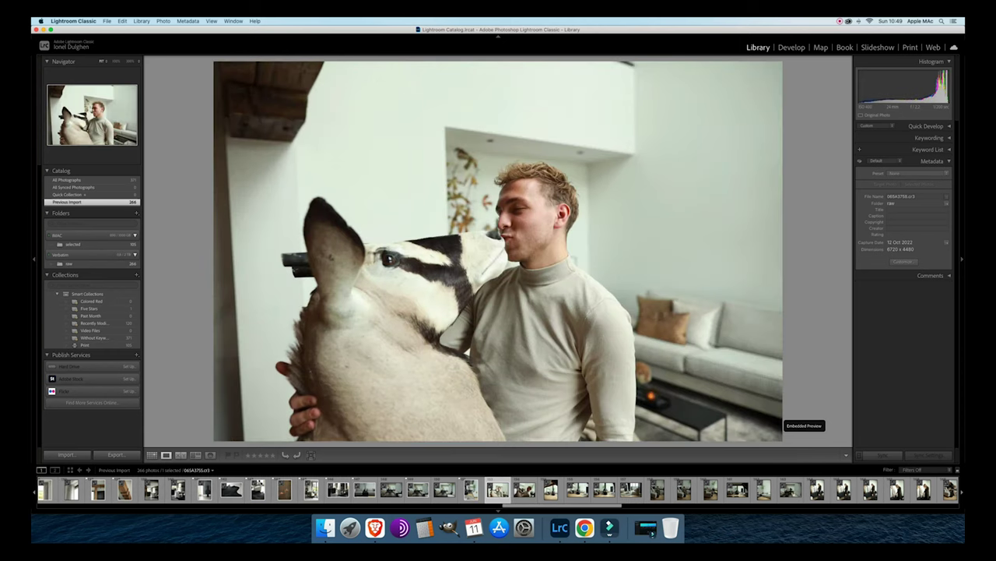
key(Right)
key(Right)
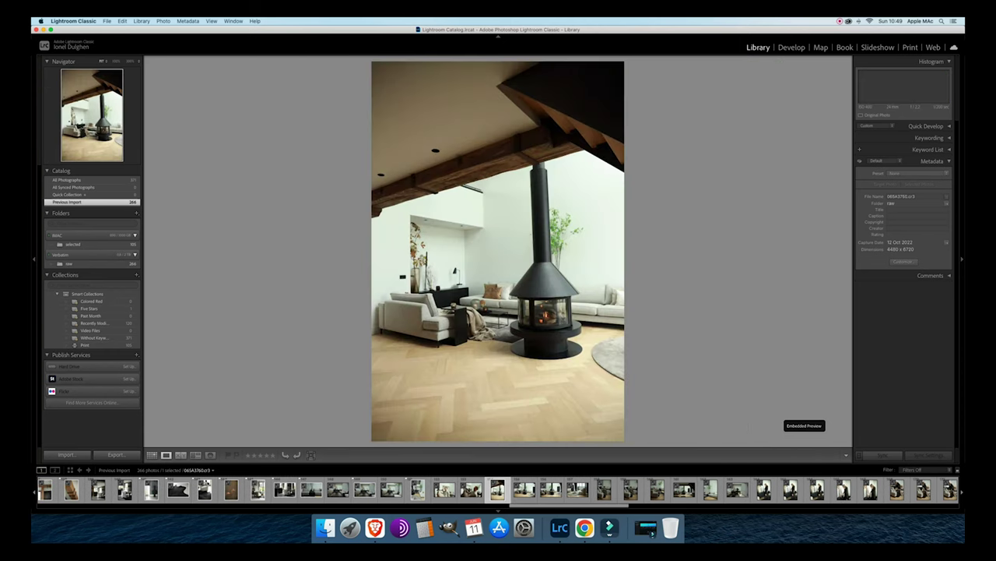
key(Right)
key(Right)
key(Left)
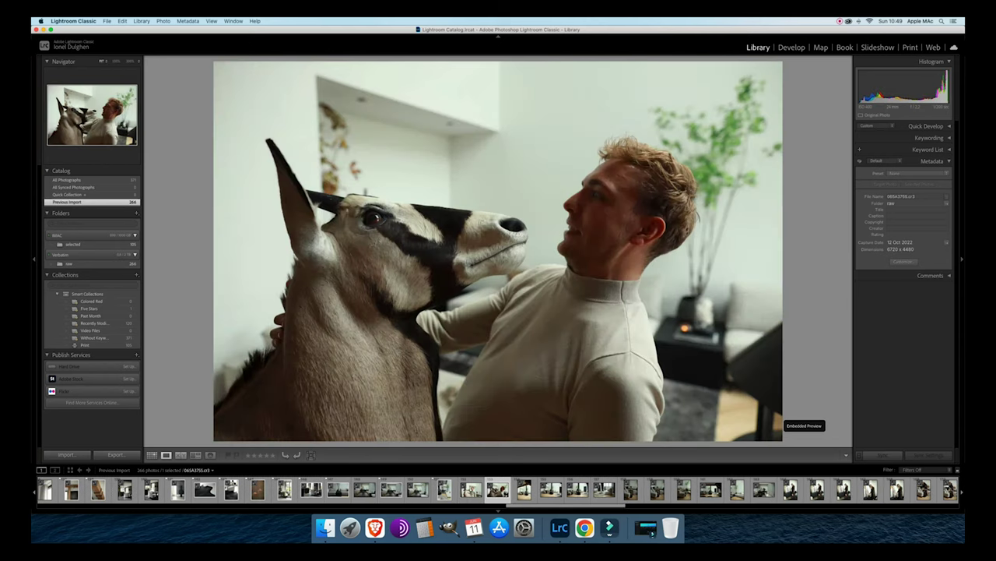
key(Right)
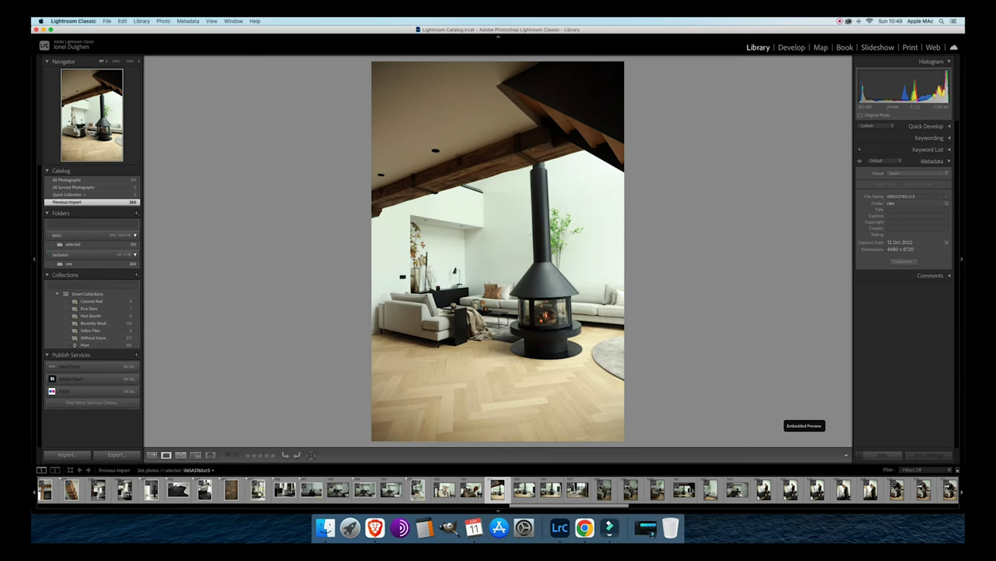
Flag the portrait fireplace shot and a neighbouring fireplace shot as picks.
key(p)
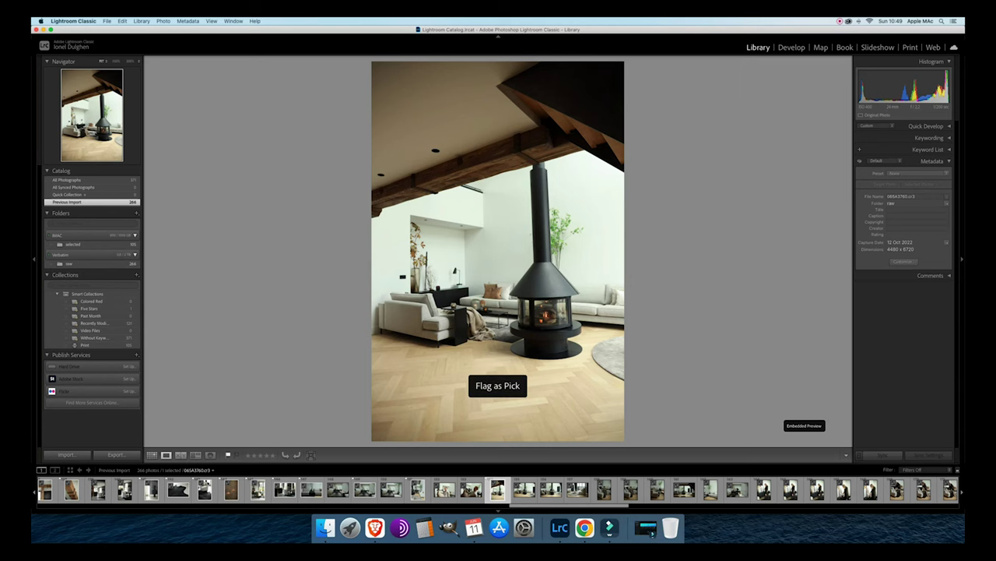
key(Right)
key(Right)
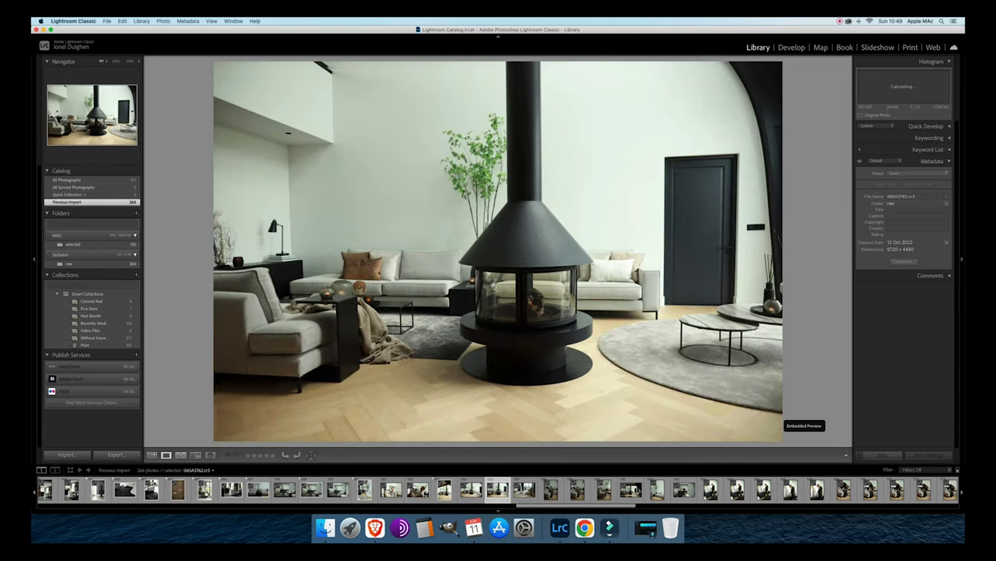
key(Left)
key(Right)
Try the vertical sofa shot as a pick, then leave it unflagged.
key(Right)
key(Right)
key(Left)
key(Right)
key(Left)
key(p)
key(Right)
key(Right)
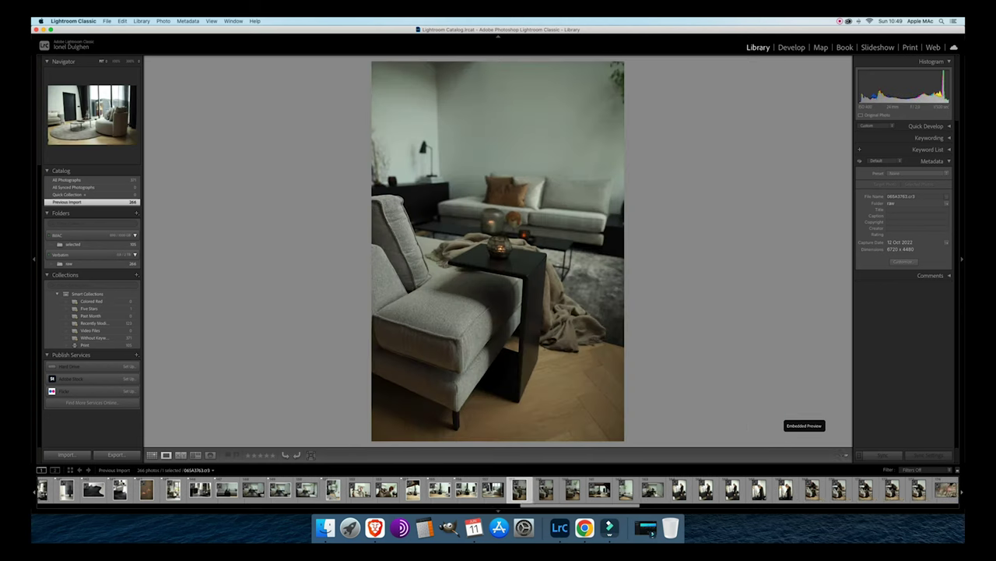
key(Left)
key(Right)
key(p)
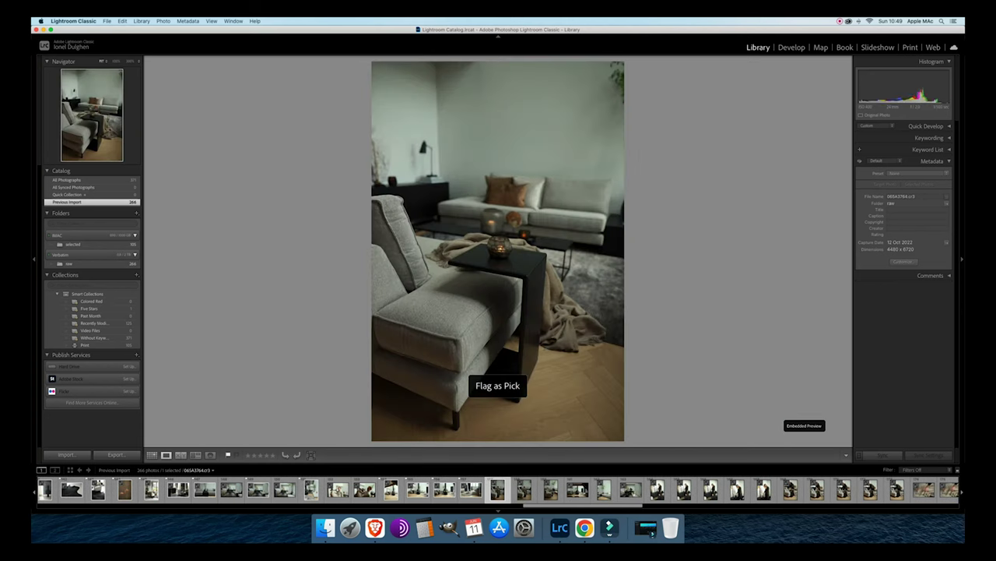
key(u)
key(p)
key(u)
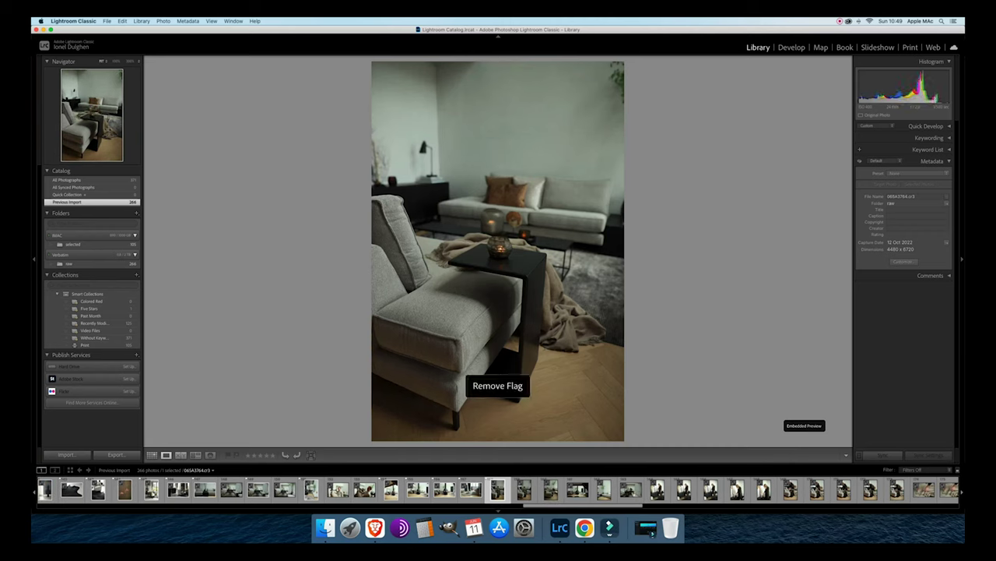
Flag the next photo and the plant-and-sofa shot as picks.
key(Right)
key(p)
key(Right)
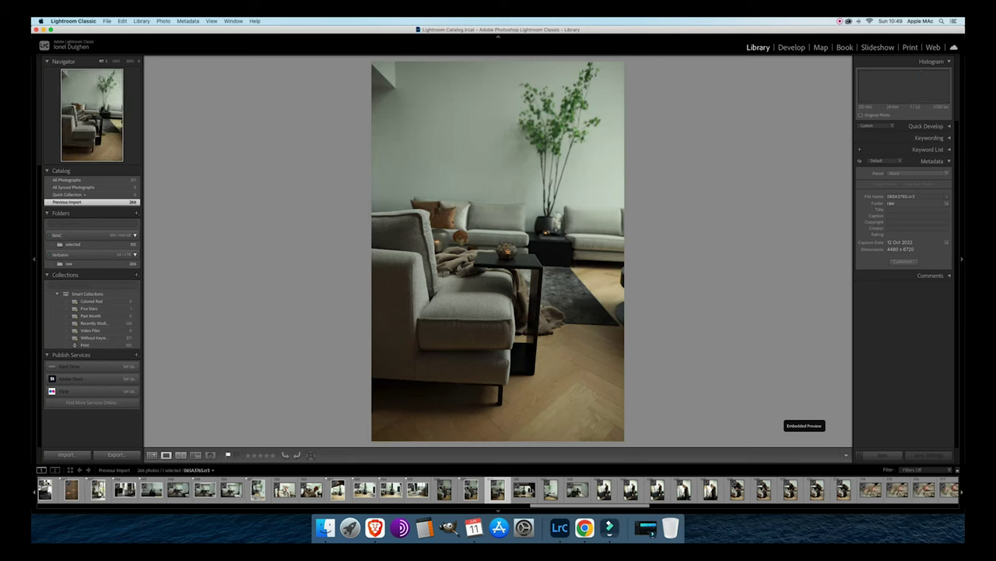
key(p)
key(Right)
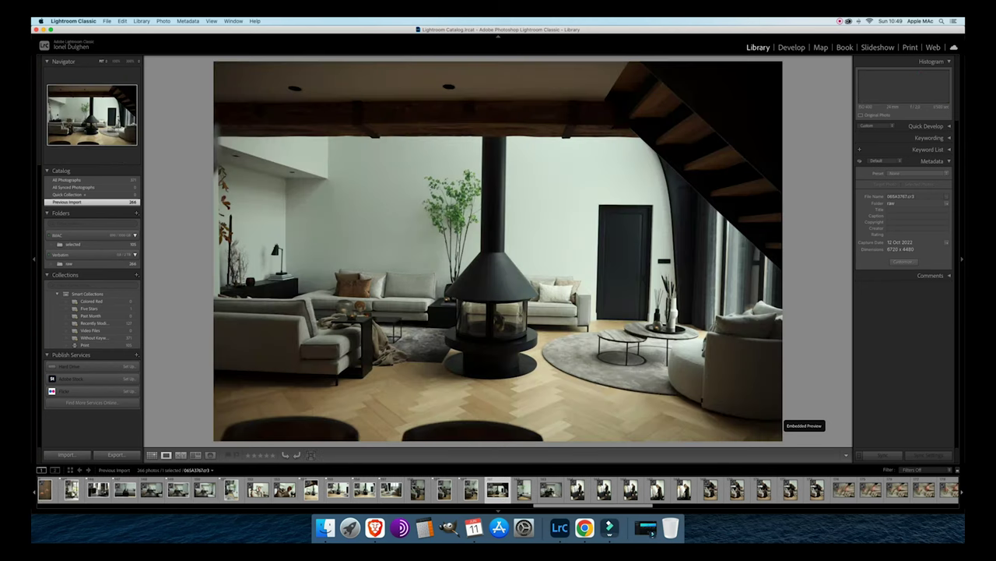
Flag the wide living-room shot as a pick.
key(Right)
key(Left)
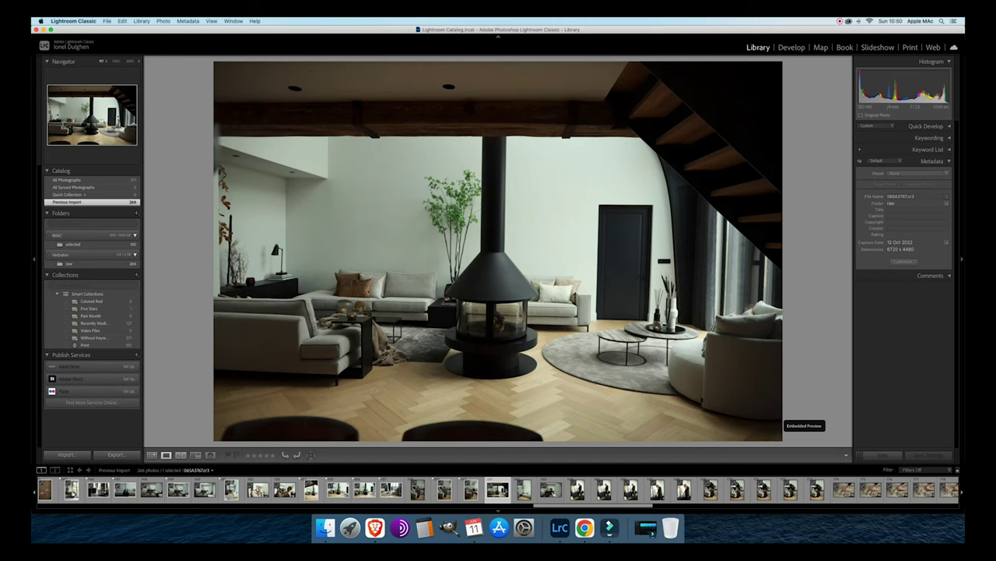
key(Right)
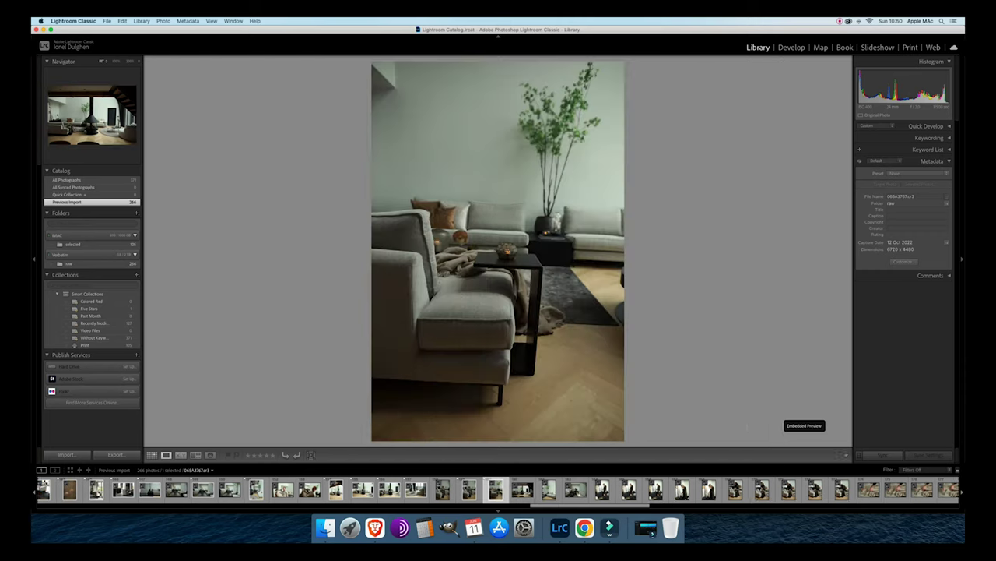
key(Left)
key(p)
key(Right)
key(Right)
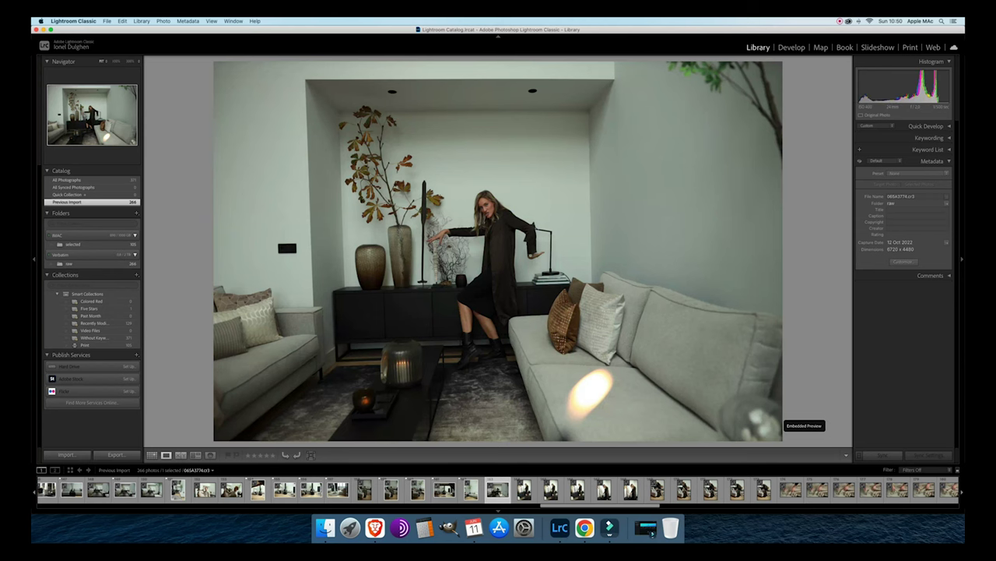
Review the candle, sideboard and sofa shots and flag the woman-at-the-sofa shot.
key(Right)
key(Right)
key(Right)
key(Right)
key(Right)
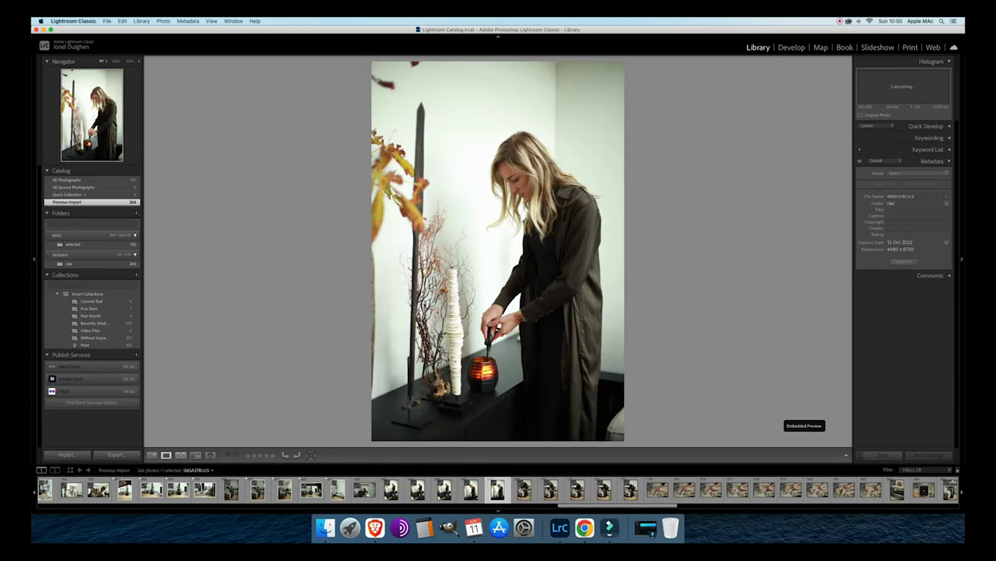
key(Right)
key(Right)
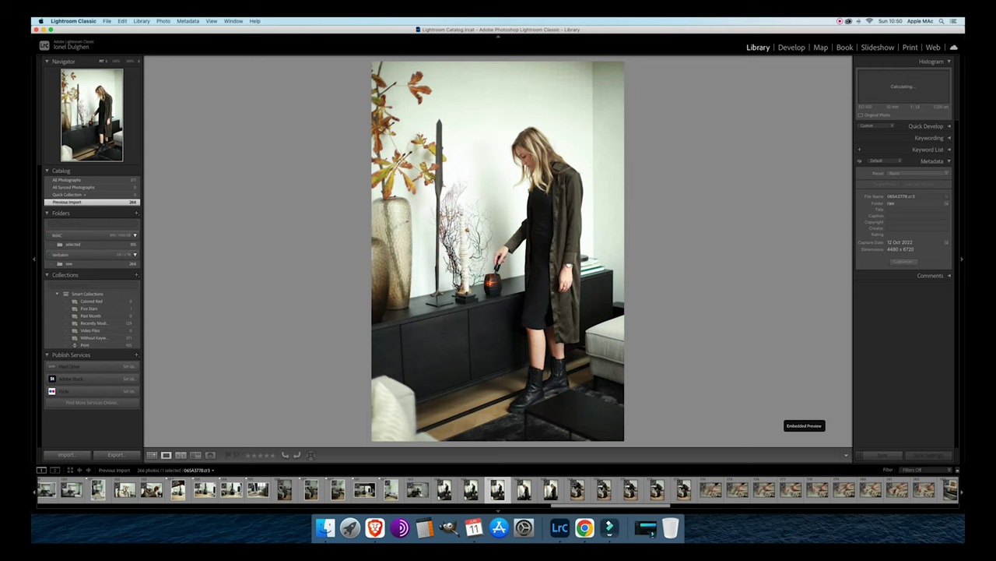
key(Right)
key(Right)
key(Right)
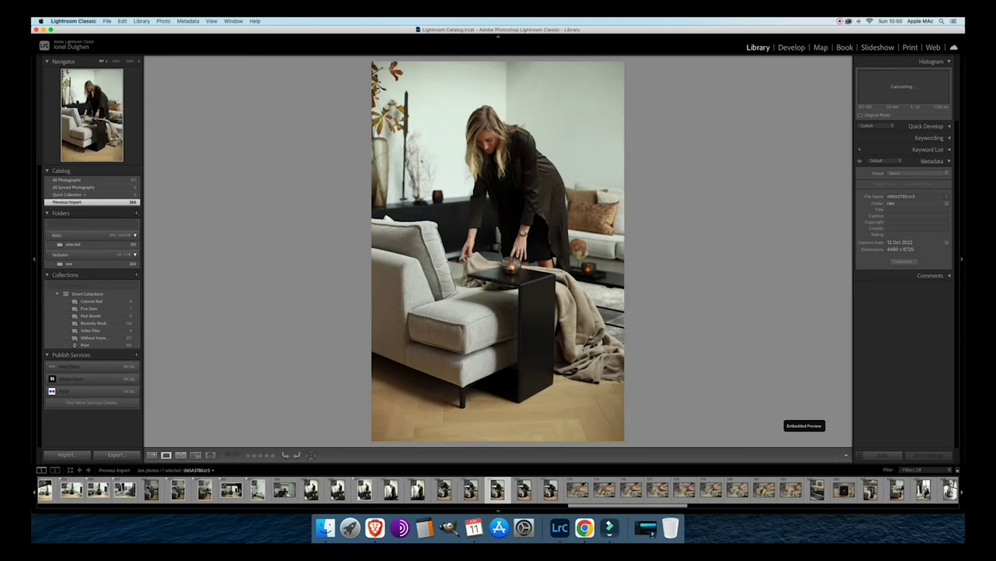
key(Right)
key(Right)
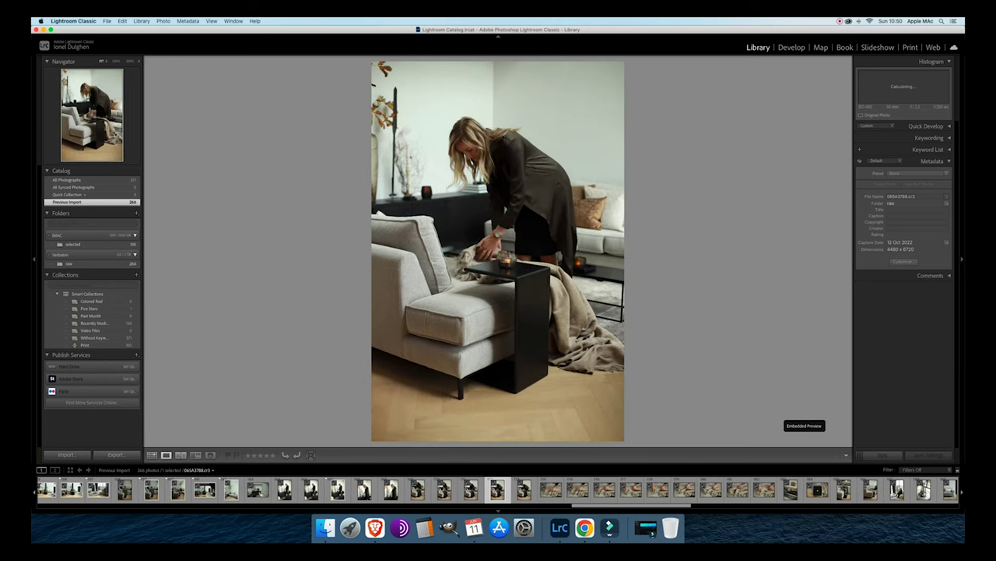
key(Right)
Flag two of the blanket close-ups as picks.
key(Right)
key(Left)
key(Right)
key(Left)
key(p)
key(Right)
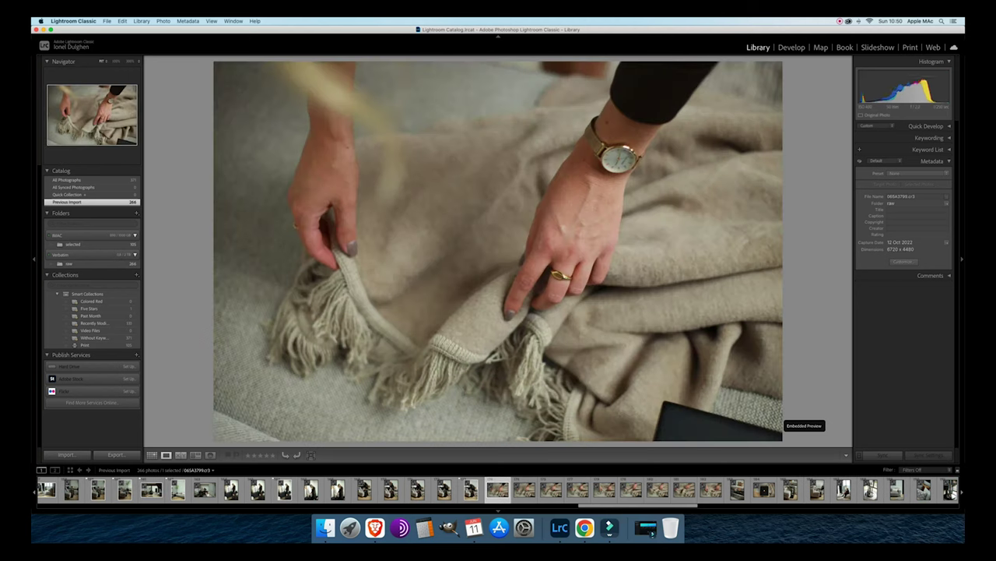
key(Right)
key(Left)
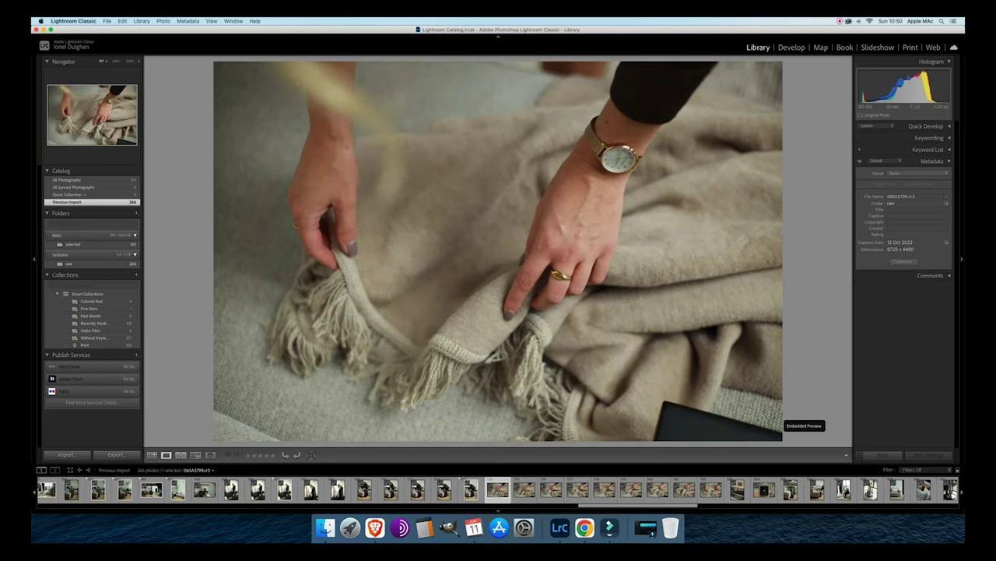
key(p)
key(Right)
key(Right)
key(Right)
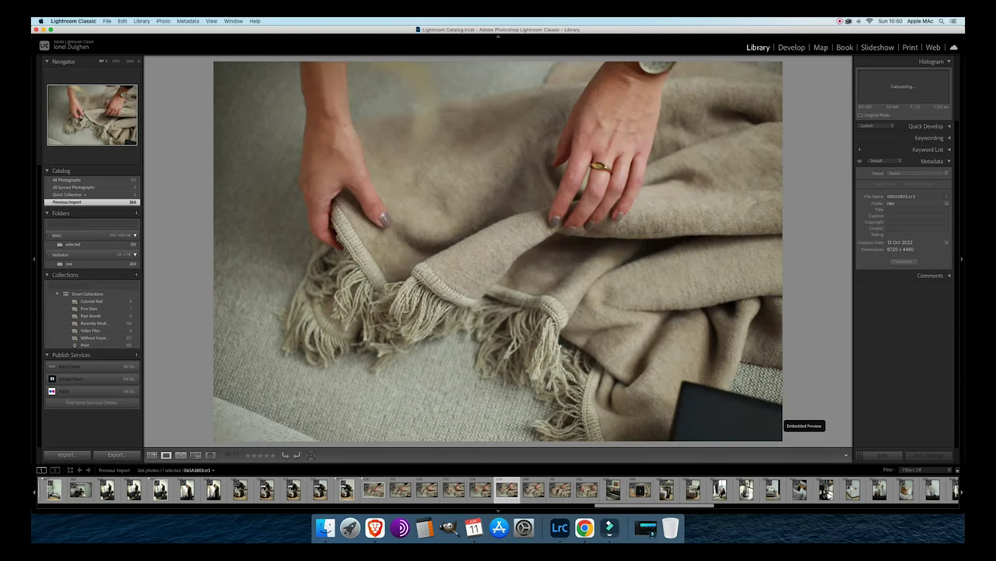
key(Right)
key(Right)
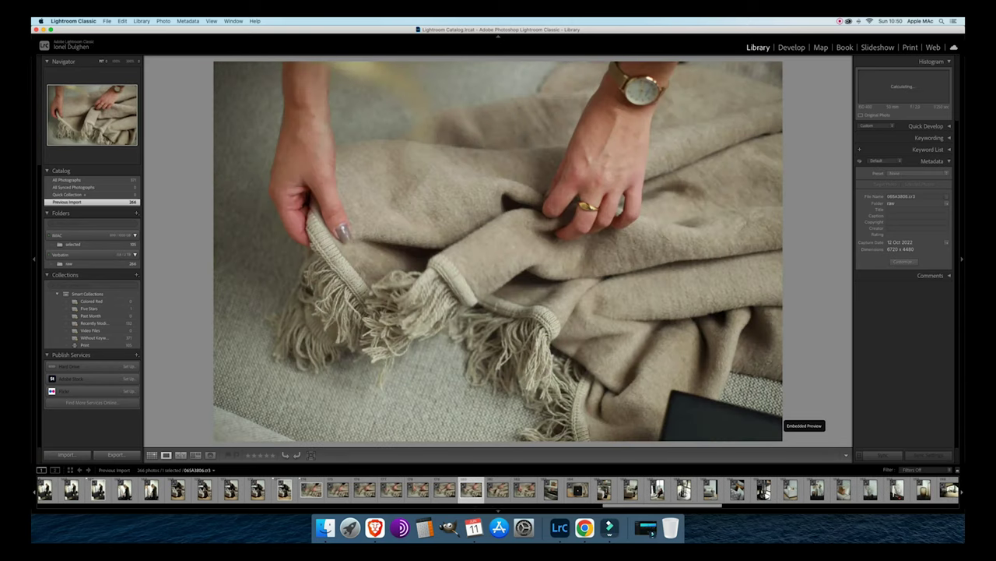
key(Left)
key(p)
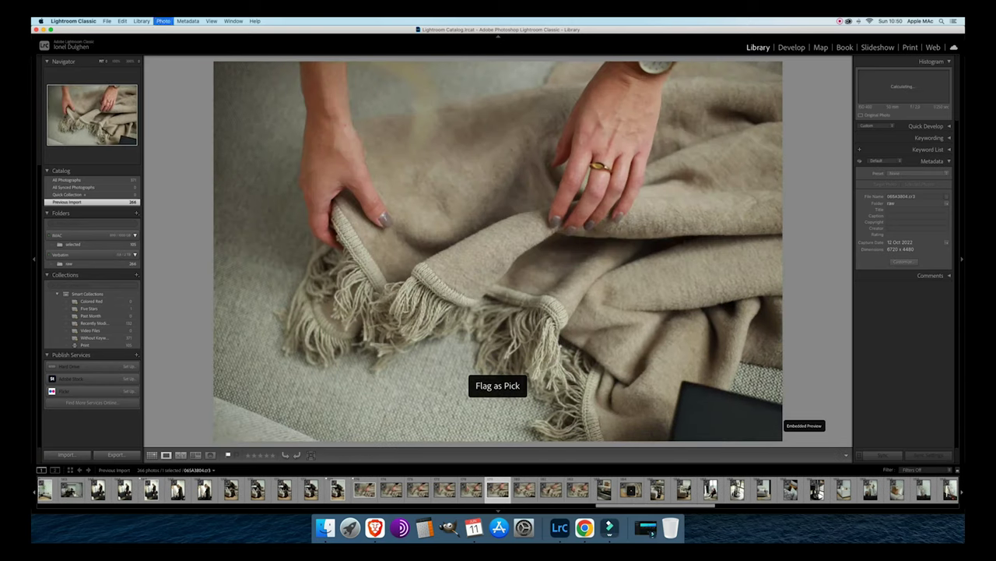
Flag the couch shot after the candle box photo as a pick.
key(Right)
key(Right)
key(Right)
key(Right)
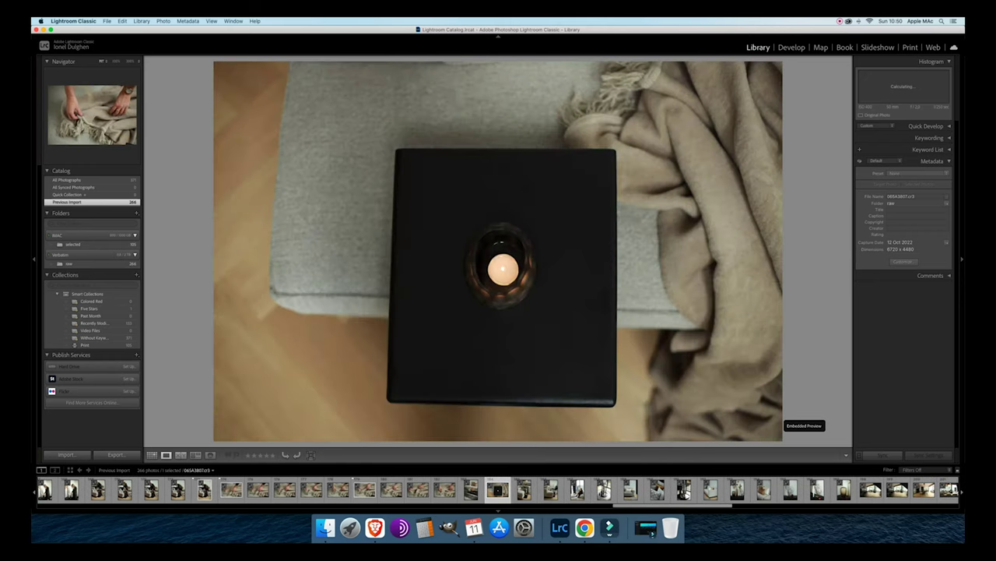
key(Right)
key(Left)
key(p)
key(Right)
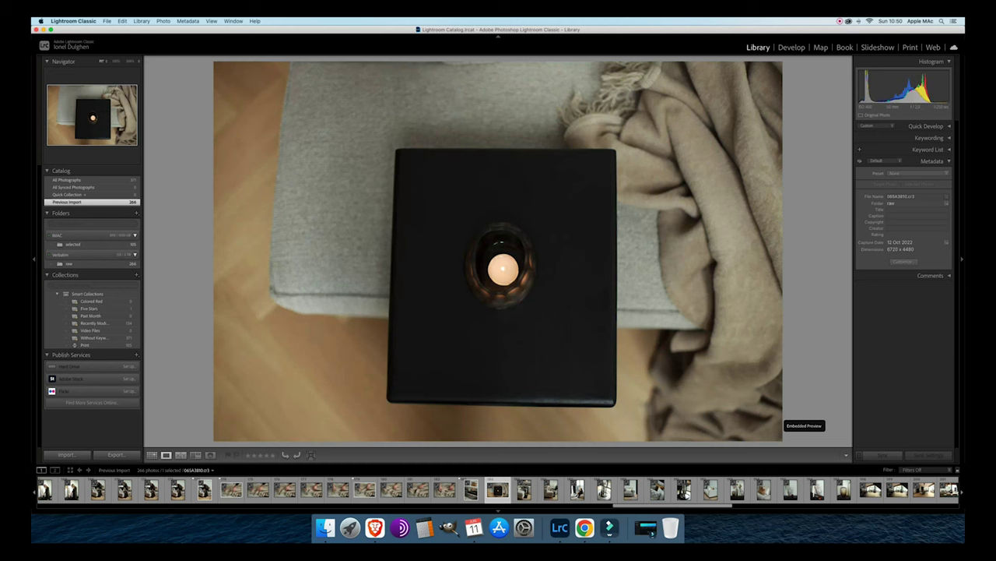
Review the blanket close-ups back and forth, landing on frame 065A3806.
key(Left)
key(Left)
key(Left)
key(Left)
key(Left)
key(Left)
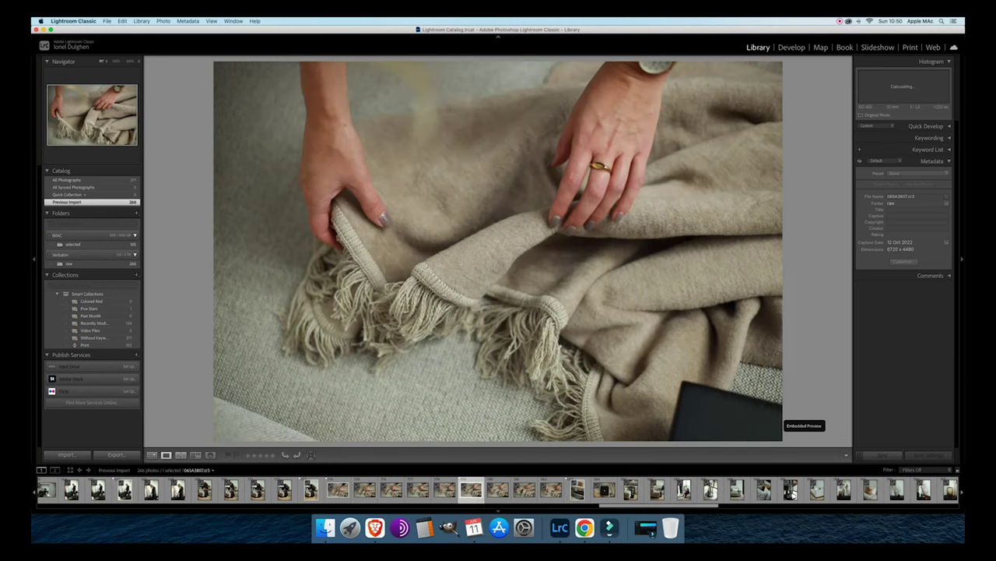
key(Left)
key(Left)
key(Left)
key(Left)
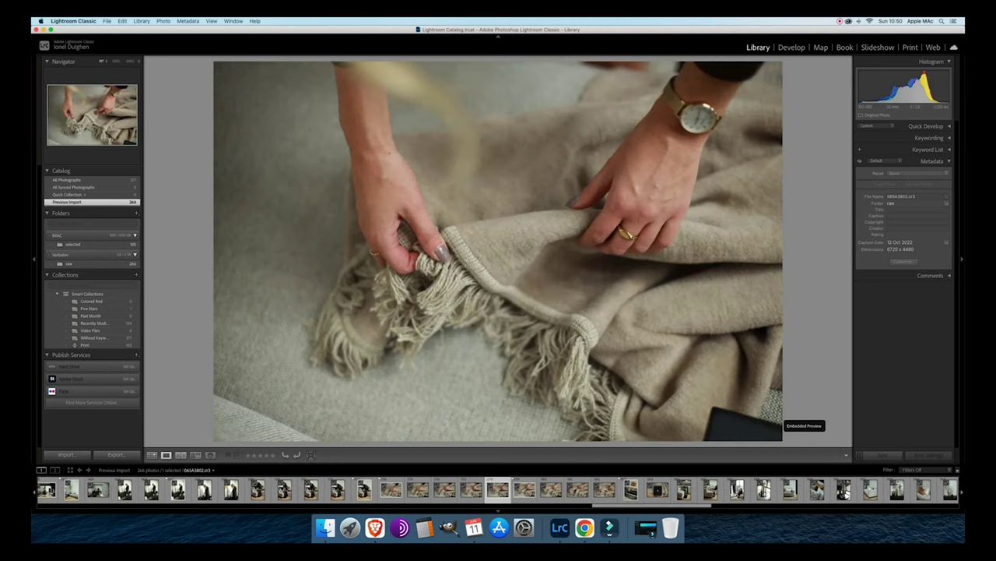
key(Right)
key(Right)
key(Right)
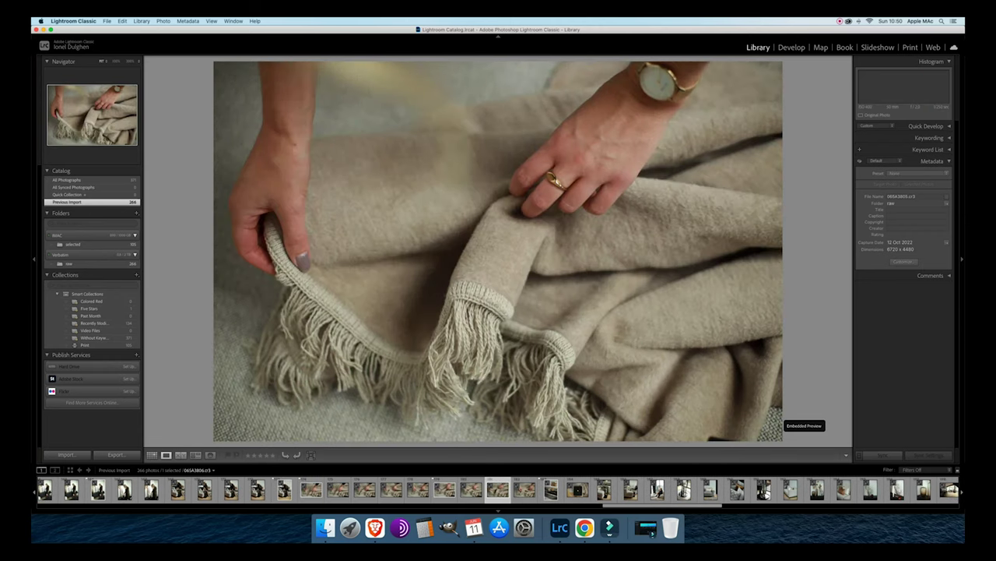
key(Right)
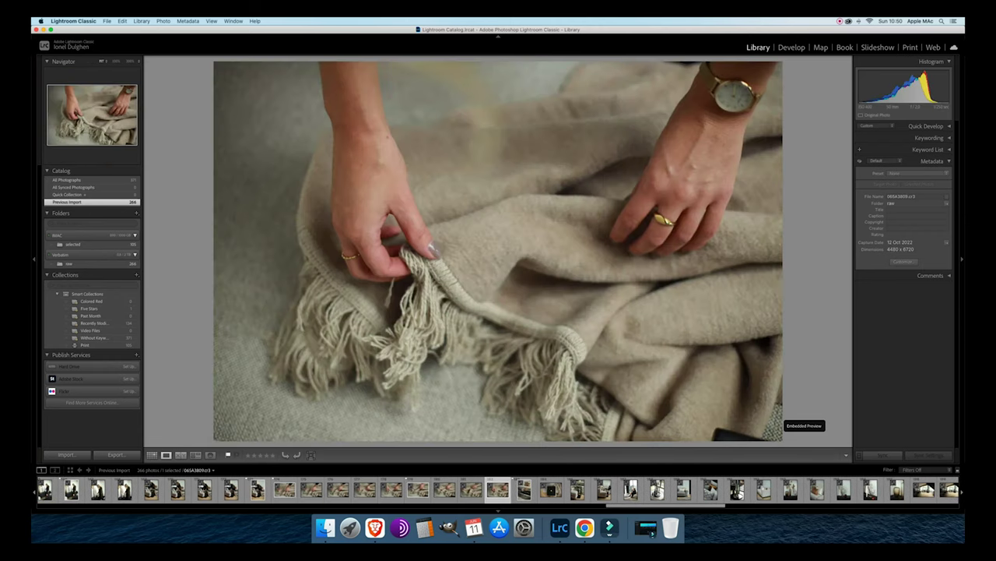
key(Left)
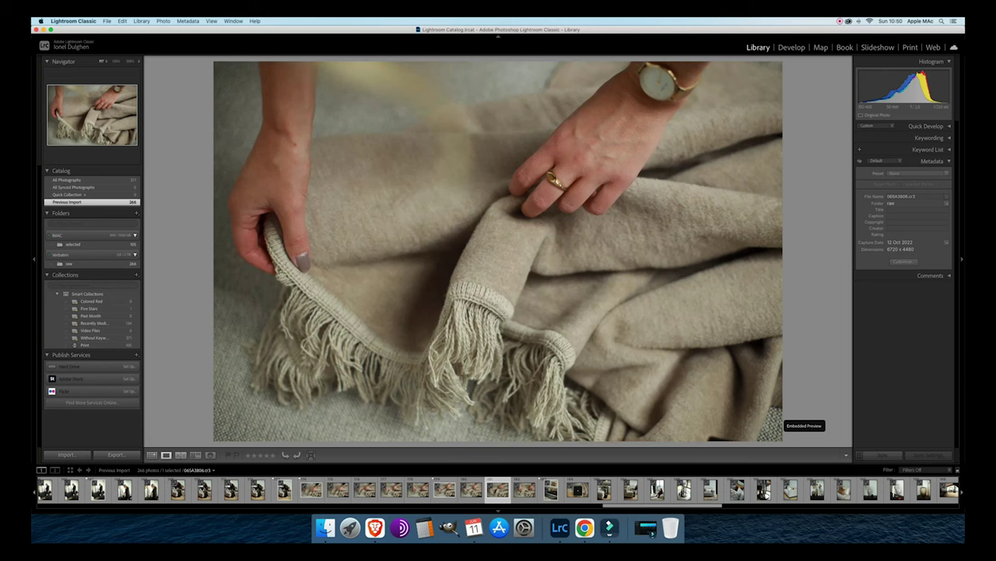
key(Left)
key(Left)
key(Left)
key(Left)
key(Left)
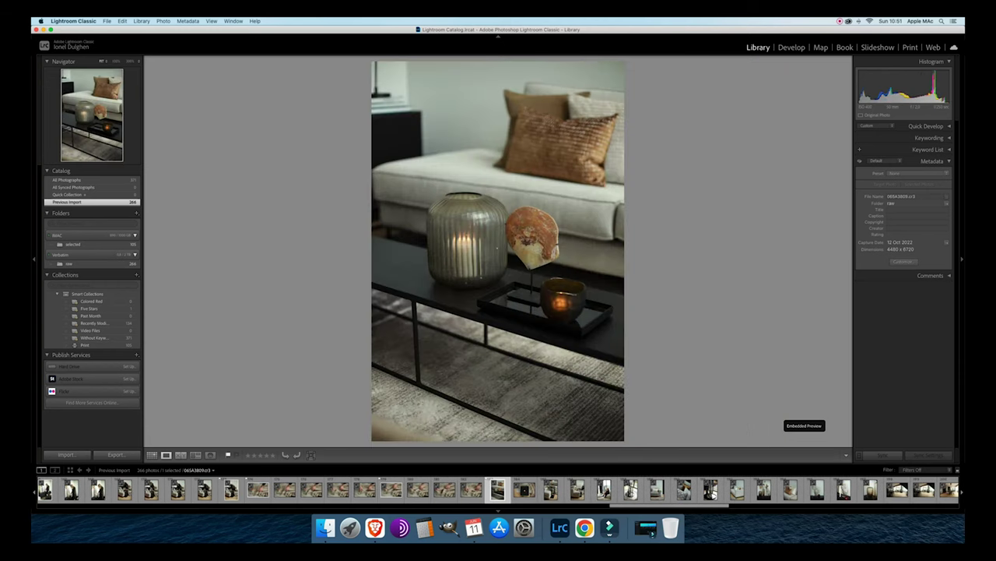
Flag the candle box and two more photos, then compare sofa-with-plant and side-table shots.
key(p)
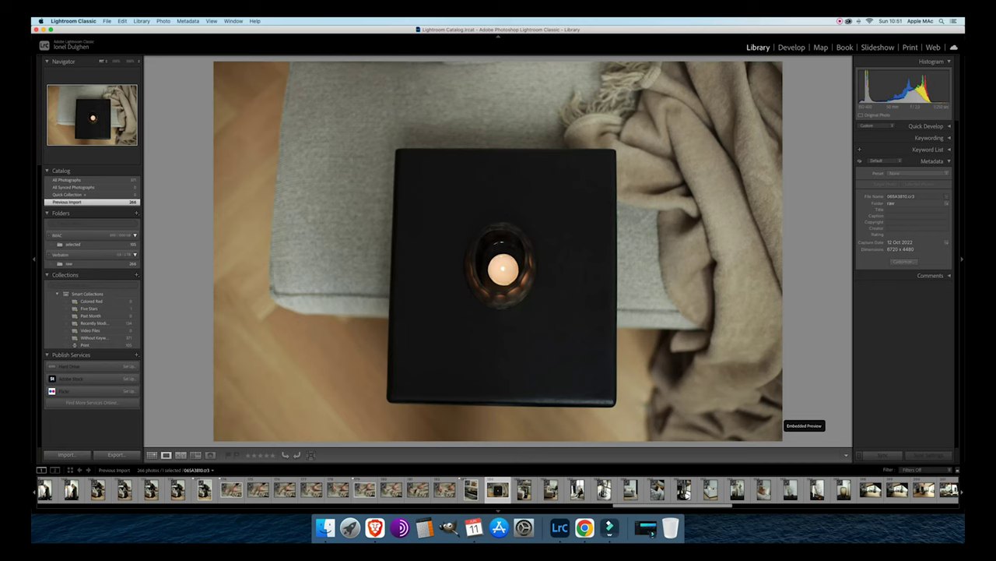
key(p)
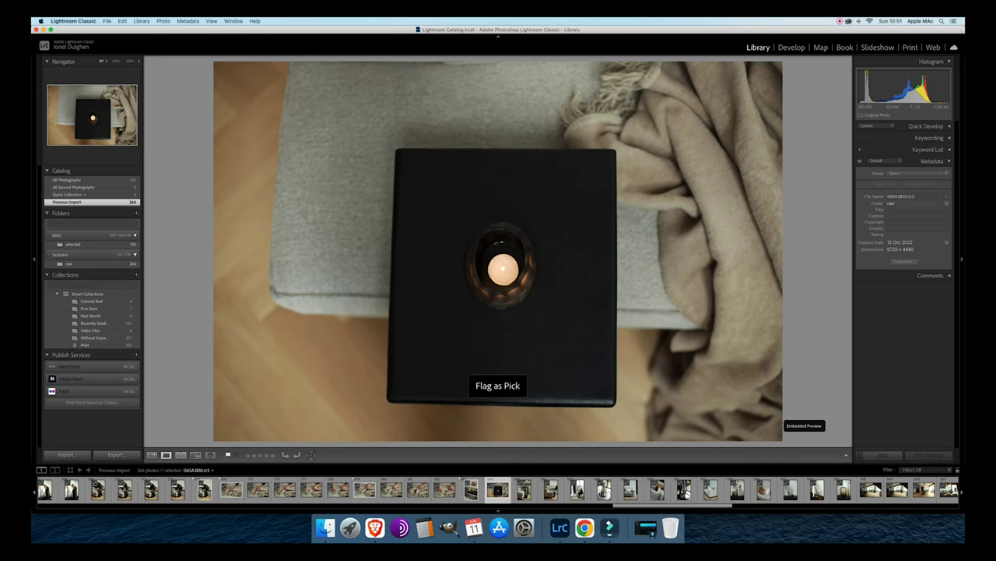
key(p)
key(p)
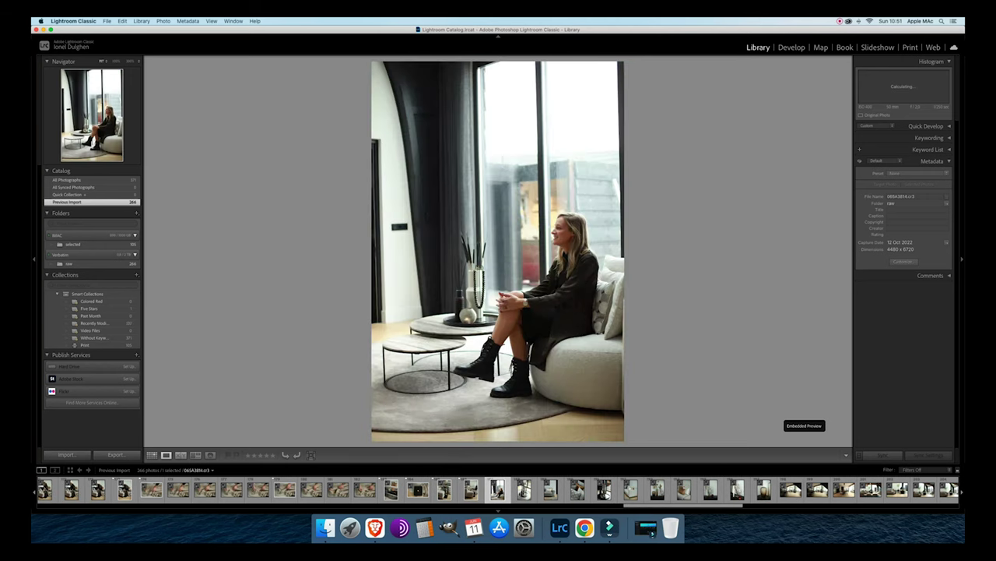
key(Left)
key(Left)
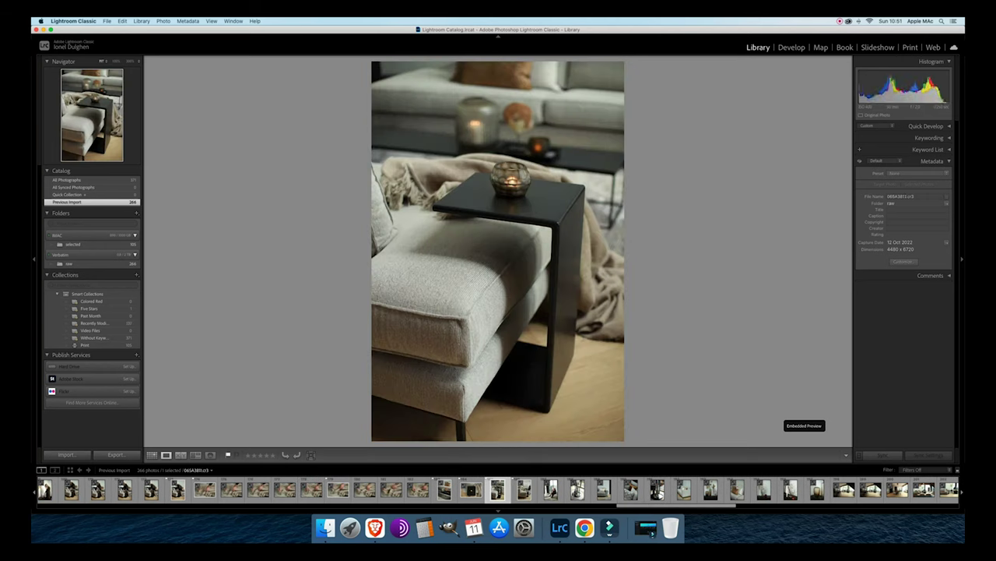
key(Right)
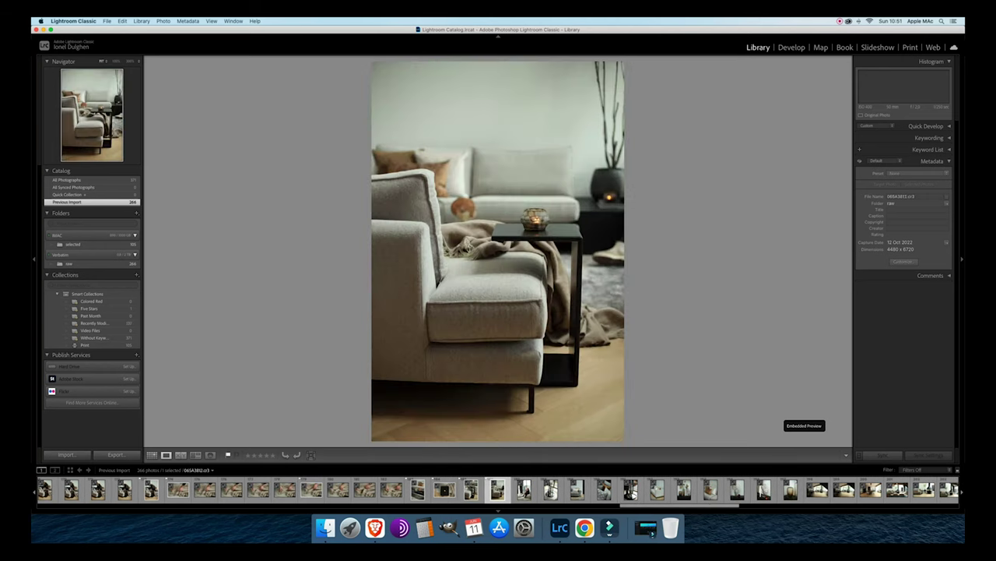
key(Left)
key(Right)
key(Left)
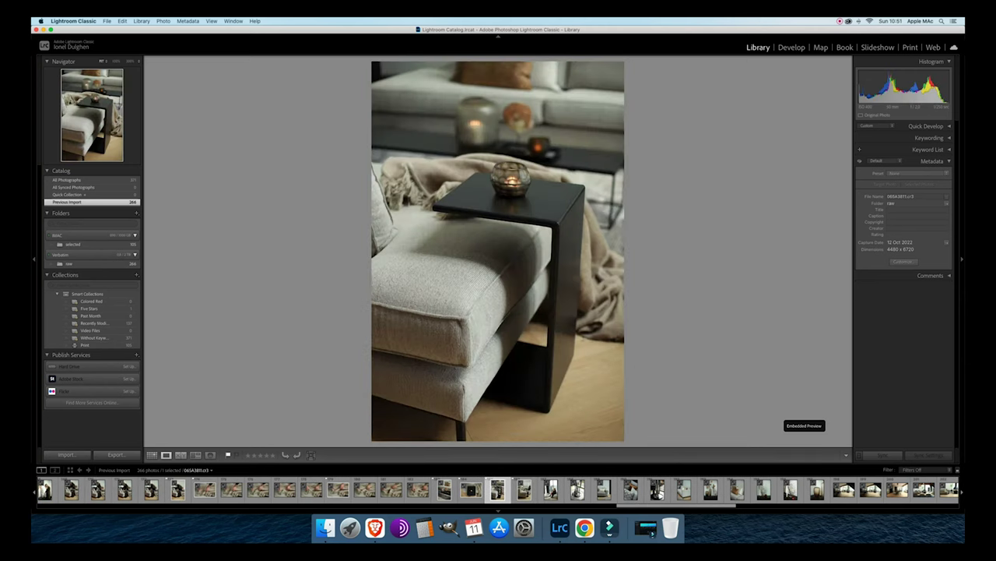
key(Right)
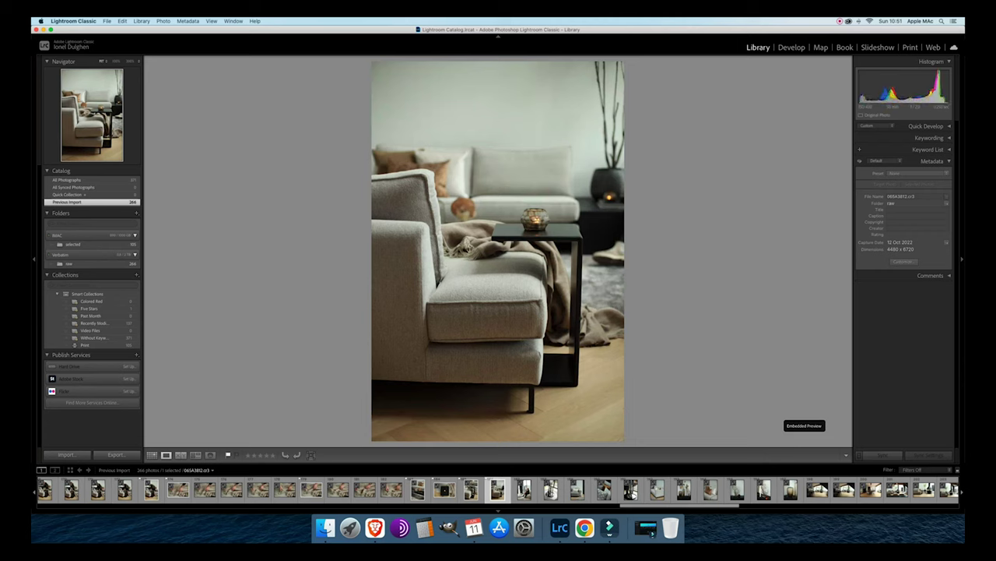
Flag the vase photo, the following photo and the pillows photo as picks.
key(Right)
key(Right)
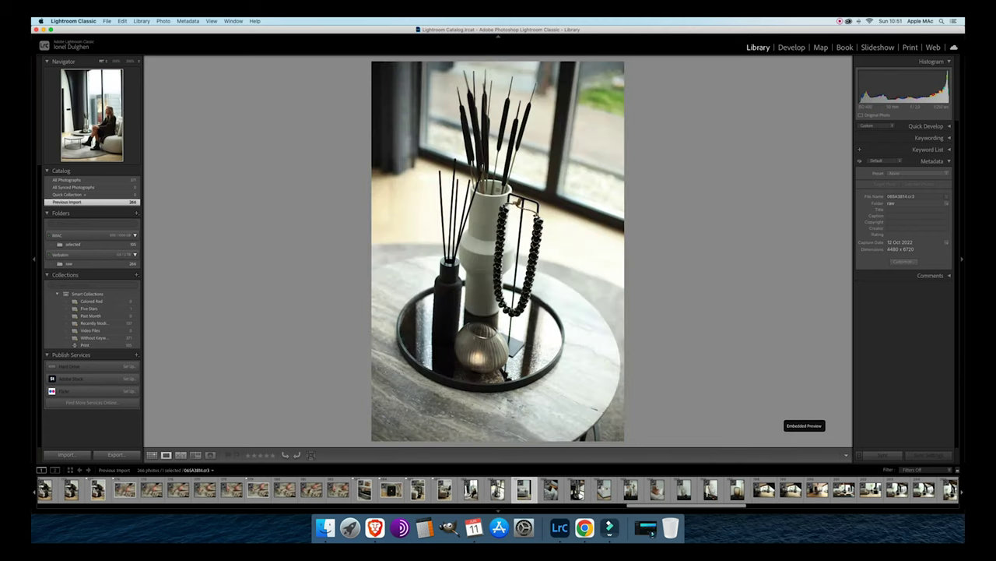
key(Right)
key(Left)
key(p)
key(Right)
key(p)
key(Right)
key(p)
key(Right)
Flag the vase, sofa, branches-and-vases, pillows and coral photos as picks.
key(p)
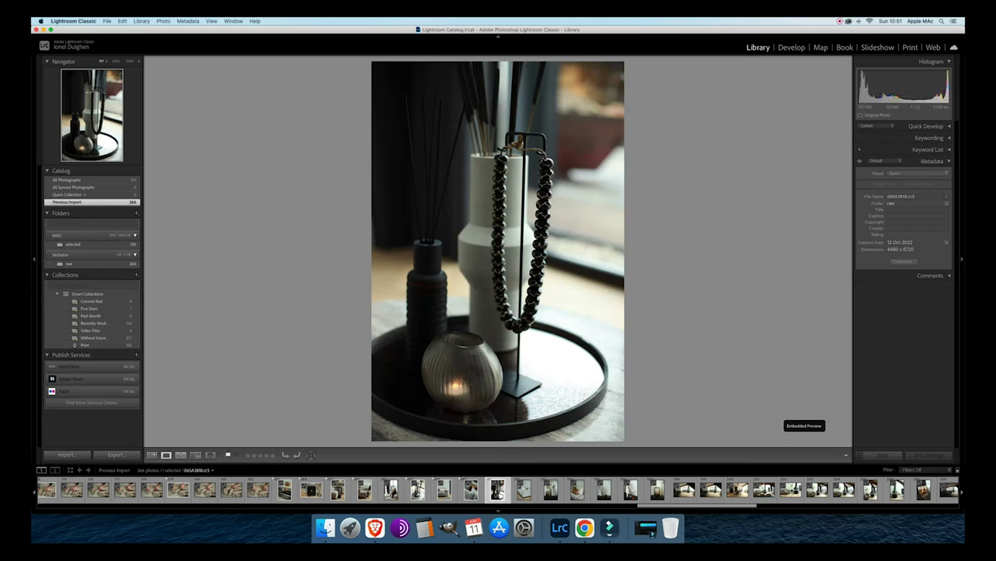
key(Right)
key(p)
key(Right)
key(p)
key(Right)
key(p)
key(Right)
key(p)
key(Right)
key(Right)
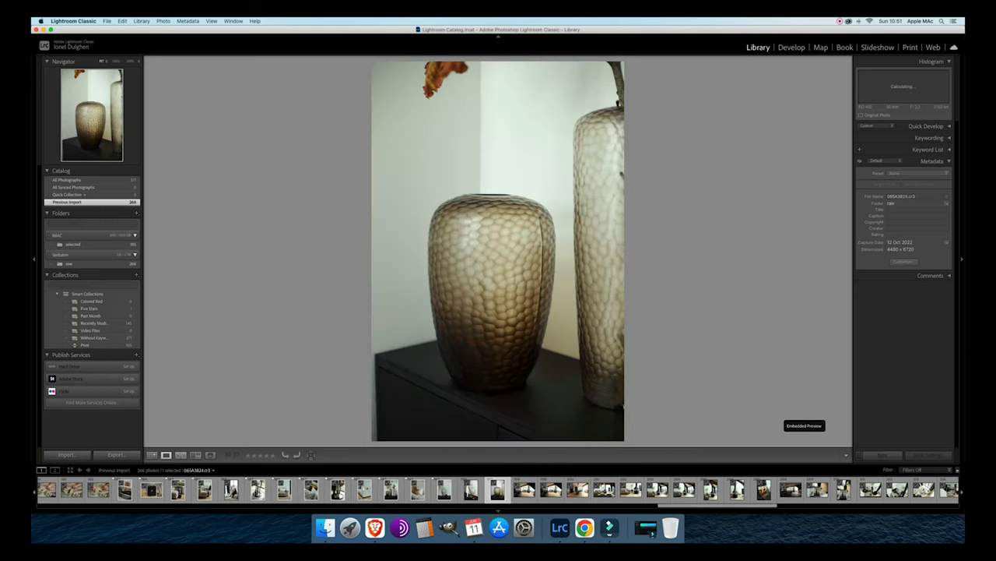
key(p)
key(Right)
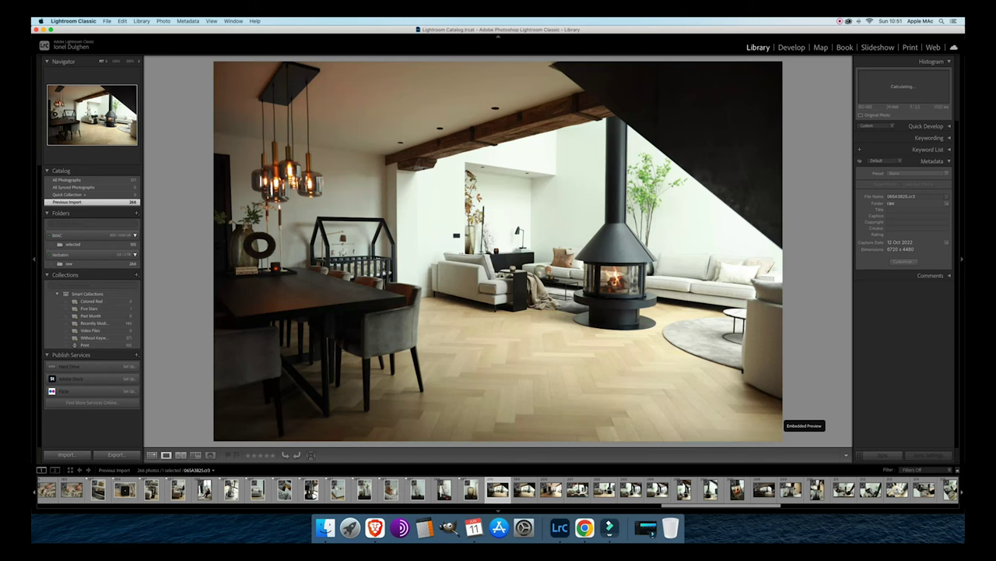
Compare the fireplace and dining-room frames and flag the wide fireplace shot as a pick.
key(p)
key(Right)
key(Left)
key(Right)
key(Left)
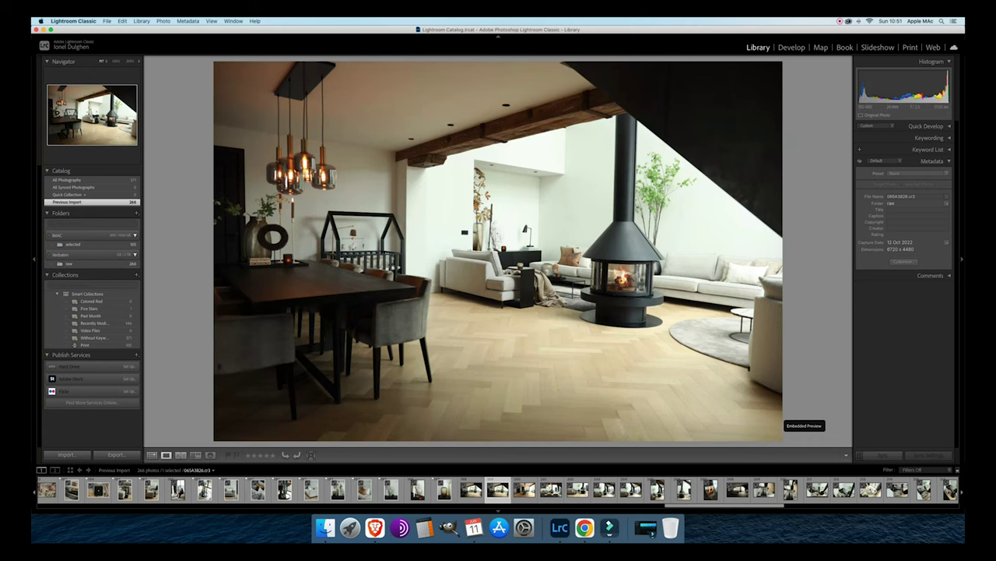
key(Right)
key(Left)
key(p)
key(p)
Flag the dining-room photo as a pick after checking the frame after it.
key(shift+p)
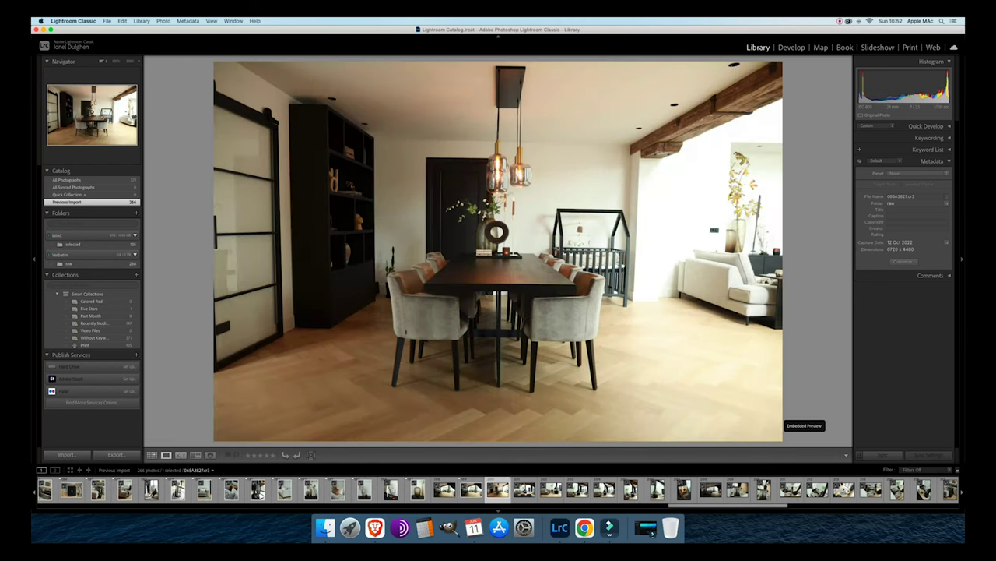
key(shift+p)
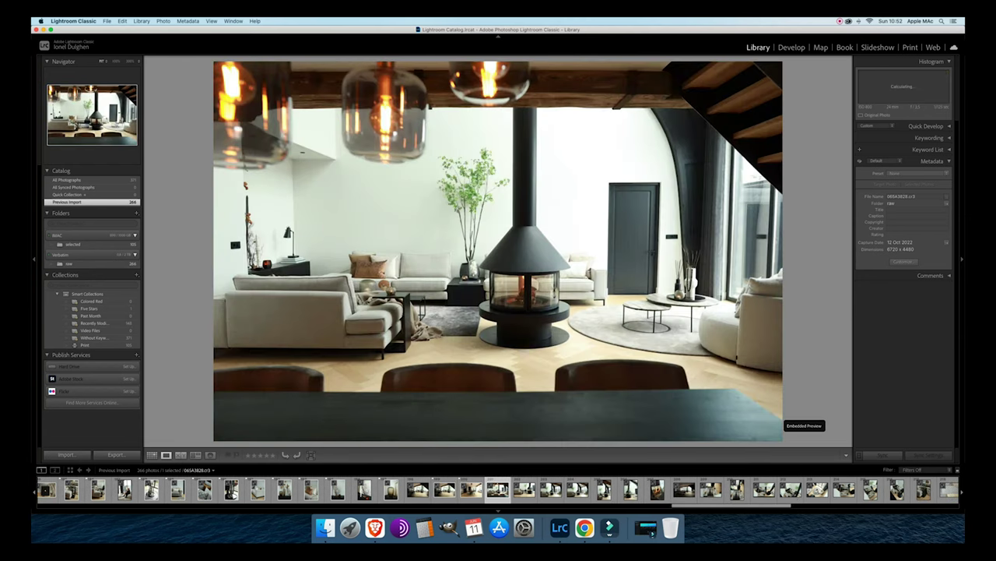
key(Right)
key(Right)
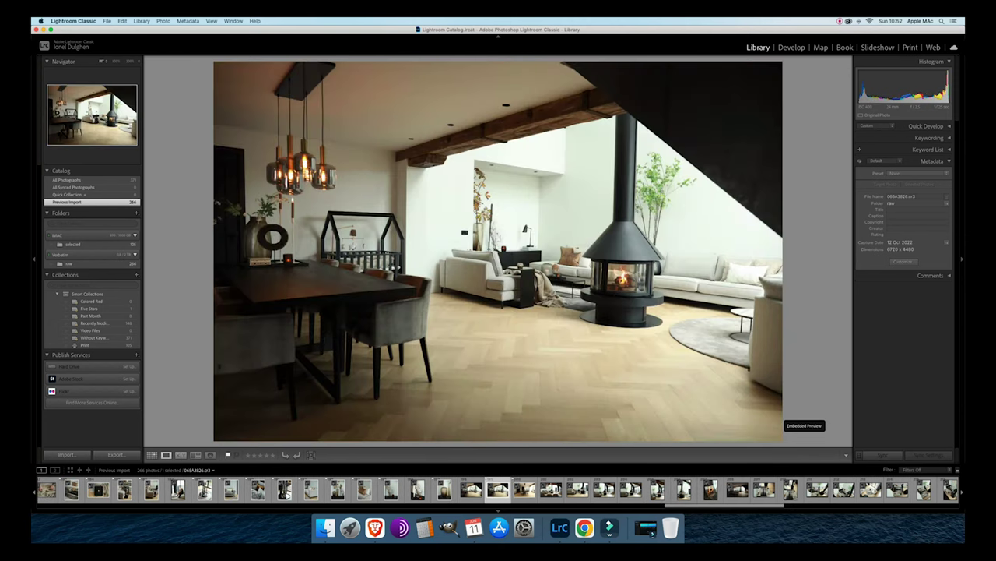
key(Left)
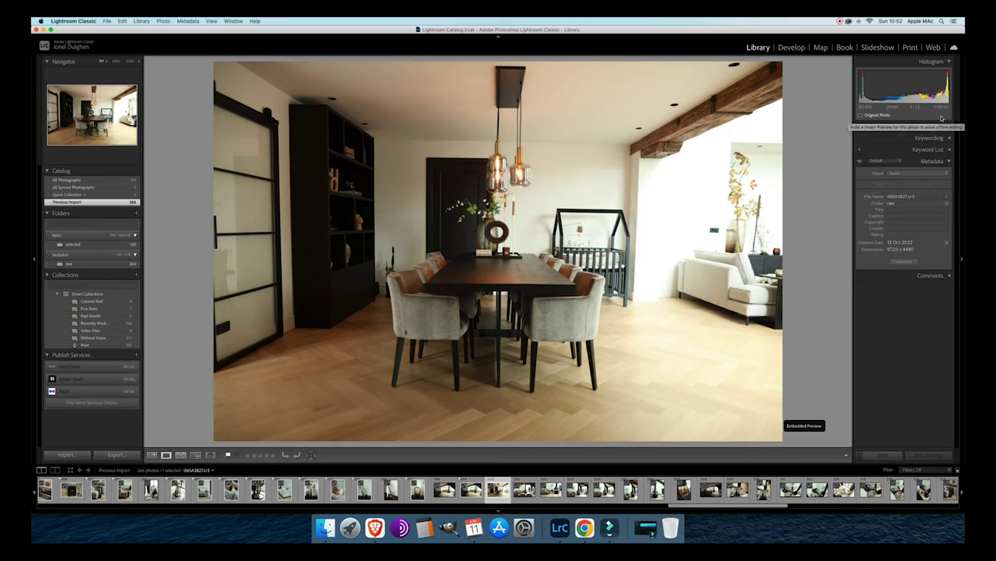
key(p)
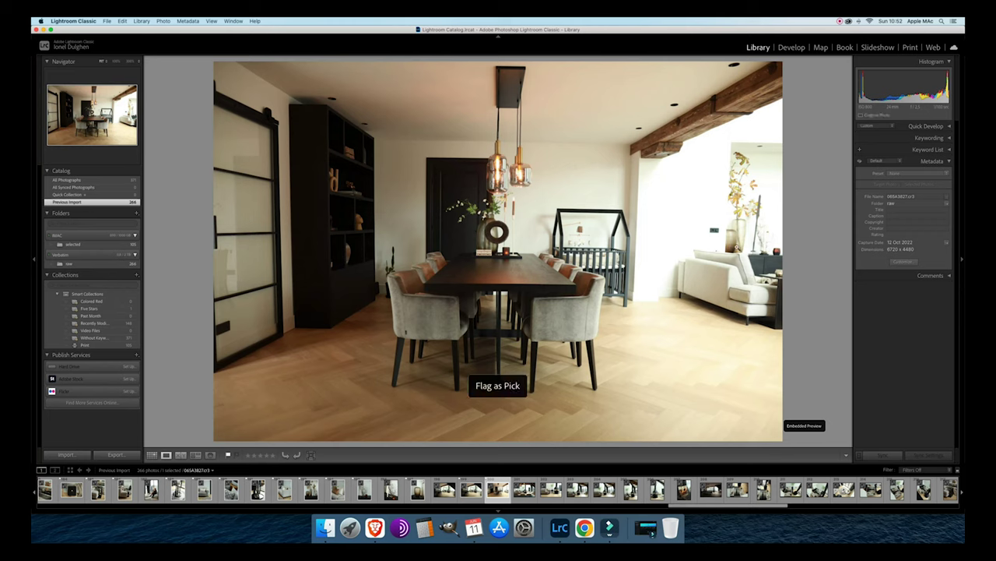
Flag the next two fireplace living-room frames as picks.
key(Right)
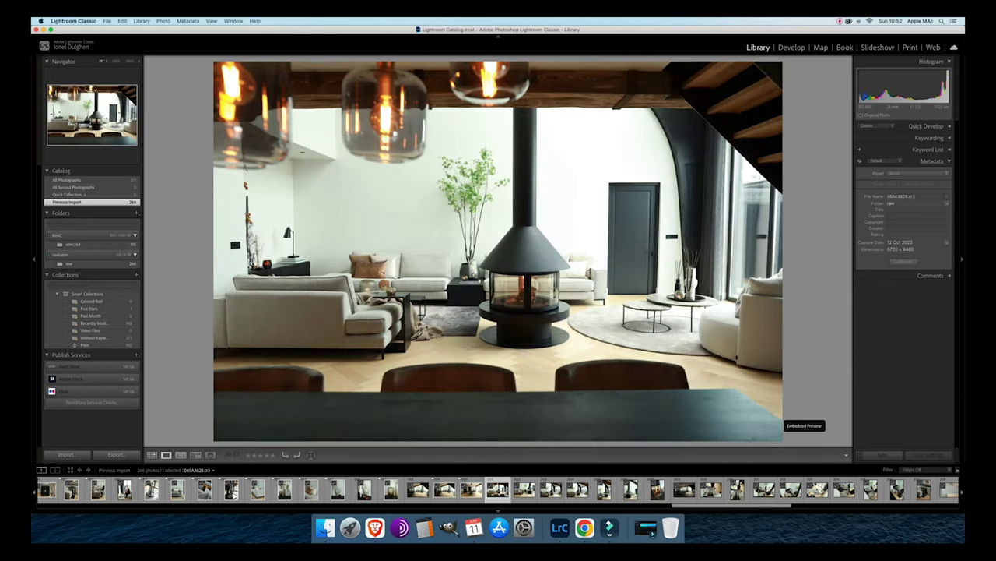
key(p)
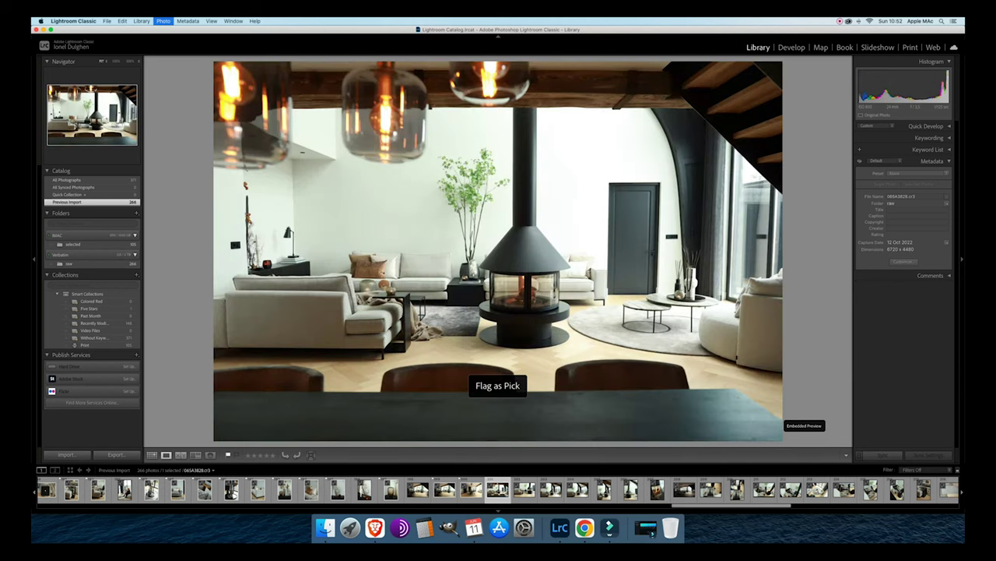
key(Right)
key(p)
key(Right)
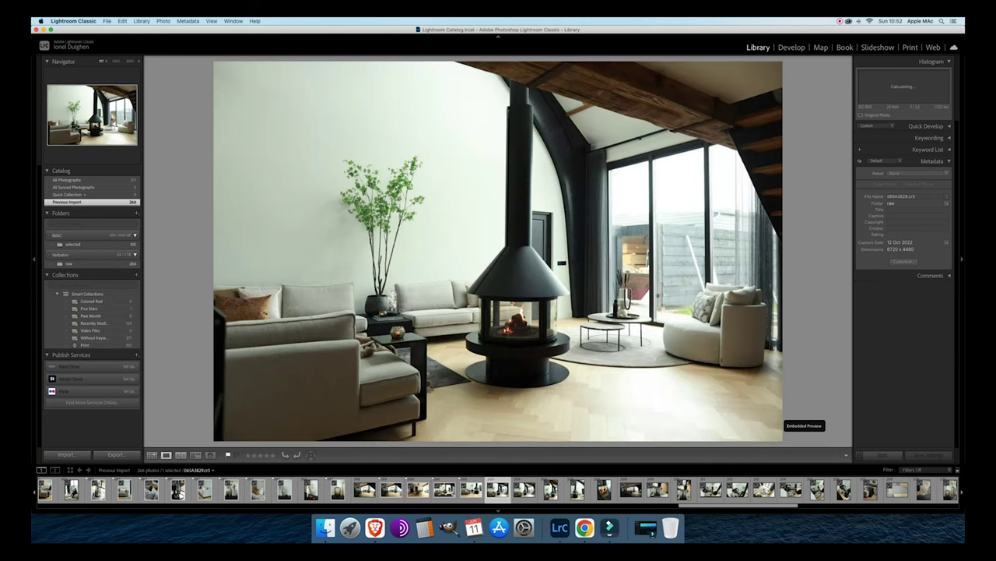
Flag the first fireplace-room shot, then compare neighbours and unflag the rejected one.
key(p)
key(Right)
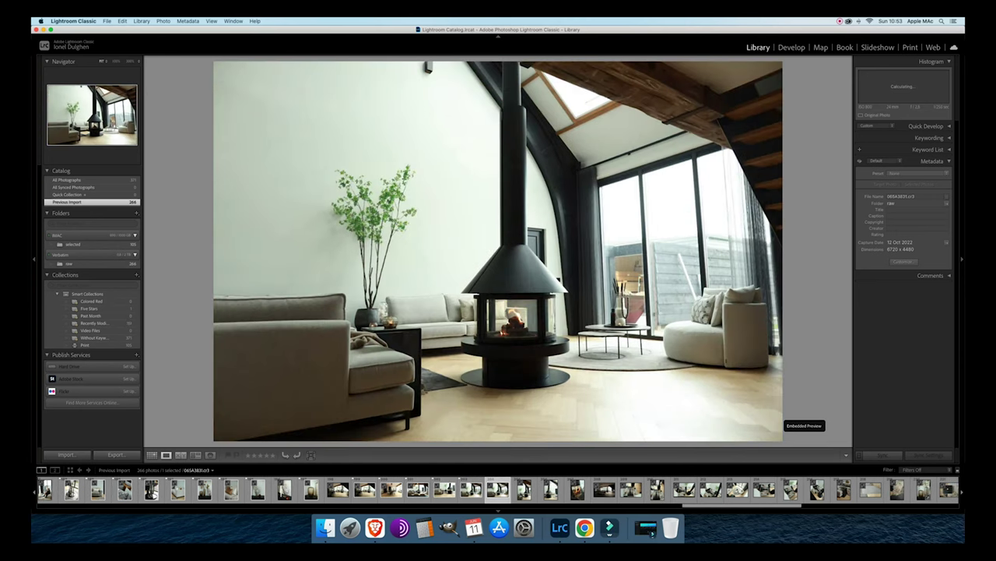
key(Left)
key(Left)
key(Right)
key(Right)
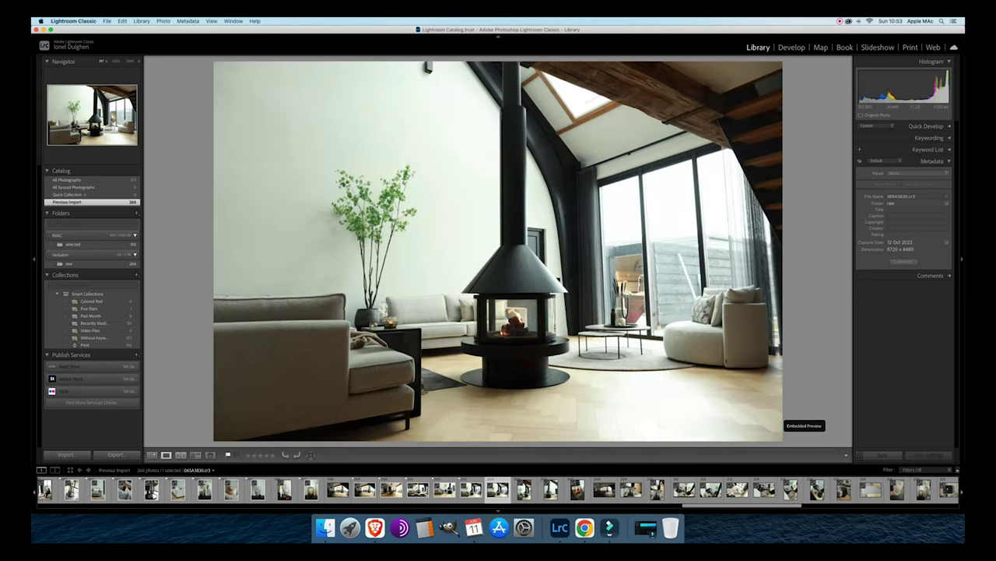
Flag two more fireplace shots as picks, including the wood-beam view.
key(Right)
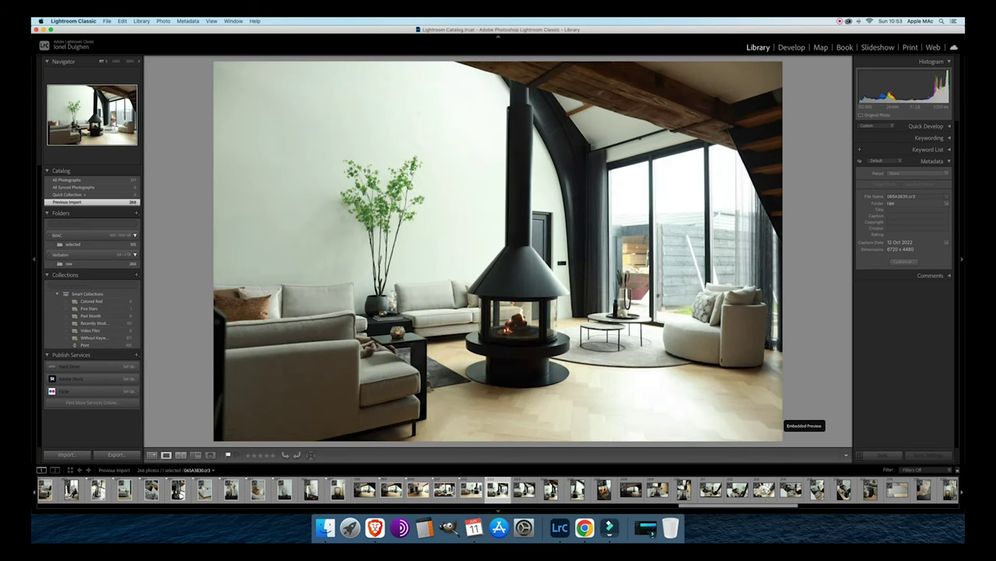
key(u)
key(Right)
key(p)
key(Right)
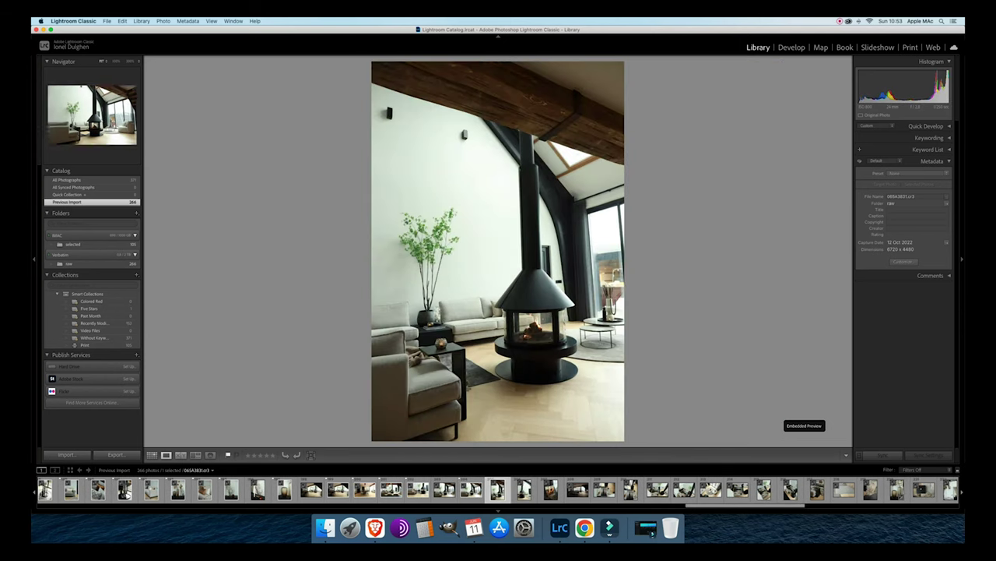
key(Right)
key(Left)
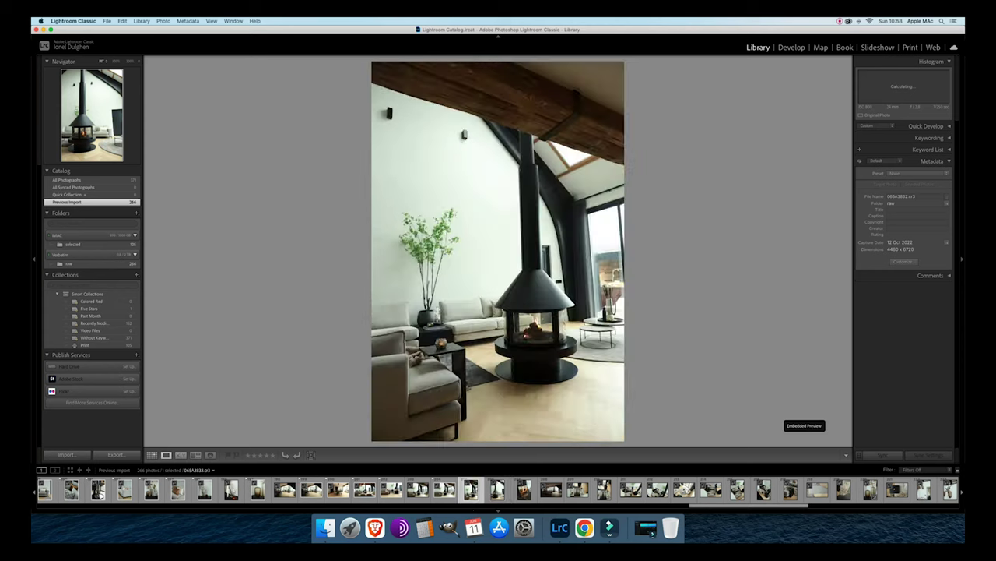
key(p)
key(Right)
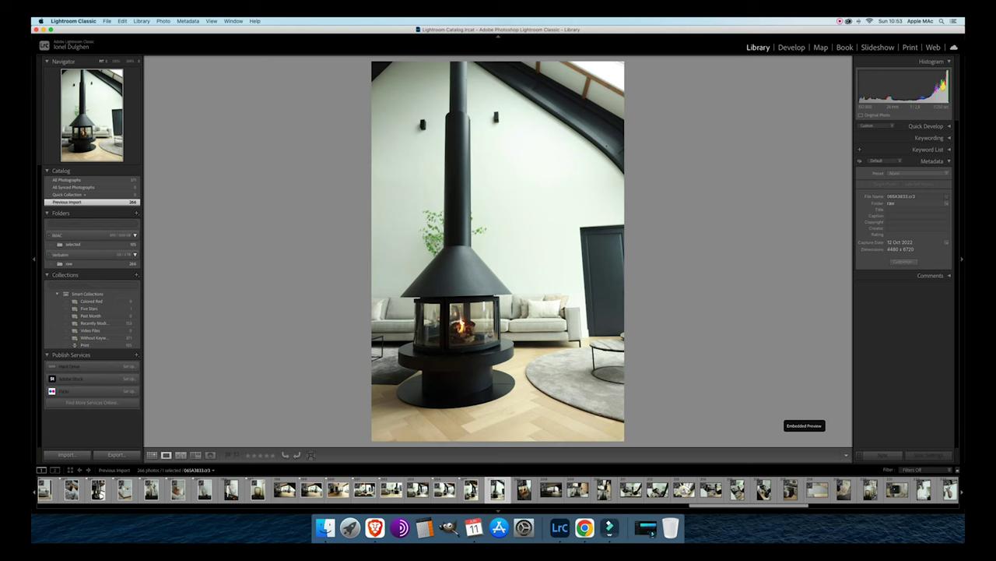
Flag the burning-logs close-up as a pick.
key(Right)
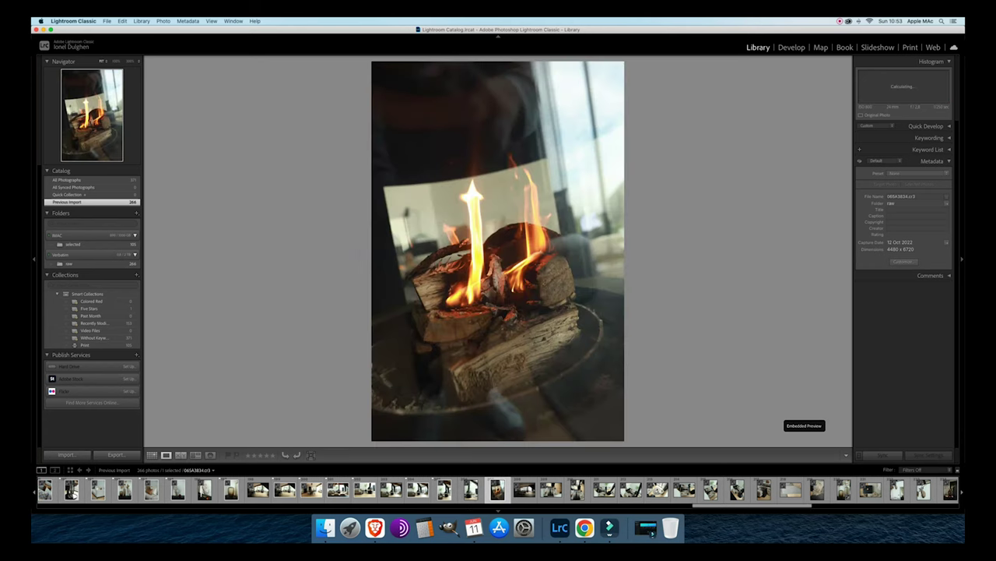
key(Right)
key(Left)
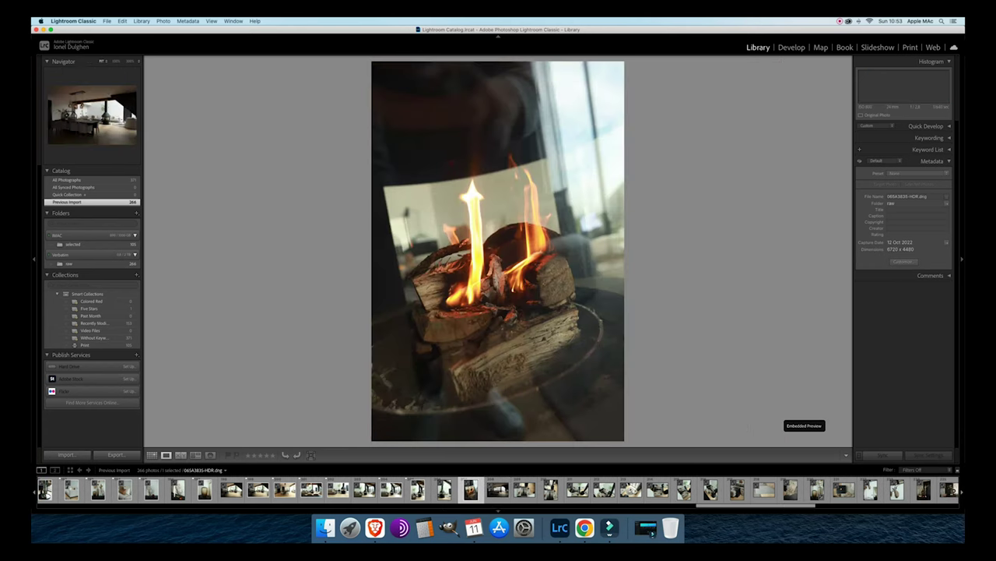
key(p)
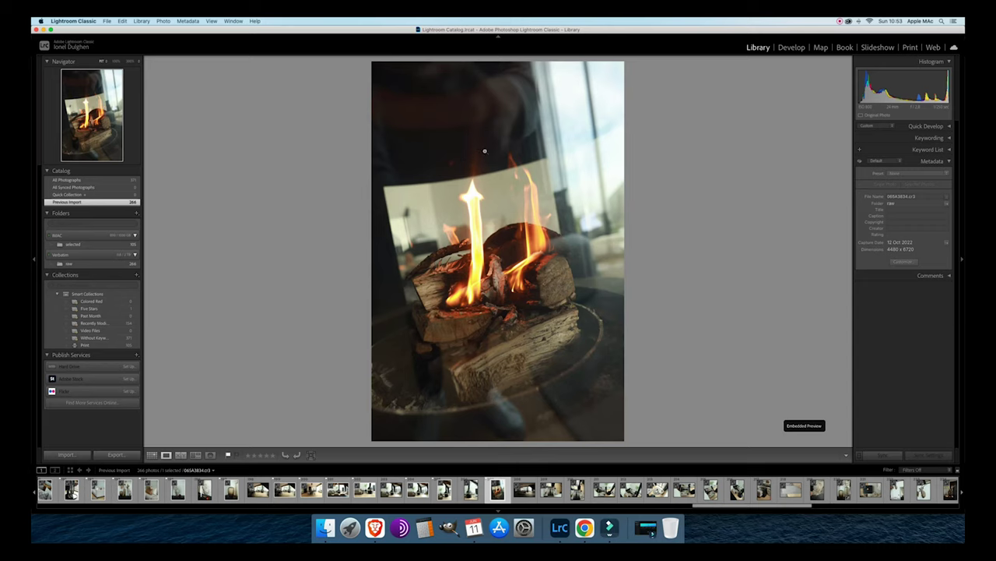
key(p)
key(Right)
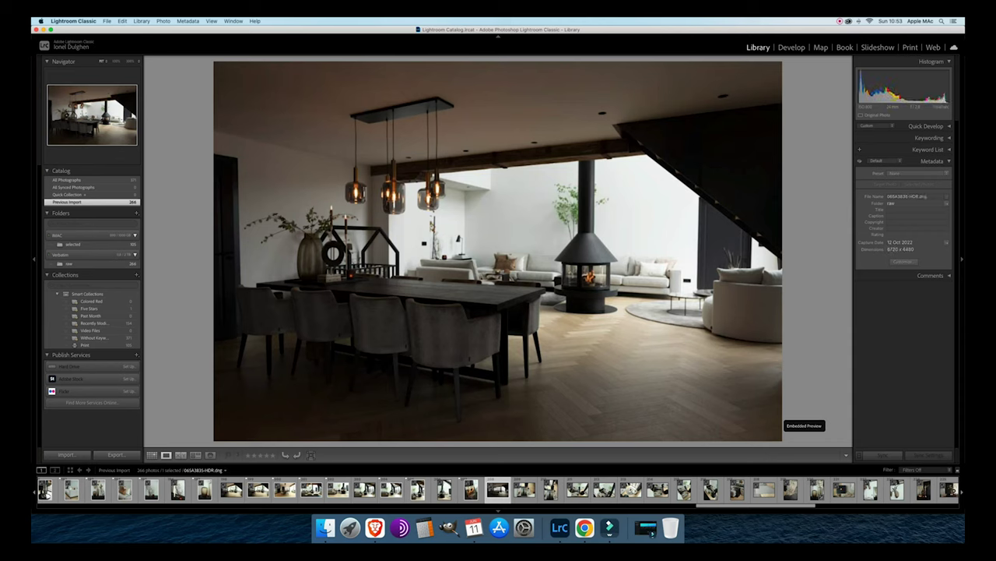
Flag the top-down sofa photo as a pick.
click(434, 263)
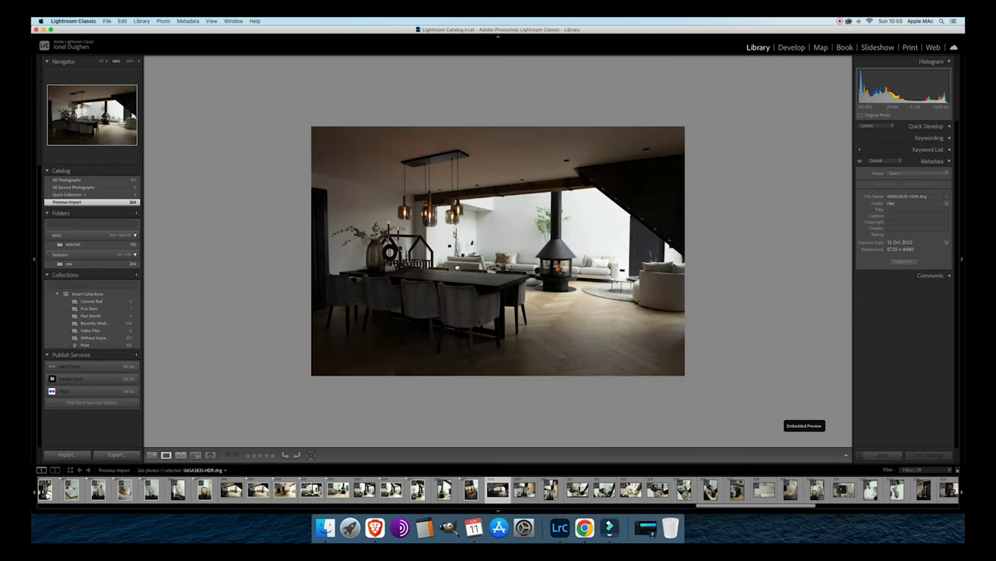
click(457, 267)
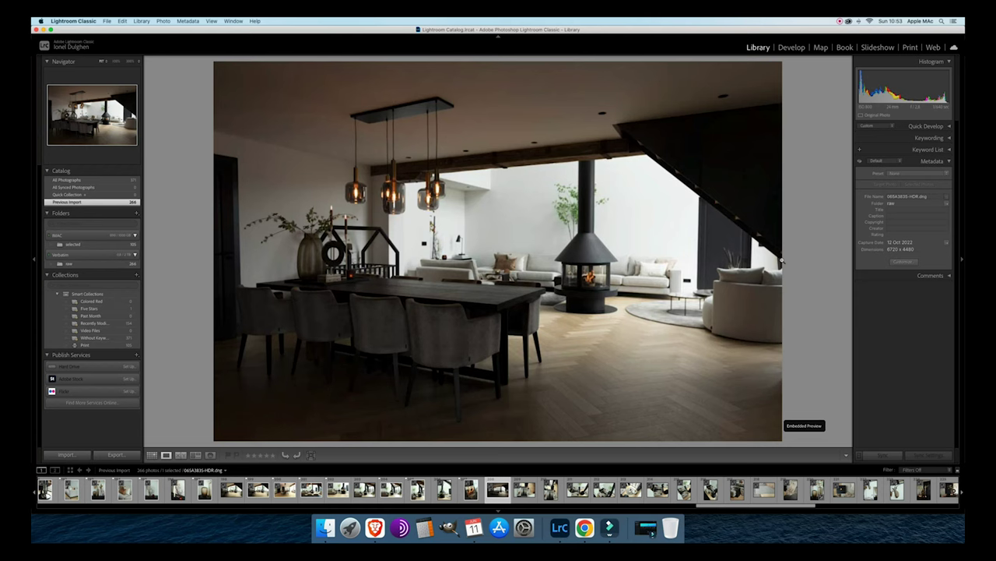
key(Right)
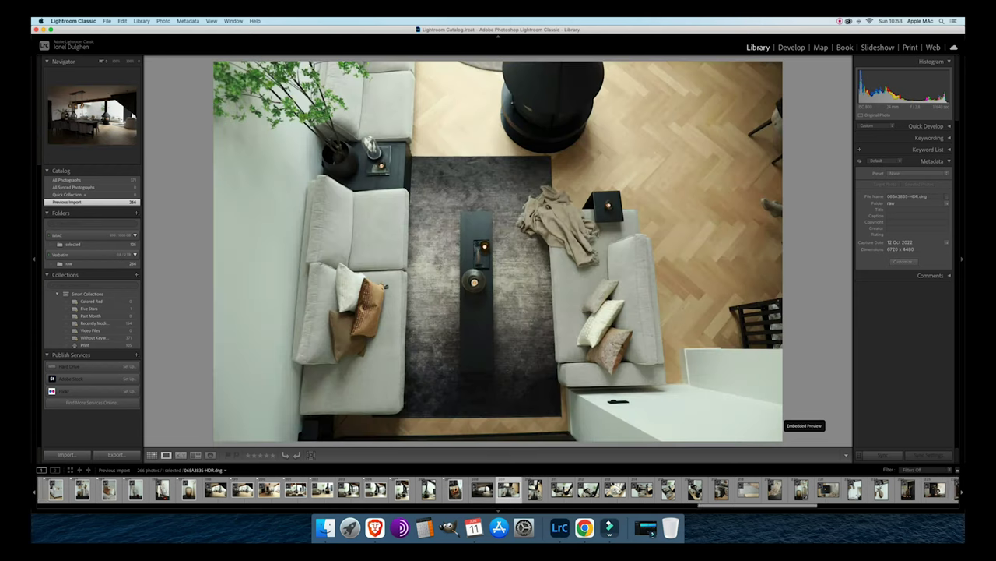
key(Right)
key(Right)
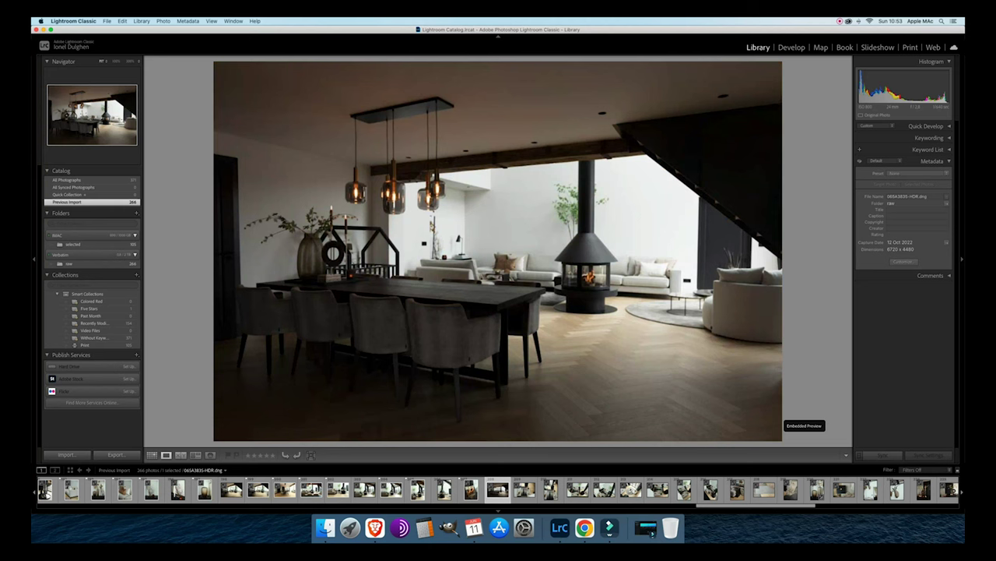
key(Right)
key(p)
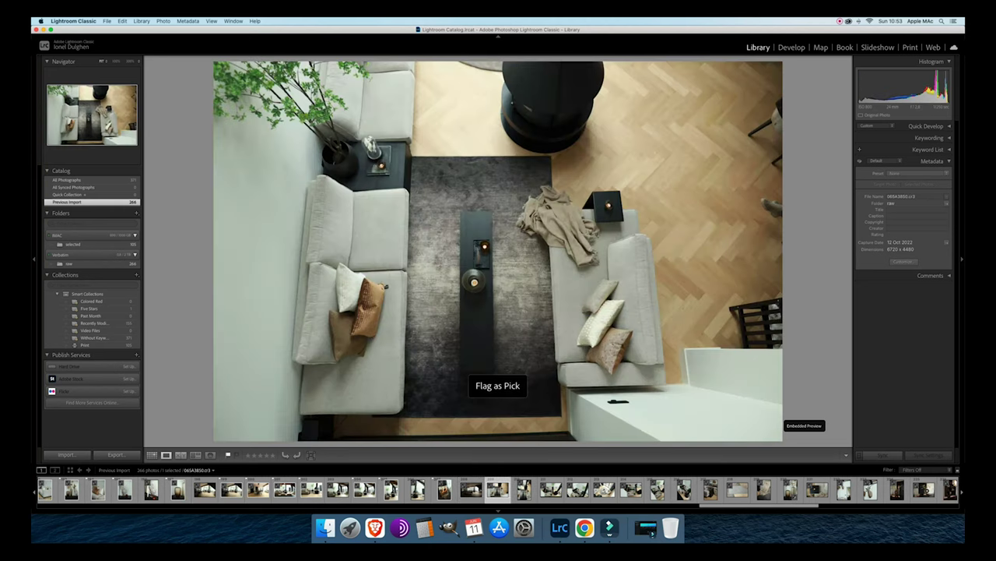
Flag the following overhead living-room photo as a pick.
key(Right)
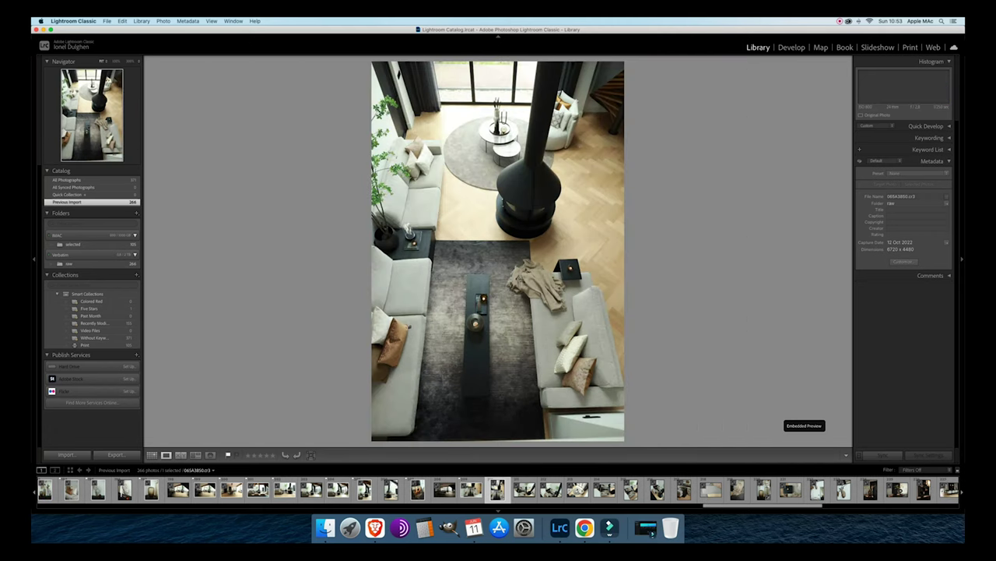
key(p)
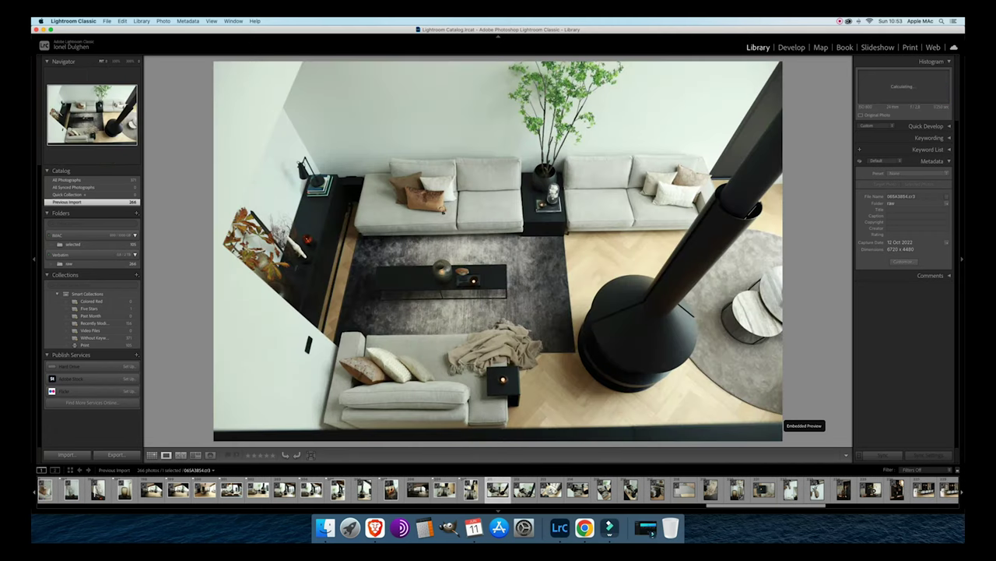
key(p)
key(p)
key(Right)
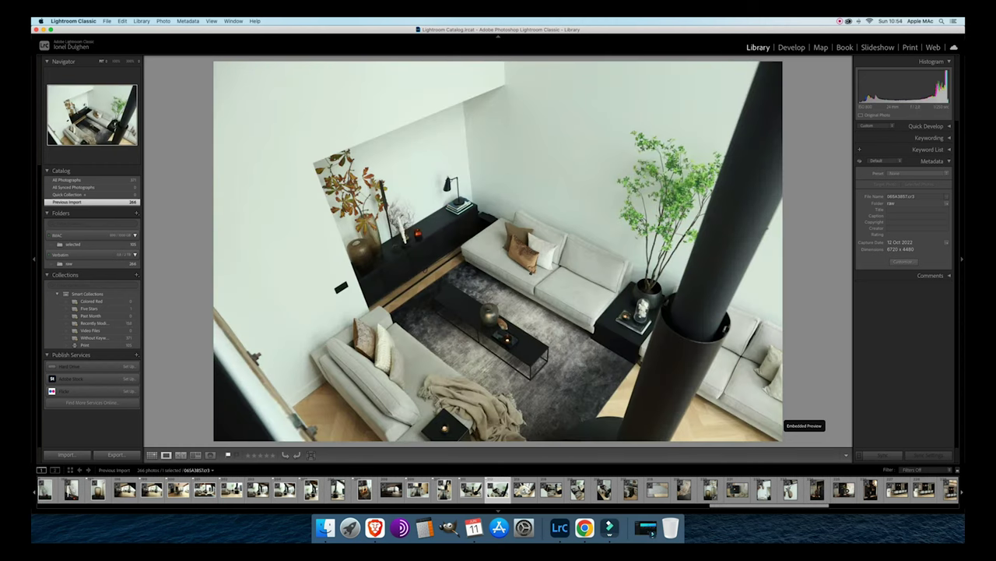
key(Right)
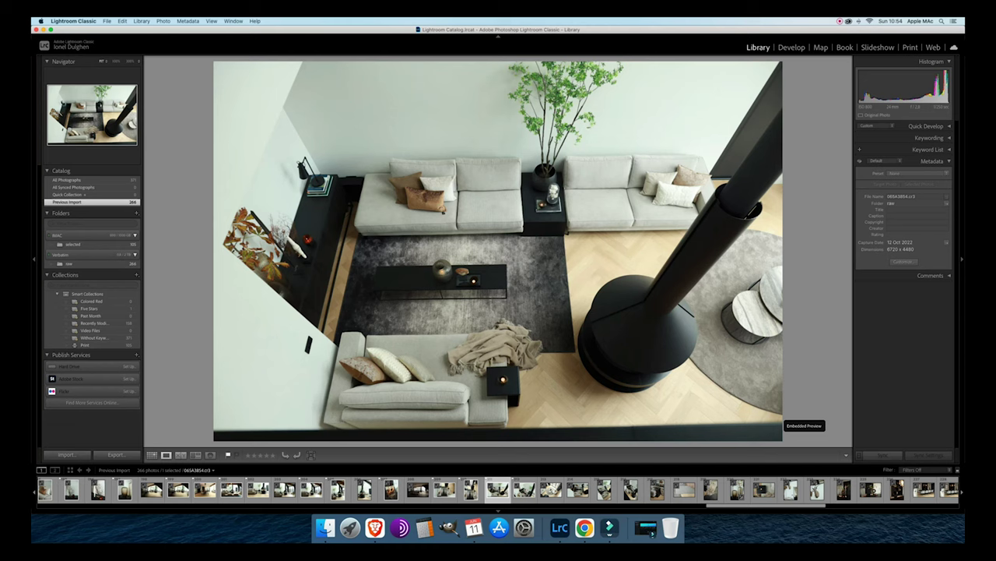
Flag the living-room photo, the round rug photo and the next frame as picks.
key(Right)
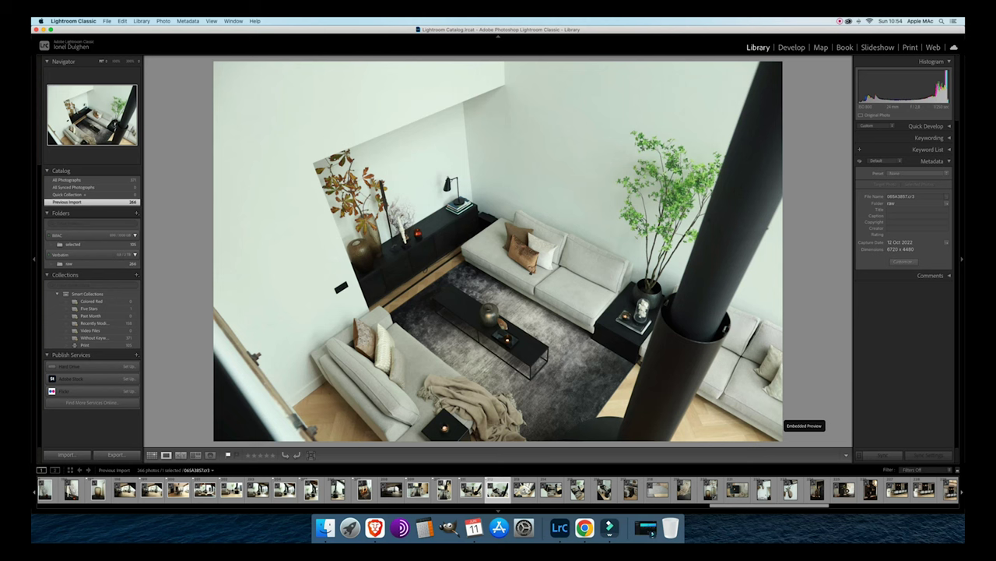
key(Right)
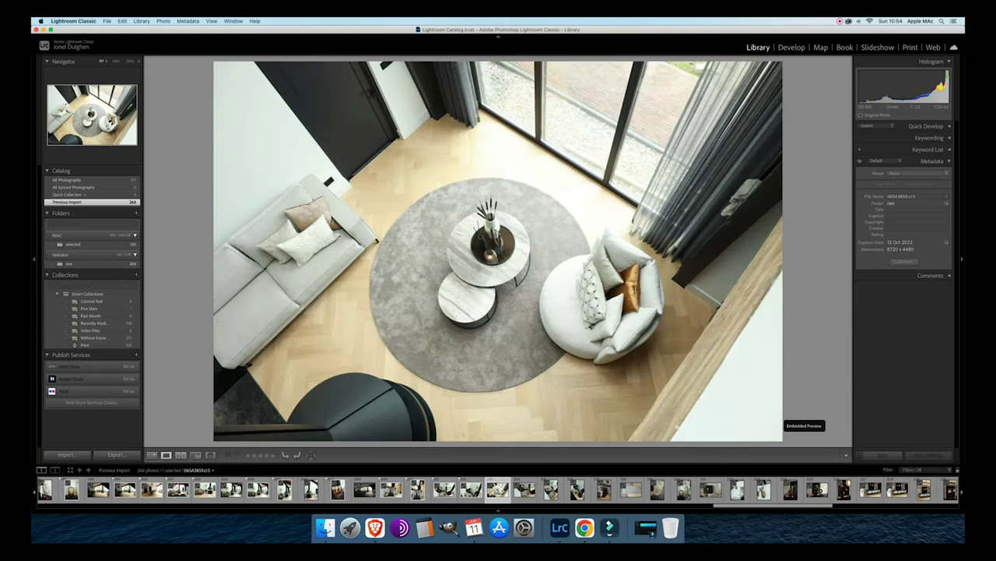
key(Left)
key(p)
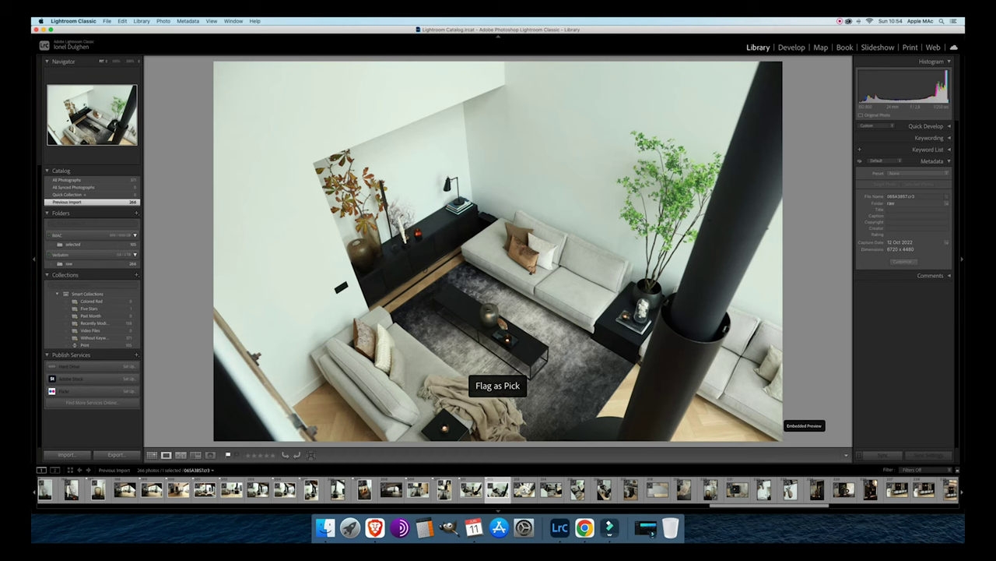
key(Right)
key(p)
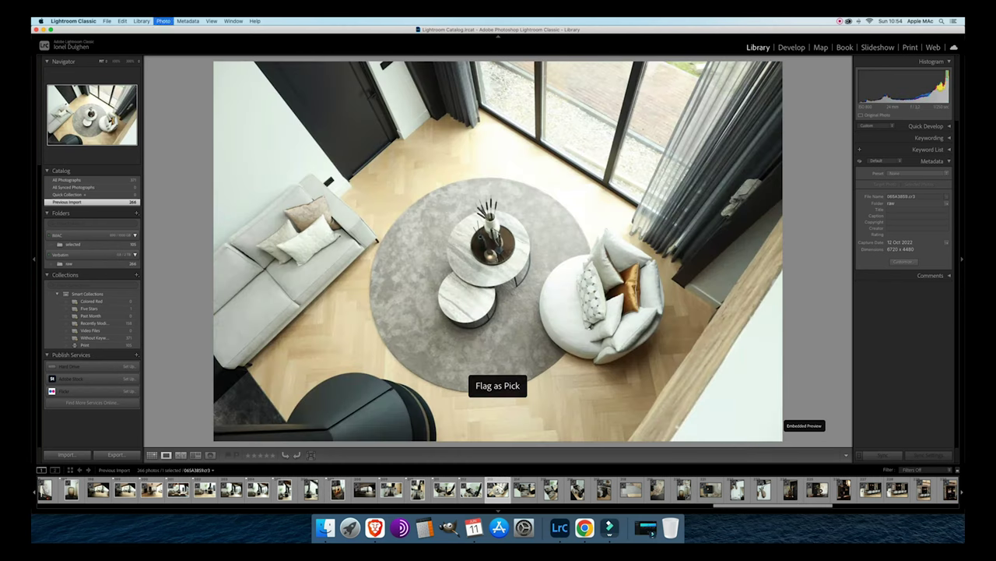
key(Right)
key(p)
Review the portrait living-room photo and move on to the side table close-up.
key(Right)
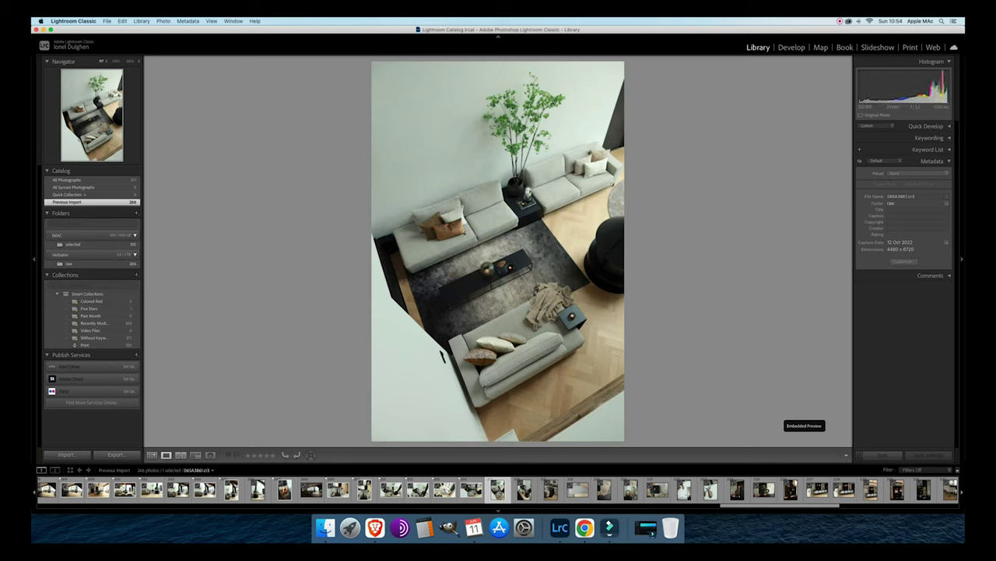
key(Right)
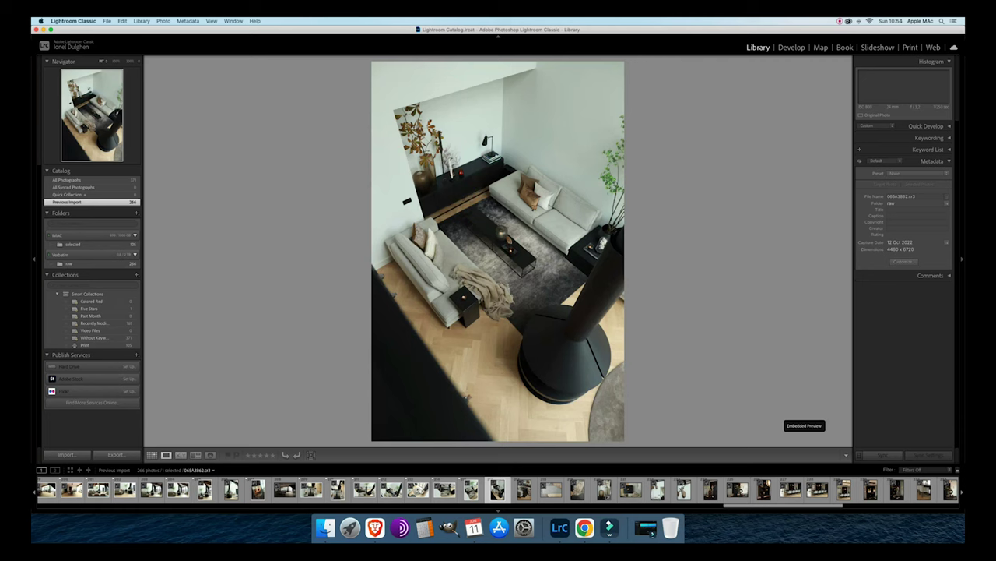
key(Right)
key(Left)
key(Right)
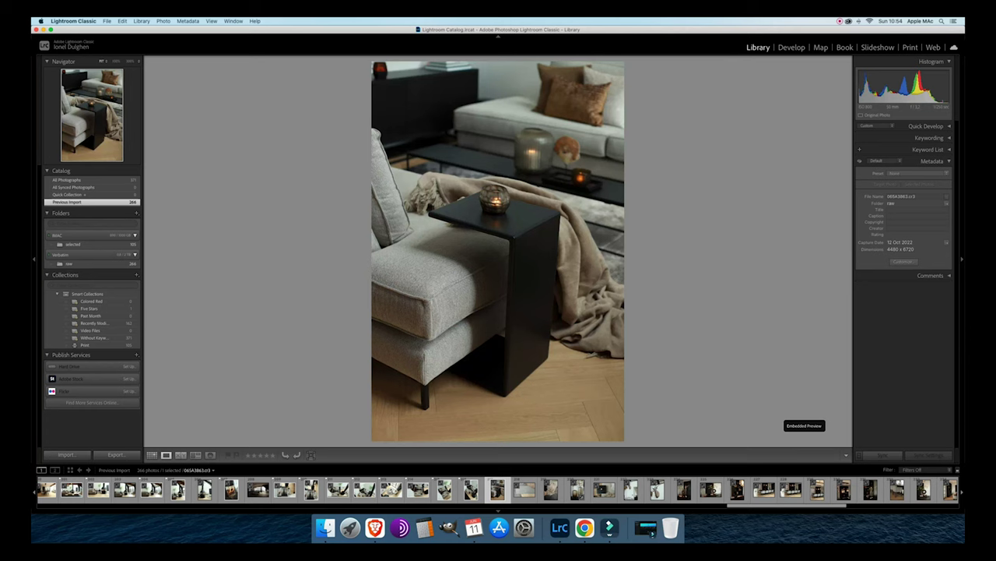
Flag the side table close-up and the sofa-arm close-up as picks.
key(Right)
key(Left)
key(p)
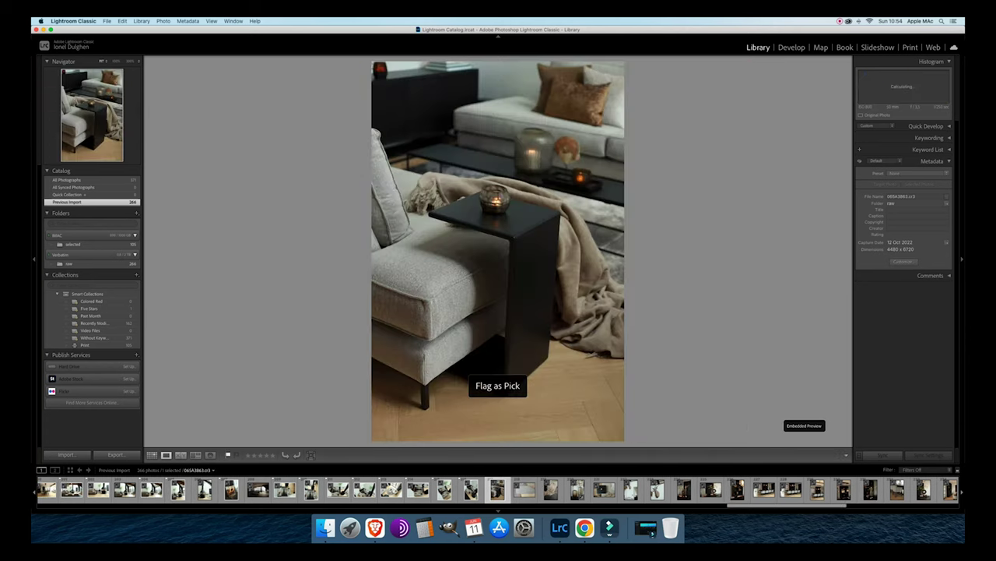
key(Right)
key(p)
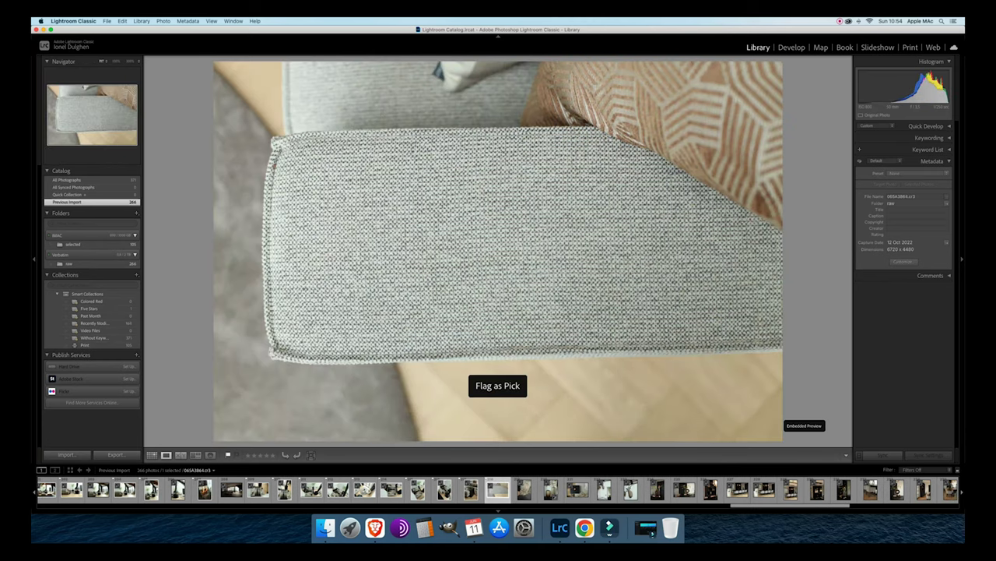
key(Left)
key(Right)
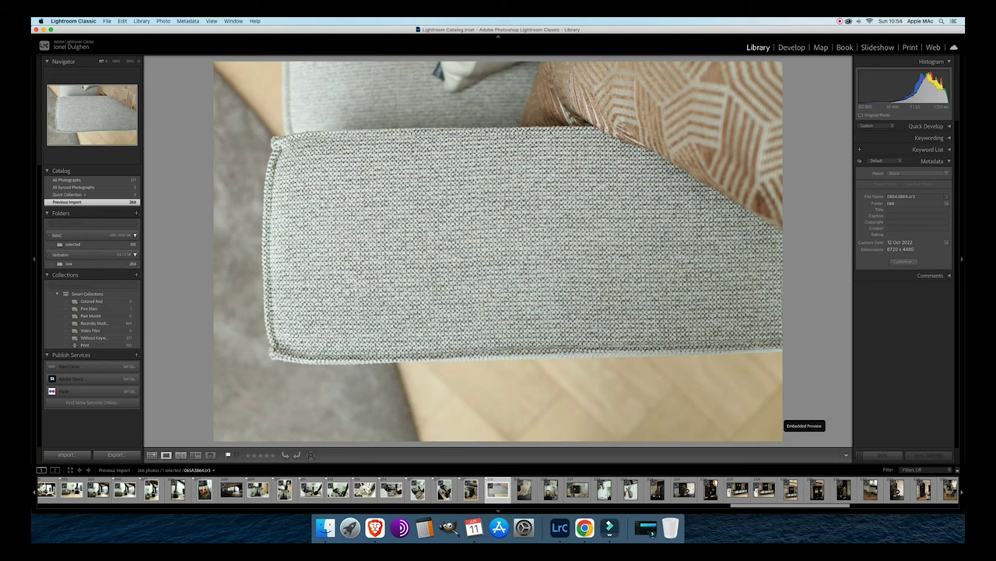
key(p)
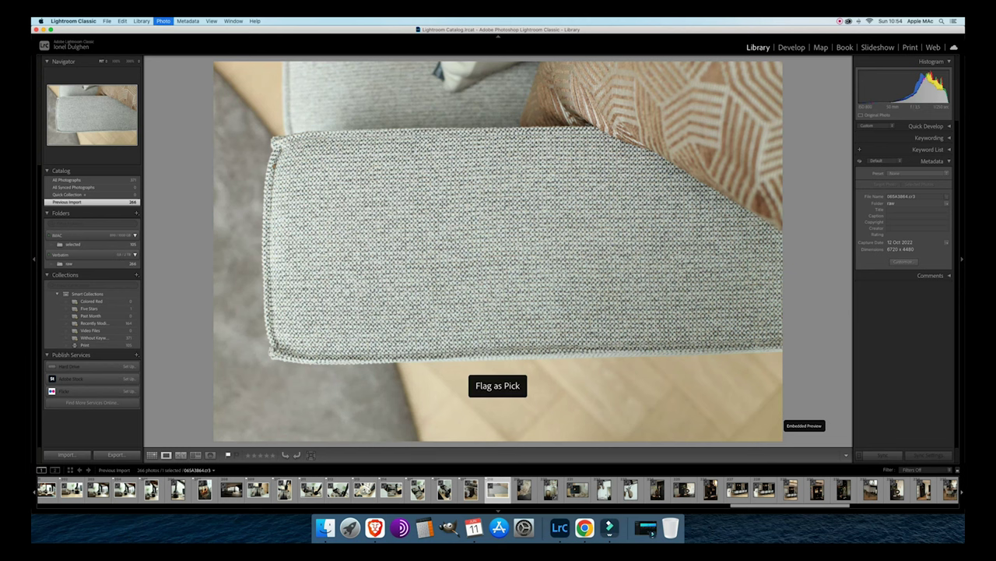
Flag the beige throw photo and the vases photo as picks.
key(Left)
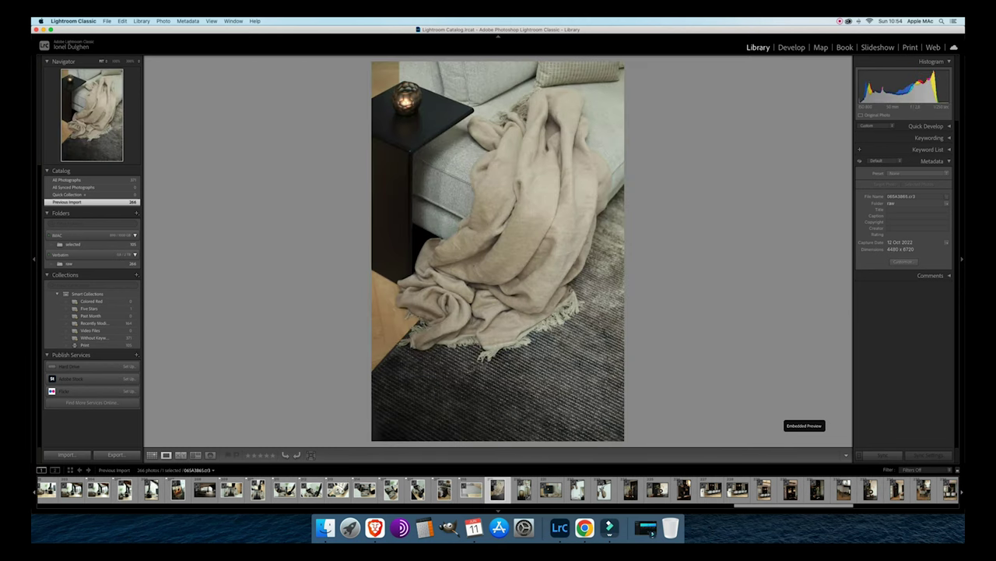
key(p)
key(Right)
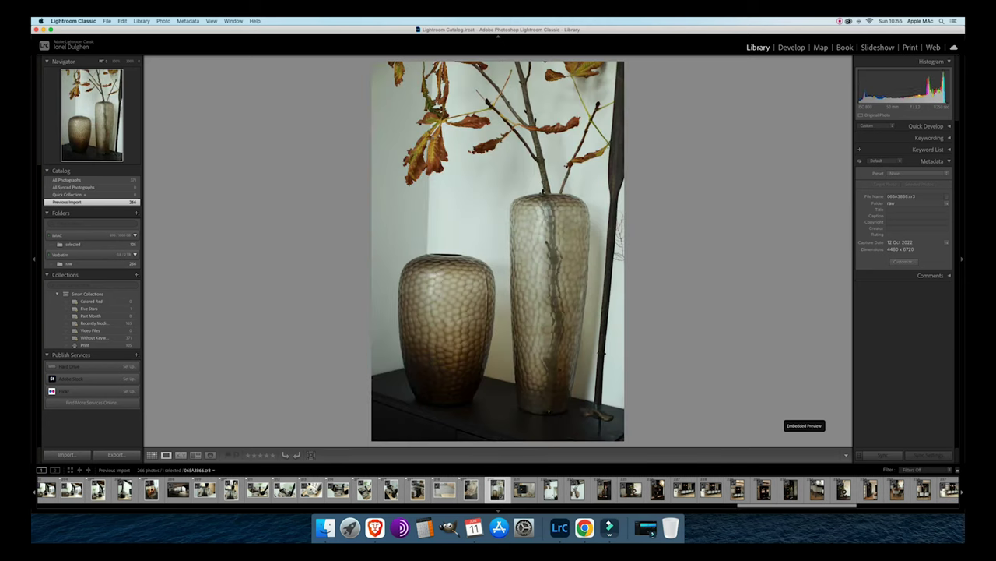
key(p)
key(Right)
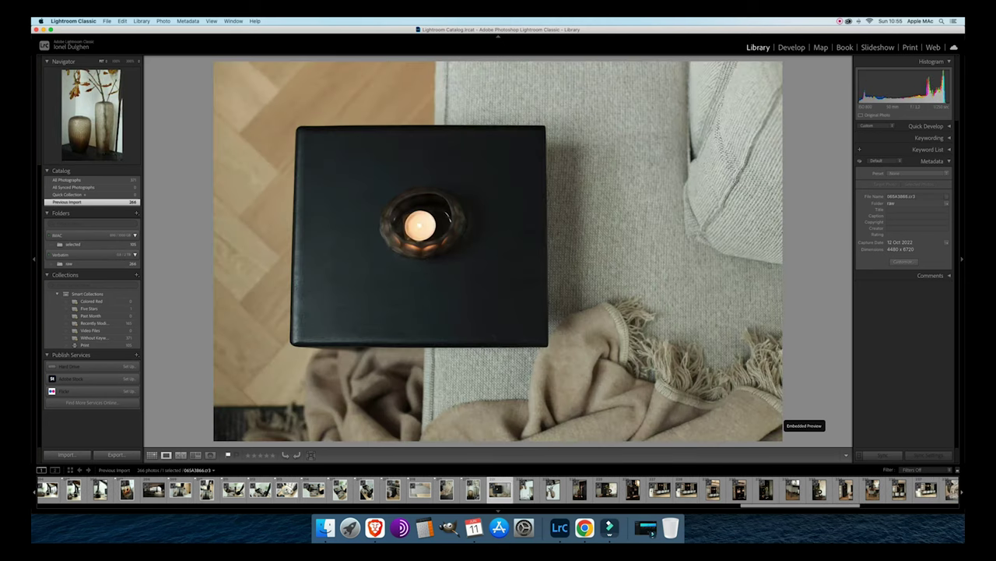
key(Left)
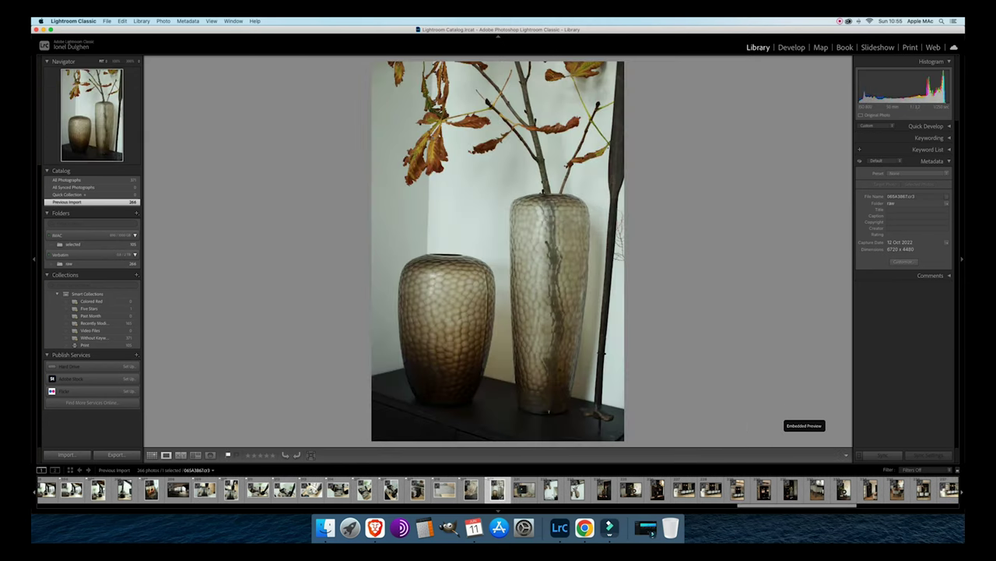
key(p)
Flag the candle-on-black-box photo and both antelope photos as picks.
key(Right)
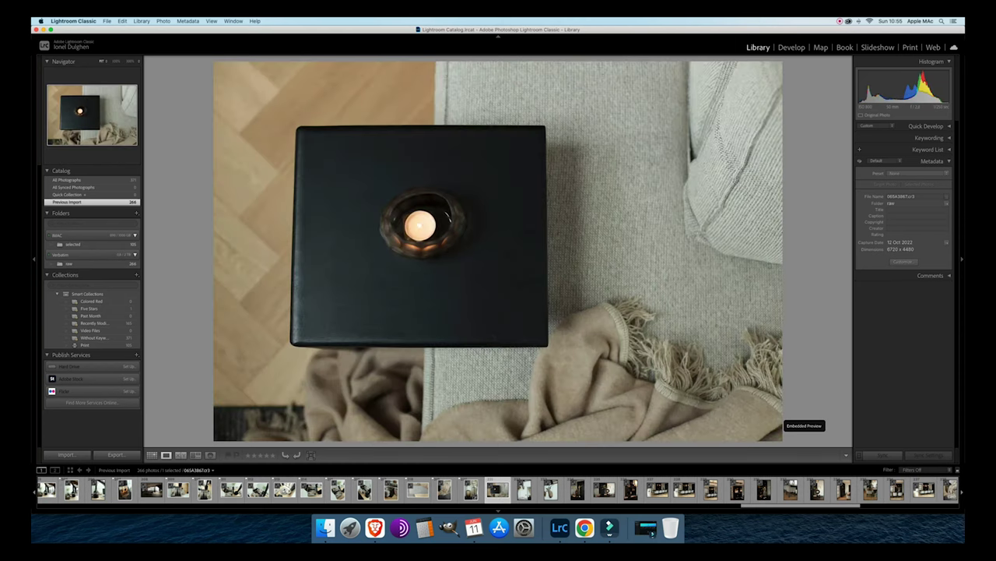
key(p)
key(Right)
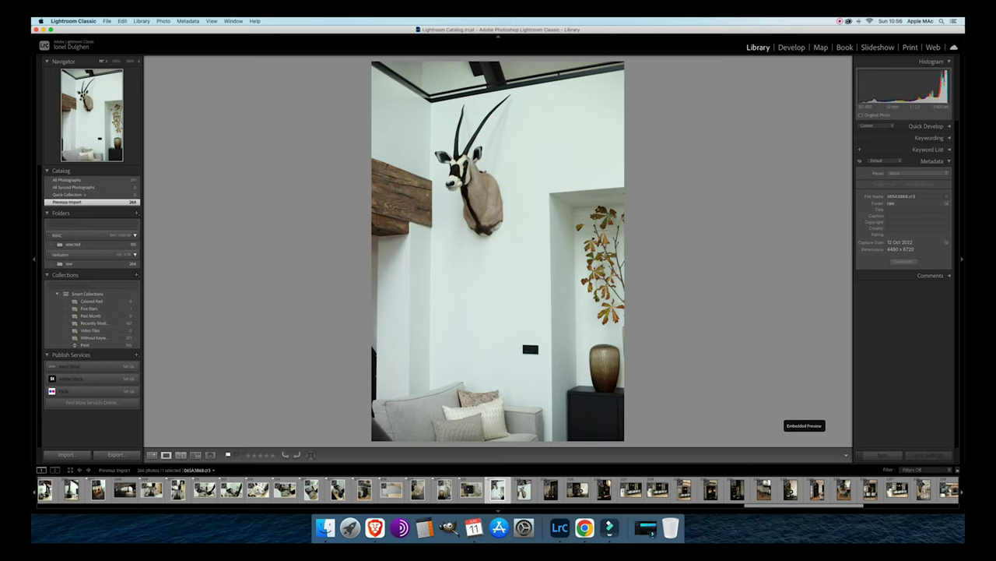
key(p)
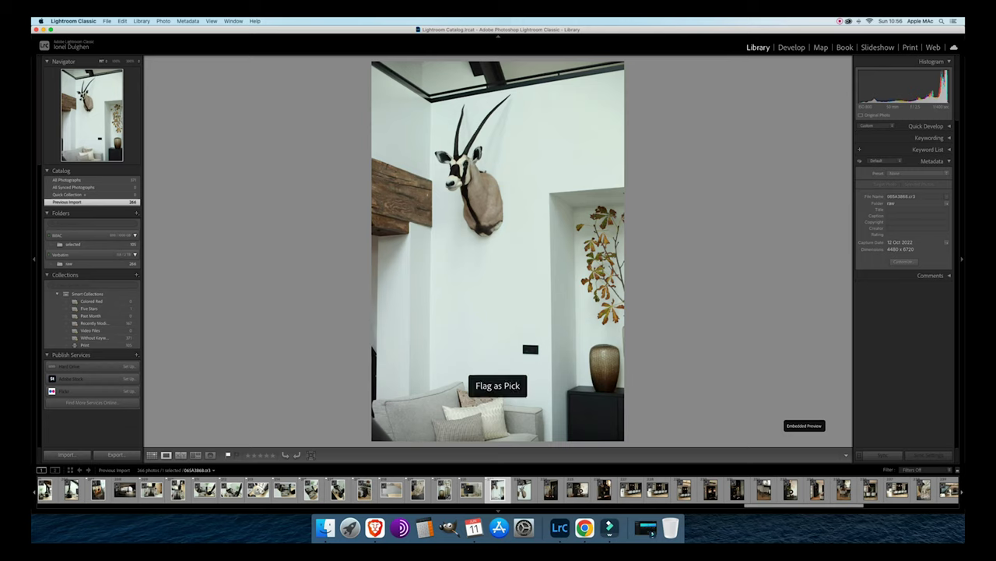
key(Right)
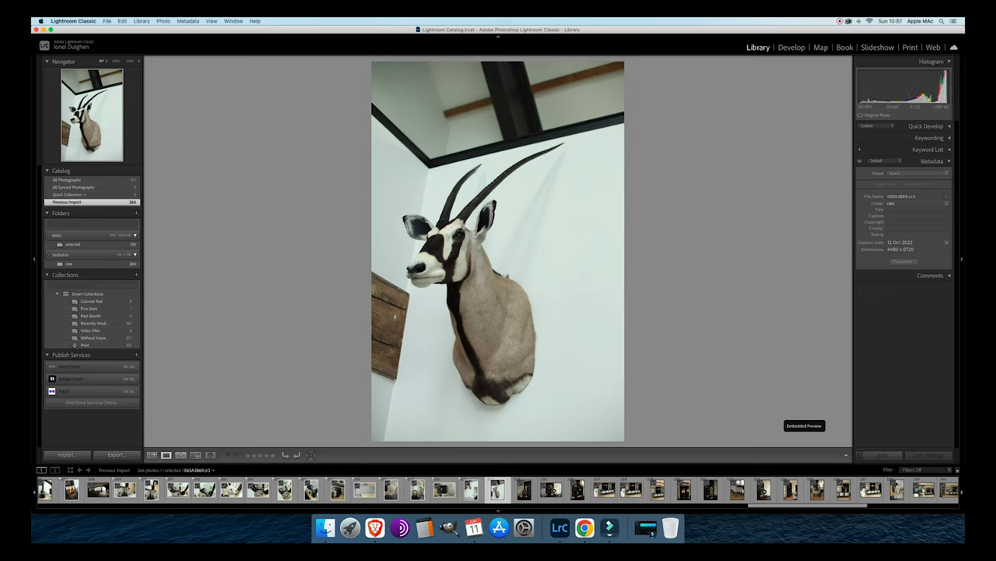
key(p)
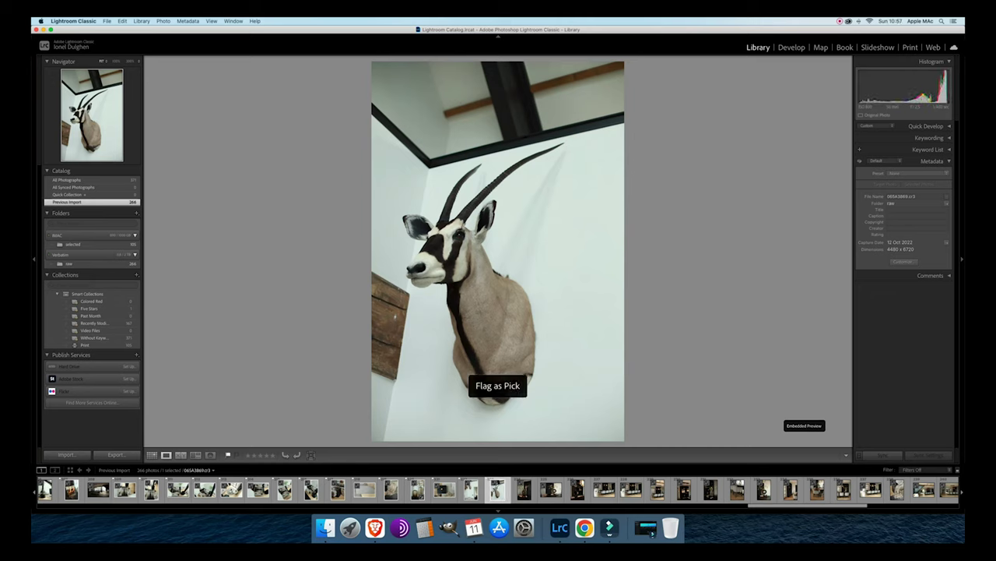
key(Right)
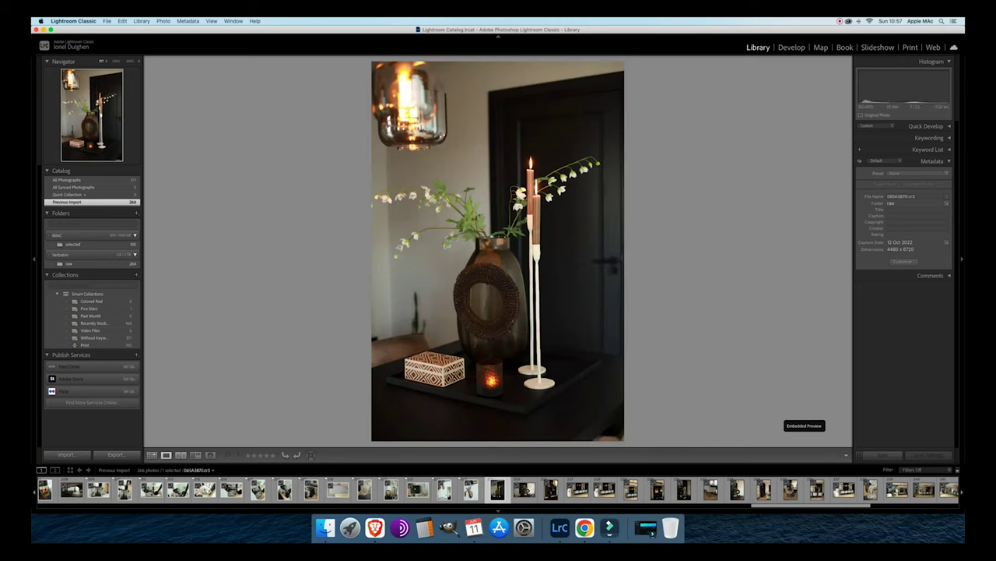
Flag the two candles-and-vase photos as picks.
key(p)
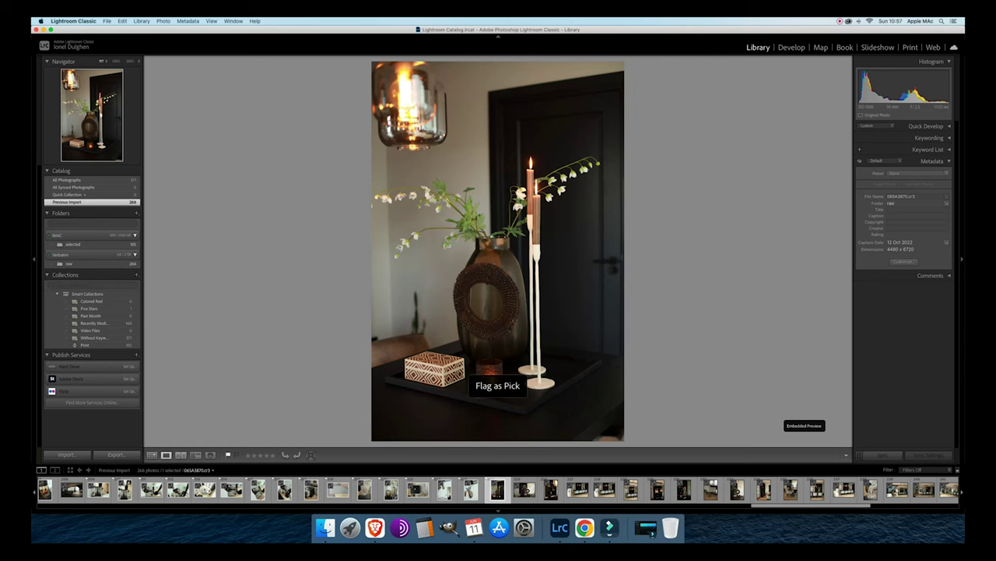
key(Right)
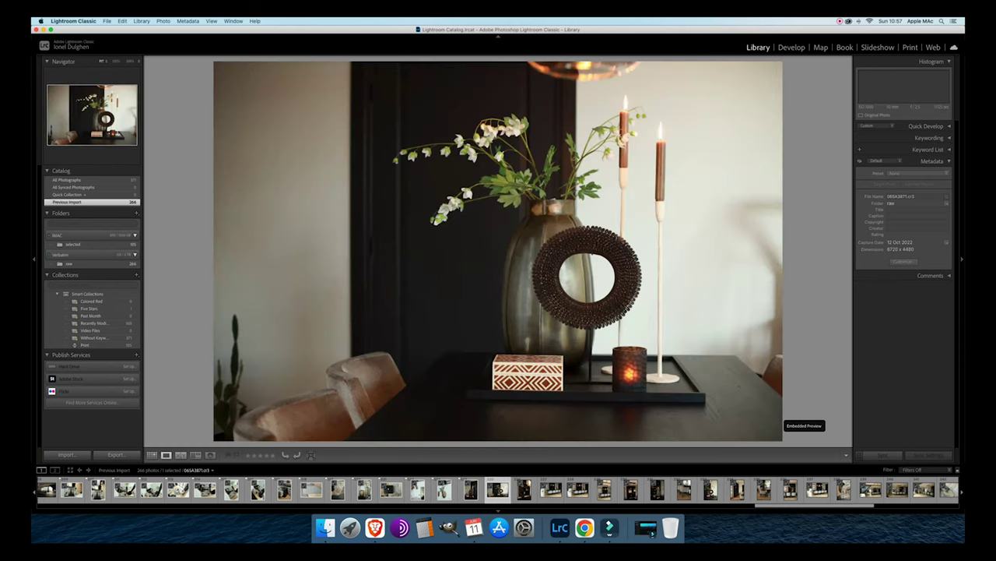
key(p)
key(Right)
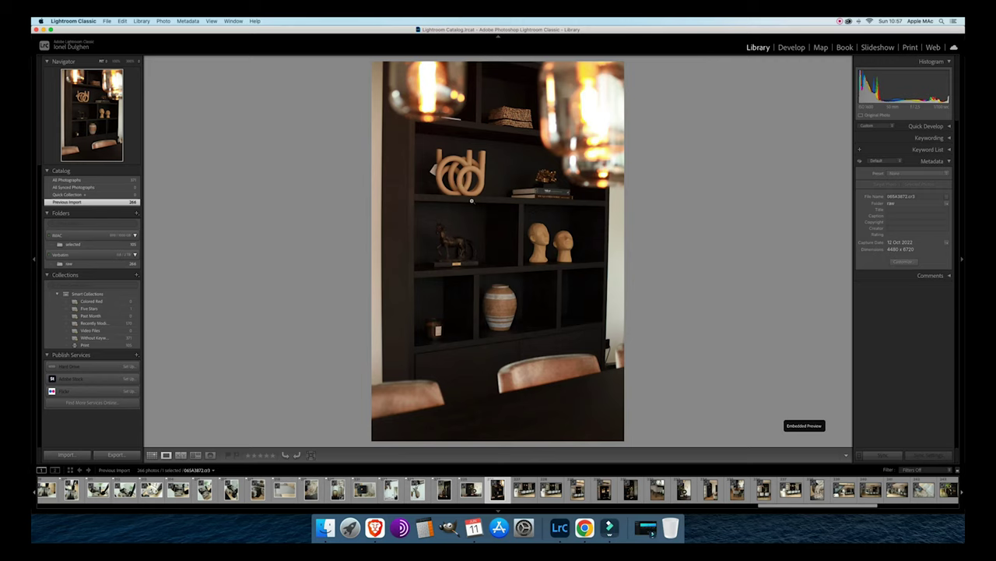
Zoom in on the knot sculpture to check detail, then flag the bookshelf photo as a pick.
click(440, 176)
click(441, 174)
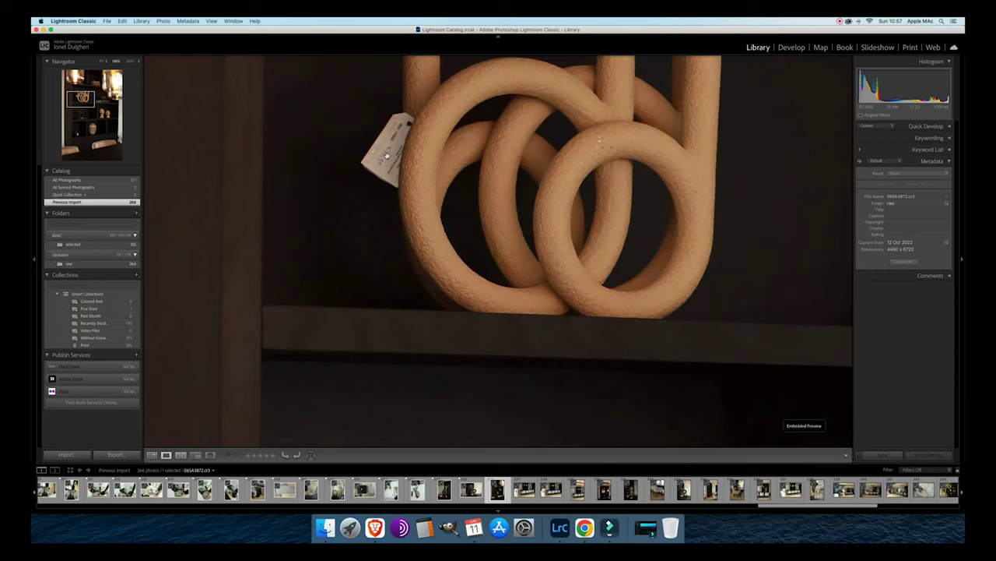
click(408, 154)
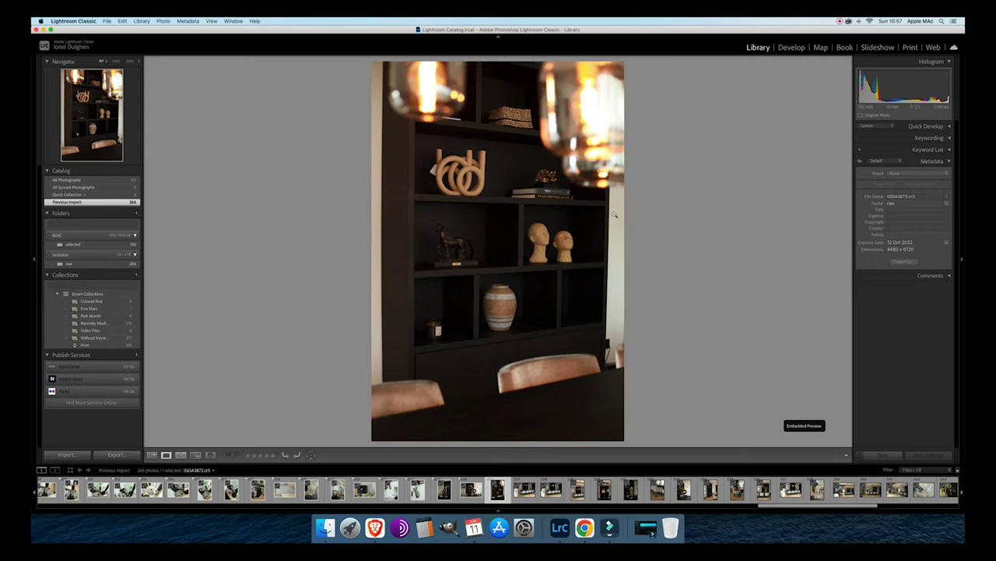
key(p)
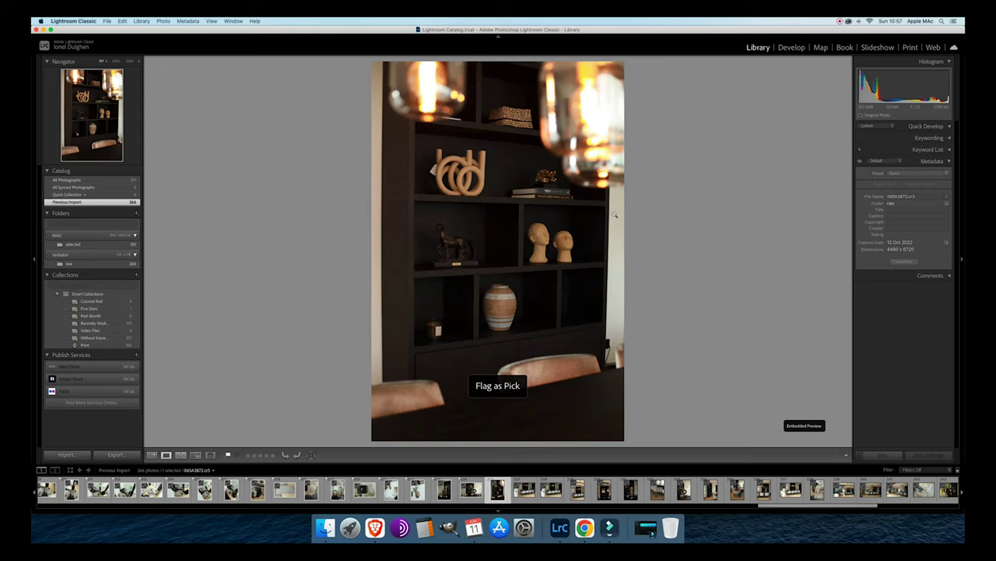
key(Right)
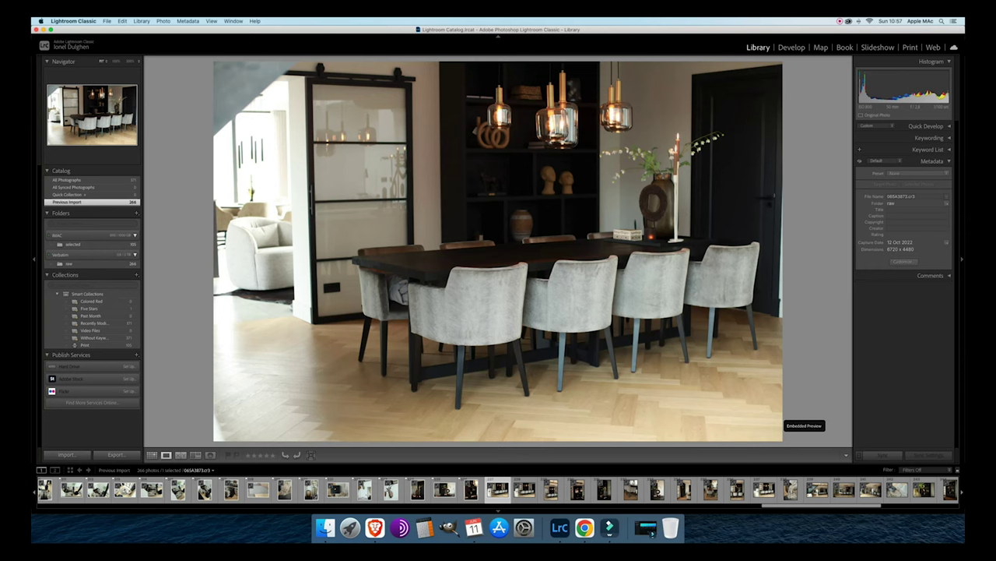
Step through the dining-room shots, unflagging one and flagging the next as a pick.
key(Right)
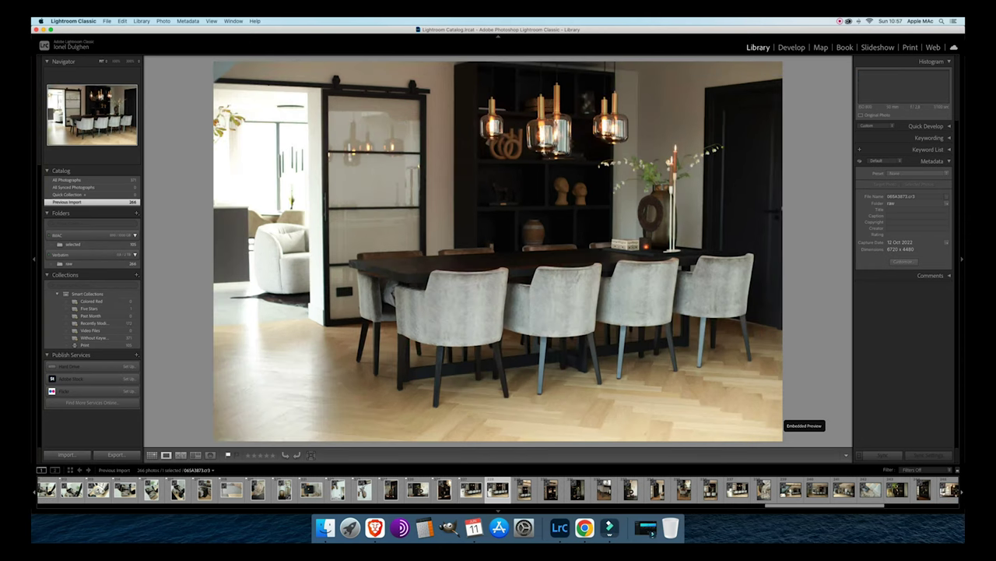
key(Right)
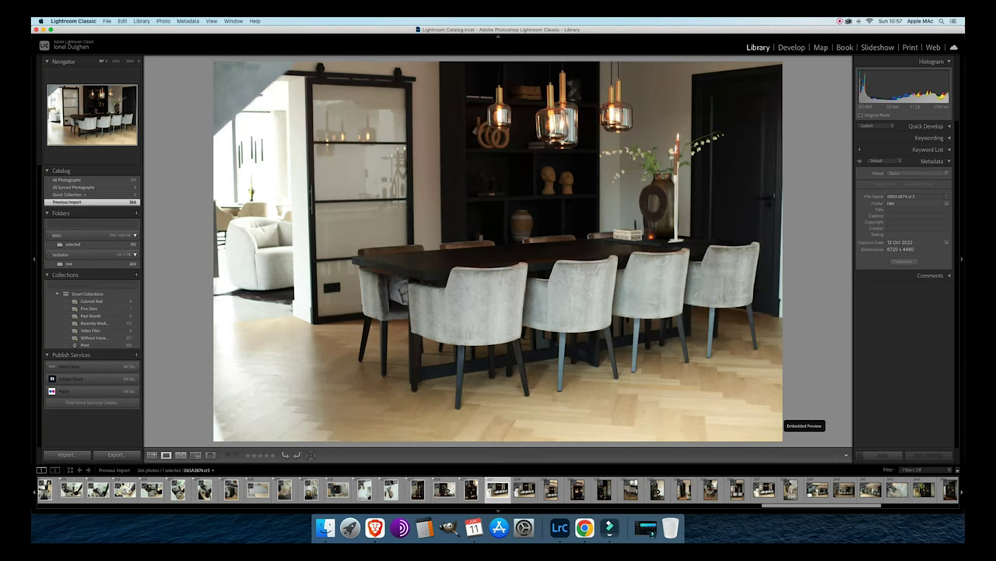
key(Right)
key(Left)
key(u)
key(p)
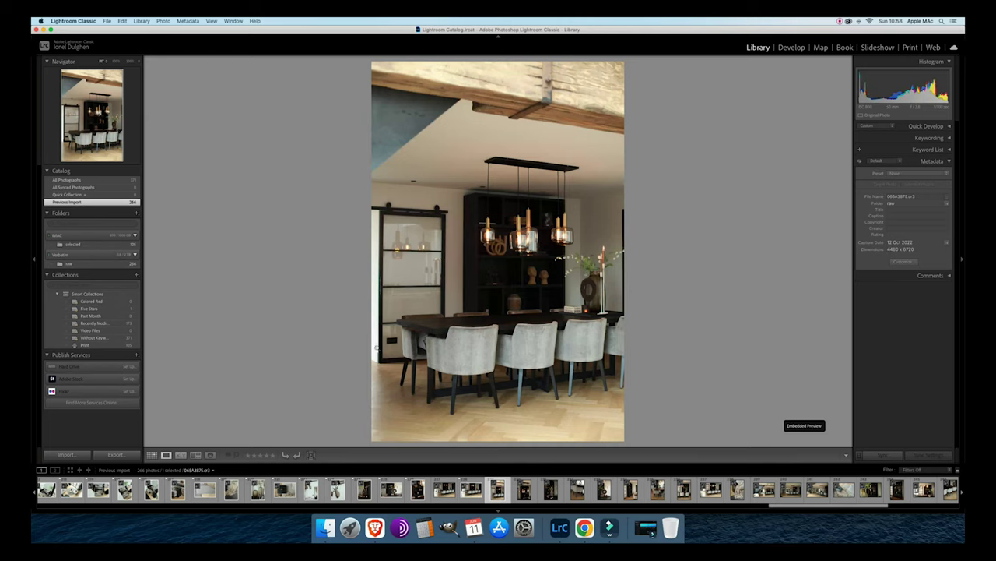
Zoom to 1:1 on the chair to check focus in the dining-room shot.
click(424, 341)
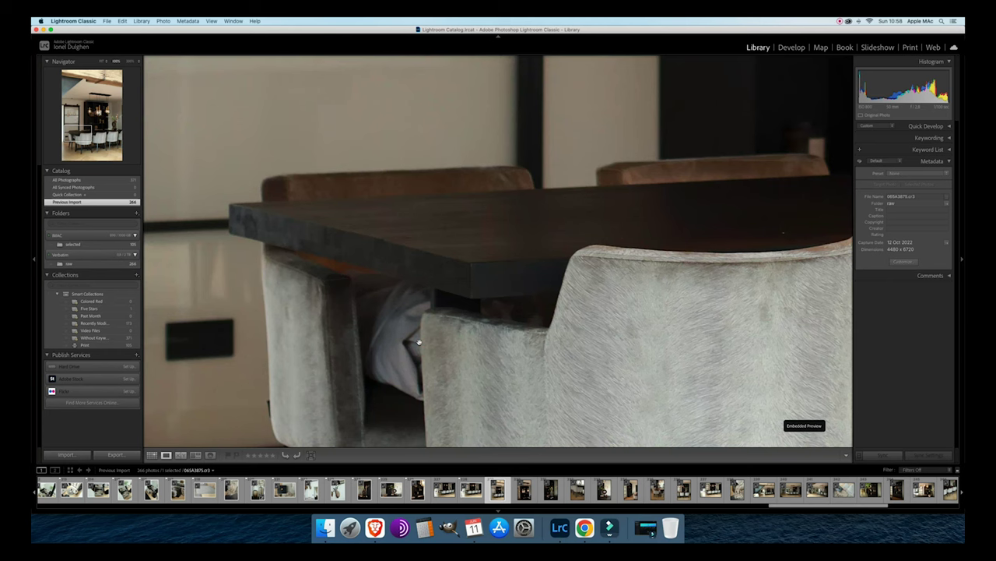
click(422, 340)
click(421, 341)
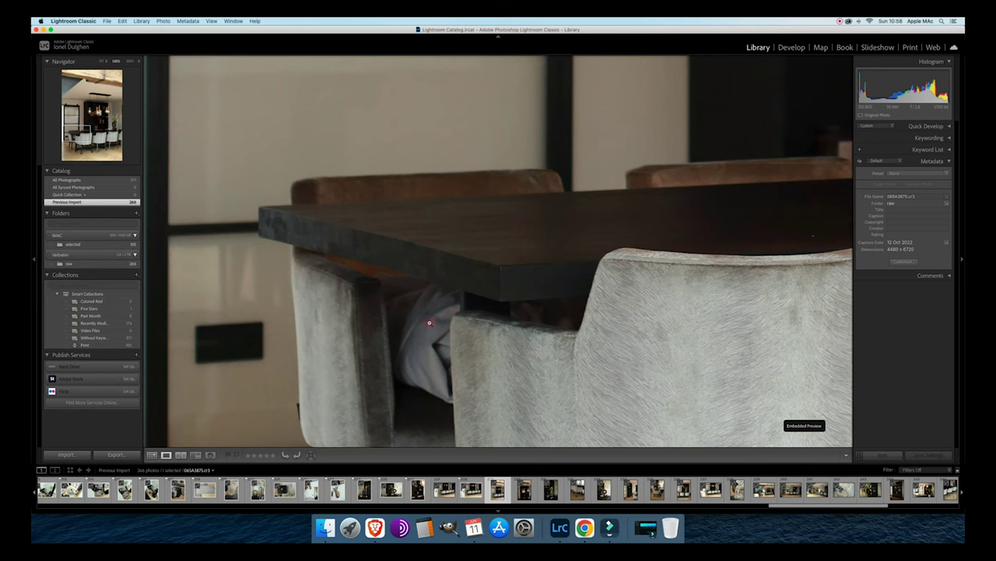
click(429, 324)
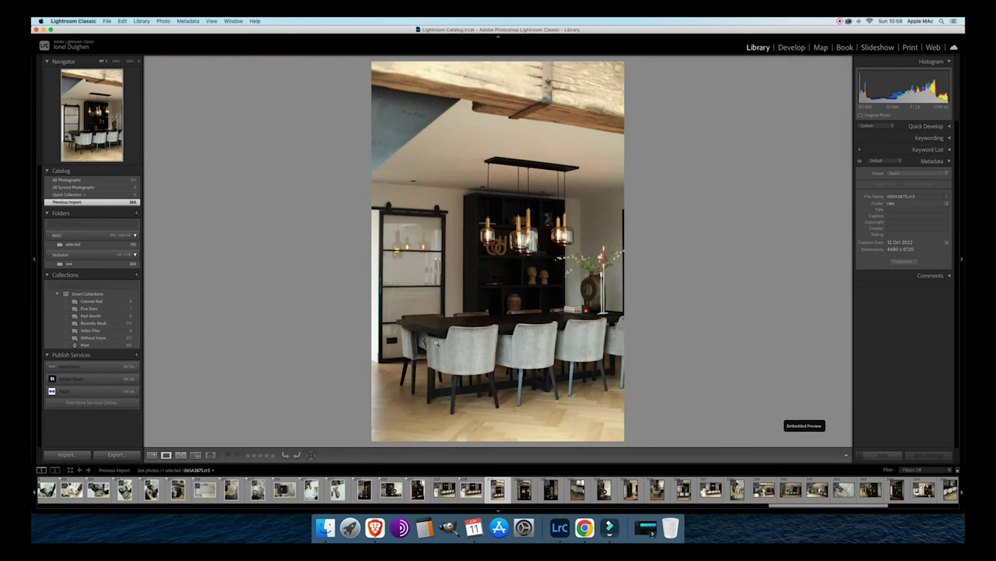
key(Left)
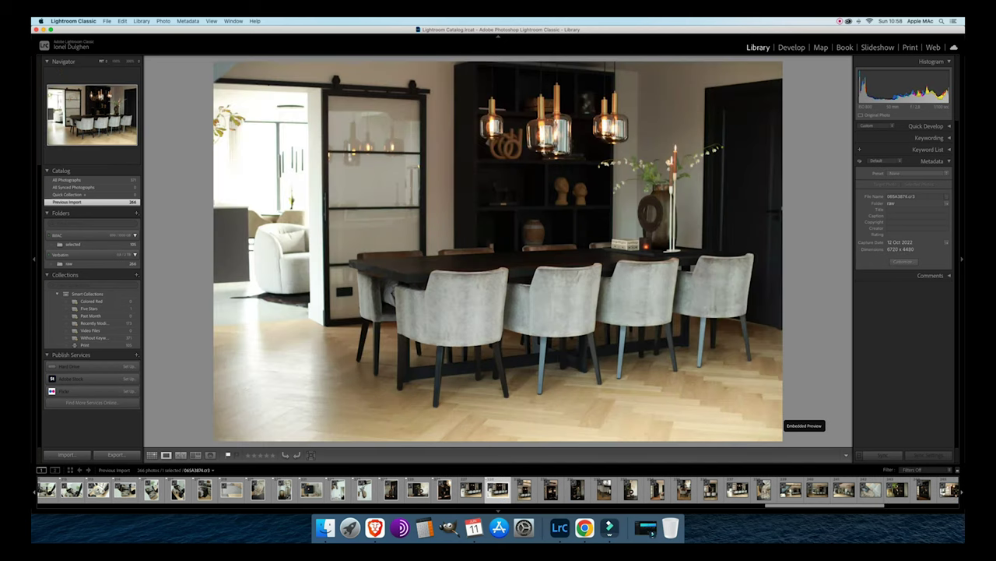
Choose between 065A3873 and 065A3874, flagging the later and unflagging the earlier.
key(Left)
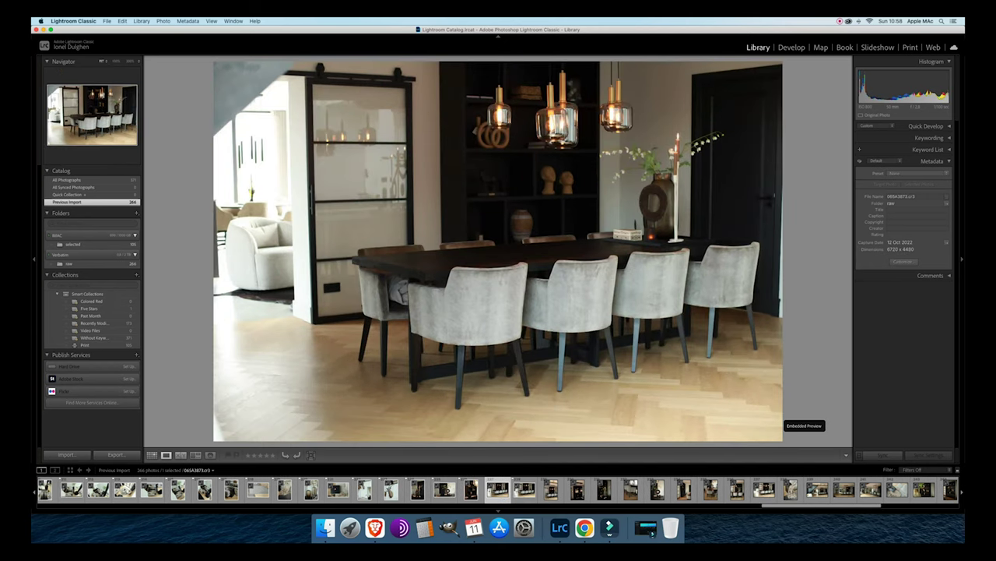
key(Right)
key(p)
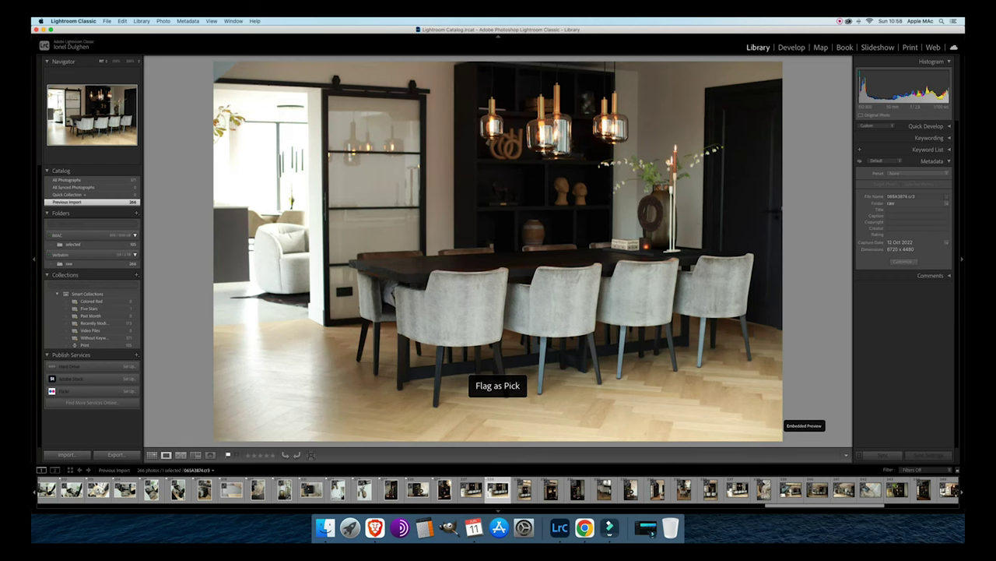
key(Left)
key(u)
Flag the pendant-lamp photos as picks.
key(Right)
key(Right)
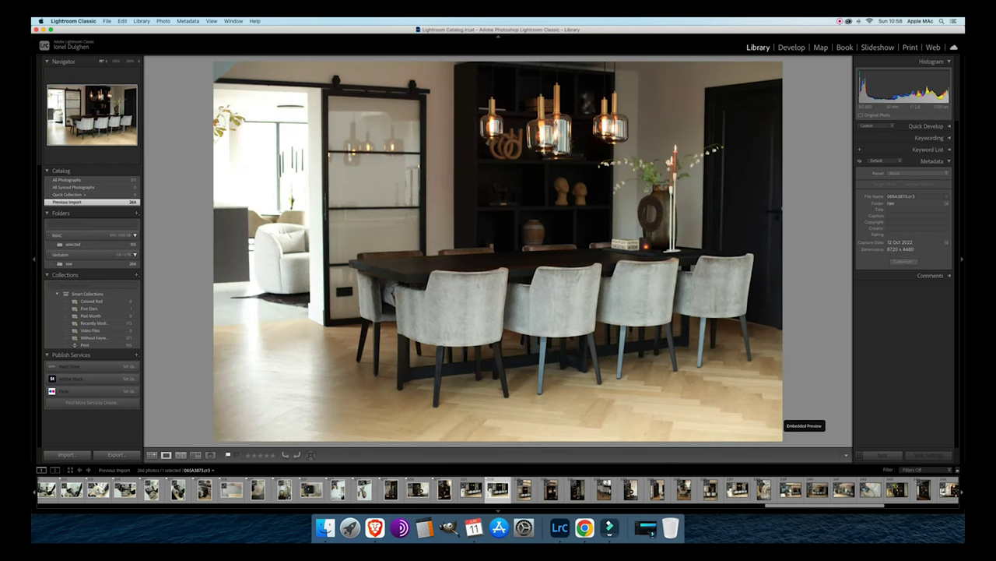
key(Right)
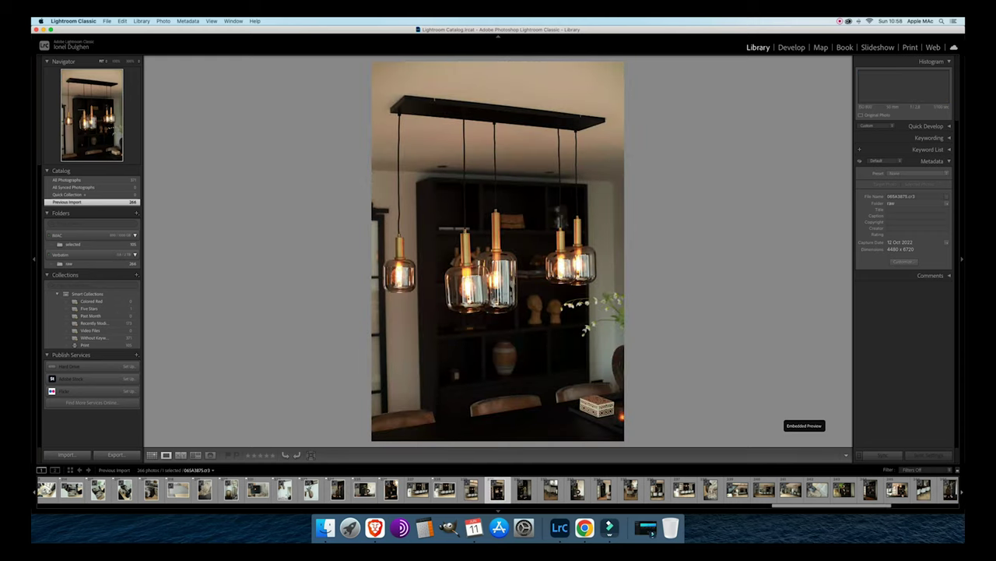
key(Right)
key(Right)
key(p)
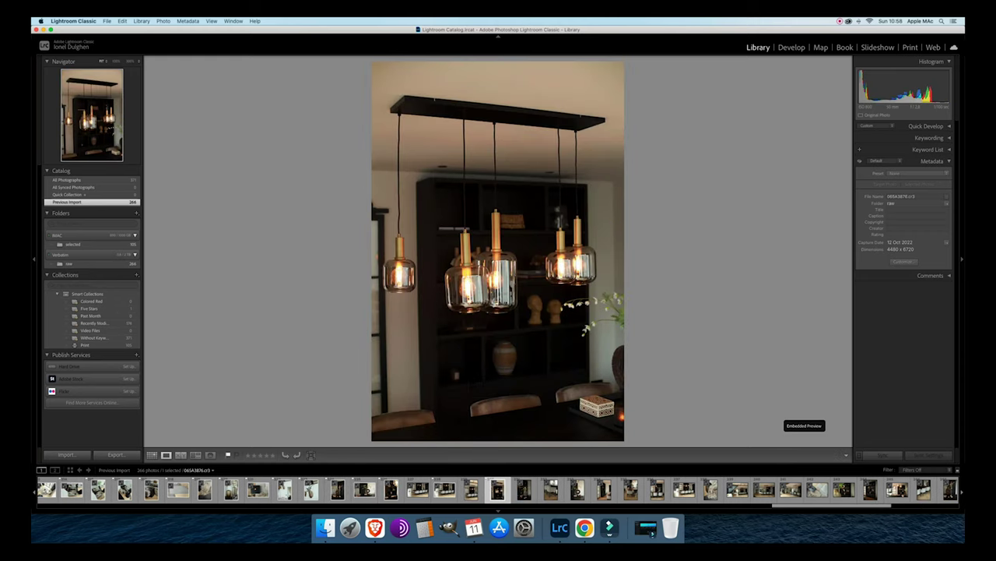
key(p)
key(p)
Zoom in to check the candles, then flag candle photo 065A3877 as a pick.
key(Right)
key(Left)
key(Right)
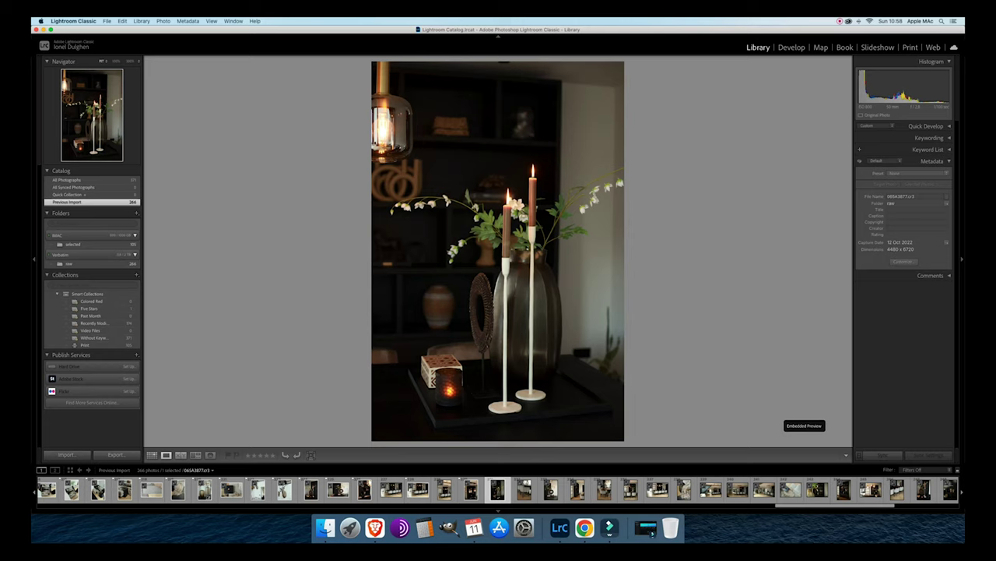
right_click(587, 262)
click(510, 203)
click(508, 201)
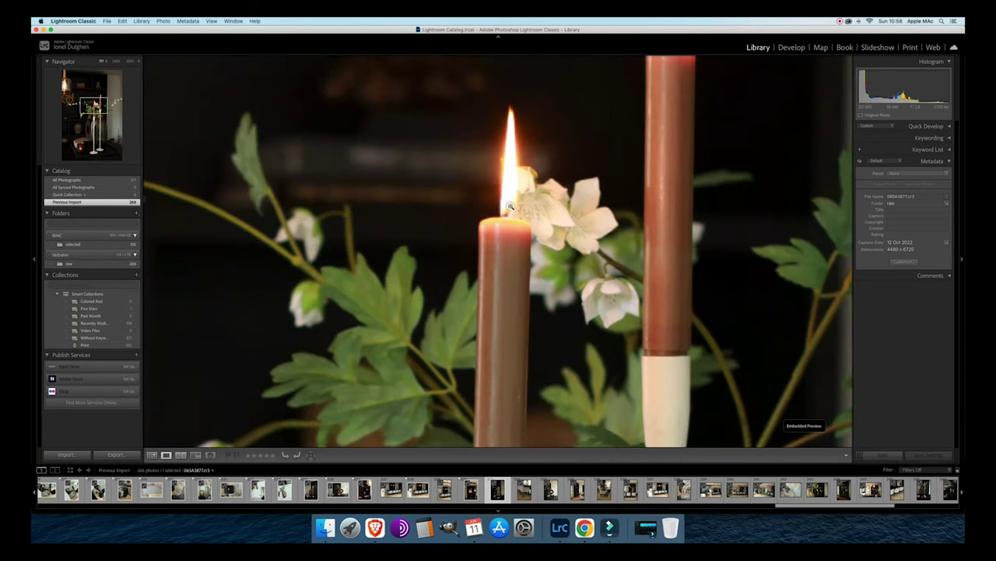
click(508, 201)
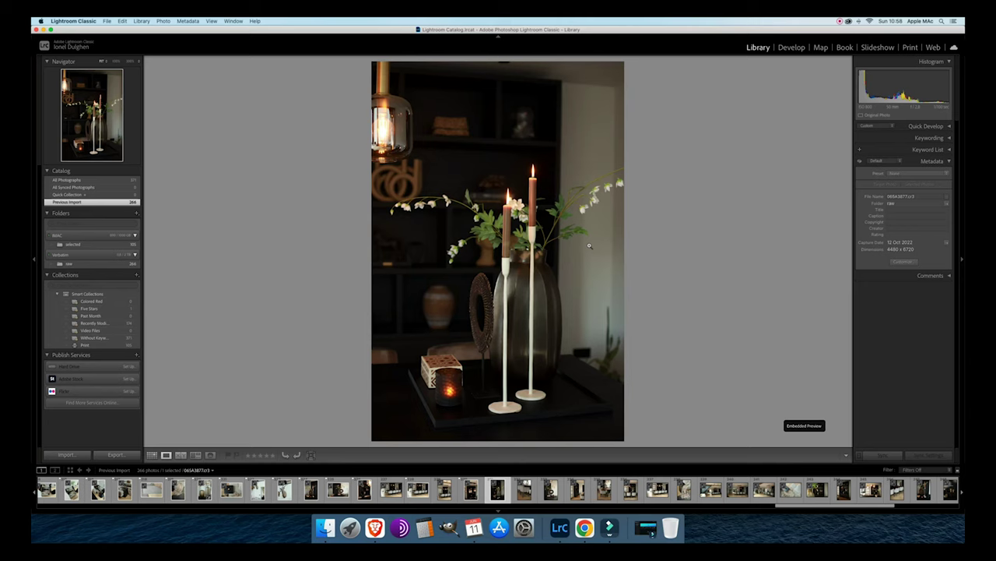
key(p)
Unflag the candle photo, then flag the chair and candle-arrangement photos as picks.
key(u)
key(Right)
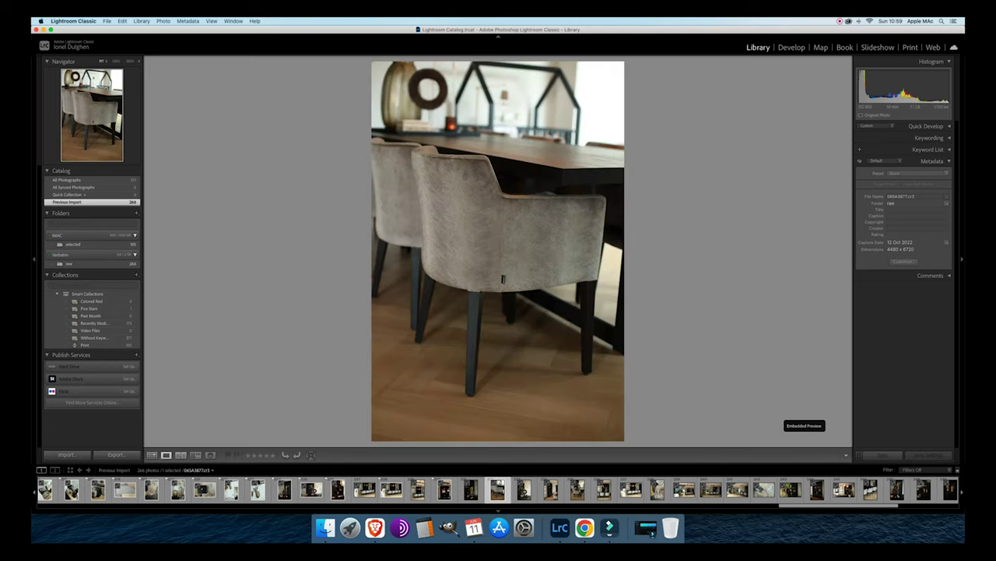
key(p)
key(Right)
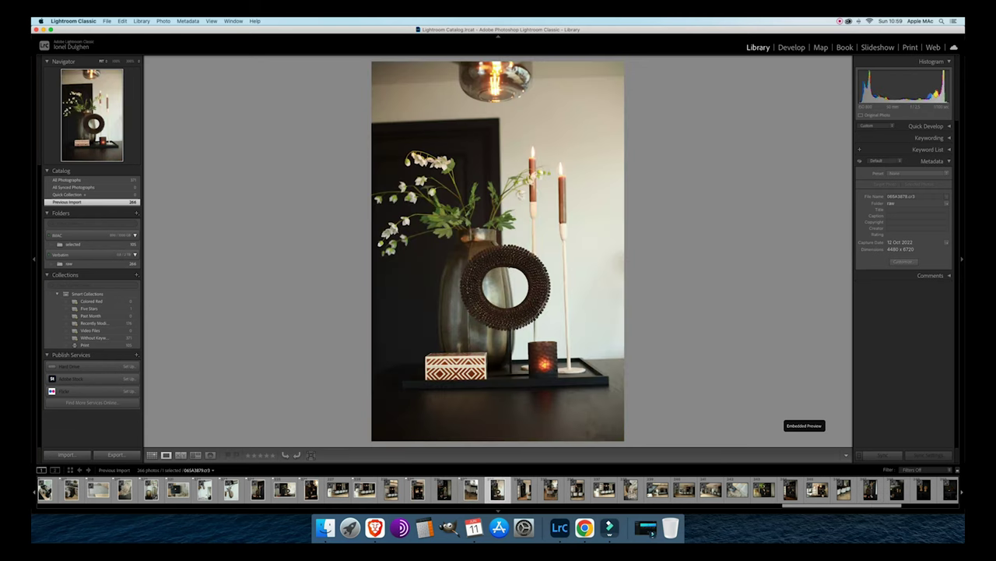
key(p)
Flag the bookshelf photo as a pick.
key(Right)
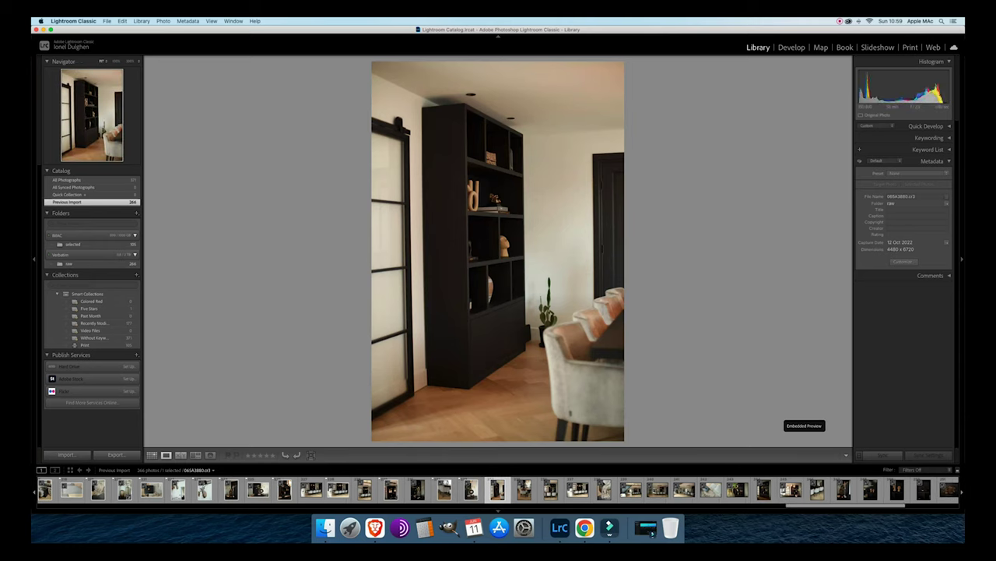
key(Left)
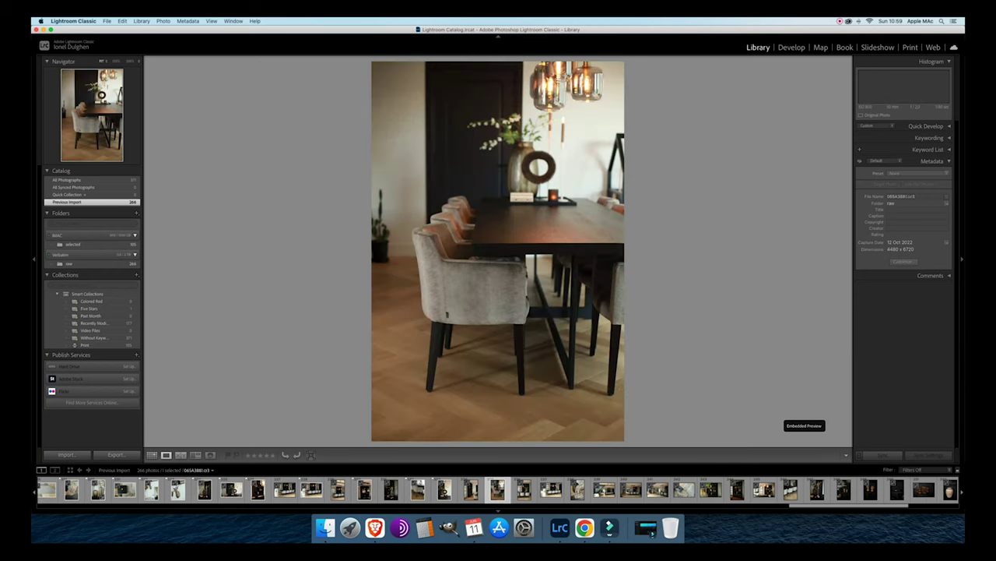
key(Right)
key(p)
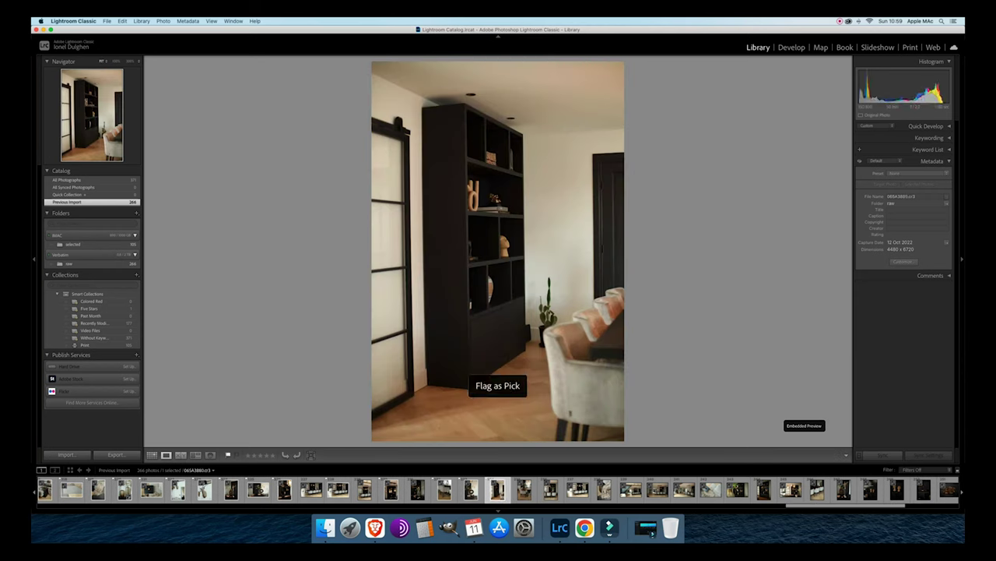
Leave the tall dining-table photo unflagged after zoom-checking the chair arm, then advance to 065A3884.
key(Right)
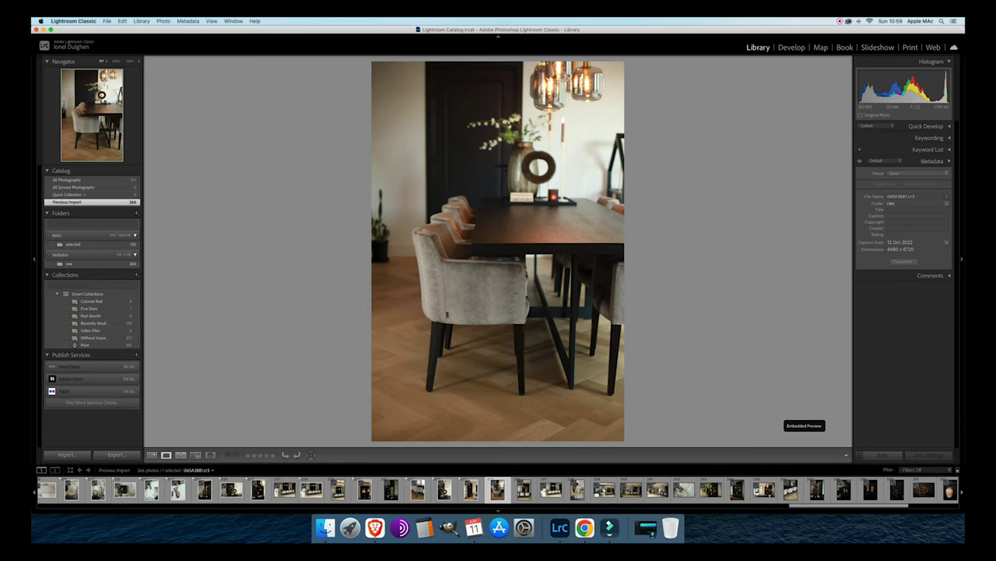
key(p)
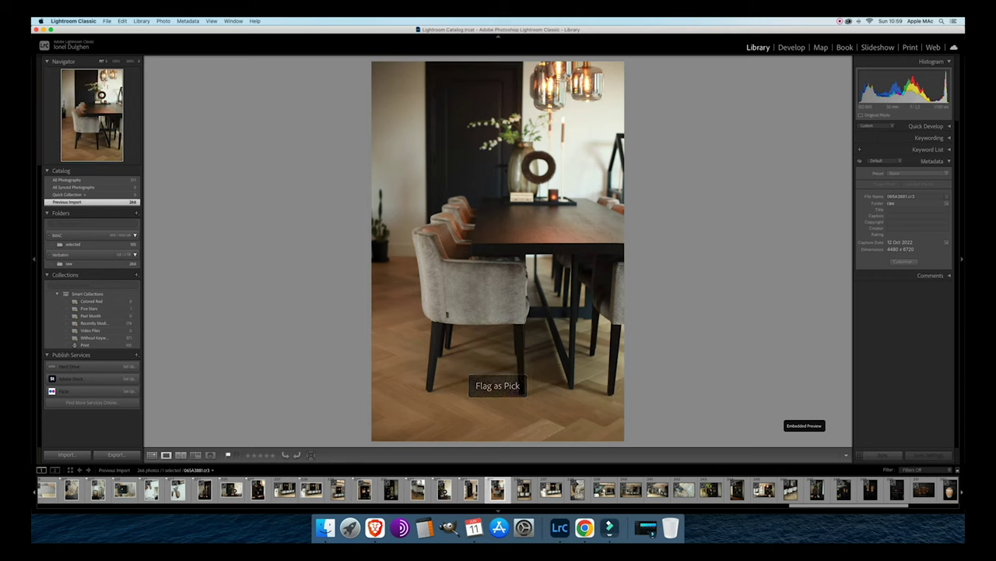
key(u)
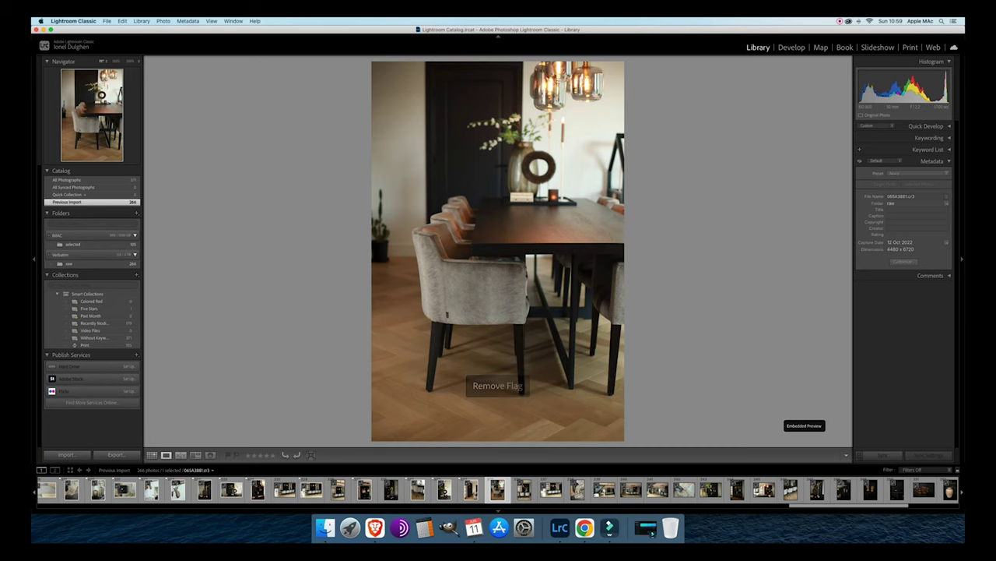
drag(474, 257, 569, 262)
key(Right)
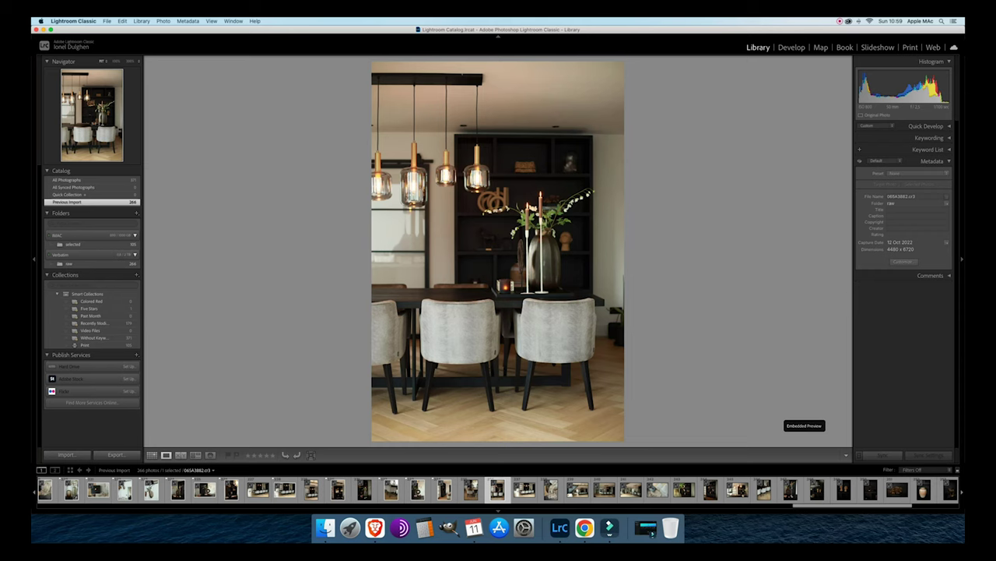
key(Right)
key(Right)
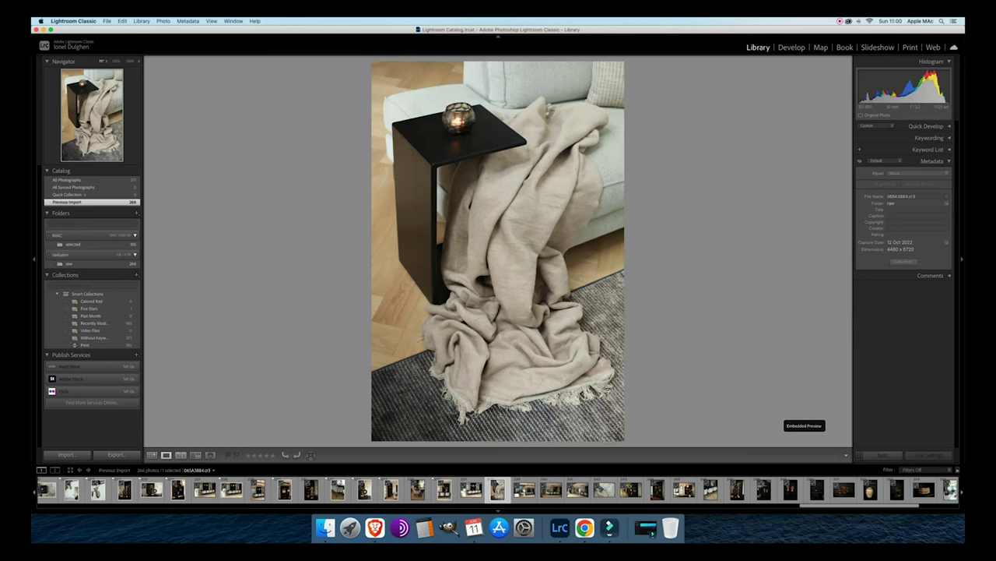
Flag the throw-blanket photo and the wide staircase living-room shot as picks.
key(p)
key(Right)
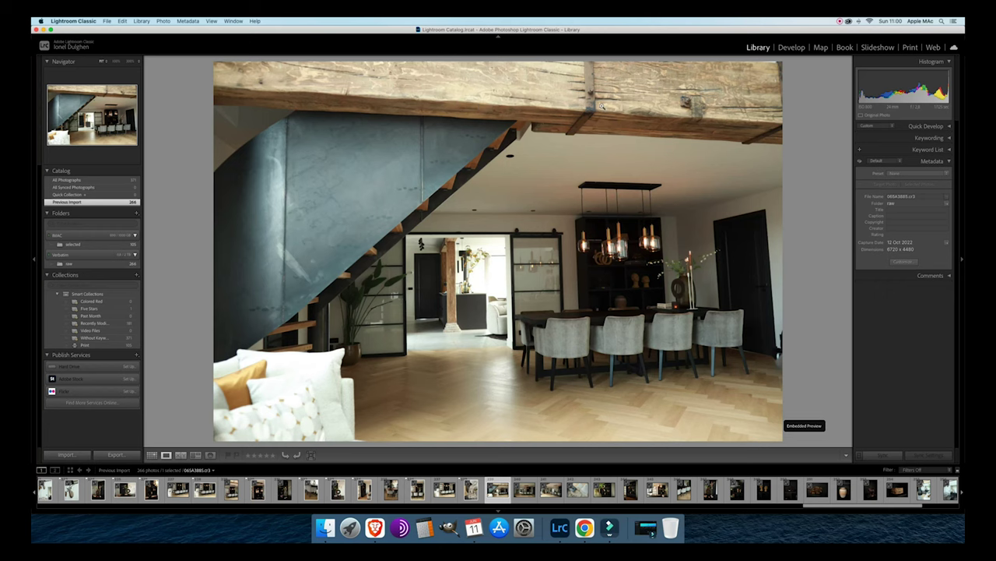
key(p)
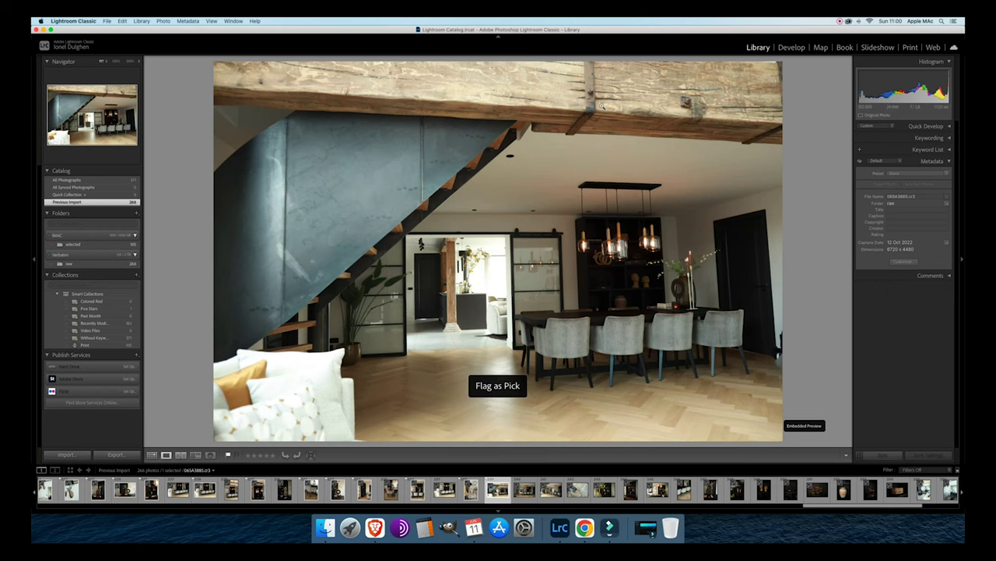
key(p)
Flag the frontal dining-room shot, then remove its pick flag so it stays unflagged.
key(Right)
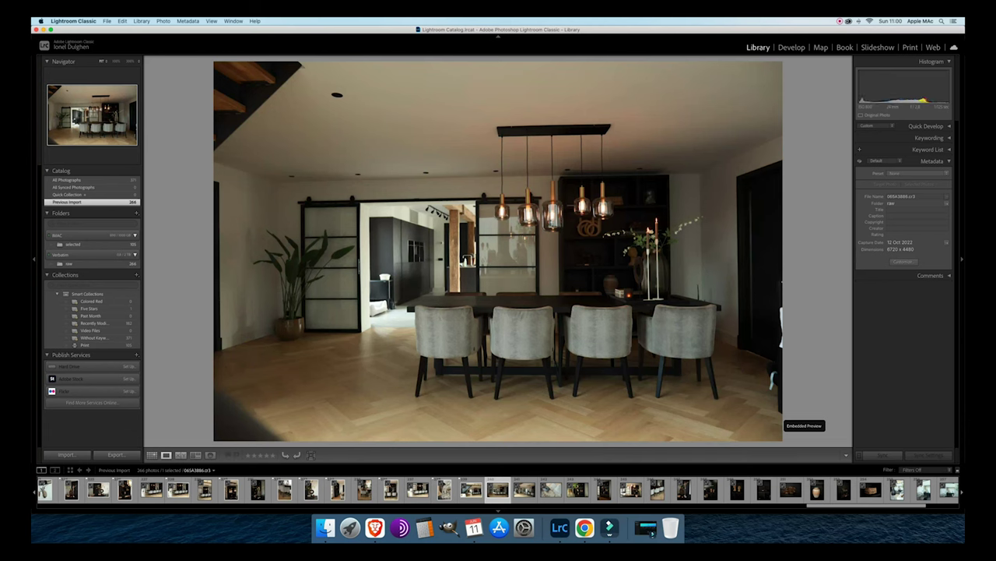
key(Right)
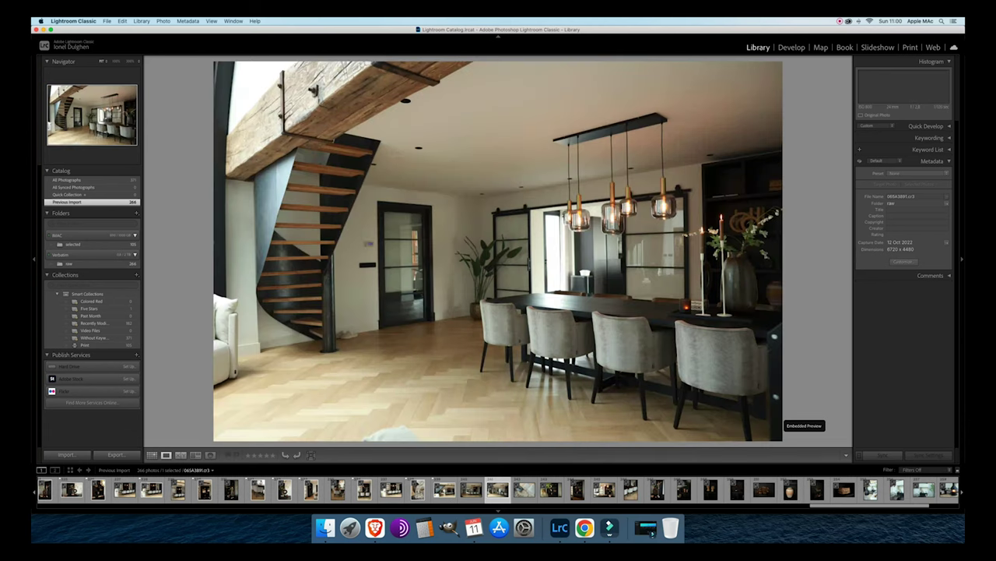
key(Left)
key(p)
key(Right)
key(Right)
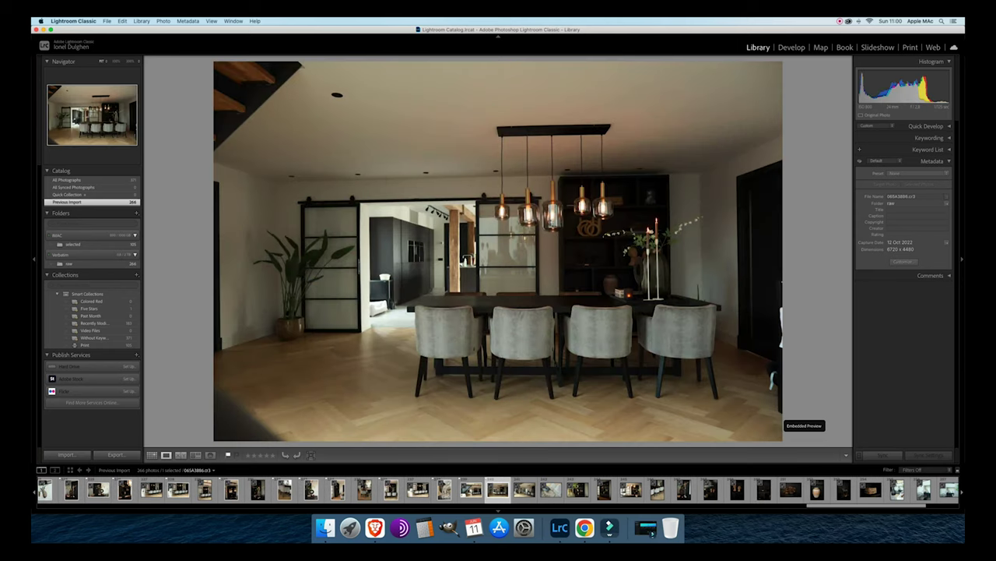
key(u)
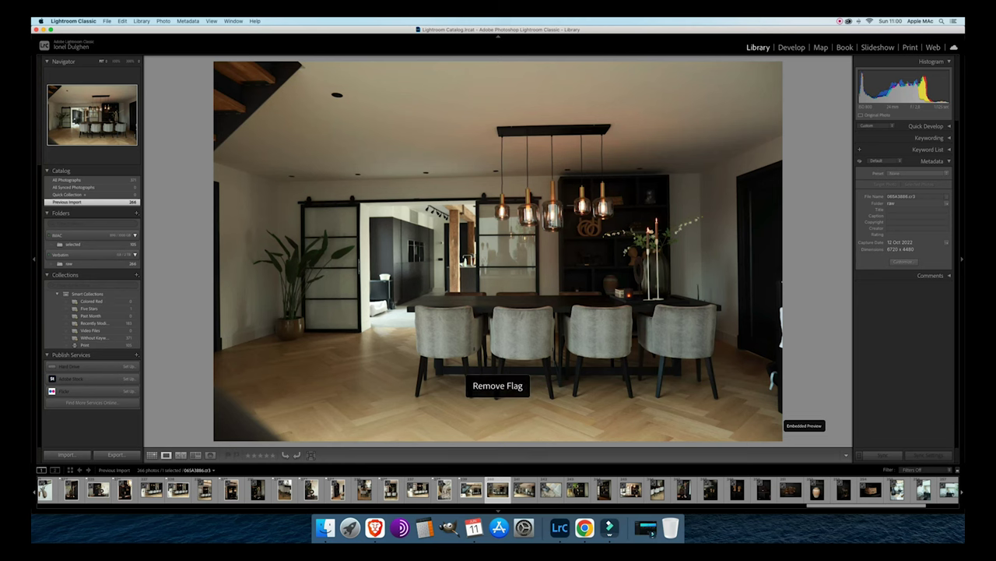
Flag the spiral staircase shot as a pick, then move past the sofa close-up to the dark shelf photo.
key(Right)
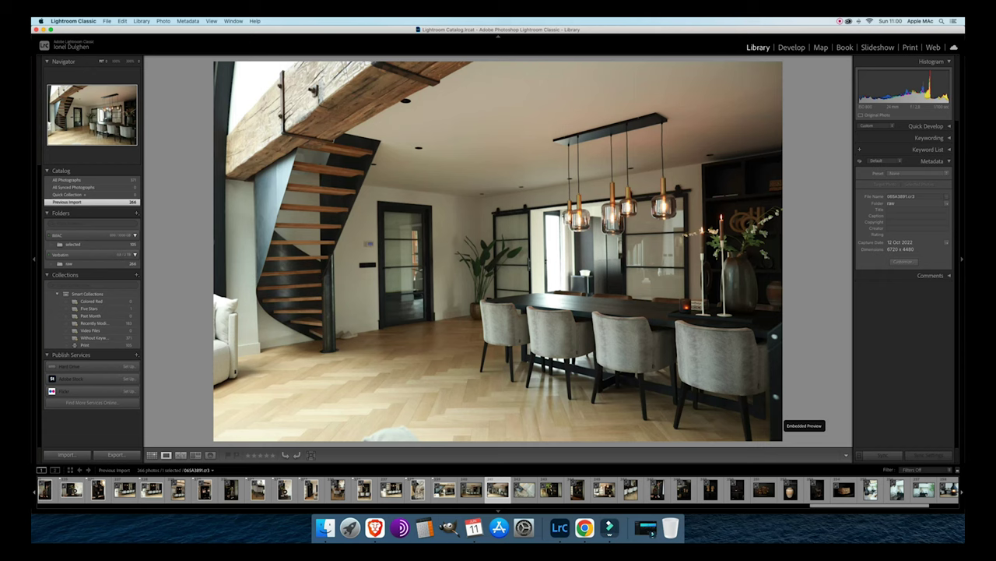
key(p)
key(Right)
key(Left)
key(p)
key(Right)
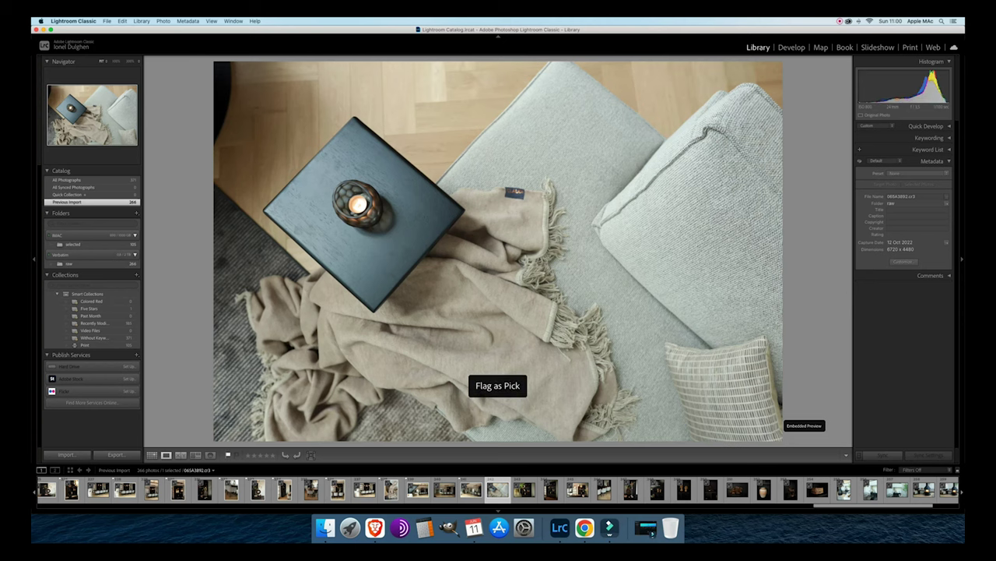
key(Right)
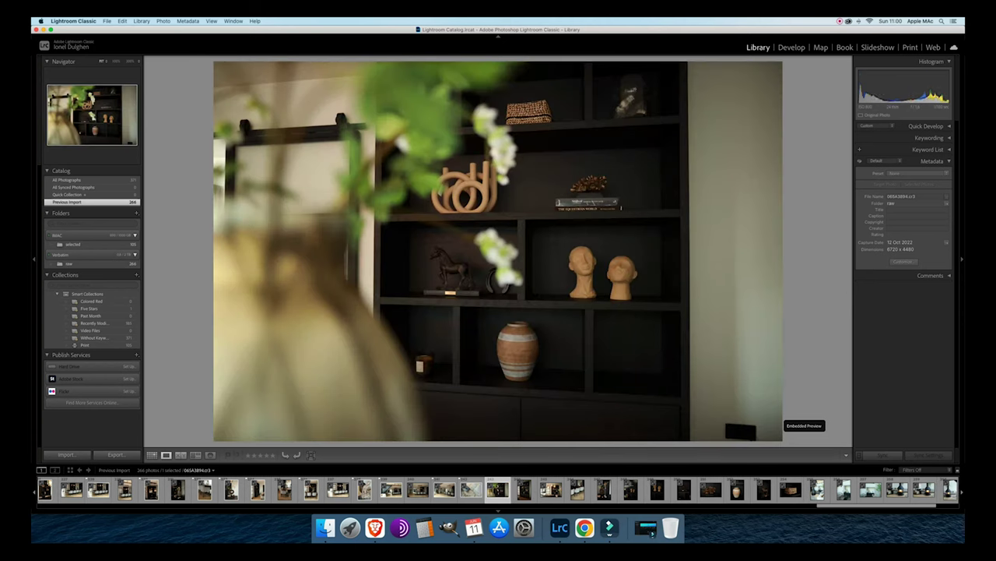
Flag the shelf close-up with flowers as a pick after comparing it with its neighbours.
key(p)
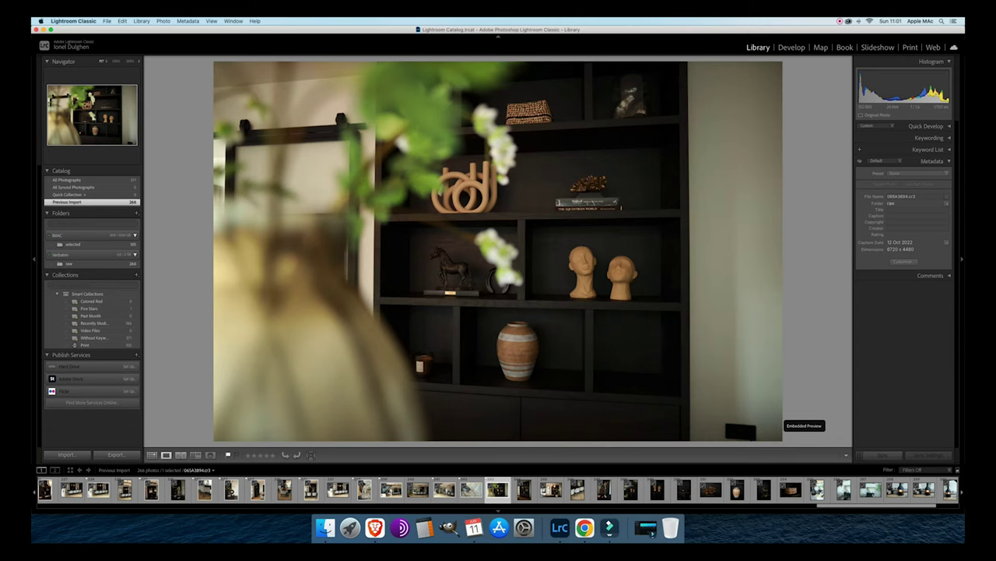
key(Right)
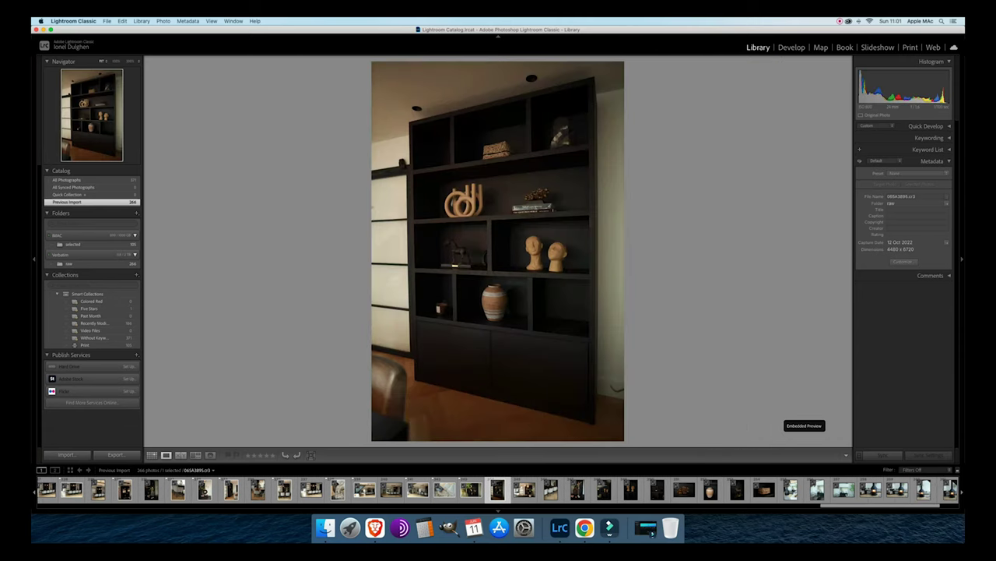
key(Right)
key(Right)
key(Left)
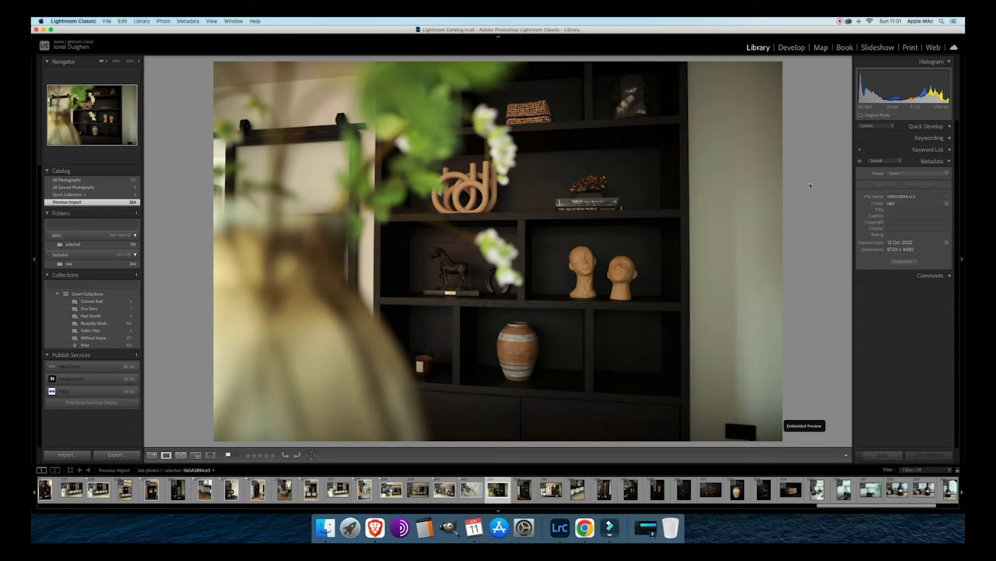
key(p)
Flag the full bookcase photo and the dining-chairs portrait as picks.
key(Right)
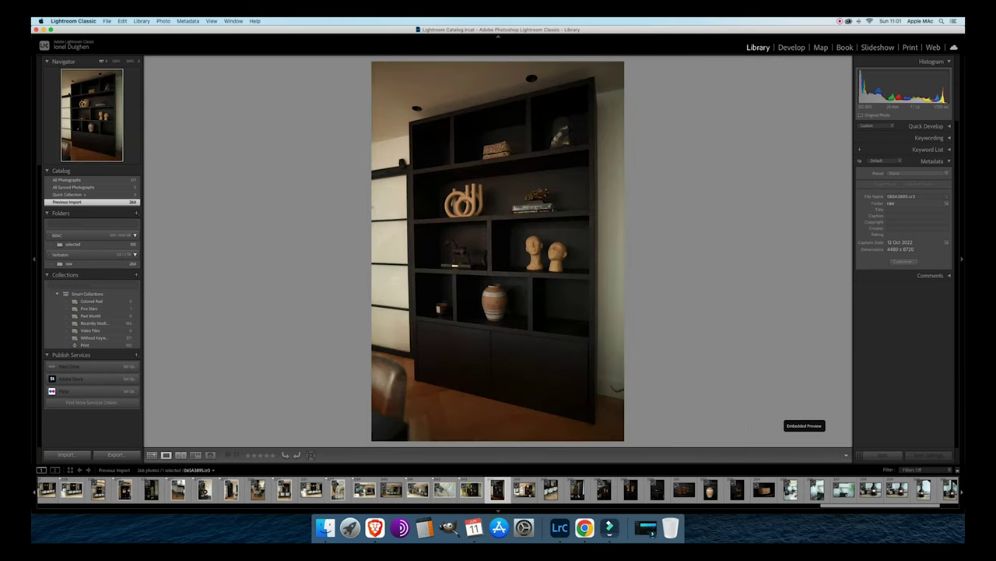
key(Right)
key(Left)
key(p)
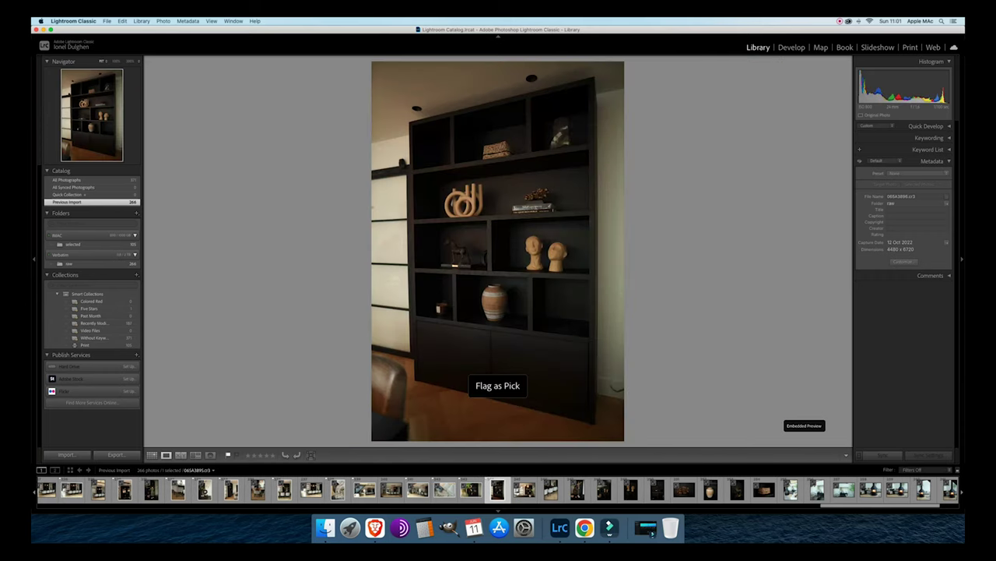
key(Right)
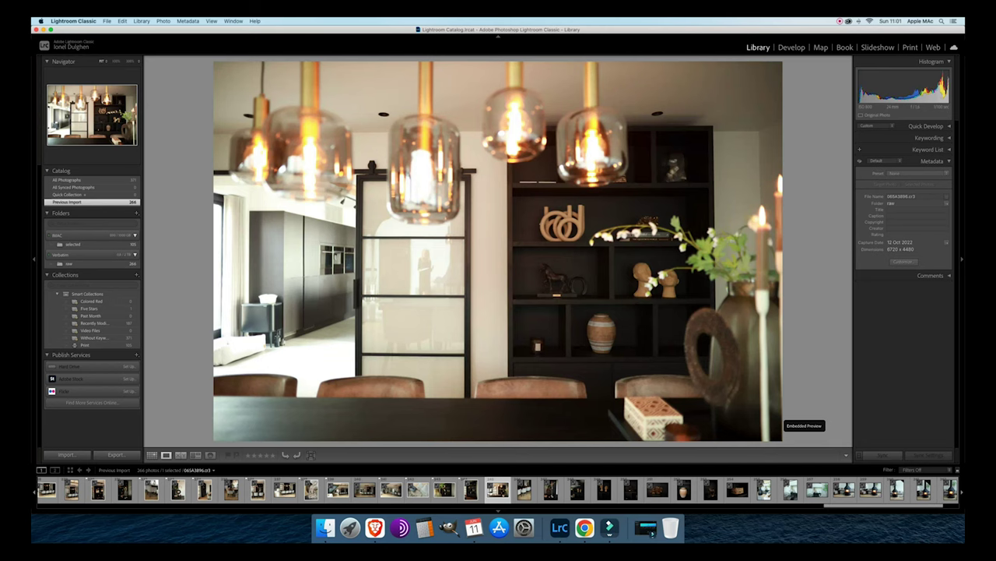
key(Right)
key(p)
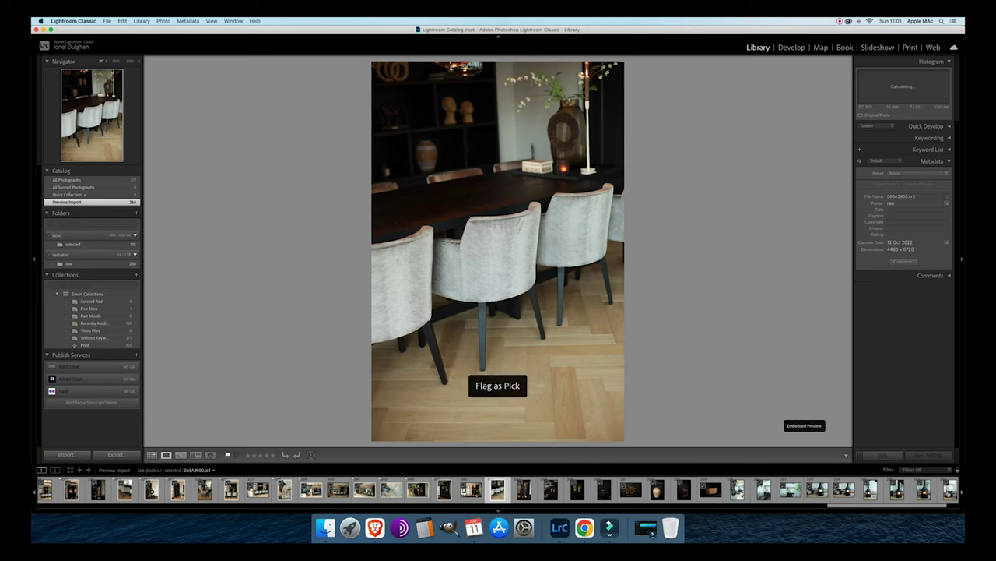
Flag the candles photo, the busts-on-a-shelf photo and the busts close-up as picks.
key(Right)
key(Right)
key(Left)
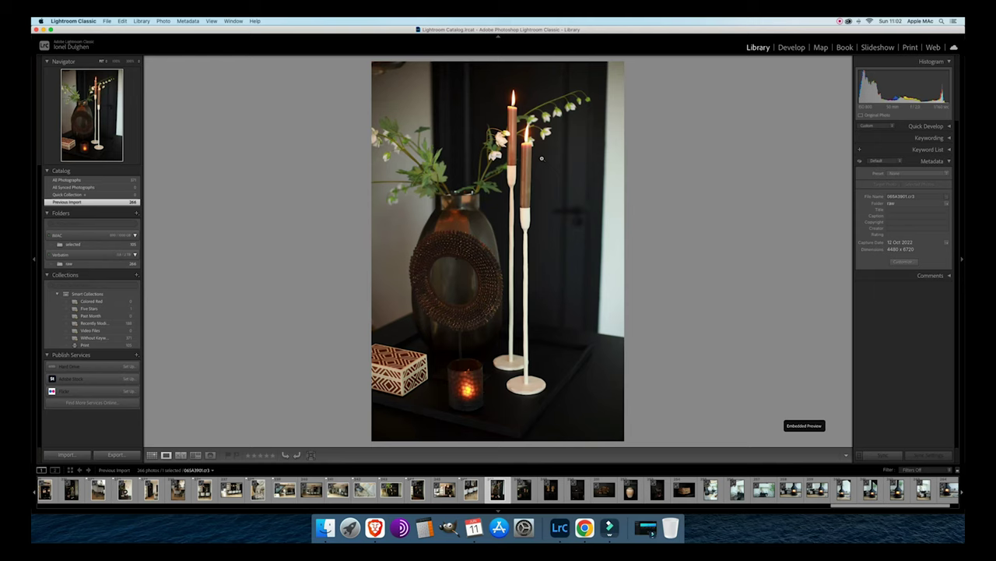
key(p)
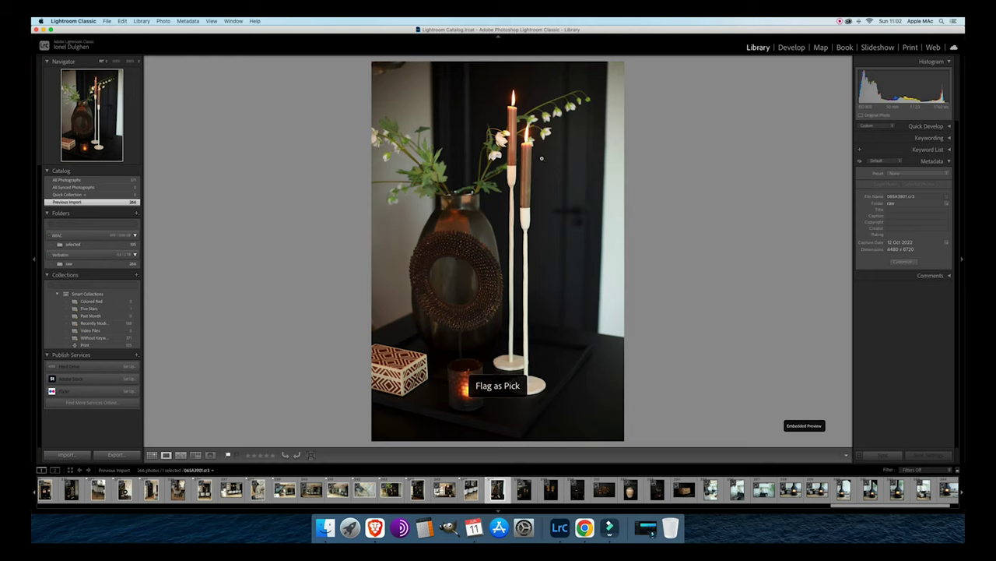
key(Right)
key(Right)
key(Left)
key(p)
key(Right)
key(p)
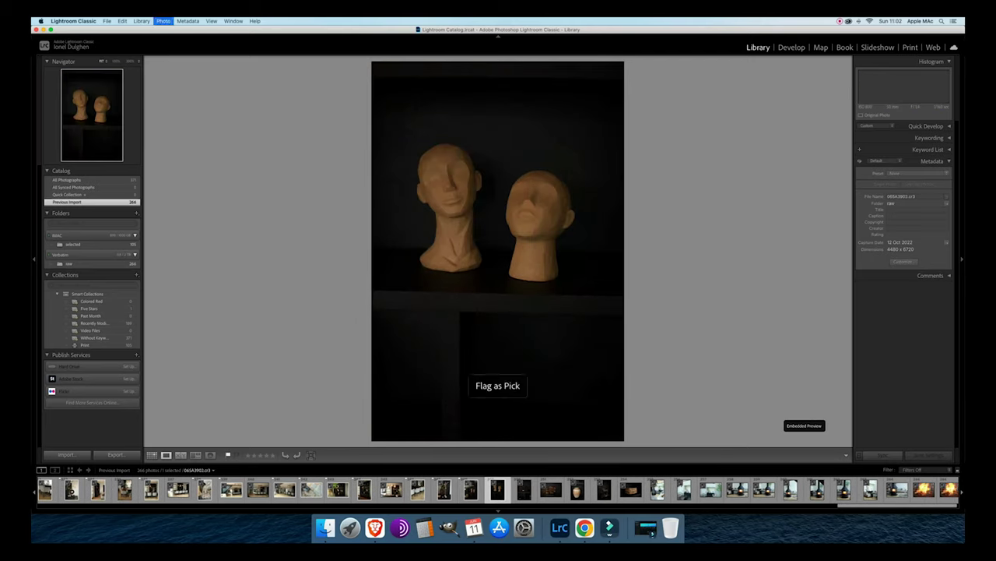
key(Right)
Flag the horse figurine, the gold sculpture and the following detail photo as picks.
key(Right)
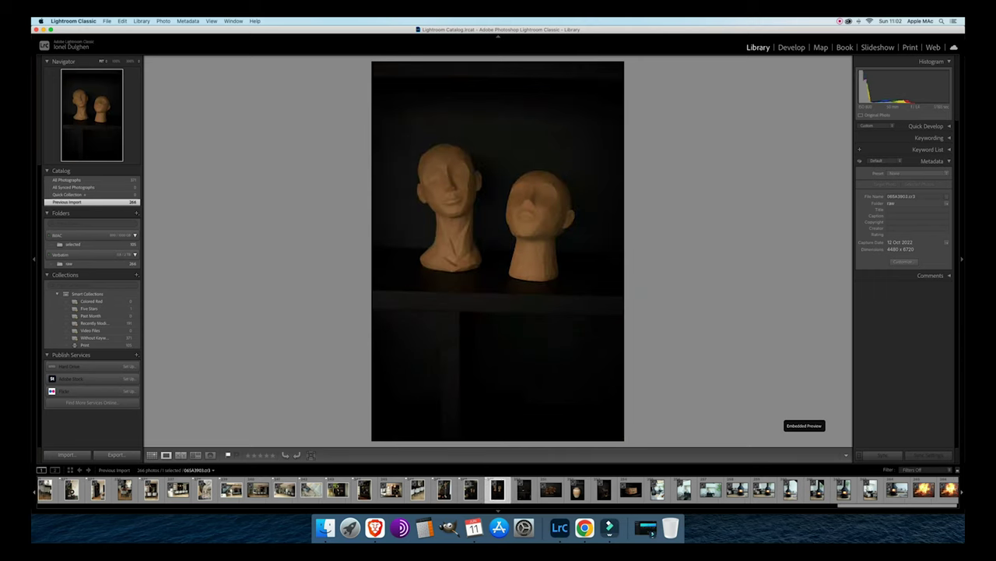
key(p)
key(Right)
key(p)
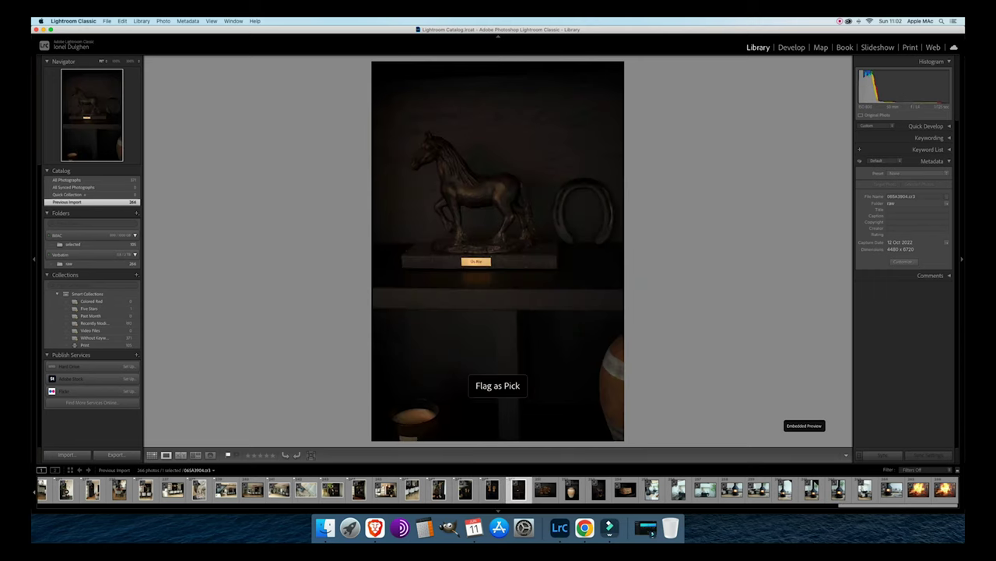
key(Right)
key(p)
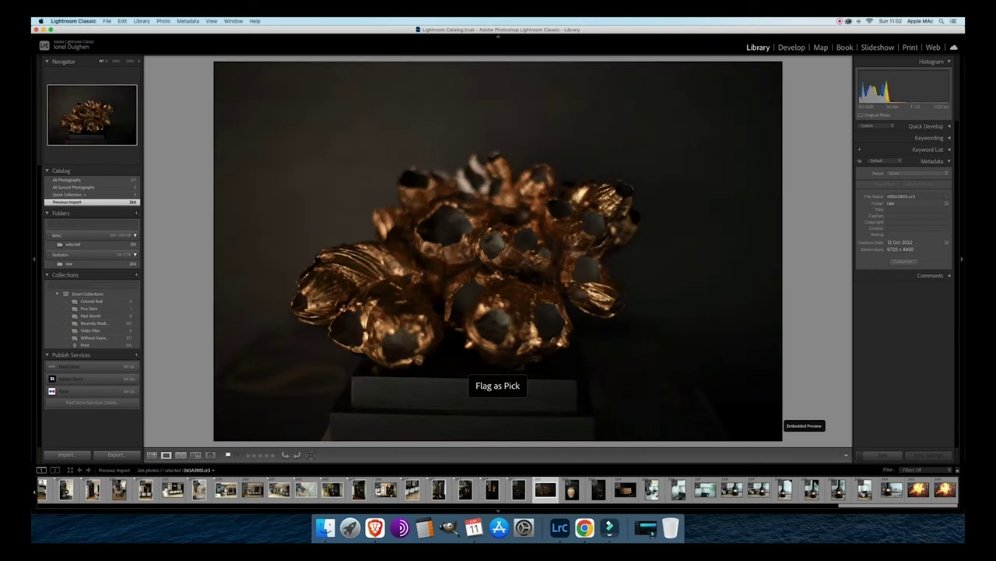
key(Right)
key(p)
Flag the horse sculpture and basket photos, then move on to the oryx wall niche photo.
key(Right)
key(p)
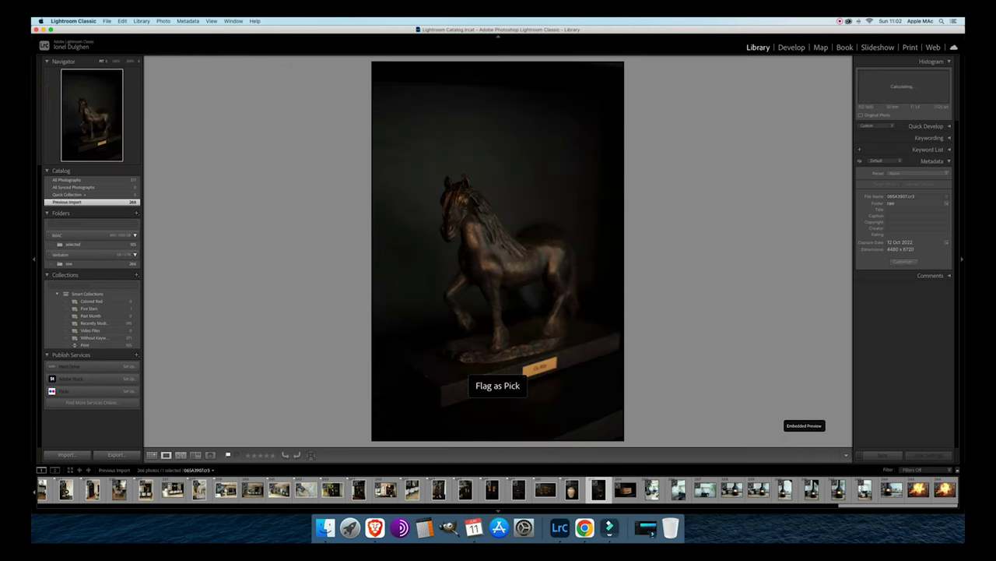
key(Right)
key(p)
key(Right)
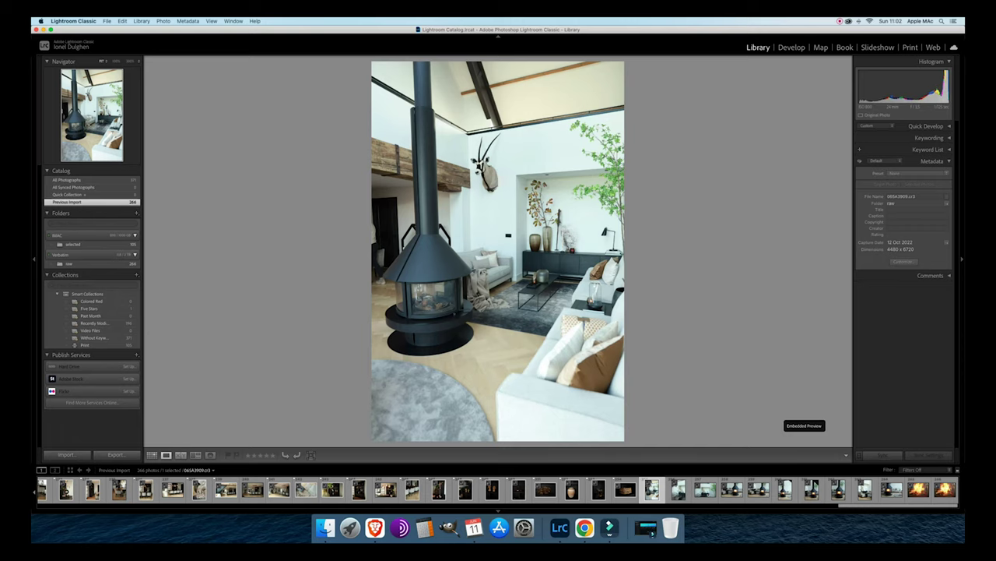
key(Left)
key(Left)
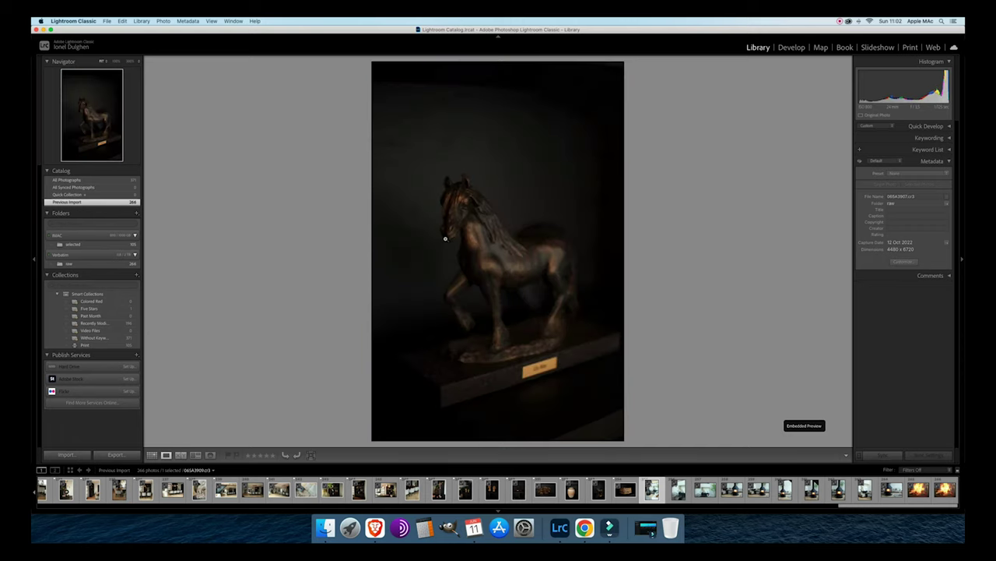
key(Right)
key(Right)
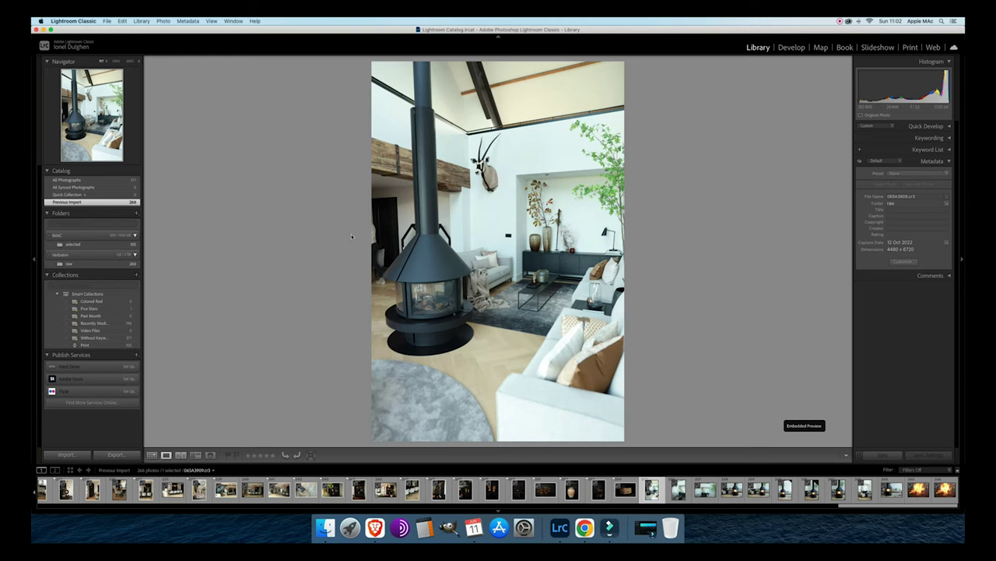
key(Right)
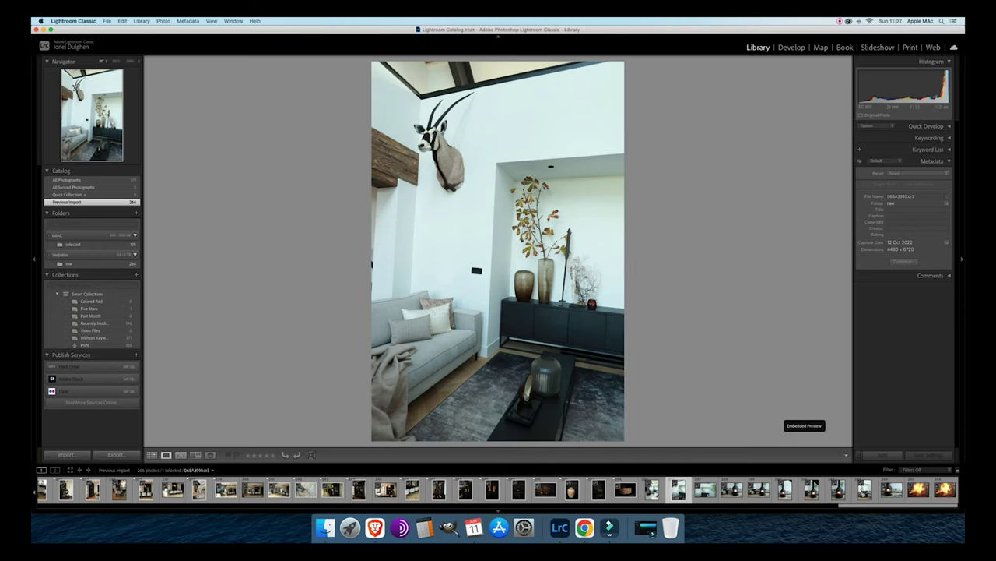
Compare the portrait and landscape oryx niche photos without flagging them.
key(Right)
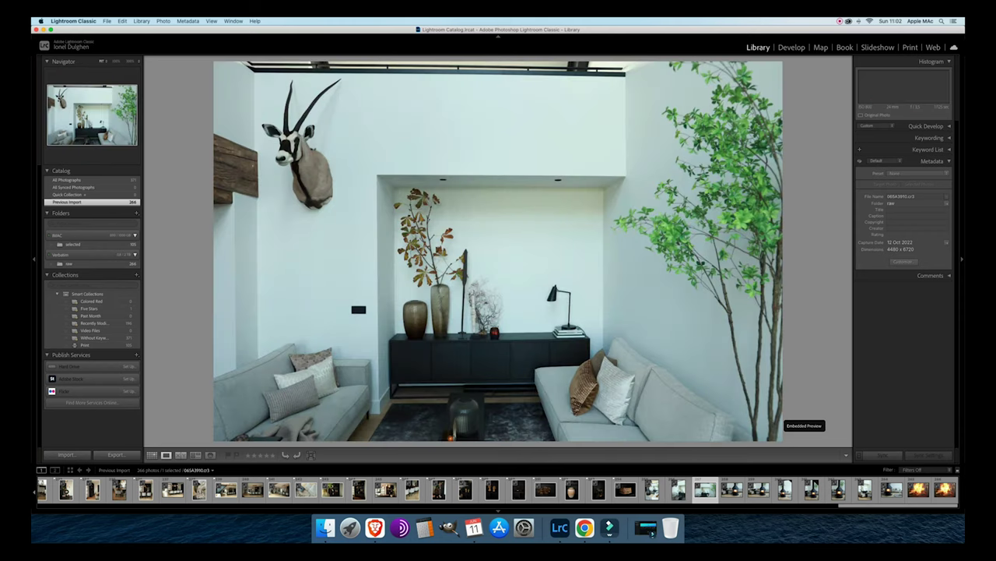
key(Left)
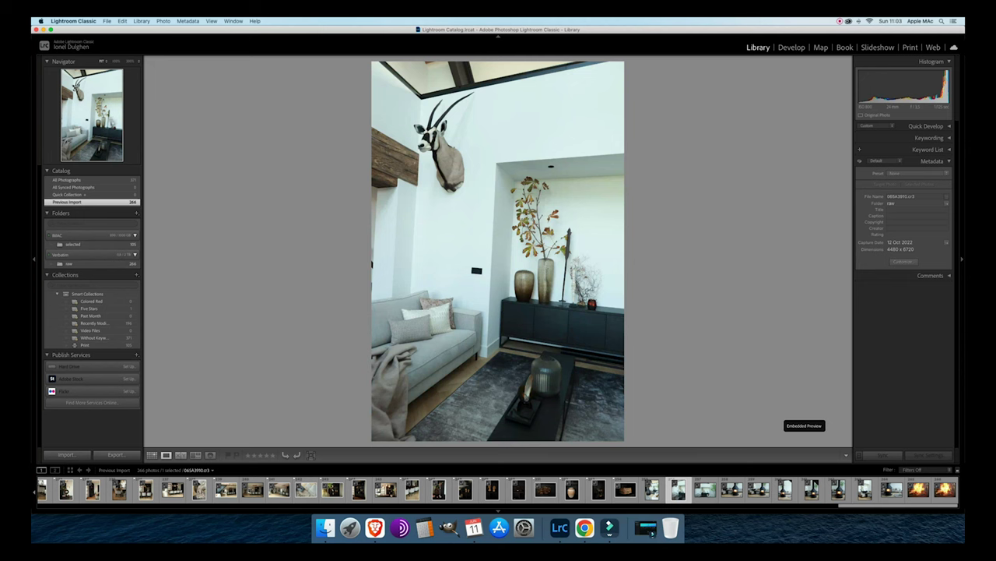
key(Right)
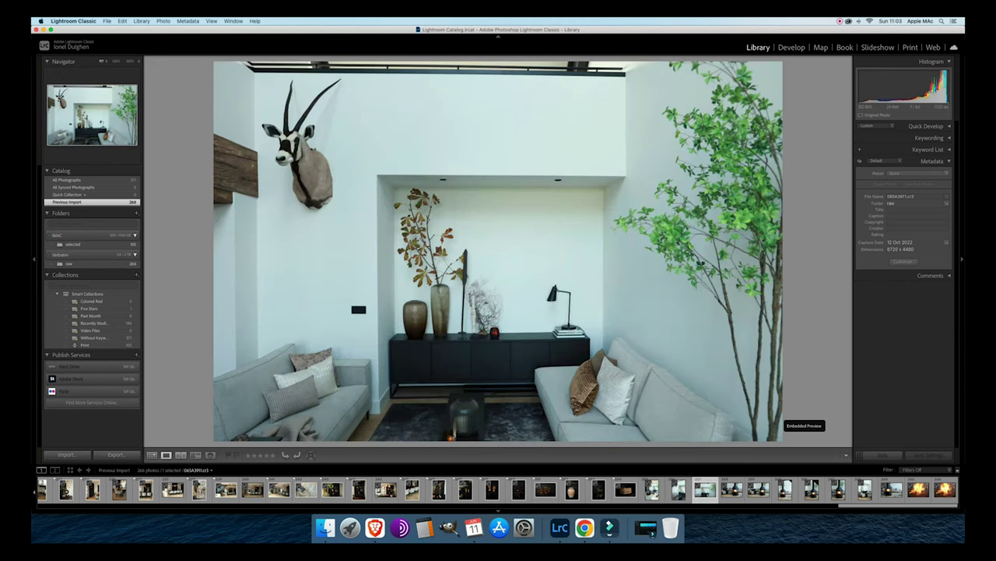
key(Right)
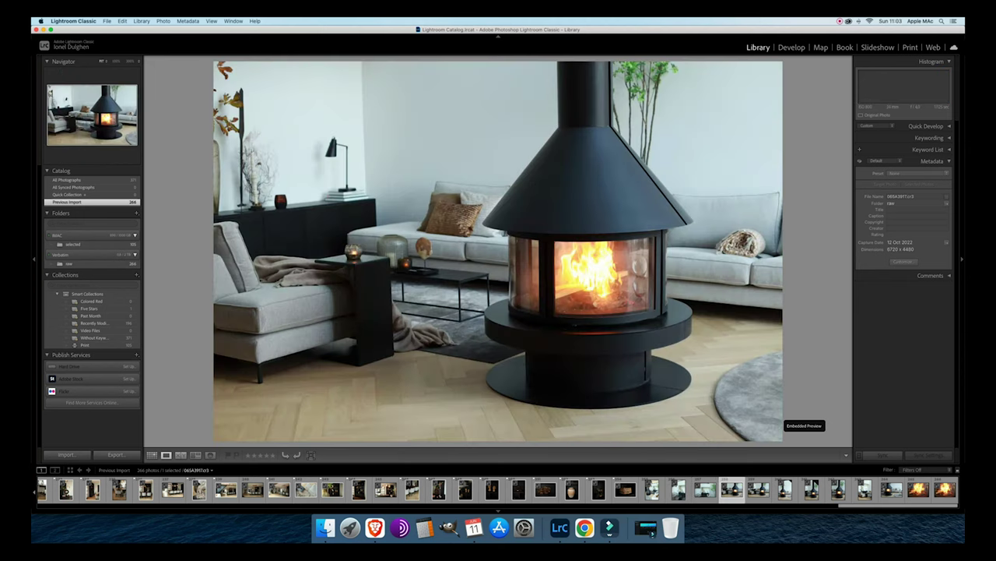
key(Left)
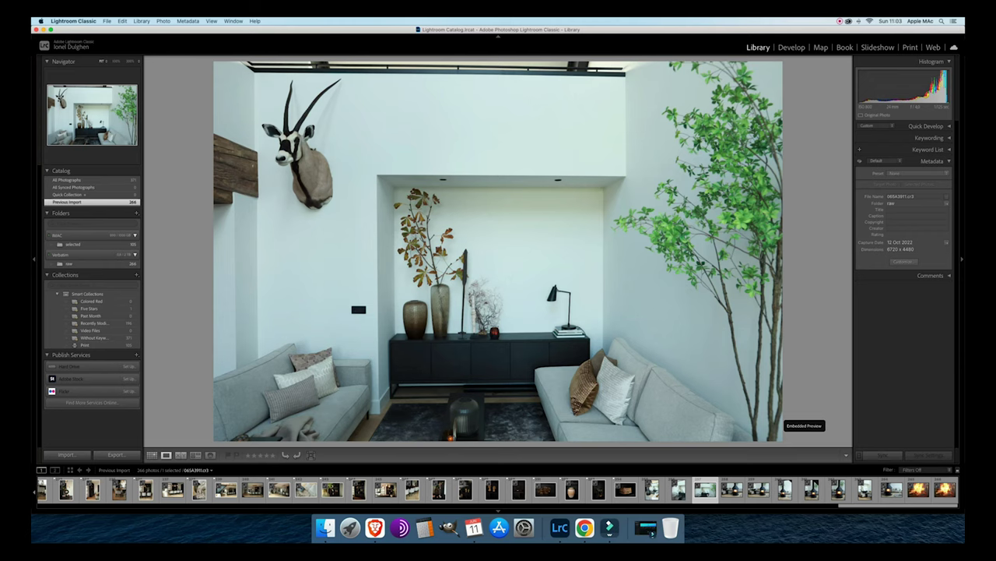
Compare the first fireplace frames and flag photo 065A3917 as a pick.
click(732, 489)
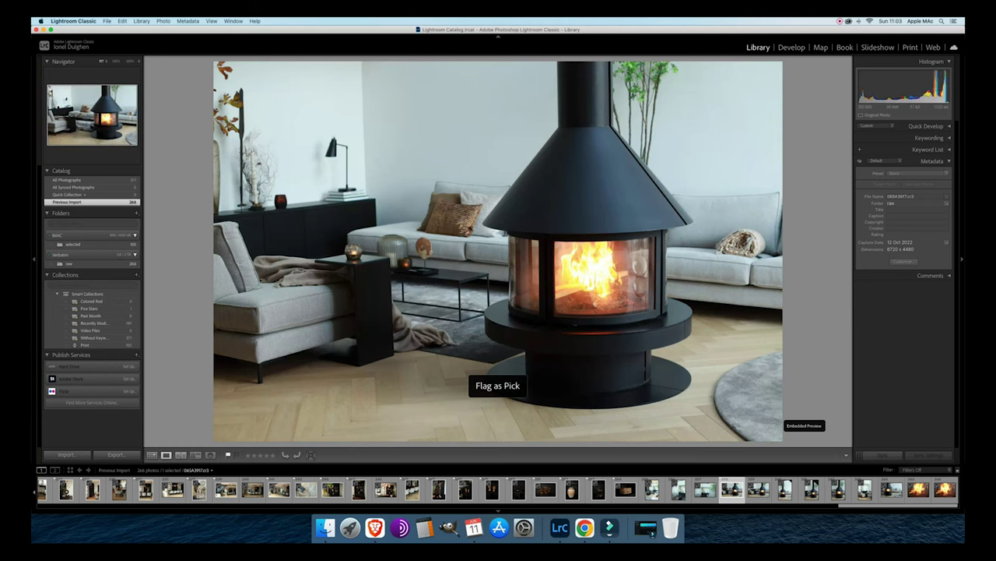
key(Right)
key(Left)
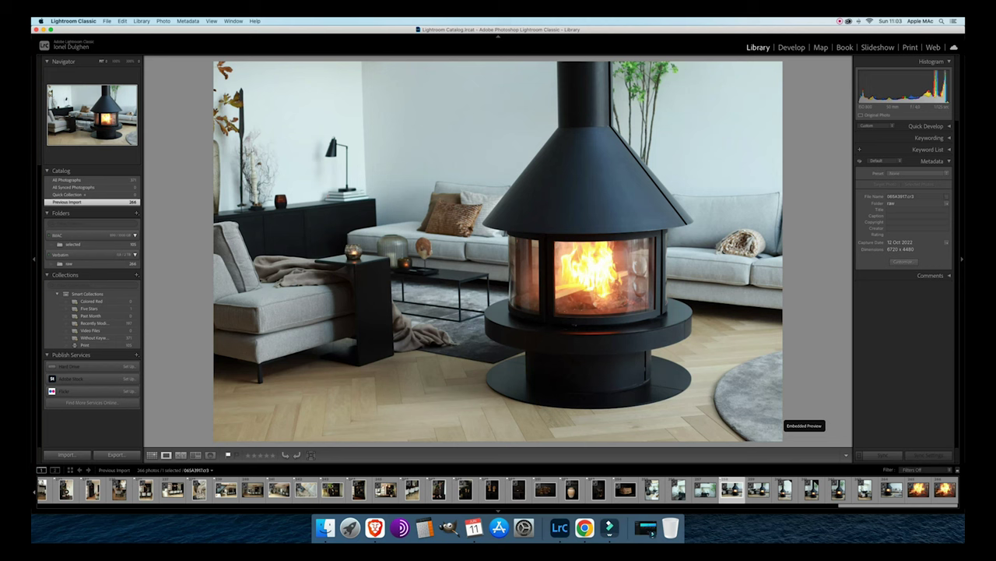
key(Right)
key(Left)
key(p)
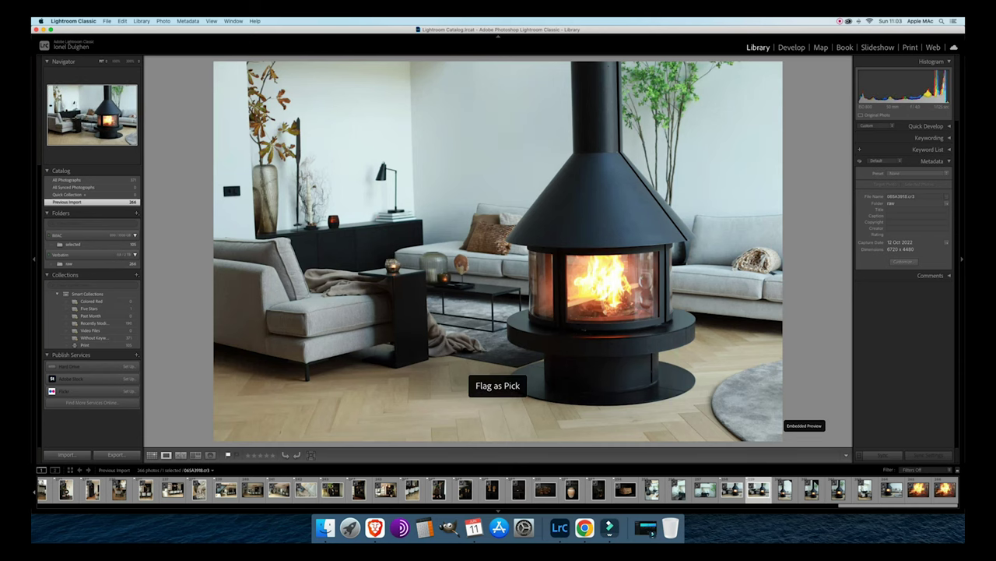
Compare the horizontal and vertical fireplace frames and flag the vertical one as a pick.
key(Right)
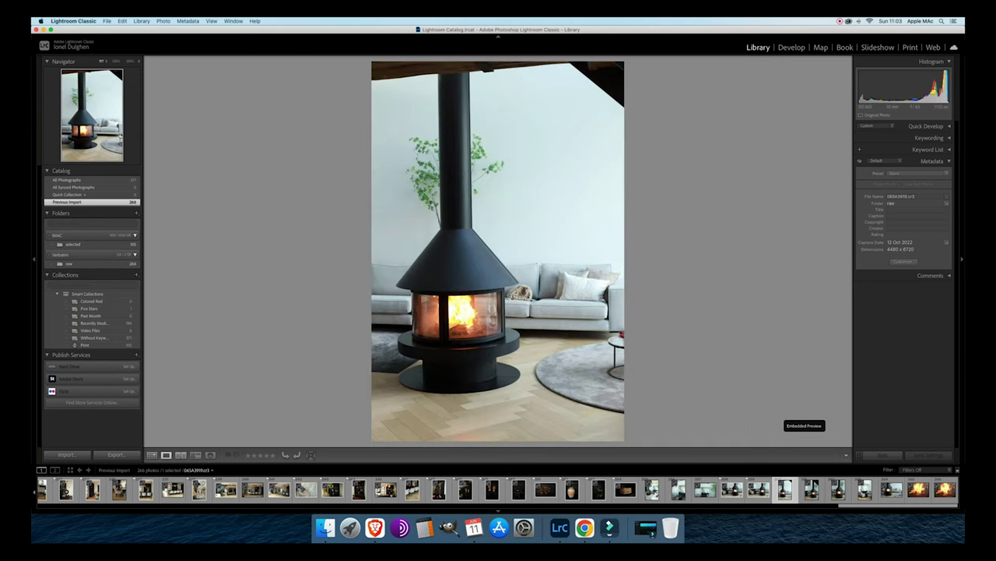
key(Right)
key(Left)
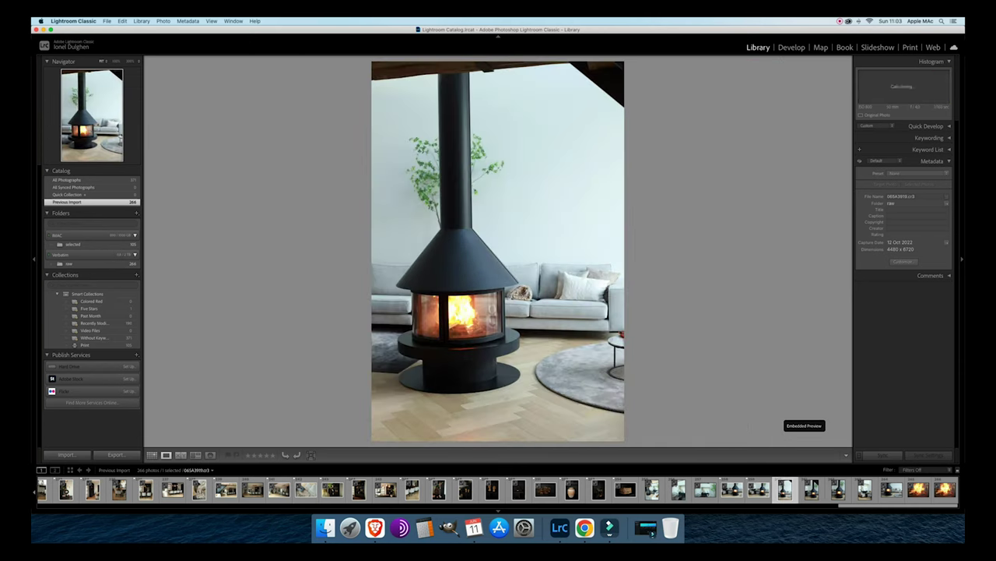
key(Left)
key(Right)
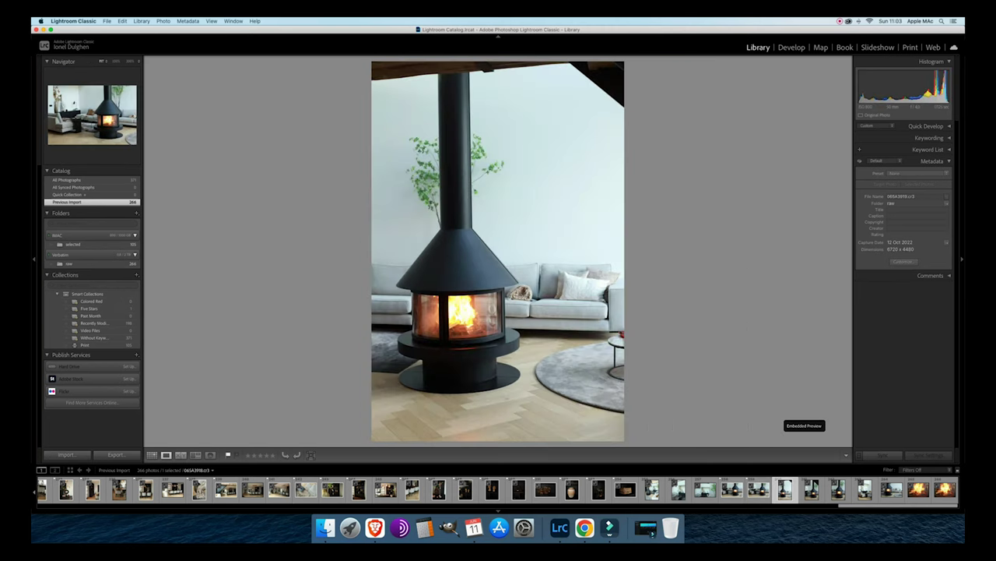
key(p)
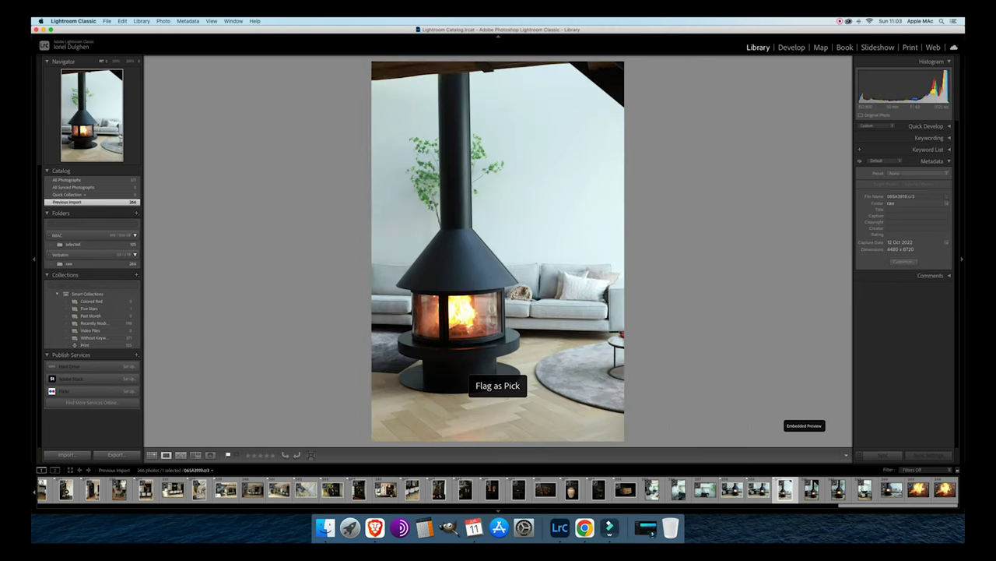
Recheck the vertical fireplace frame against the horizontal one and remove its pick flag.
key(Left)
key(Right)
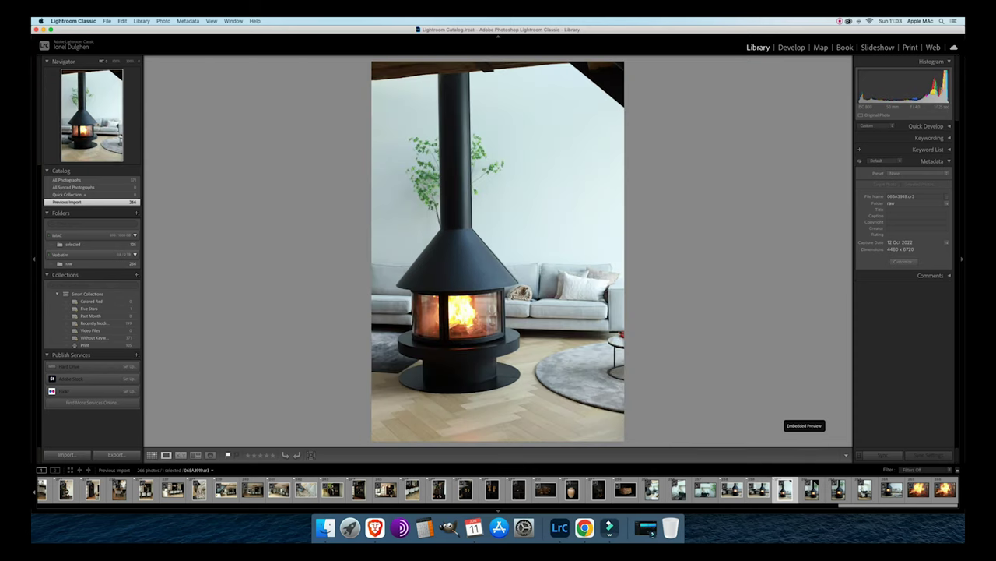
key(Left)
key(Right)
key(Left)
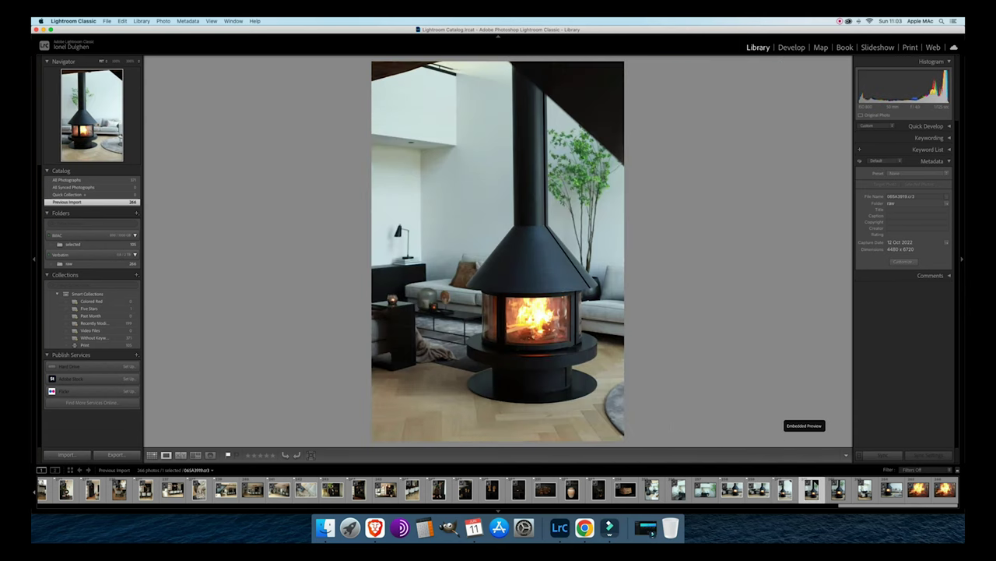
key(Right)
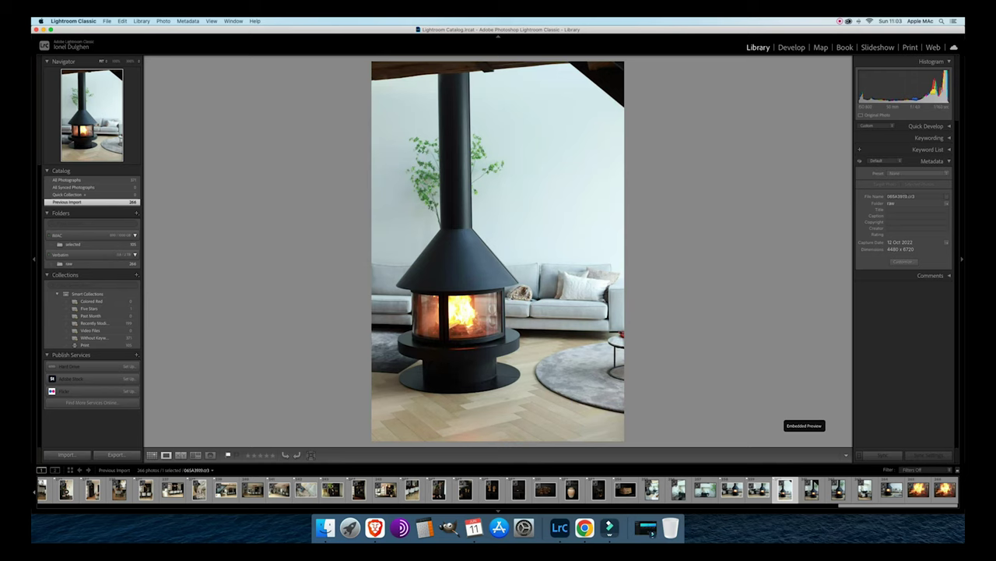
key(u)
Flag the next fireplace frame and the fire close-up as picks.
key(Right)
key(p)
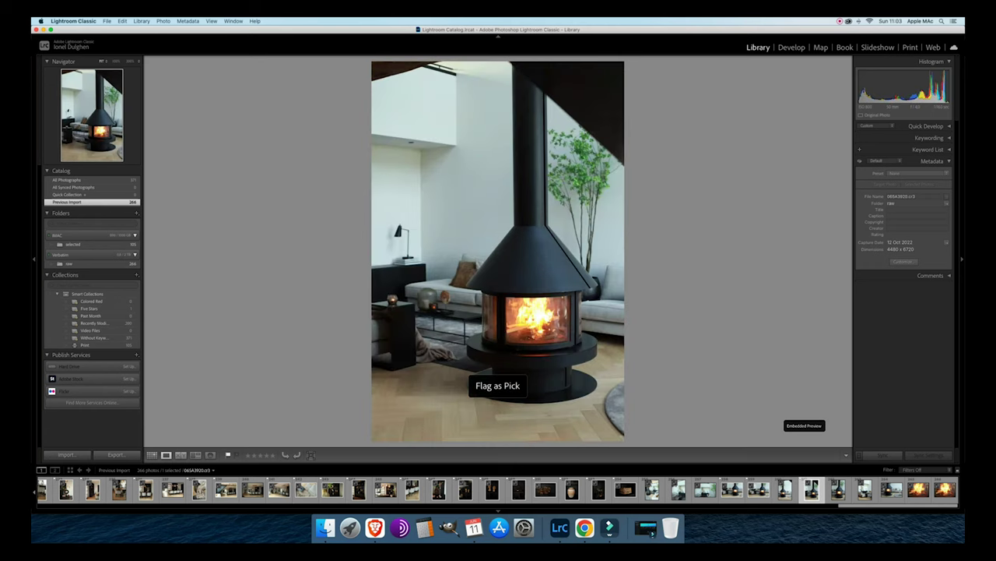
key(Right)
key(Right)
key(Right)
key(Right)
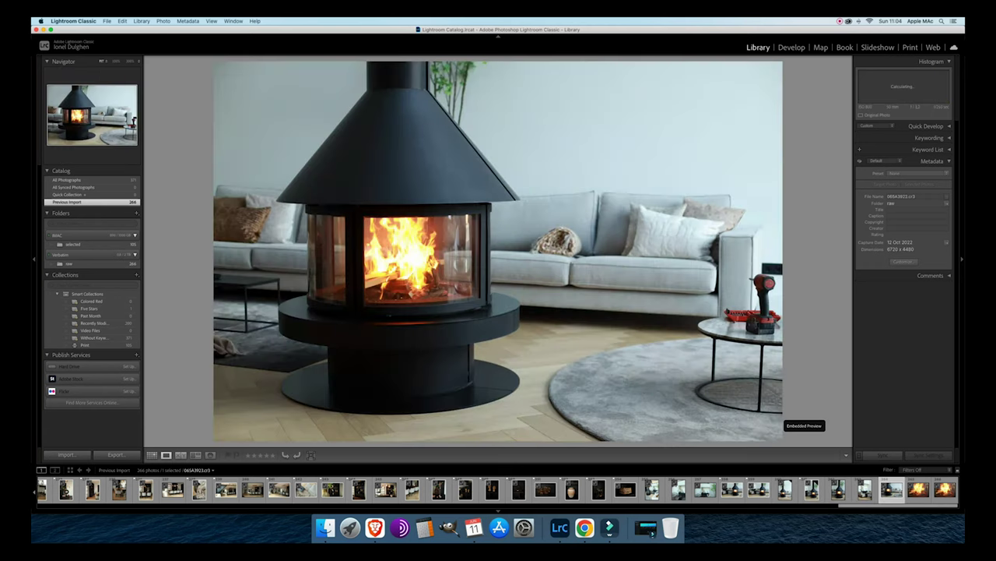
key(Right)
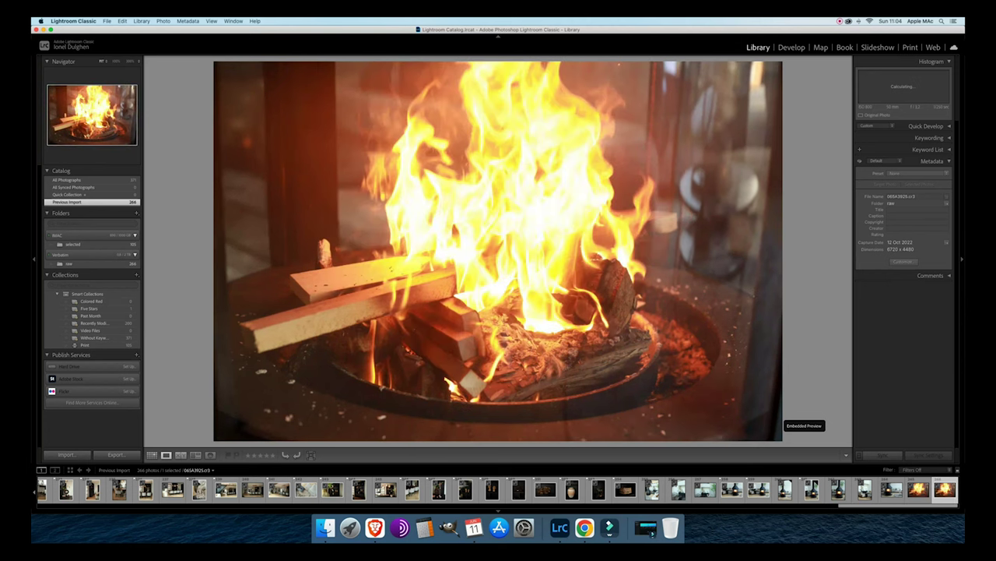
key(Left)
key(p)
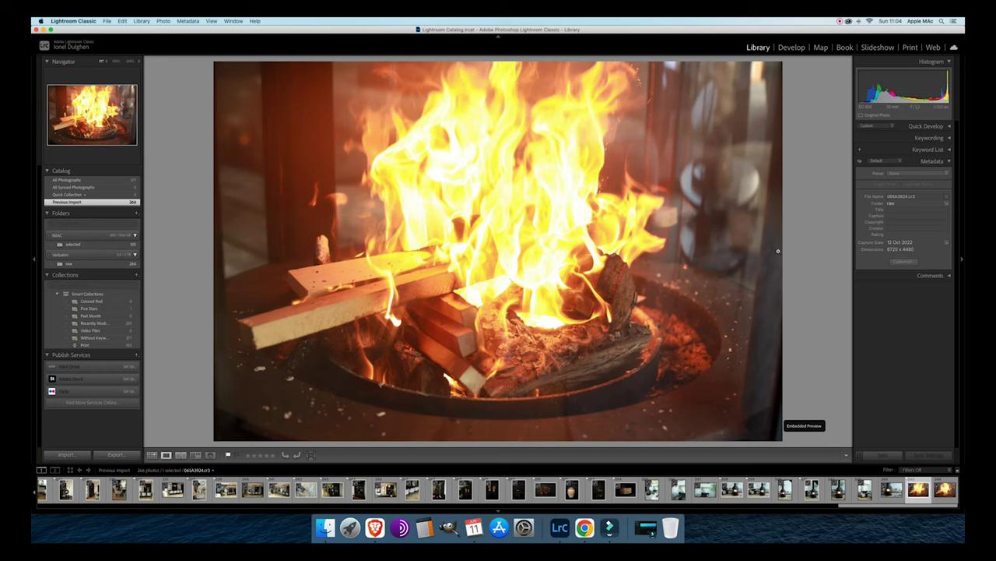
Filter the filmstrip to Flagged photos only, 163 of 266 images, and return to Library.
click(791, 48)
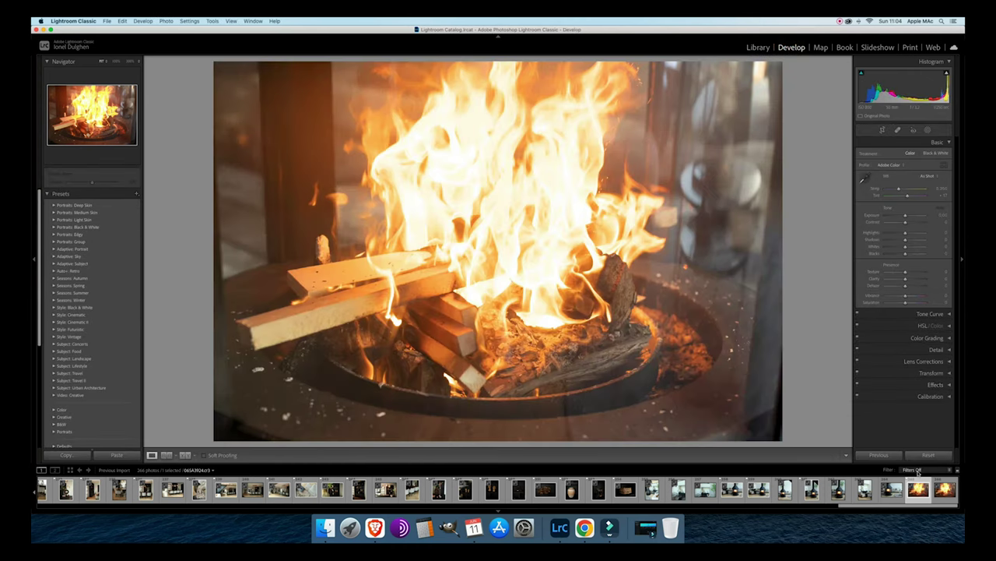
click(918, 470)
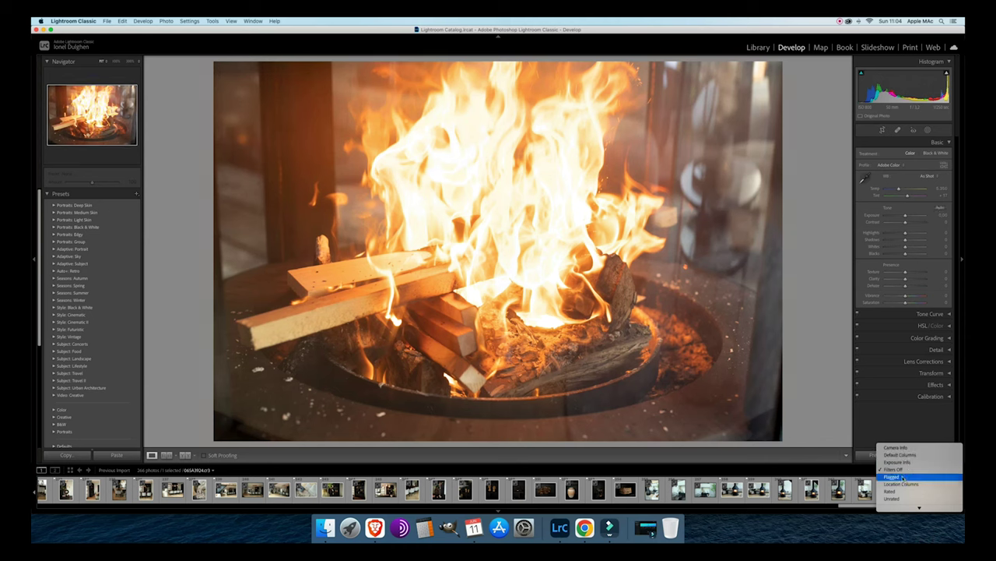
click(903, 478)
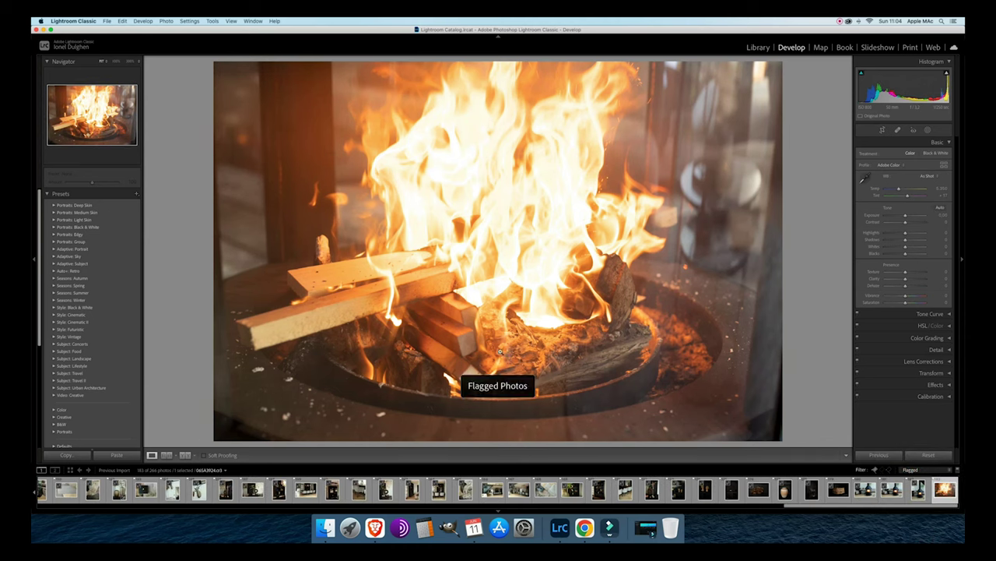
click(757, 48)
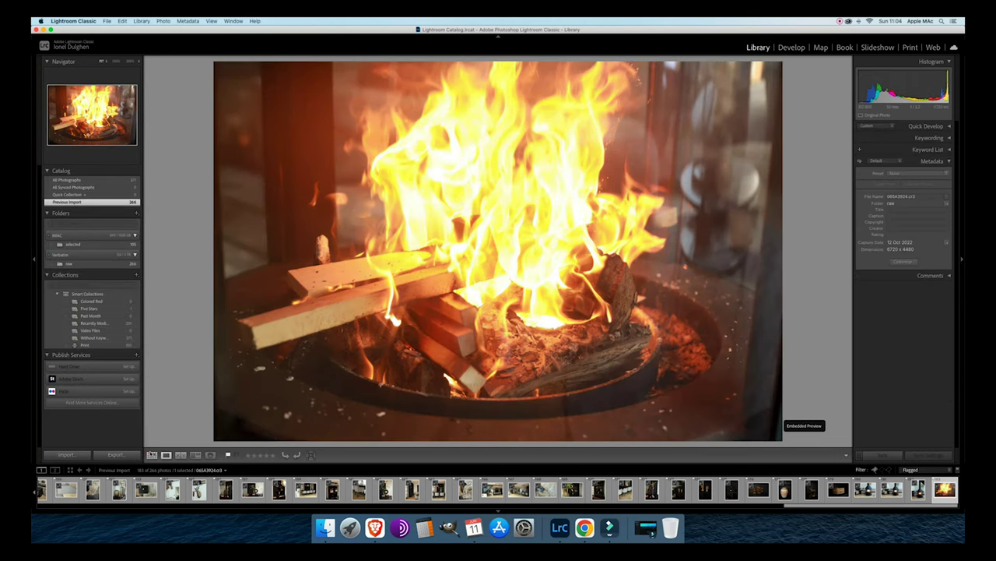
Show the flagged photos as a grid of small thumbnails, scroll through, and select all 183.
click(151, 455)
scroll(370, 251, up, 8)
scroll(370, 250, up, 10)
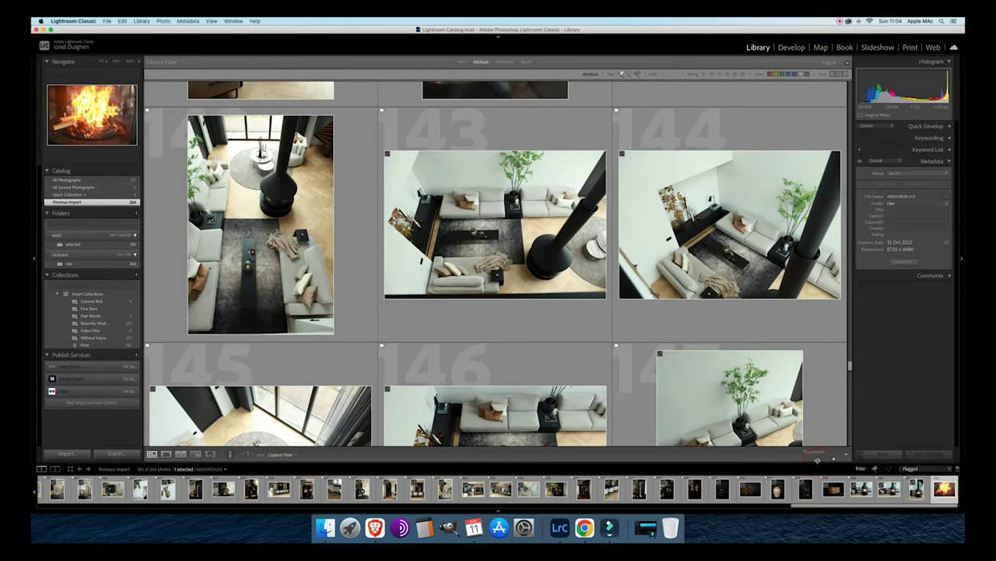
drag(815, 461, 813, 459)
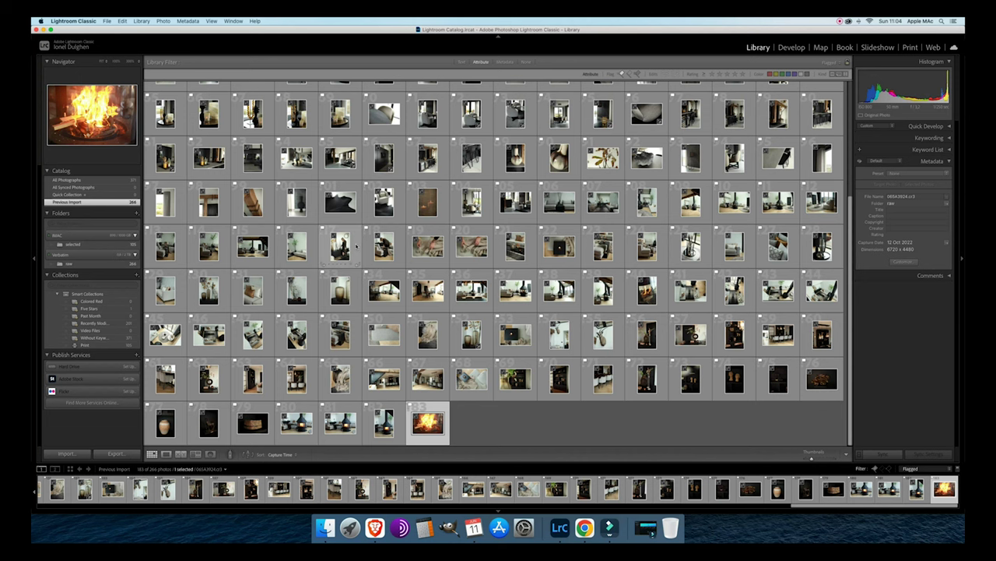
scroll(357, 246, up, 4)
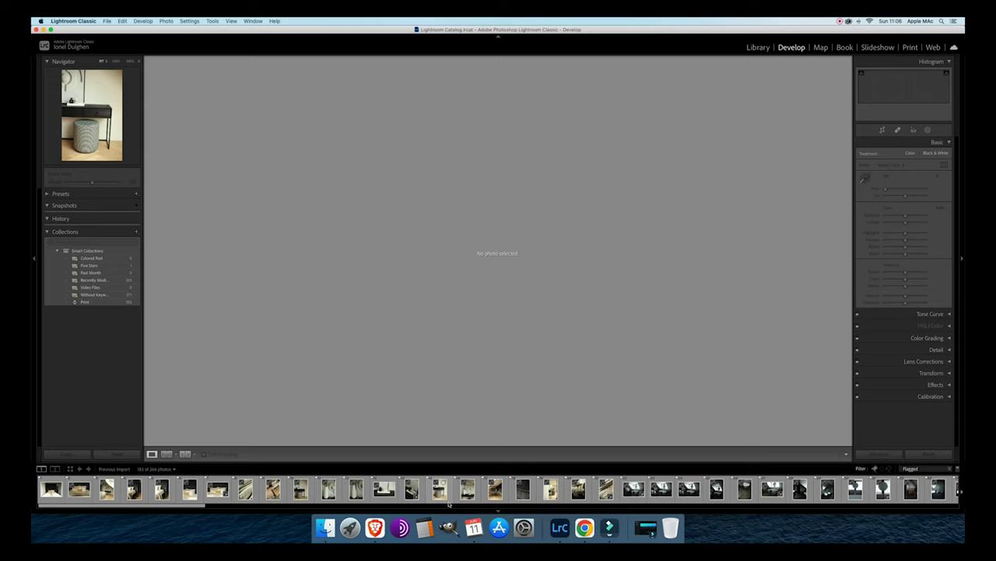
key(super+a)
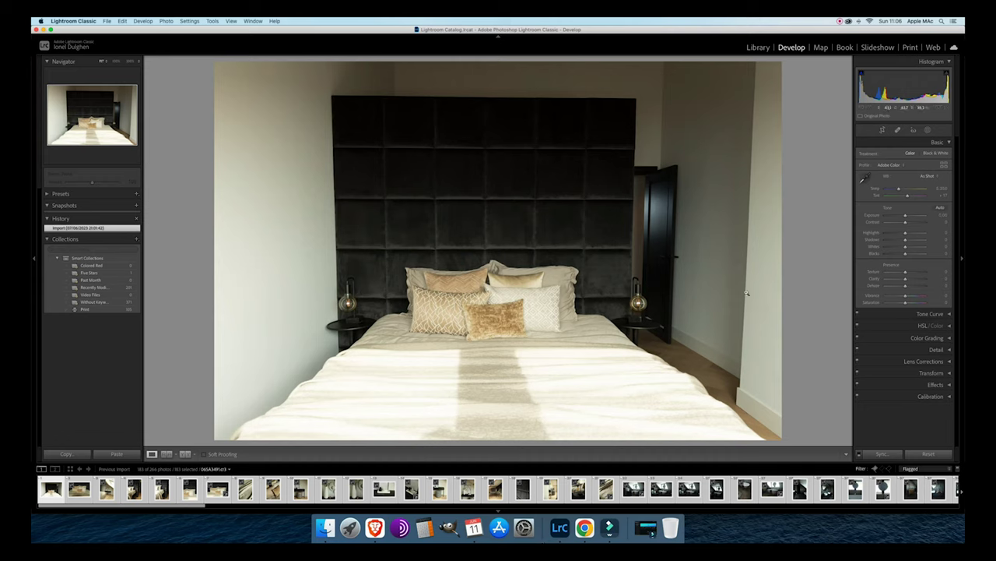
Apply Develop Settings > Auto Settings to all selected flagged photos.
right_click(469, 492)
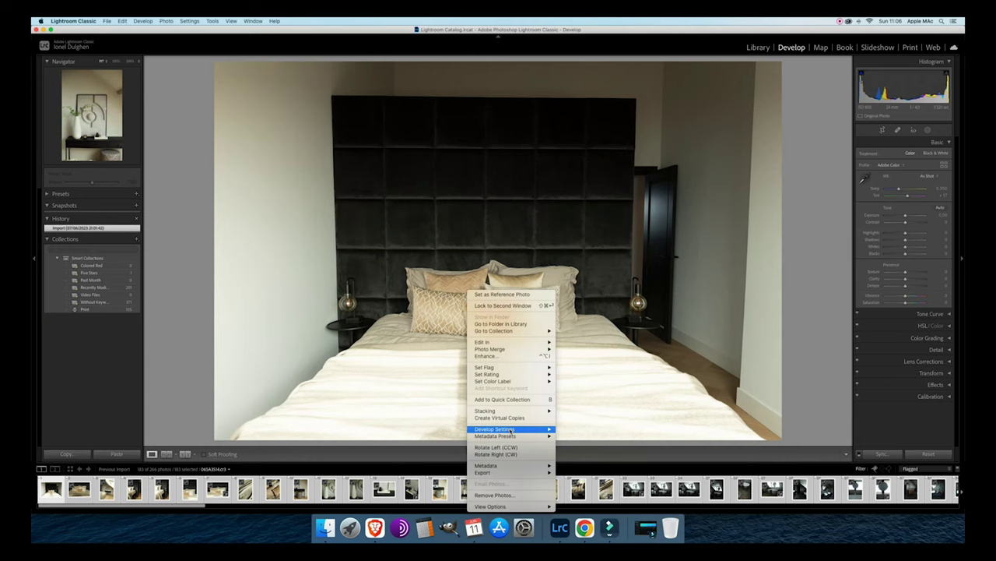
mouse_move(511, 430)
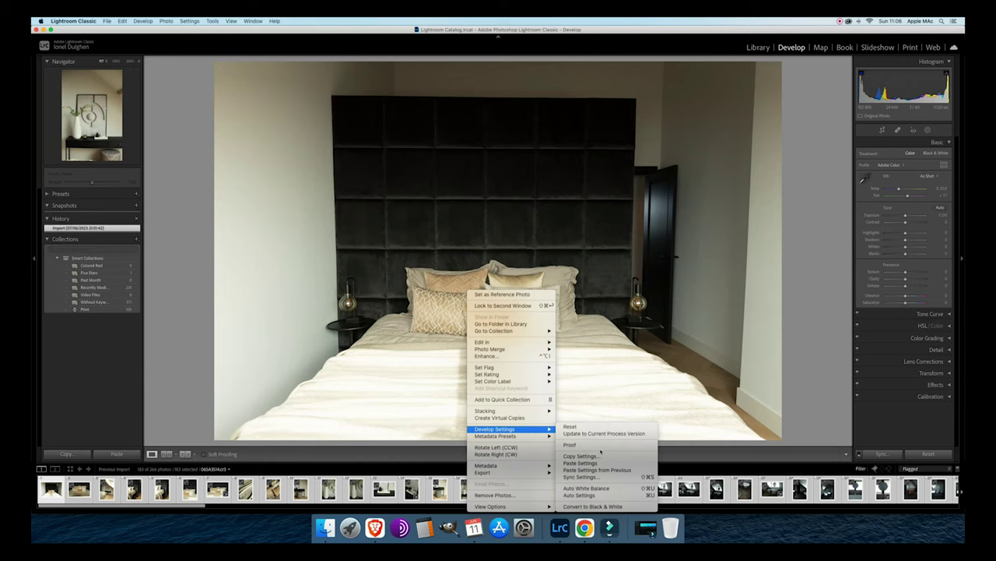
click(582, 496)
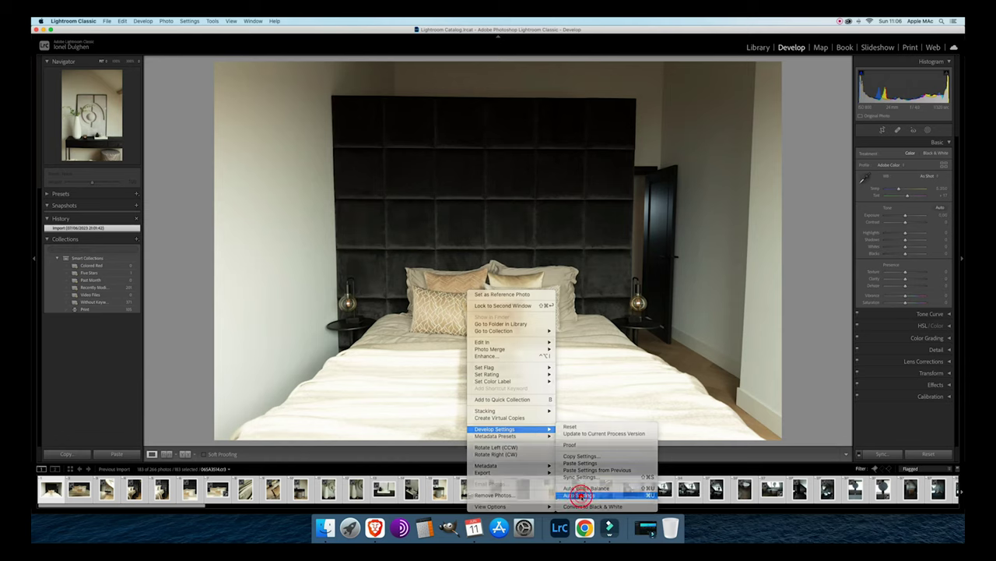
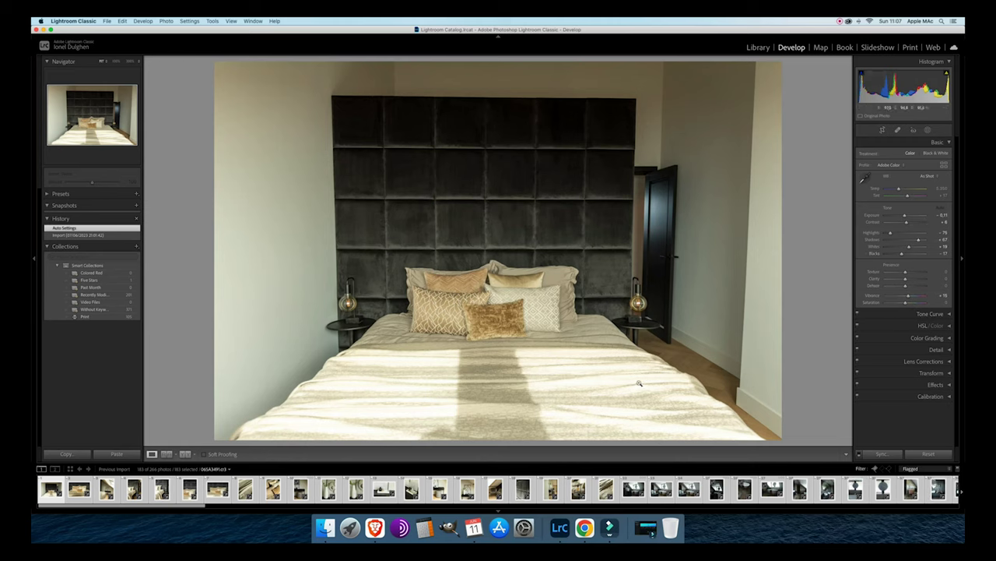
Set the bedroom photo's white balance to Auto, then deselect all photos.
click(930, 176)
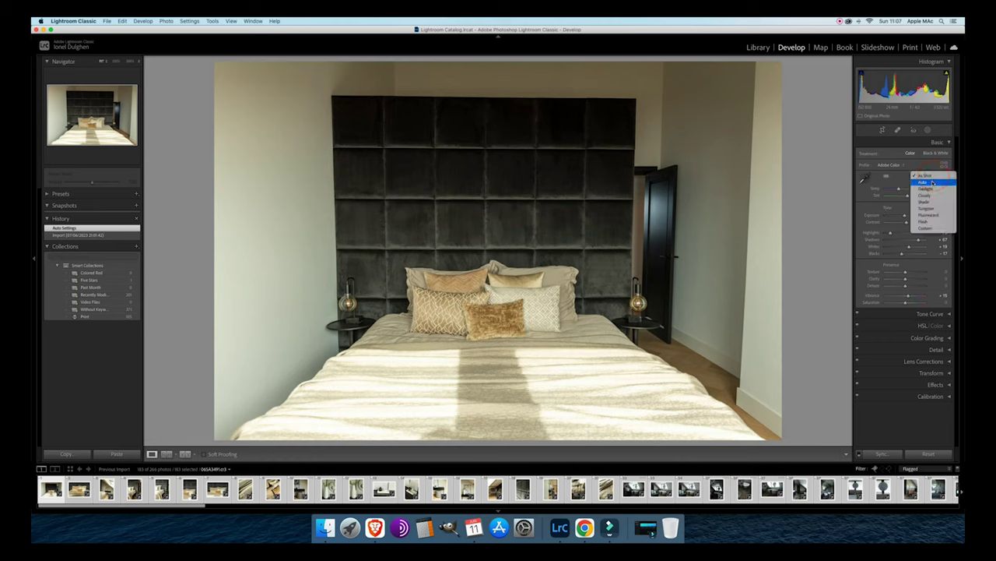
click(933, 182)
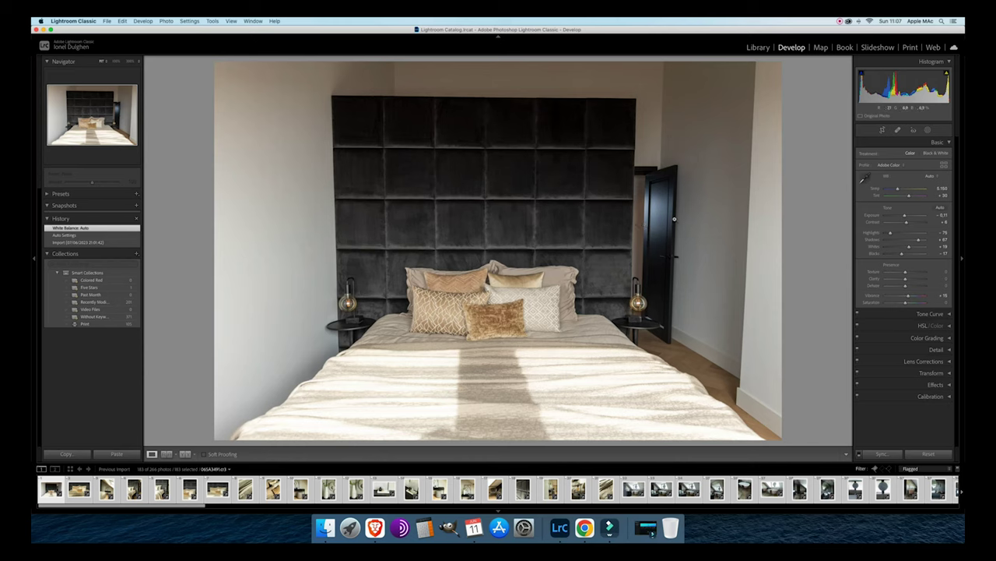
key(super+d)
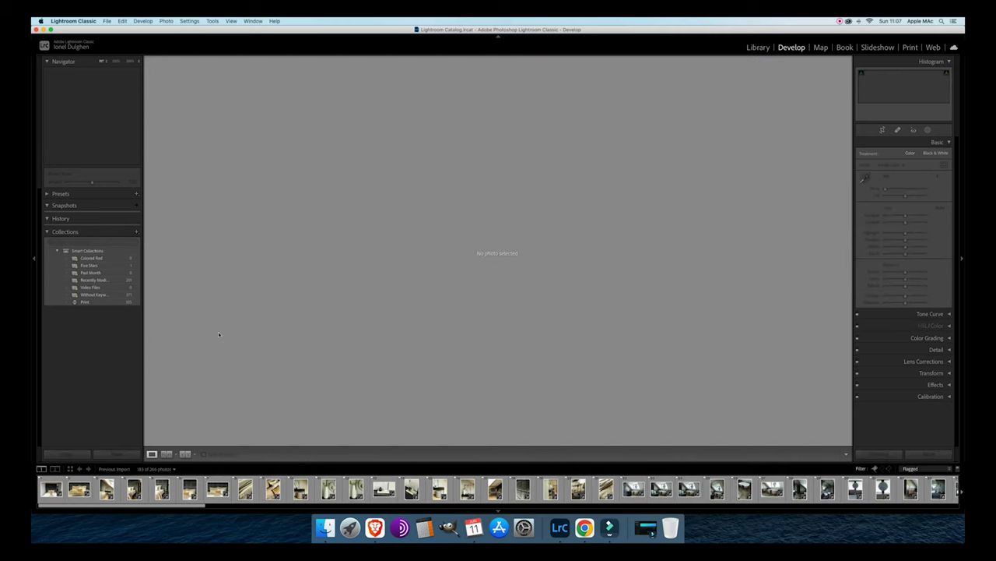
Browse the pillows, attic and bedside-table photos, ending back on the bedroom photo.
click(51, 488)
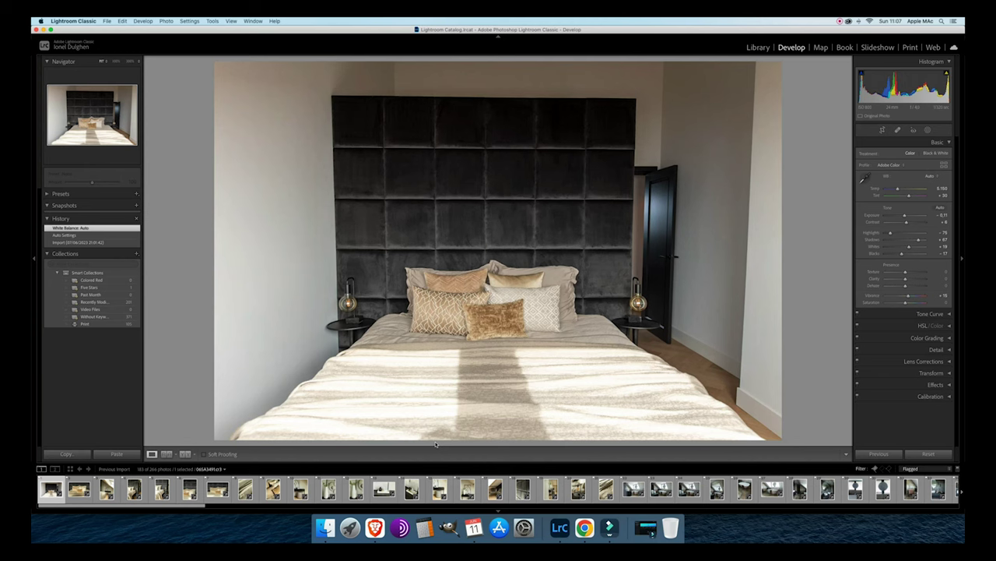
key(Right)
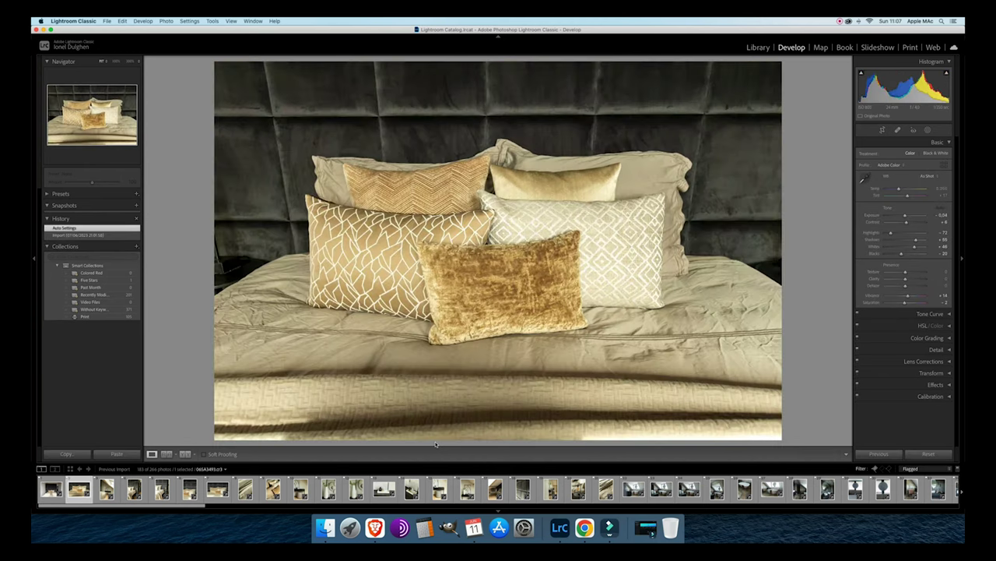
key(Left)
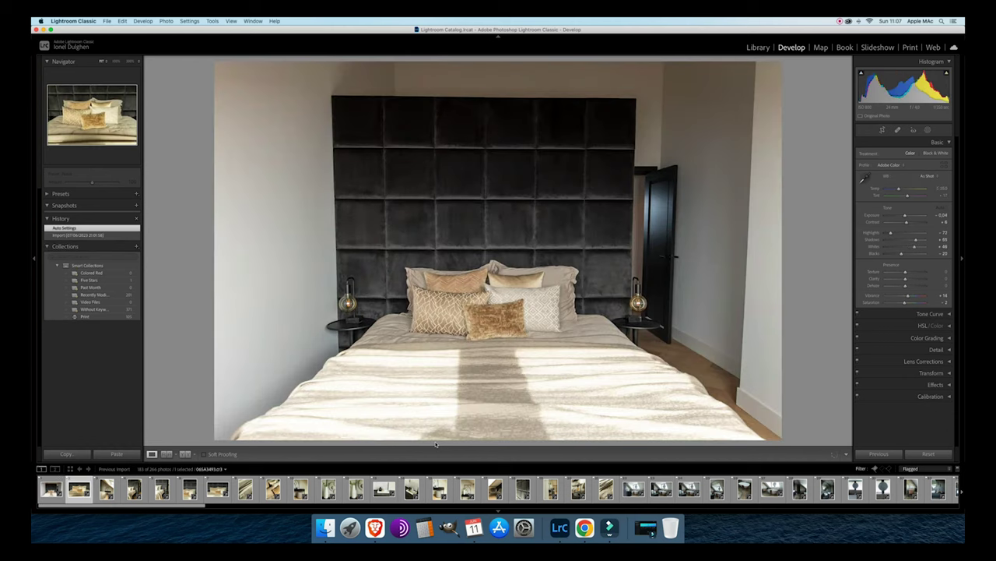
key(Right)
key(Right)
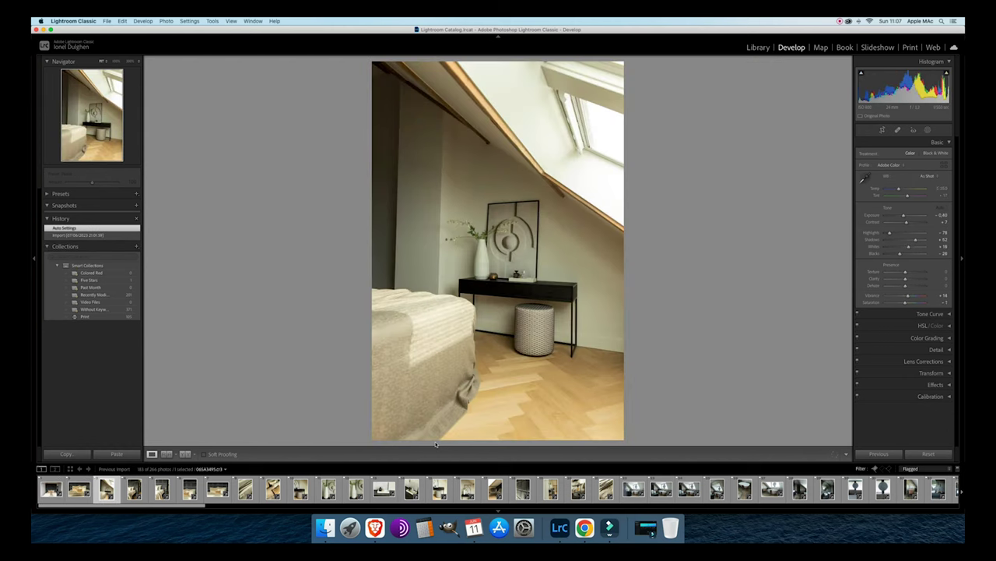
key(Right)
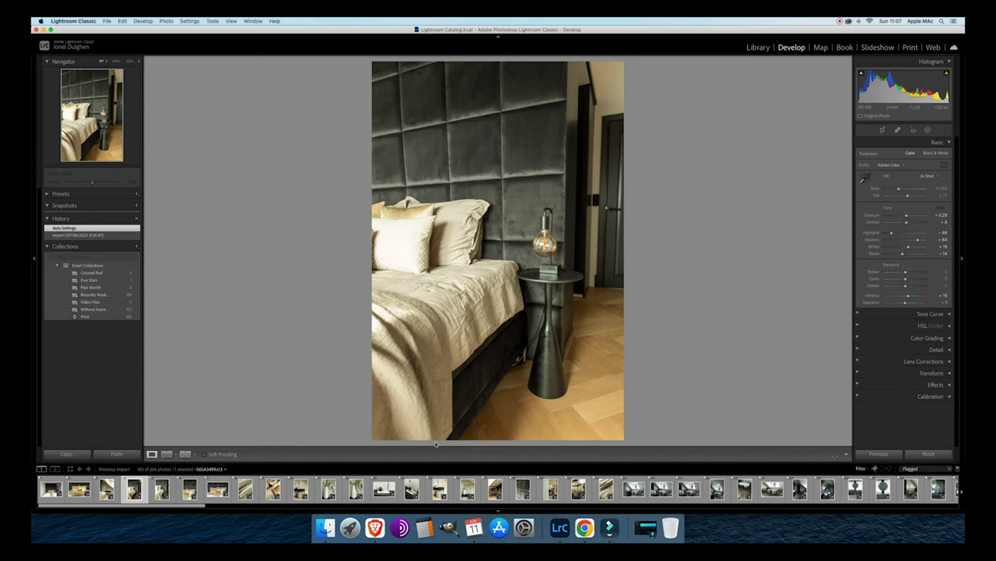
key(Right)
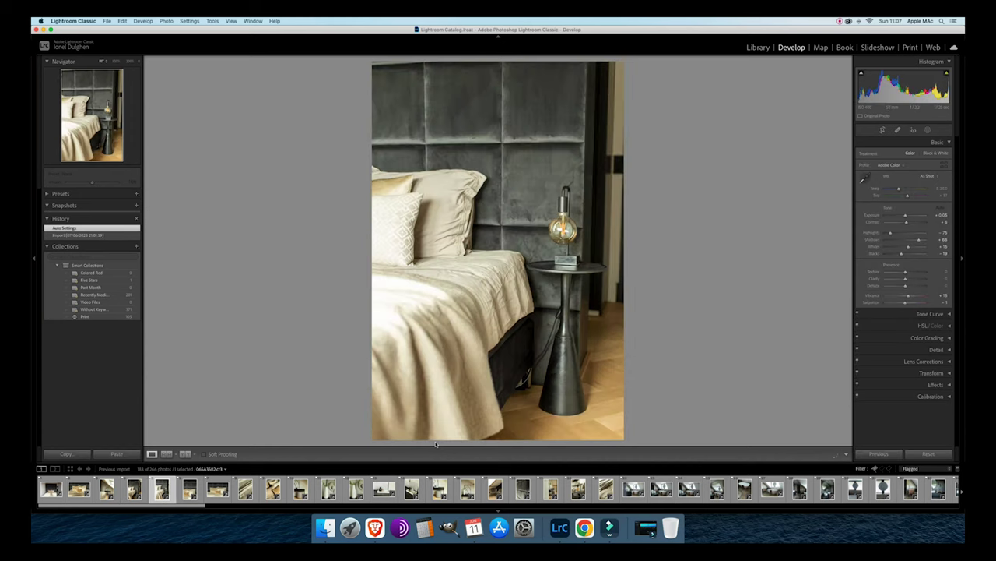
key(Left)
key(Left)
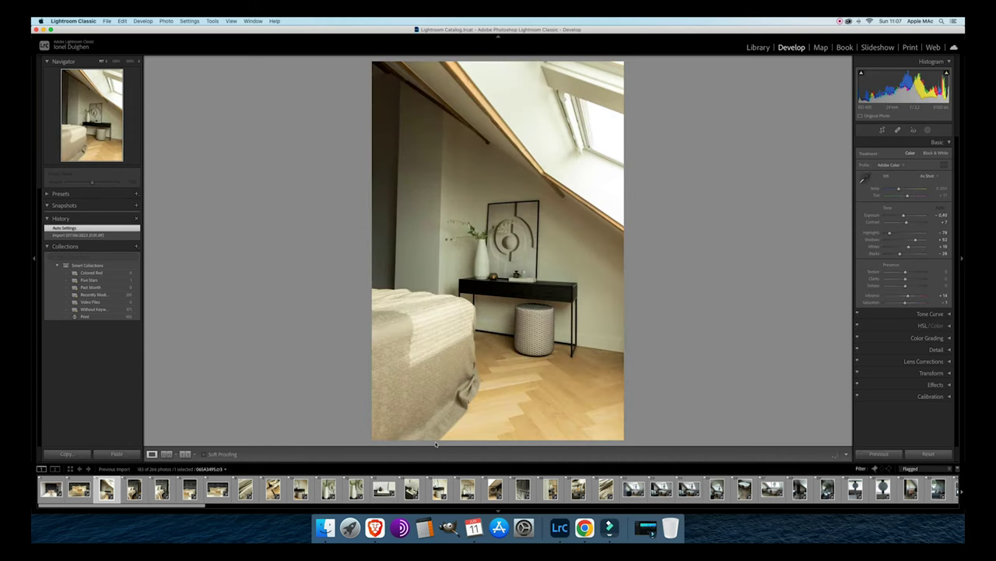
key(Left)
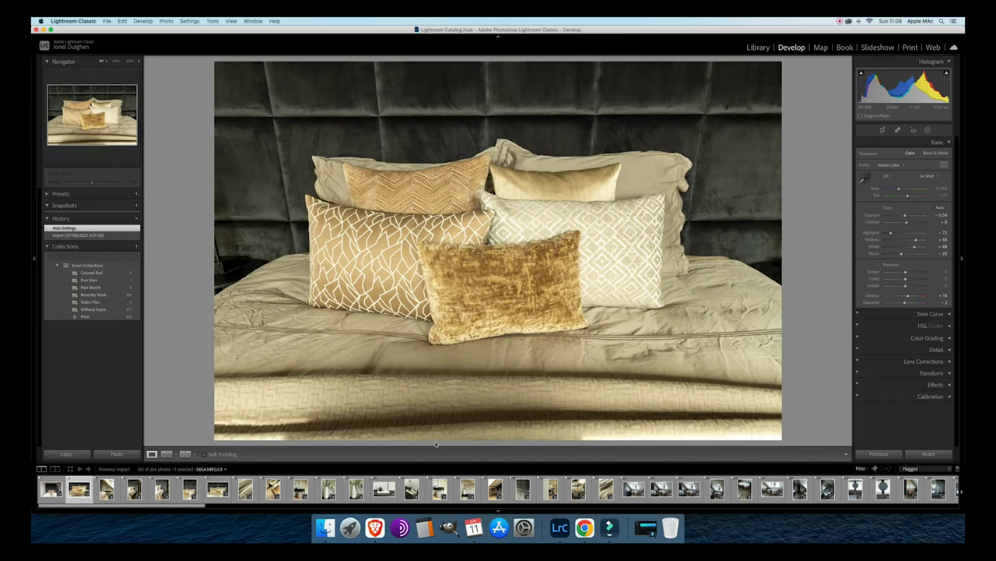
key(Left)
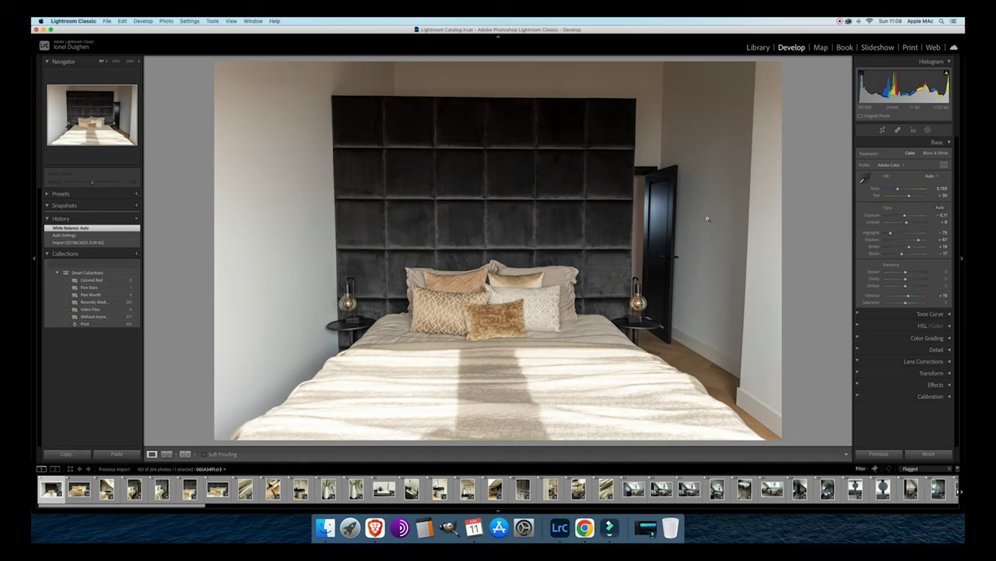
Copy only the bedroom photo's White Balance setting and select the first 21 photos.
click(67, 454)
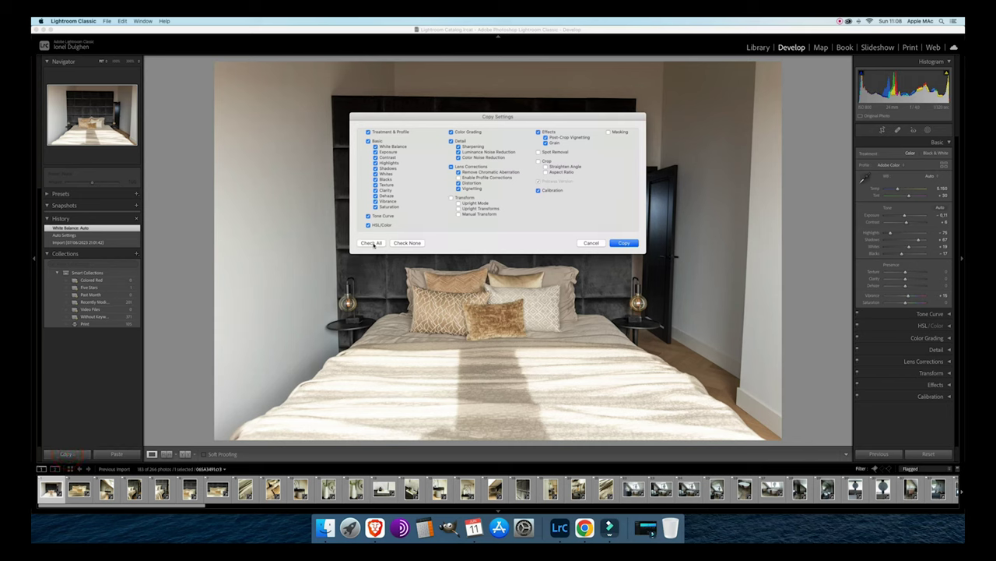
click(405, 243)
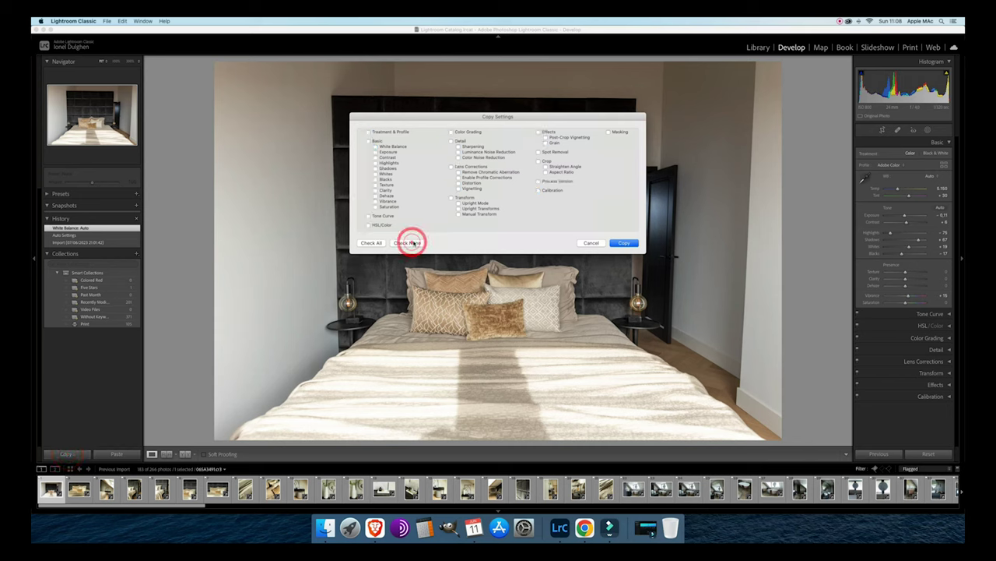
click(379, 146)
click(624, 243)
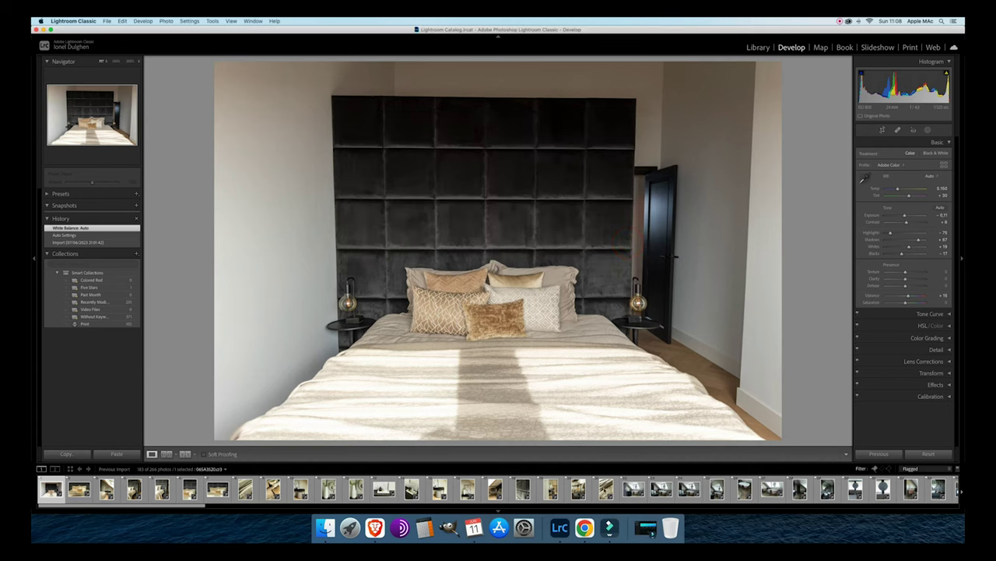
shift+click(605, 488)
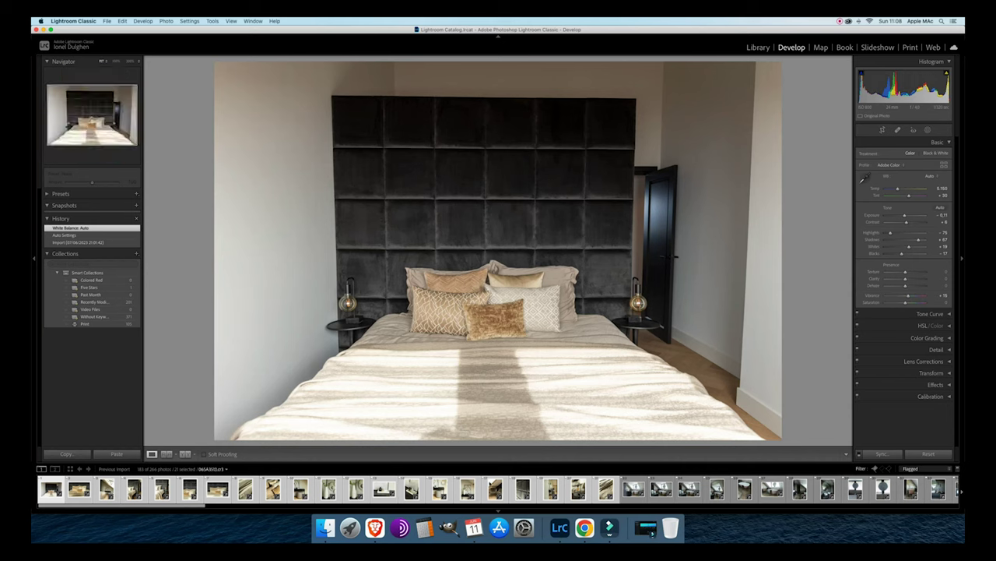
Synchronize only White Balance across the 21 selected photos, then reselect the bedroom photo.
click(880, 454)
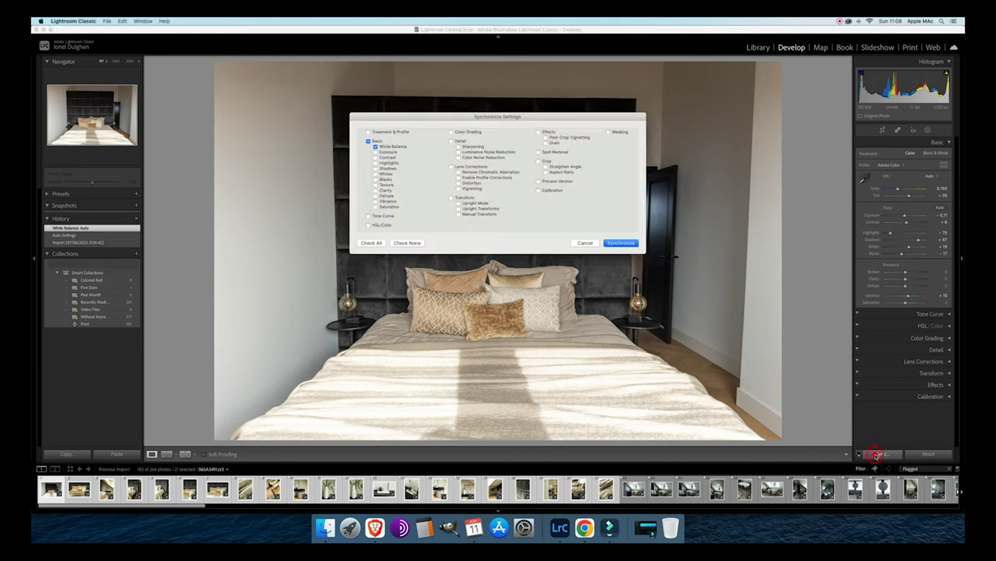
click(619, 242)
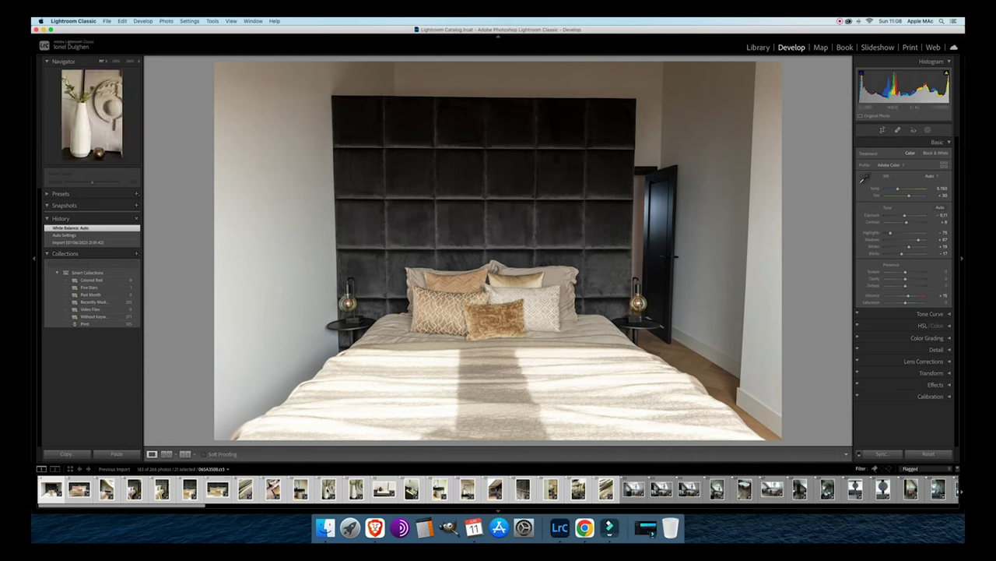
click(51, 488)
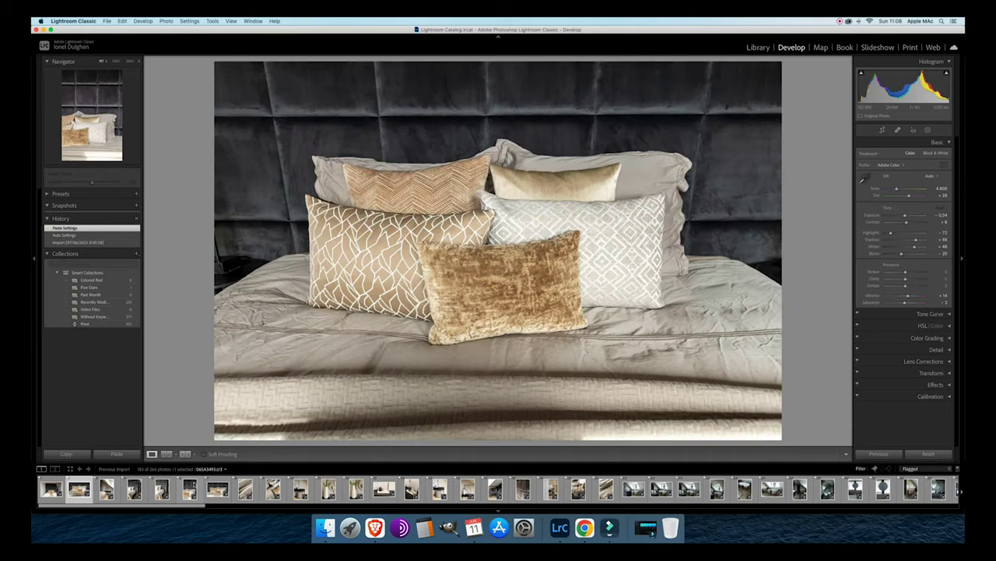
Check the attic, headboard, pillows, table-and-stool and vase photos, then return to the bedroom photo.
click(134, 488)
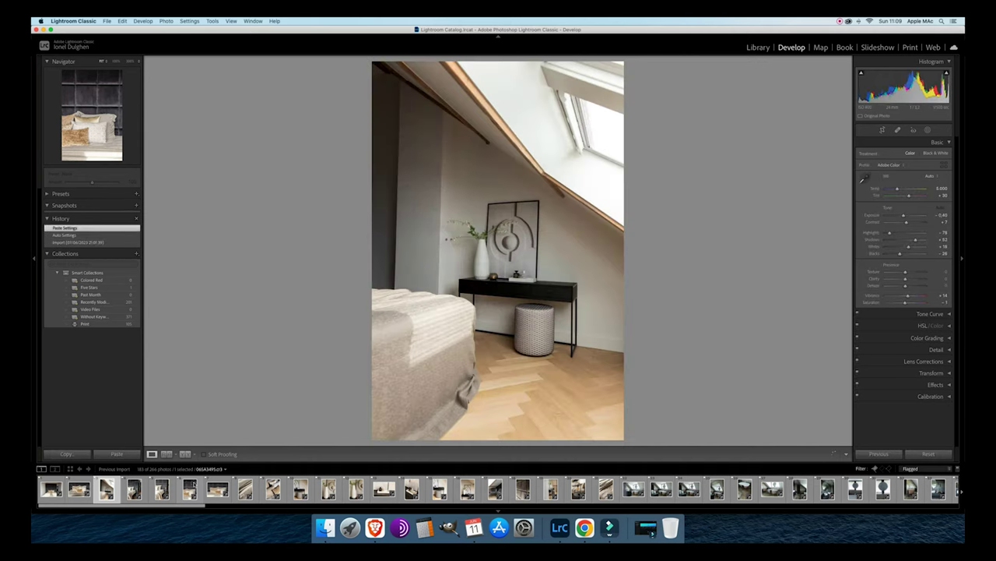
key(Right)
key(Right)
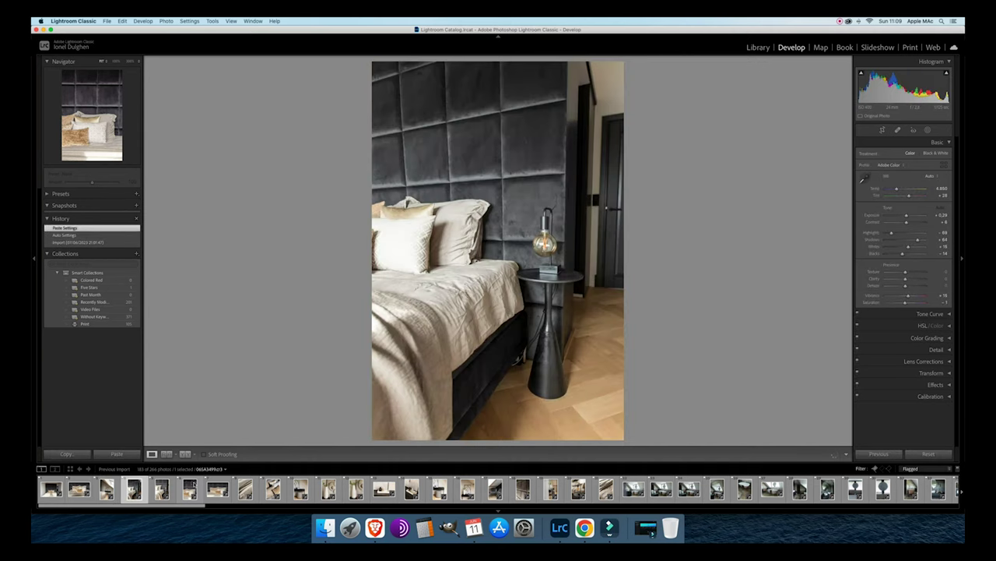
key(Right)
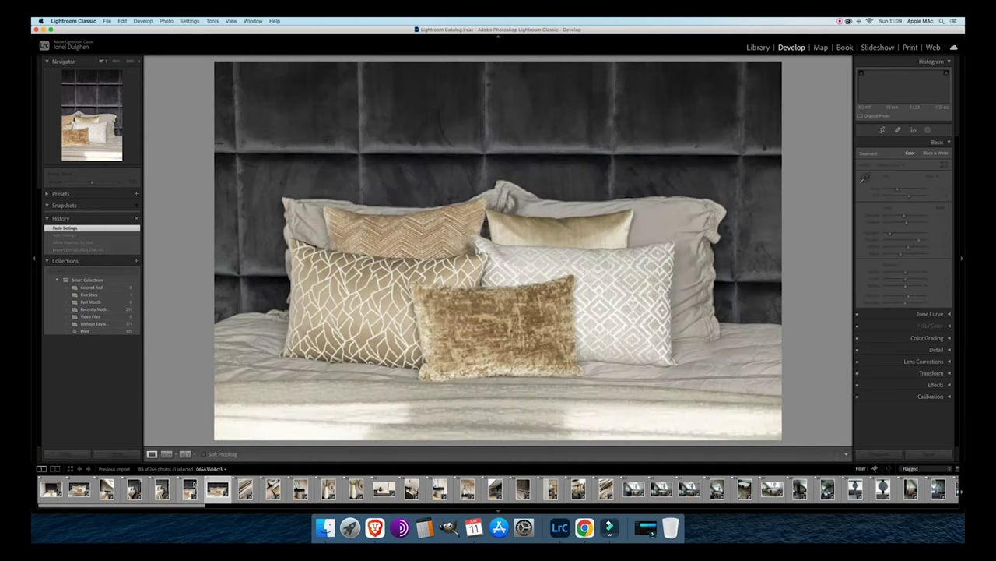
key(Right)
key(Right)
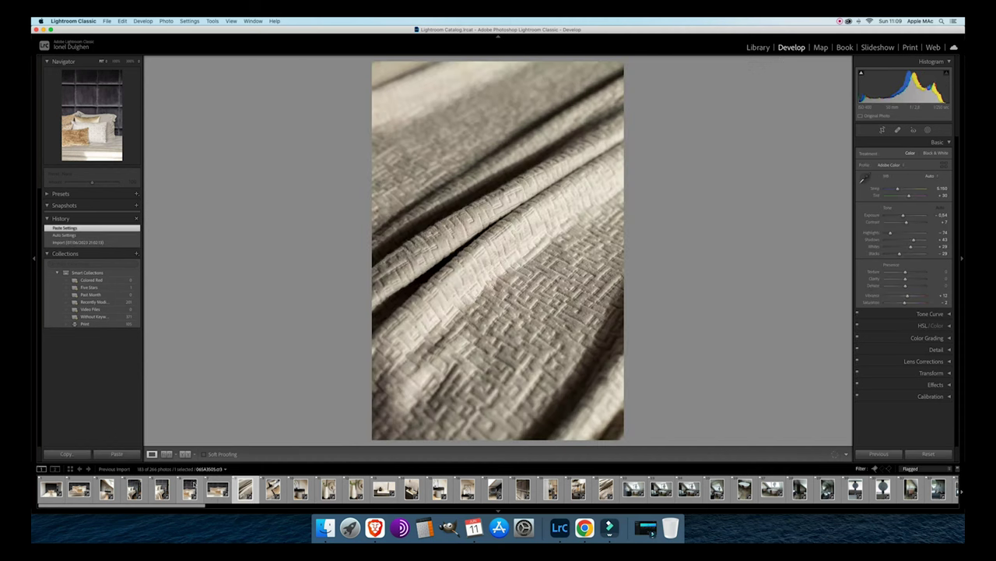
key(Right)
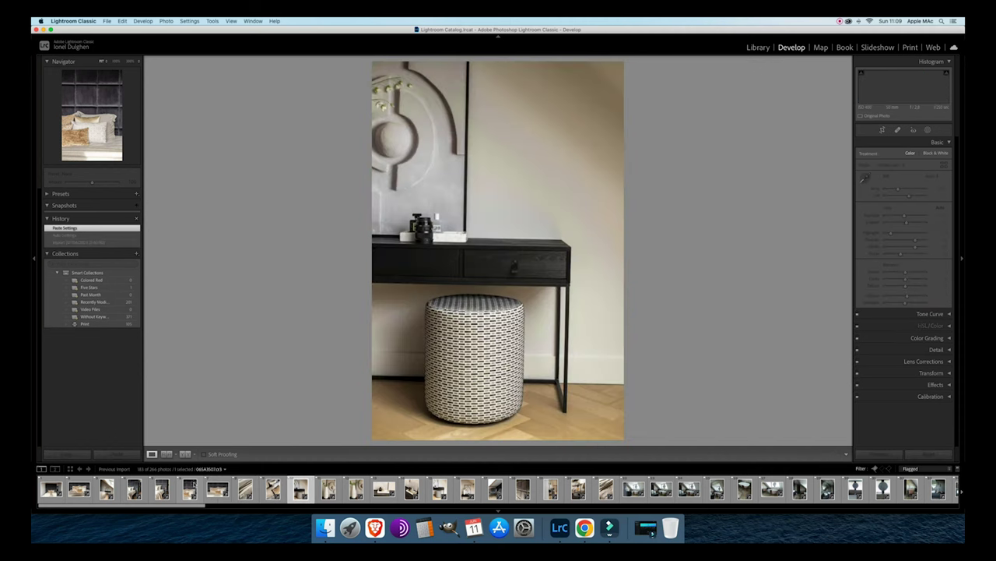
key(Right)
key(Right)
key(Right)
key(Right)
key(Right)
key(Right)
key(Right)
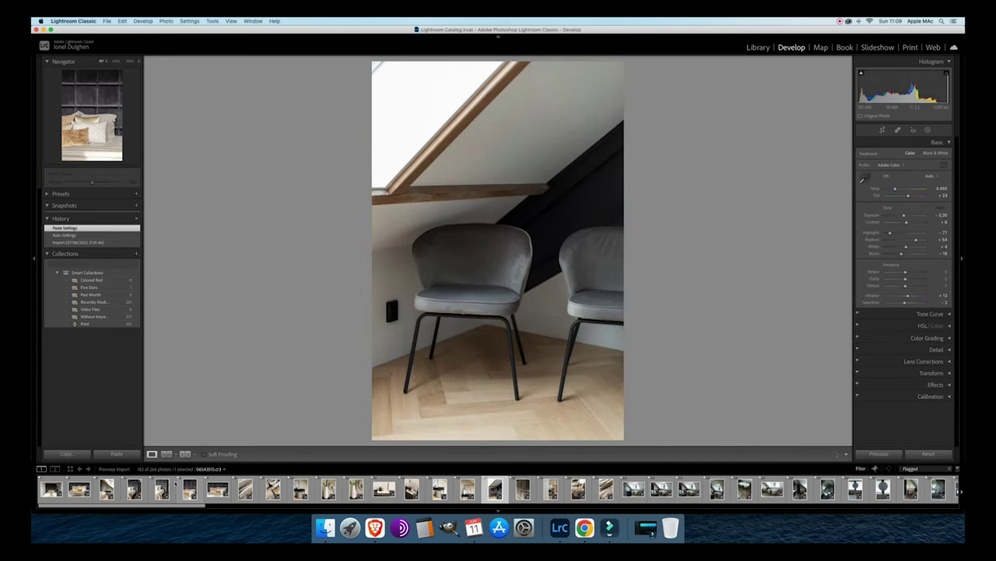
click(48, 489)
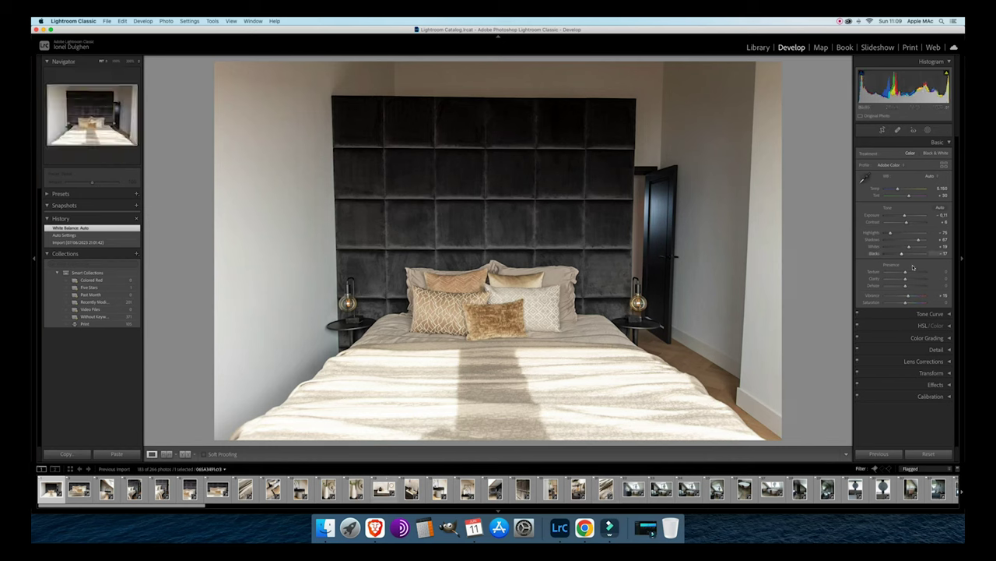
Show the Lens Corrections and Transform panels for the bedroom photo.
click(792, 48)
click(928, 361)
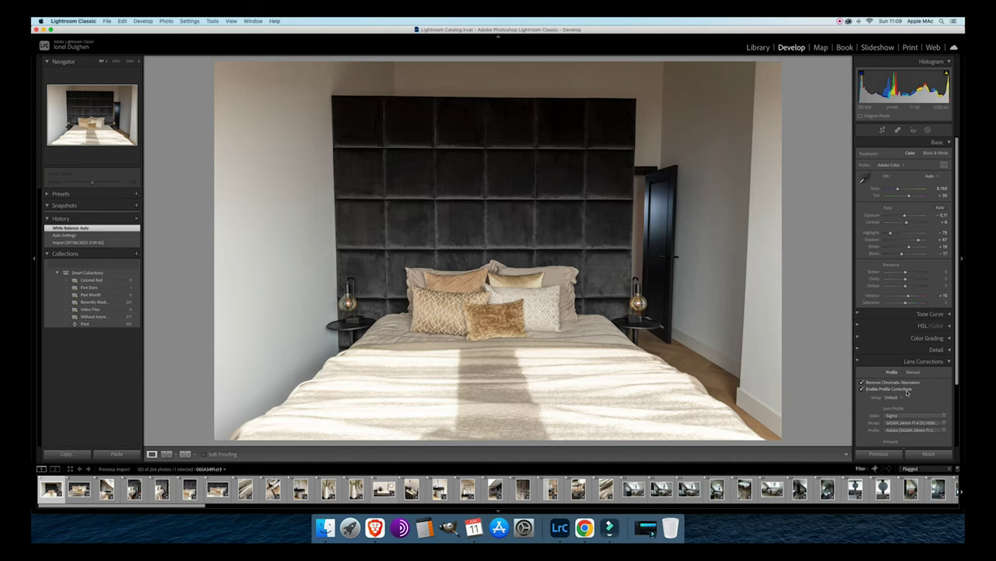
scroll(908, 393, down, 4)
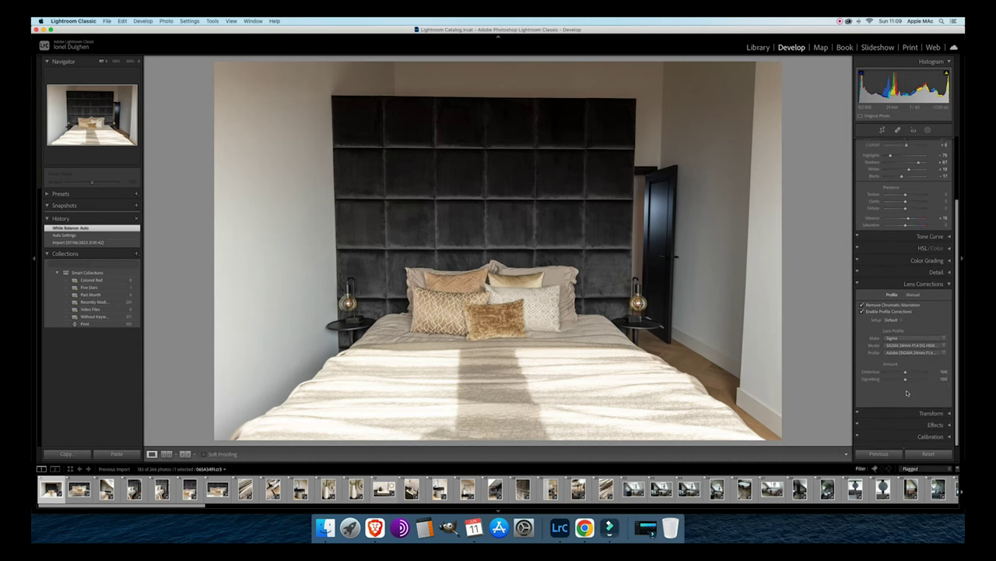
click(931, 413)
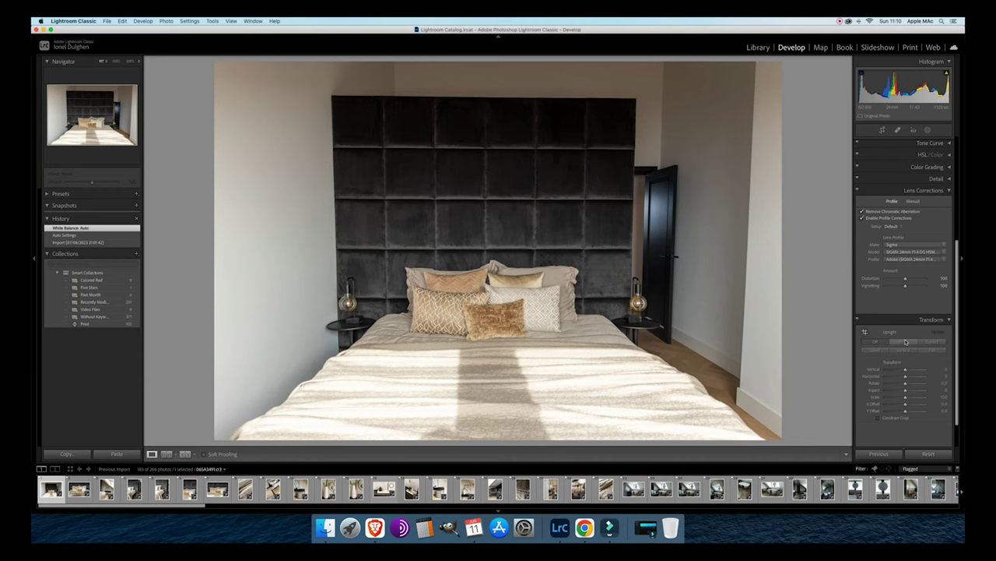
Apply Auto upright to the bedroom photo, set Vertical to +10 and enable Constrain Crop.
scroll(907, 344, down, 1)
click(906, 341)
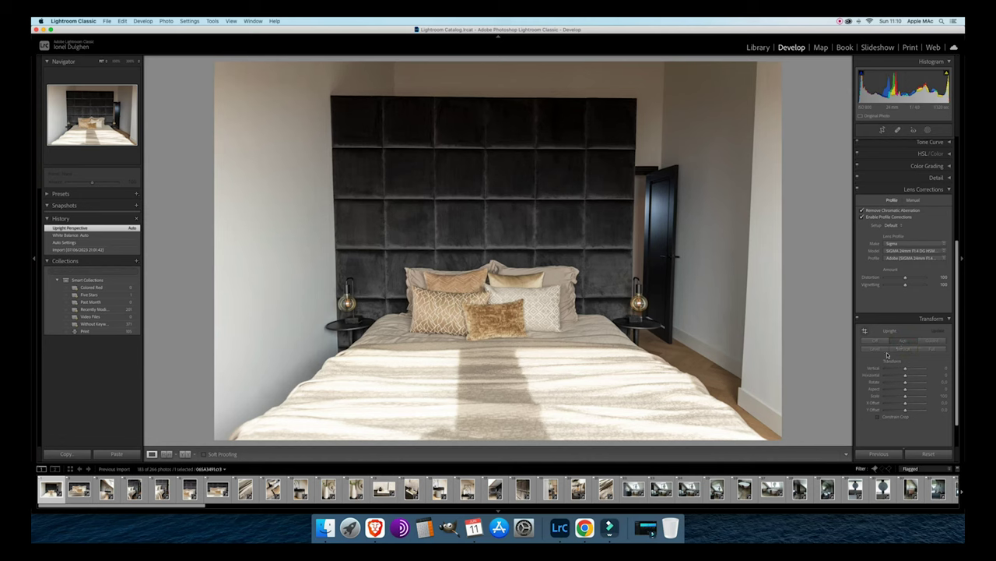
click(875, 340)
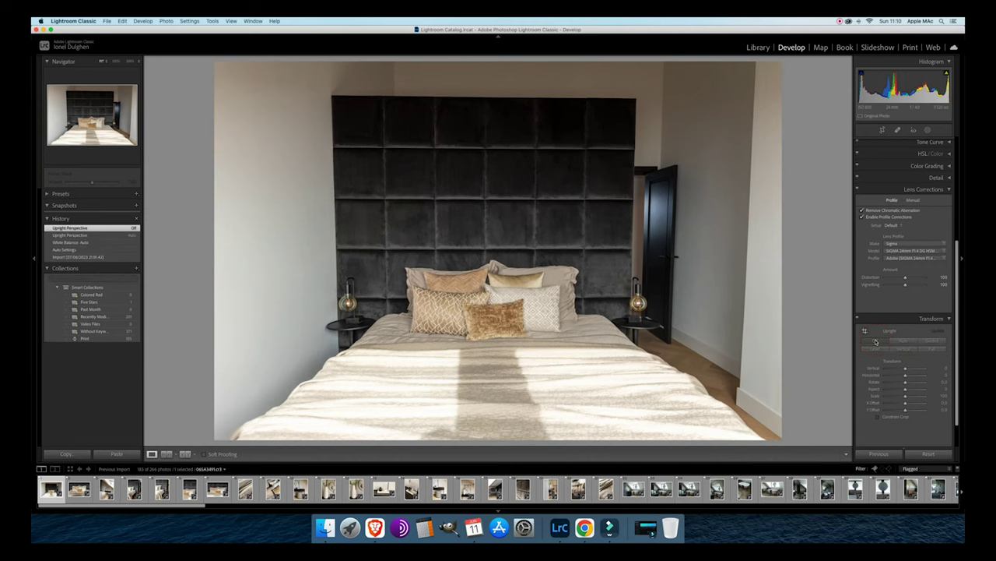
click(903, 341)
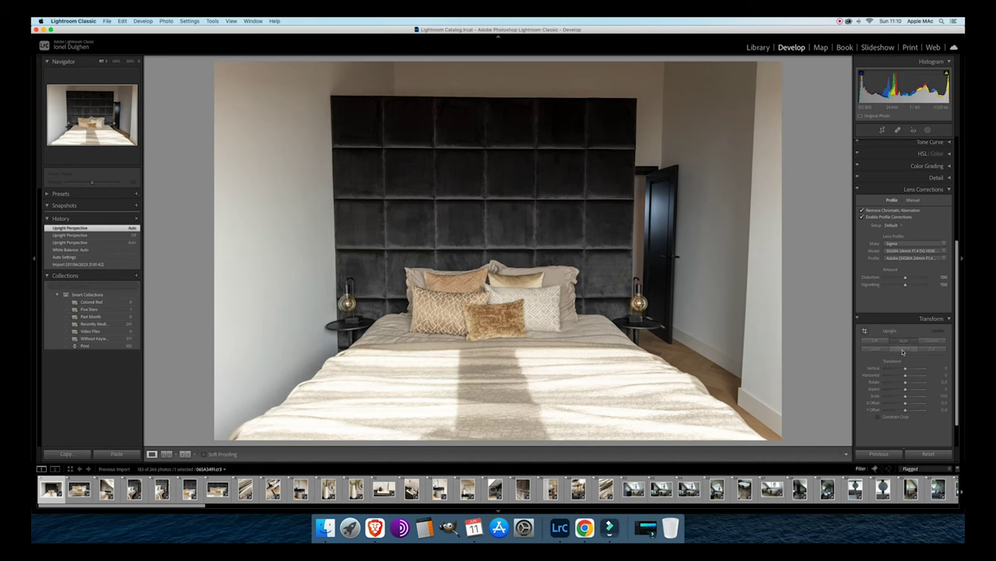
drag(905, 366, 907, 371)
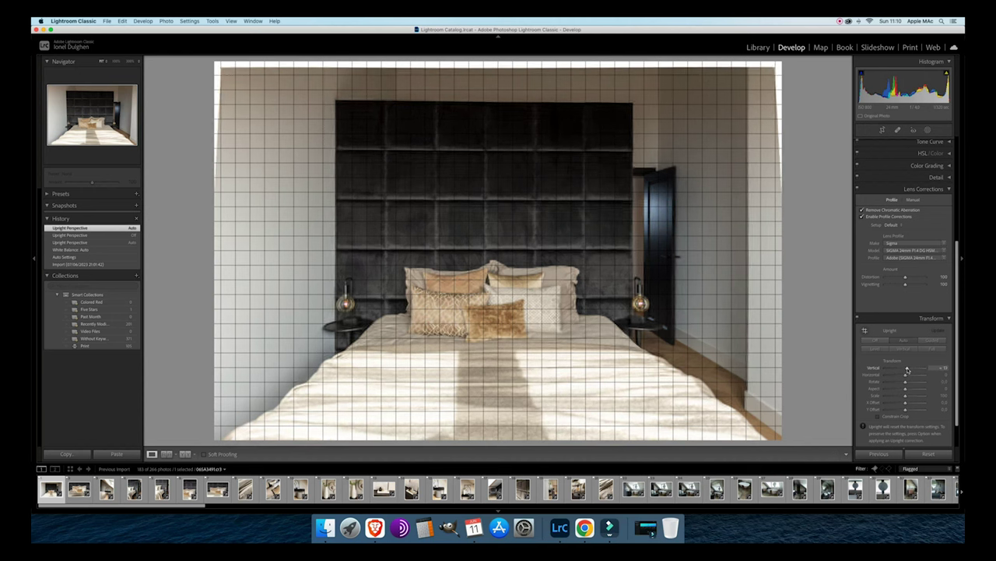
drag(907, 371, 907, 371)
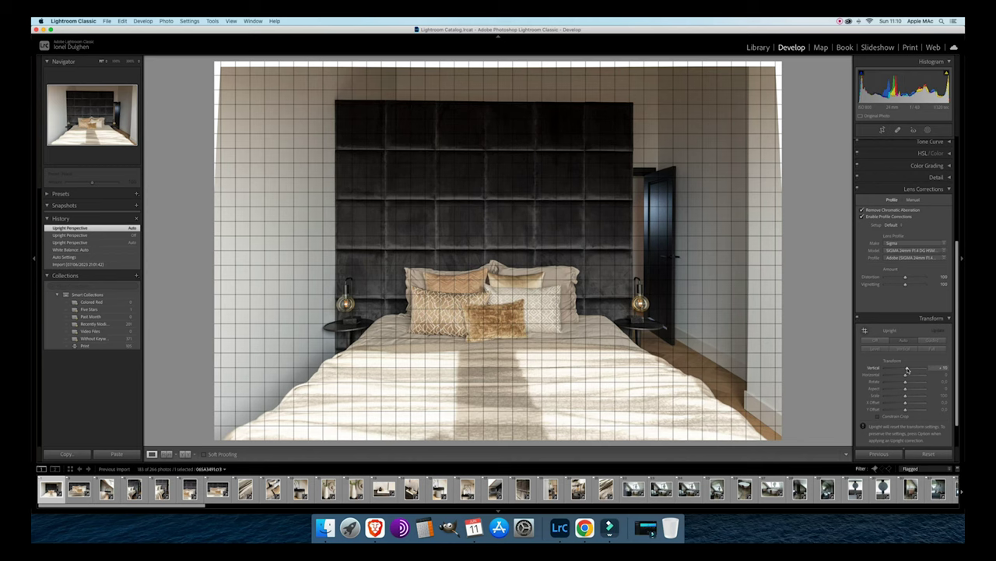
drag(907, 370, 907, 370)
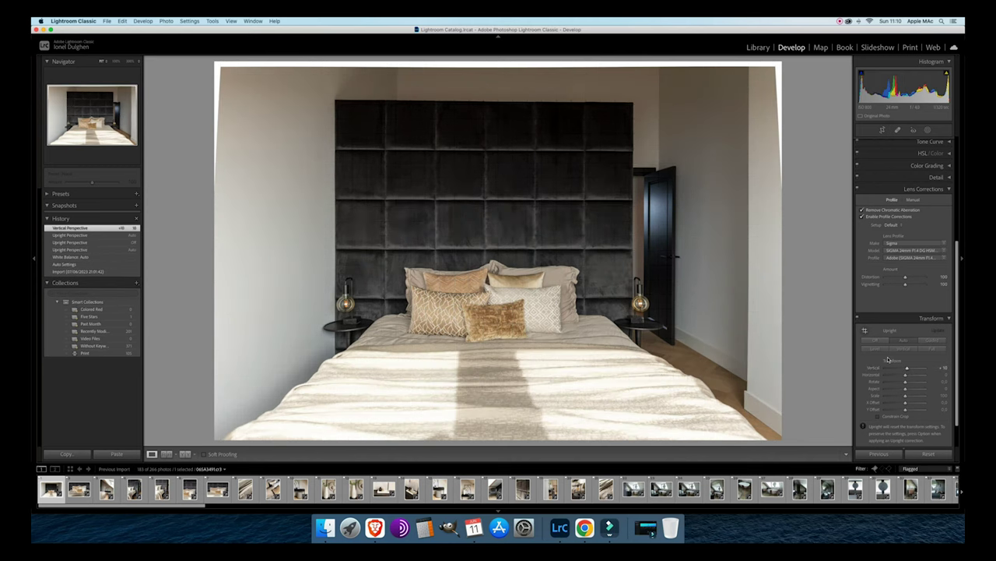
click(878, 417)
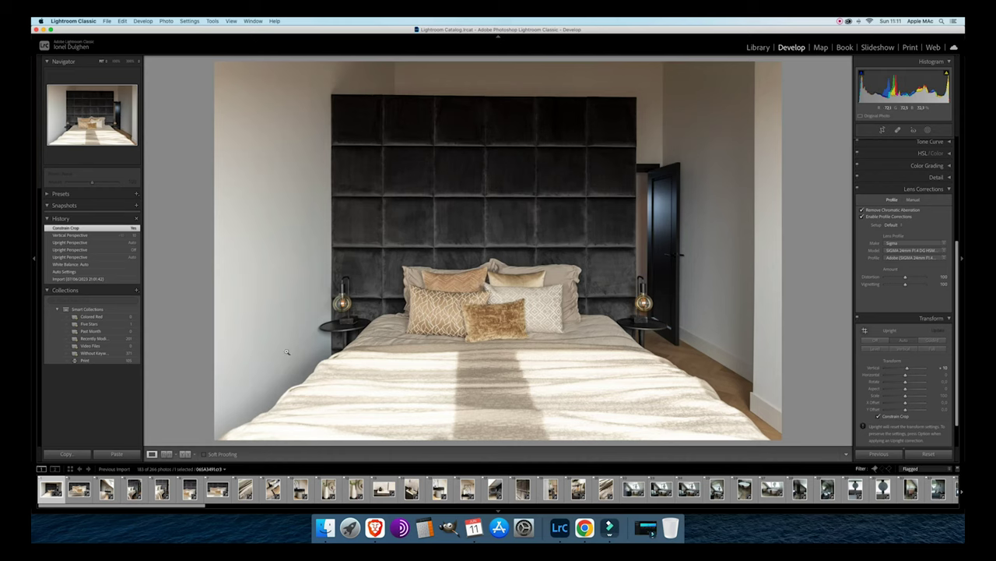
Select the pillows close-up, try Auto upright, then turn upright correction off.
click(78, 489)
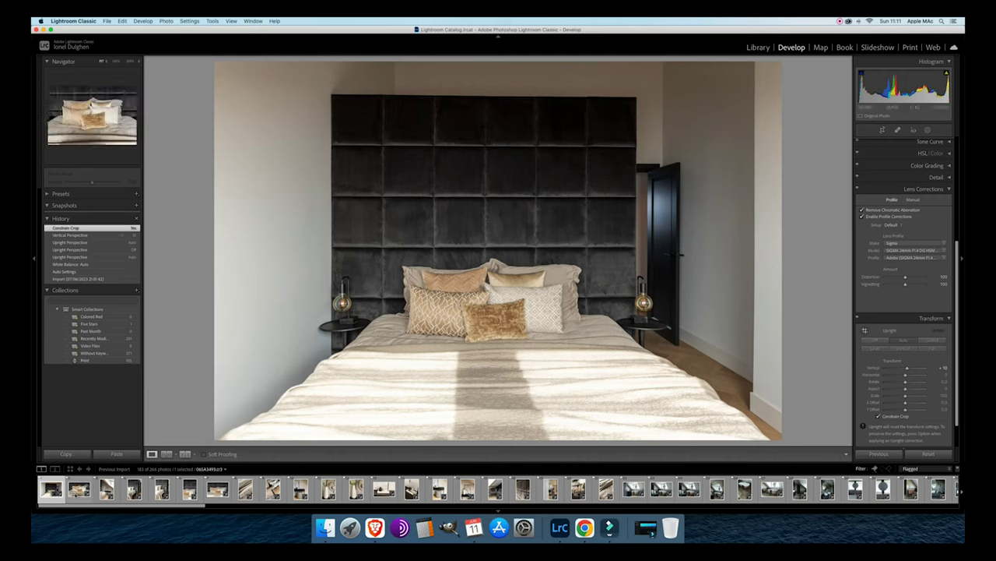
click(79, 489)
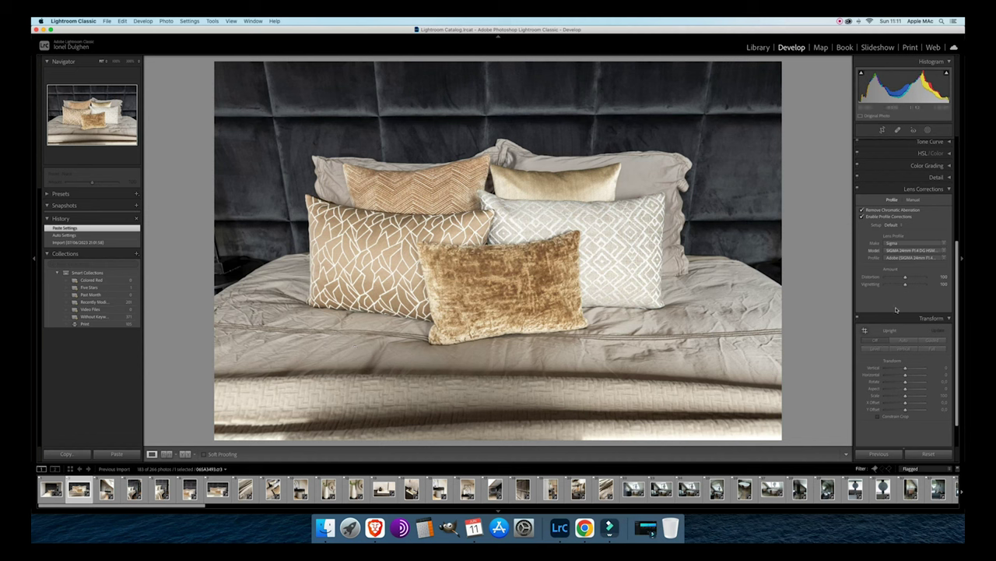
click(904, 341)
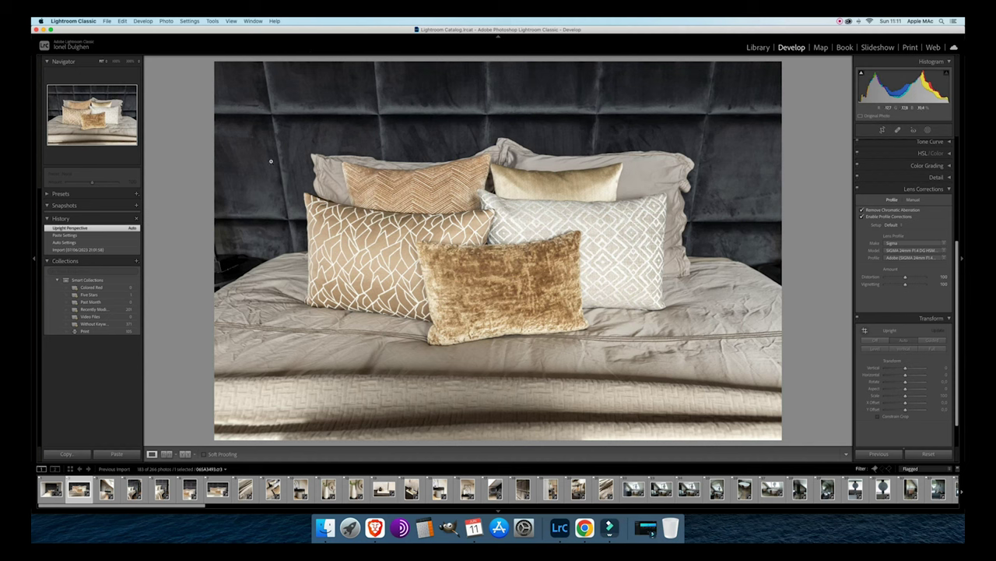
click(875, 340)
Draw two vertical and one horizontal Guided upright guides, then enable Constrain Crop.
click(932, 339)
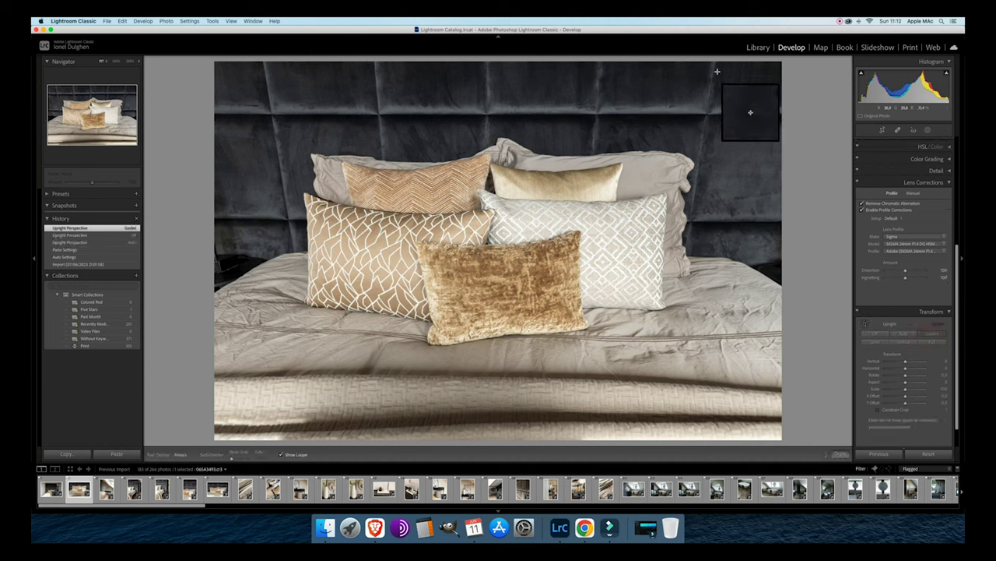
drag(710, 66, 685, 248)
drag(263, 62, 293, 248)
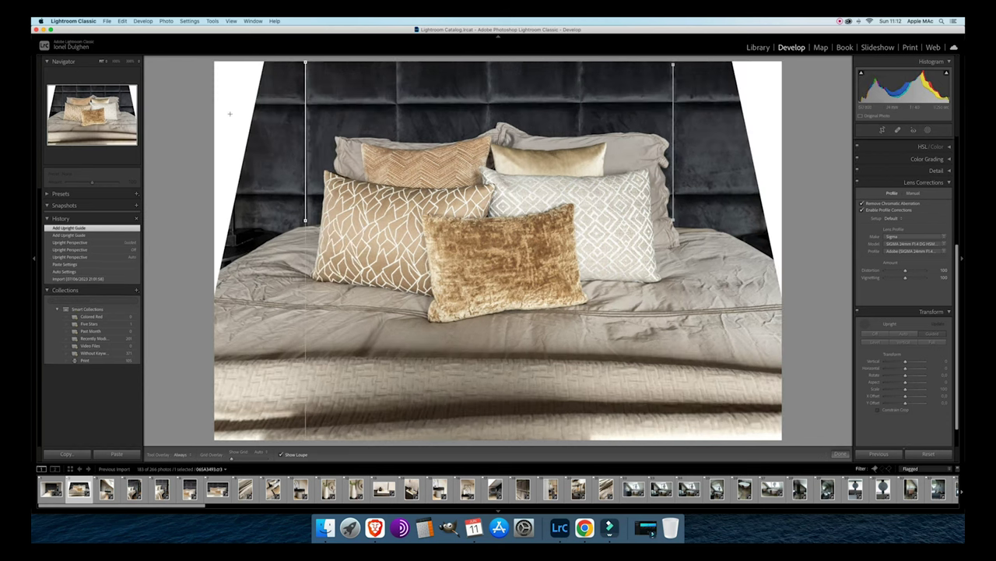
drag(255, 102, 735, 100)
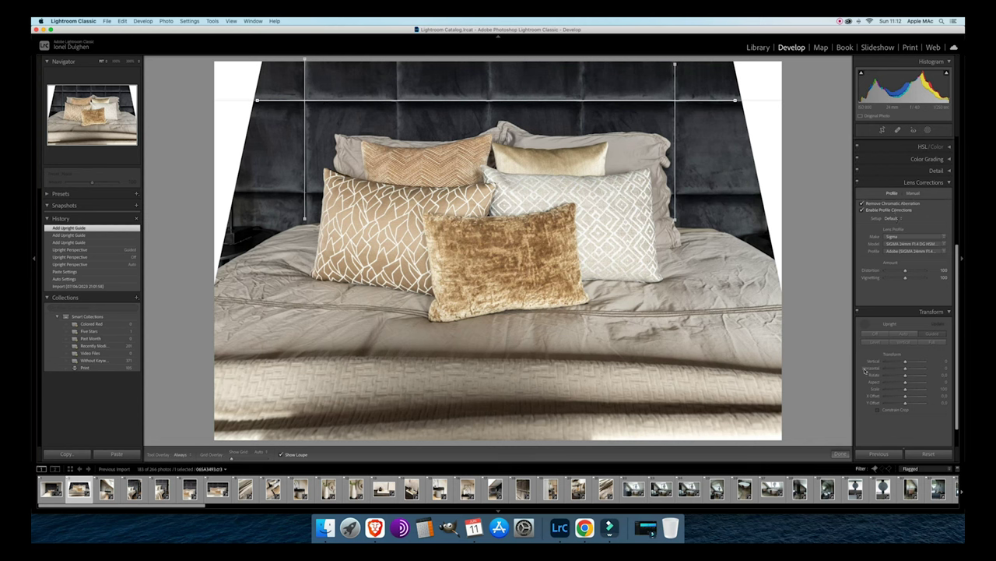
click(880, 410)
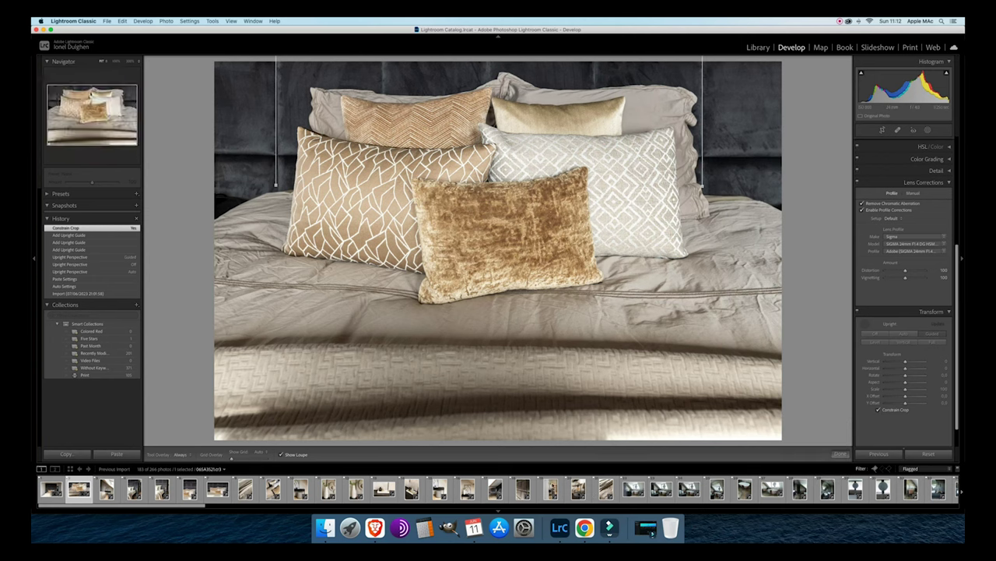
key(Right)
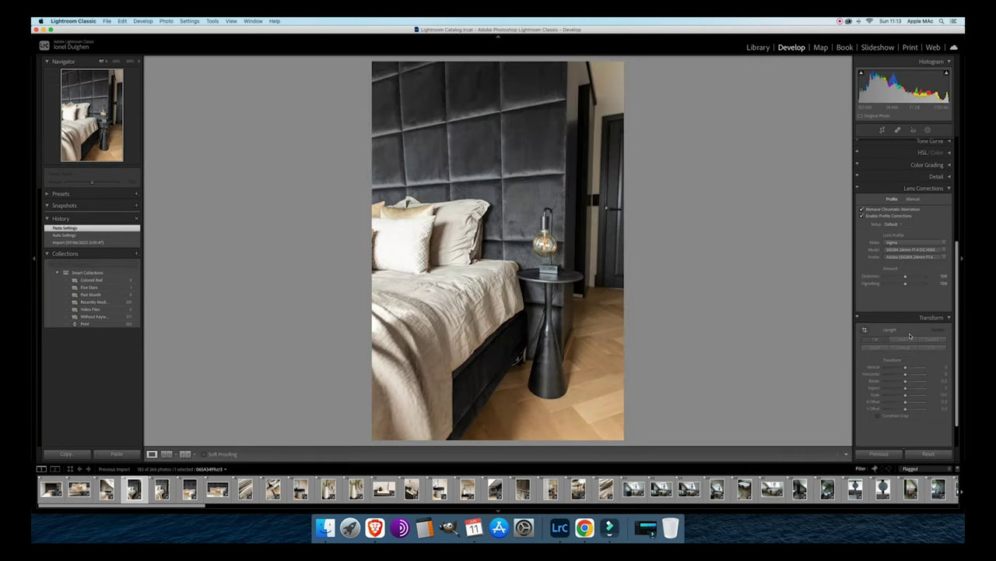
Give the bedside photo Auto upright, an Aspect of -84 and Constrain Crop.
click(902, 341)
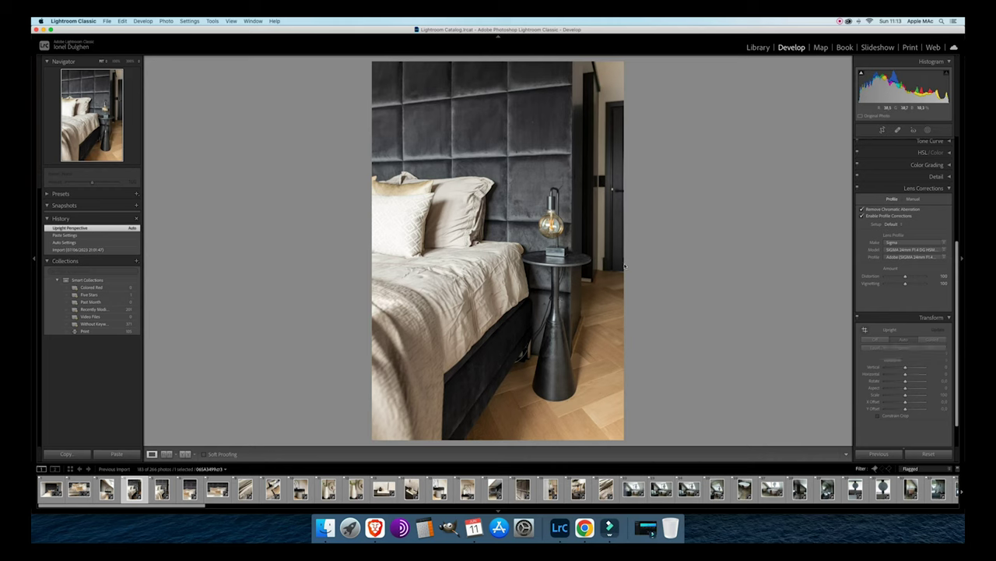
drag(905, 375, 887, 391)
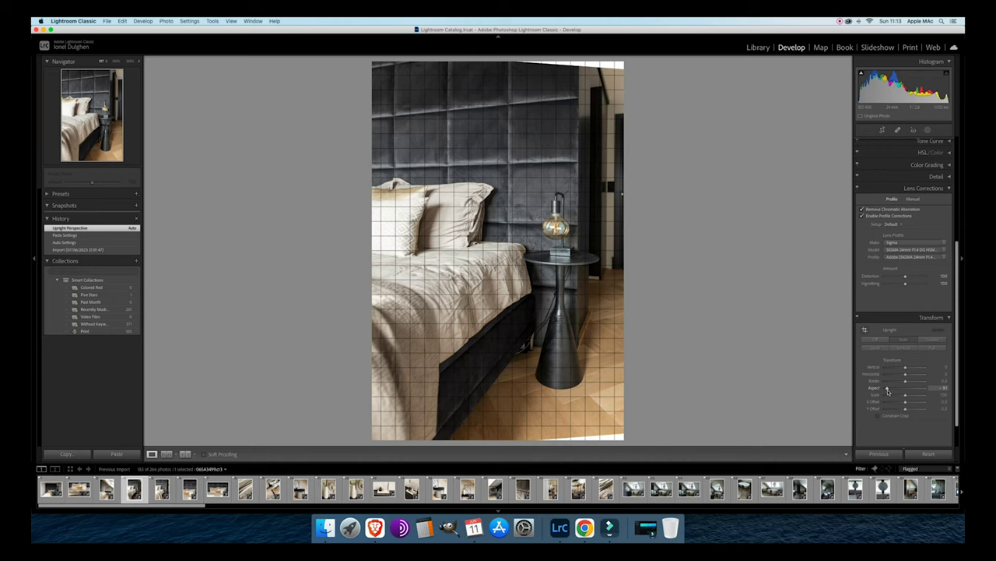
drag(888, 391, 890, 391)
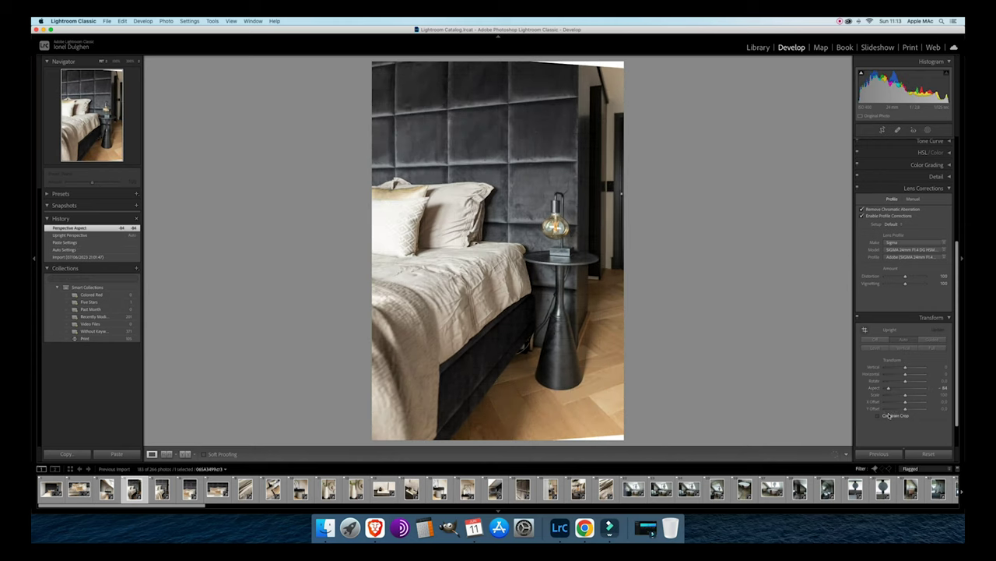
click(878, 416)
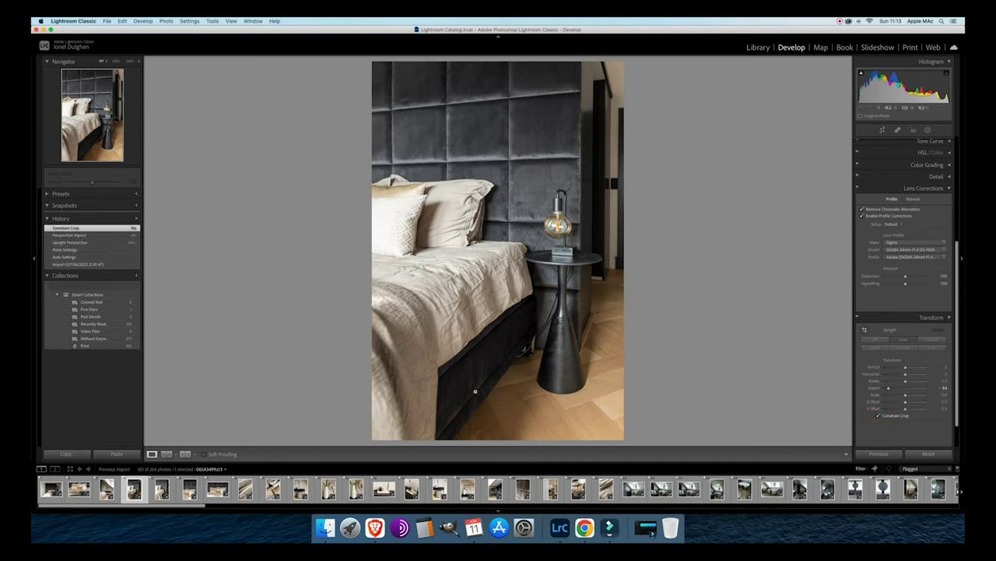
key(Right)
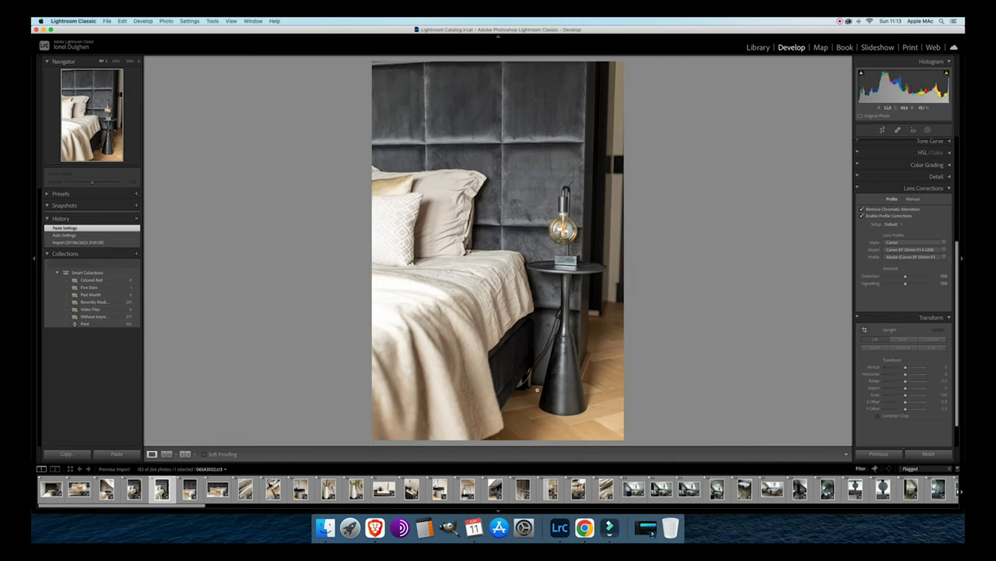
Apply Auto upright to the second bedside photo, set Aspect to -76 and flag it as a pick.
click(907, 339)
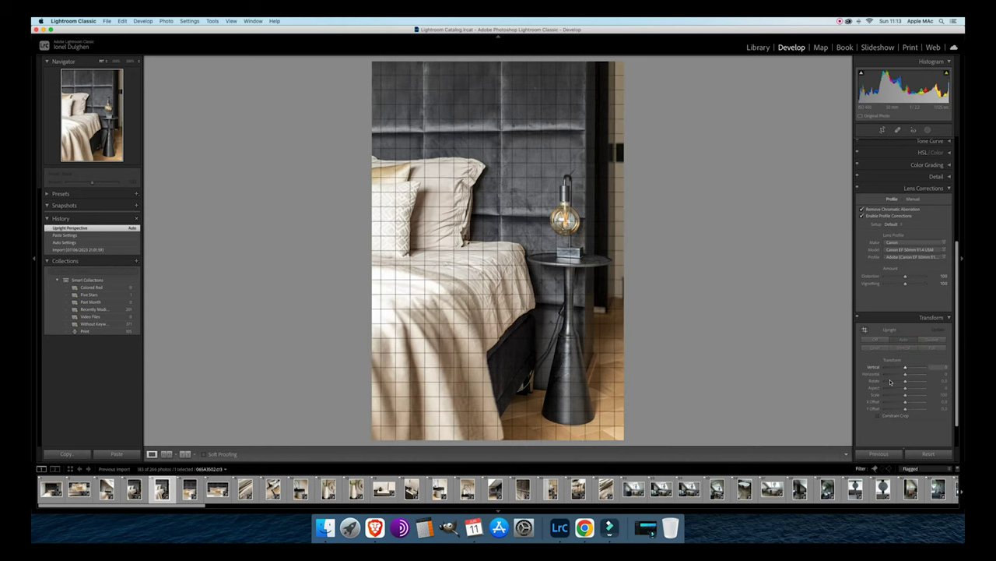
drag(905, 388, 890, 391)
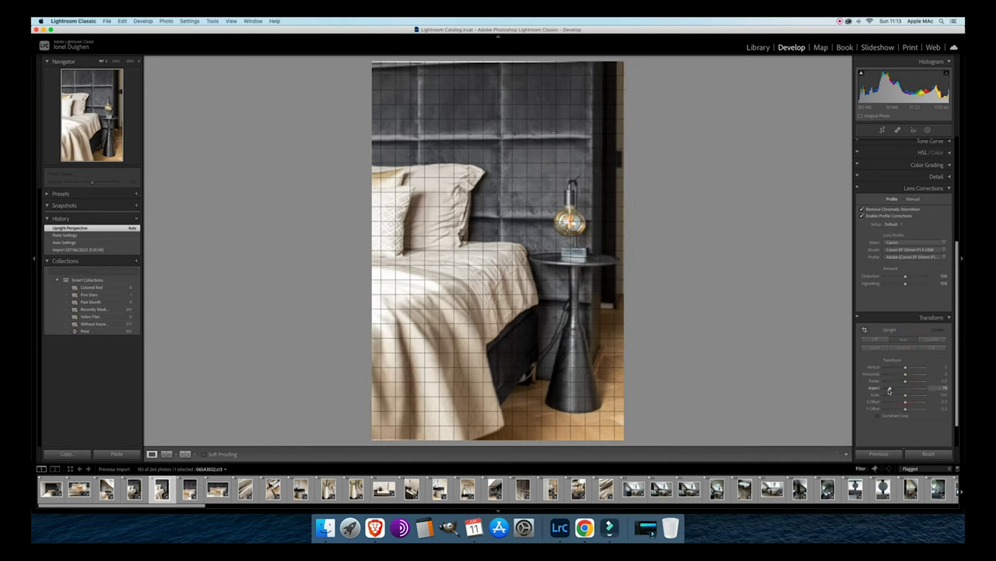
drag(890, 391, 890, 390)
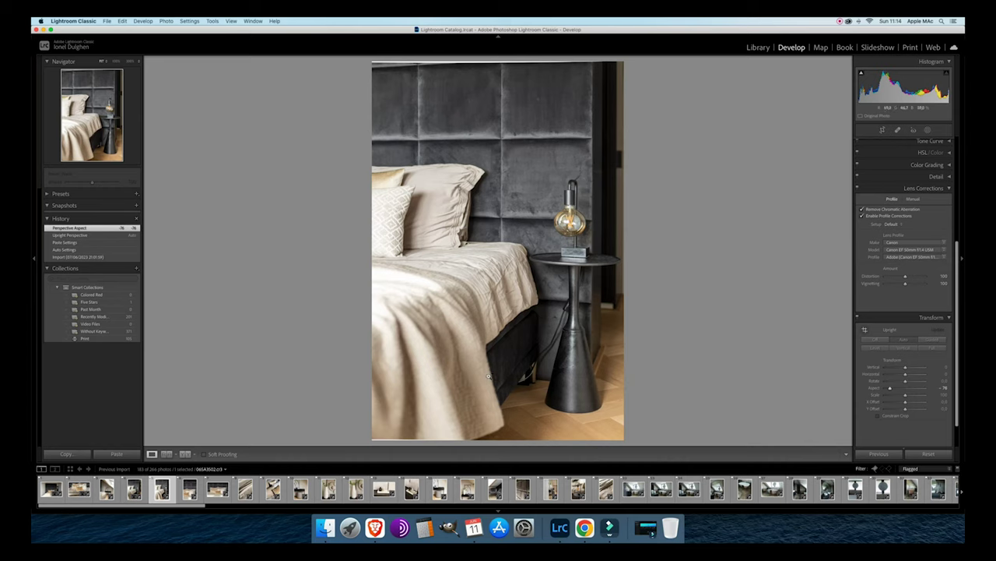
key(p)
key(Right)
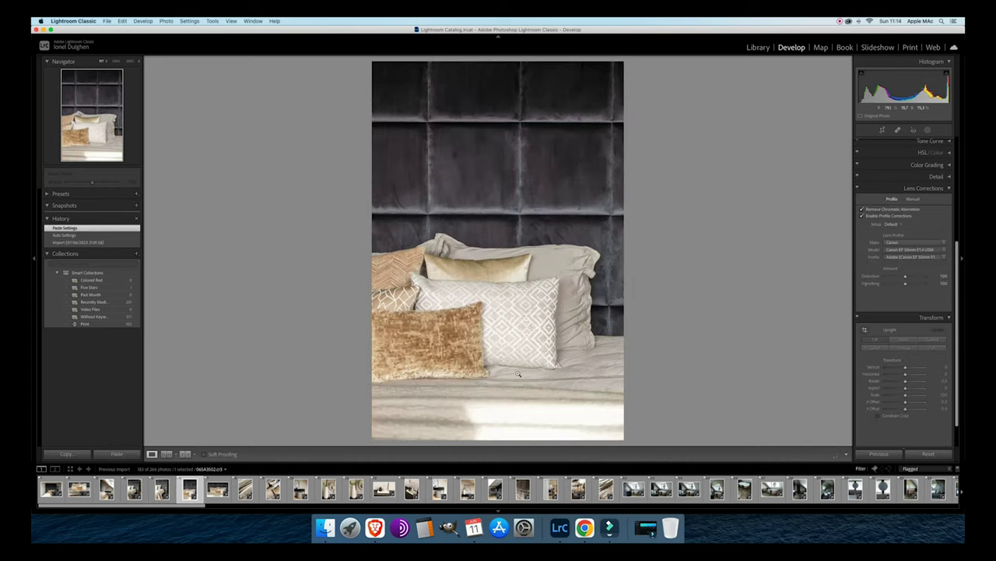
Flag the portrait pillows photo as a pick and apply Auto upright correction.
key(p)
key(Right)
key(Left)
click(909, 341)
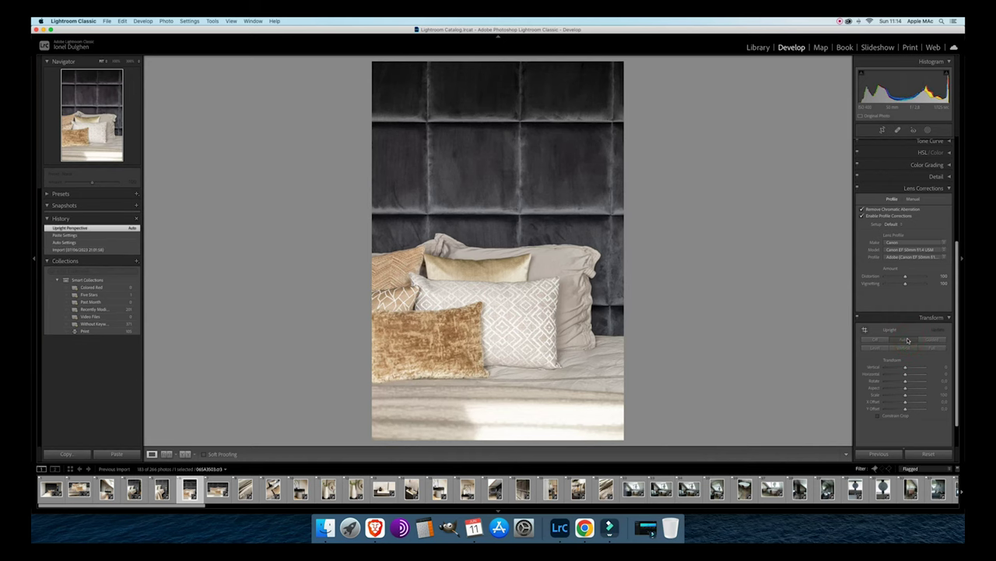
Apply Auto upright correction to the landscape pillows-against-headboard photo.
key(Right)
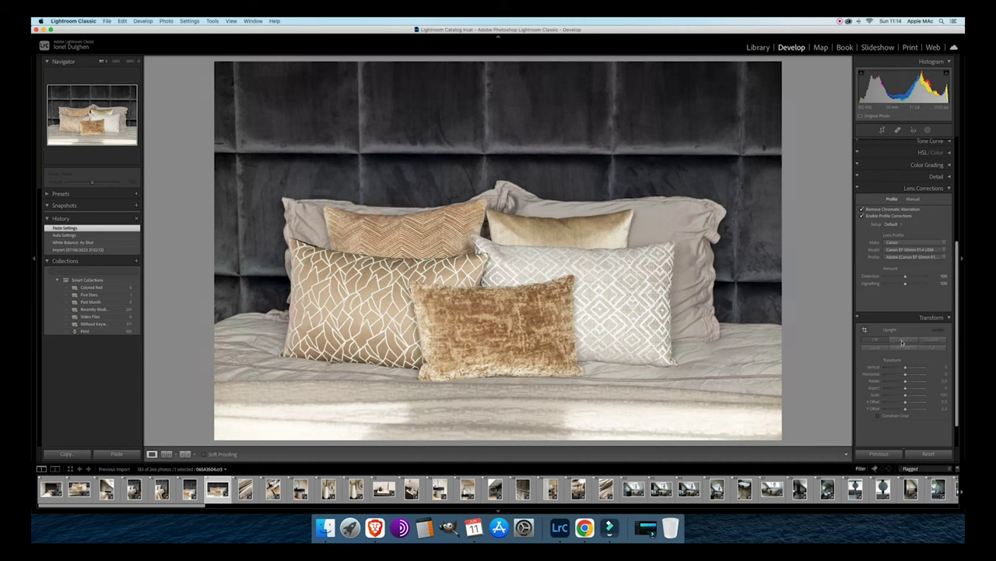
click(902, 341)
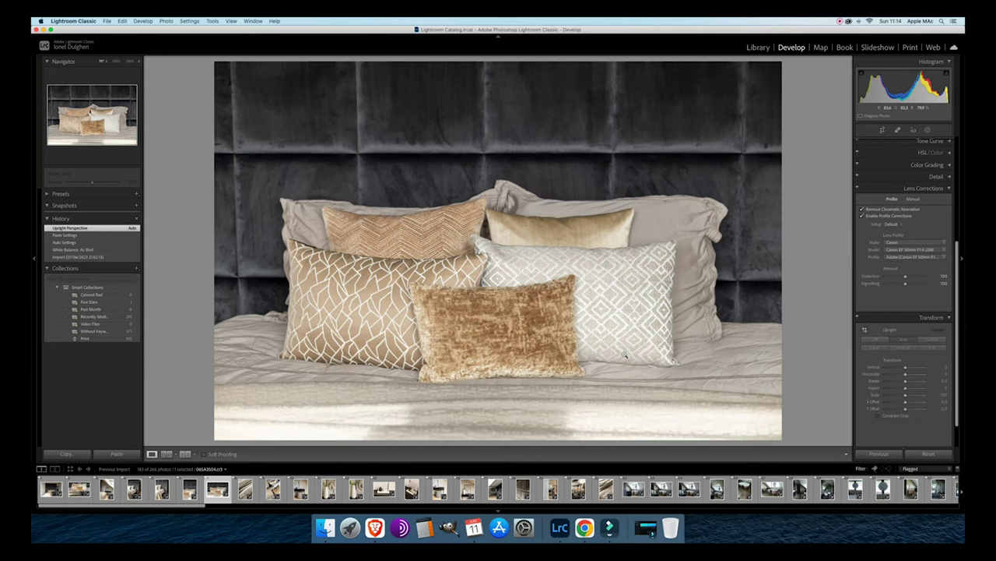
key(Right)
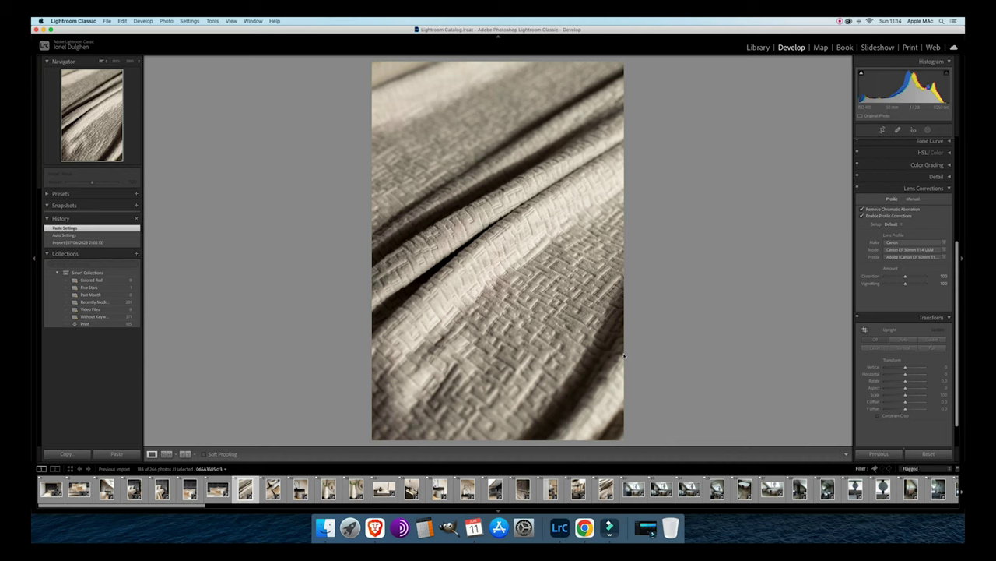
Apply Auto upright perspective to the console-table-and-stool photo.
key(Right)
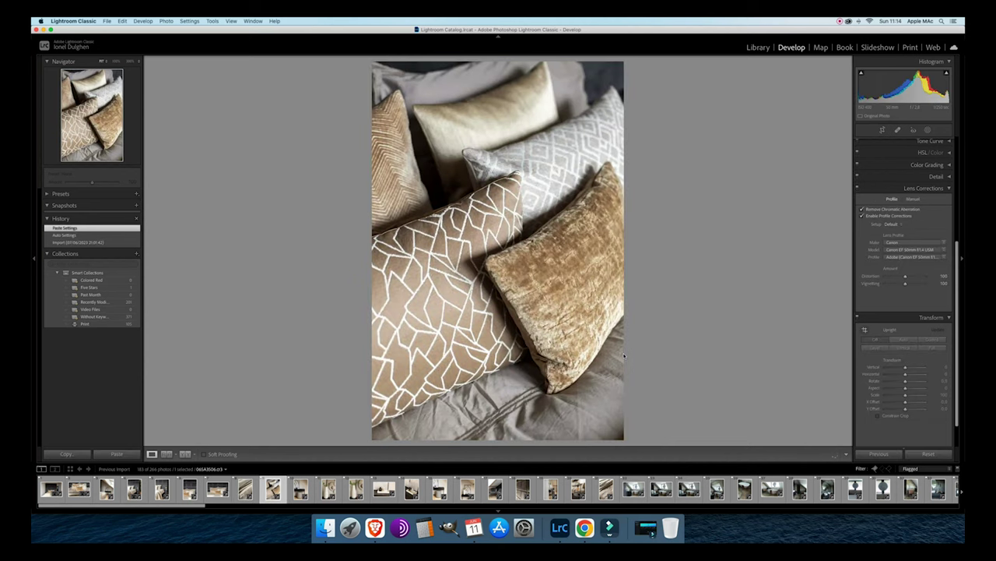
key(Right)
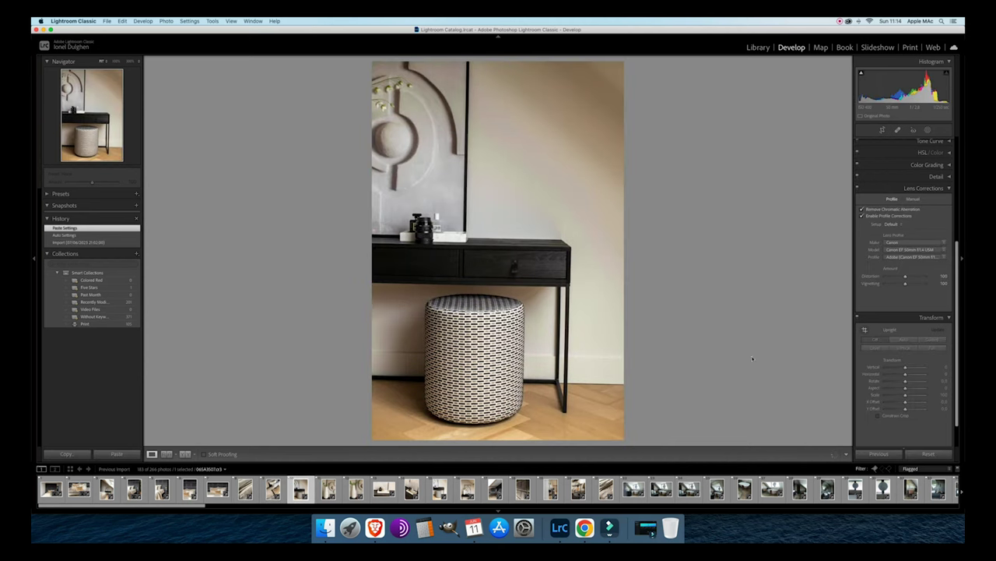
click(904, 342)
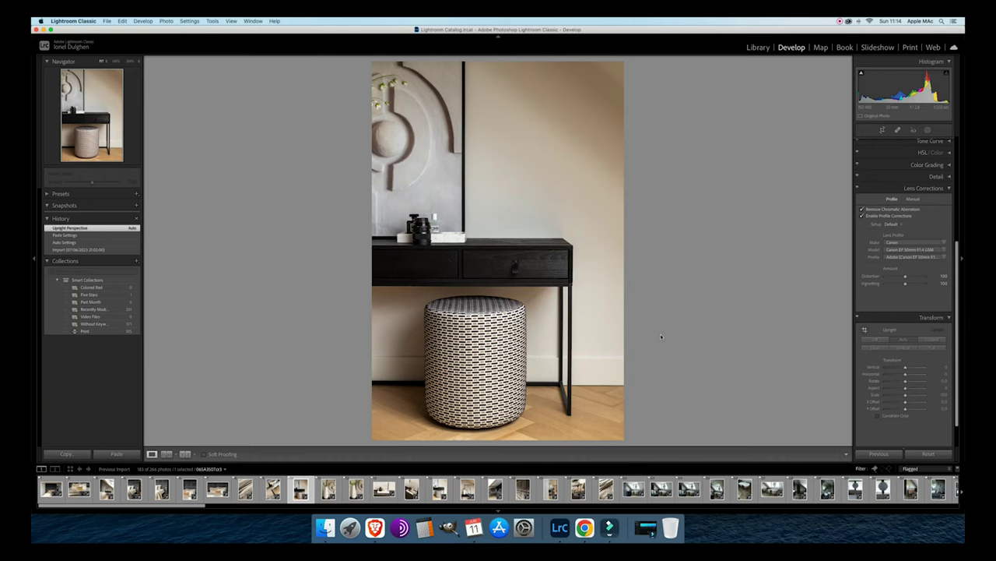
key(Right)
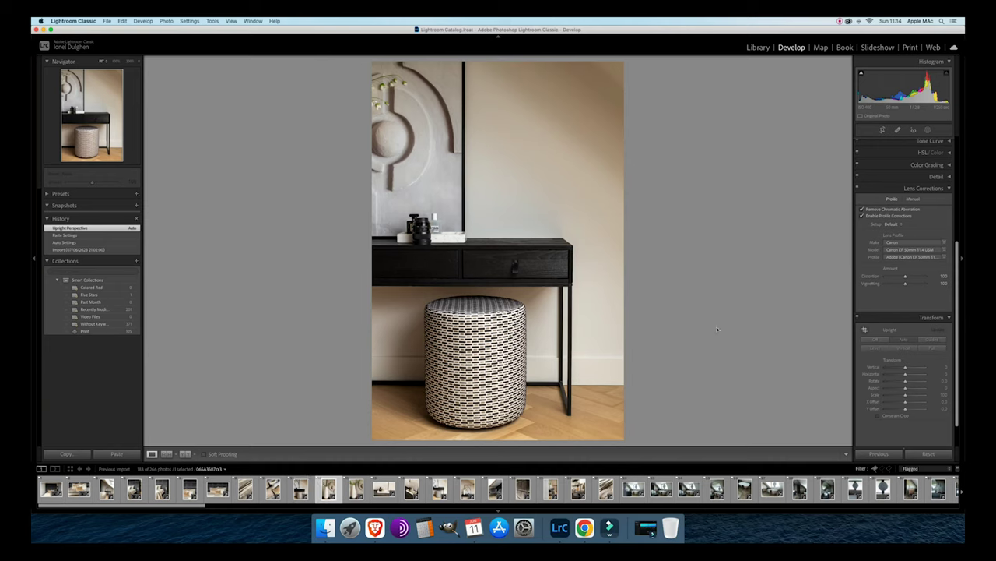
Compare Auto upright with Constrain Crop on the vase photo, ending with Upright Off.
click(905, 338)
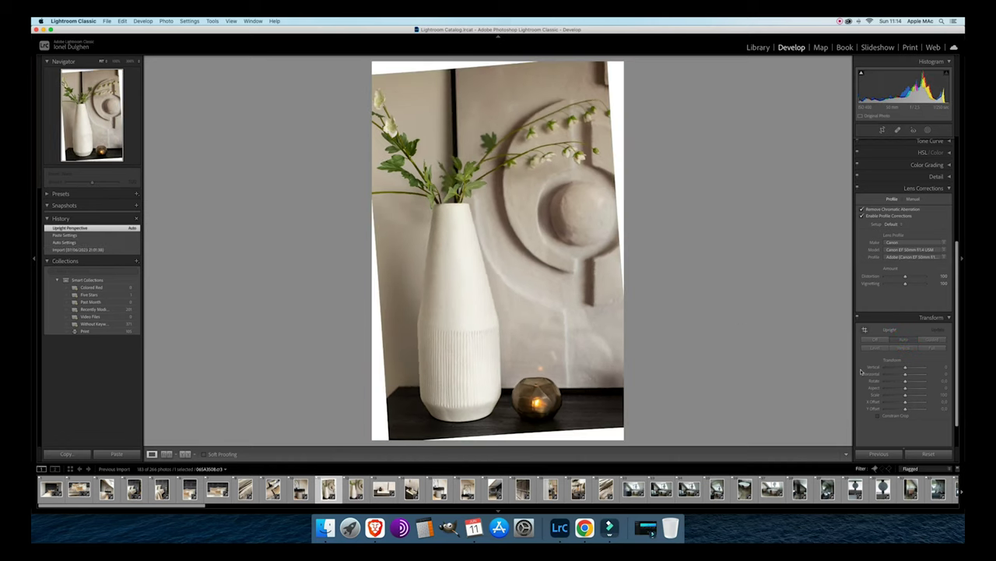
click(878, 416)
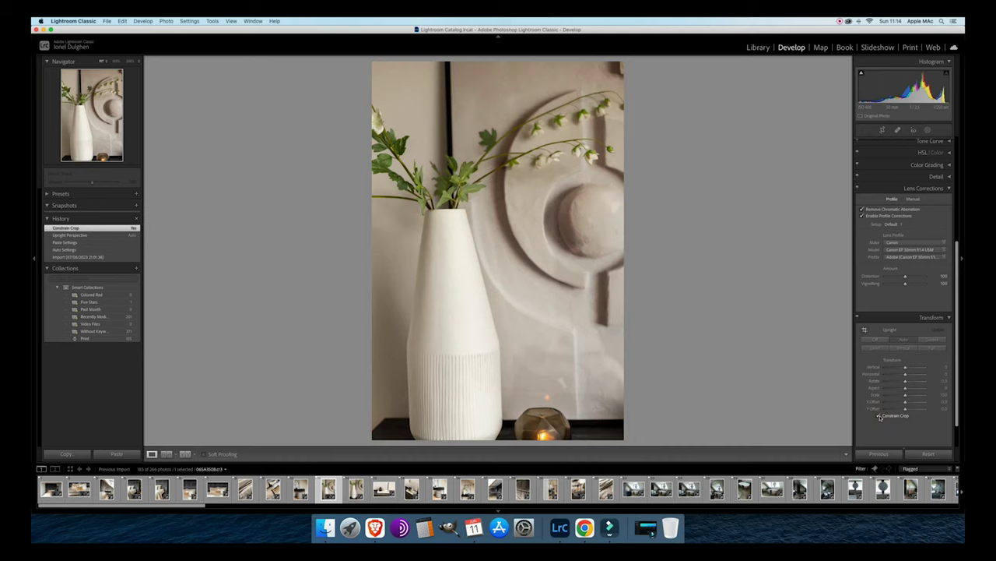
click(875, 340)
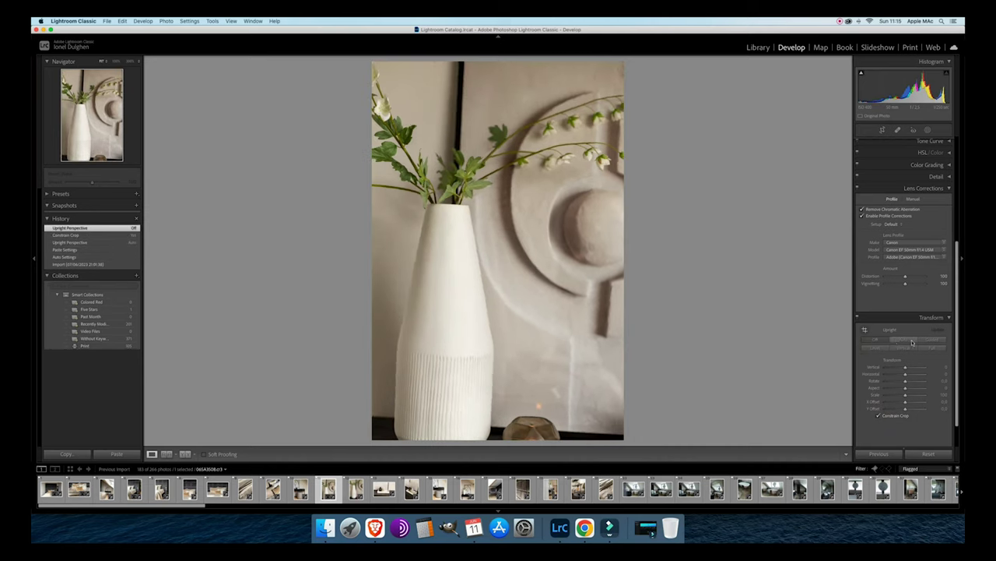
click(878, 415)
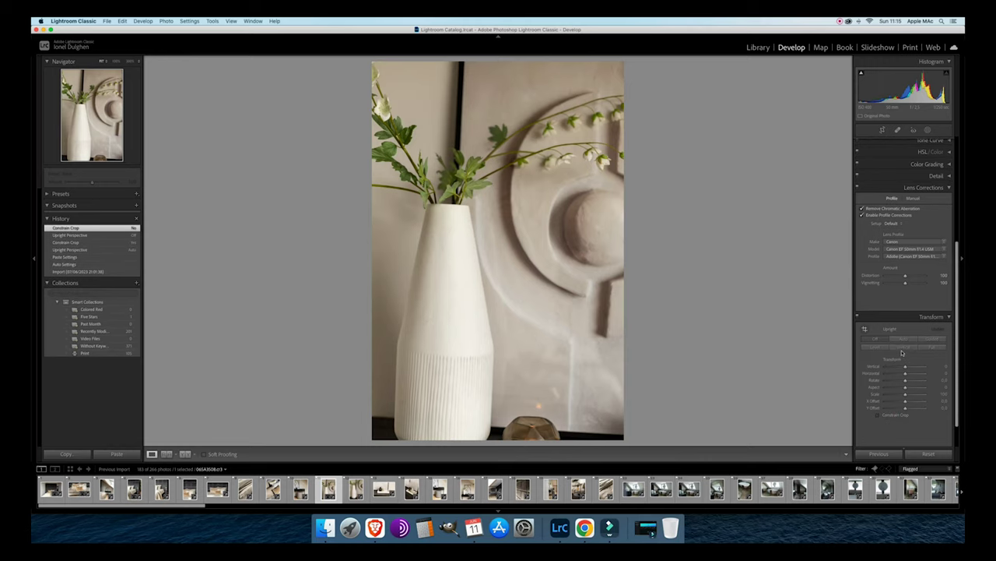
click(873, 340)
click(905, 340)
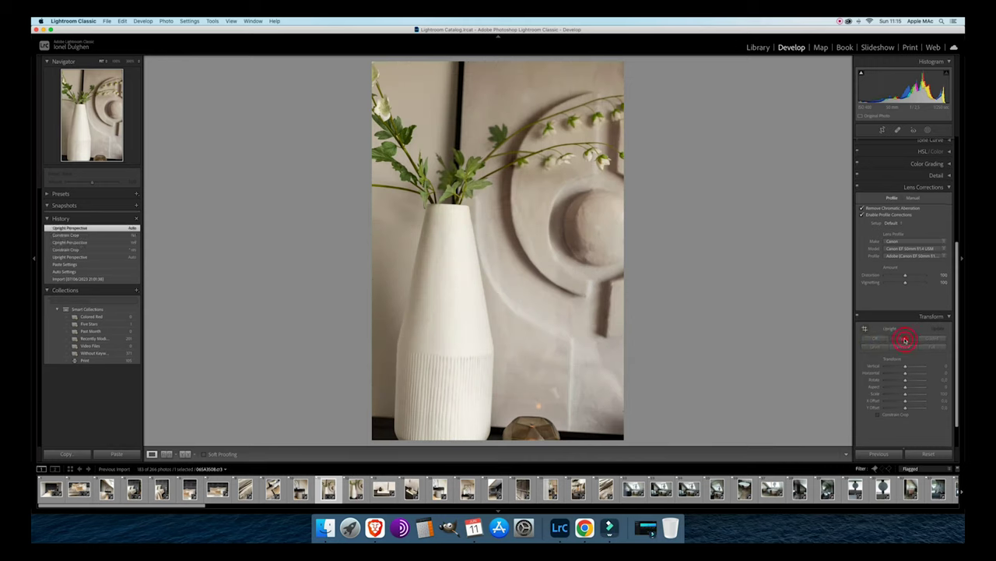
click(877, 338)
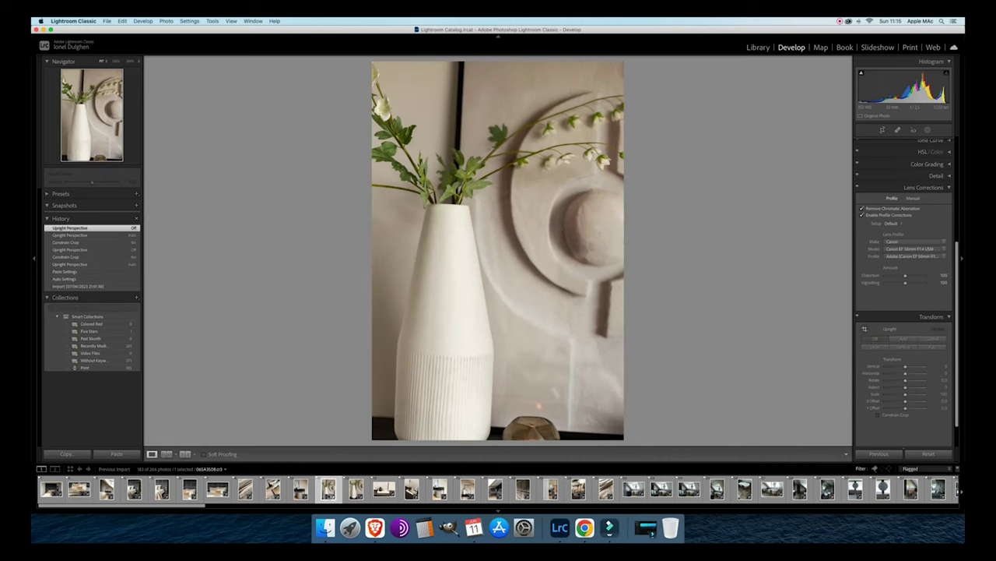
click(328, 489)
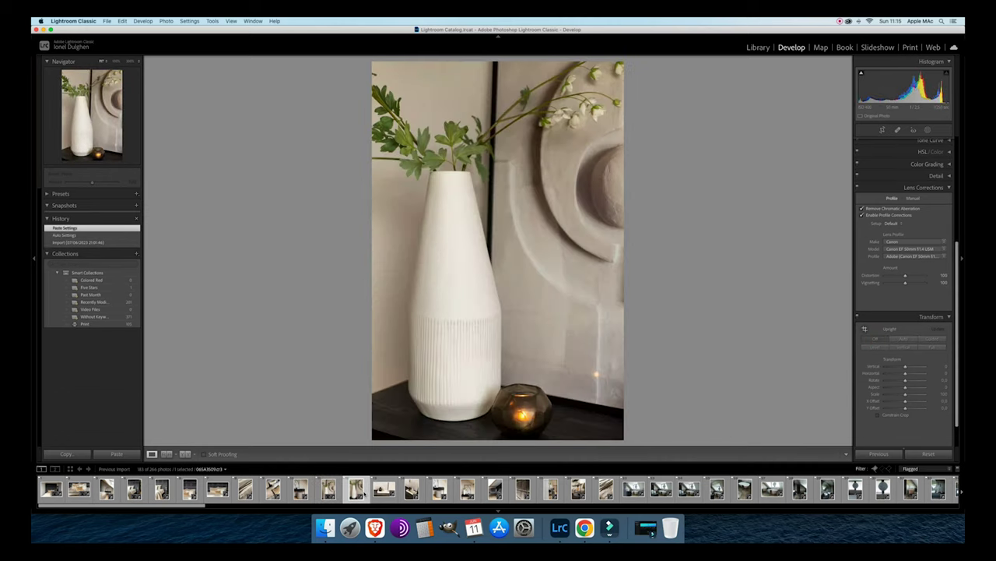
Unflag the vase shot and apply Auto upright to the perfume tray photo.
key(u)
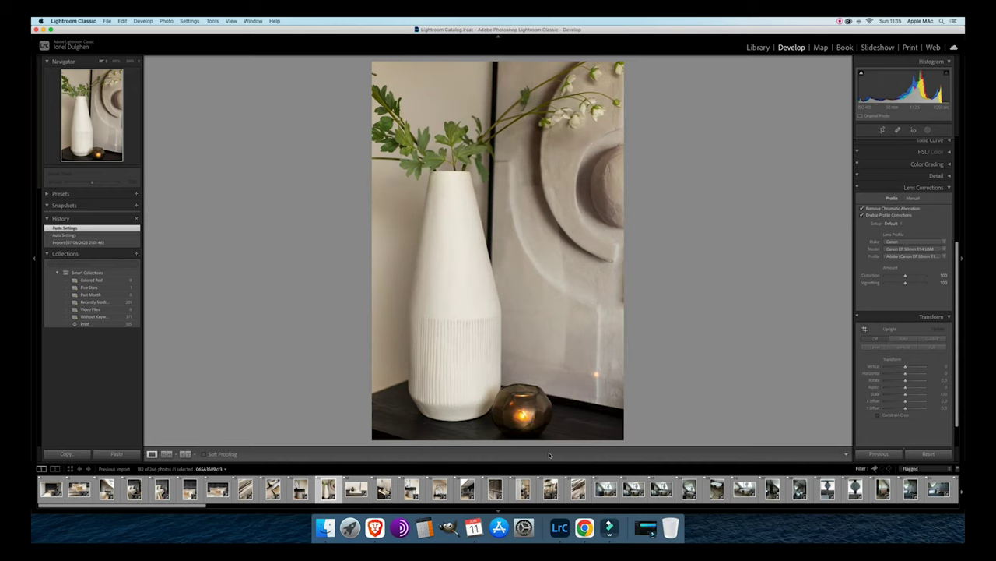
key(Right)
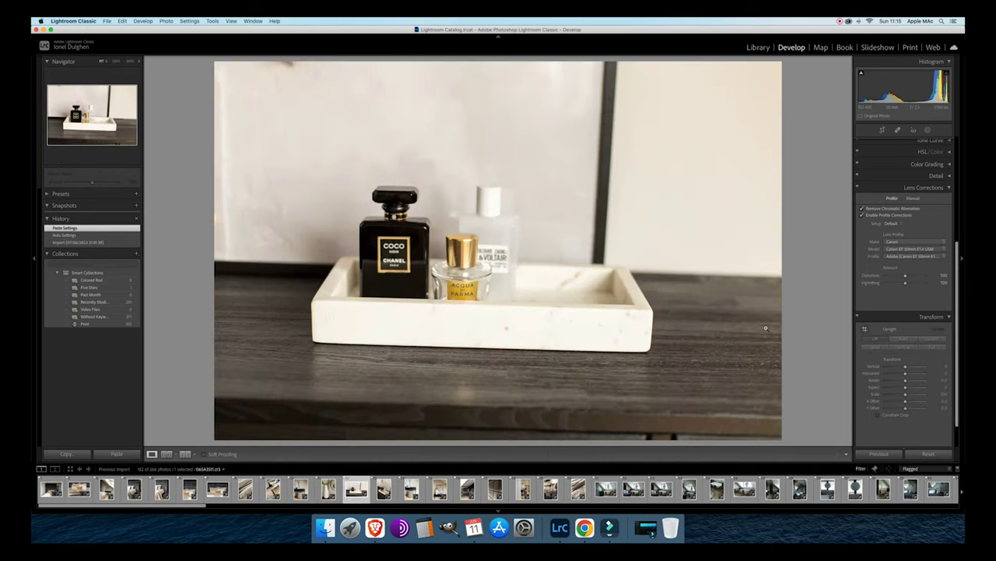
click(905, 340)
Lower the perfume tray photo's exposure slightly.
scroll(916, 208, up, 5)
scroll(915, 211, down, 1)
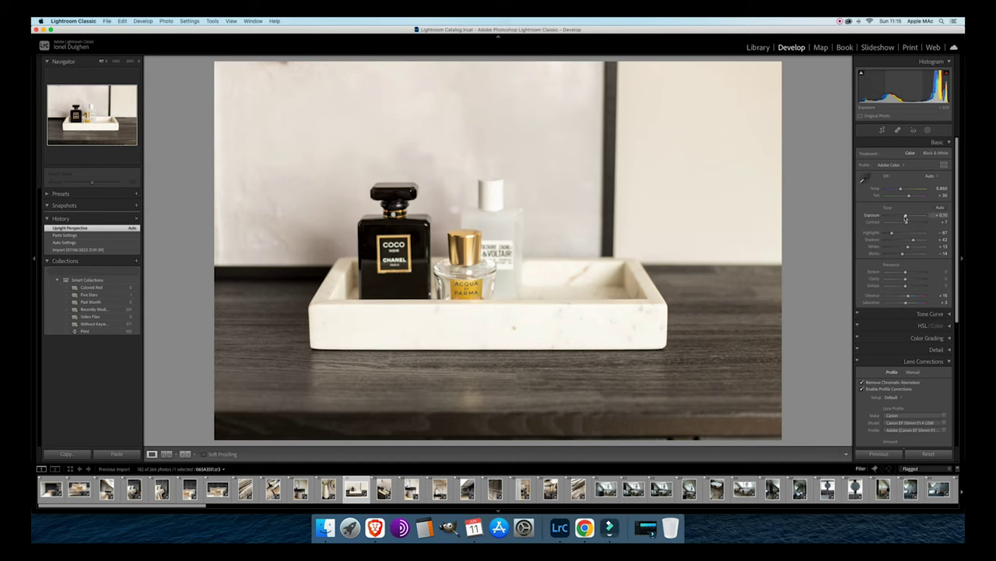
drag(905, 217, 905, 218)
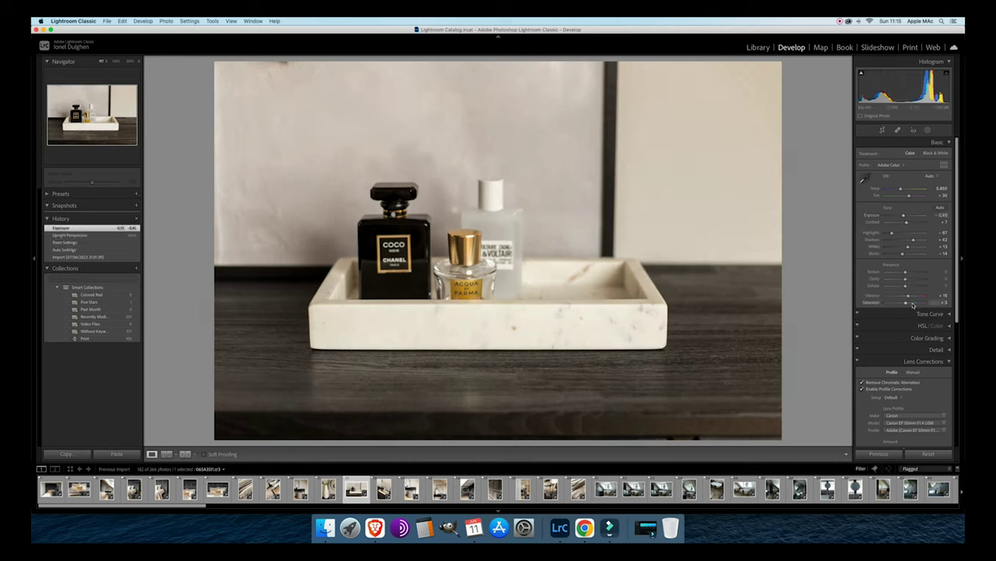
scroll(913, 306, down, 1)
scroll(913, 306, down, 1)
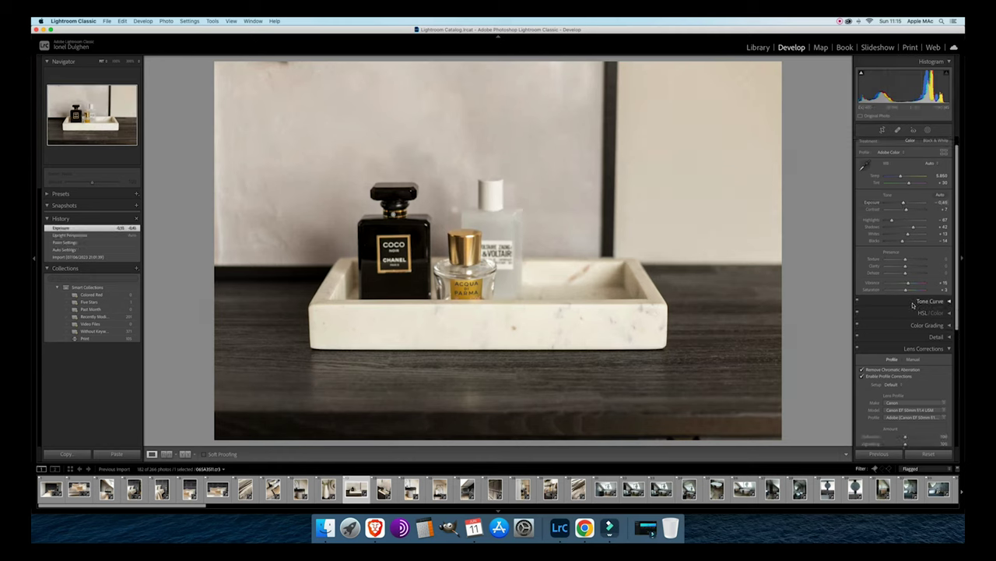
scroll(896, 359, down, 10)
Set perspective to +8 vertical and +7 horizontal, constrain the crop, and lower exposure to -0.55.
click(907, 356)
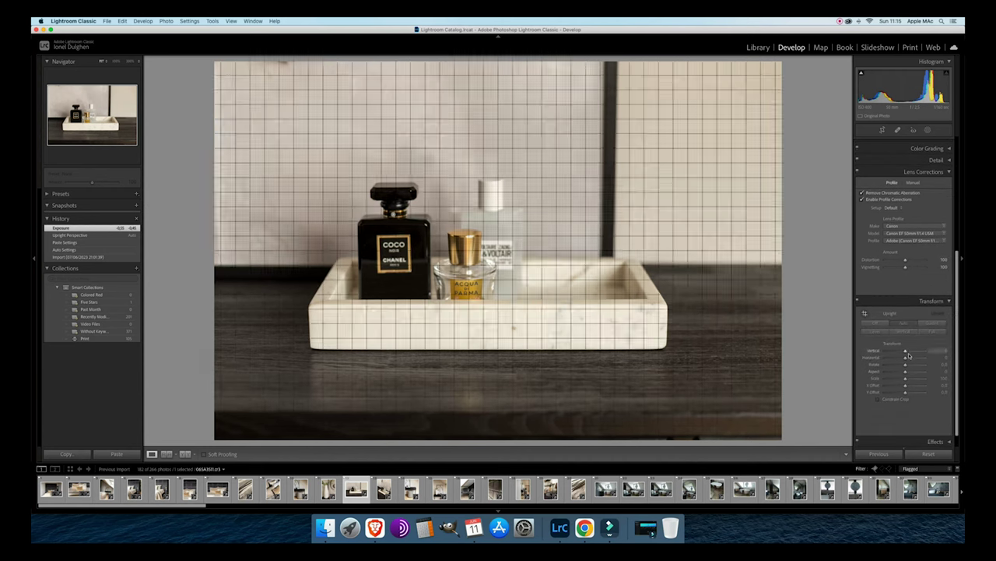
click(904, 360)
drag(904, 360, 907, 354)
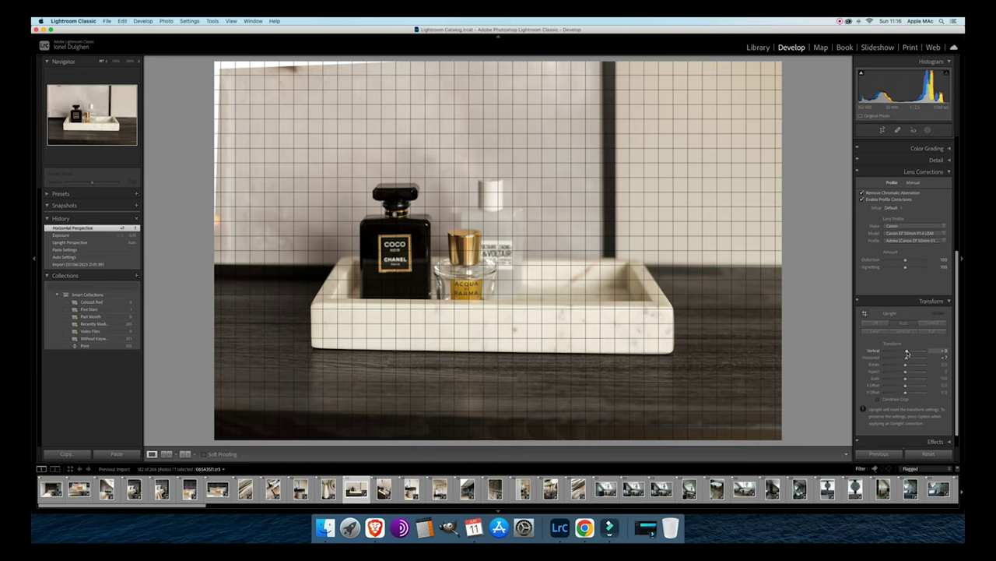
drag(907, 354, 907, 355)
click(879, 399)
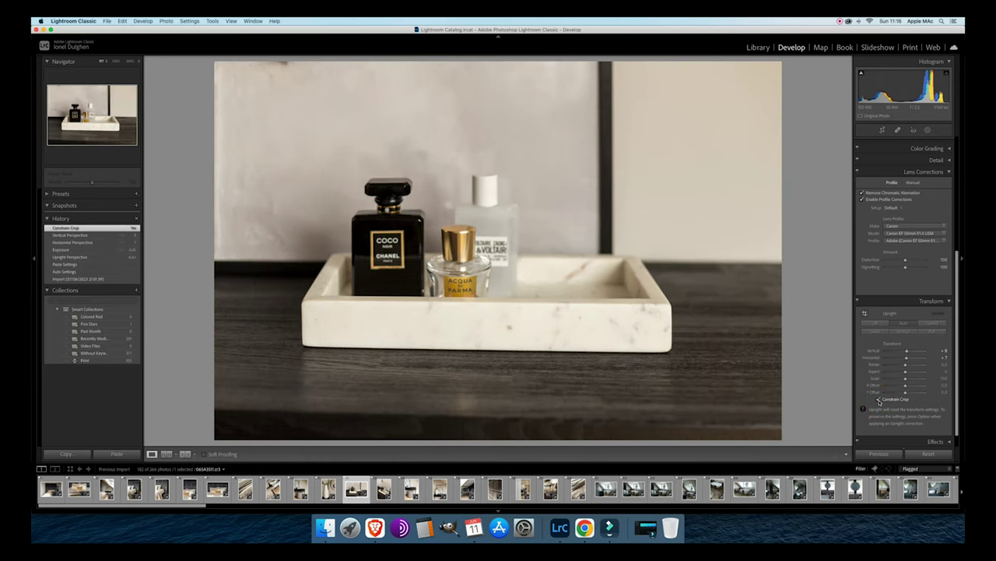
key(minus)
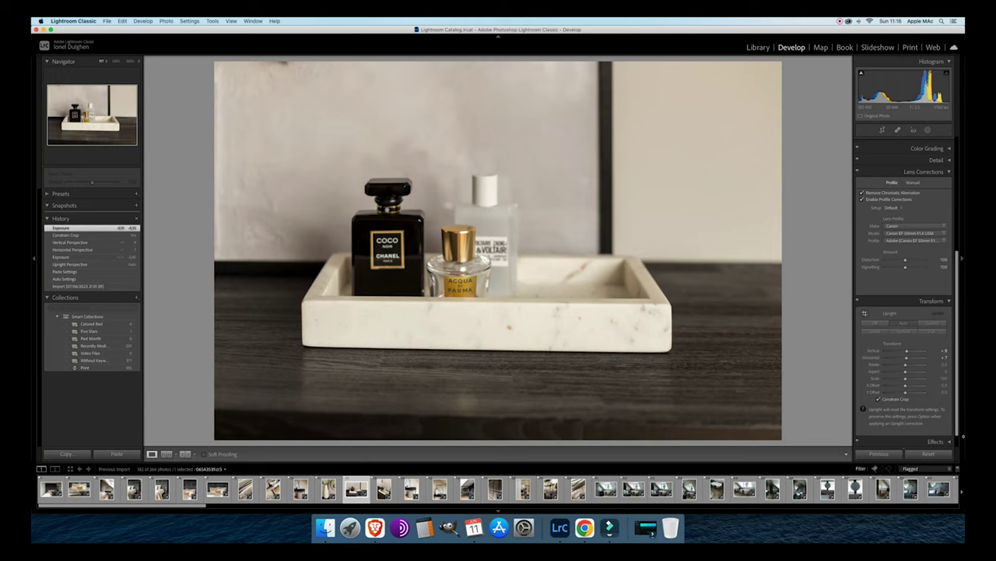
scroll(893, 290, up, 5)
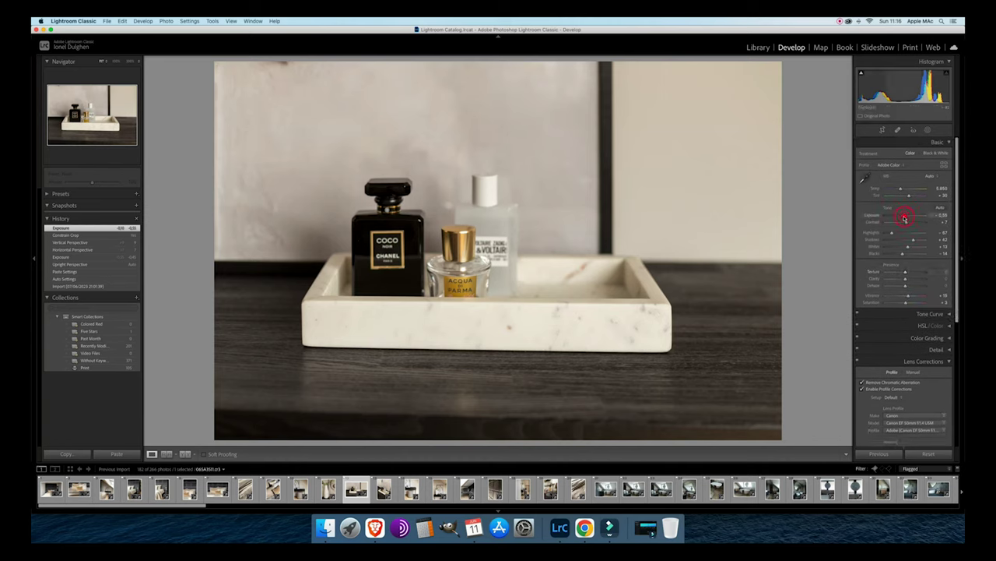
Adjust exposure and level the perfume tray photo with a -0.61° straightening crop.
click(905, 218)
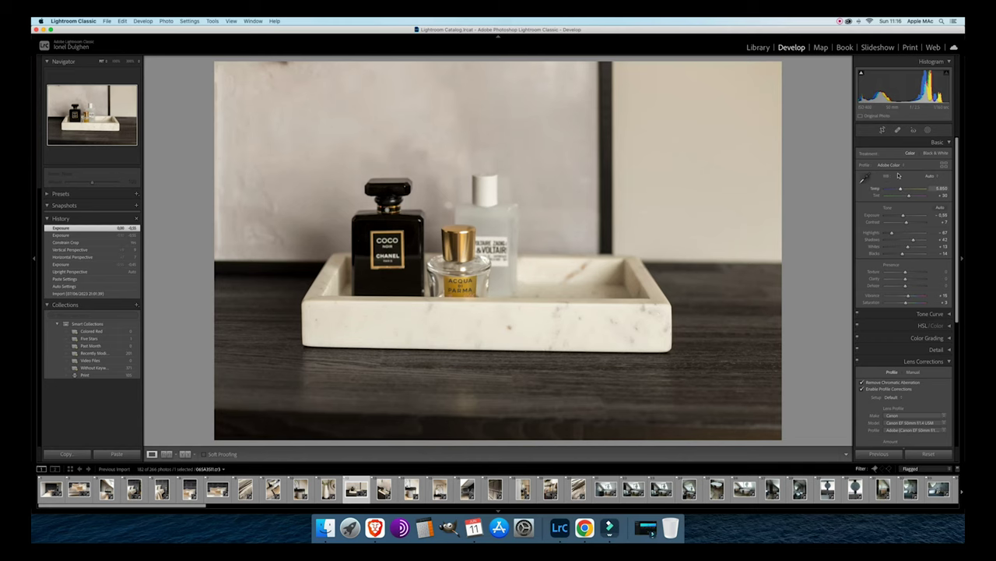
click(882, 130)
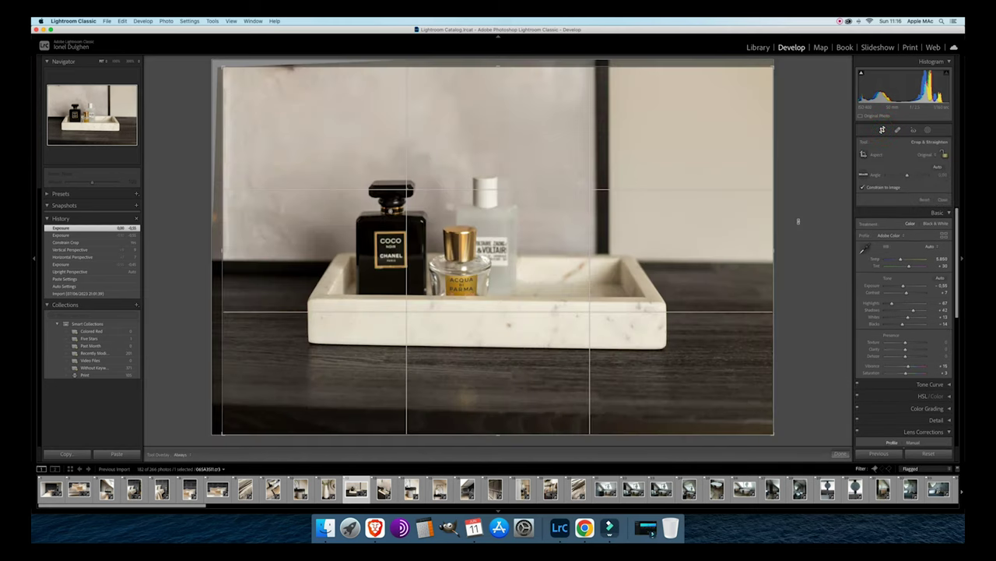
drag(800, 218, 796, 216)
double_click(674, 231)
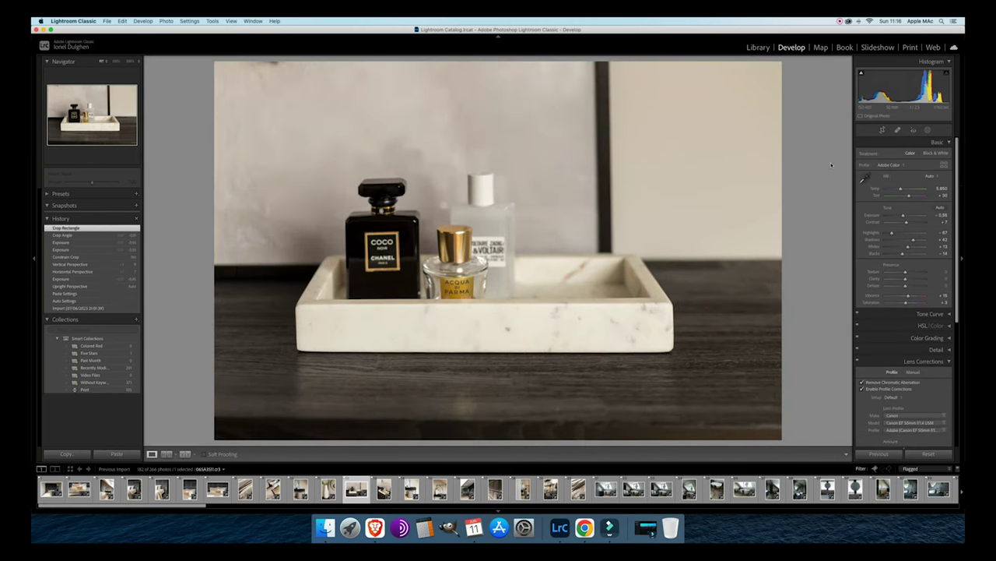
key(Right)
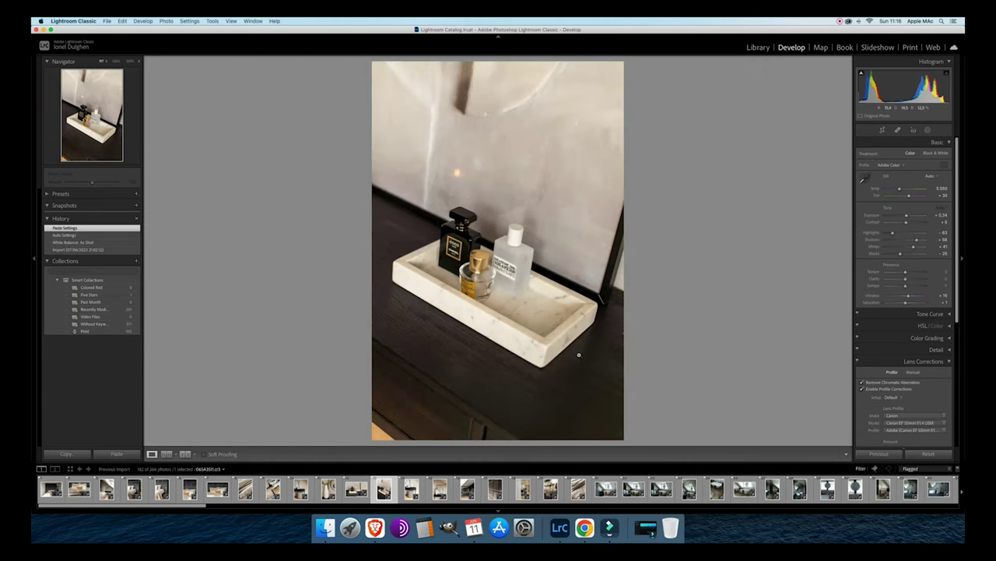
Apply Auto upright to the portrait tray photo with Constrain Crop enabled.
scroll(892, 331, down, 2)
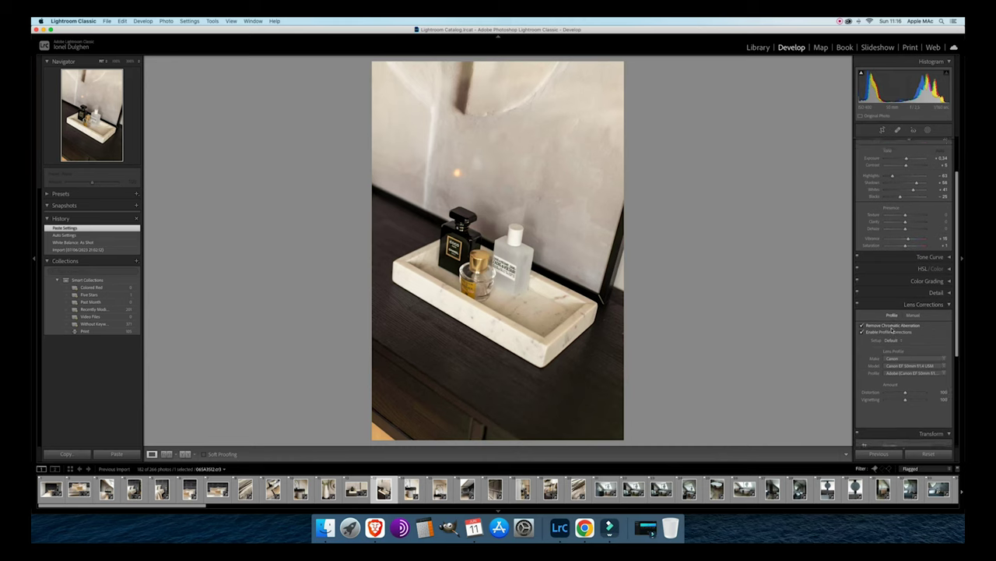
scroll(892, 331, down, 5)
click(905, 308)
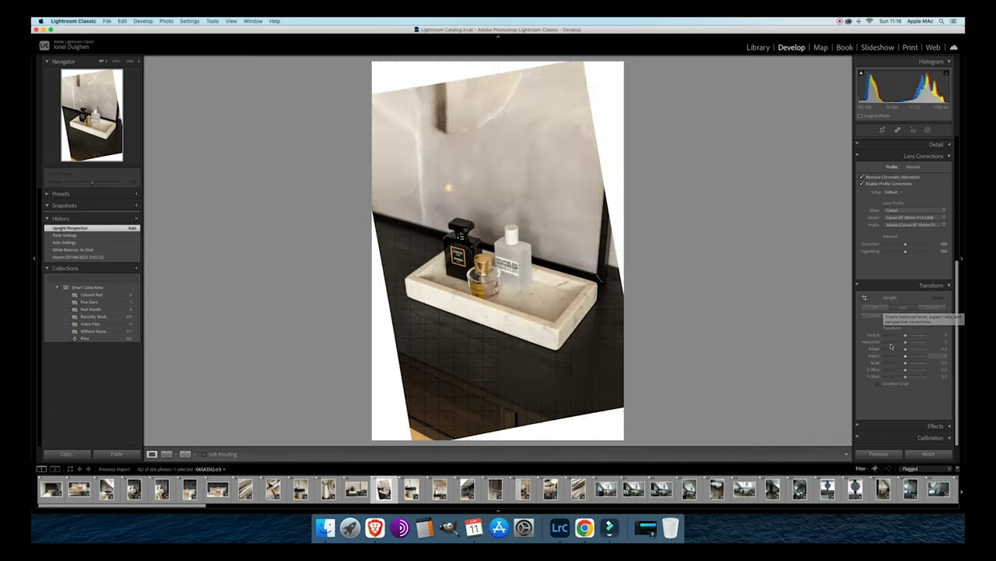
click(879, 383)
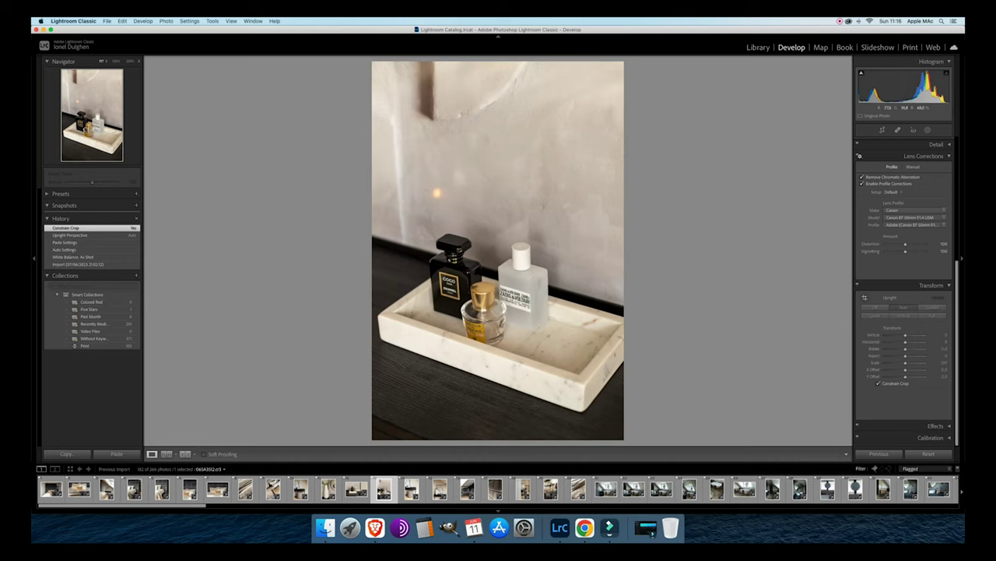
Remove the orange glowing spot from the wall with Spot Removal.
click(898, 130)
scroll(426, 191, up, 2)
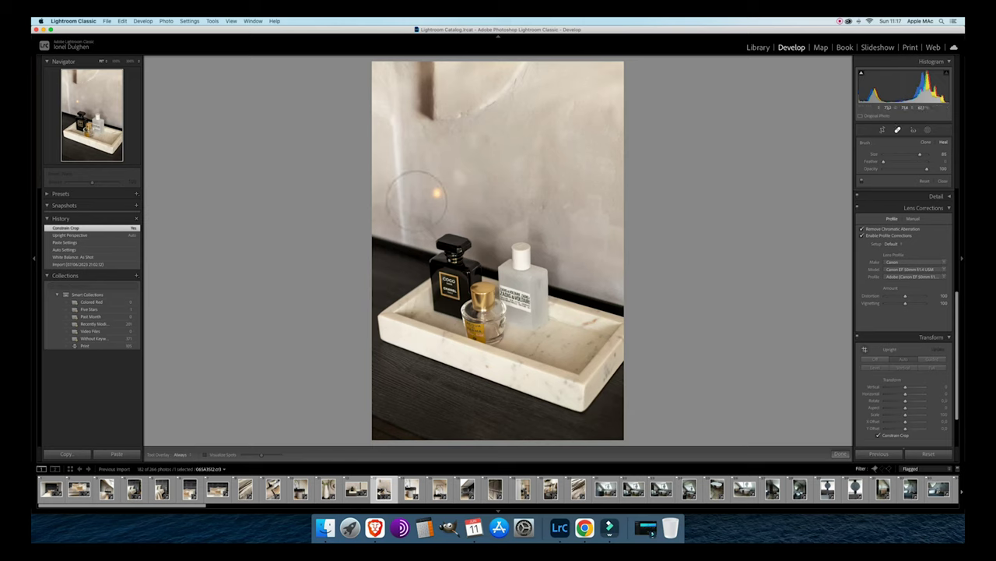
scroll(438, 193, down, 1)
scroll(437, 193, down, 2)
click(437, 192)
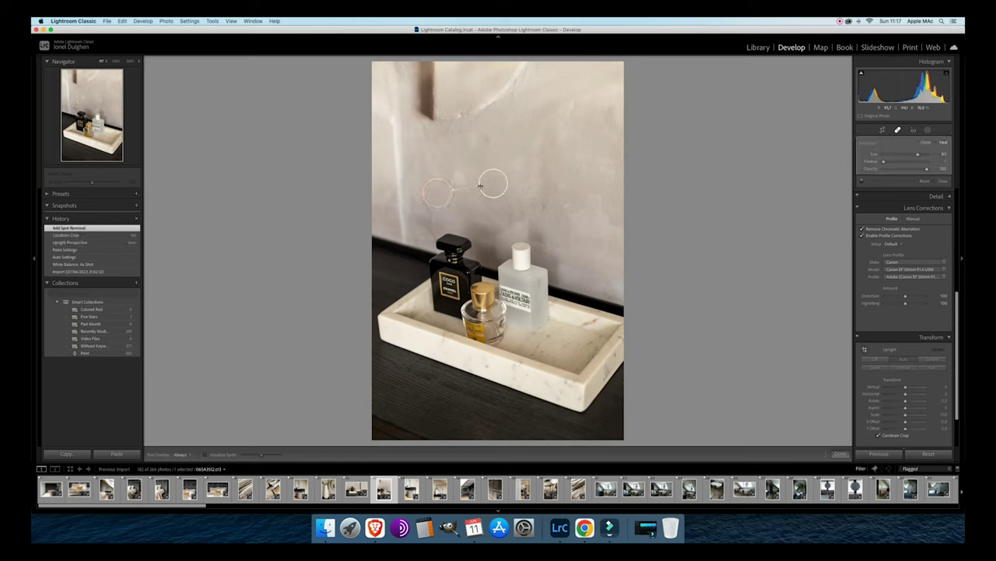
click(840, 453)
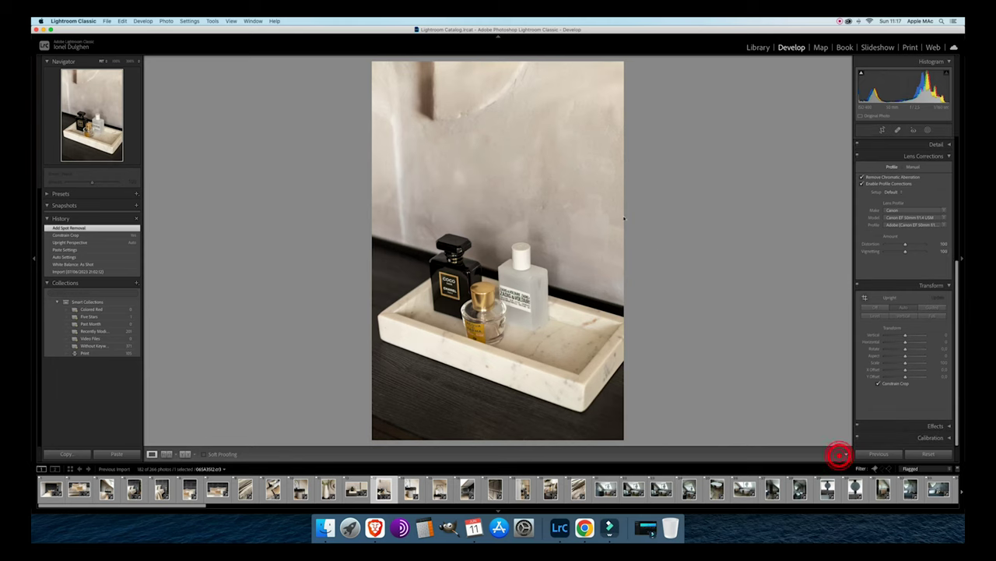
key(Right)
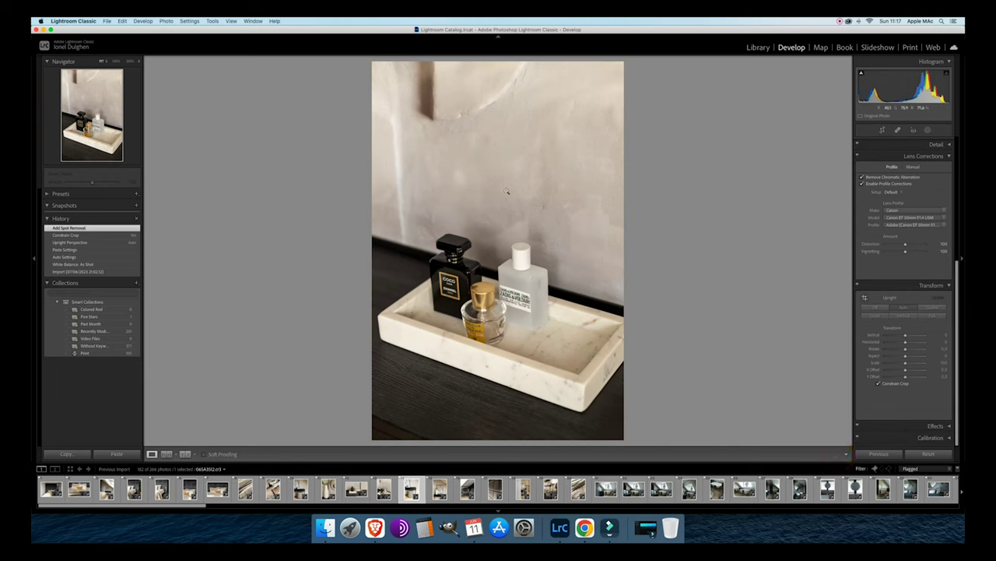
Apply Auto upright to the stool and console-and-vase photos, then reach the velvet close-up.
click(903, 308)
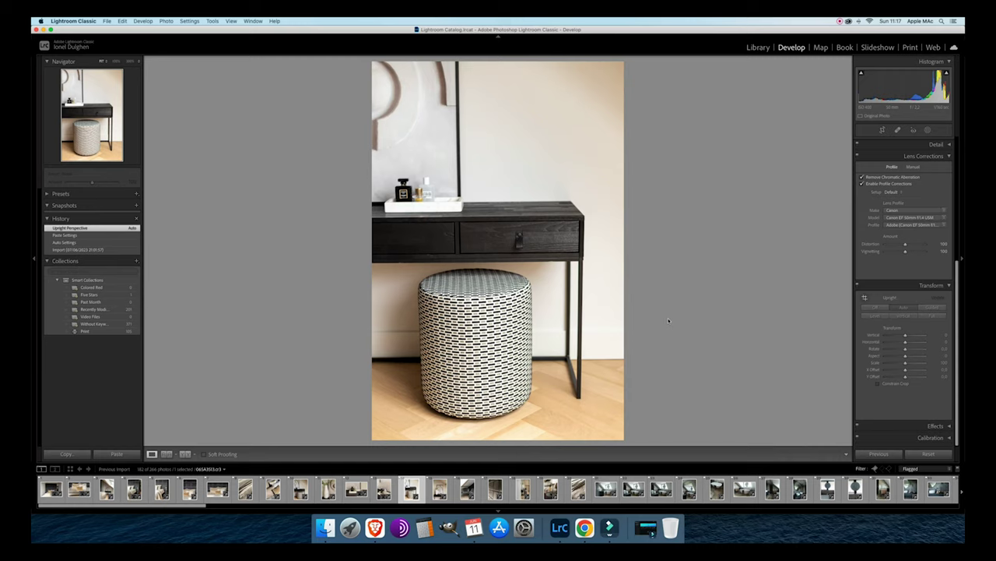
key(Right)
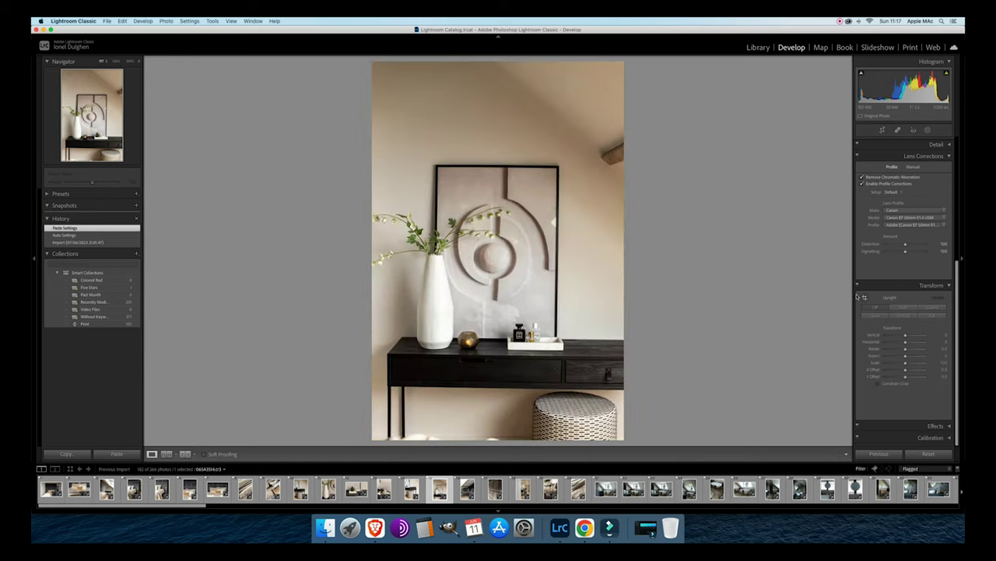
click(905, 308)
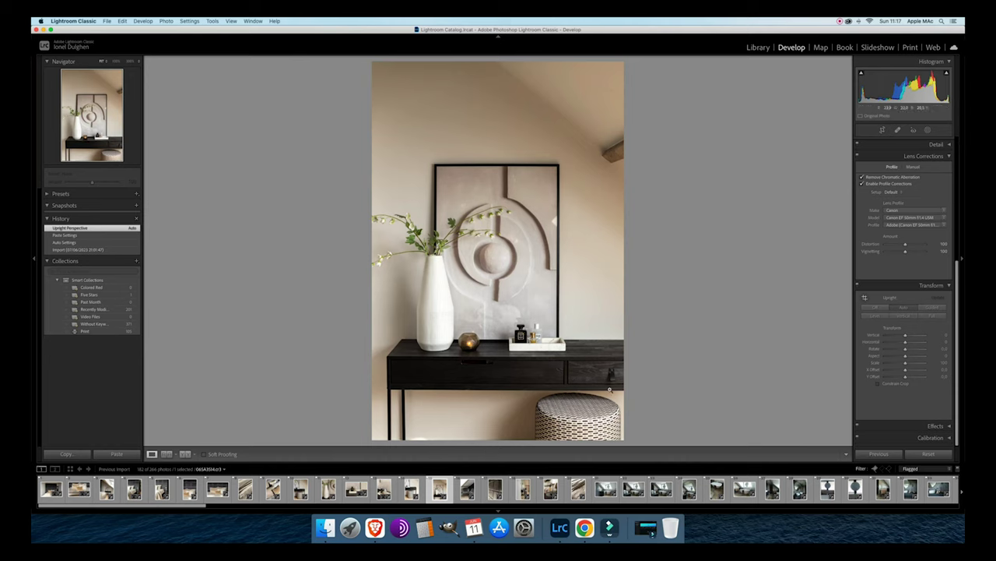
key(Right)
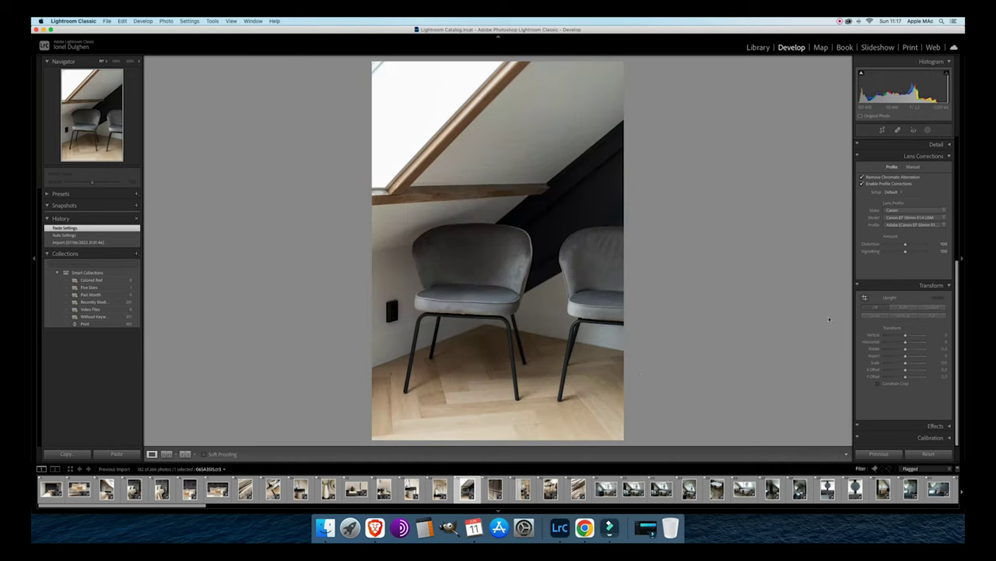
key(Right)
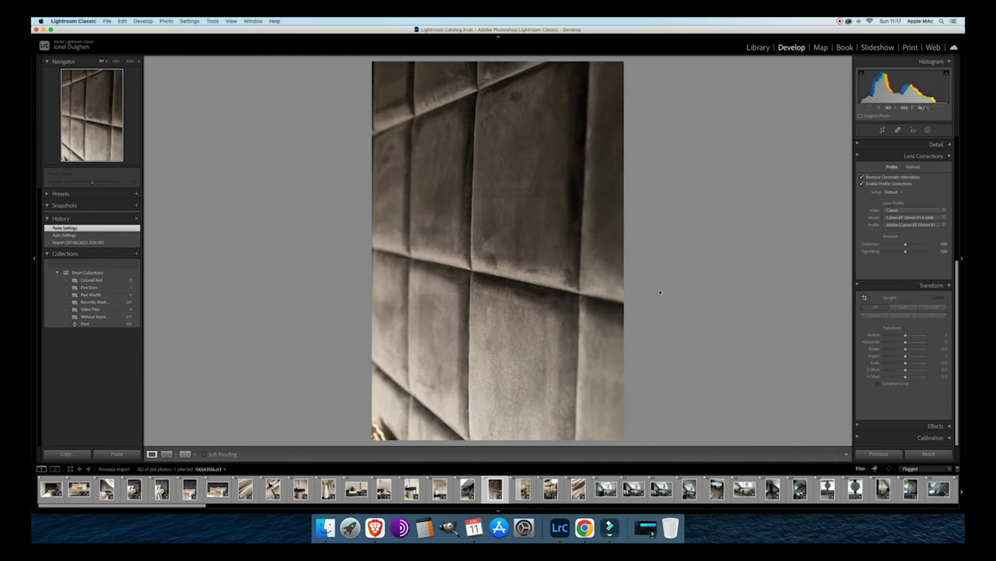
scroll(931, 265, up, 5)
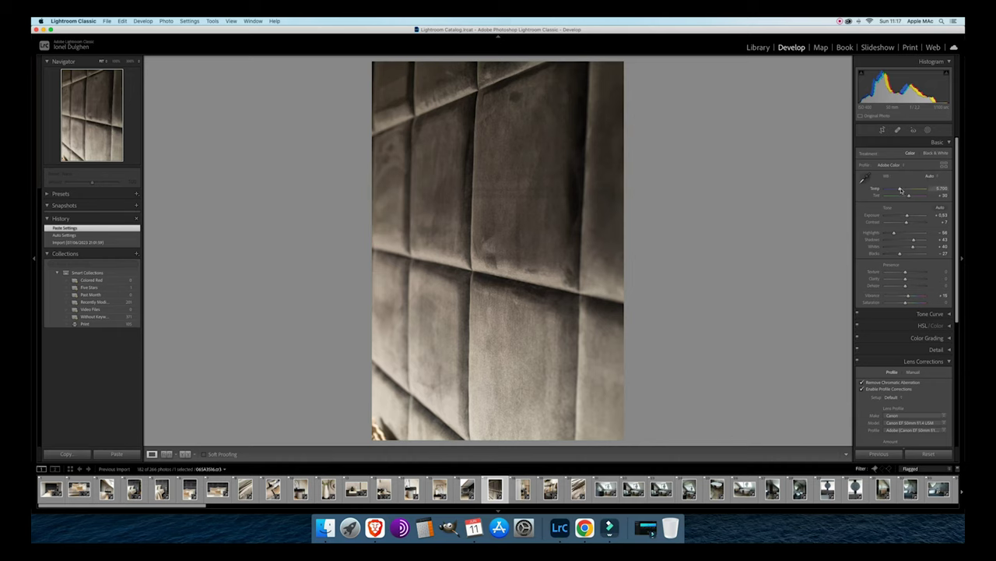
Shift the headboard photo's tint and temperature cooler, comparing with the bed-with-pillows photo.
drag(909, 197, 905, 193)
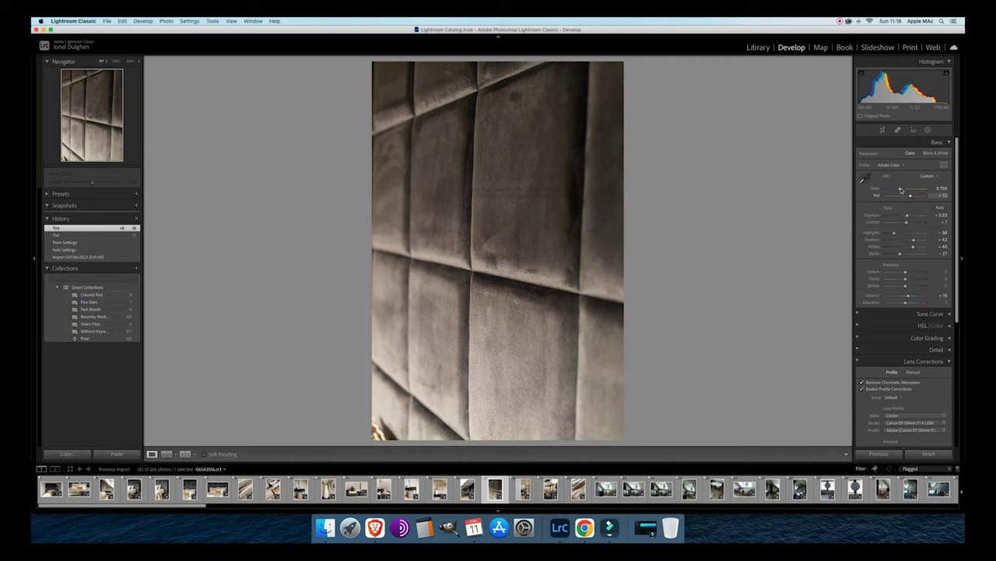
click(900, 190)
drag(907, 219, 906, 219)
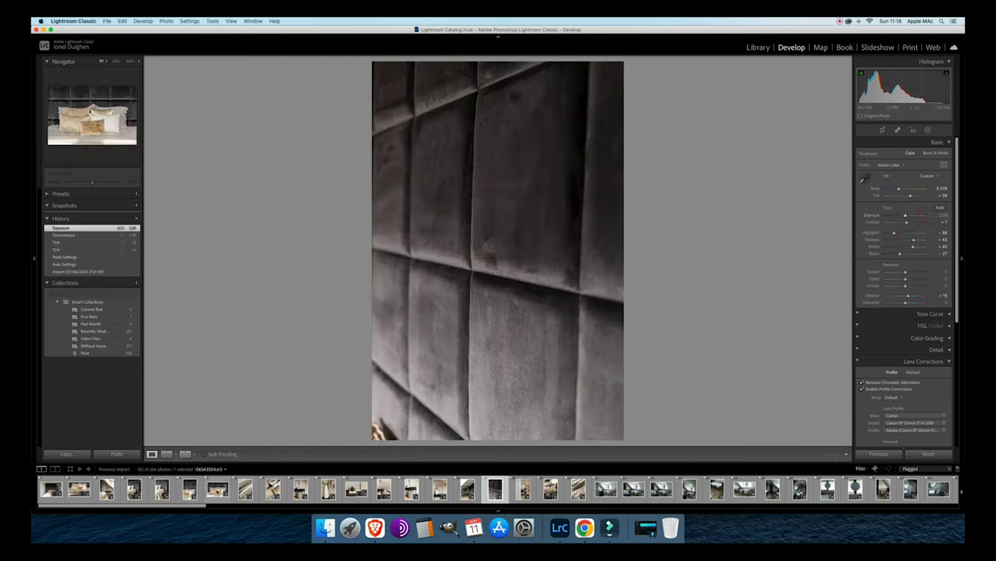
click(218, 489)
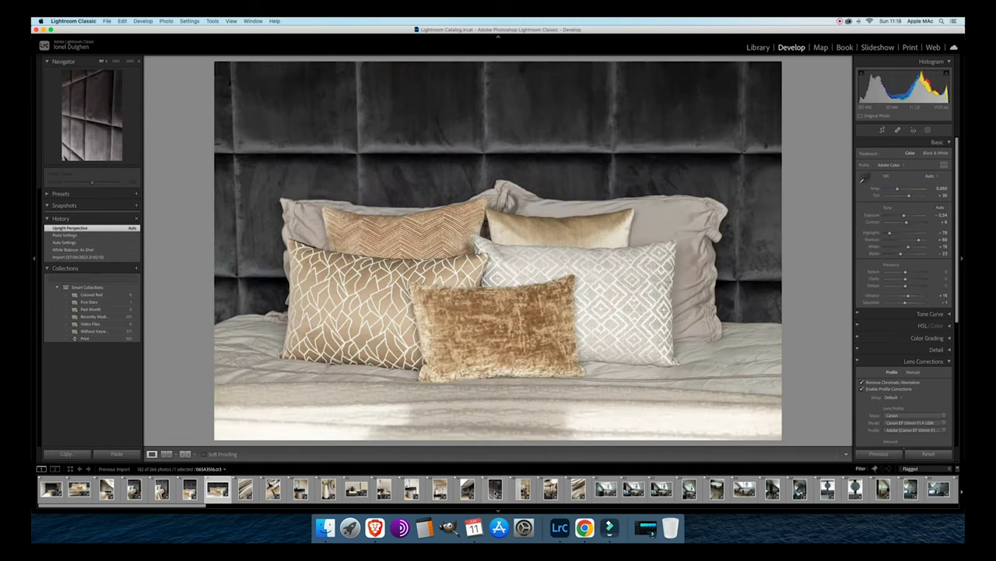
click(496, 489)
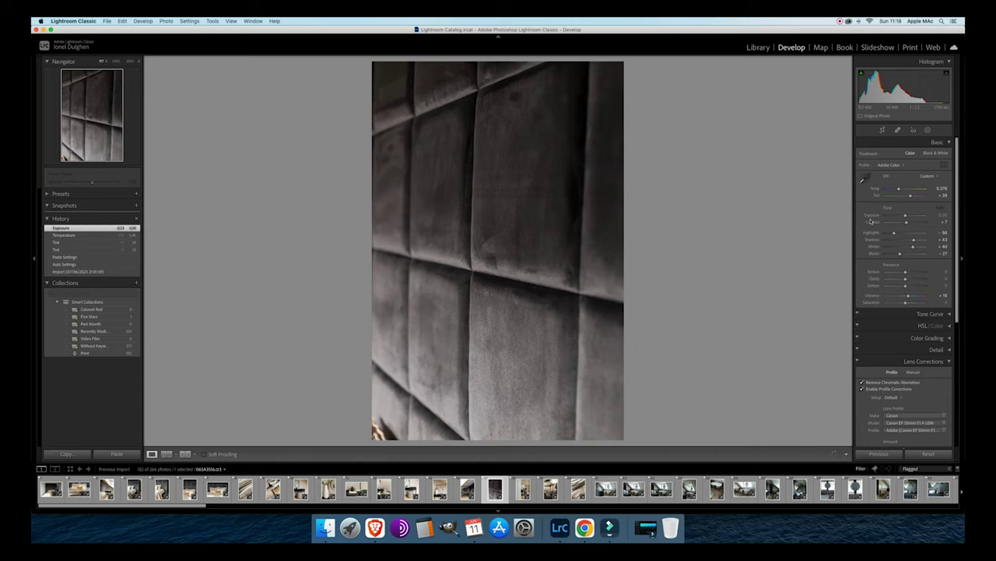
Cool the temperature further, lower exposure by 0.10, and apply Auto upright.
click(900, 190)
click(899, 190)
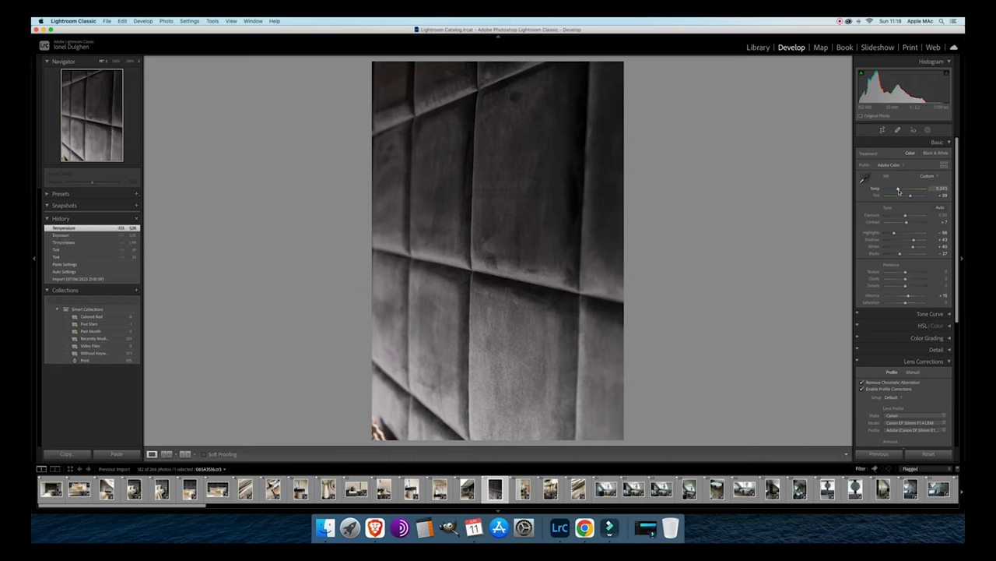
drag(900, 191, 914, 193)
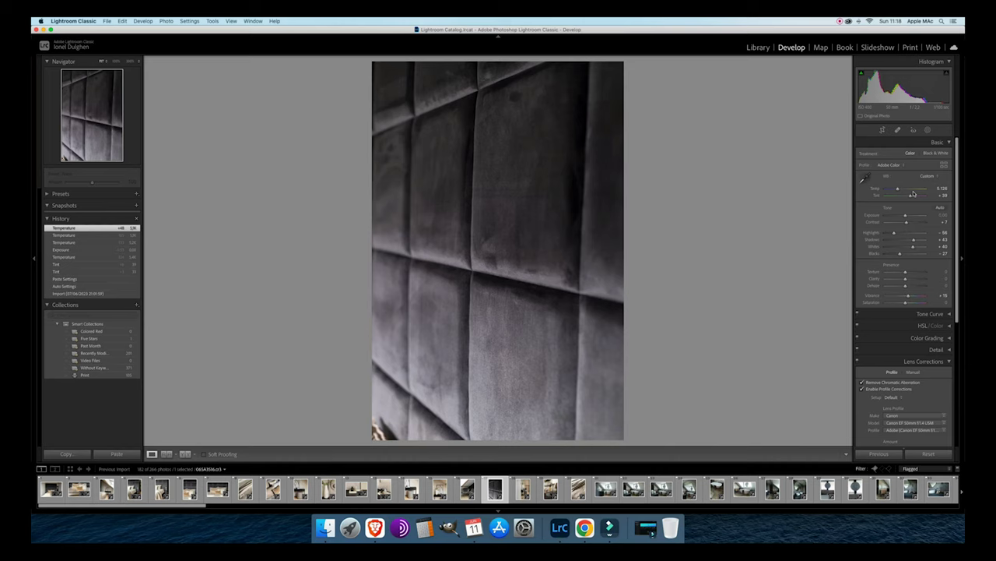
key(minus)
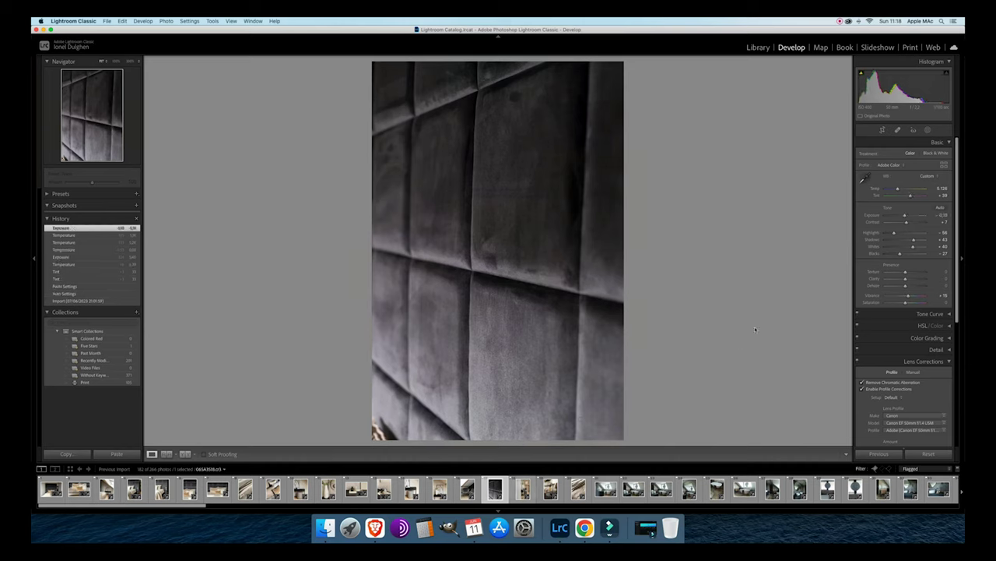
scroll(908, 365, down, 3)
scroll(908, 366, down, 2)
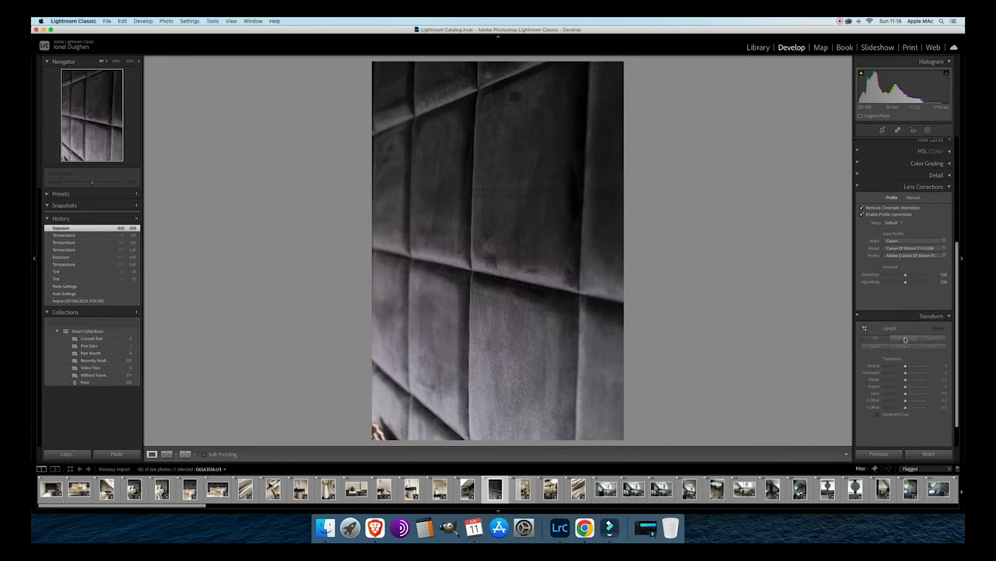
click(905, 339)
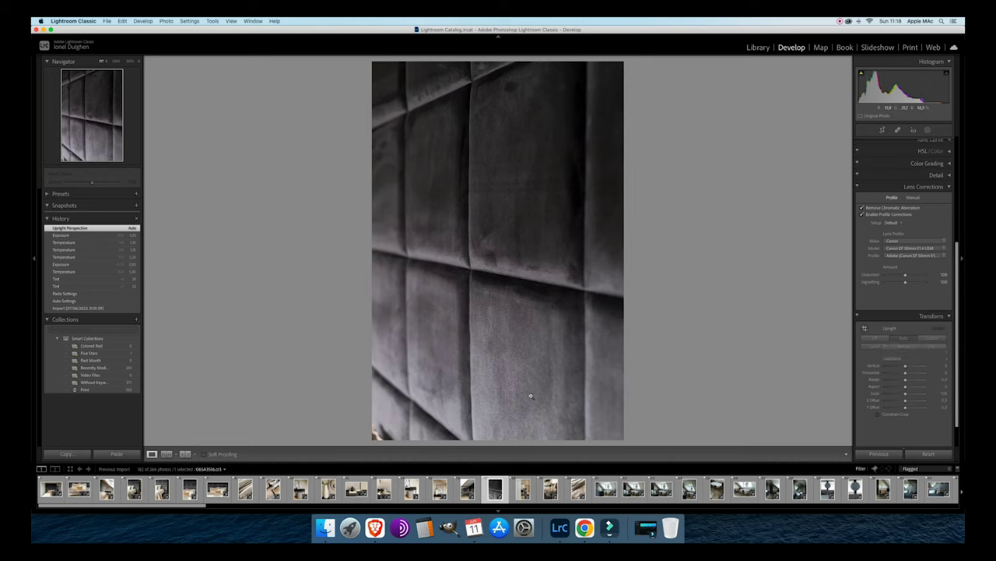
key(Right)
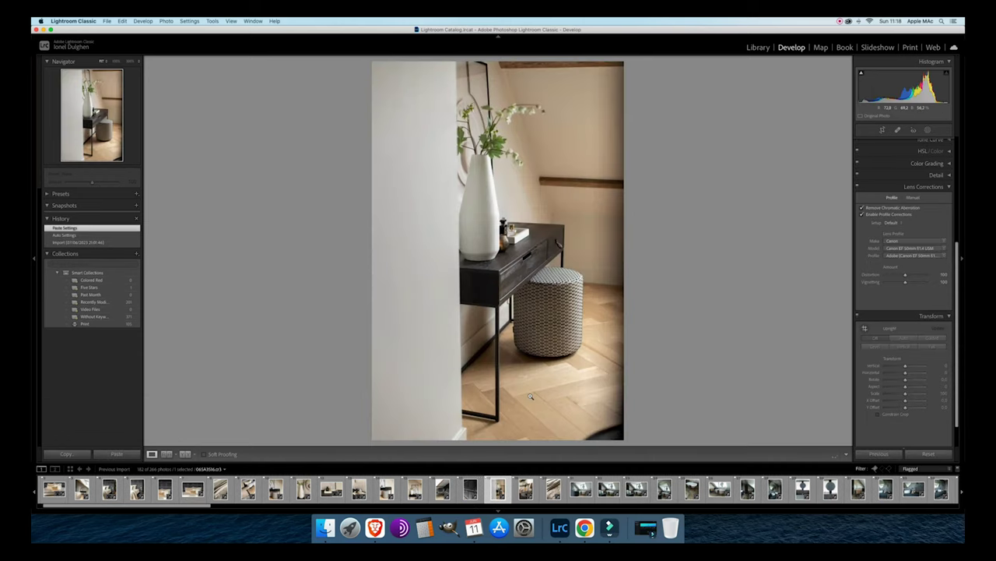
Leave Upright Off, rotate the vase-and-console photo about -0.36° and trim the crop's bottom edge.
click(906, 338)
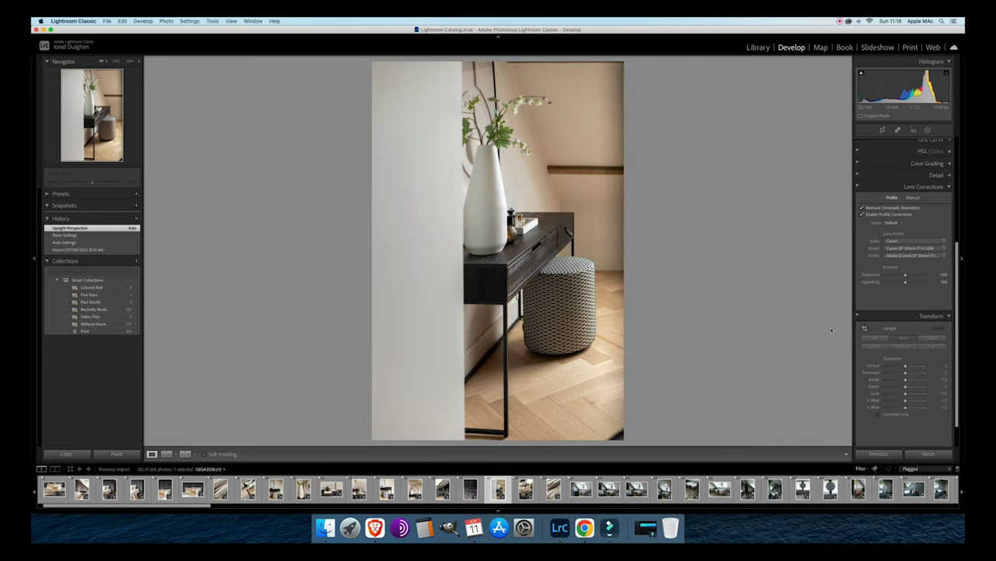
click(876, 338)
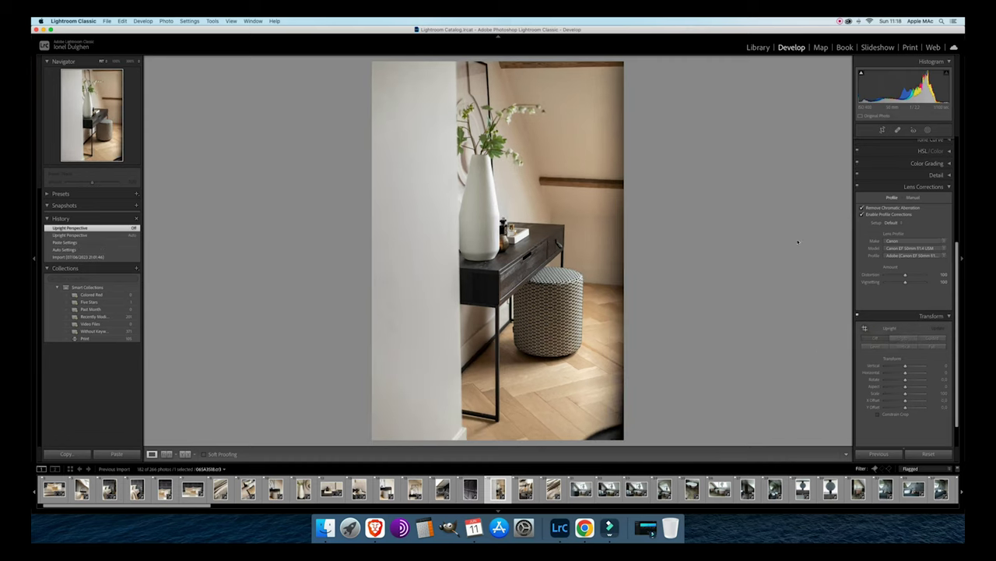
click(883, 130)
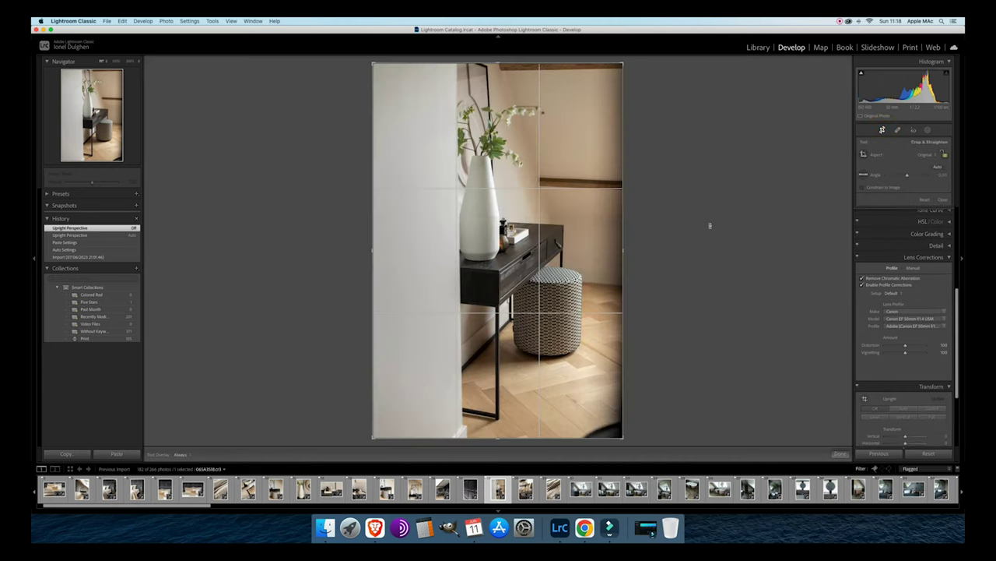
drag(711, 223, 707, 225)
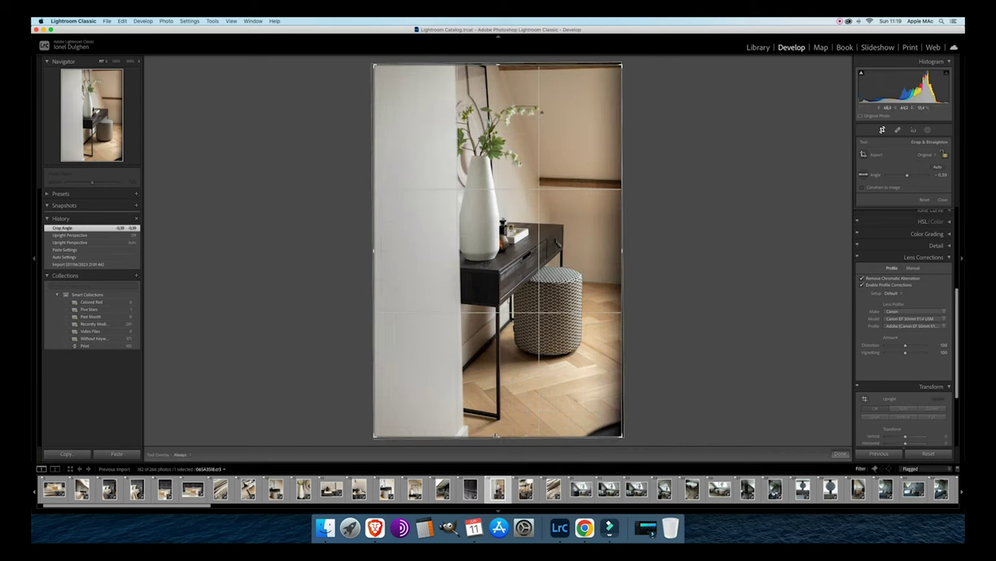
drag(497, 437, 498, 430)
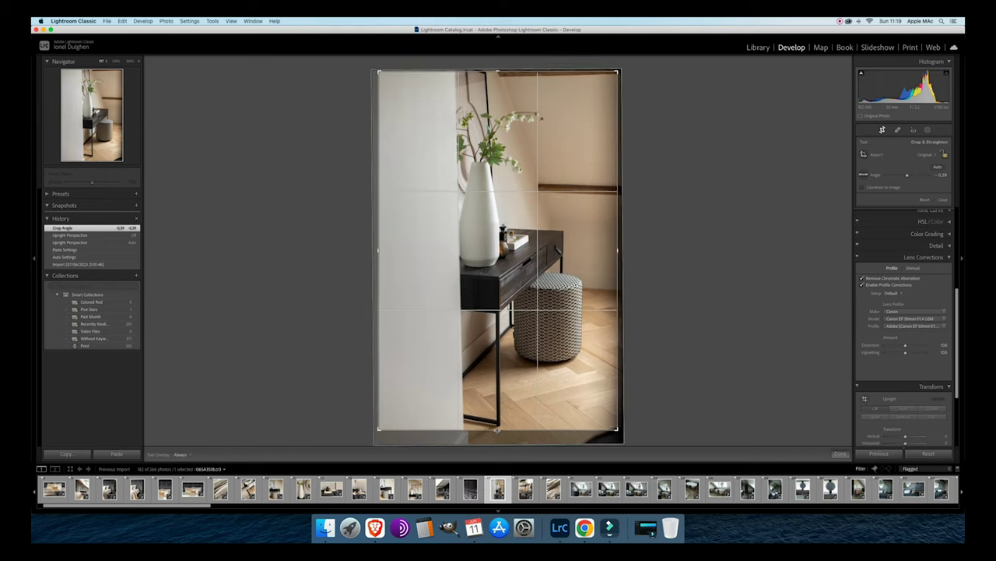
drag(497, 429, 497, 430)
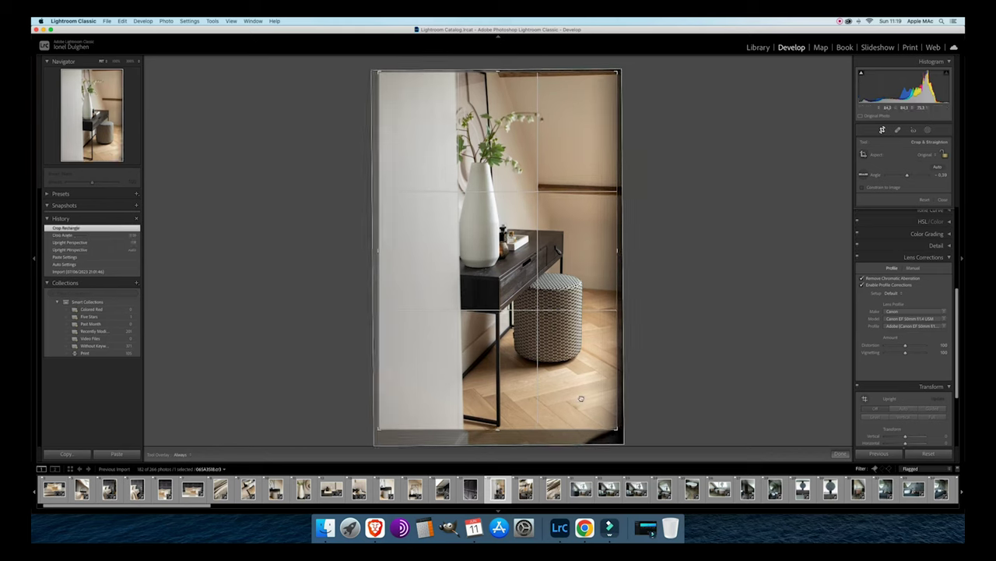
drag(499, 428, 499, 413)
key(Return)
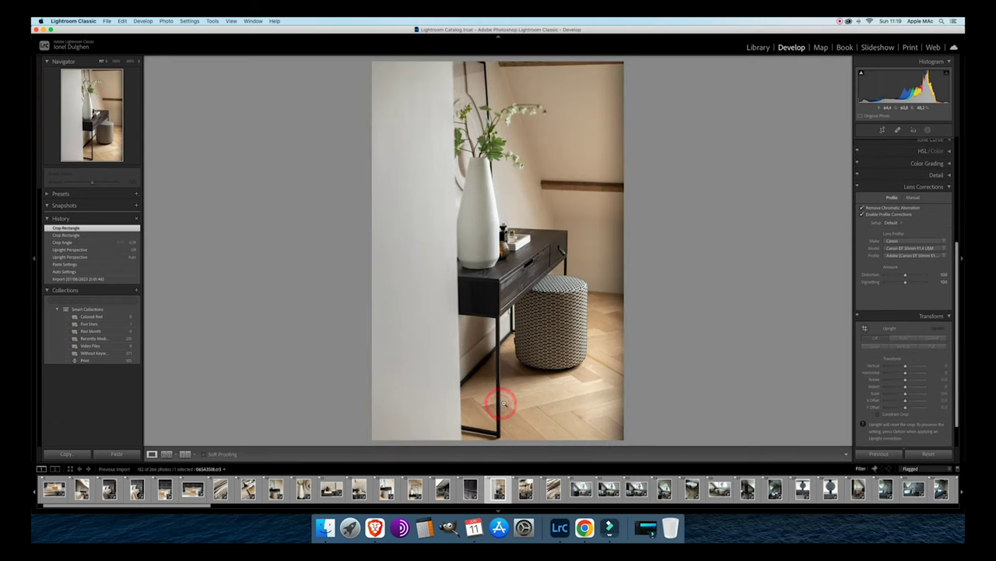
key(Right)
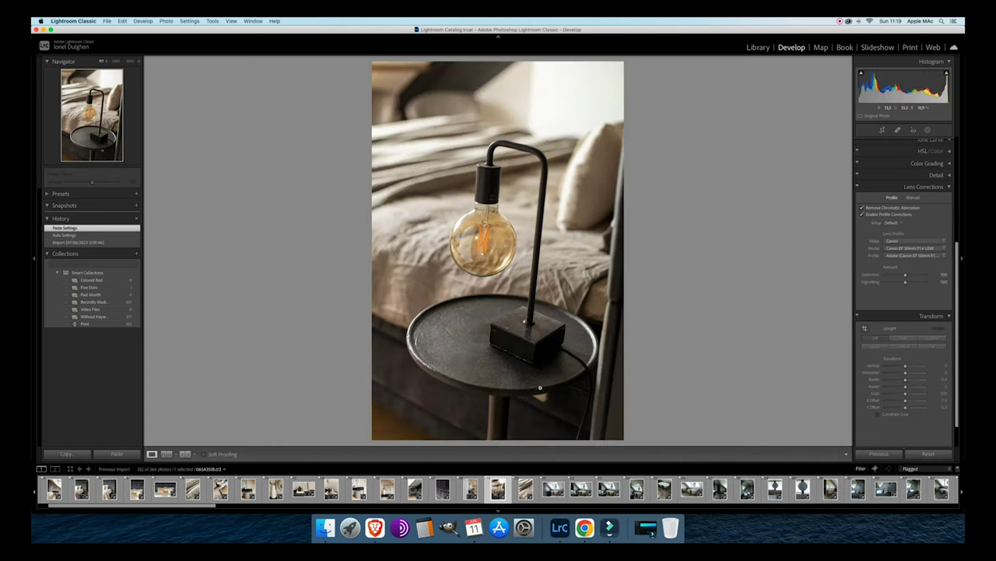
Apply Auto upright with Constrain Crop to the lamp photo, then advance two photos to the bed-linen close-up.
key(Left)
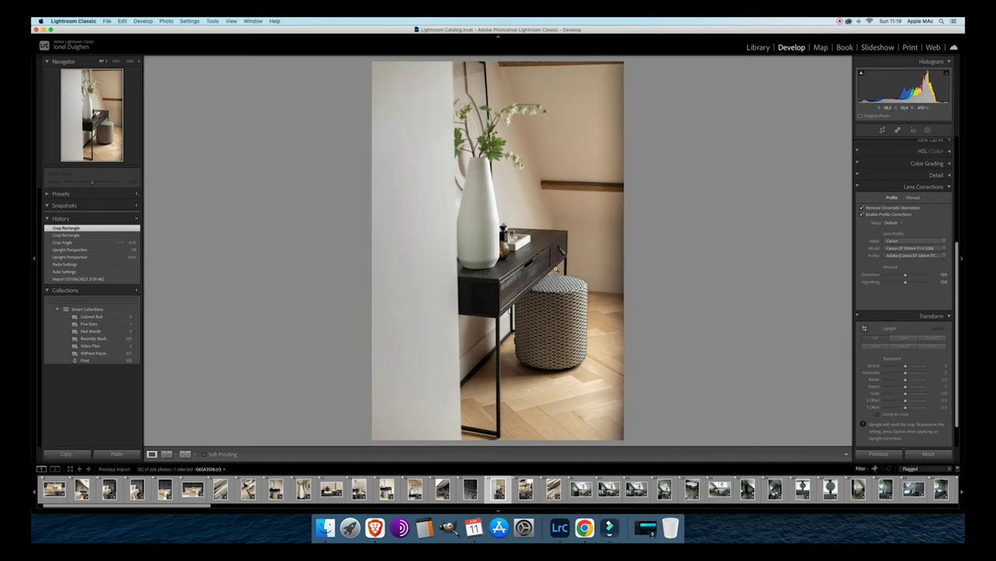
key(Right)
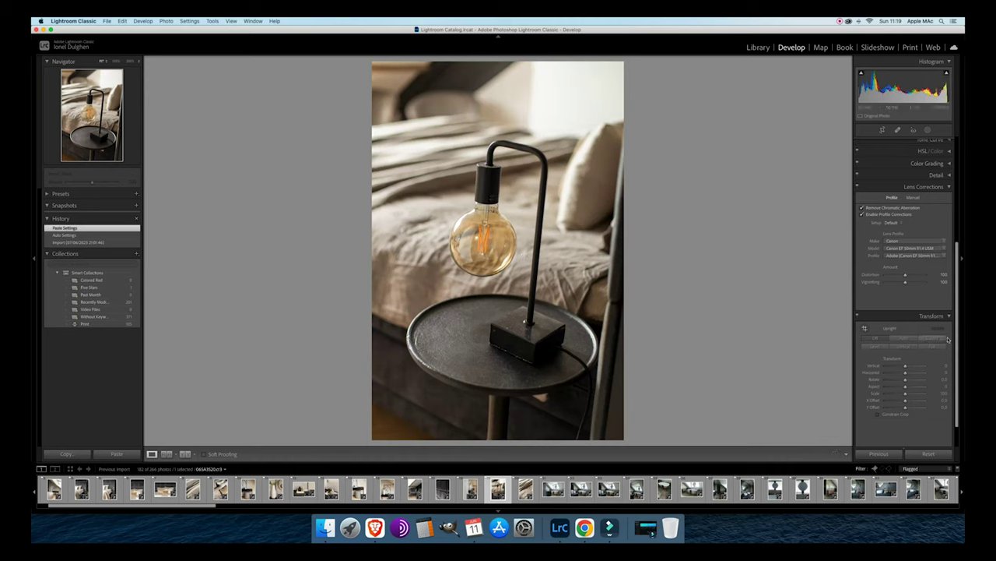
click(905, 340)
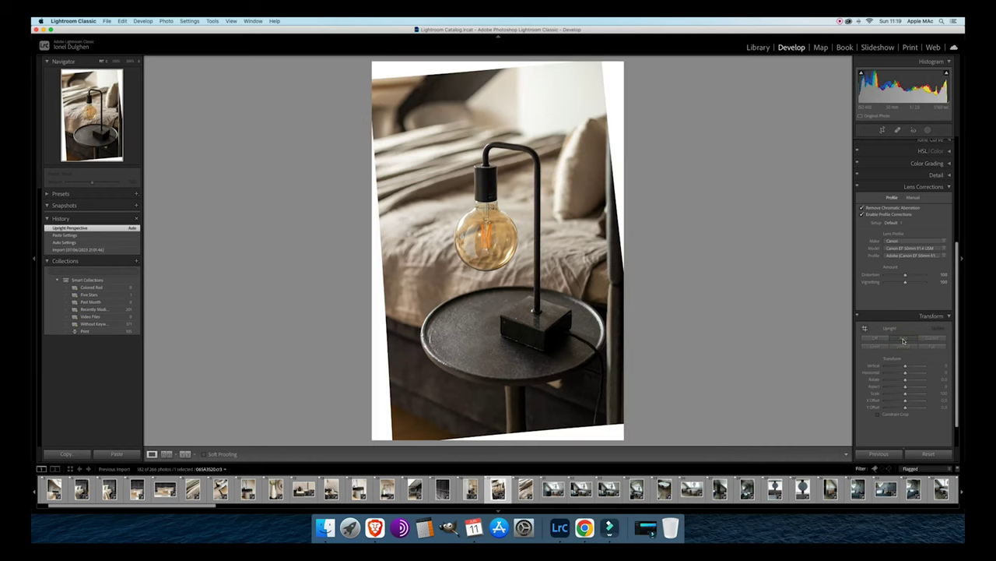
click(878, 415)
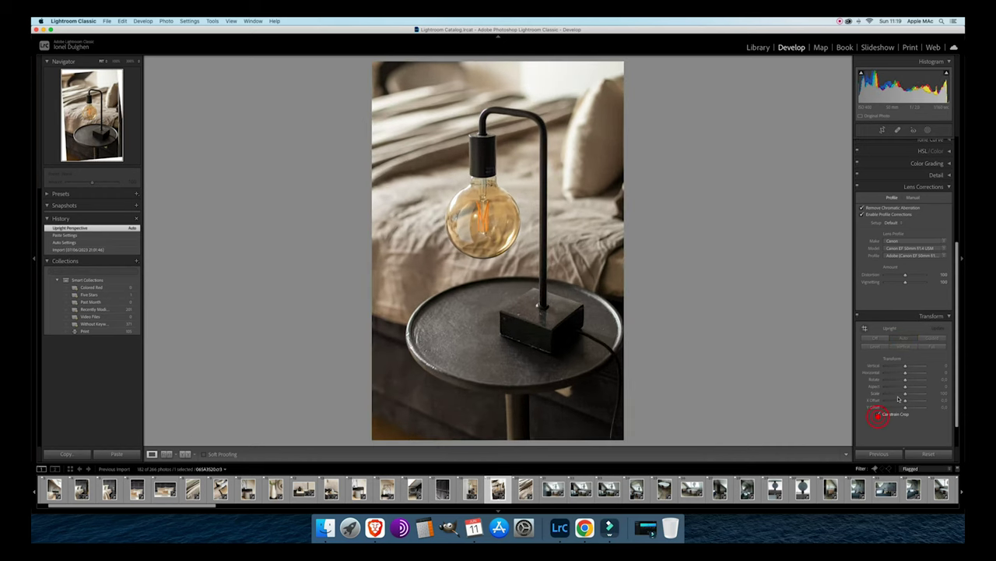
key(Right)
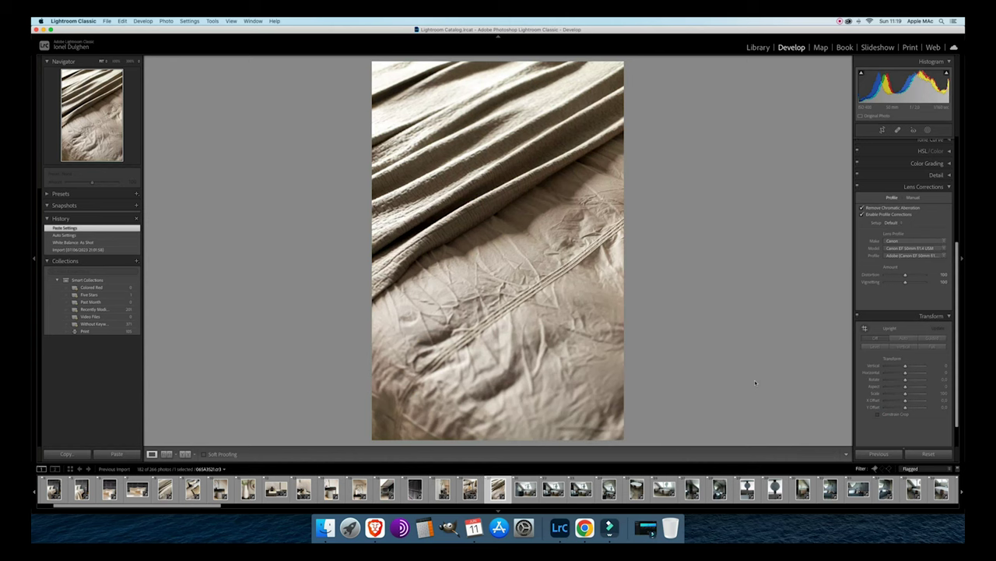
key(Right)
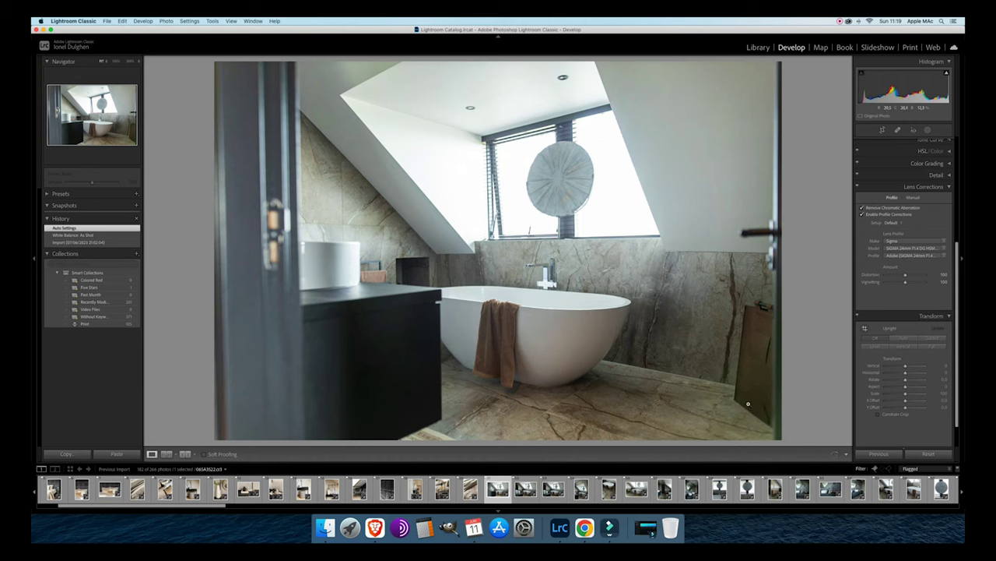
Select a run of 35 photos in the filmstrip.
scroll(498, 488, down, 2)
click(844, 488)
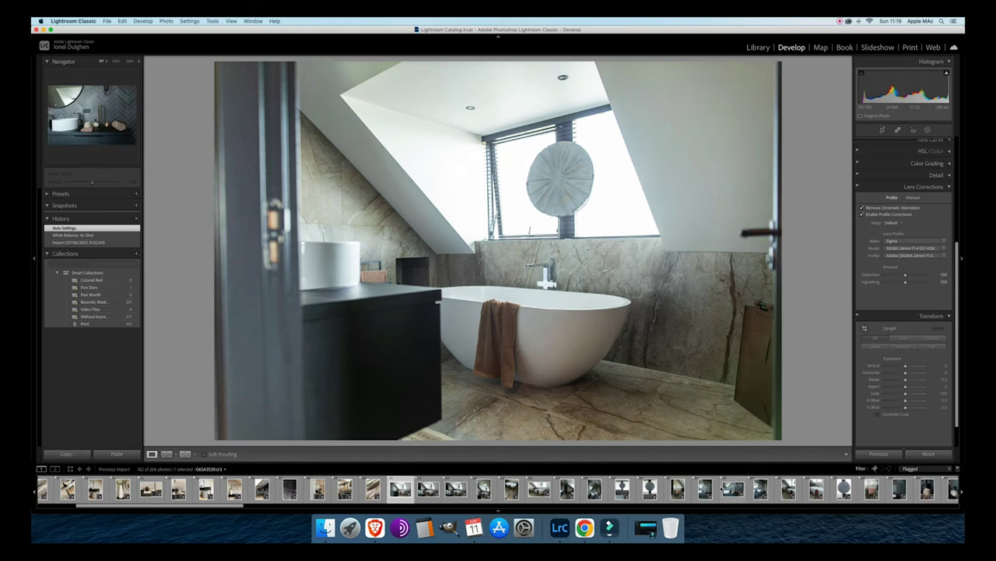
scroll(498, 488, down, 3)
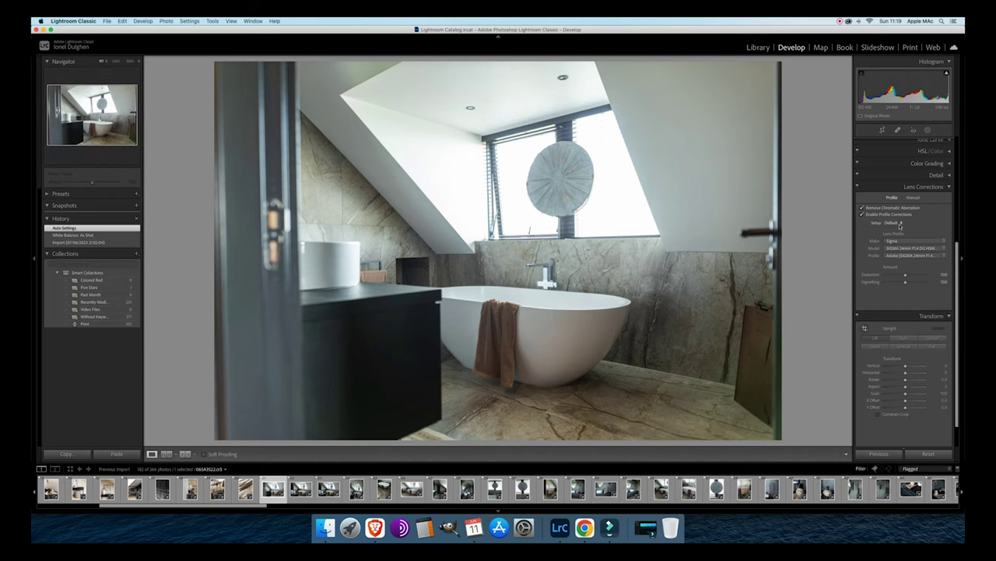
scroll(903, 234, up, 5)
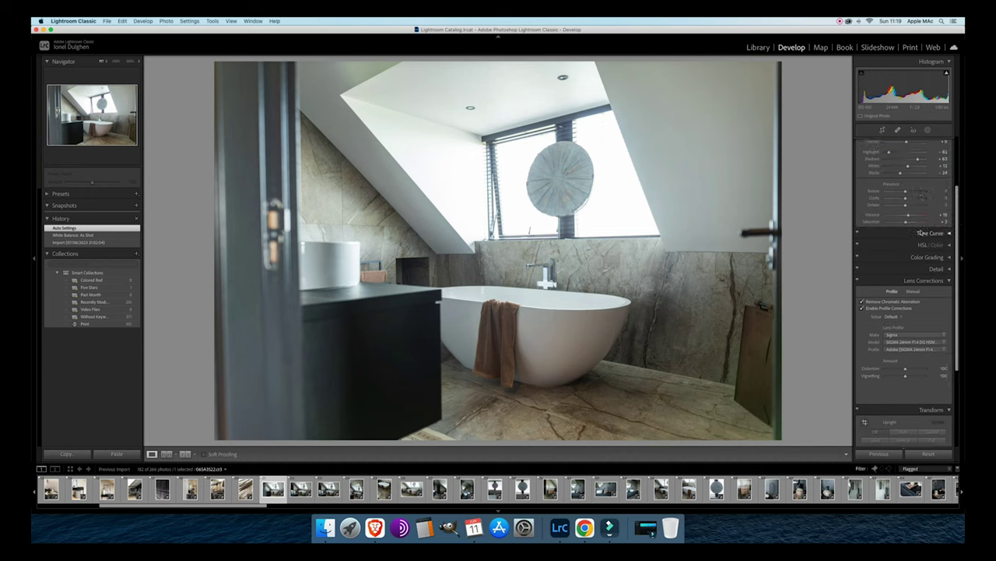
scroll(921, 232, down, 1)
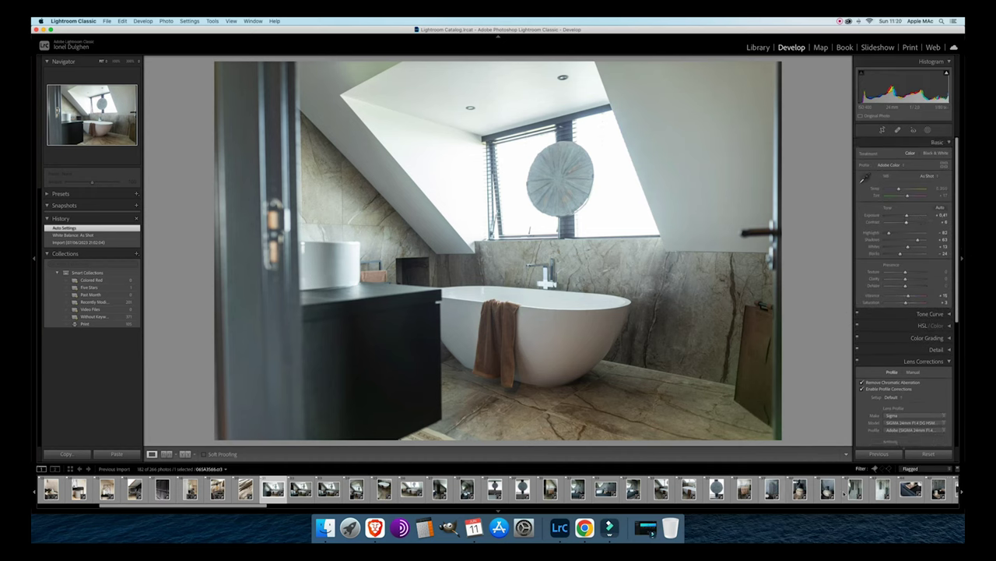
scroll(735, 491, down, 5)
scroll(736, 491, down, 1)
shift+click(717, 491)
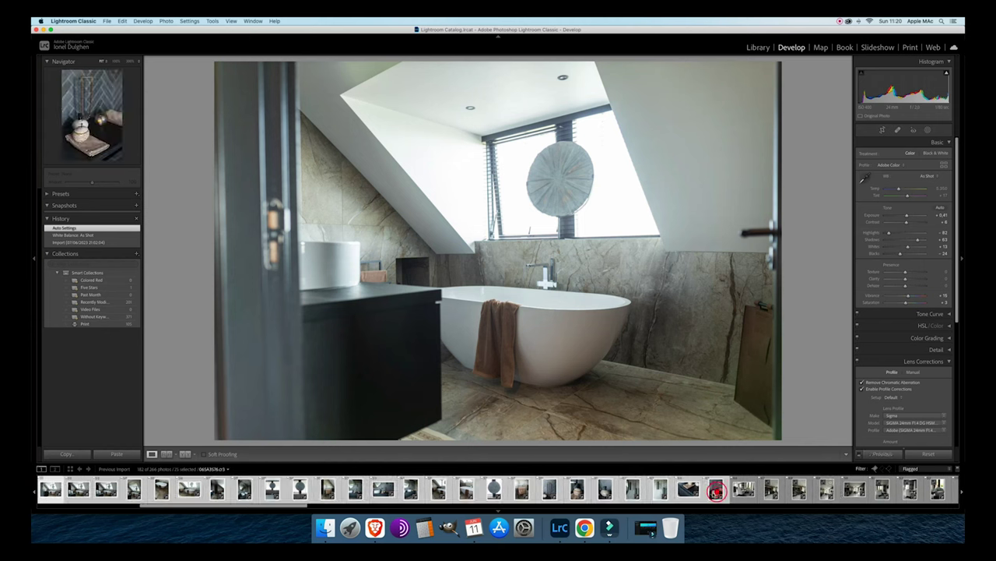
scroll(716, 490, up, 4)
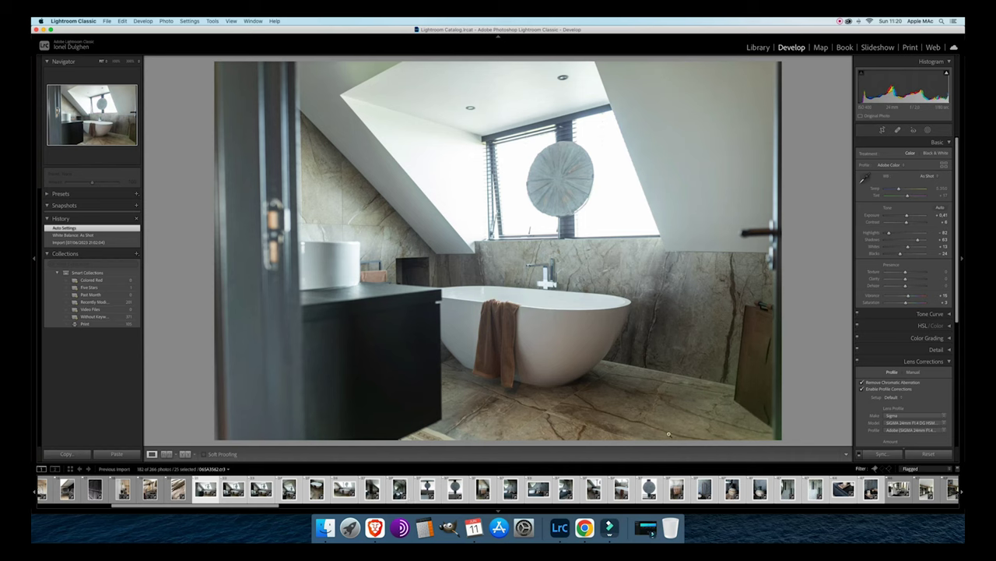
Set white balance to Auto (Temp 6,300, Tint +30), then select only the bathroom photo.
click(935, 184)
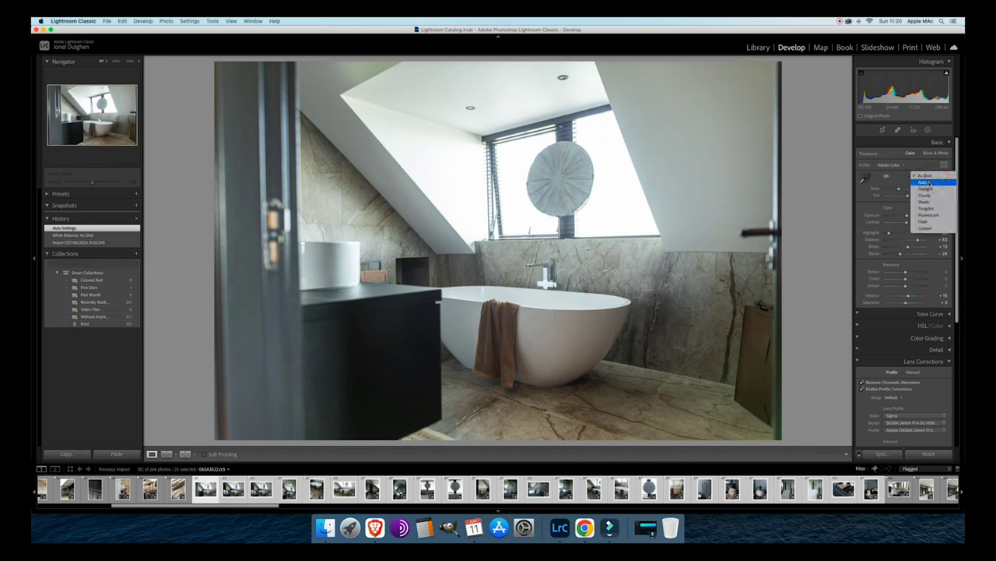
click(928, 183)
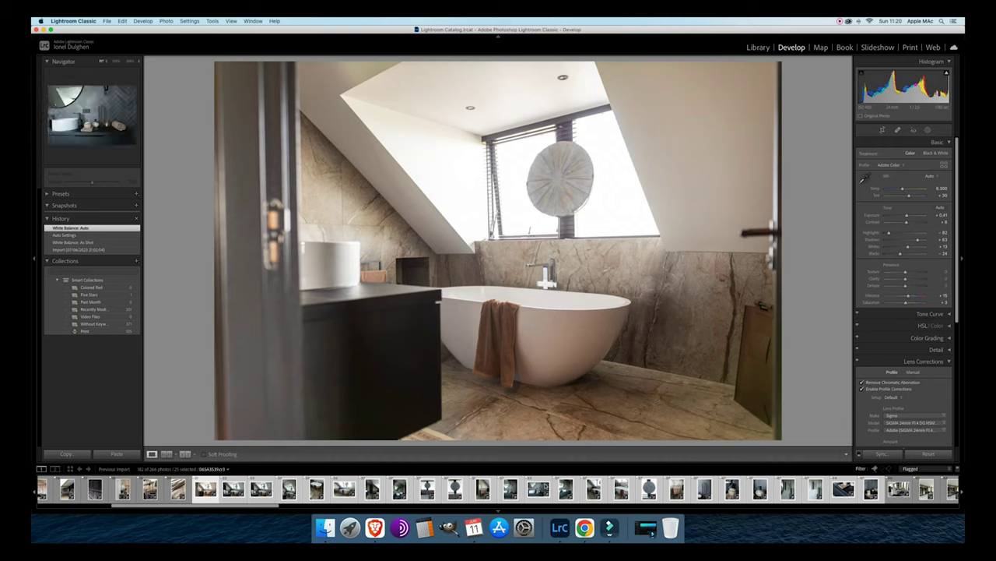
click(205, 490)
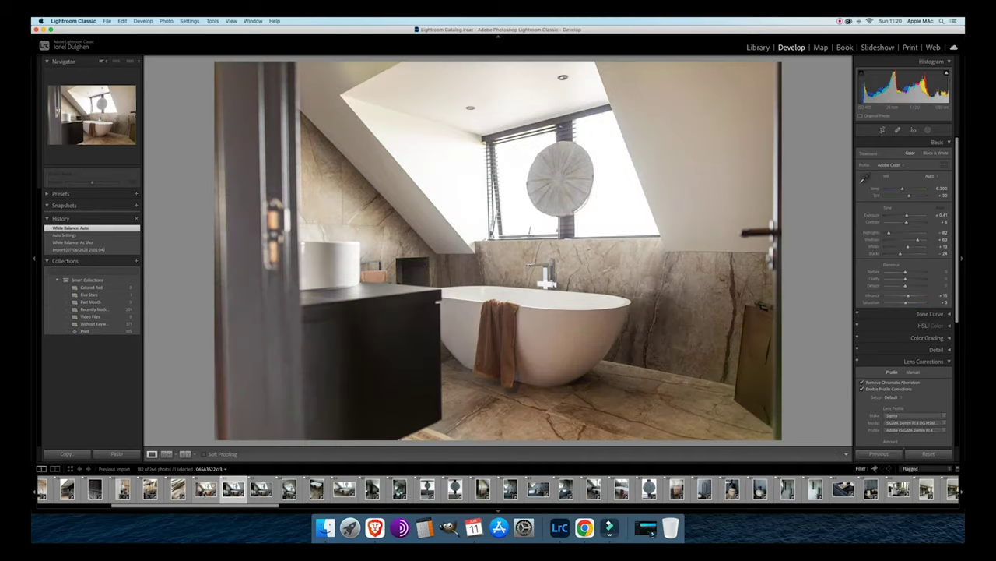
Apply Auto tone and Auto upright correction to the doorway bathroom photo.
key(Left)
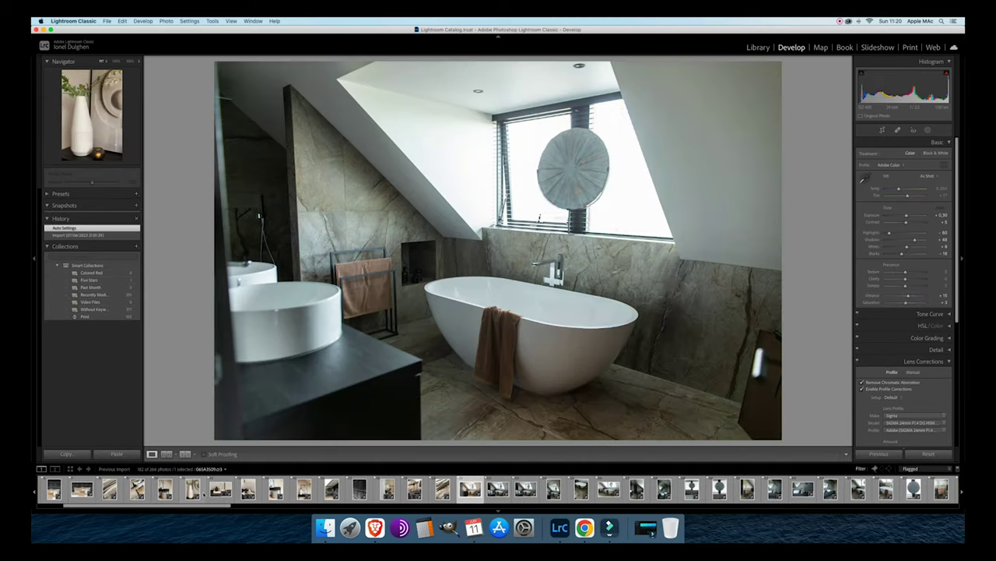
key(Right)
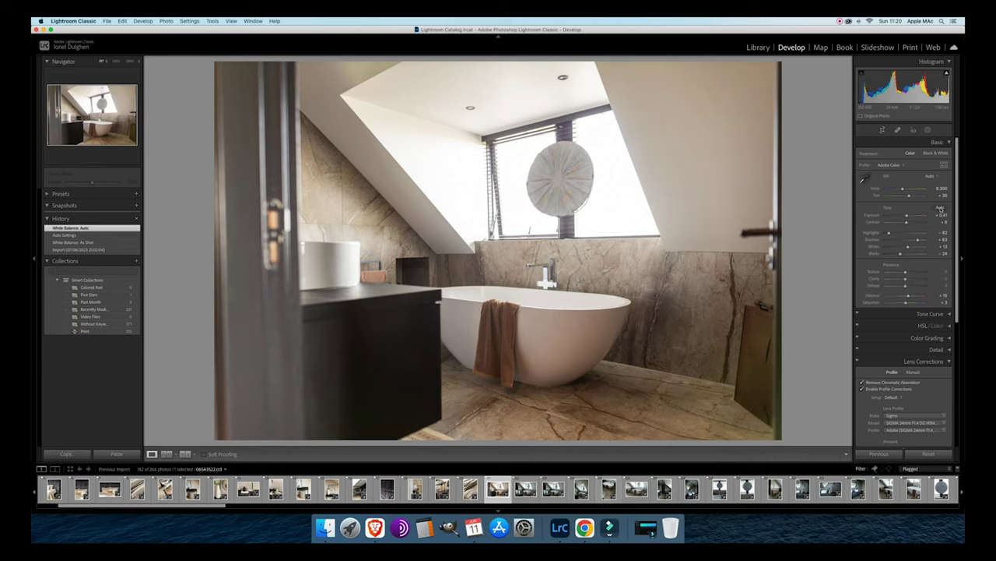
click(941, 209)
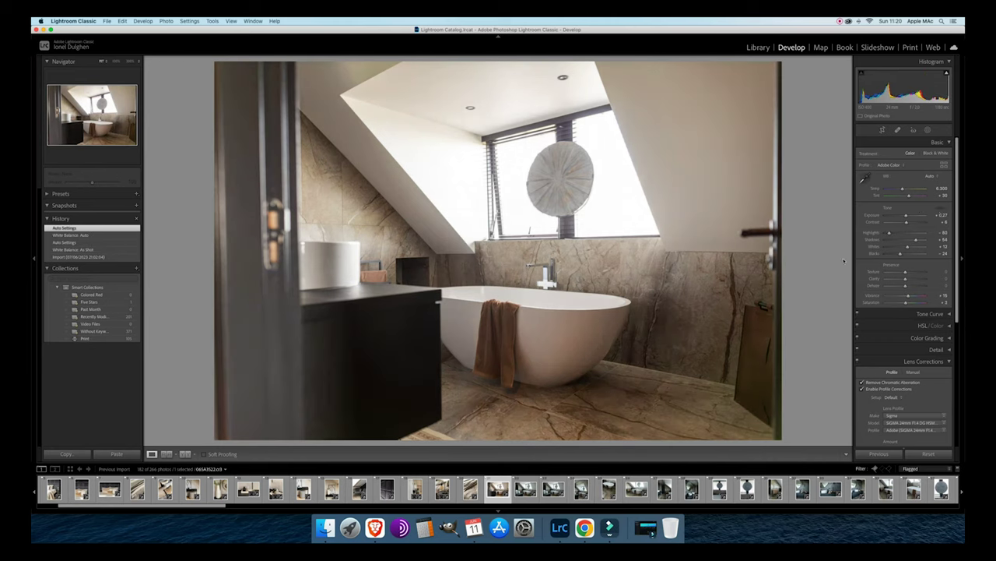
scroll(896, 400, down, 3)
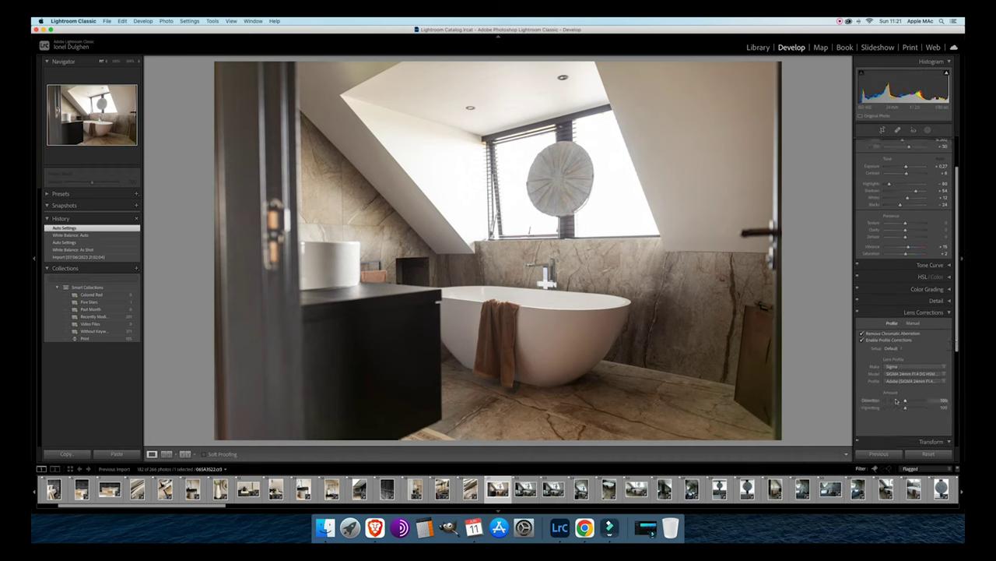
scroll(896, 400, down, 5)
click(906, 312)
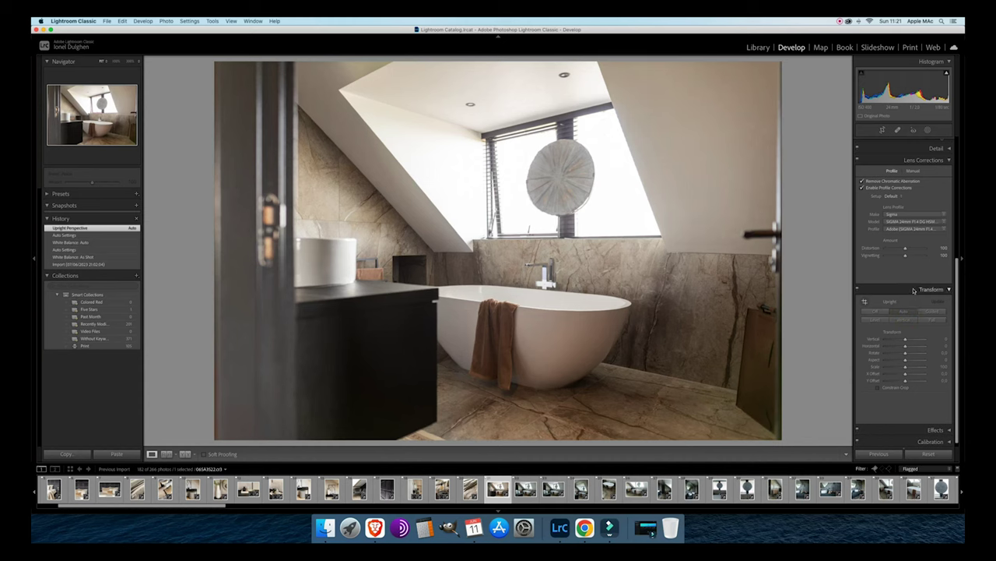
Lower the Highlights and Whites of the doorway bathroom photo.
scroll(914, 290, up, 5)
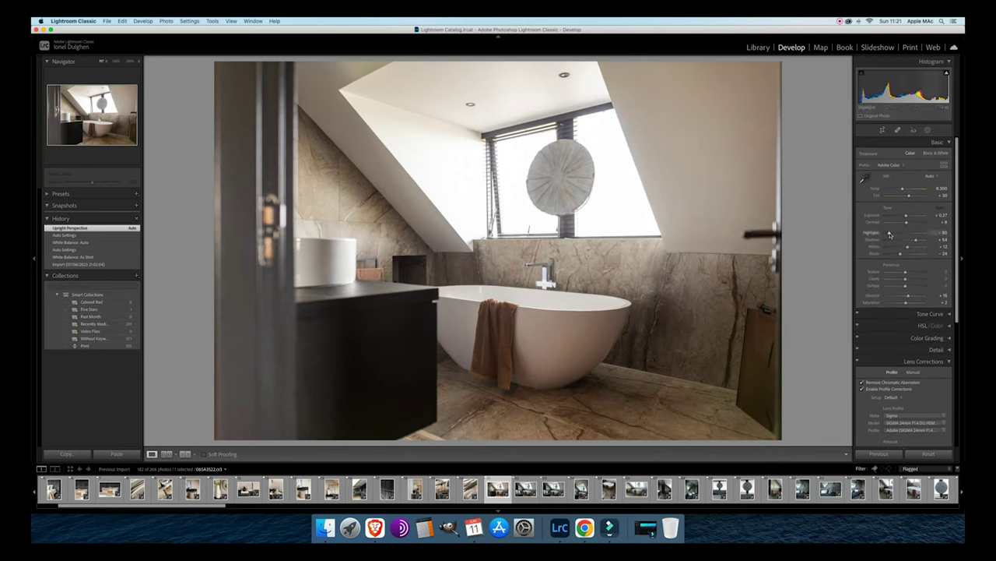
drag(890, 235, 888, 232)
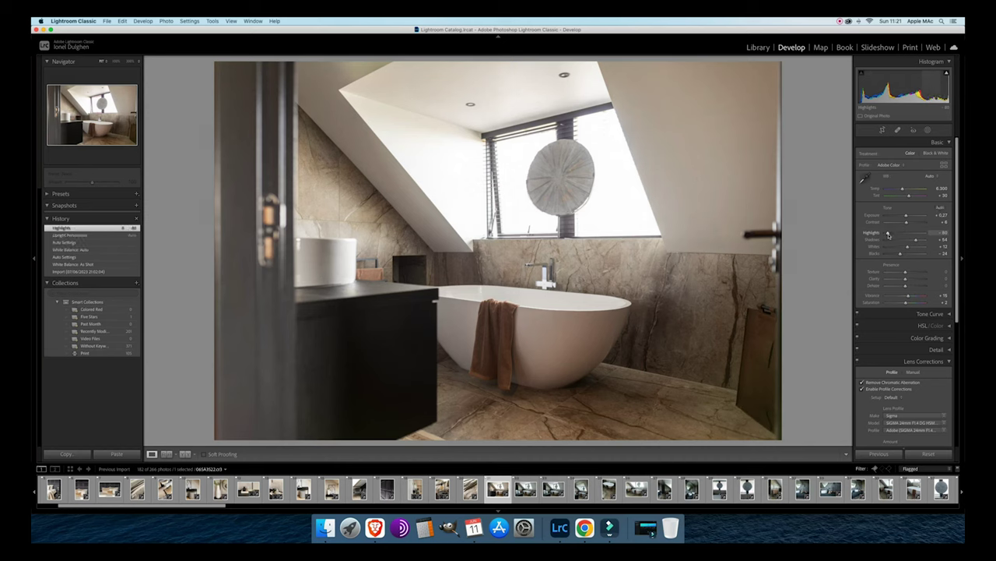
click(942, 233)
key(Up)
key(Up)
key(Up)
key(Up)
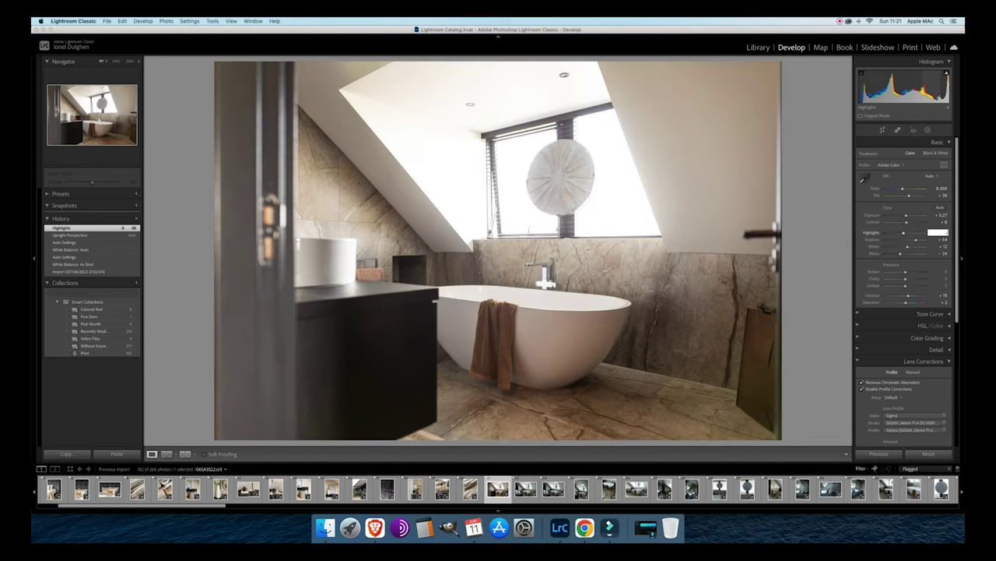
key(Return)
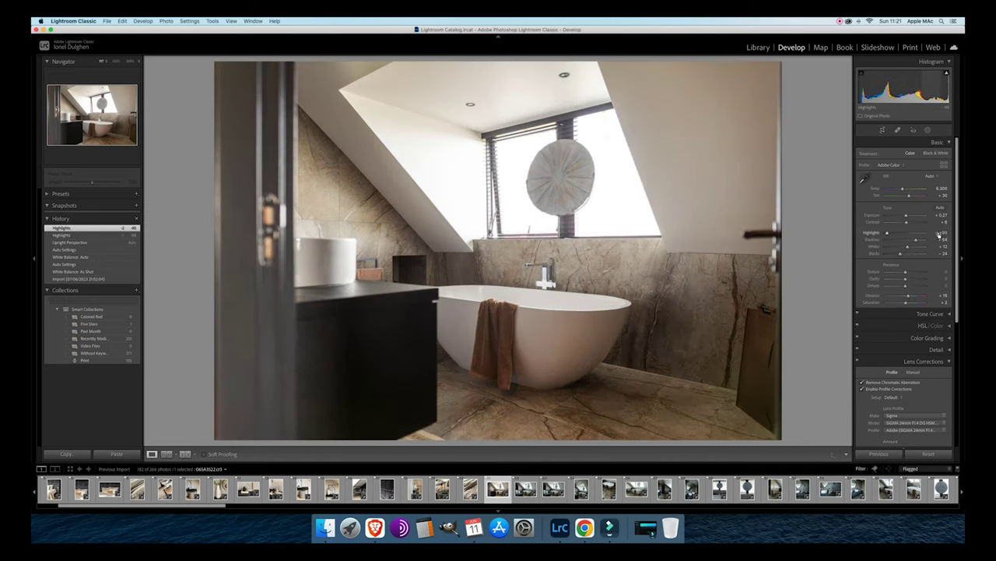
click(899, 249)
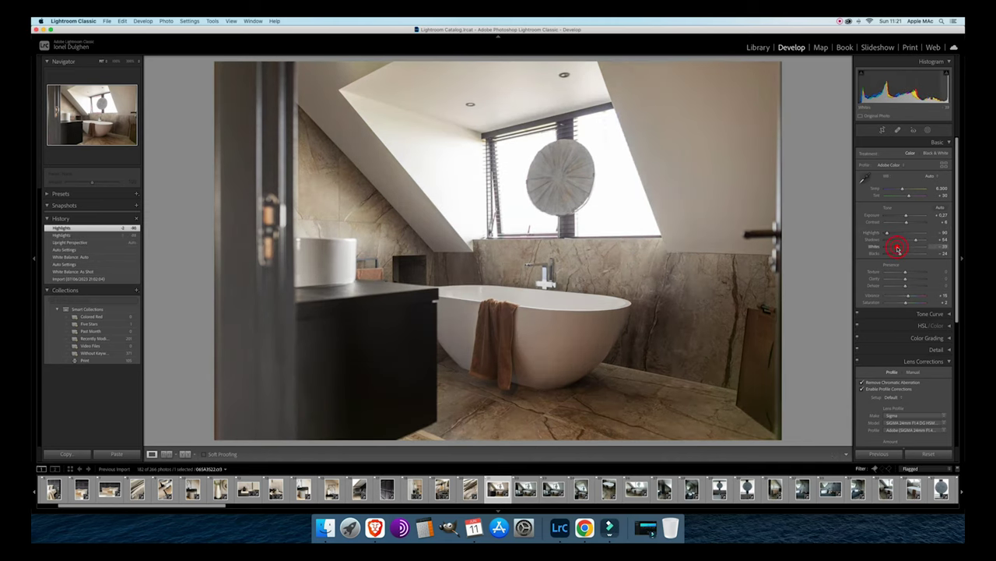
click(898, 249)
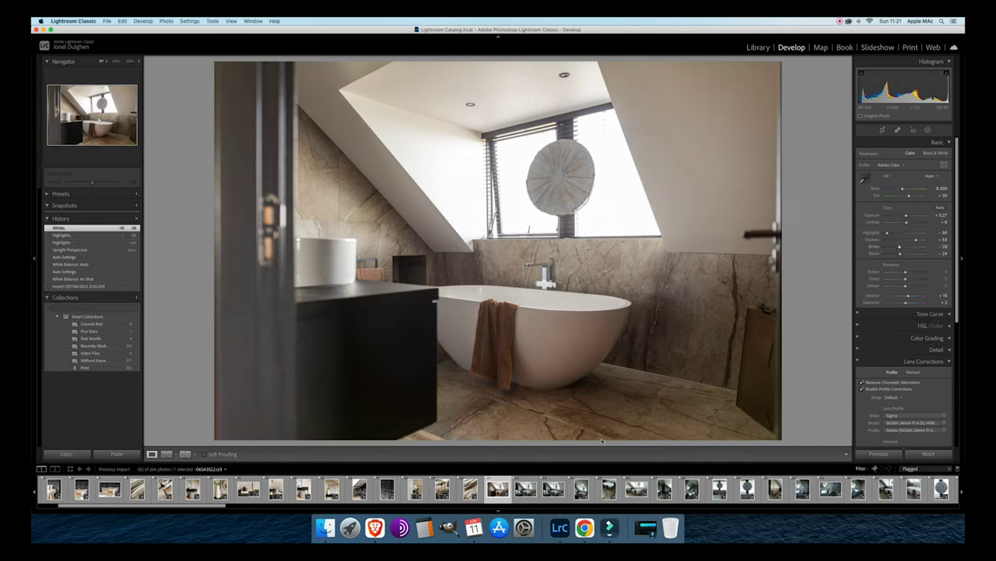
Set Exposure to -0.03 and move on to the two-basin bathroom photo.
scroll(919, 381, down, 4)
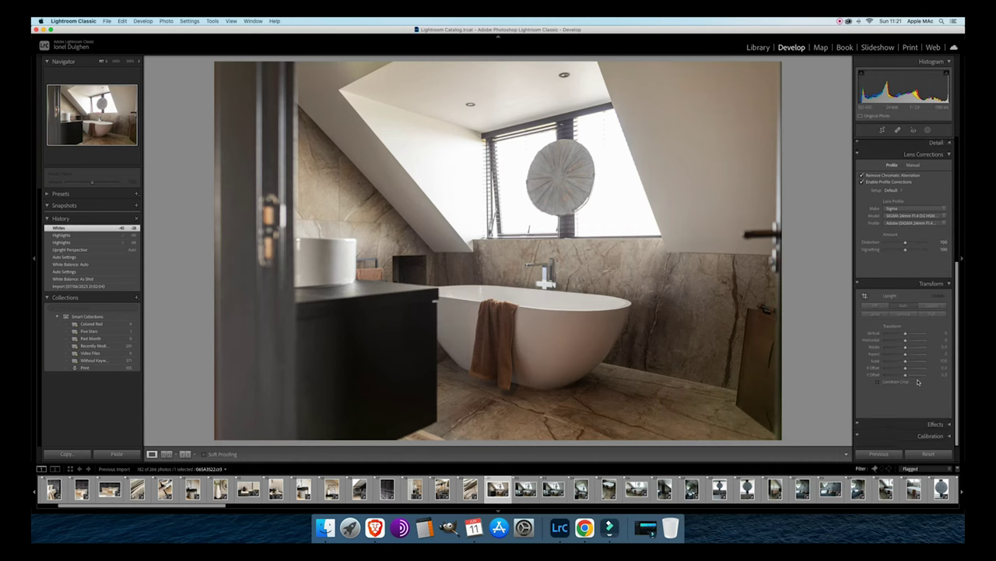
scroll(918, 381, up, 3)
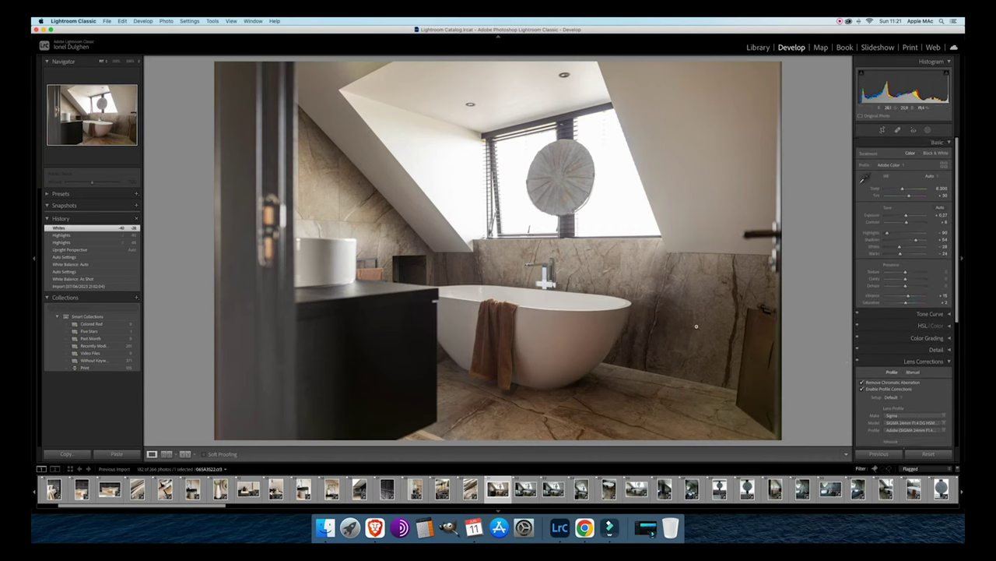
key(minus)
key(minus)
key(minus)
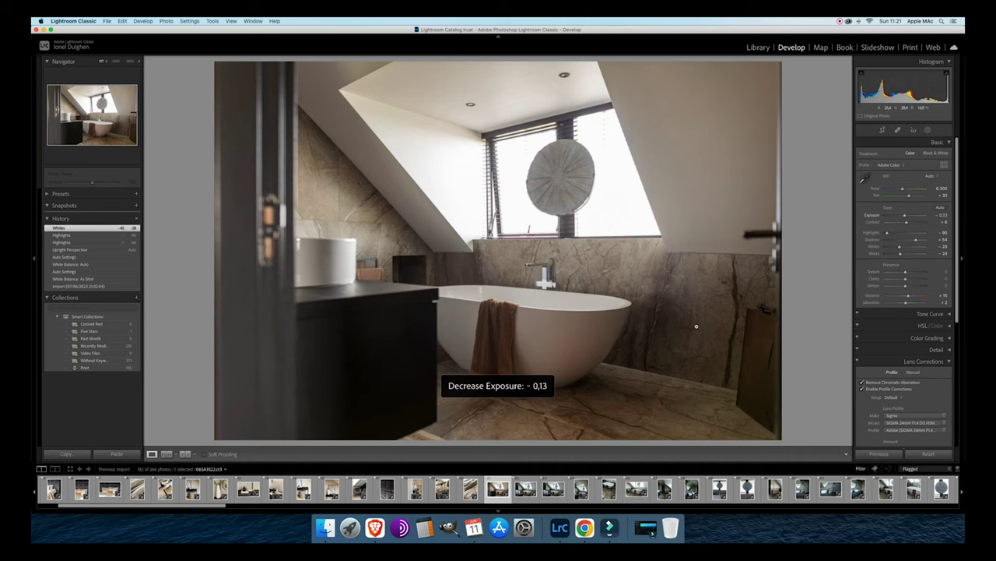
key(equal)
key(equal)
key(equal)
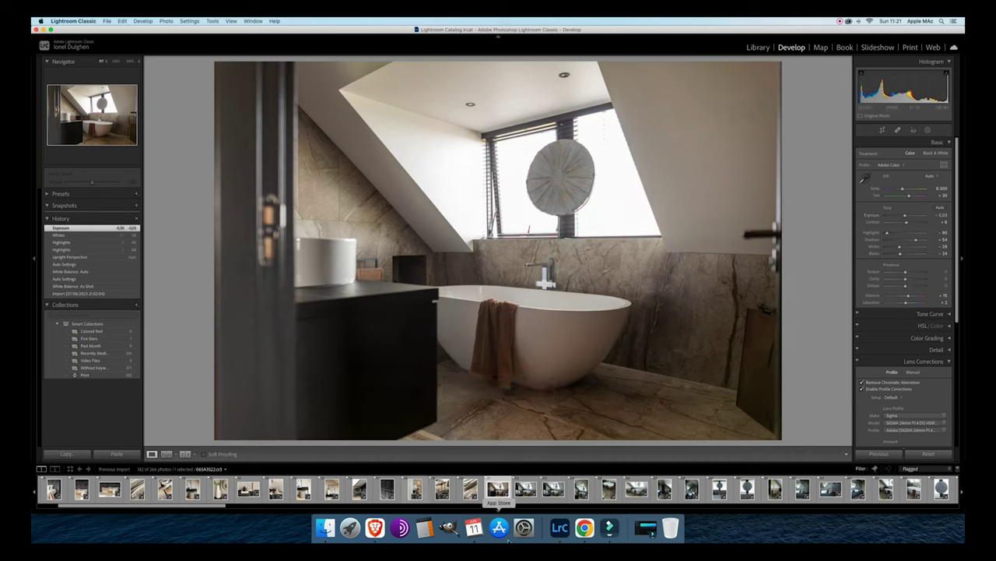
click(525, 489)
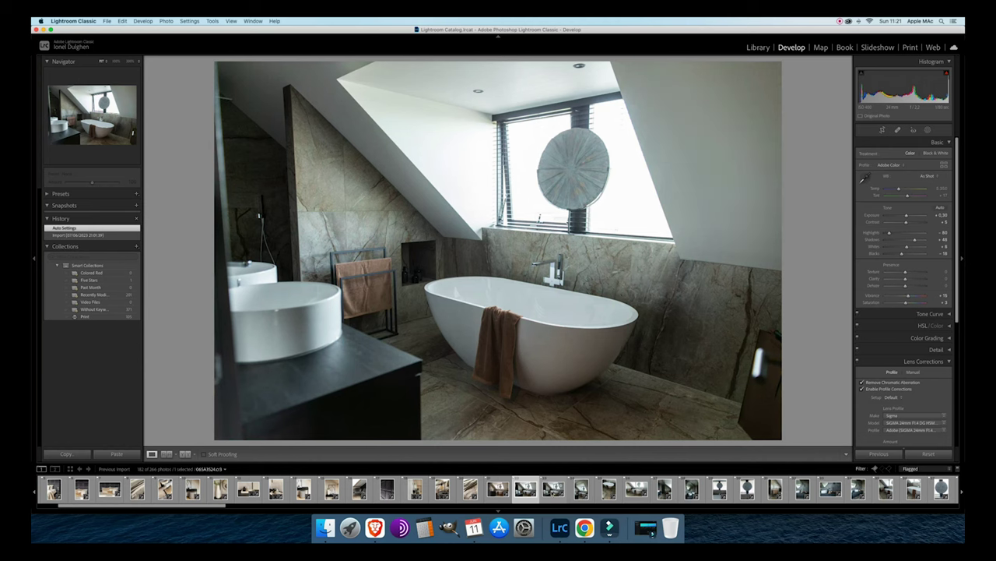
click(525, 489)
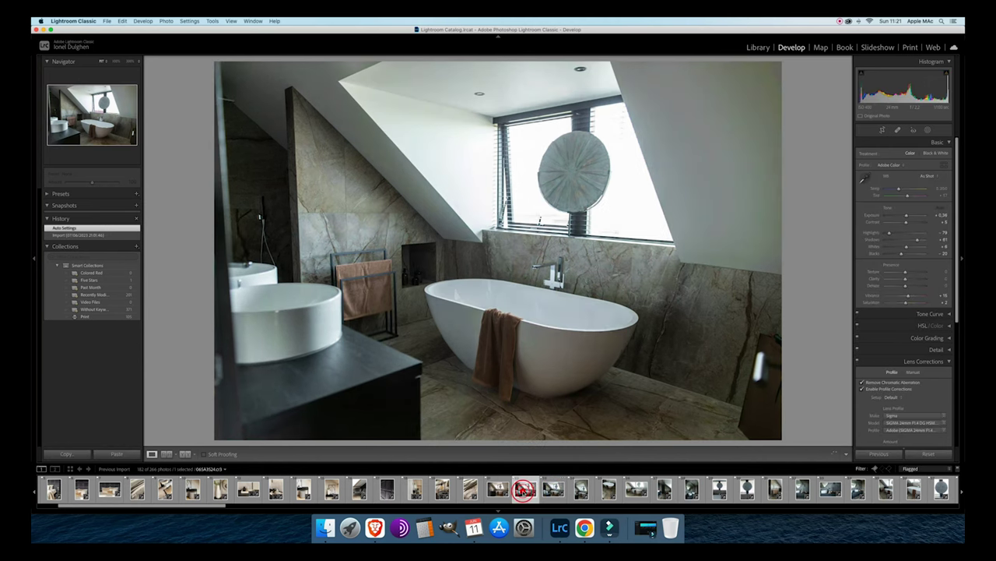
Select 06SA3523 and 06SA3524 together, with 06SA3523 active, and open their context menu.
scroll(549, 490, down, 1)
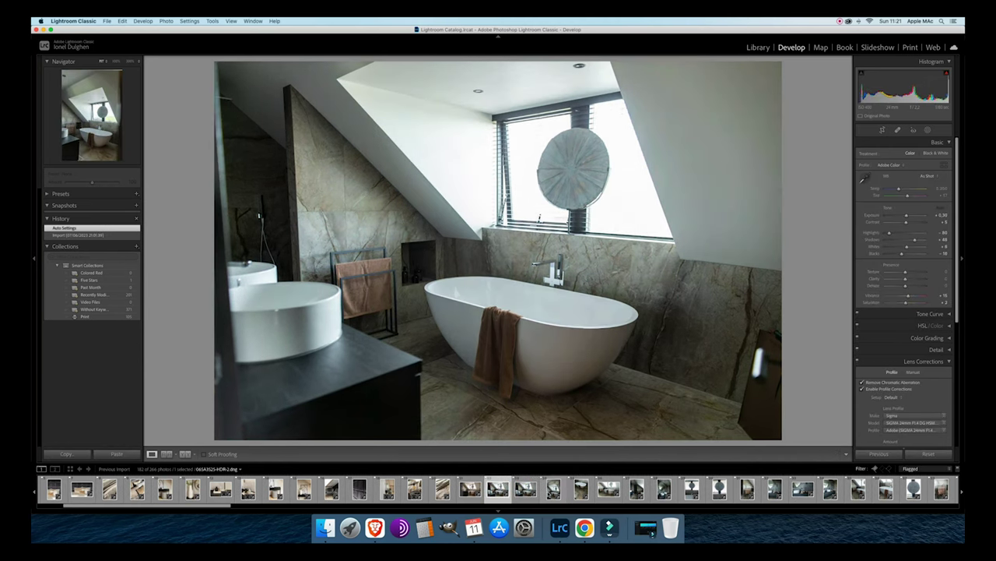
click(525, 488)
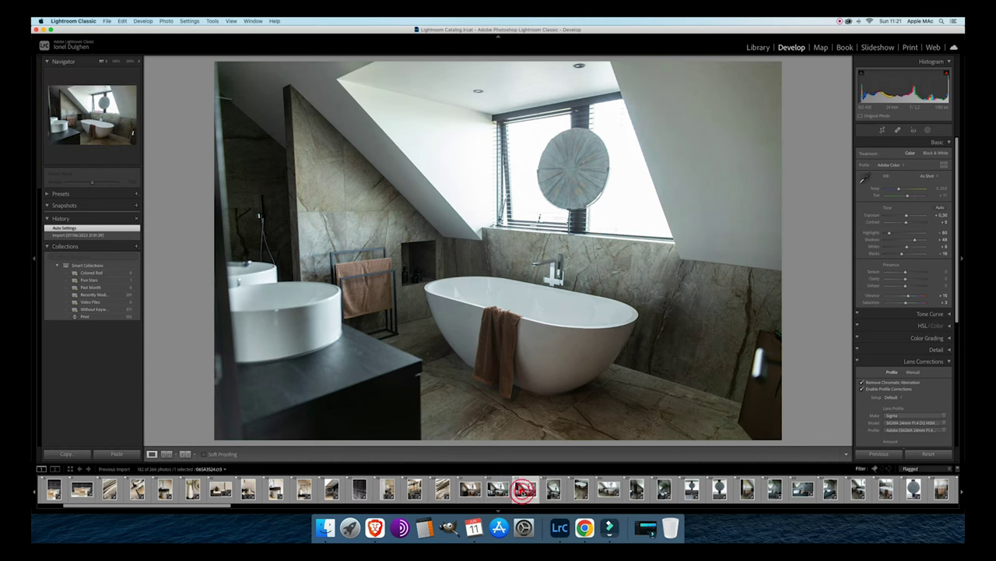
click(498, 489)
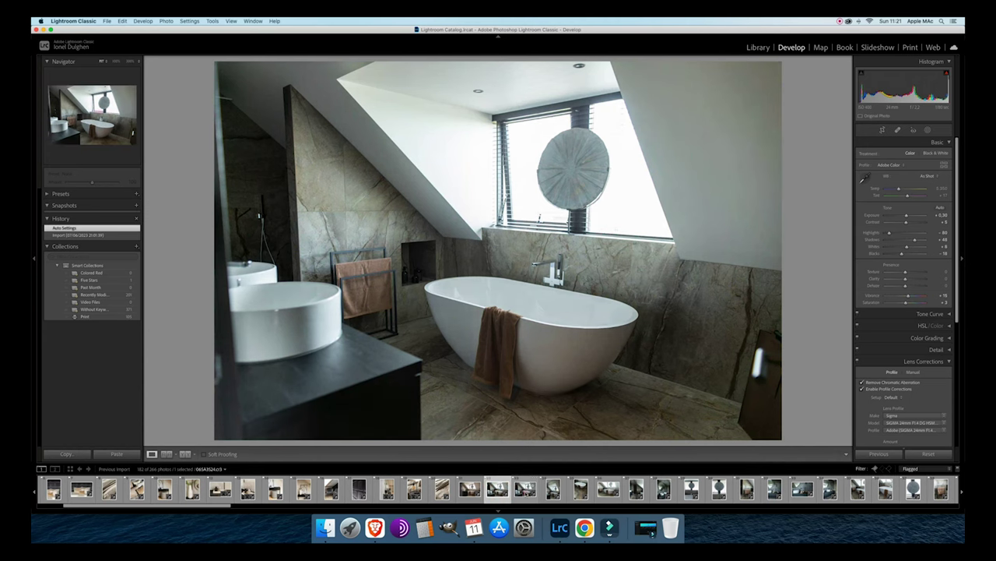
click(522, 488)
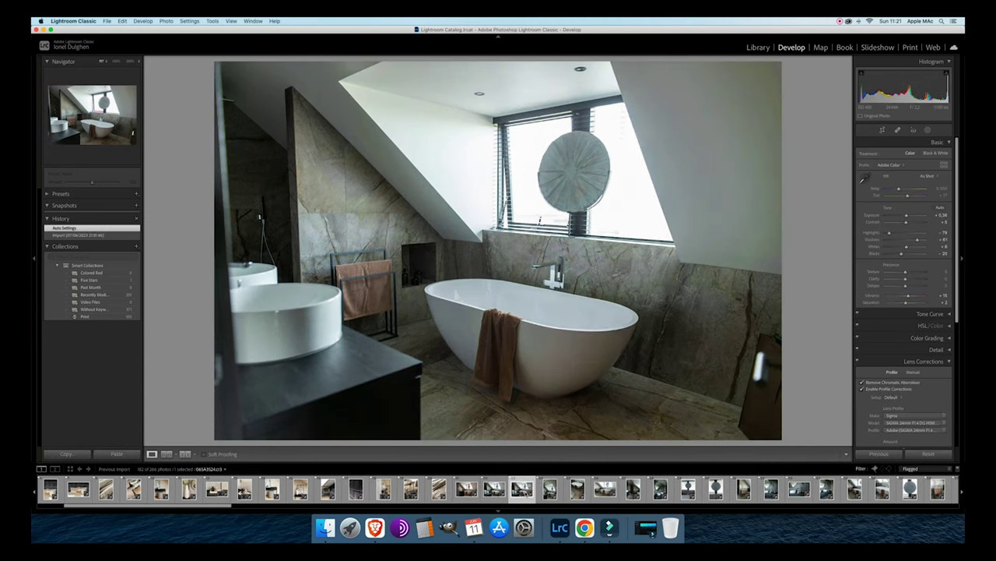
click(498, 489)
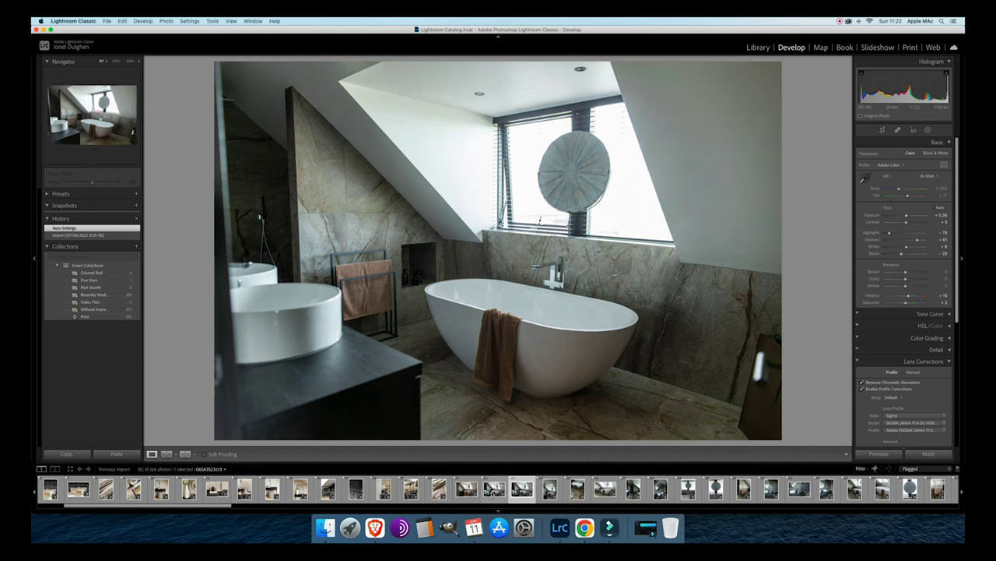
shift+click(523, 489)
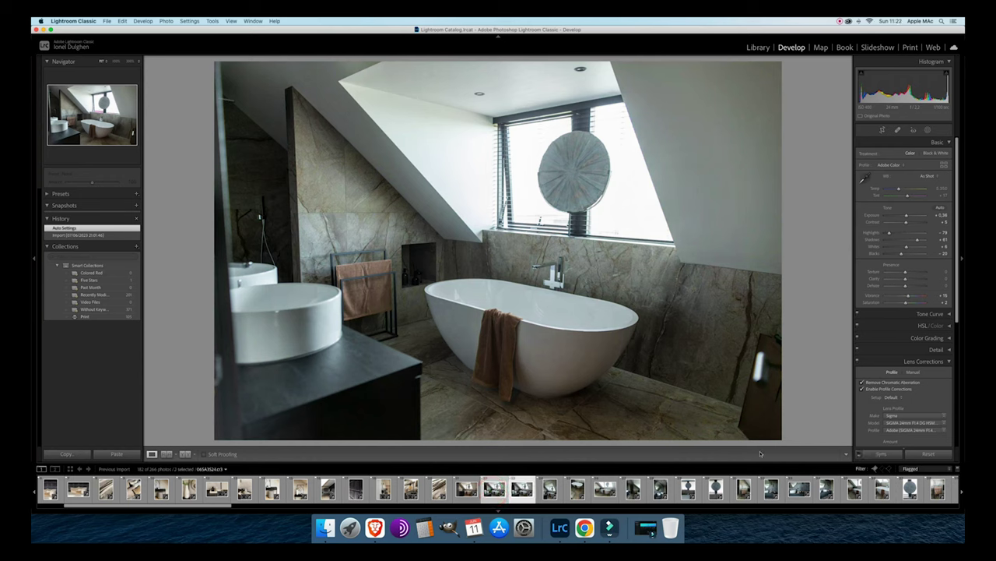
click(494, 489)
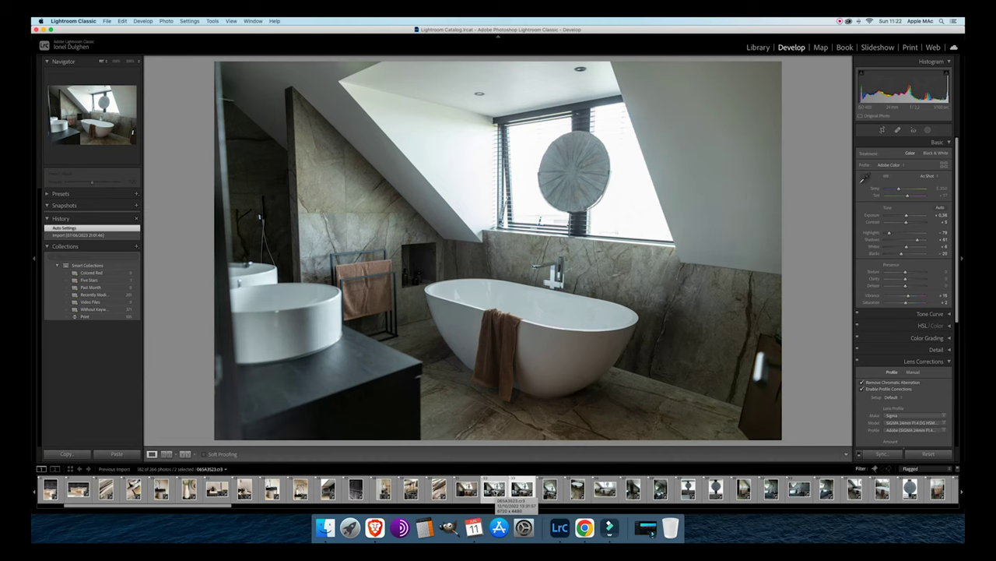
right_click(496, 489)
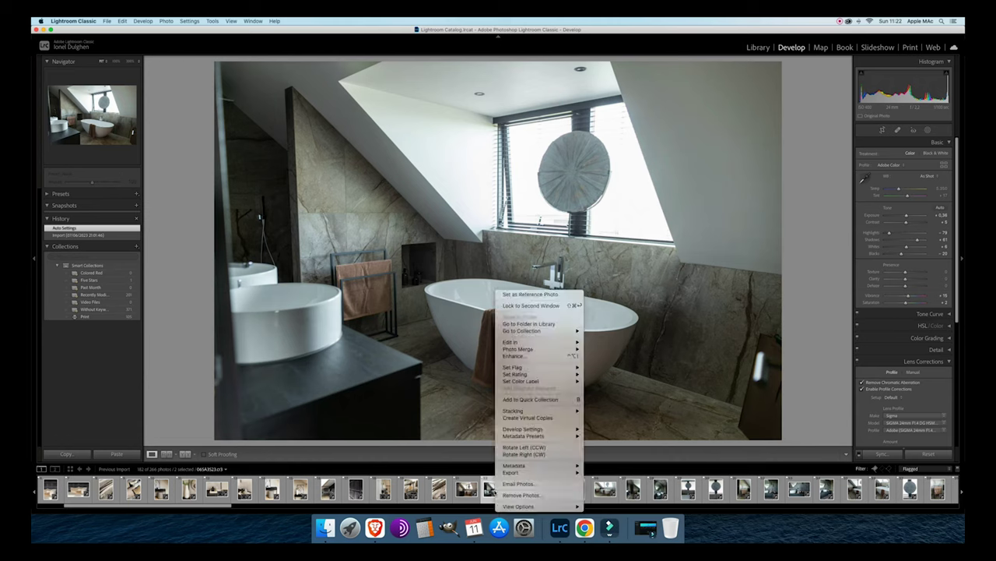
Choose Photo Merge > HDR for the two selected bathroom exposures.
mouse_move(543, 429)
mouse_move(530, 411)
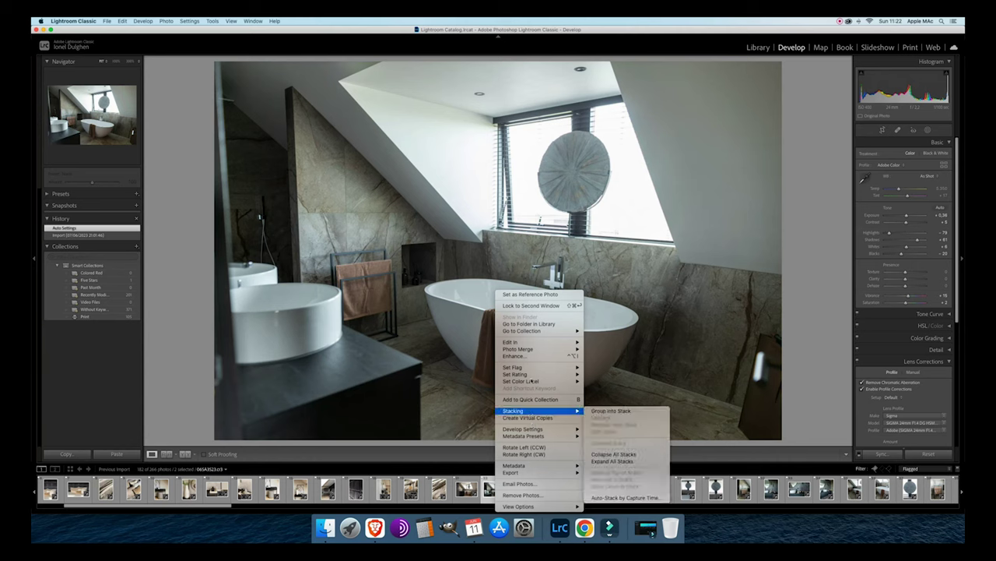
click(491, 471)
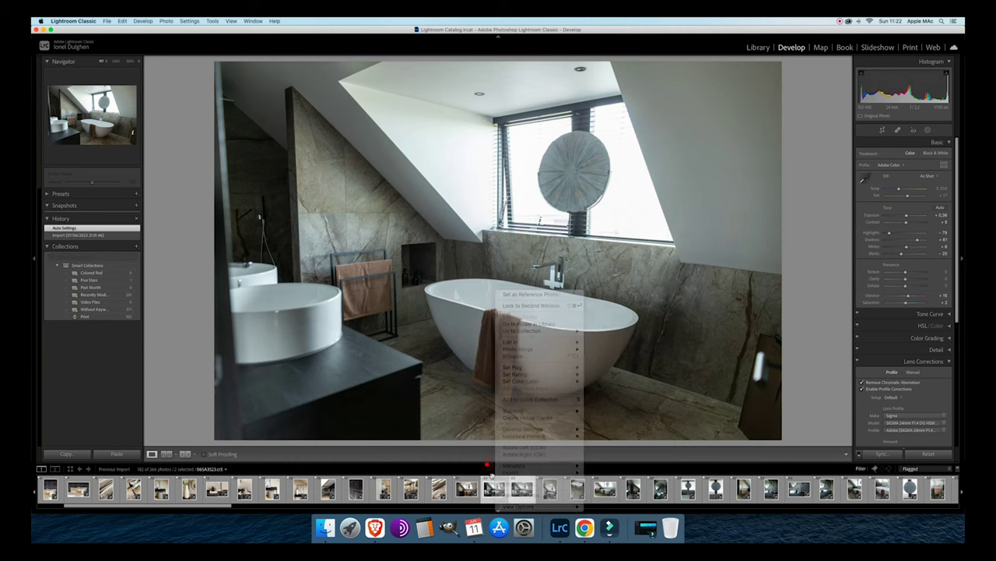
right_click(492, 477)
mouse_move(529, 346)
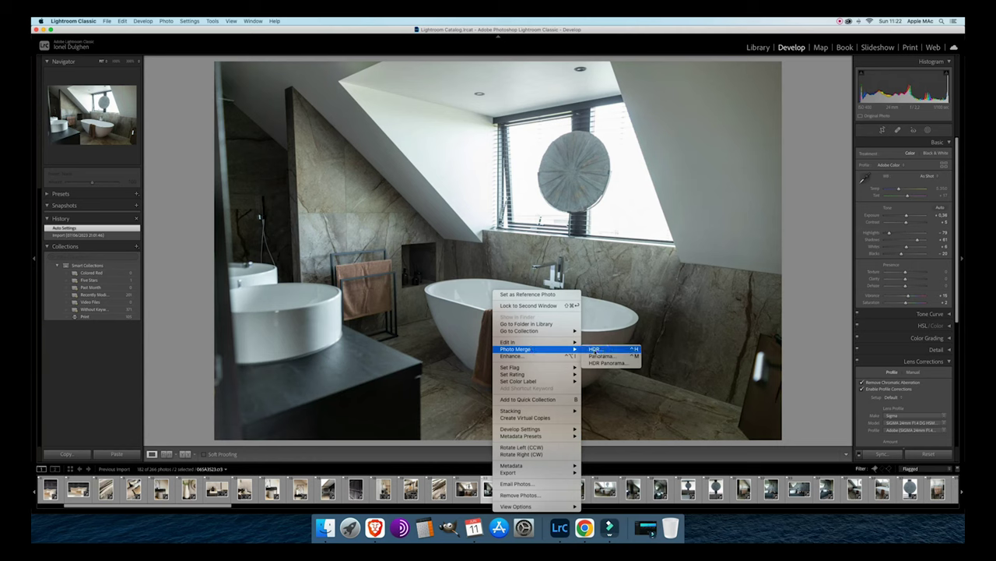
click(595, 349)
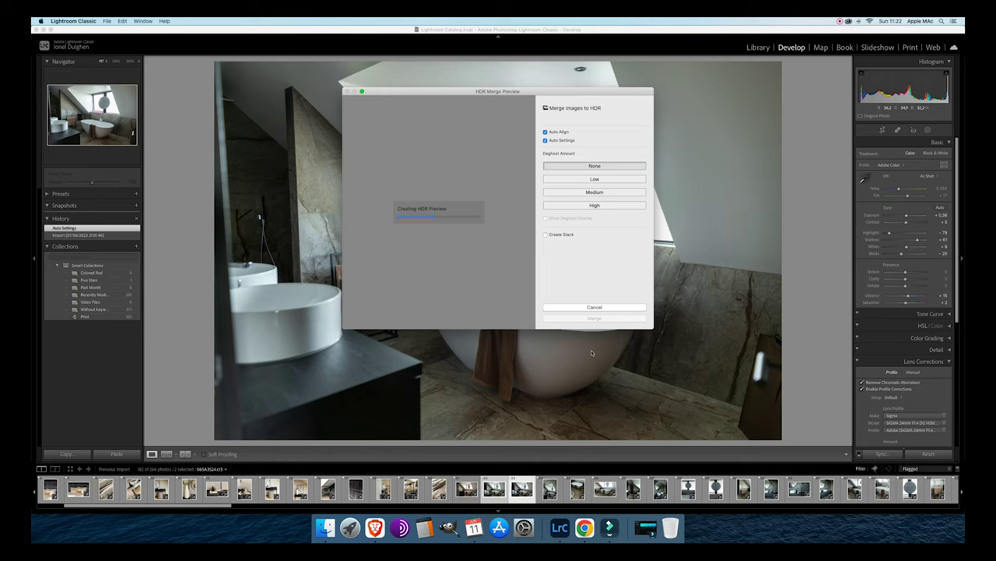
Merge to HDR with Auto Align, Auto Settings and Deghost None, then turn off the filter.
drag(445, 91, 438, 175)
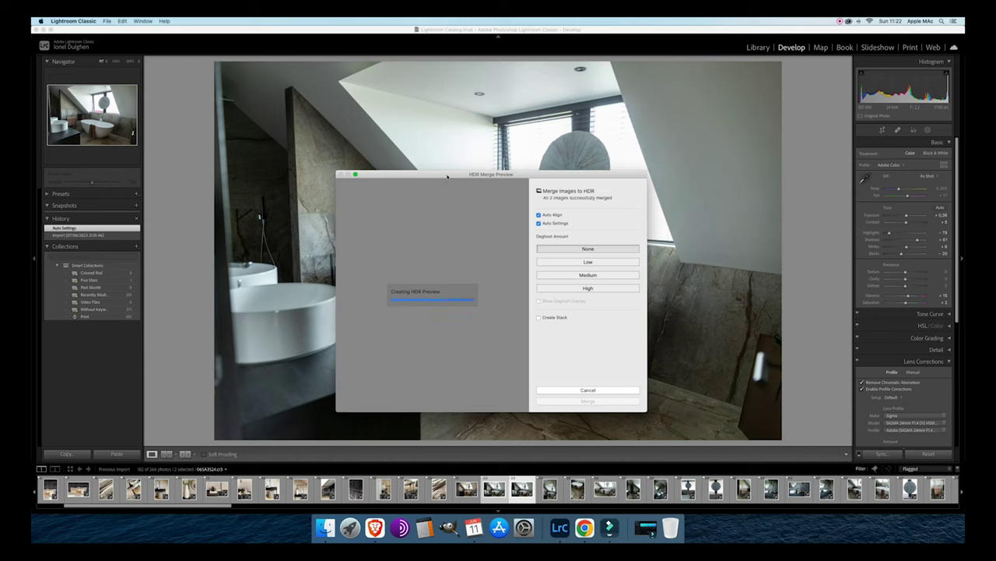
drag(448, 177, 457, 186)
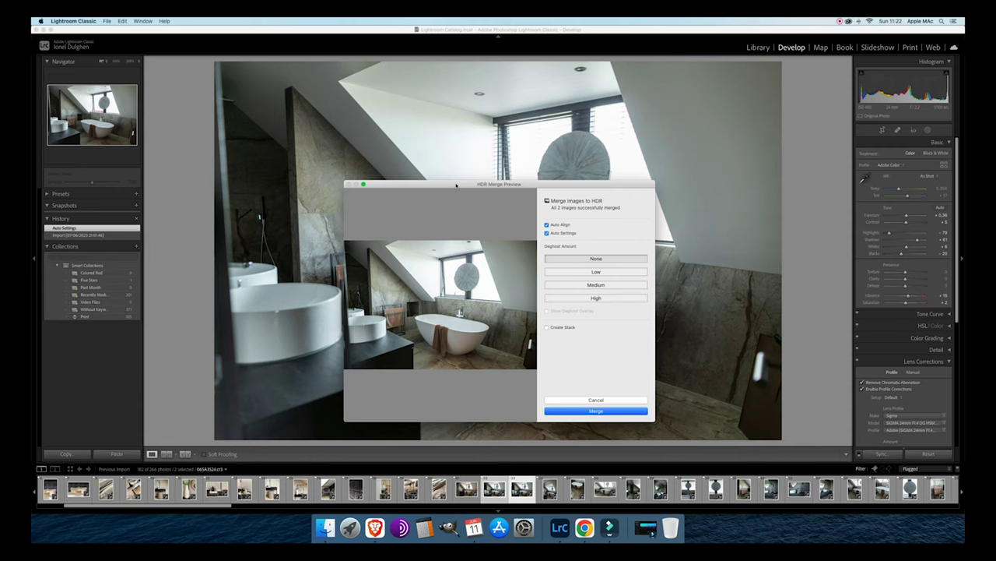
mouse_move(456, 186)
mouse_down()
mouse_move(474, 174)
mouse_move(462, 177)
mouse_up()
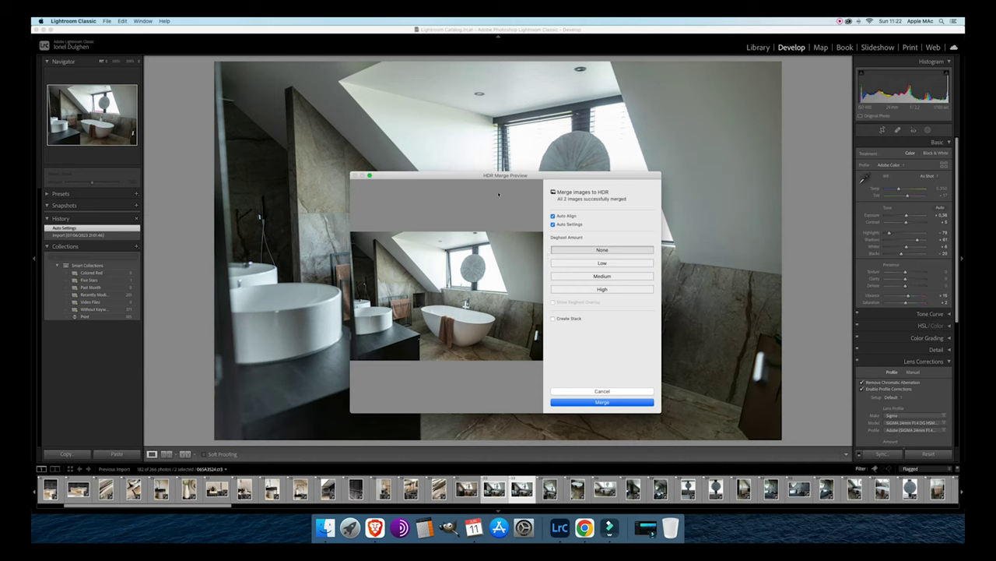
drag(473, 178, 305, 125)
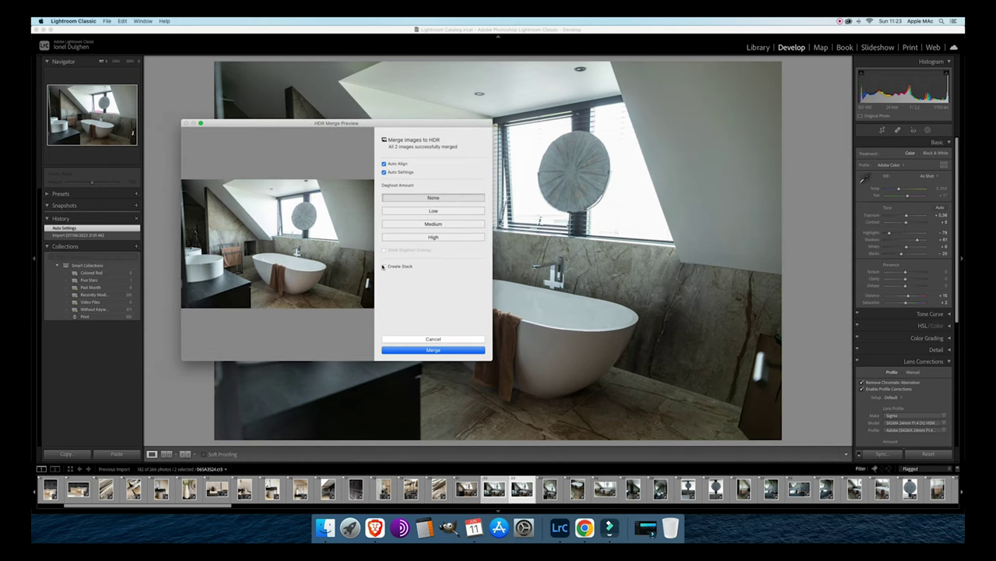
click(424, 350)
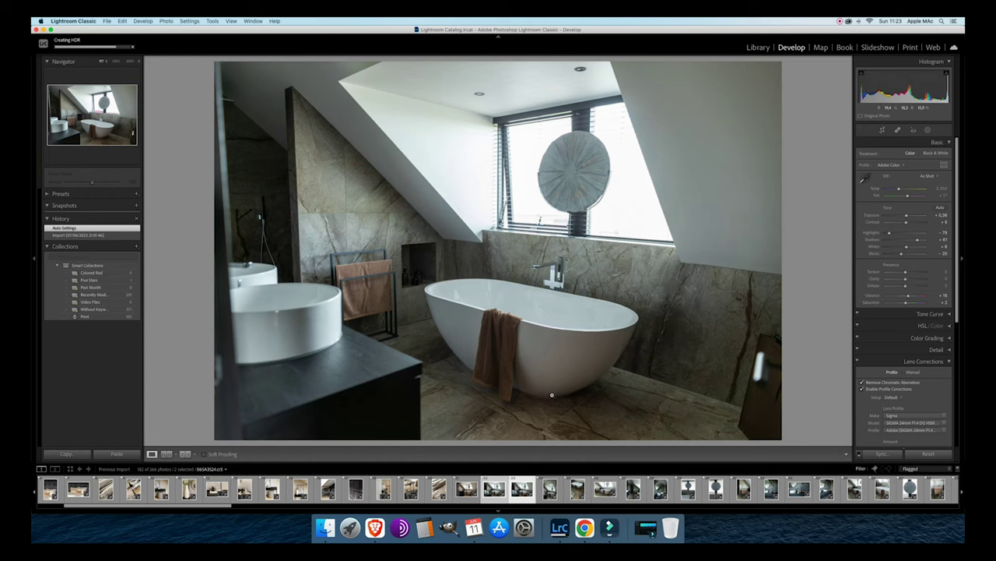
key(super+l)
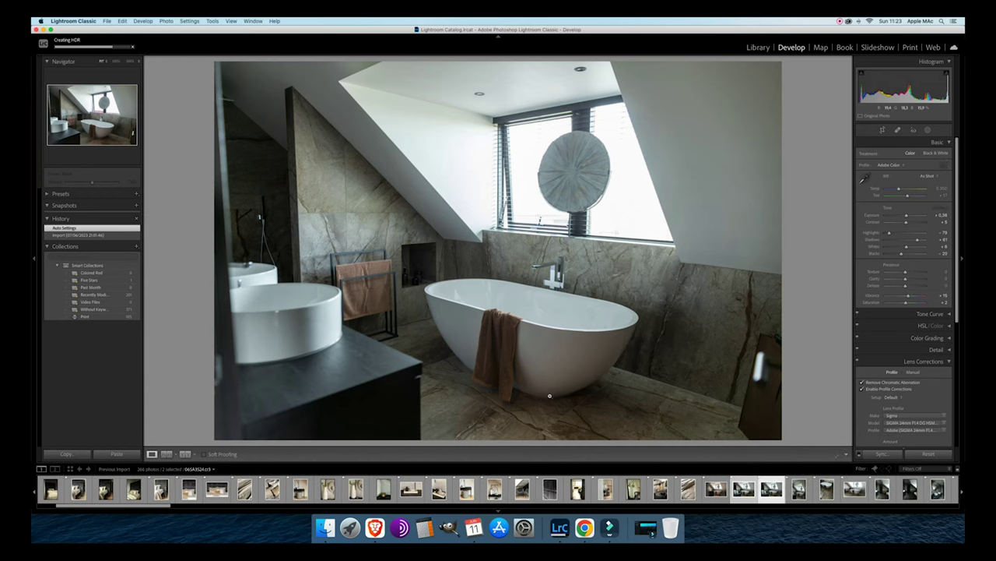
Scroll the filmstrip and open the new 065A3524-HDR.dng.
scroll(716, 489, down, 5)
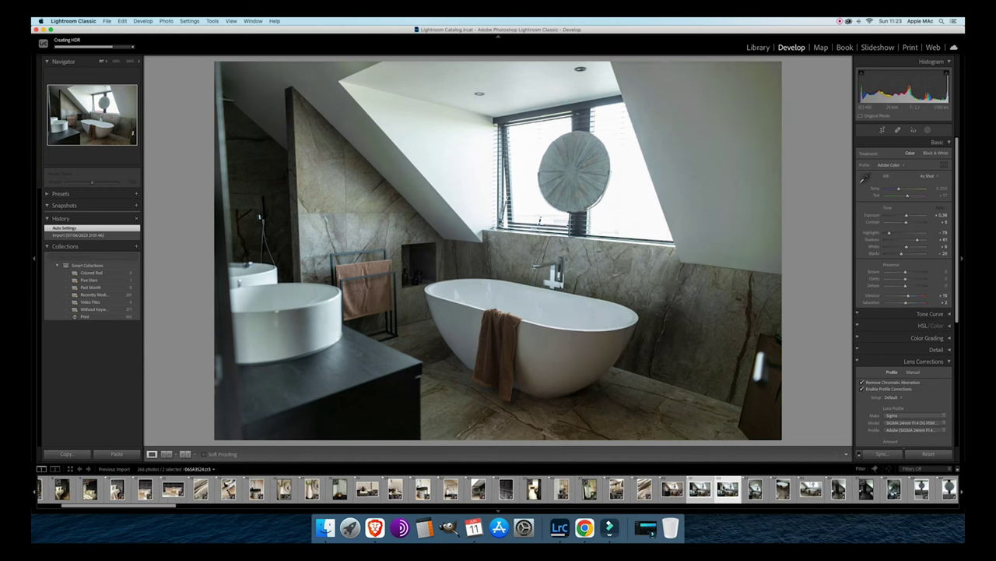
scroll(723, 486, down, 10)
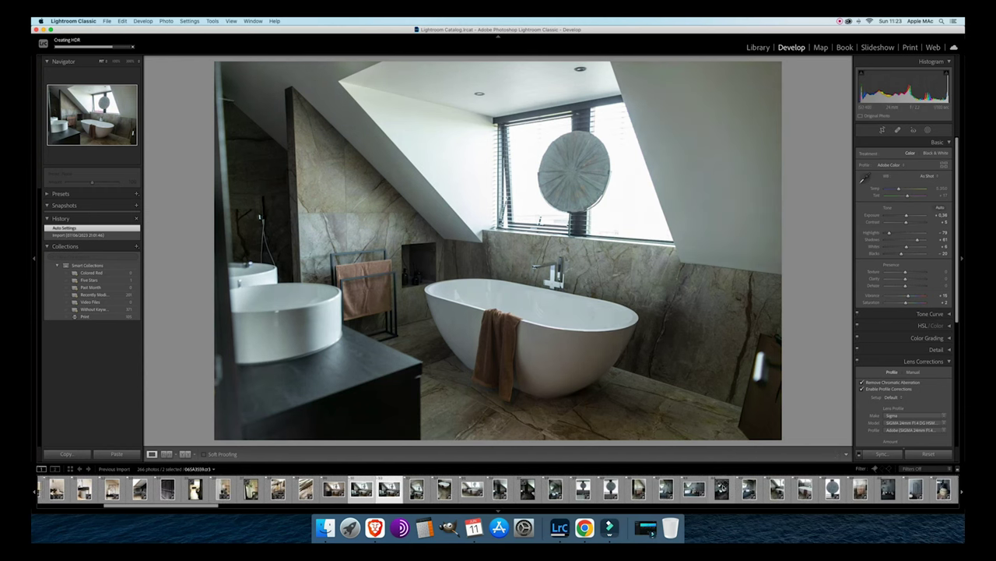
scroll(724, 487, down, 1)
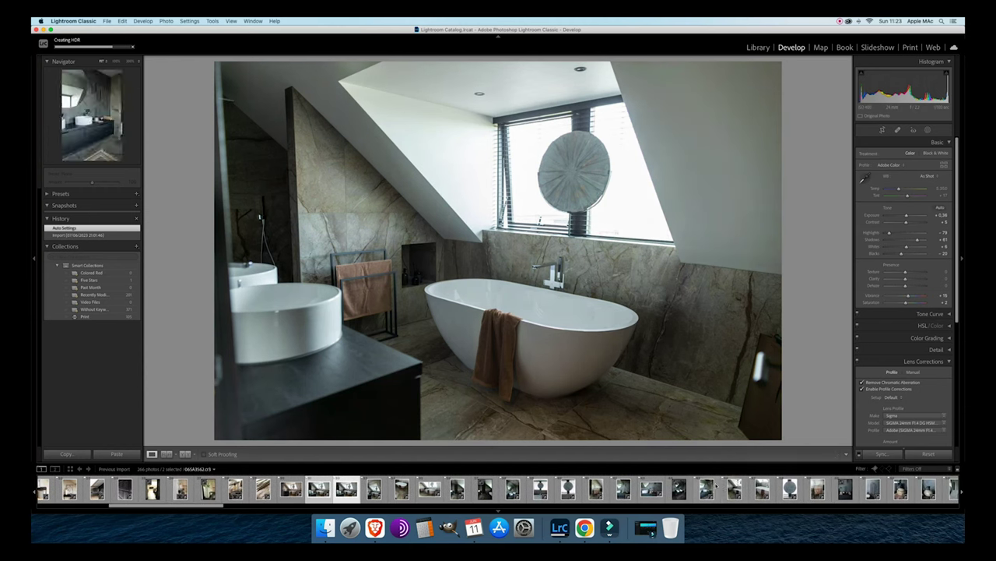
scroll(712, 487, down, 1)
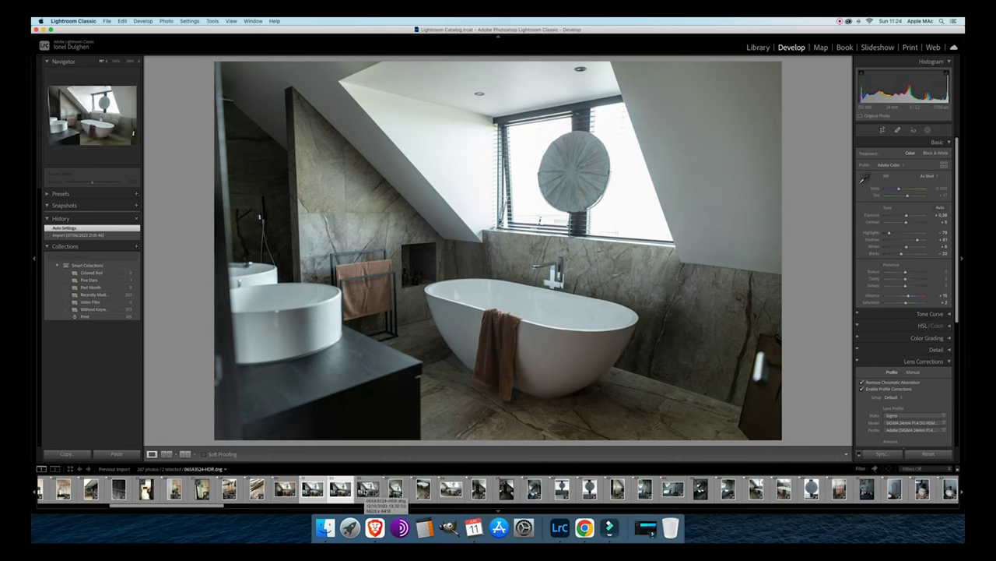
click(365, 490)
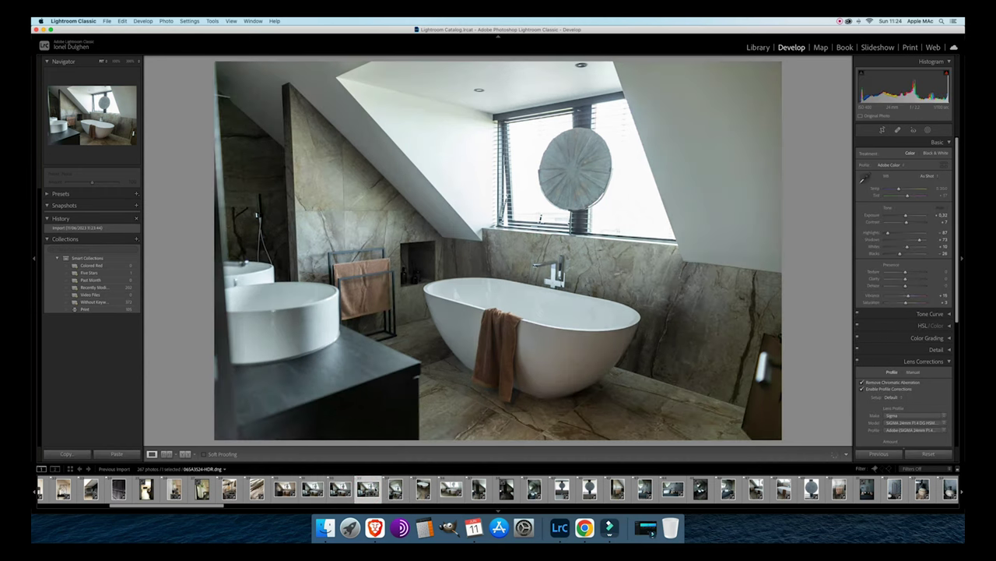
Compare the HDR against originals 065A3523.cr3 and 065A3524.cr3, ending on the HDR version.
click(337, 489)
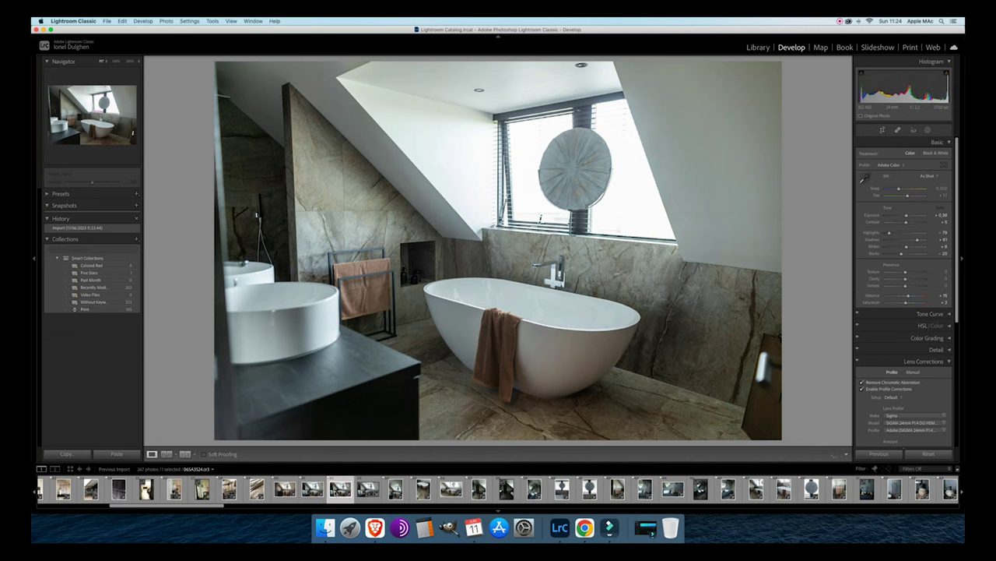
click(313, 489)
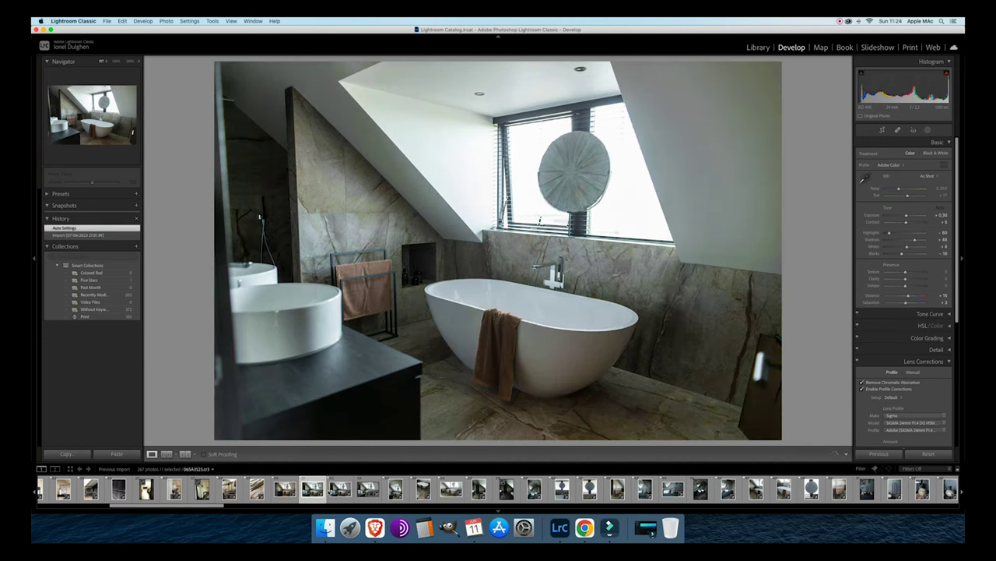
click(340, 488)
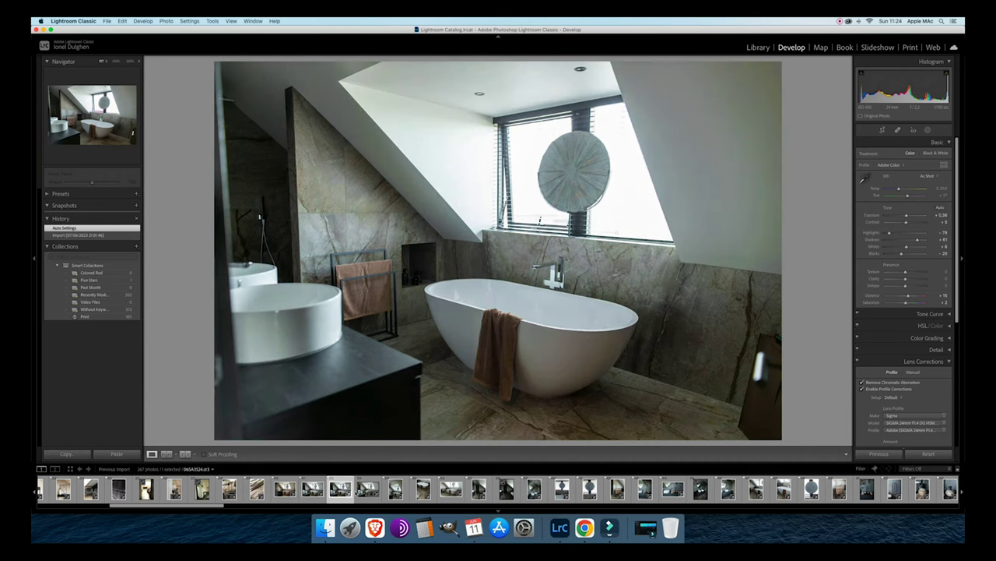
click(367, 489)
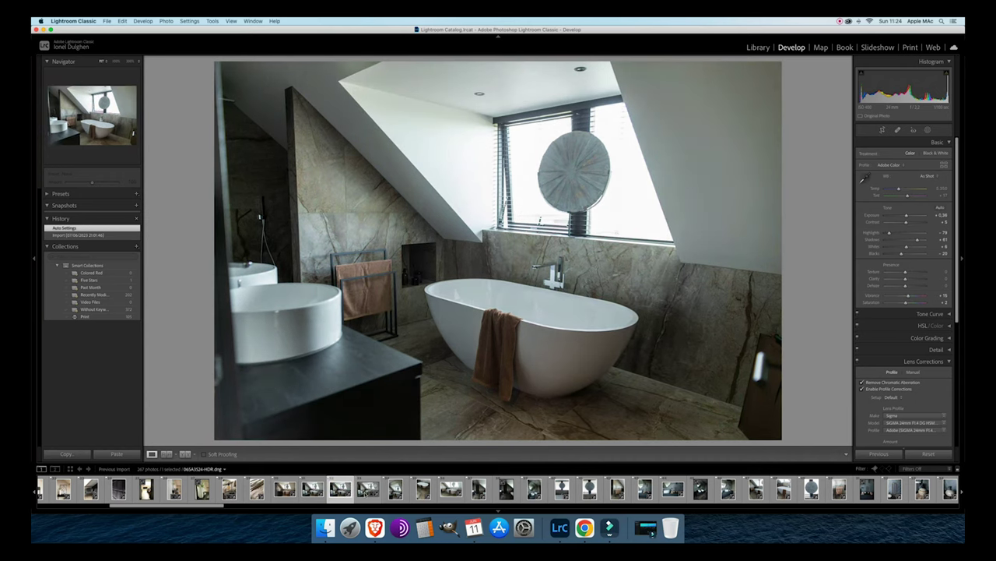
click(340, 488)
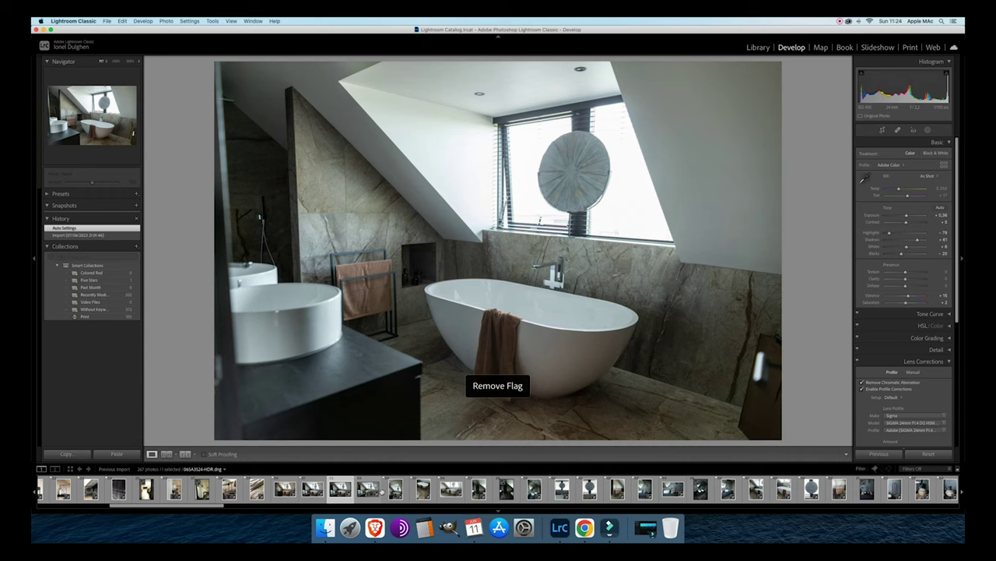
click(367, 489)
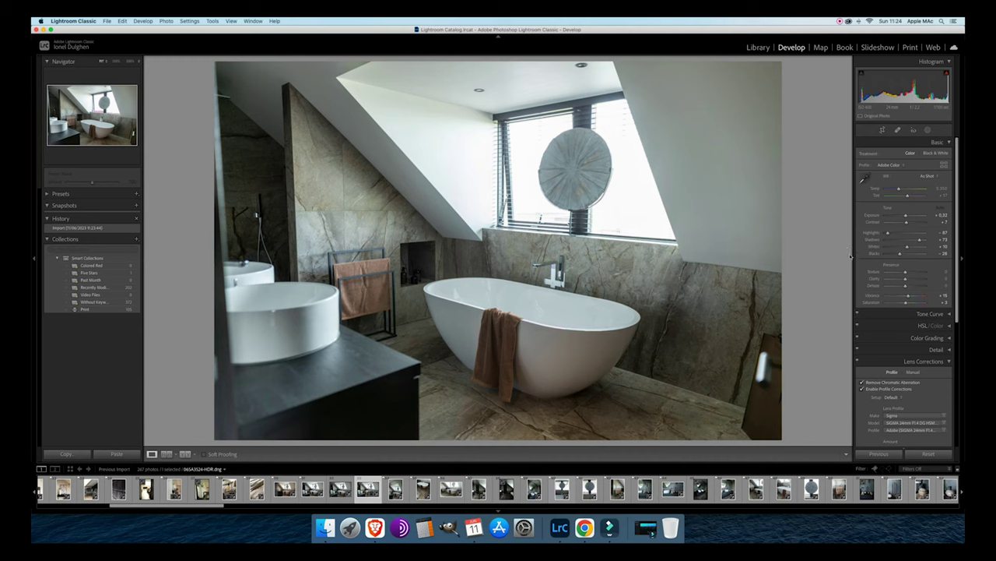
Apply Auto upright to 065A3524-HDR.dng and 065A3525-HDR-2.dng, then advance to the next photo.
scroll(918, 322, down, 5)
click(905, 307)
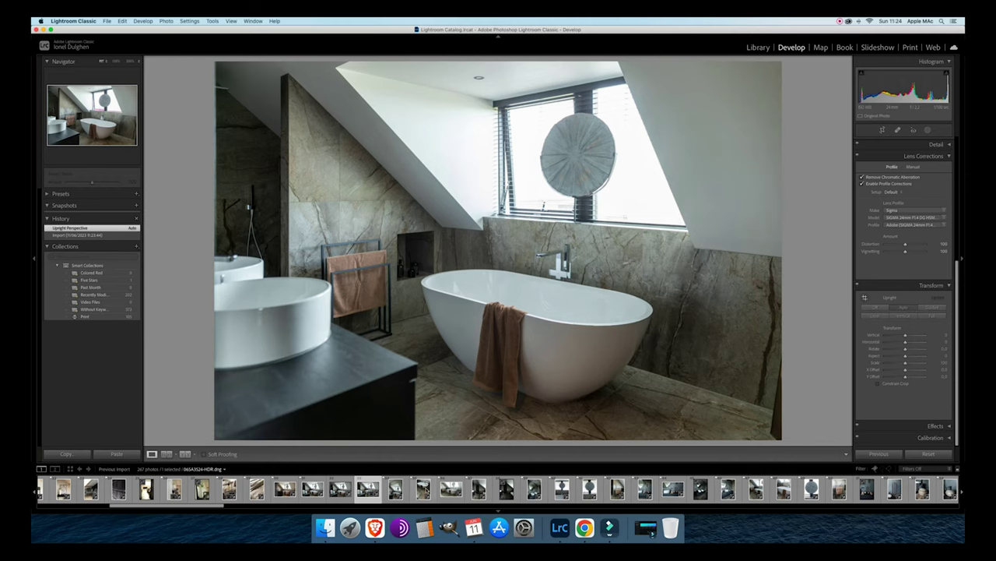
click(396, 489)
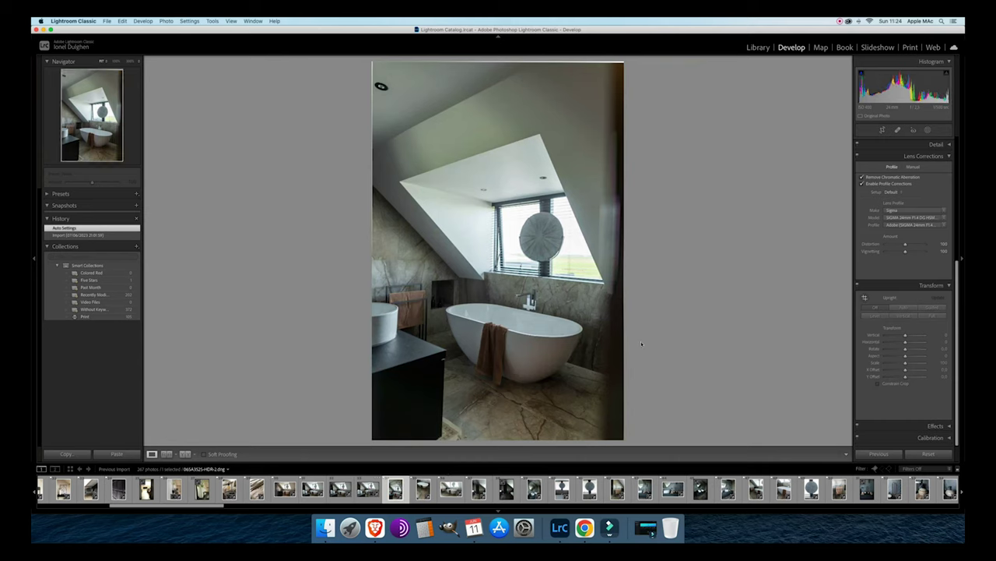
click(901, 309)
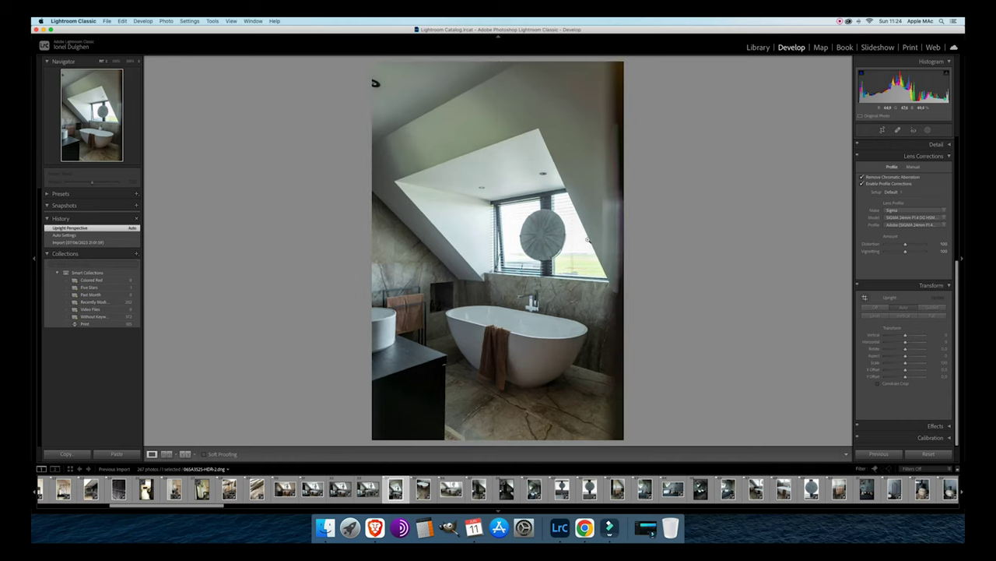
key(Right)
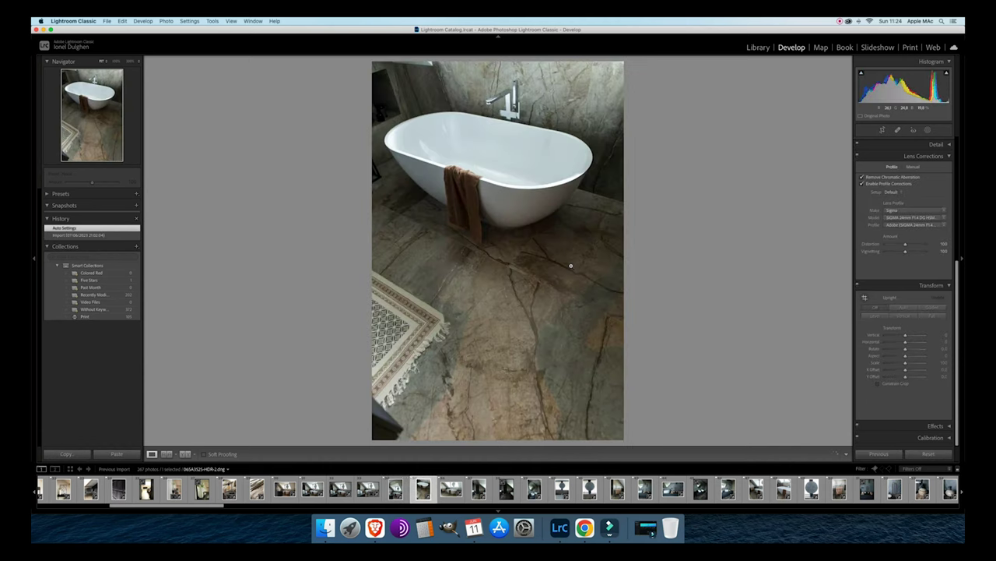
Try Auto upright on the top-down bathtub photo, then undo it.
key(Right)
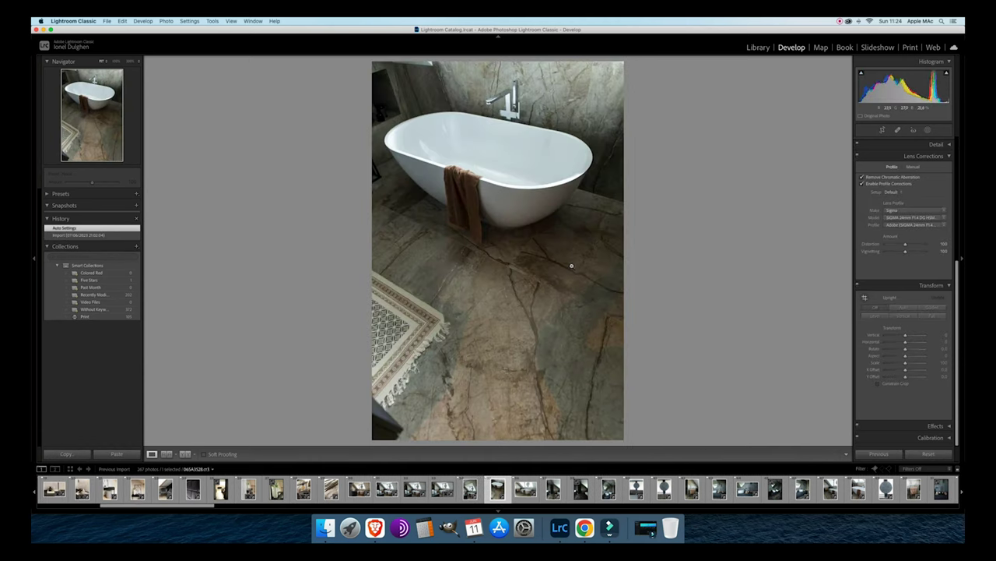
click(903, 310)
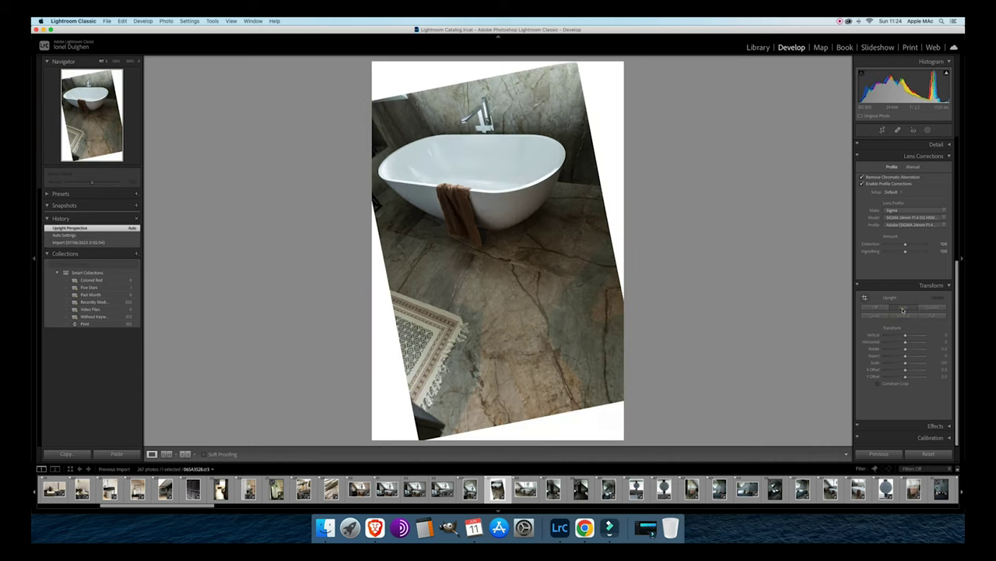
key(super+z)
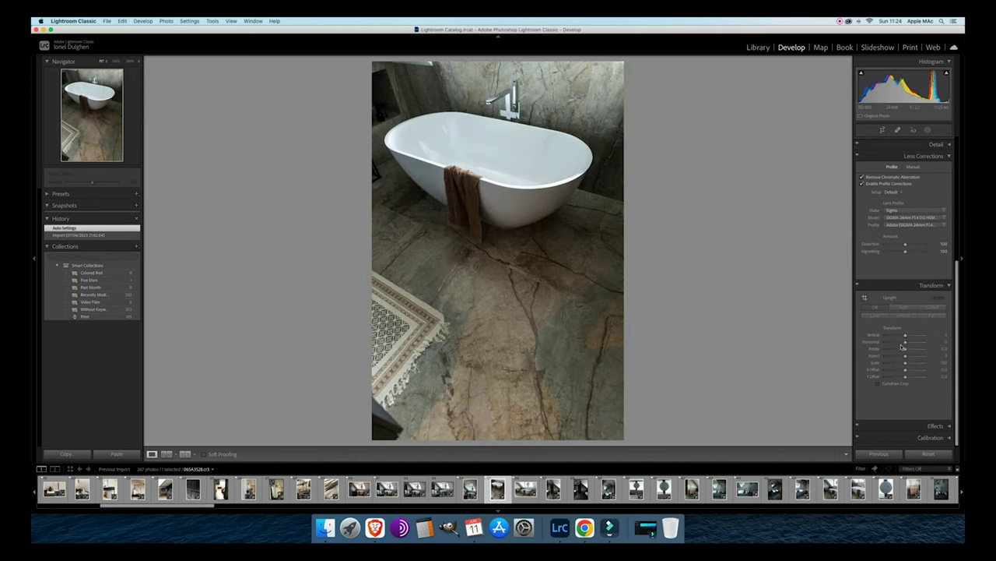
Set the Vertical perspective to +5 and enable Constrain Crop.
click(904, 344)
click(905, 343)
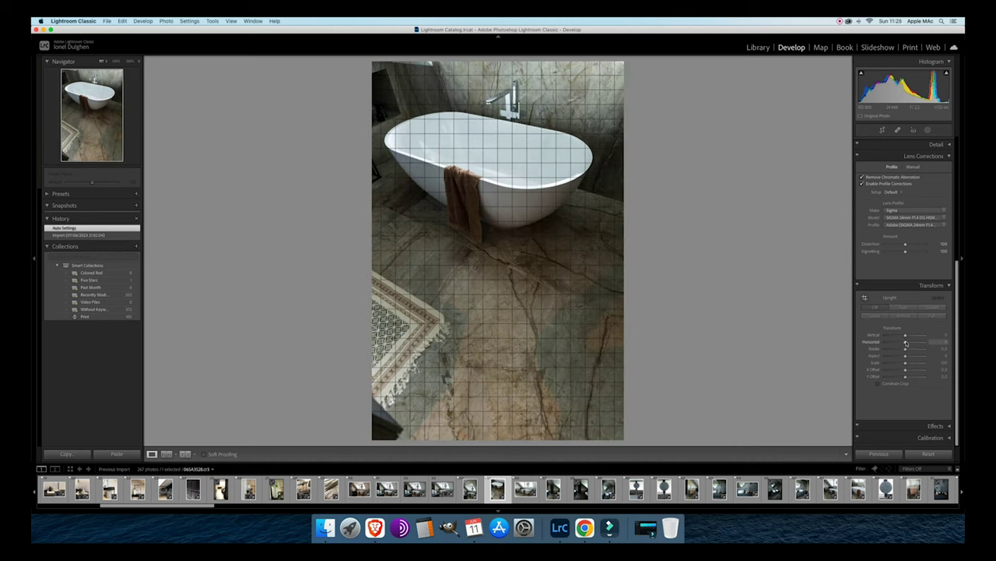
drag(906, 337, 907, 337)
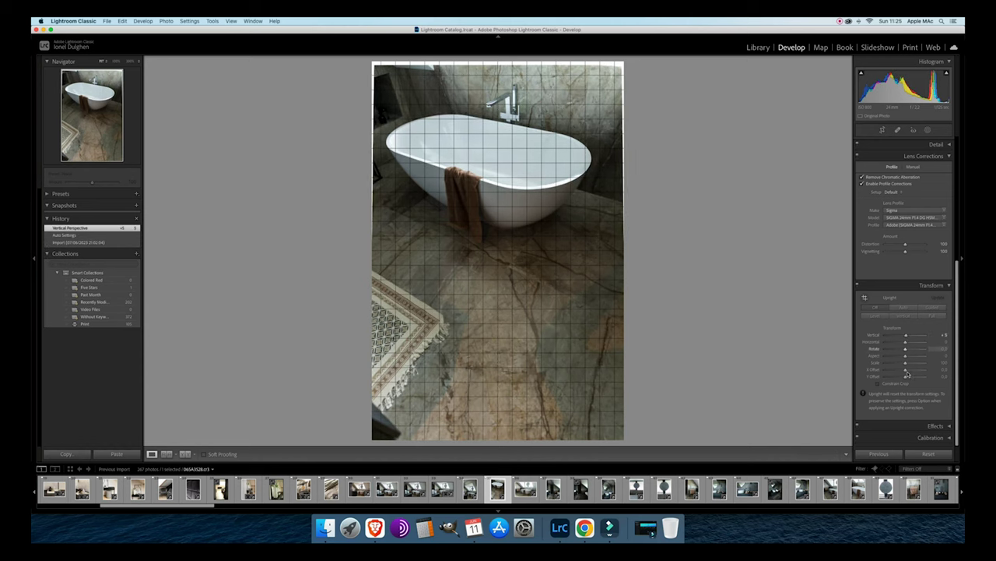
click(880, 384)
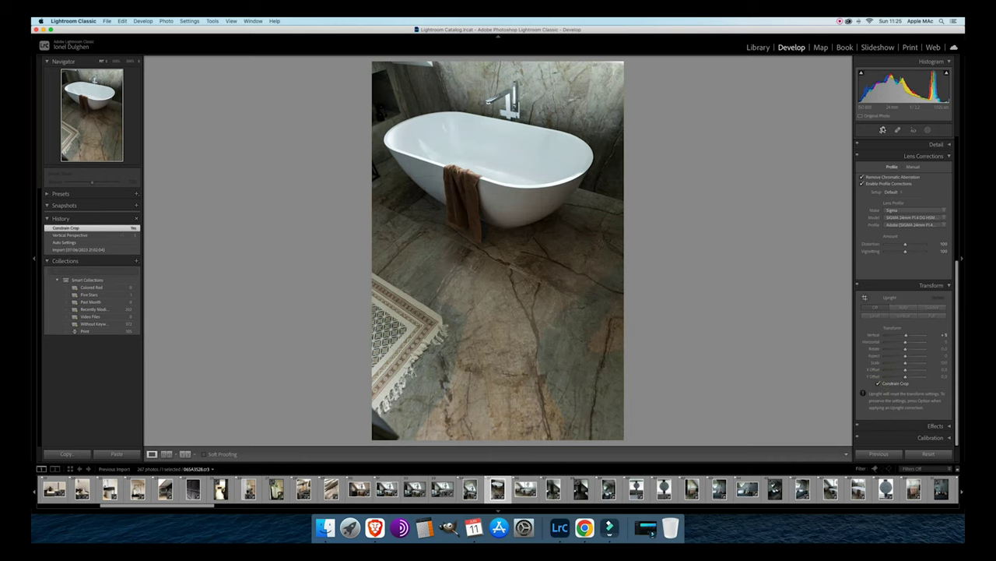
click(882, 130)
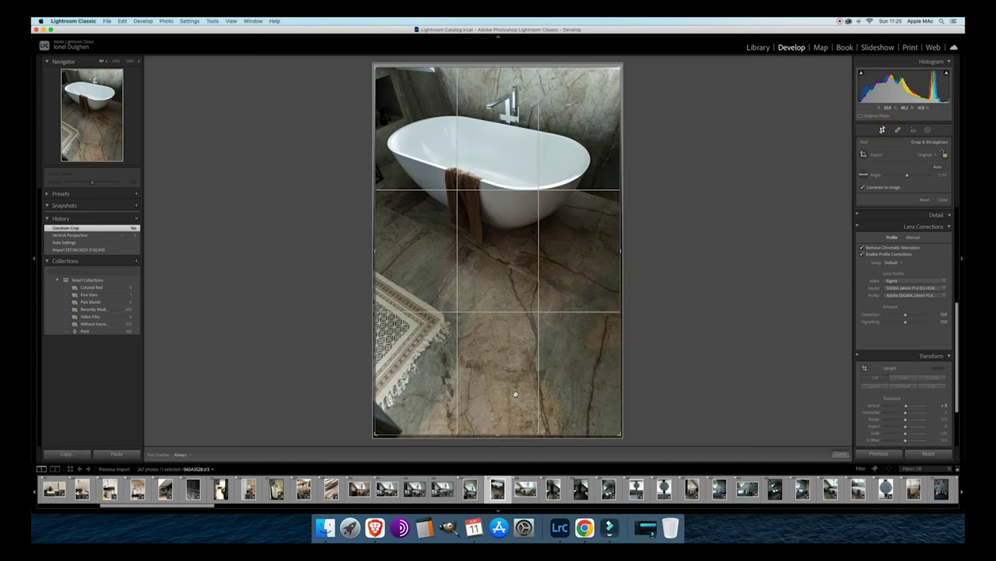
Tighten the bathtub crop from the bottom and top edges and commit it.
drag(492, 433, 498, 422)
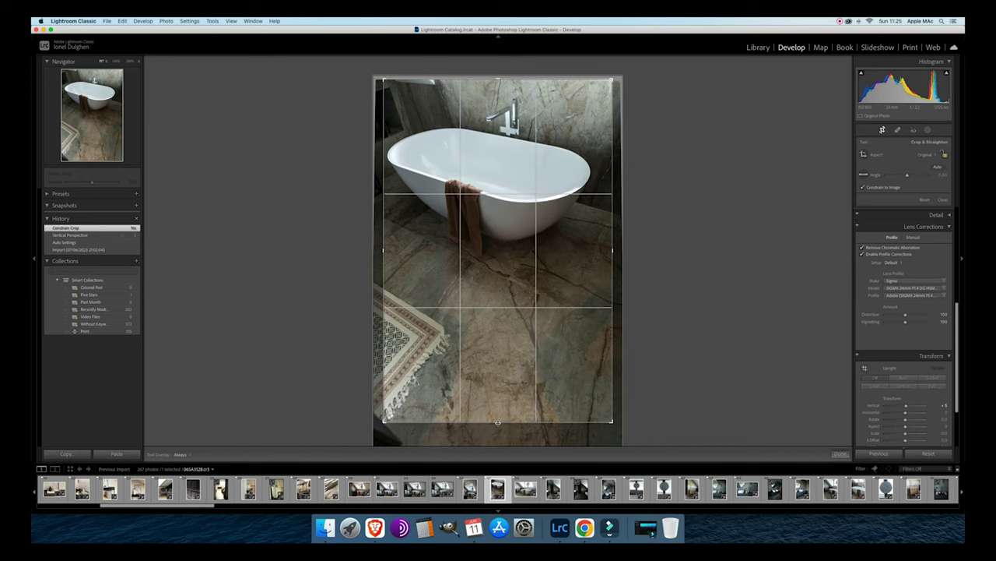
drag(496, 79, 497, 83)
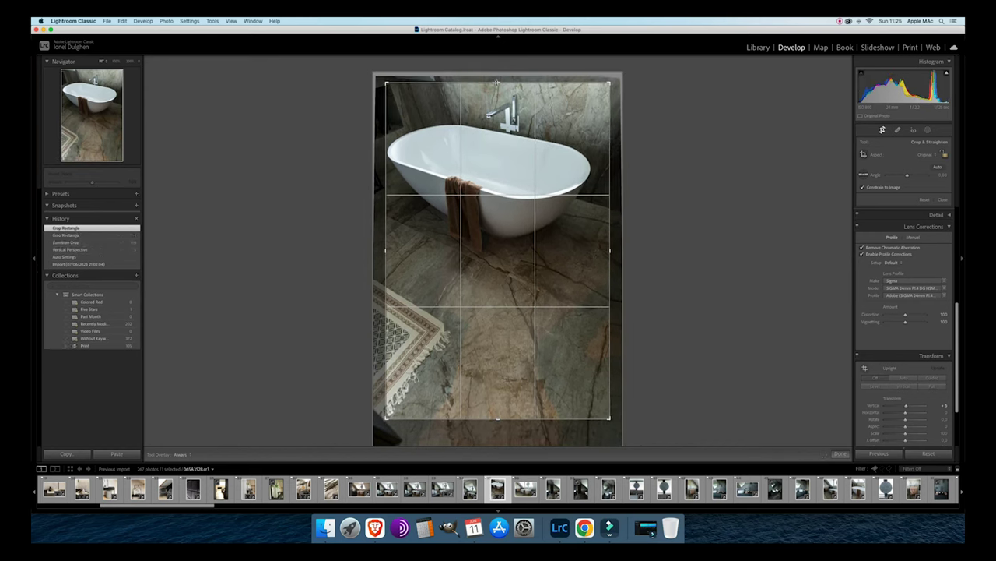
double_click(501, 104)
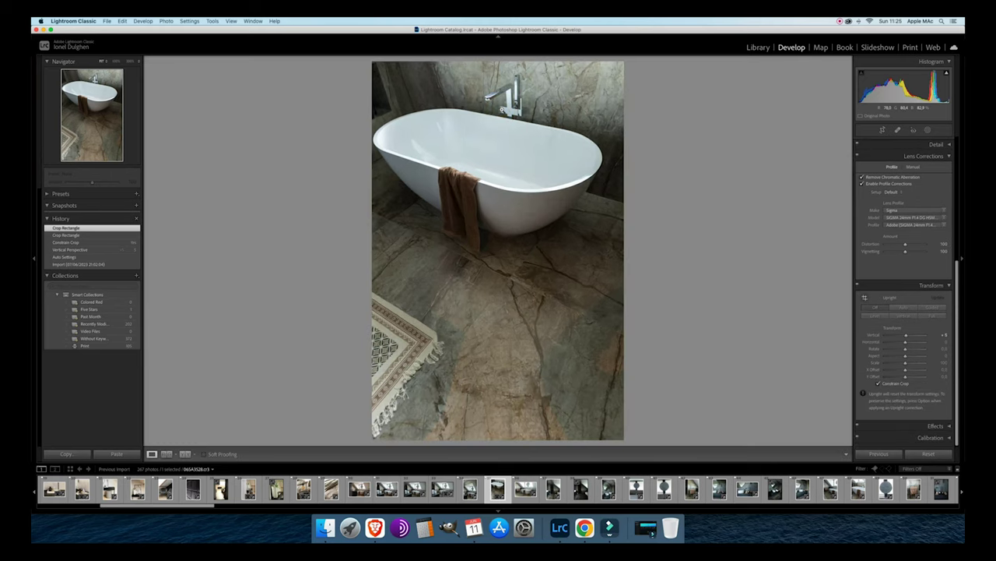
Re-crop with the photo nudged slightly right, commit, and go to the attic bathroom photo.
key(r)
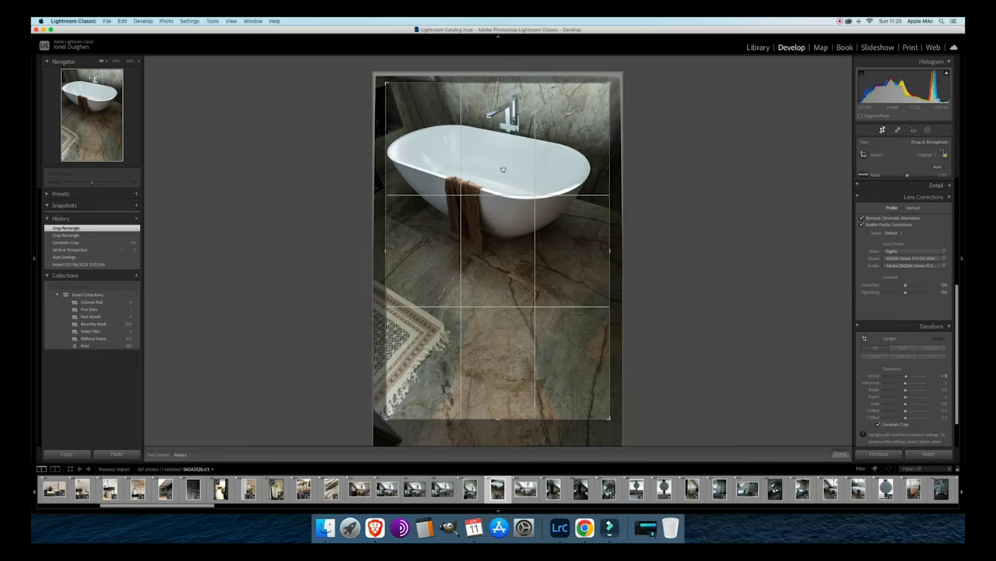
click(502, 168)
drag(504, 170, 506, 170)
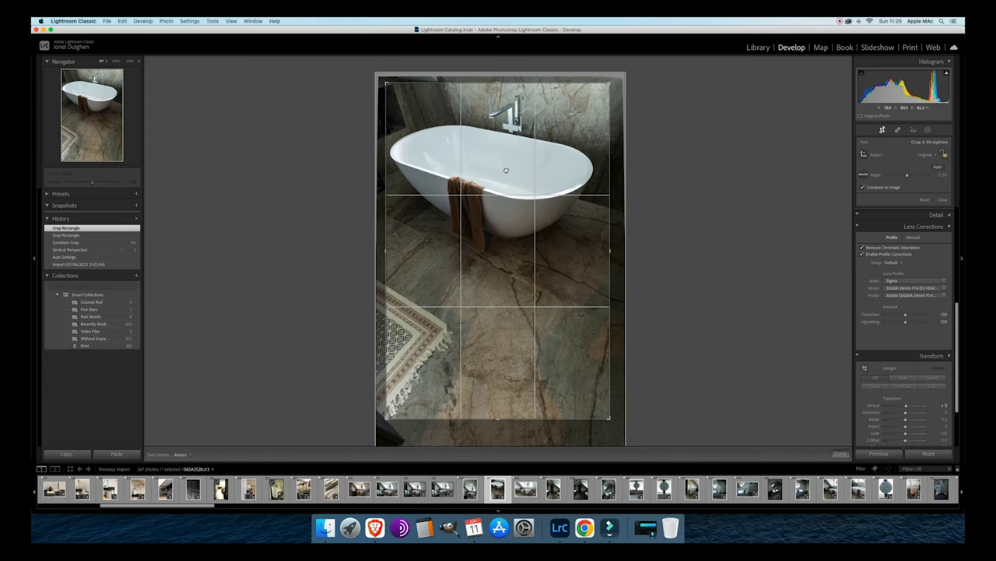
double_click(506, 168)
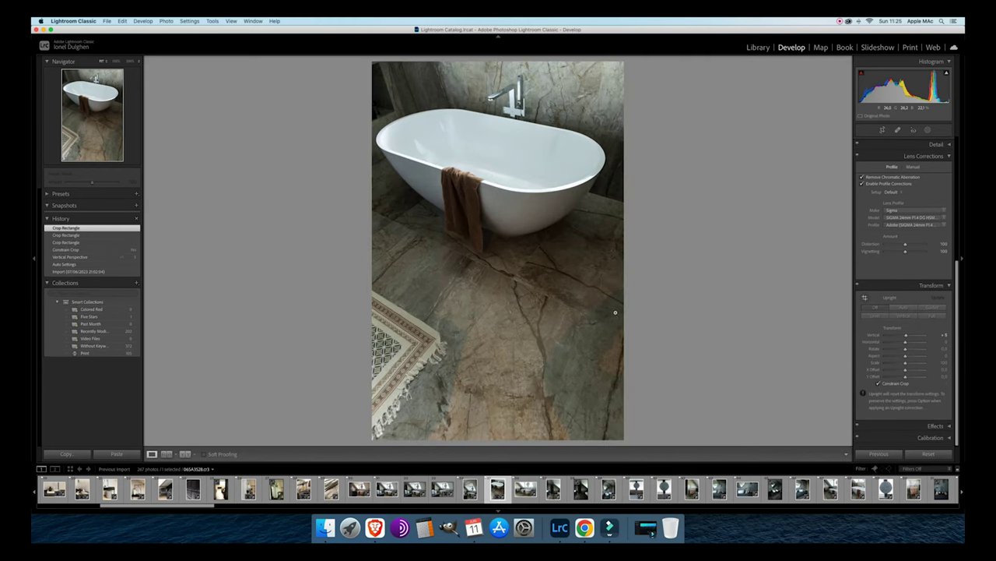
key(Right)
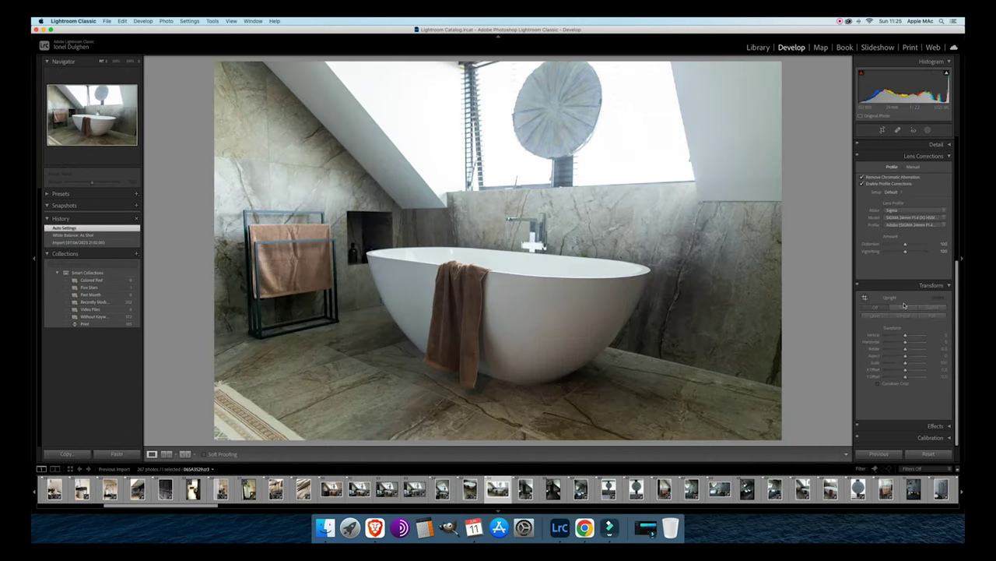
Lower the exposure slightly, then try Upright Auto and switch it back off.
key(minus)
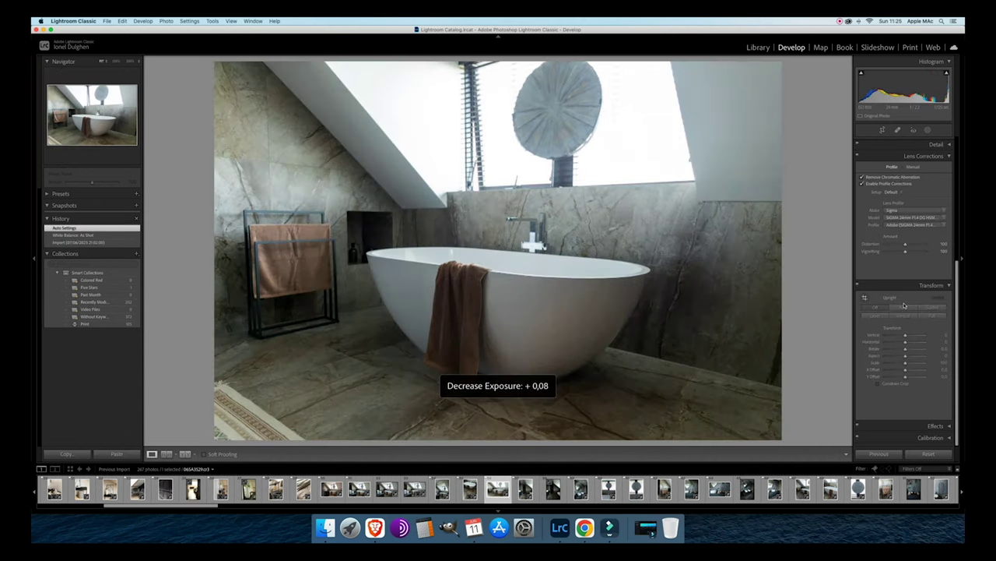
key(equal)
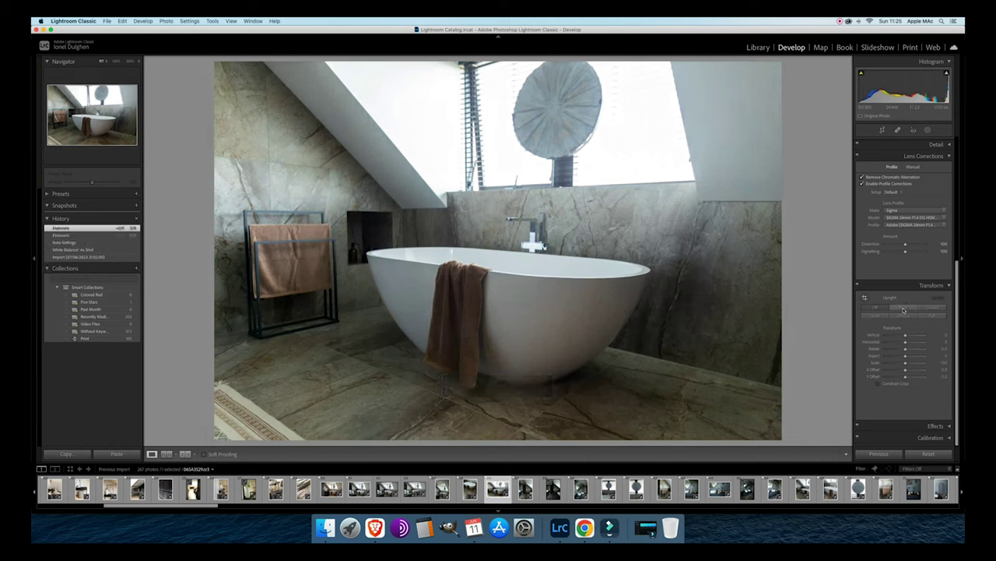
click(904, 309)
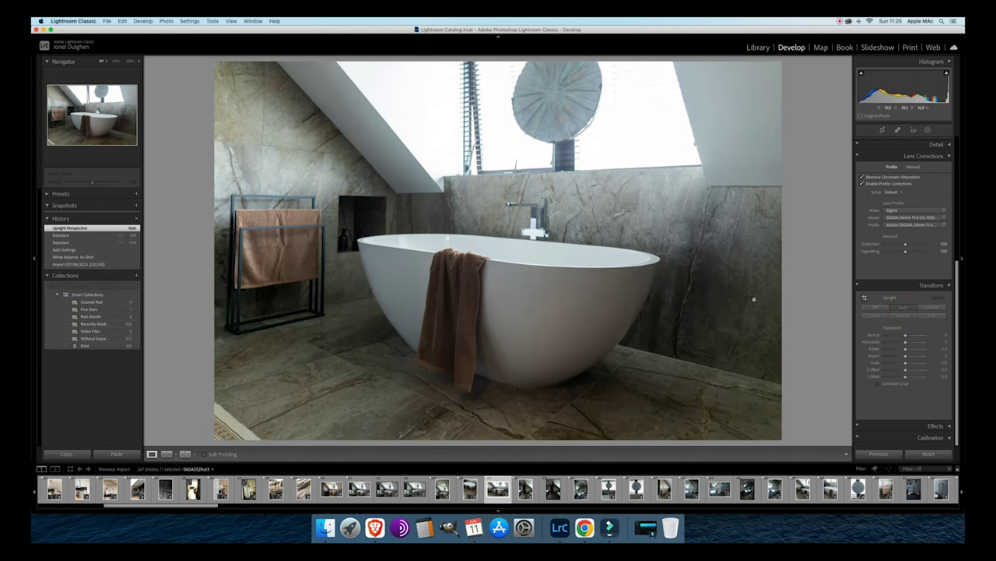
click(872, 310)
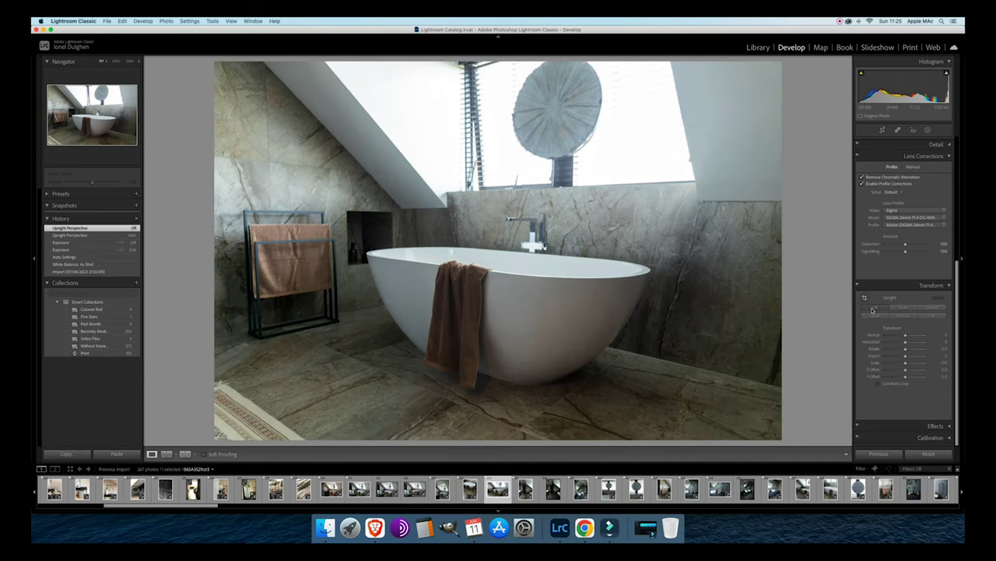
Set Vertical perspective to +8 with Constrain Crop, then go to the next photo.
click(904, 337)
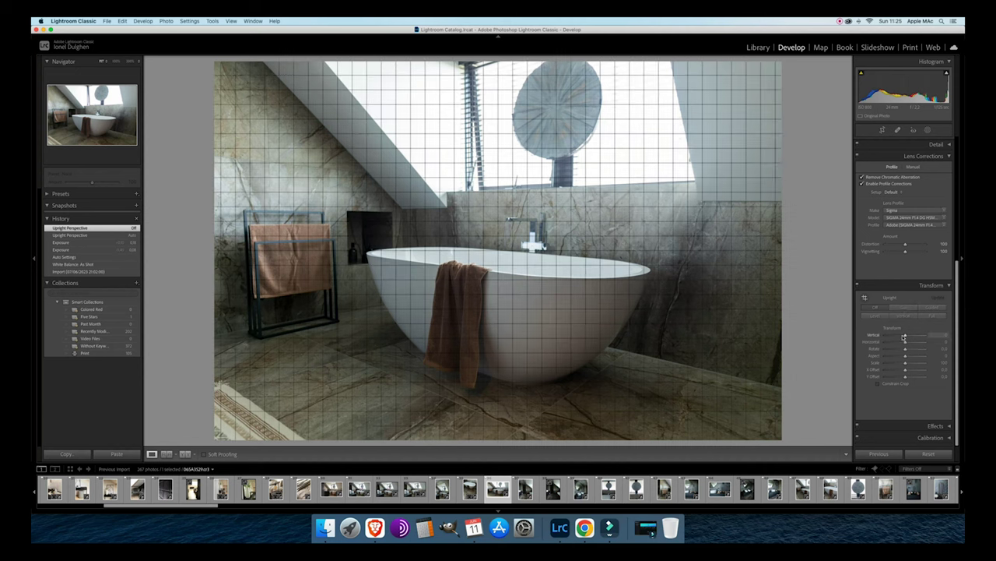
drag(905, 337, 906, 338)
click(879, 383)
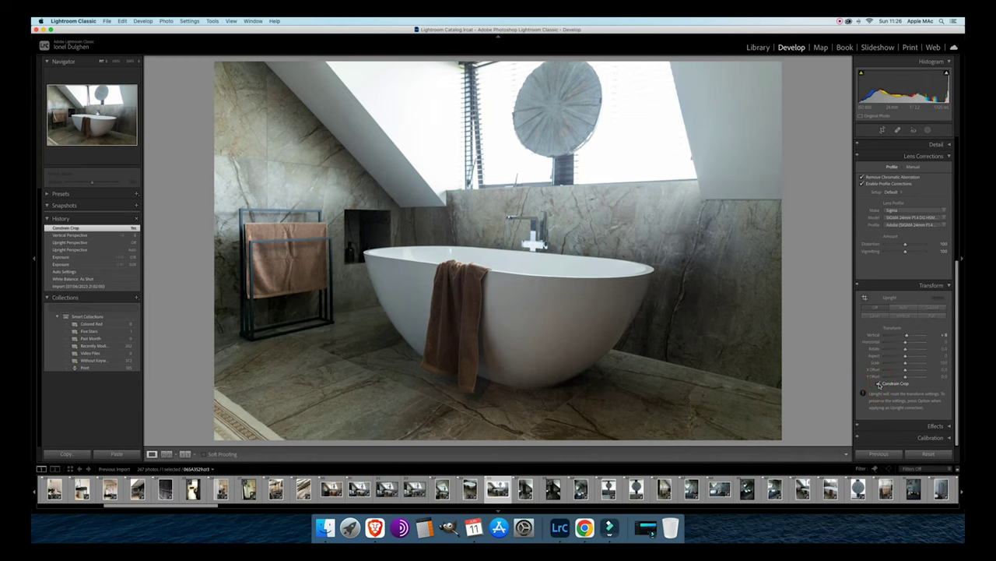
key(Right)
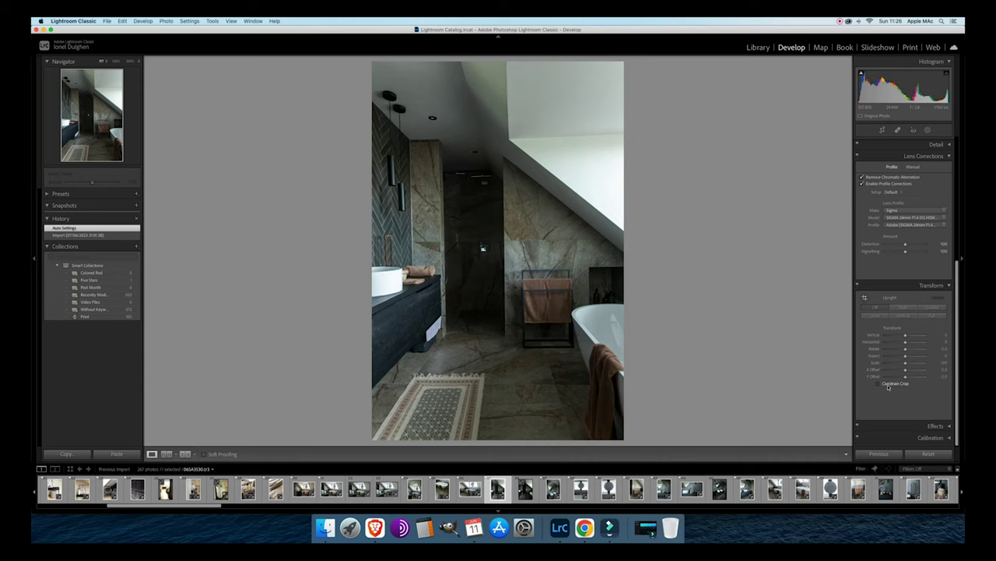
Undo Upright Auto and apply Guided upright with vertical guides along both shower edges.
click(903, 309)
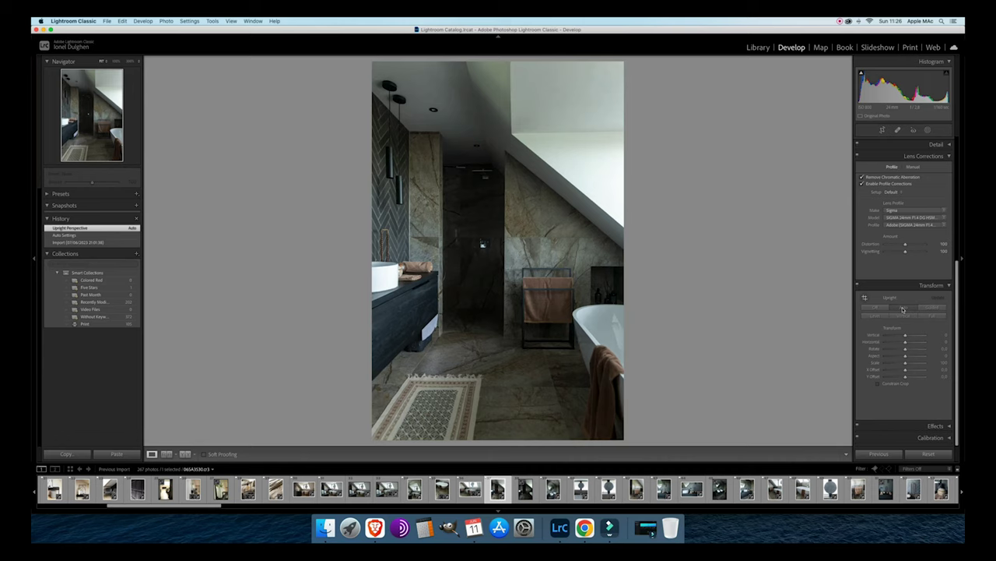
key(super+z)
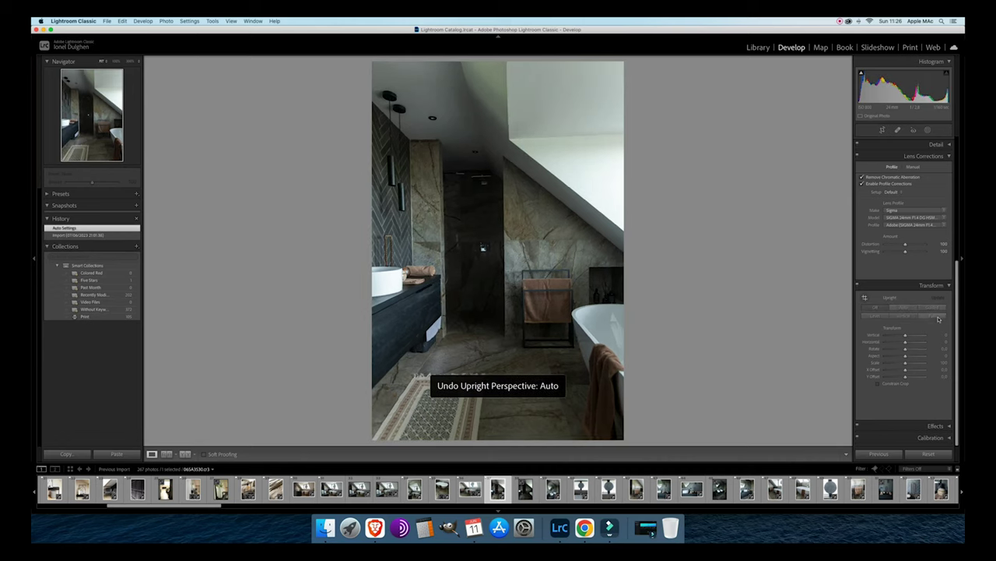
click(936, 310)
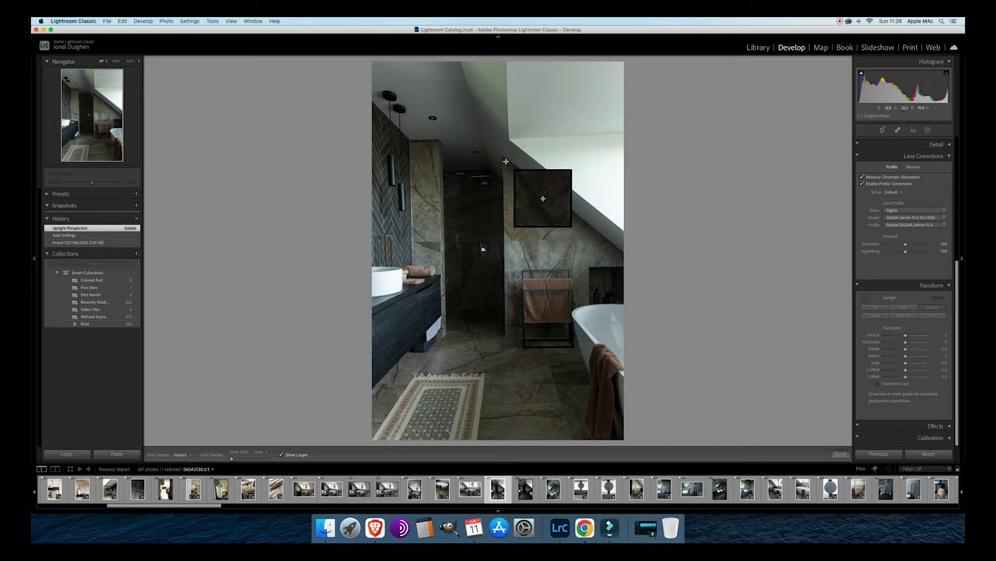
drag(503, 159, 506, 333)
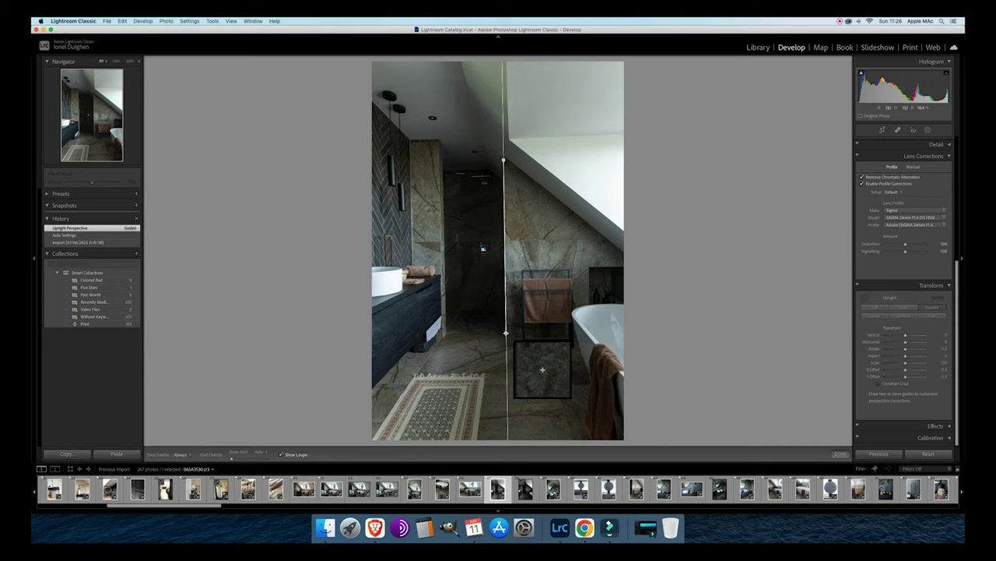
drag(439, 143, 445, 336)
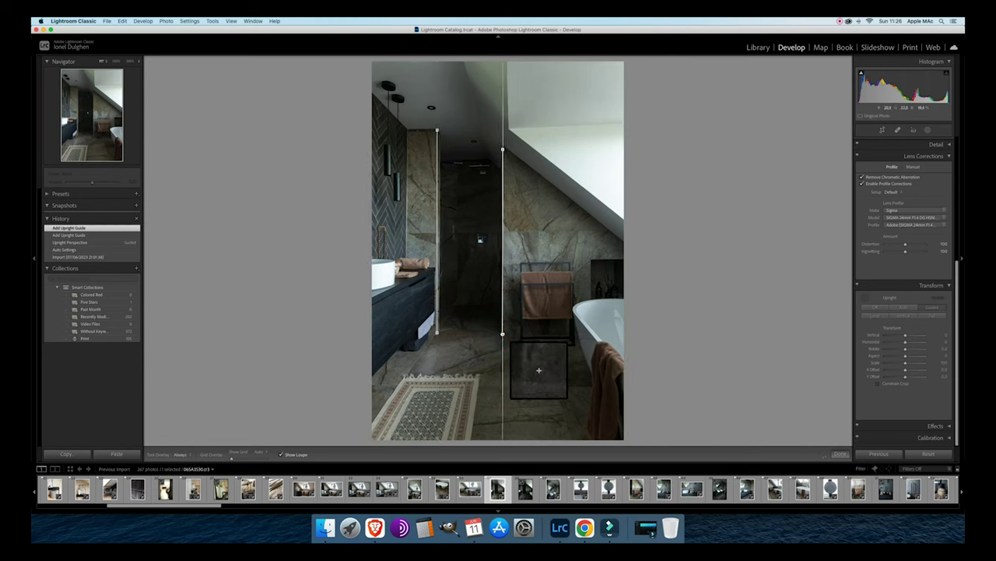
click(438, 332)
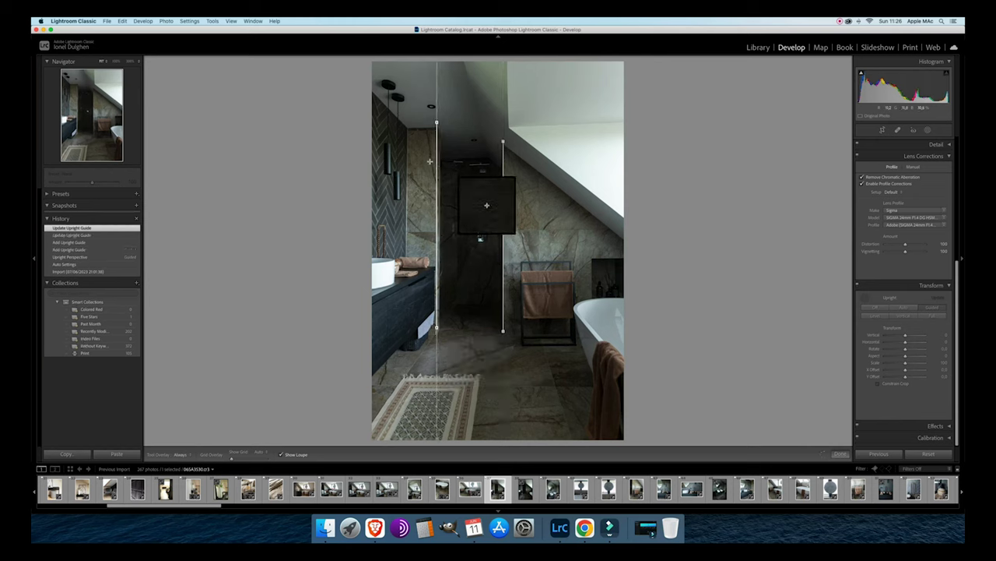
click(438, 142)
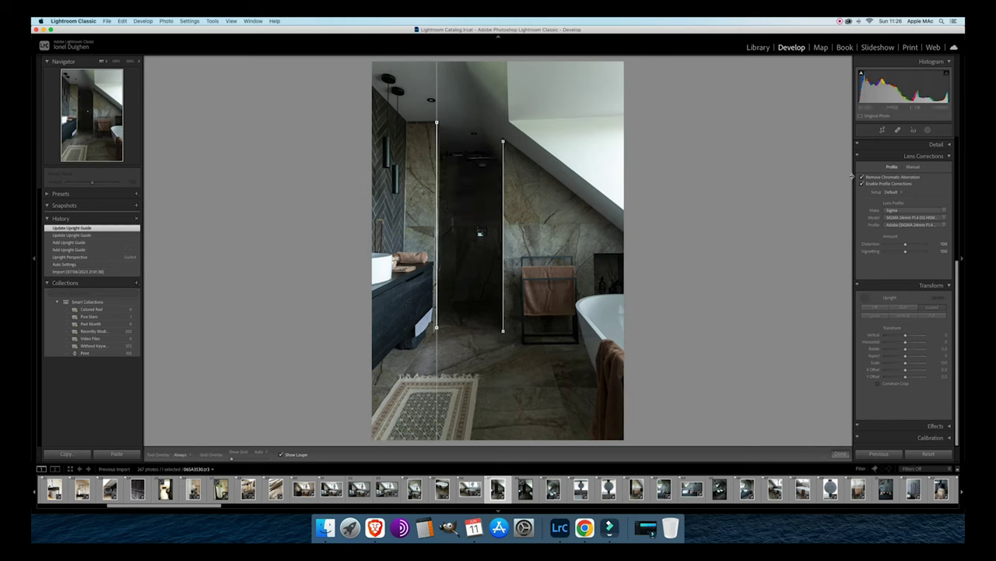
Rotate the crop angle slightly in two passes, then go to the double-vanity photo.
click(883, 129)
drag(789, 167, 792, 166)
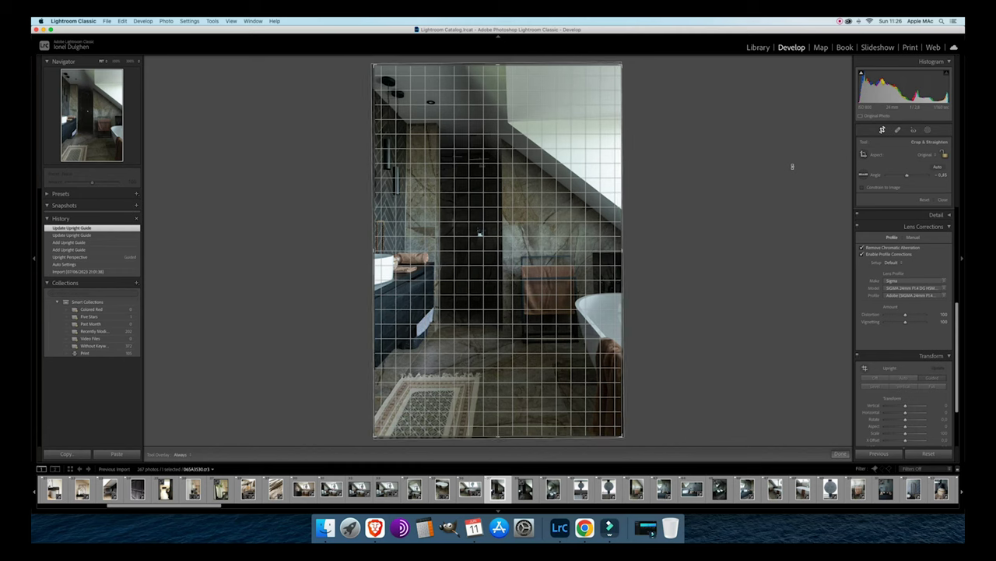
drag(792, 165, 769, 173)
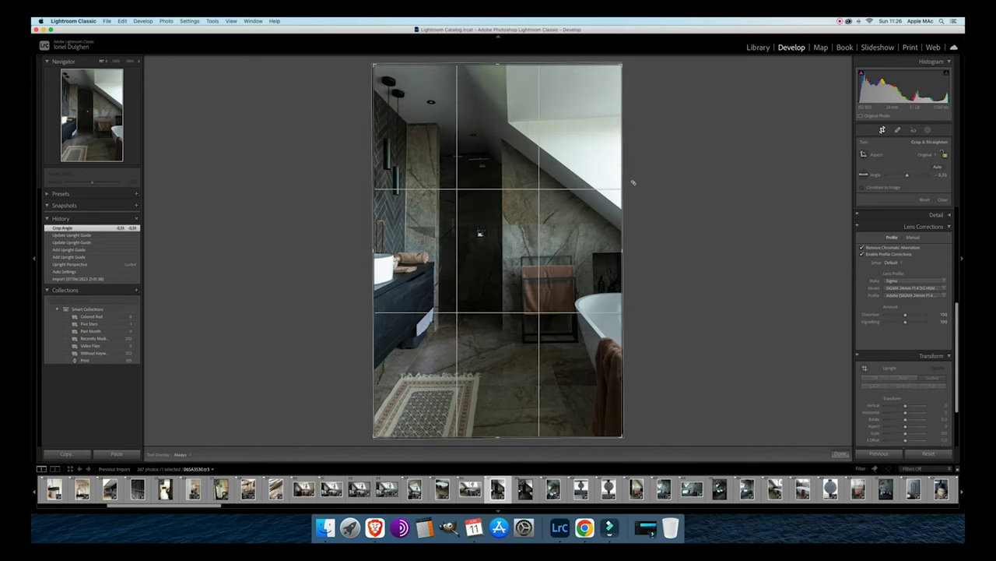
double_click(563, 181)
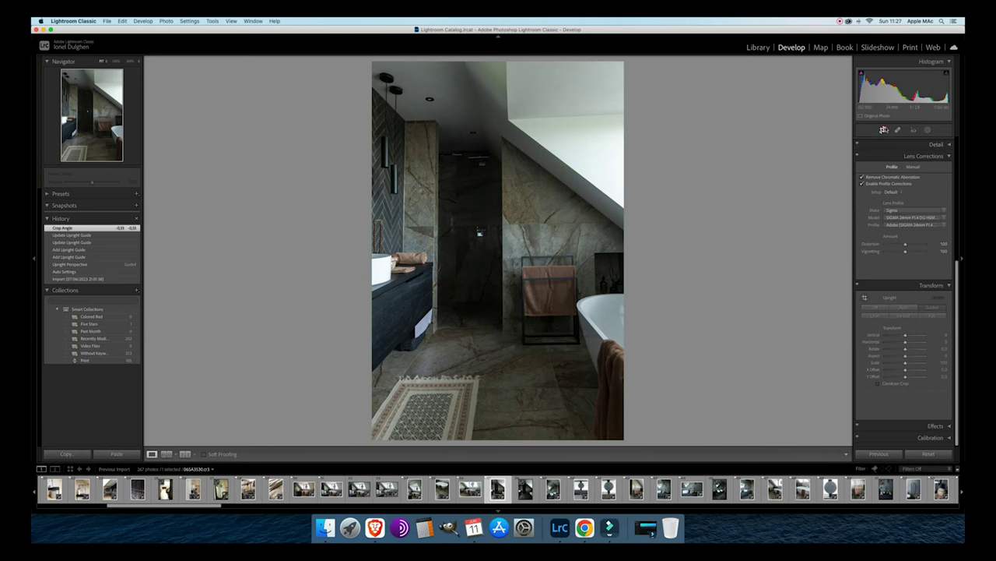
click(882, 130)
drag(743, 147, 744, 144)
double_click(583, 161)
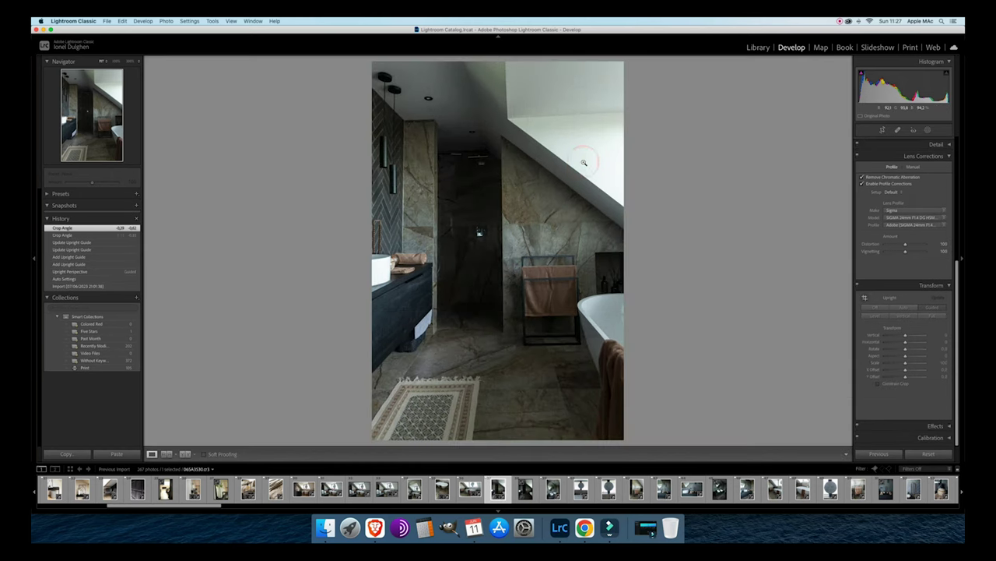
key(Right)
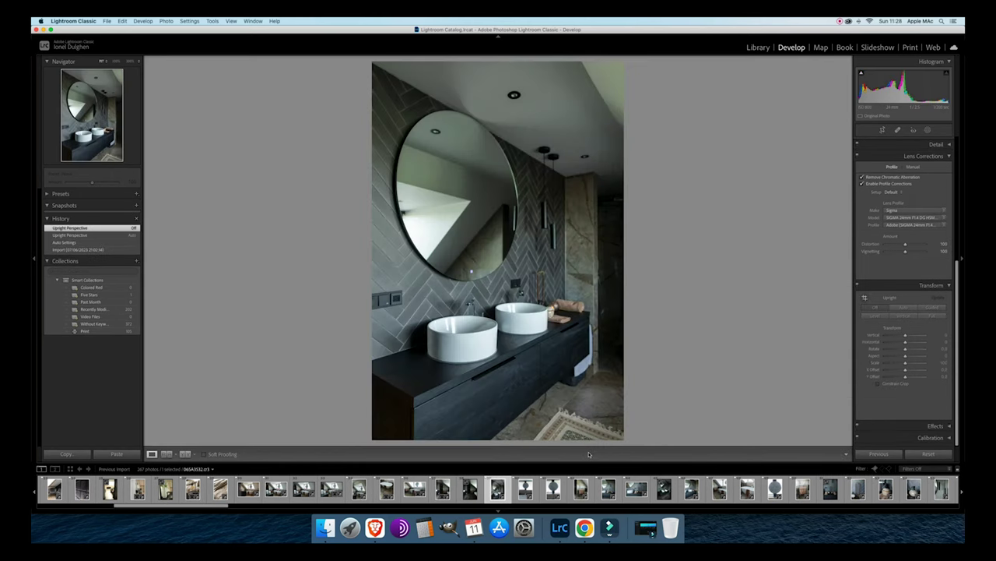
Apply Upright Auto to the twin-basin vanity photo and go to the window-blinds photo.
click(905, 308)
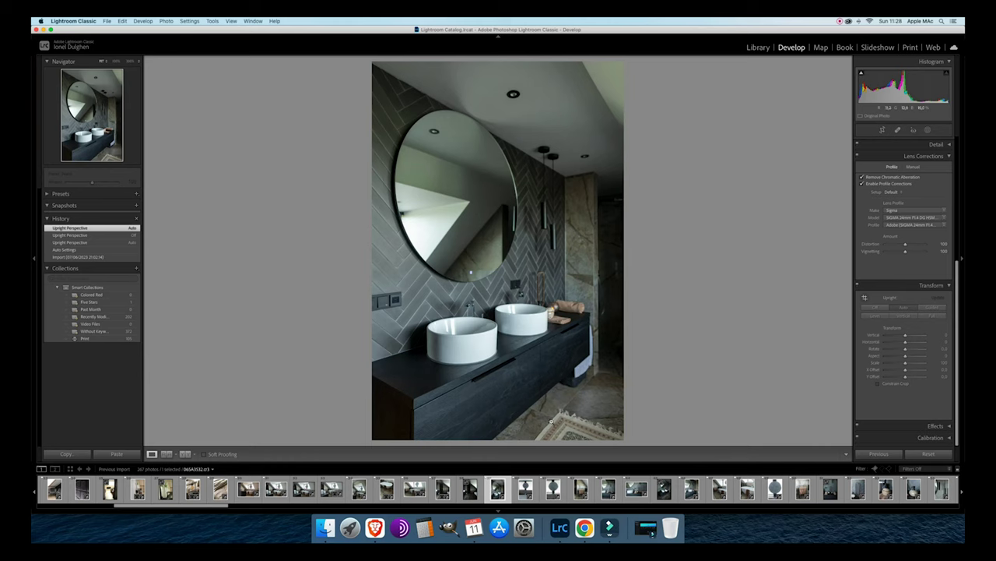
key(Right)
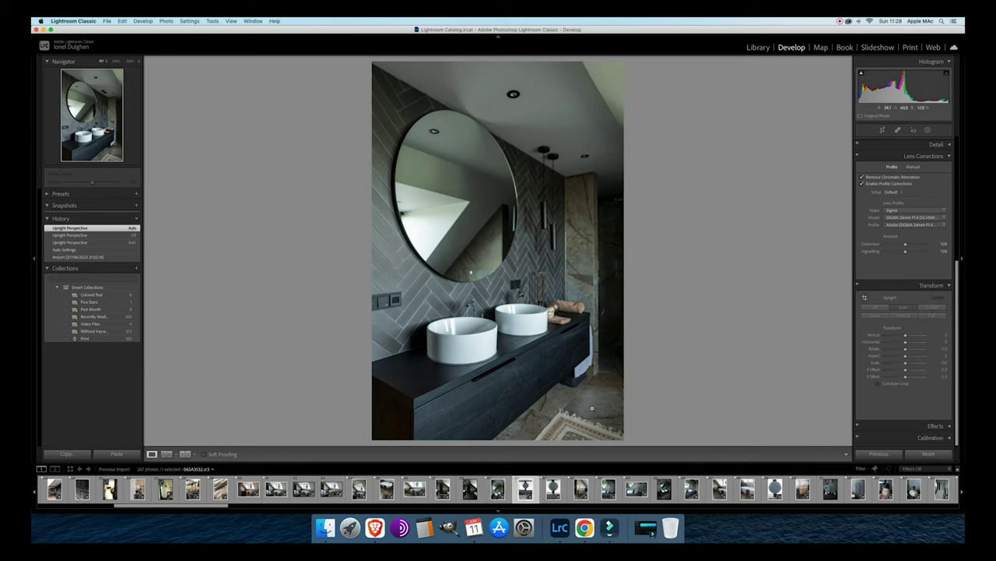
Apply Upright Auto to the window-blinds photo and inspect the disc's edge at full size.
click(905, 307)
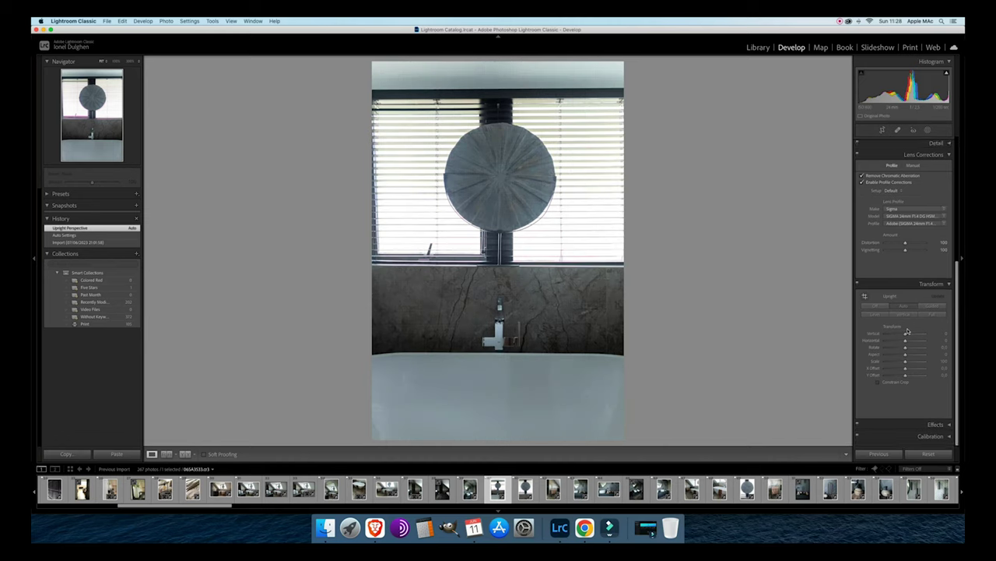
click(949, 427)
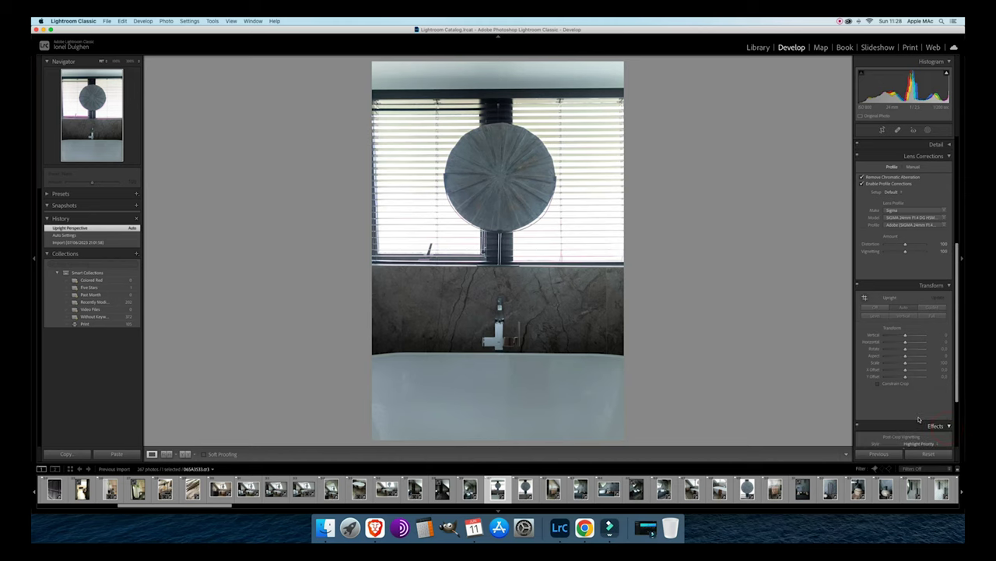
click(549, 210)
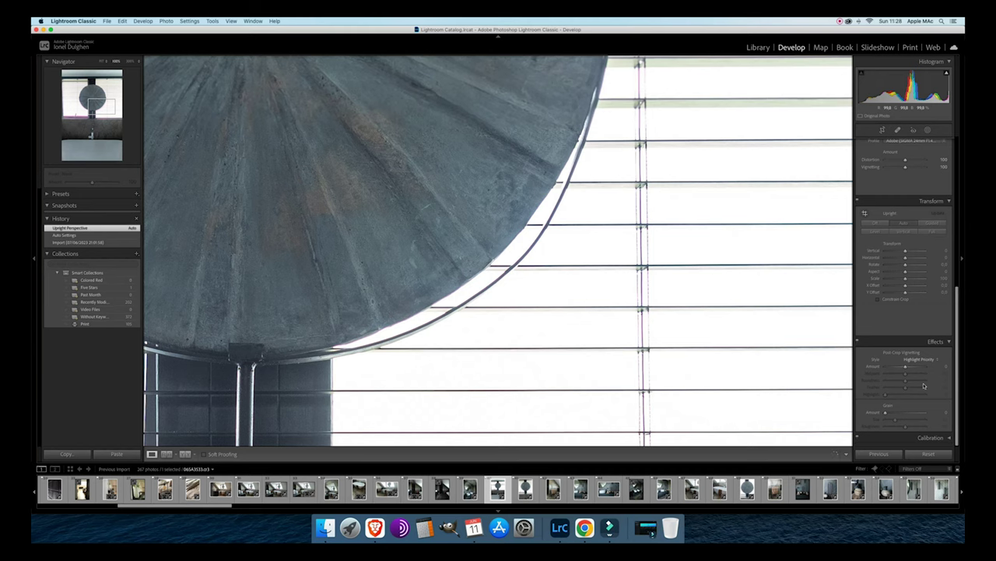
click(900, 266)
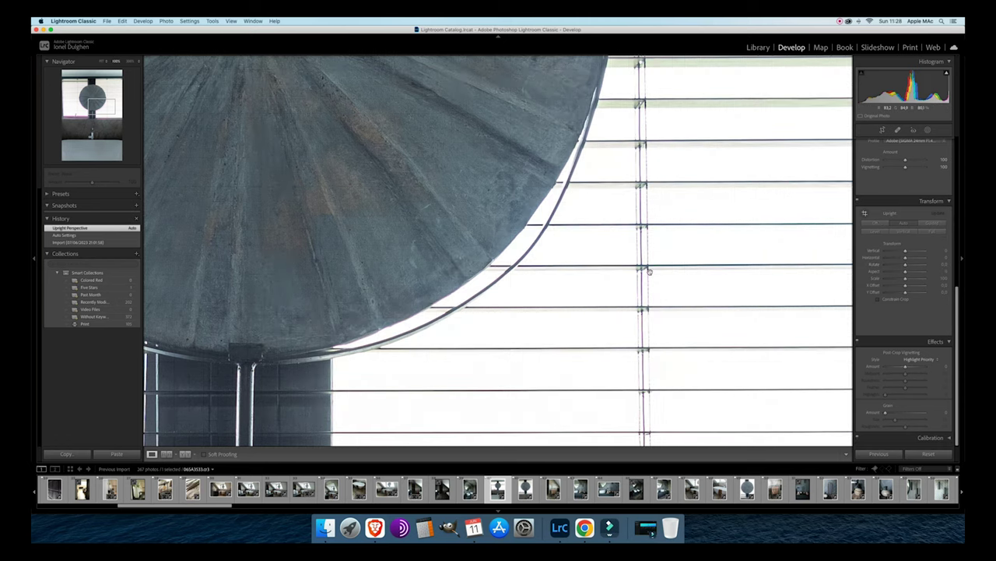
Show the Manual tab of Lens Corrections with its Defringe controls.
scroll(896, 315, down, 1)
scroll(896, 315, up, 3)
scroll(898, 315, up, 1)
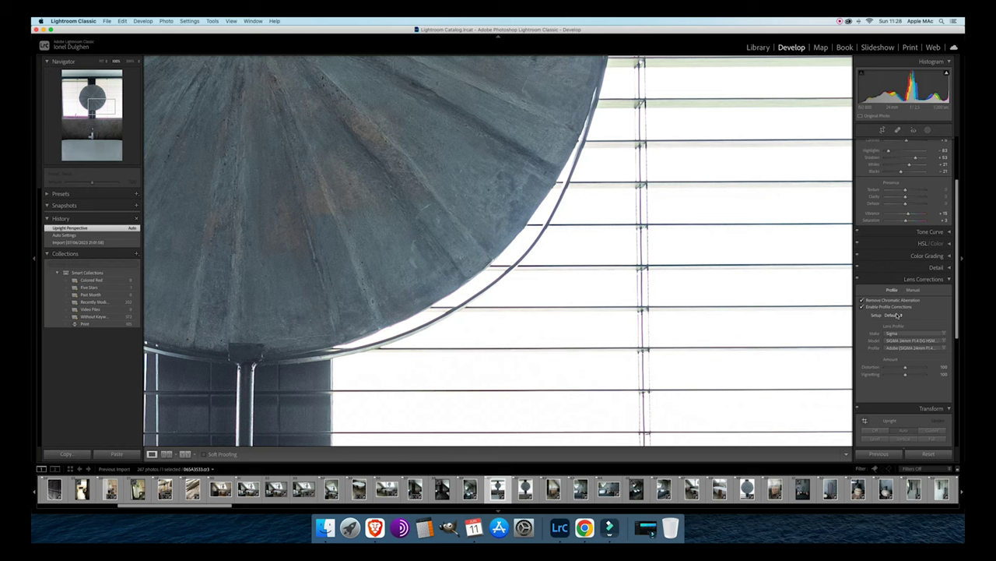
scroll(921, 265, up, 5)
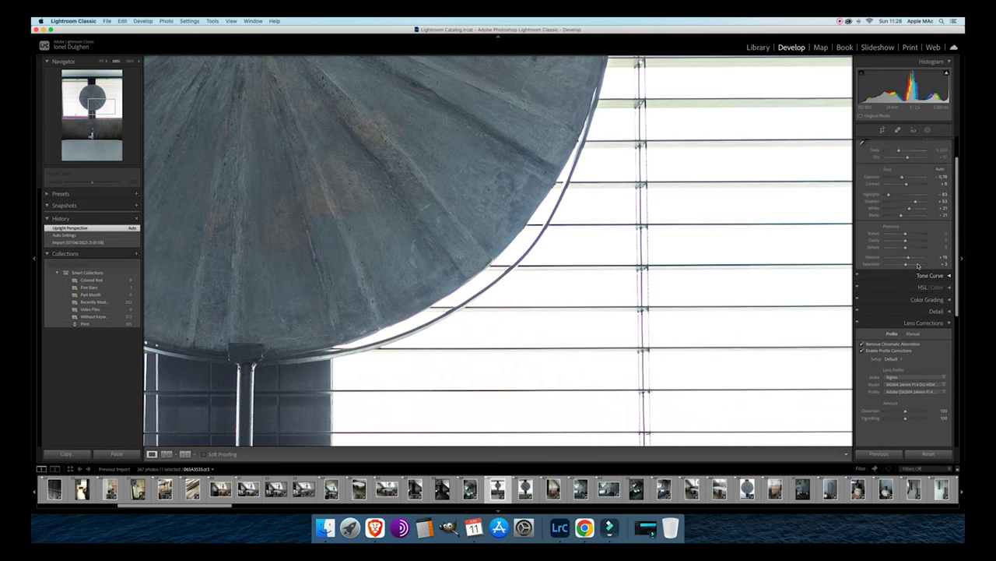
click(913, 372)
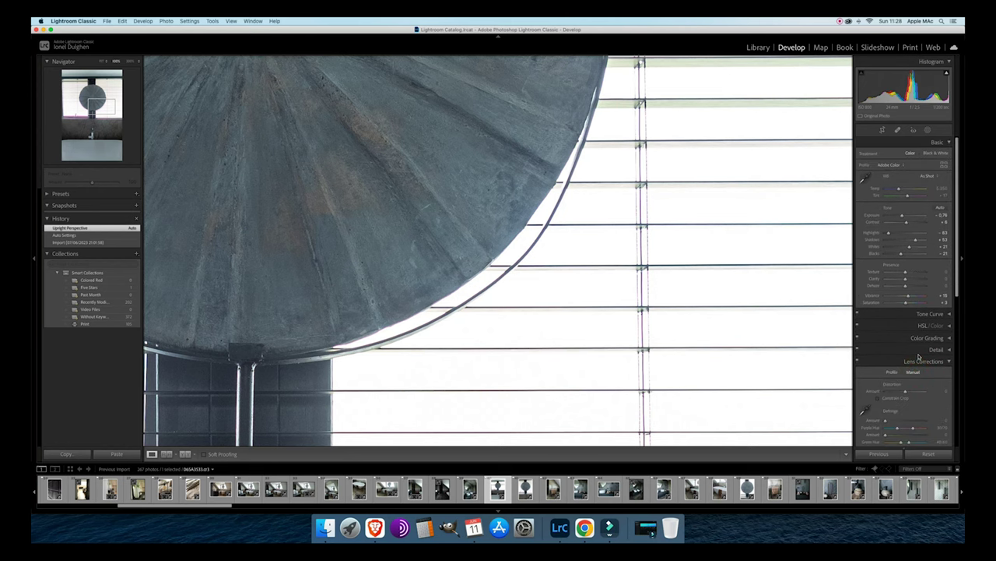
scroll(896, 358, down, 3)
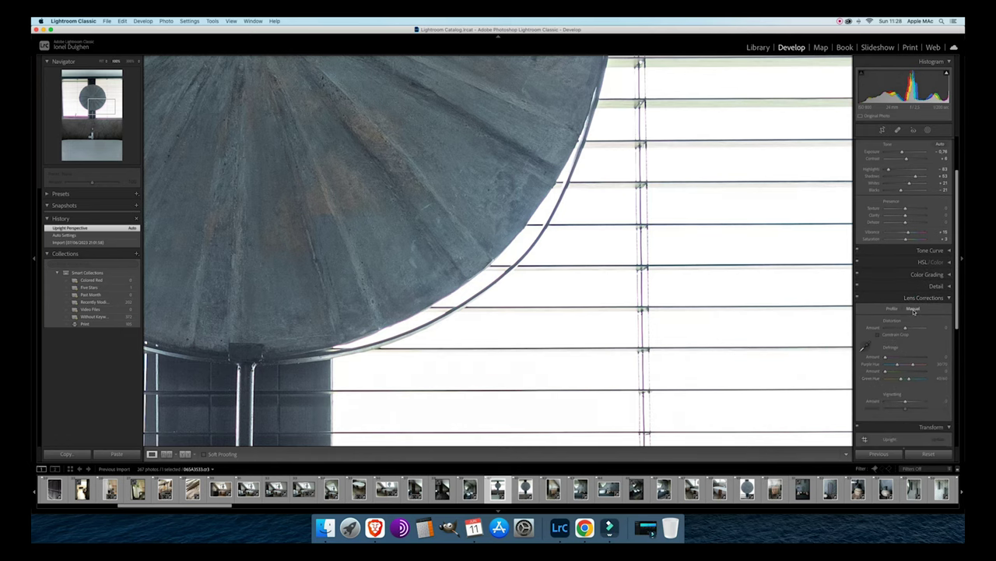
Sample the purple fringe on the blinds' cord and disc edge with the Defringe eyedropper.
click(867, 347)
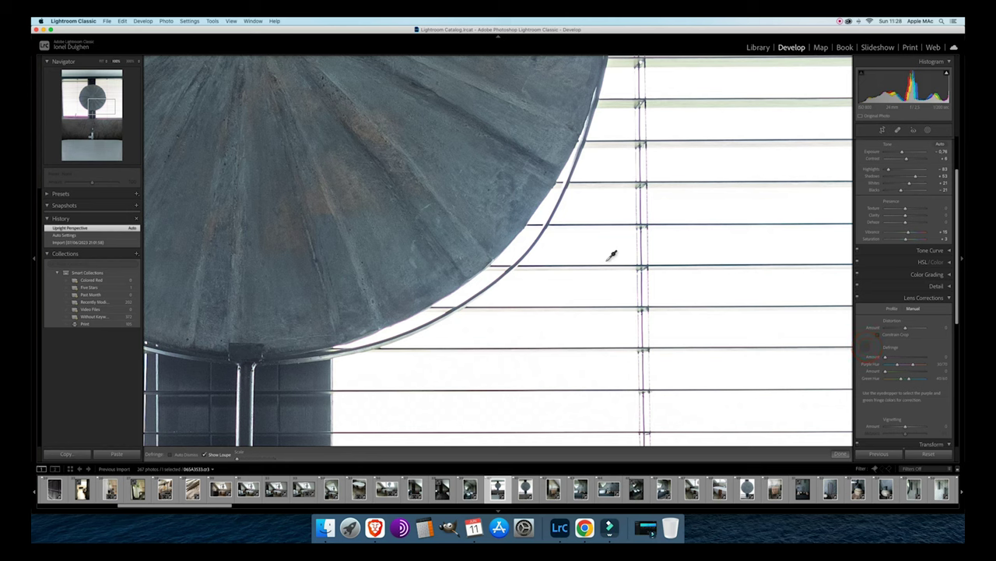
click(644, 237)
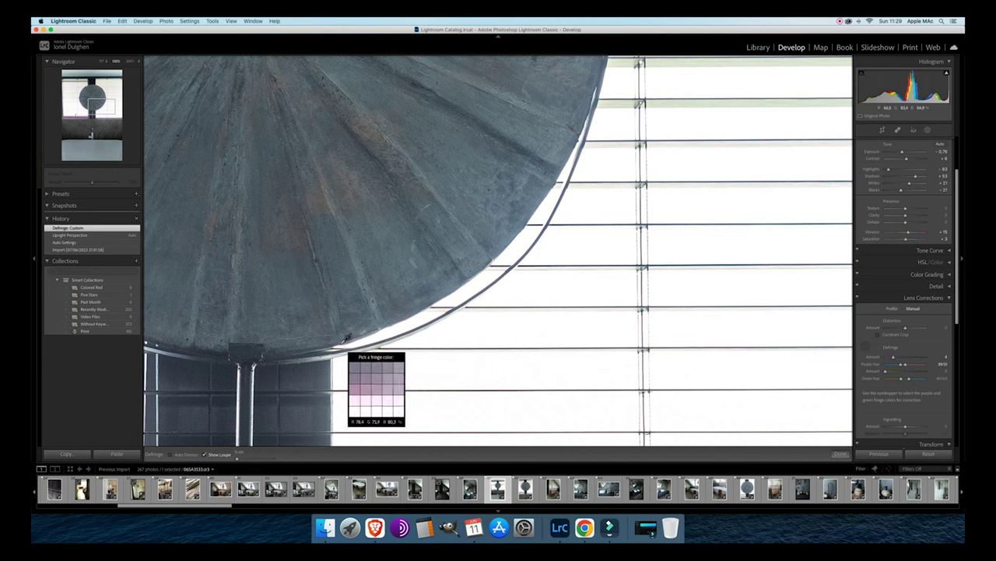
click(347, 351)
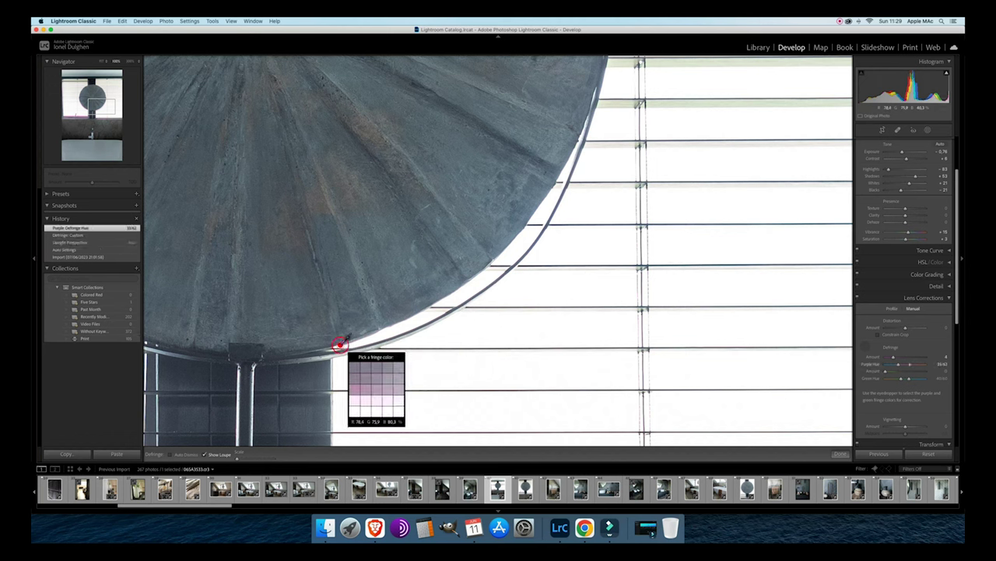
click(343, 340)
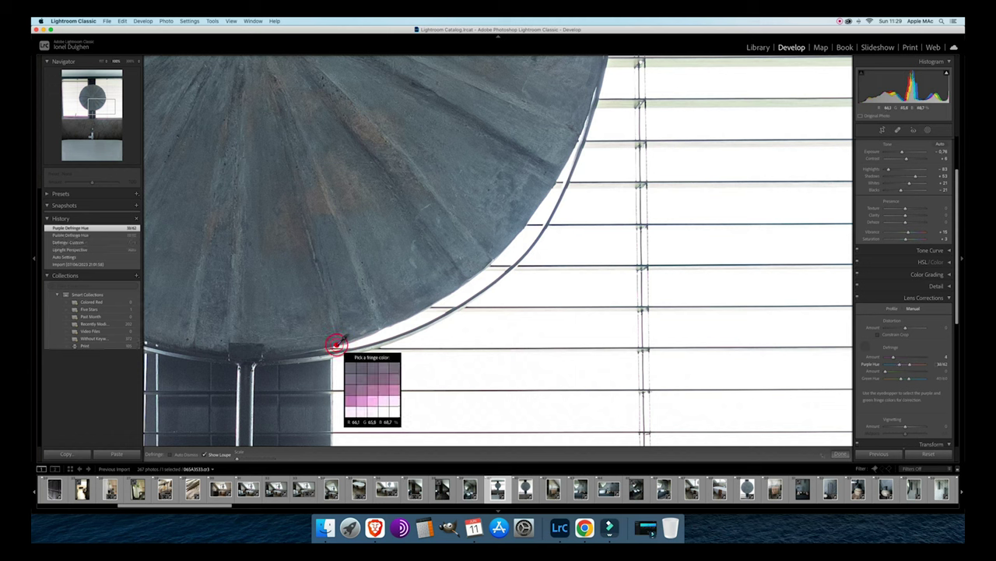
click(336, 343)
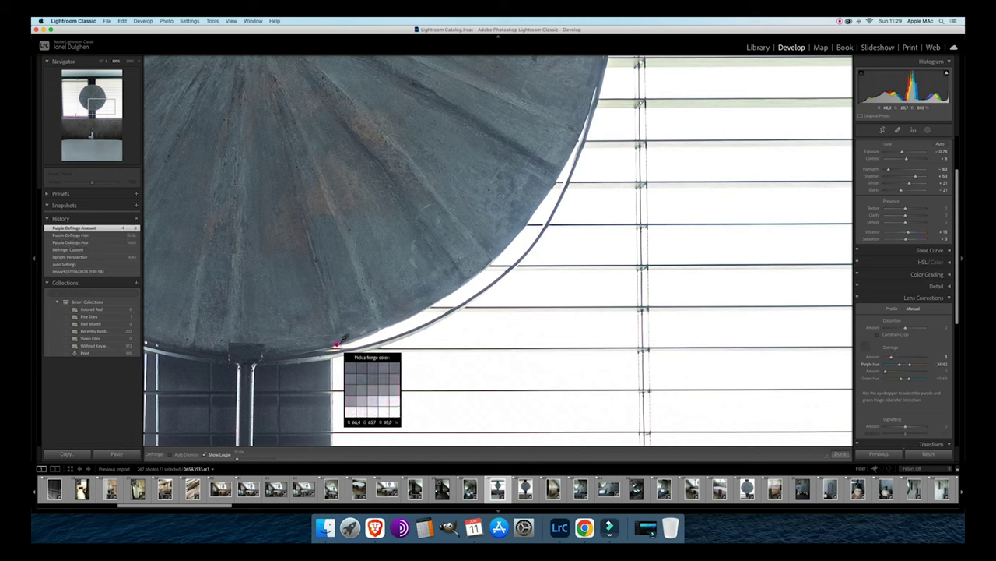
click(335, 343)
click(337, 344)
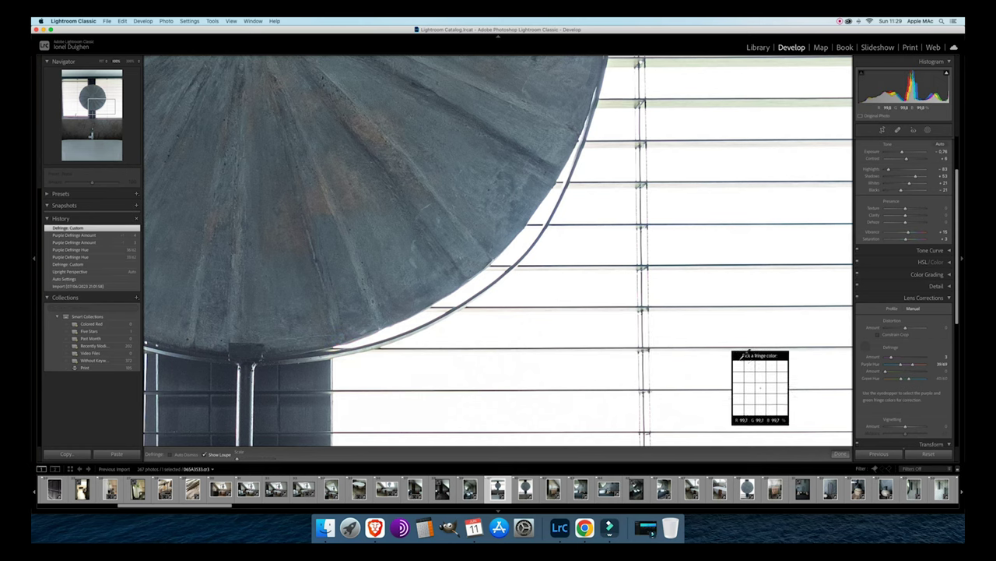
click(838, 454)
Zoom in and out on the disc and left blinds to check for remaining fringing.
click(680, 329)
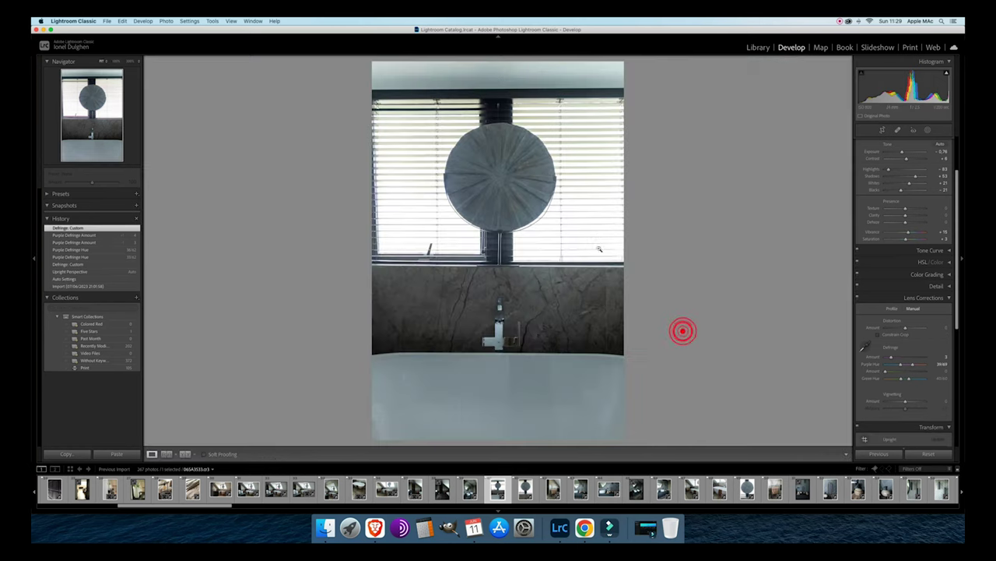
click(501, 209)
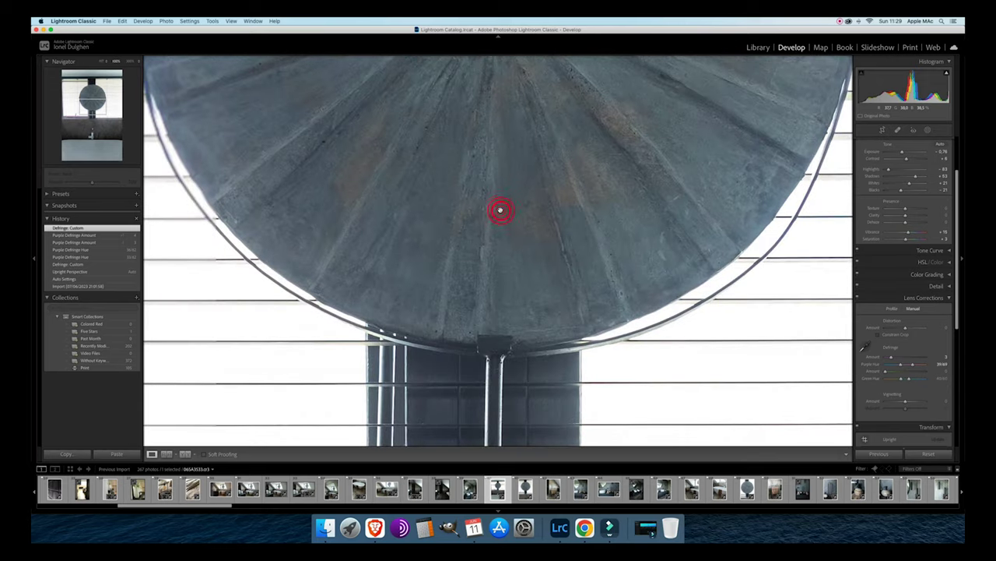
click(430, 224)
click(369, 196)
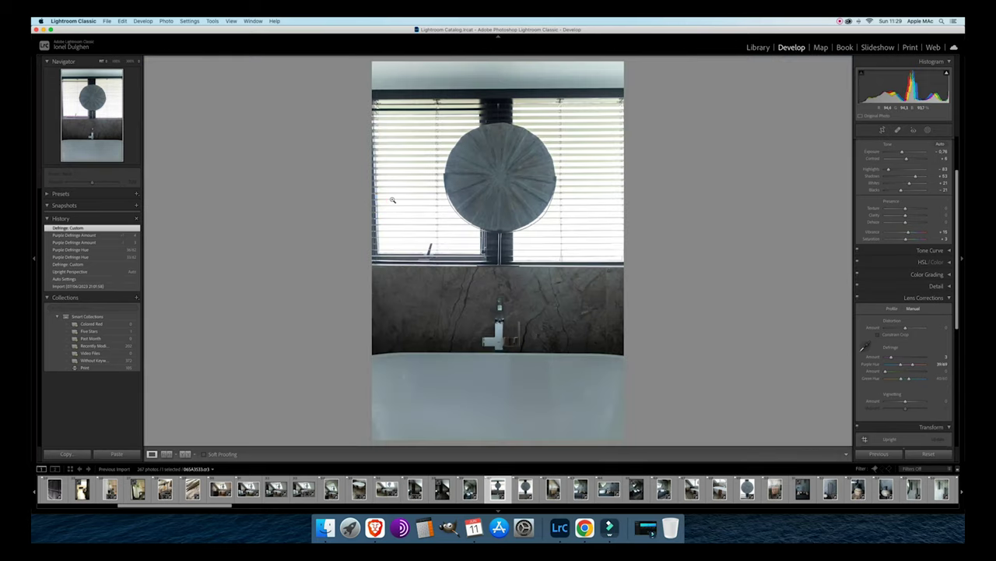
click(391, 198)
click(425, 204)
click(397, 194)
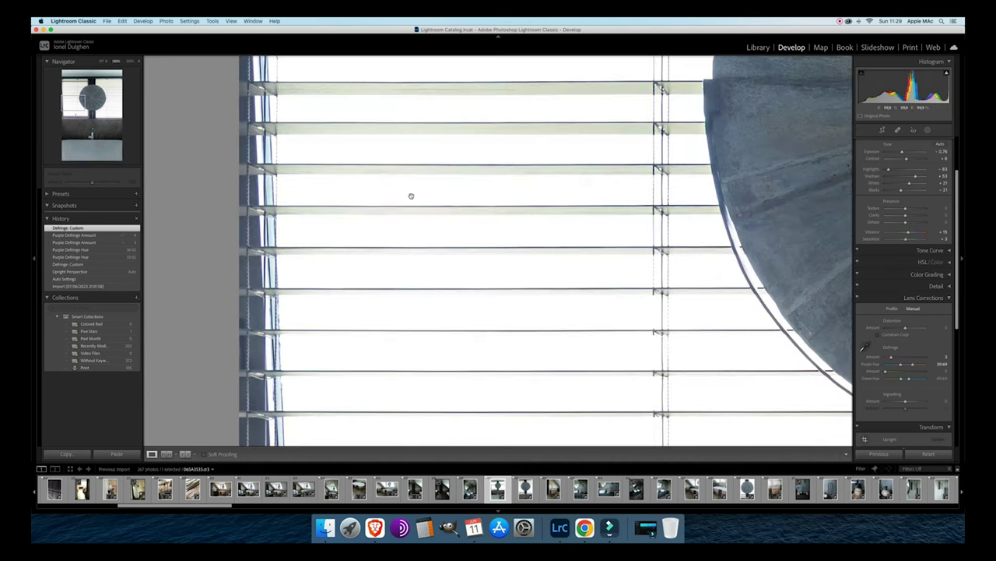
click(412, 196)
Return to the Profile tab of Lens Corrections.
click(905, 328)
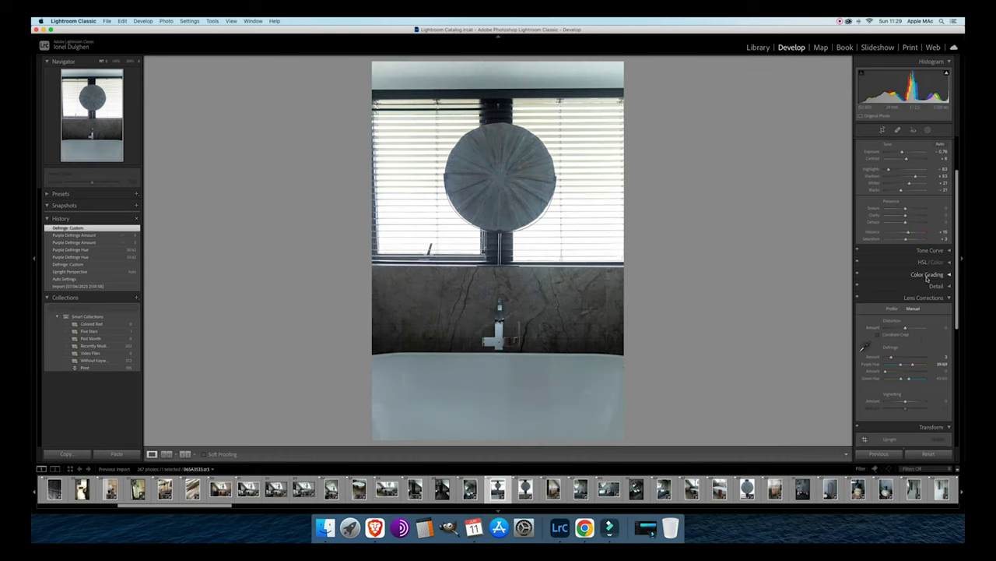
scroll(921, 399, down, 3)
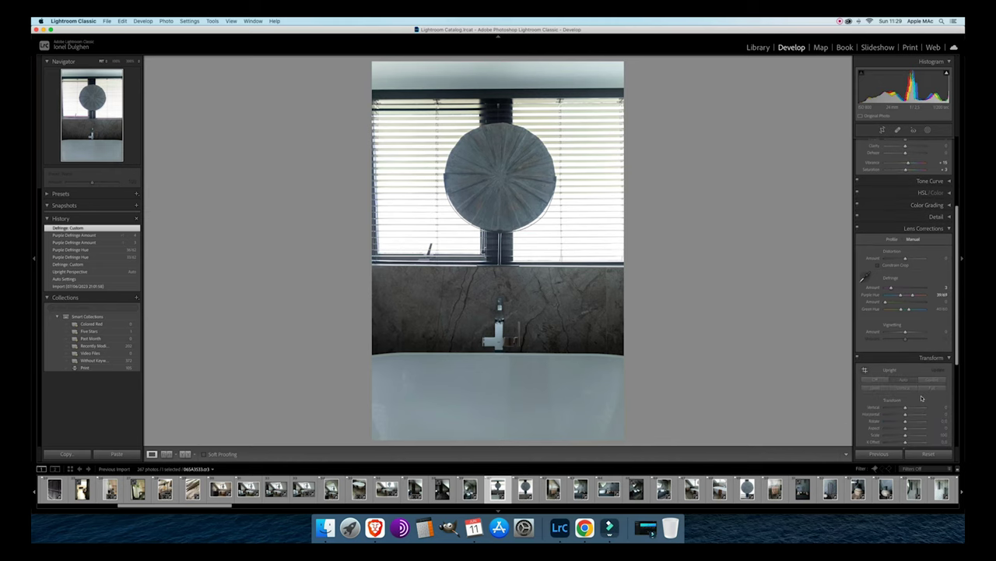
click(892, 239)
scroll(919, 311, down, 1)
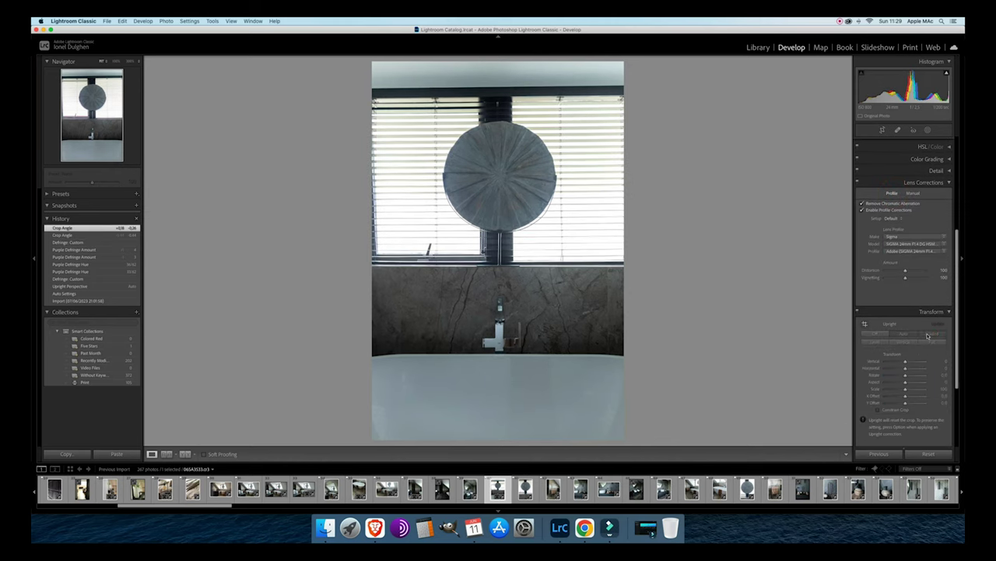
Apply Guided upright with guides on the window top, sill and left blinds, then go to the next photo.
click(927, 335)
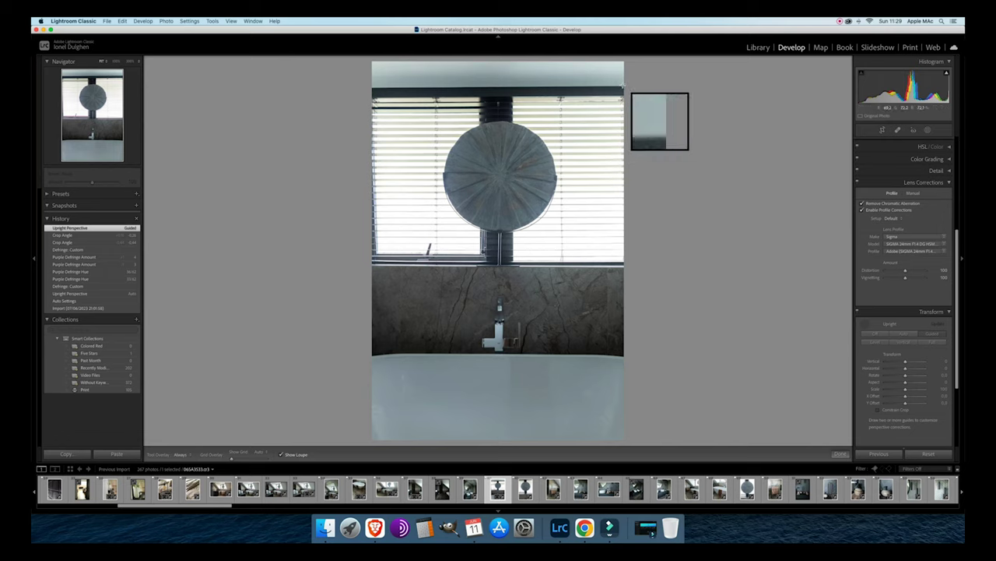
mouse_move(622, 86)
mouse_down()
mouse_move(374, 87)
mouse_move(391, 91)
mouse_up()
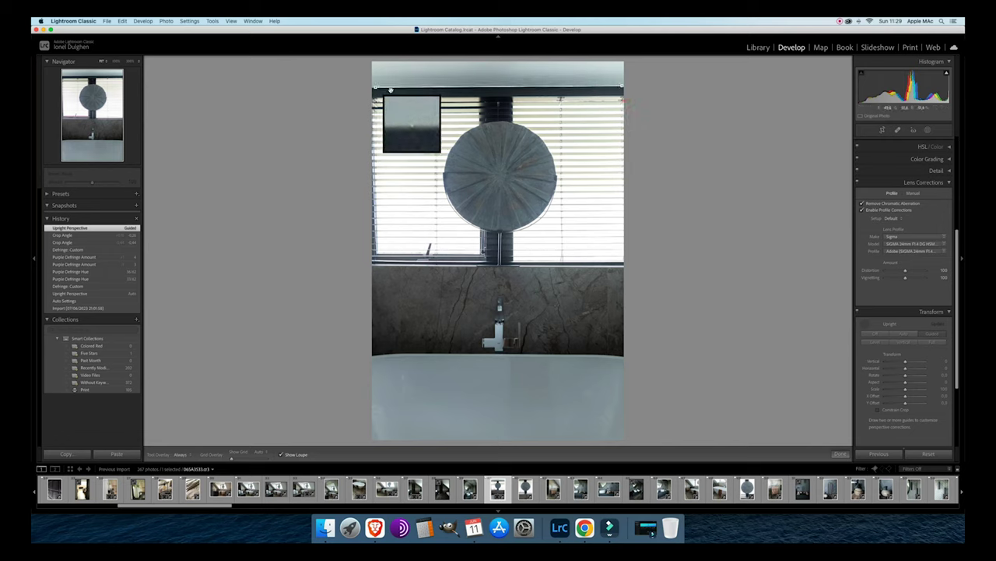
drag(619, 265, 378, 266)
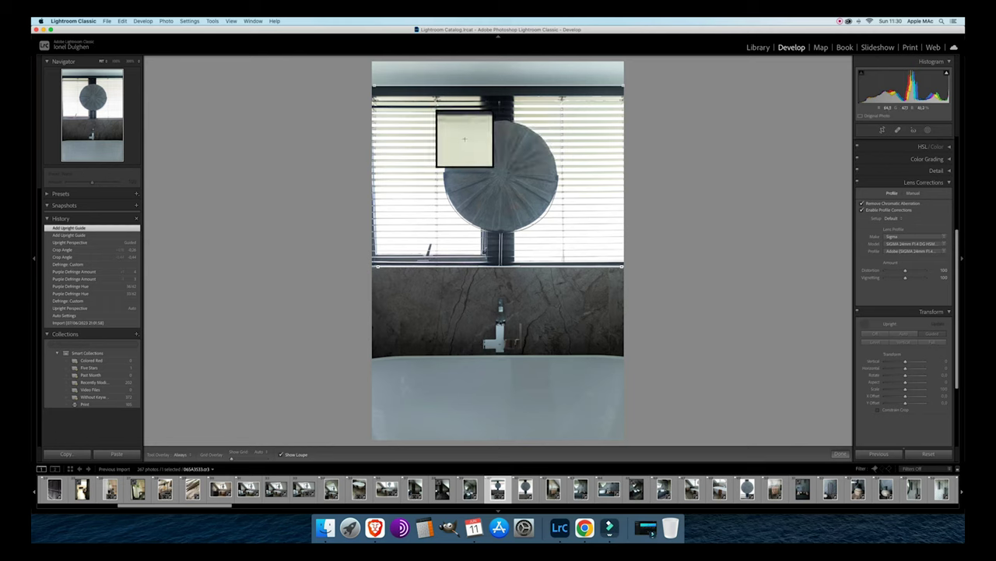
drag(436, 98, 435, 258)
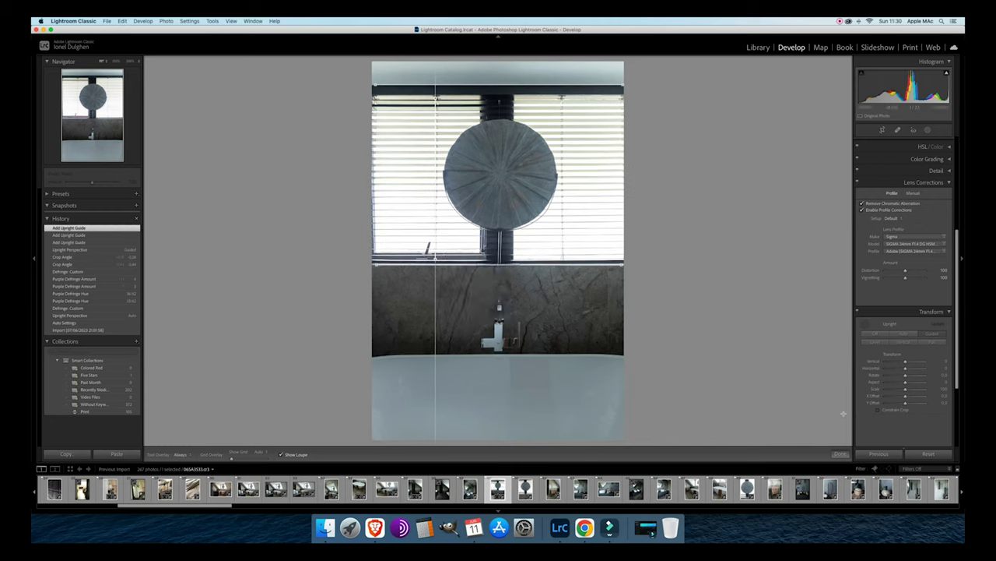
click(842, 453)
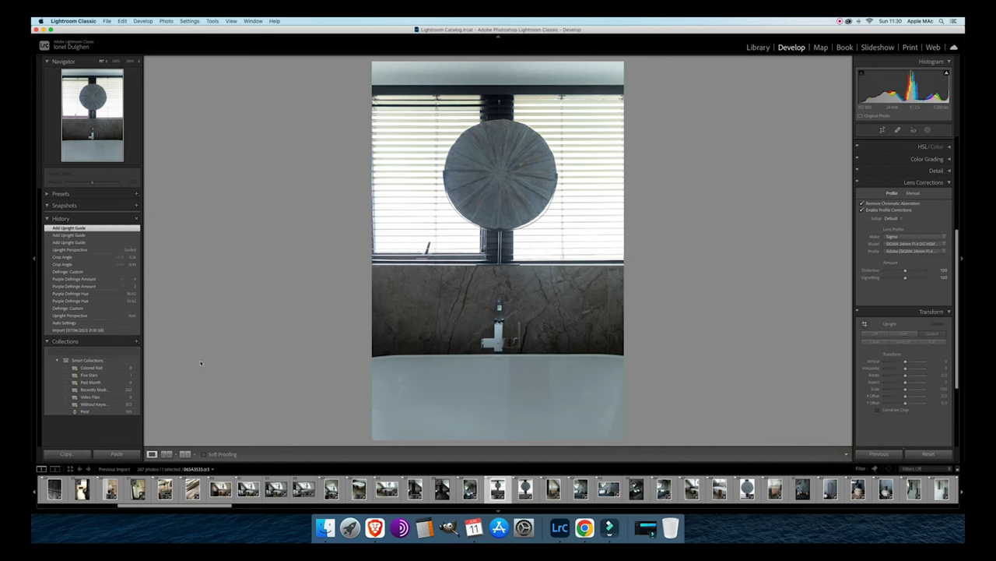
key(Right)
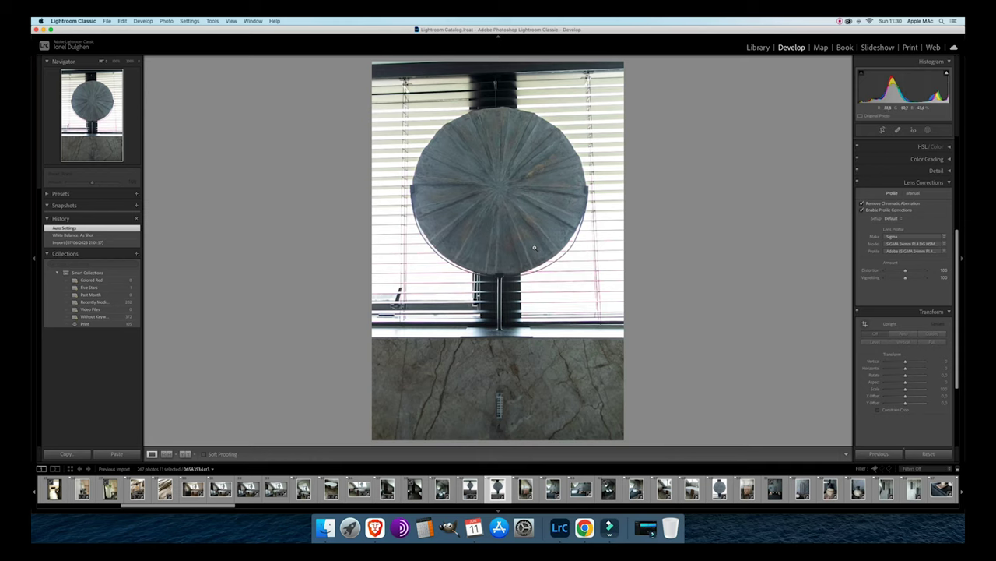
Try Upright Auto, turn it off, and view the disc's upper-right edge at 1:1.
click(903, 333)
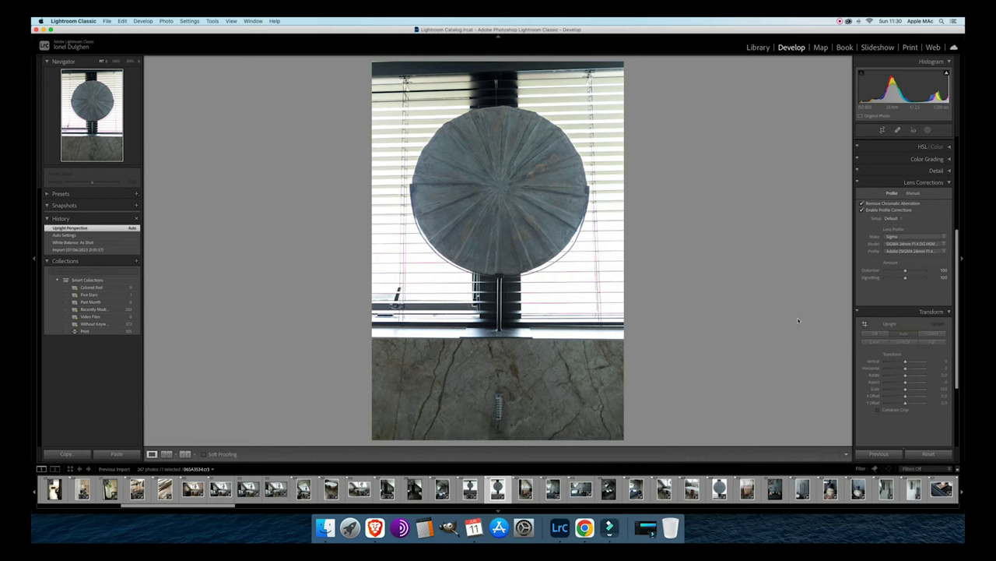
click(885, 334)
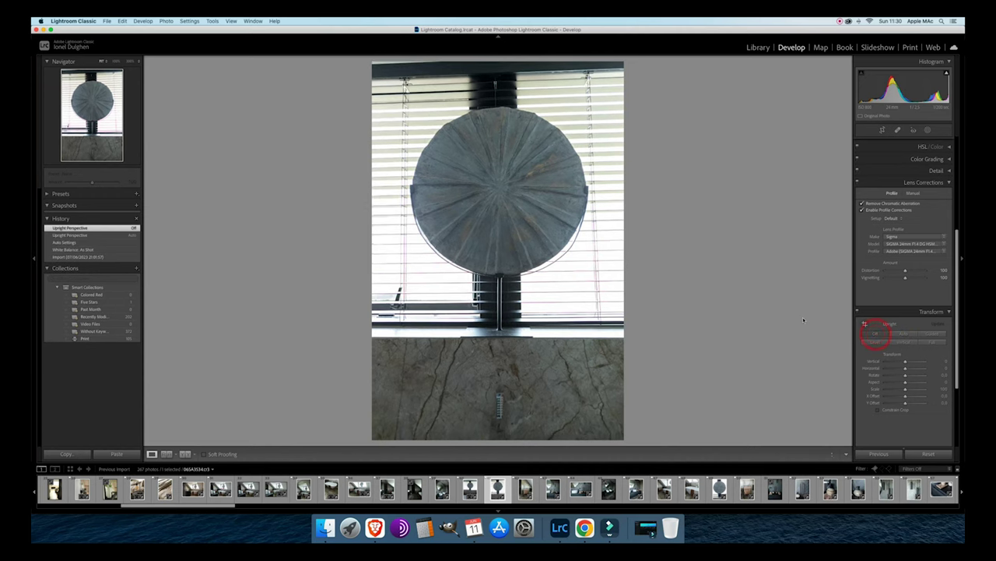
click(591, 238)
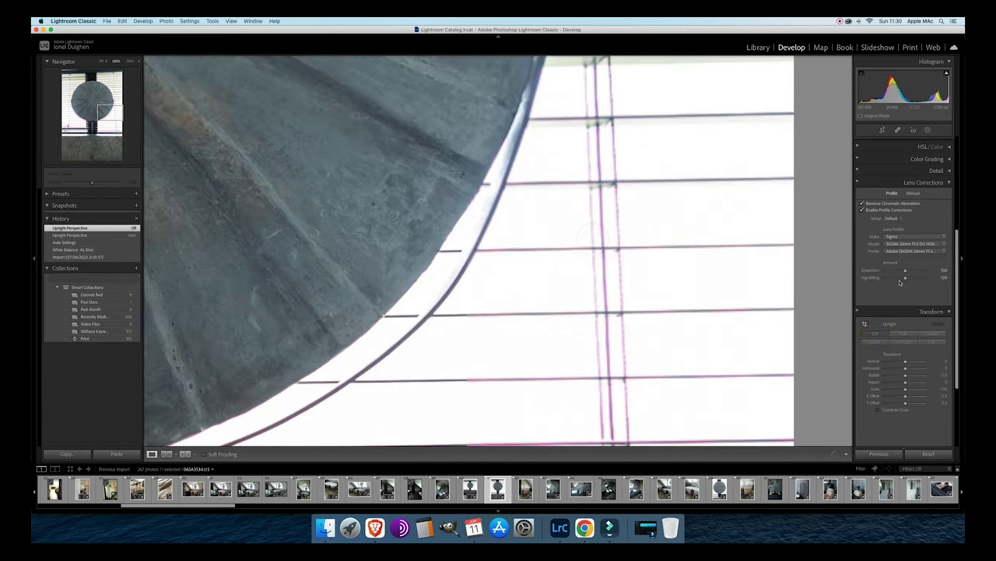
click(913, 194)
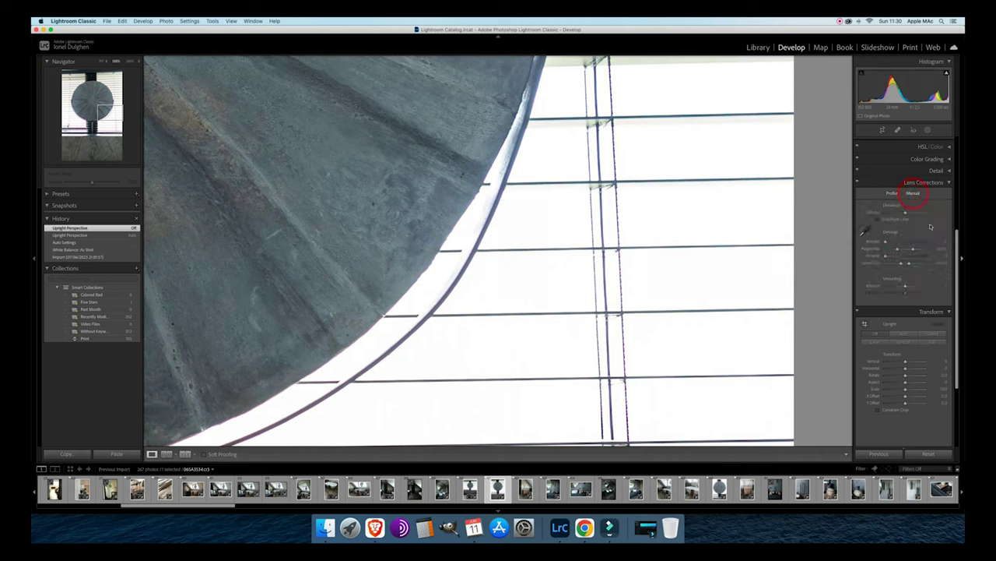
Sample purple fringe near the disc edge and blinds' cord, then check the disc's lower-left edge.
click(862, 231)
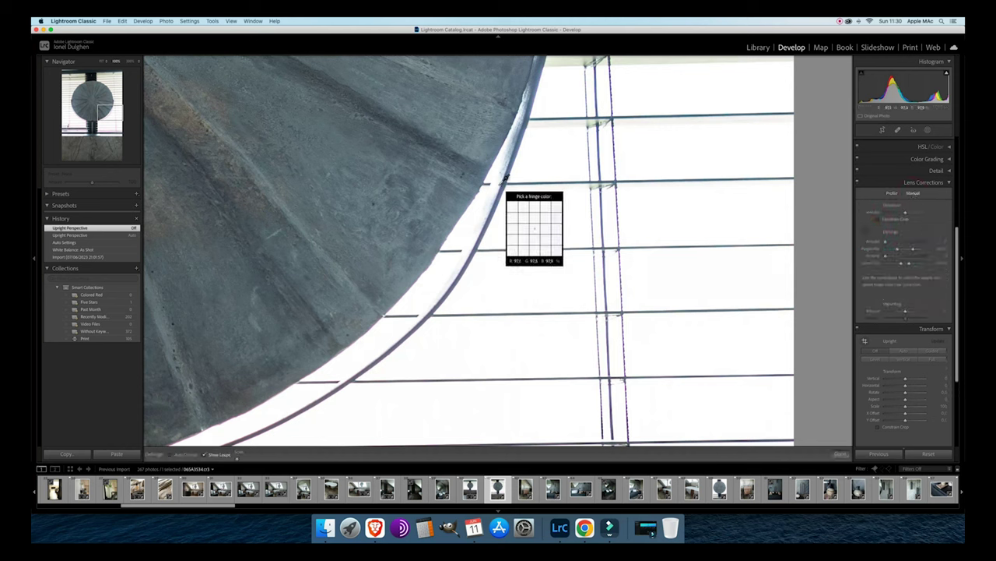
click(499, 184)
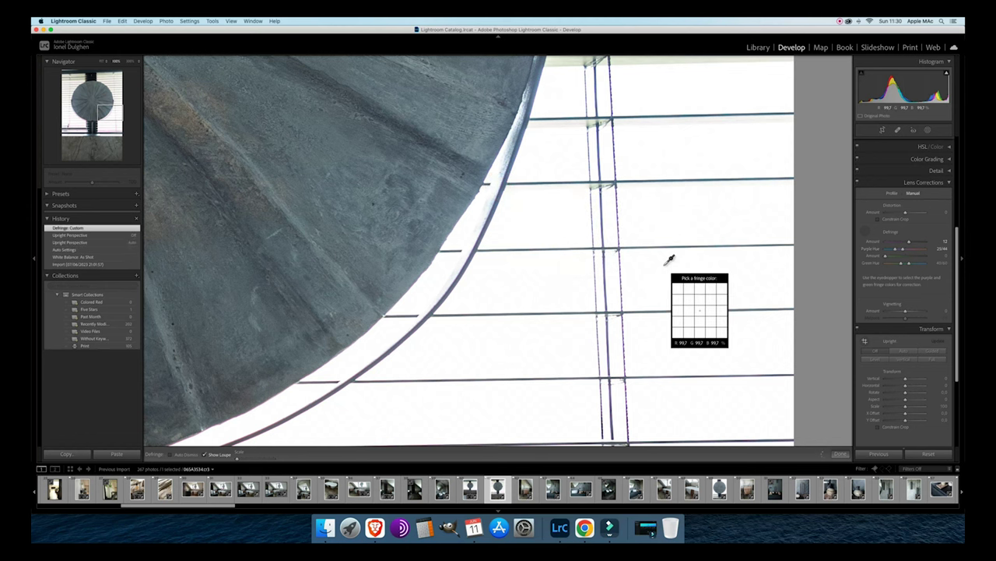
click(616, 210)
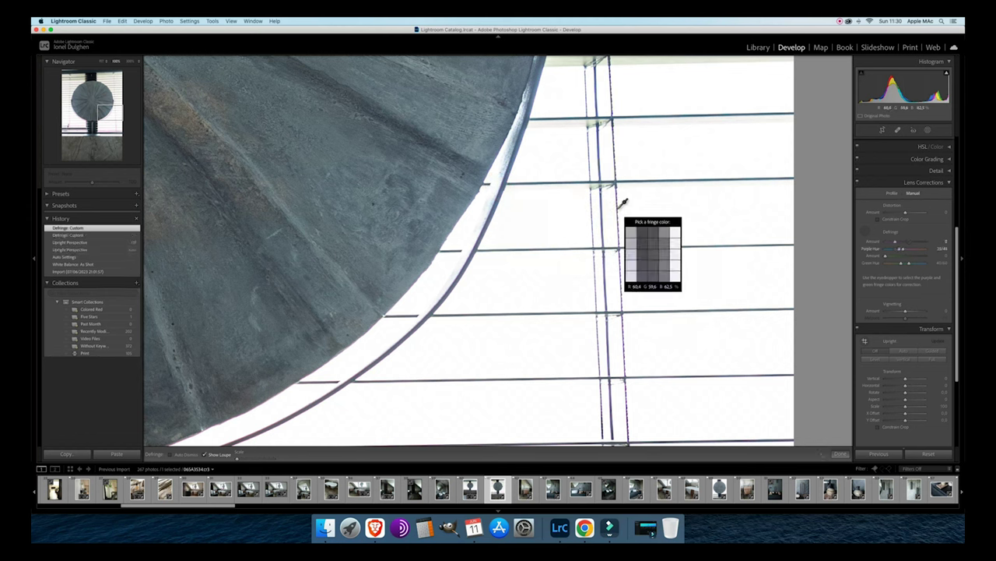
click(839, 453)
click(637, 349)
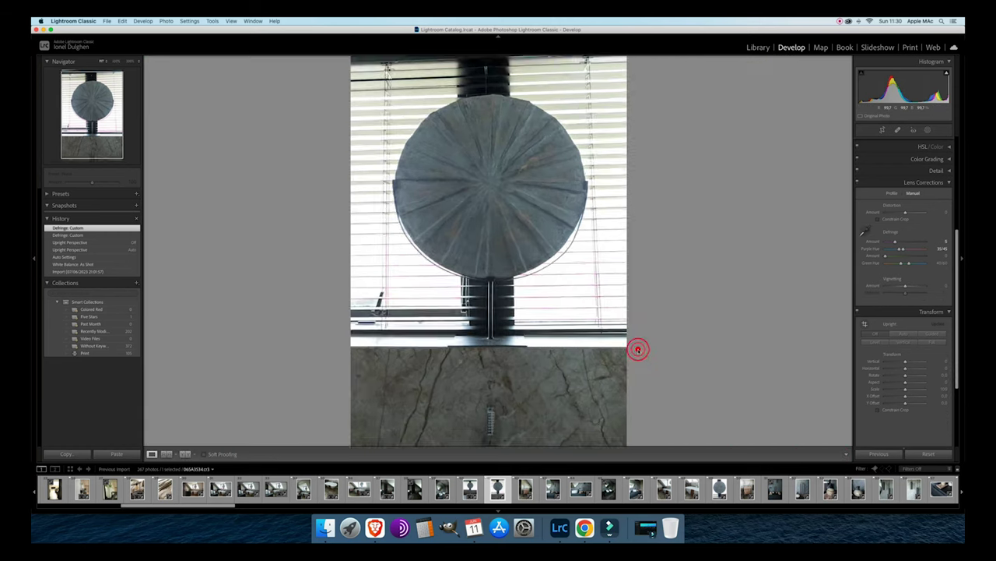
click(422, 249)
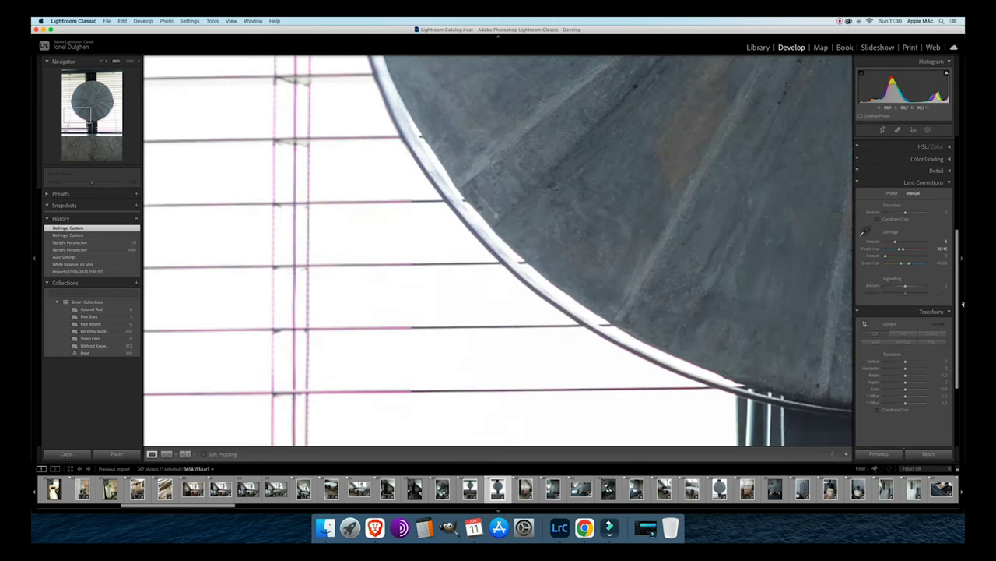
Resample the purple fringe at several spots on the disc's edge, then view the whole photo.
click(866, 232)
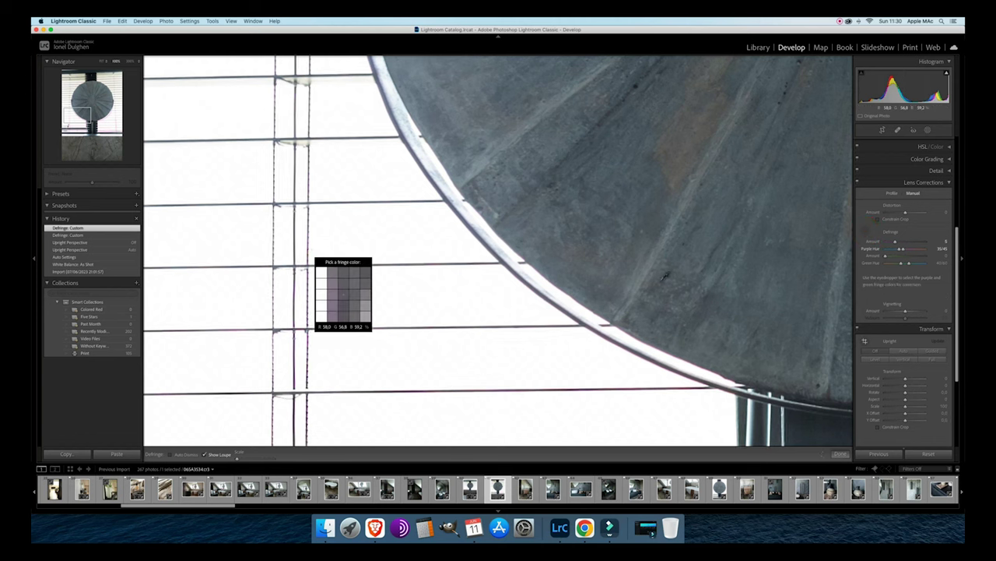
click(688, 352)
click(683, 352)
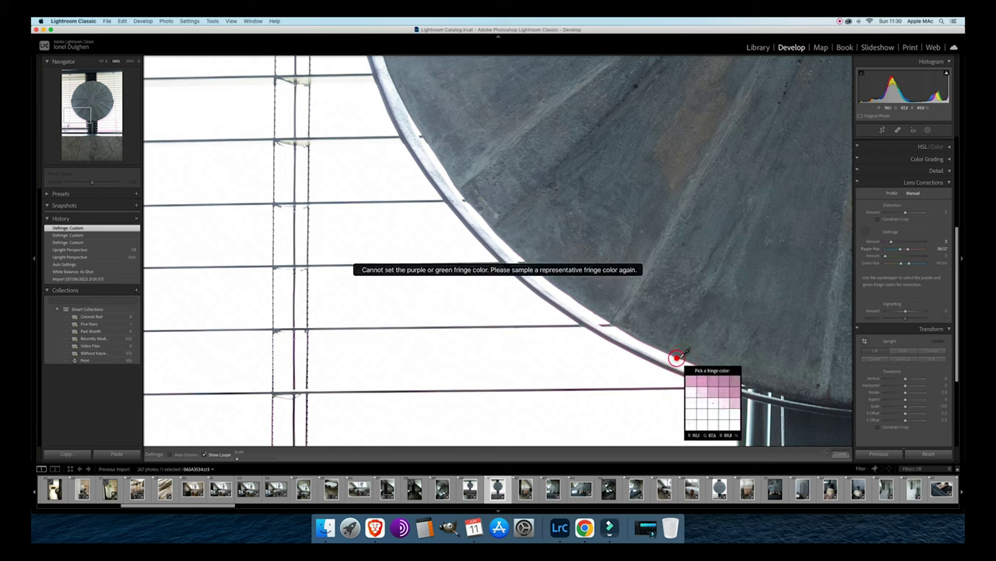
click(676, 351)
click(671, 351)
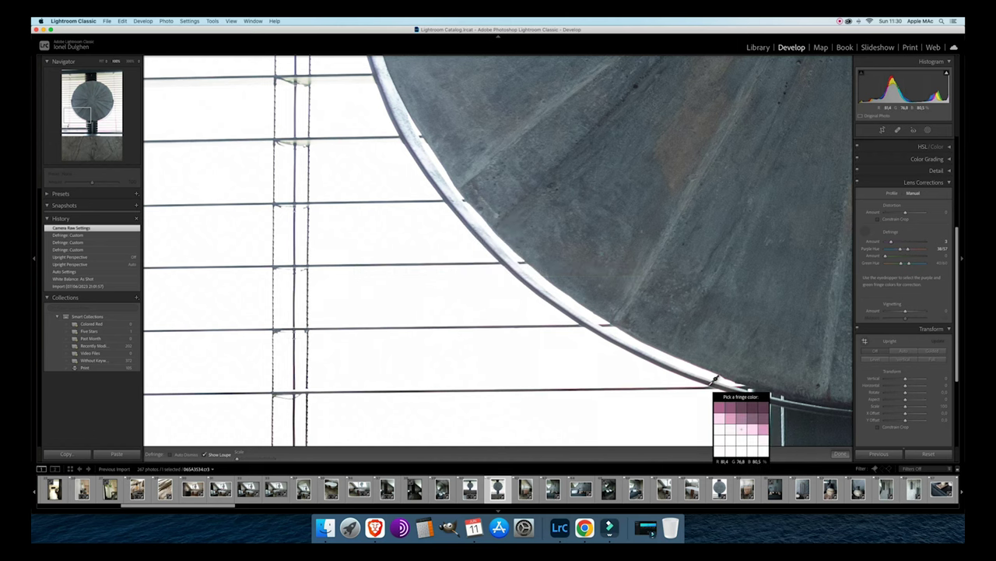
click(840, 455)
click(747, 400)
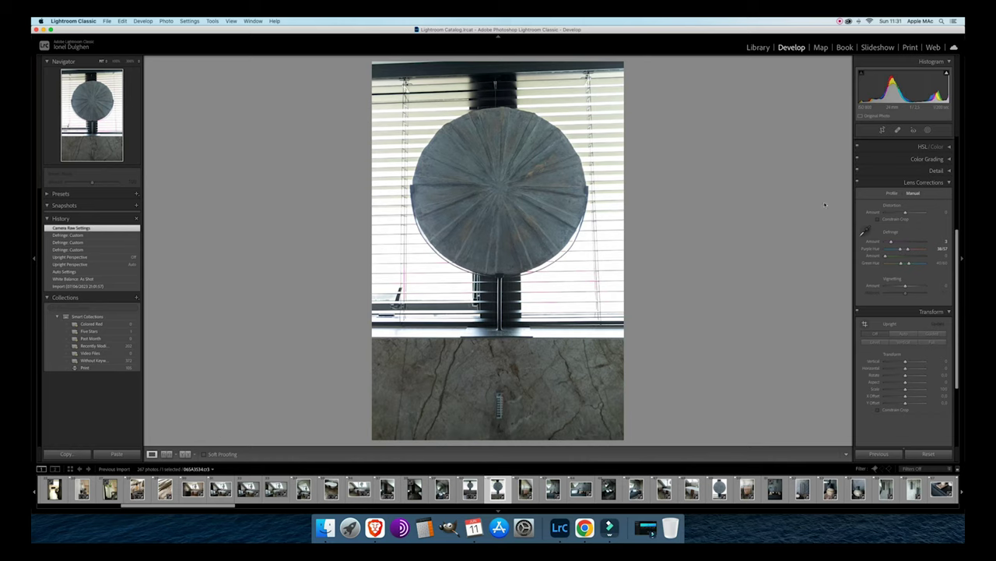
click(884, 130)
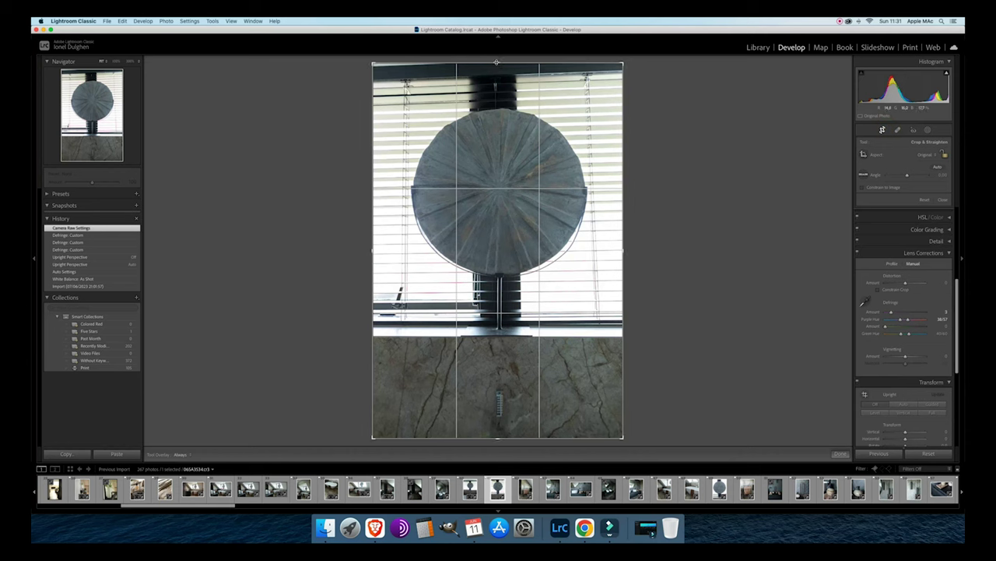
Trim the photo's top, tilt the crop very slightly, commit it, and go to the towel-rack photo.
drag(497, 62, 497, 75)
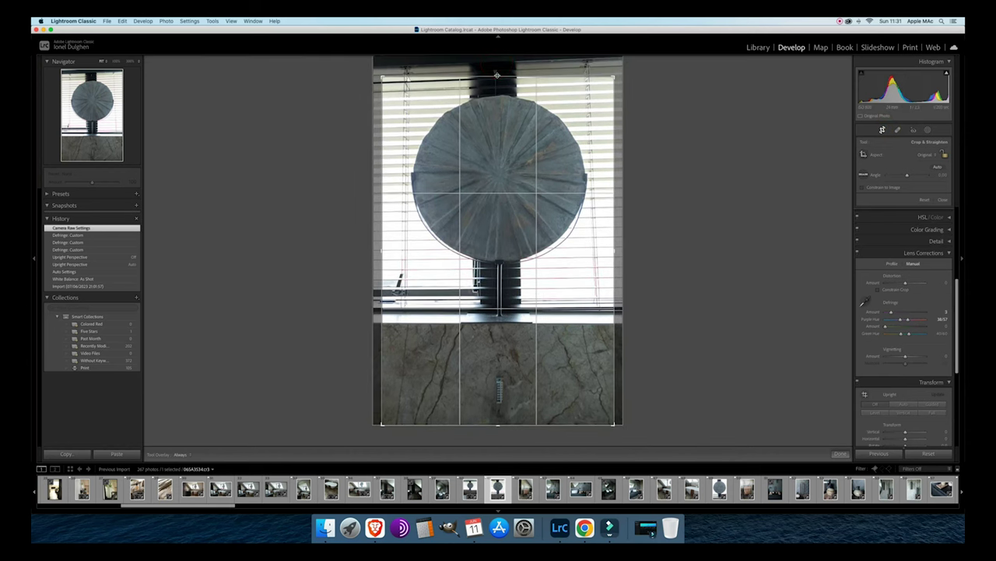
drag(712, 158, 710, 159)
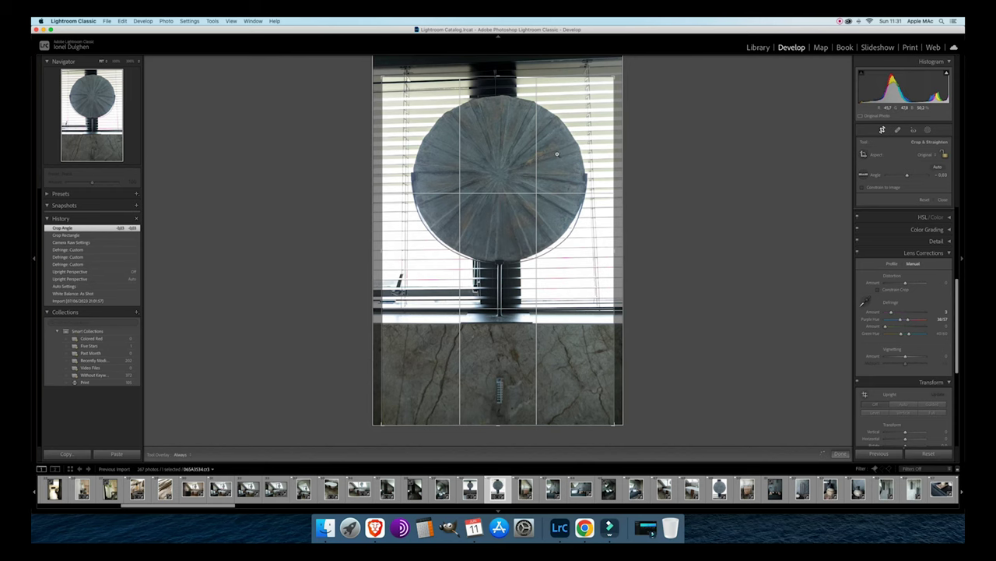
double_click(559, 154)
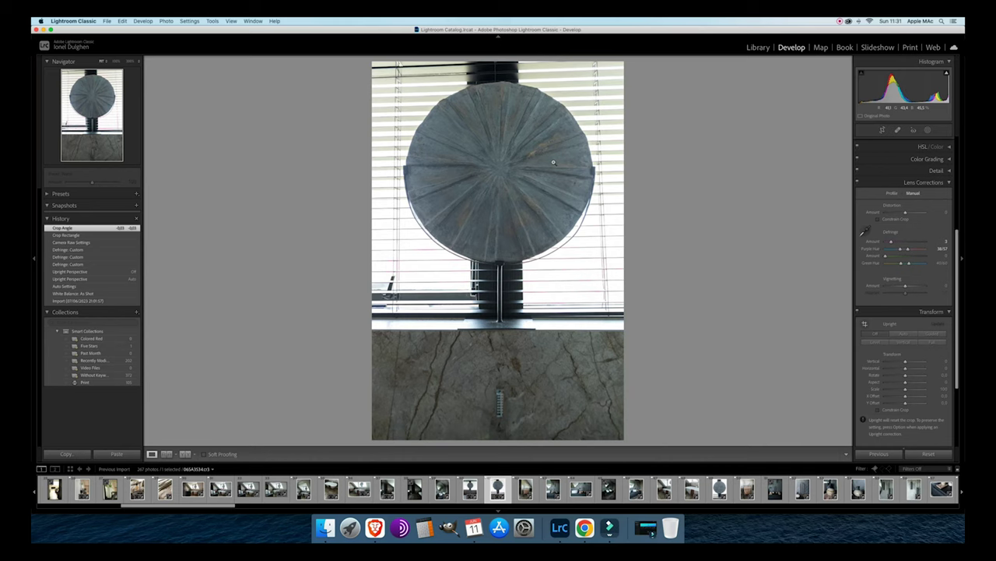
key(Right)
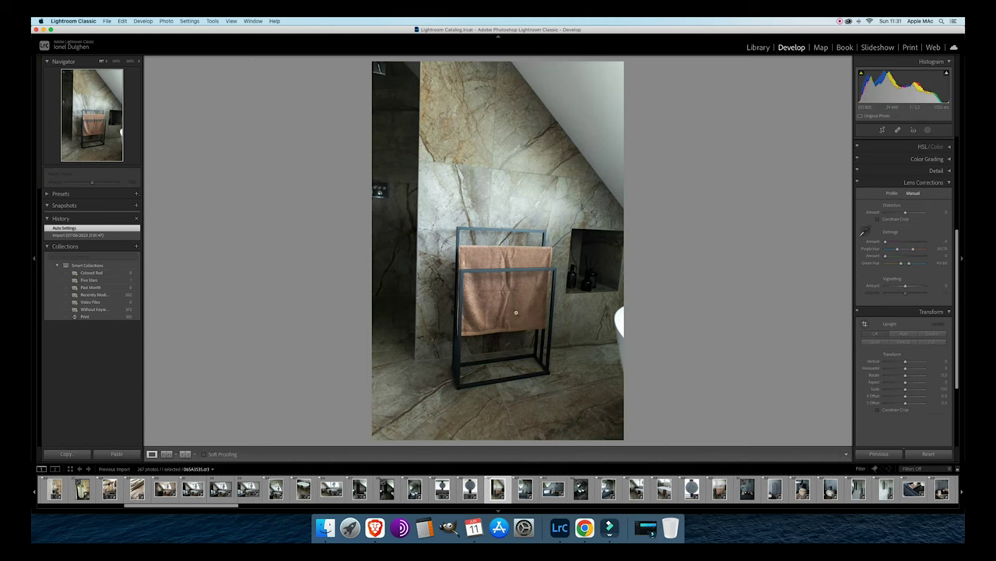
Inspect towel detail with Navigator zoom, apply Upright Auto, and go to the sink photo.
click(485, 291)
click(495, 288)
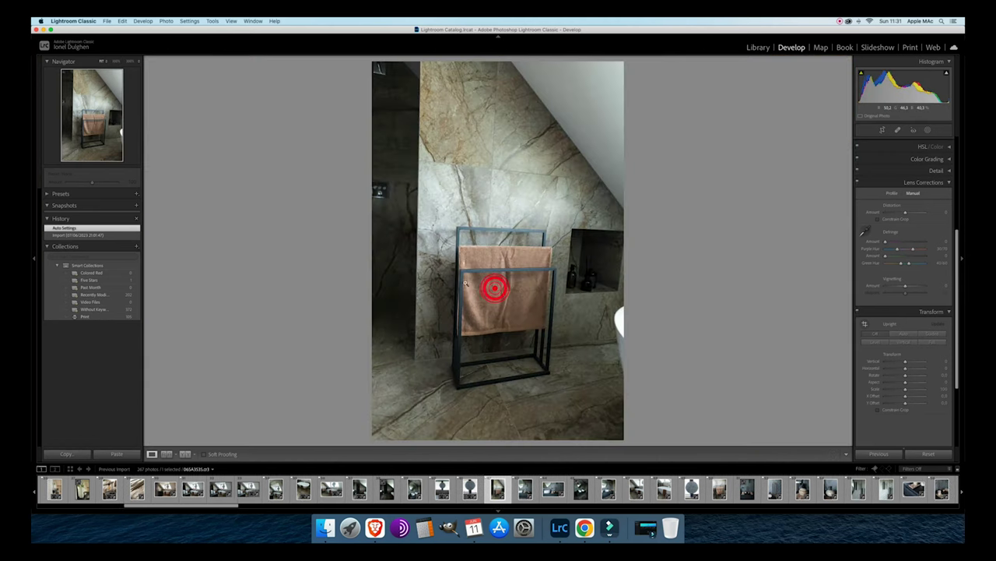
click(138, 61)
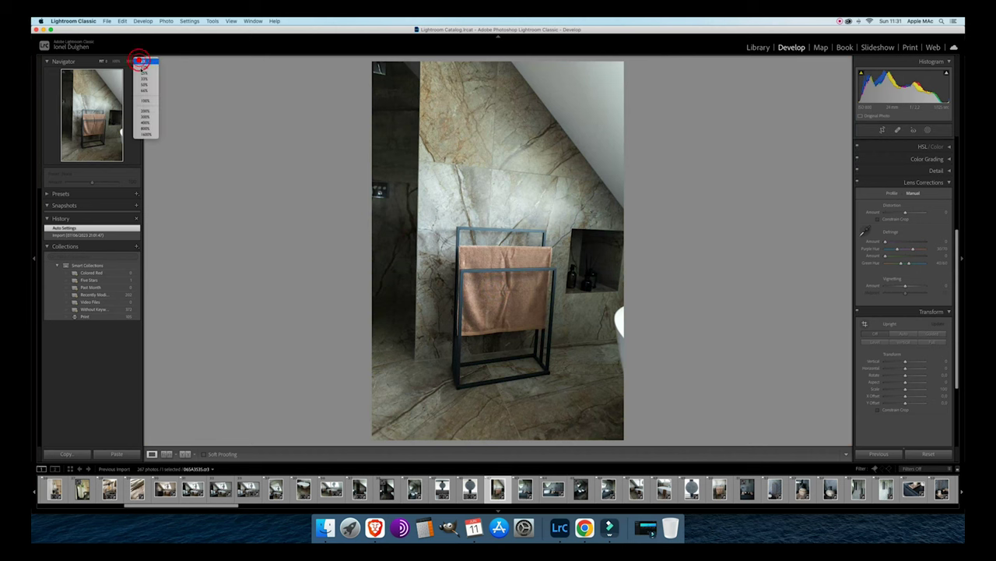
click(143, 85)
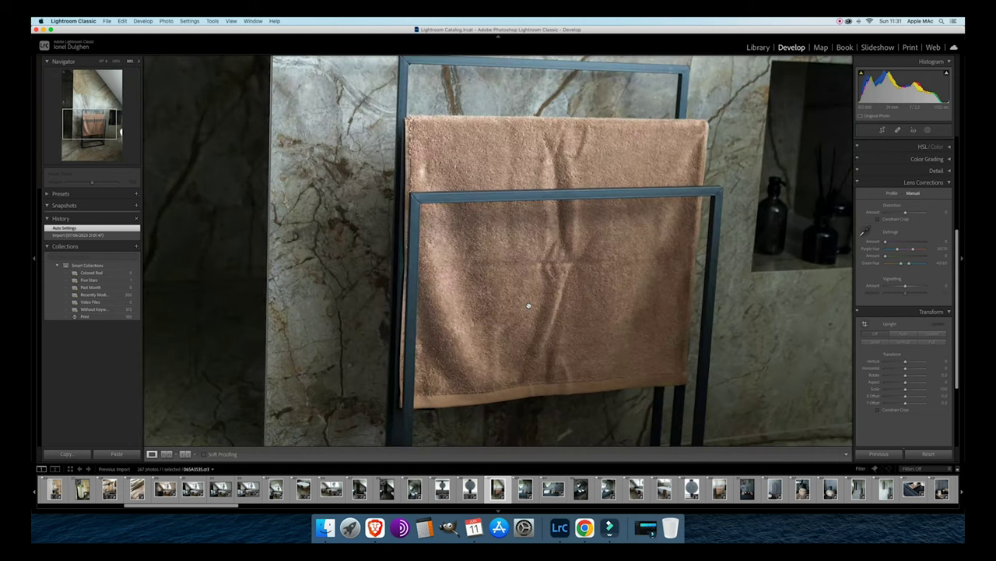
click(529, 303)
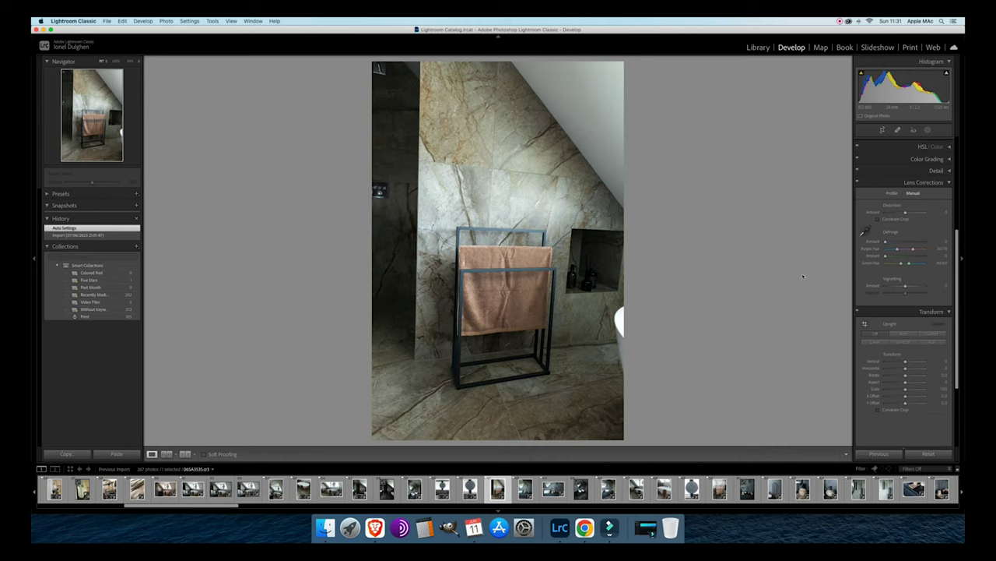
click(905, 333)
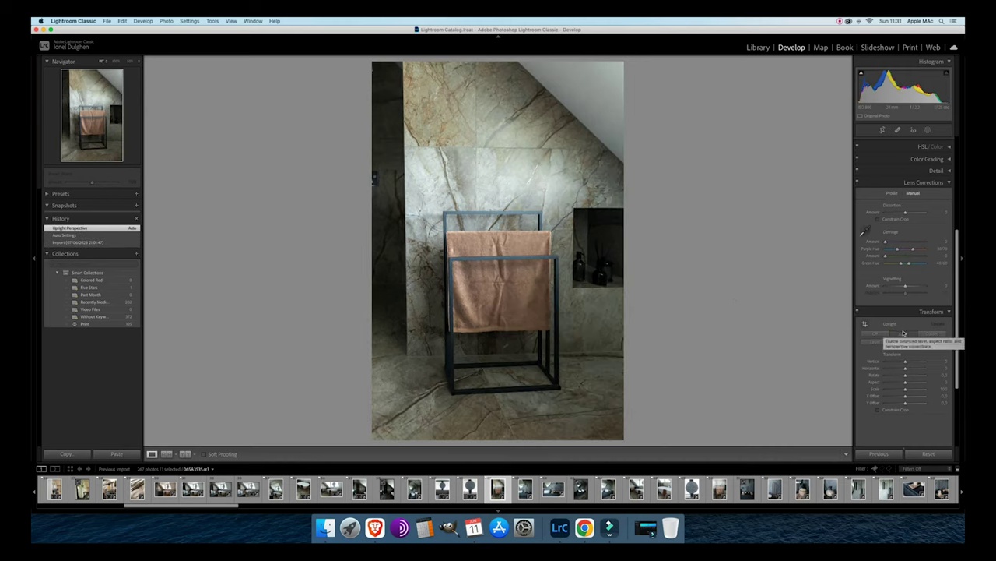
key(Right)
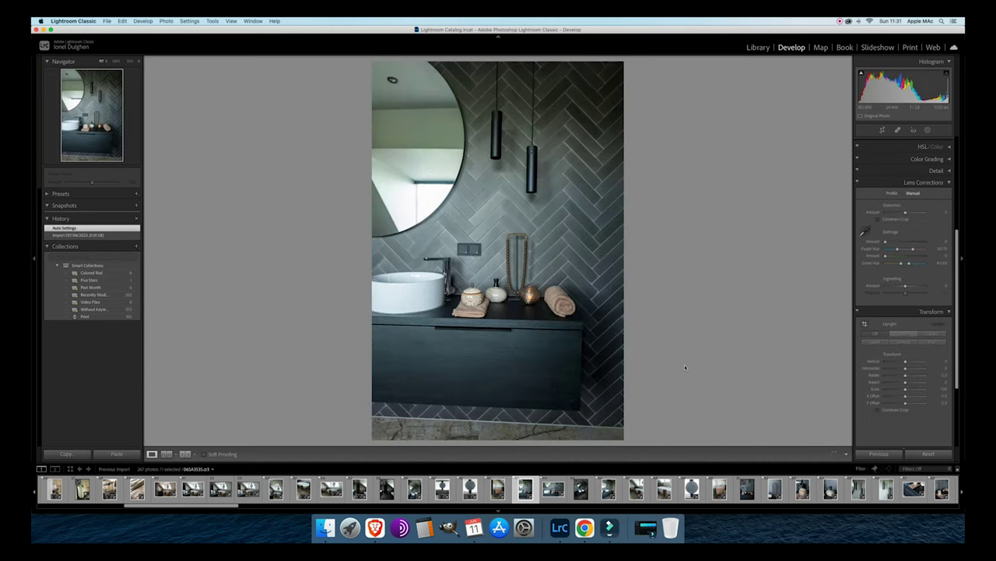
Try Upright Auto on the sink photo, undo it, and adjust the Vertical slider manually.
click(904, 335)
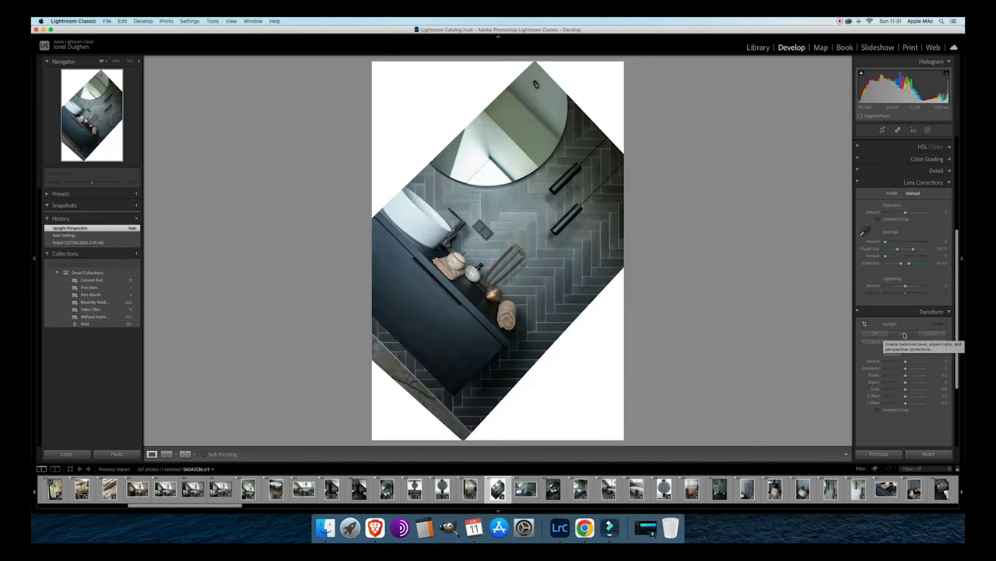
key(super+z)
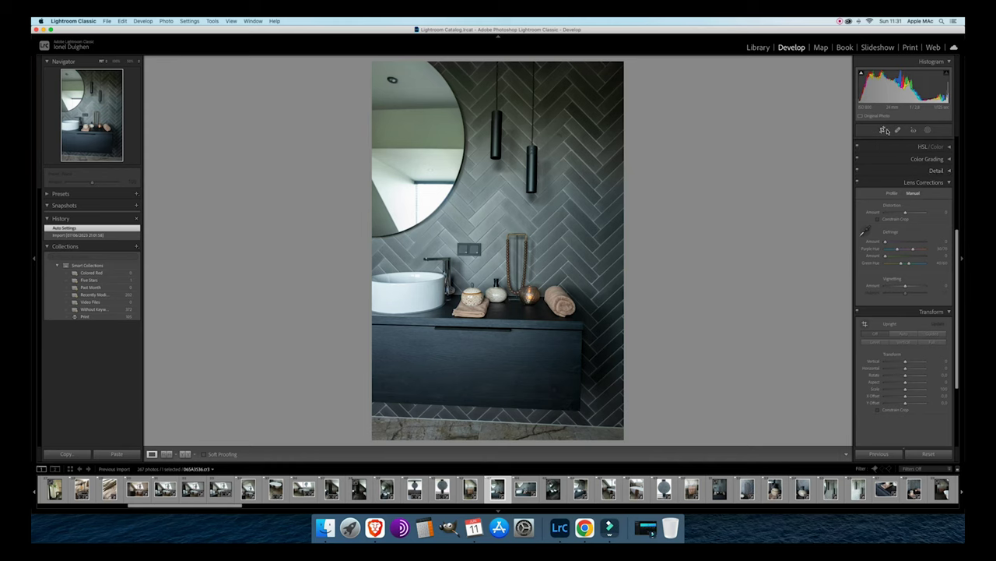
drag(905, 363, 905, 372)
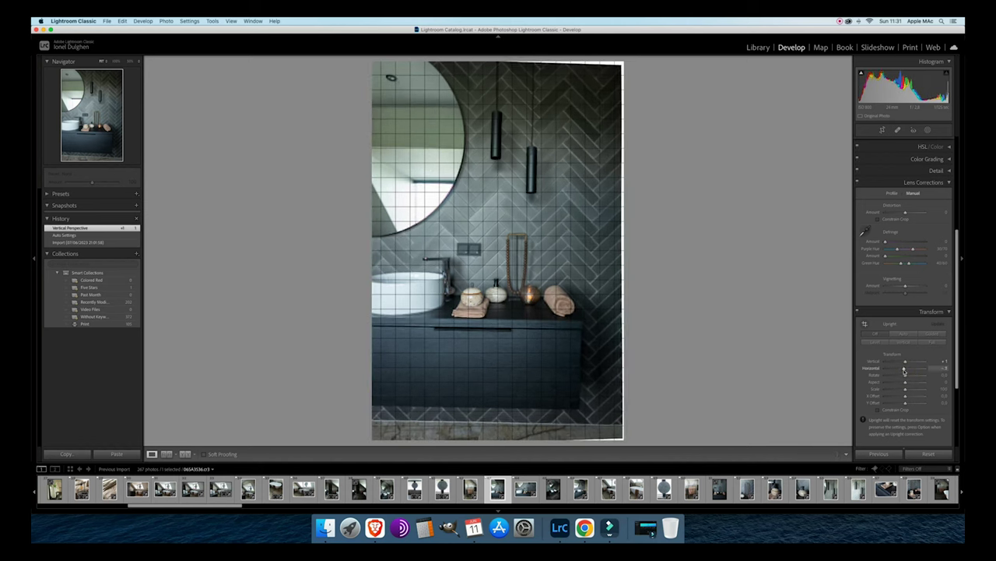
Apply Guided upright with guides along the cabinet's top and right edges.
click(937, 333)
drag(578, 330, 377, 324)
drag(582, 335, 580, 410)
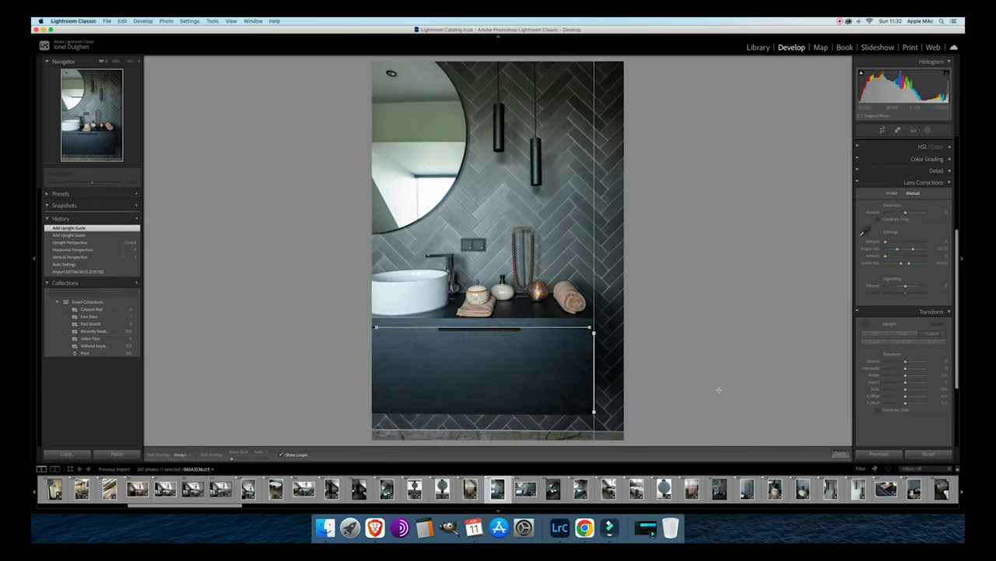
click(841, 454)
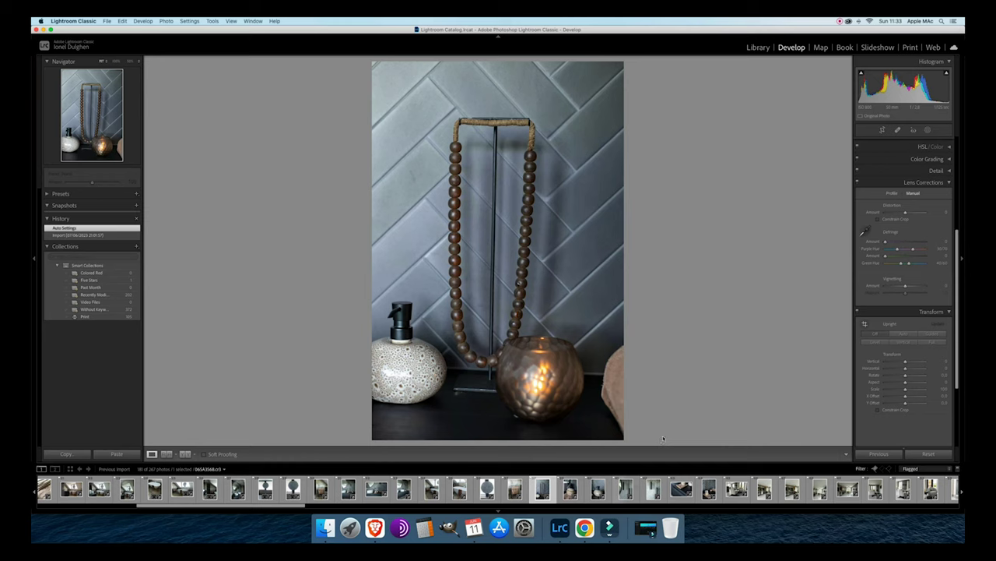
Lower the beaded-necklace close-up's Exposure to -0.50 and apply Upright Auto in Transform.
scroll(906, 332, up, 5)
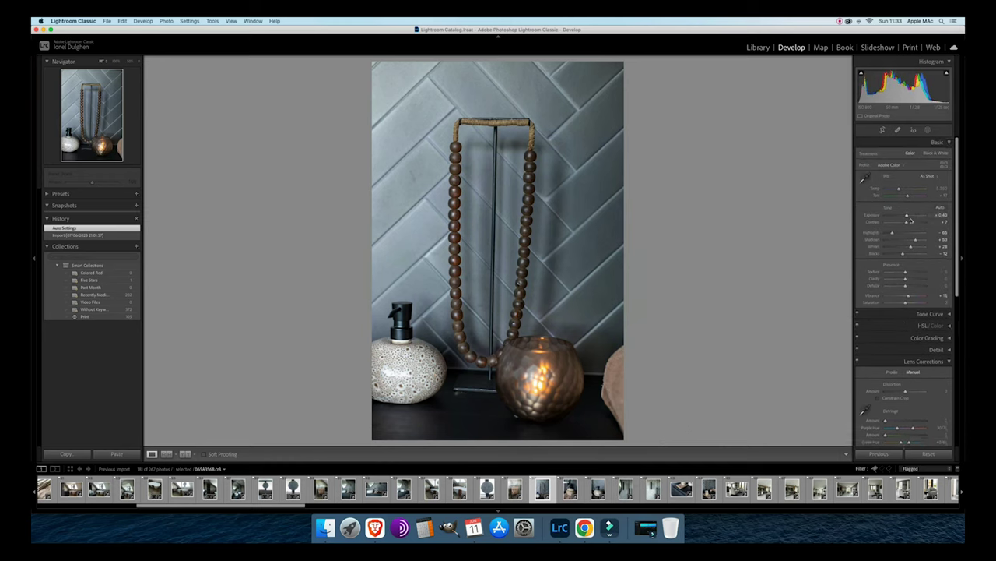
scroll(910, 220, down, 3)
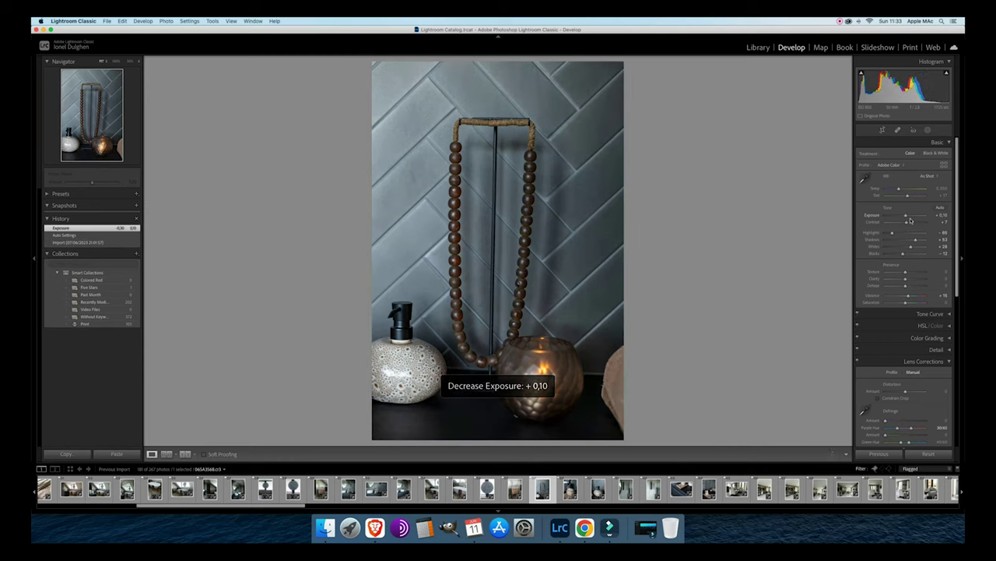
scroll(910, 220, down, 2)
scroll(910, 221, down, 3)
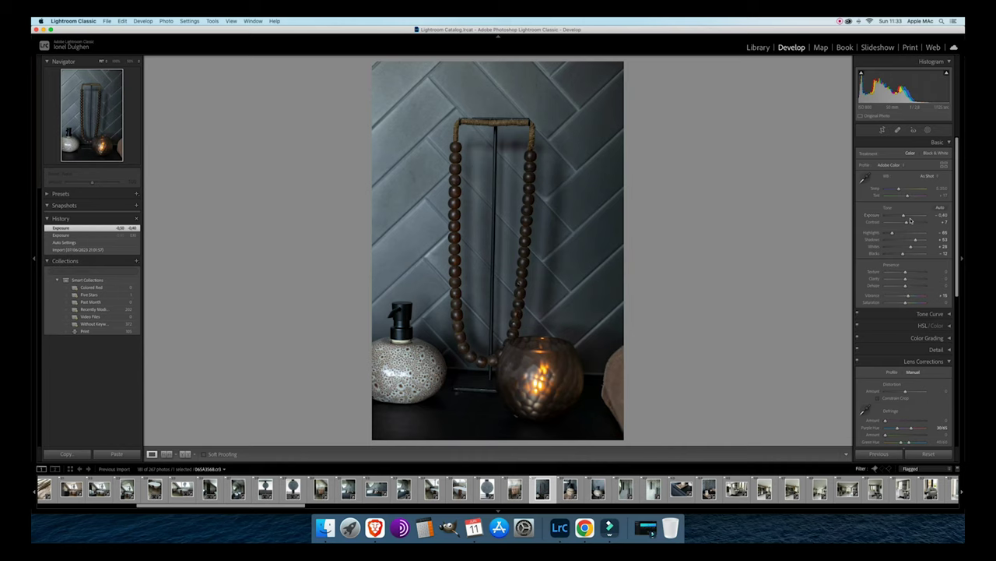
scroll(910, 220, down, 2)
scroll(910, 220, up, 1)
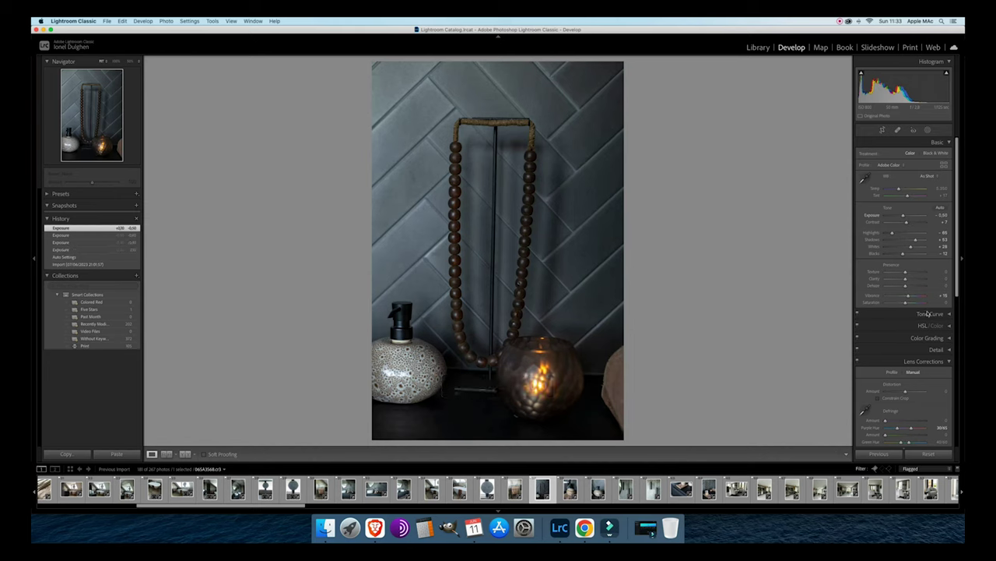
scroll(921, 343, down, 2)
scroll(921, 343, down, 5)
click(906, 353)
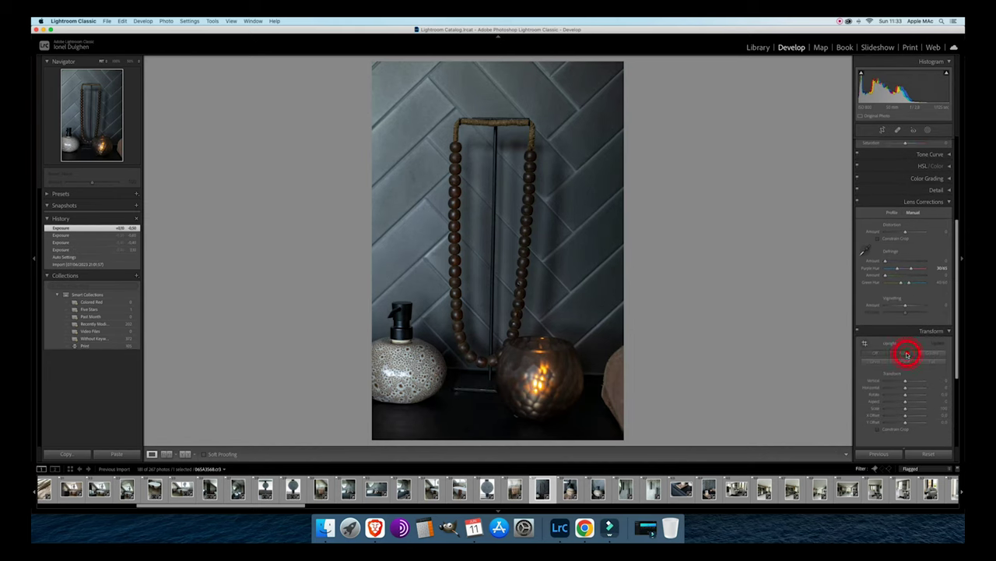
Switch to the speckled ceramic jar-on-towel photo and apply Upright Auto to it.
key(Right)
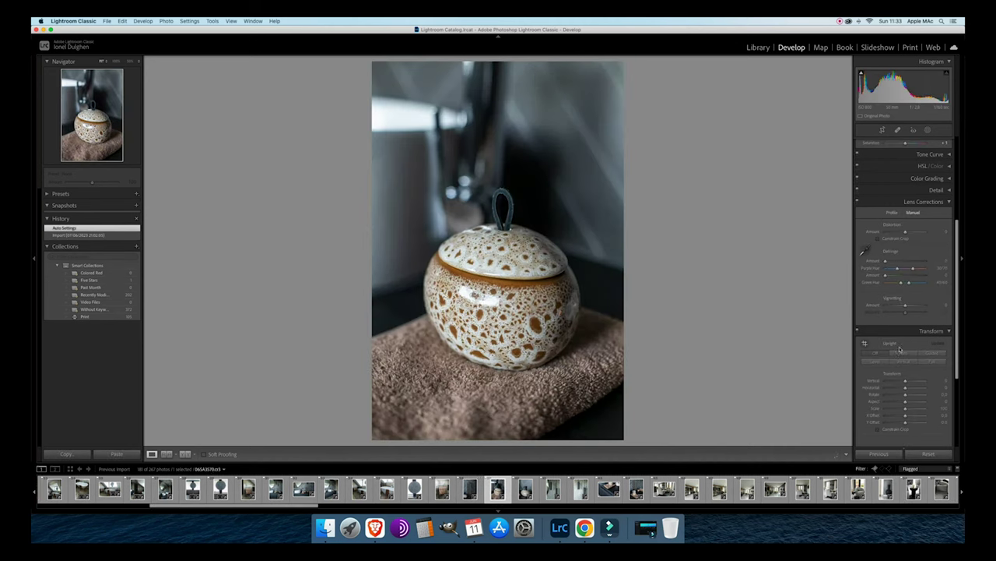
key(Right)
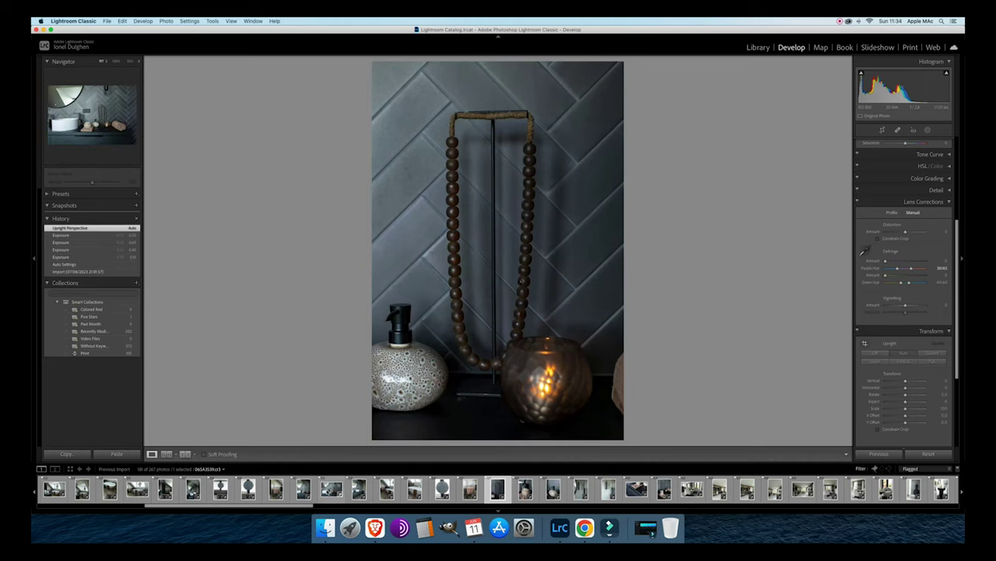
click(331, 489)
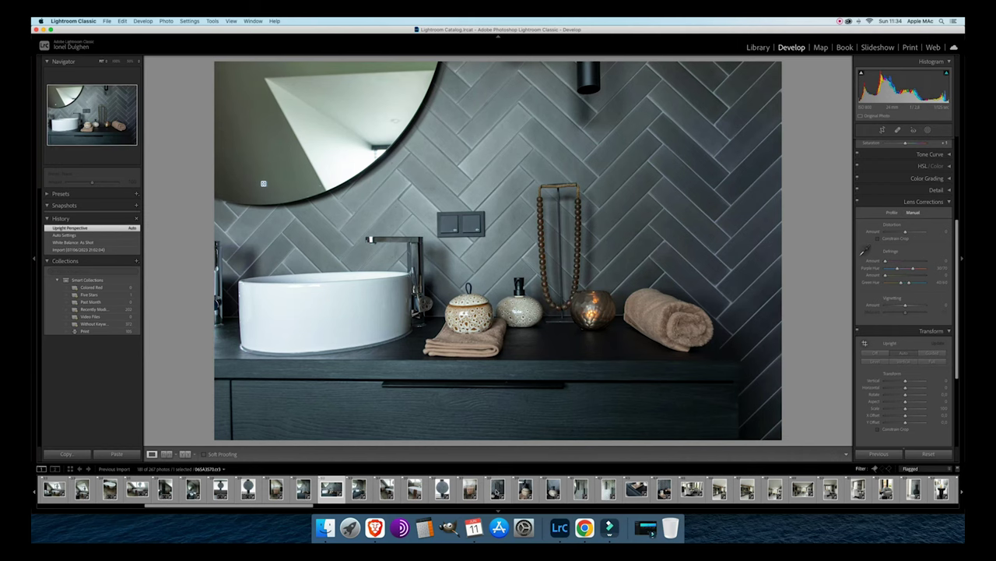
click(498, 489)
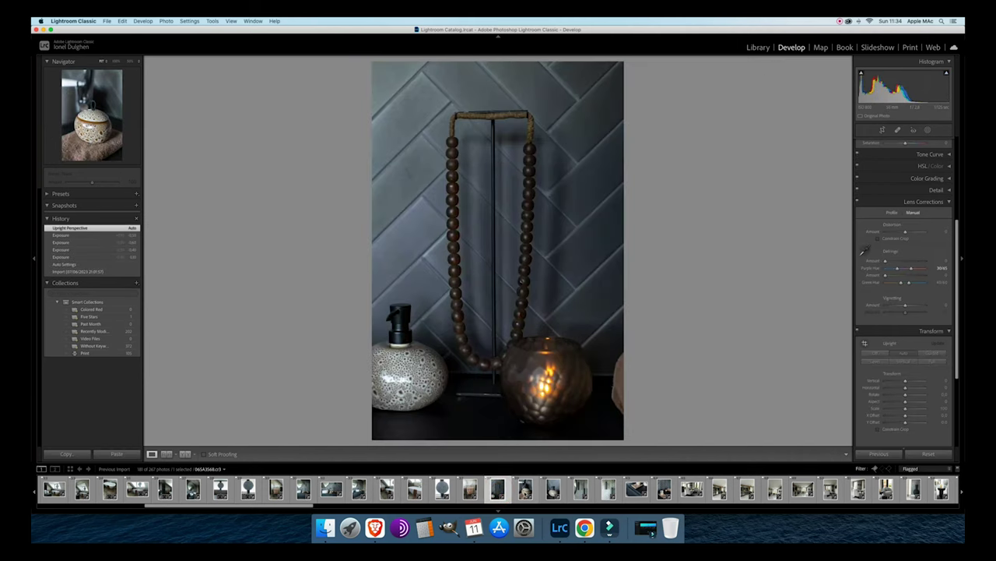
click(536, 490)
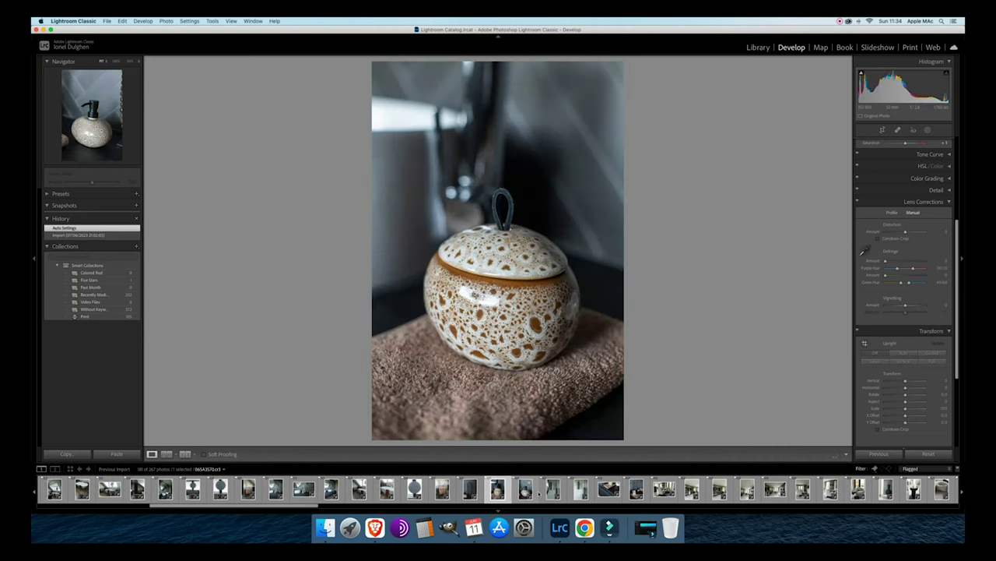
click(904, 356)
scroll(905, 355, down, 1)
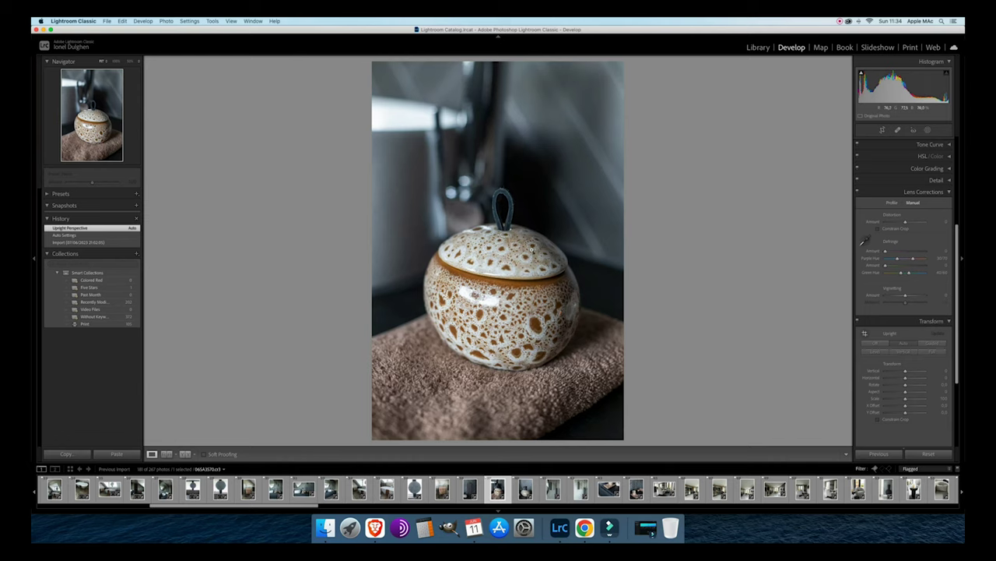
Lower the exposure slightly on the jar photo and the soap dispenser photo.
key(Right)
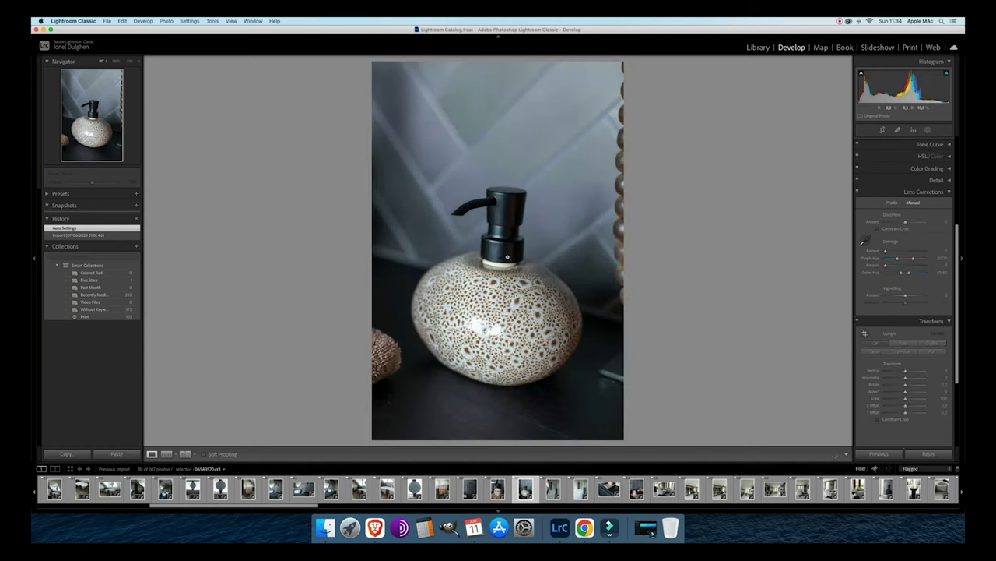
key(Left)
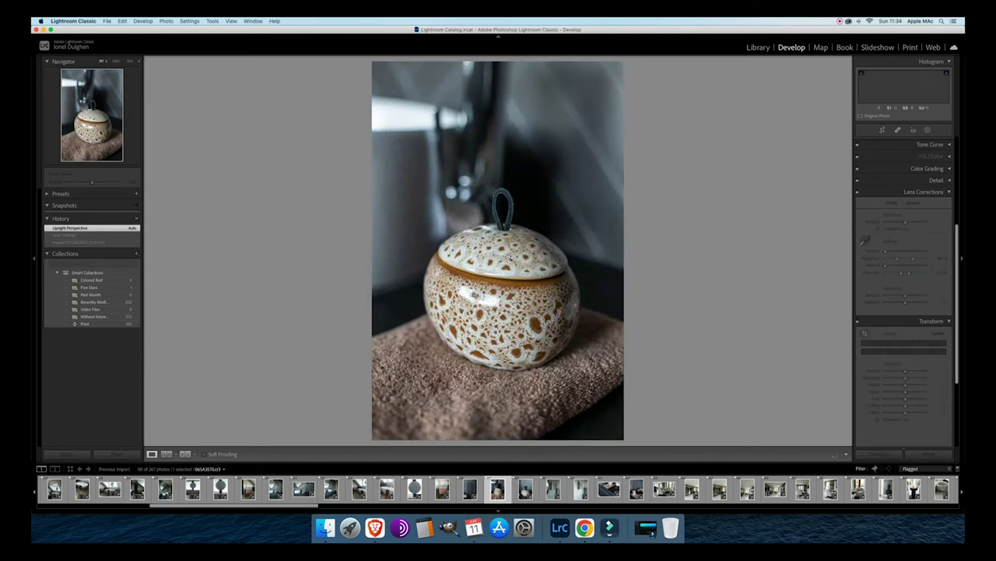
key(minus)
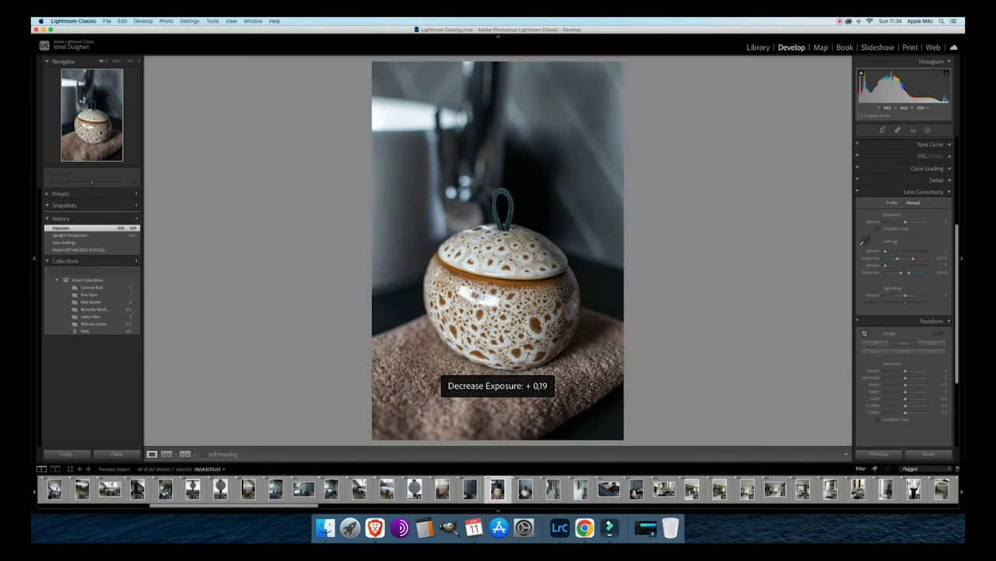
key(Right)
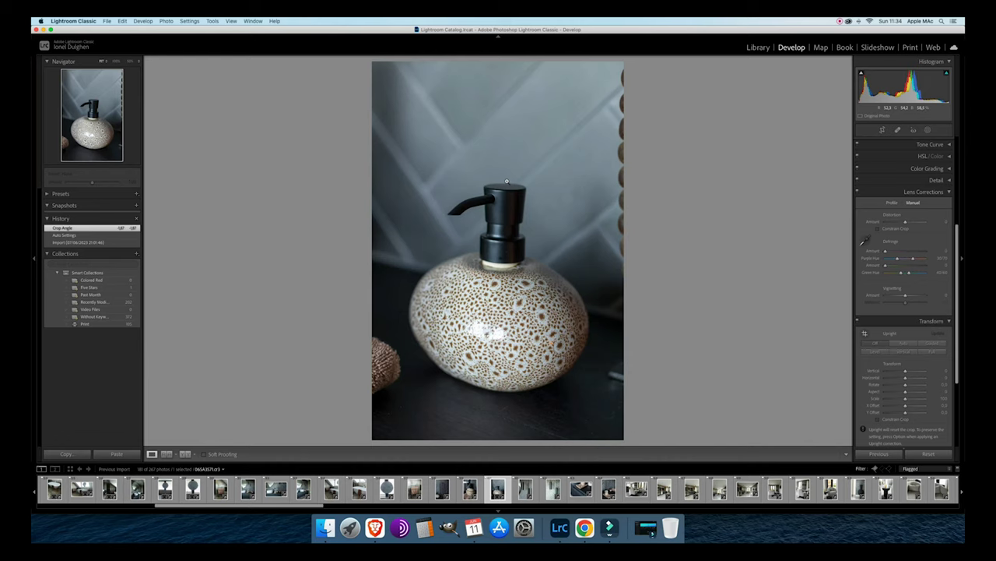
key(minus)
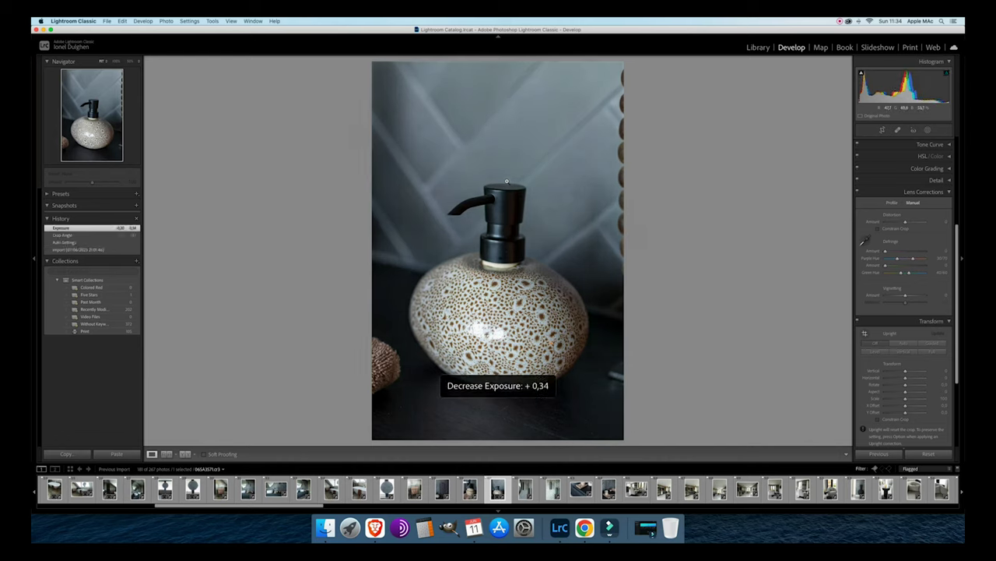
Straighten the soap dispenser photo with a Crop Overlay rotation and commit it.
click(883, 130)
key(Return)
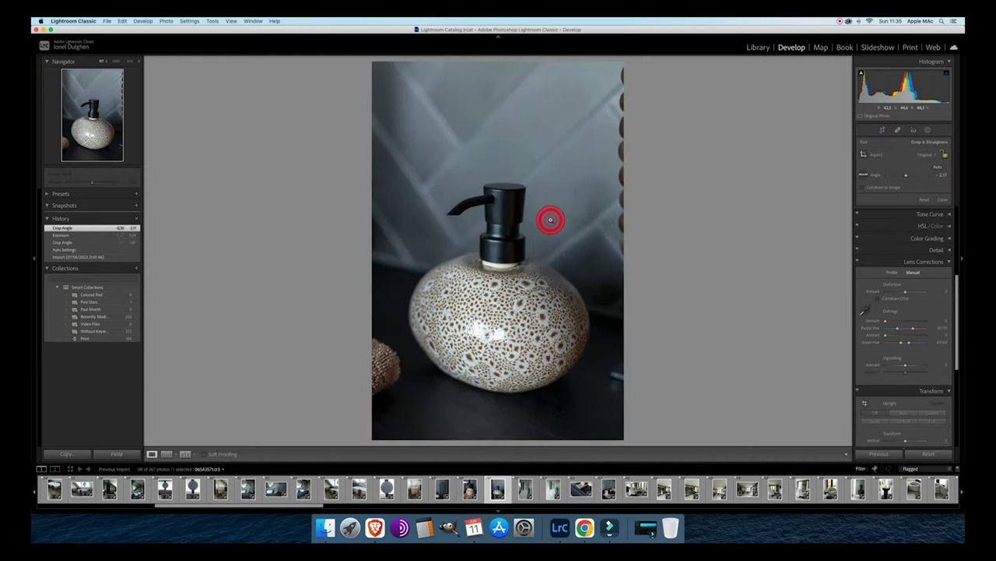
key(Right)
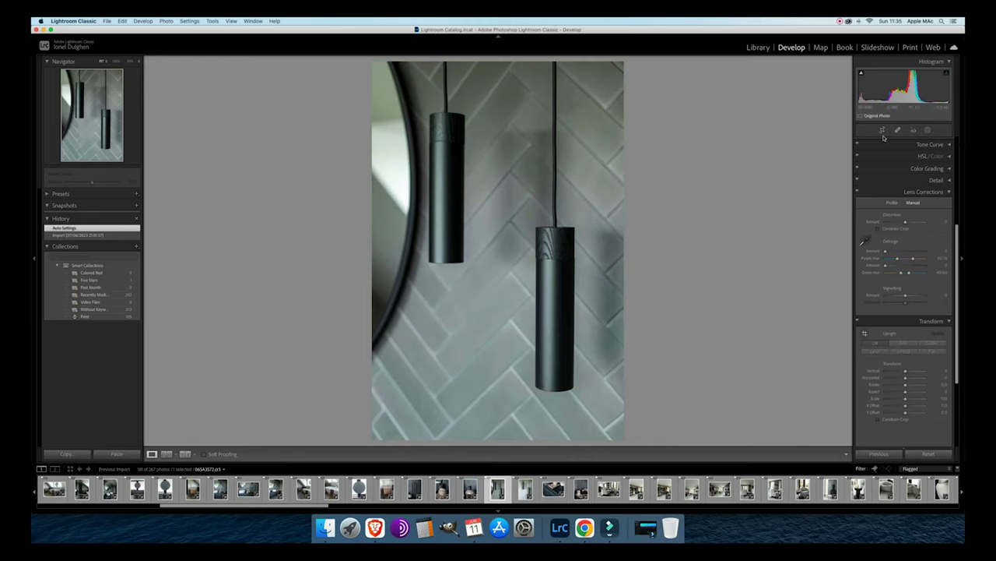
scroll(886, 357, down, 2)
Apply Auto Upright and a slight exposure cut to the first pendant lamps photo.
click(901, 281)
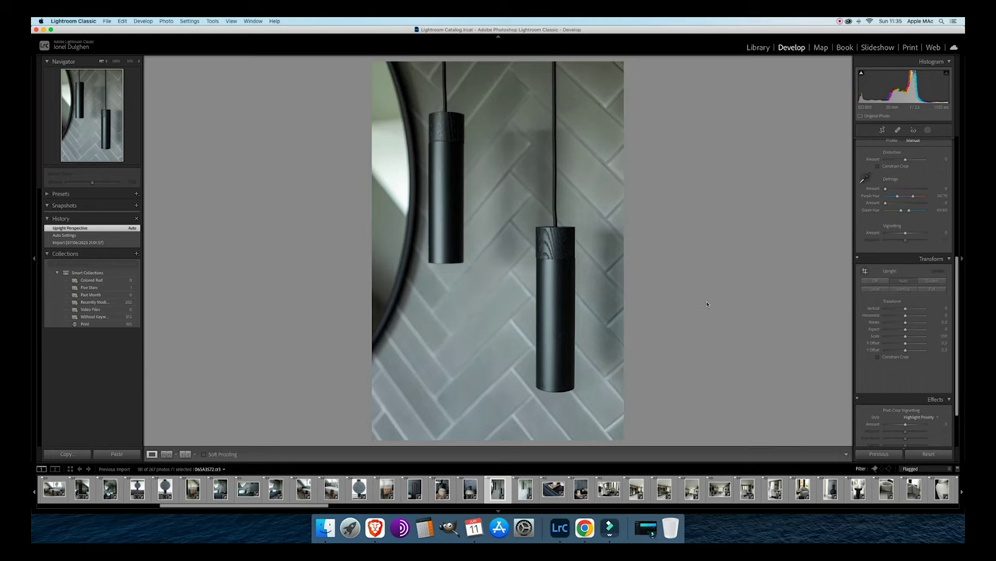
key(minus)
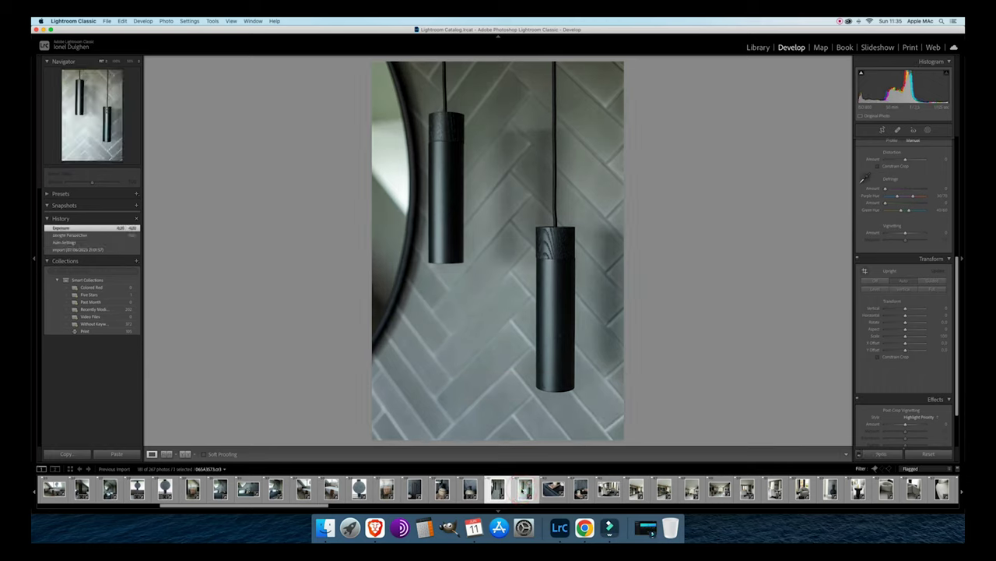
super+click(526, 491)
key(alt)
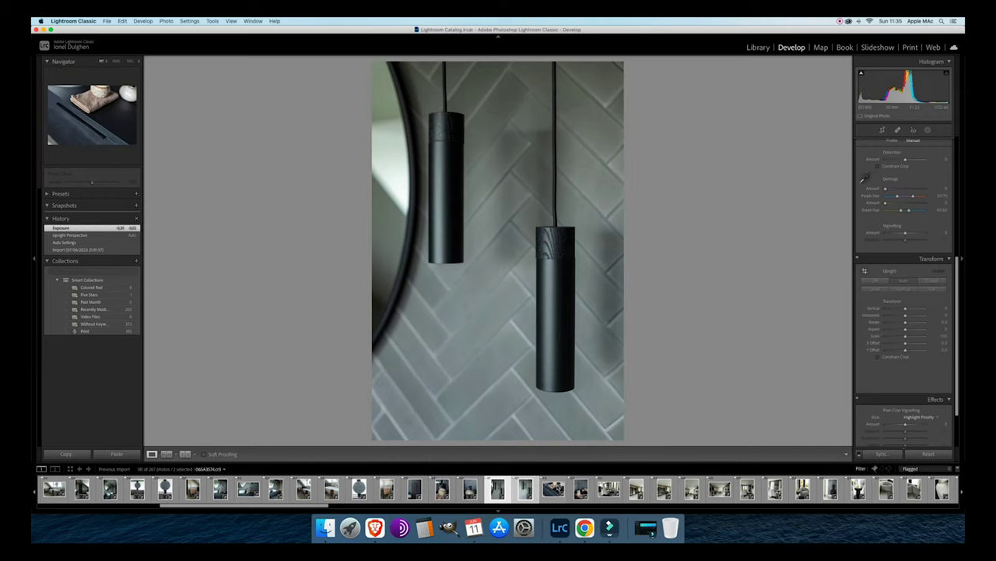
key(super+d)
click(525, 488)
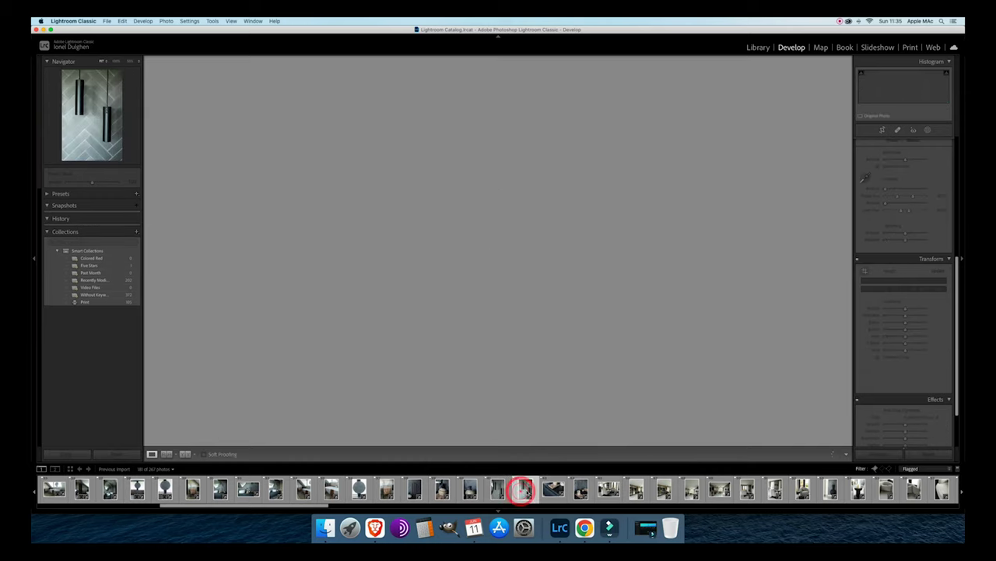
Darken the second pendant lamps photo and compare it with the previous lamps shot.
key(minus)
key(minus)
key(minus)
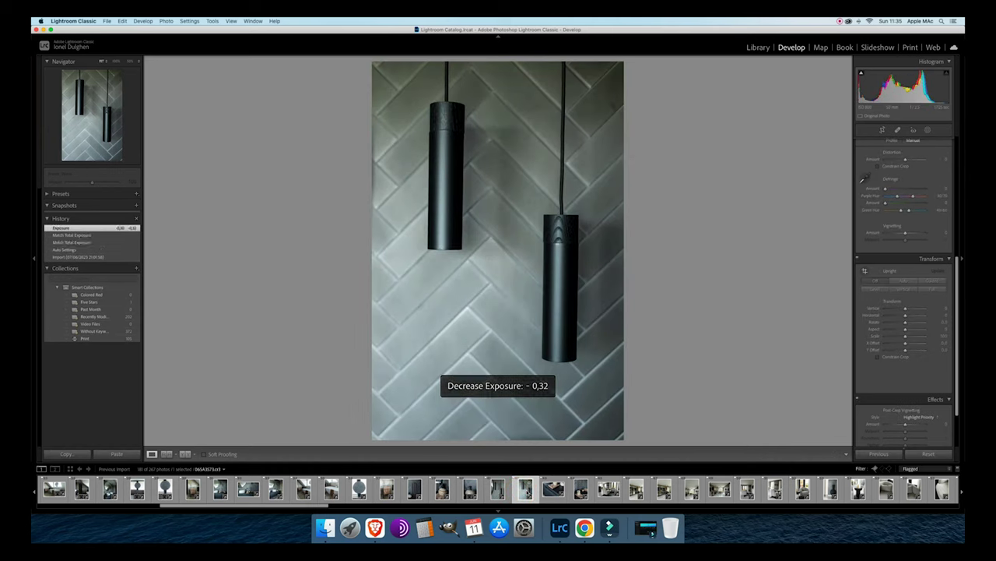
click(897, 303)
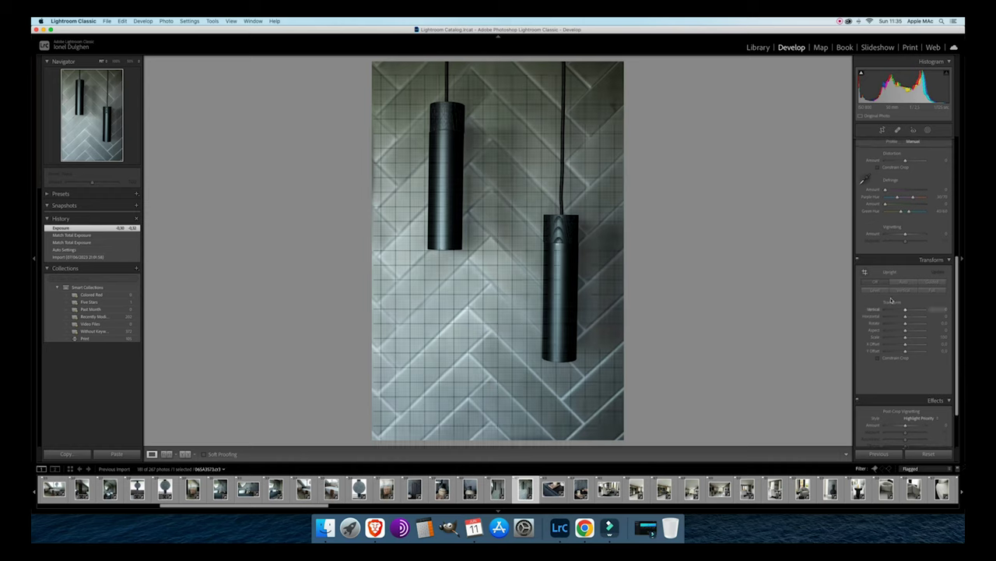
click(905, 282)
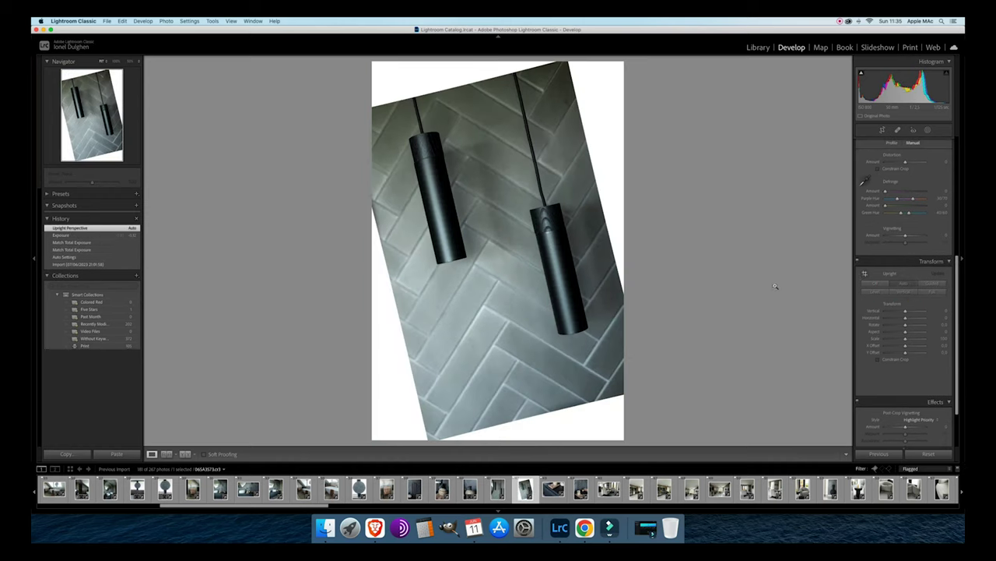
key(super+z)
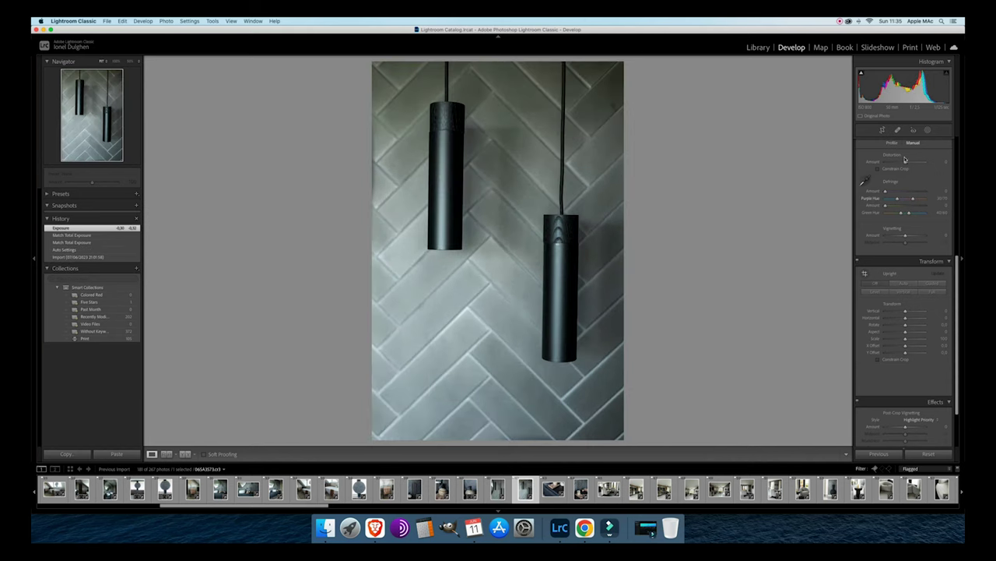
click(882, 129)
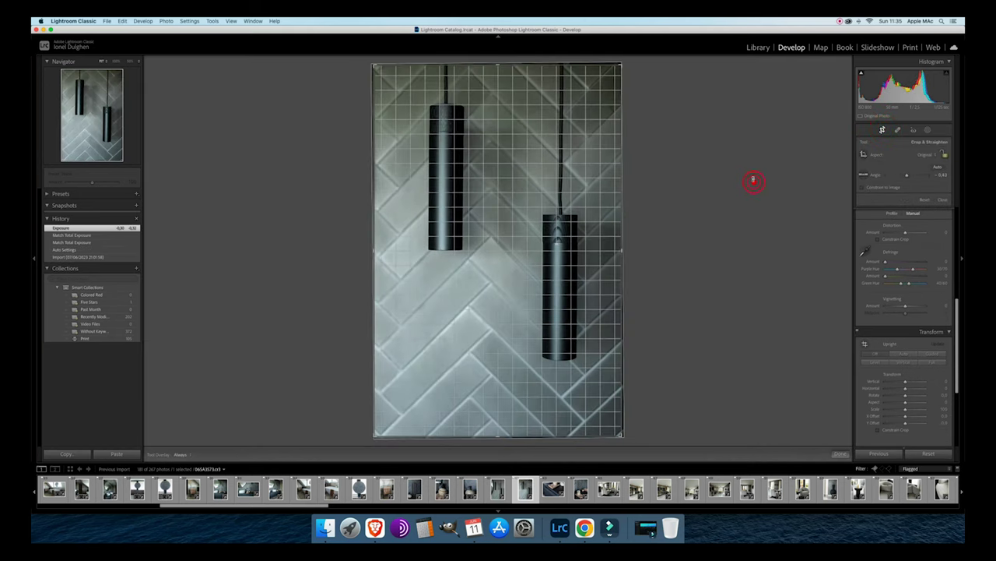
key(r)
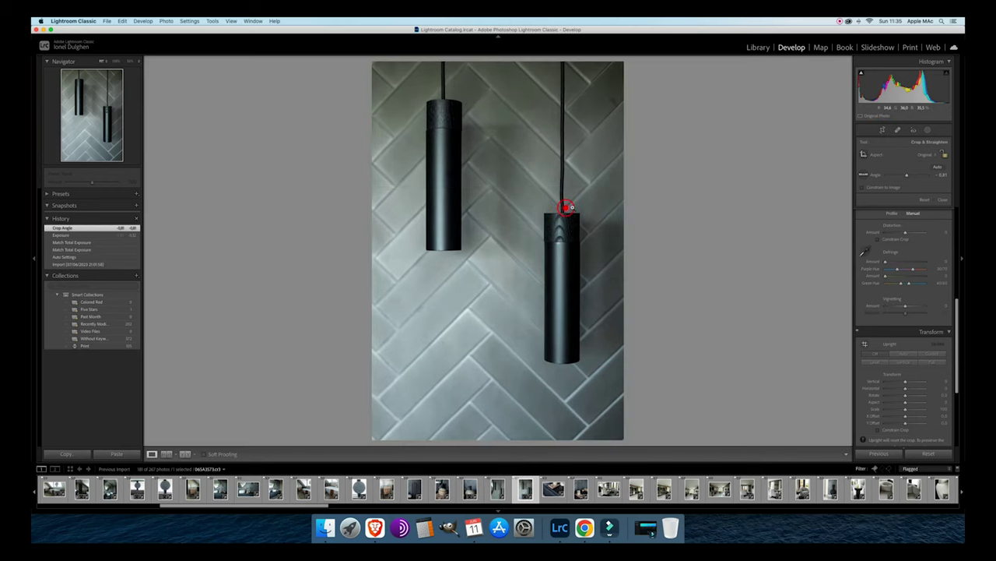
key(Left)
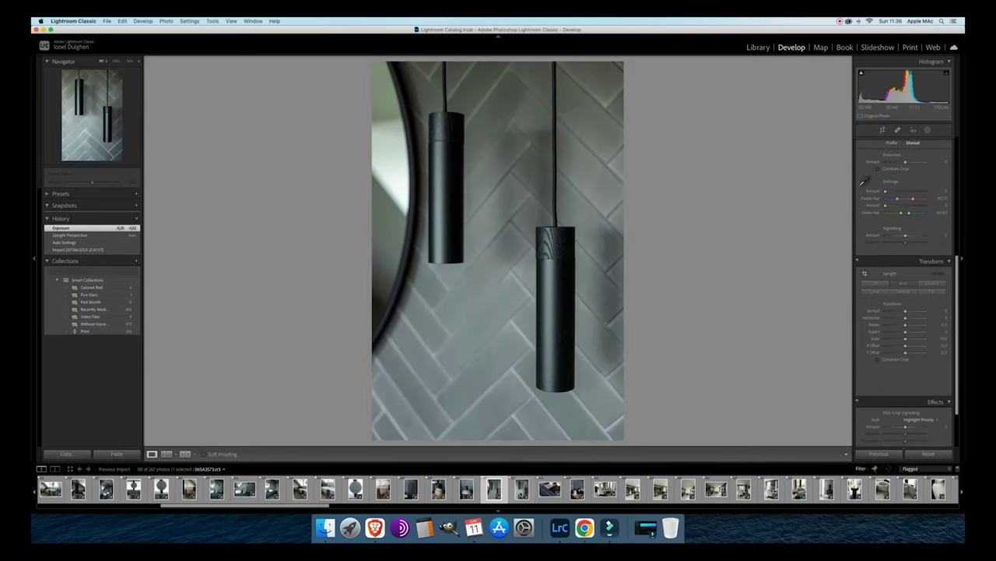
click(521, 488)
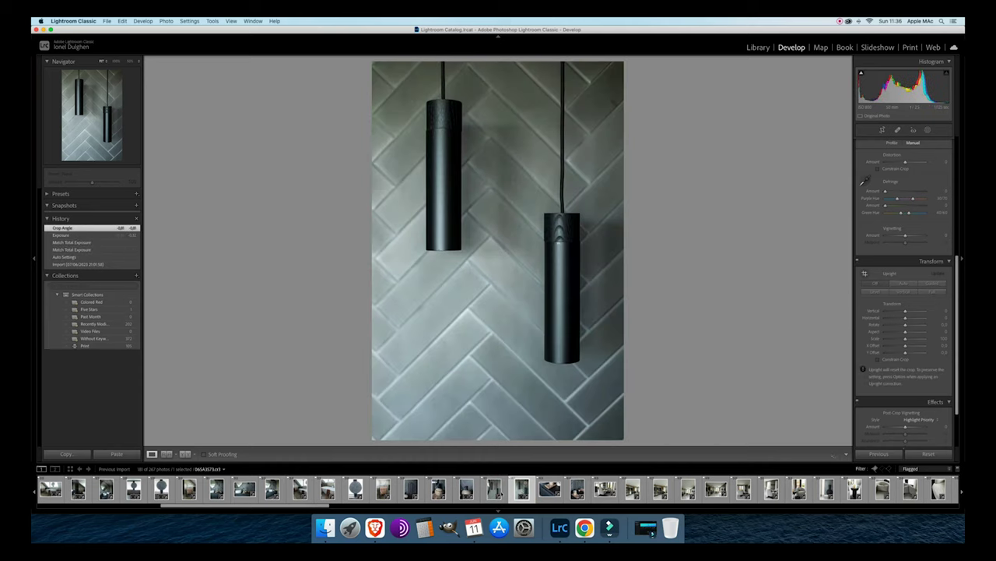
click(494, 490)
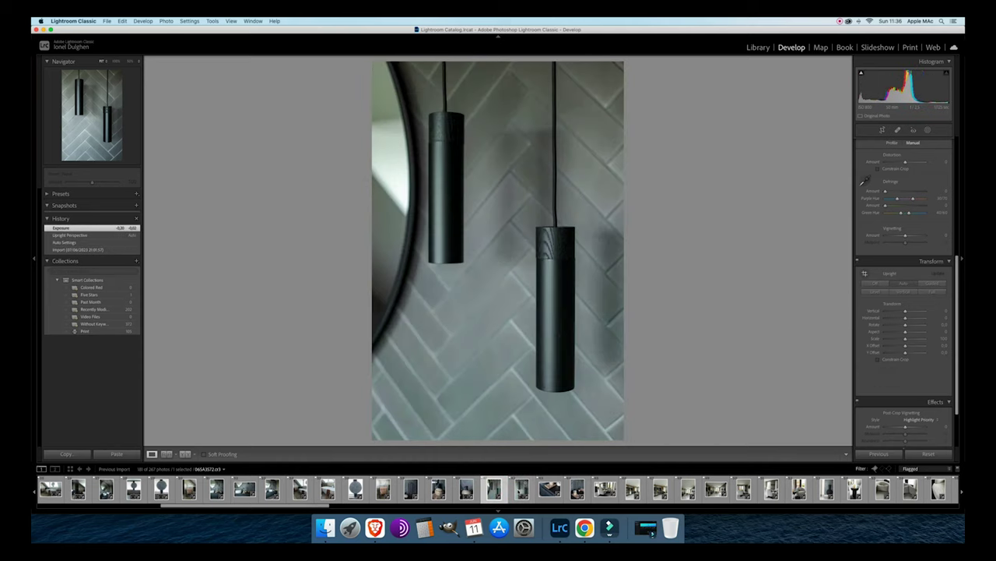
key(Right)
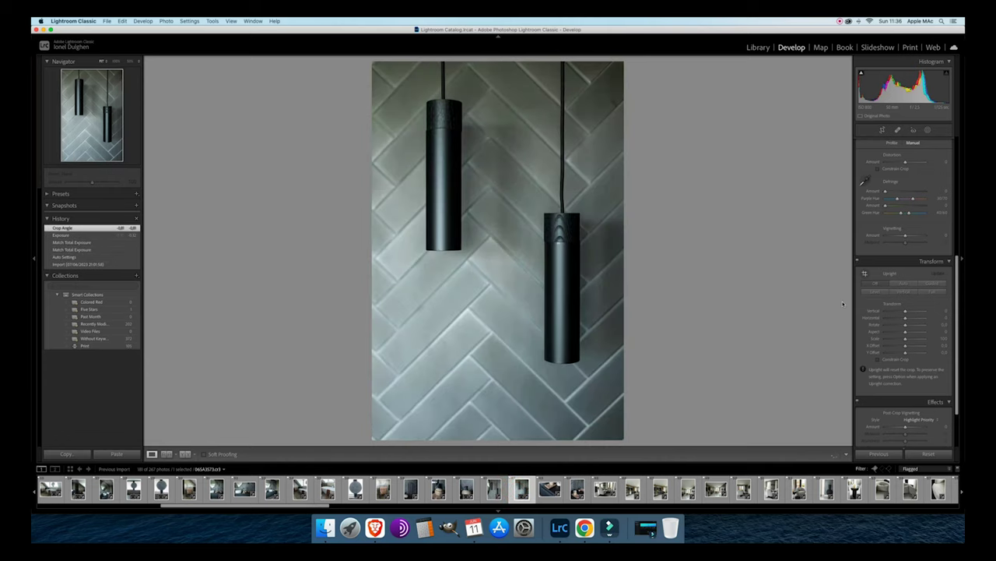
Set Upright to Off and rotate the crop -0.32° so the lamps hang straight.
click(905, 285)
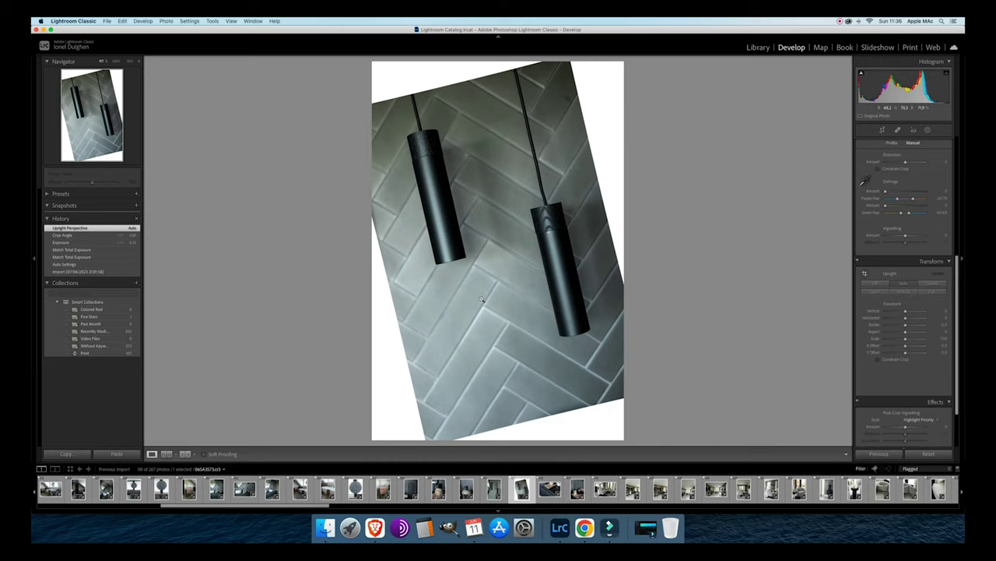
click(875, 287)
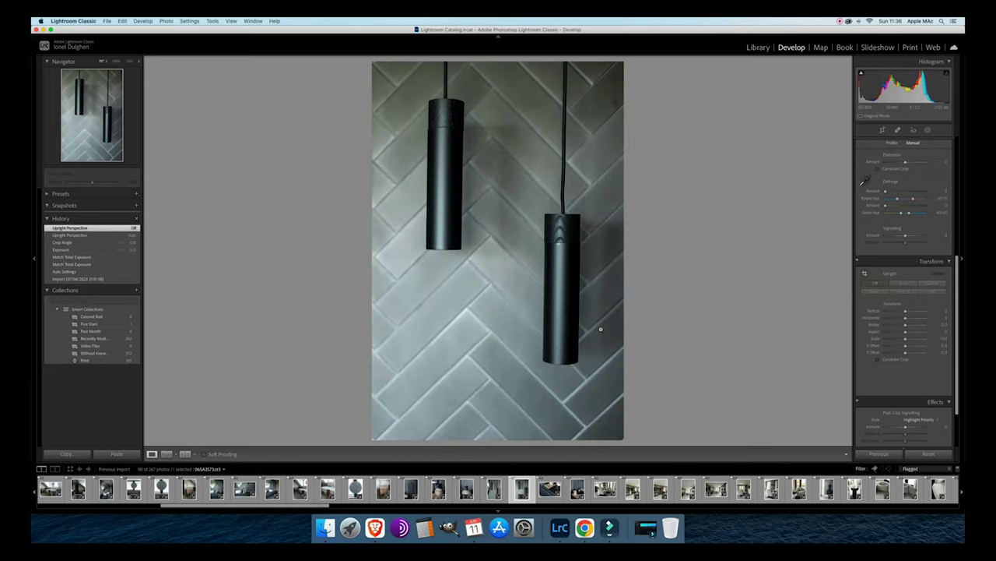
click(882, 129)
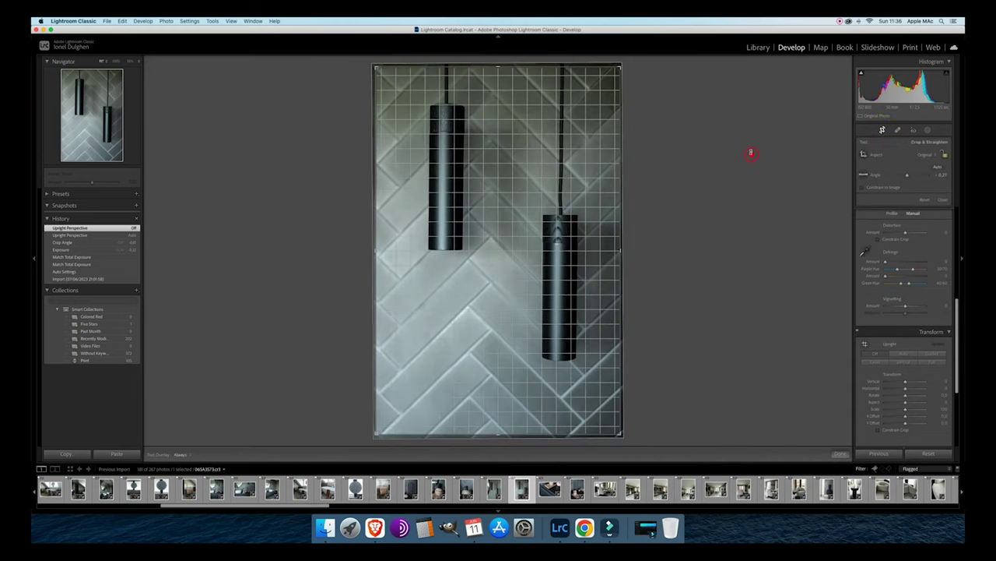
drag(751, 153, 576, 179)
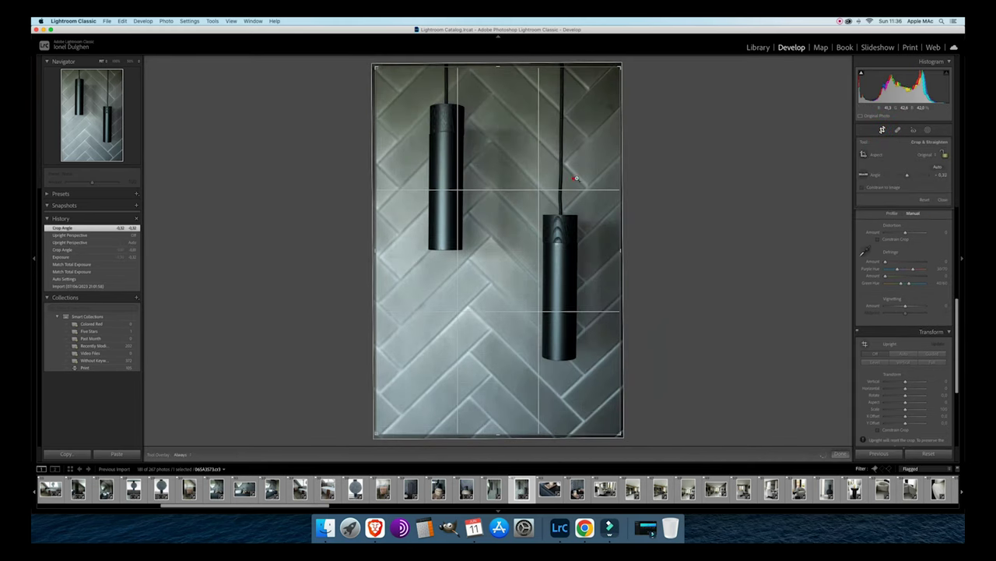
double_click(571, 170)
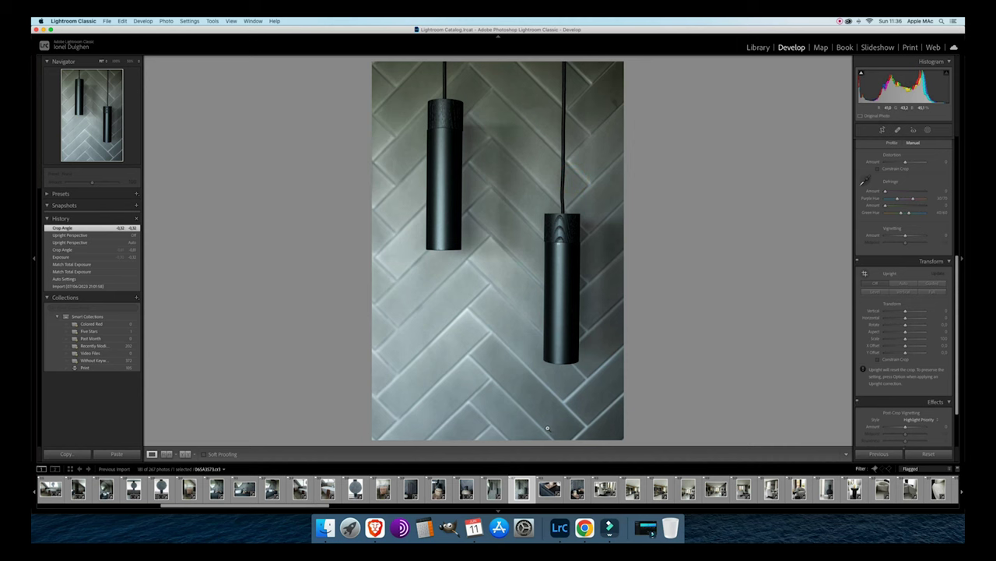
key(Right)
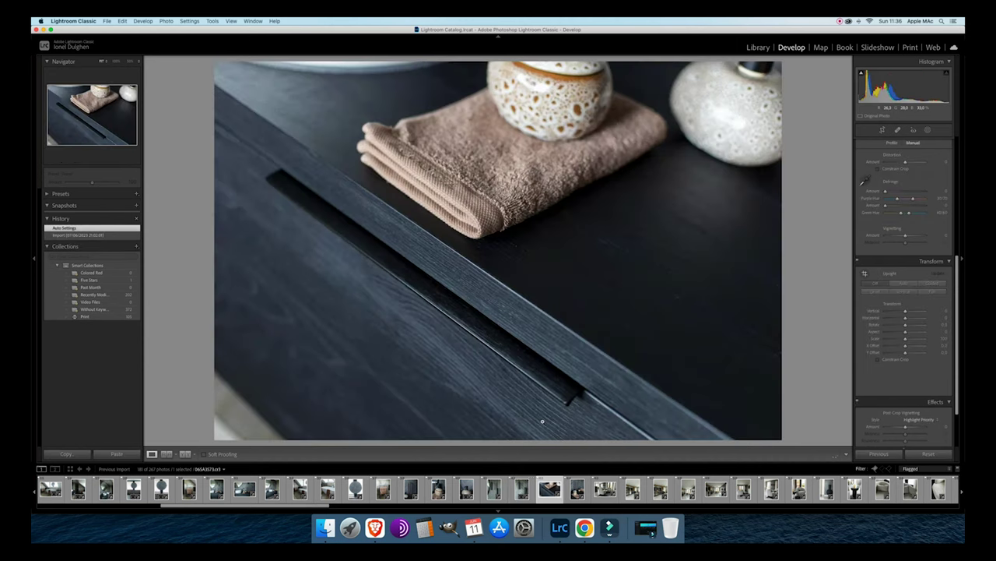
Lower the exposure slightly on the portrait photo and the towel photo.
key(Right)
key(minus)
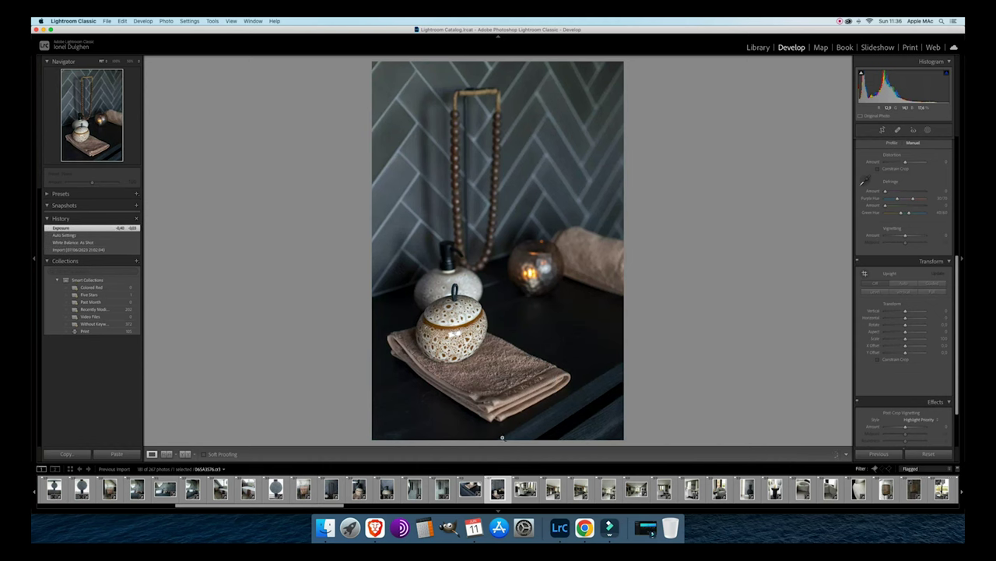
key(Left)
scroll(925, 266, down, 1)
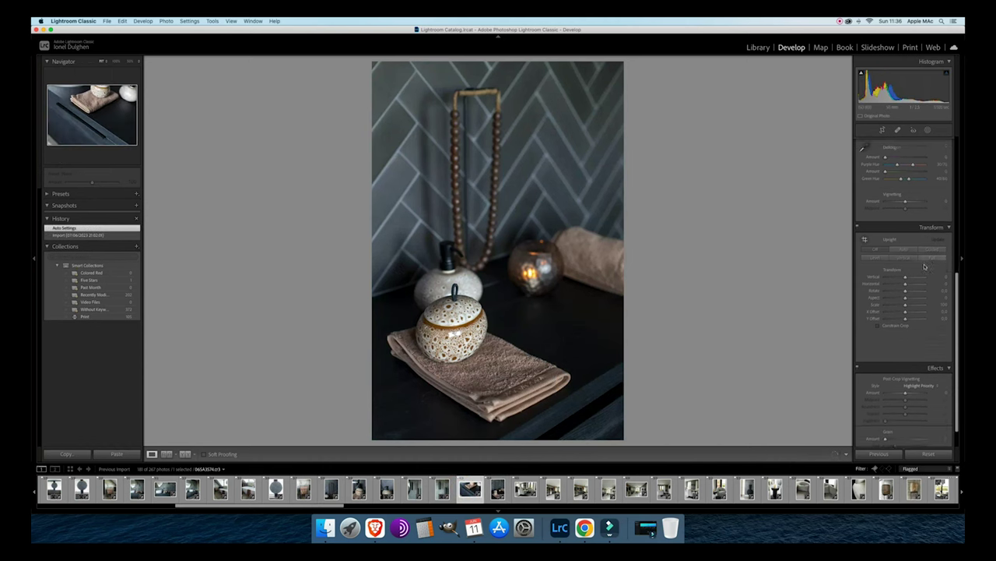
scroll(919, 249, up, 5)
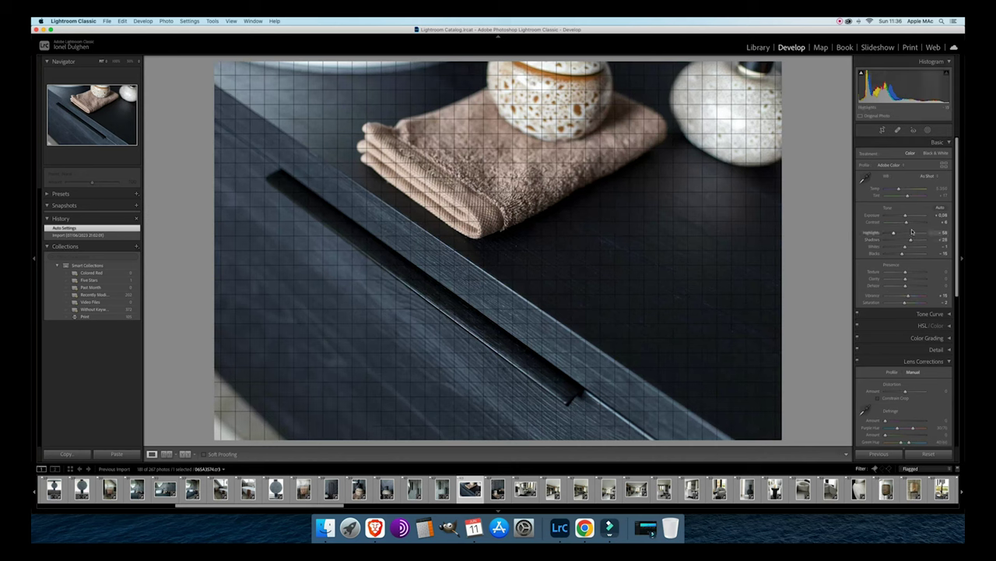
click(871, 217)
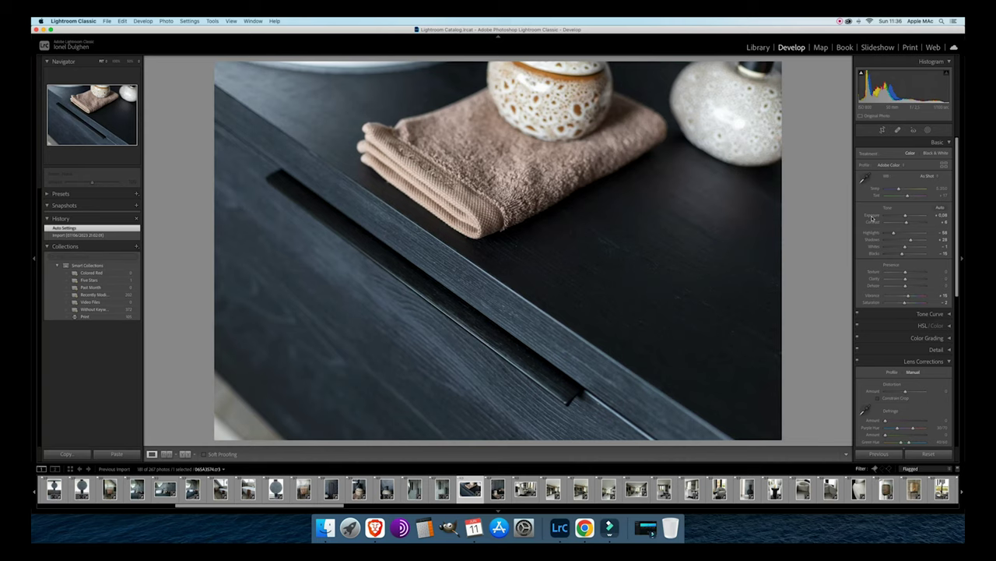
key(minus)
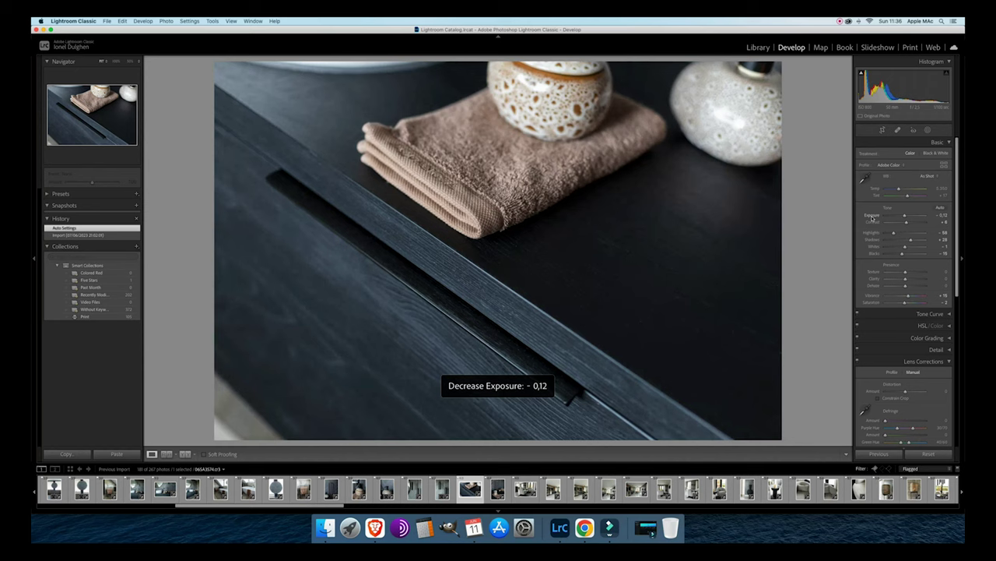
key(minus)
key(plus)
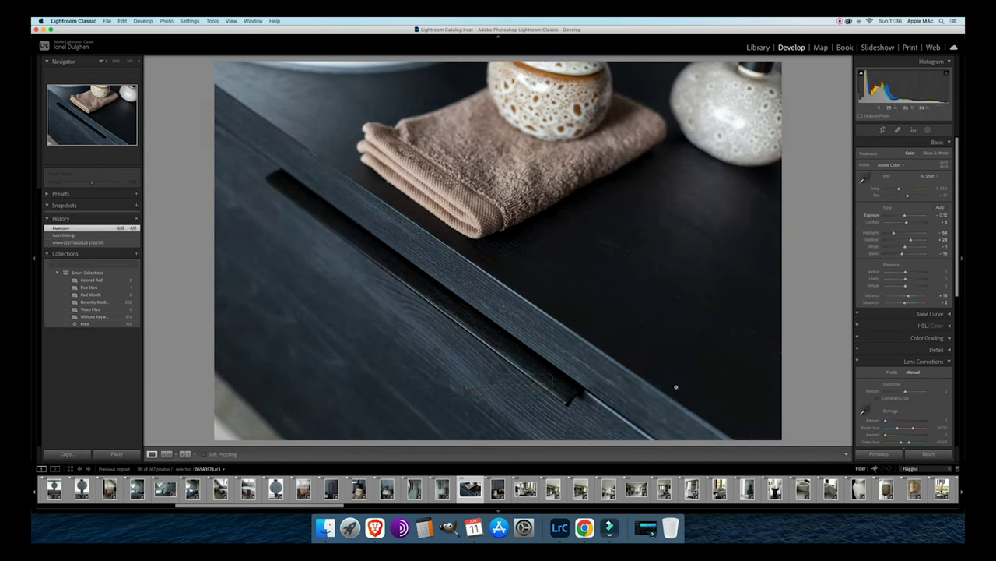
key(Right)
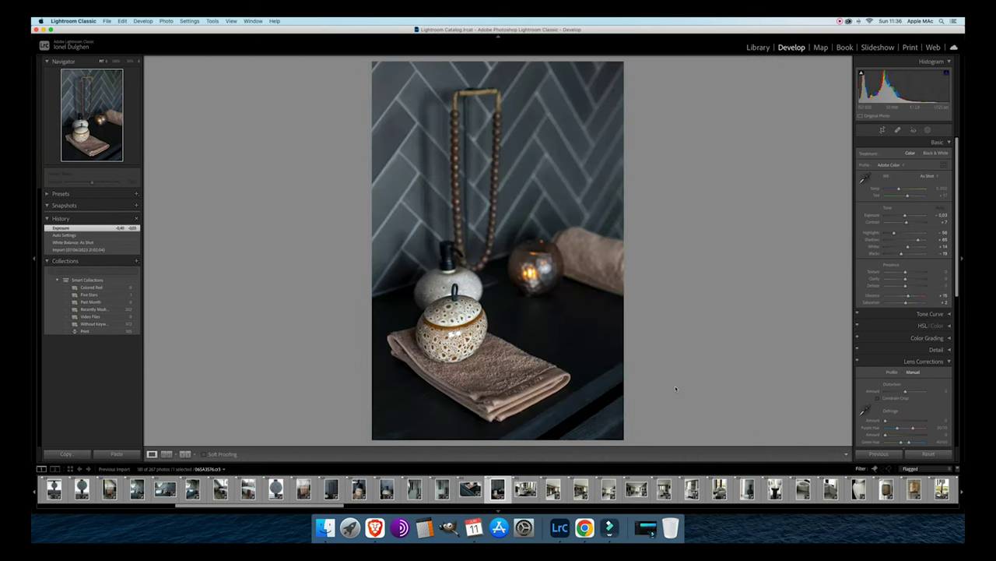
Level the portrait ceramic-jar photo with a small crop rotation instead of Auto Upright.
scroll(948, 397, down, 10)
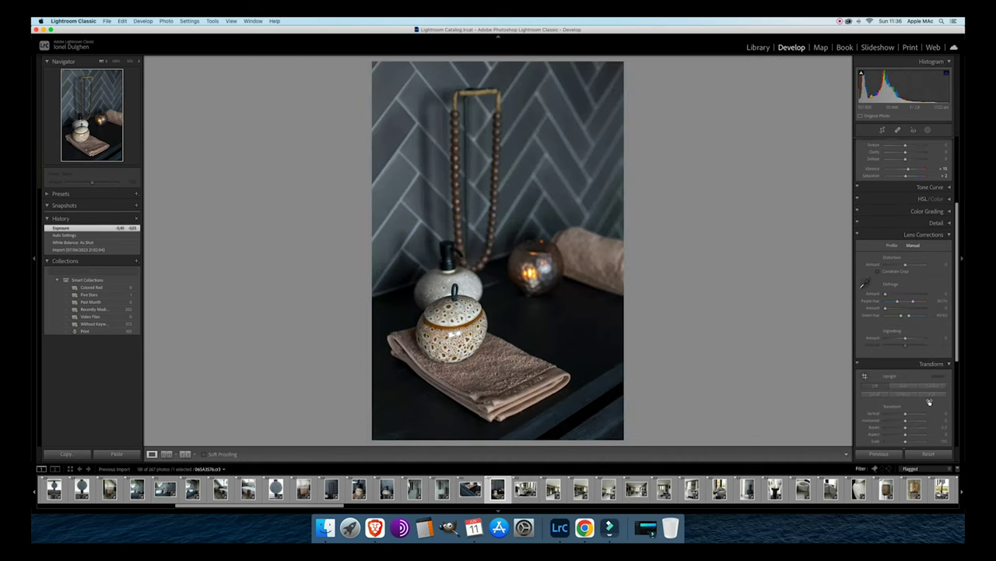
click(905, 333)
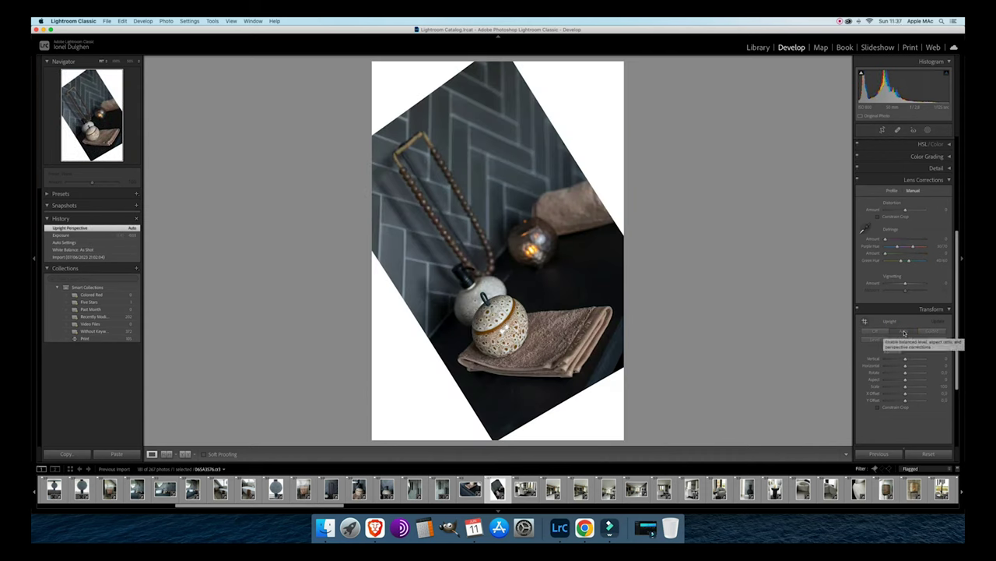
key(super+z)
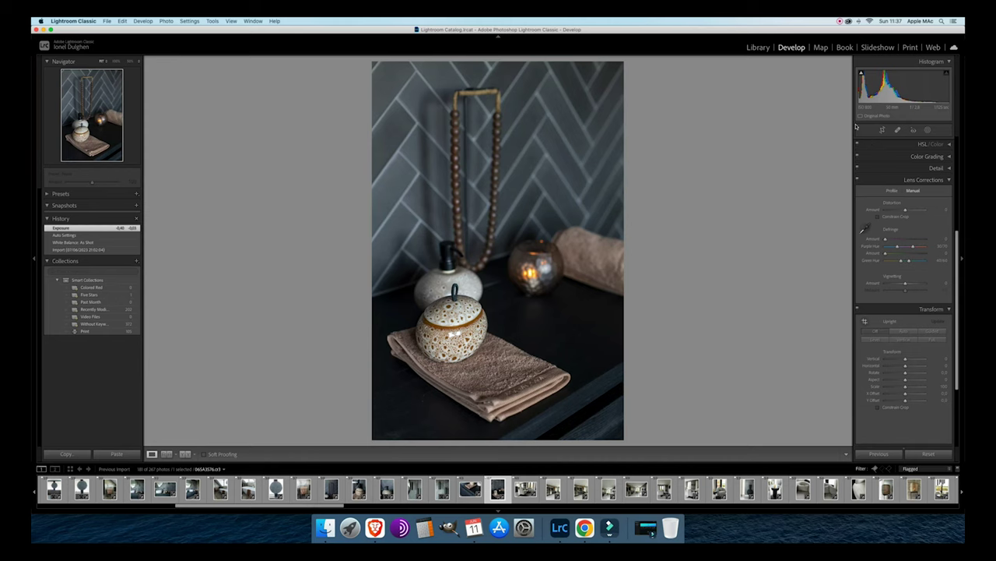
click(882, 130)
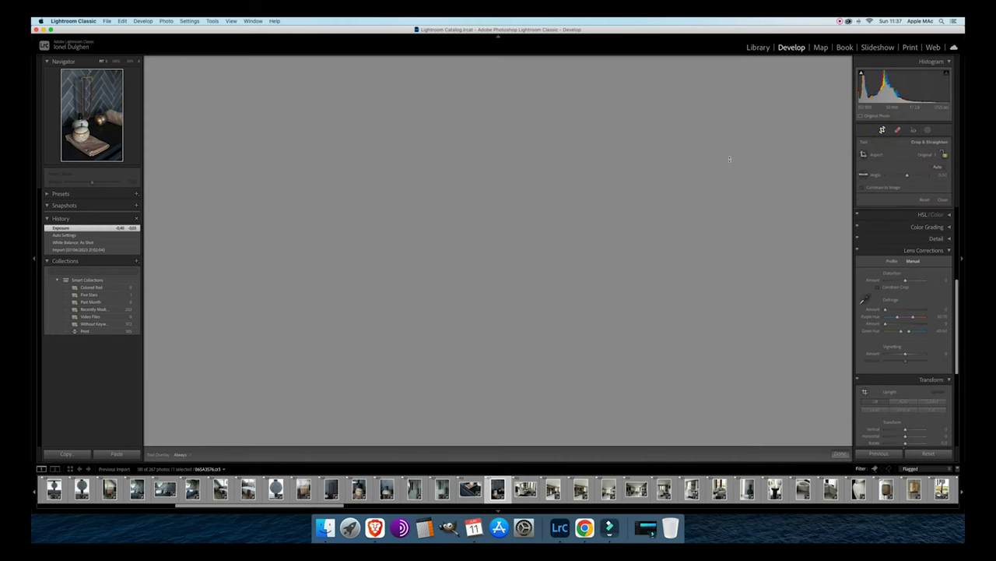
drag(733, 158, 734, 157)
double_click(570, 181)
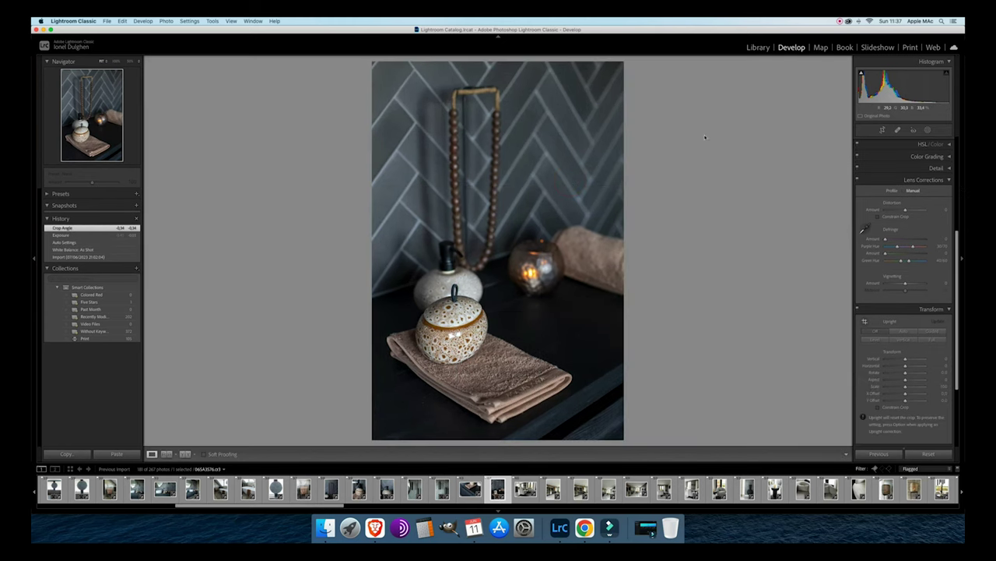
key(r)
drag(696, 145, 700, 151)
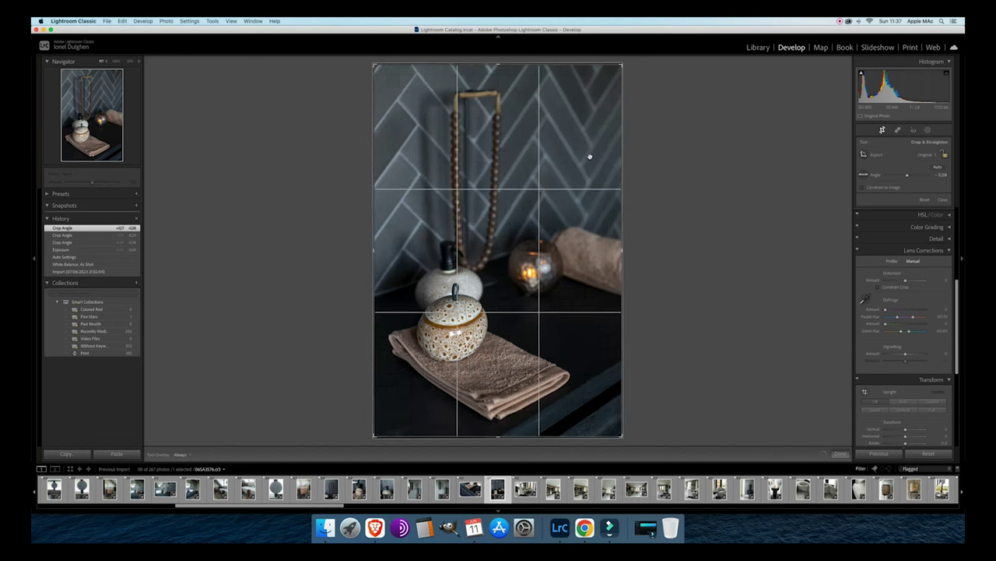
double_click(589, 157)
key(Right)
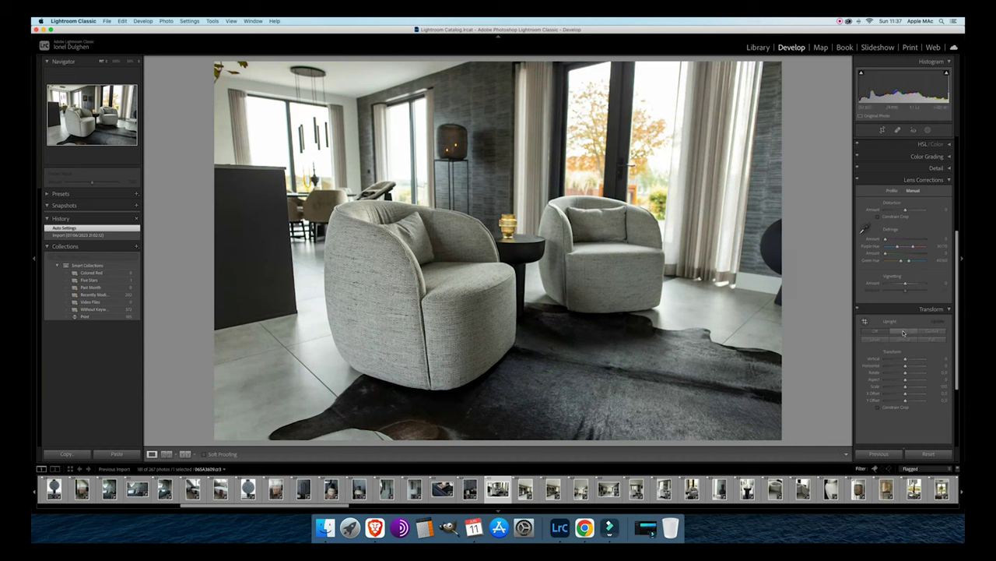
Apply Auto Upright to the armchair photo, leaving its exposure unchanged.
click(903, 332)
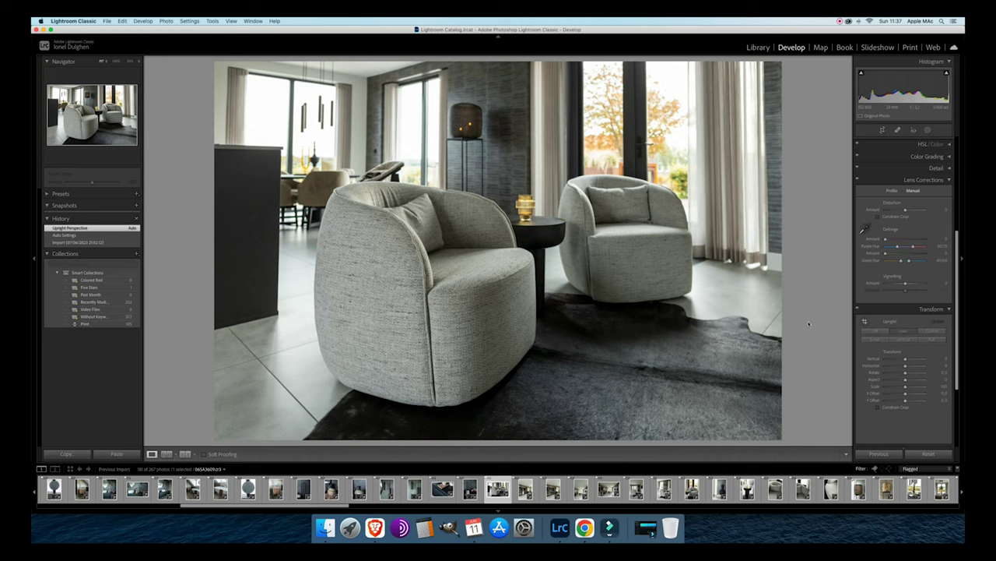
key(minus)
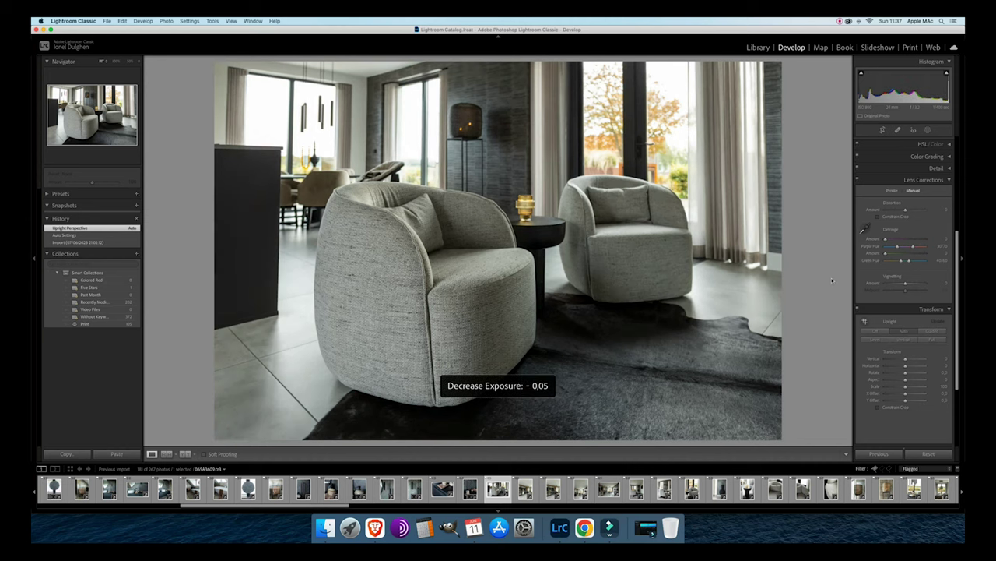
key(equal)
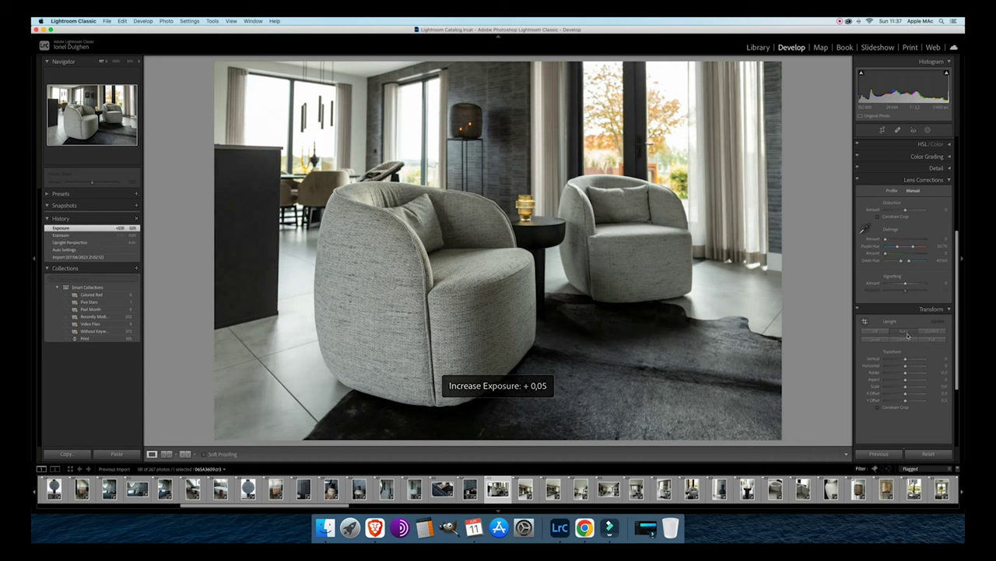
Drag the Vertical transform slider to straighten the room's vertical lines.
click(906, 360)
click(905, 362)
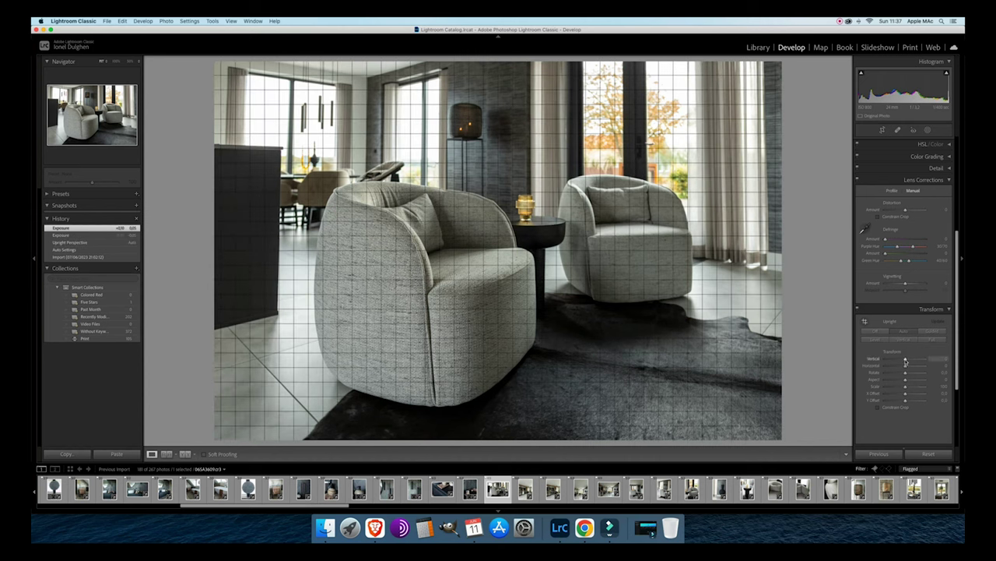
drag(906, 361, 905, 360)
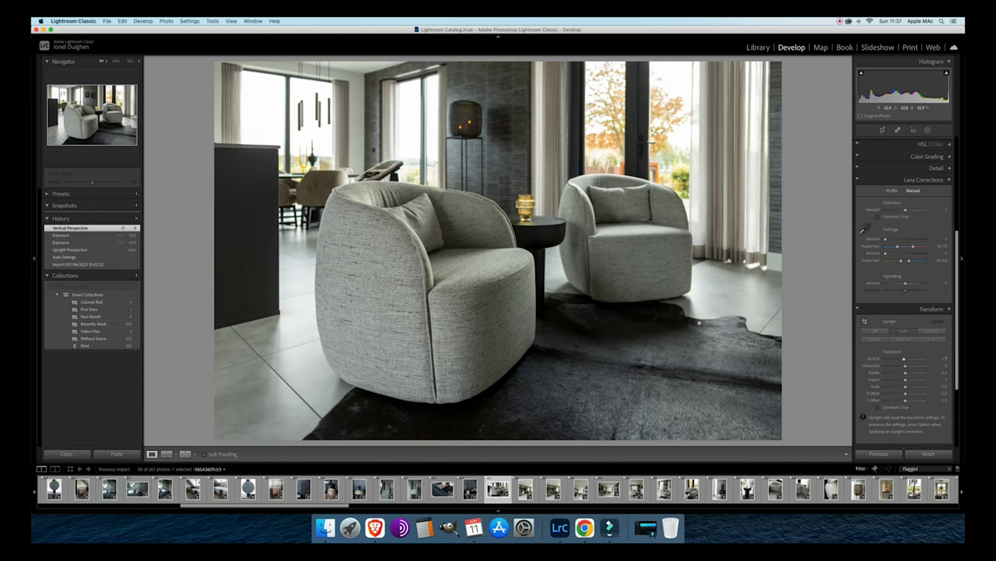
key(Right)
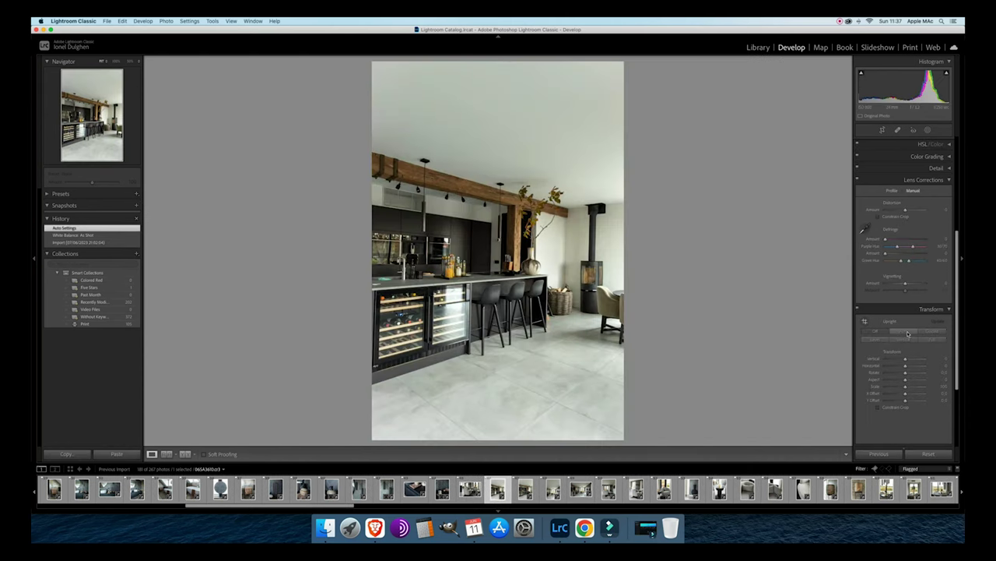
key(Right)
key(Left)
Select the filmstrip range up to the armchair photo and choose Auto white balance (Temp 5,650, Tint +20).
key(Right)
key(Right)
key(Right)
key(Right)
key(Right)
key(Right)
key(Right)
key(Right)
key(Right)
key(Right)
key(Right)
key(Right)
key(Right)
key(Right)
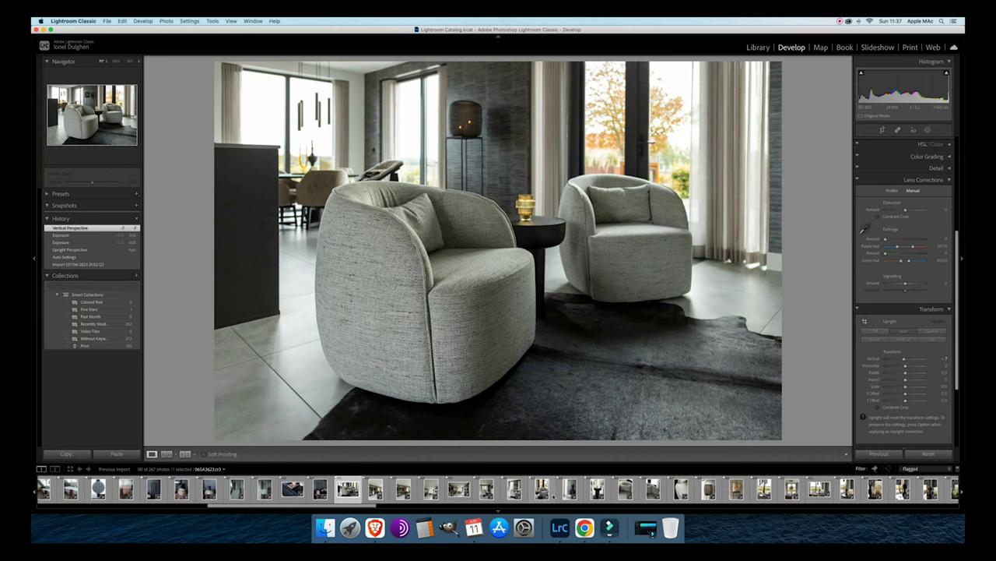
key(Left)
key(Left)
key(Left)
key(Left)
key(Left)
key(Left)
key(Left)
key(Left)
key(Left)
key(Left)
key(Left)
key(Left)
key(Left)
key(Left)
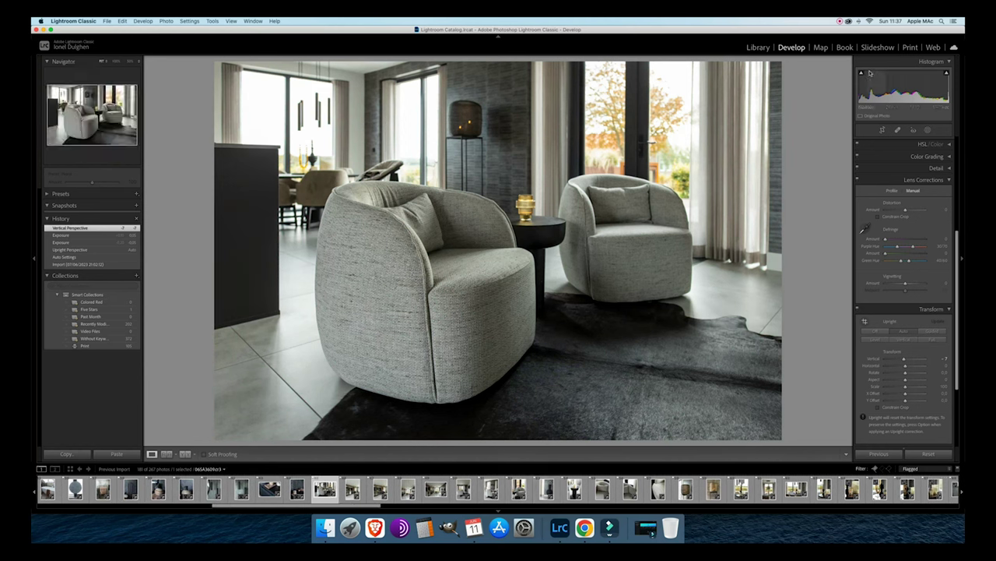
scroll(919, 195, up, 5)
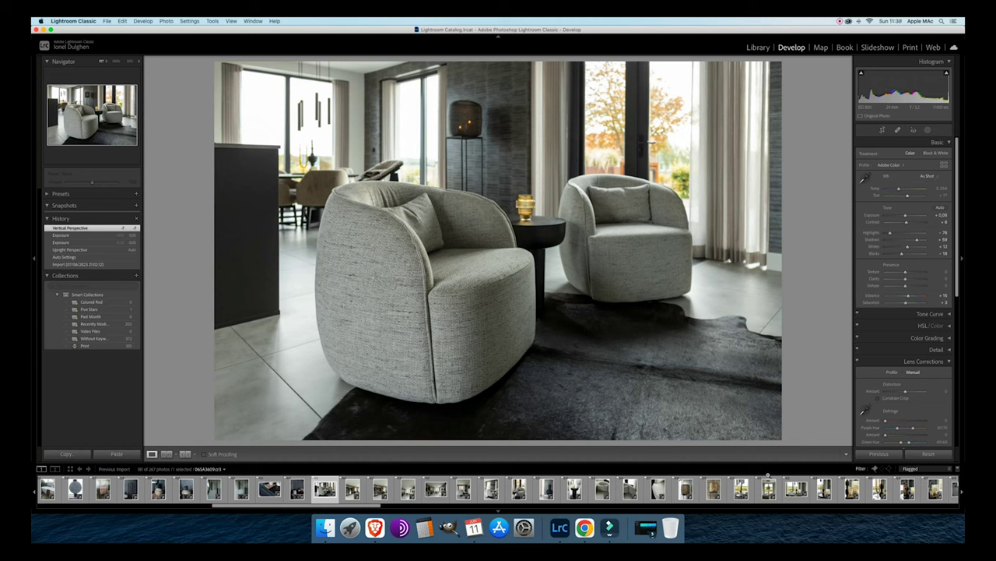
scroll(763, 489, down, 3)
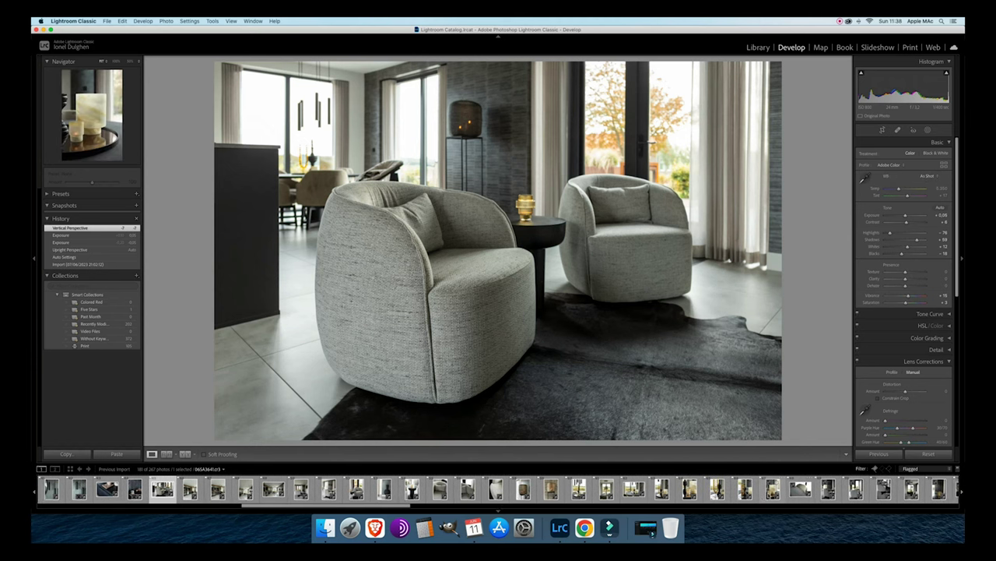
scroll(94, 489, down, 3)
scroll(498, 489, down, 5)
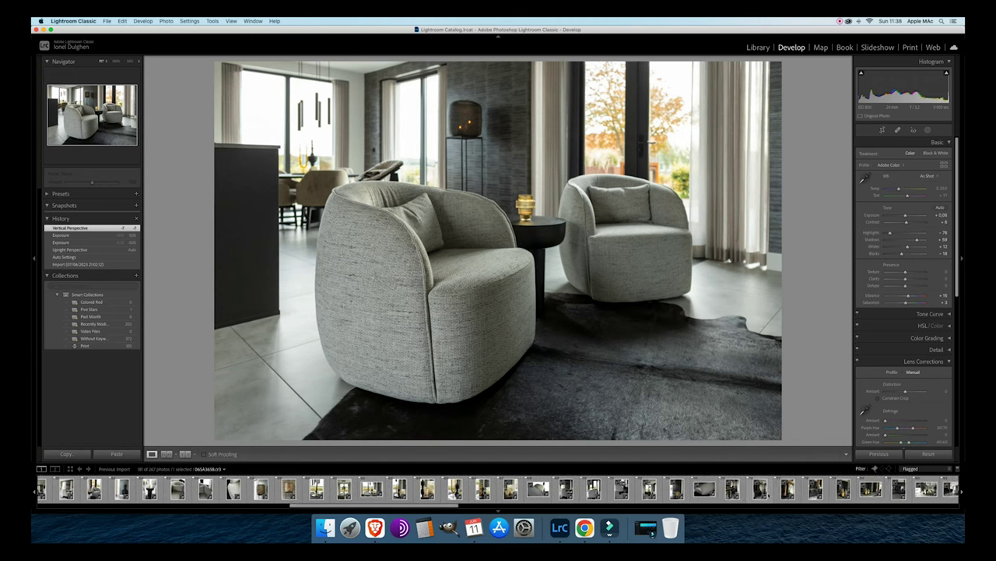
scroll(498, 488, down, 5)
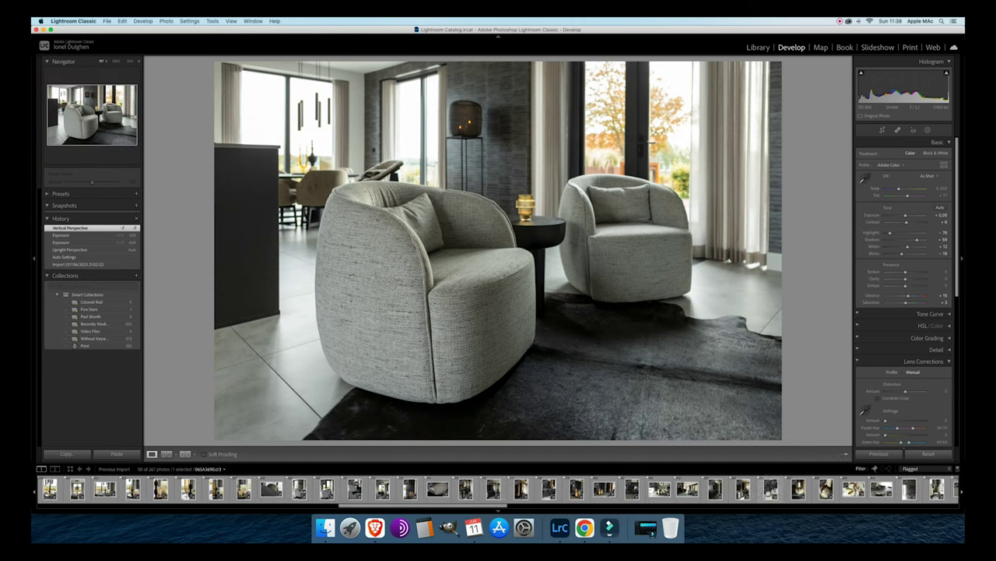
scroll(498, 489, down, 5)
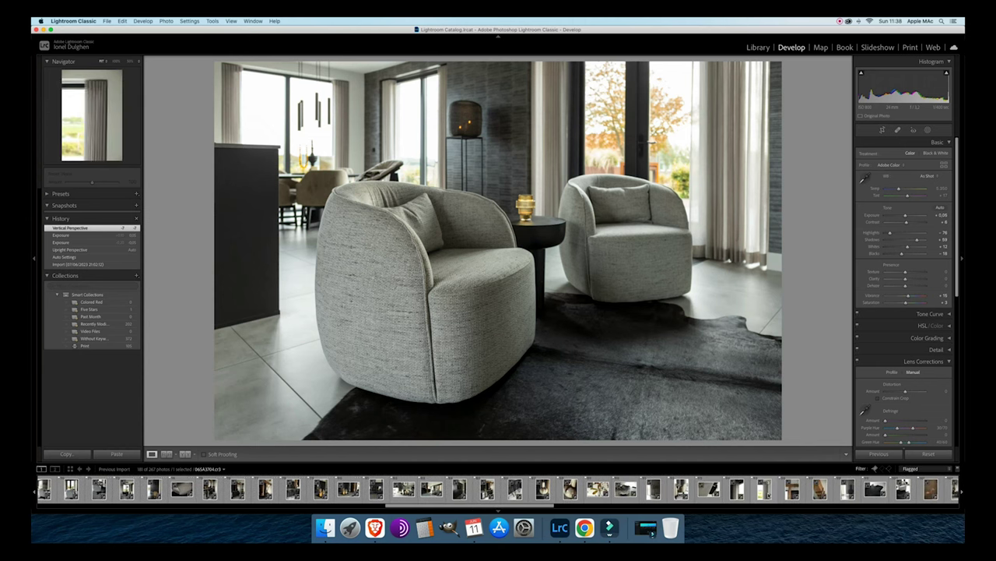
scroll(498, 489, down, 2)
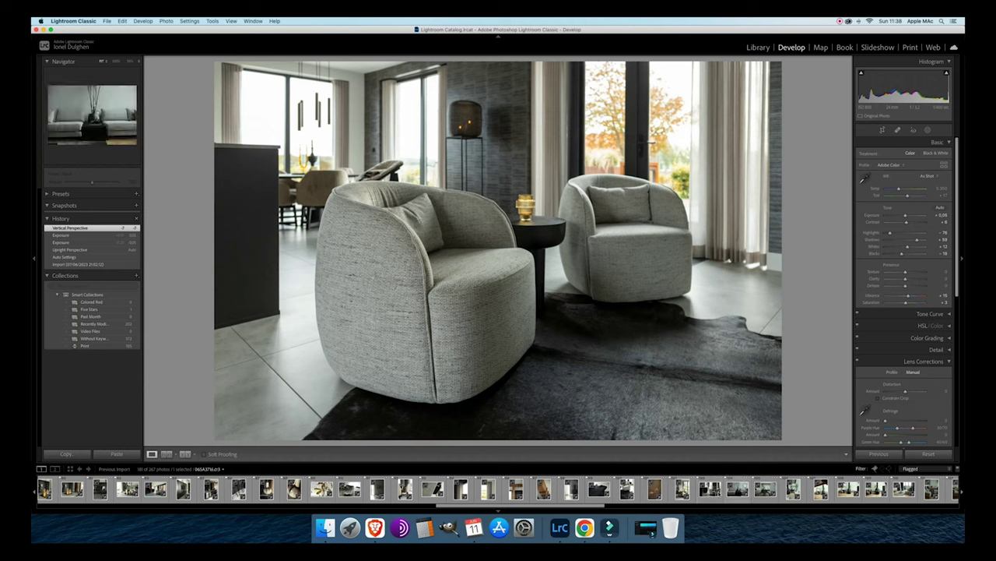
shift+click(44, 489)
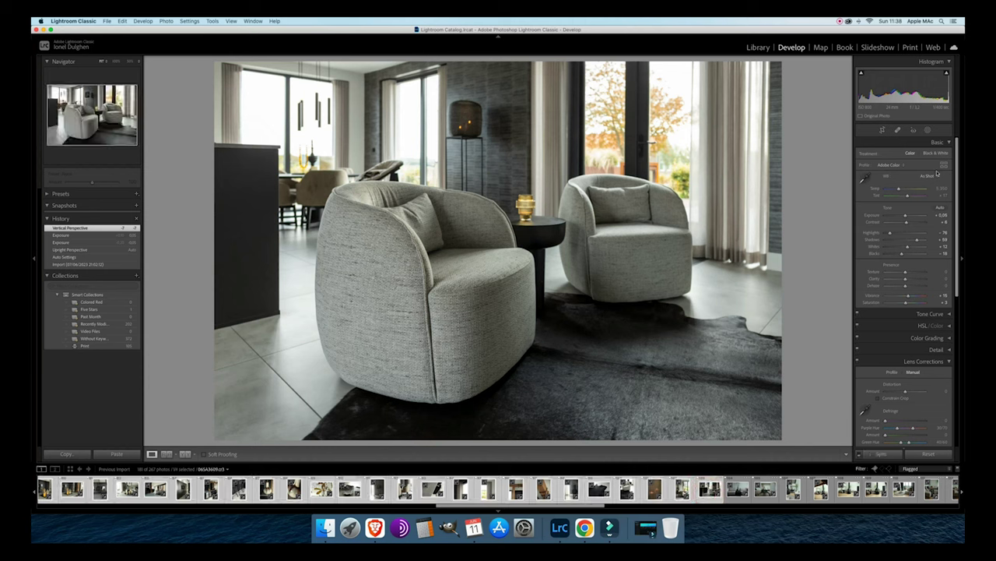
click(931, 177)
click(929, 183)
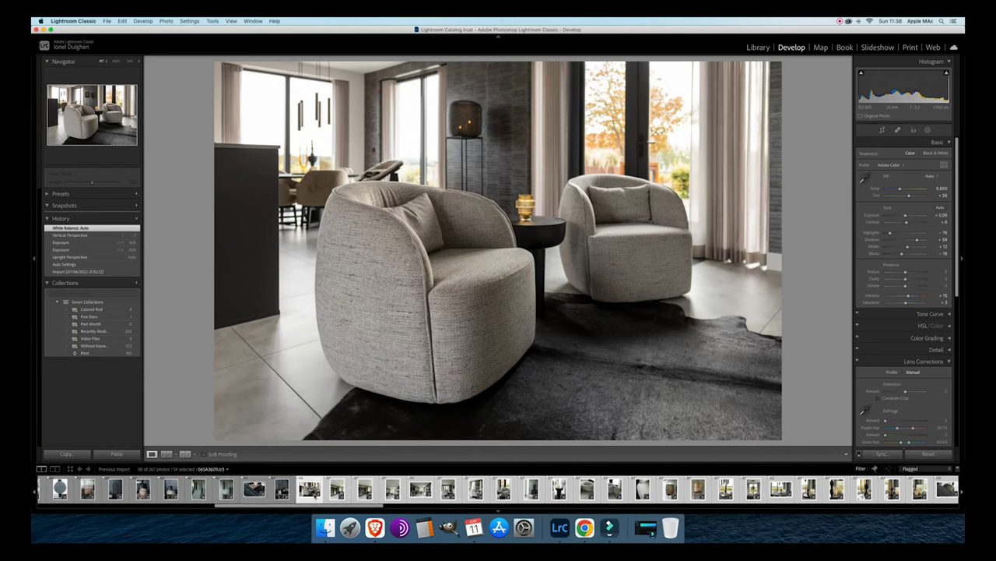
click(939, 314)
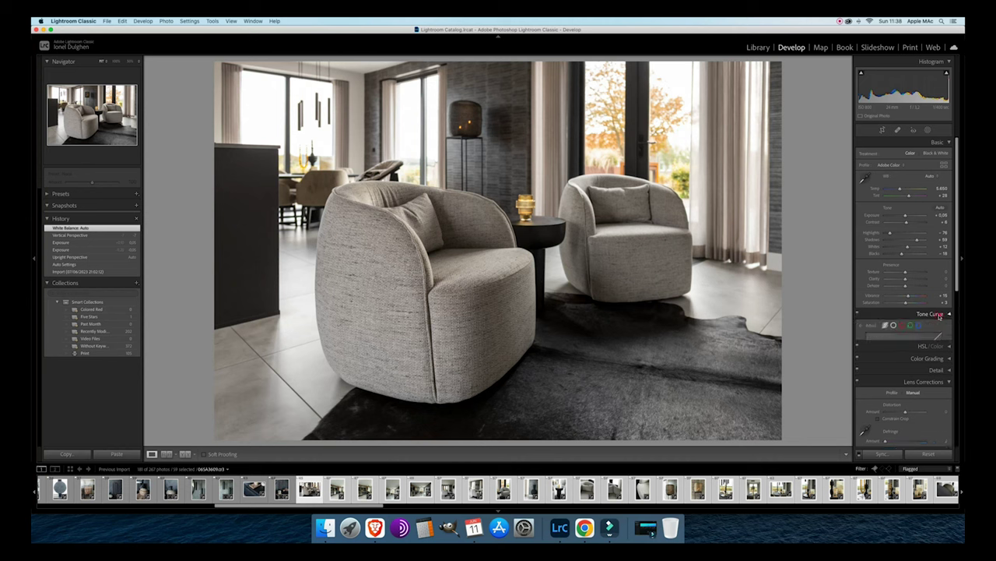
Check the HSL and Colour Grading panels, then advance to the wine-fridge kitchen photo.
scroll(932, 419, down, 3)
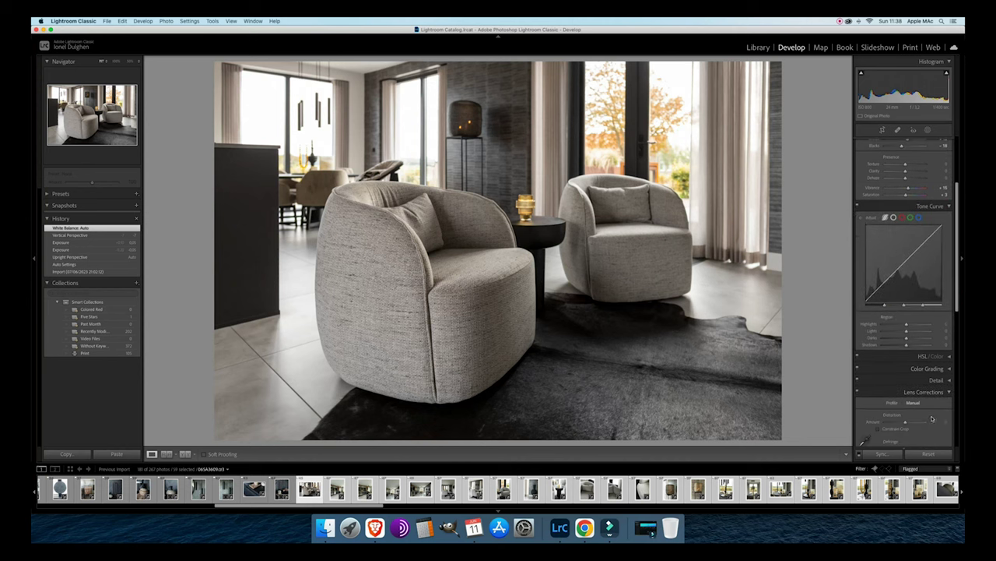
click(935, 351)
scroll(934, 354, down, 4)
scroll(935, 354, up, 4)
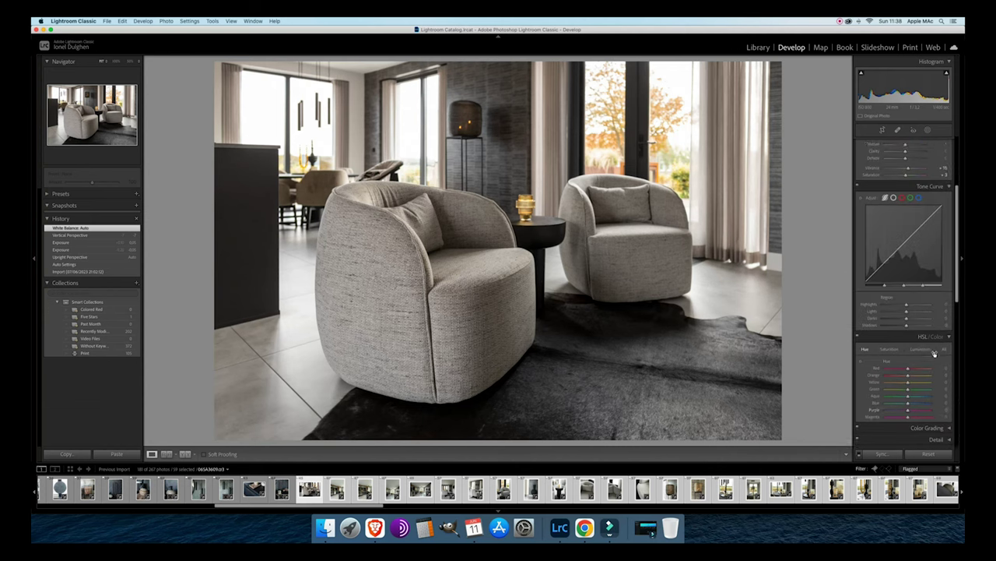
scroll(934, 353, up, 4)
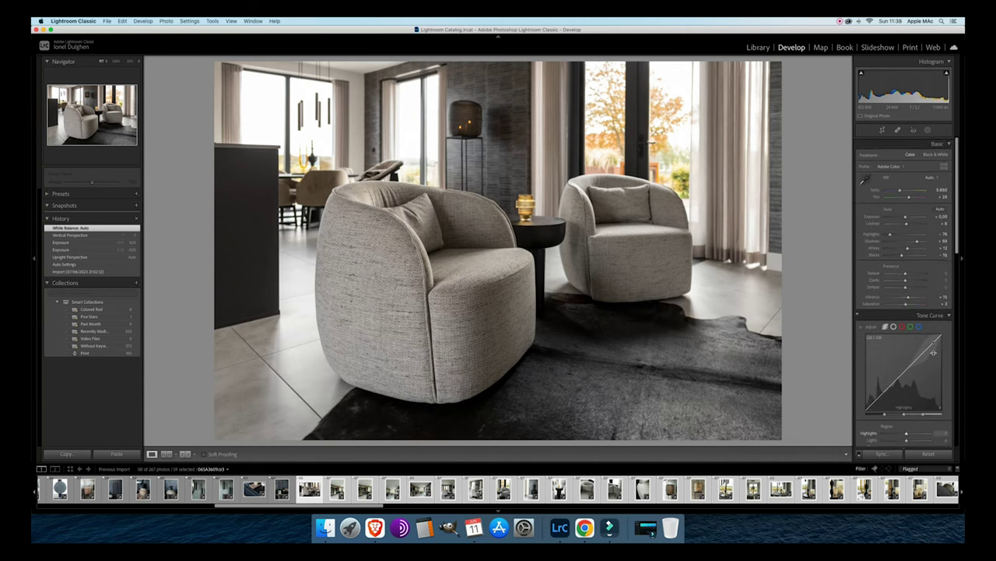
scroll(933, 353, down, 6)
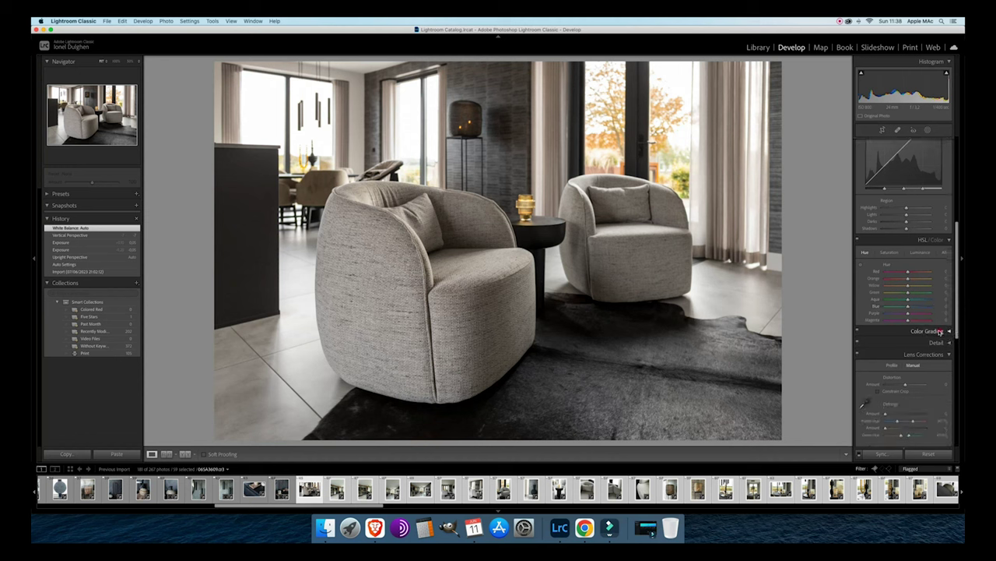
click(939, 332)
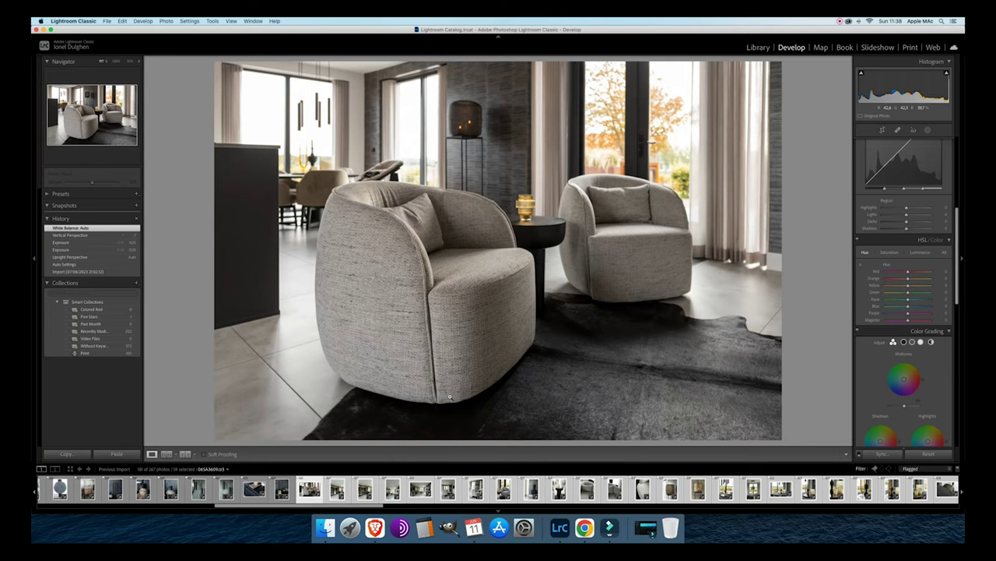
key(Right)
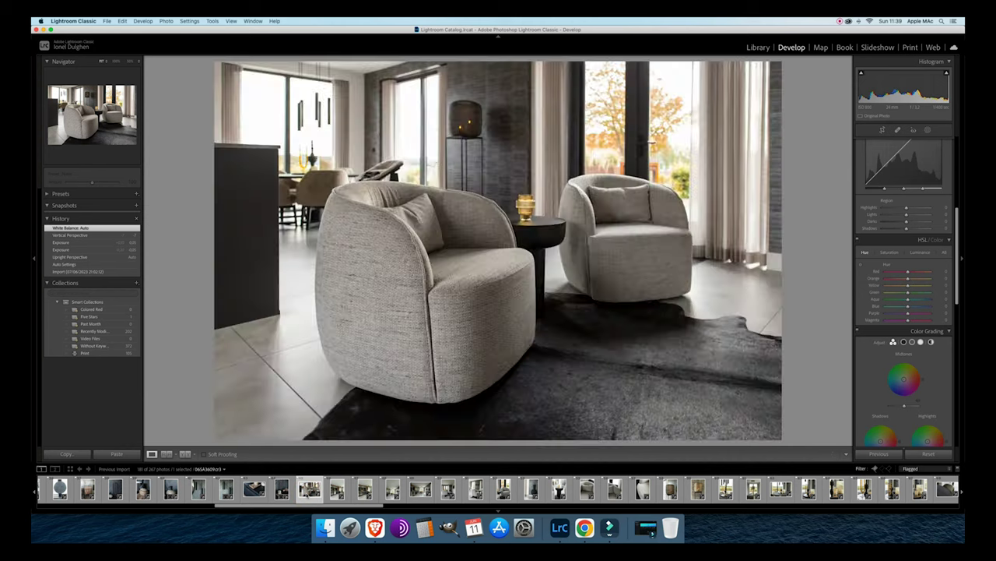
key(Right)
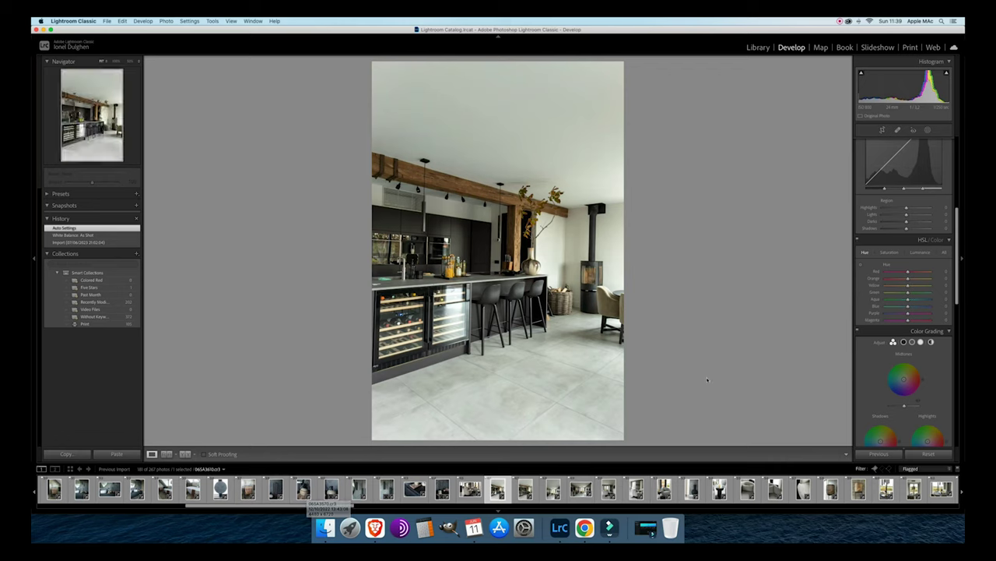
Apply Auto Upright perspective correction to each of the two kitchen photos.
scroll(889, 281, up, 5)
scroll(889, 281, down, 5)
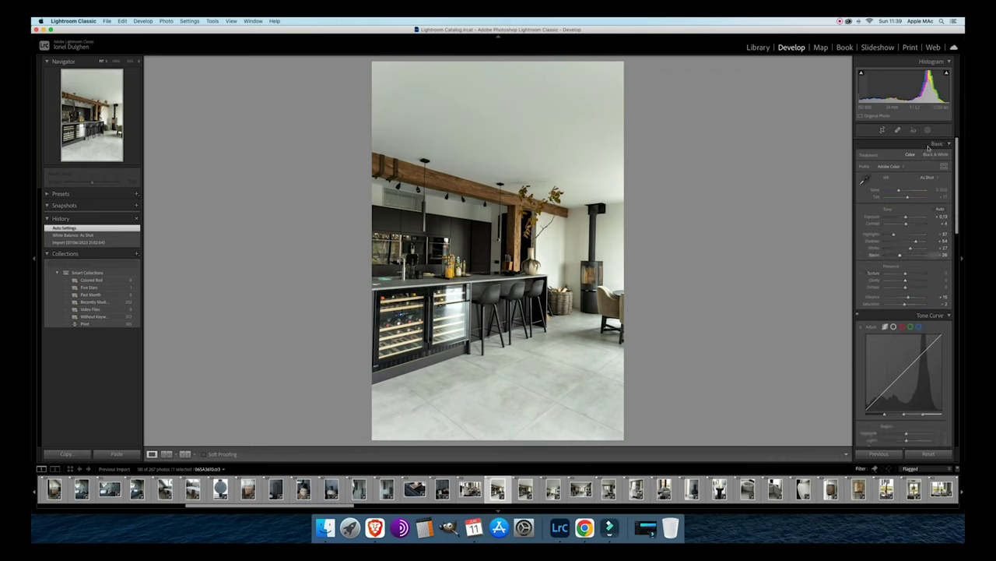
scroll(925, 176, down, 10)
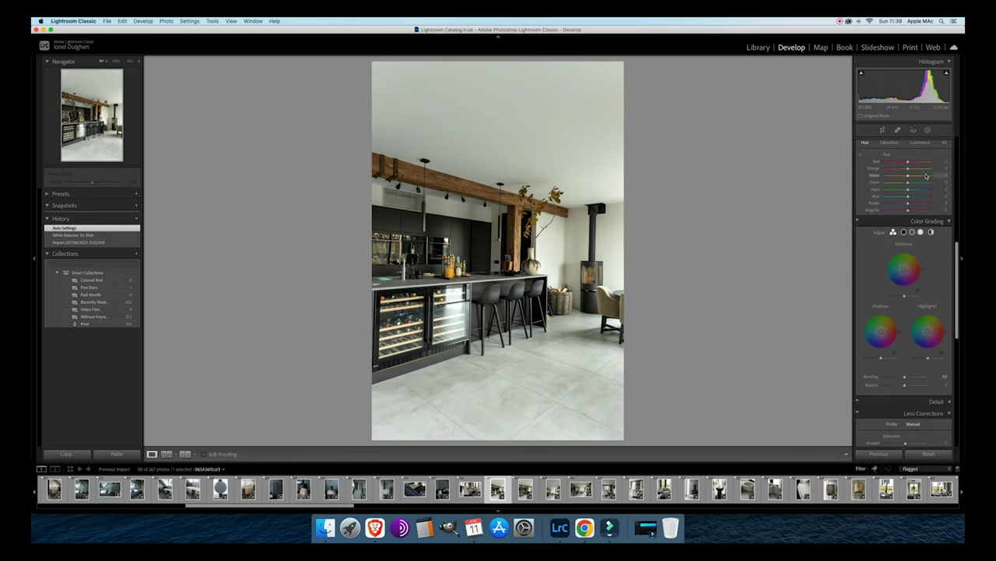
click(905, 274)
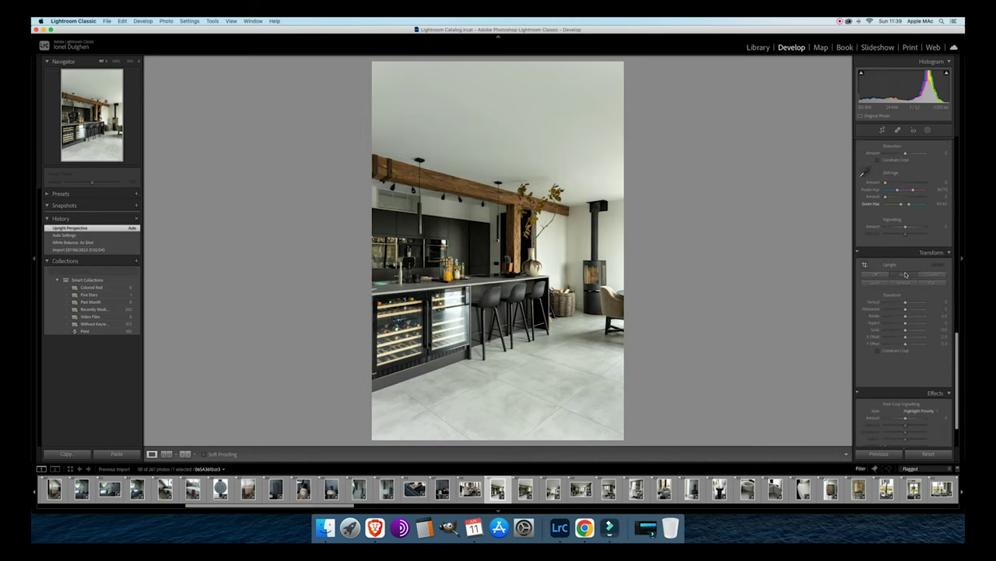
key(Right)
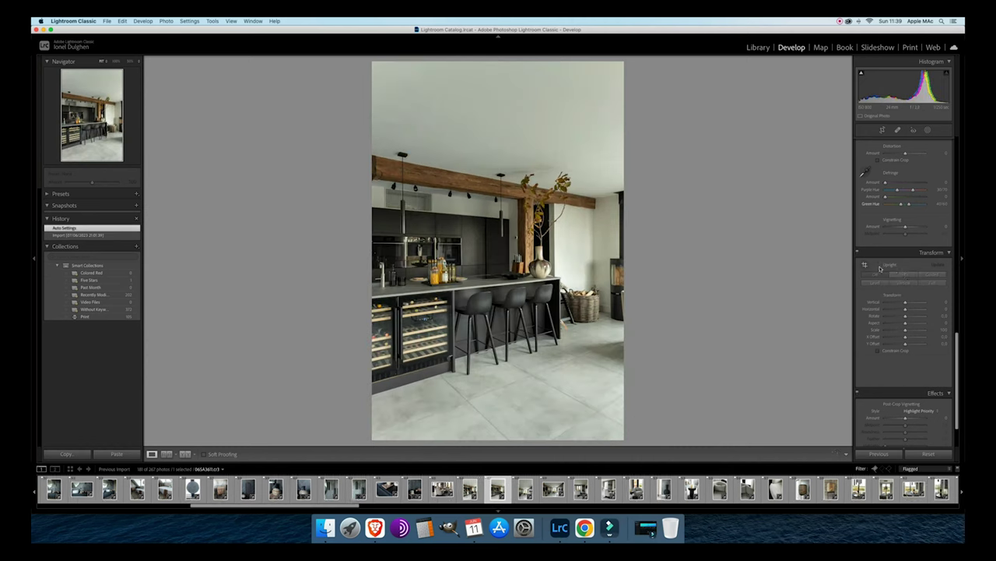
click(895, 274)
key(Right)
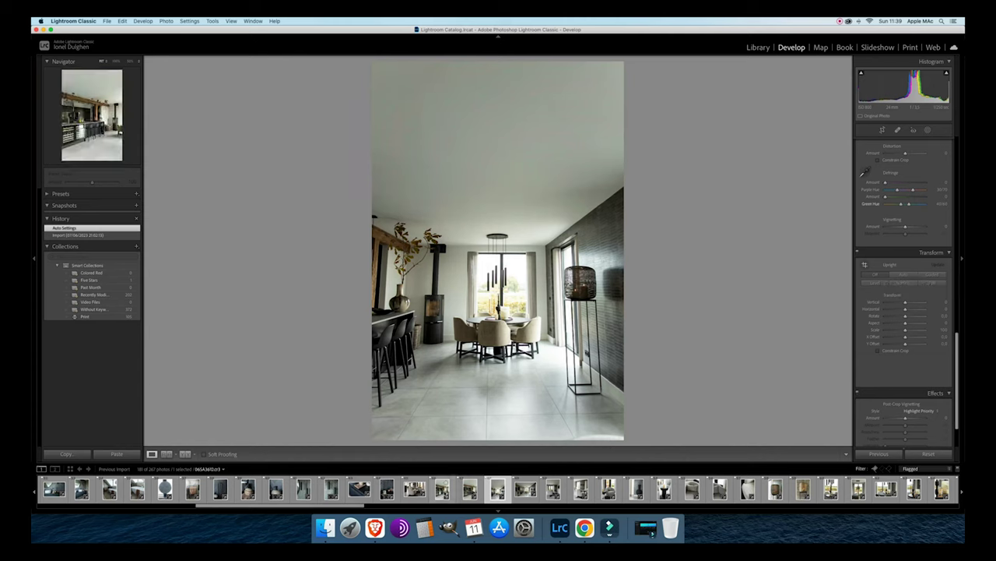
Apply Auto Upright to three selected photos together, then clear the selection.
shift+click(442, 488)
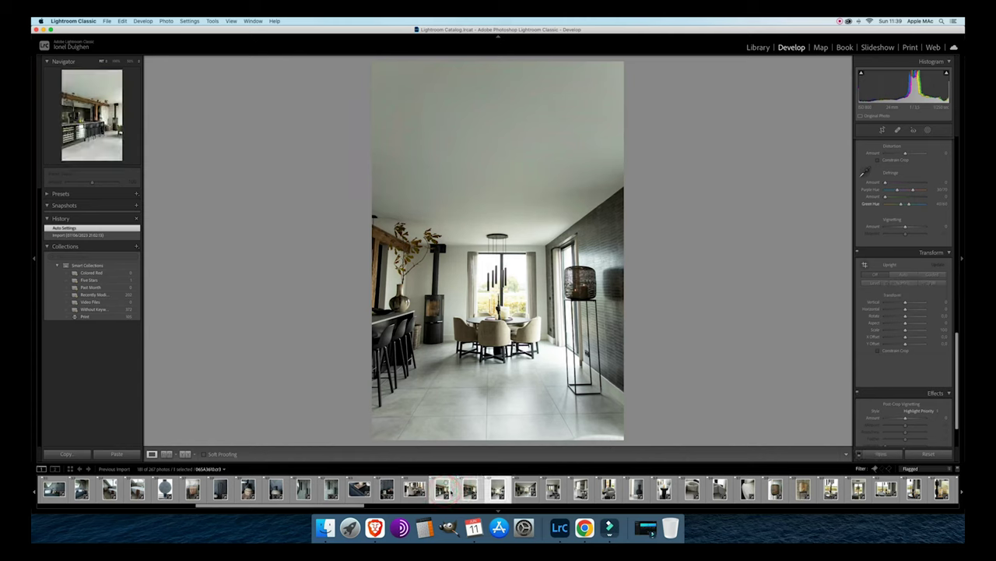
click(901, 275)
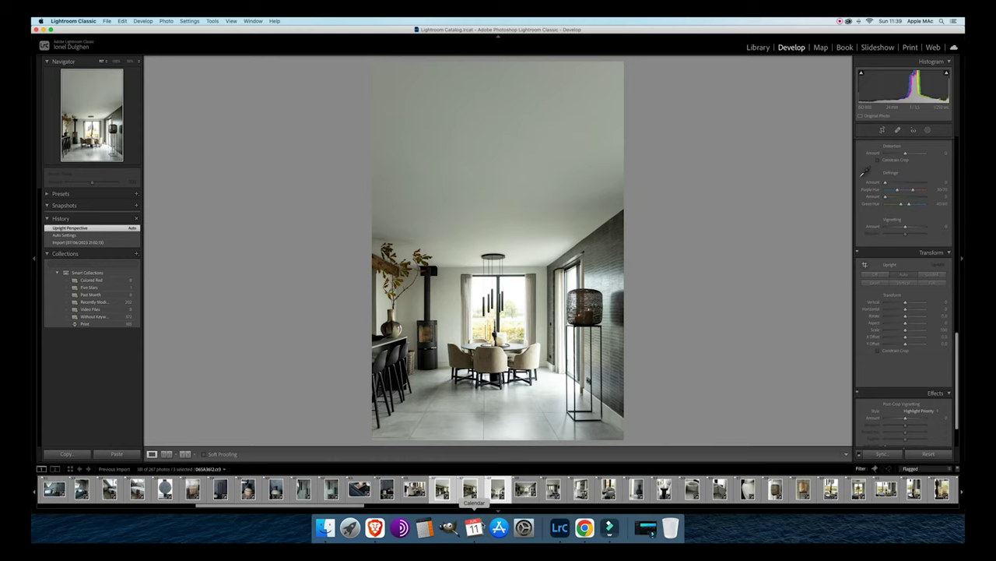
key(super+d)
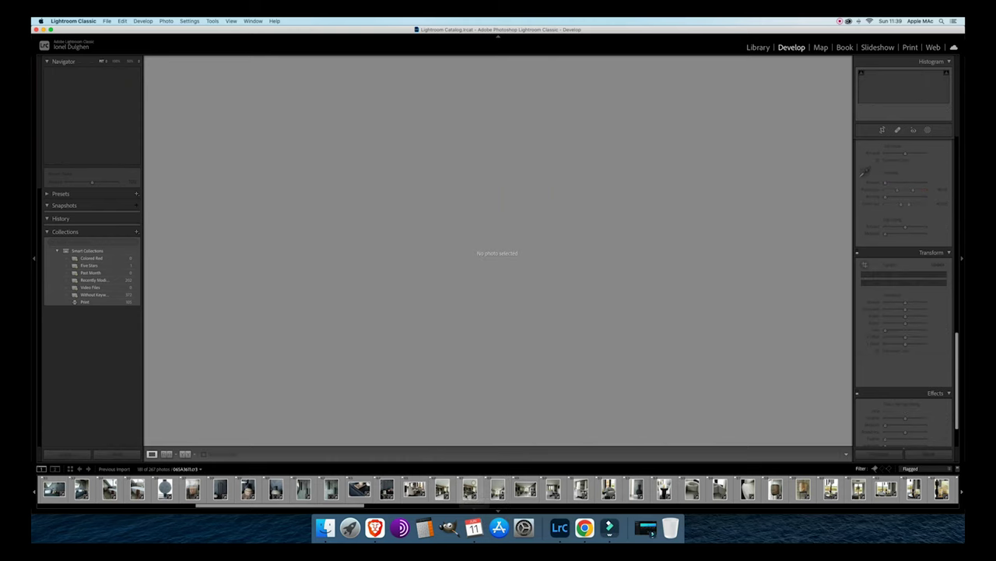
click(470, 489)
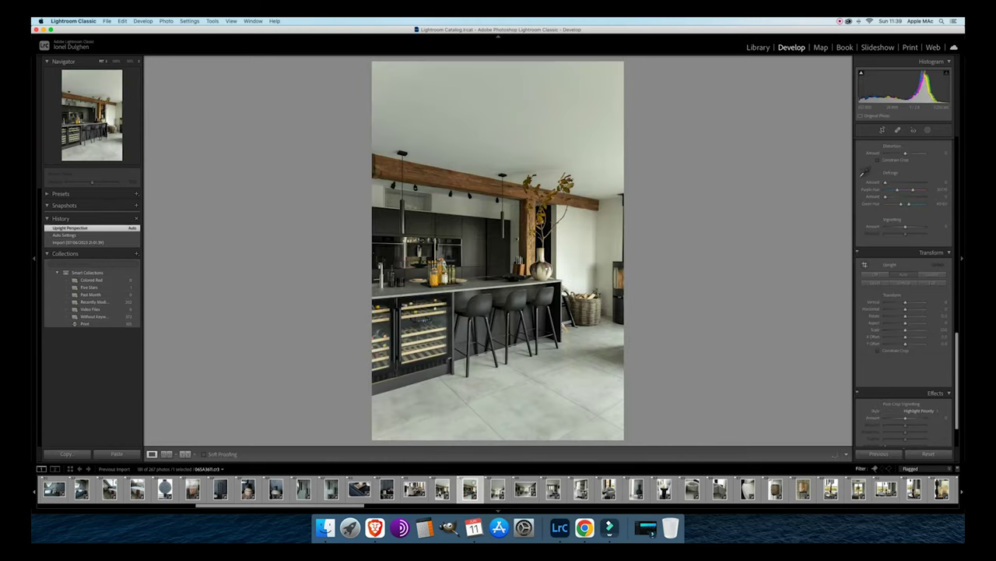
With Auto Sync on, reset Upright to Off then Auto on three selected photos.
click(498, 489)
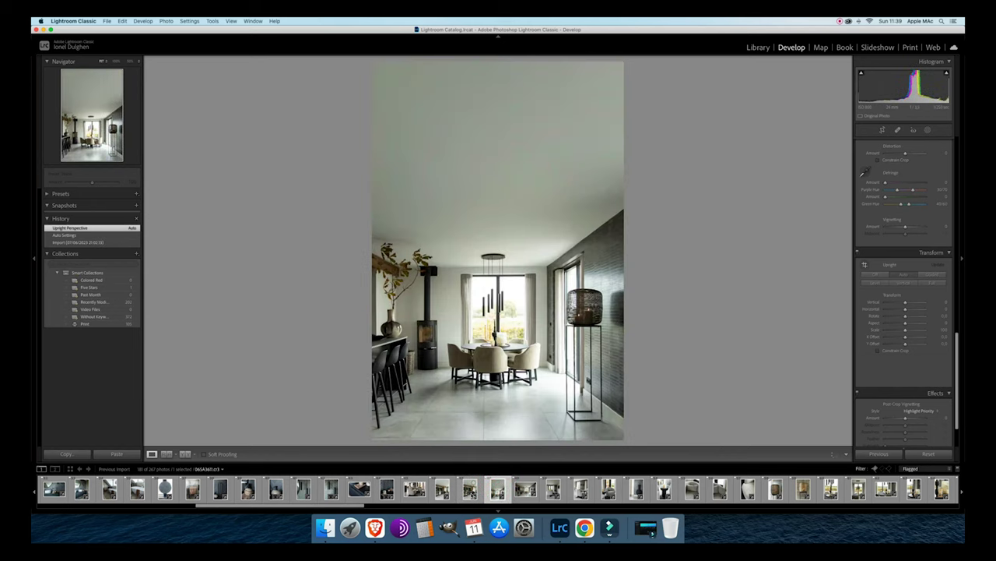
shift+click(445, 487)
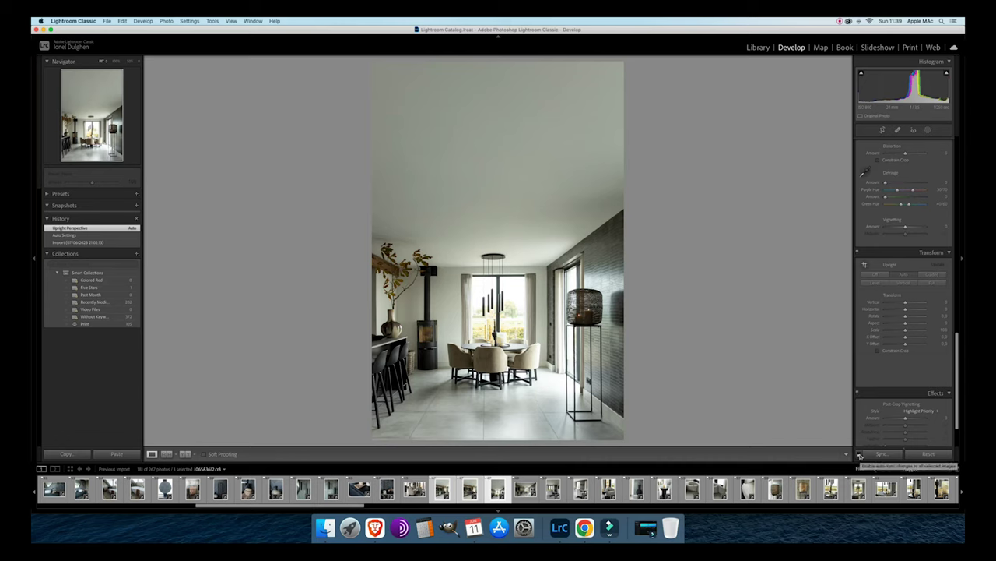
click(859, 455)
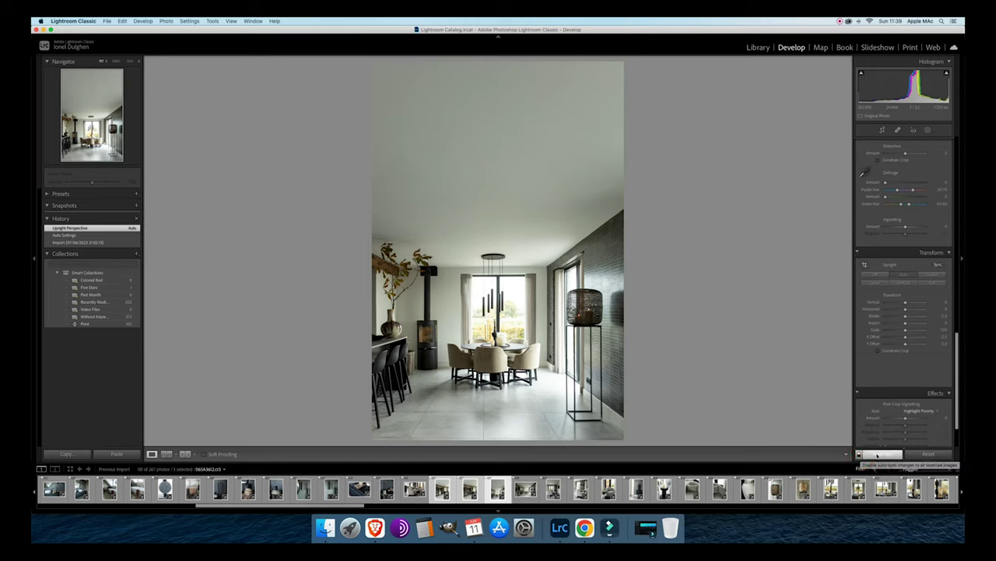
click(877, 274)
click(904, 275)
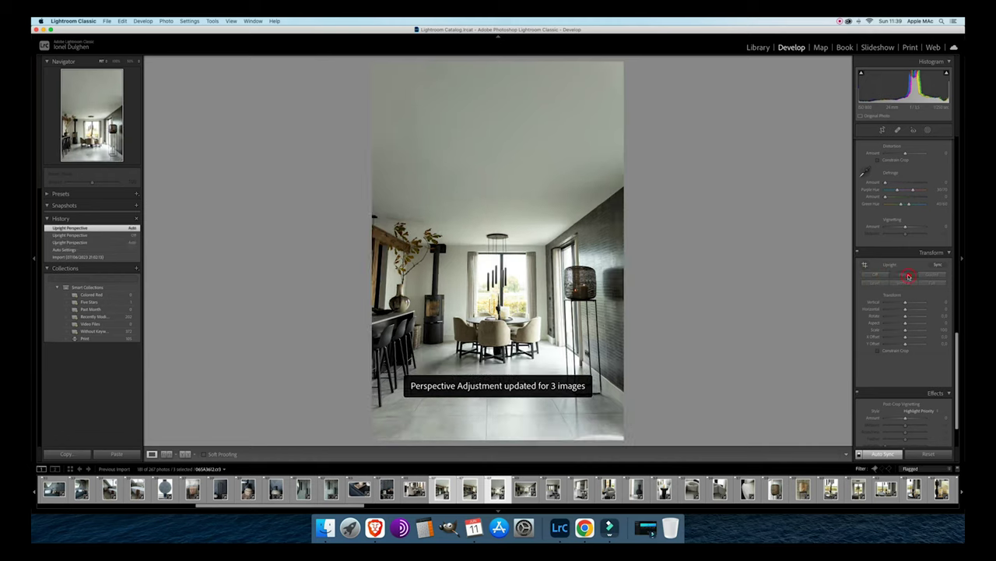
click(469, 488)
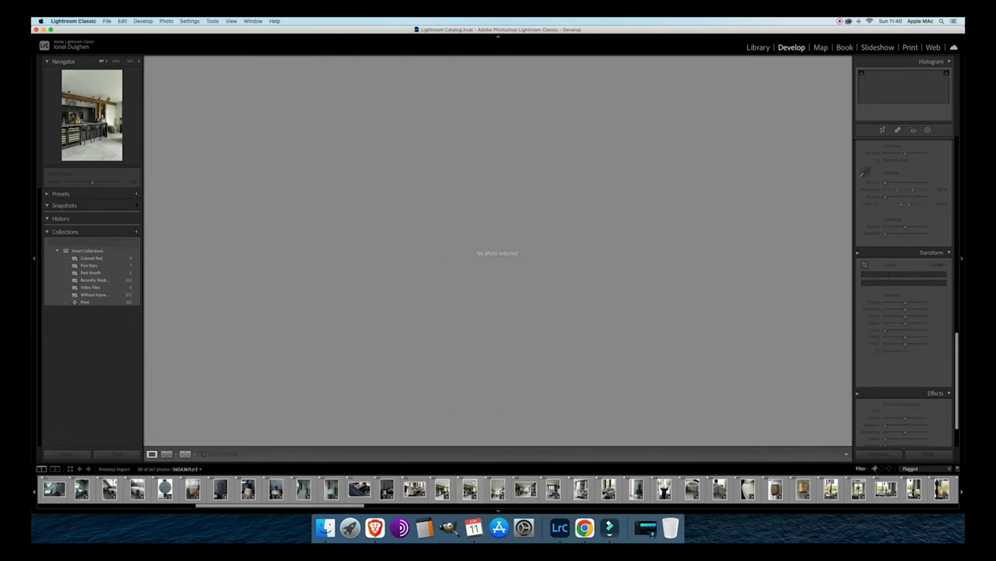
click(442, 488)
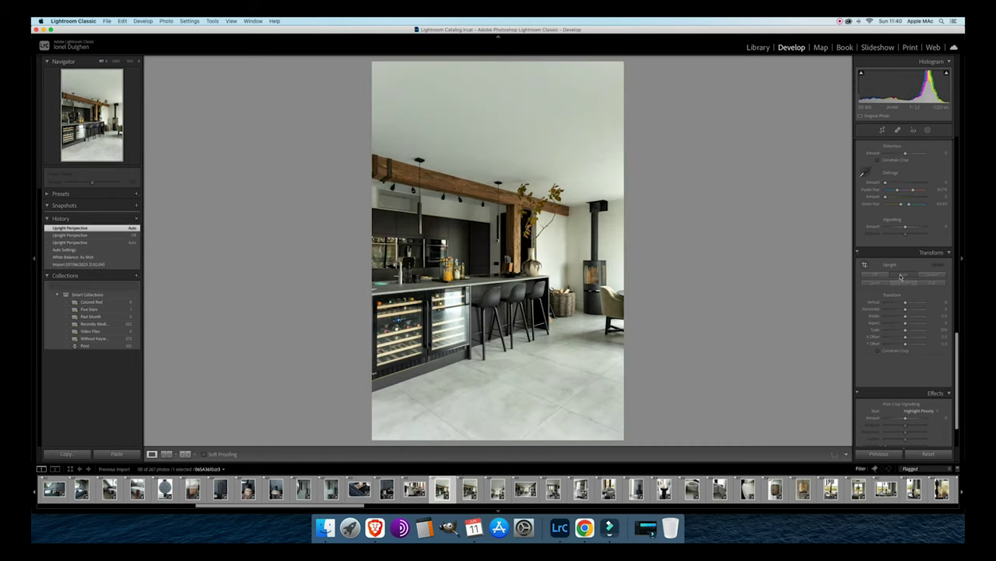
Apply Auto Upright to the wide kitchen-and-dining-room photo.
key(Right)
key(Right)
key(Right)
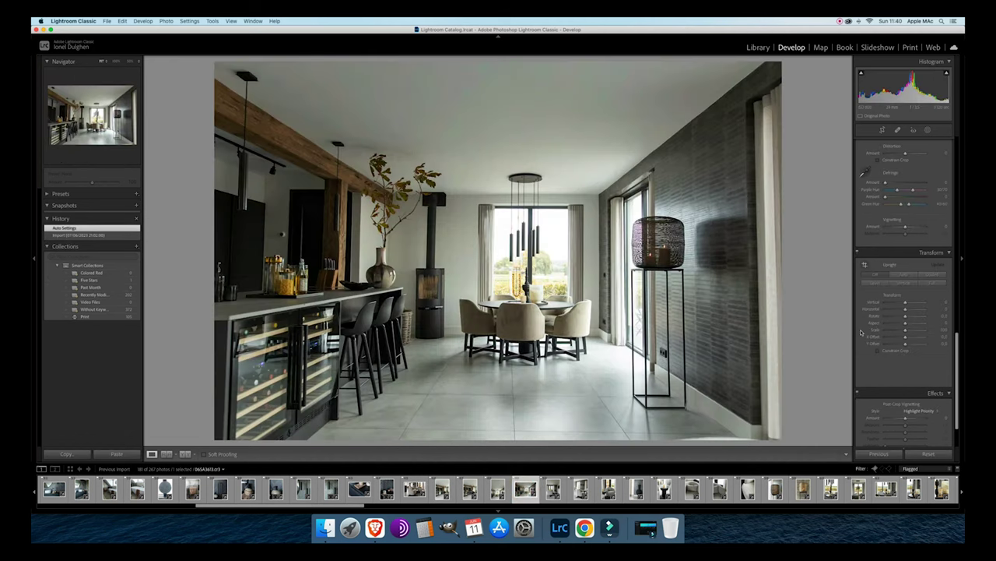
click(904, 276)
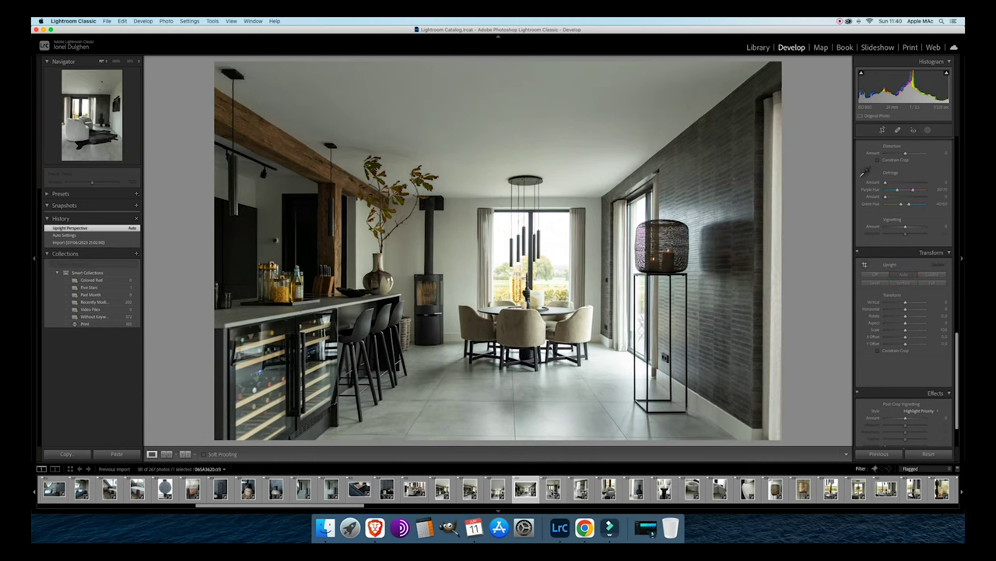
click(553, 488)
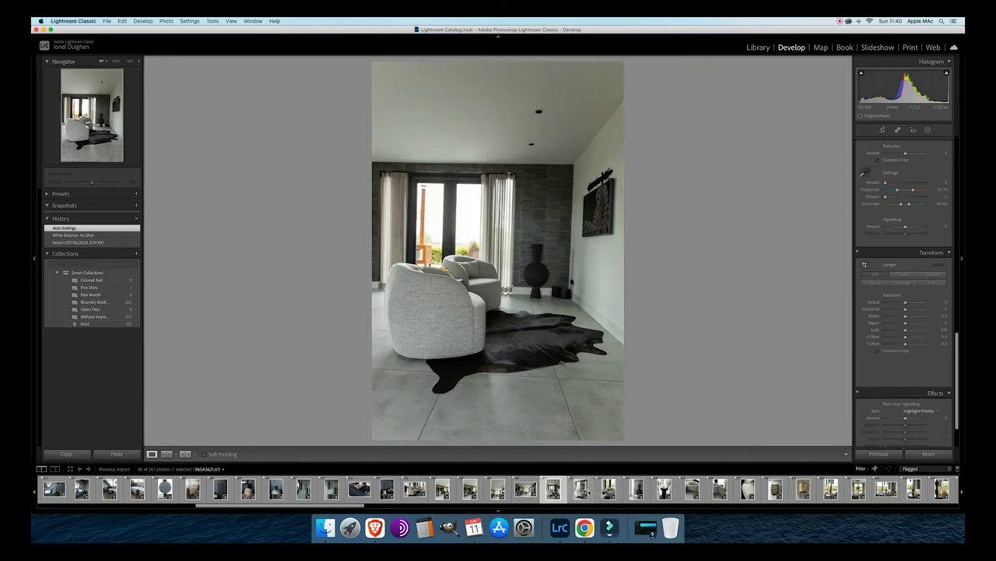
Apply Auto Upright to the three selected armchair-room photos at once.
shift+click(608, 489)
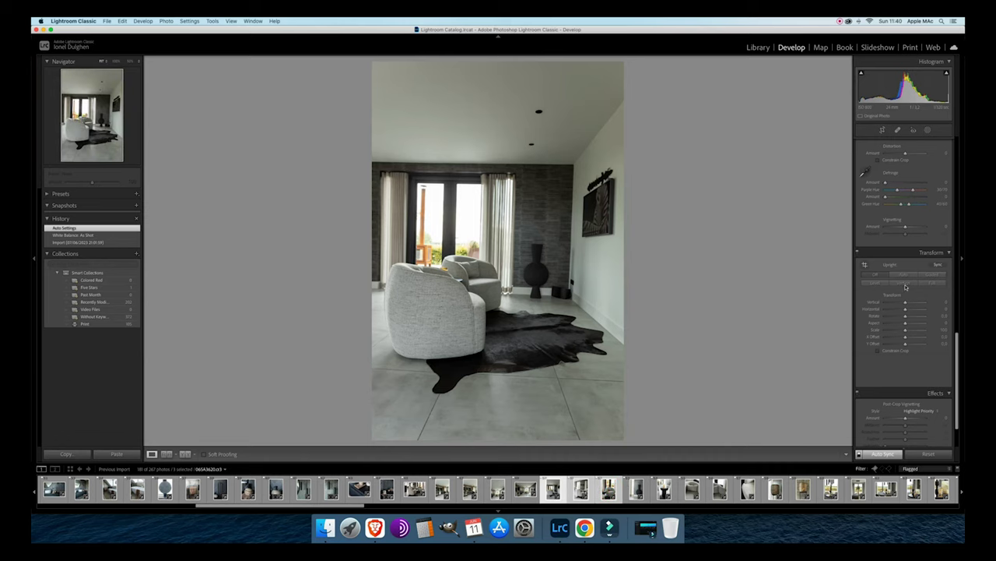
click(902, 275)
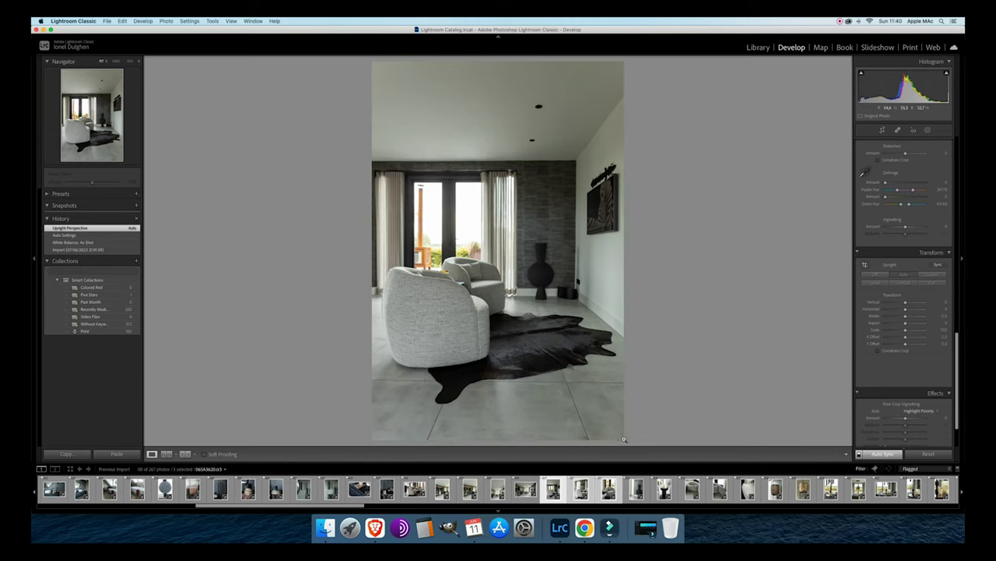
click(579, 488)
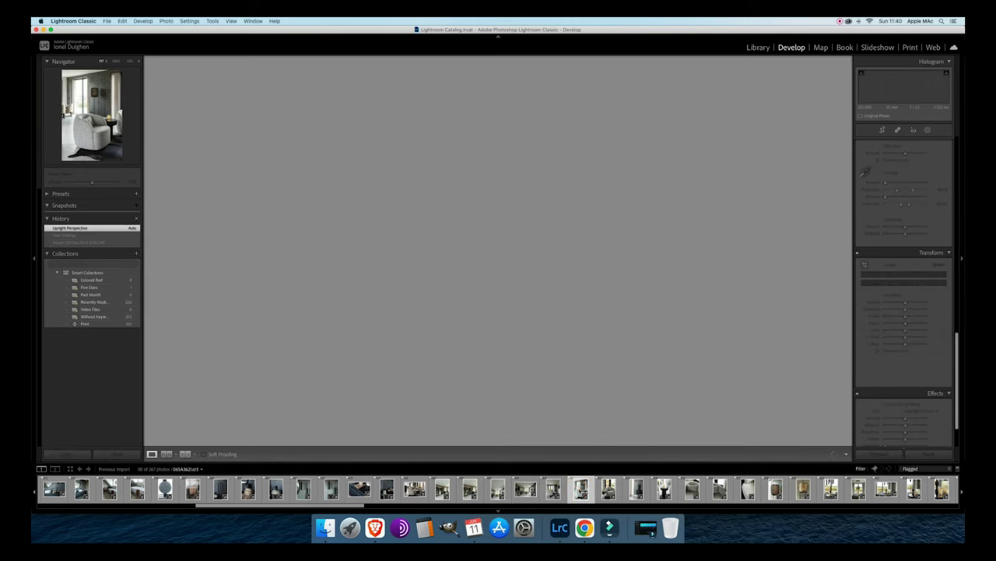
click(606, 489)
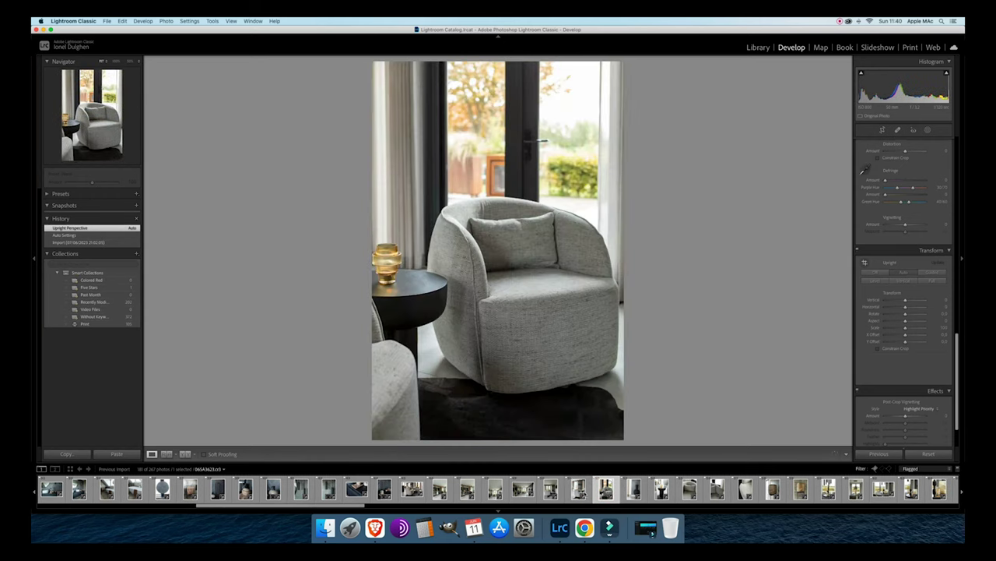
Review the armchair close-up, then open the black vase photo.
key(Left)
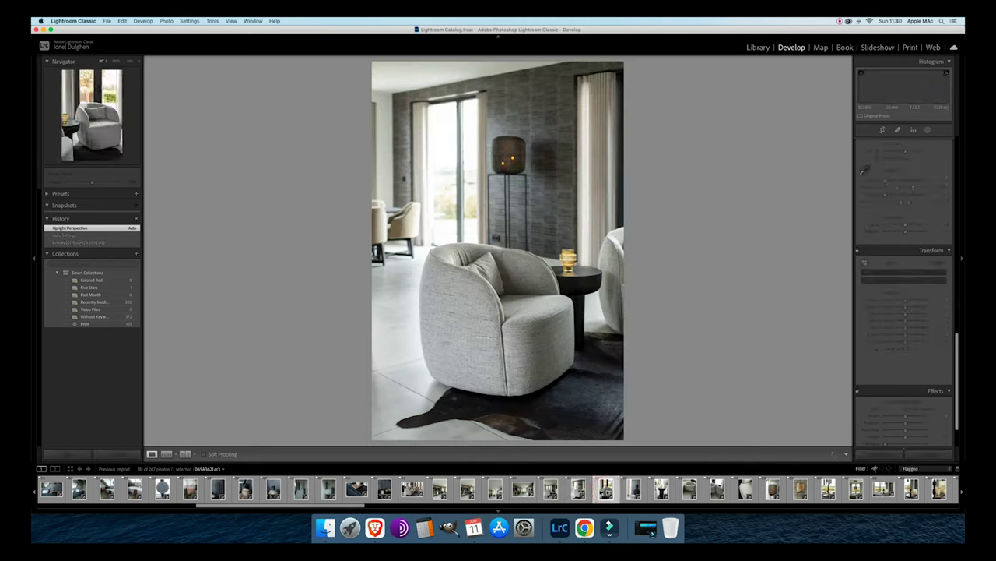
click(606, 488)
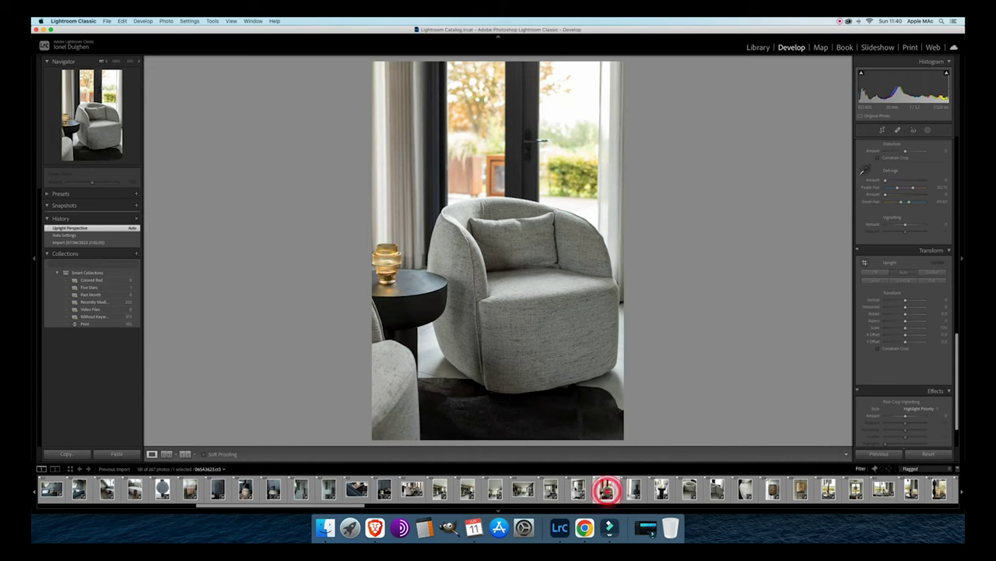
click(606, 488)
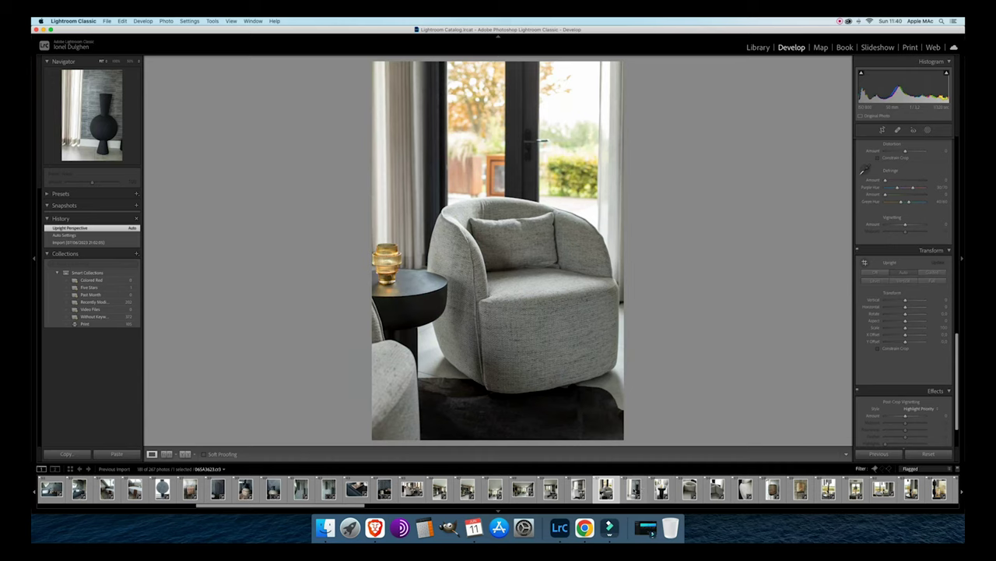
click(634, 488)
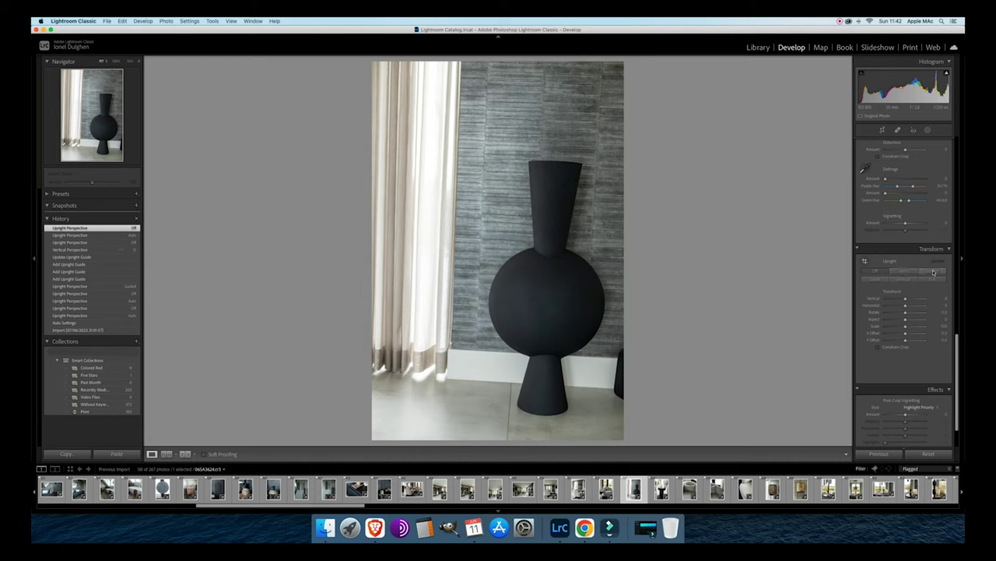
Auto Upright the vase photo with vertical and horizontal perspective tweaks, then the side-table photo.
click(903, 271)
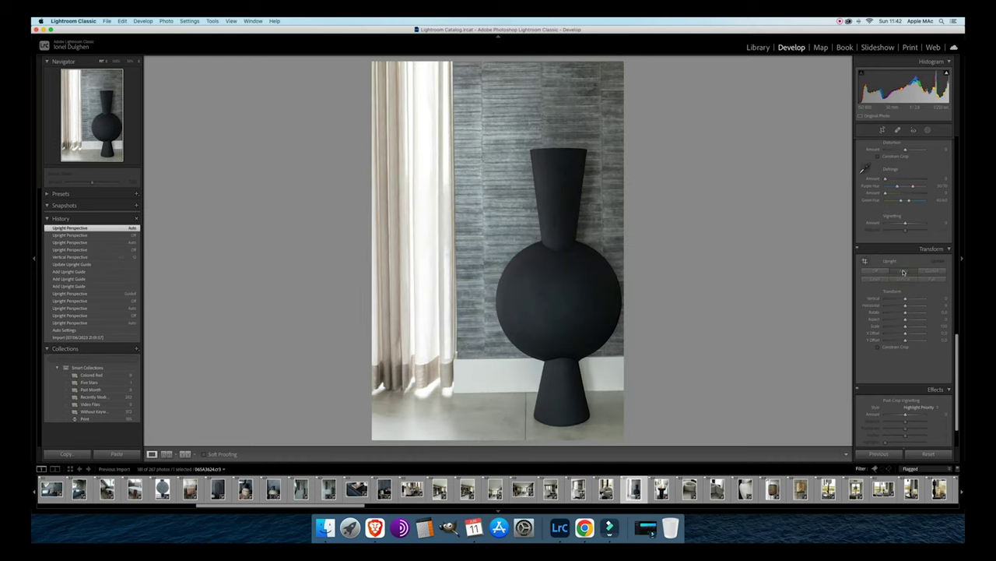
drag(909, 301, 907, 308)
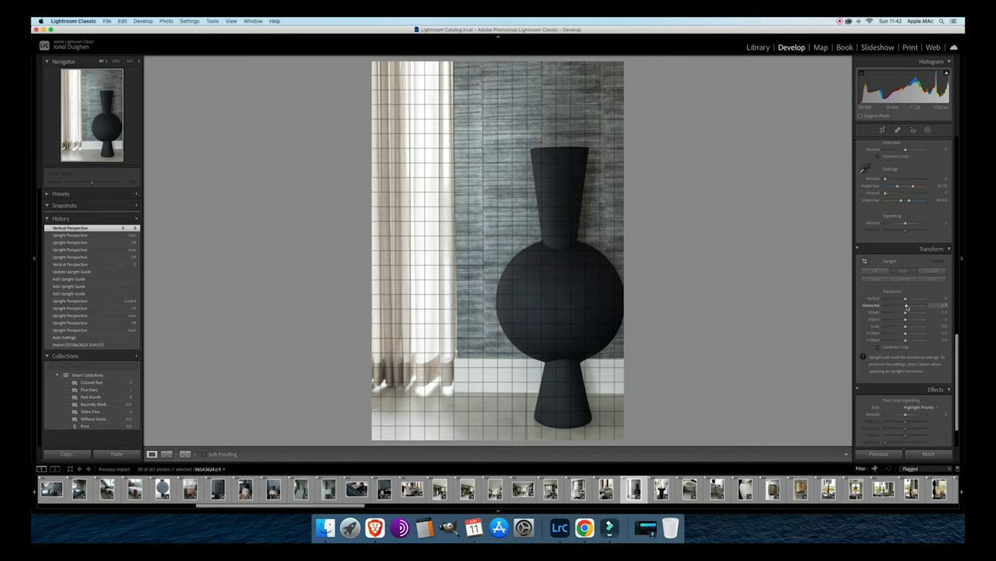
drag(906, 308, 906, 308)
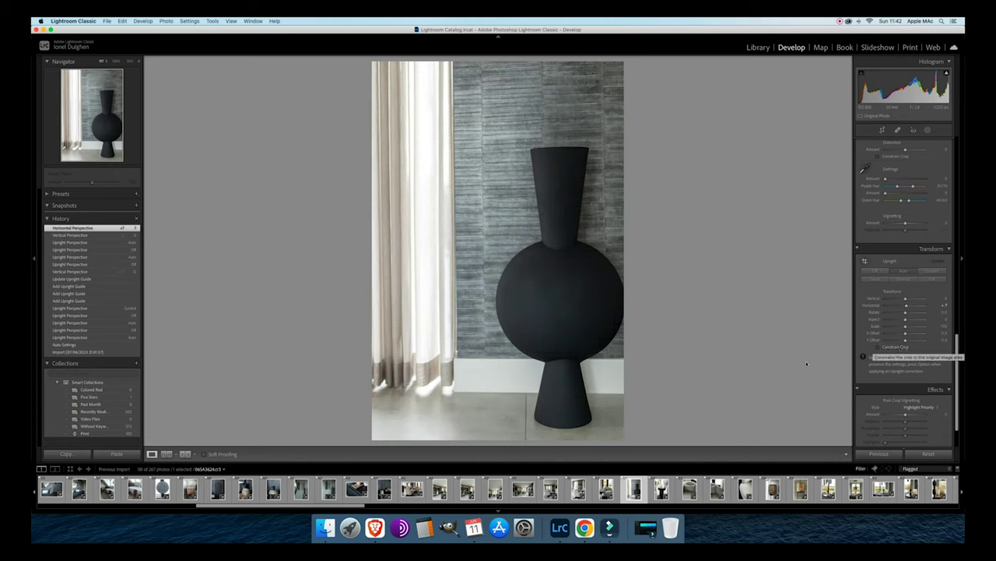
key(Right)
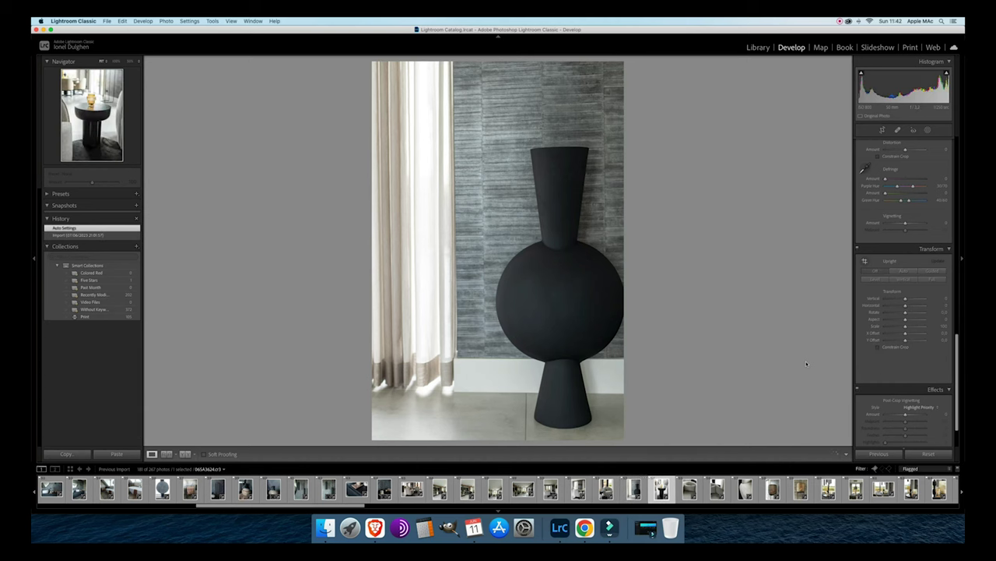
click(903, 274)
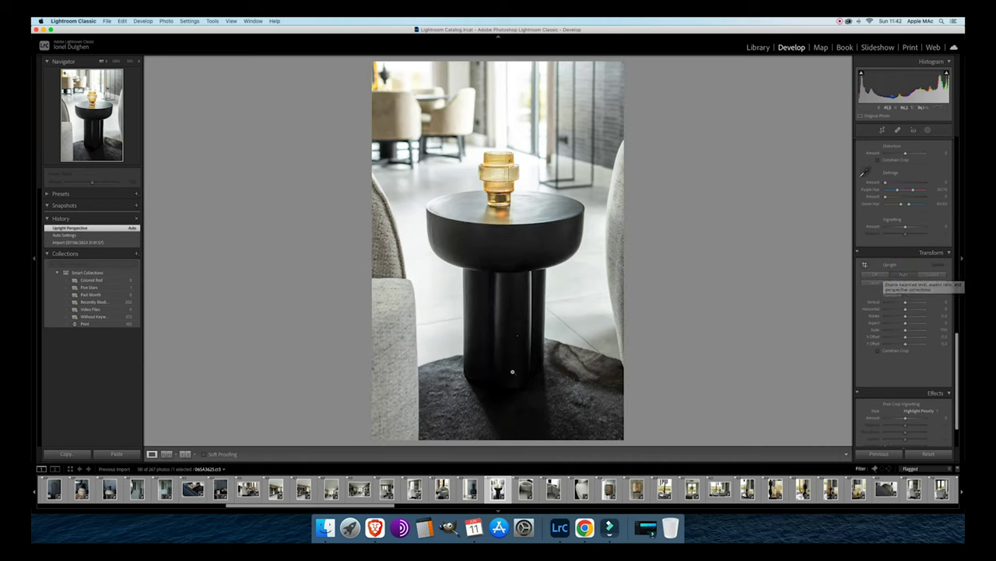
Heal the blemish on the side table's black column at 1:1 with Spot Removal.
click(526, 341)
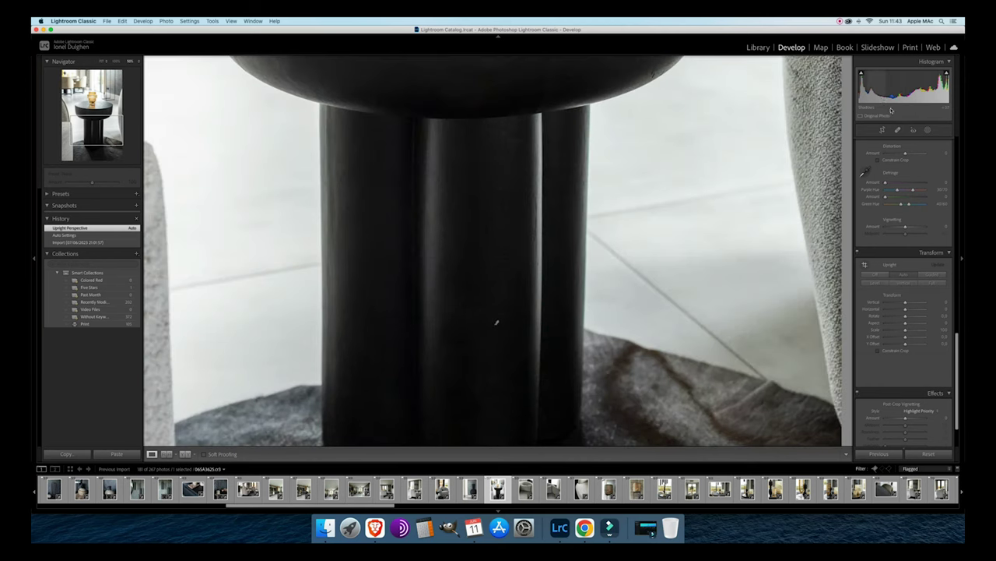
click(897, 129)
scroll(492, 330, down, 5)
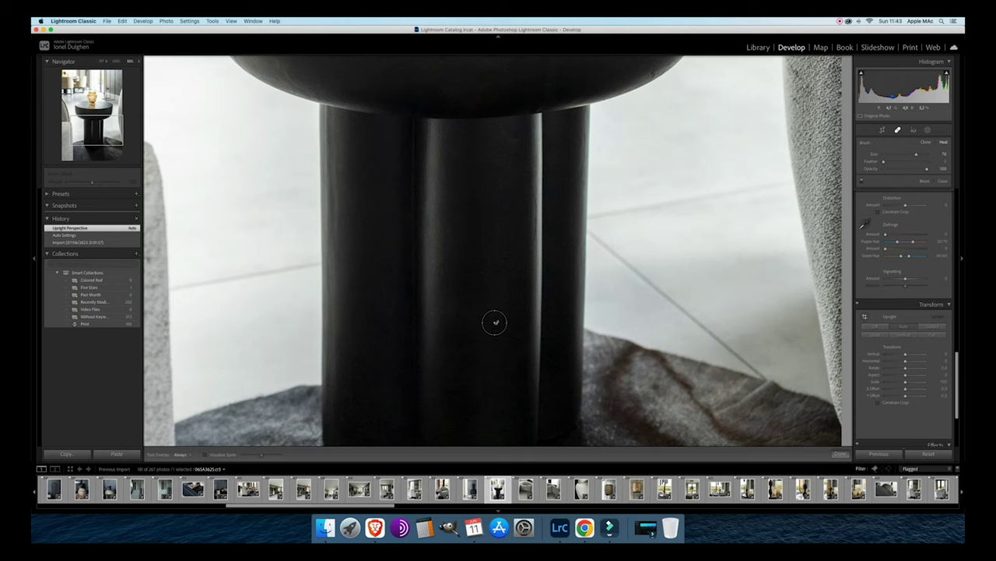
click(494, 322)
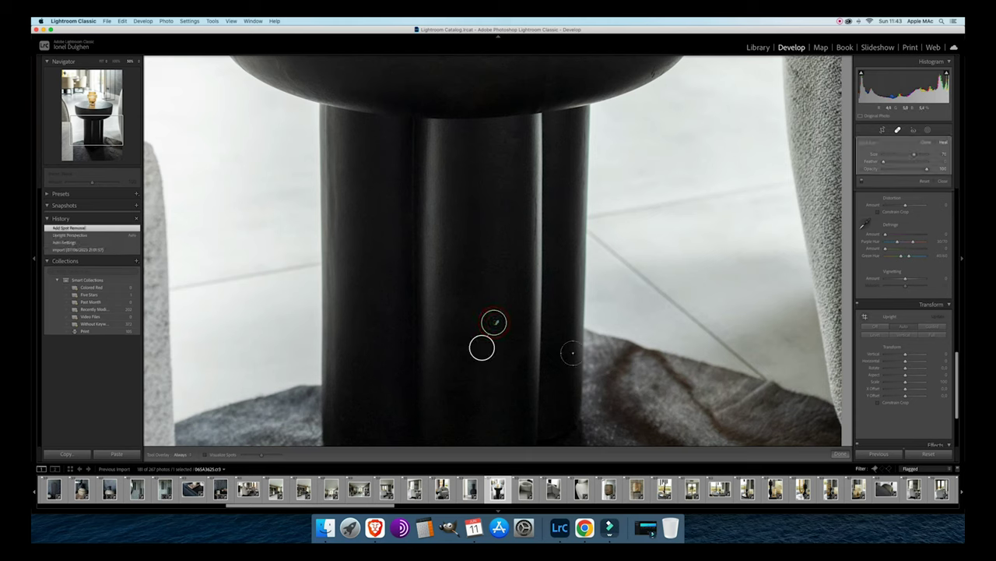
click(841, 454)
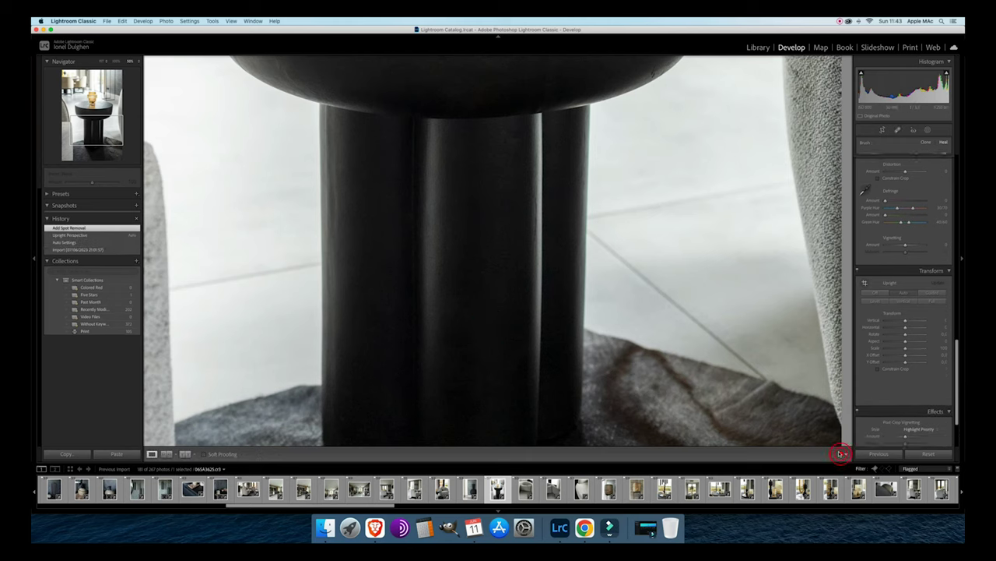
click(524, 489)
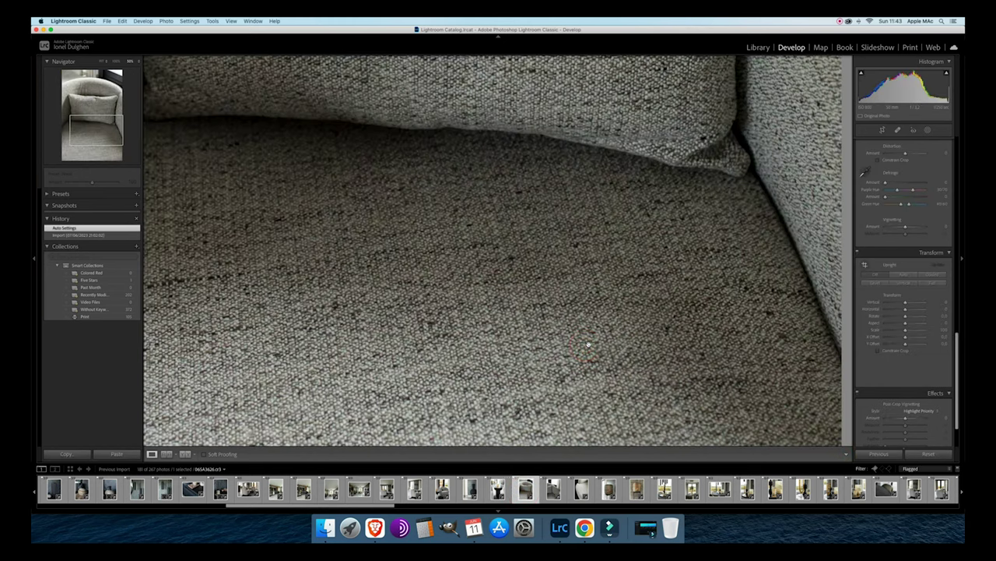
Step through the chair photos and remove the flag from the chair shot.
click(466, 201)
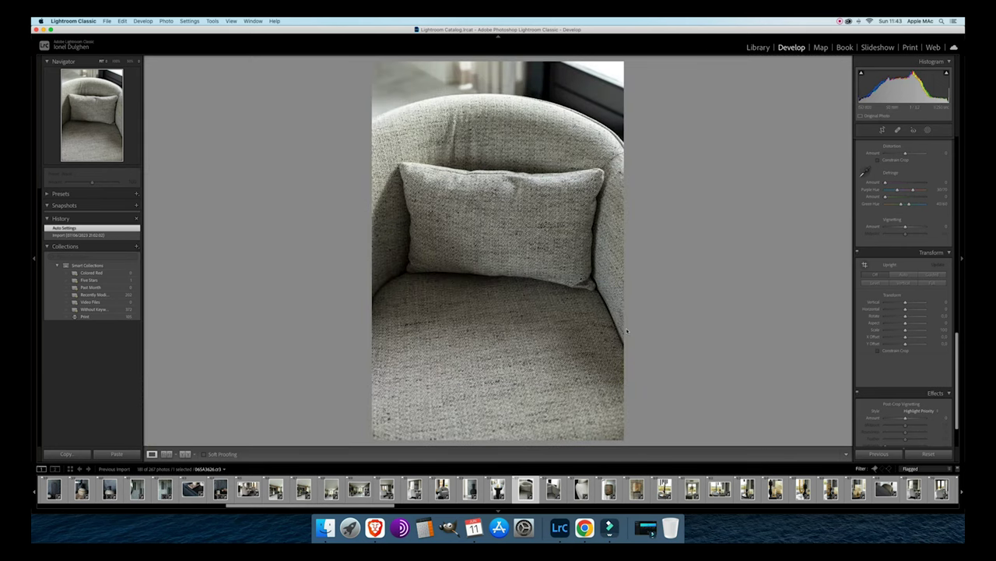
key(Right)
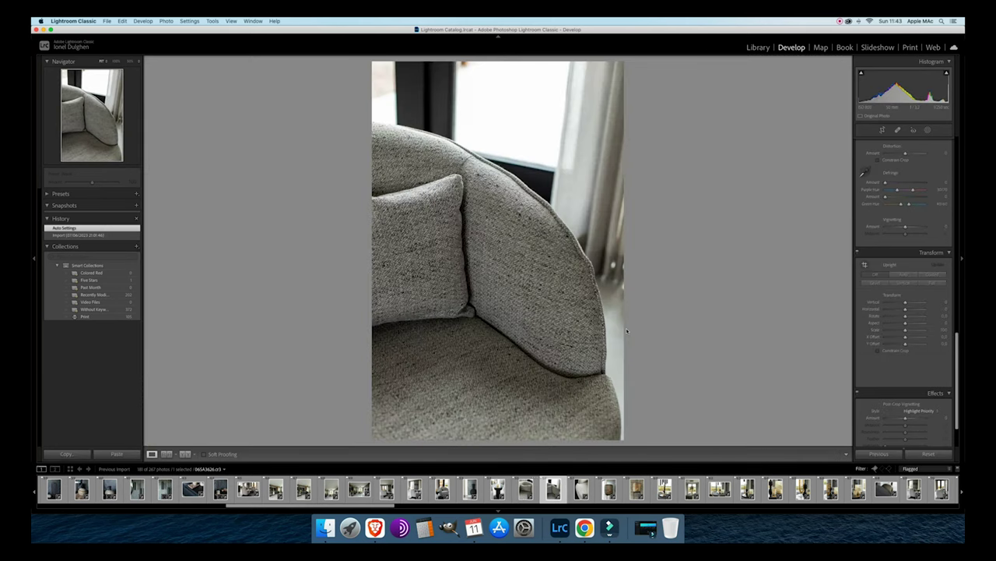
key(Right)
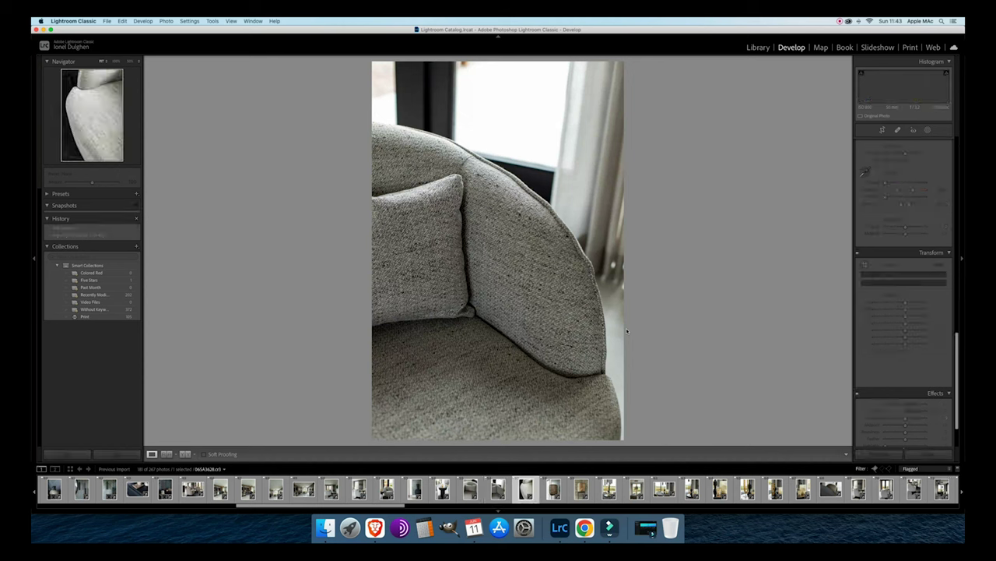
key(Right)
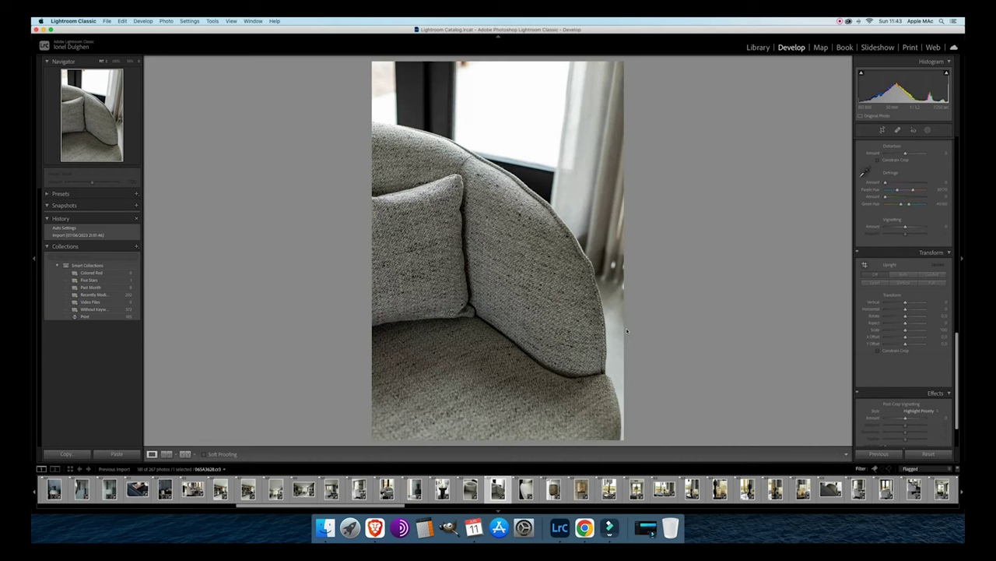
key(u)
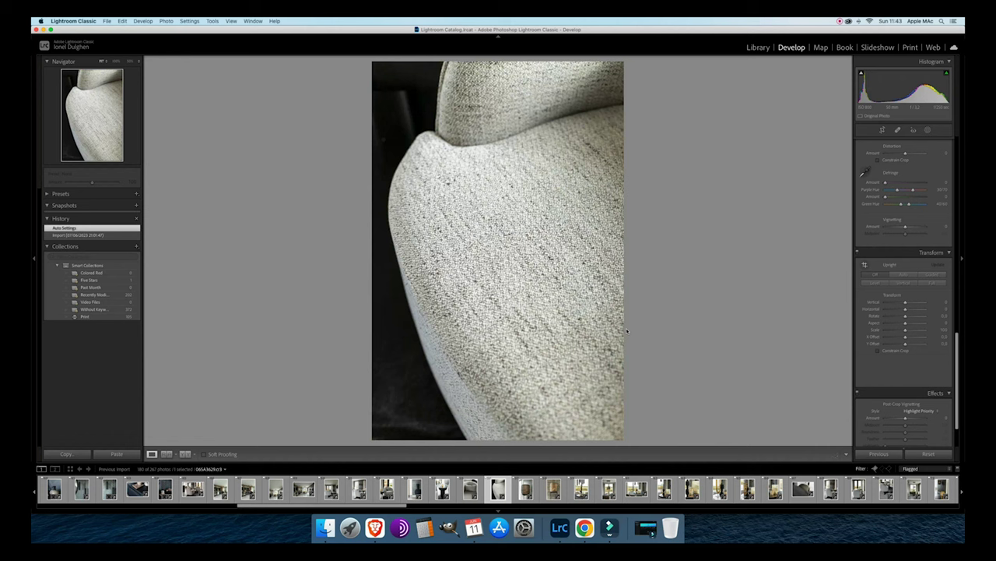
Darken the fabric close-up slightly and apply Auto Upright to the candle lantern photo.
key(minus)
key(minus)
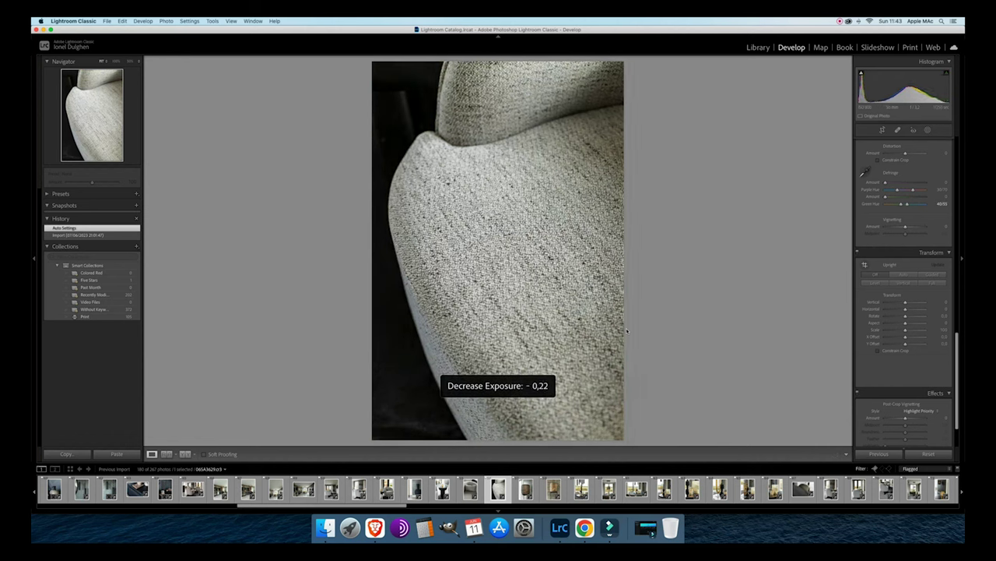
key(equal)
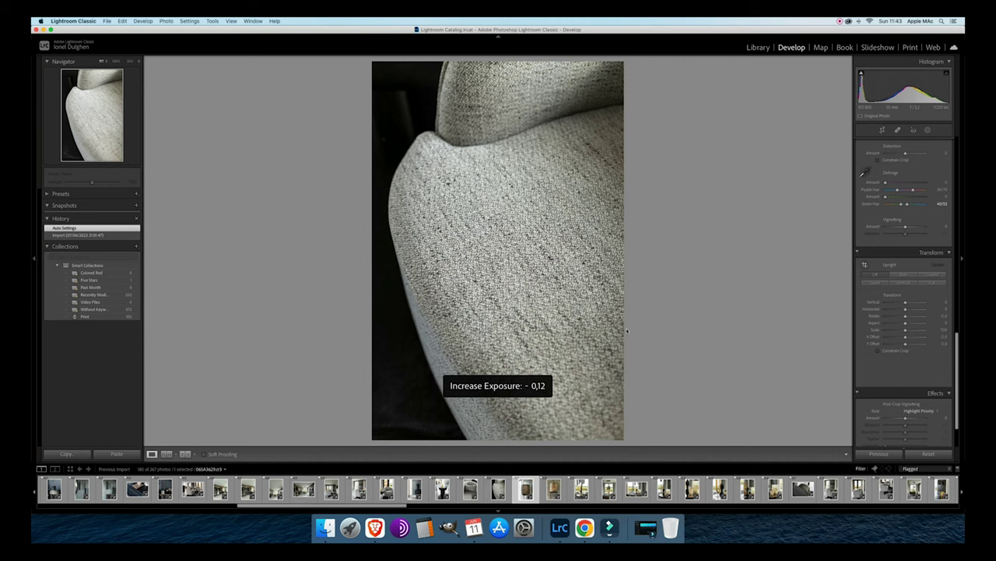
key(Right)
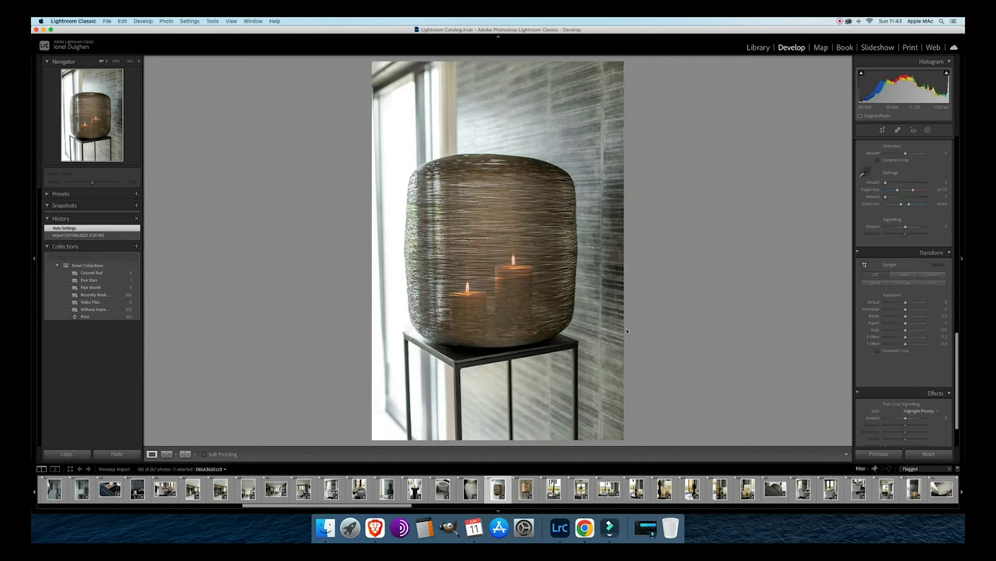
click(902, 274)
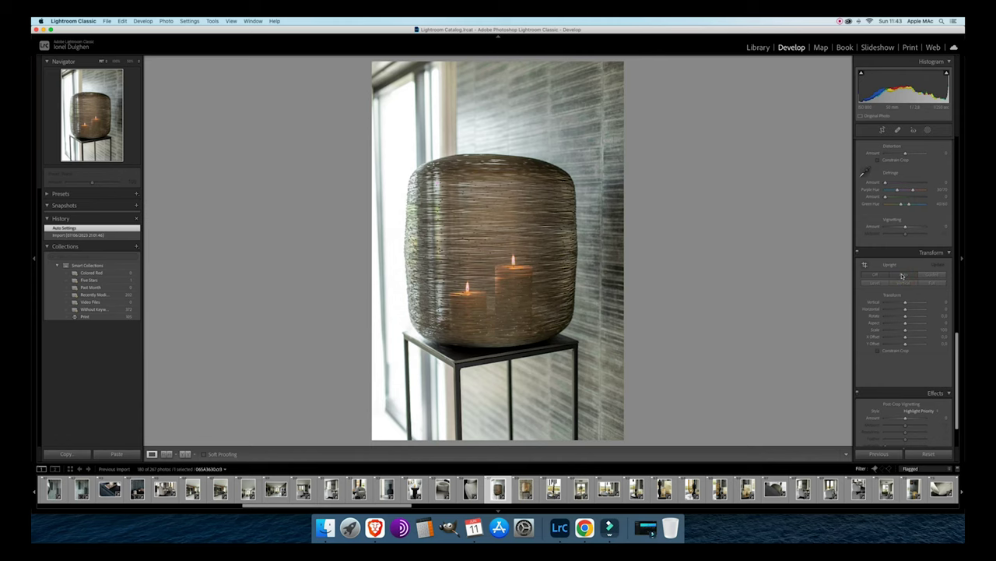
click(902, 275)
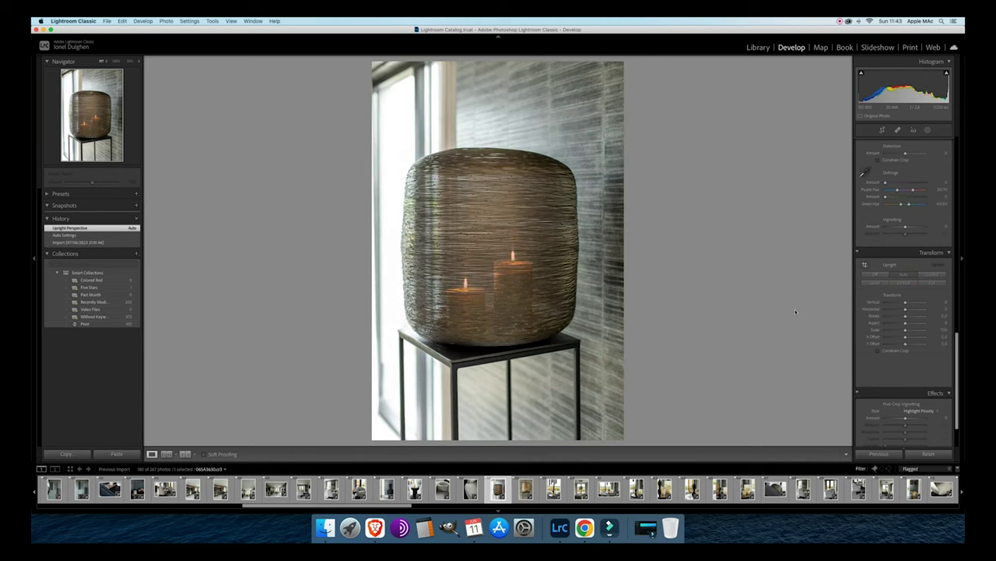
key(Right)
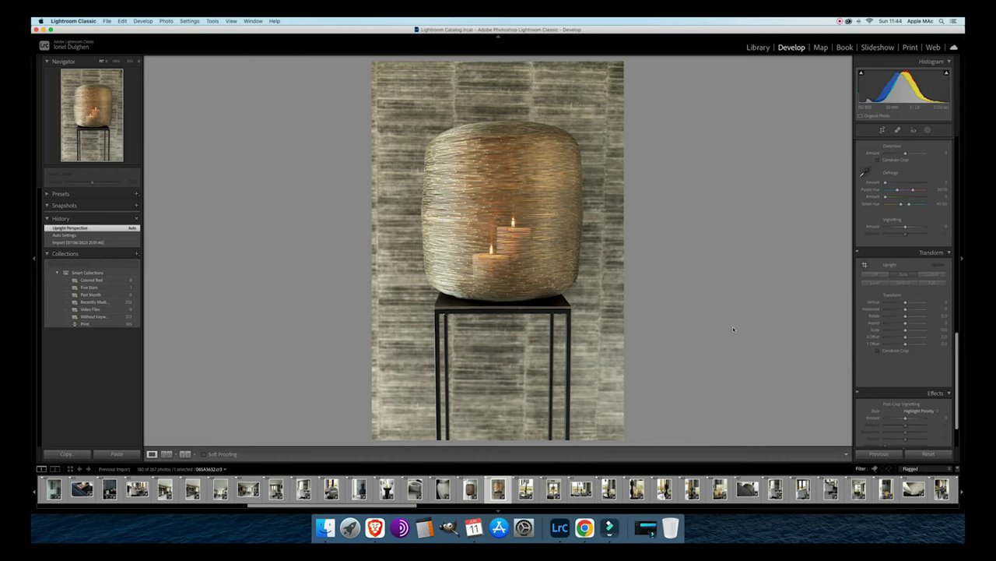
Apply Auto Upright to the tabletop photo, and undo then reapply it on the dining-room photo.
key(Right)
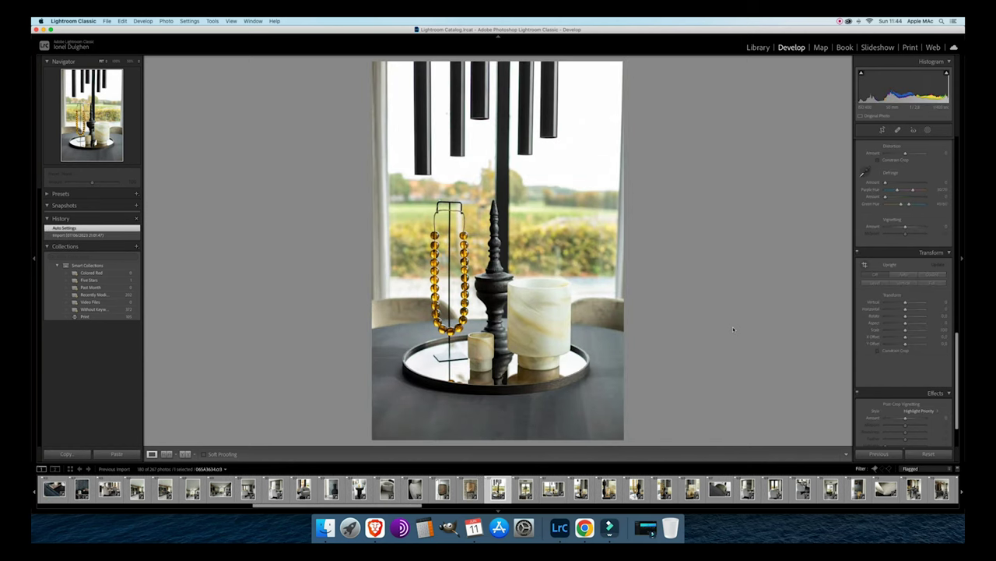
click(903, 275)
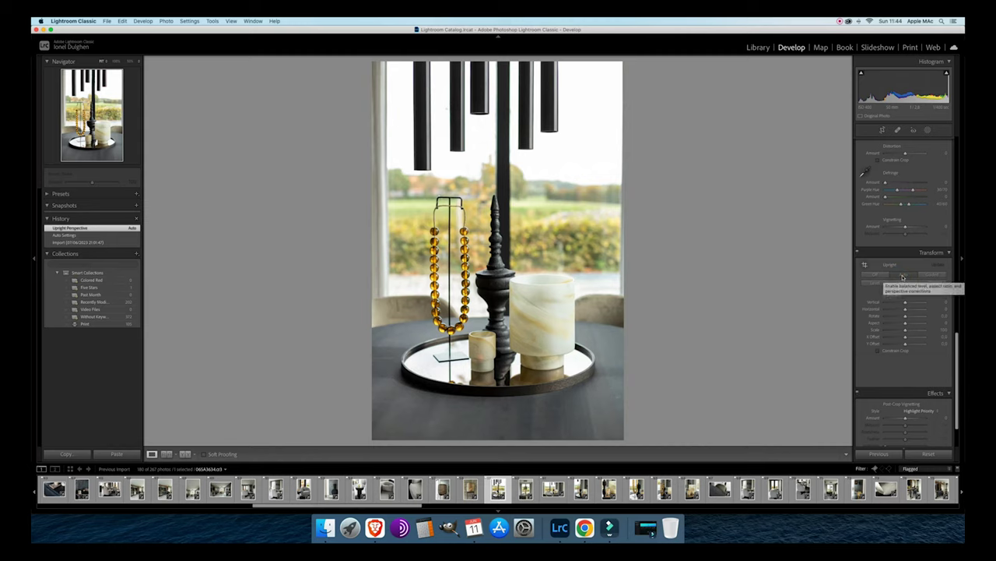
key(Left)
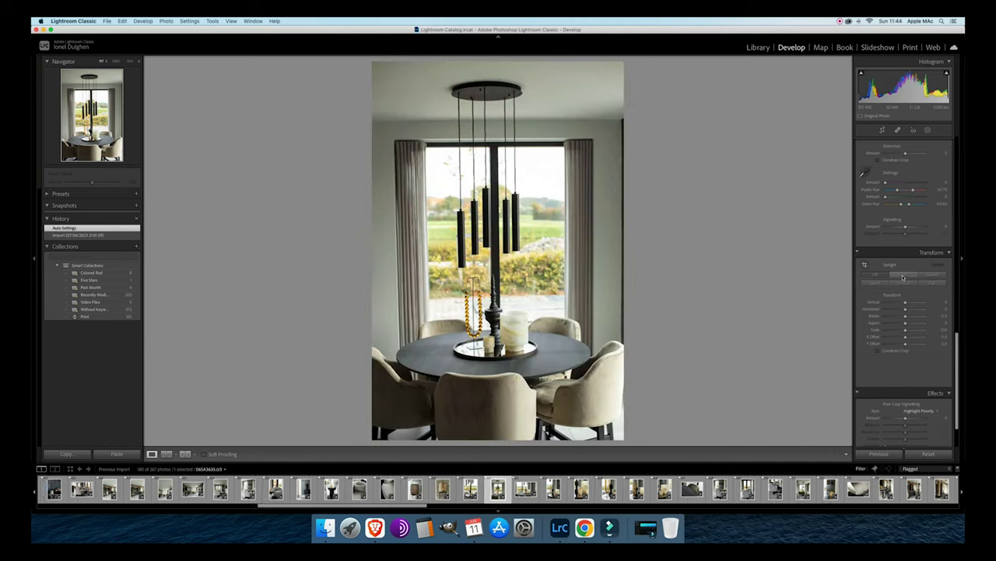
click(903, 277)
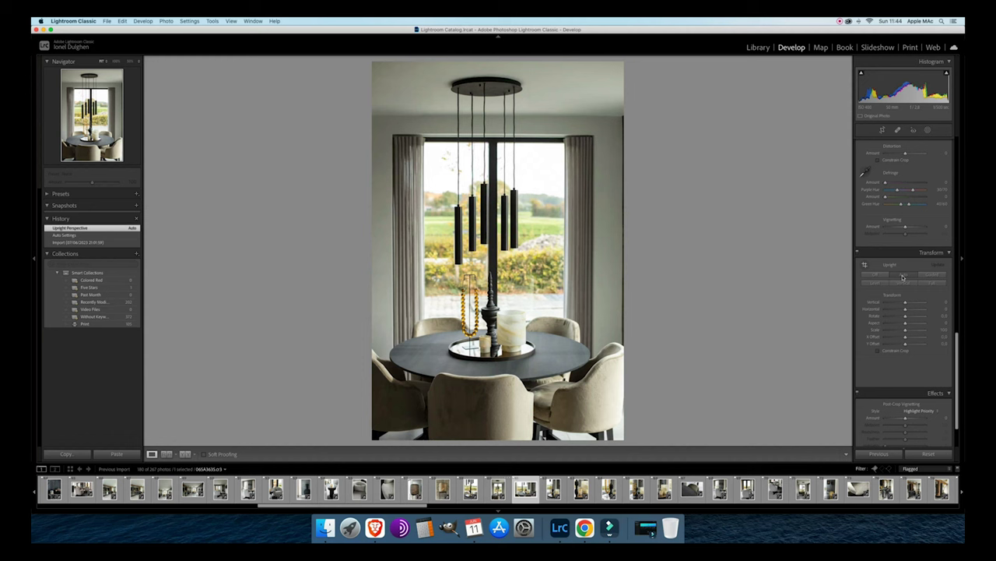
key(super+z)
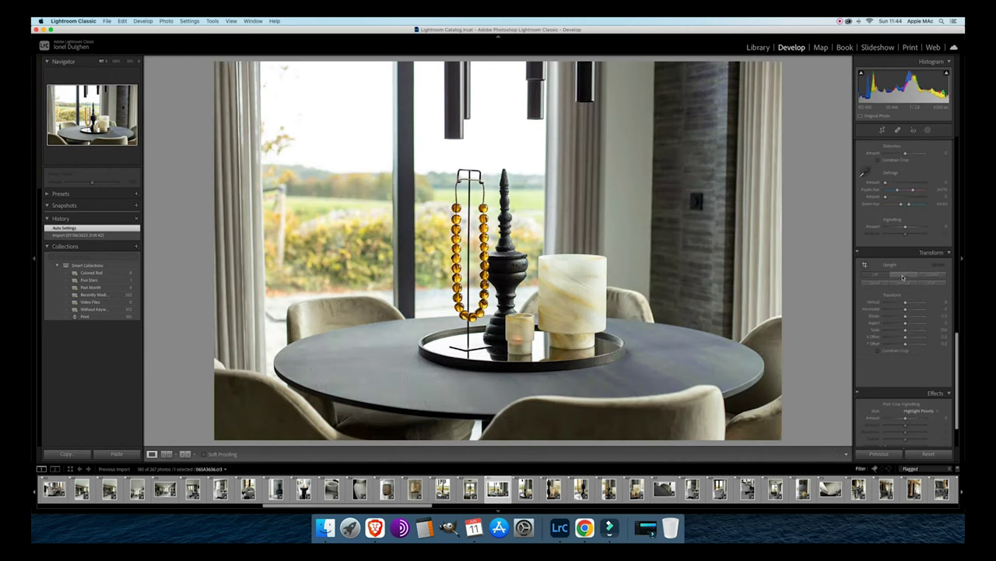
click(903, 278)
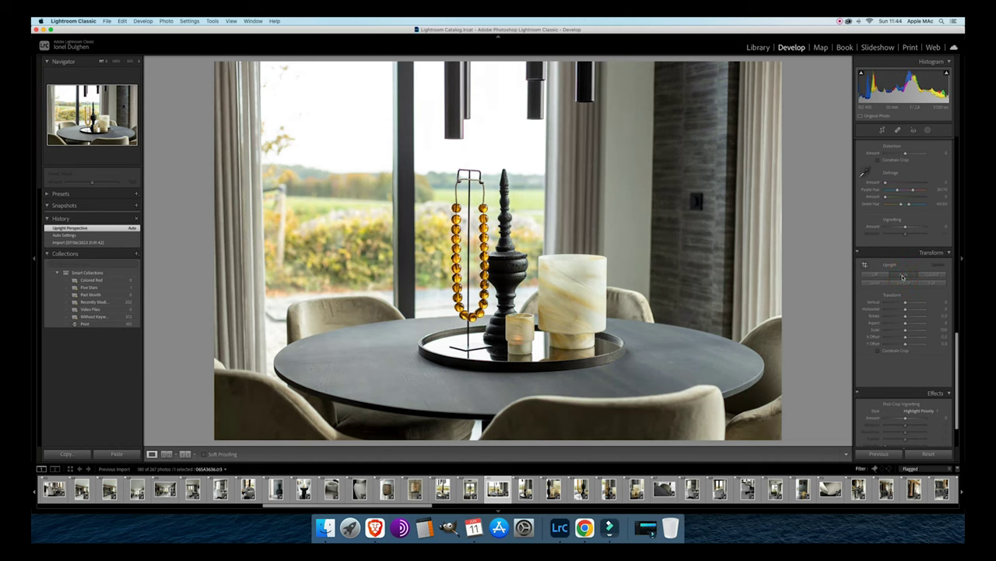
Apply Auto Upright to the following photo and to the candle close-up.
key(Right)
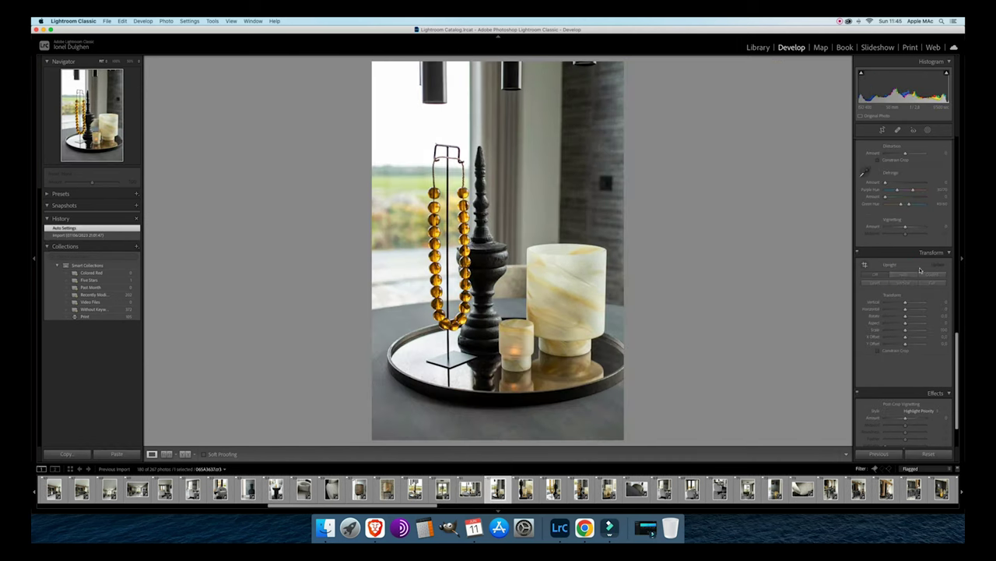
click(912, 275)
key(Right)
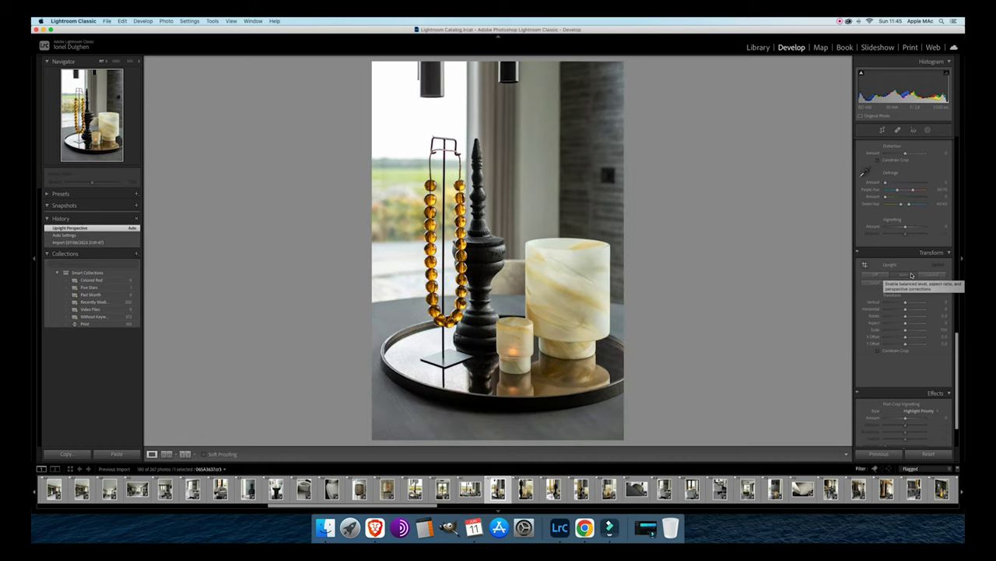
key(Right)
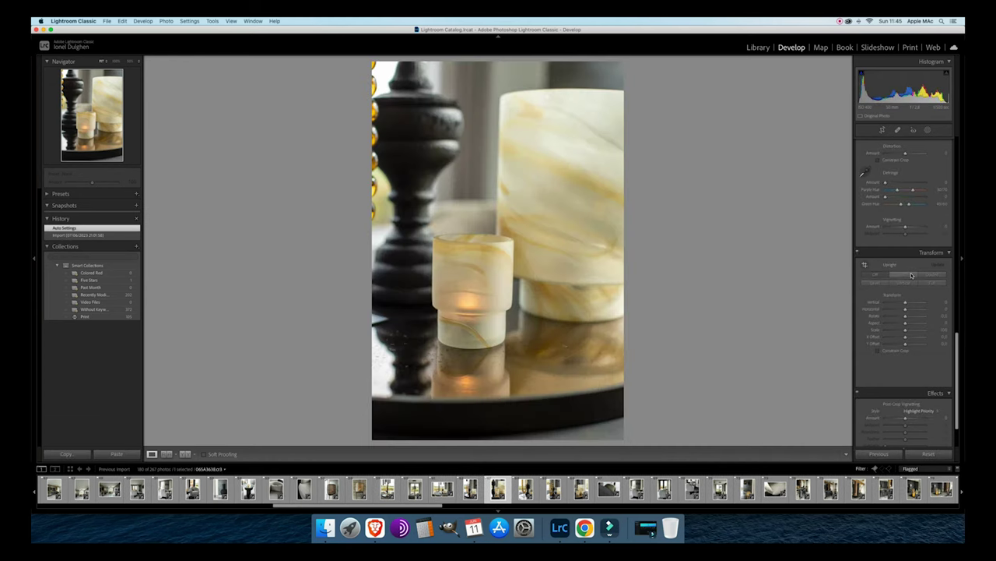
click(911, 274)
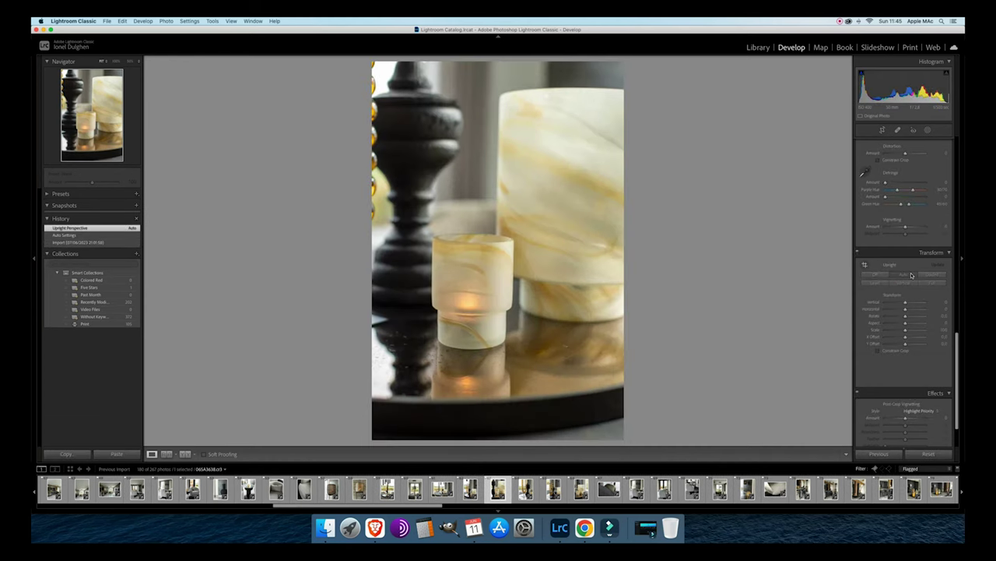
Give the candle close-up a blue label and level it with Transform rotation and aspect tweaks.
key(z)
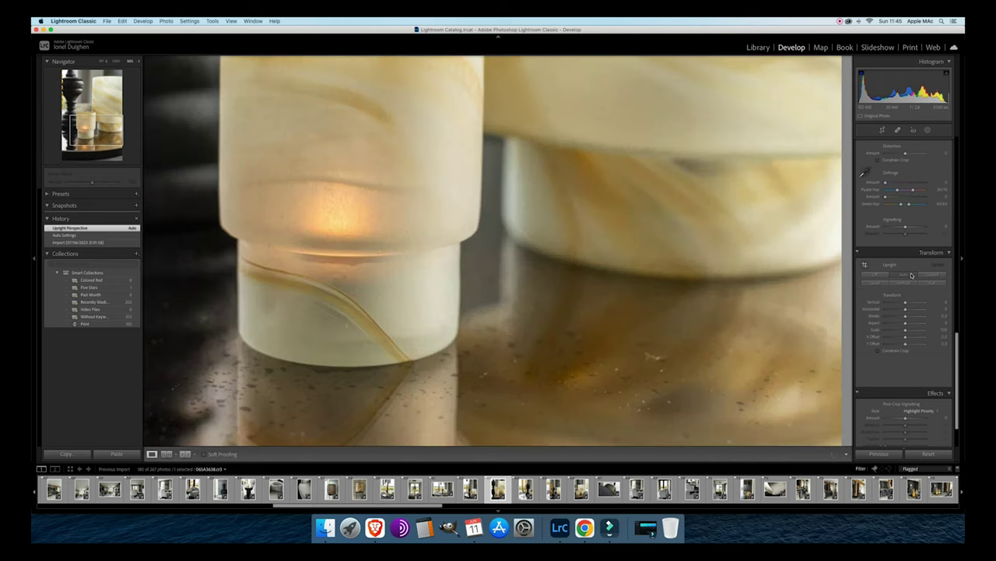
key(z)
key(9)
drag(907, 318, 903, 328)
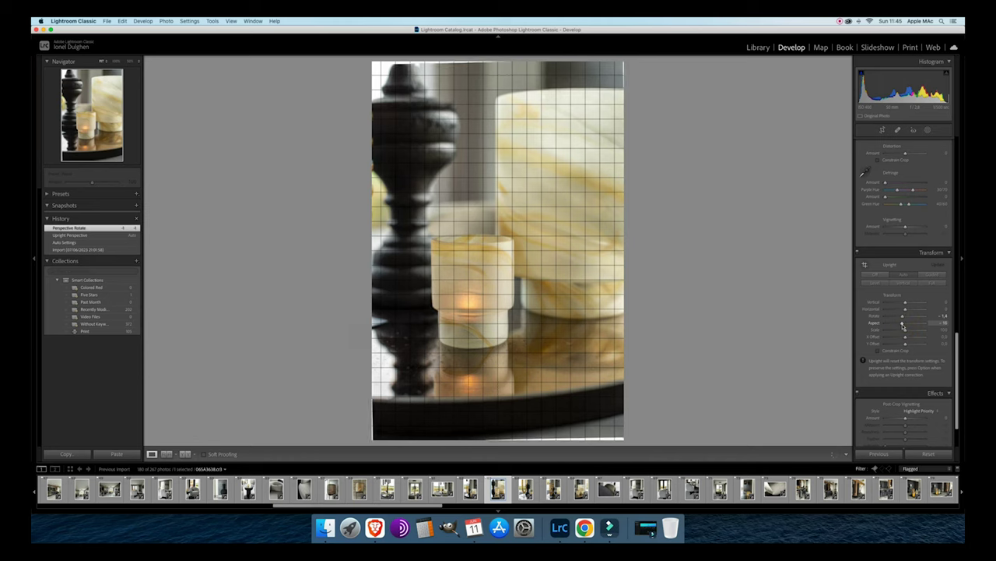
drag(903, 328, 901, 327)
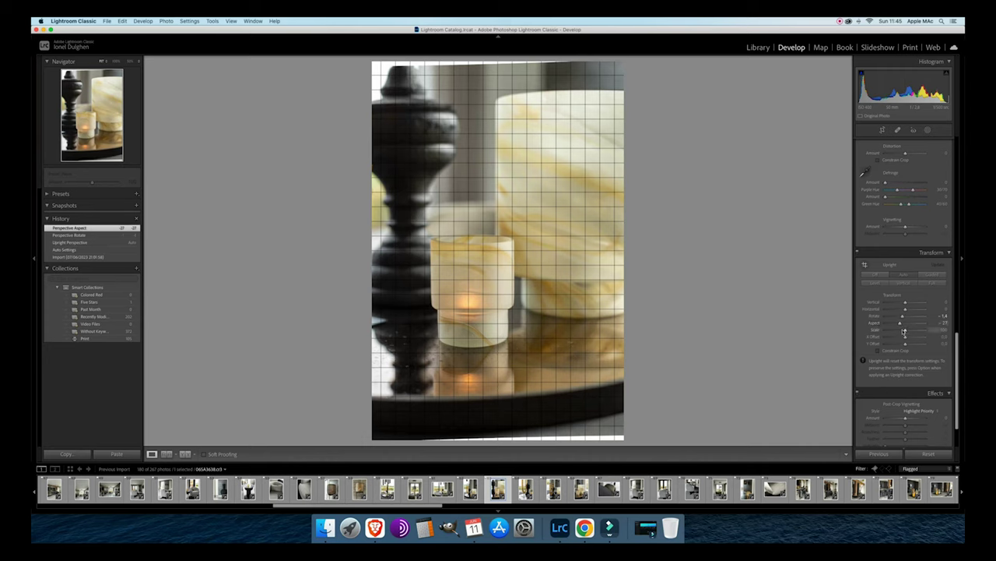
drag(904, 303, 905, 304)
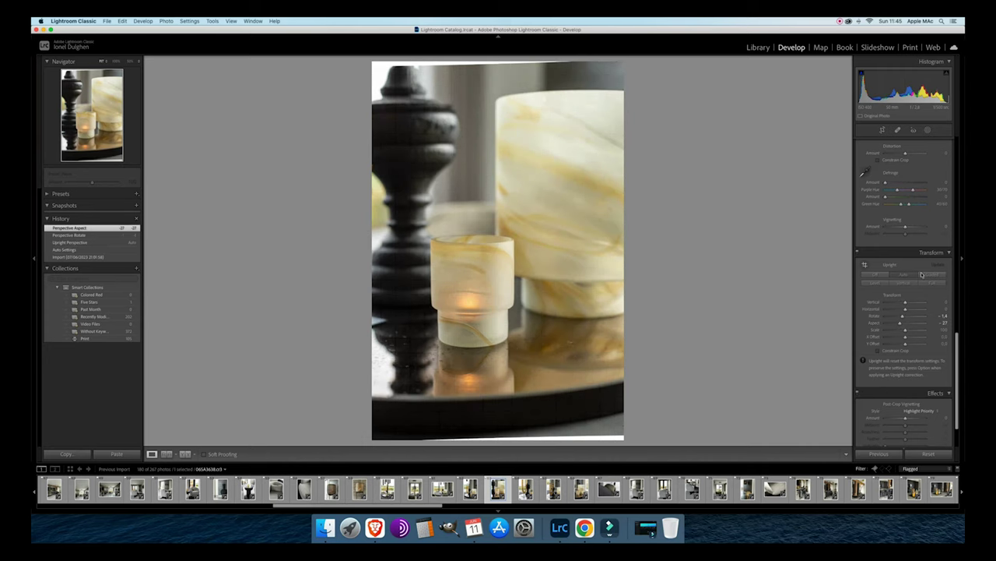
Constrain the crop, straighten it slightly with Crop & Straighten, and apply it.
click(879, 351)
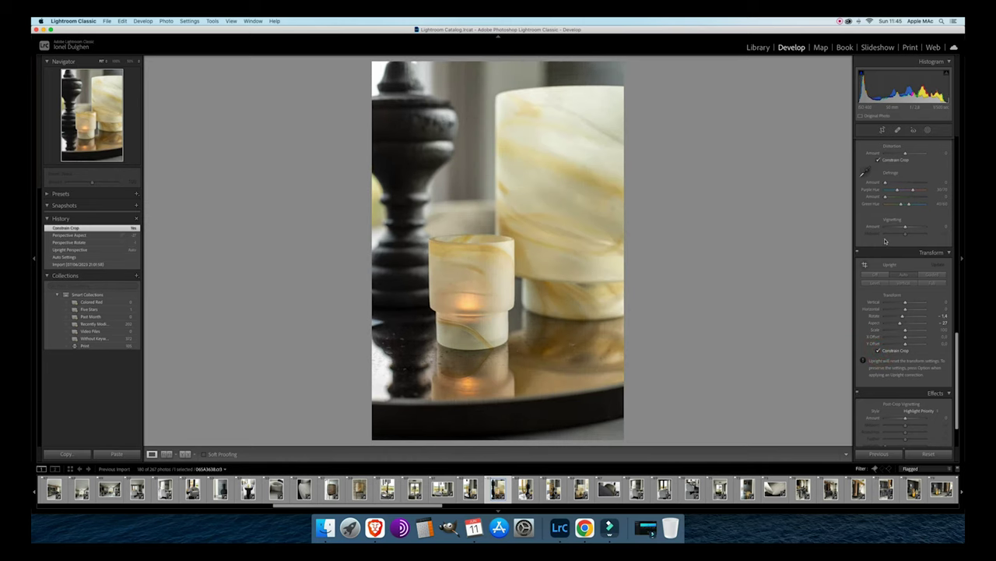
click(882, 130)
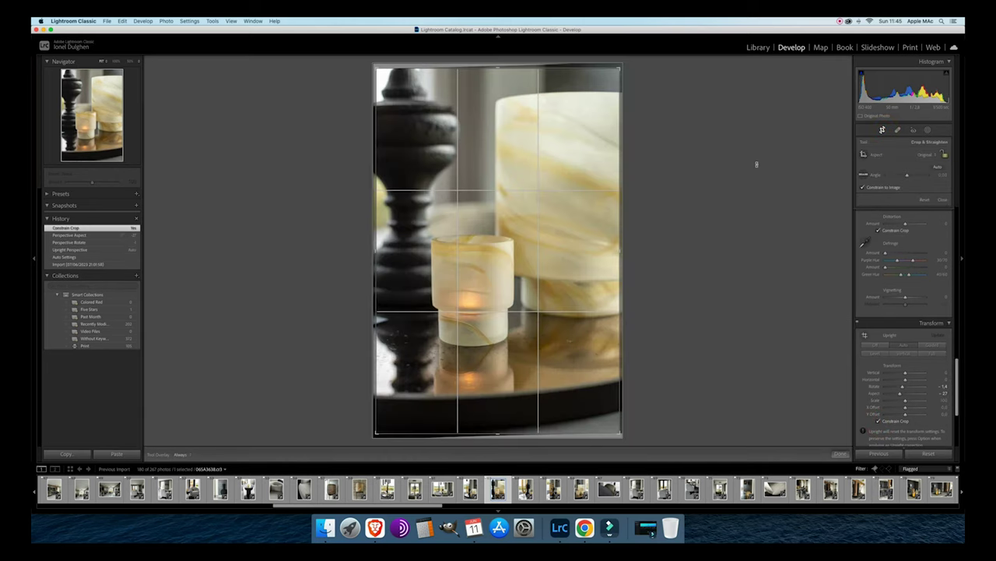
drag(756, 164, 753, 165)
click(542, 180)
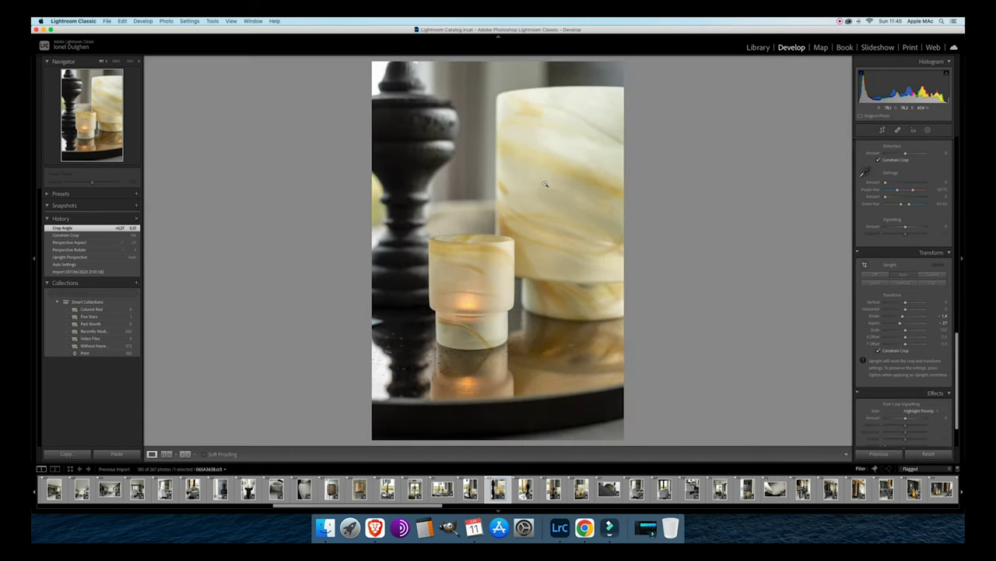
key(Right)
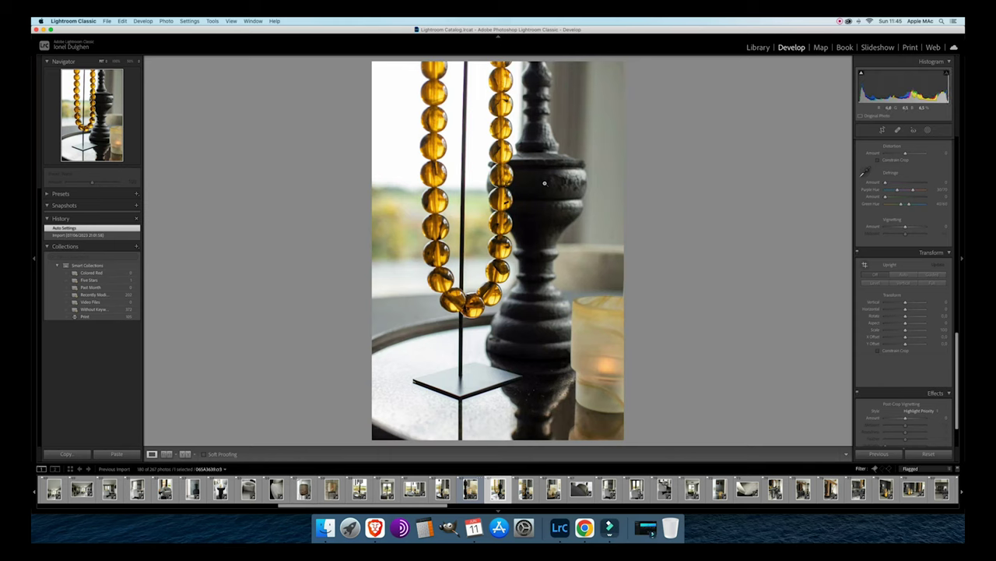
Apply Auto Upright to the bead, necklace-with-candles and candle photos.
click(901, 274)
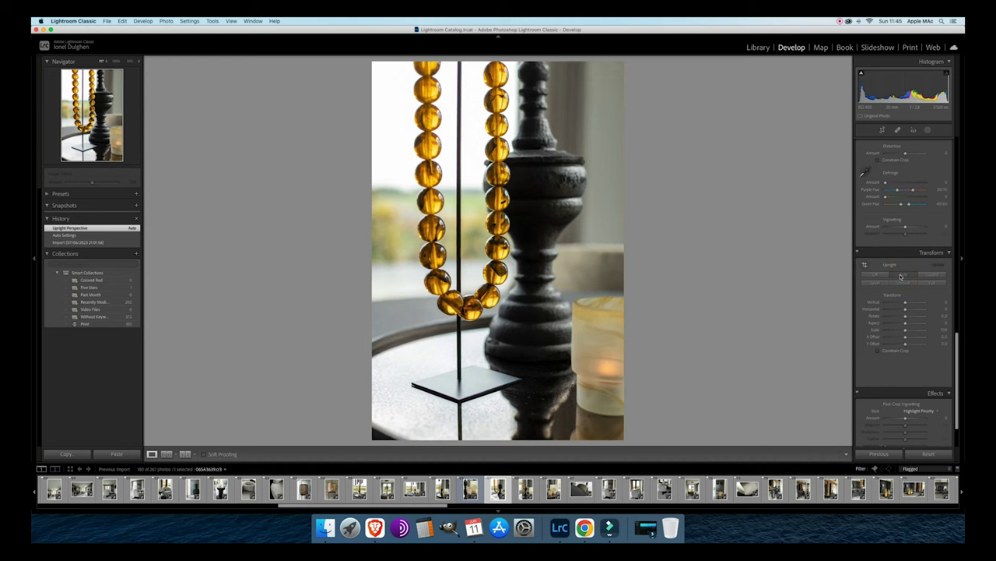
key(Right)
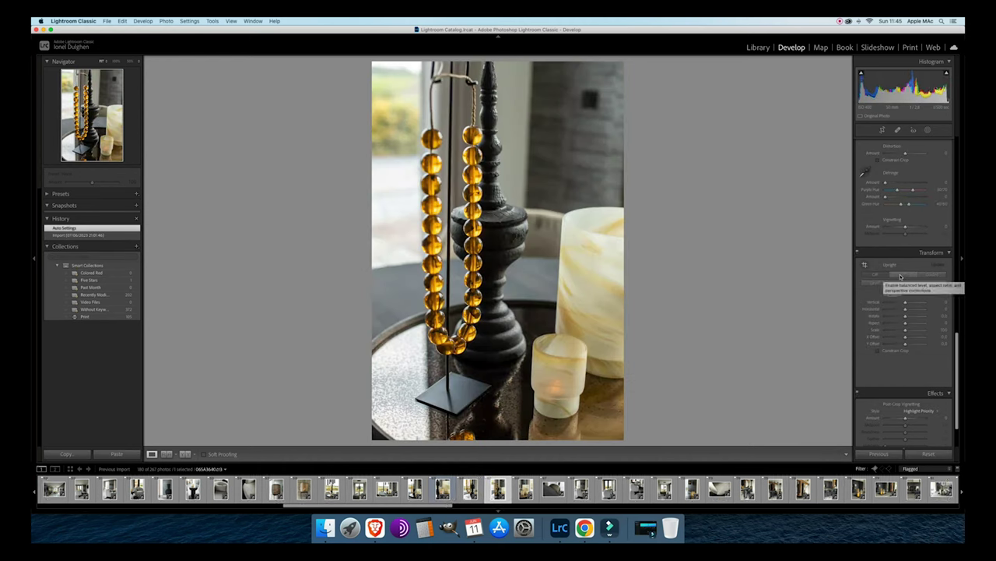
click(901, 276)
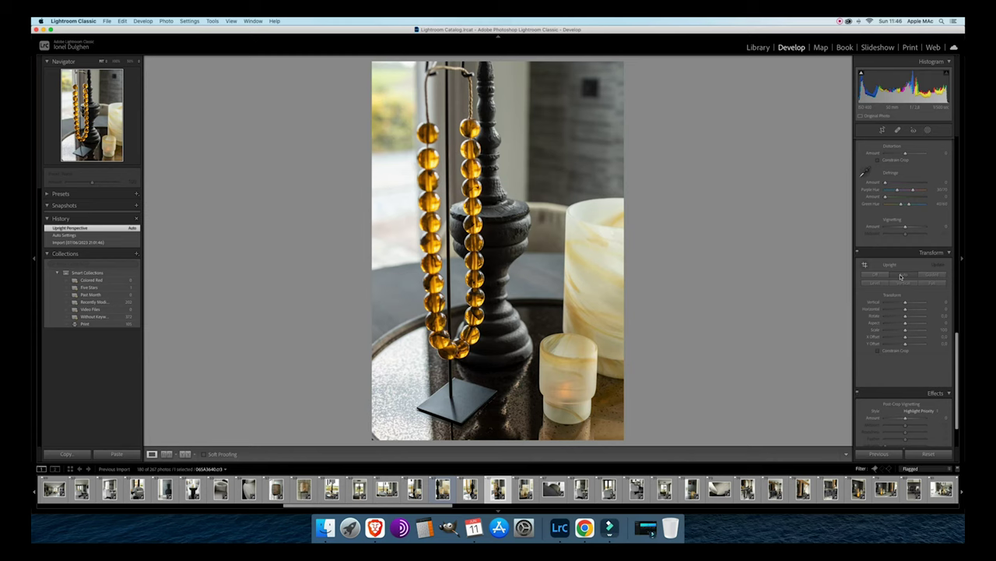
key(Right)
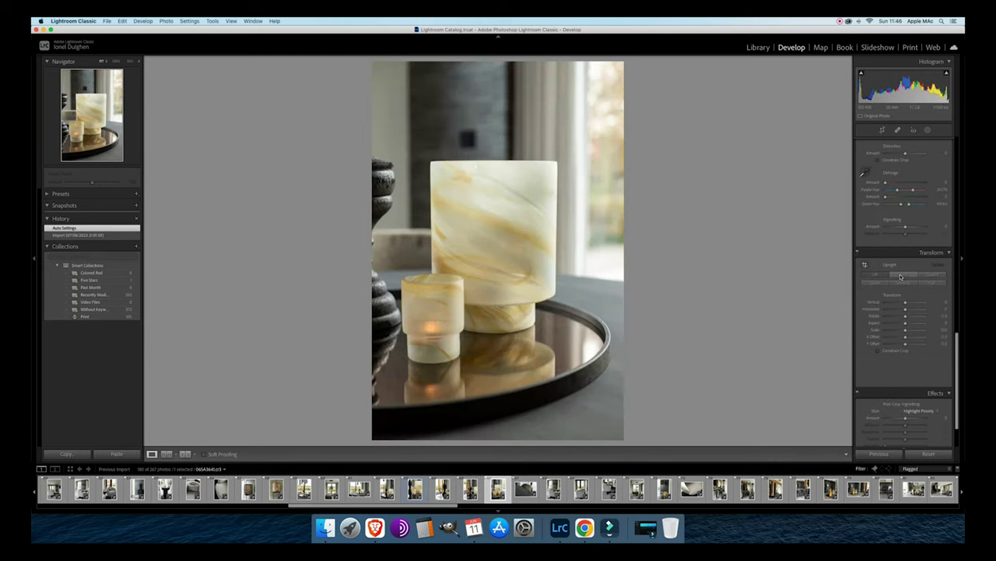
click(900, 277)
Set the chair-at-table close-up's exposure to -1.85.
key(Right)
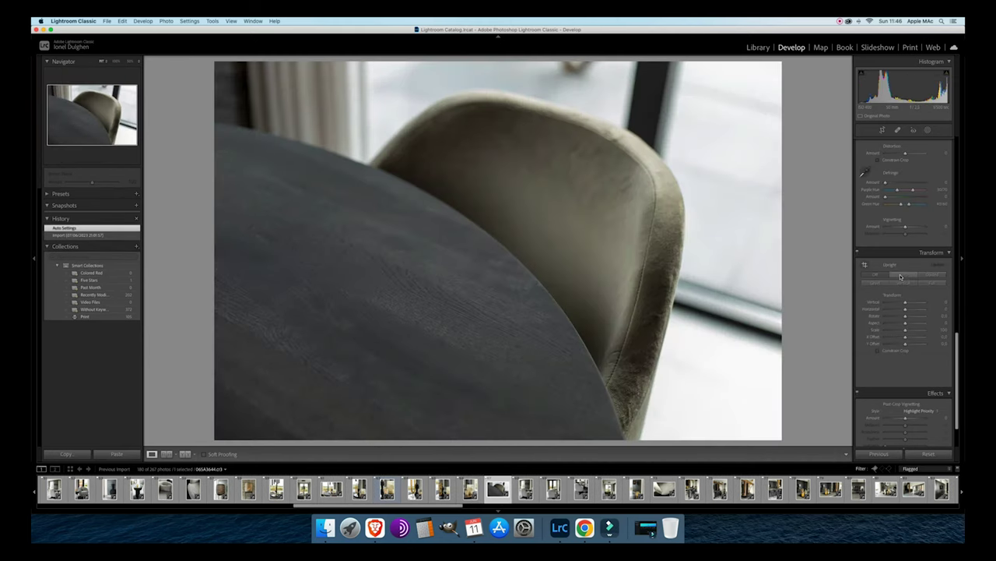
key(minus)
key(minus)
key(minus)
key(minus)
key(minus)
key(minus)
key(equal)
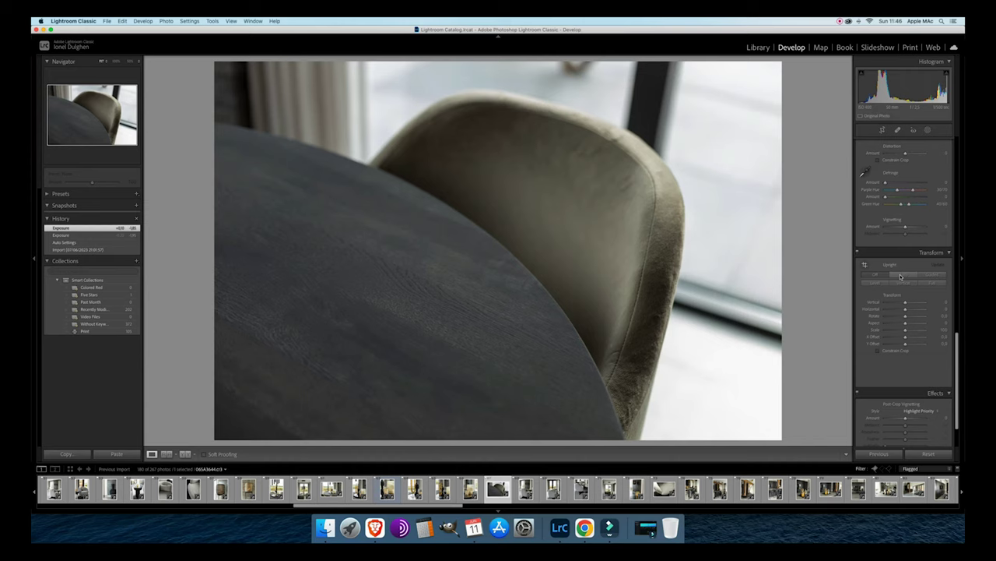
key(Right)
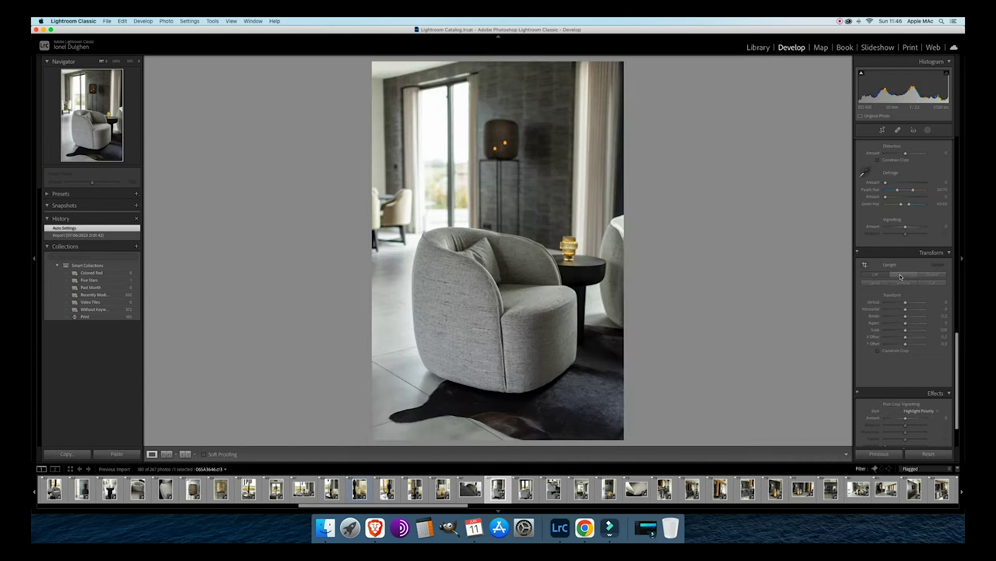
Apply Auto Upright to the grey armchair and two-armchair photos.
click(901, 277)
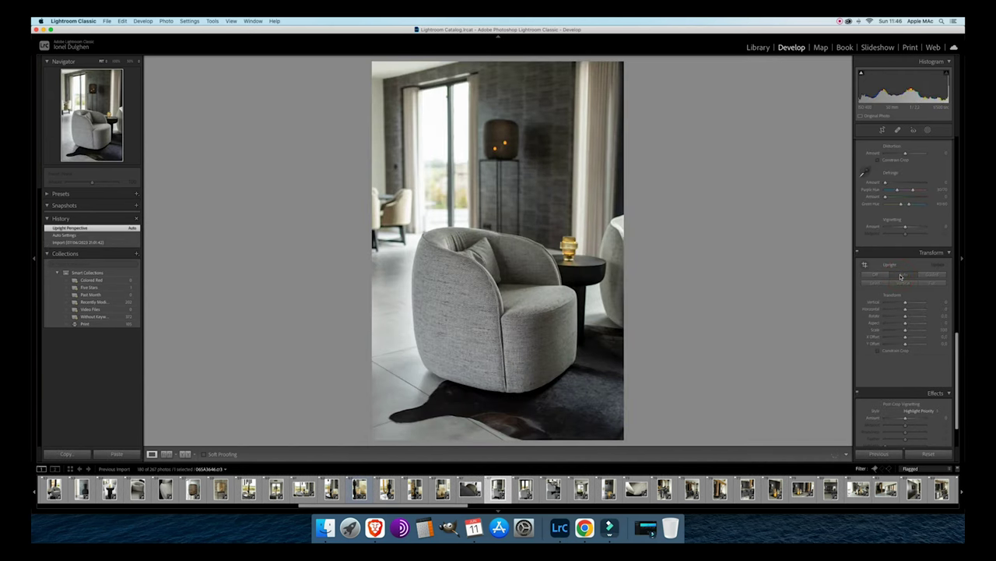
key(Right)
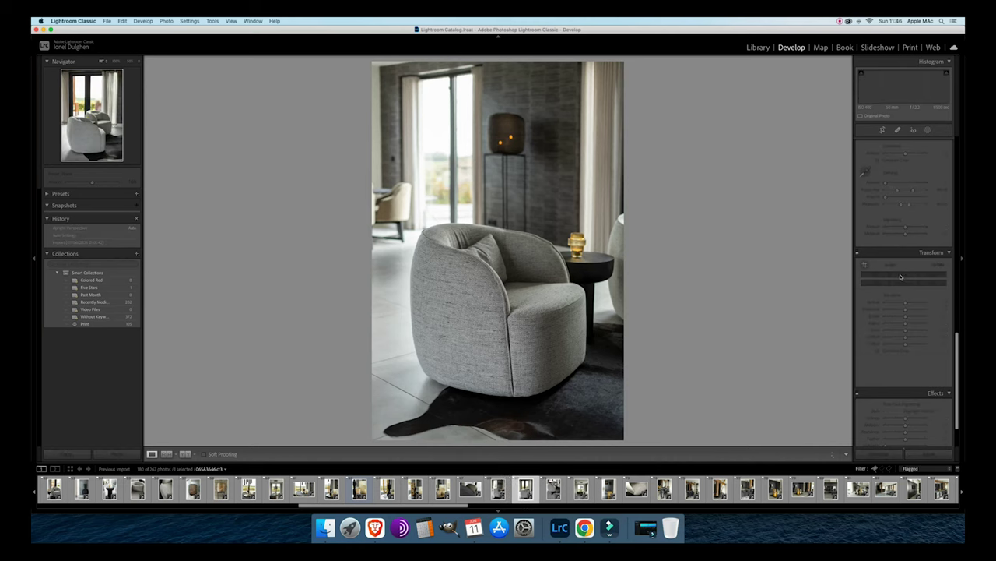
click(901, 277)
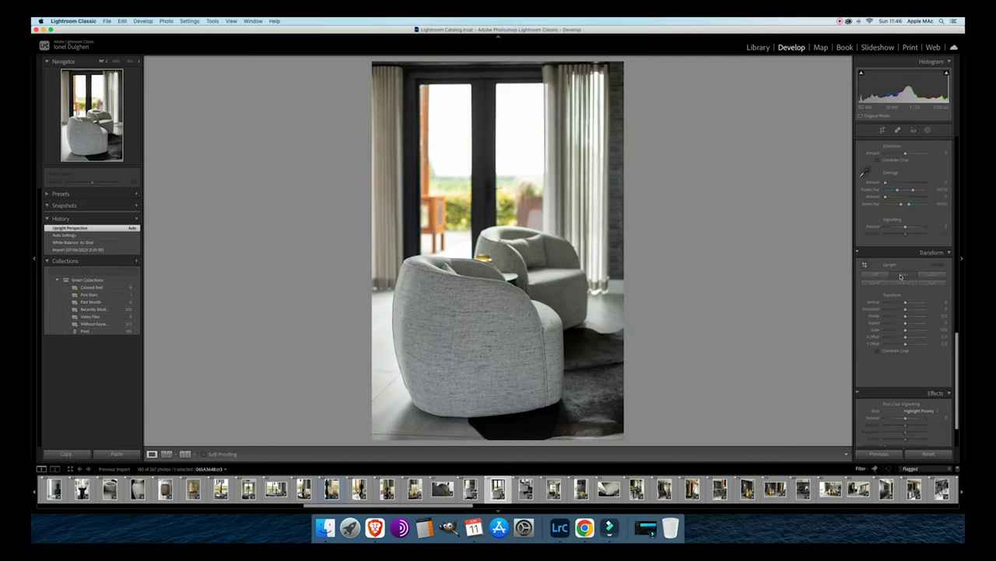
Set Upright back to Off on the armchair-on-cowhide shot and unflag it.
key(Right)
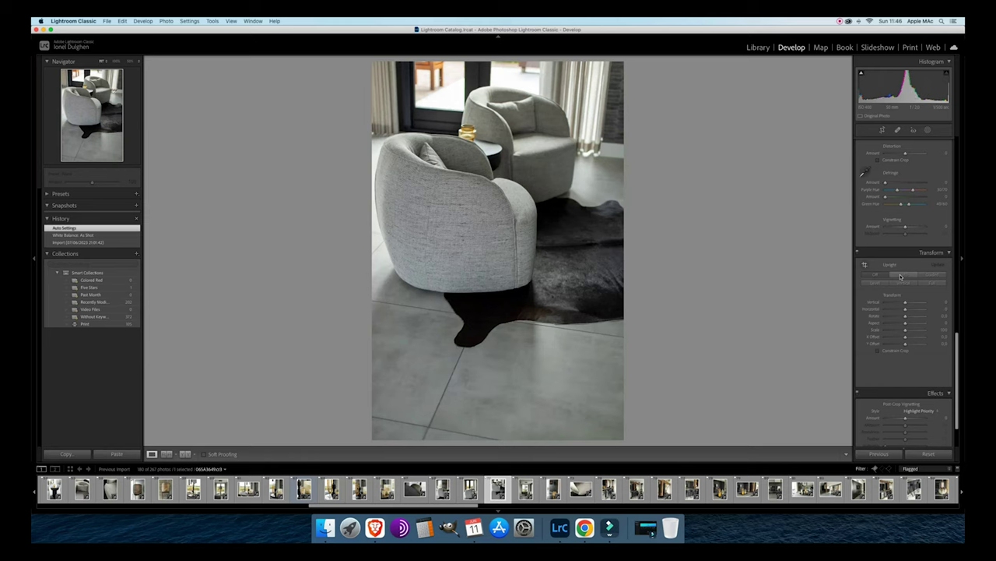
click(902, 275)
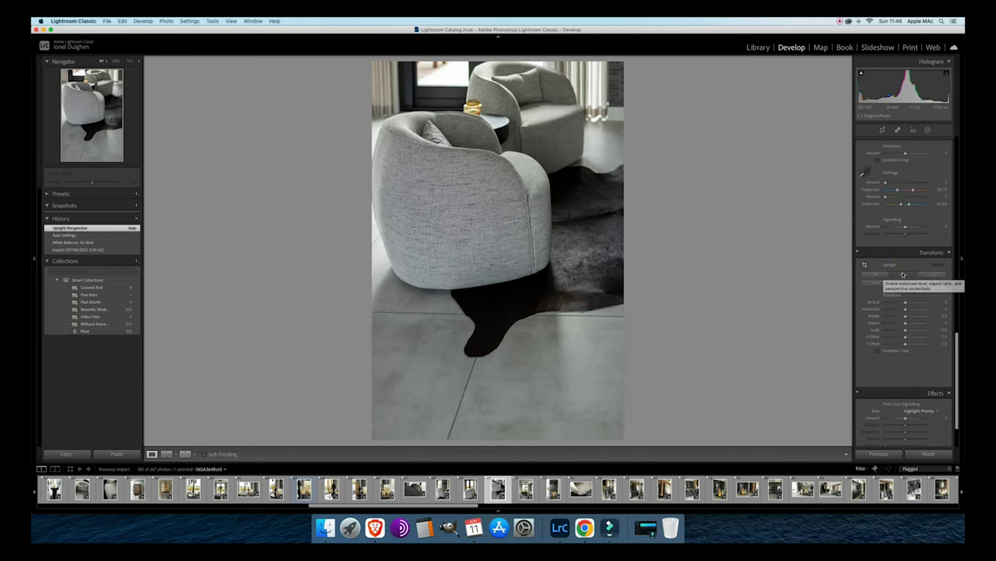
click(881, 276)
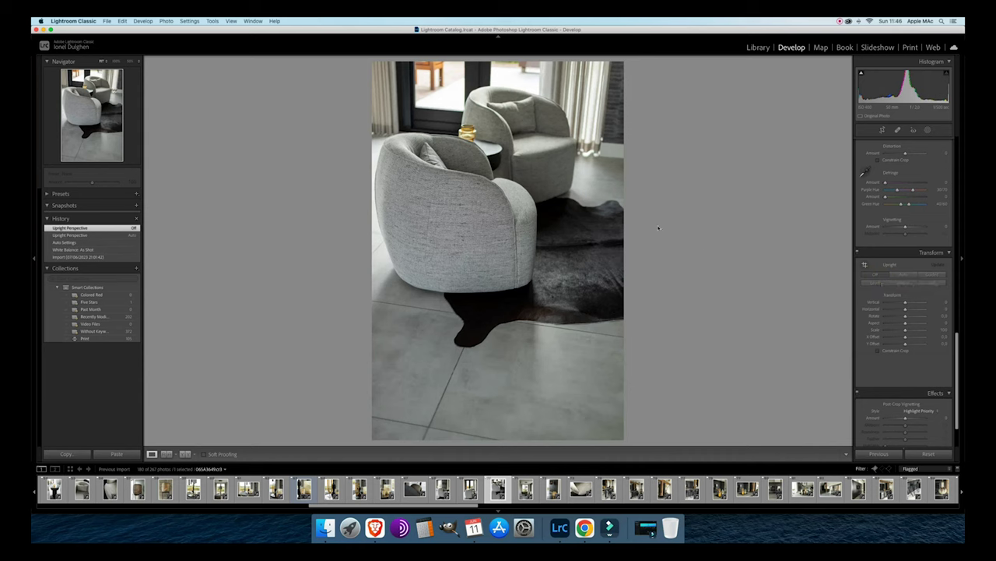
key(u)
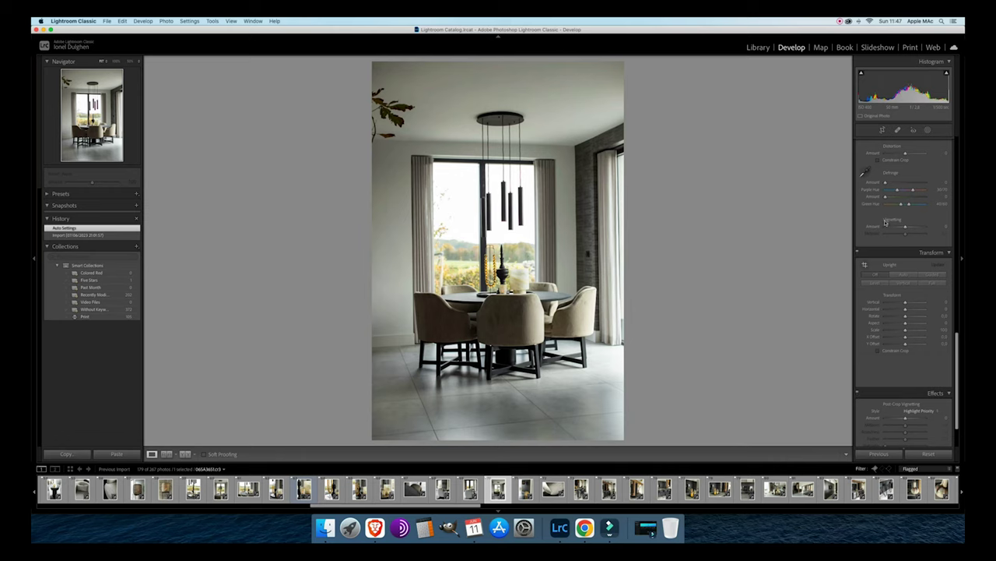
Apply Auto Upright to the dining room and amber vase photos.
click(907, 274)
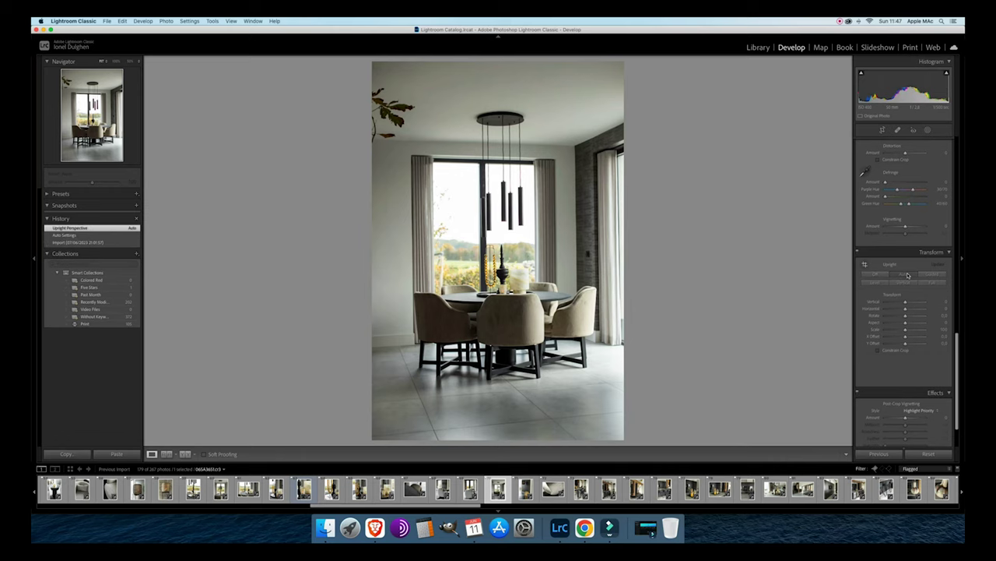
key(Right)
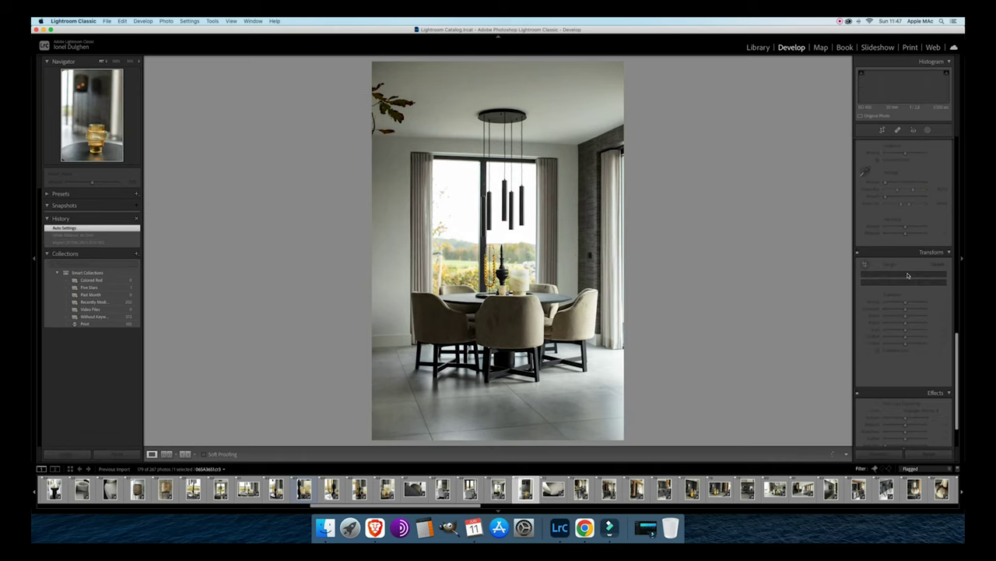
click(908, 274)
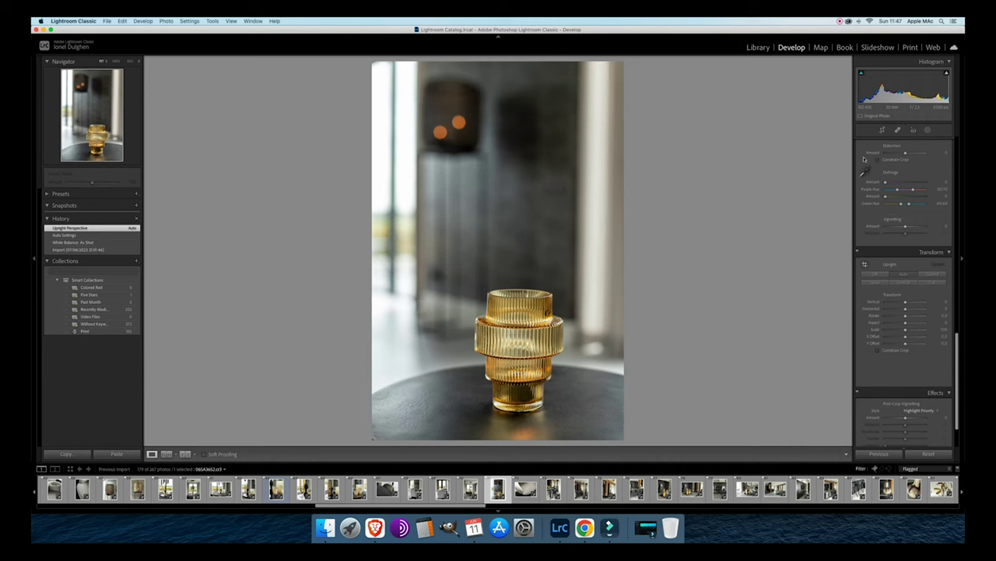
click(882, 130)
Level the amber vase with a slight rotation and +14 horizontal perspective.
drag(773, 159, 845, 188)
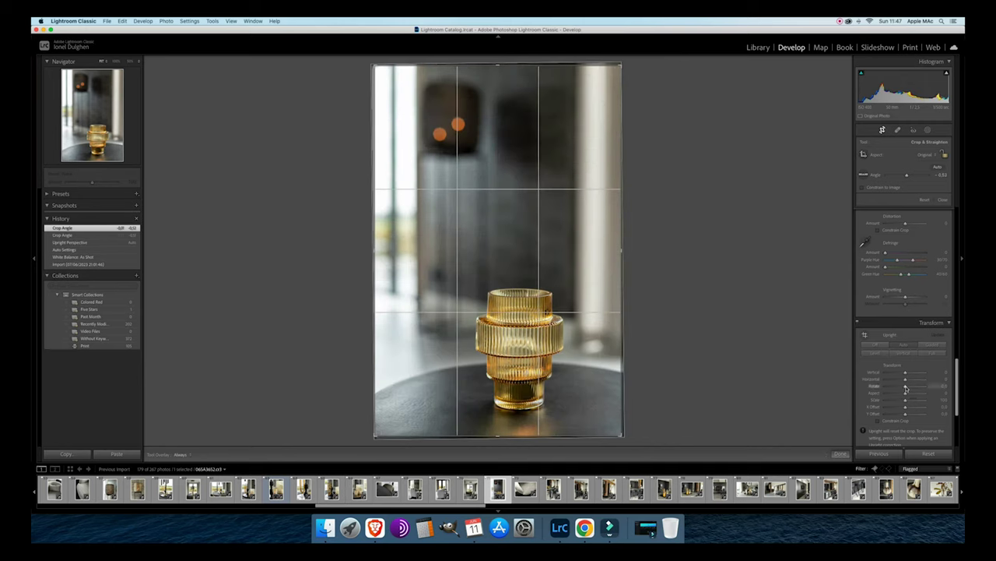
drag(906, 387, 904, 382)
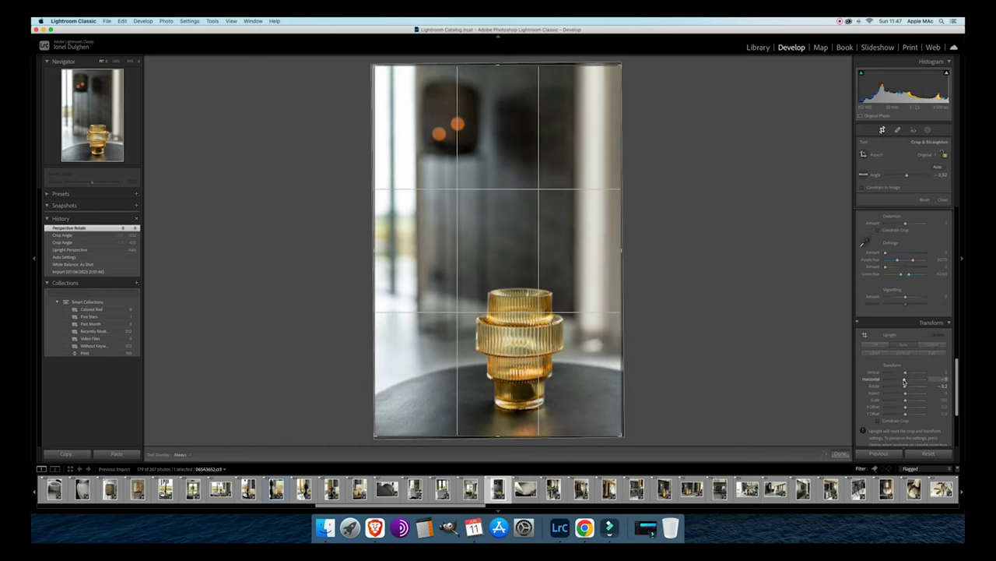
drag(903, 381, 908, 381)
Constrain the crop to remove blank edges, adjust the crop angle, and apply it.
key(r)
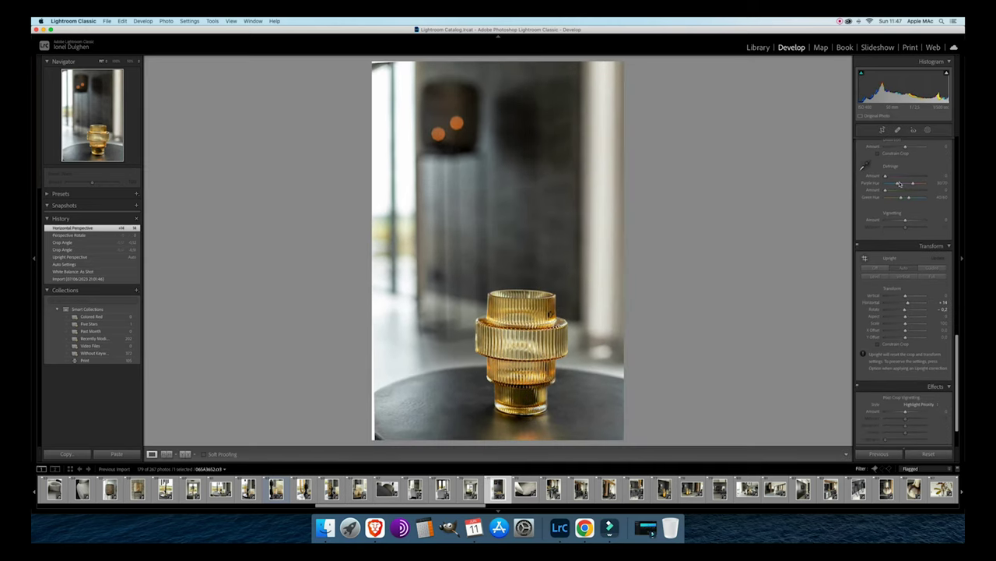
click(879, 343)
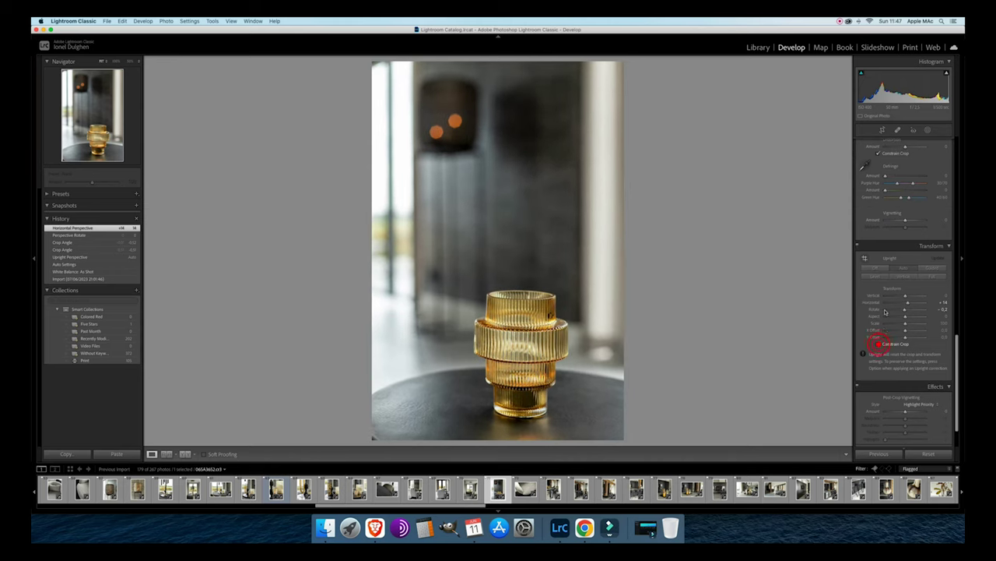
click(883, 130)
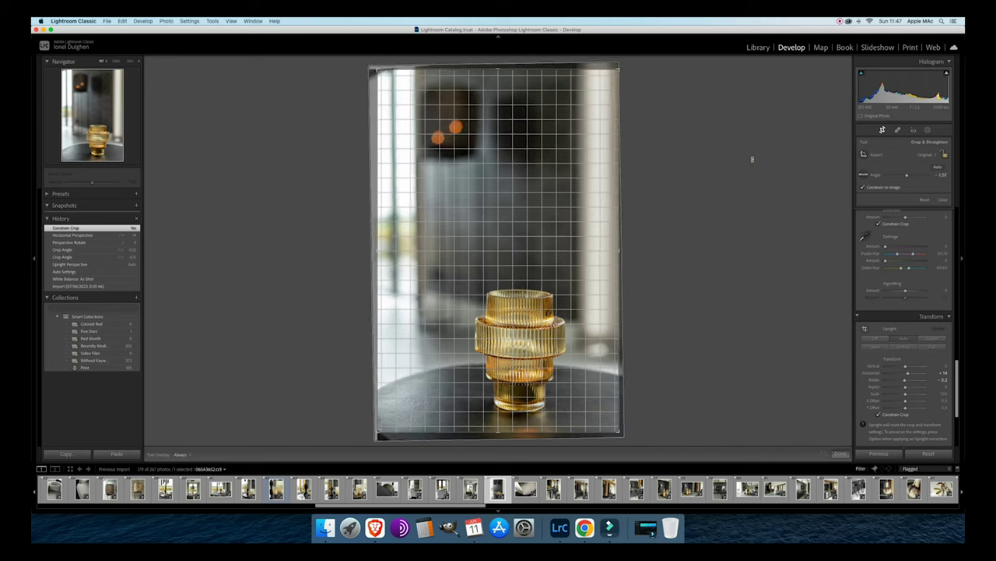
drag(752, 159, 750, 160)
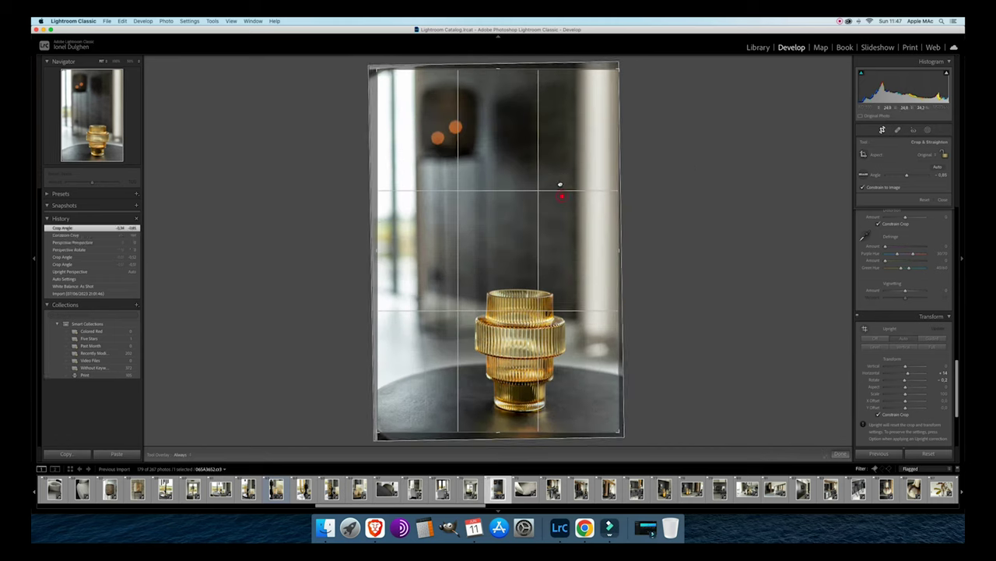
double_click(549, 210)
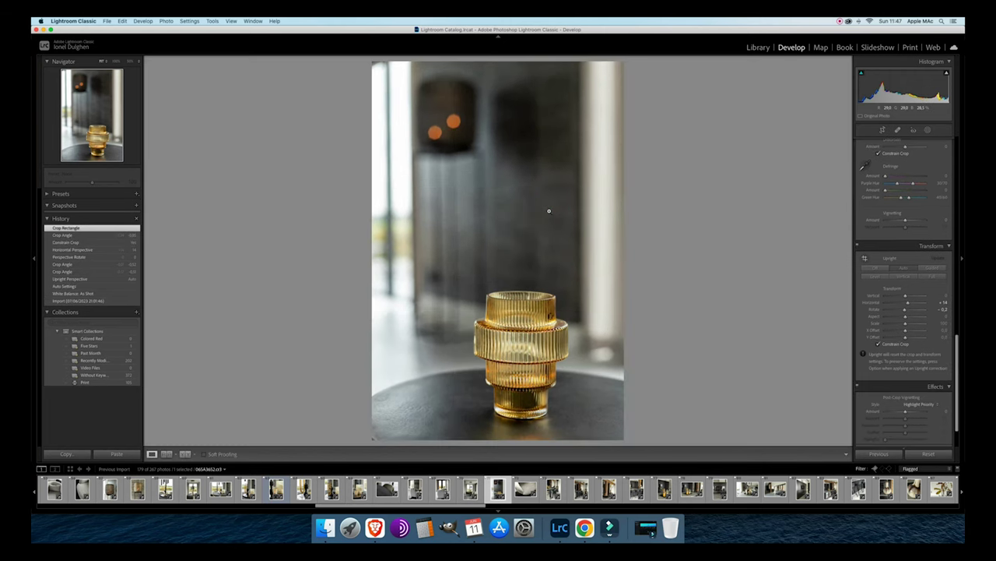
key(Right)
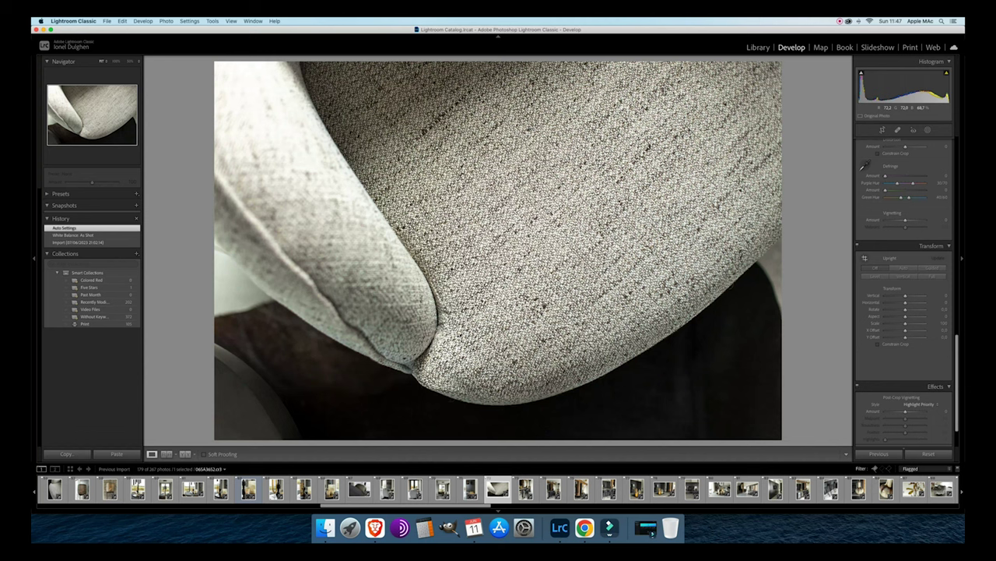
Apply Auto Upright to several selected kitchen photos at once.
key(Right)
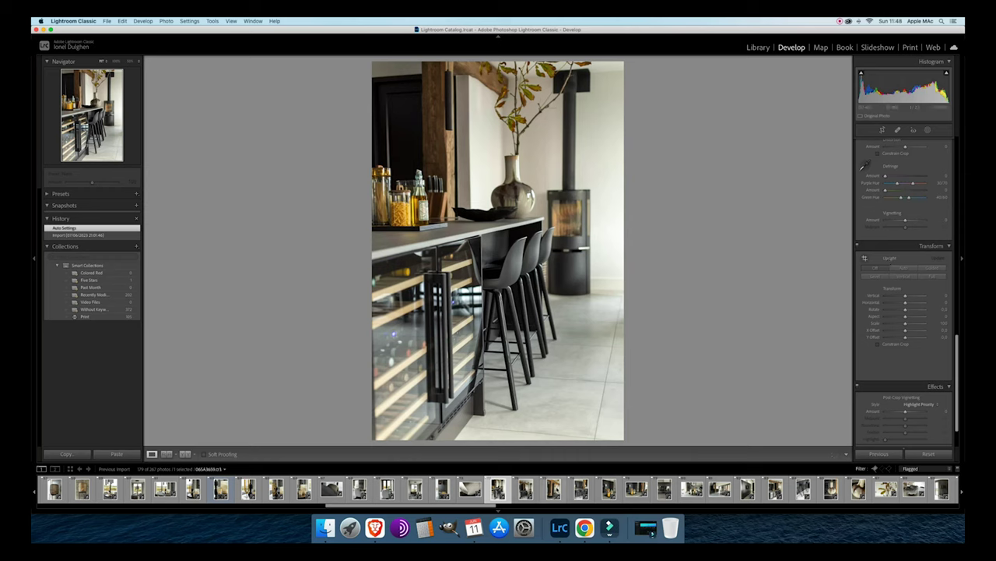
super+click(580, 489)
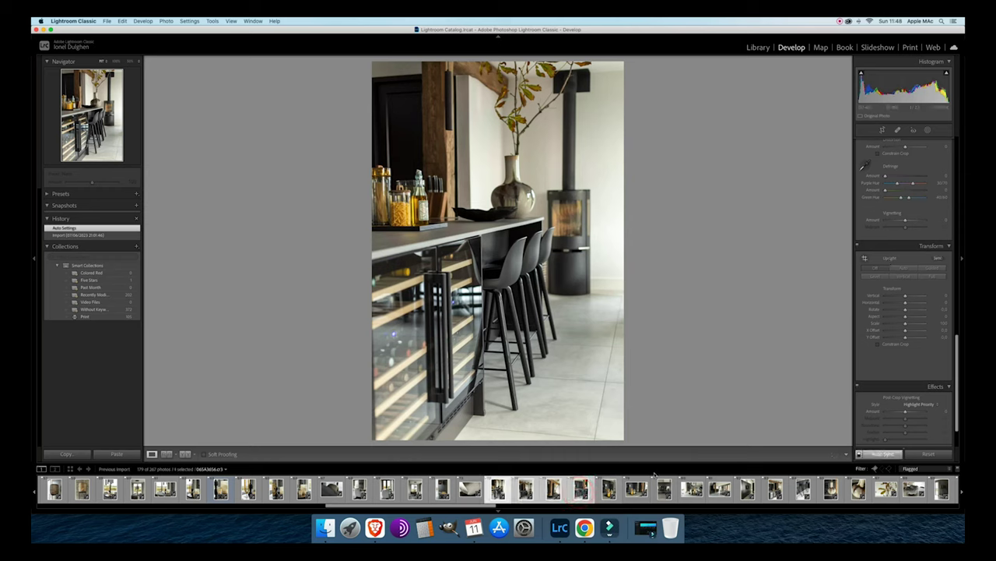
click(906, 268)
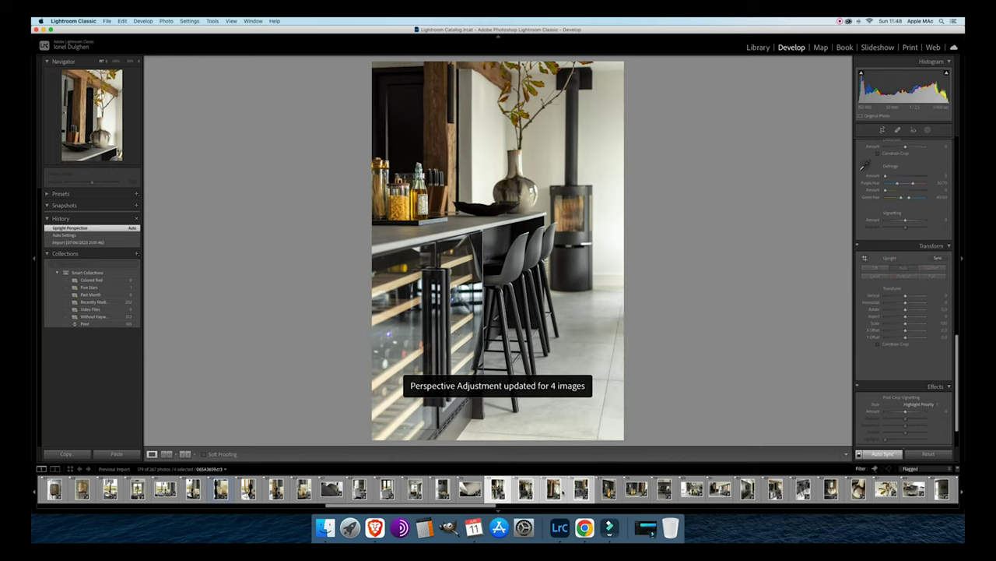
click(499, 488)
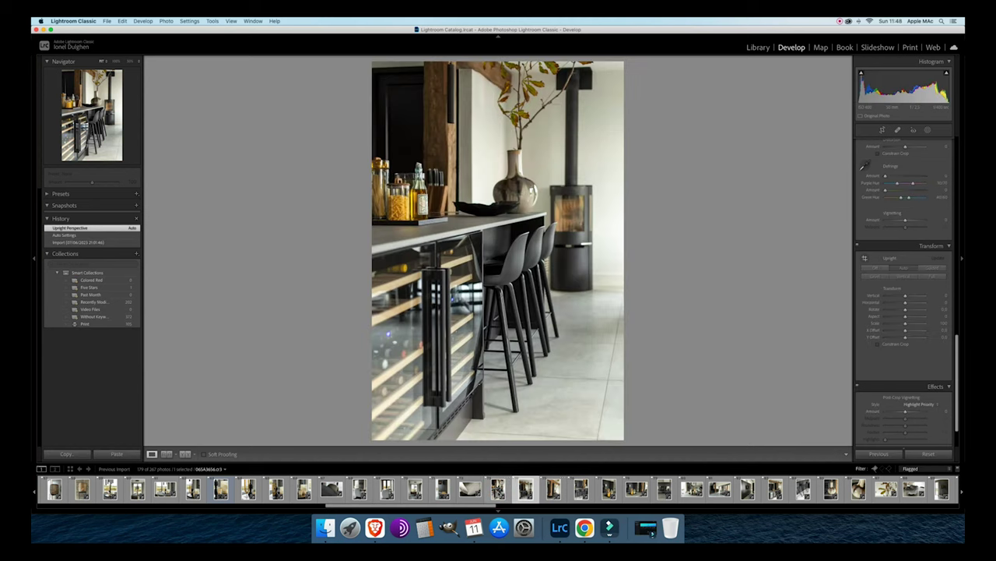
Lower the kitchen bar-stool photo's exposure slightly.
key(Right)
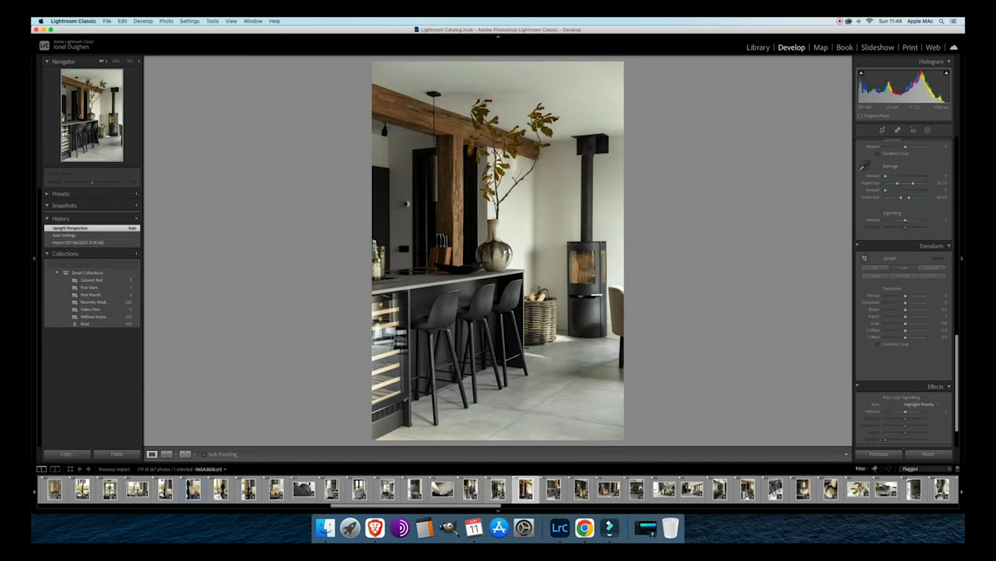
key(Right)
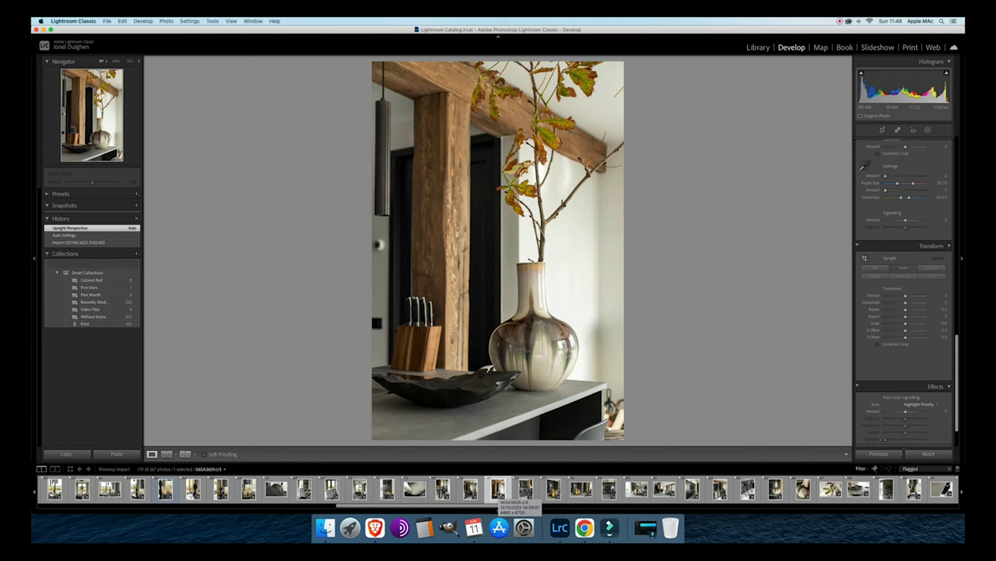
key(Right)
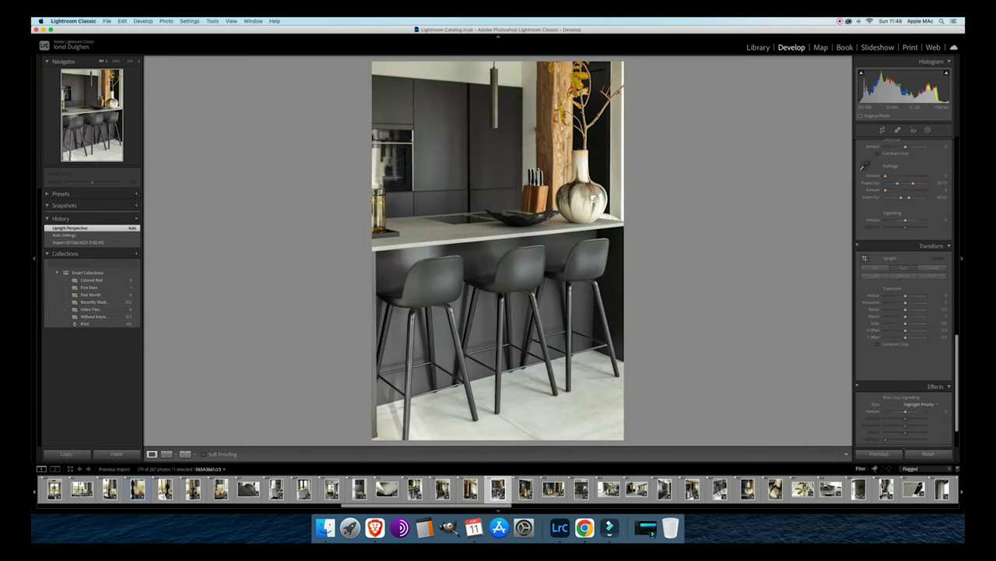
key(minus)
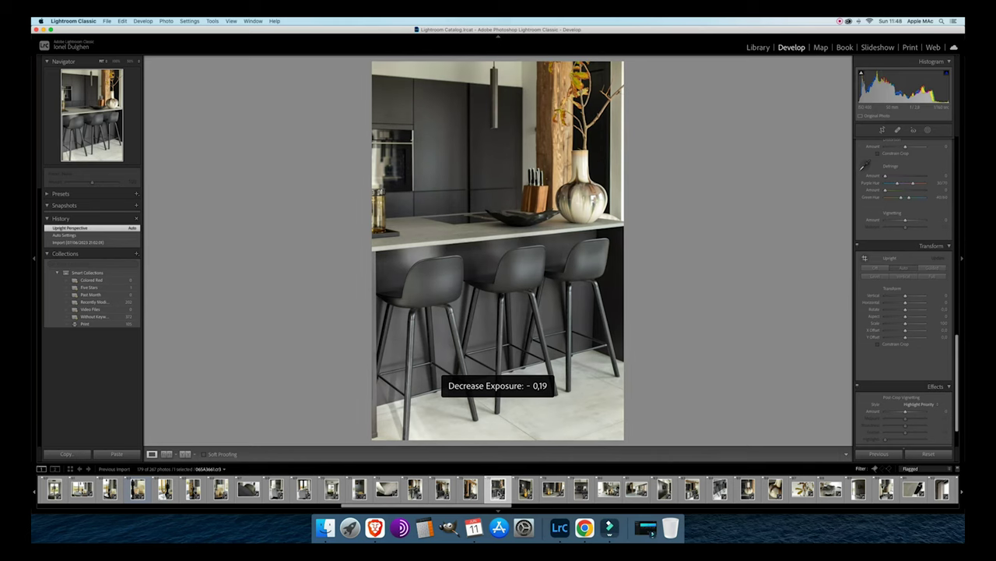
key(equal)
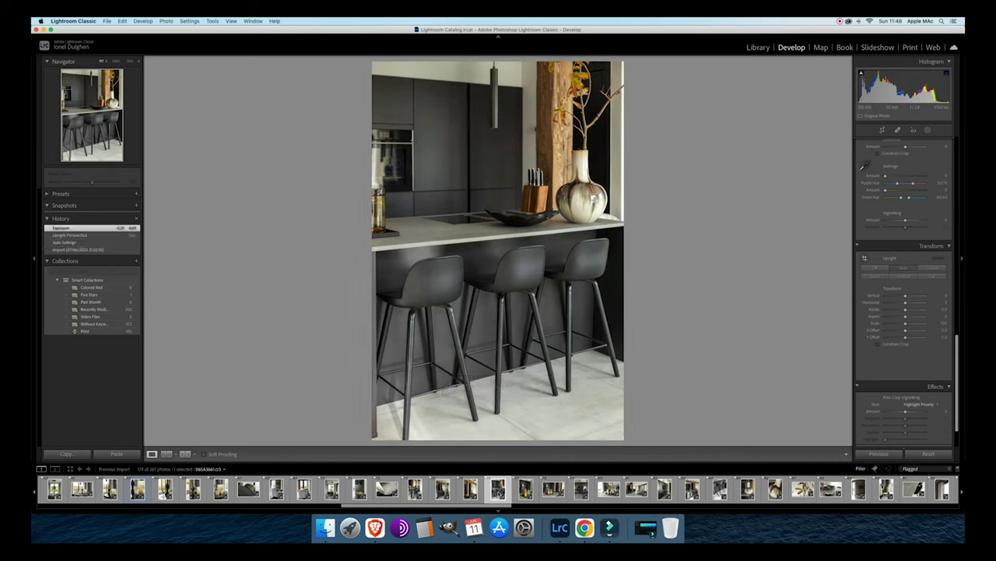
key(Right)
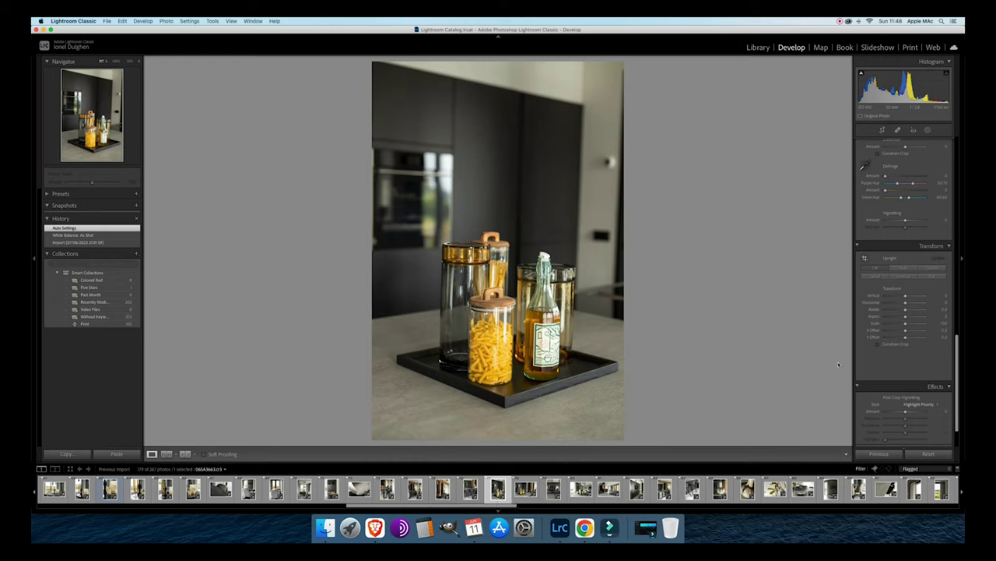
Apply Auto Upright to both jars-on-tray photos.
click(899, 269)
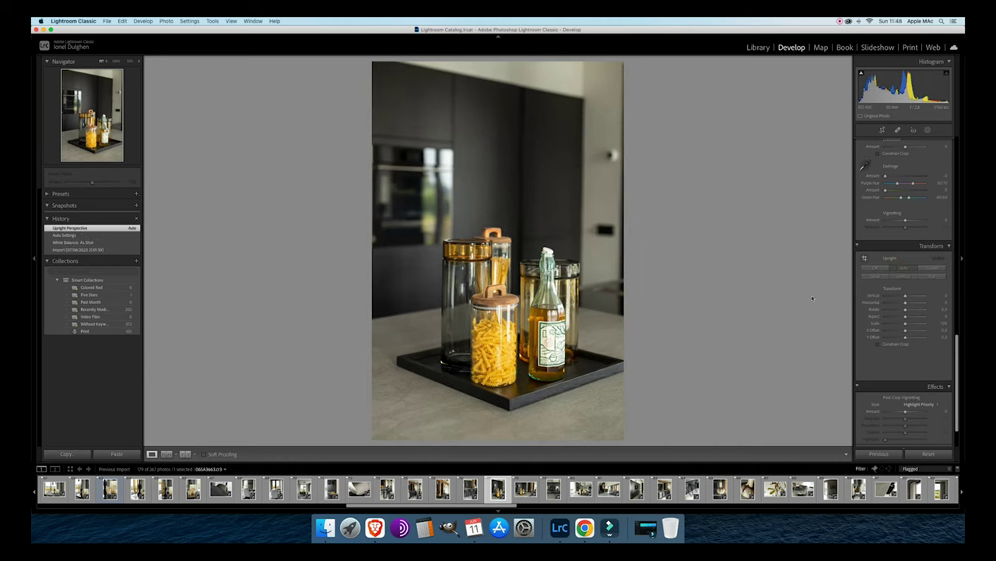
key(Right)
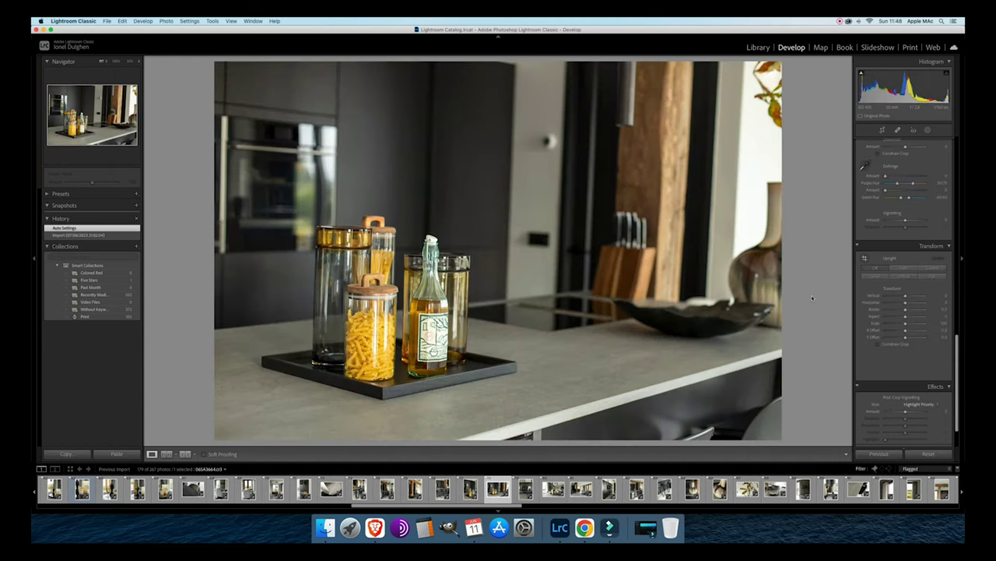
click(904, 268)
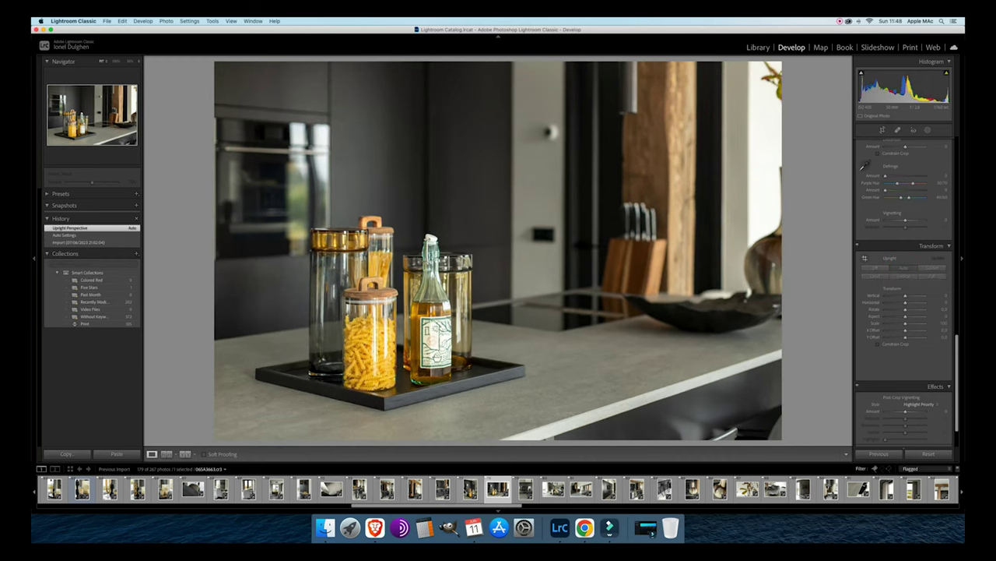
click(469, 488)
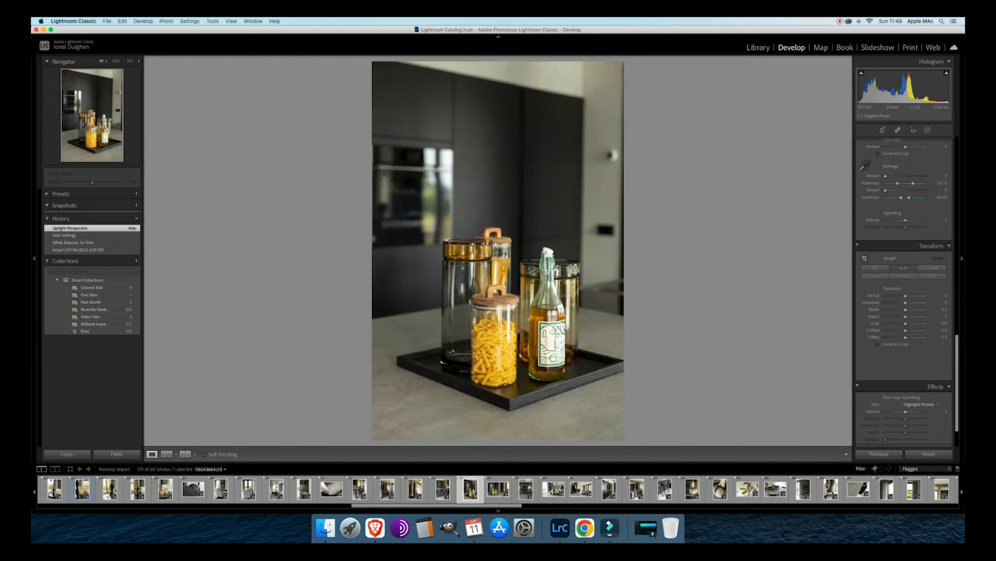
click(497, 488)
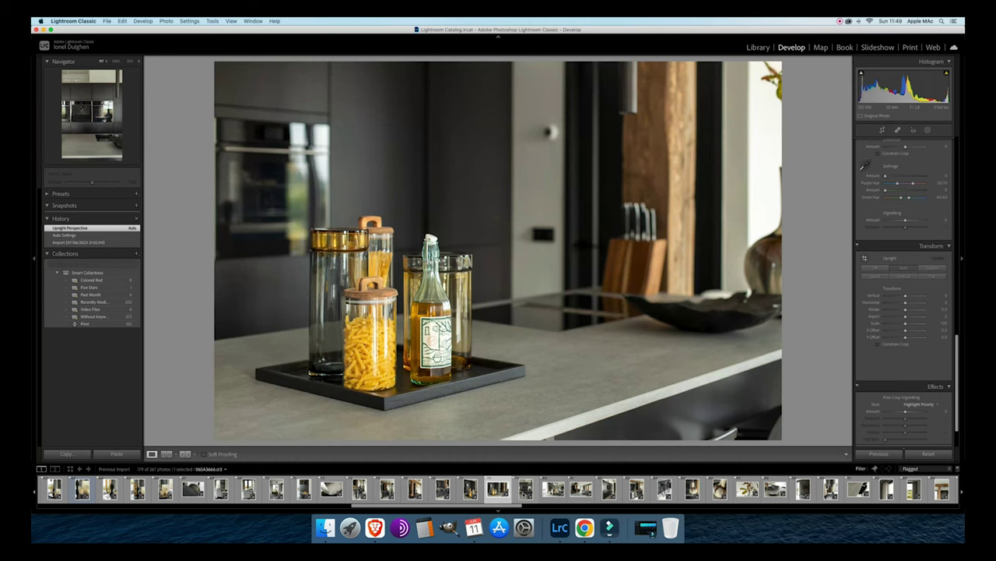
Apply Auto Upright to the built-in ovens photo.
click(526, 488)
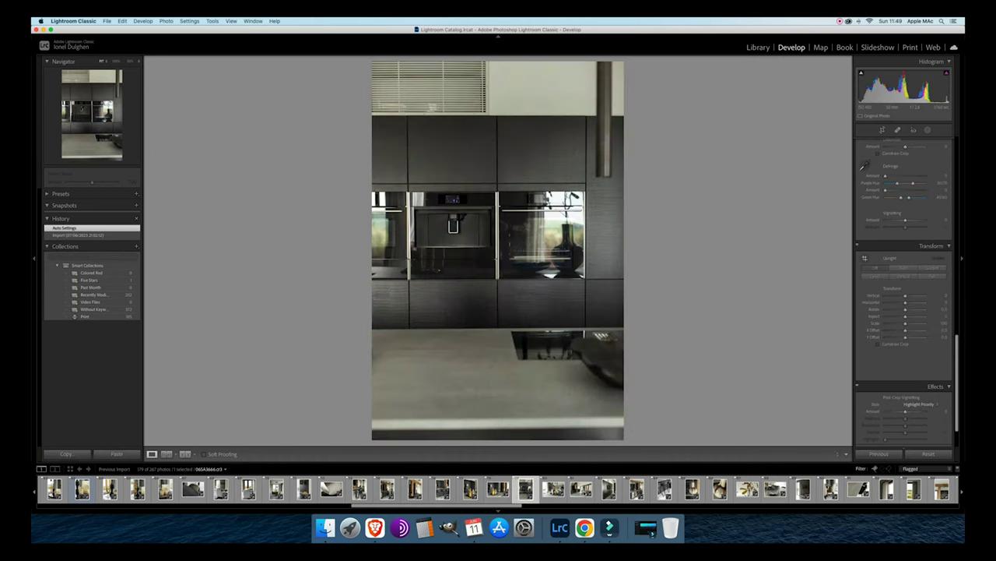
click(903, 267)
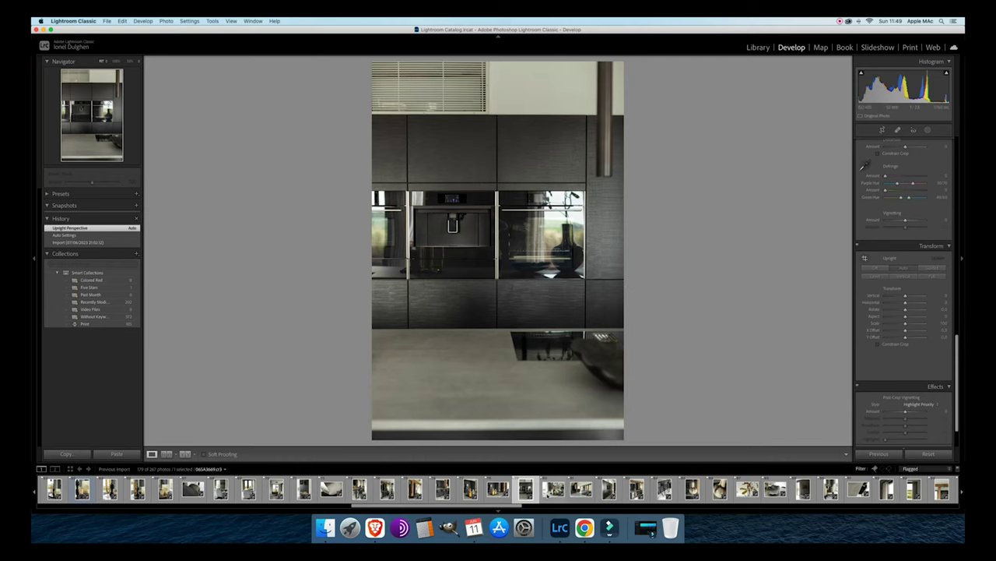
click(554, 488)
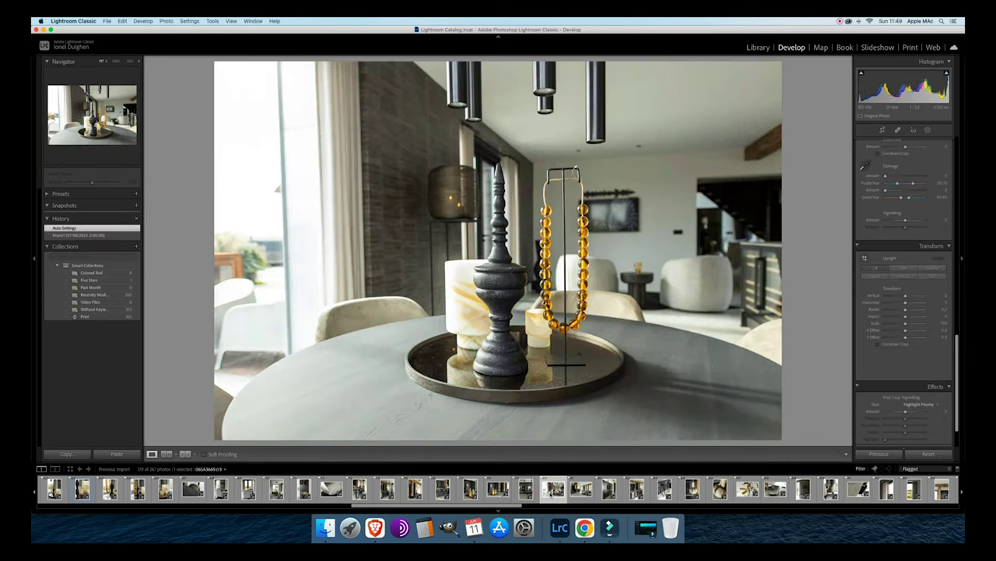
Apply Auto Upright and -1.22 exposure to the dining table photo, then open the living-room photo.
click(902, 269)
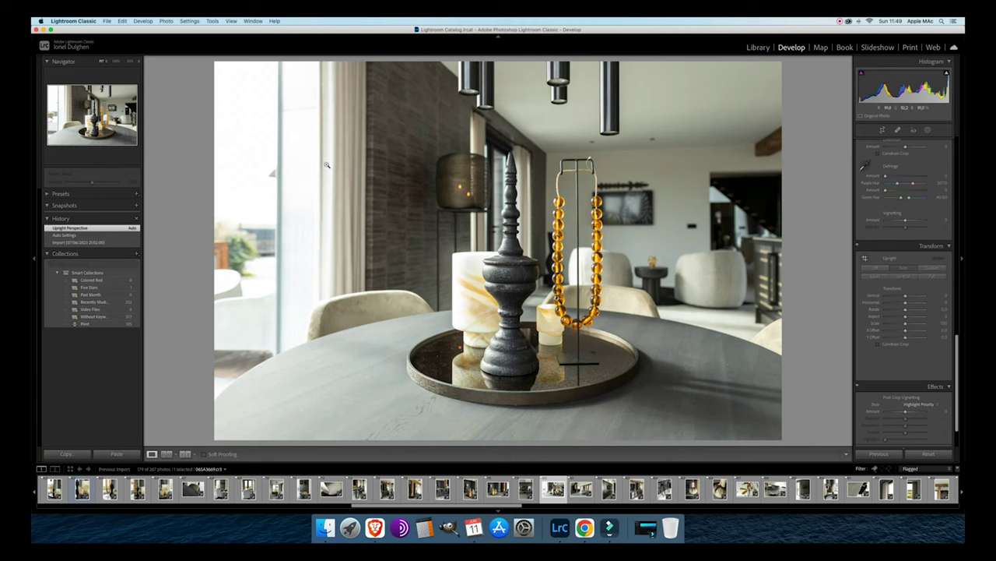
key(minus)
key(minus)
key(minus)
key(minus)
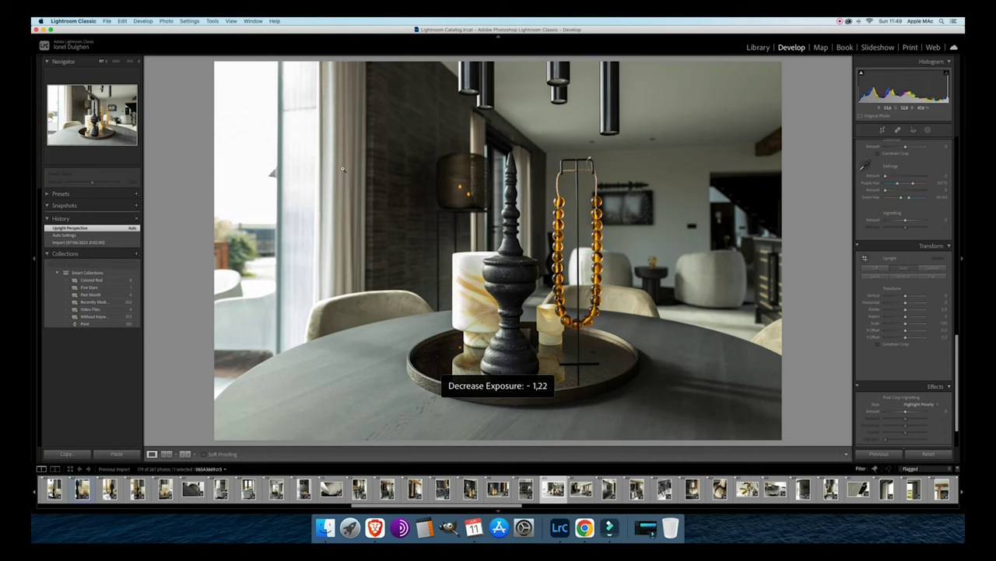
scroll(879, 240, up, 15)
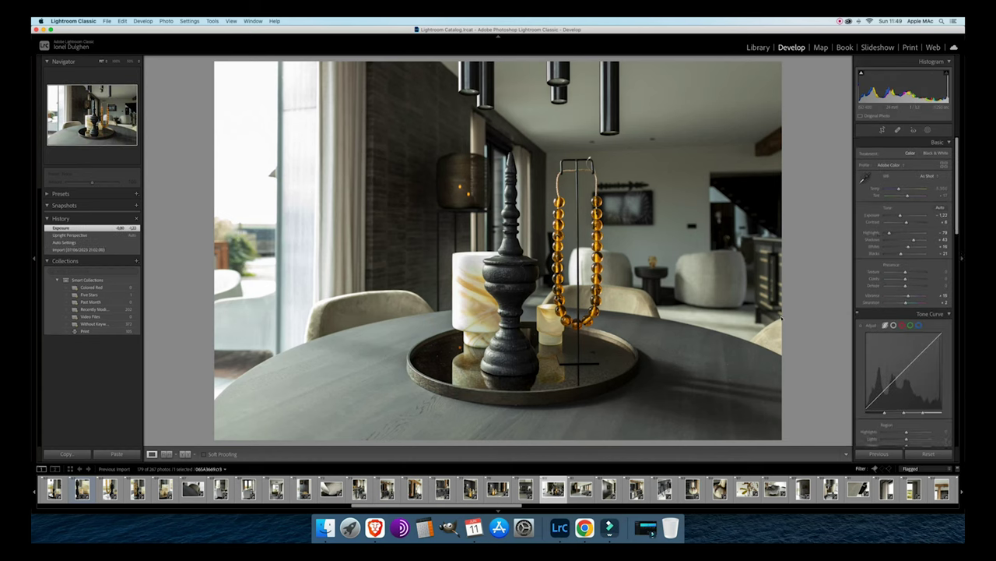
click(580, 488)
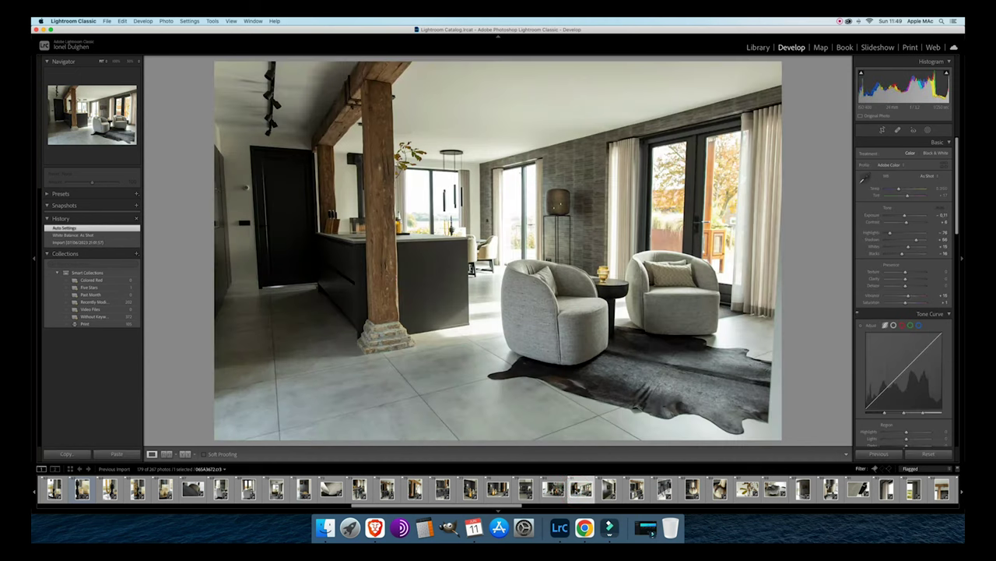
Auto-straighten the living-room photo and set its exposure to -0.31.
scroll(888, 391, down, 2)
scroll(888, 390, down, 15)
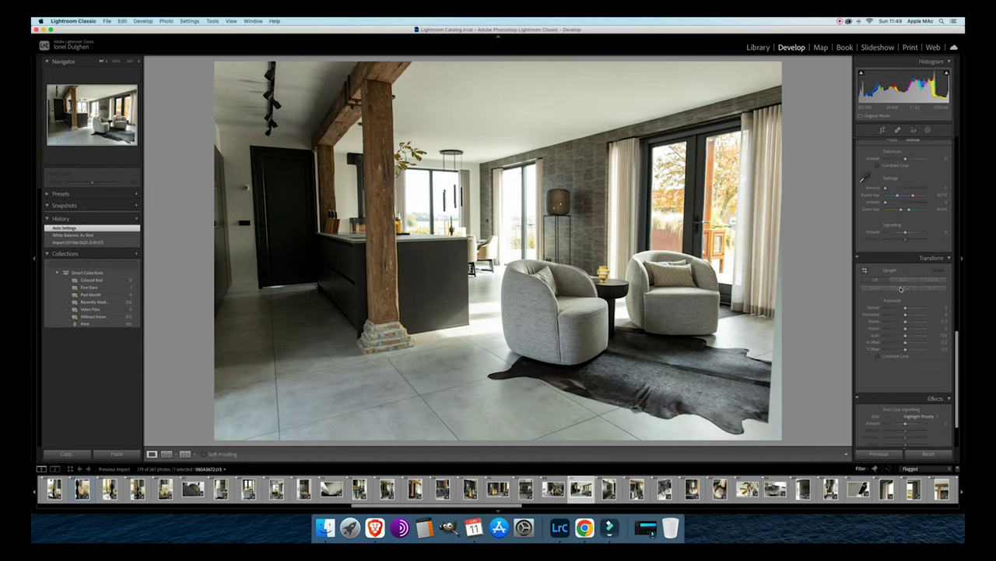
click(899, 280)
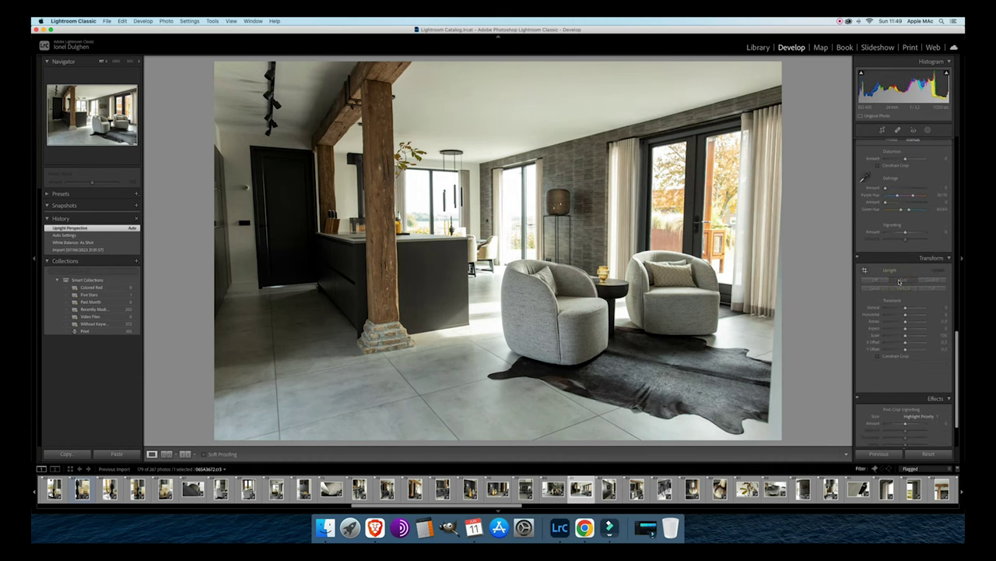
key(minus)
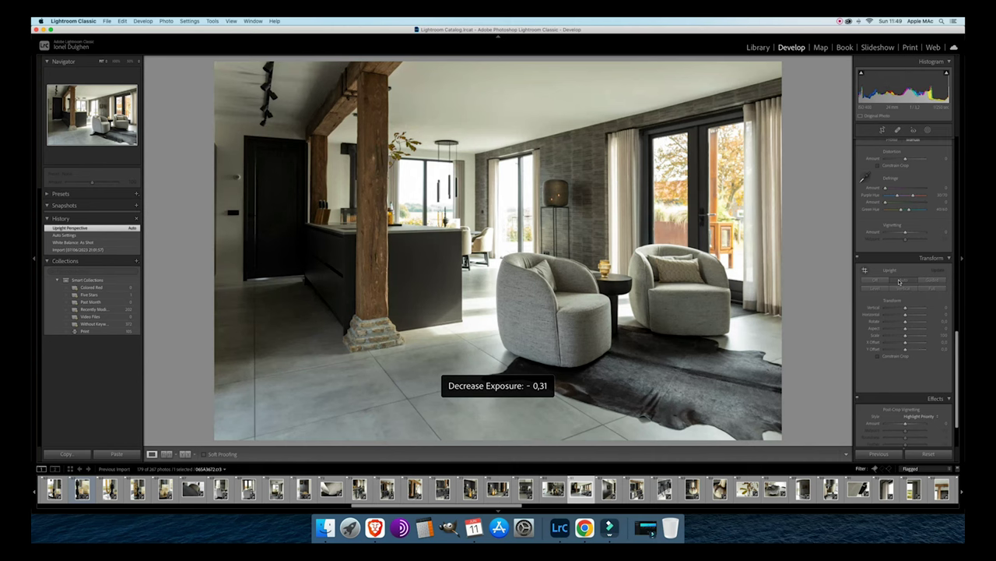
key(minus)
key(Right)
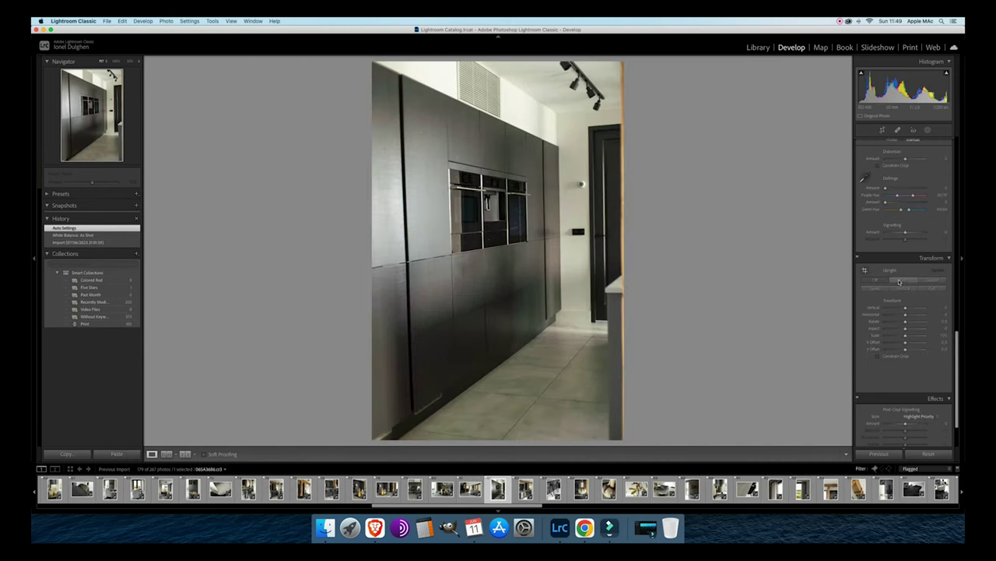
key(Left)
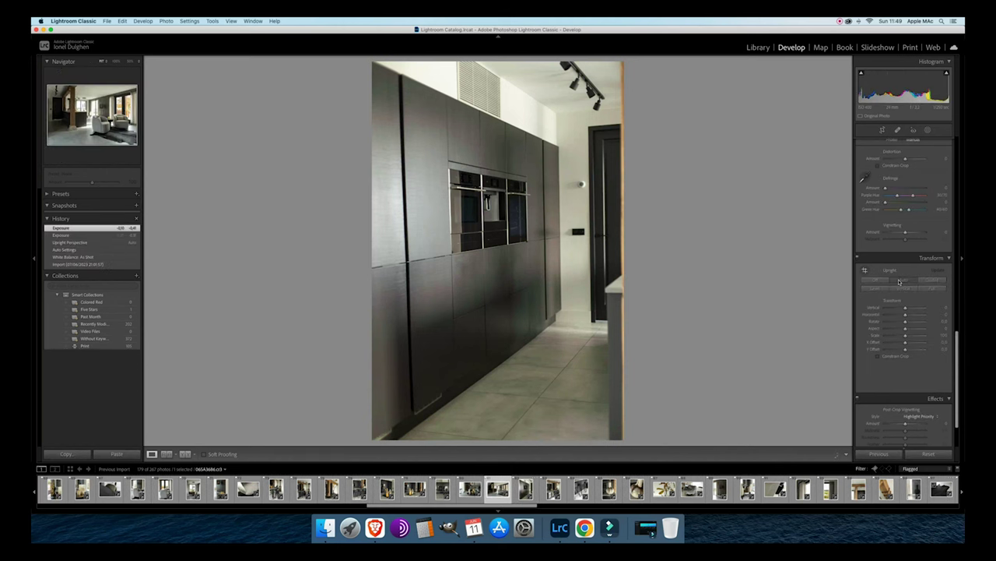
key(equal)
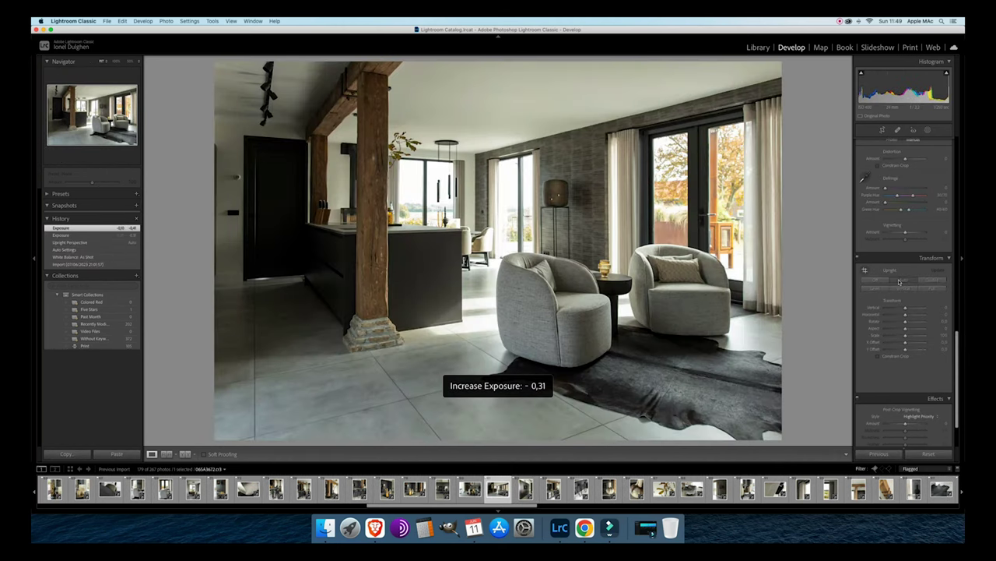
Apply Auto Upright to the tall cabinet and kitchen island photos, then go to the bar-stool close-up.
key(Right)
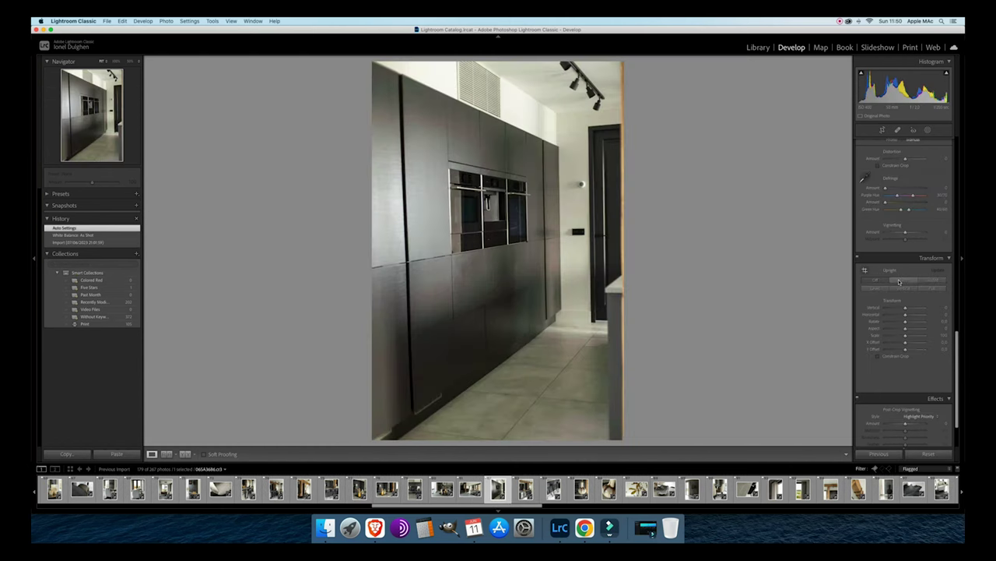
click(894, 280)
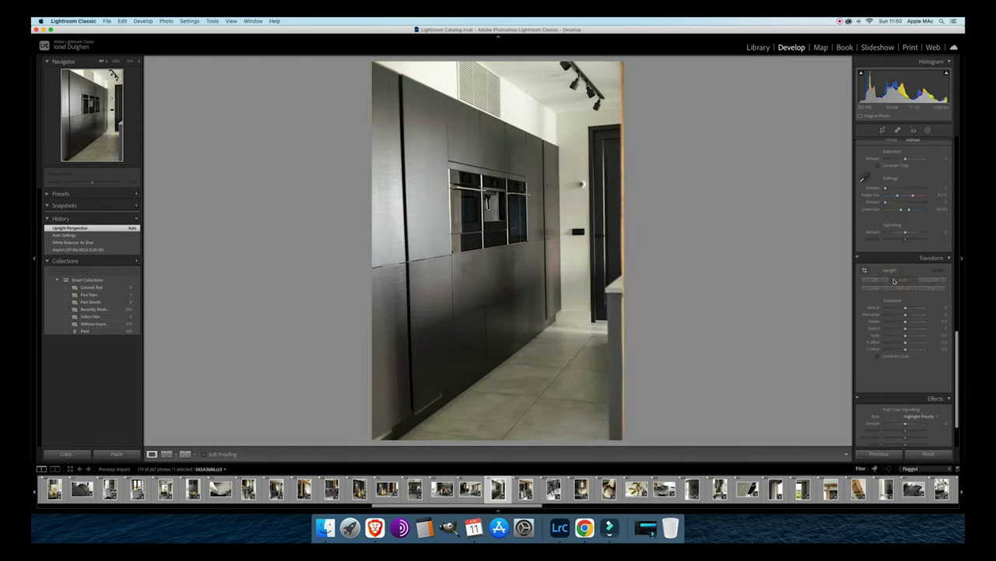
key(Right)
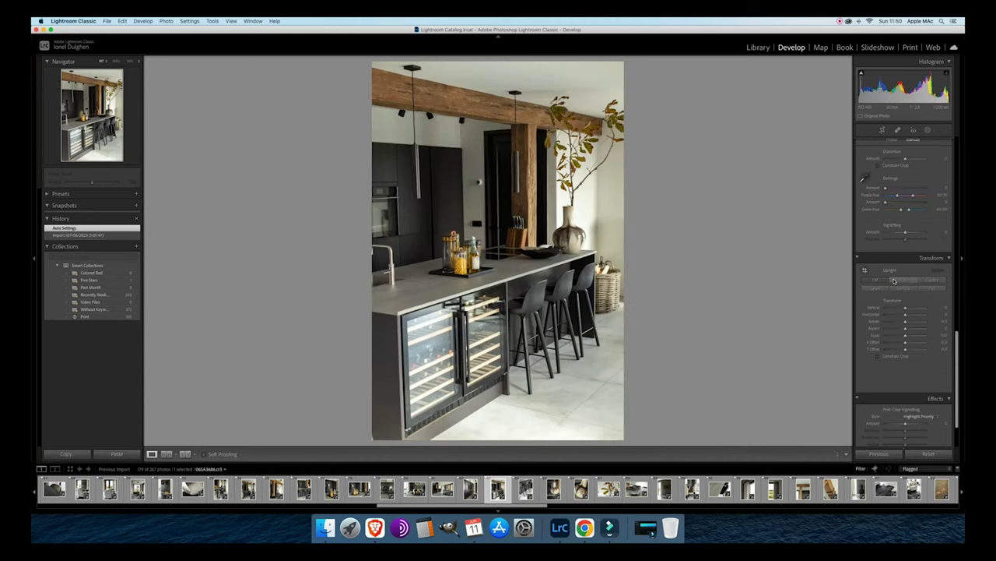
click(907, 280)
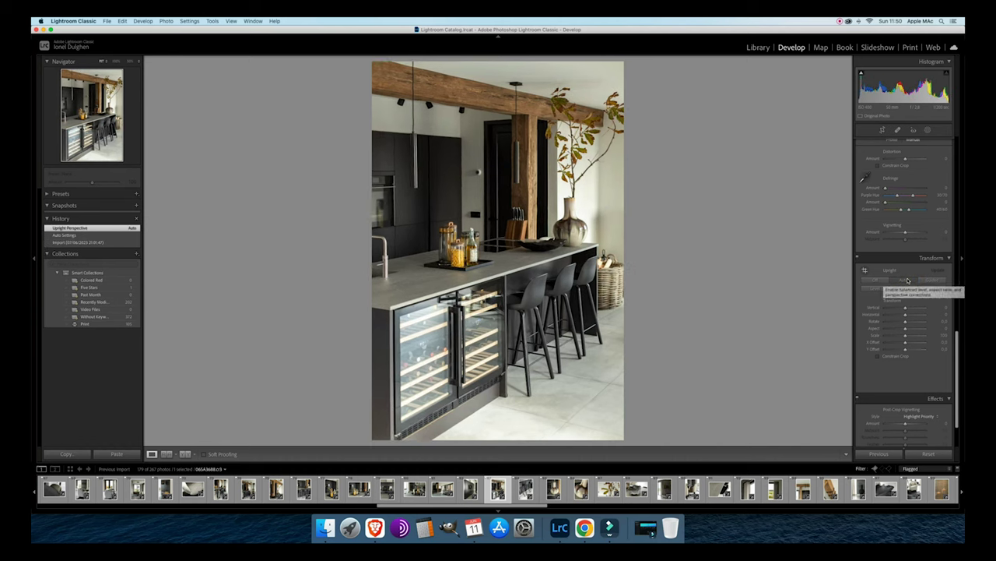
key(Right)
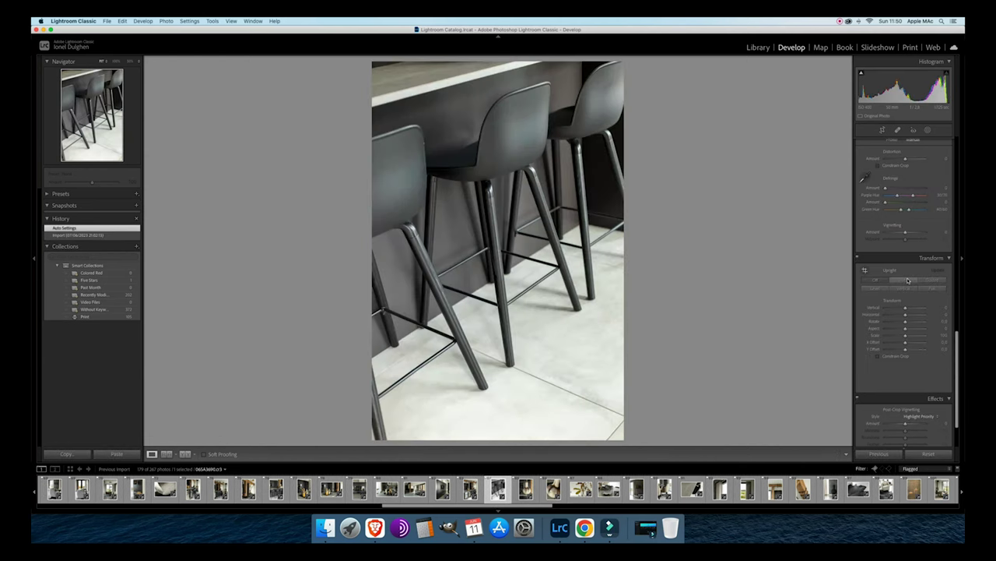
Darken the bar-stool close-up slightly, leaving it without Auto Upright correction.
key(minus)
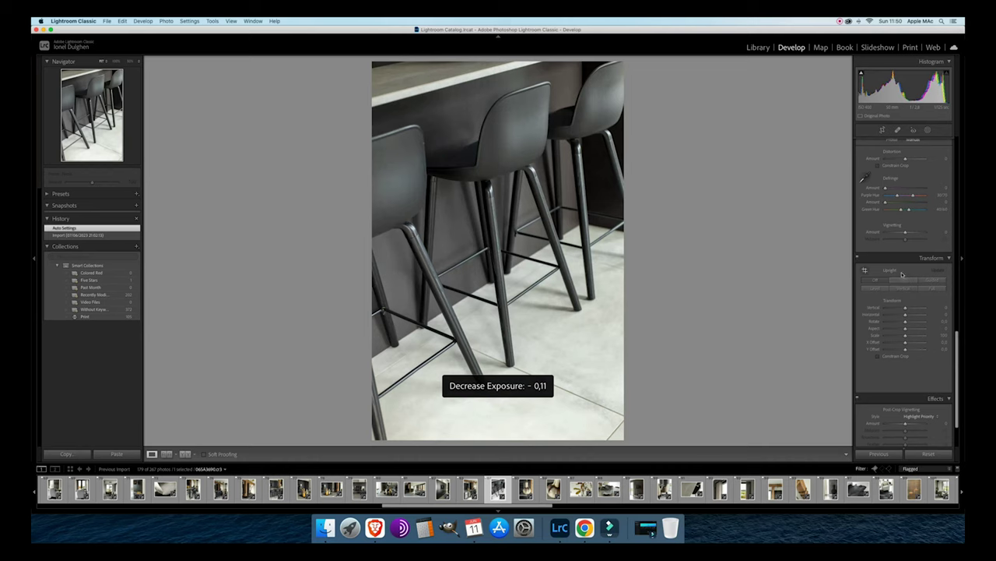
click(903, 280)
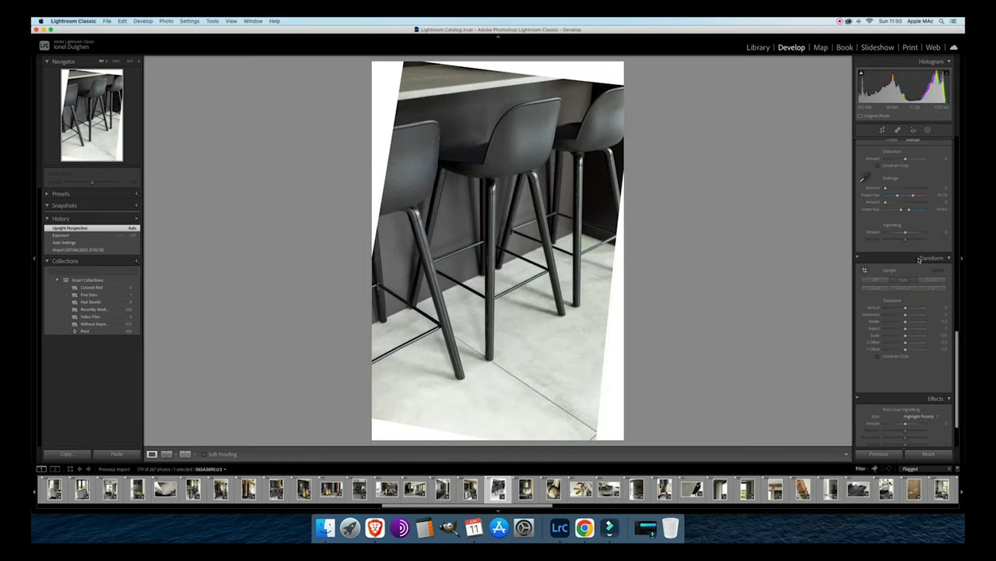
click(876, 280)
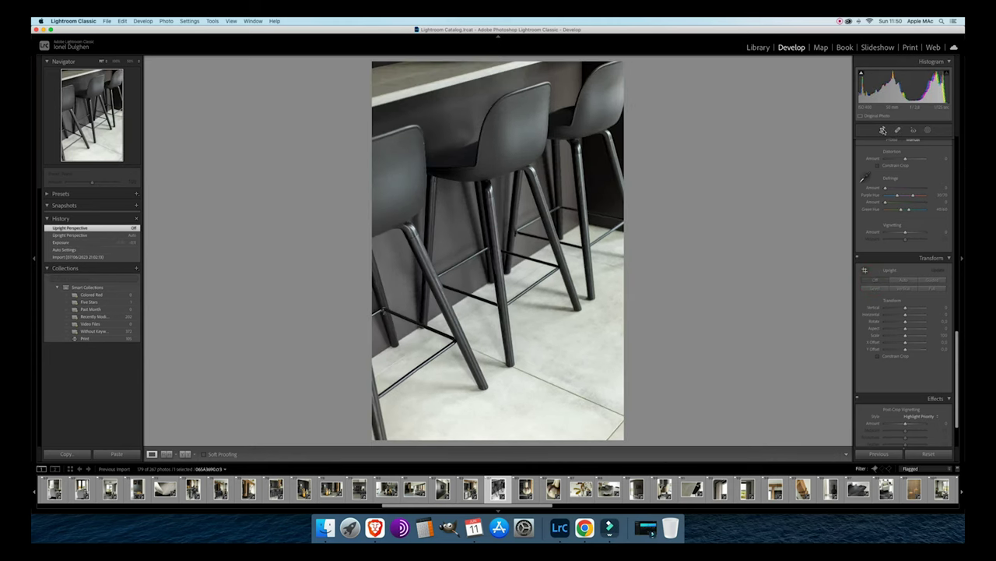
Crop the bar-stool photo tighter from the top and bottom edges.
click(883, 130)
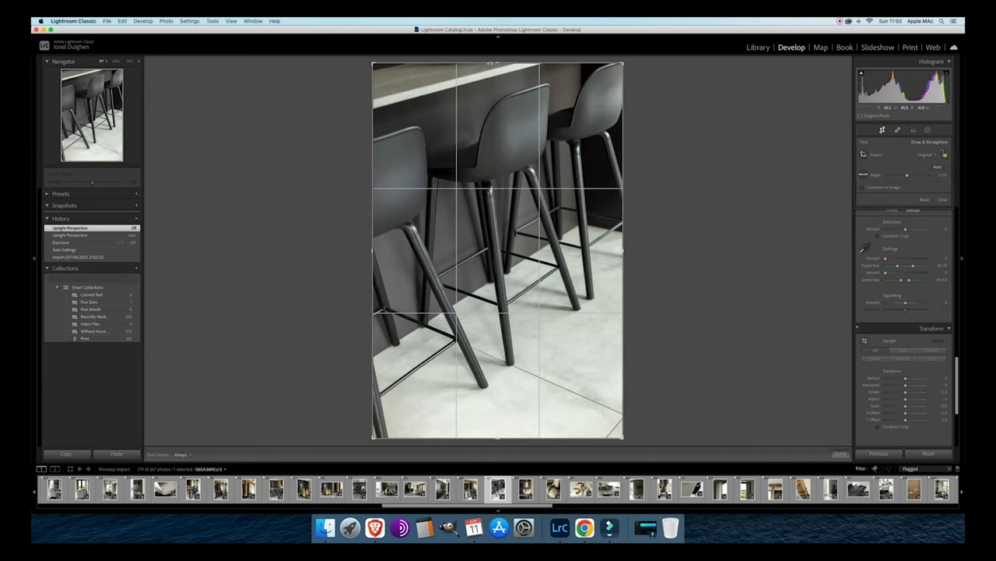
drag(503, 63, 499, 63)
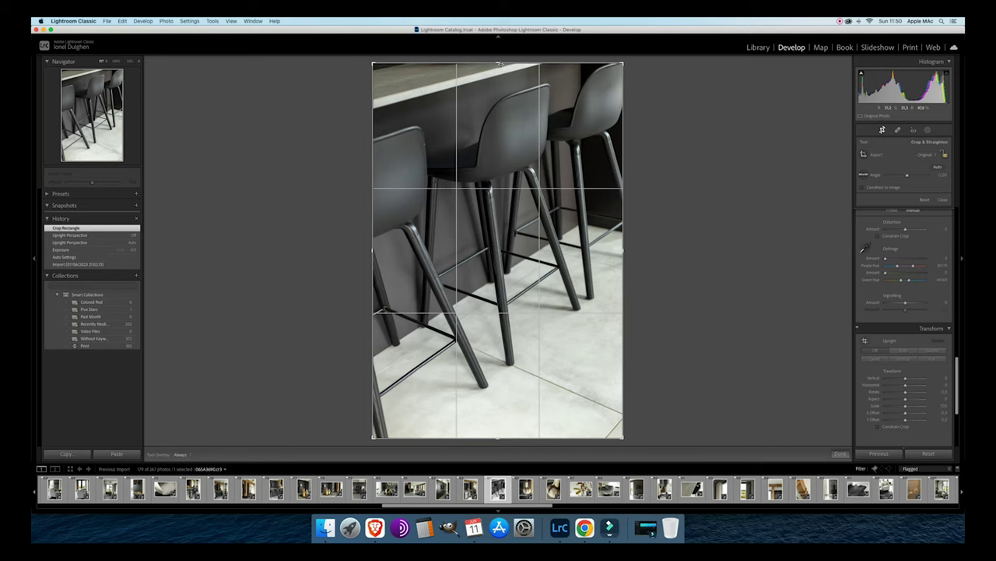
drag(500, 64, 499, 70)
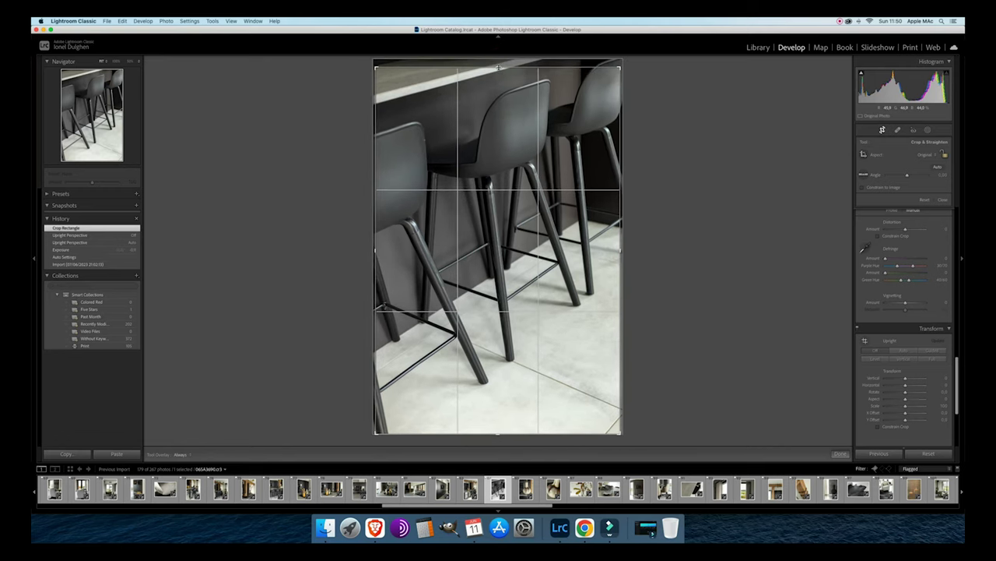
double_click(501, 84)
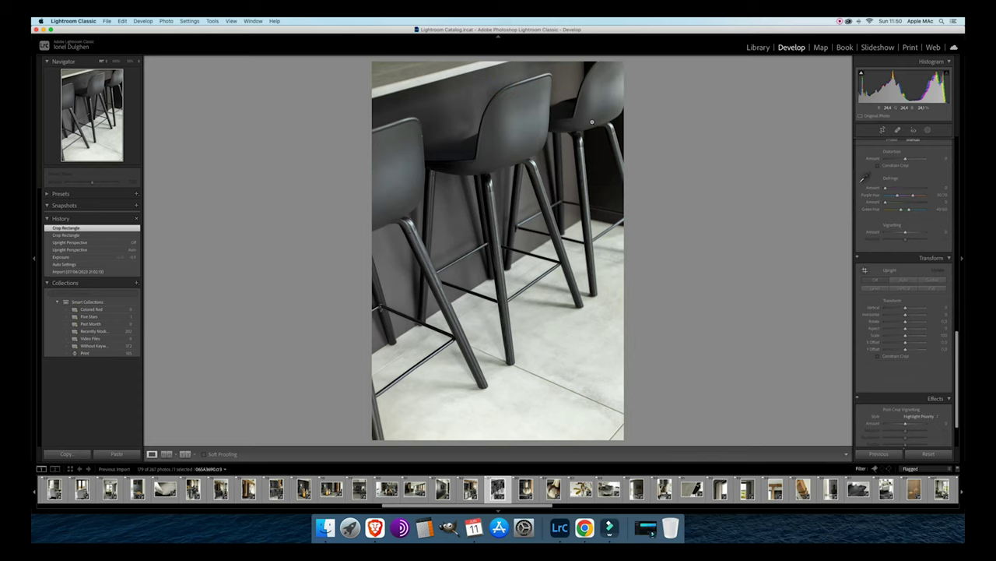
click(882, 129)
drag(499, 431, 510, 420)
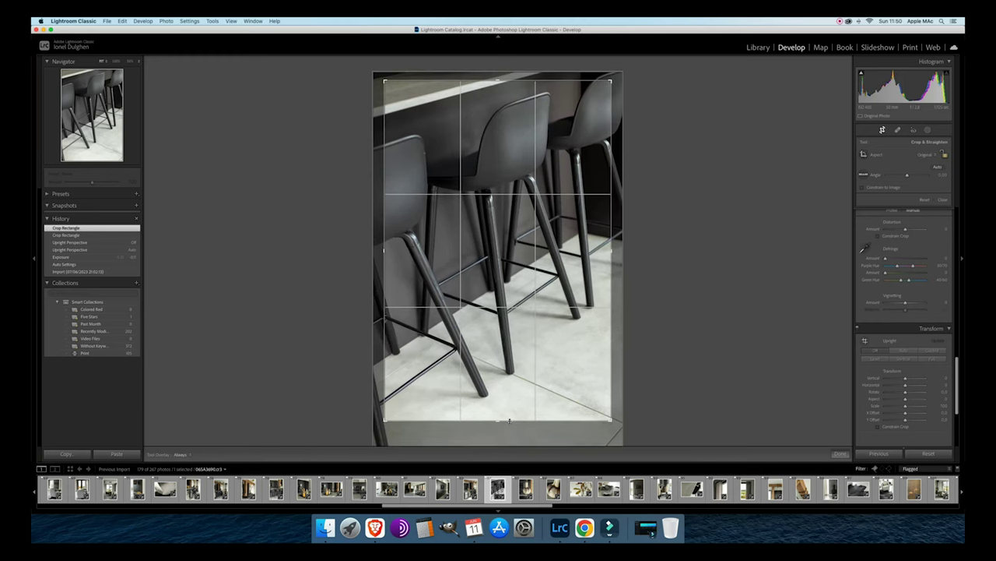
double_click(511, 365)
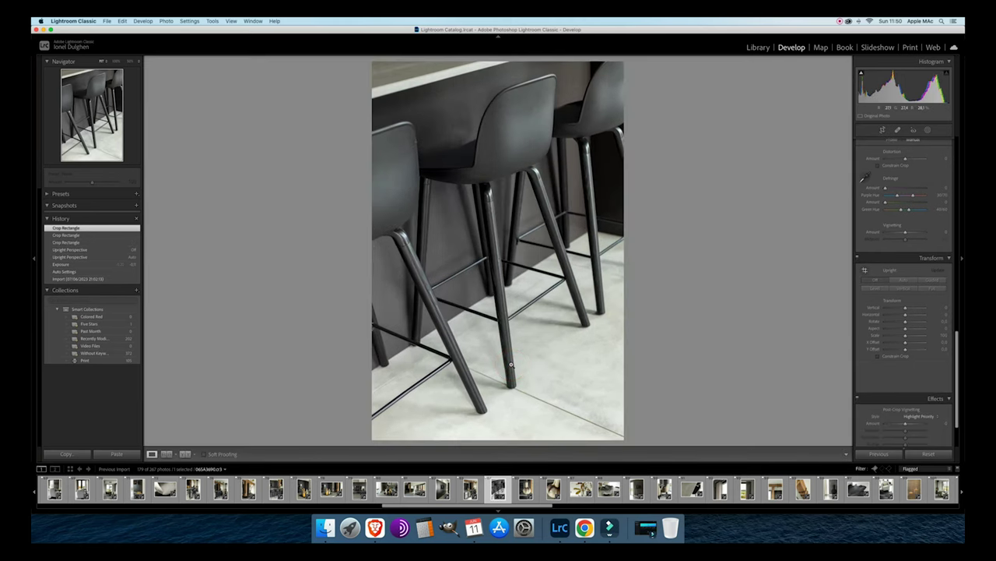
Darken the bar-stool photo again and level it with a 2.22° crop angle, then open the vase photo.
key(minus)
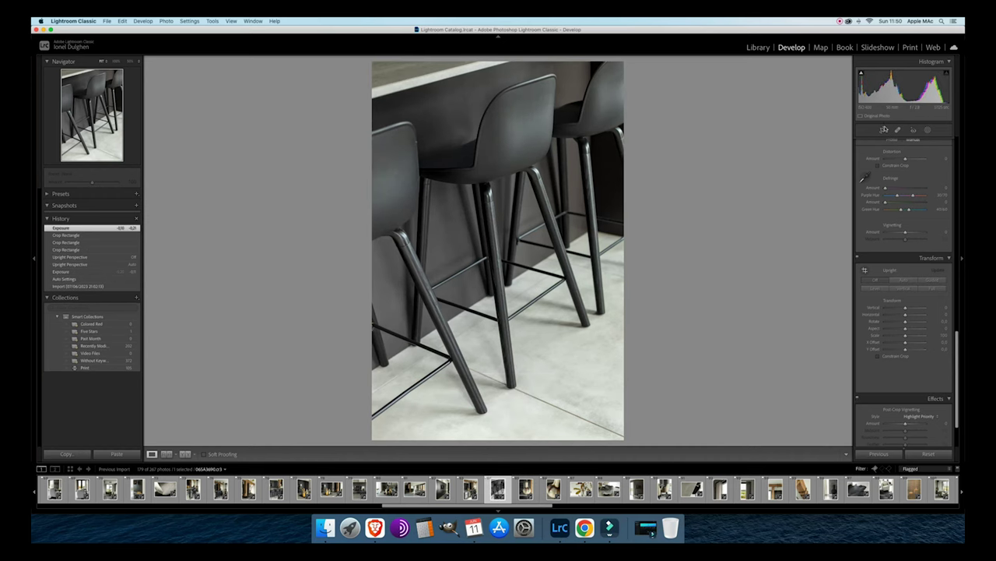
click(882, 129)
drag(749, 136, 754, 146)
double_click(587, 163)
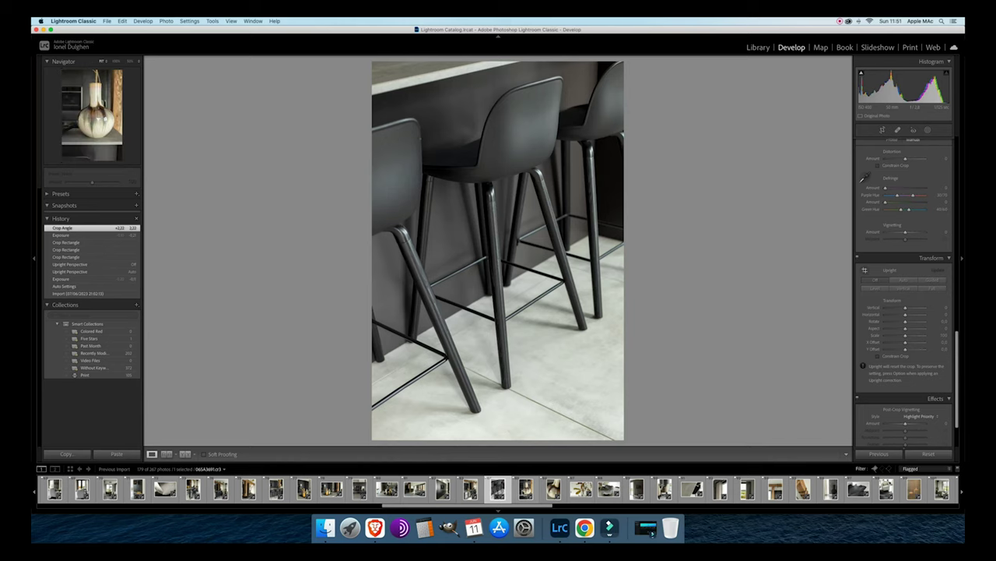
click(526, 489)
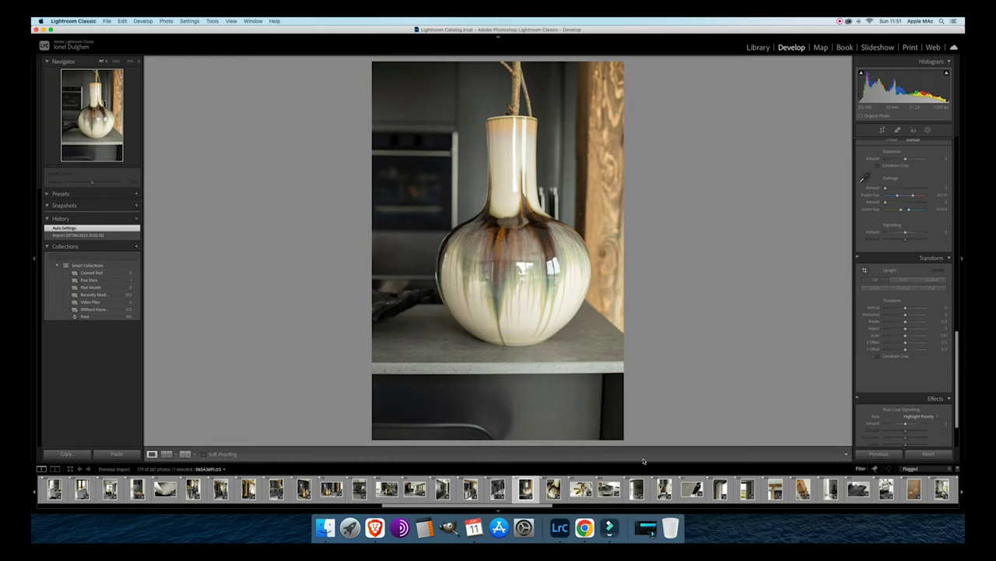
Lower the full vase photo's exposure slightly.
click(498, 488)
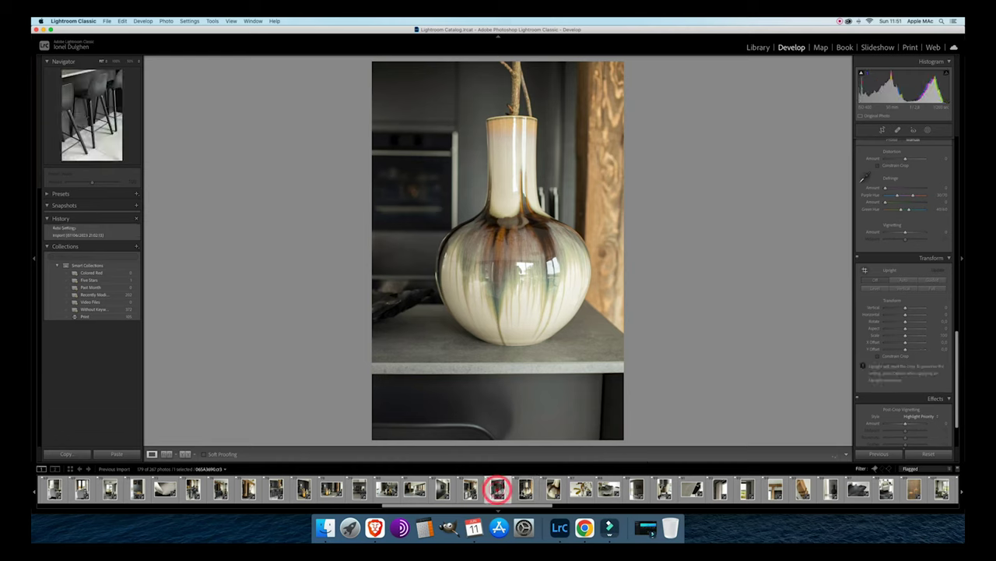
click(526, 488)
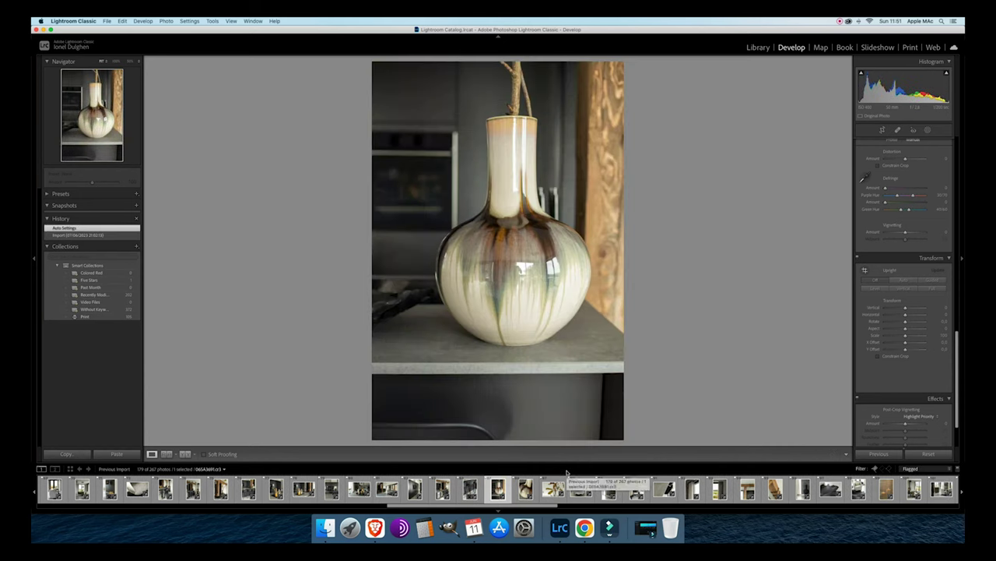
key(minus)
key(Right)
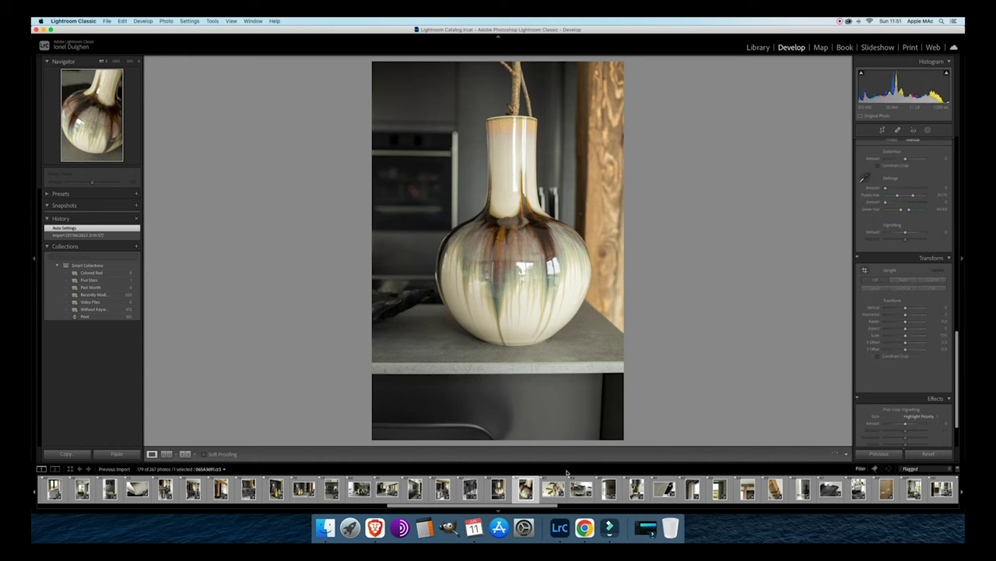
key(Right)
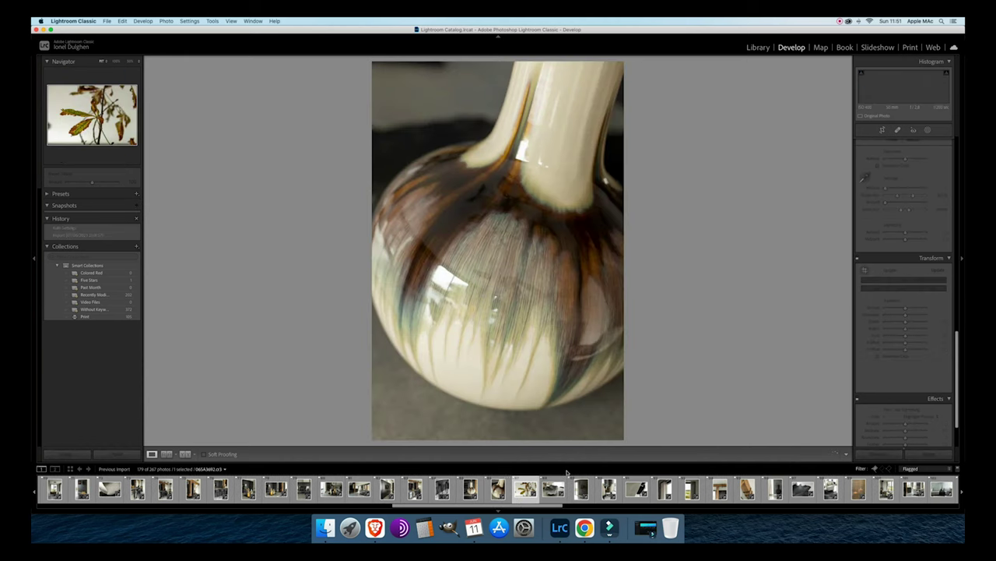
key(Left)
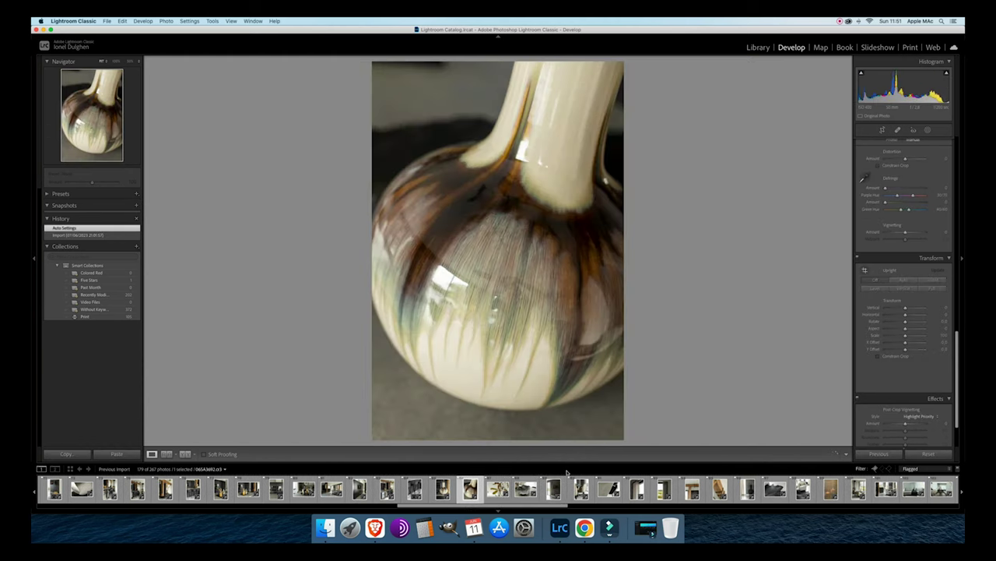
key(Left)
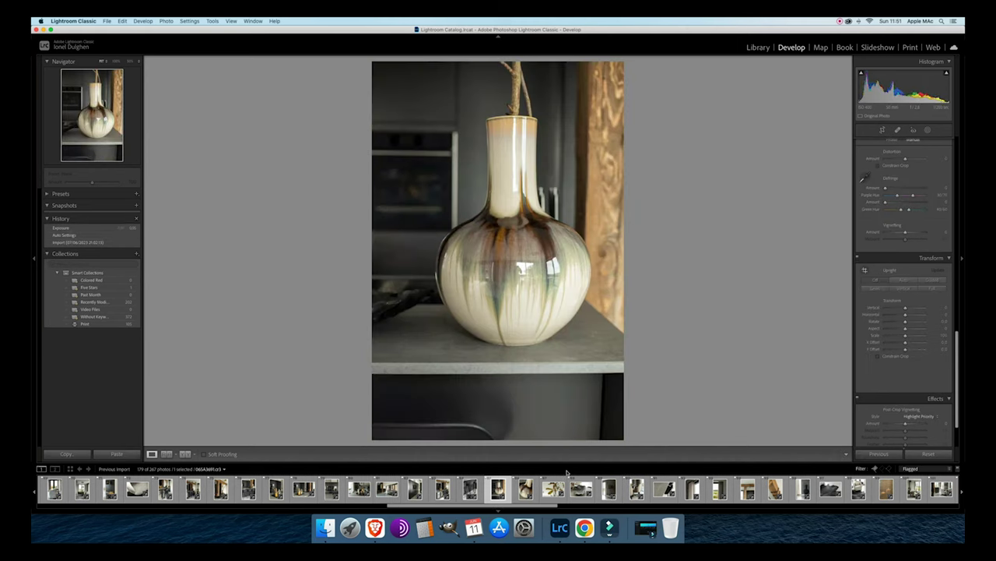
key(minus)
Give the vase close-up a slight exposure tweak, then advance to the autumn leaves photo.
key(Right)
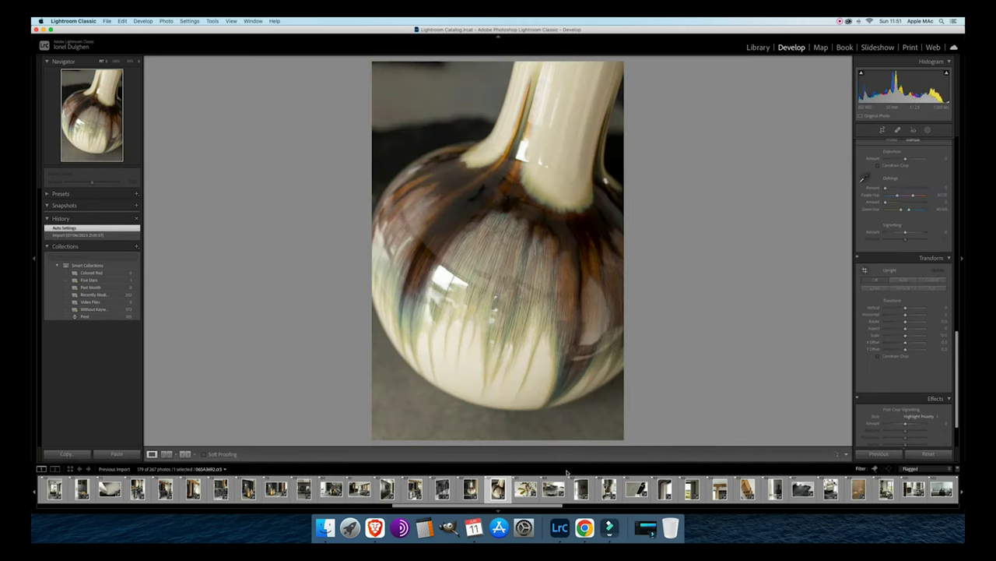
key(minus)
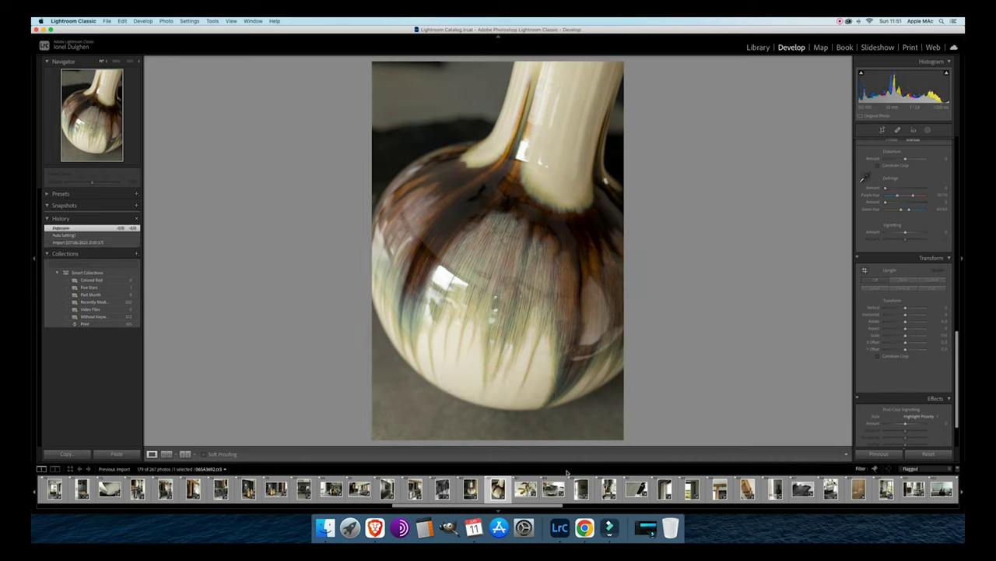
key(plus)
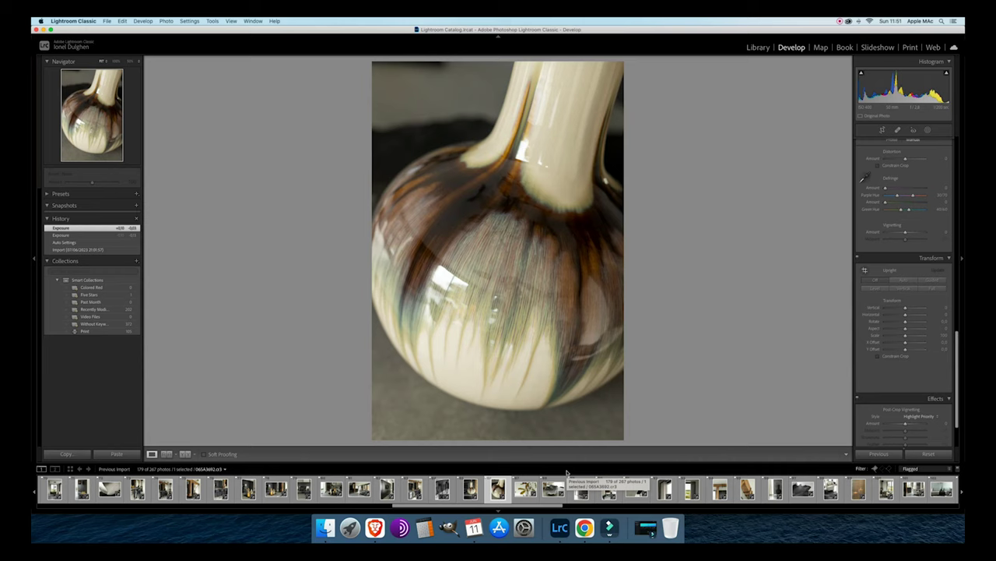
key(Right)
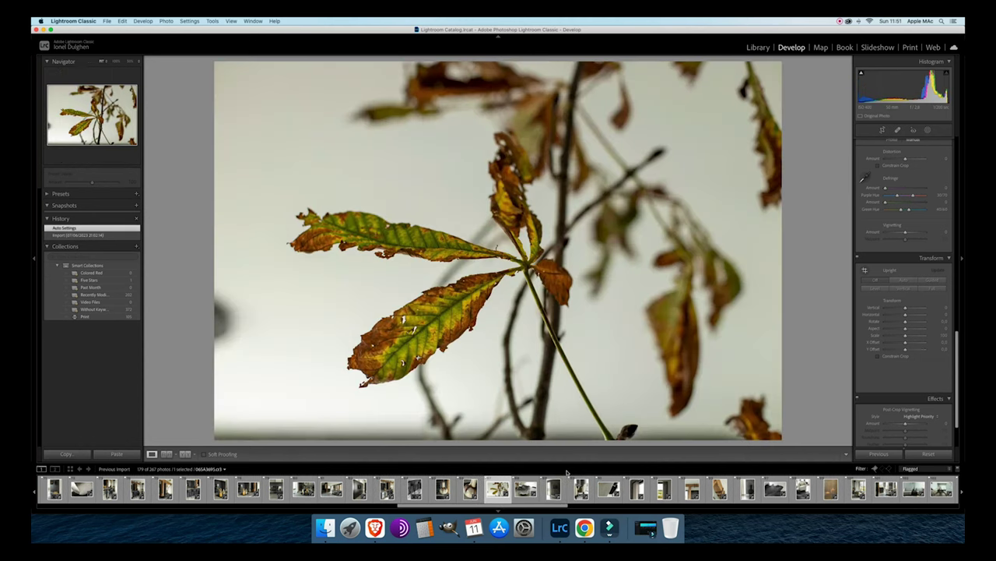
Slightly darken the leaves photo and crop it in from the left and top edges.
key(minus)
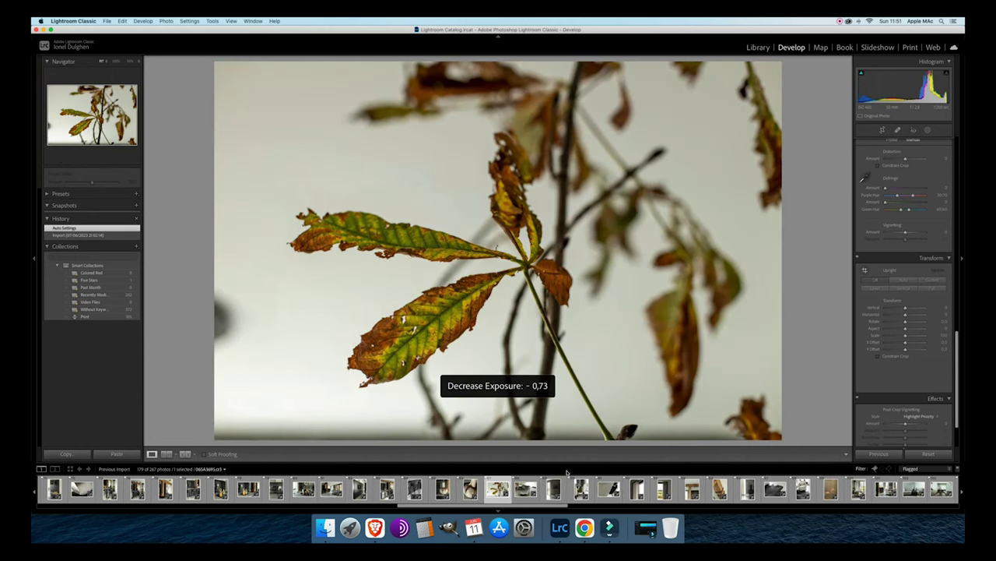
key(equal)
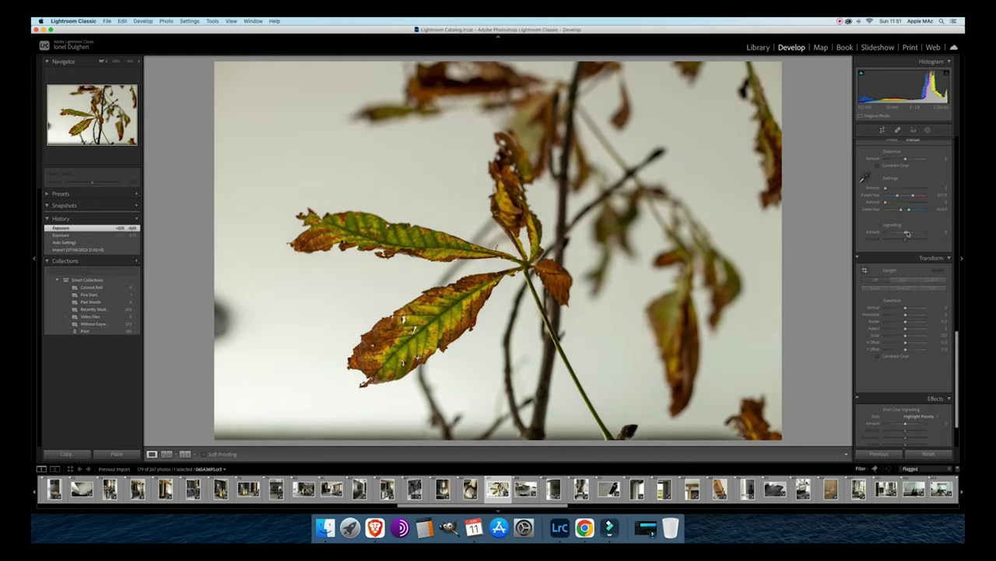
click(882, 129)
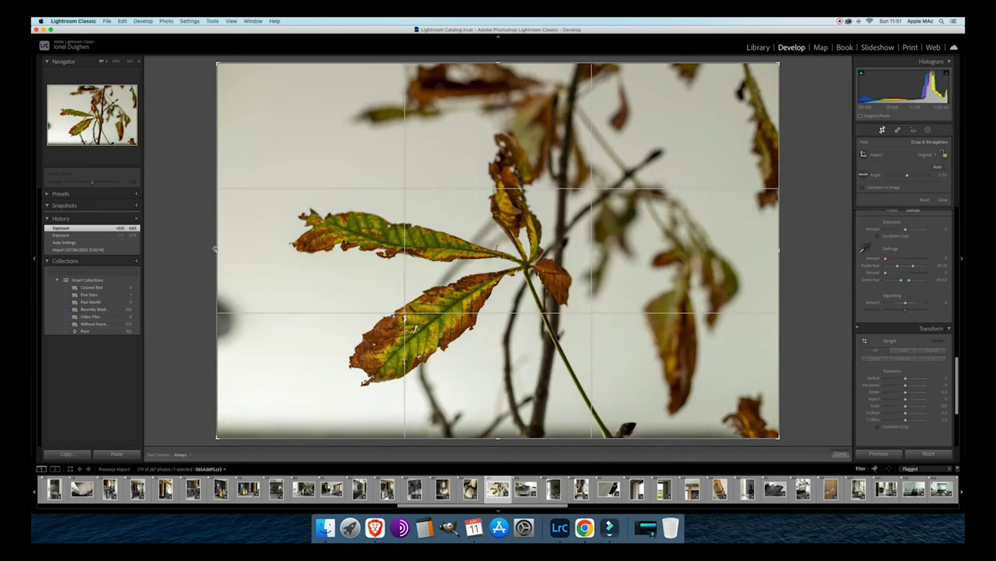
drag(216, 248, 242, 253)
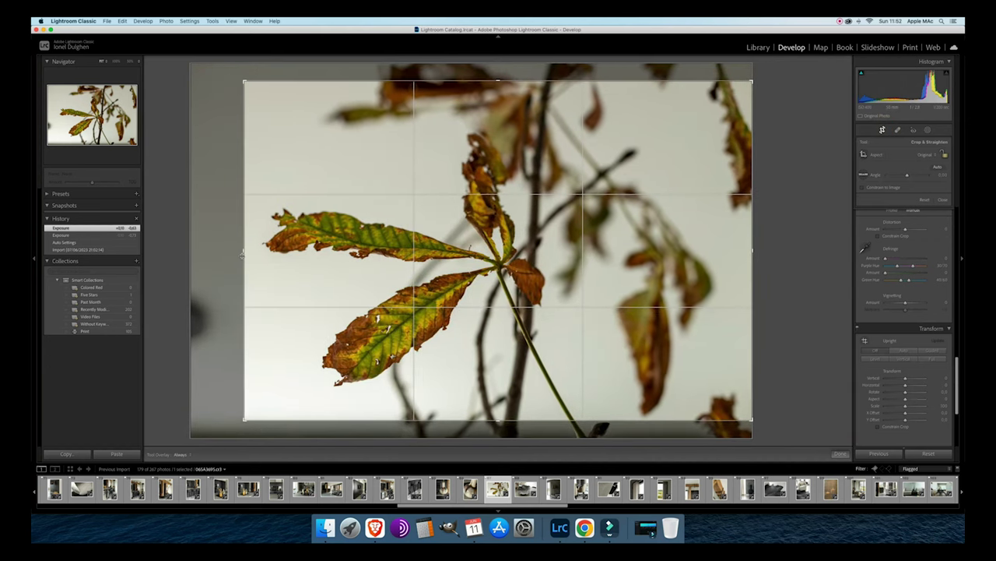
drag(486, 81, 496, 88)
drag(489, 148, 488, 147)
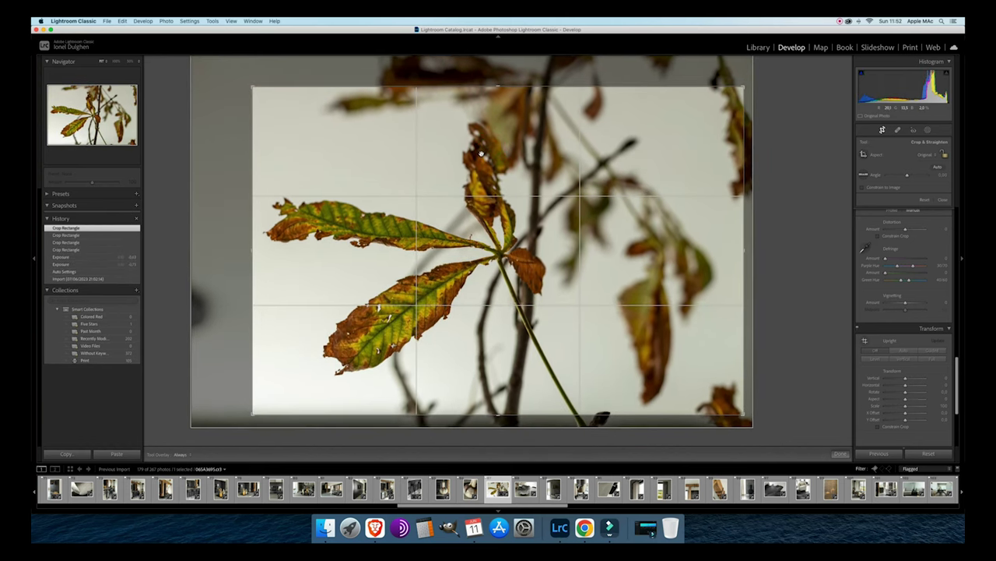
key(Return)
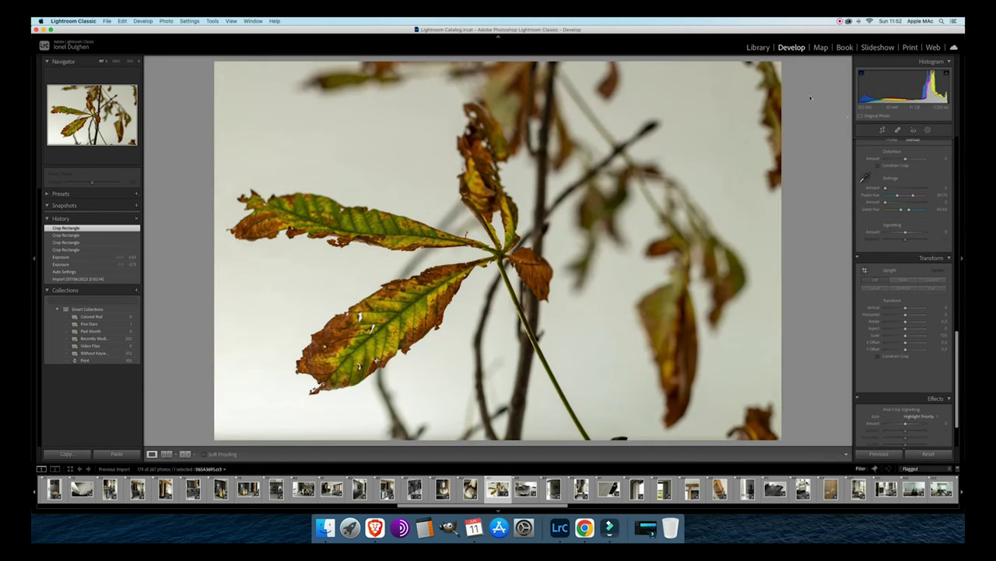
Shift the leaves slightly within the crop, then go to the bowl photo.
key(r)
drag(555, 198, 556, 205)
key(Return)
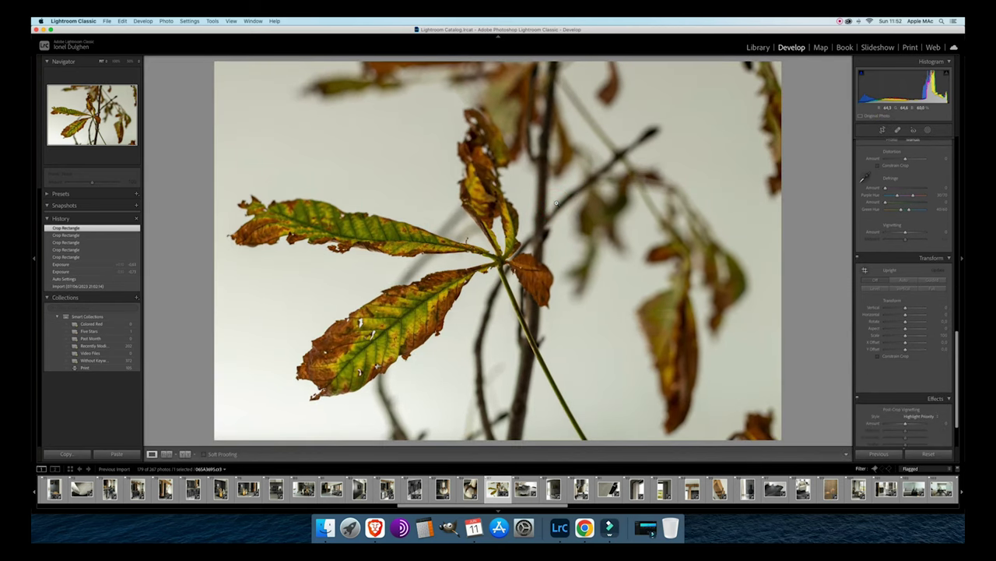
key(Right)
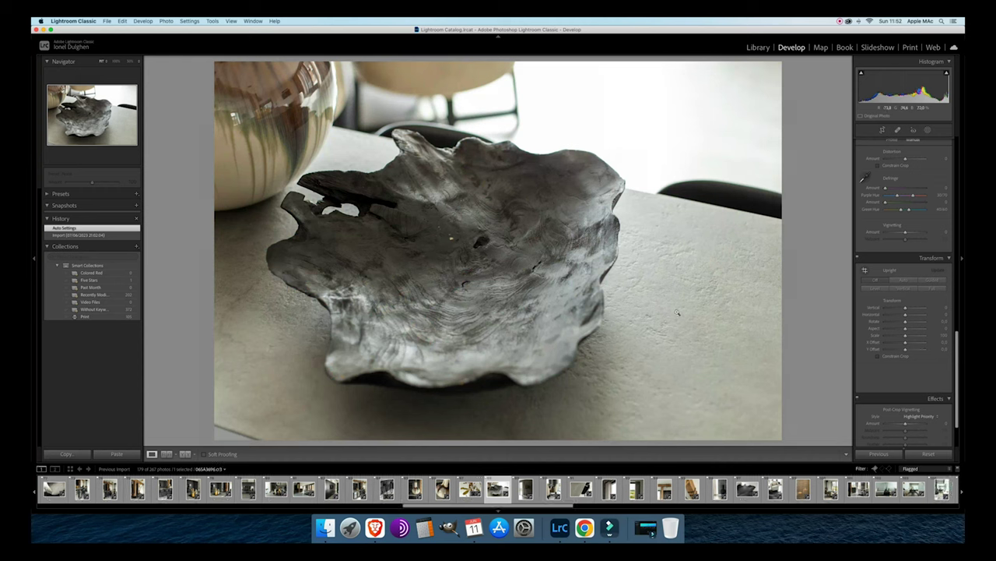
Darken the bowl photo to about -1,19 exposure.
key(minus)
key(minus)
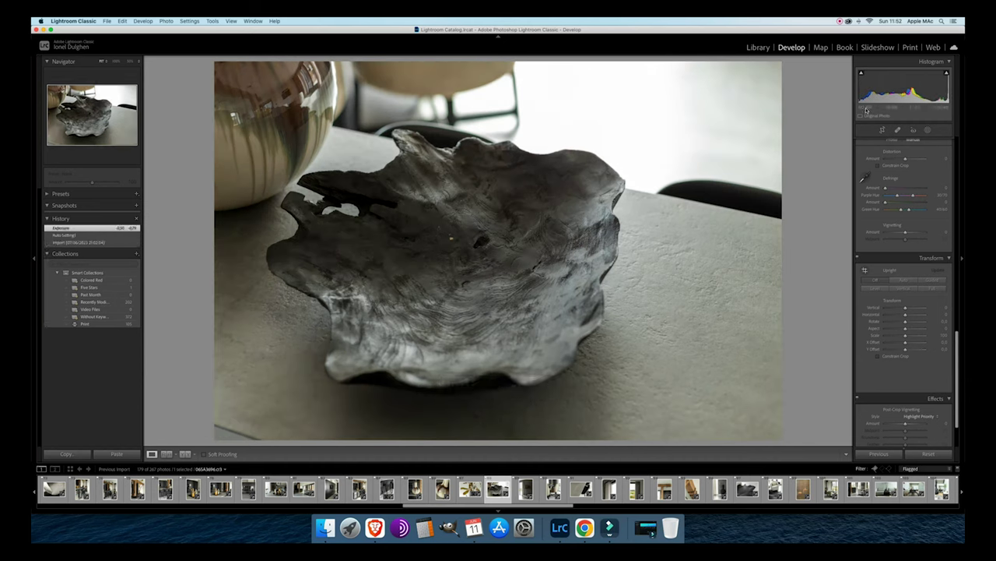
key(minus)
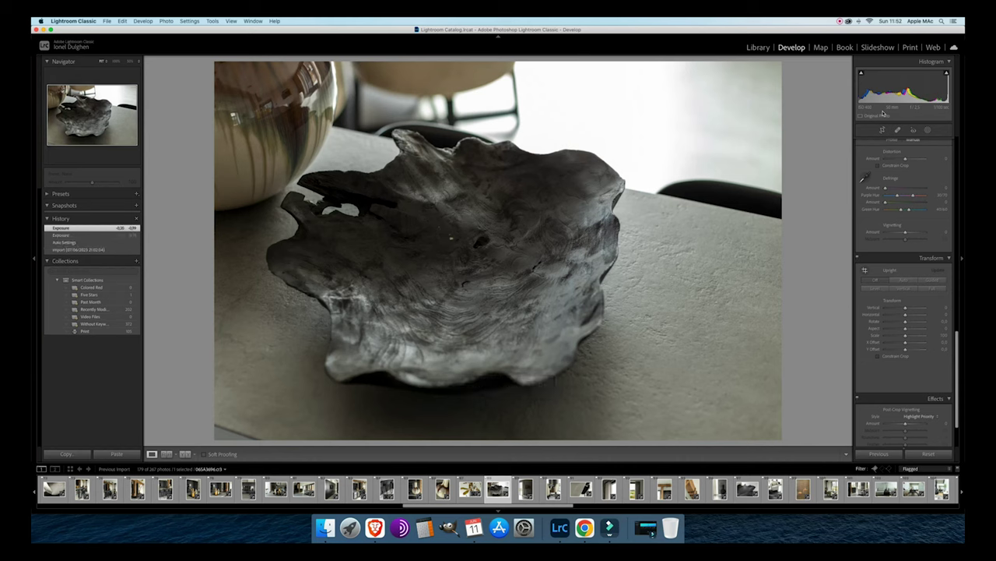
key(minus)
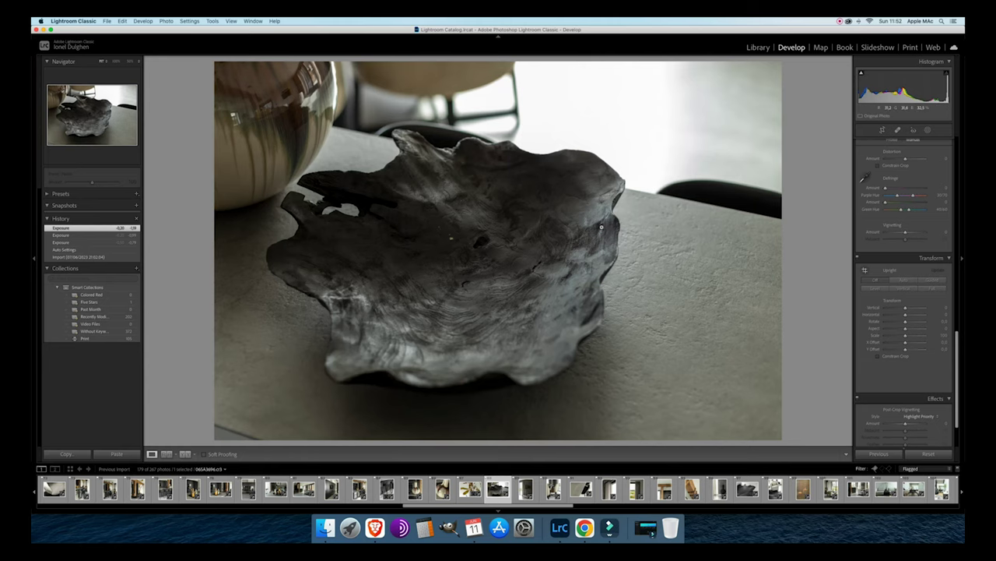
Crop the bowl photo slightly tighter from the bottom, then go to the lantern-on-stand shot.
click(882, 129)
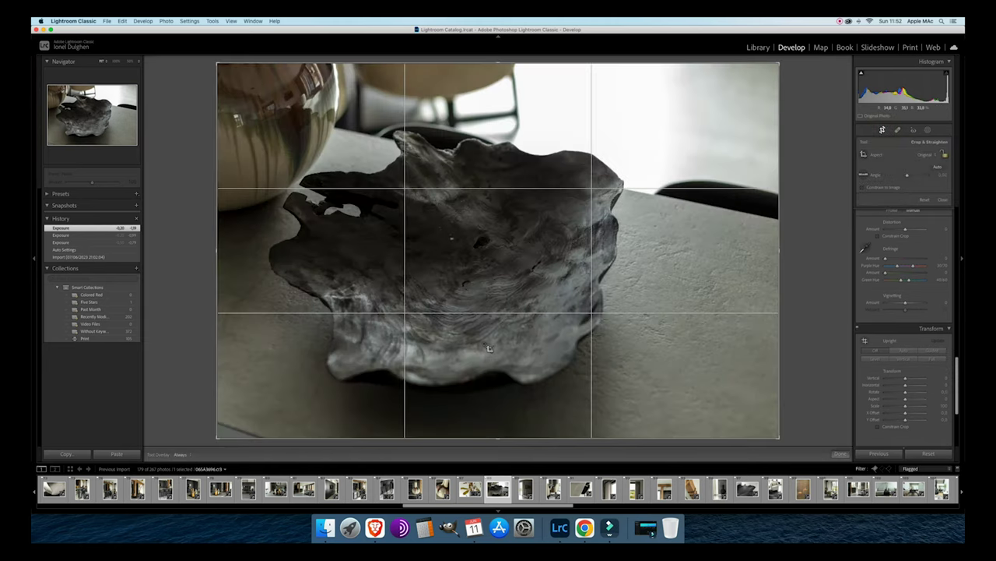
drag(497, 439, 500, 429)
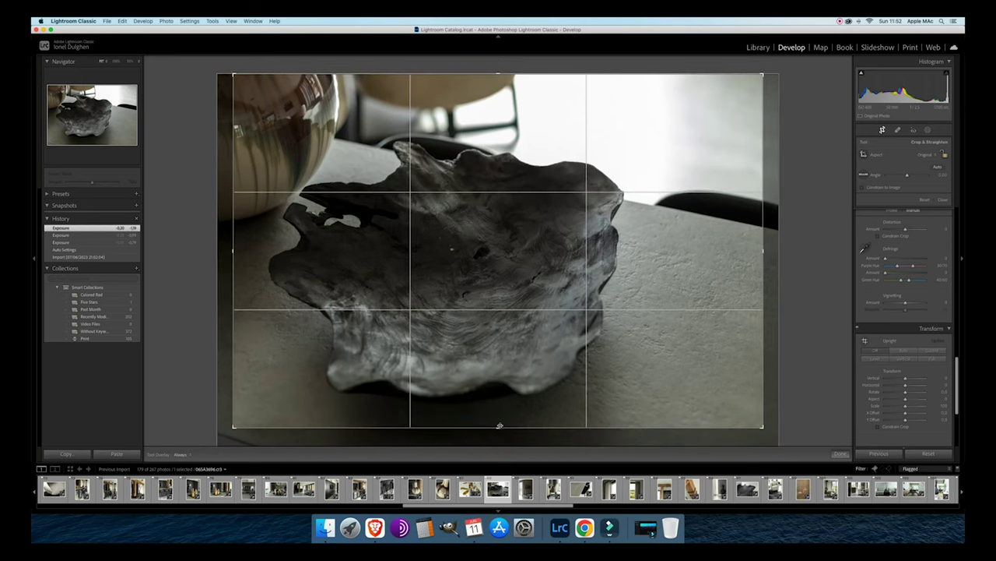
click(493, 393)
key(Right)
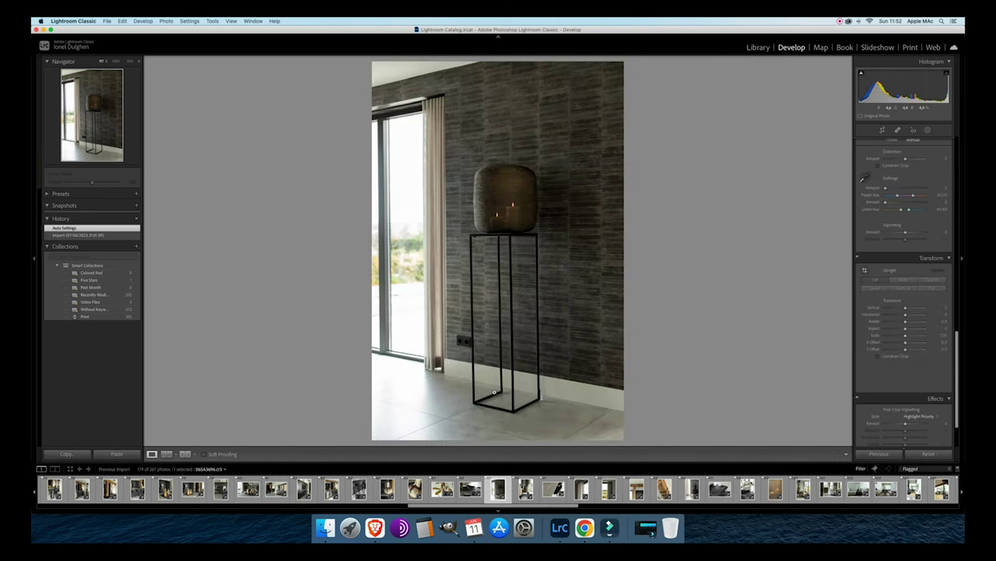
Apply Auto Upright to the lantern-on-stand photo, then advance to the beige armchairs photo.
click(901, 280)
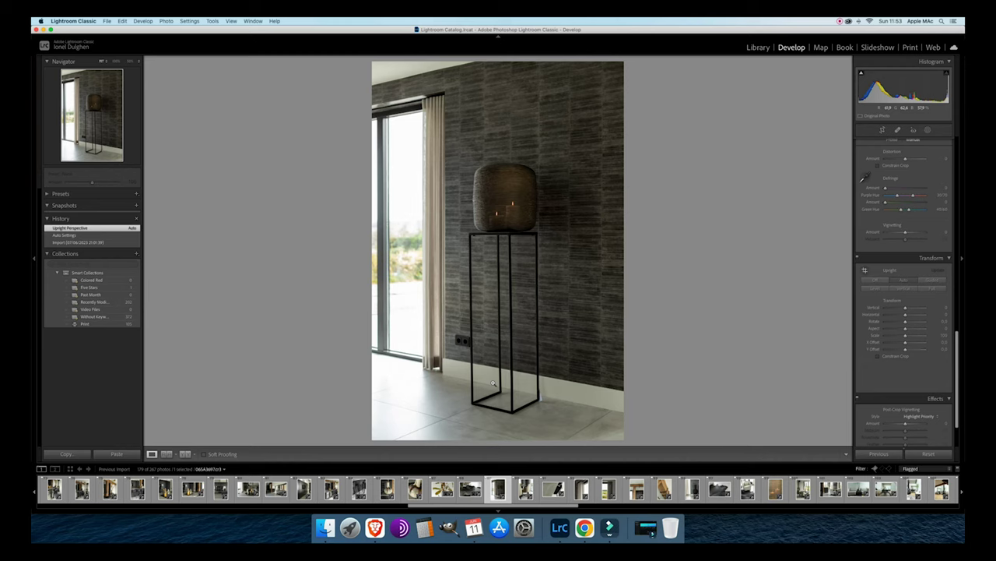
key(Right)
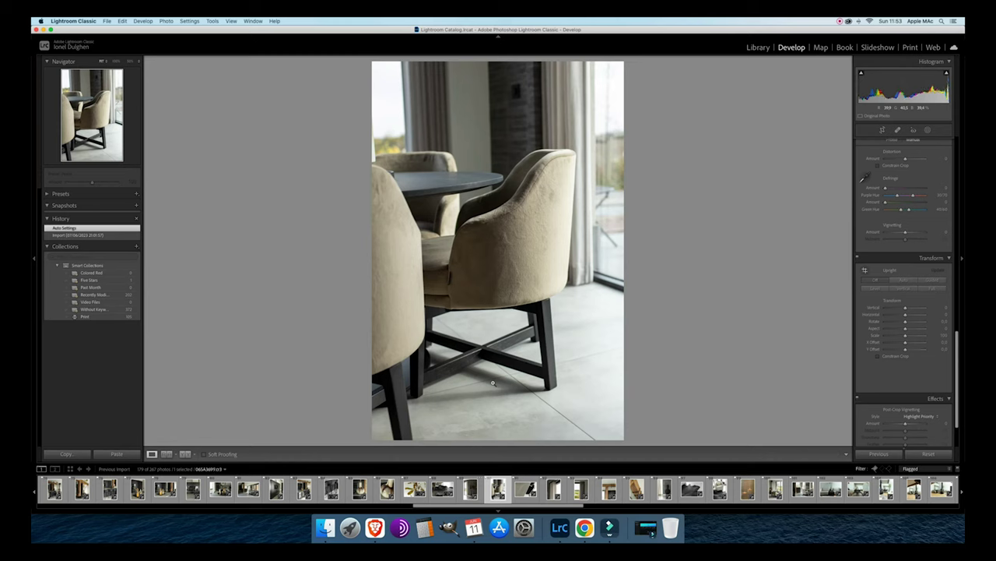
Lower the beige armchairs photo's exposure slightly, then advance to the black chairs photo.
key(minus)
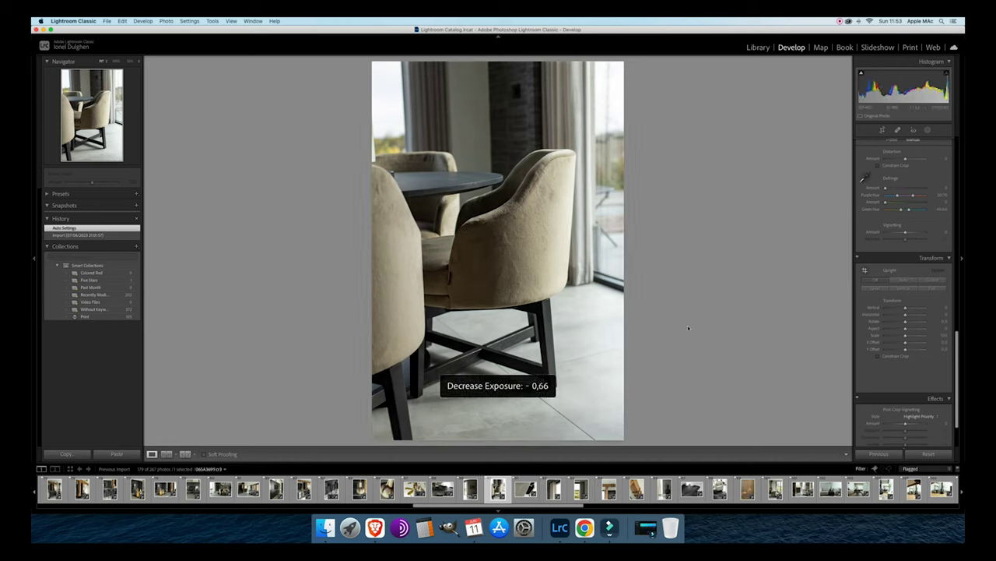
key(minus)
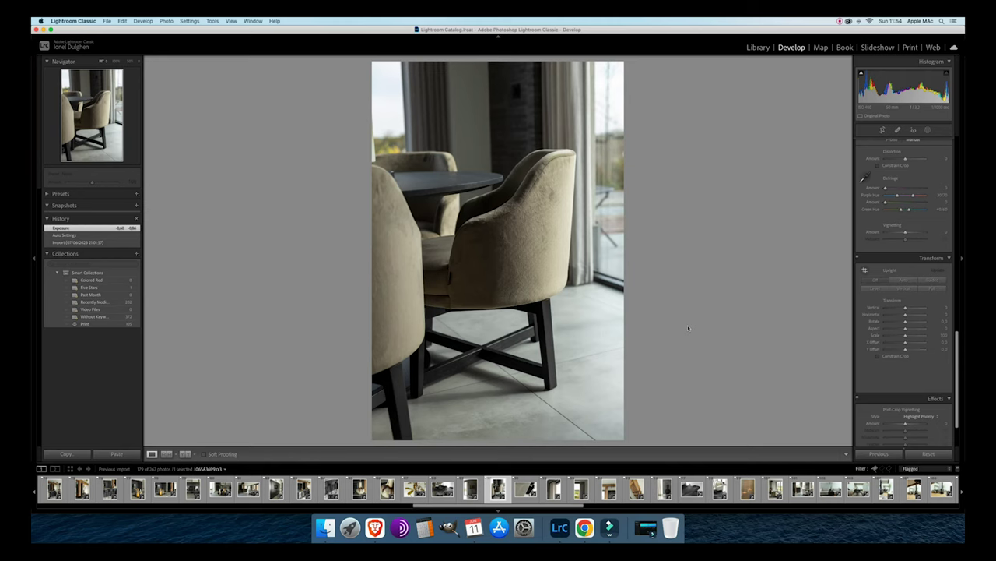
key(Right)
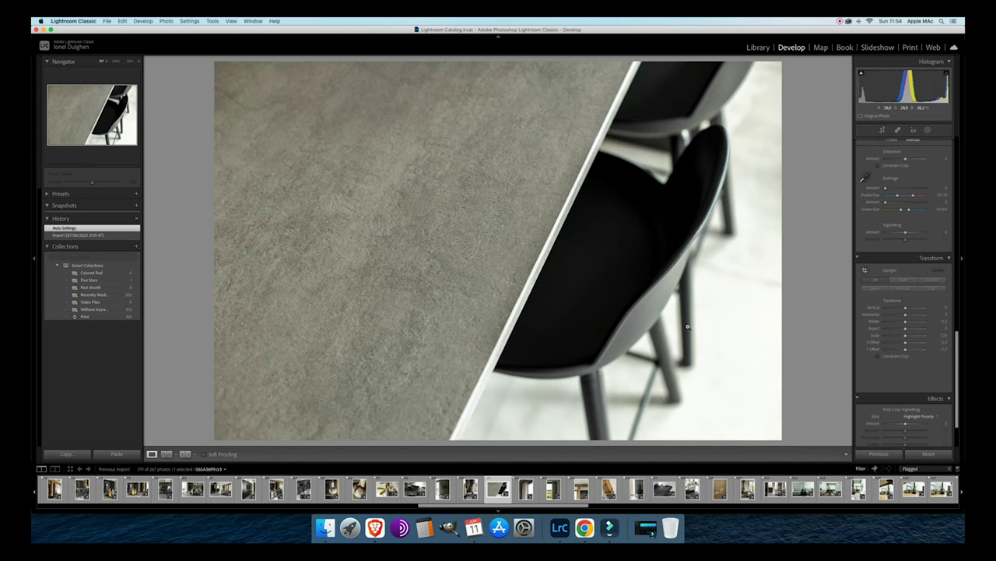
Darken the black-chairs photo to about -0.61 exposure, then step to the second curtain photo.
key(minus)
key(minus)
key(minus)
key(equal)
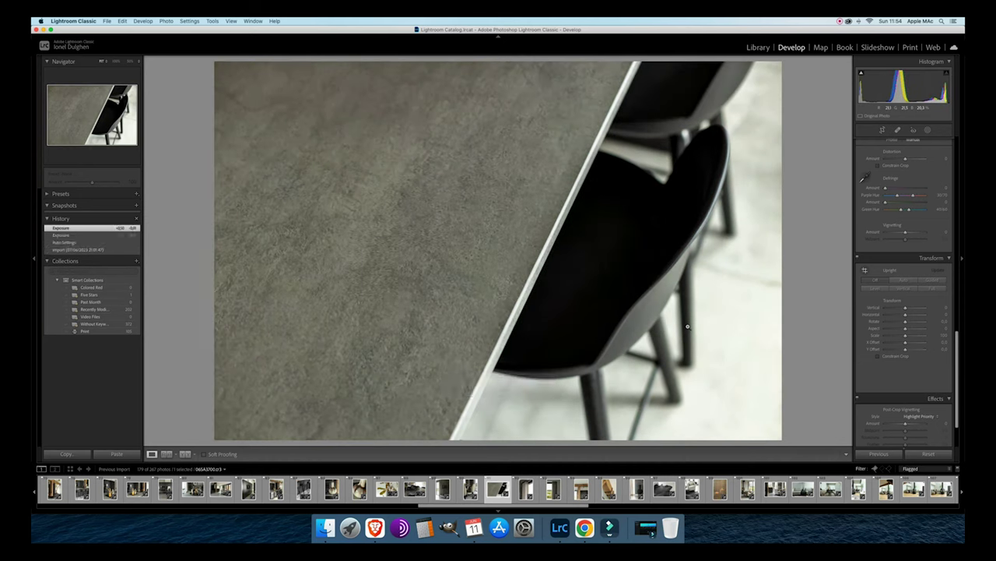
key(Right)
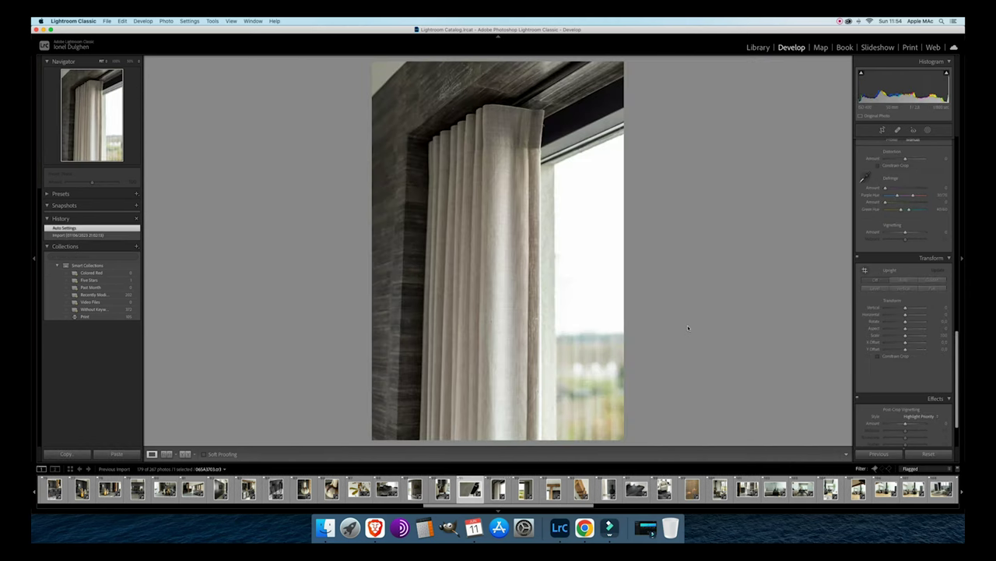
key(Right)
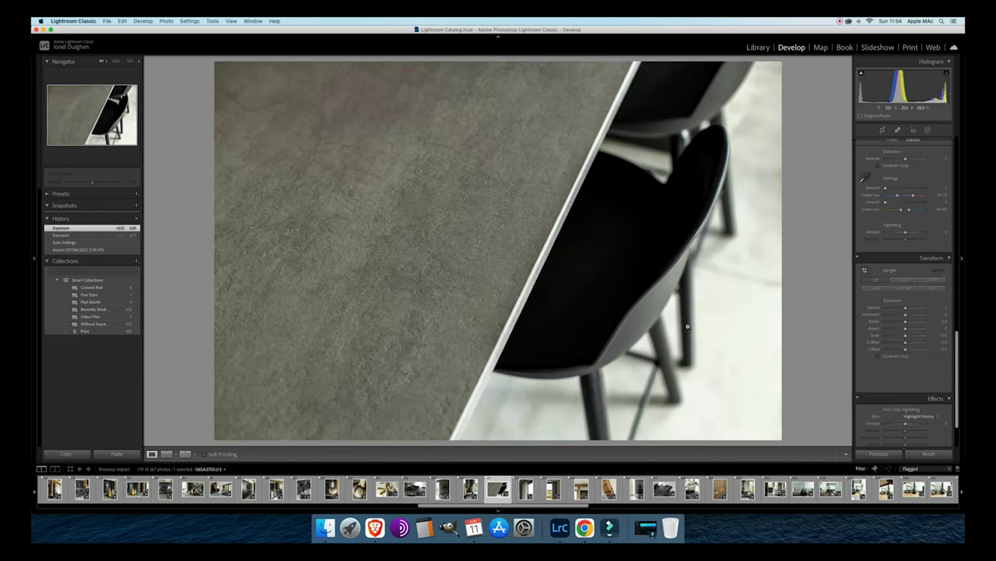
key(Left)
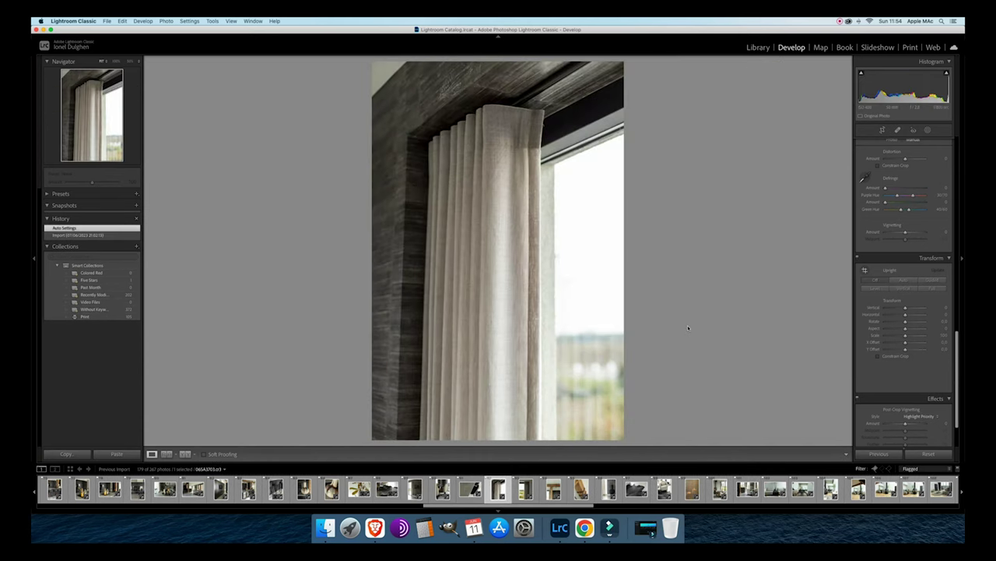
key(Right)
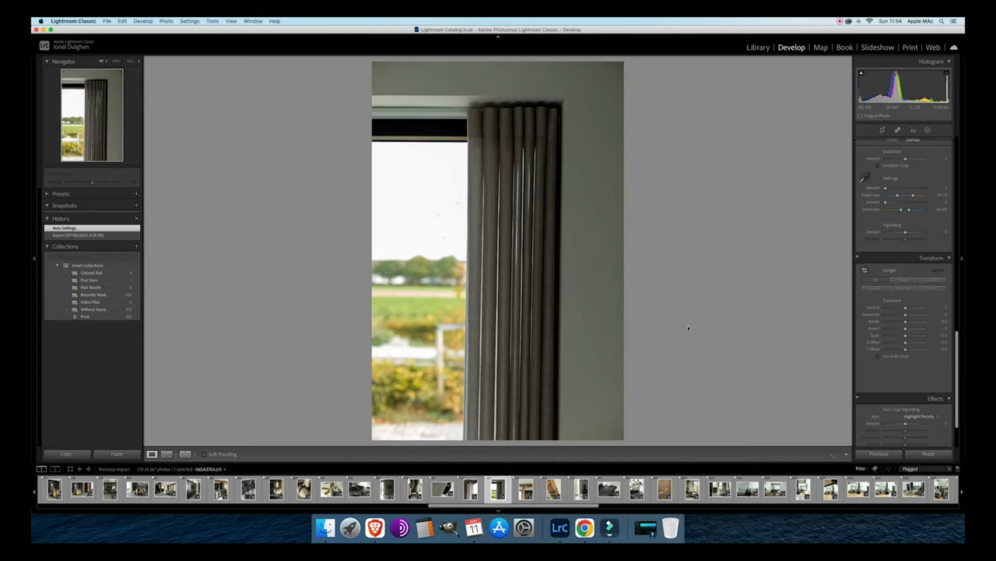
Apply Auto Upright and raise exposure on the curtain-and-window photo, then go to the wooden beam photo.
click(905, 282)
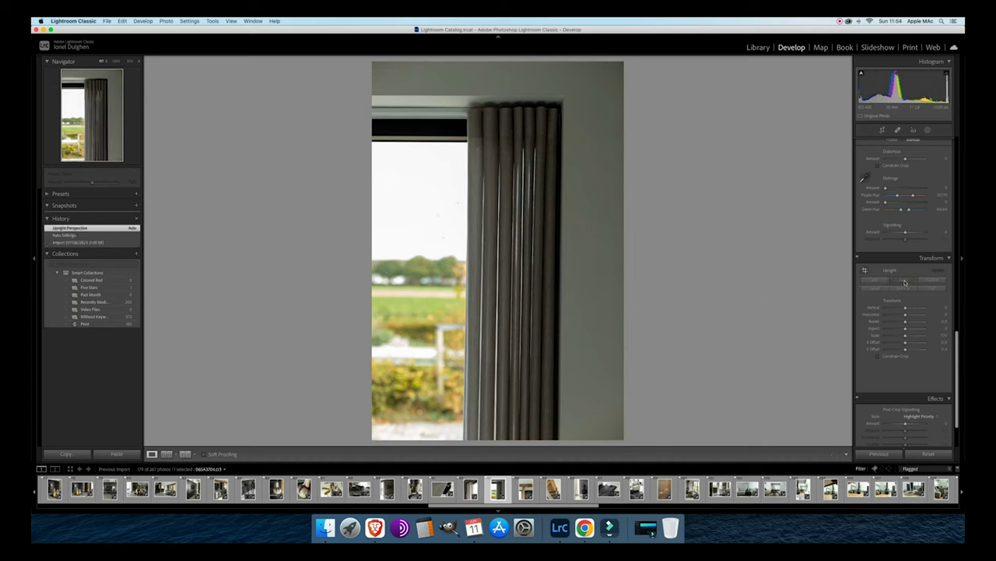
key(equal)
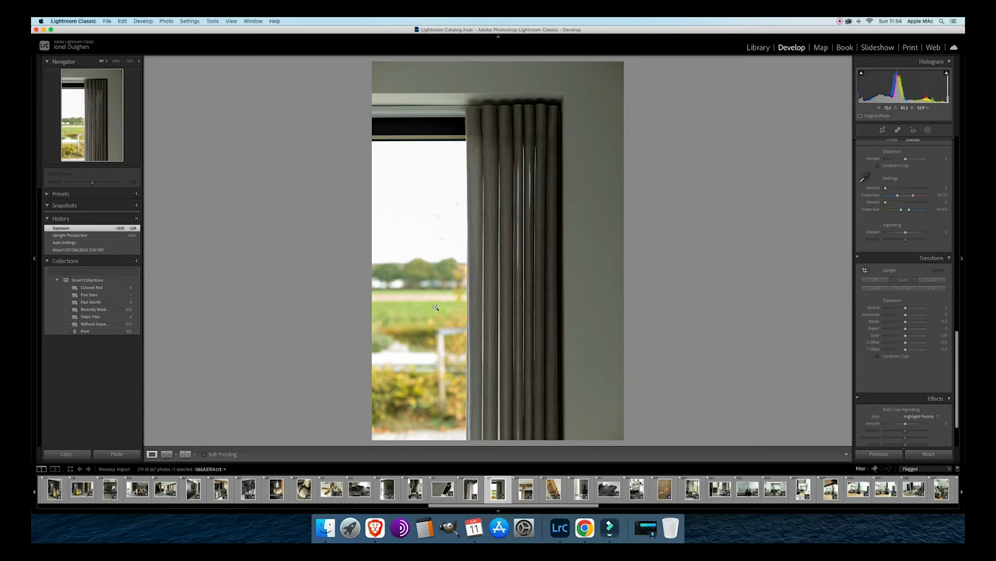
key(Right)
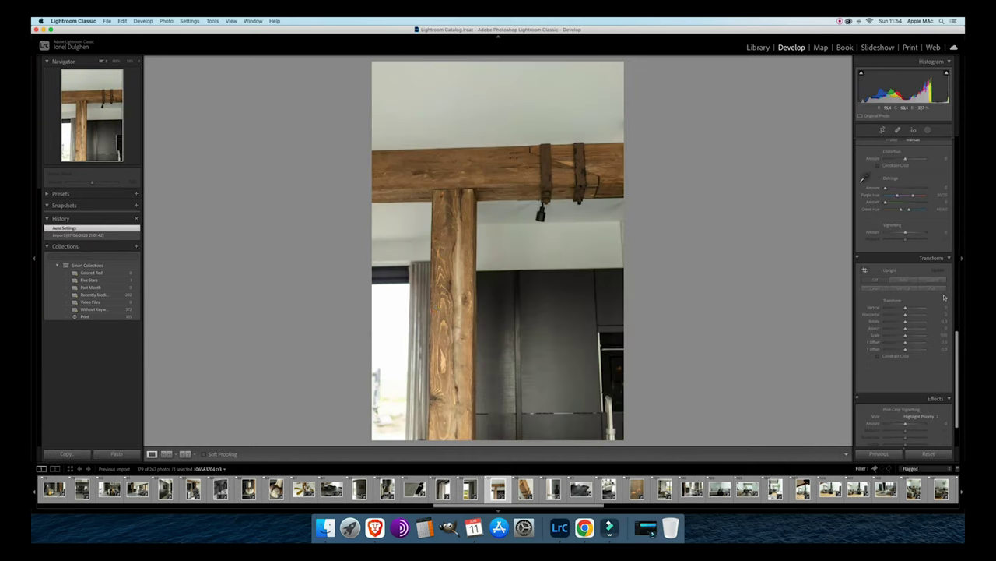
Apply Auto Upright to the wooden beam photo, then slightly lower the bracketed-beam photo's exposure.
click(904, 281)
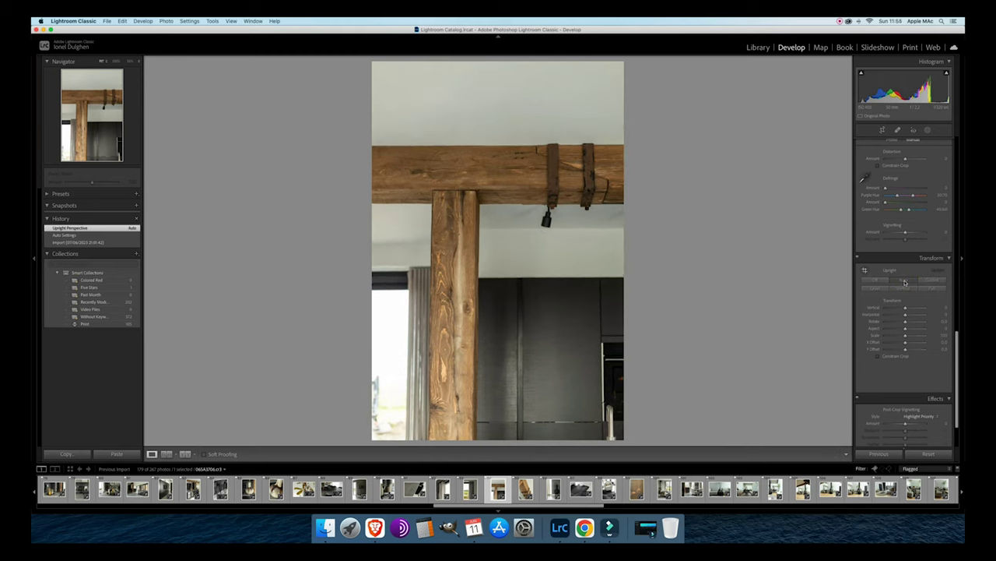
key(Right)
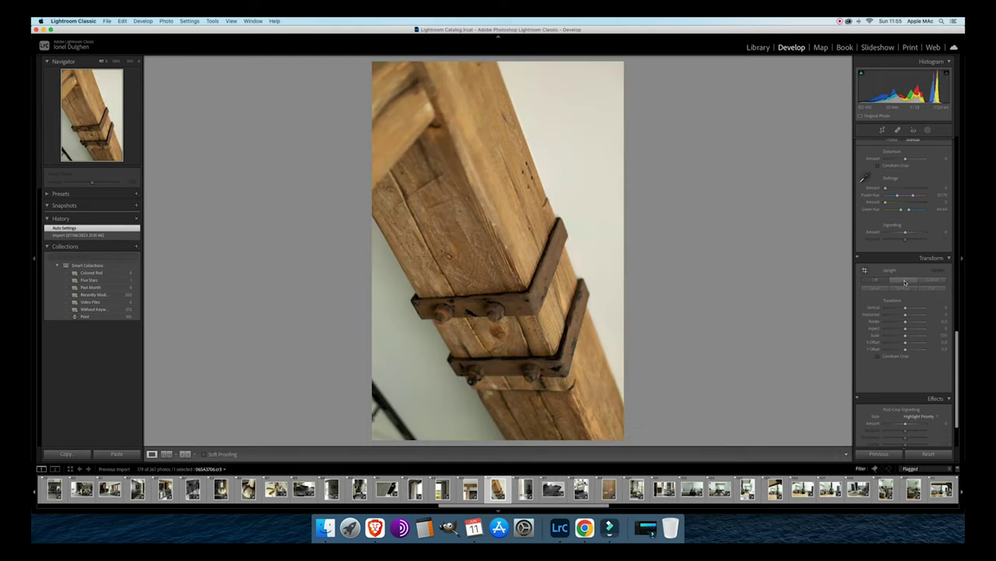
key(minus)
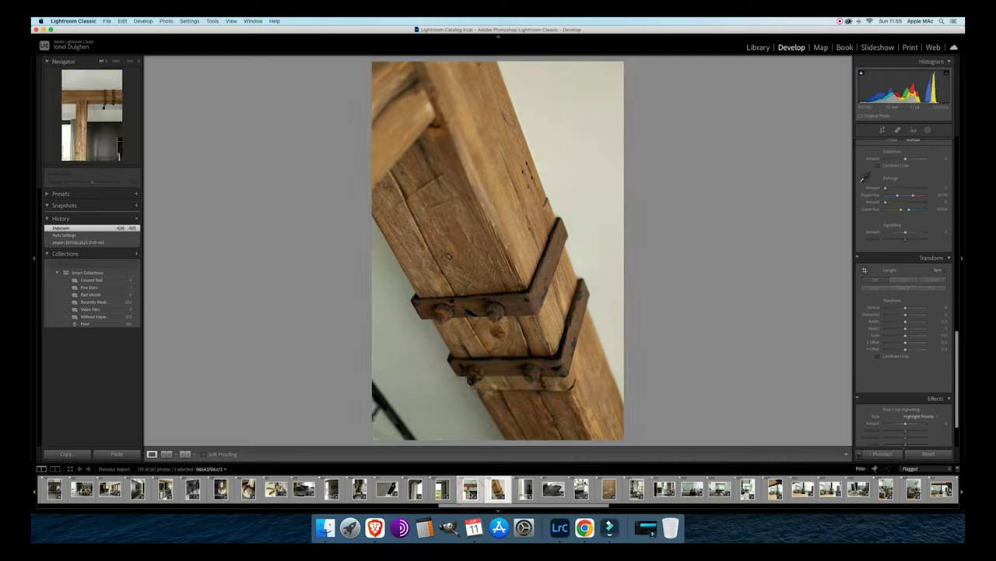
Add a second thumbnail to the selection, switch on edit syncing, and open the black vase photo.
super+click(498, 488)
key(alt)
scroll(498, 488, up, 3)
scroll(557, 482, down, 1)
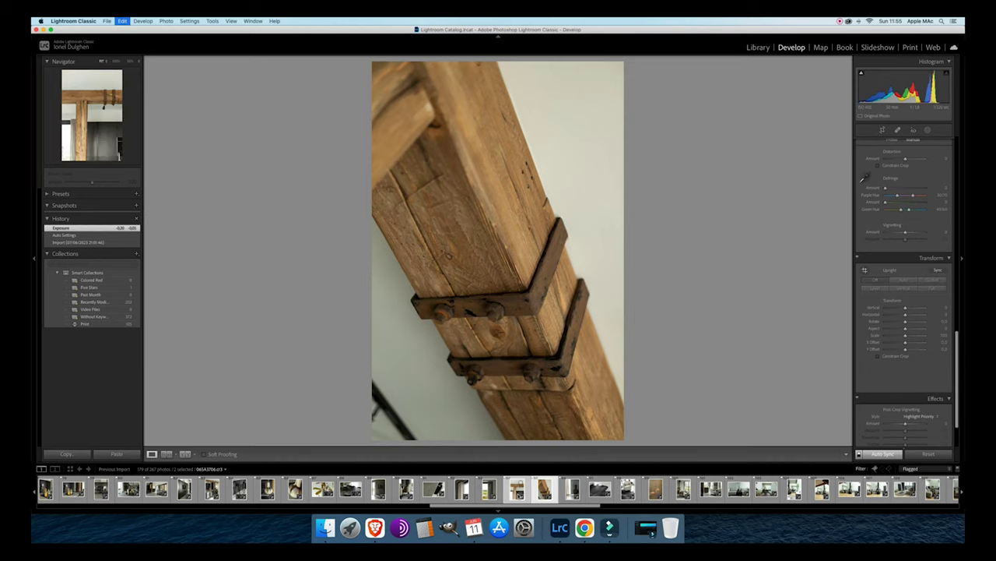
click(569, 488)
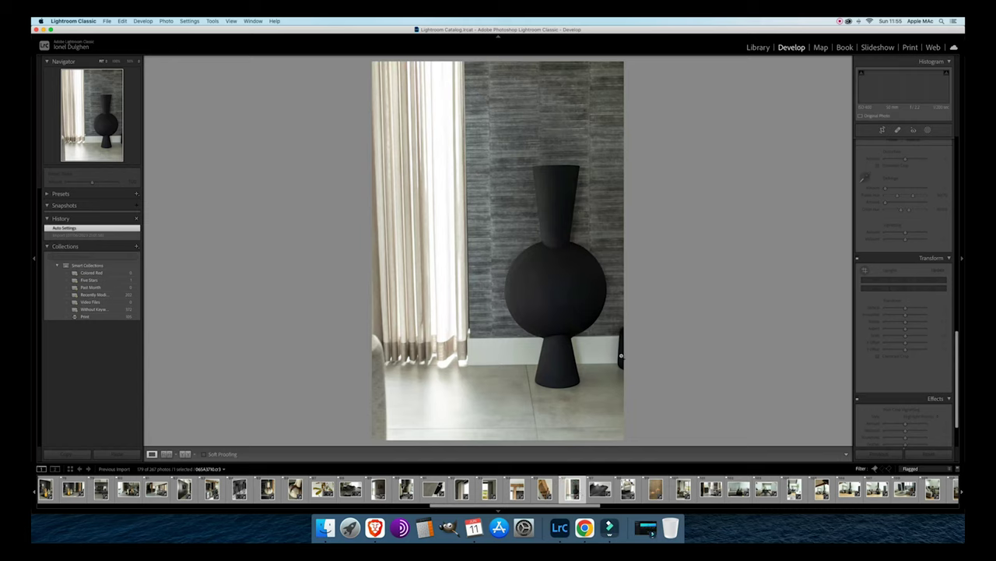
Set Upright to Off and manually correct the vase photo's vertical perspective with the Vertical slider.
click(905, 279)
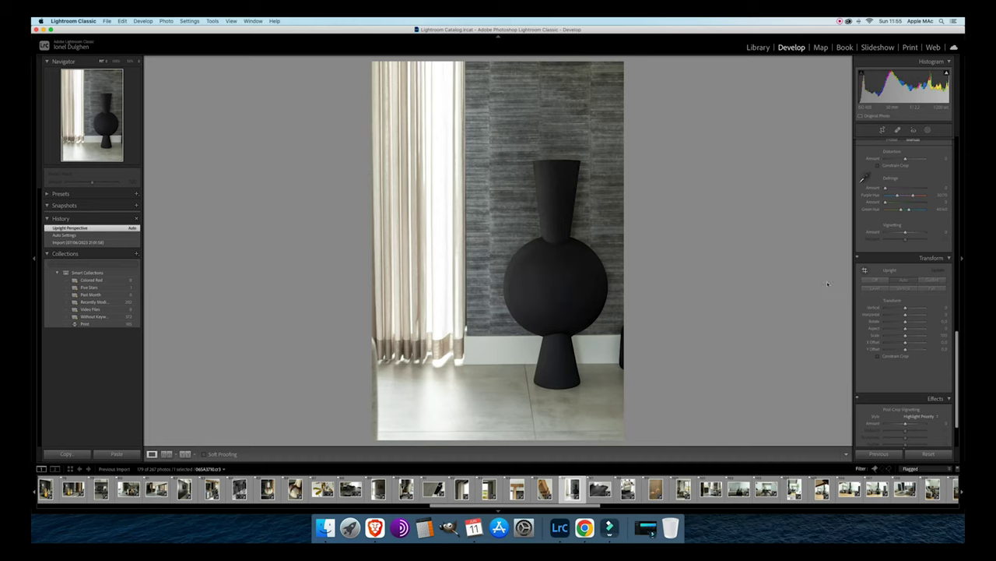
click(881, 282)
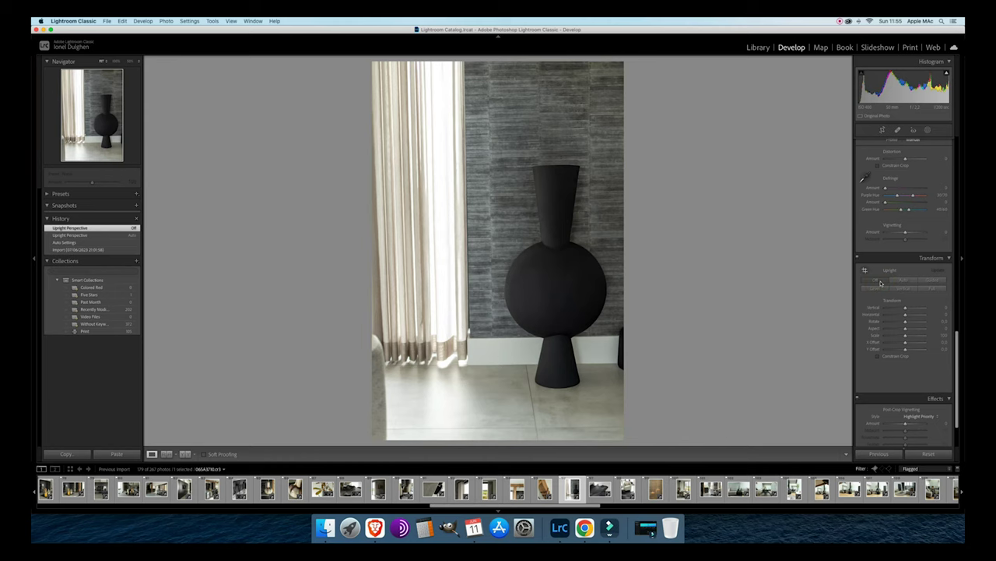
click(905, 313)
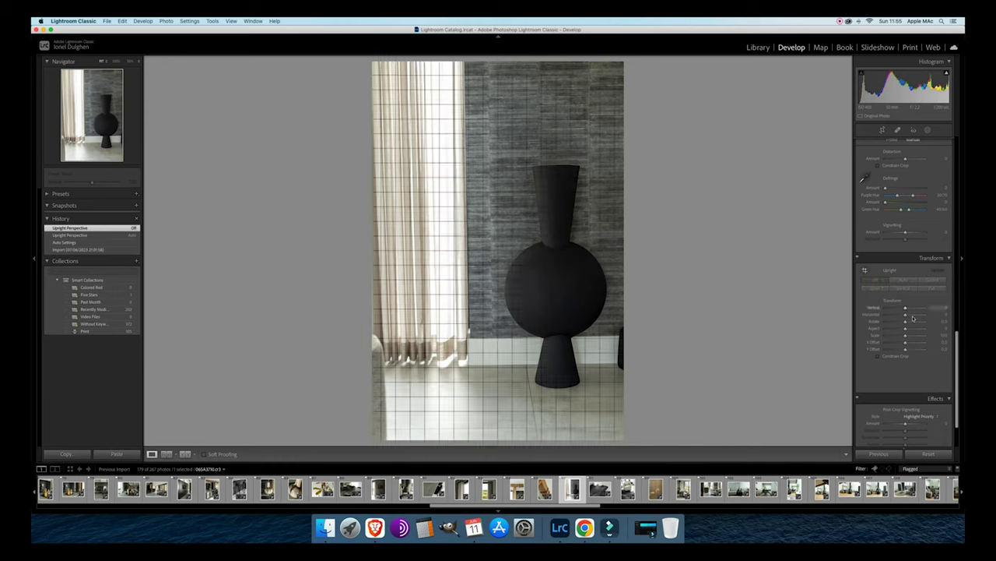
click(905, 322)
click(905, 321)
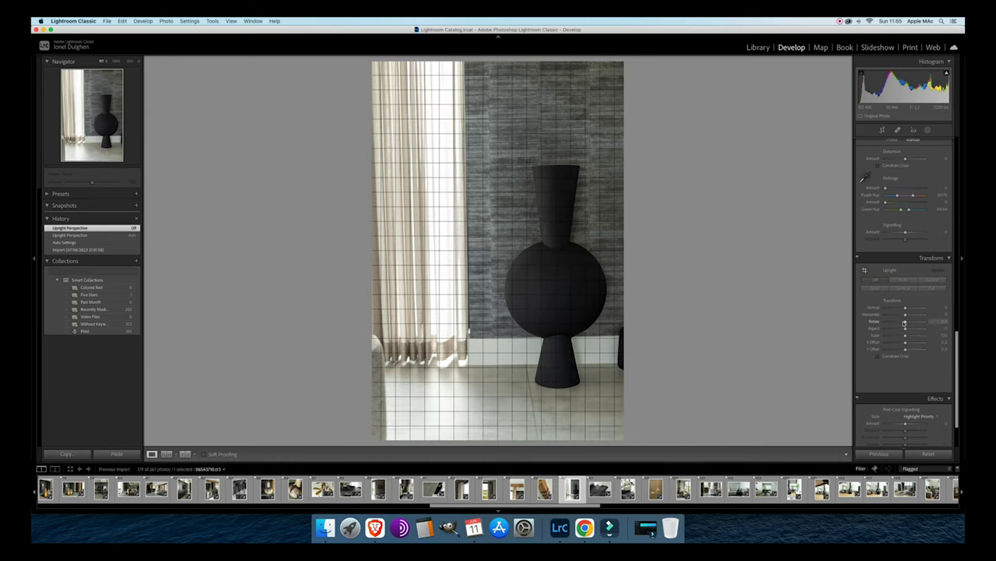
click(906, 327)
click(905, 310)
drag(906, 310, 907, 310)
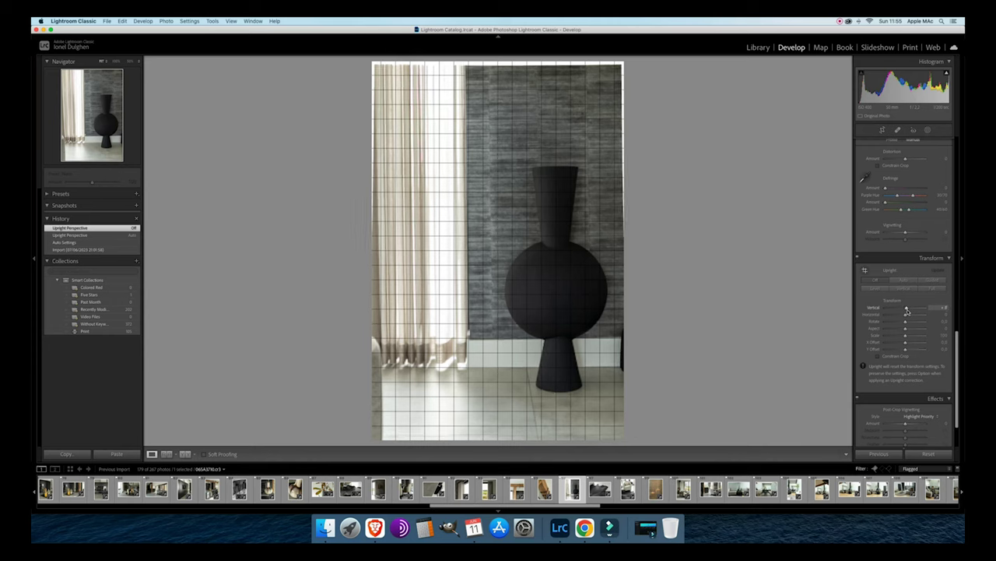
drag(907, 311, 907, 310)
Enable Constrain Crop, trim the crop's right edge, and open the cowhide rug photo.
click(880, 356)
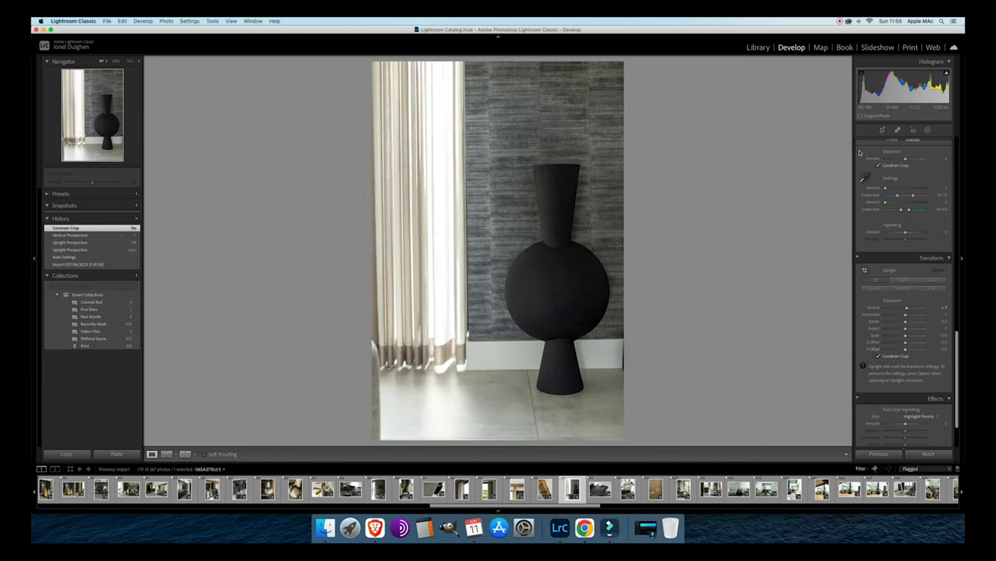
click(882, 130)
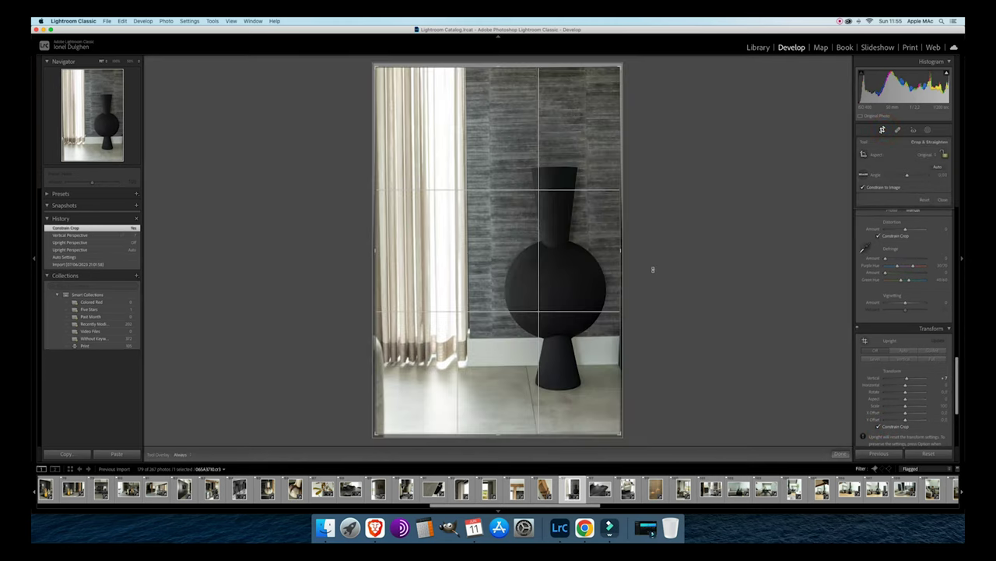
click(621, 252)
double_click(596, 261)
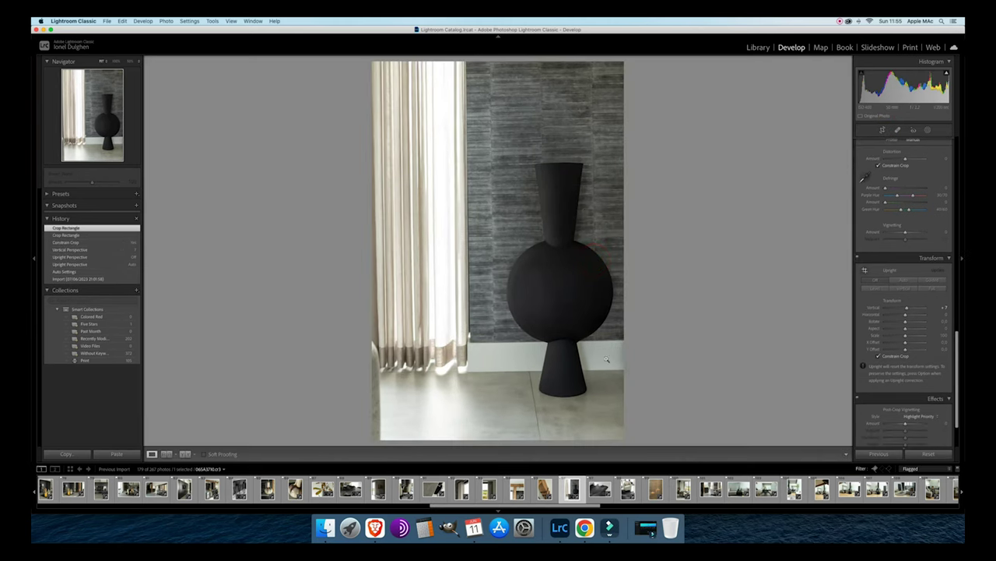
click(600, 488)
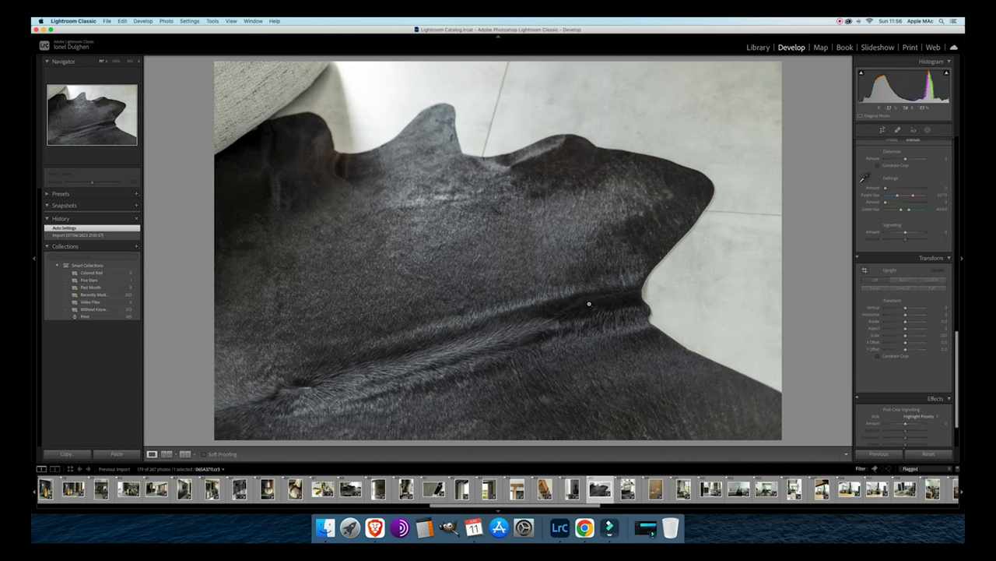
Darken the cowhide photo slightly, then lower the armchair photo's exposure to about -0.75.
key(minus)
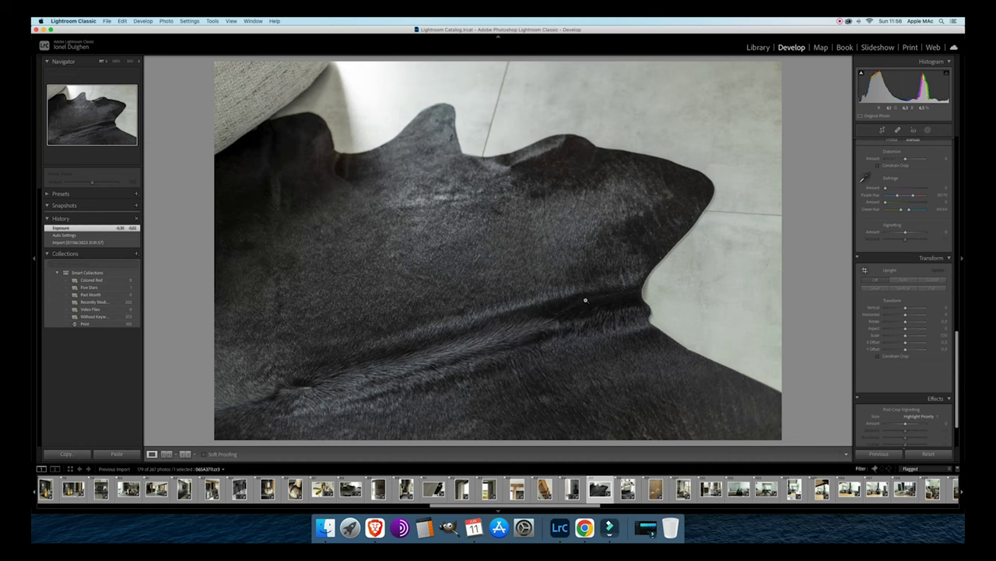
key(Right)
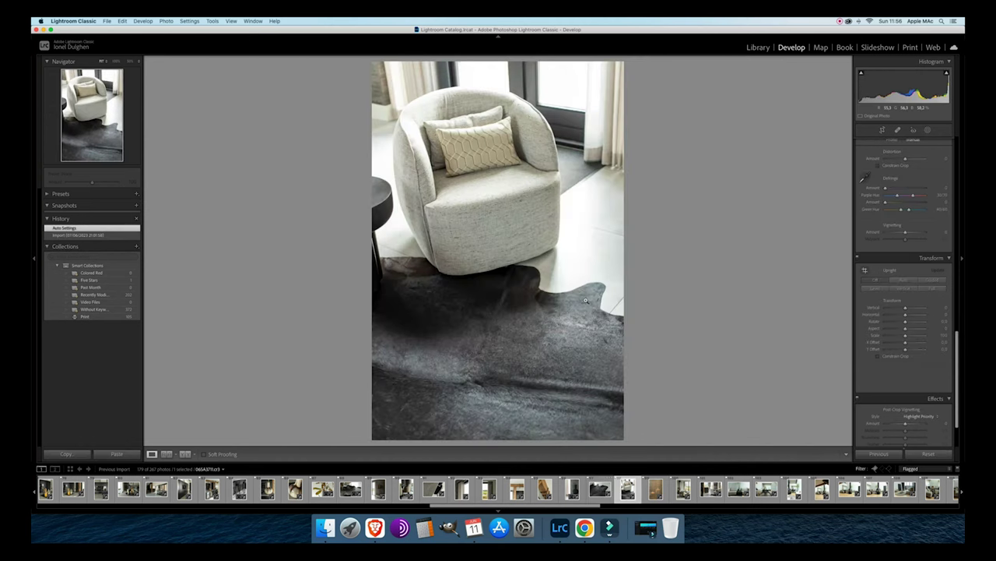
key(minus)
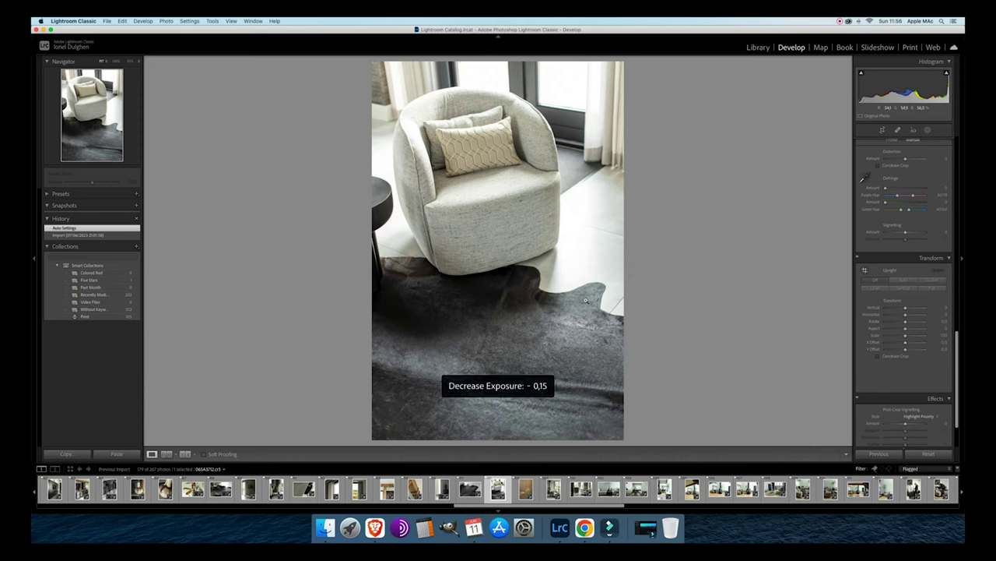
key(minus)
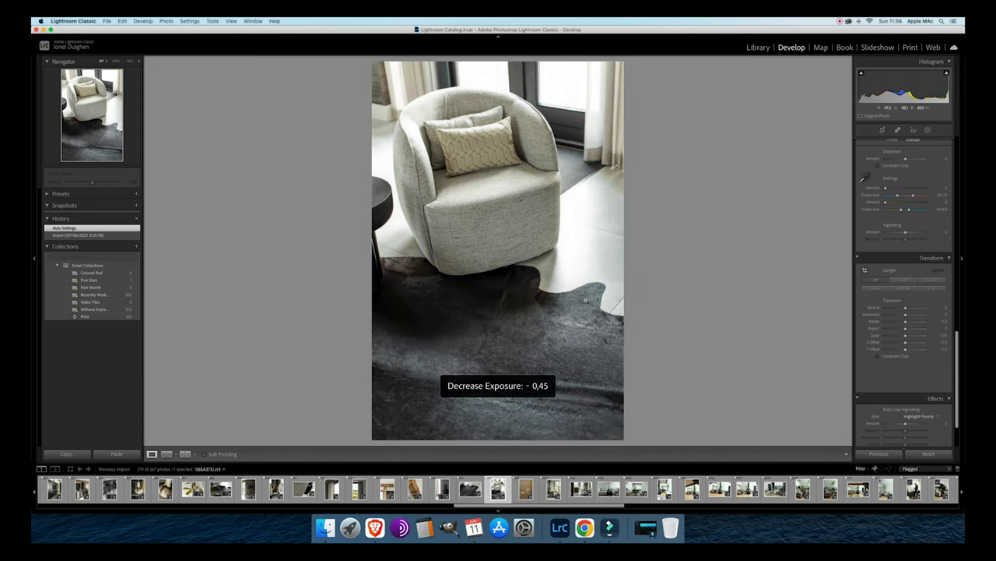
key(minus)
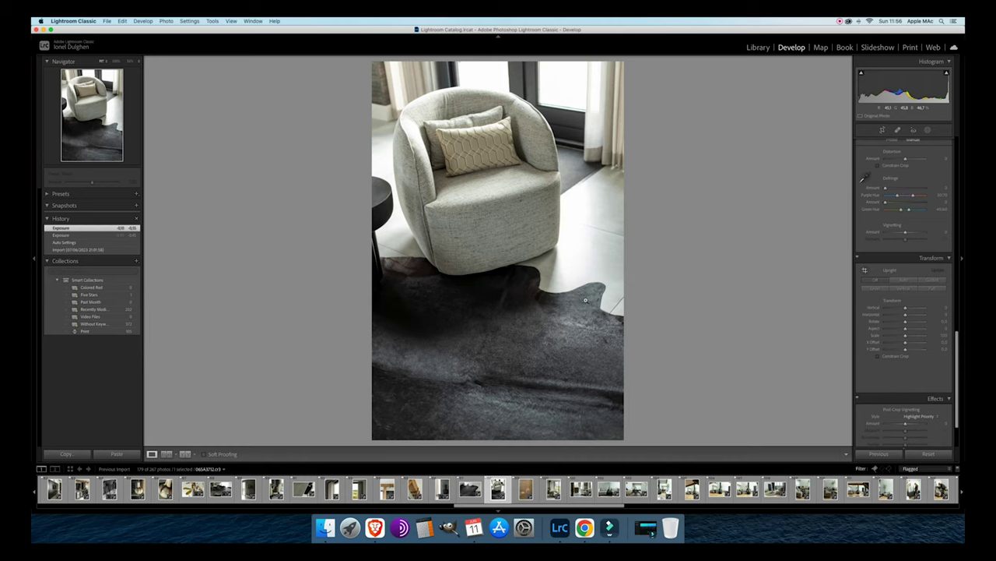
key(minus)
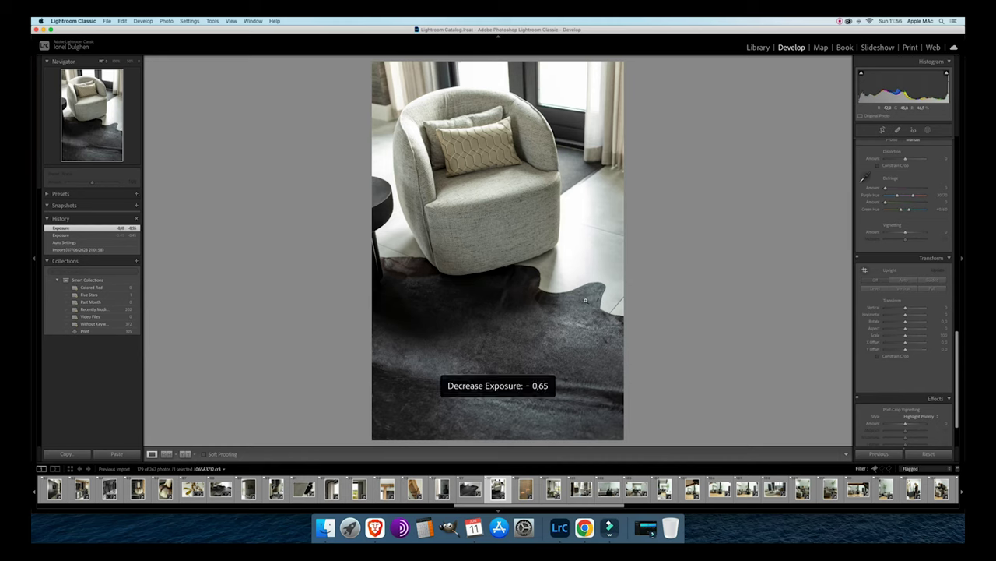
key(minus)
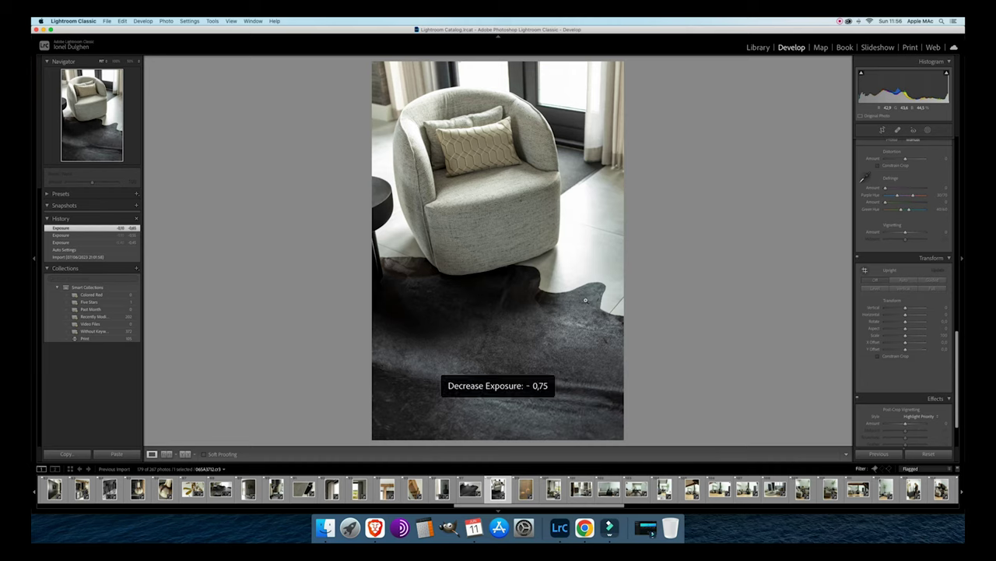
key(Right)
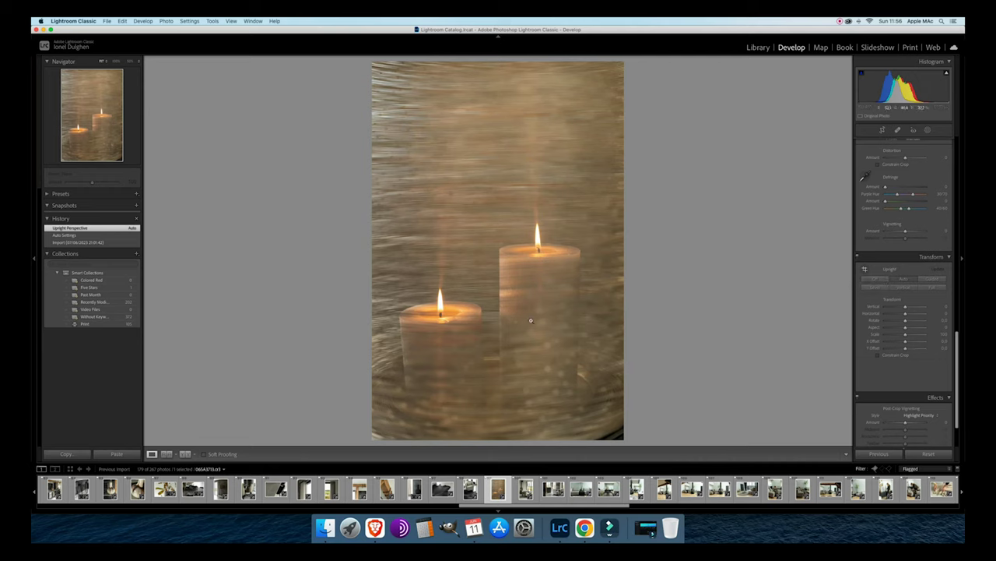
Set the candle photo's Transform Vertical correction to +16.
drag(906, 308, 907, 309)
drag(905, 309, 907, 311)
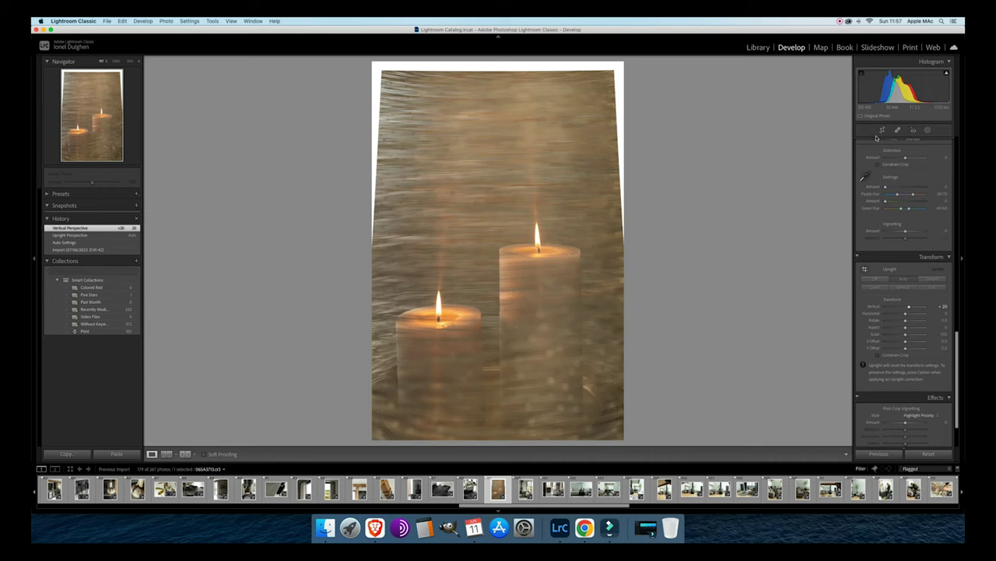
drag(909, 309, 909, 309)
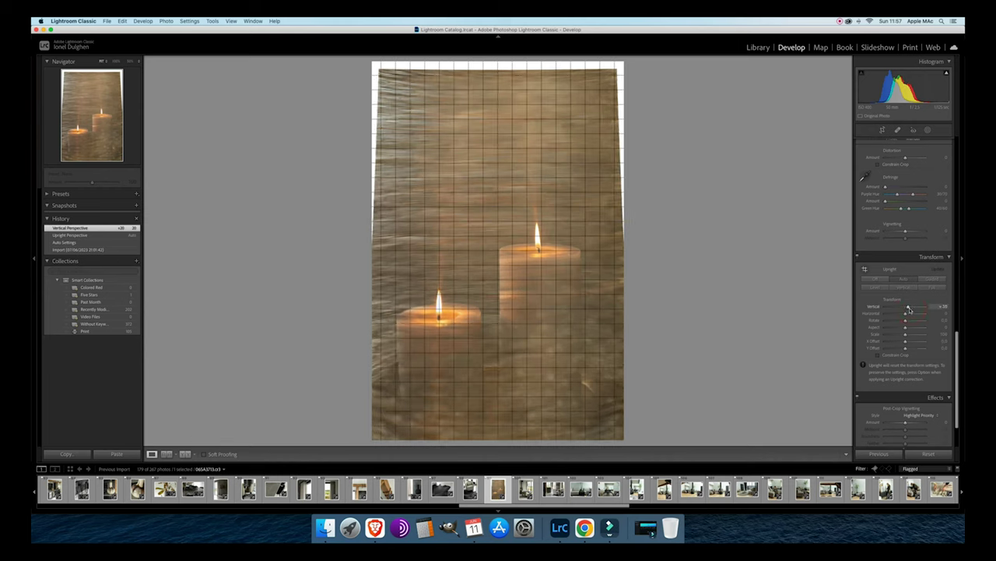
drag(908, 309, 910, 309)
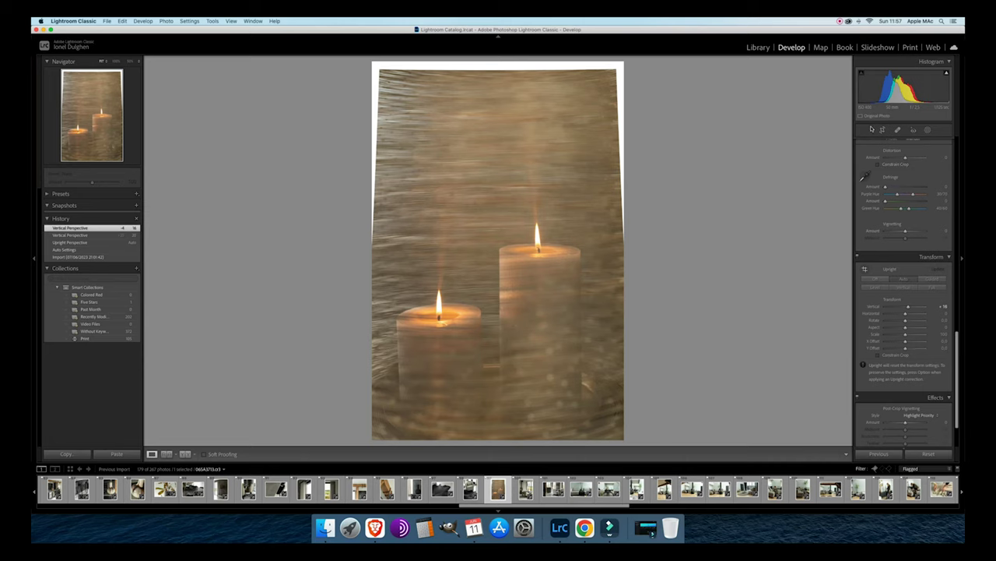
Enable Constrain Crop, rotate the crop -0.24°, trim the right edge, and advance to the dining-room photo.
click(879, 355)
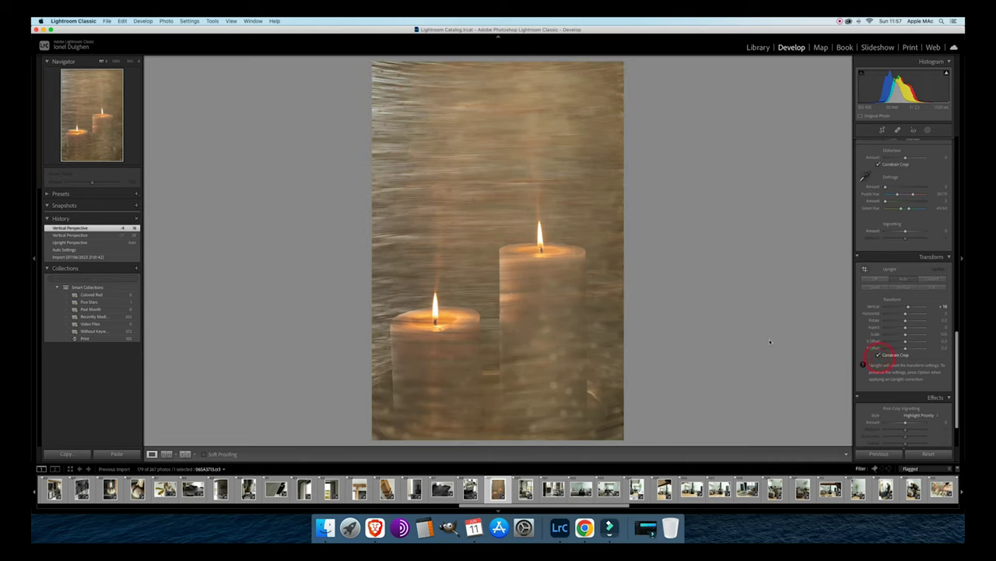
click(880, 131)
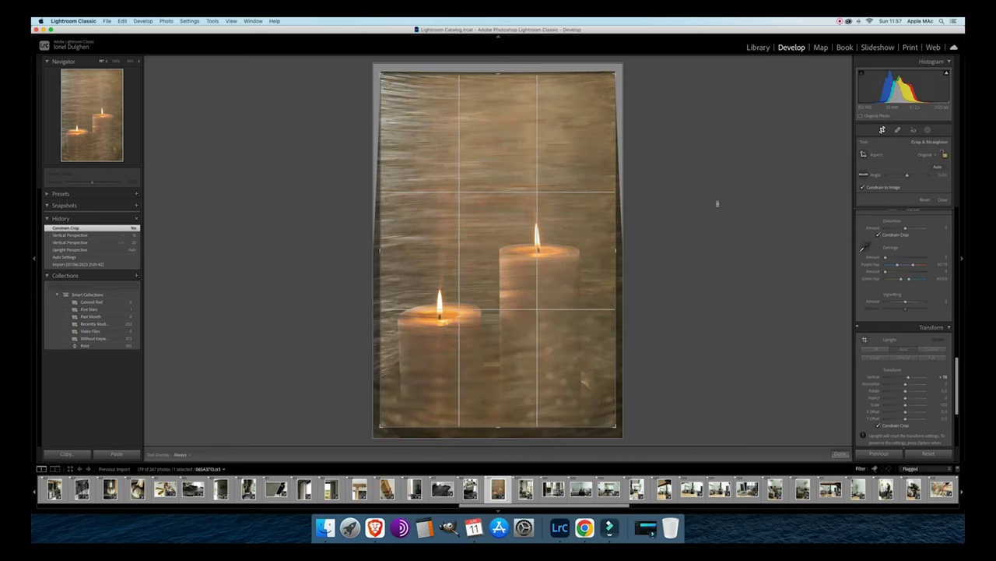
drag(717, 202, 724, 202)
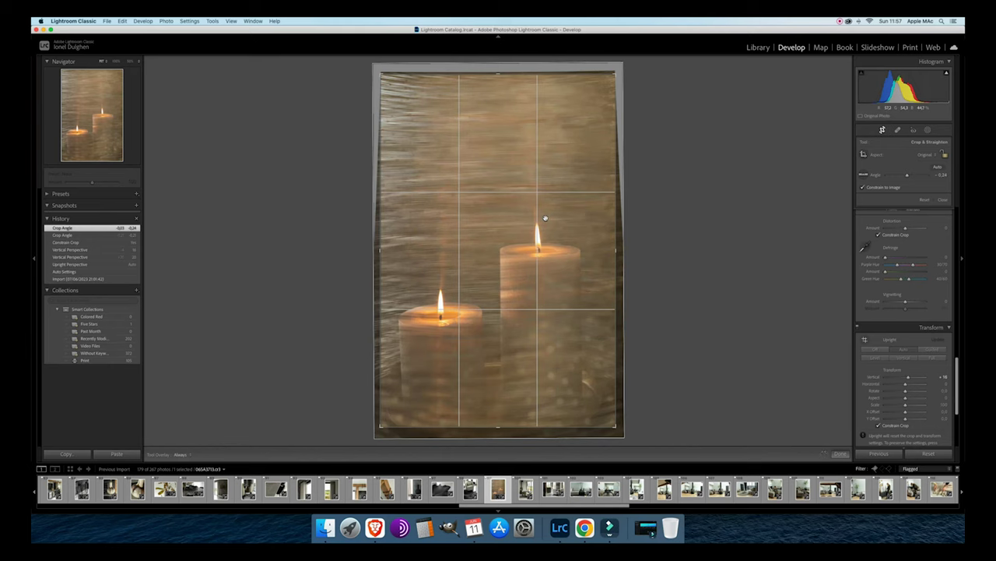
double_click(540, 219)
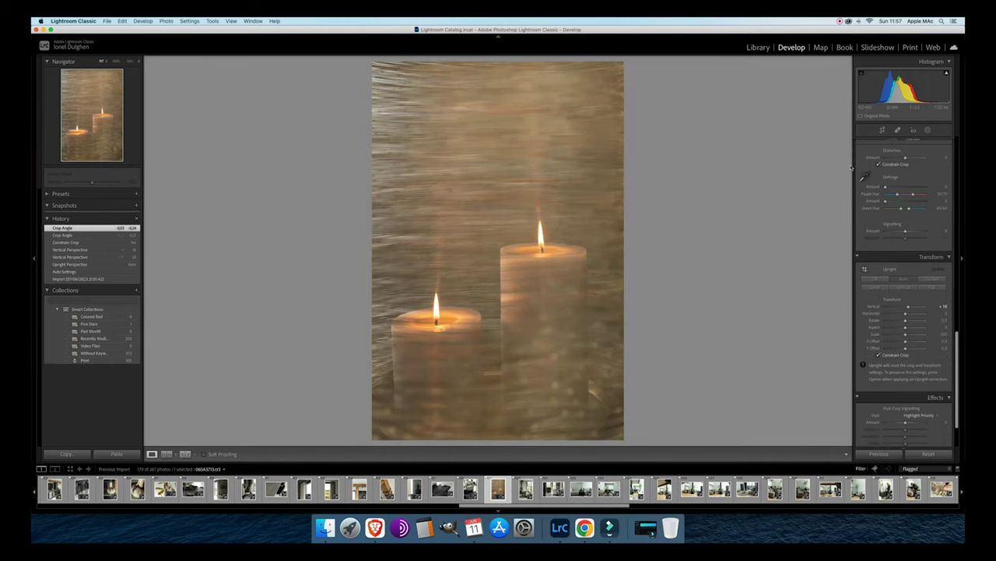
click(879, 132)
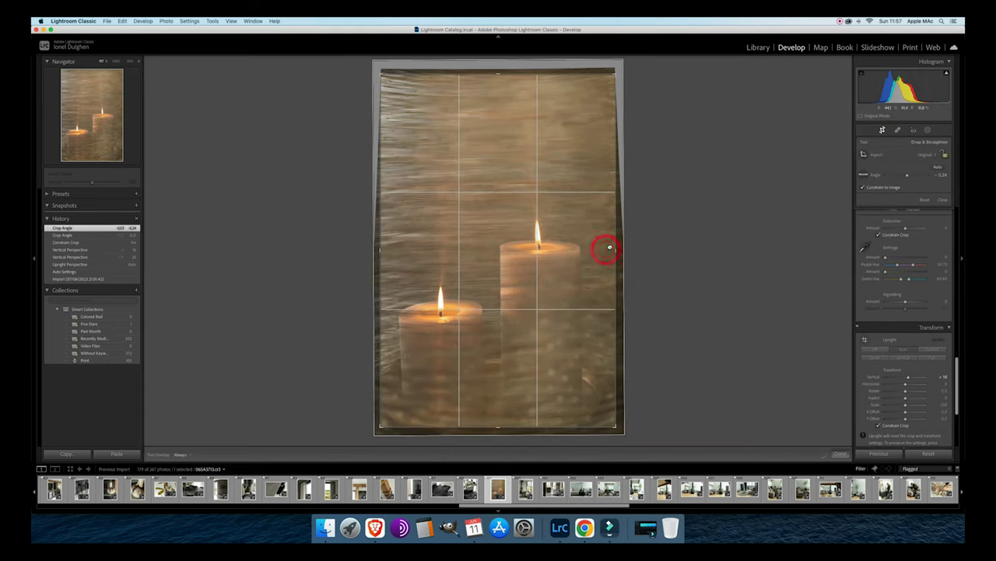
drag(610, 249, 610, 245)
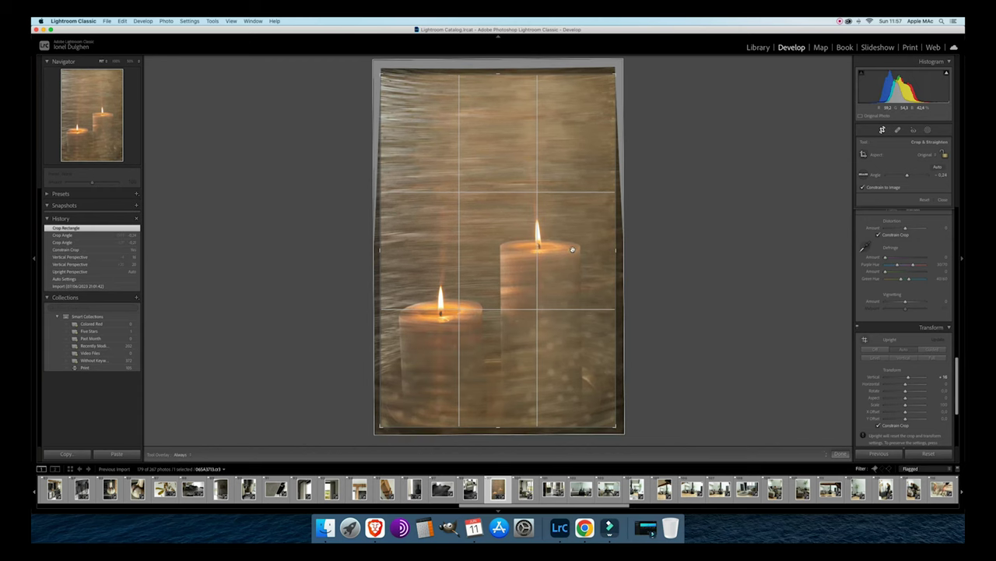
double_click(573, 248)
key(Right)
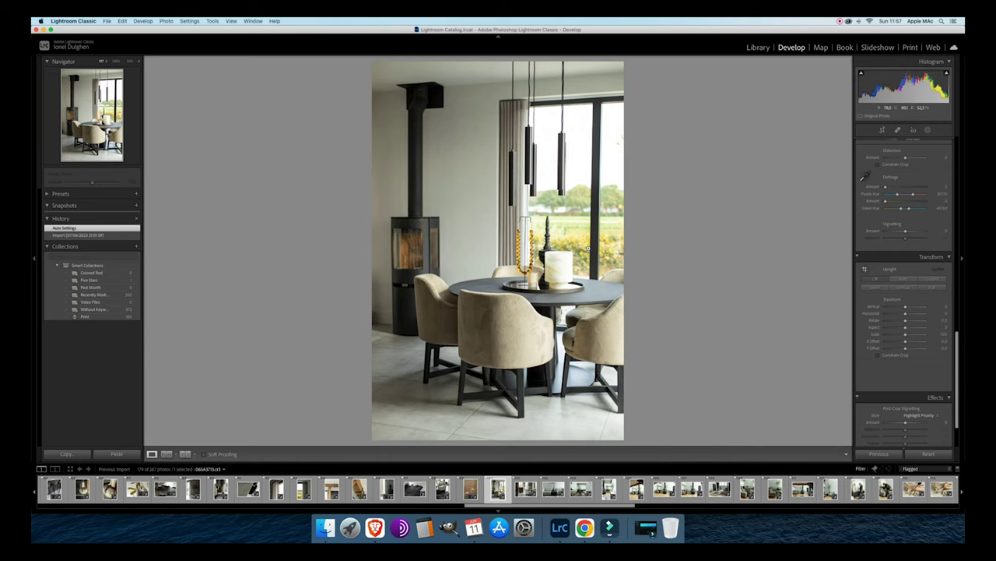
Apply Auto Upright to the stove dining-room photo and lower its exposure to -0.58.
click(904, 280)
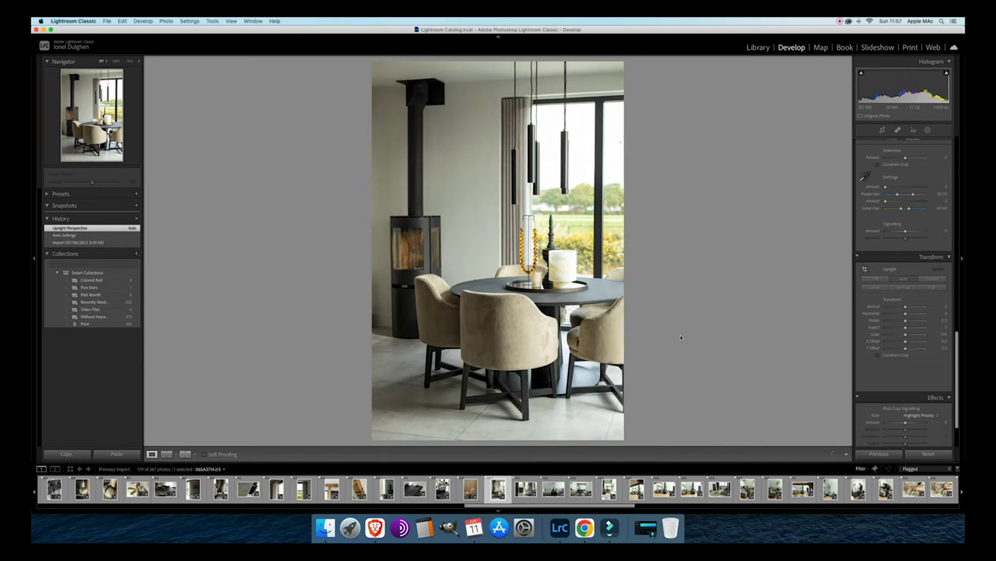
key(minus)
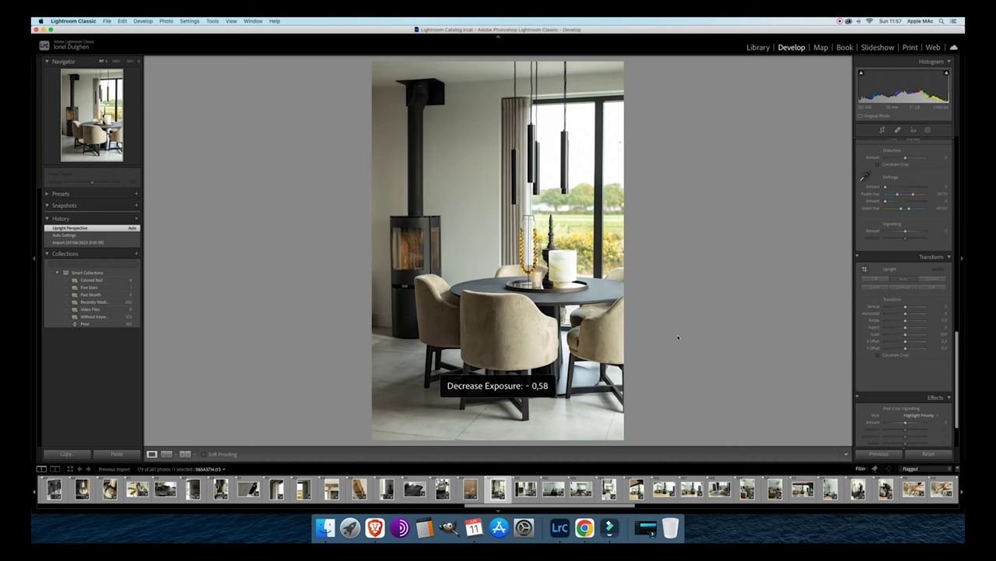
key(Right)
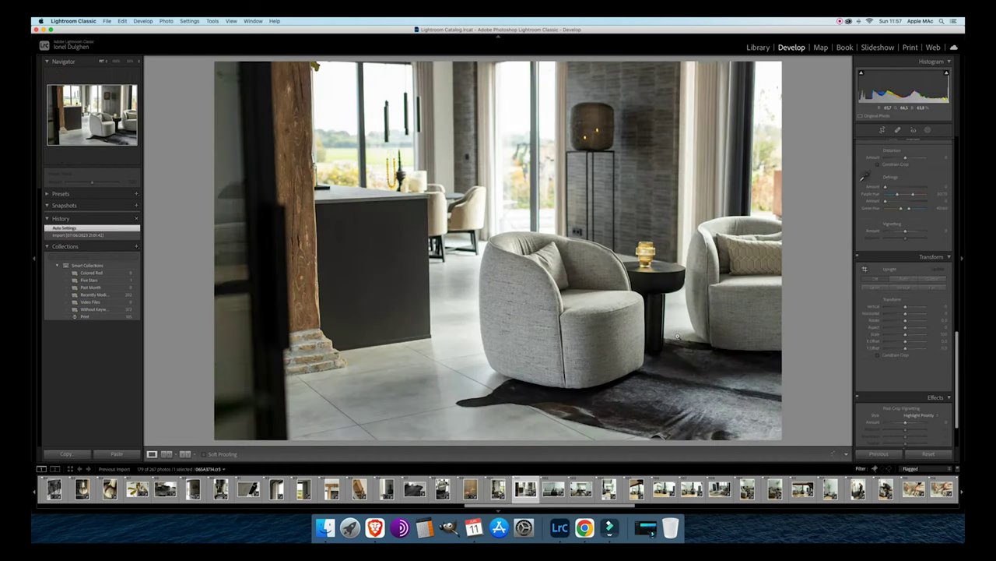
Apply Auto Upright to the armchair living-room photo and darken it slightly.
click(901, 278)
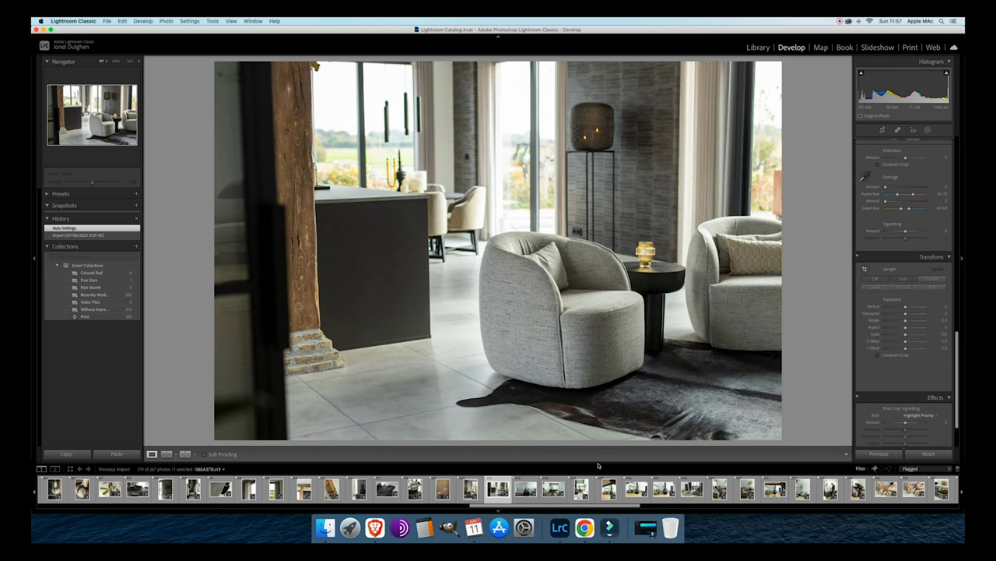
key(minus)
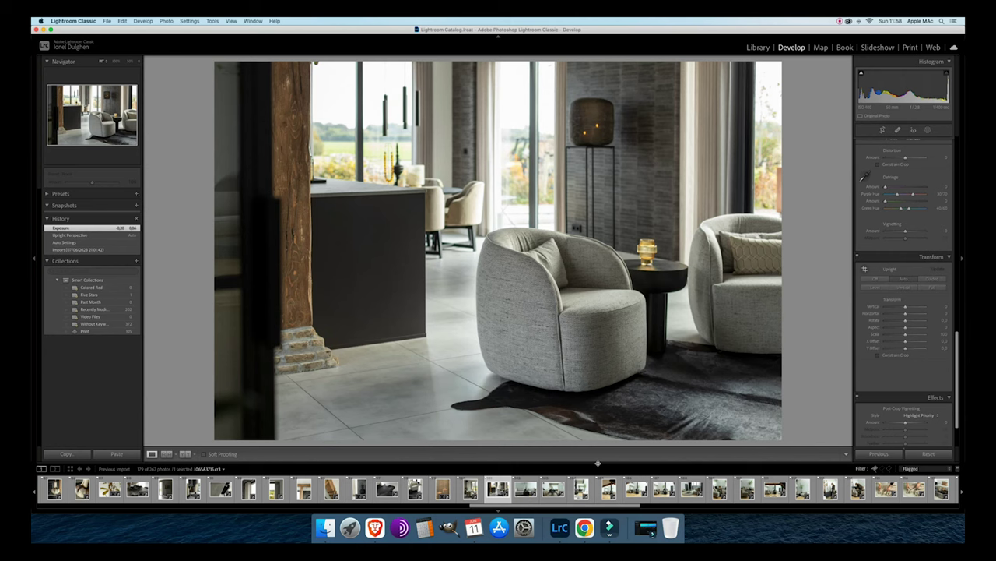
key(Right)
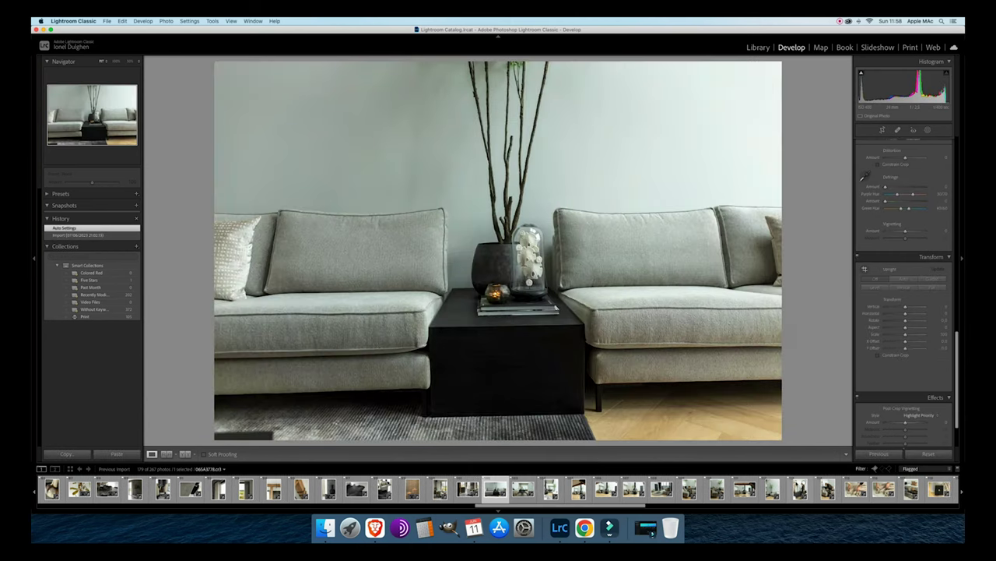
Advance through the filmstrip, select 78 photos, and switch Auto Sync off so the button reads Sync.
key(Right)
key(Right)
key(Right)
key(Right)
key(Right)
key(Right)
key(Right)
key(Right)
key(Right)
key(Right)
key(Right)
key(Right)
key(Right)
key(Right)
key(Right)
key(Right)
key(Right)
key(Right)
key(Right)
key(Right)
key(Right)
key(Right)
key(Right)
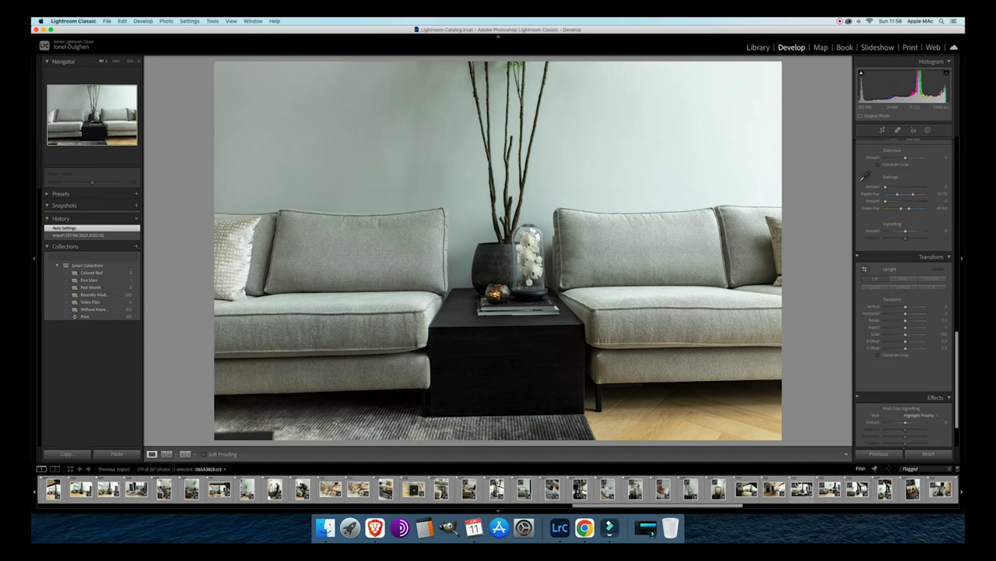
key(Right)
key(Right)
key(Right)
key(Right)
key(Right)
key(Right)
key(Right)
key(Right)
key(Right)
key(Right)
key(Right)
key(Right)
key(Right)
key(Right)
key(Right)
key(Right)
key(Right)
key(Right)
key(Right)
key(Right)
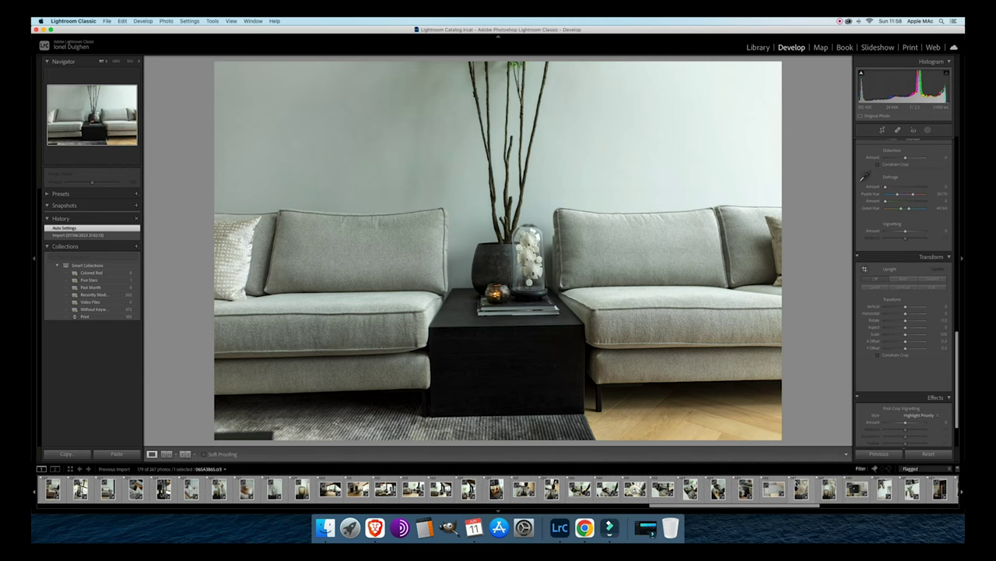
key(Right)
key(Right)
key(Right)
key(Right)
key(Right)
key(Right)
key(Right)
key(Right)
key(Right)
key(Right)
key(Right)
key(Right)
key(Right)
key(Right)
key(Right)
key(Right)
key(Right)
key(Right)
key(Right)
key(Right)
key(Right)
key(Right)
key(Right)
key(Right)
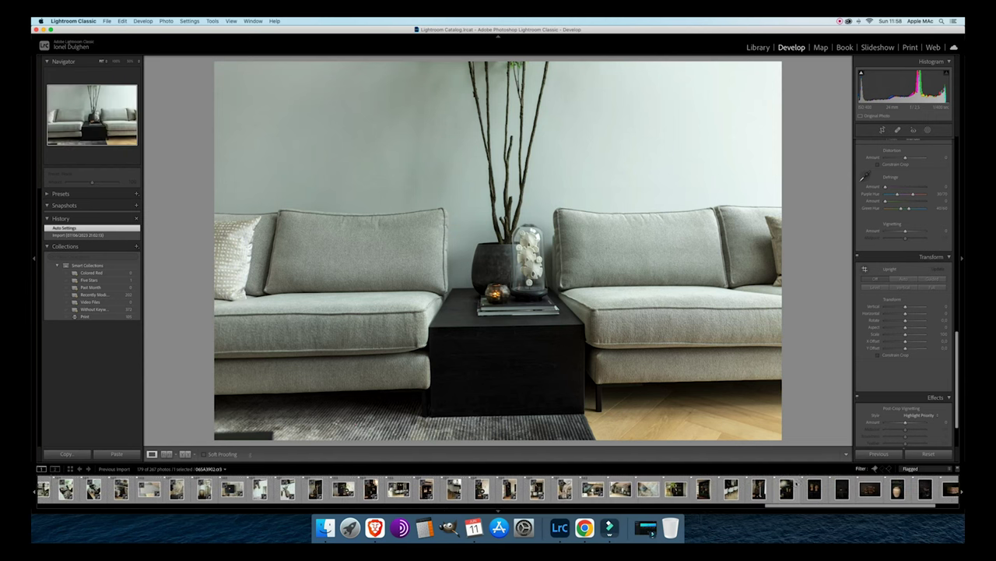
key(Right)
key(Right)
key(Right)
key(Right)
key(Right)
key(Right)
key(Right)
key(Right)
key(Right)
key(Right)
key(Right)
key(Right)
key(Right)
key(Right)
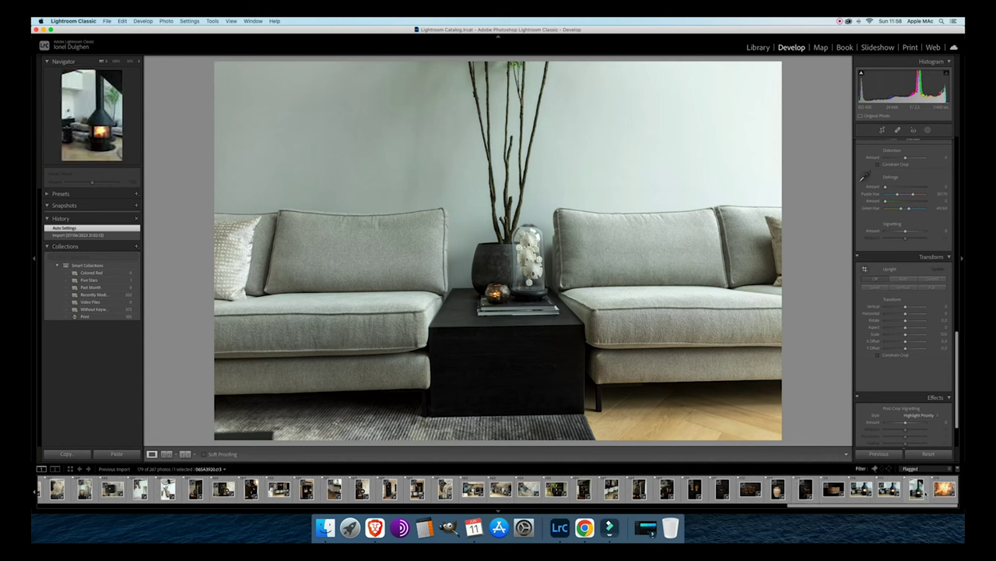
key(super+a)
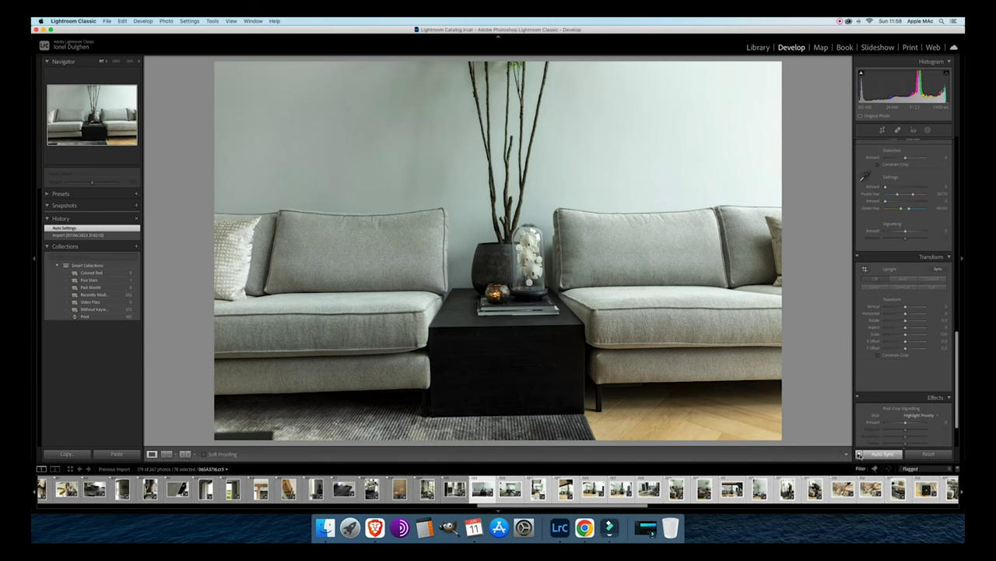
click(859, 453)
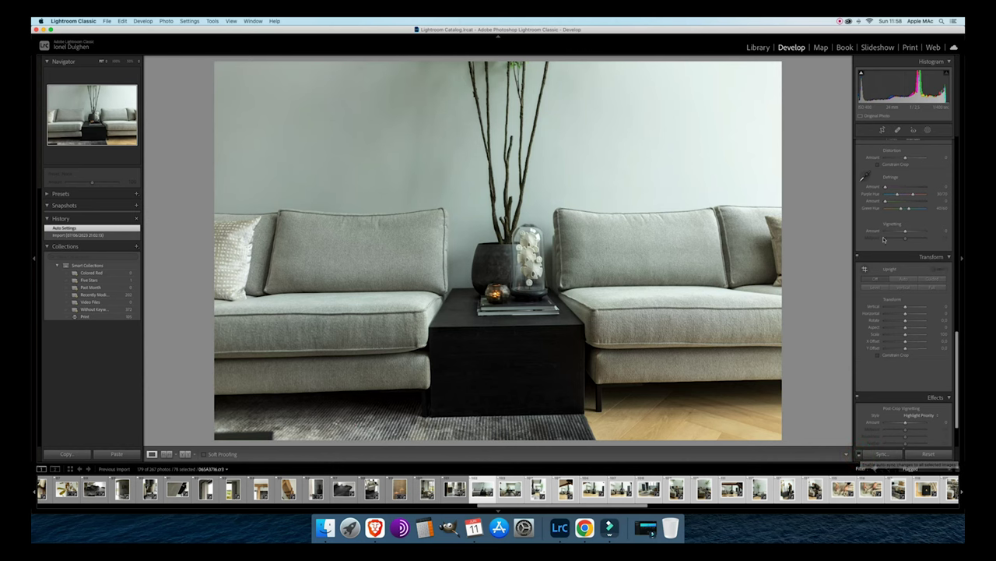
scroll(884, 239, up, 15)
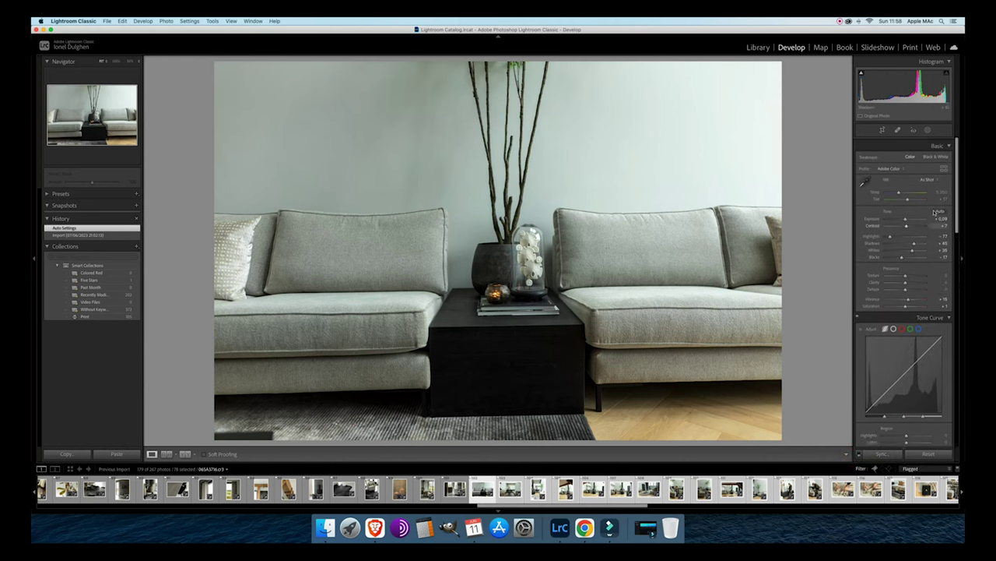
Set the sofa photo's white balance to Auto (Temp 6,100, Tint +30) and pick up the White Balance Selector.
click(929, 179)
click(929, 181)
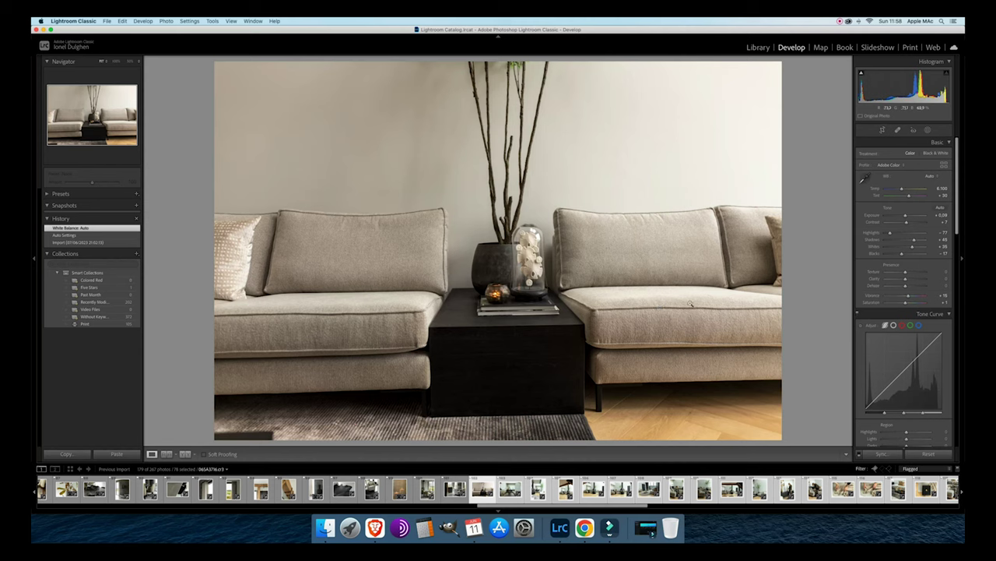
click(864, 180)
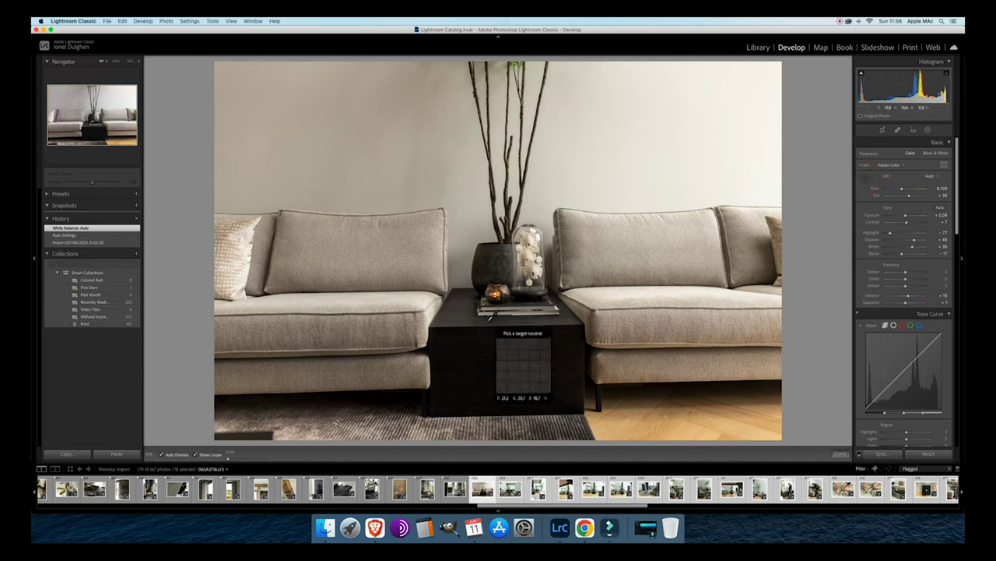
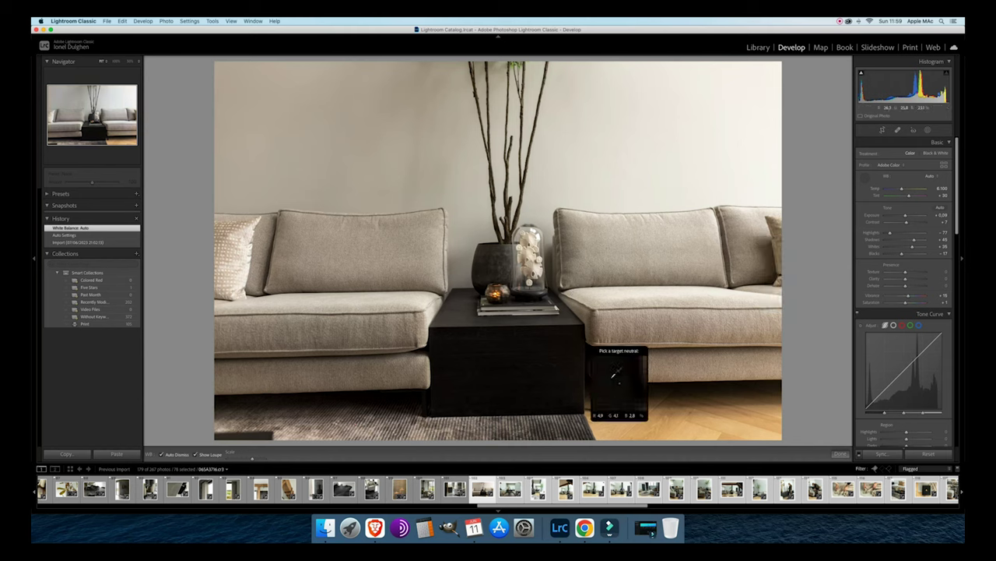
Close the white balance picker, select only the sofa photo, and apply Auto Upright.
click(841, 454)
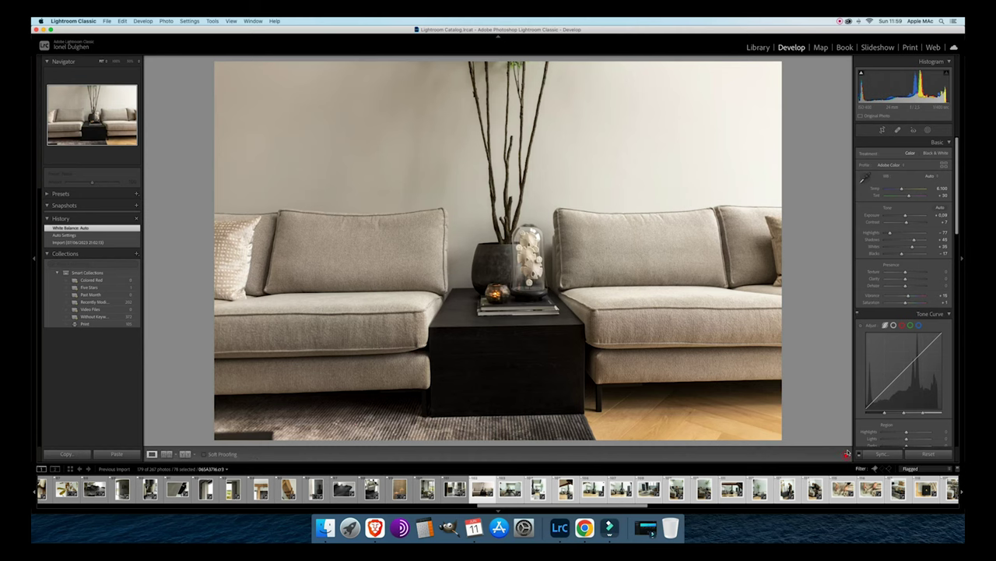
key(super+shift+d)
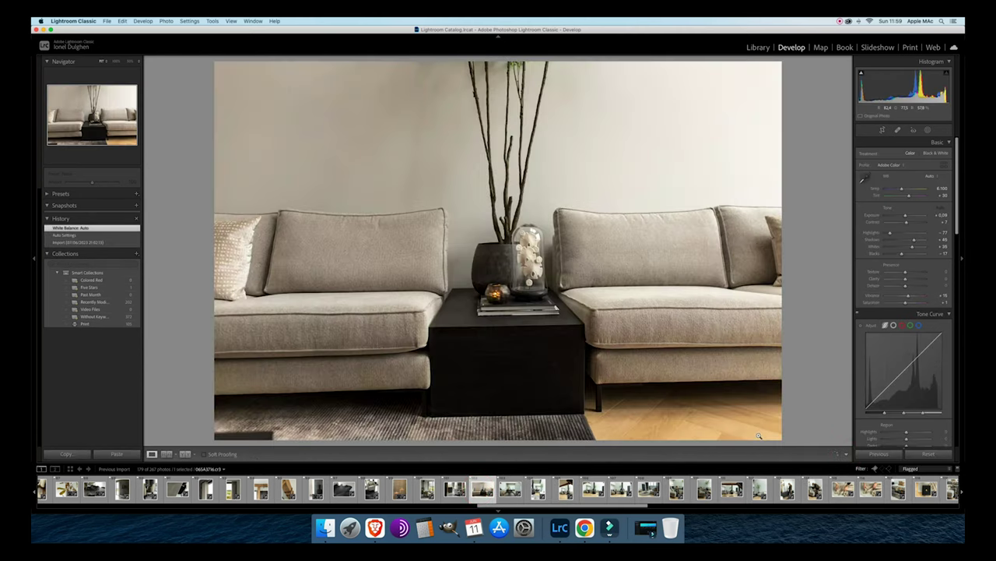
scroll(923, 330, down, 10)
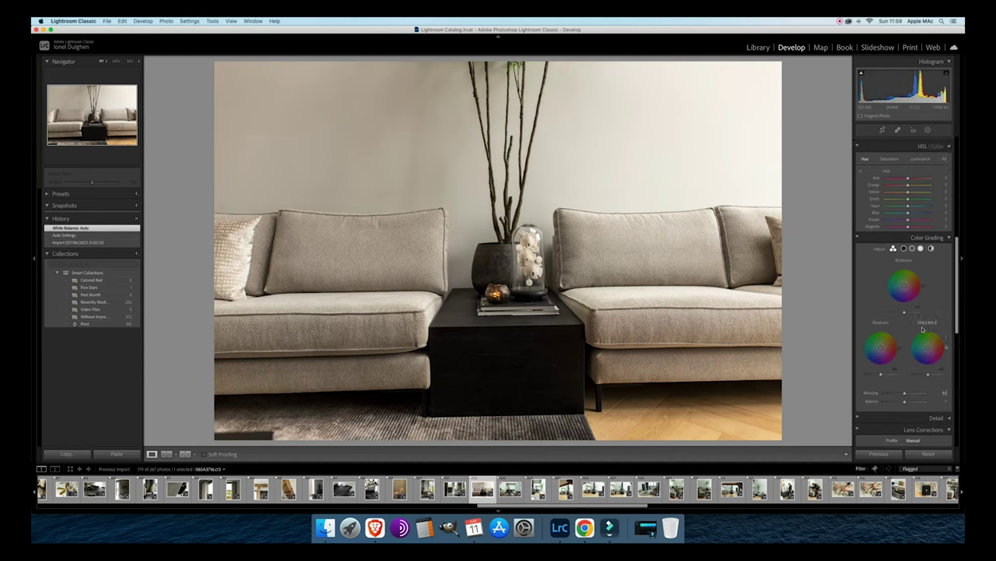
scroll(923, 330, down, 5)
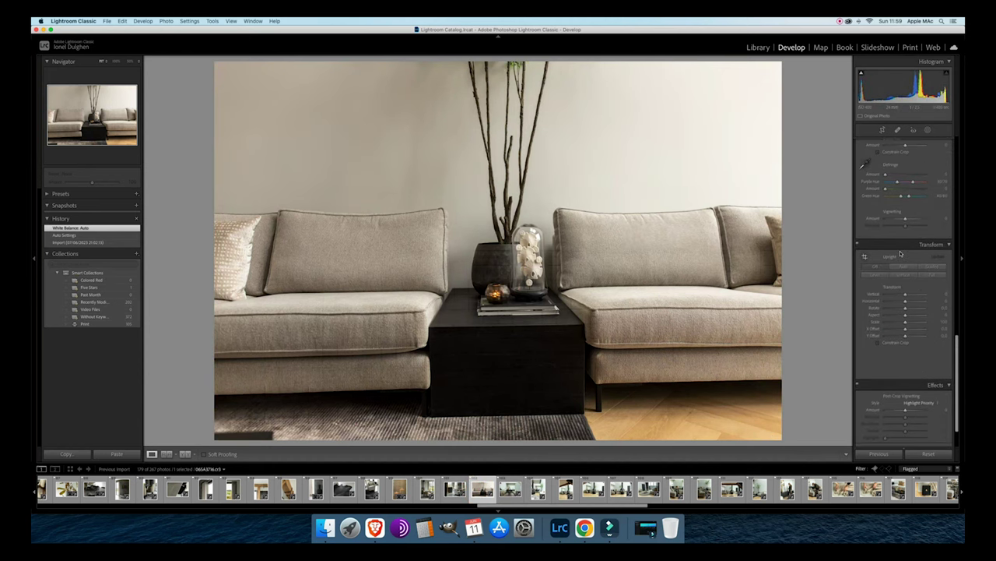
click(901, 267)
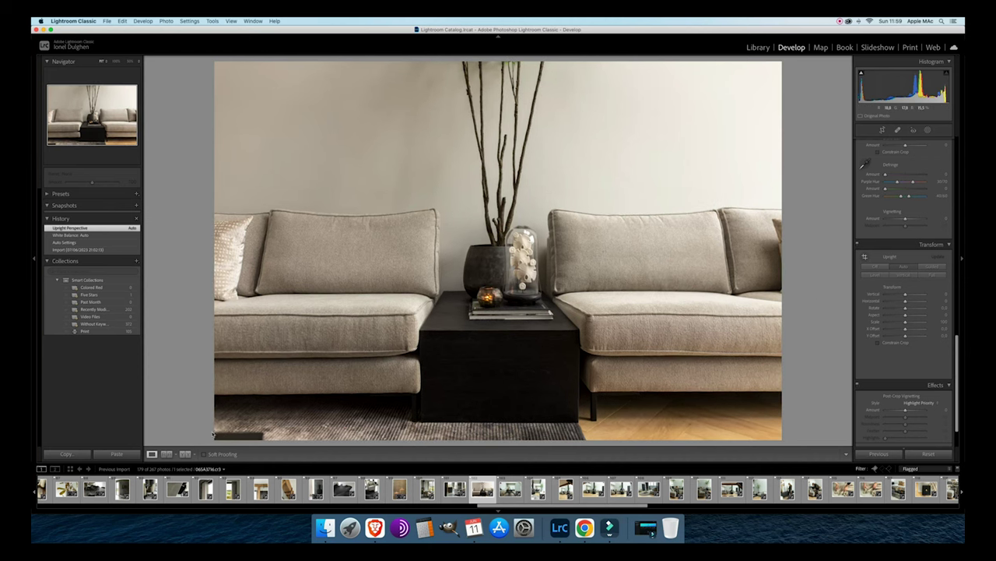
Crop the sofa photo slightly tighter, apply the crop, and lower exposure by 0.01.
click(883, 130)
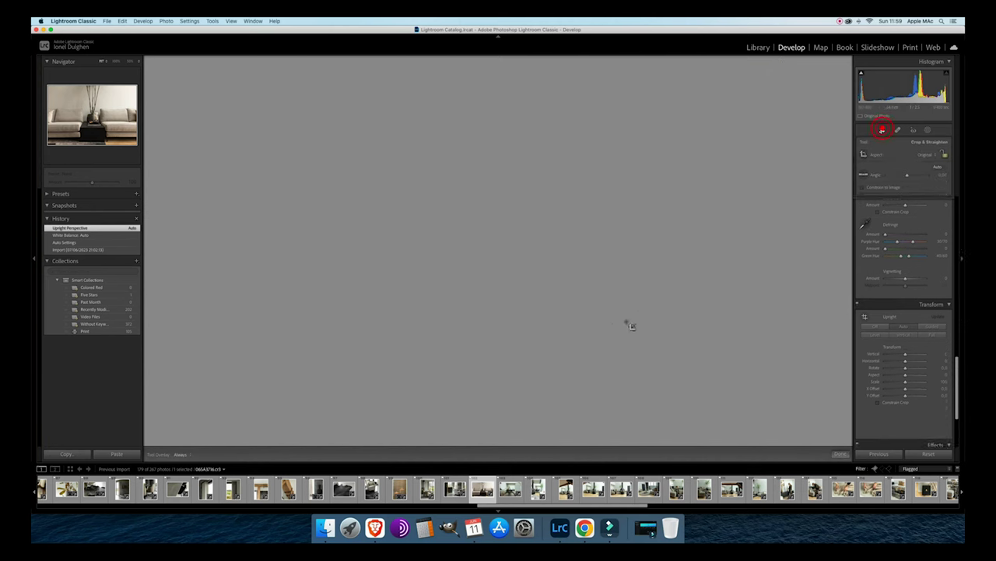
drag(496, 438, 498, 432)
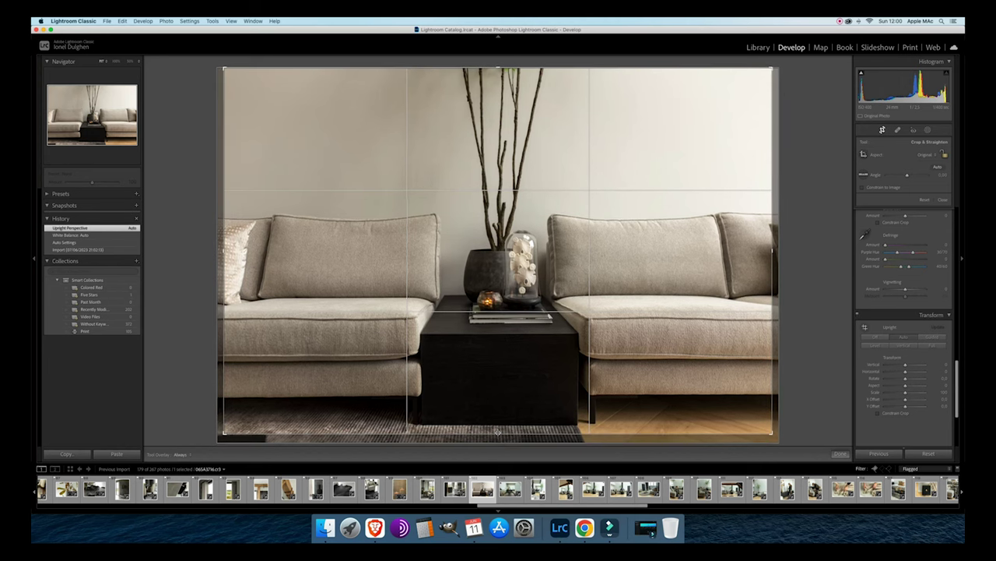
drag(501, 388, 504, 388)
double_click(503, 388)
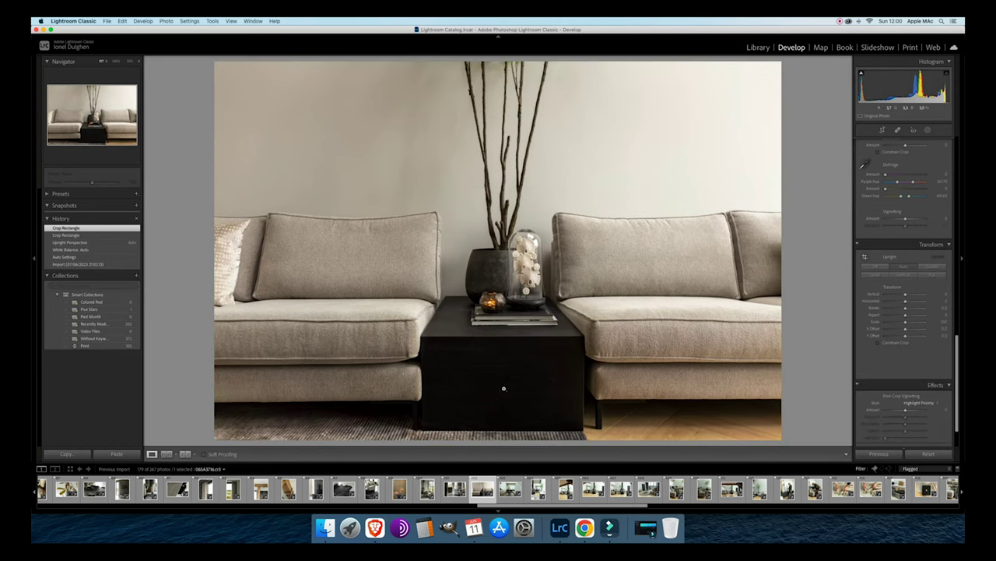
key(minus)
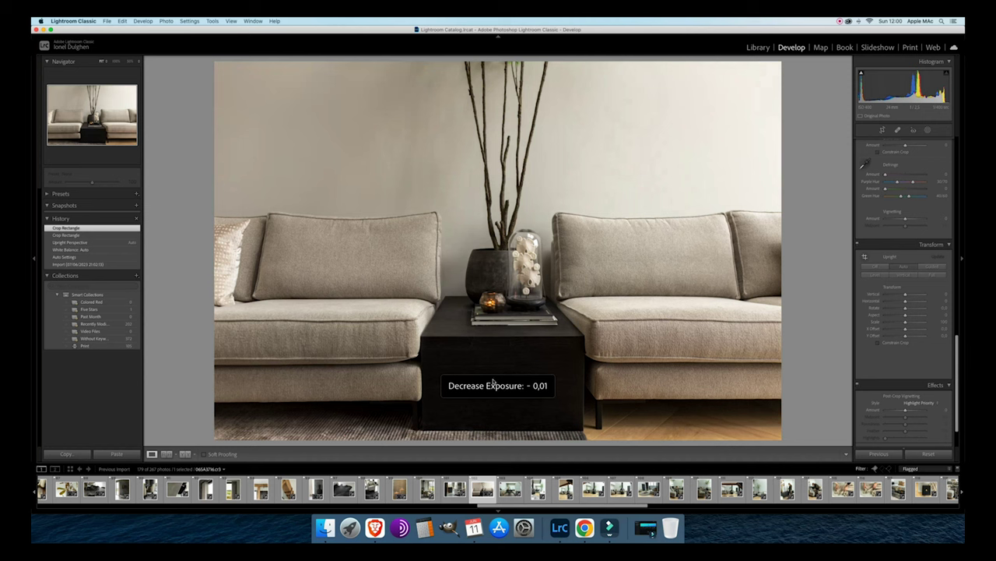
Try the Daylight white balance preset on the sofa photo, then undo it.
key(Right)
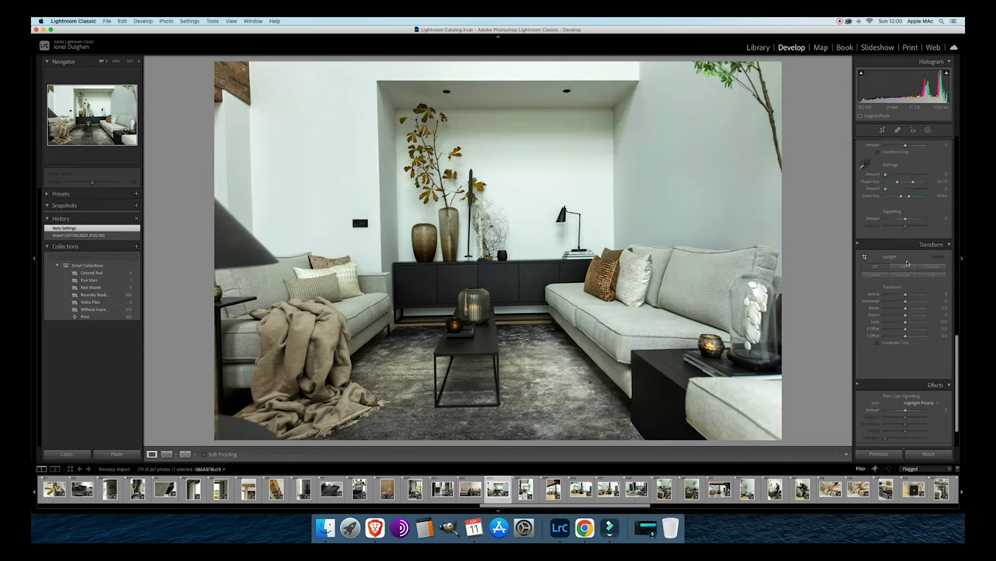
key(Left)
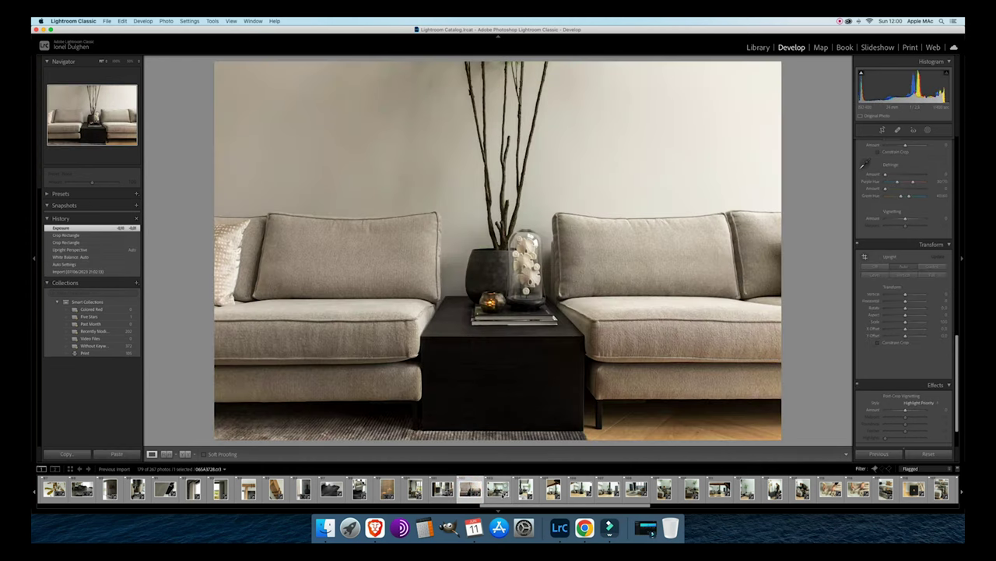
key(Left)
key(Right)
scroll(934, 223, up, 15)
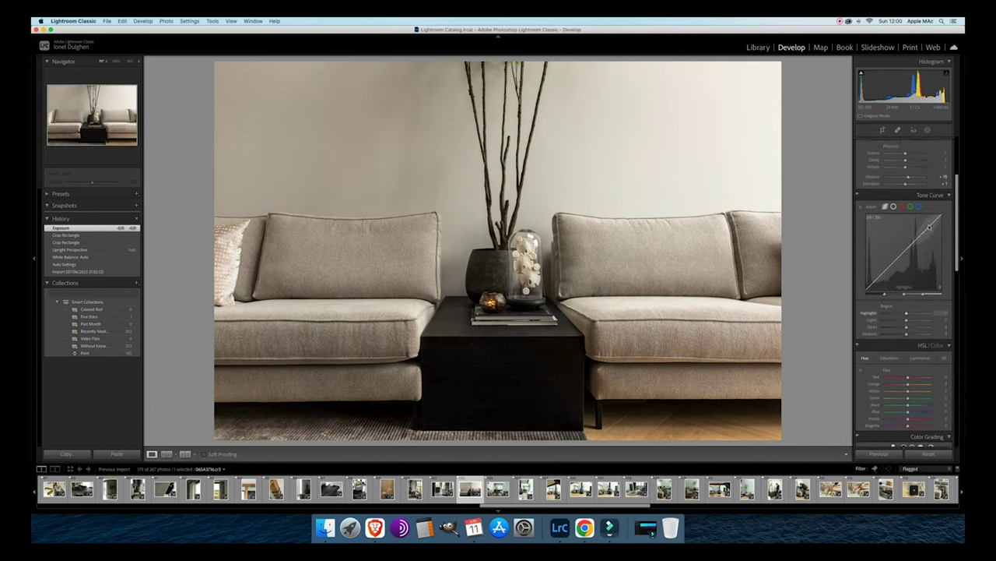
scroll(929, 226, up, 5)
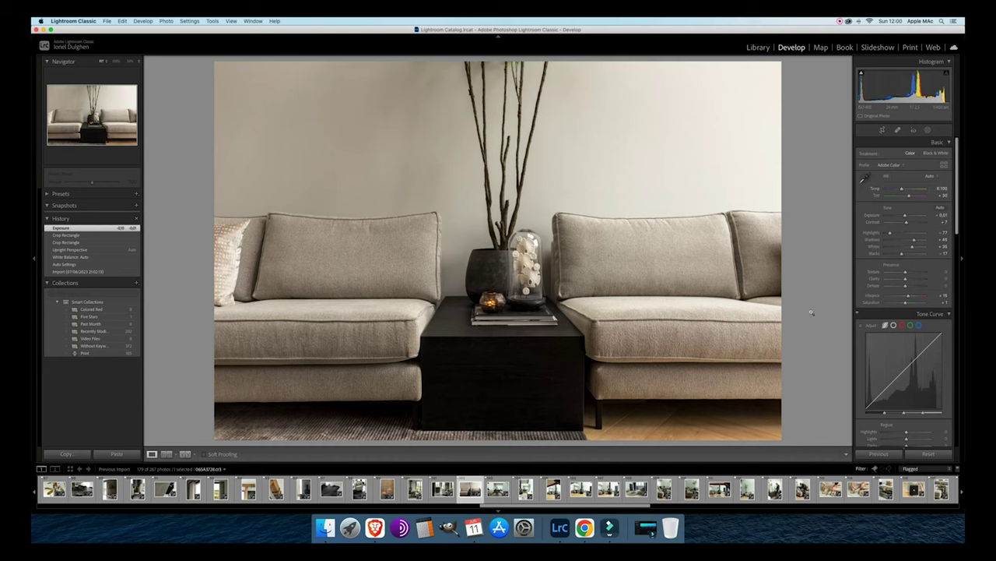
click(941, 188)
click(934, 177)
click(933, 183)
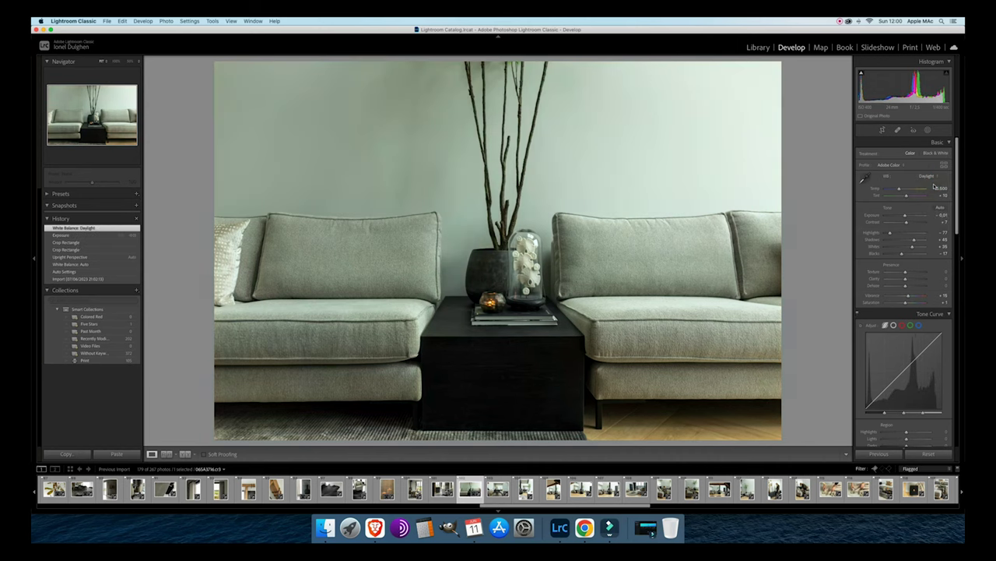
key(super+z)
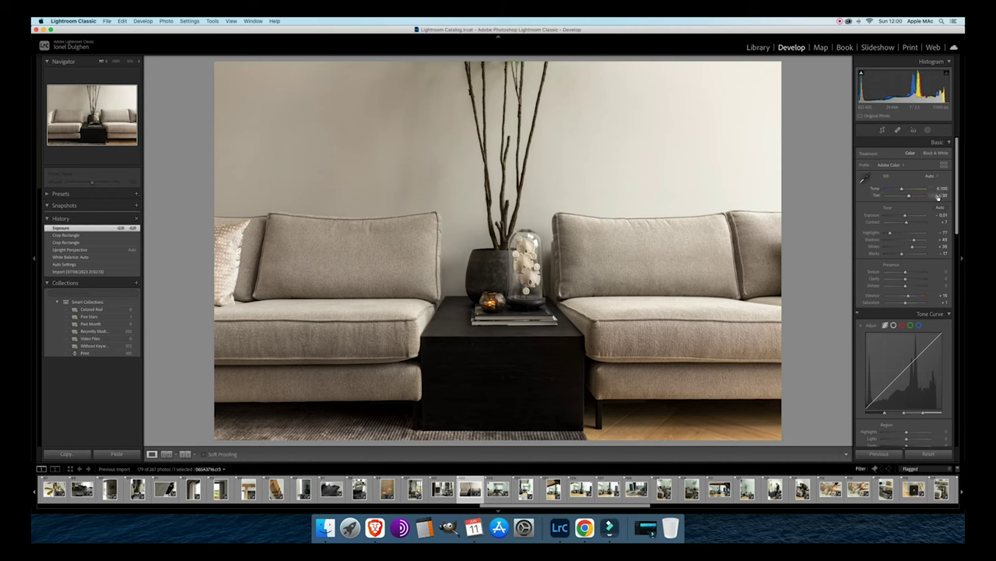
Set the sofa photo's temperature to 5,500 and bring up Copy Settings.
click(941, 189)
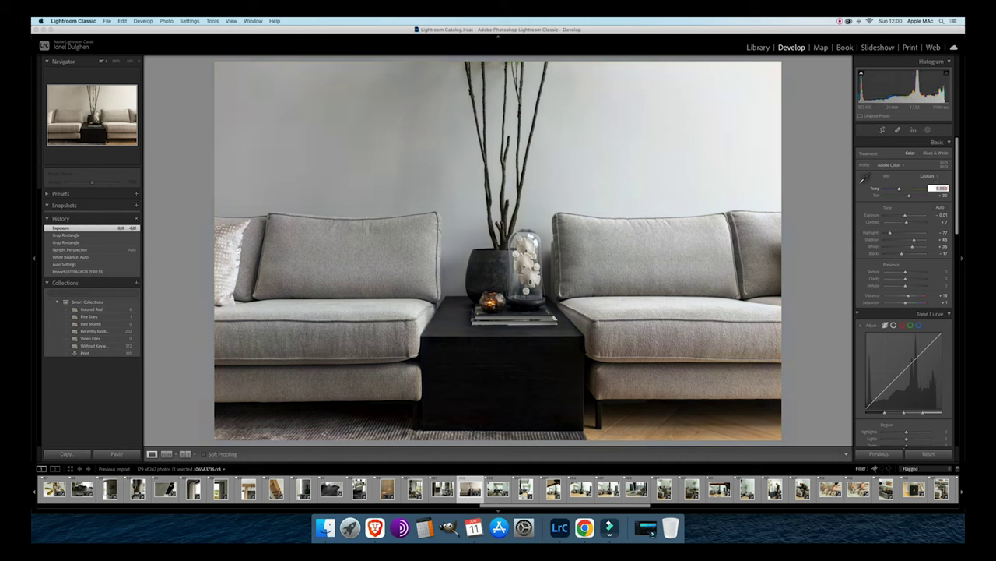
key(Return)
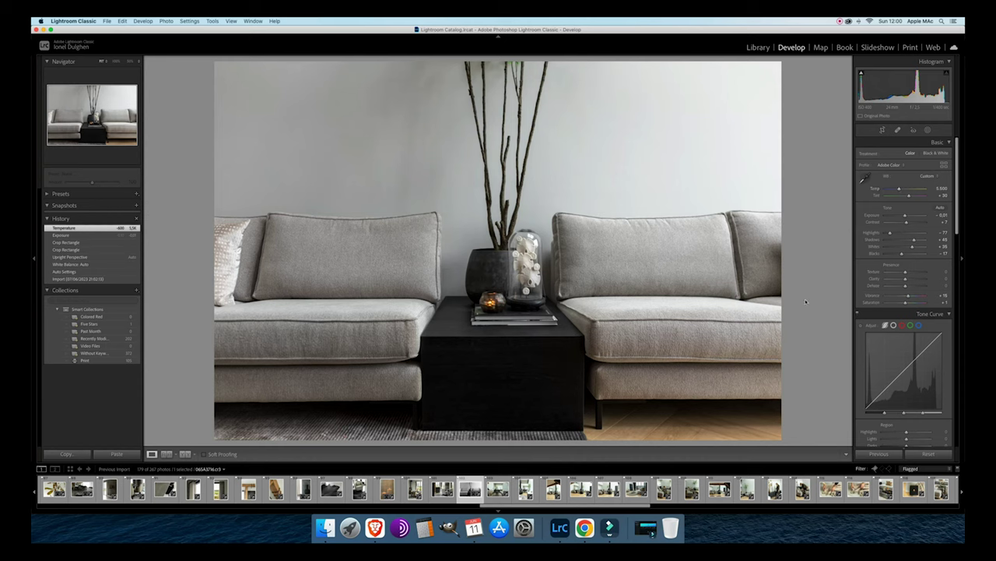
click(60, 452)
Copy the sofa photo's White Balance setting and set its temperature to 5,600.
click(623, 243)
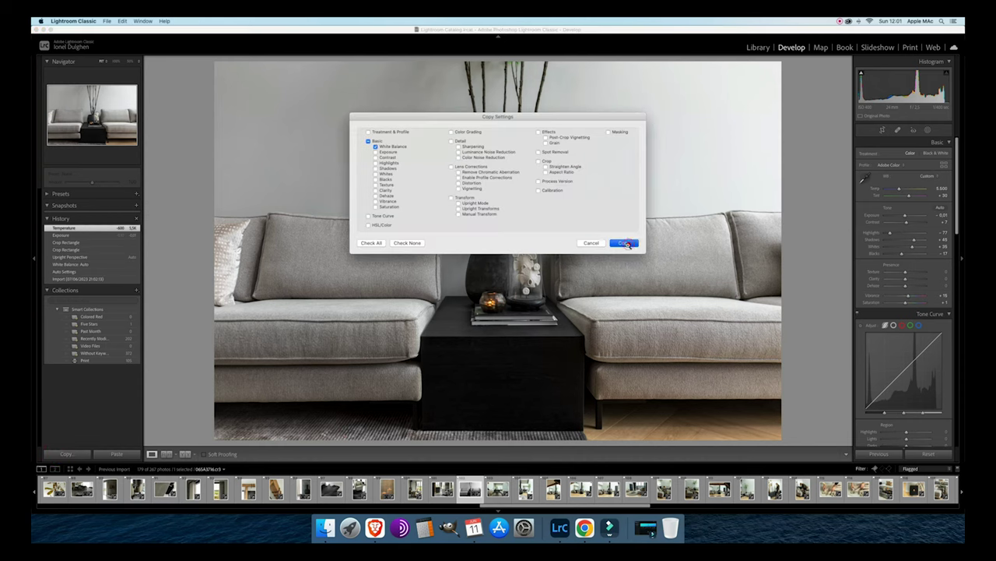
scroll(746, 490, down, 5)
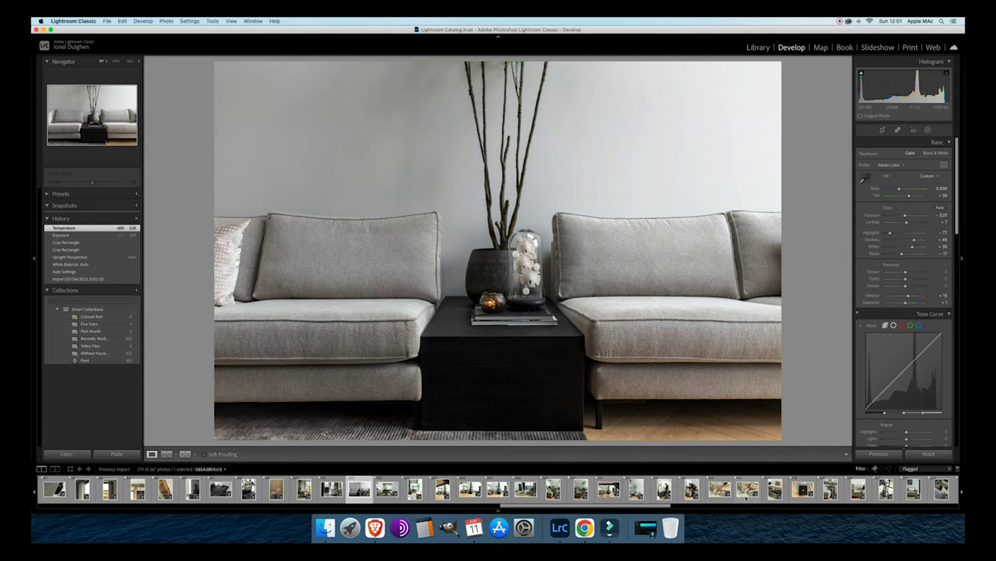
scroll(746, 490, down, 4)
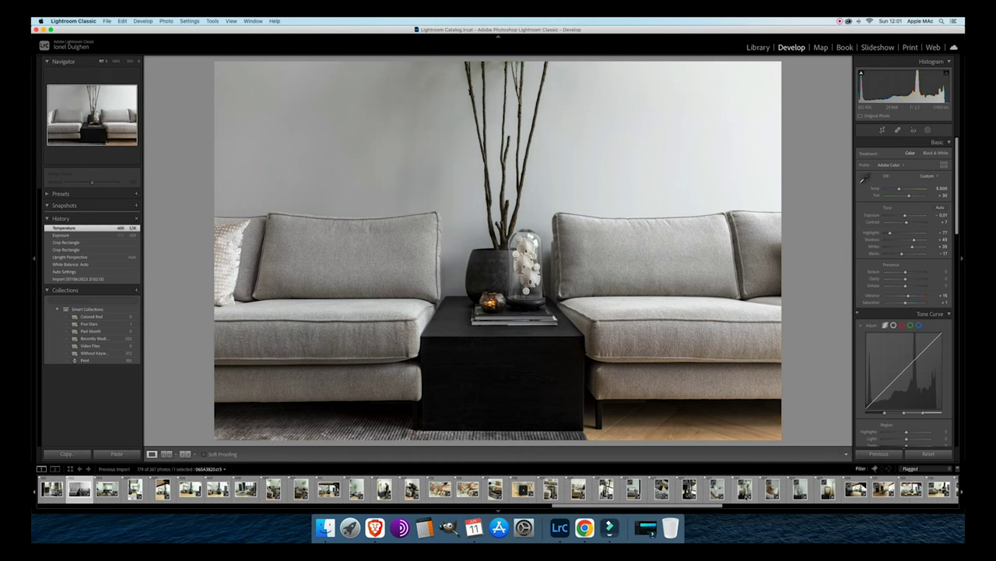
click(941, 190)
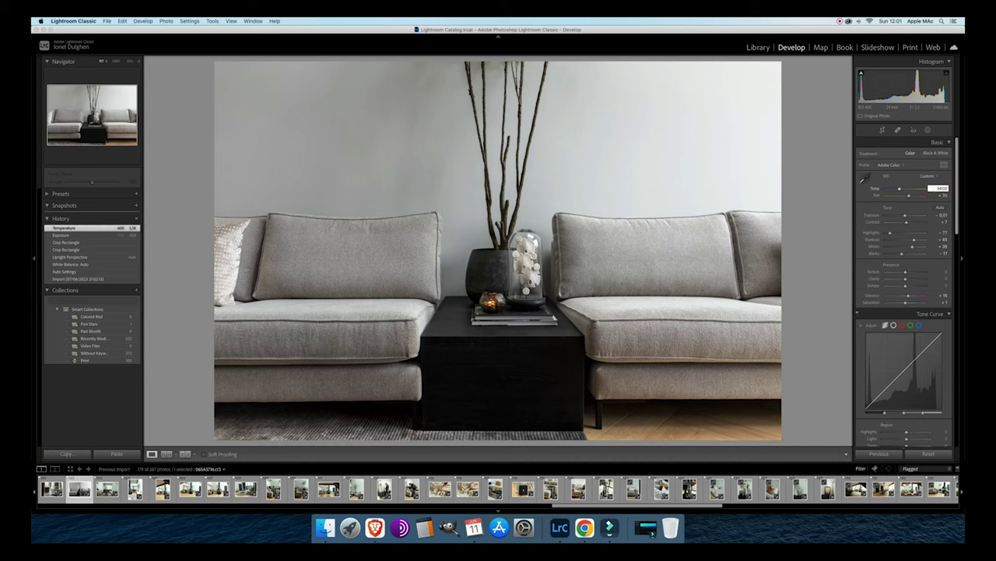
text(5600)
key(Return)
Select all 78 photos and synchronize the White Balance across them.
scroll(499, 489, down, 2)
scroll(499, 489, down, 5)
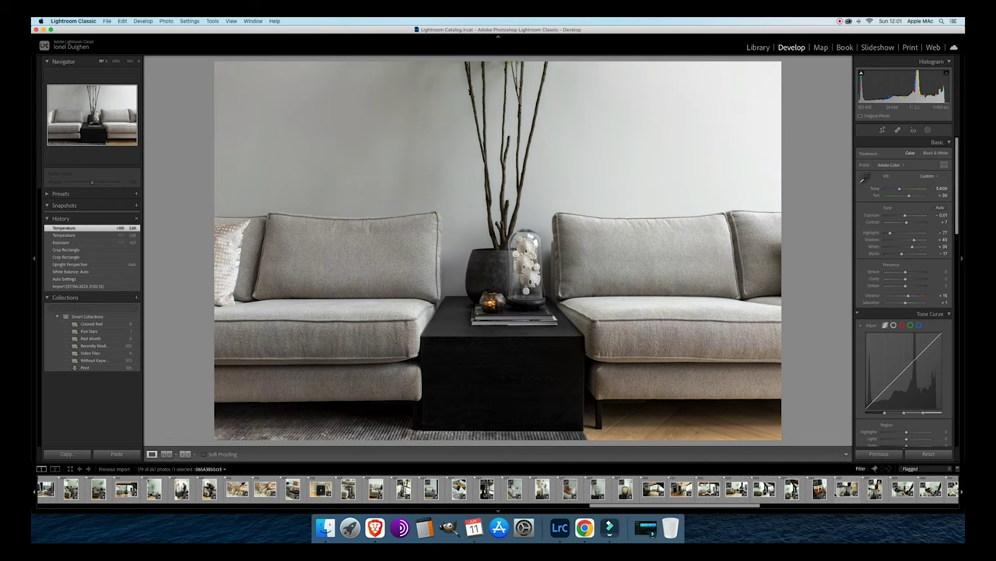
scroll(835, 493, down, 5)
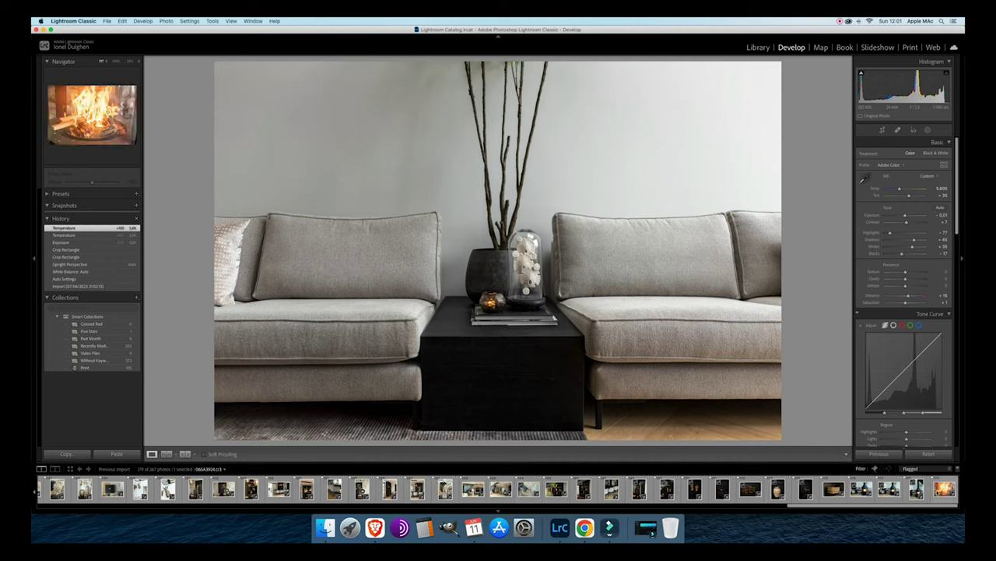
shift+click(943, 489)
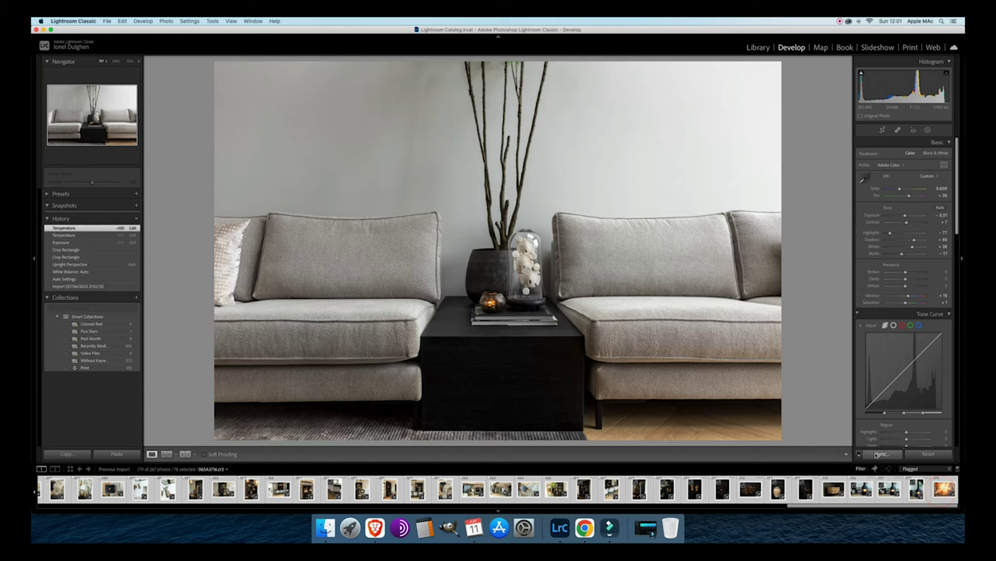
click(876, 454)
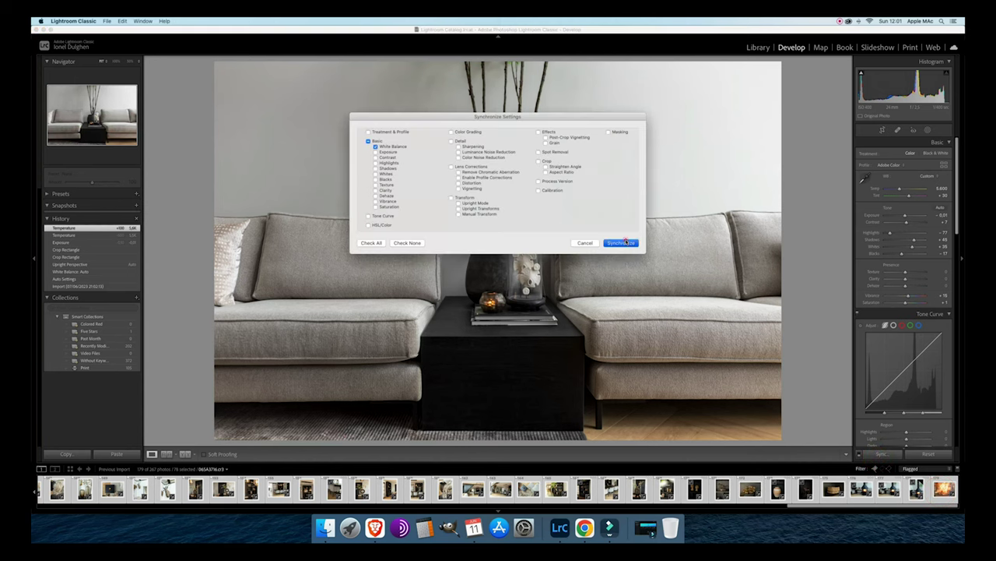
click(626, 243)
Reduce the selection to one photo and open the living-room photo.
scroll(490, 483, up, 5)
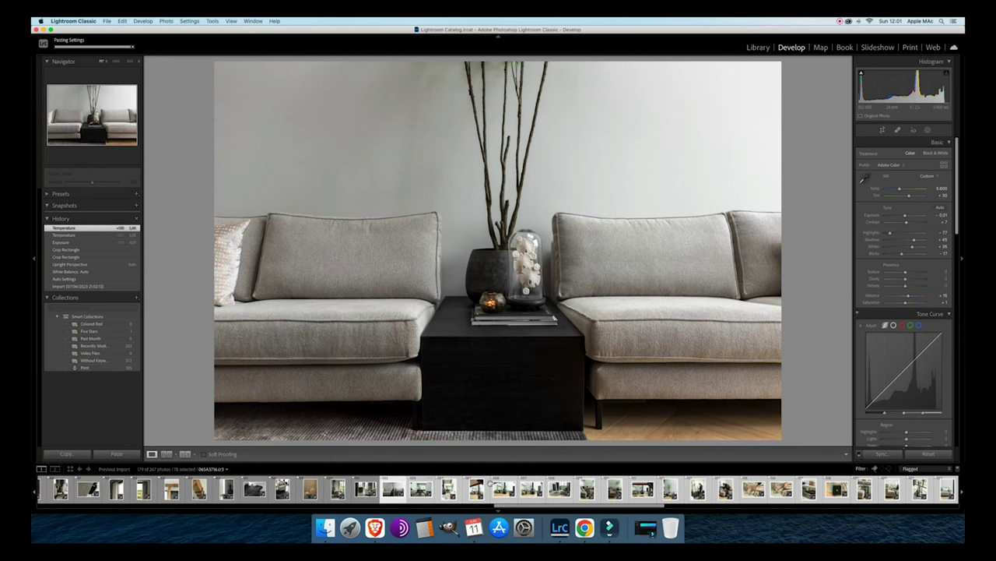
key(super+d)
click(421, 488)
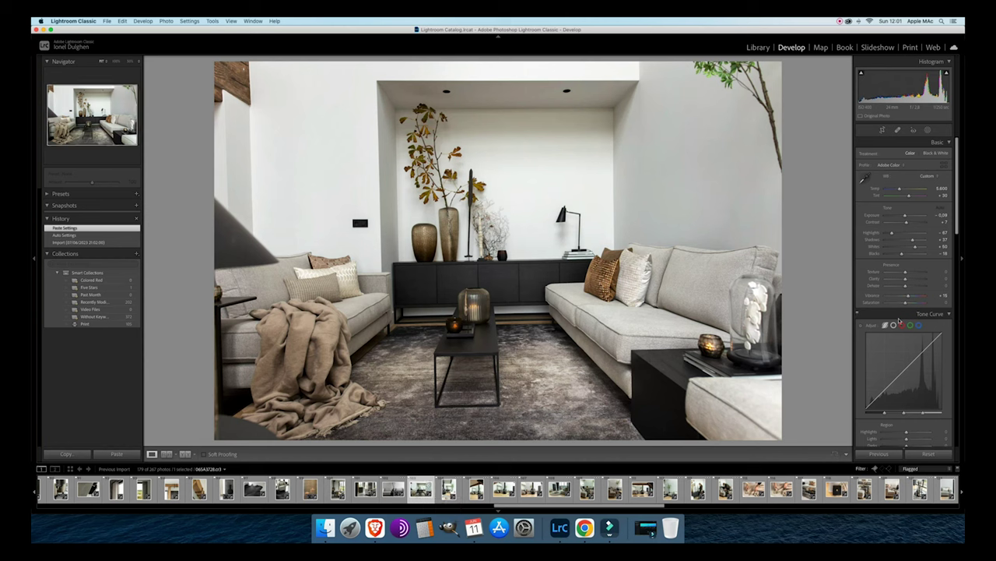
Try Auto Upright on the living-room photo, turn it off, and switch to Guided.
scroll(901, 317, down, 15)
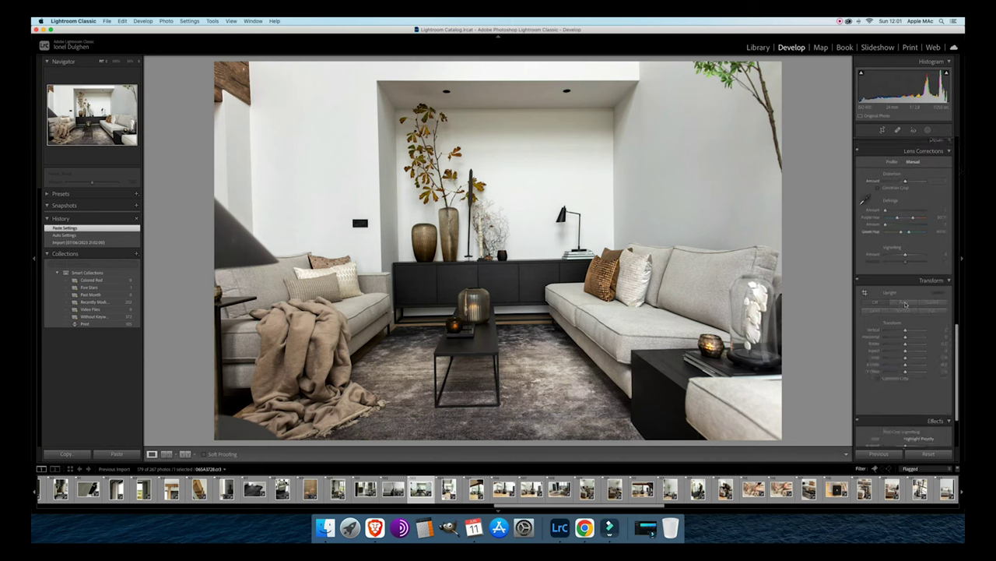
click(903, 304)
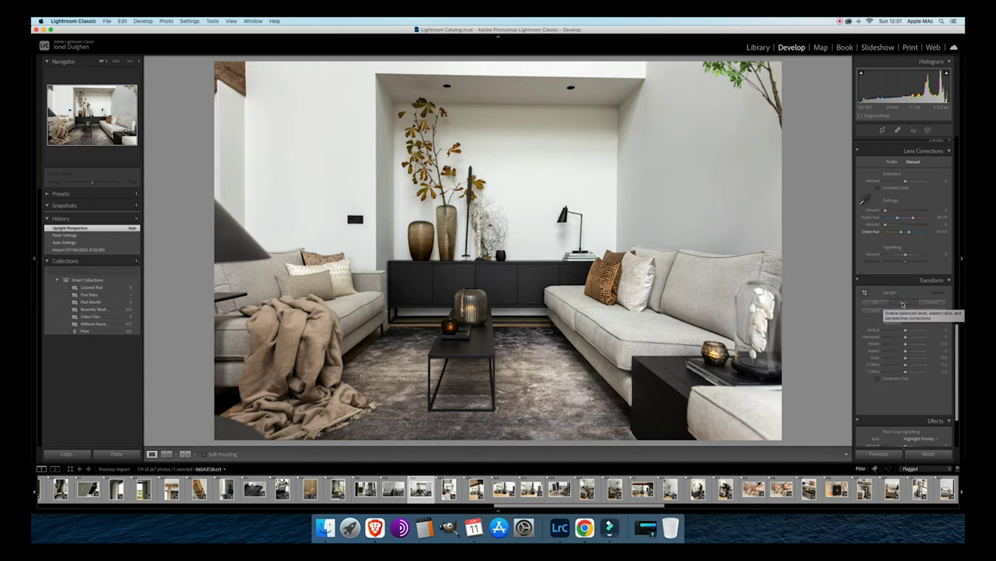
click(881, 302)
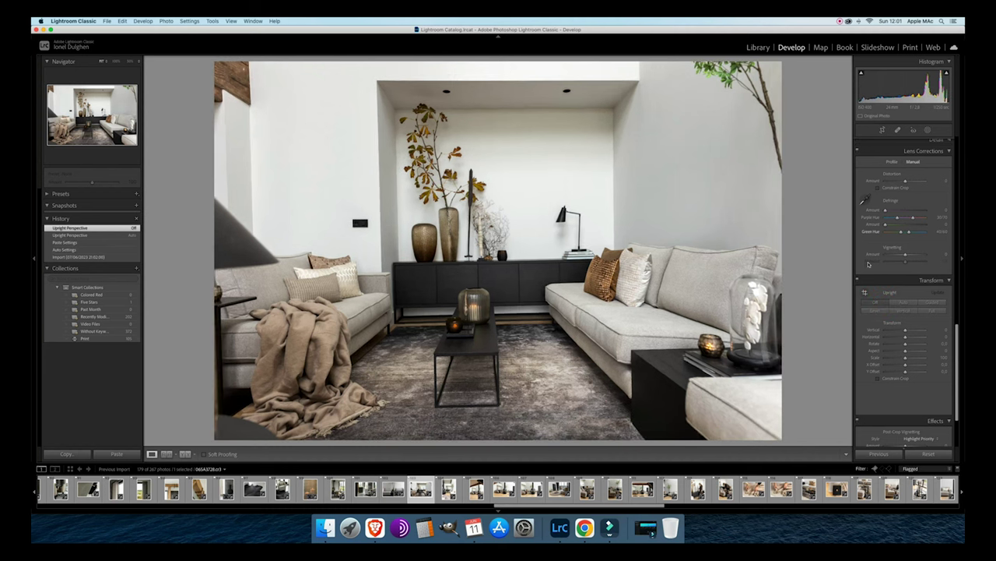
click(933, 303)
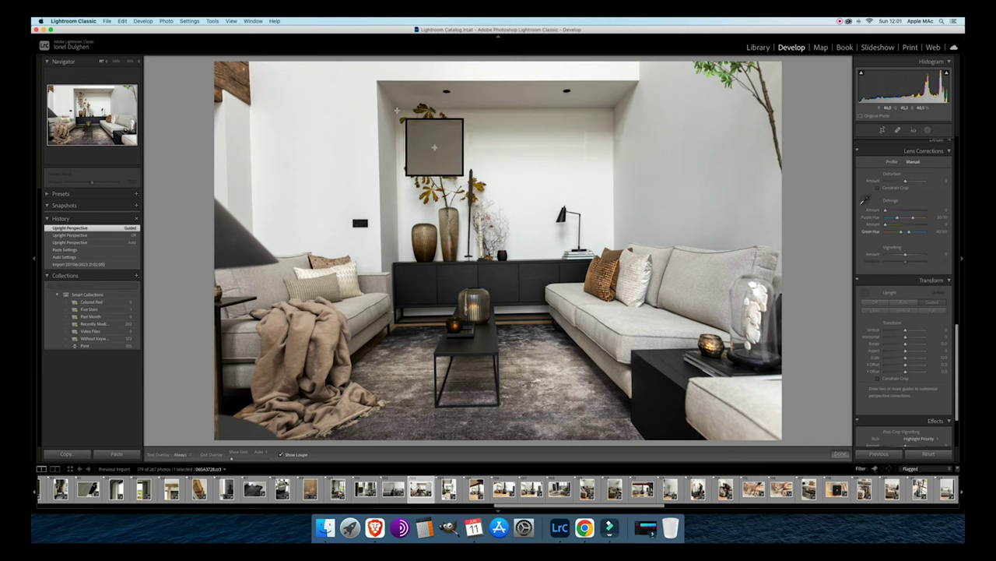
Draw guides along the alcove's left, right and top edges and the sideboard base.
drag(395, 110, 401, 366)
drag(398, 258, 398, 257)
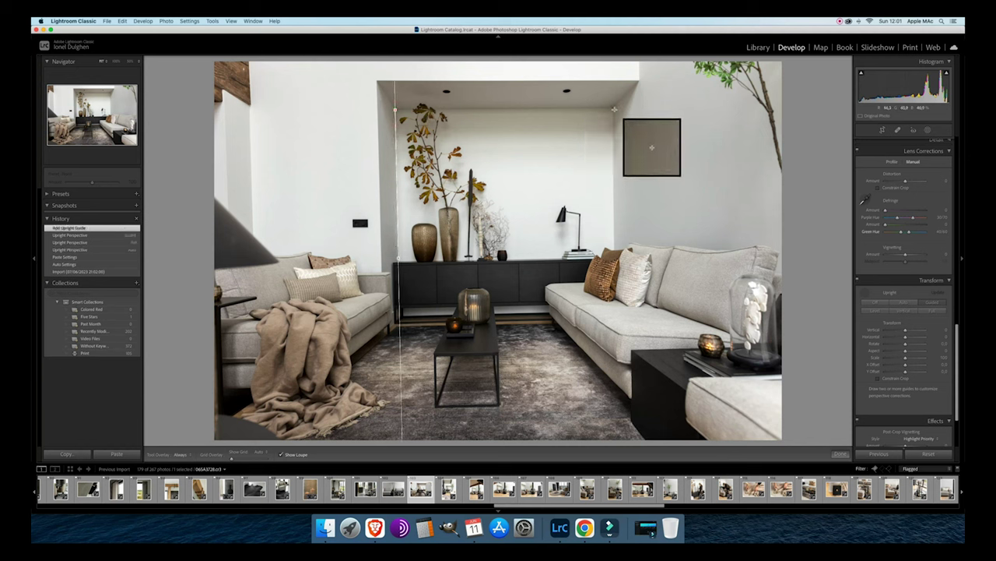
drag(611, 110, 614, 248)
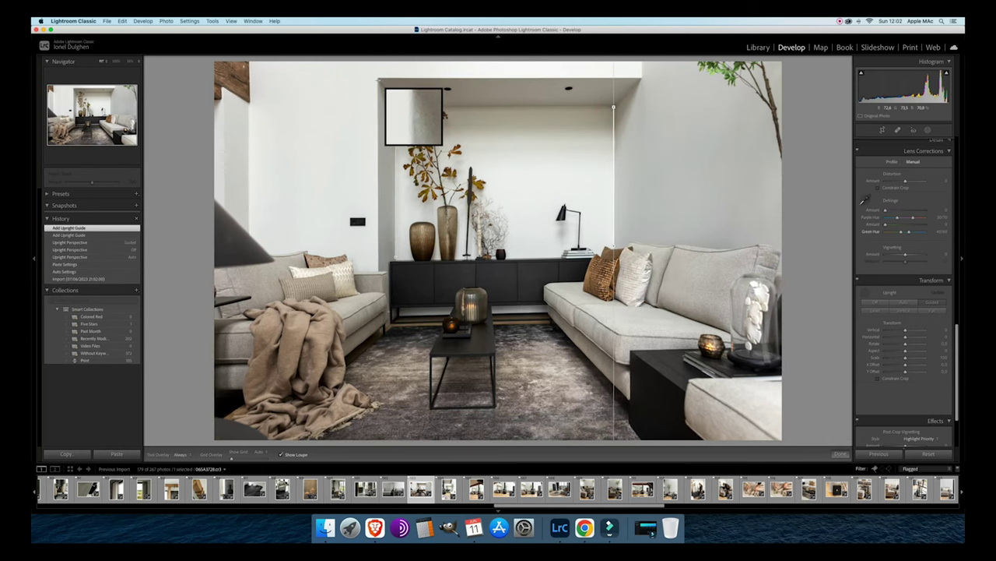
drag(609, 105, 399, 105)
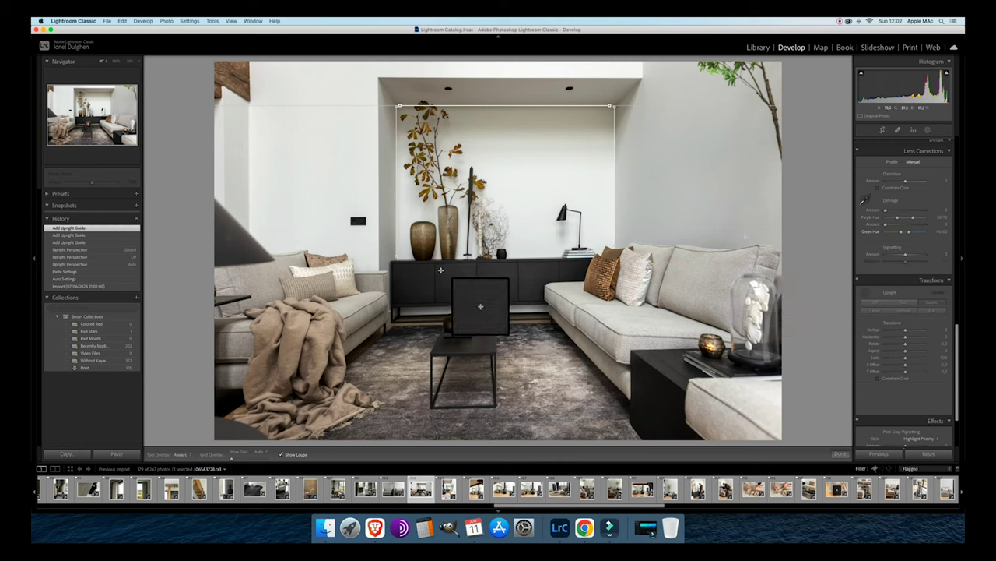
drag(543, 302, 391, 309)
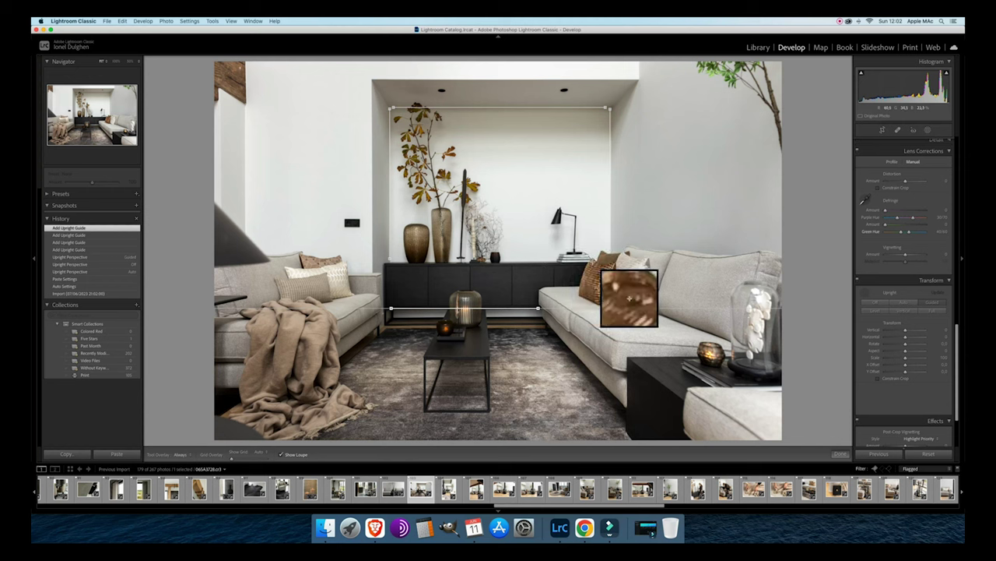
click(841, 454)
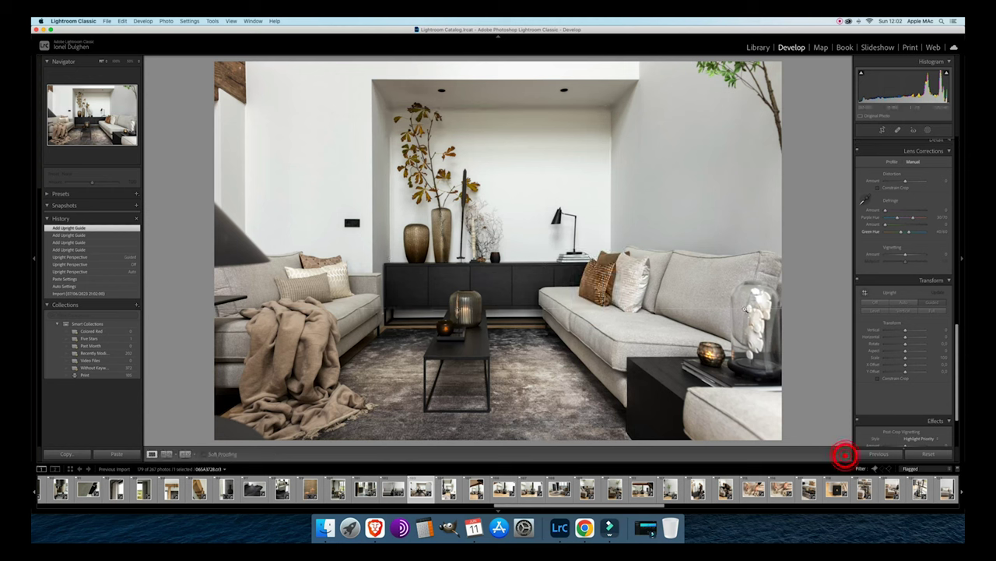
Go to the fireplace photo, apply Auto Upright, and bring its exposure to -0.46.
key(Right)
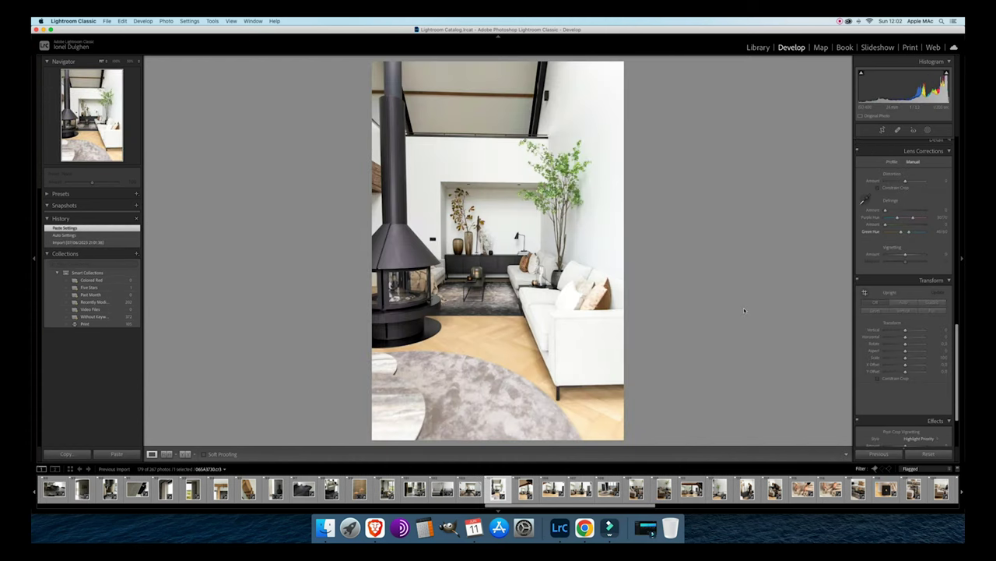
click(904, 306)
key(minus)
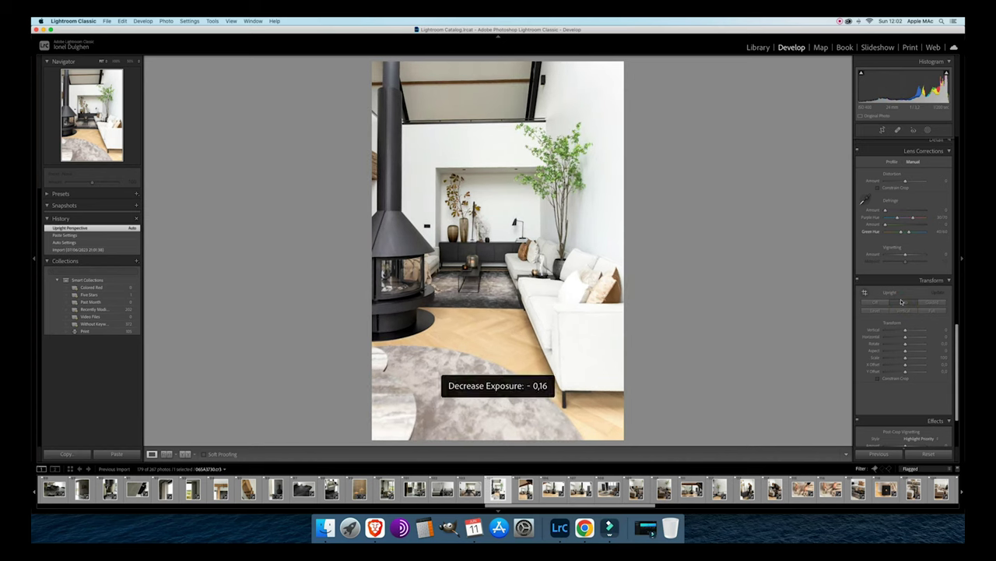
key(minus)
key(minus)
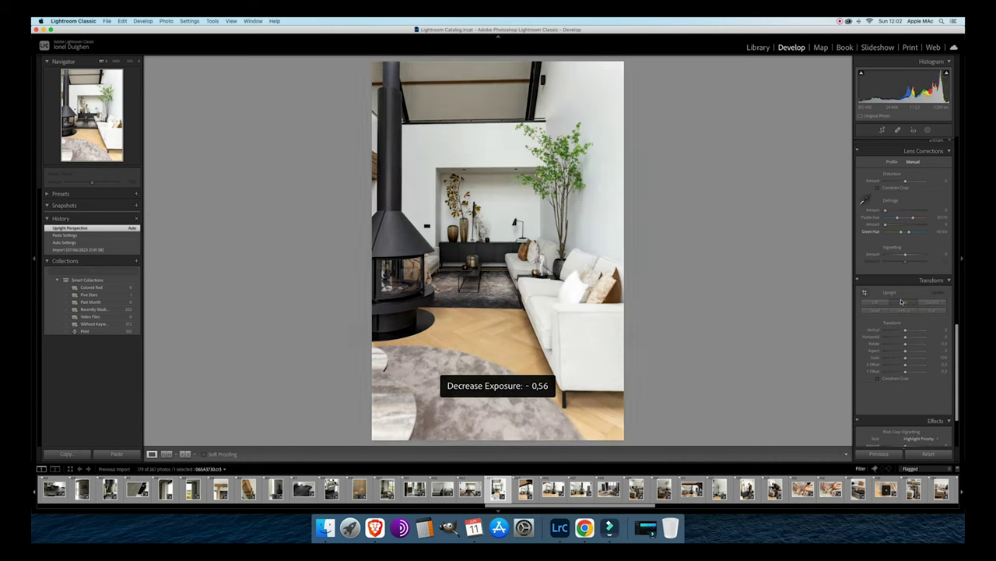
key(minus)
key(plus)
key(plus)
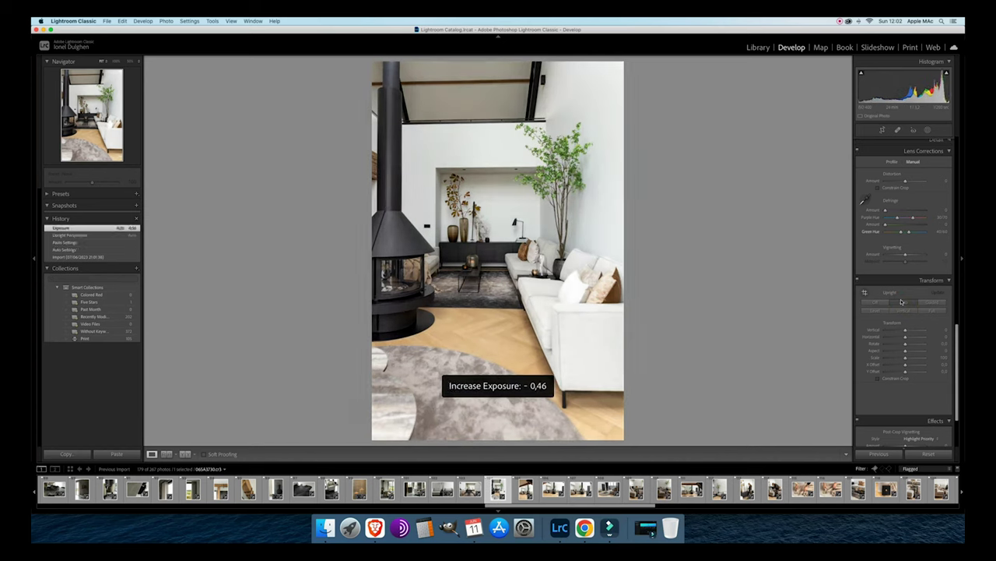
key(minus)
key(plus)
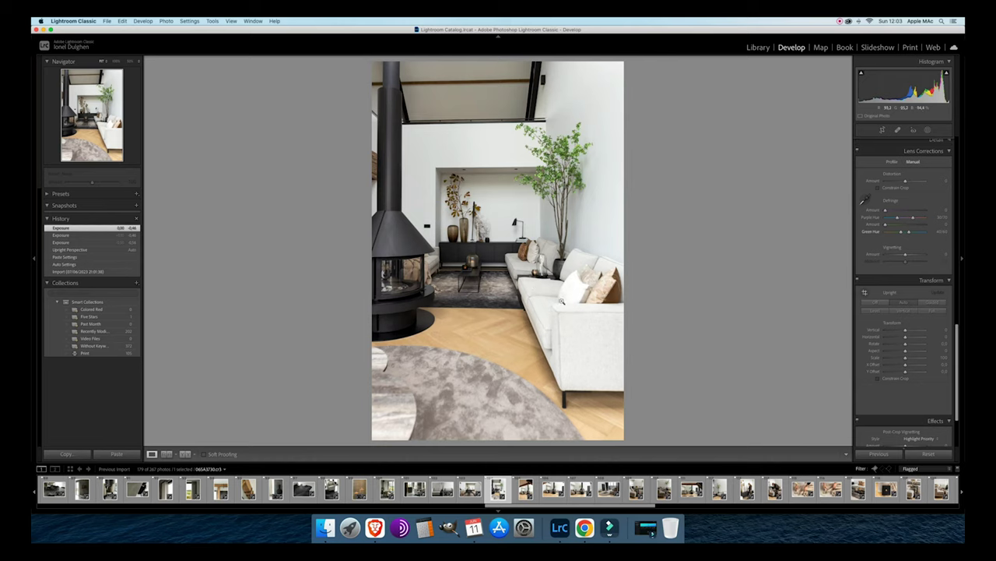
Open Masking and dismiss the masking introduction pages.
click(928, 131)
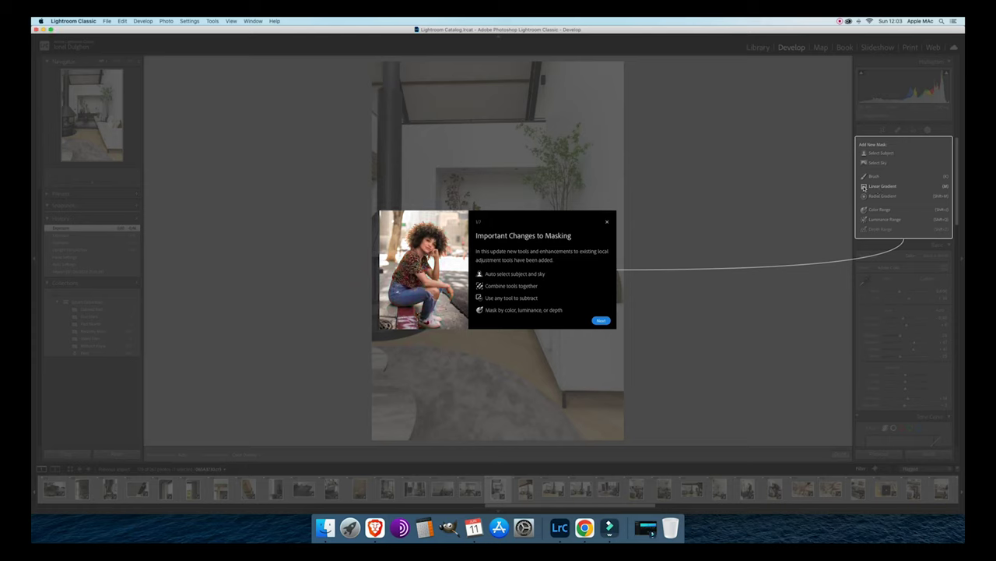
click(603, 321)
click(604, 321)
click(604, 321)
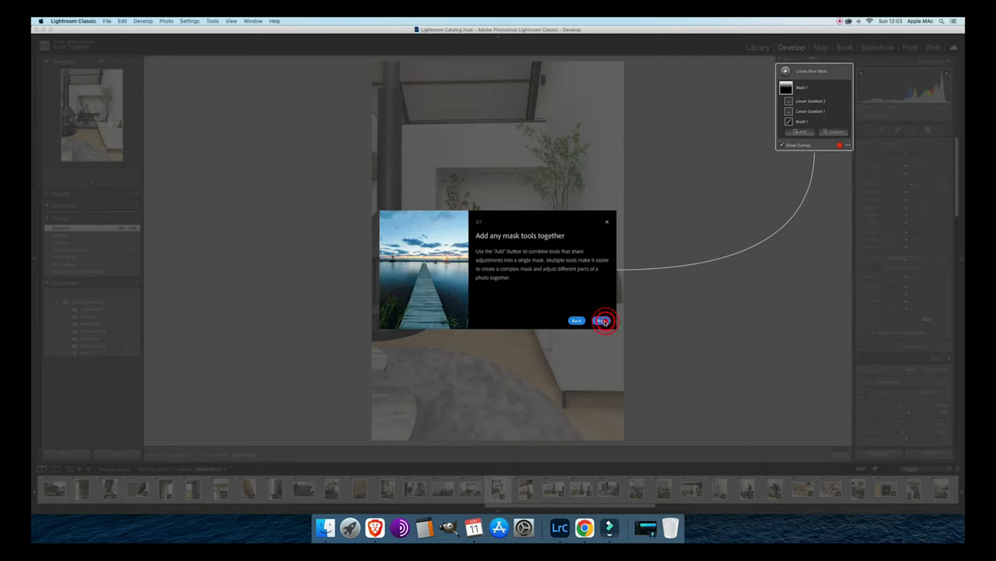
click(604, 321)
click(604, 321)
click(604, 321)
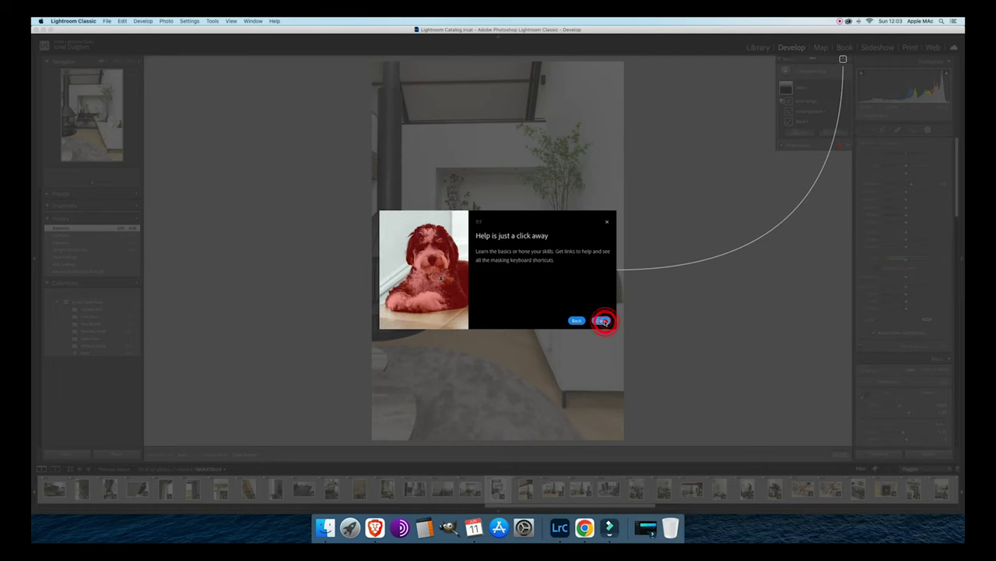
click(606, 223)
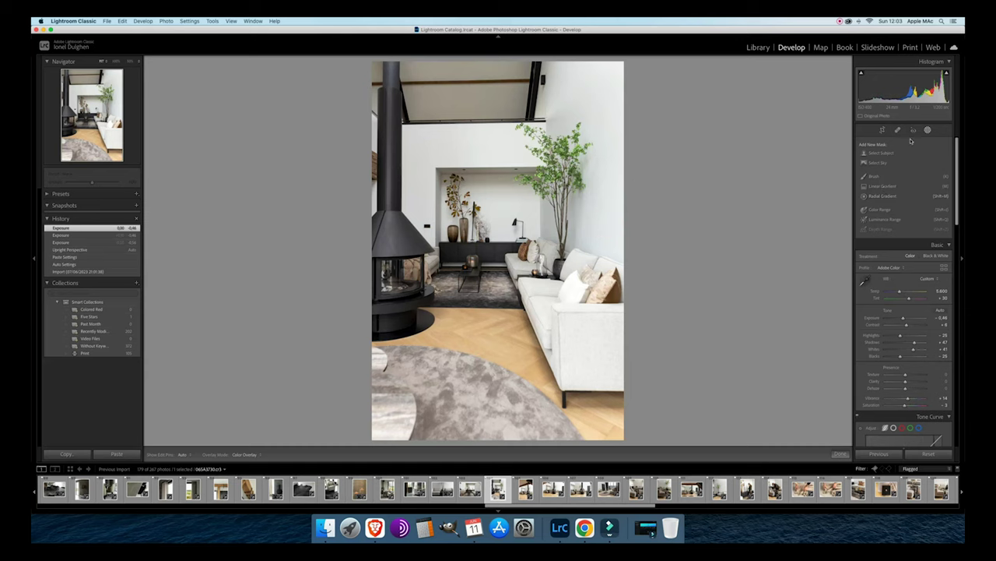
Add a linear gradient across the lower fireplace photo with about -0.83 exposure.
click(875, 188)
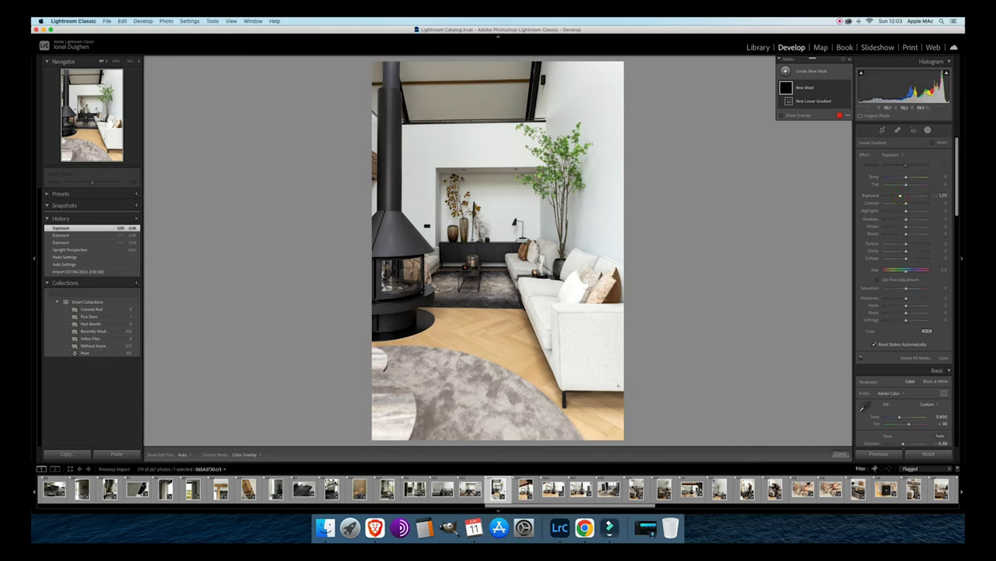
drag(615, 384, 540, 235)
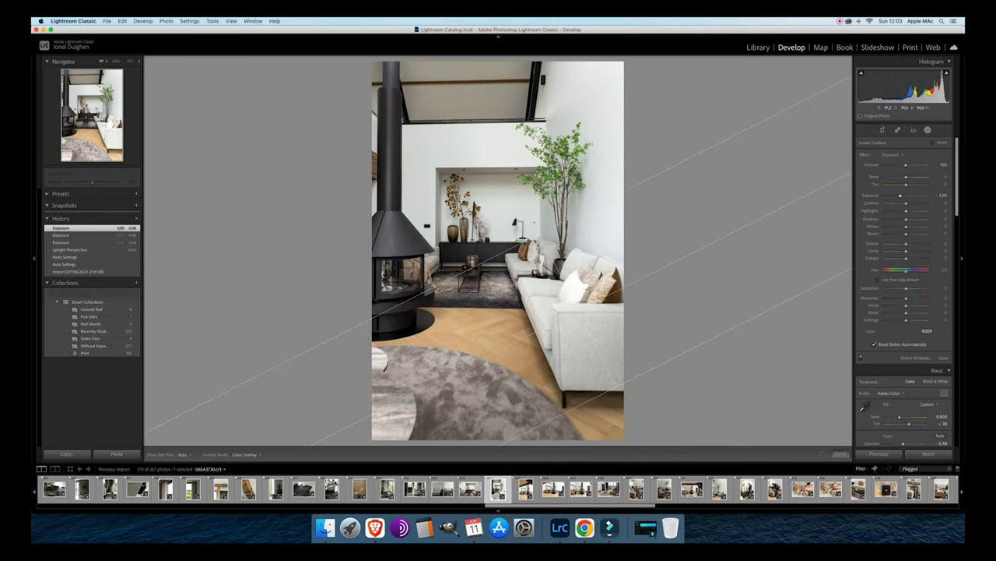
drag(525, 202, 615, 386)
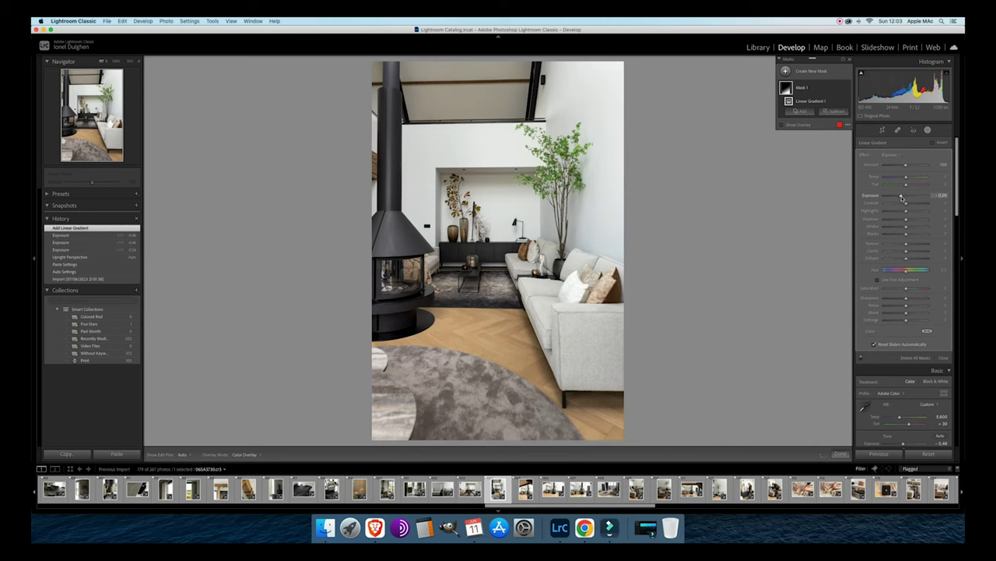
drag(903, 198, 905, 198)
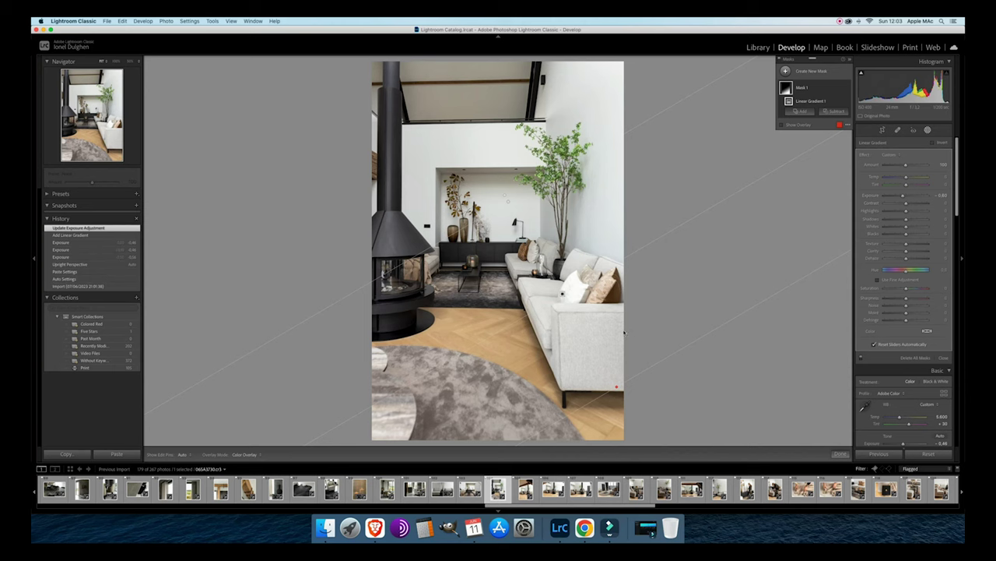
click(562, 292)
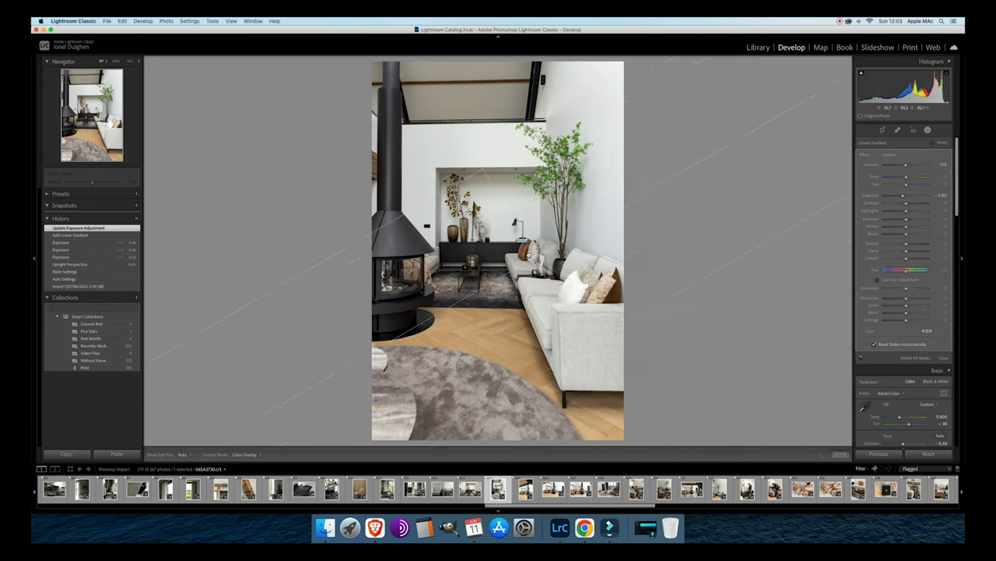
drag(524, 249, 586, 355)
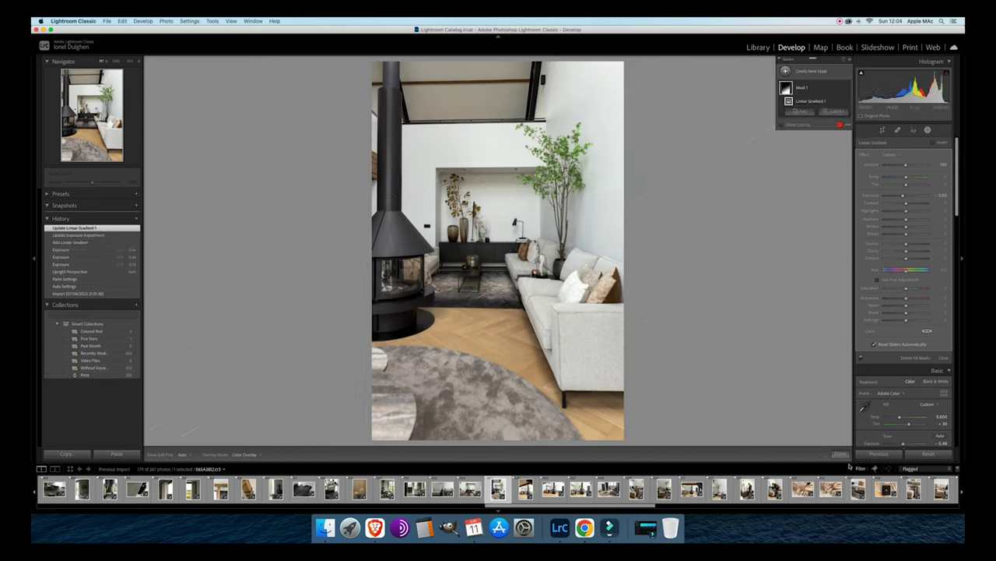
click(836, 454)
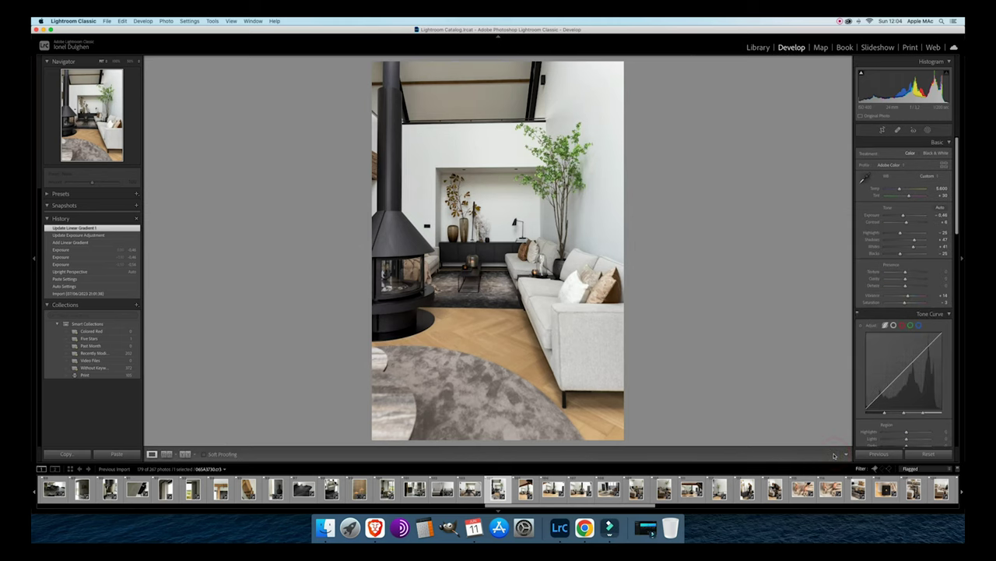
Review the gradient mask by toggling it off and on, then close masking.
click(928, 130)
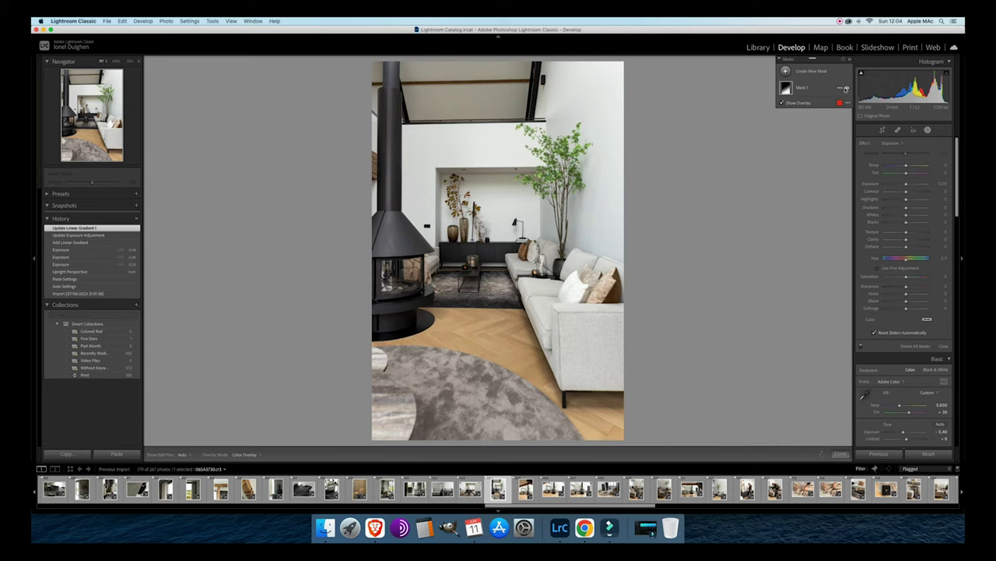
click(847, 88)
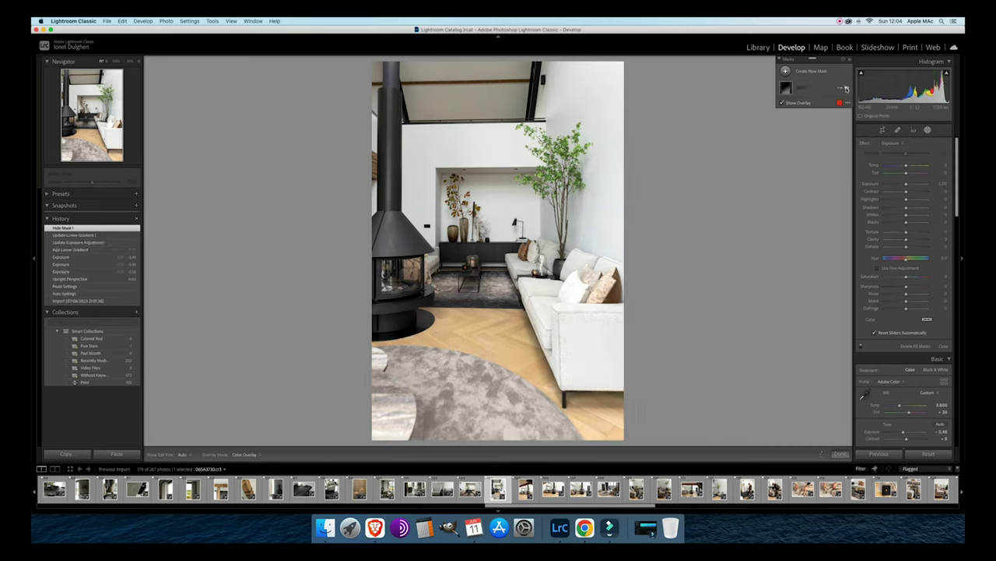
click(847, 88)
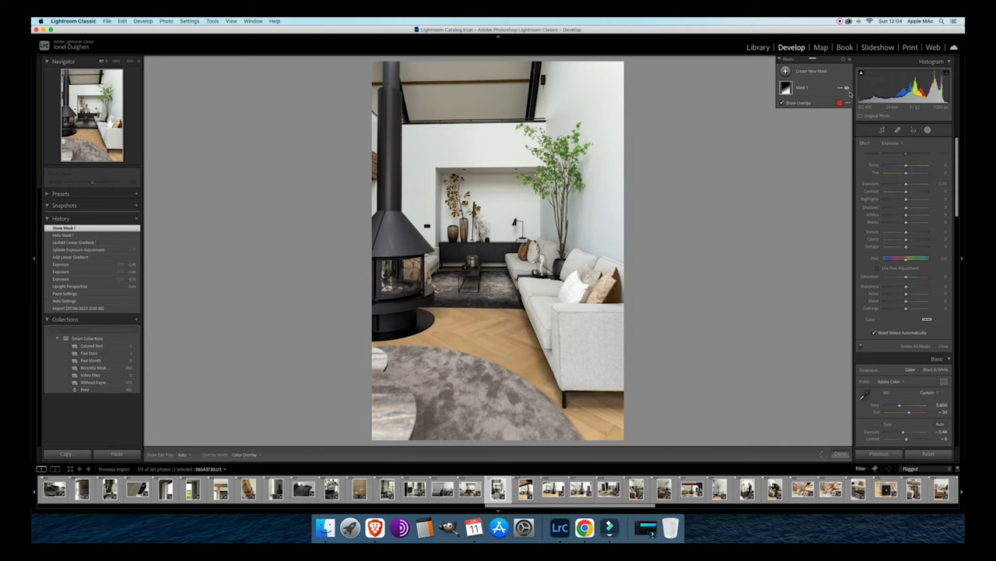
click(840, 453)
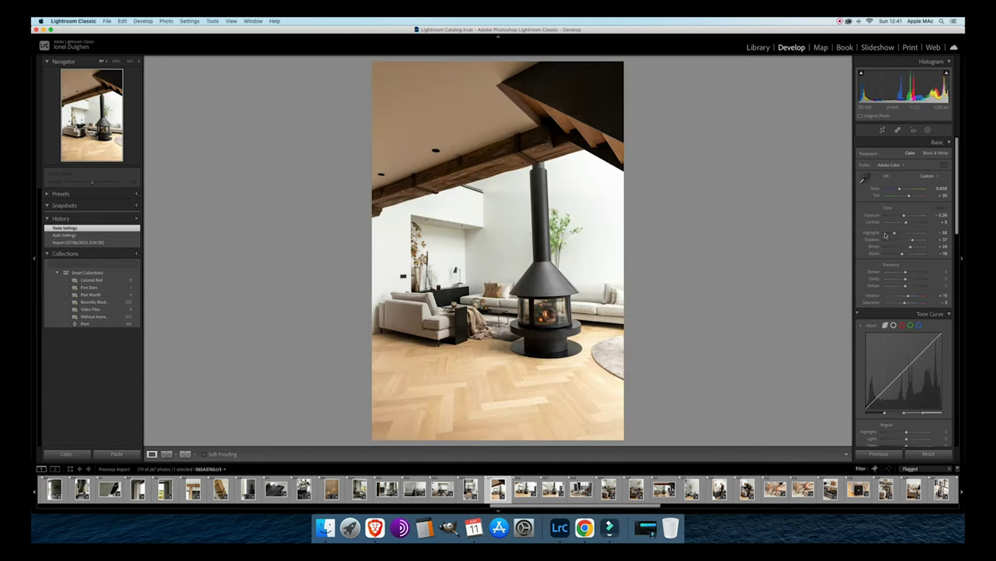
Apply Auto Upright to the stove photo, lower its exposure to -0.76, and open the wide fireplace photo.
scroll(926, 227, down, 10)
scroll(927, 227, down, 6)
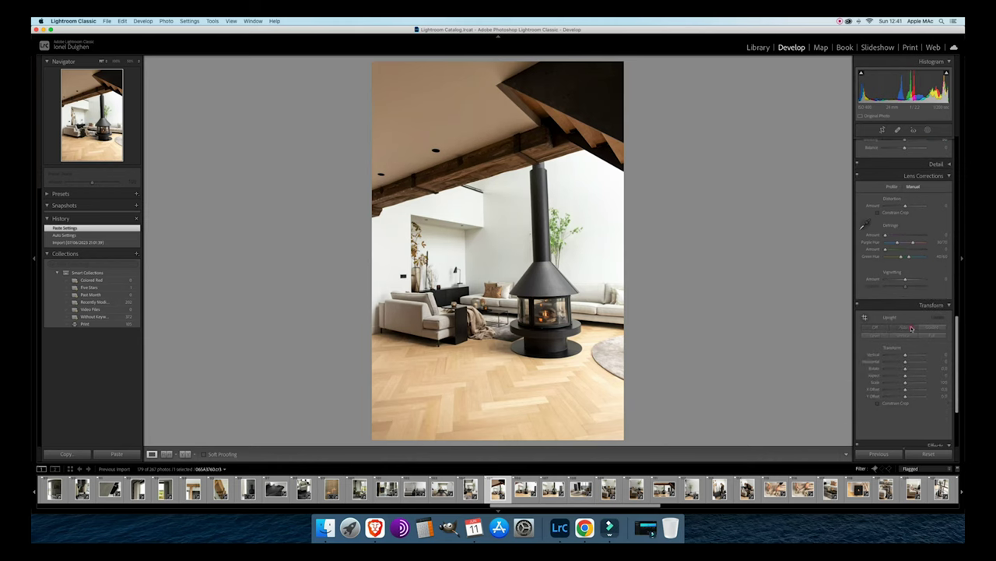
click(908, 330)
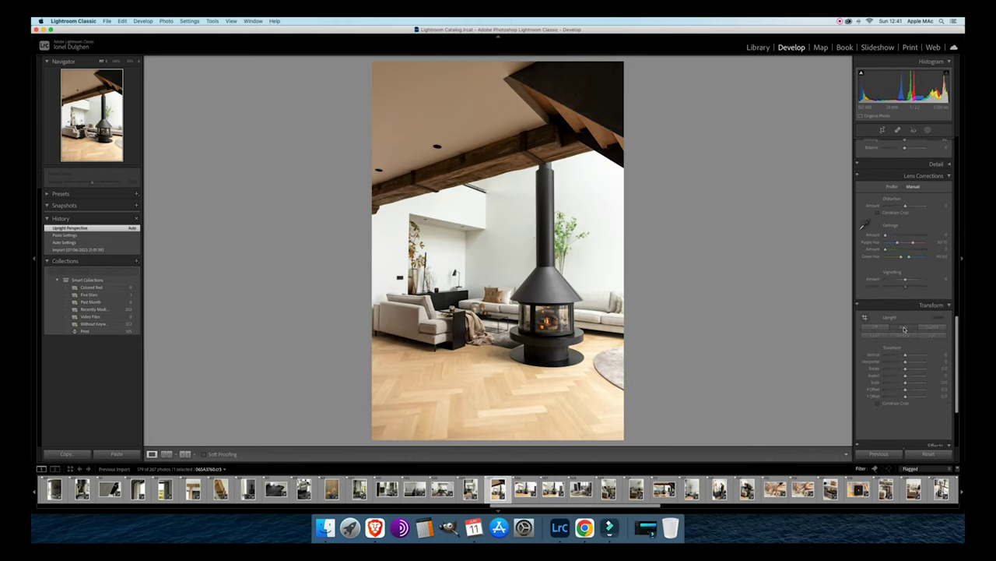
key(minus)
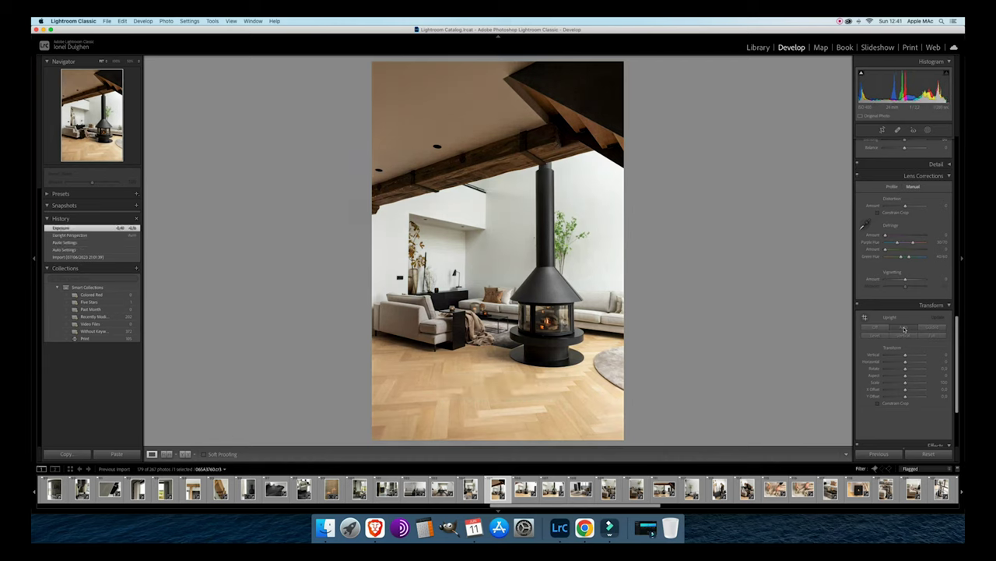
scroll(903, 330, up, 5)
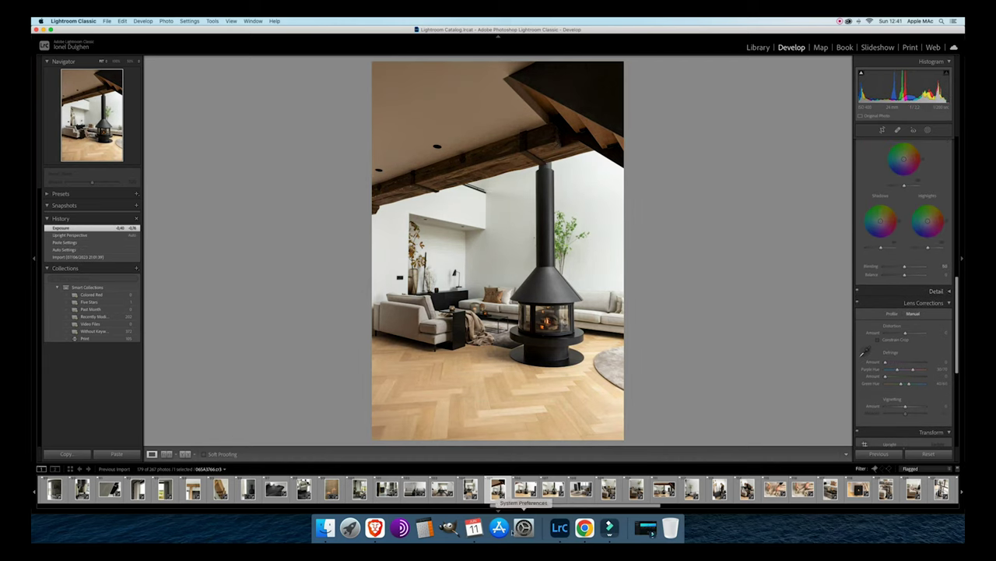
click(524, 488)
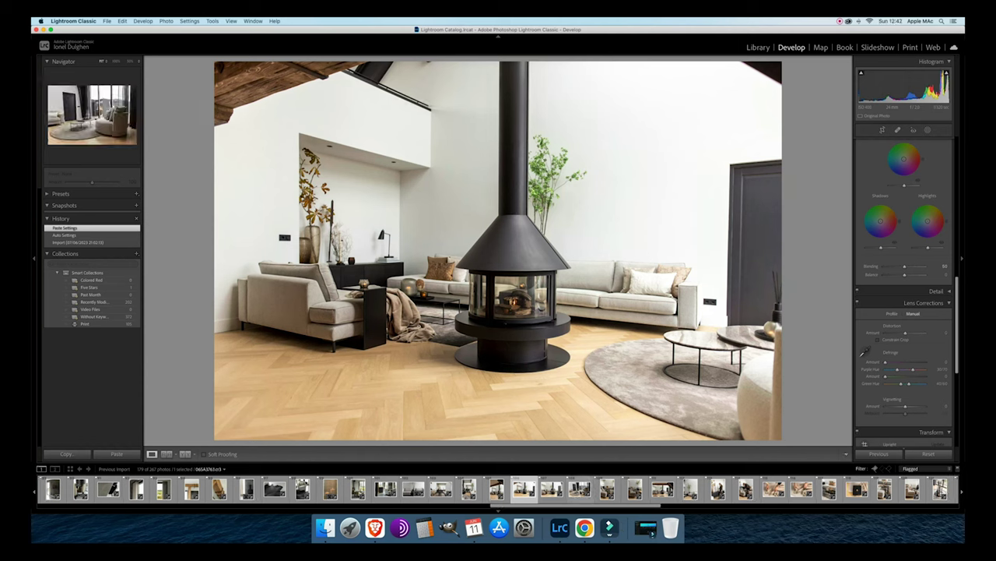
Select the neighbouring fireplace photos, try Auto Upright, then undo it.
key(shift+Right)
key(shift+Right)
scroll(903, 343, down, 6)
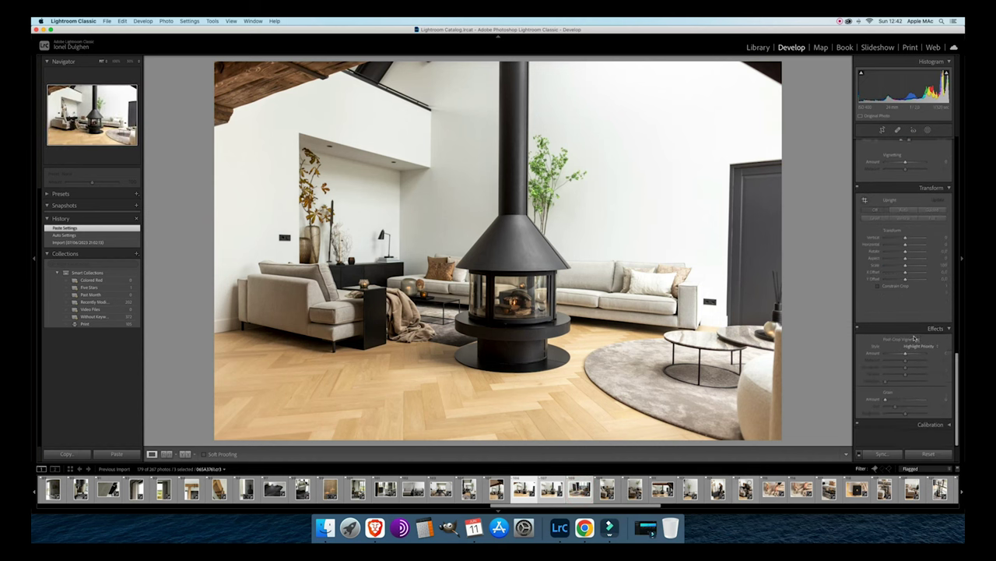
scroll(916, 339, up, 1)
click(901, 225)
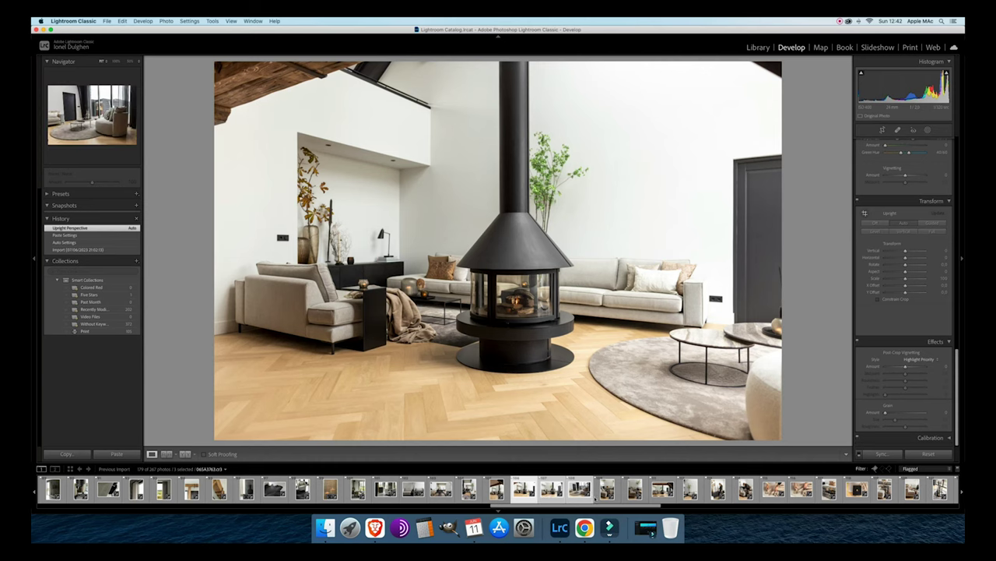
key(super+z)
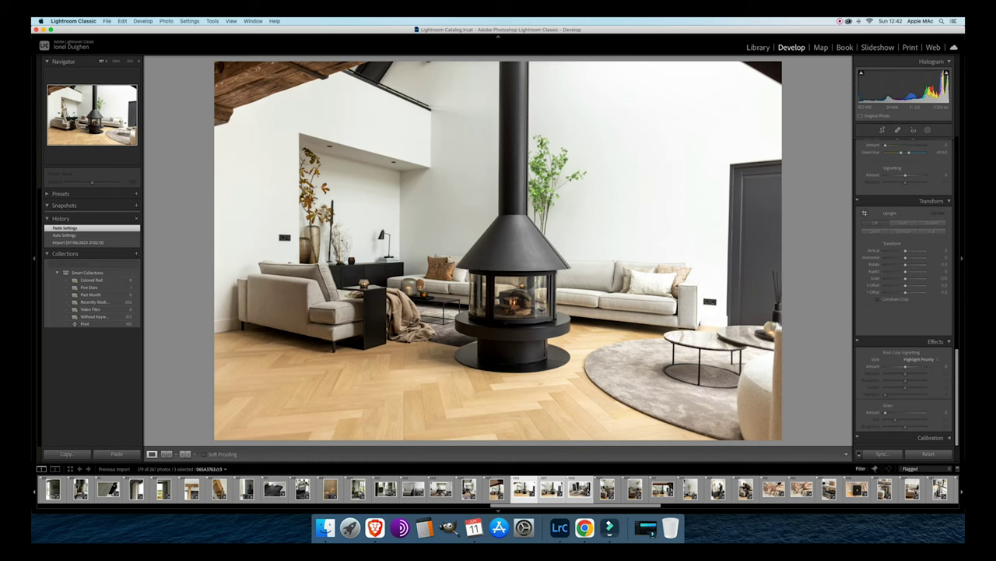
Toggle Auto Sync on and back off, then step through the fireplace photos.
click(861, 455)
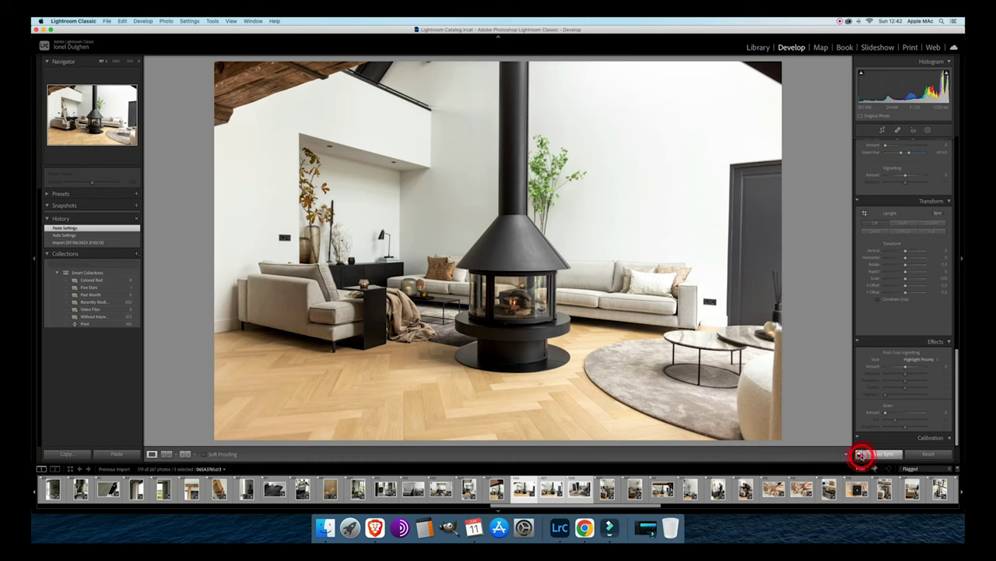
click(868, 457)
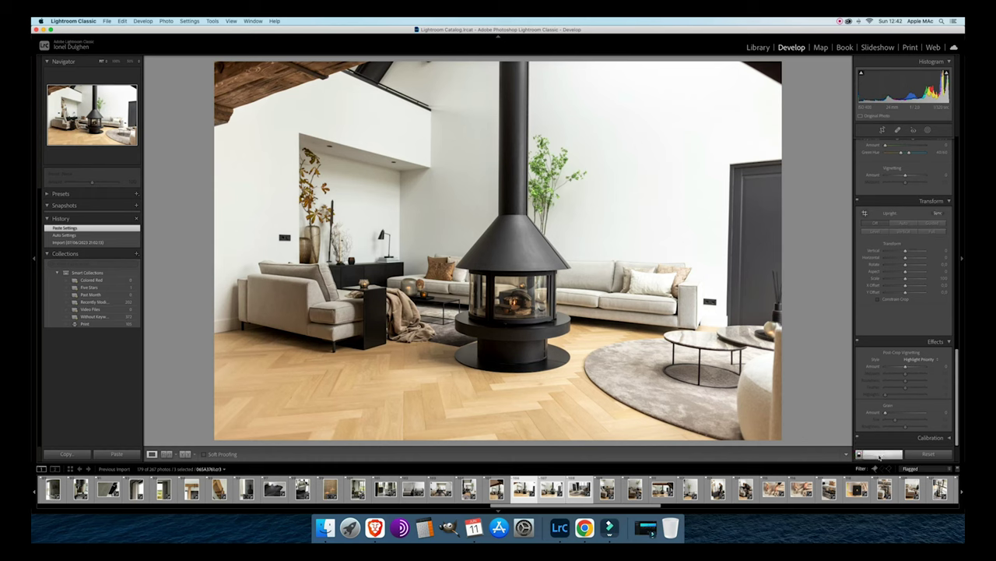
click(879, 456)
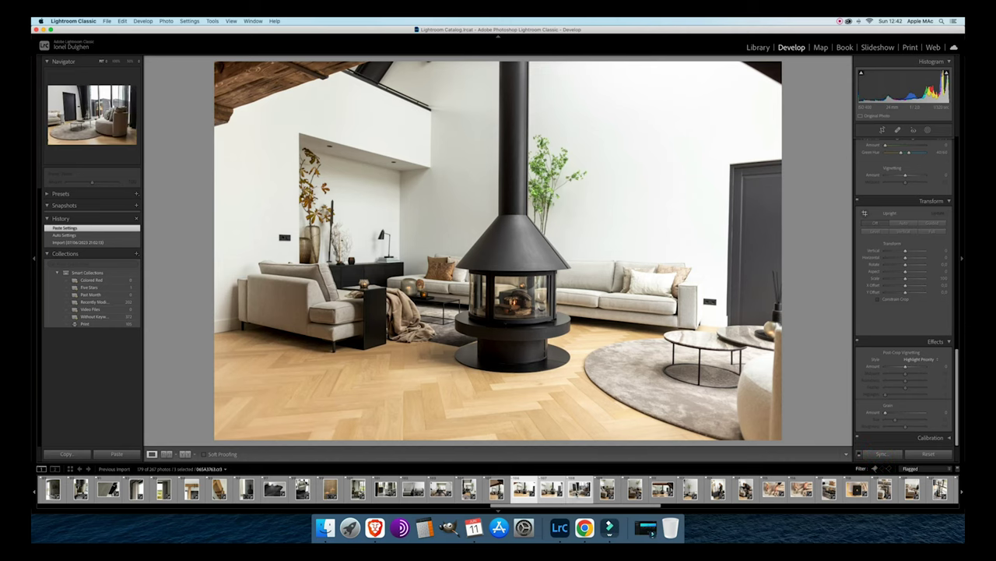
click(519, 488)
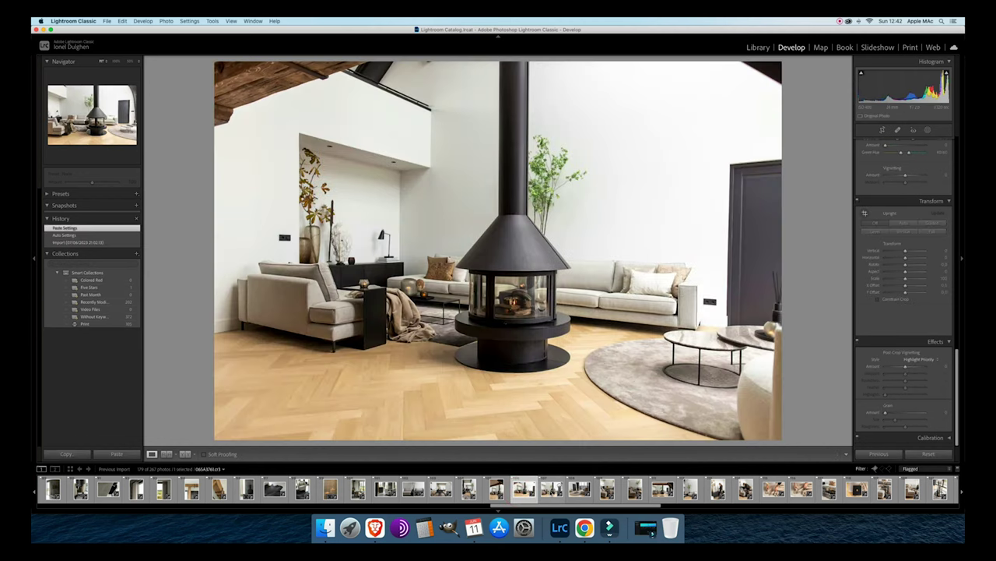
key(Right)
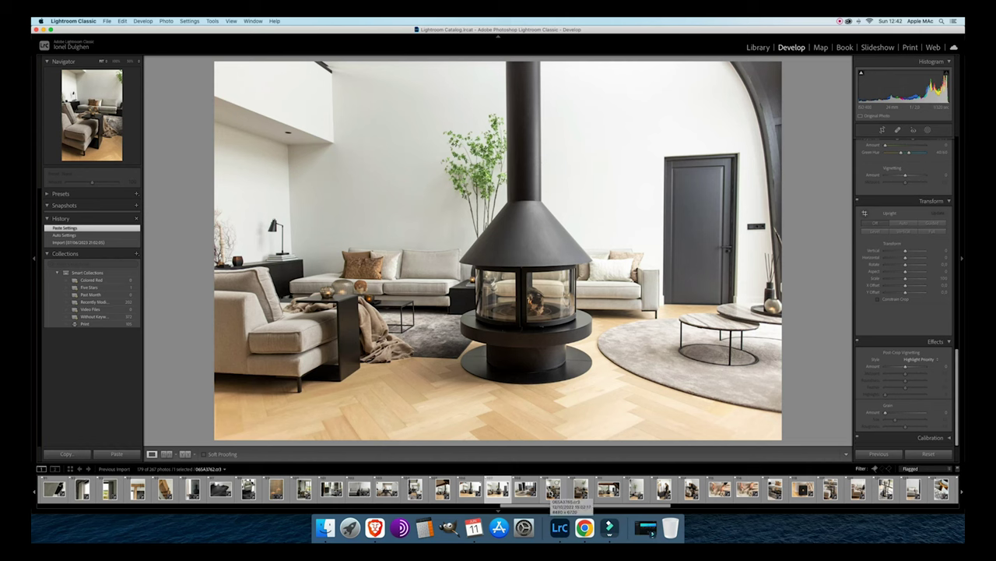
Select the three fireplace photos, enable Auto Sync, and apply Auto Upright to all.
click(504, 491)
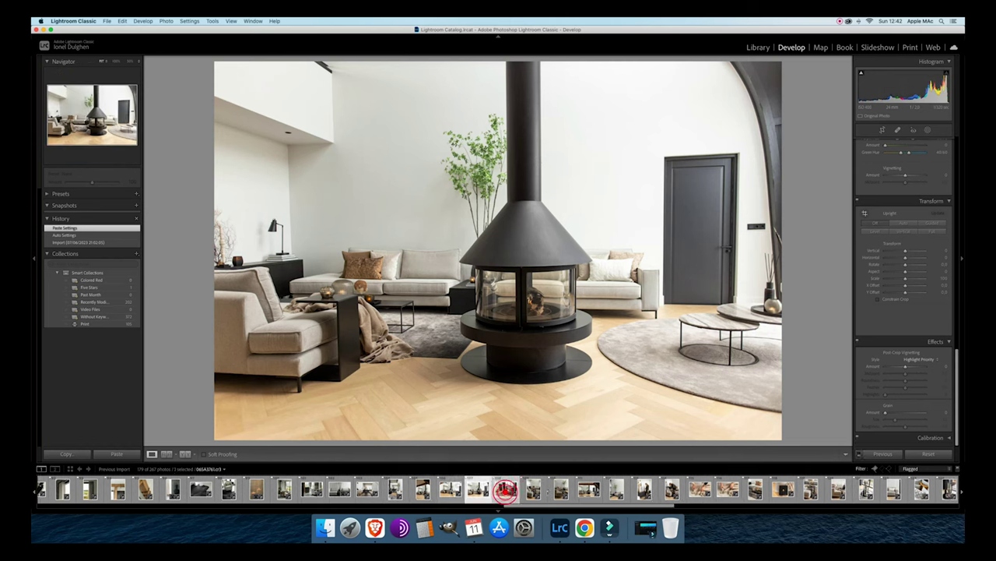
shift+click(452, 491)
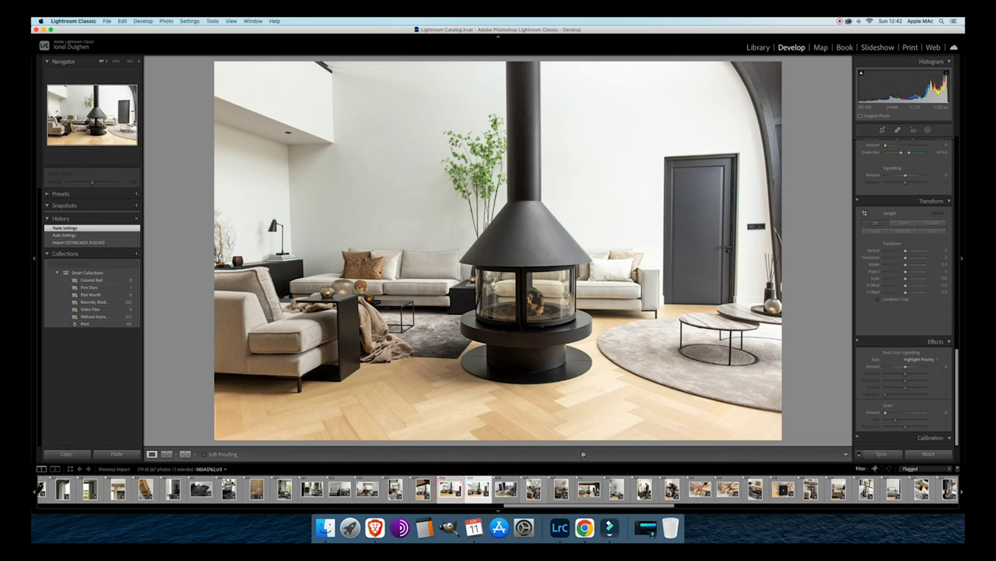
click(505, 486)
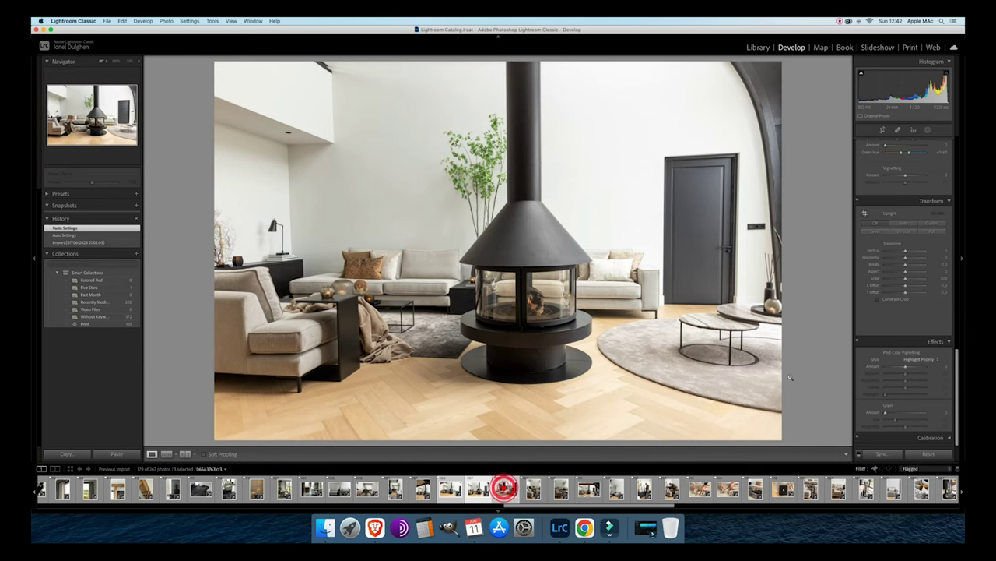
click(860, 455)
click(903, 224)
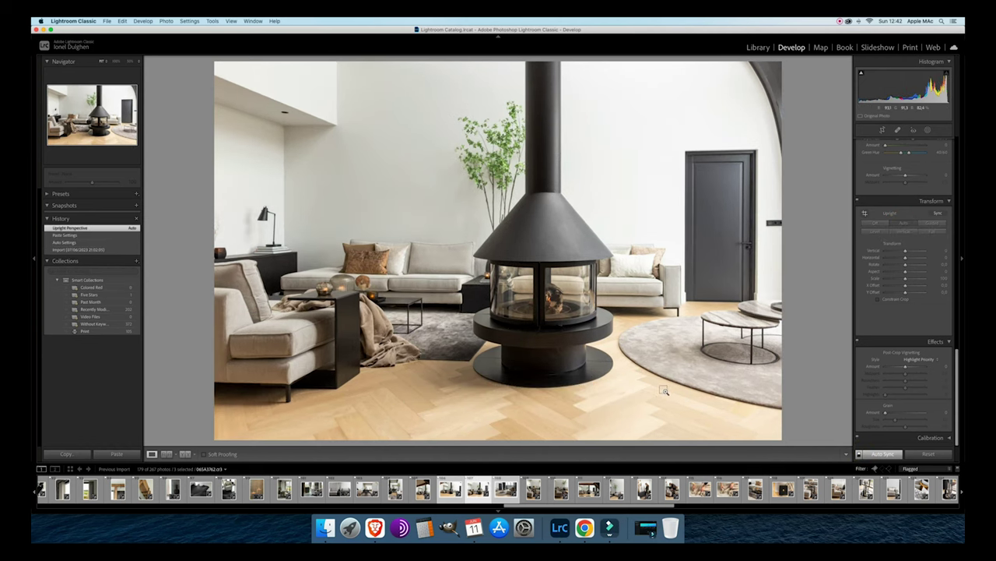
click(449, 489)
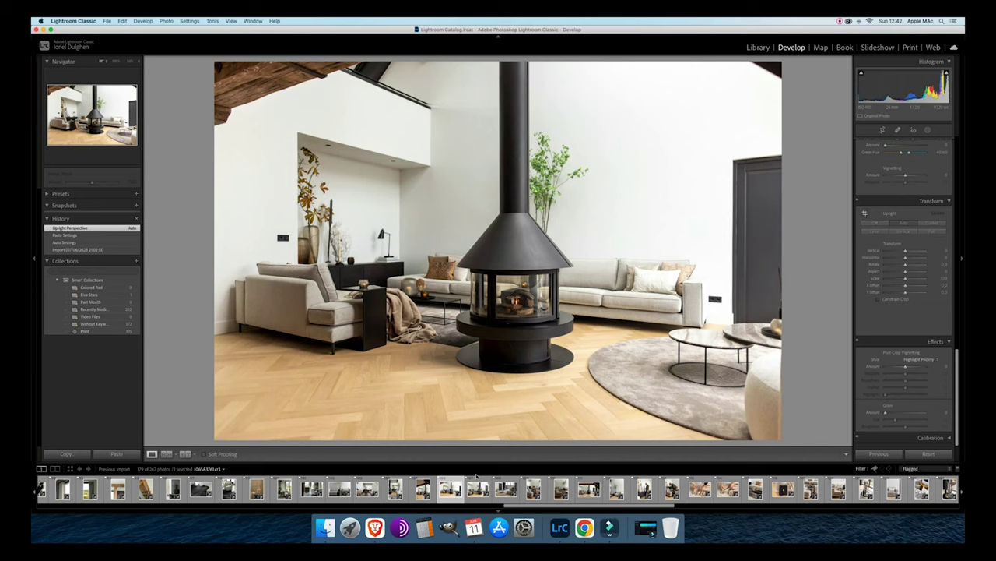
Darken the wide fireplace shot to about -0.98 and match total exposures across the three photos.
key(minus)
key(minus)
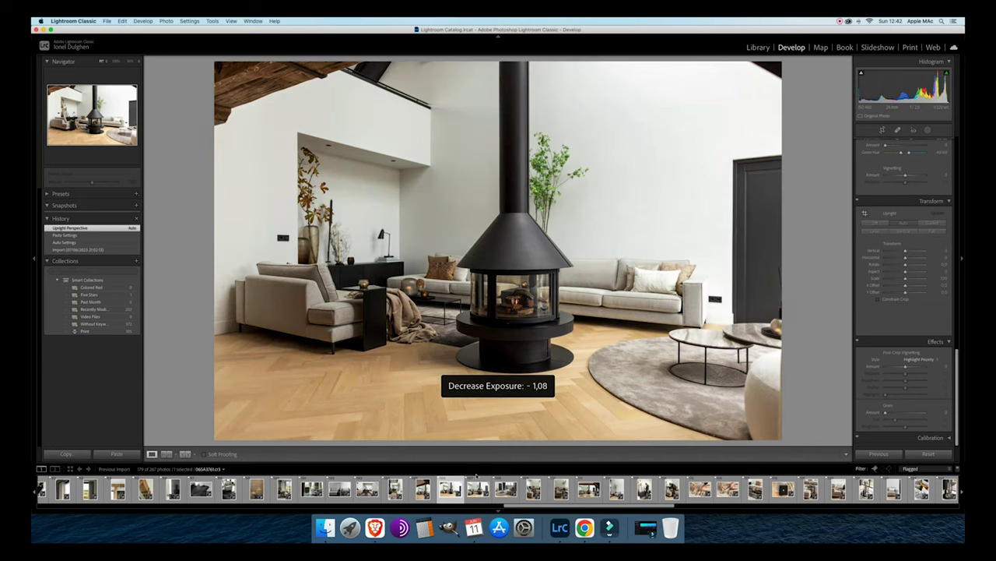
key(equal)
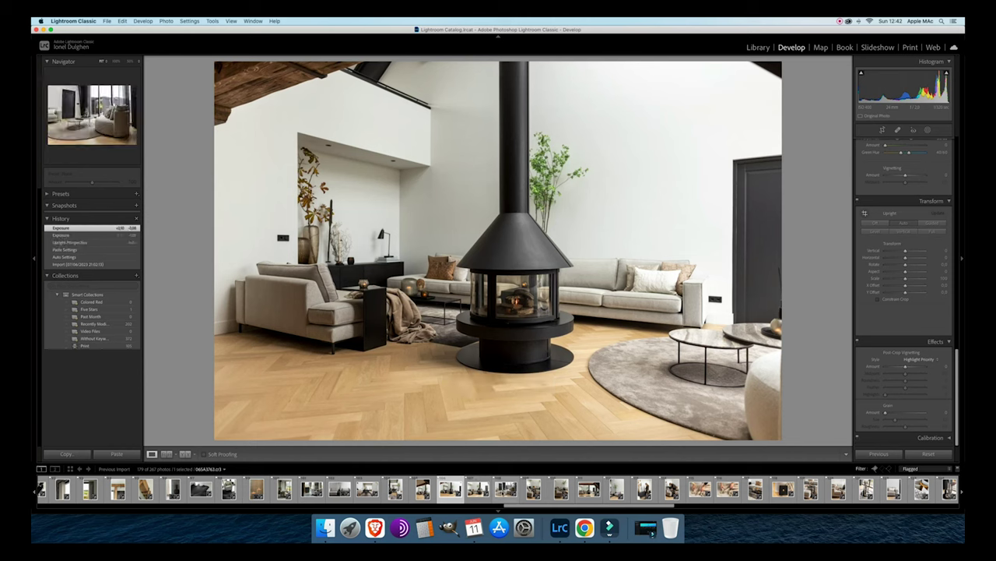
shift+click(505, 488)
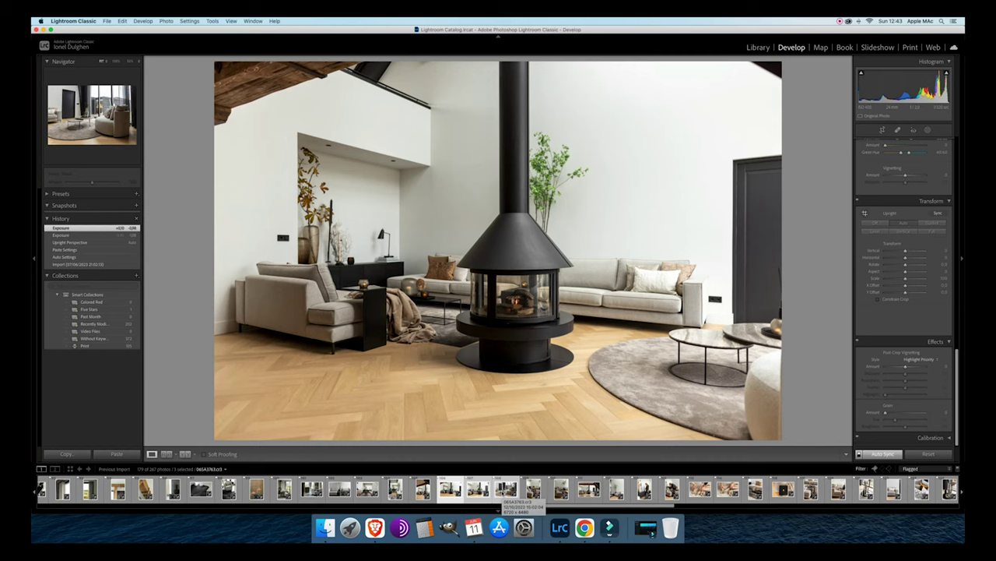
key(alt)
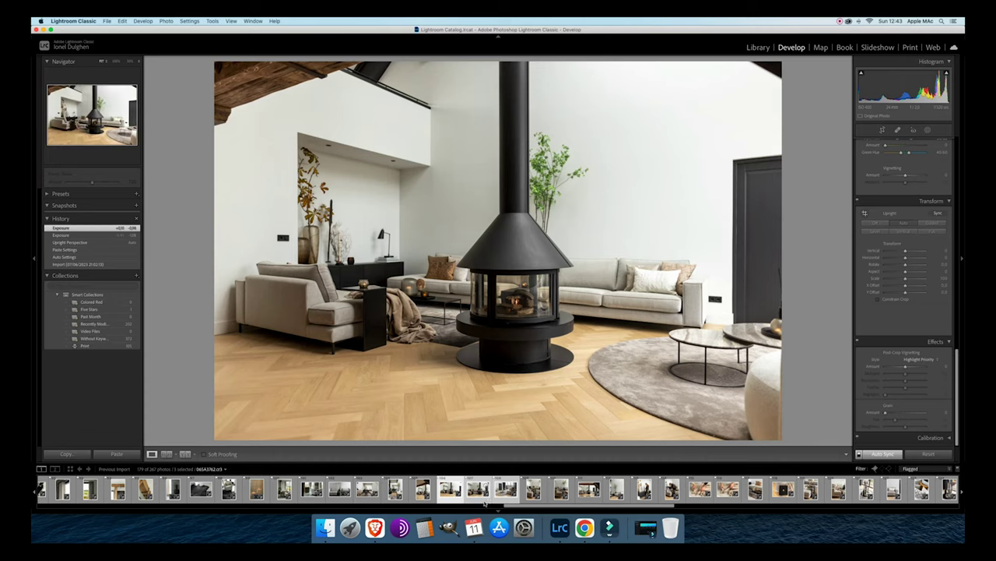
key(super+d)
key(Right)
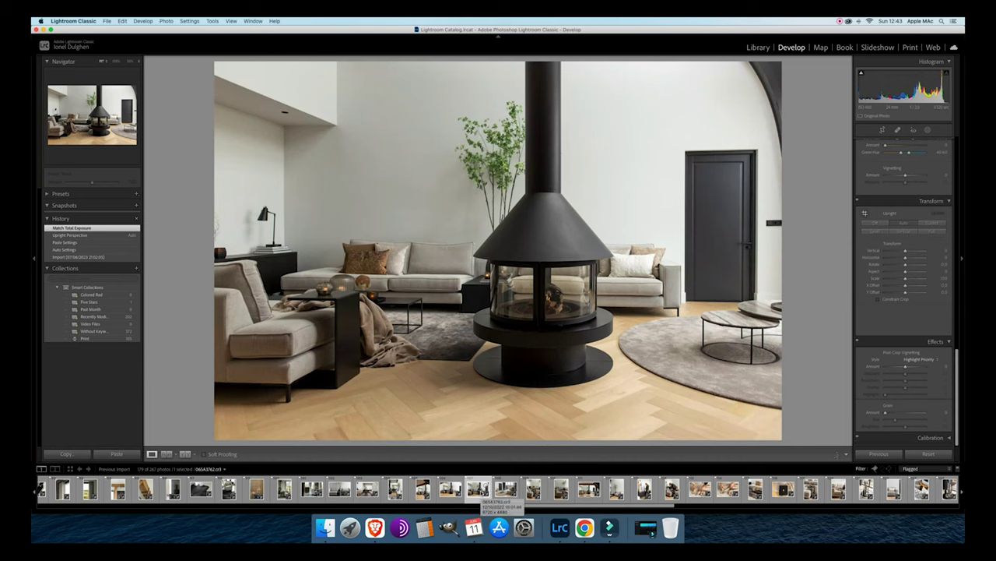
scroll(899, 252, up, 10)
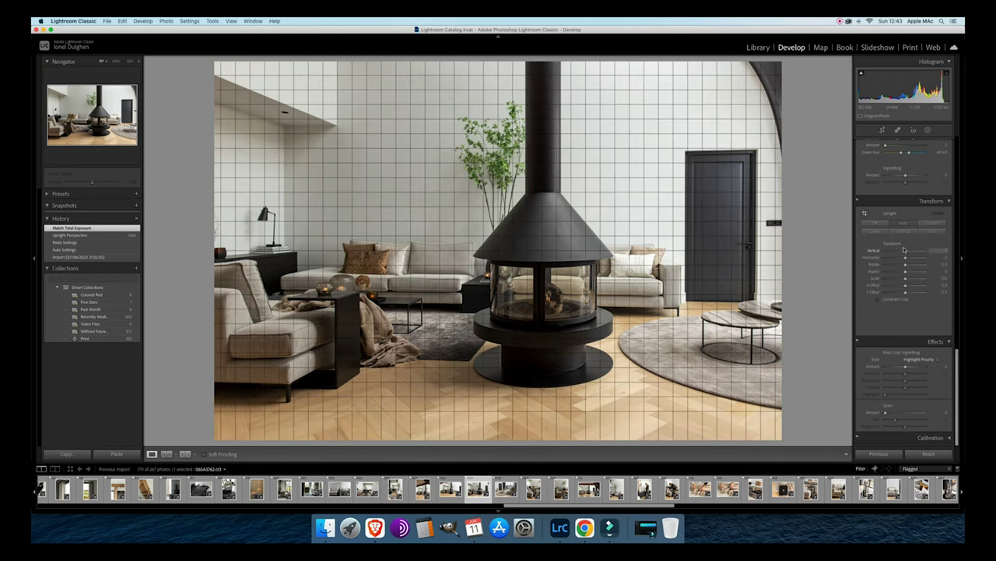
Set the close fireplace photo's Highlights to -40, then open the curved-sofa photo.
scroll(926, 215, down, 1)
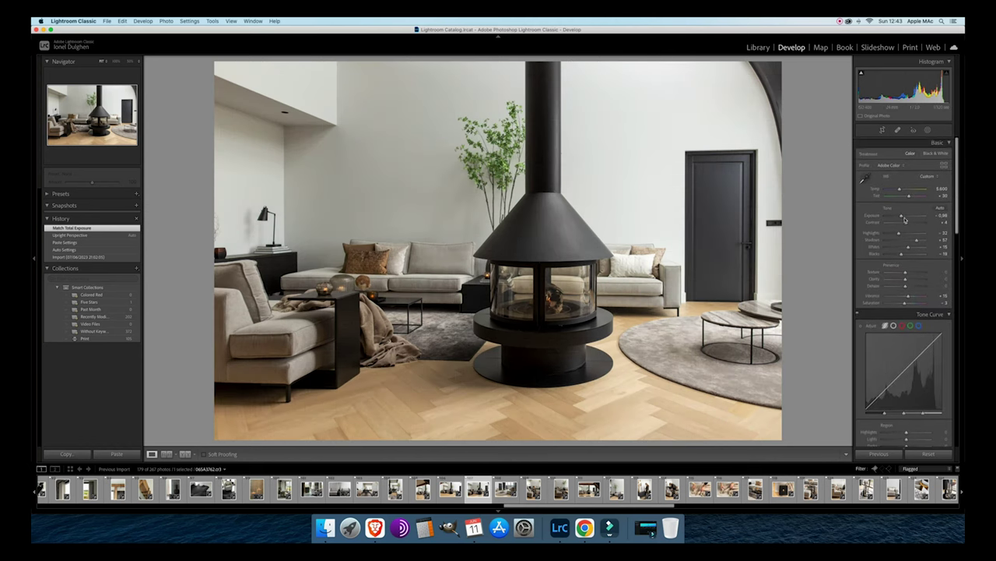
click(892, 234)
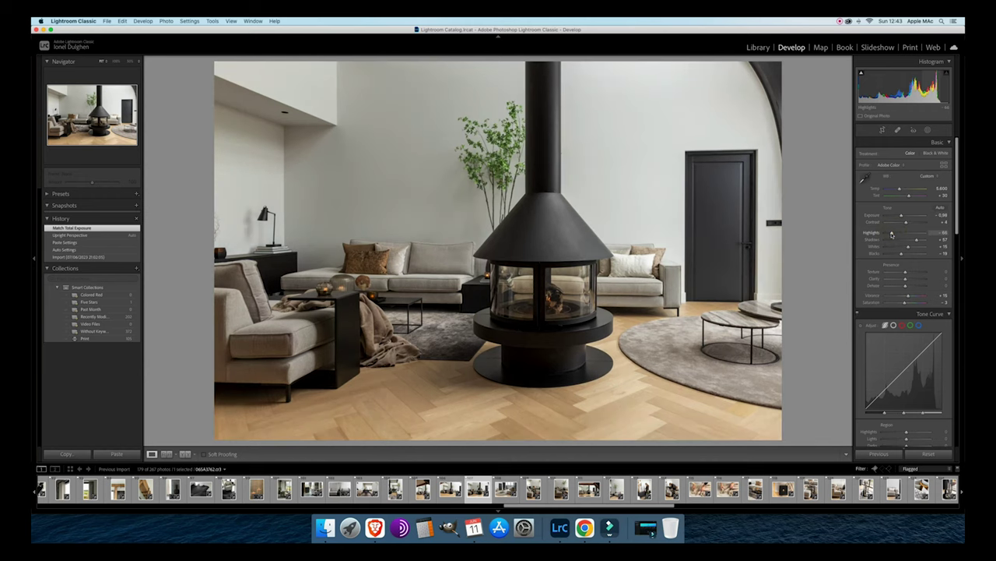
click(943, 232)
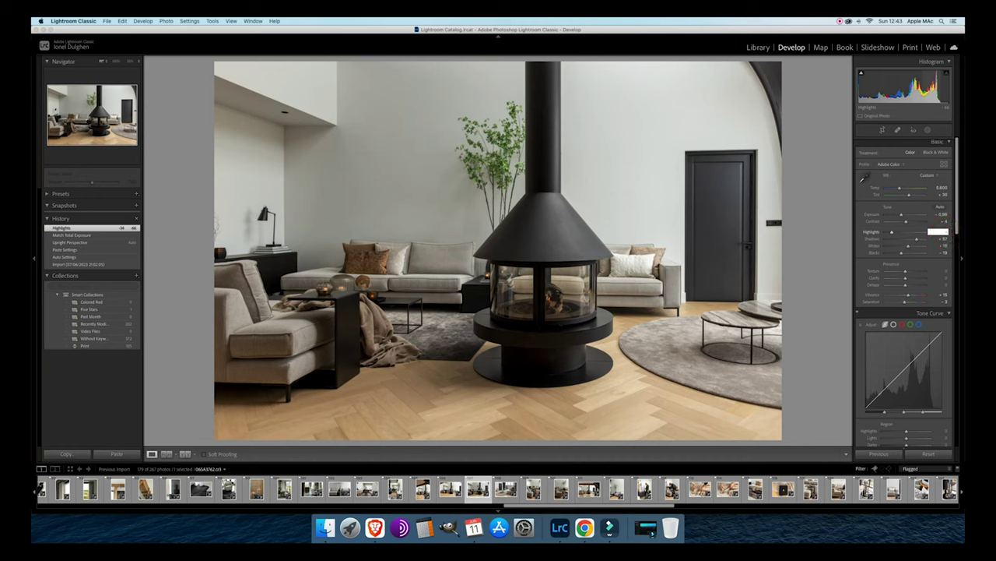
text(-40)
key(Return)
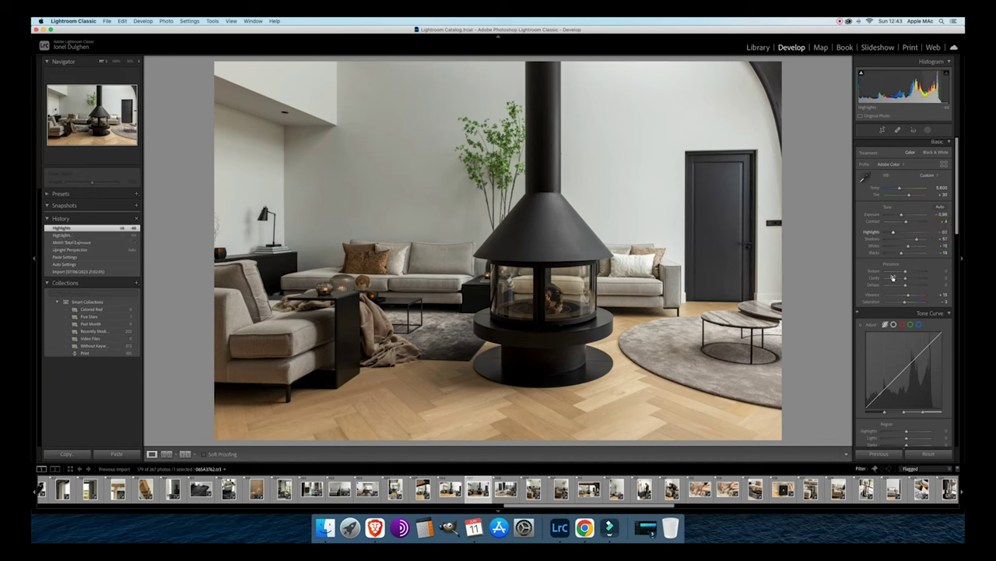
click(505, 488)
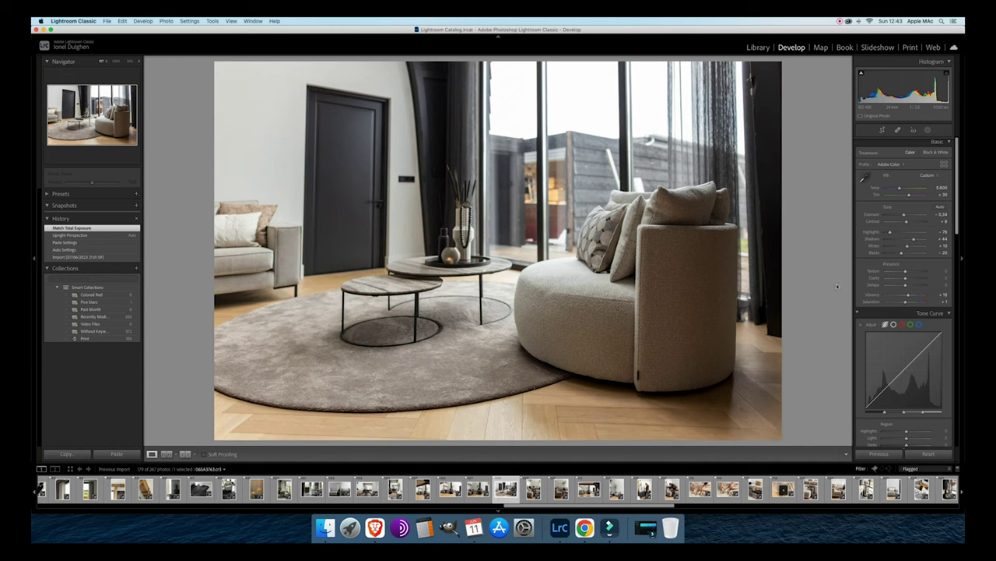
Set the curved-sofa photo's Transform Vertical to -2 and Horizontal to +20.
scroll(893, 367, down, 15)
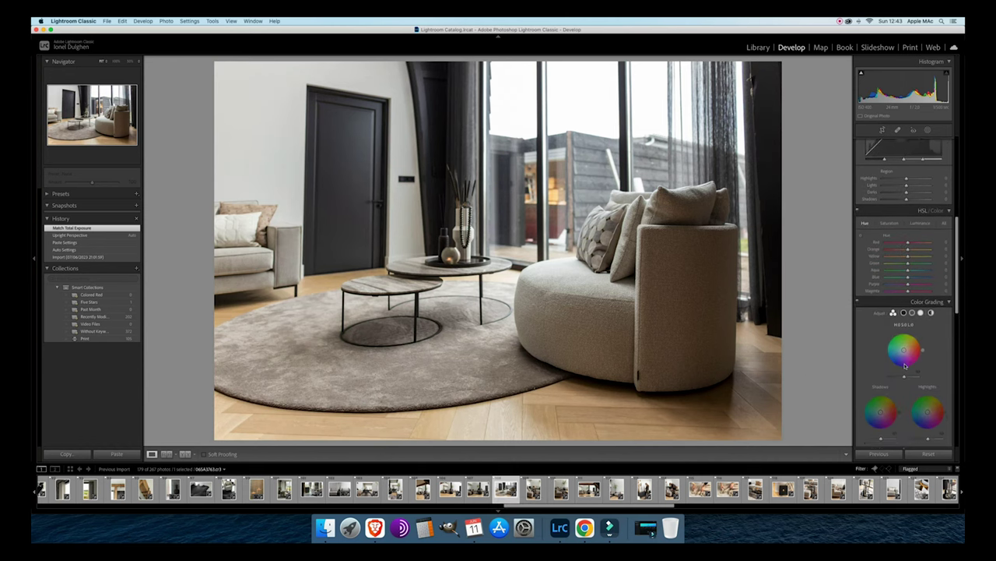
scroll(905, 365, down, 4)
scroll(903, 375, down, 1)
drag(904, 365, 905, 365)
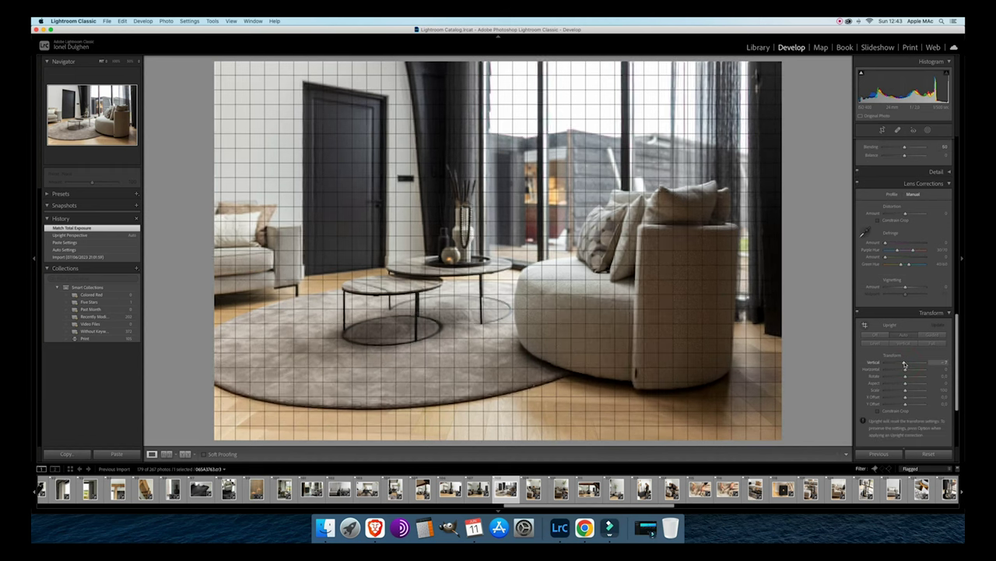
drag(905, 365, 910, 372)
click(882, 129)
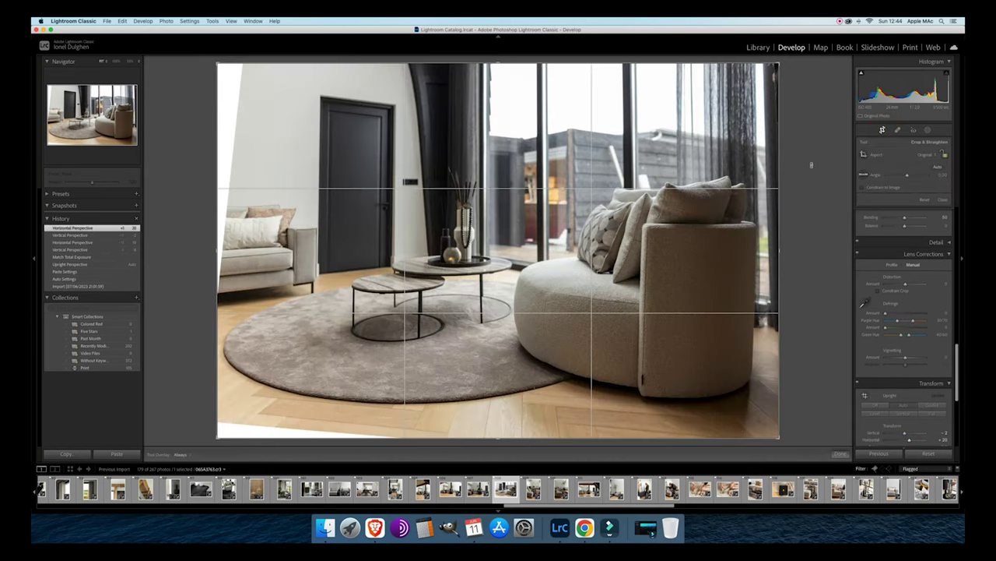
Level the curved-sofa photo with a slight crop rotation and Constrain to Image, then apply.
drag(812, 163, 813, 164)
scroll(927, 379, down, 5)
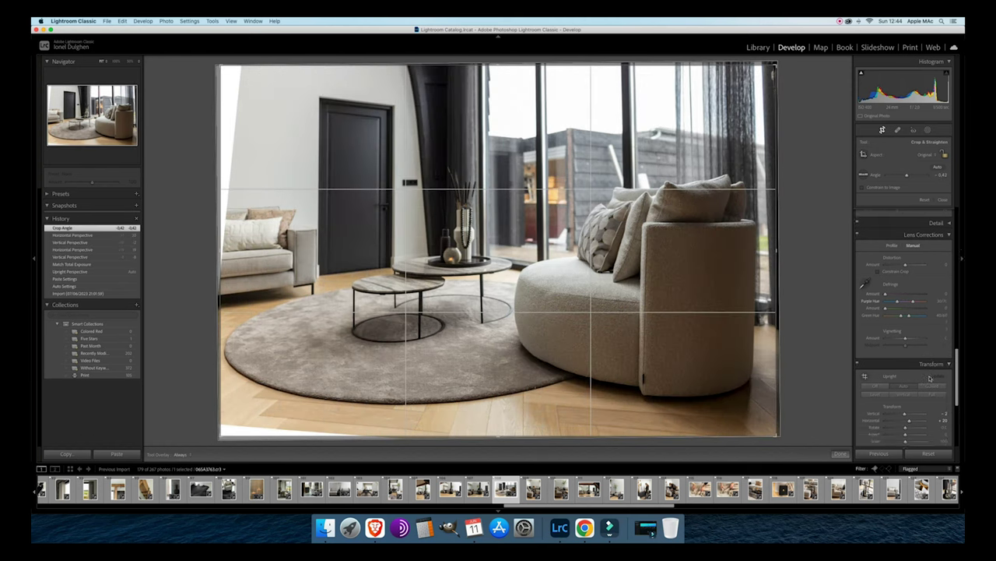
scroll(928, 378, down, 2)
click(878, 380)
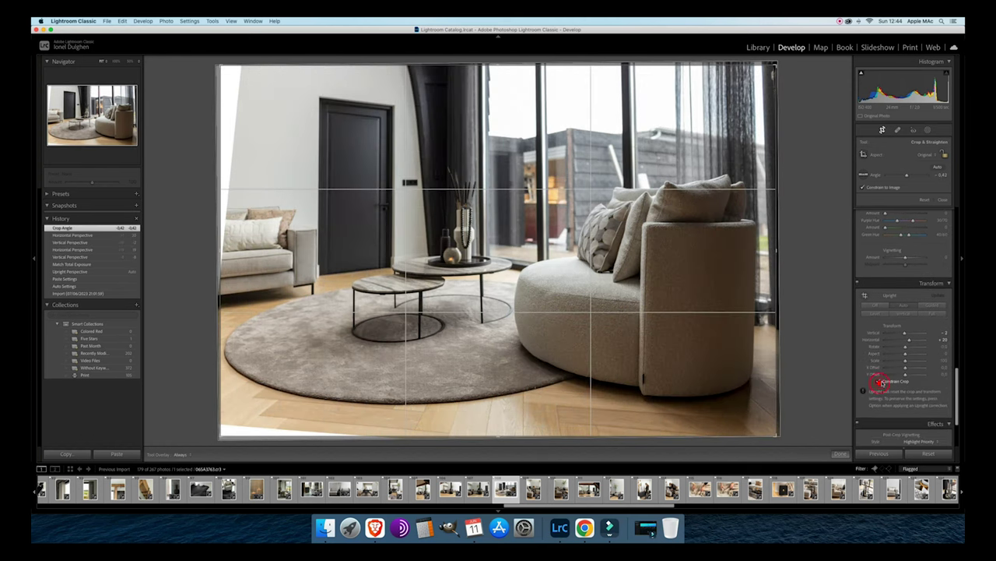
drag(644, 233, 643, 235)
key(Return)
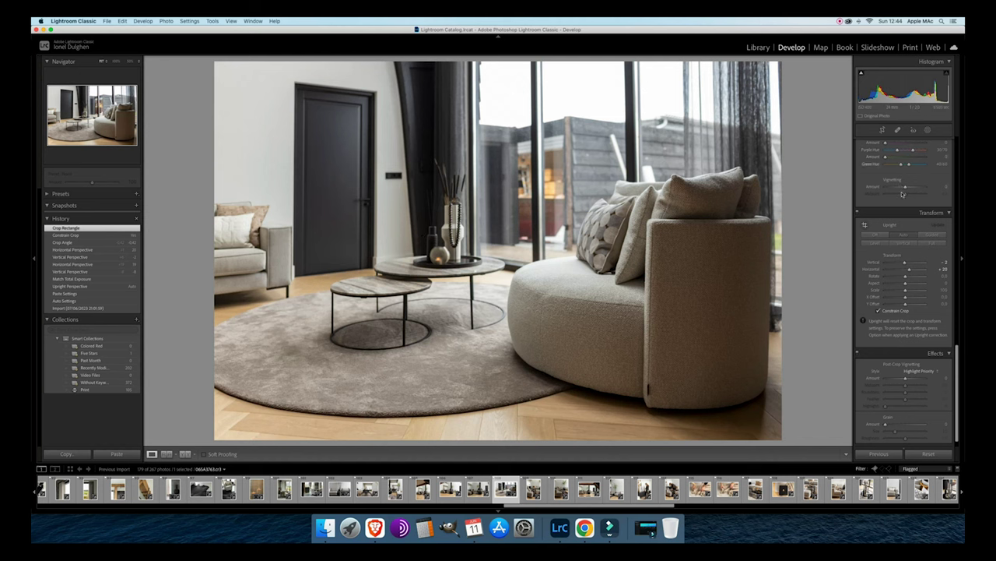
Rotate the living-room crop to about -0.79°, apply it, and lower the exposure.
click(882, 130)
drag(804, 149, 796, 150)
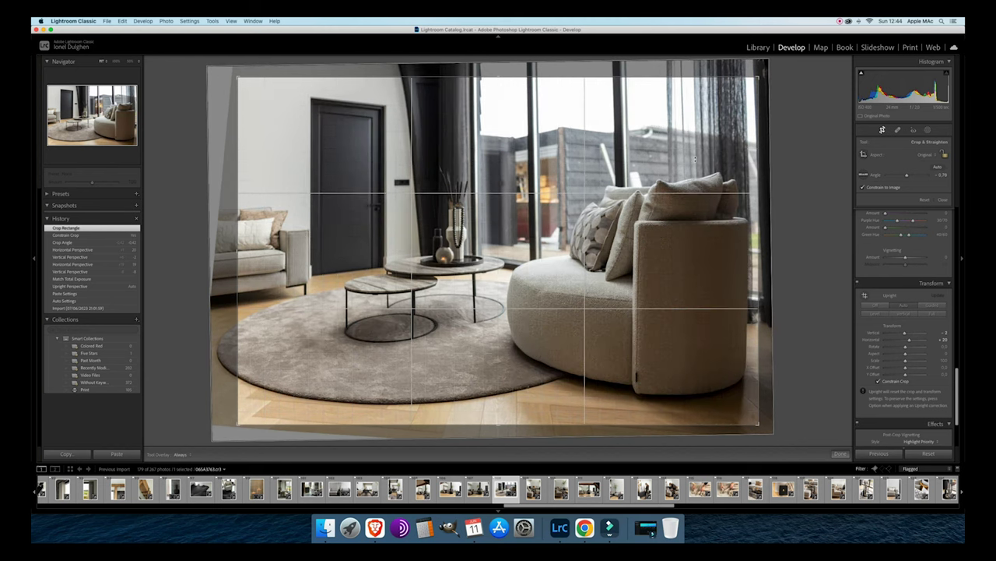
key(Return)
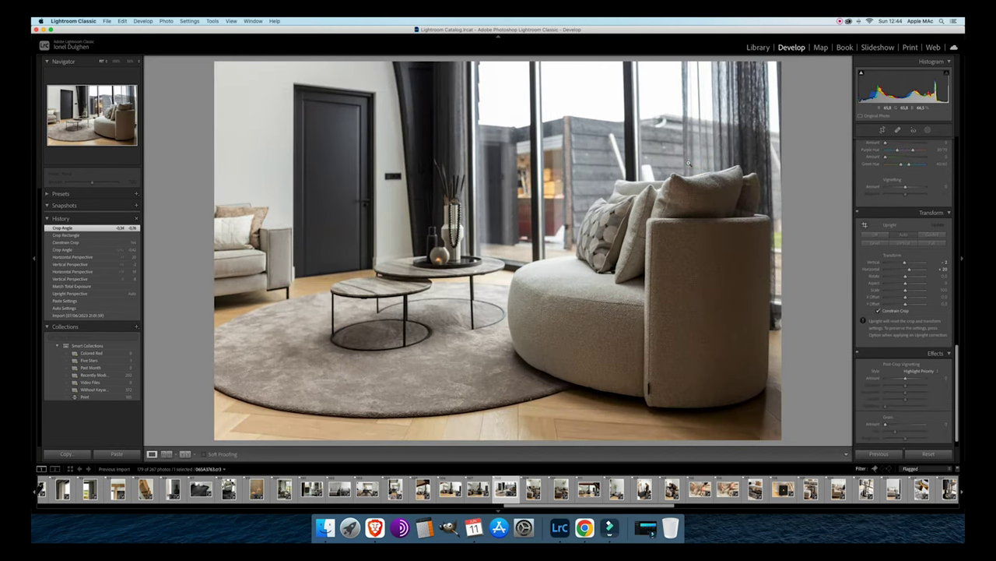
key(minus)
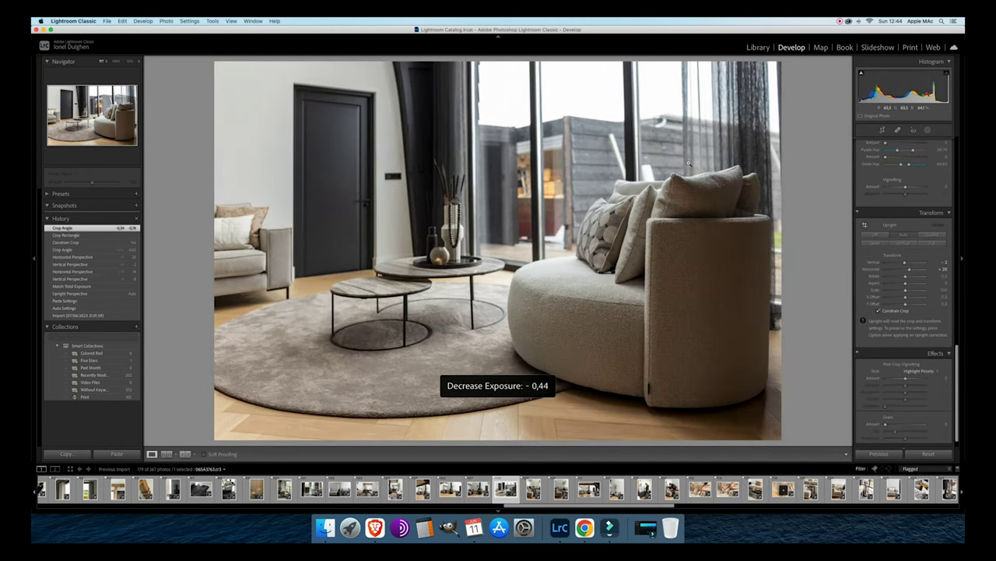
key(Right)
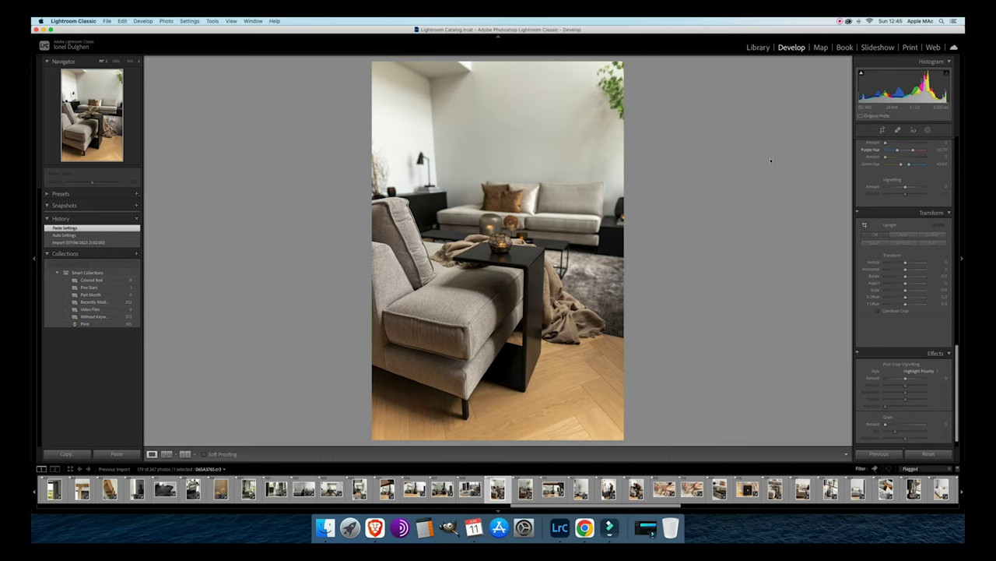
Unflag the two sofa photos and apply Upright Full to the fireplace room photo.
key(u)
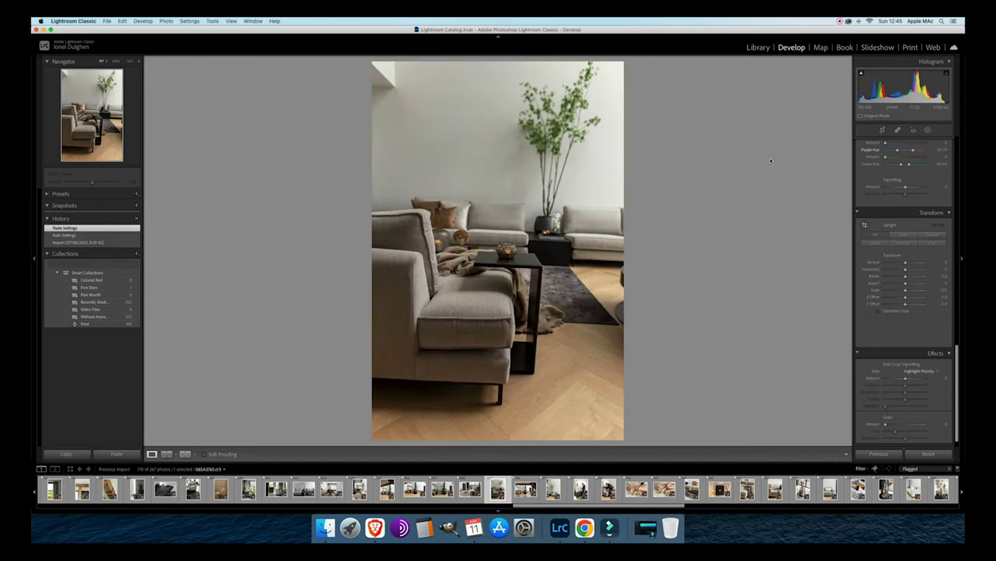
key(u)
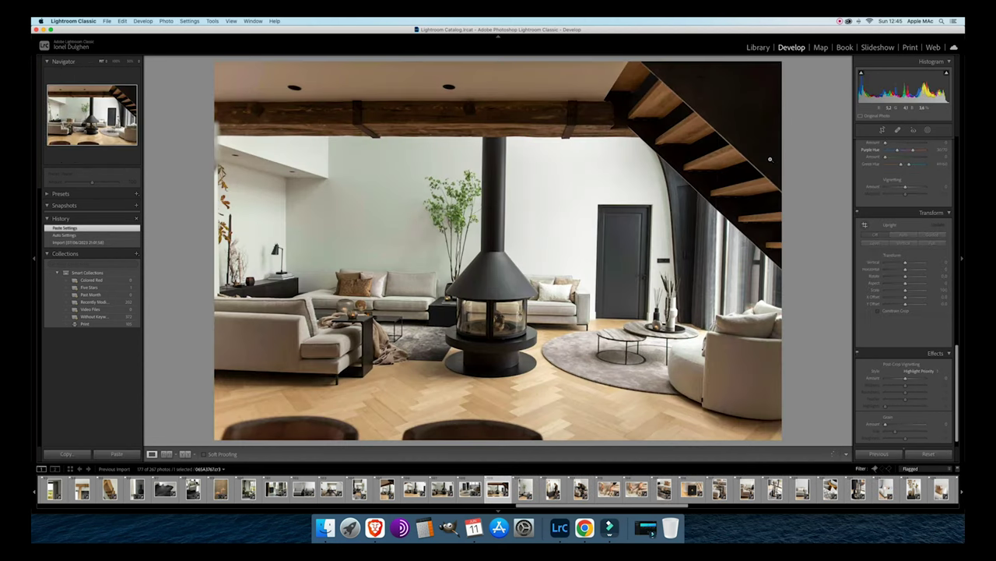
click(904, 235)
click(926, 244)
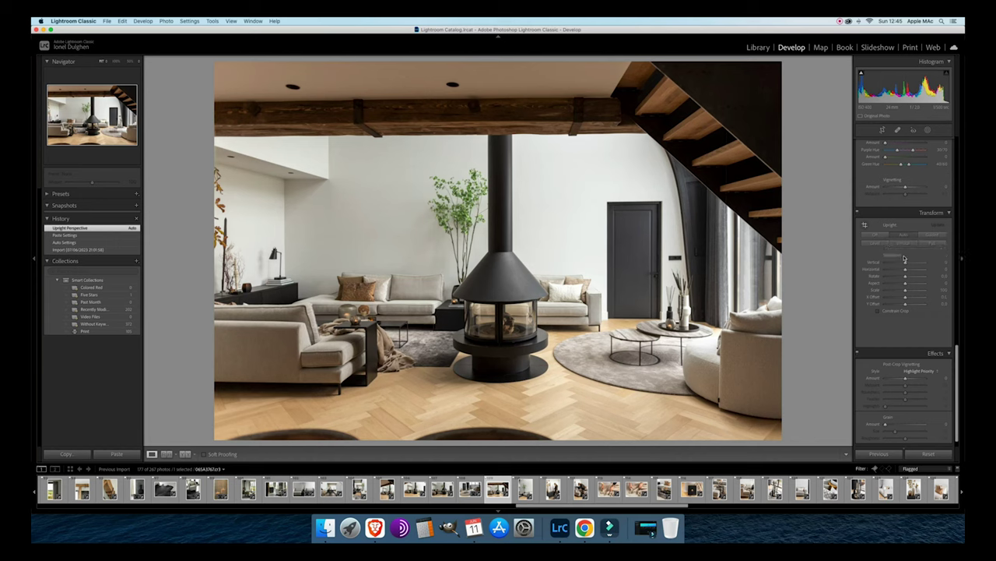
Raise the fireplace photo's bottom crop edge to trim the foreground and apply it.
mouse_move(908, 226)
click(883, 130)
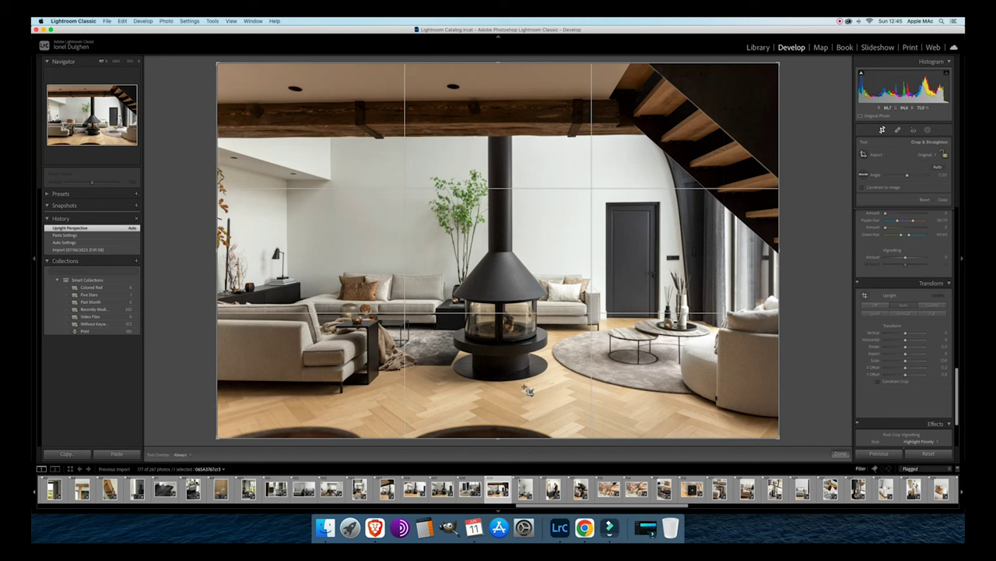
click(497, 437)
drag(497, 437, 496, 429)
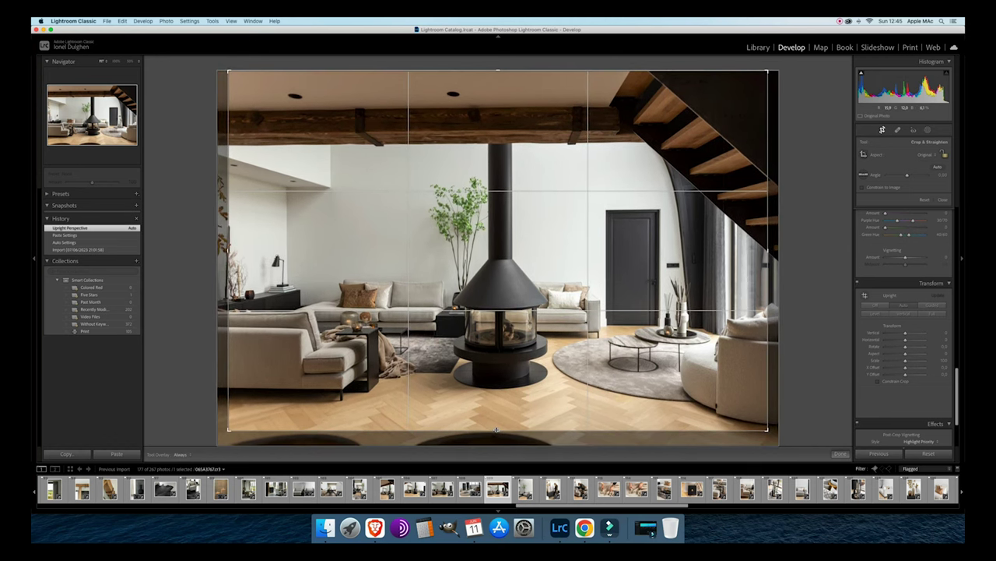
drag(450, 383, 444, 383)
key(Return)
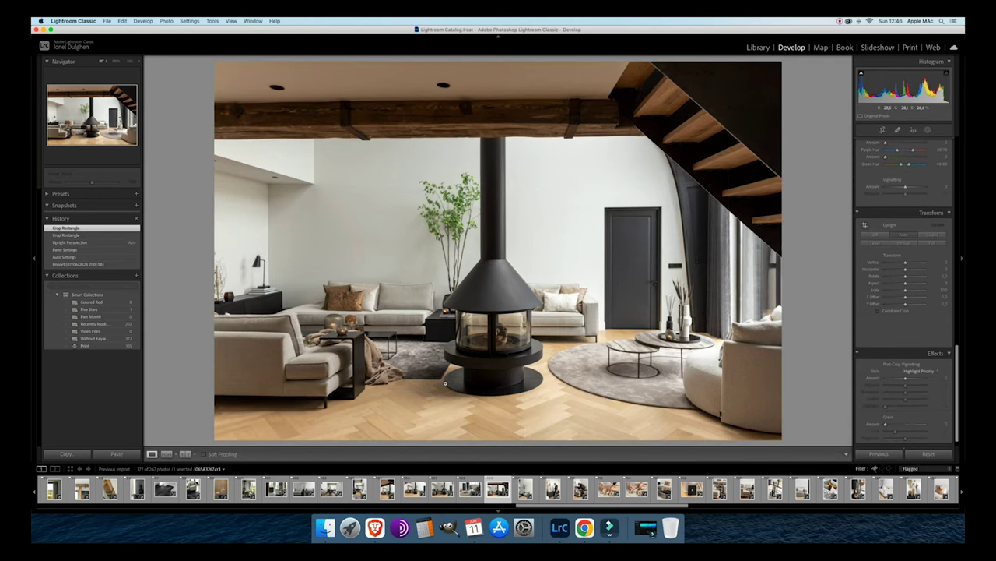
Fine-tune the fireplace photo's exposure, then apply Auto Upright to the sofa-and-plant photo.
key(minus)
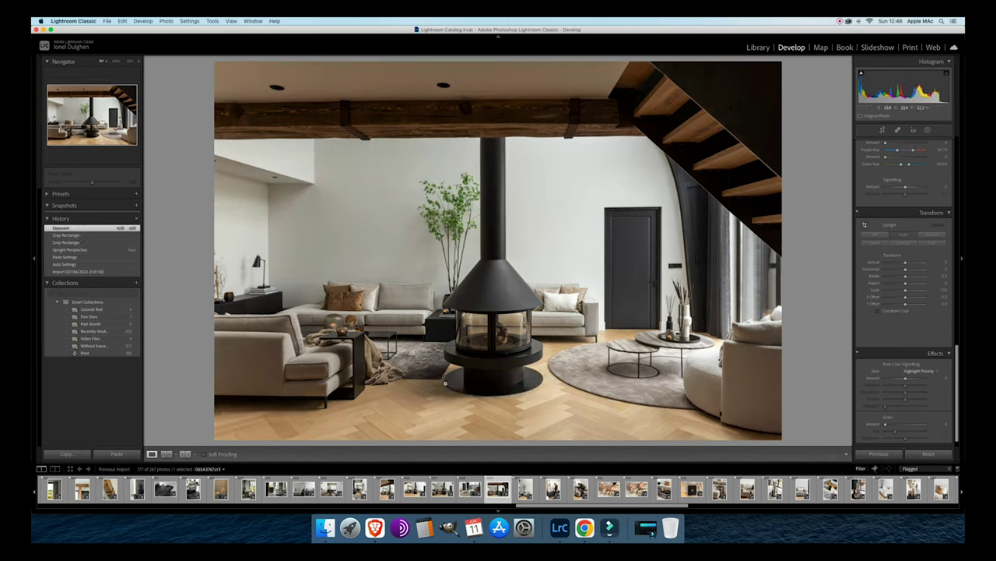
key(minus)
key(equal)
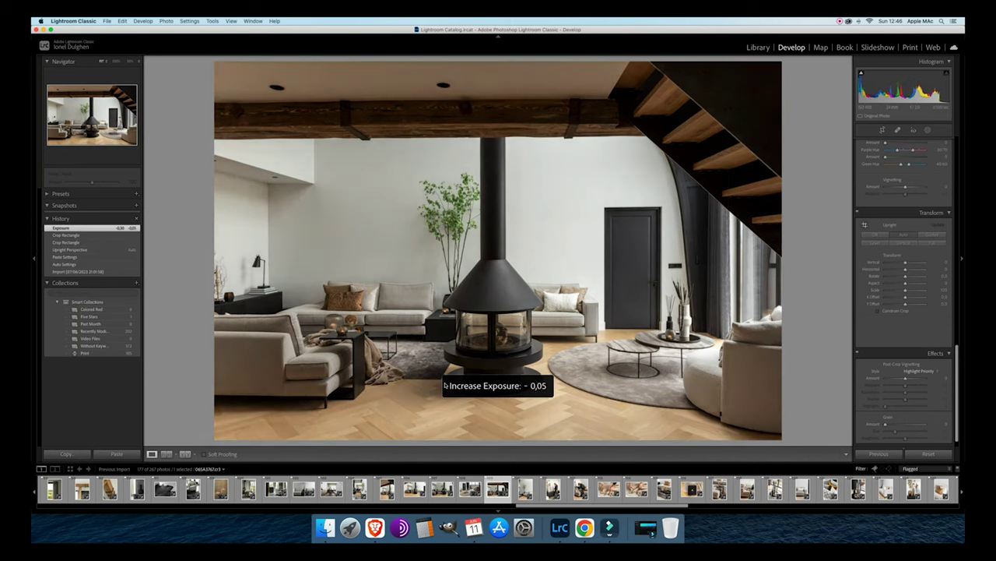
key(Right)
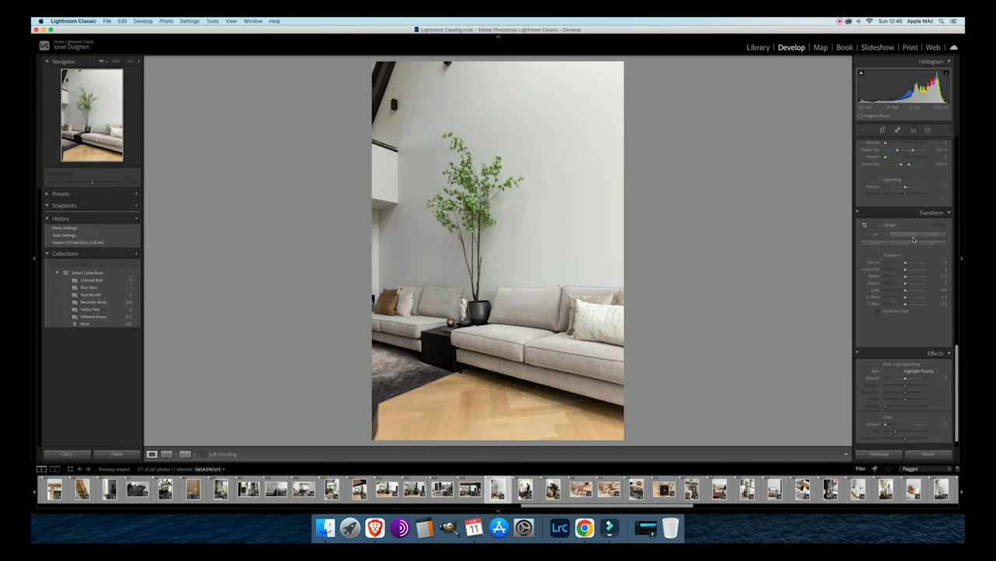
click(908, 236)
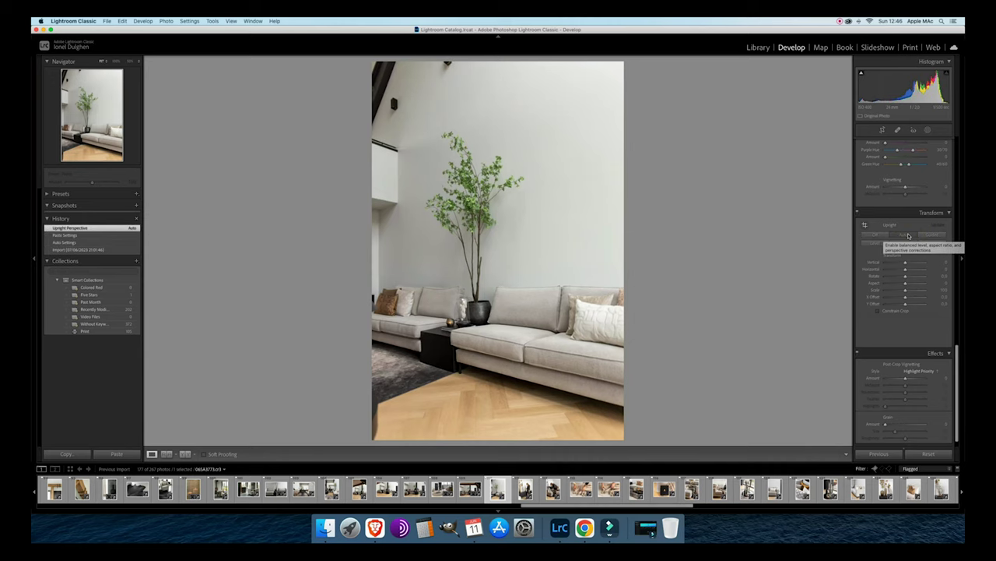
Trim a sliver off the sofa-and-plant photo's left edge and commit the crop.
key(Right)
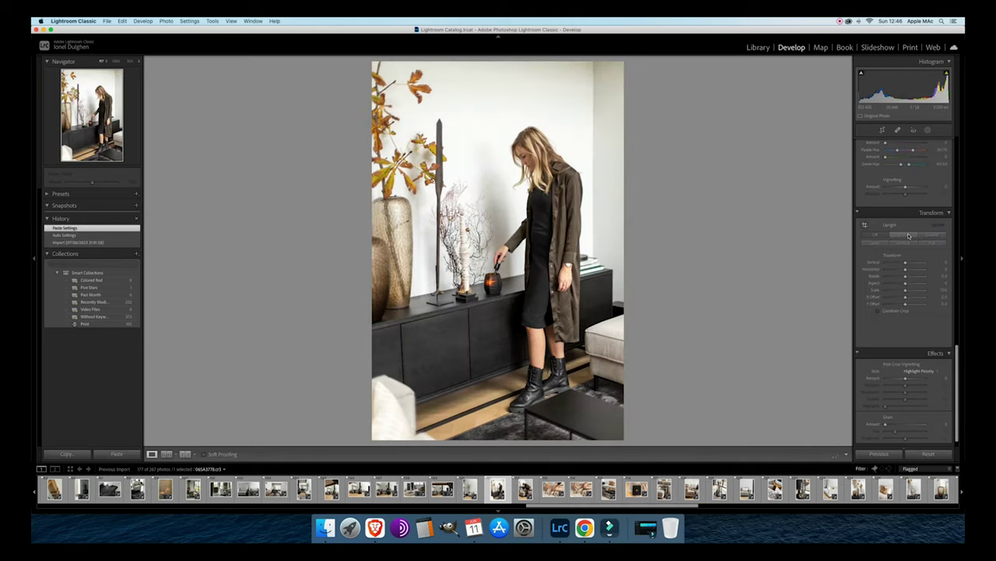
key(Right)
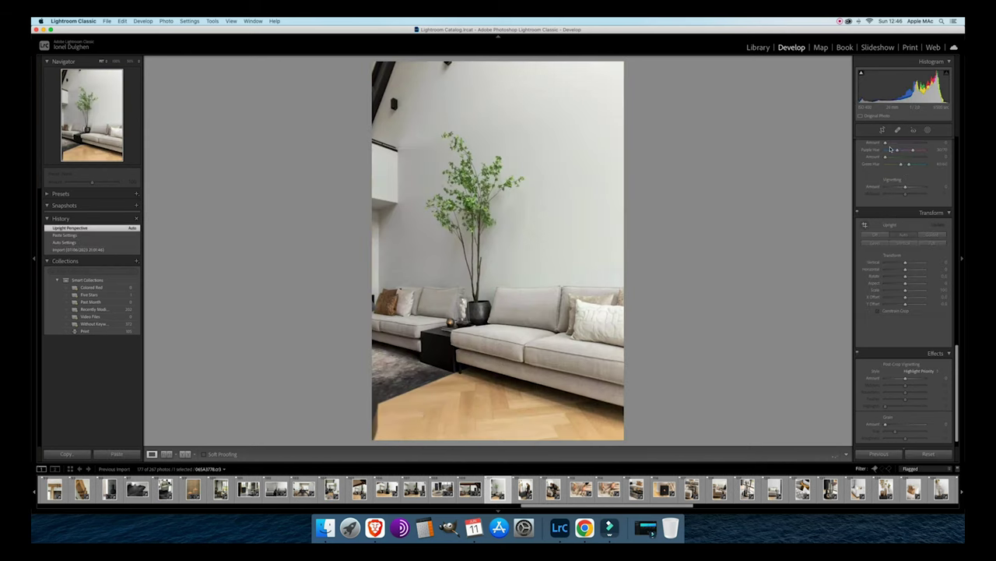
key(r)
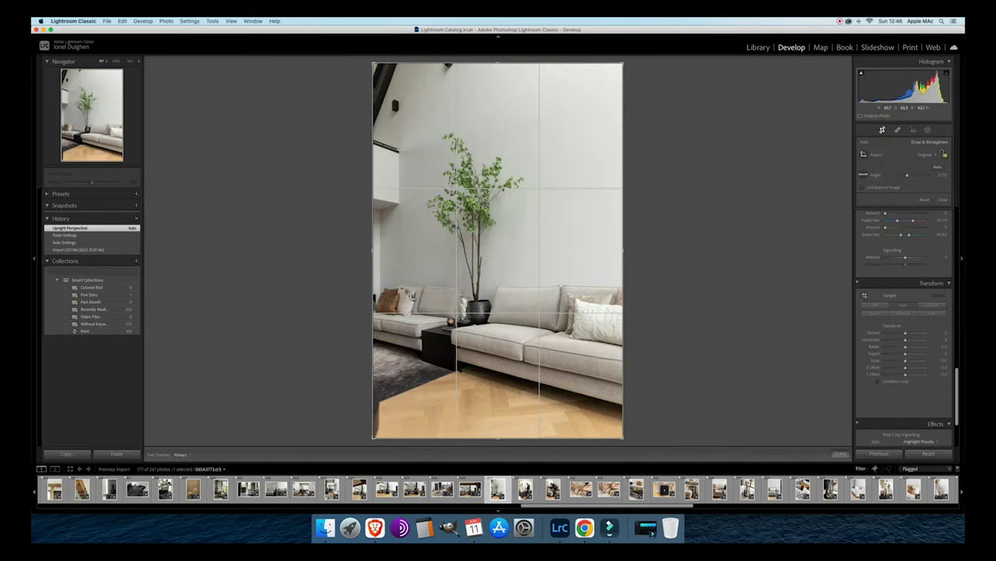
drag(369, 278, 376, 277)
double_click(397, 278)
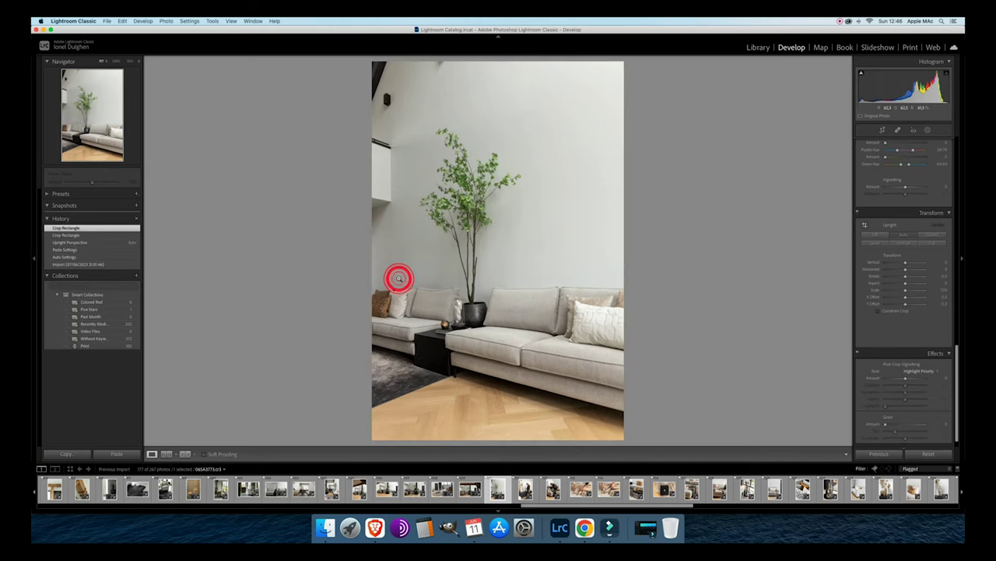
key(Right)
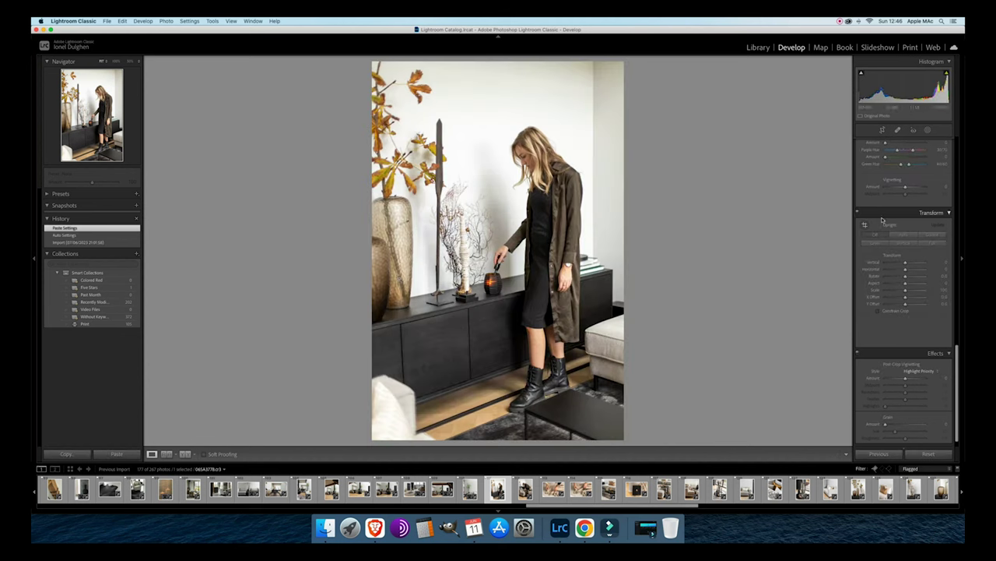
Apply Auto Upright to the sideboard photo and darken its exposure slightly.
click(903, 235)
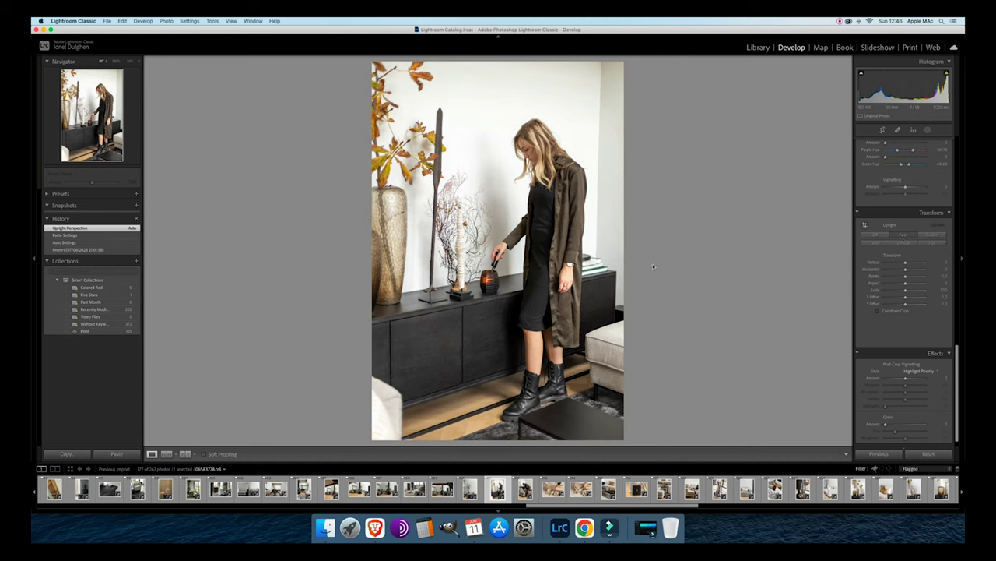
key(minus)
key(minus)
key(equal)
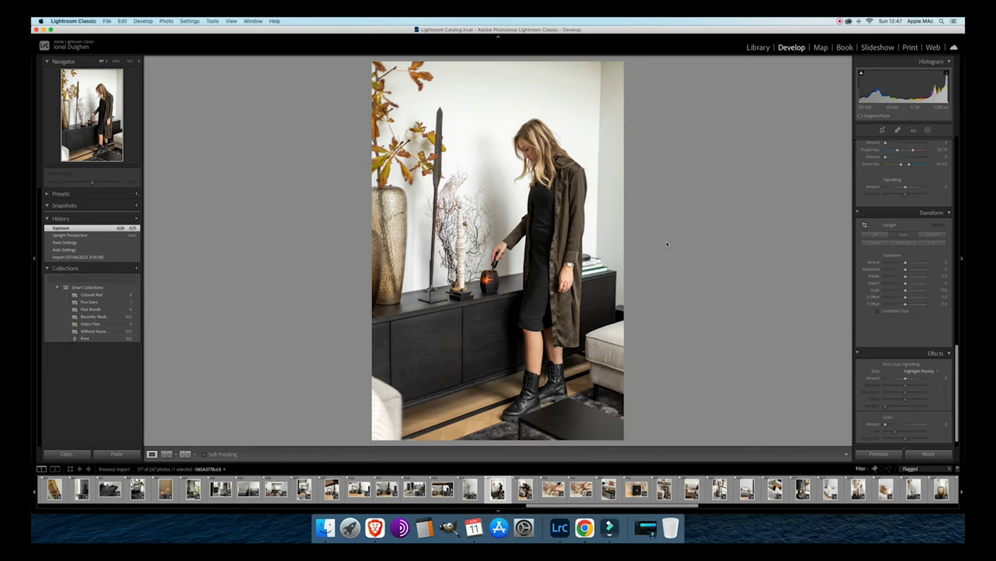
Set the woman-by-sofa photo's exposure to -0.37 and remove its flag.
key(Right)
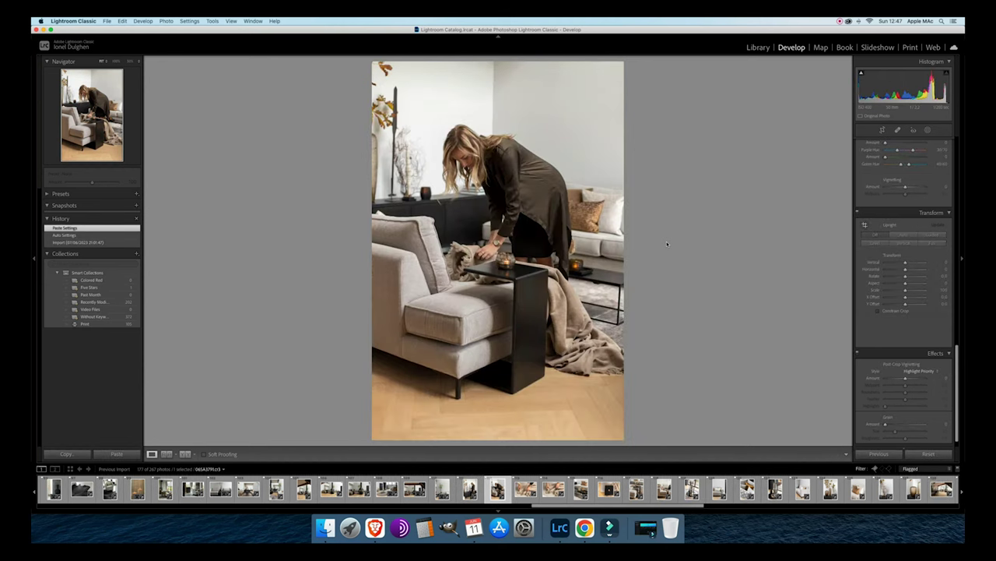
key(minus)
key(minus)
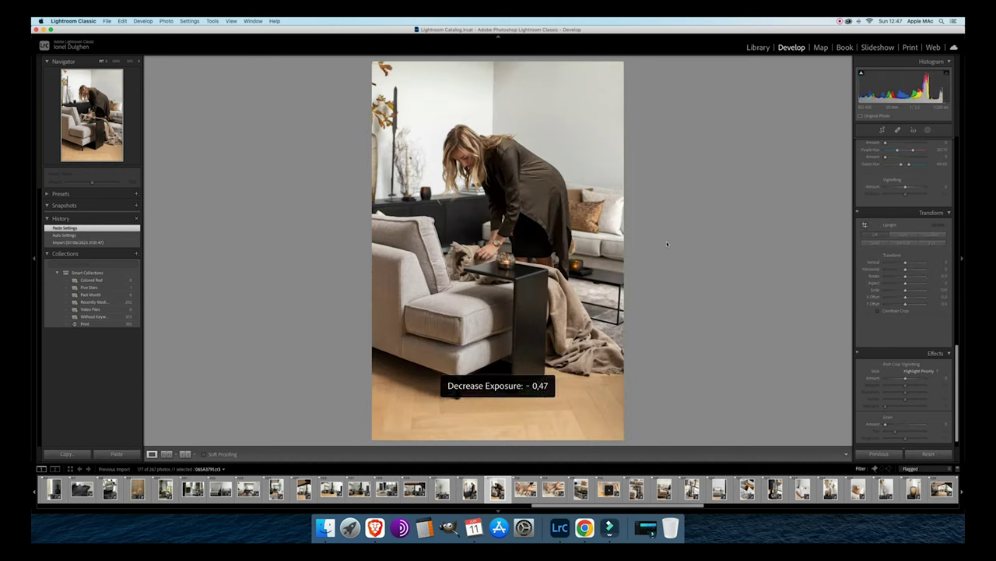
key(equal)
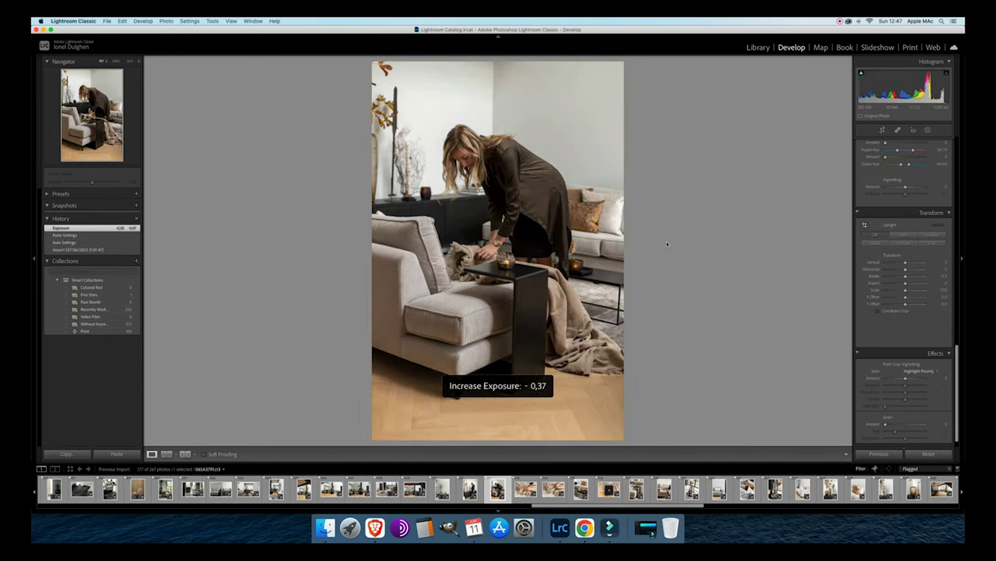
key(equal)
key(equal)
key(equal)
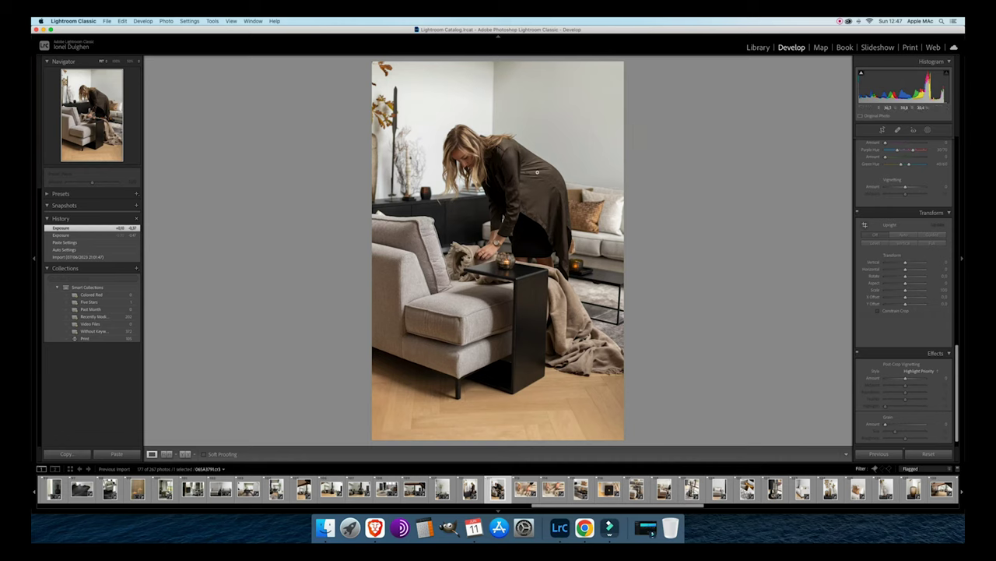
key(u)
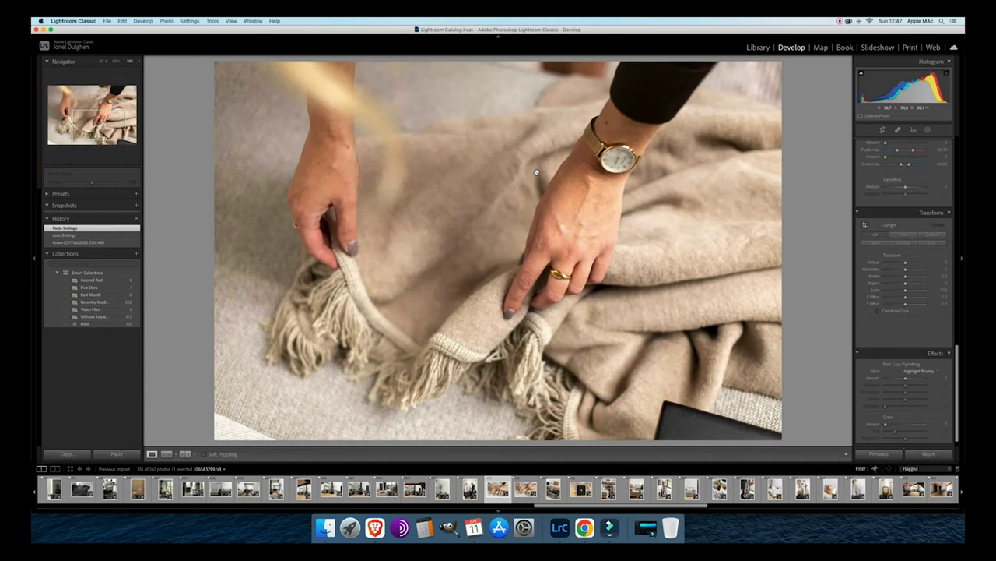
Zoom in to compare the blanket close-ups and unflag the blurry one.
key(Right)
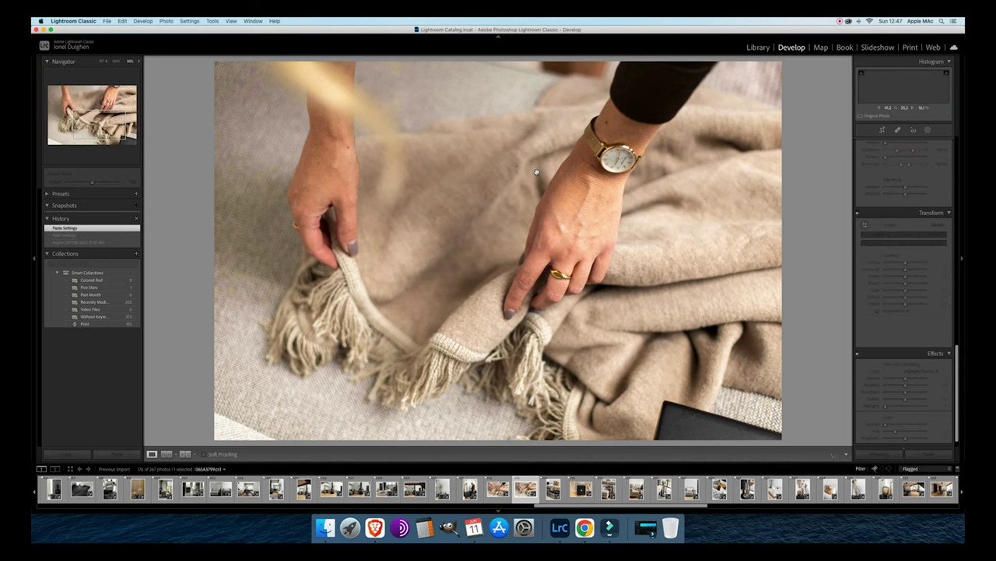
click(536, 172)
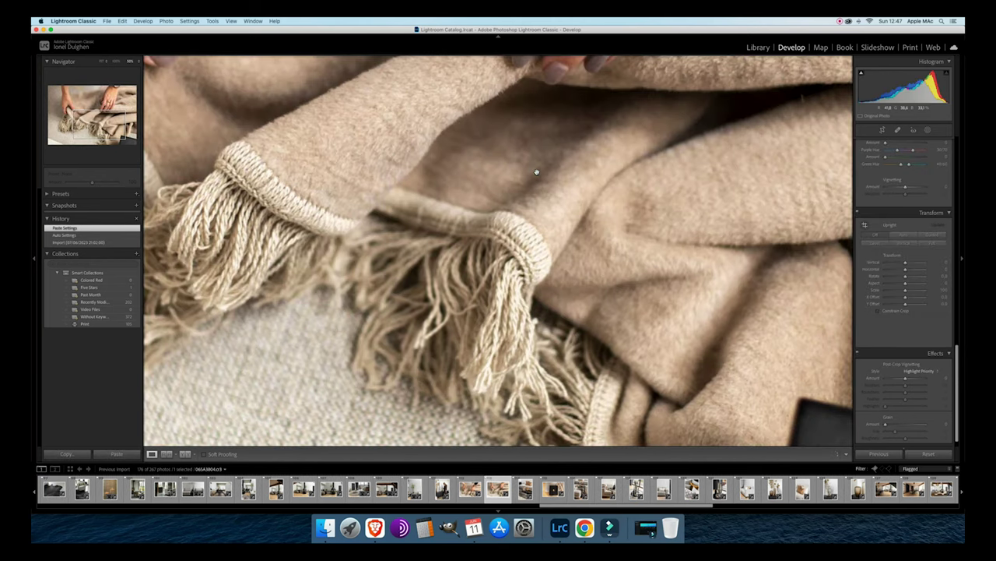
click(597, 183)
click(515, 222)
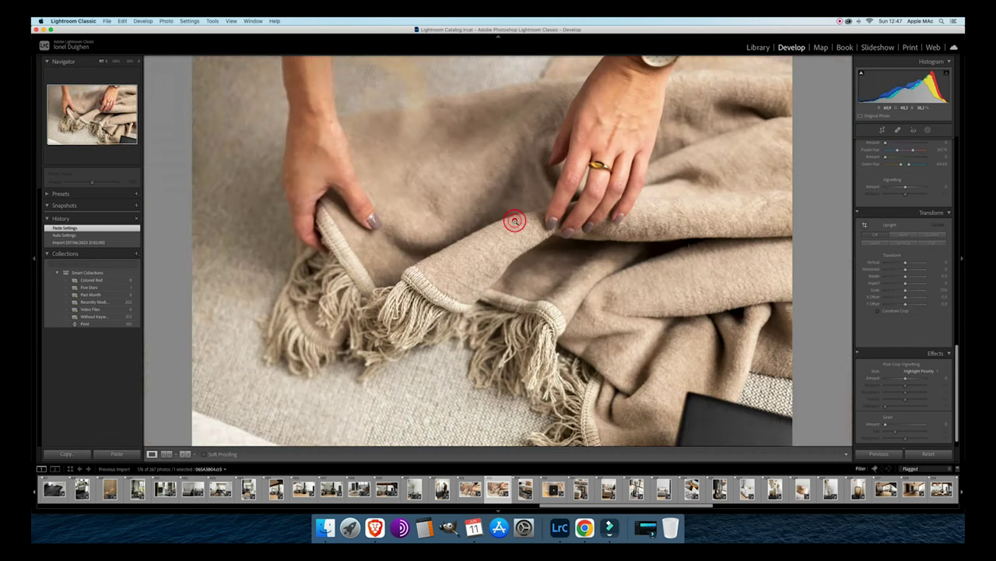
key(Left)
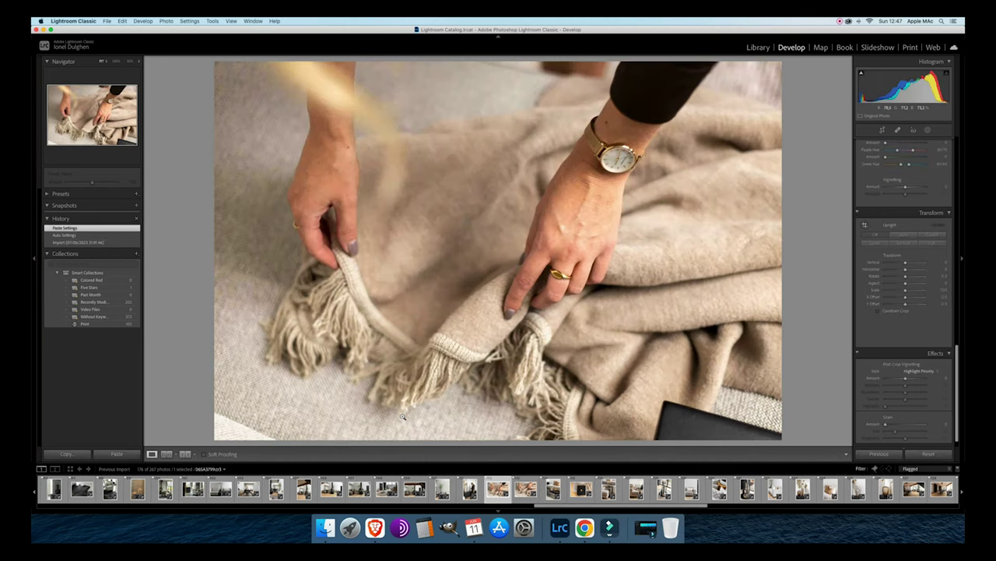
key(Right)
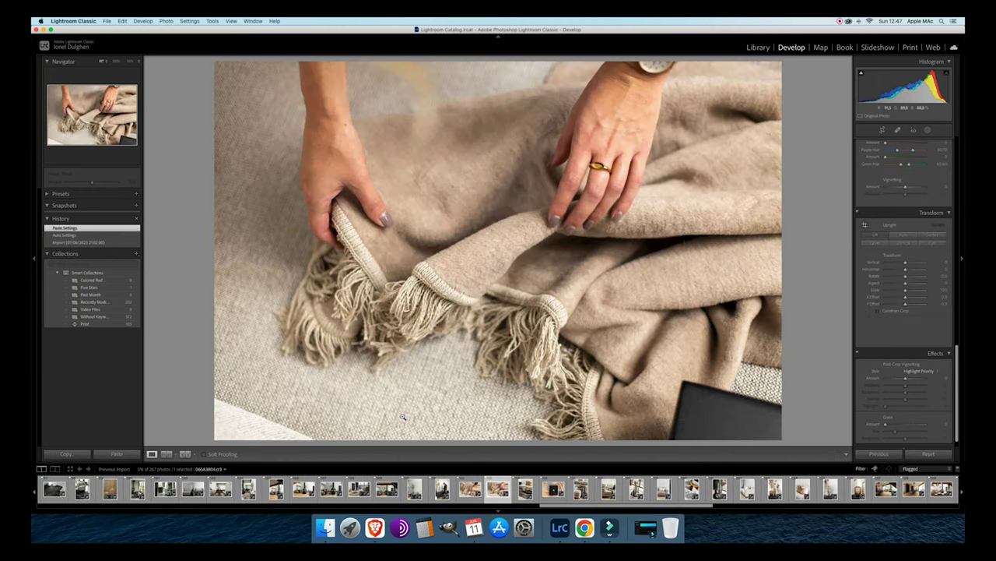
key(Left)
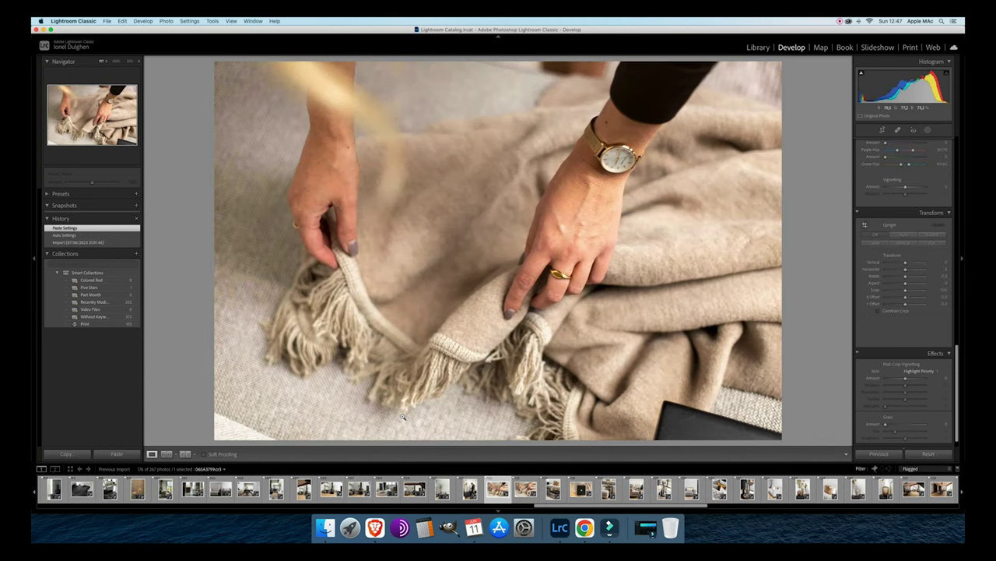
key(u)
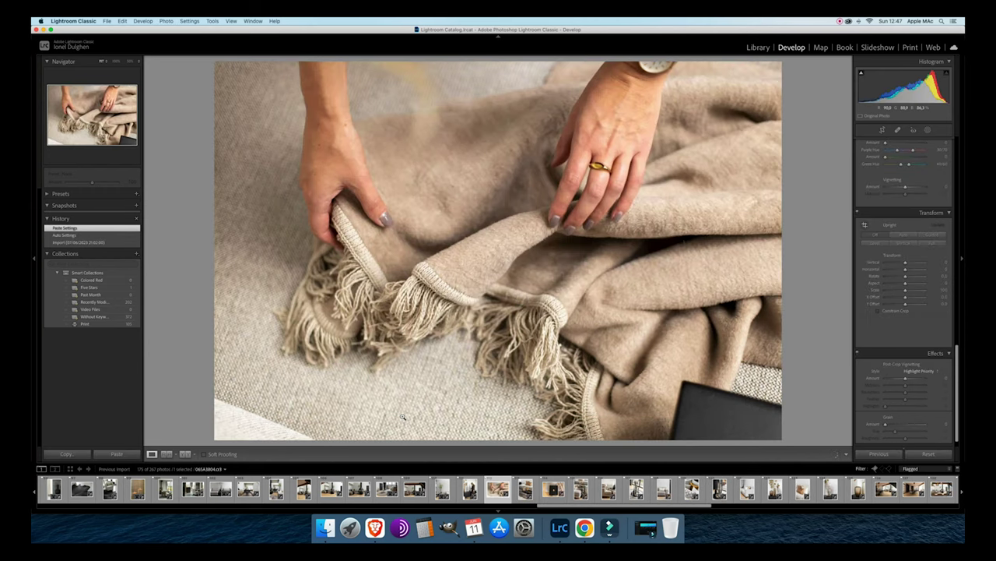
Lower the next blanket photo's exposure to -0.48, keeping it flagged.
key(minus)
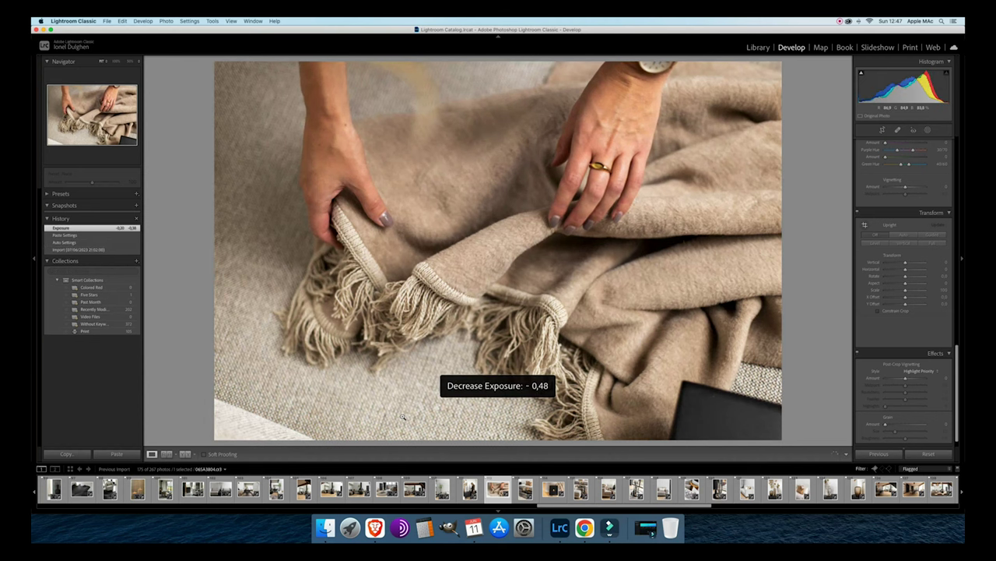
key(u)
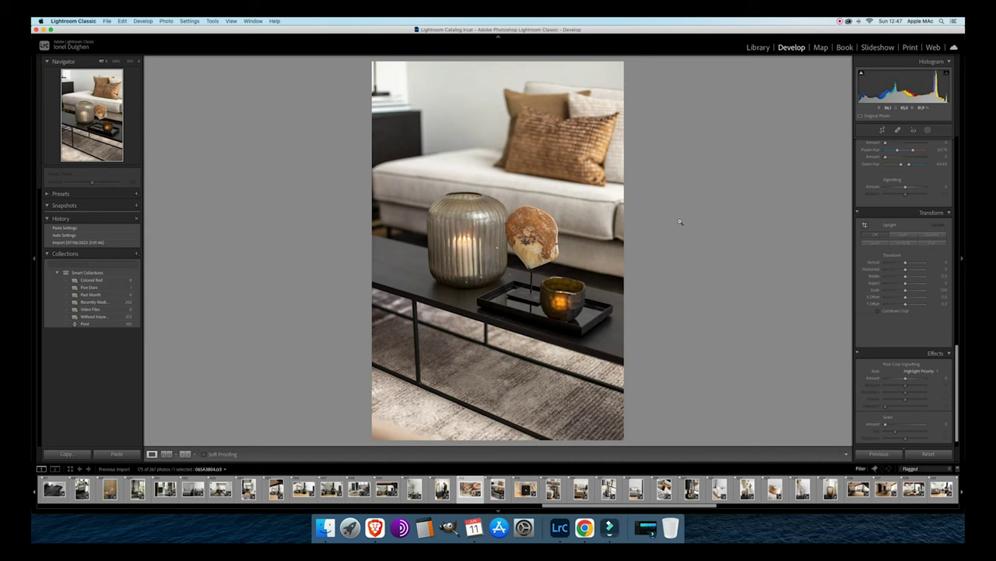
key(super+z)
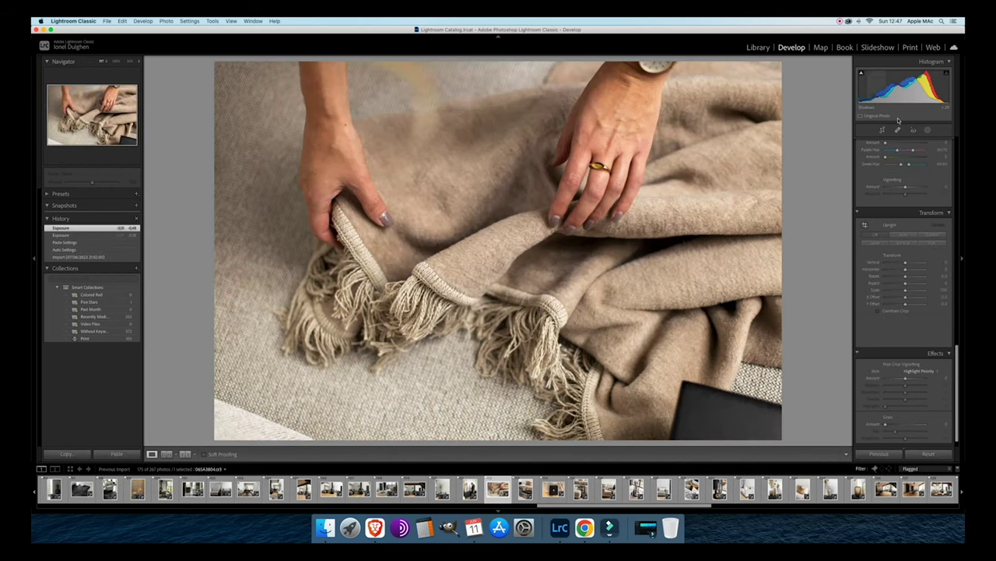
click(882, 129)
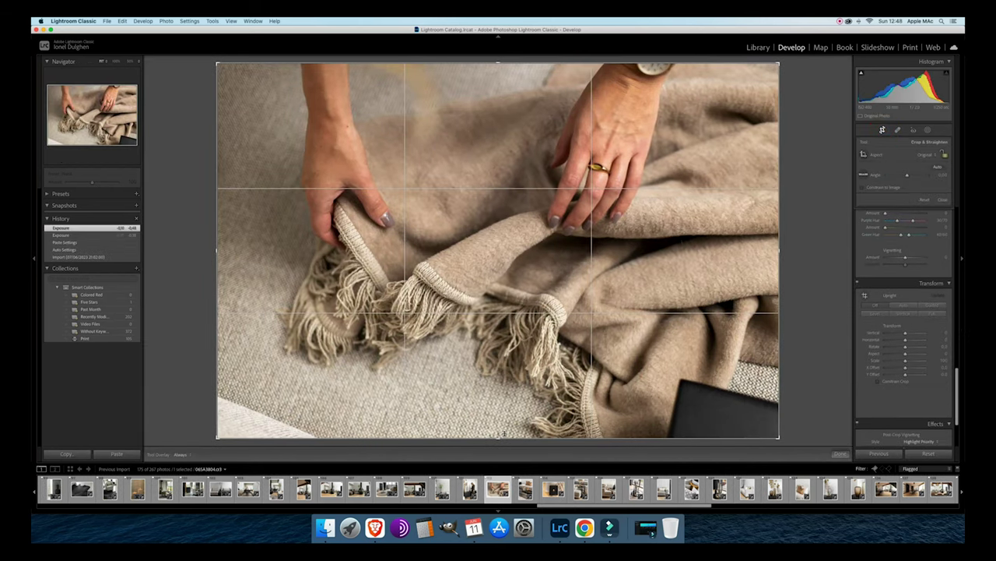
Crop the blanket photo tighter around the hands from the bottom and top.
drag(502, 435, 522, 420)
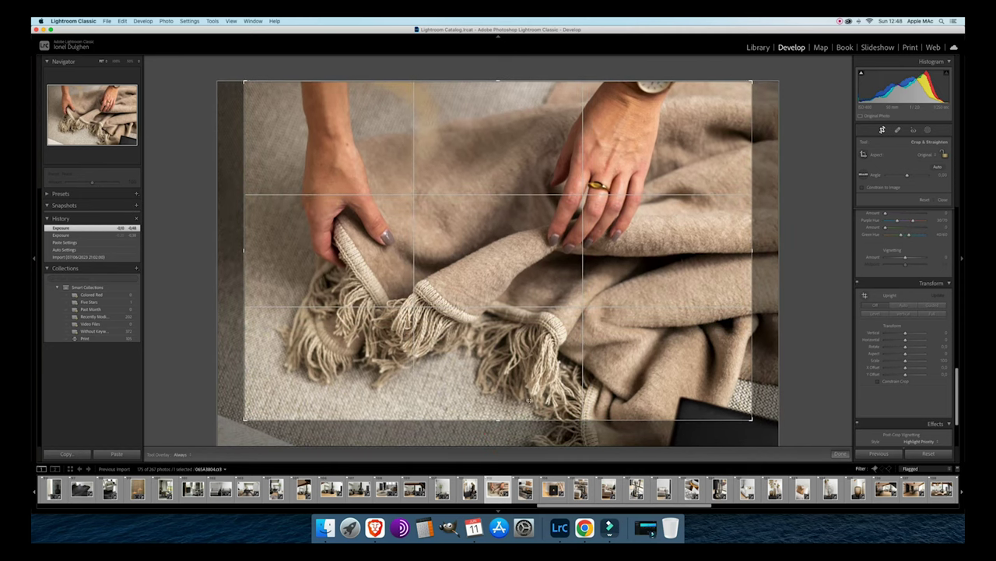
mouse_move(534, 311)
mouse_down()
mouse_move(534, 302)
mouse_move(532, 317)
mouse_up()
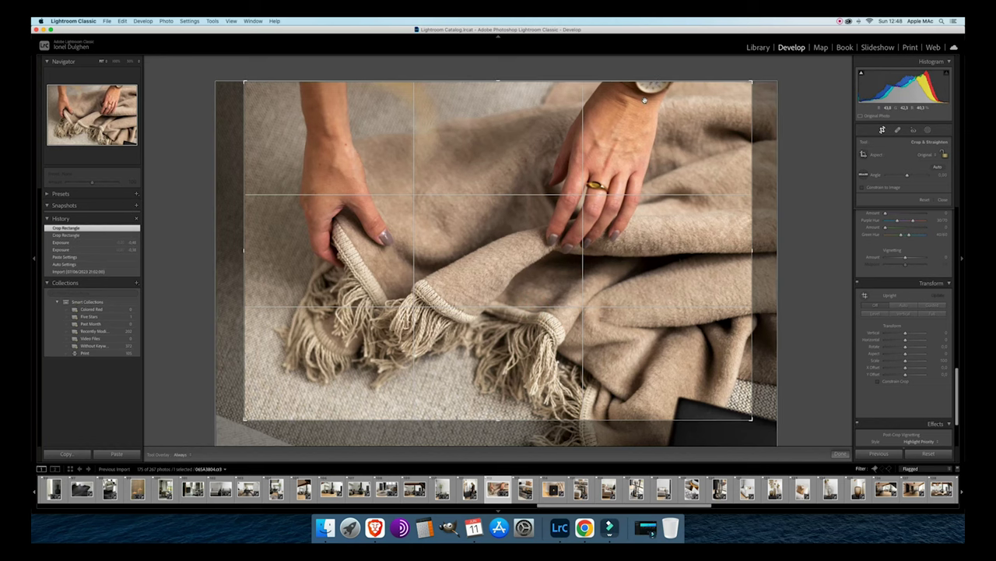
double_click(628, 129)
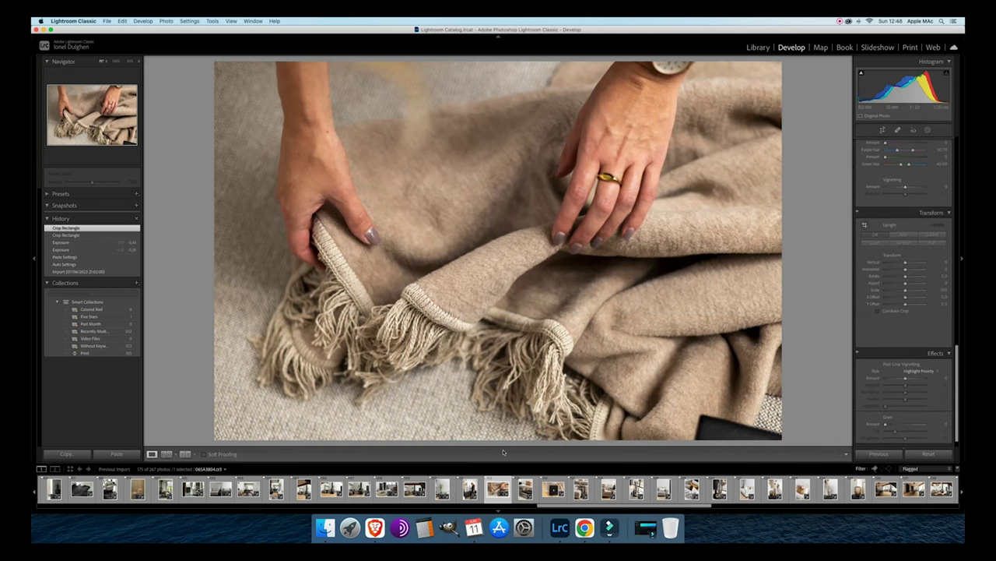
click(884, 130)
drag(502, 80, 495, 92)
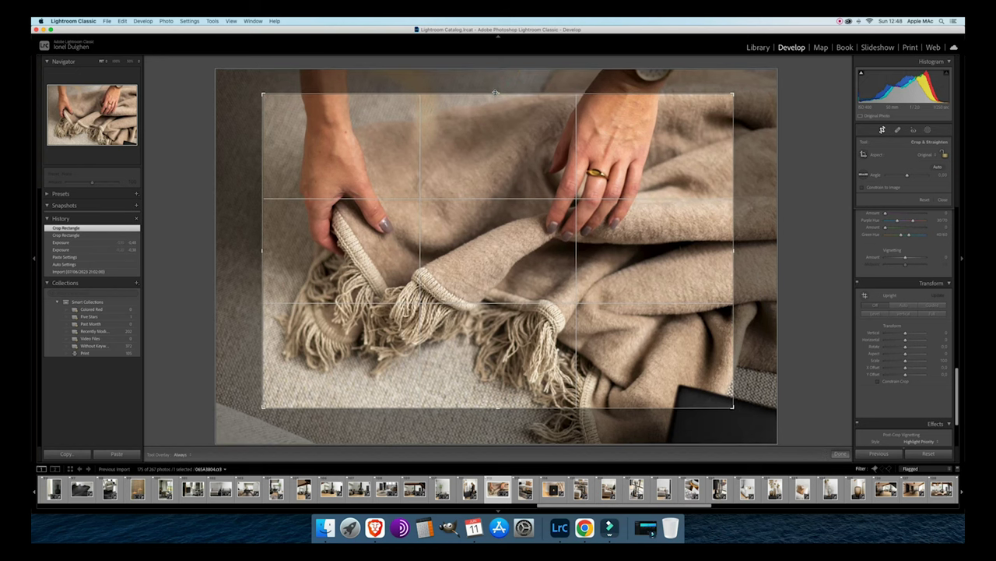
drag(495, 92, 498, 100)
key(Return)
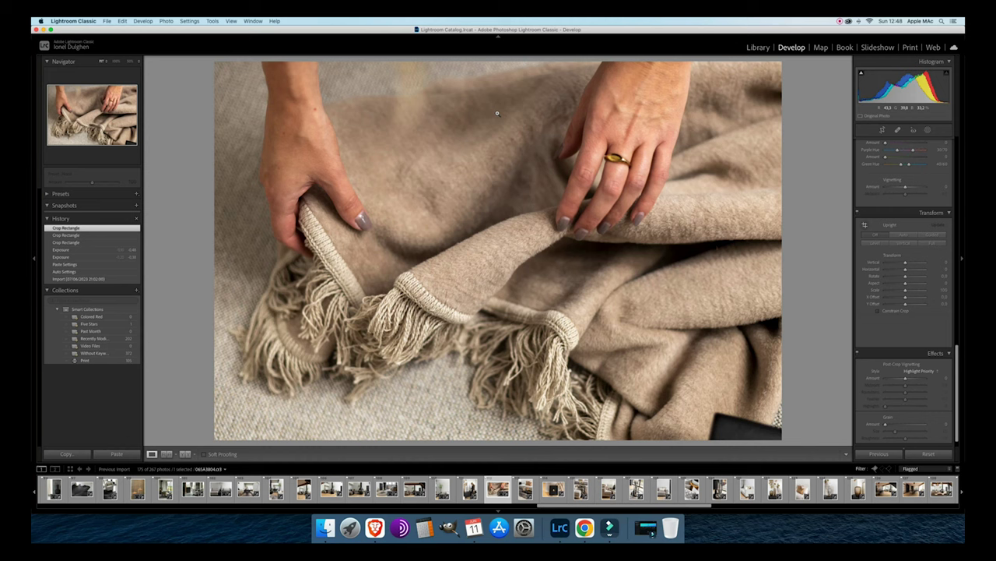
Set the blanket photo's exposure to -0.58.
key(minus)
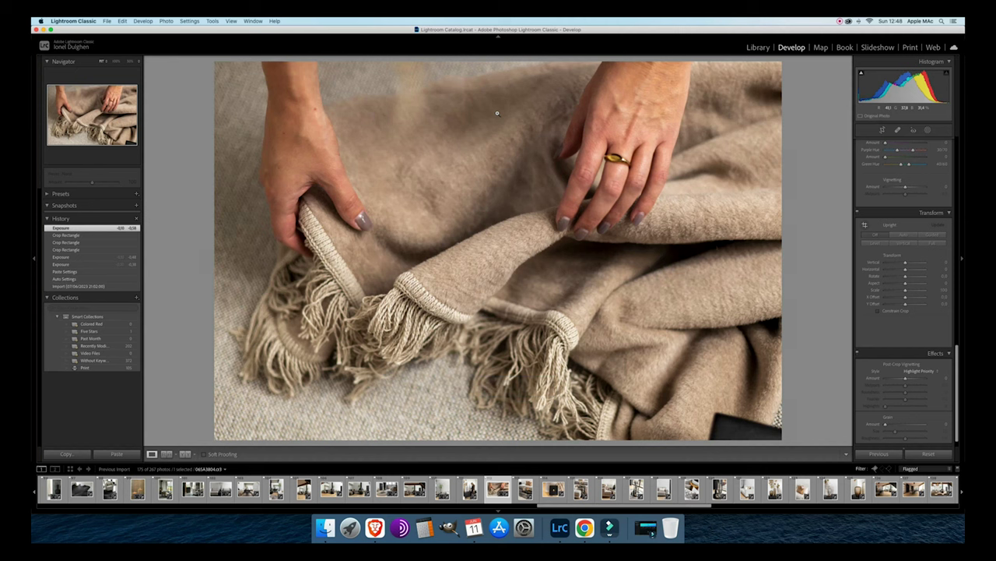
key(equal)
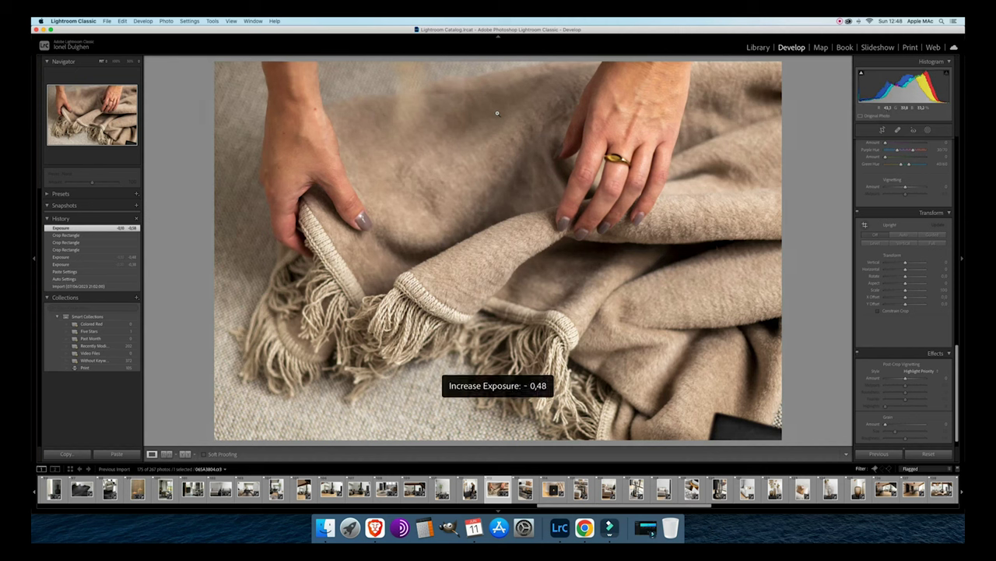
key(minus)
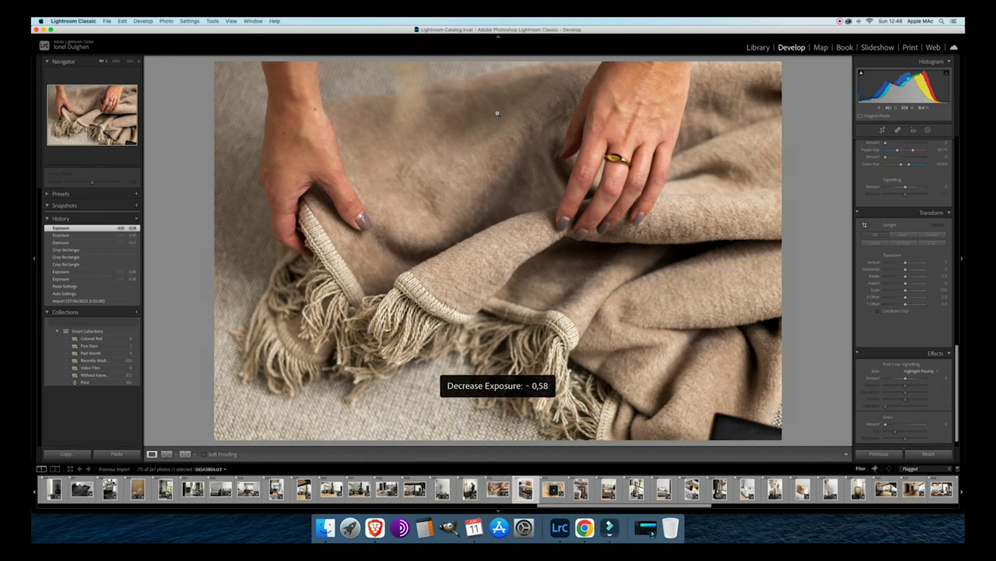
key(Right)
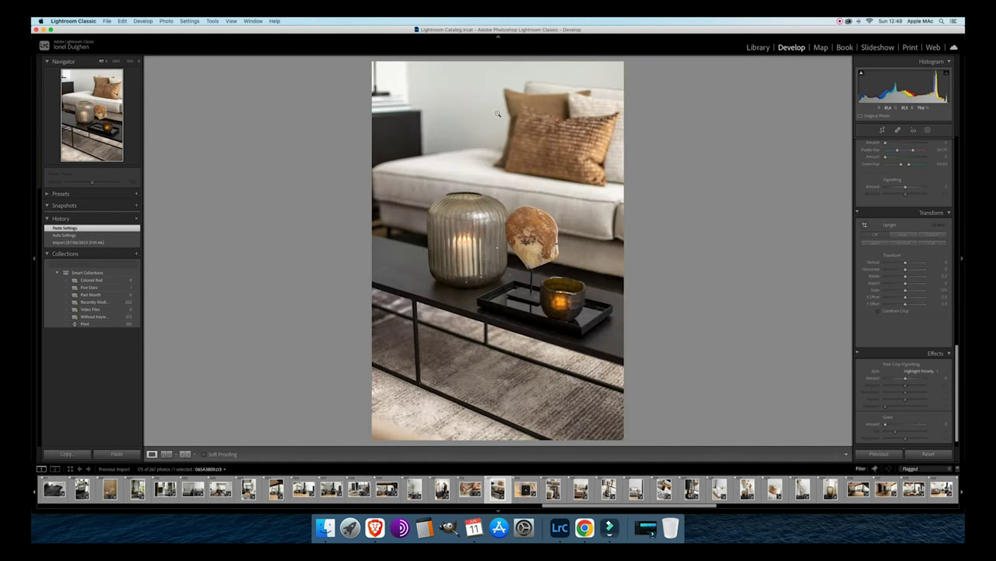
Apply Auto Upright to the coffee table photo, tighten its crop, and darken it slightly.
click(906, 234)
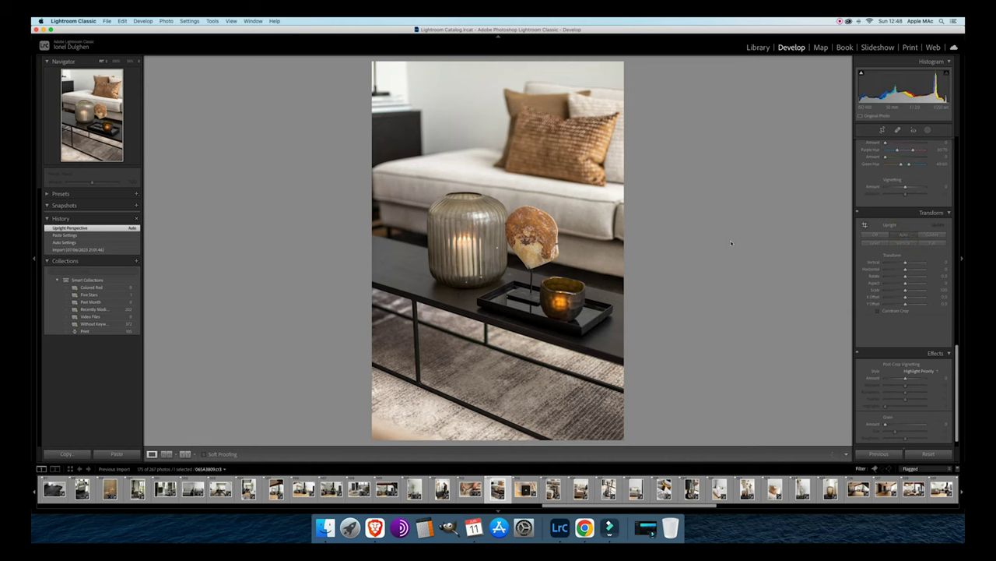
click(882, 129)
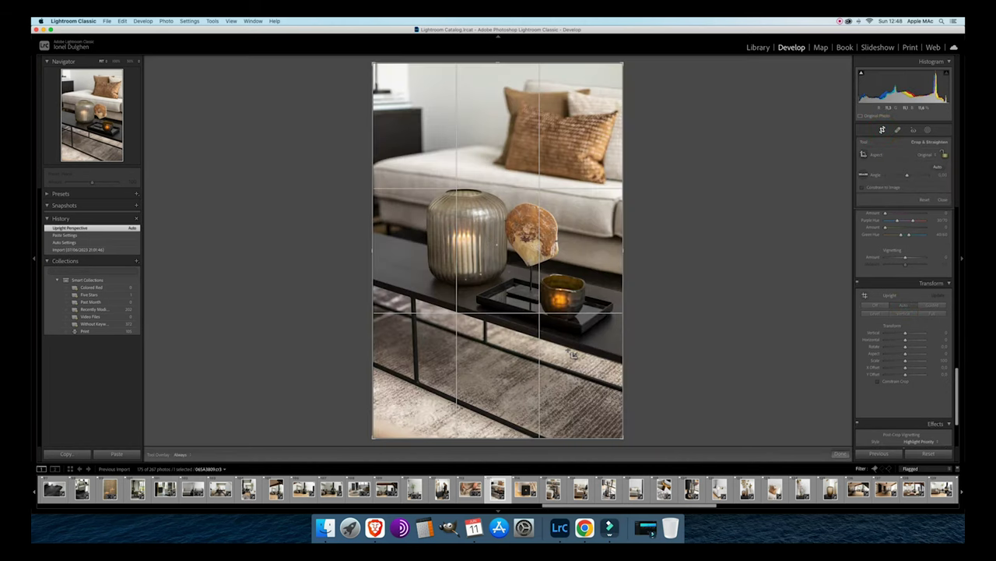
drag(497, 438, 505, 394)
key(Return)
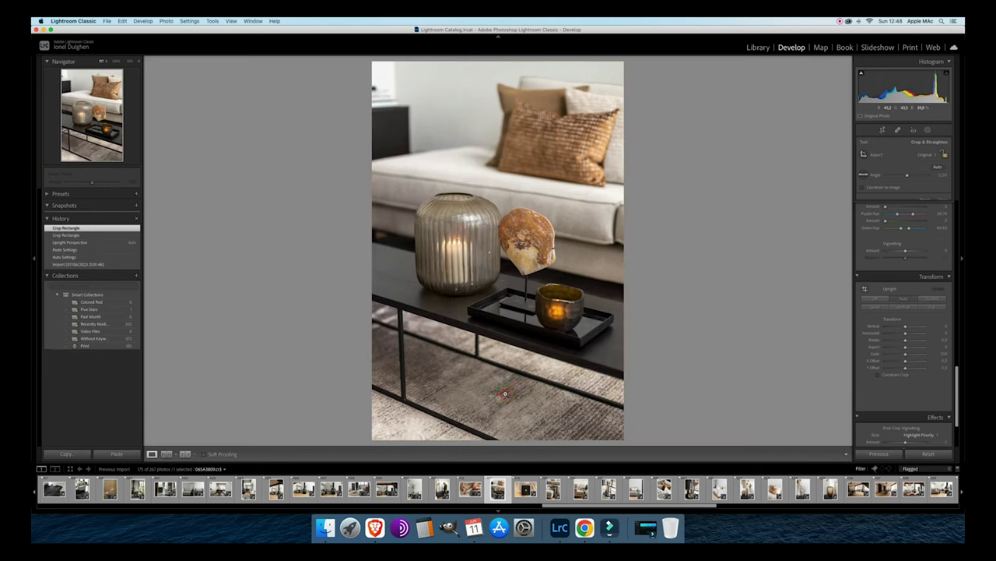
key(super+bracketleft)
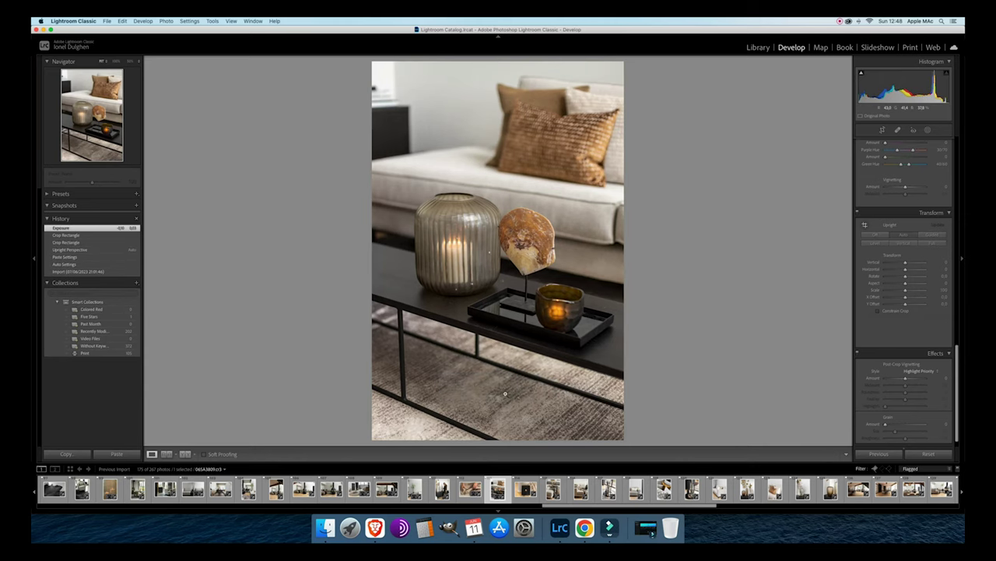
key(Right)
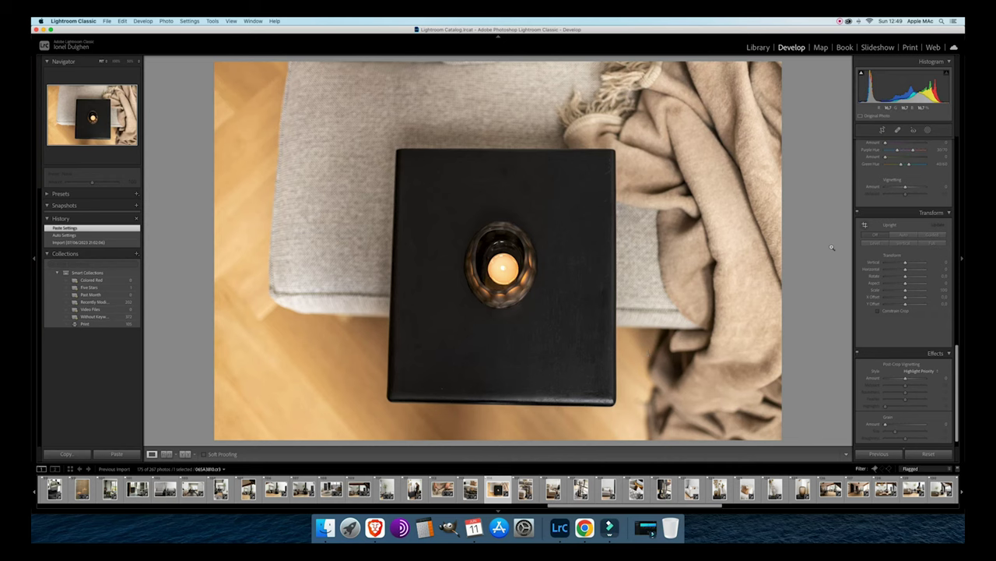
Apply Auto Upright to the candle box photo and lower its exposure to -0.35.
click(904, 235)
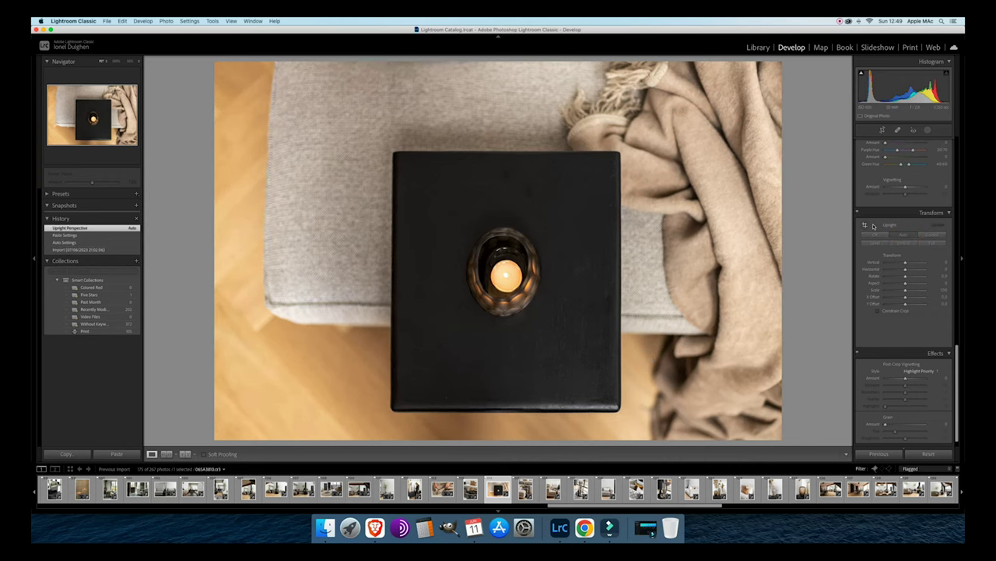
key(super+z)
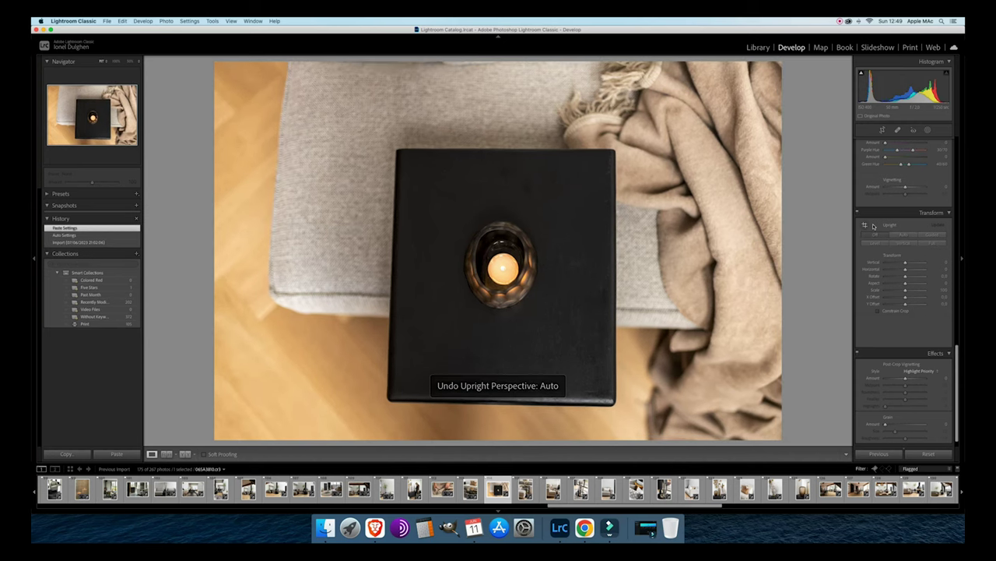
click(903, 236)
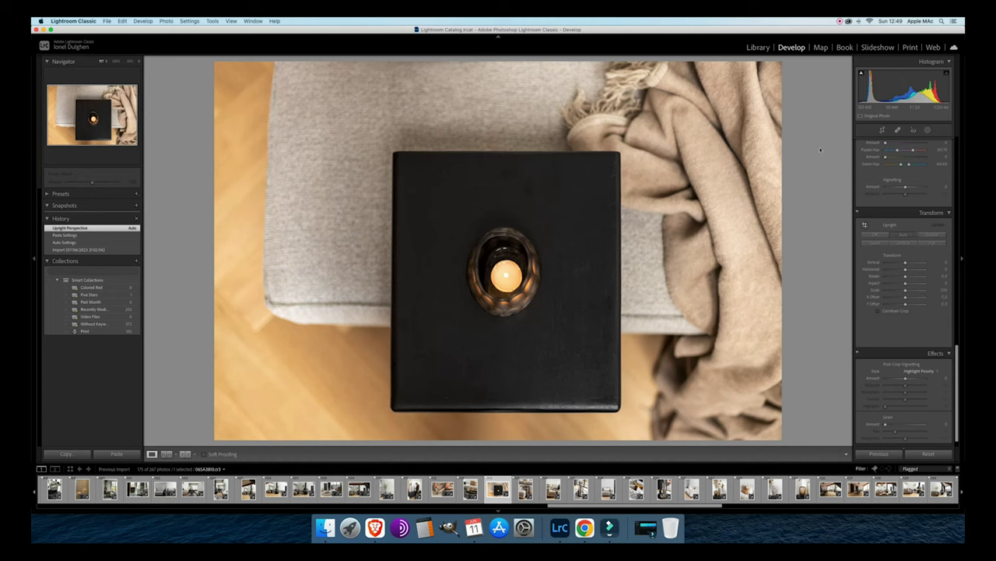
key(minus)
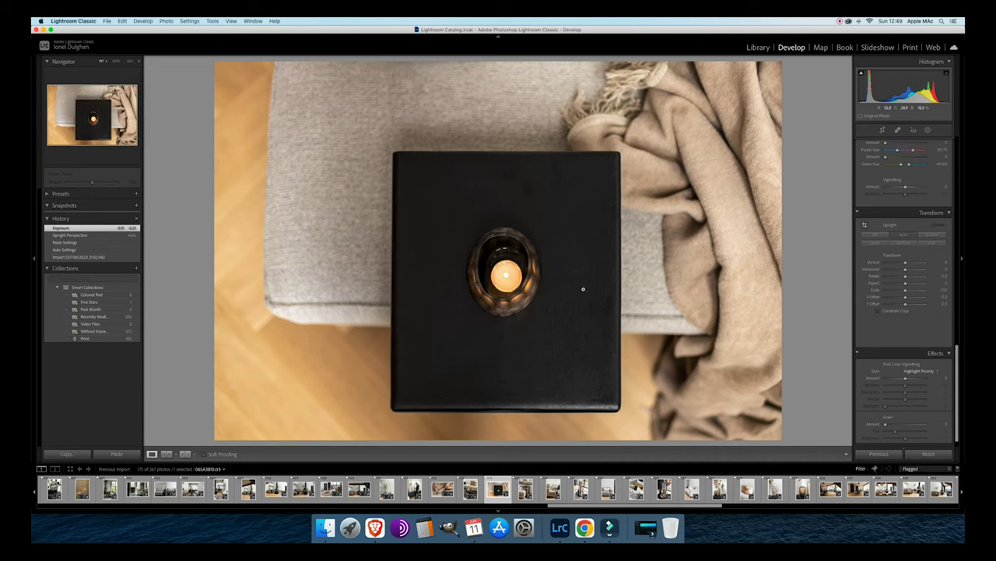
key(minus)
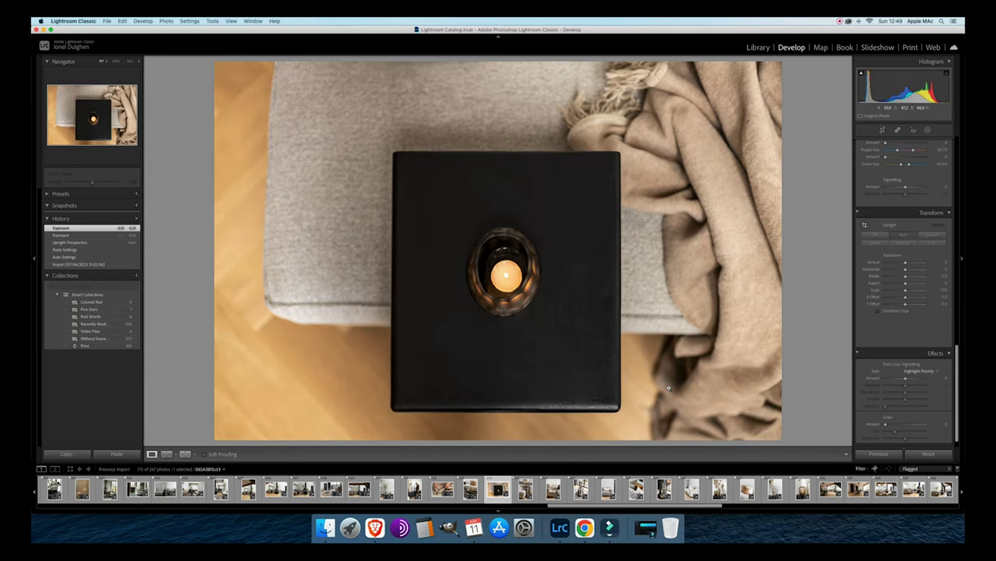
key(Right)
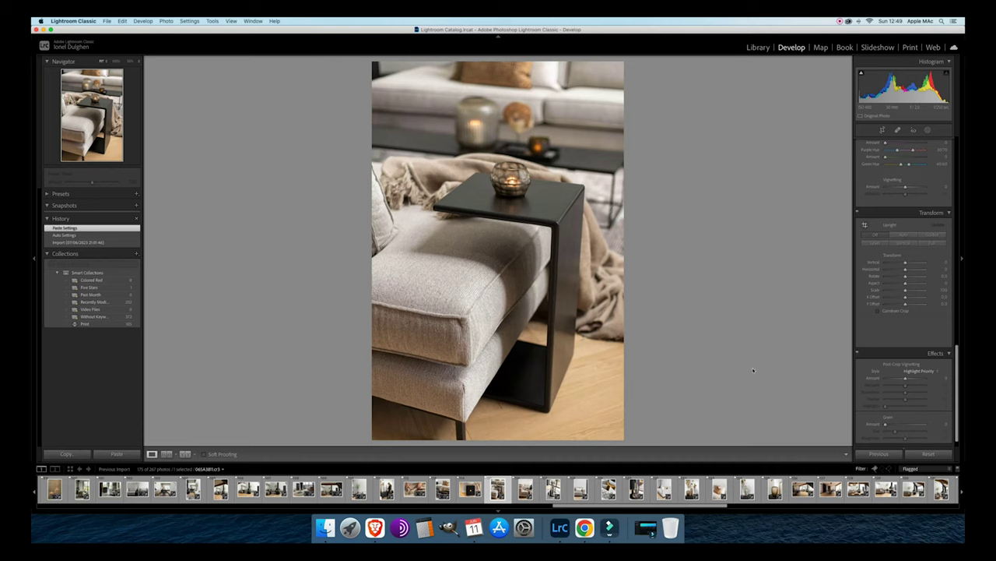
Give the side-table close-up Transform Vertical +11, a slight rotation, and Constrain Crop.
click(904, 233)
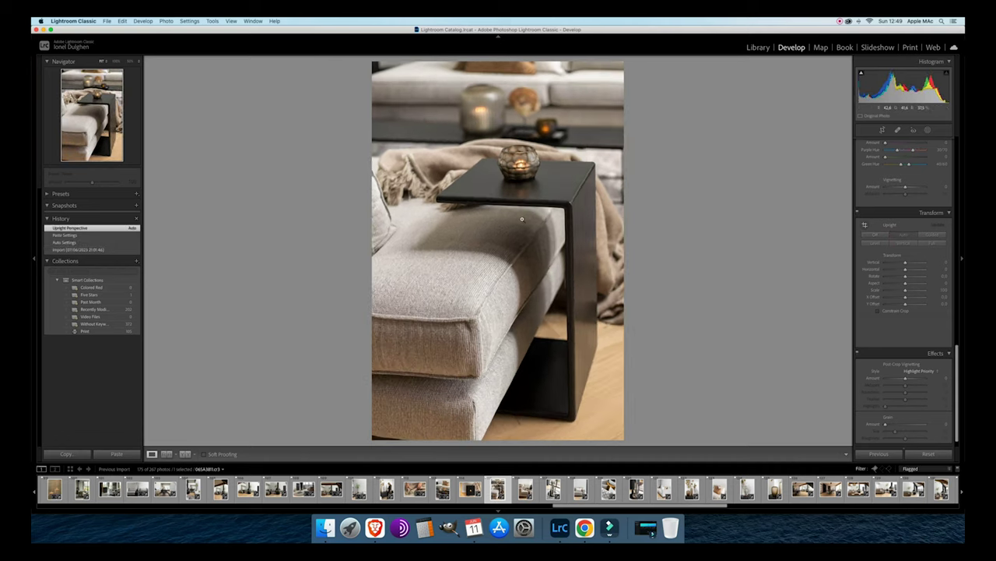
key(super+z)
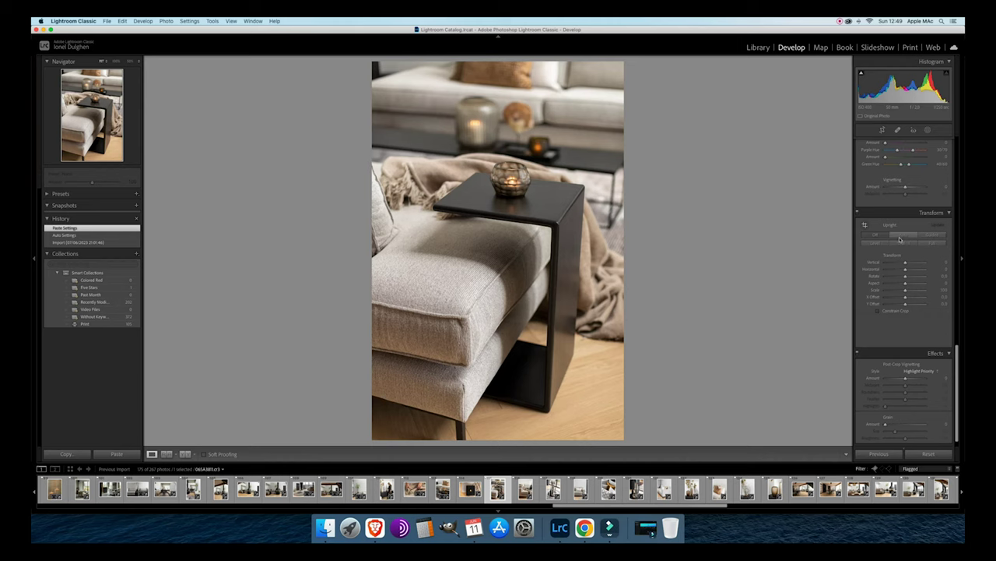
click(904, 264)
drag(905, 265, 902, 279)
key(super+z)
click(879, 310)
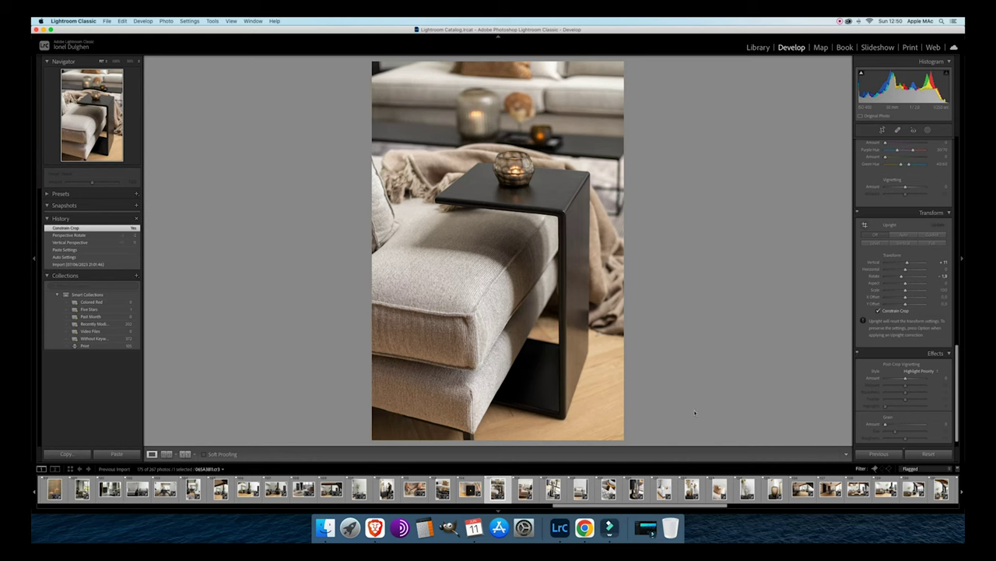
key(Right)
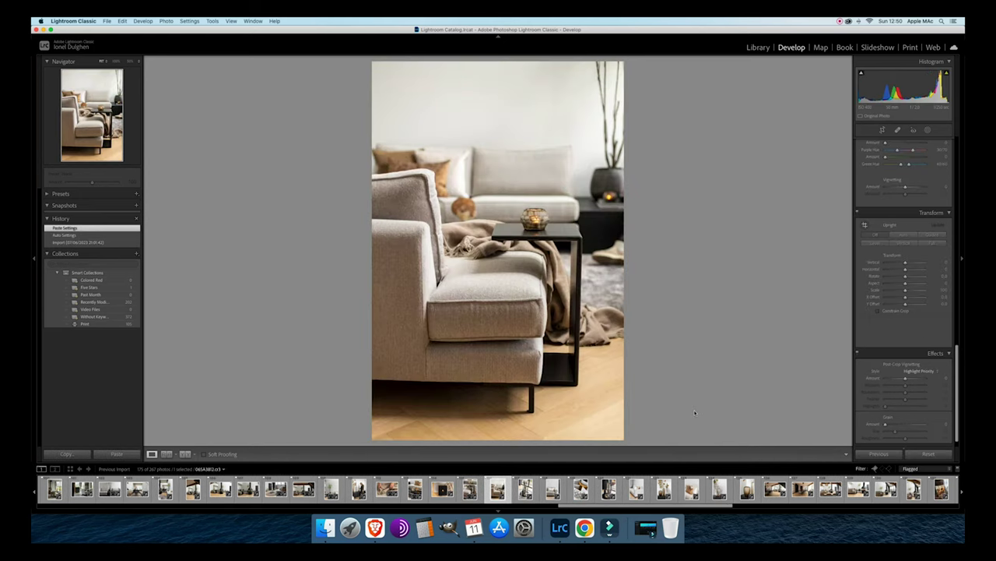
Lower exposure on both sofa-and-side-table shots together and match their total exposure.
key(Left)
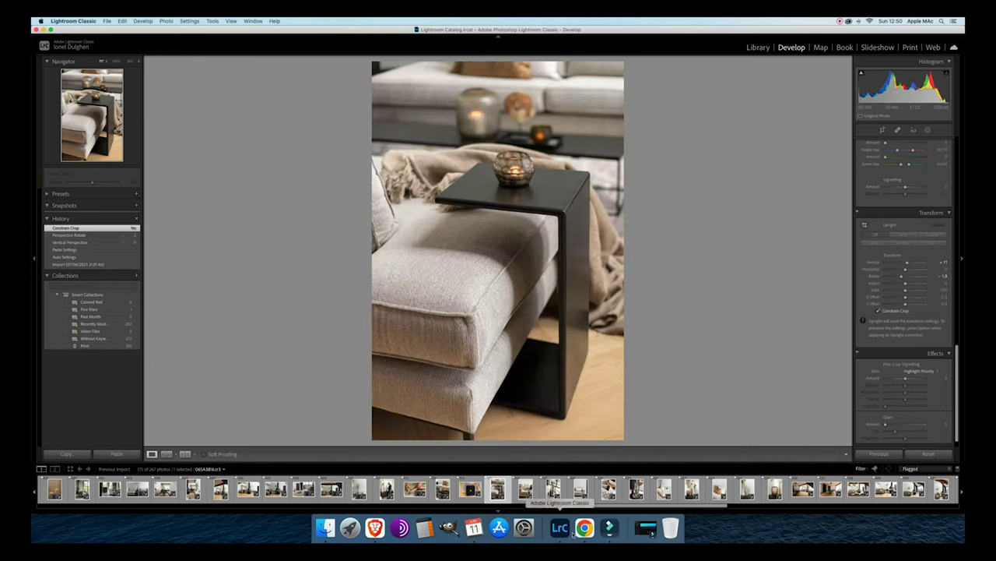
super+click(524, 489)
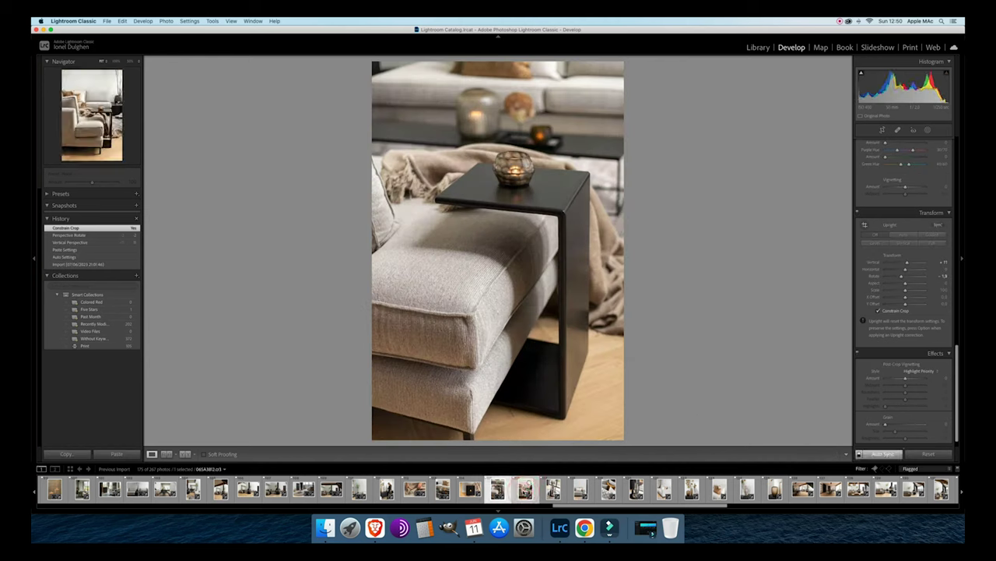
key(minus)
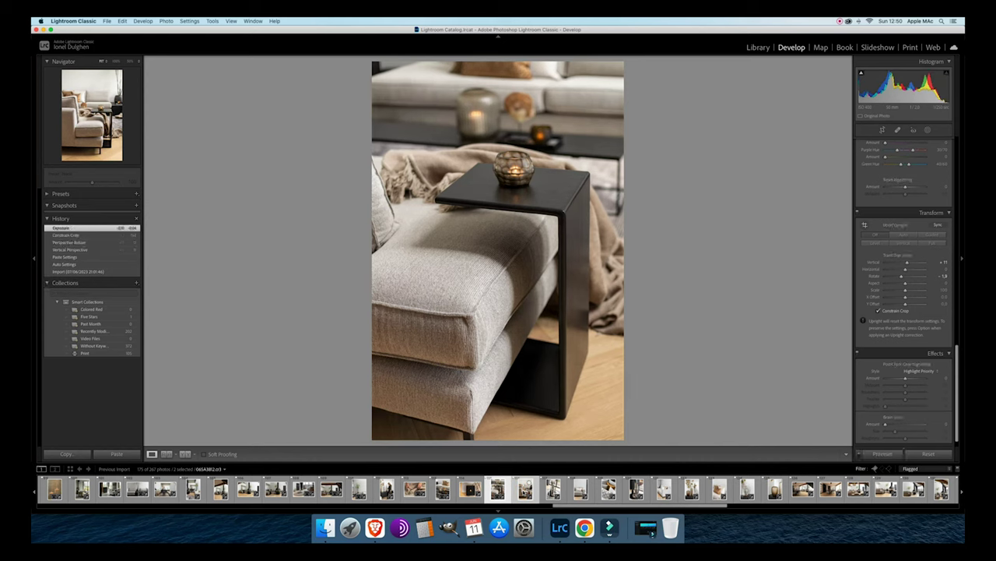
key(super+alt+shift+a)
Darken the wider sofa-and-side-table photo slightly and apply Auto Upright.
click(526, 491)
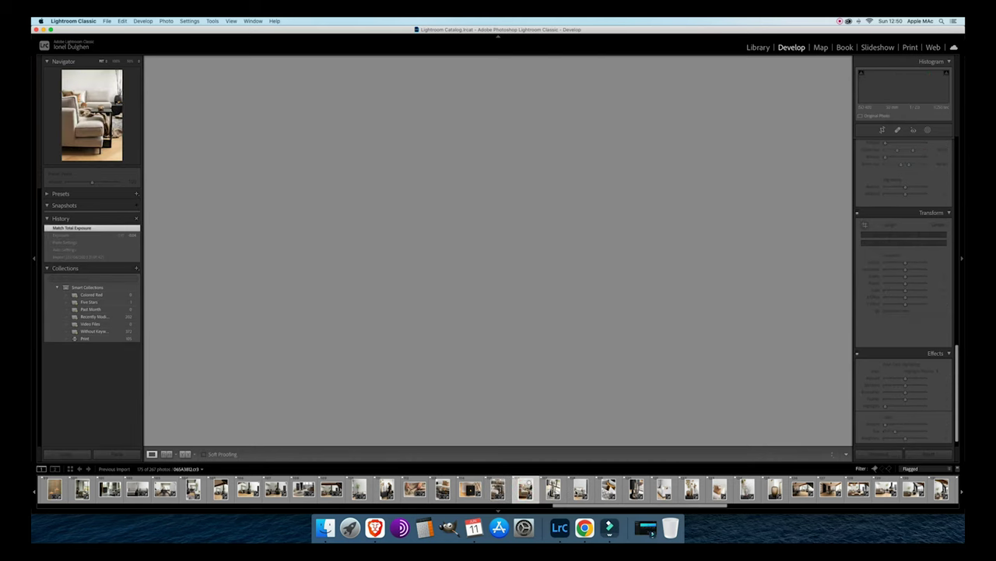
key(minus)
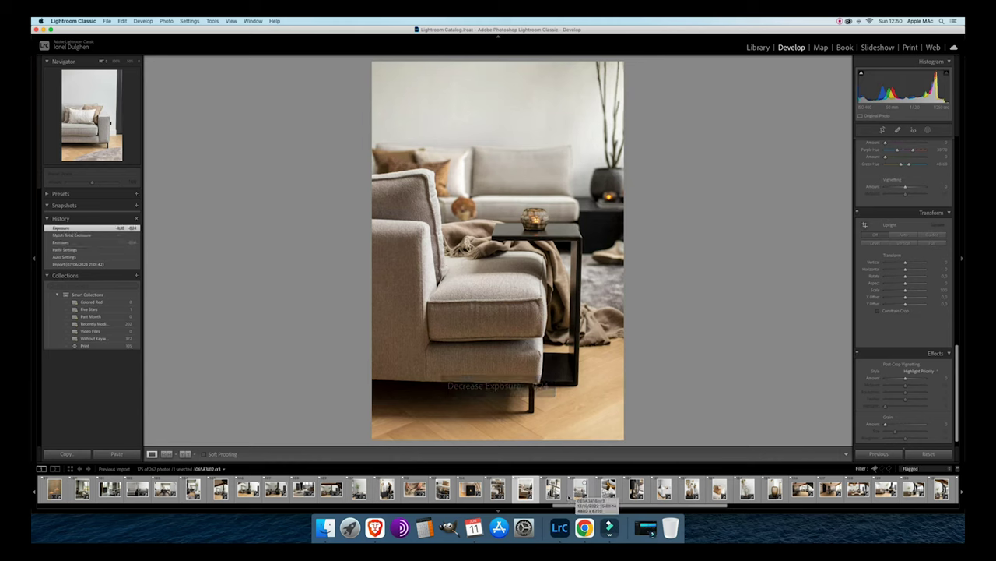
click(901, 234)
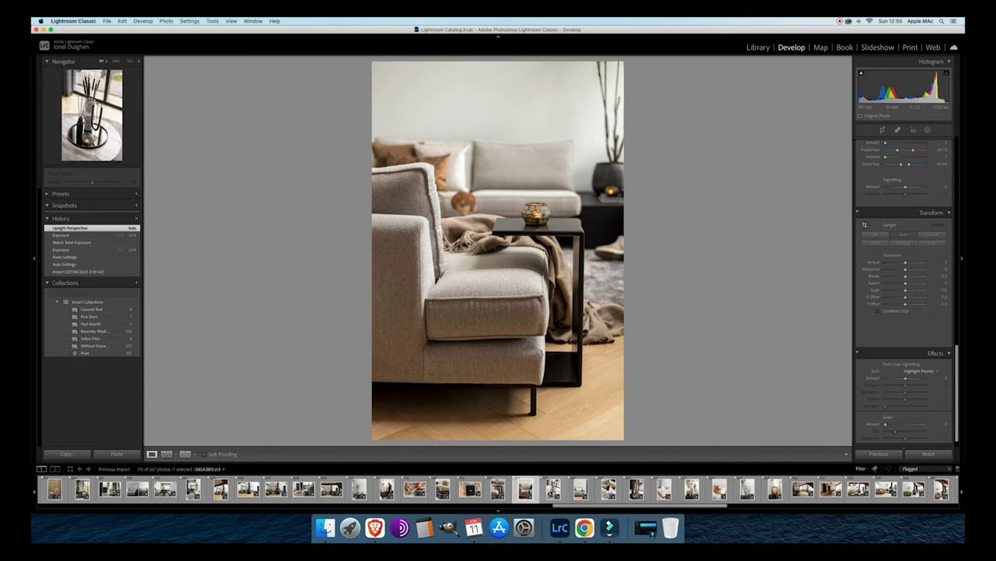
click(553, 488)
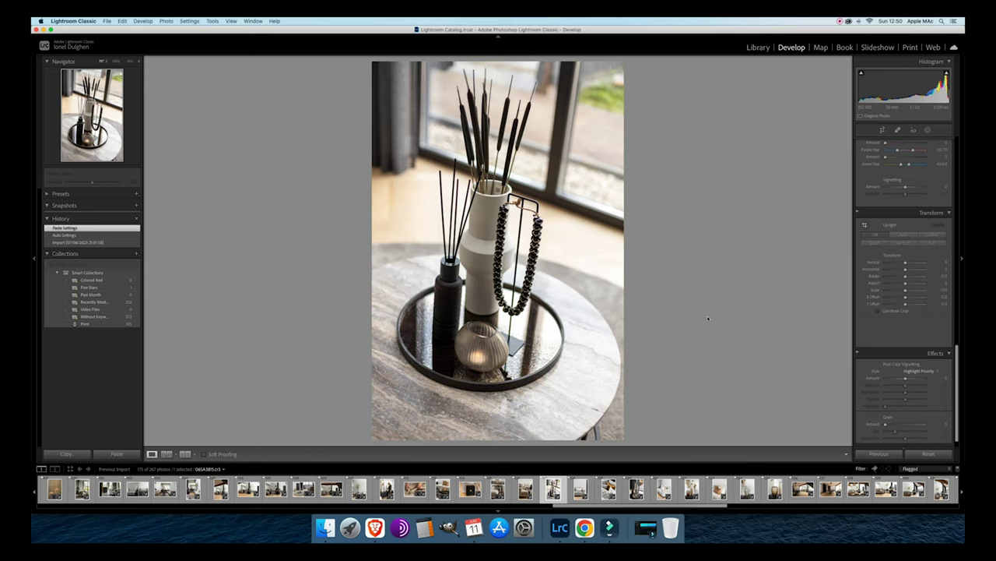
Set the vase photo's exposure to -0.85 with the minus and plus shortcuts.
key(minus)
key(minus)
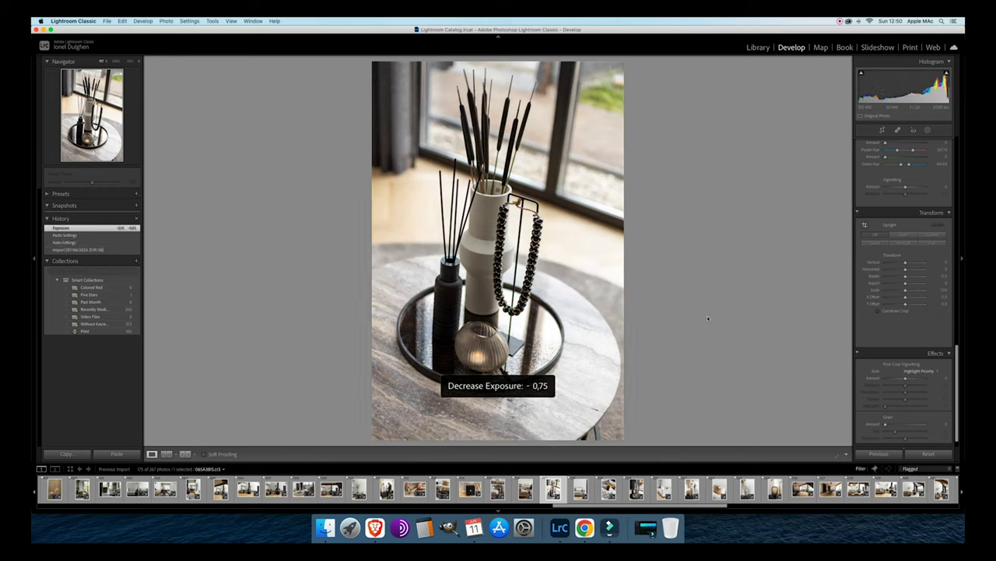
key(minus)
key(equal)
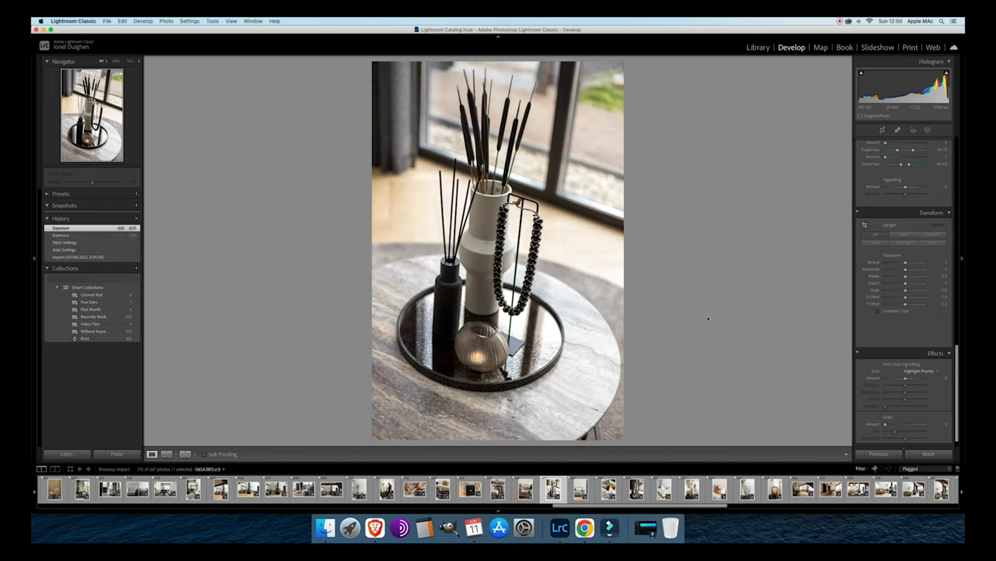
key(minus)
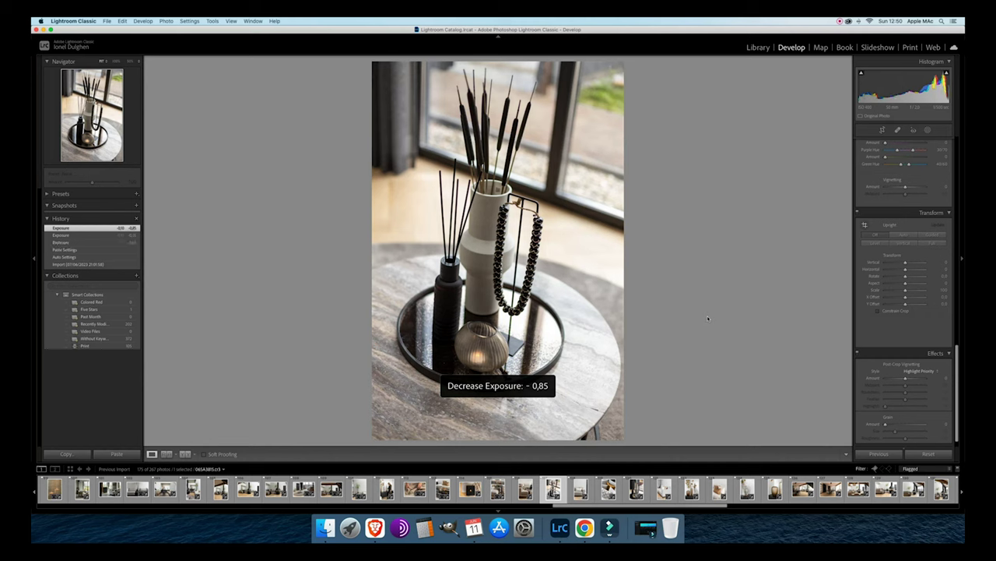
key(minus)
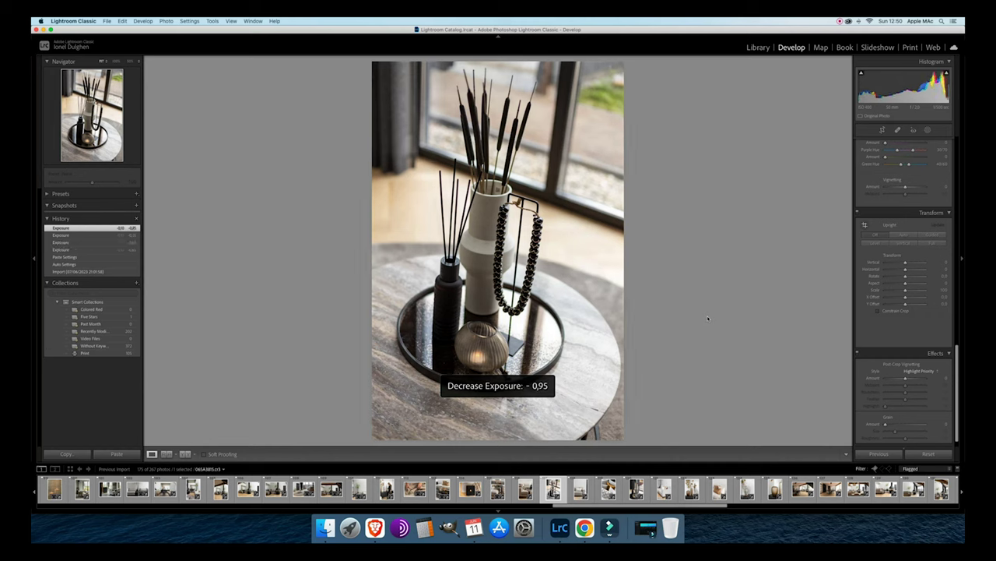
key(minus)
key(equal)
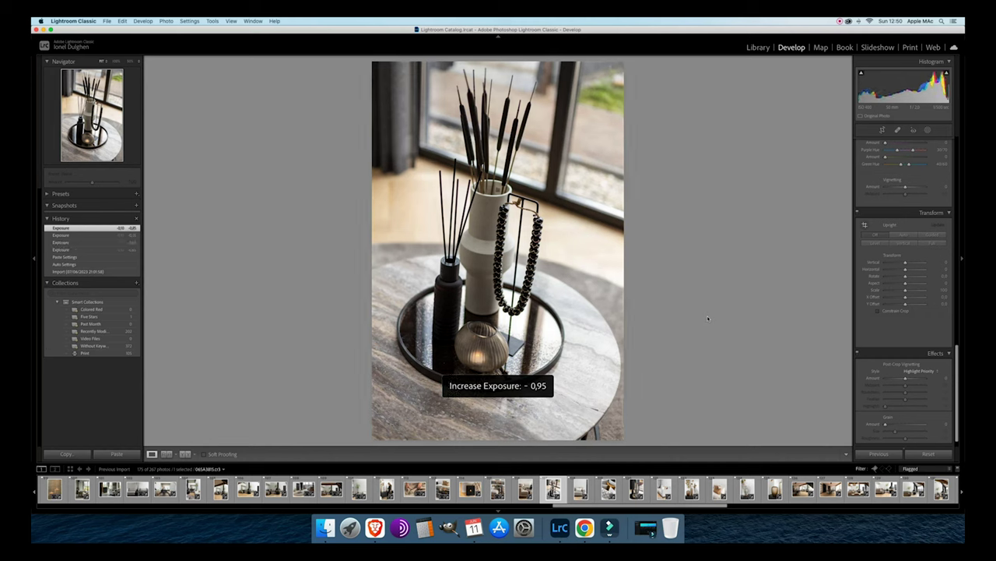
key(equal)
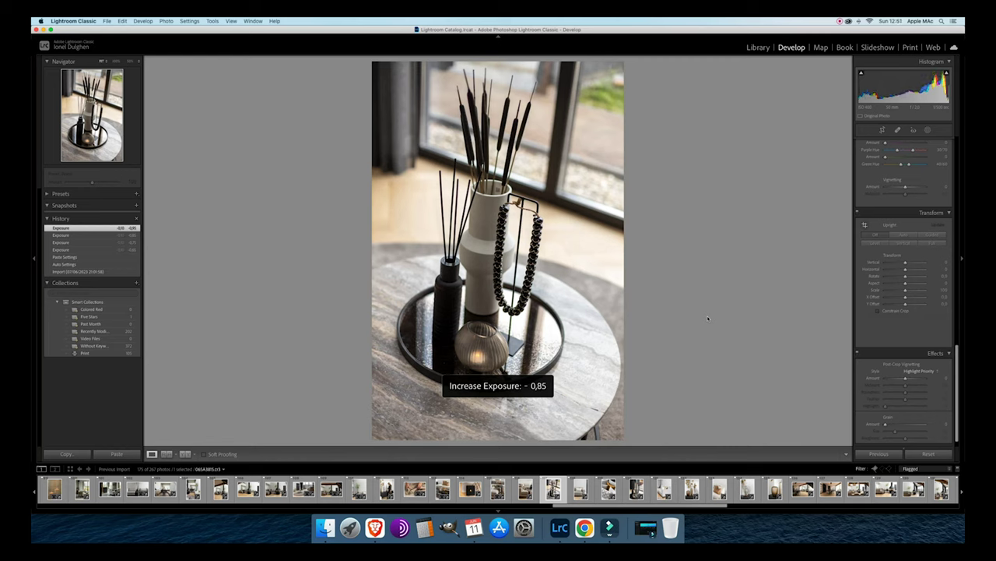
Correct the vertical perspective, constrain the crop, then rotate and resize the crop to level it.
drag(905, 265, 908, 266)
click(878, 311)
click(882, 130)
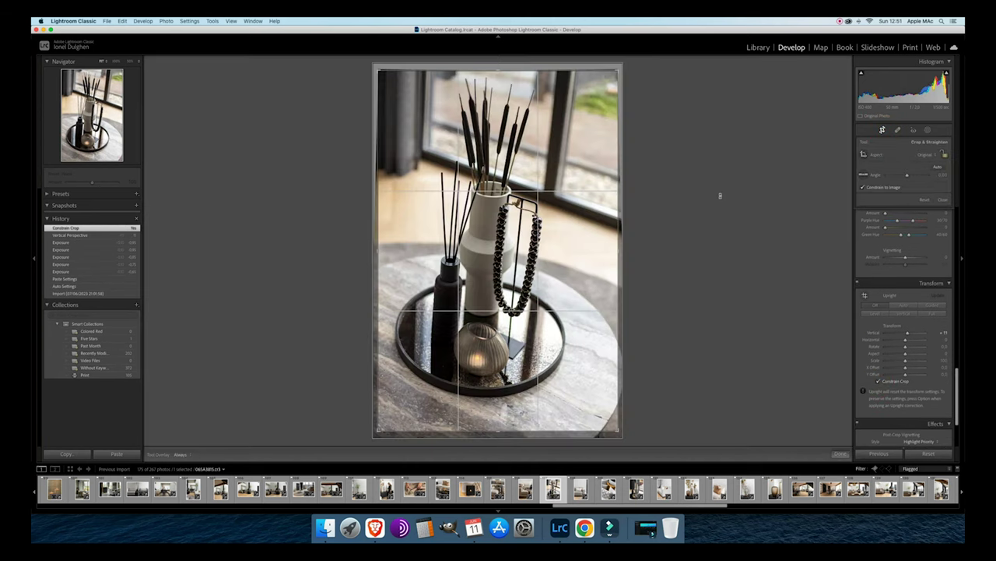
drag(718, 194, 718, 185)
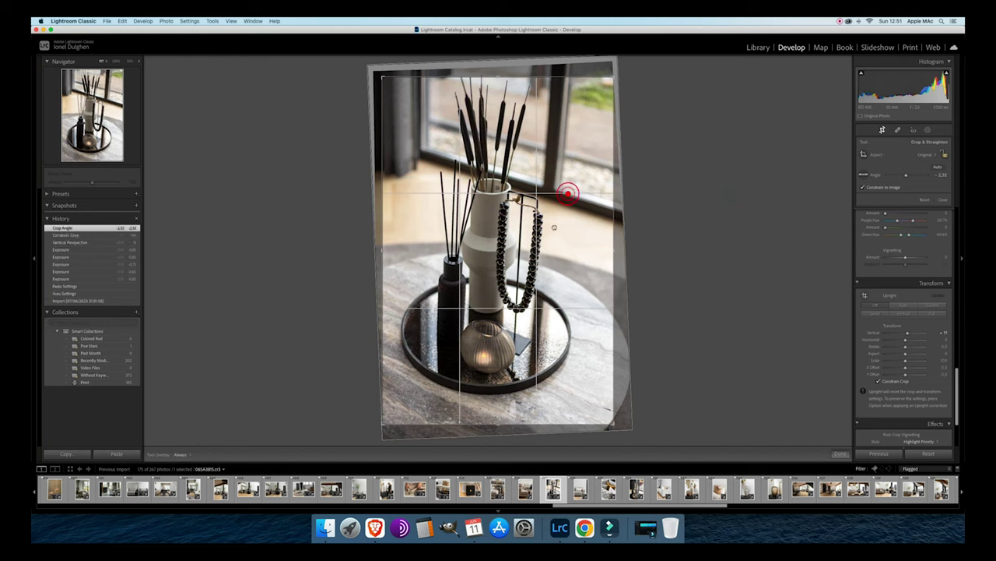
click(513, 198)
click(514, 199)
drag(632, 253, 623, 253)
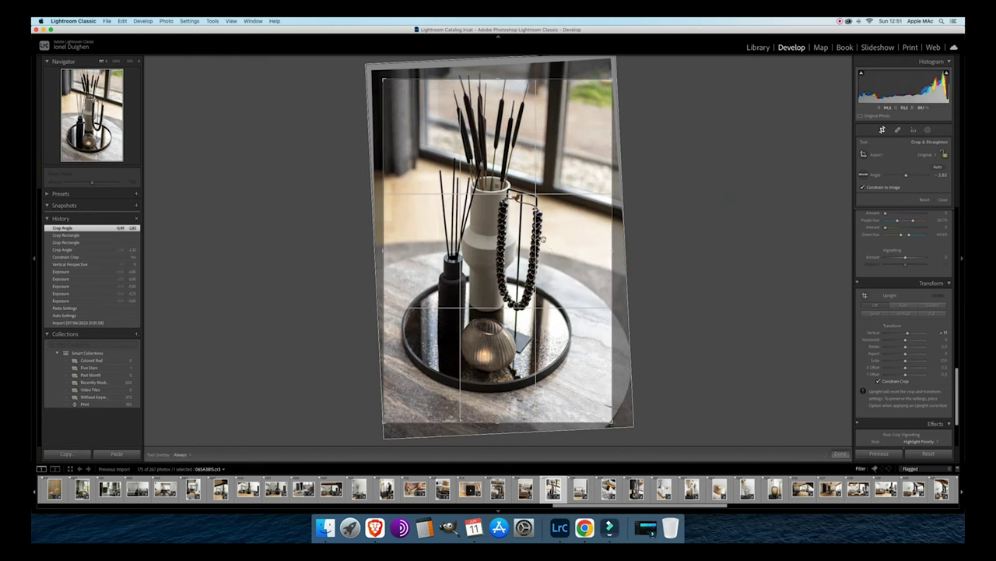
double_click(541, 236)
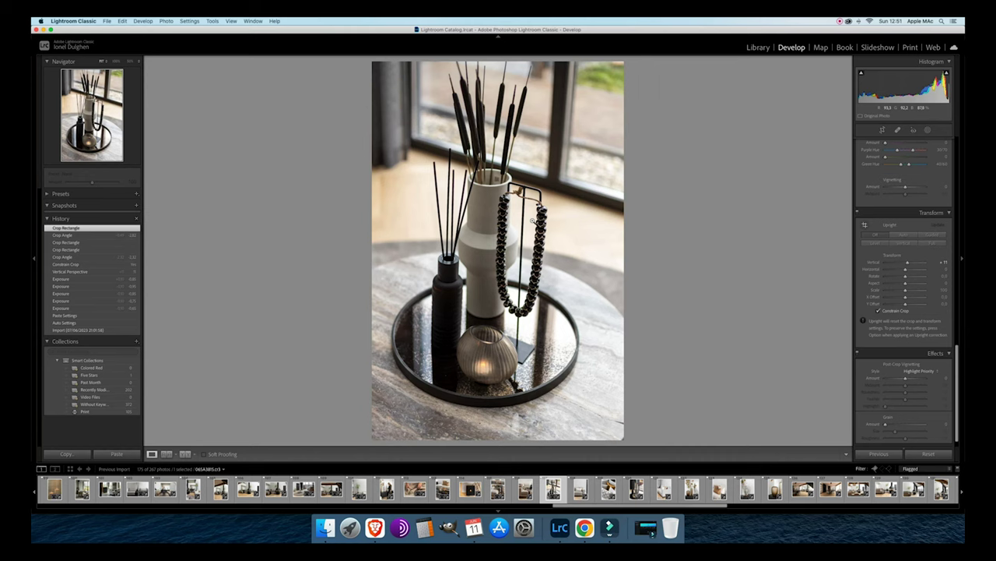
Keep exposure at -0.85, re-rotate the crop to a new angle, and advance to the sofa photo.
key(minus)
key(equal)
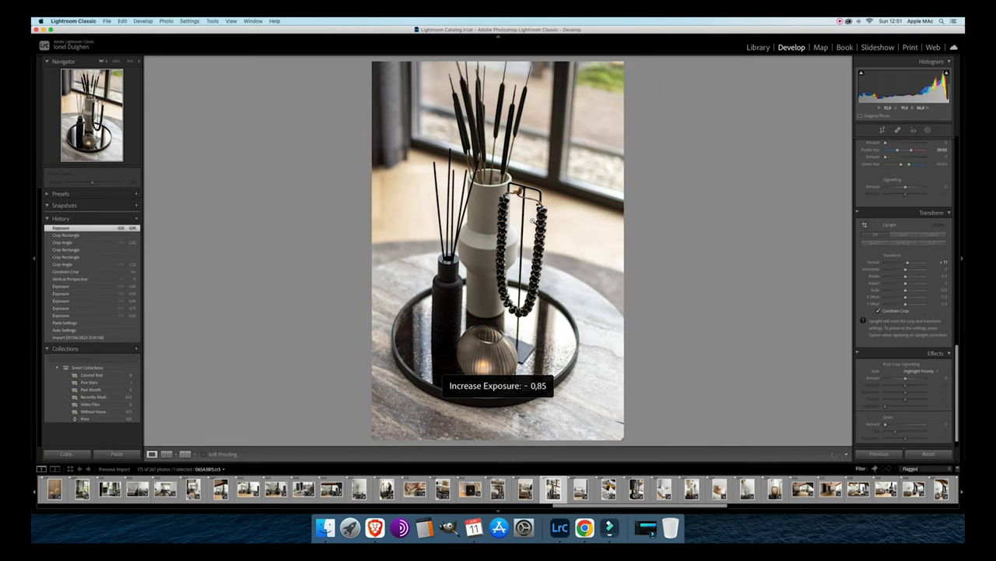
key(r)
drag(760, 153, 679, 157)
double_click(541, 152)
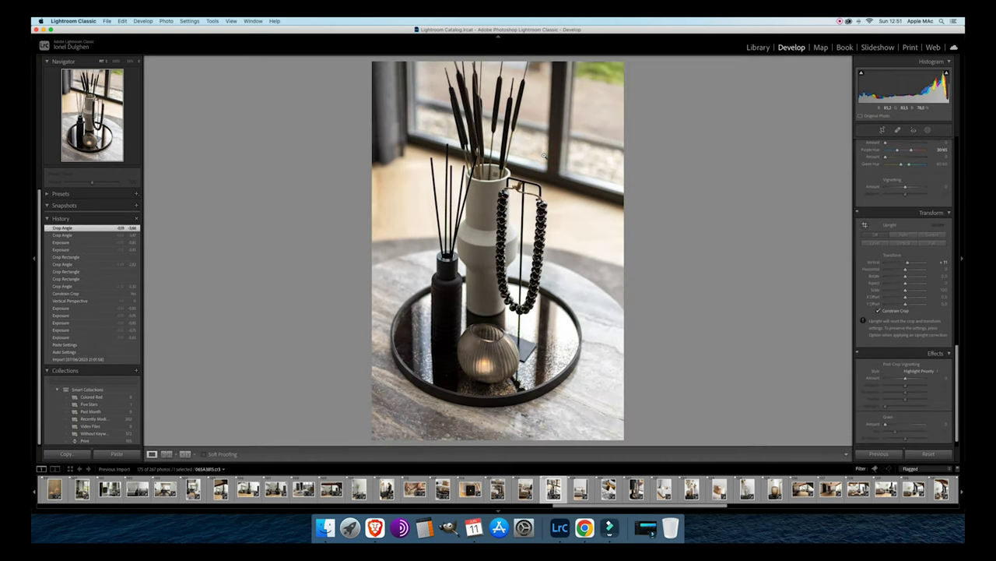
key(Right)
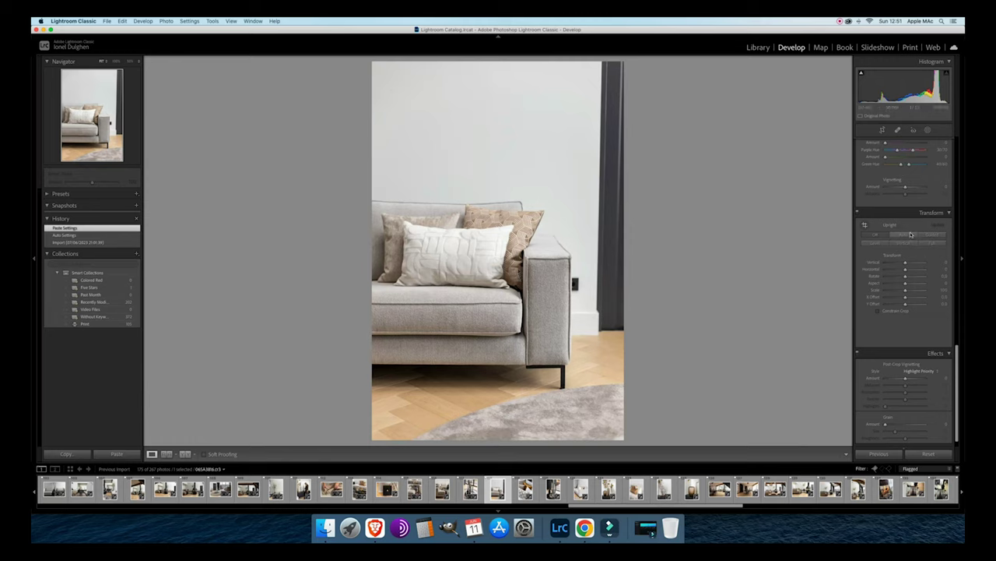
Darken the sofa-with-cushions photo by several exposure steps.
key(minus)
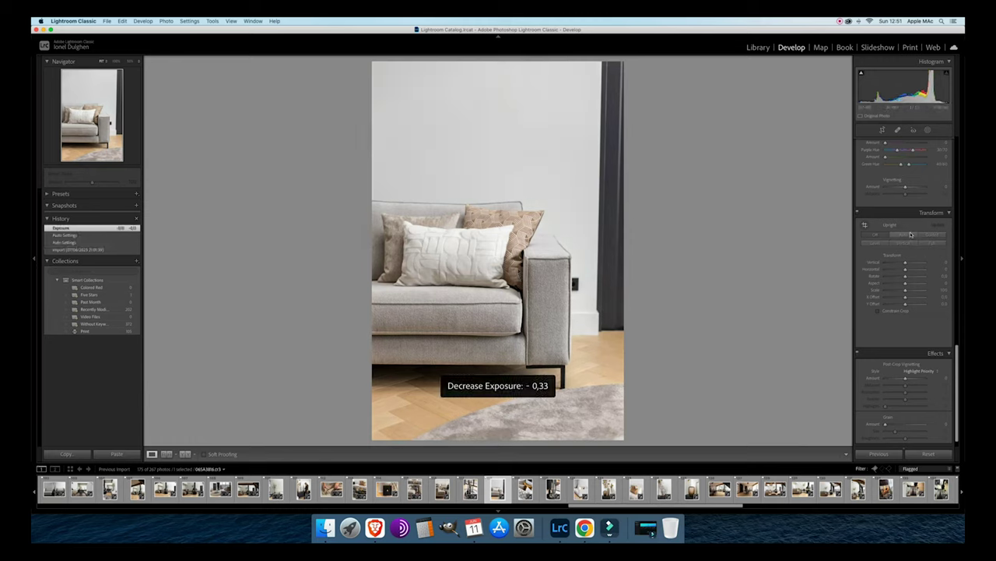
key(minus)
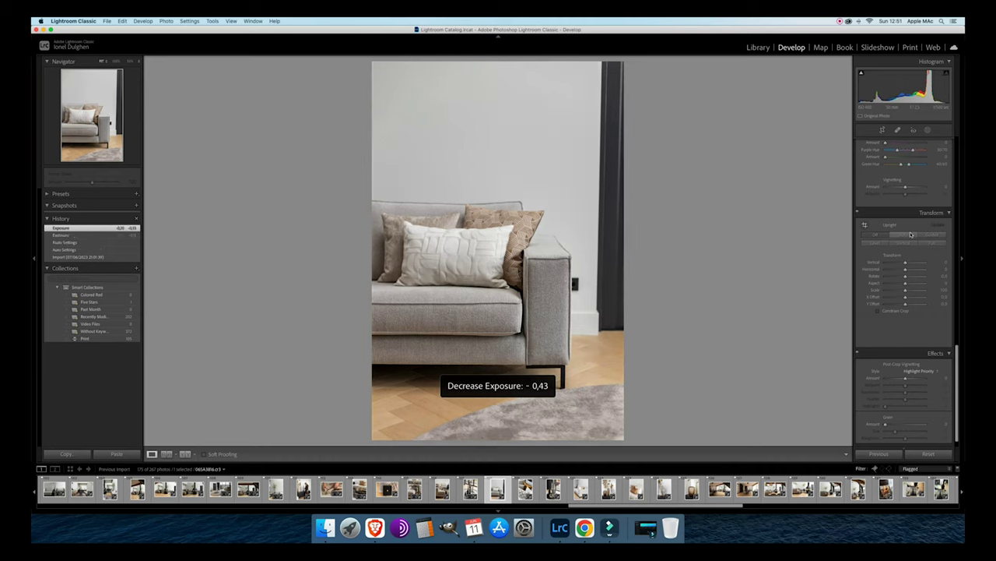
key(minus)
key(minus)
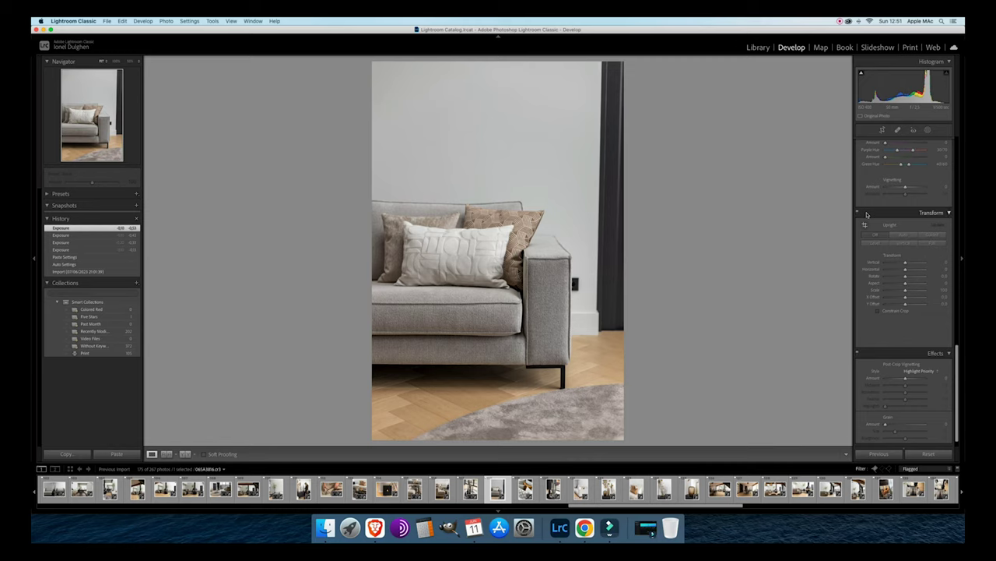
key(minus)
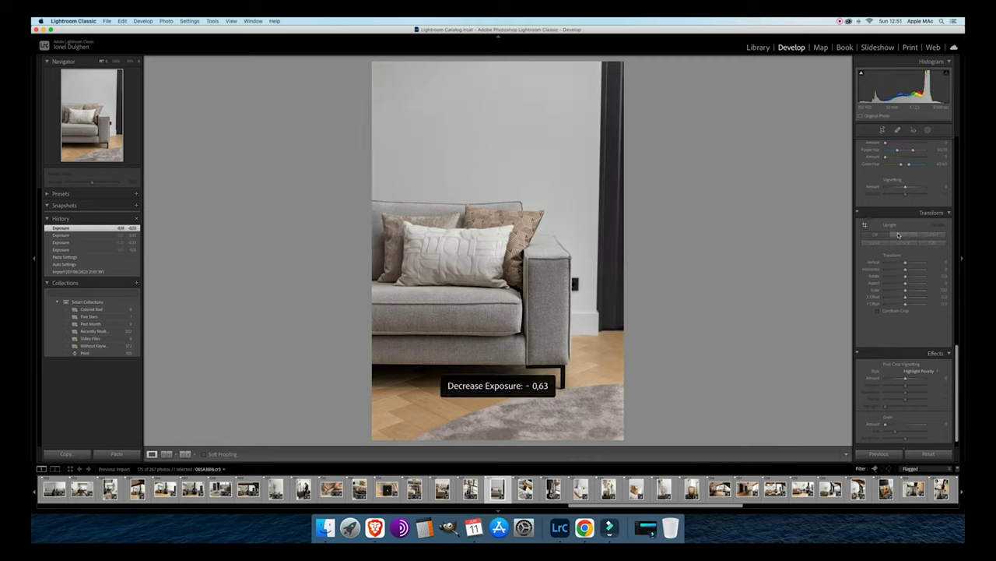
key(minus)
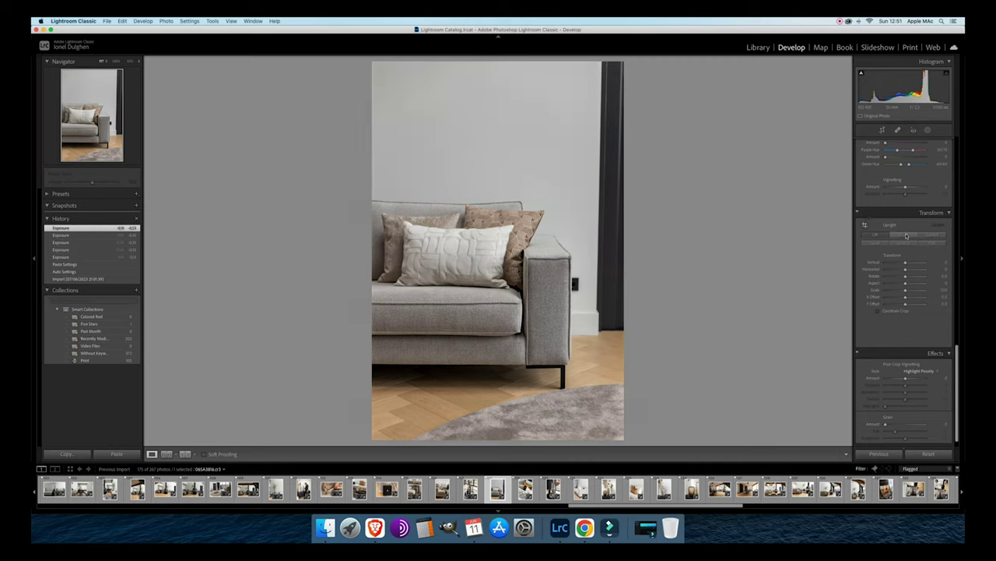
key(equal)
Apply Auto Upright to the sofa photo and slightly rotate its crop to level it.
click(917, 235)
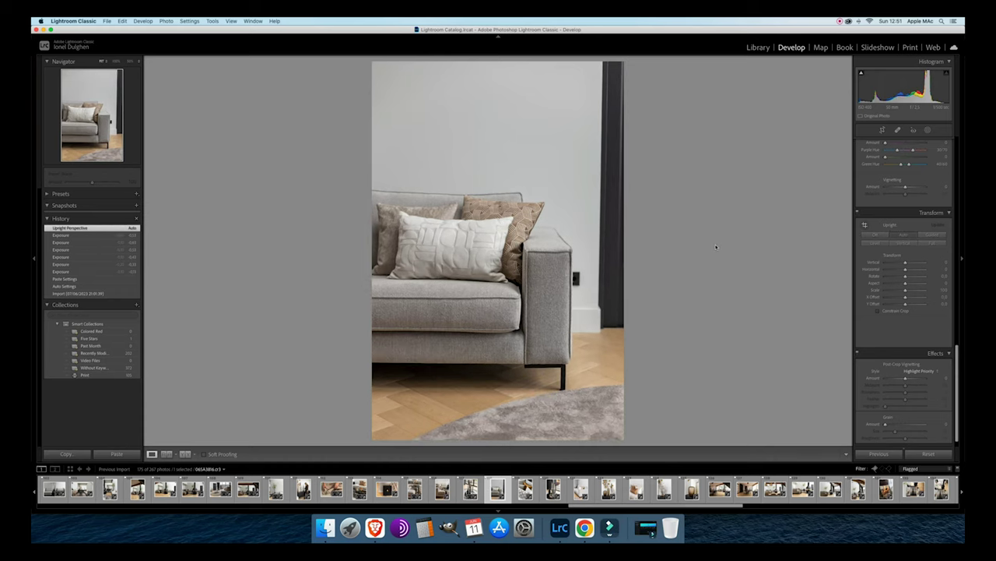
click(874, 235)
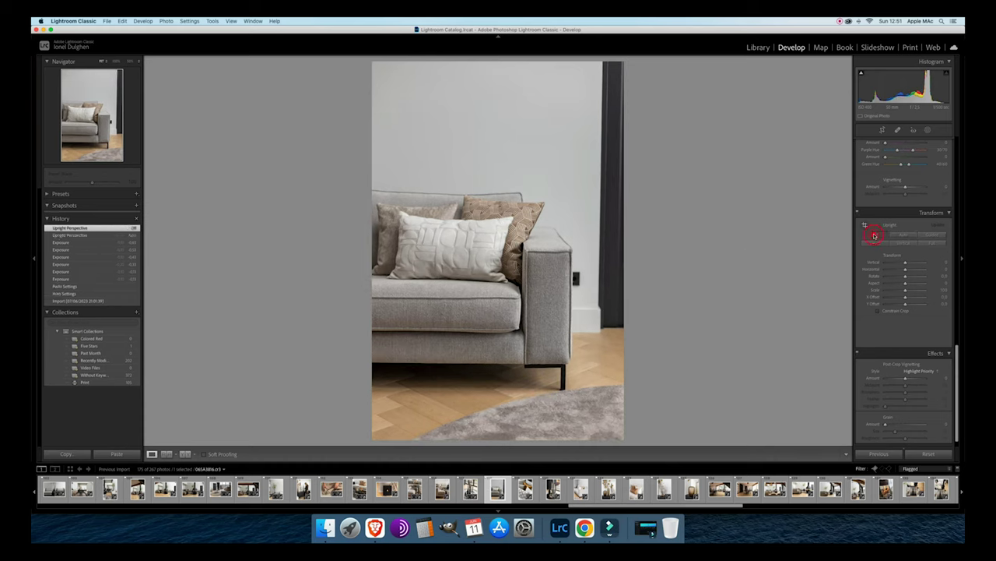
click(904, 235)
key(r)
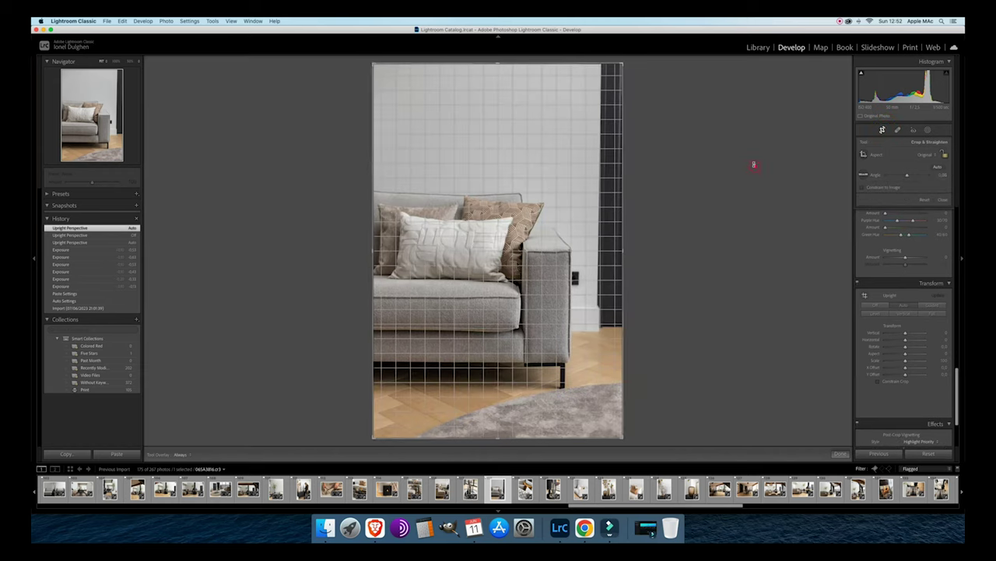
drag(754, 165, 752, 164)
click(557, 194)
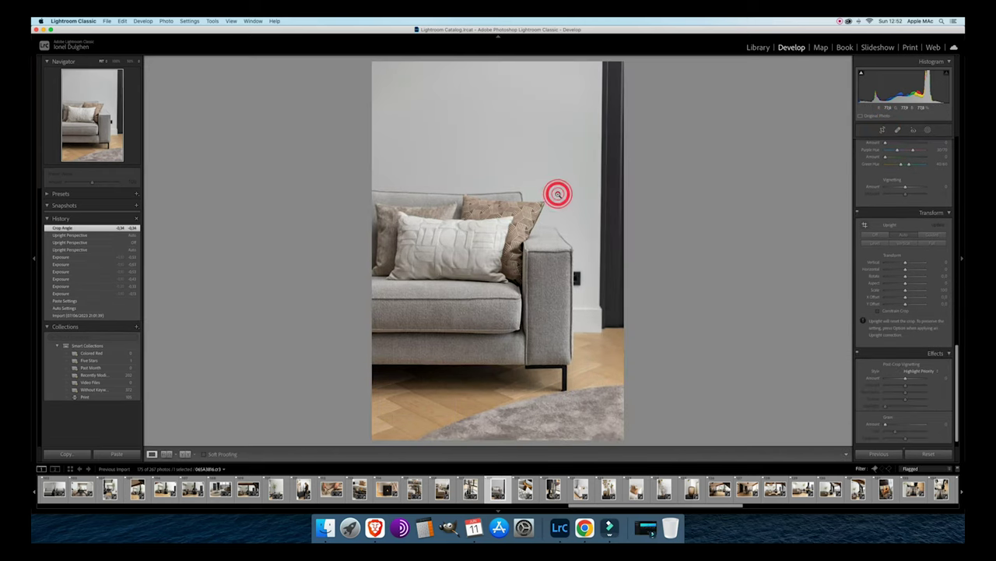
Adjust vertical perspective, constrain the crop, re-level the crop rotation, then show the pillows photo.
click(905, 266)
drag(904, 265, 905, 265)
click(878, 310)
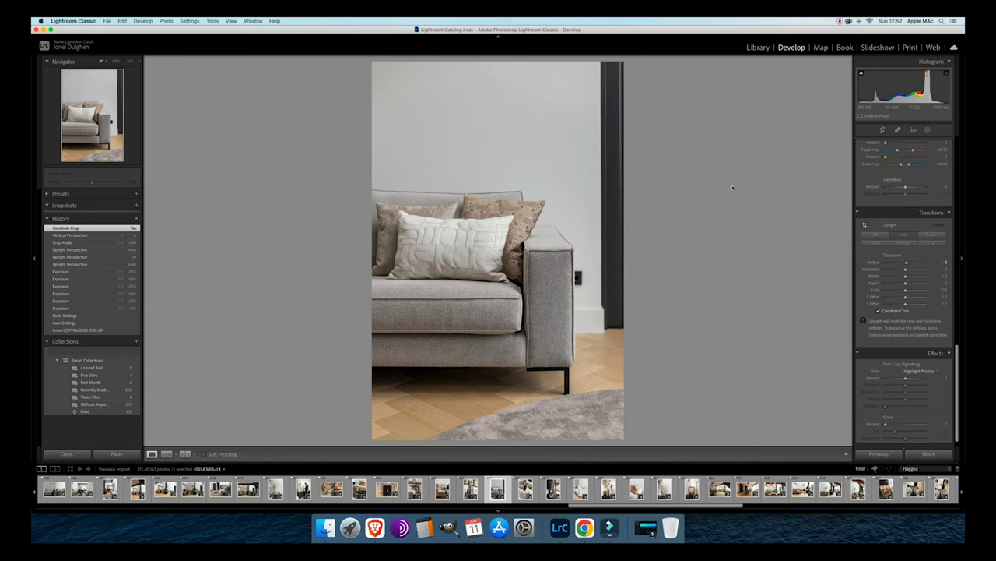
click(882, 129)
drag(752, 137, 750, 136)
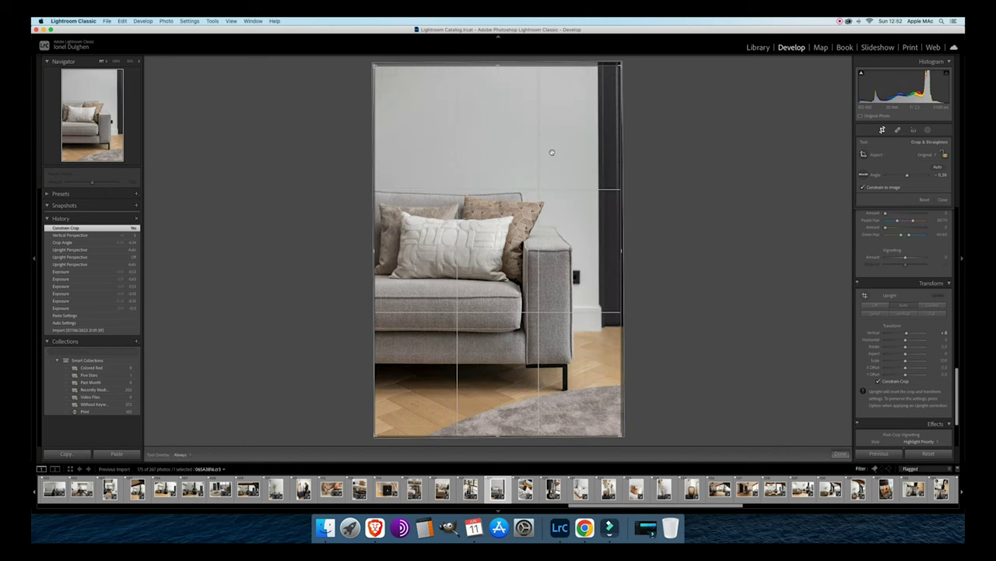
key(Return)
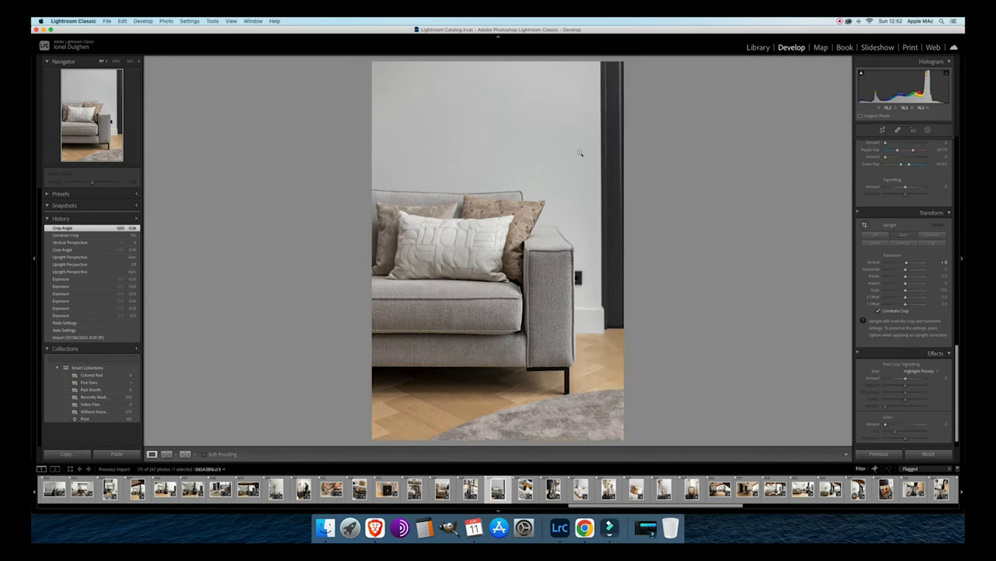
key(Right)
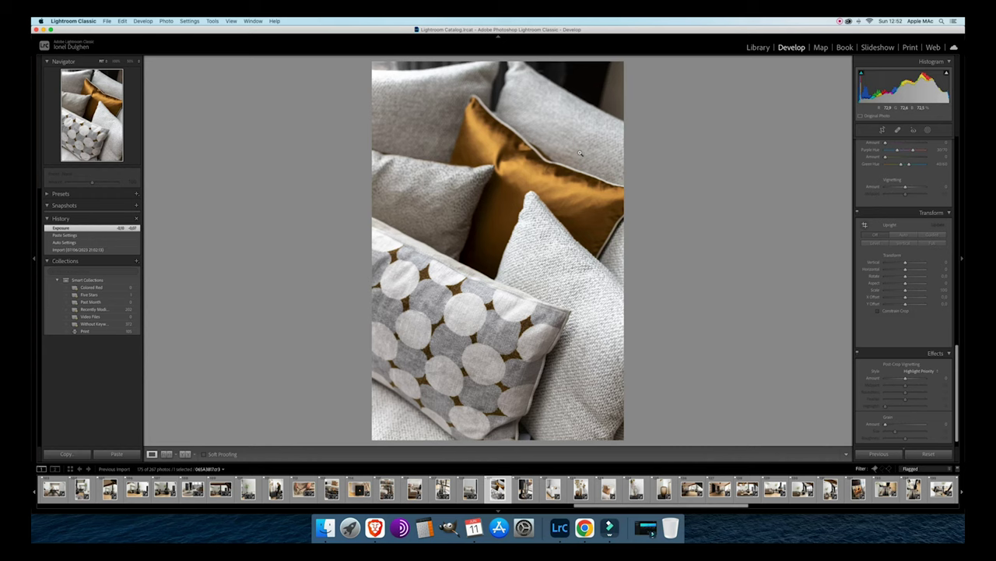
Darken the pillows photo slightly and apply Auto Upright to the vase-and-necklace photo.
key(minus)
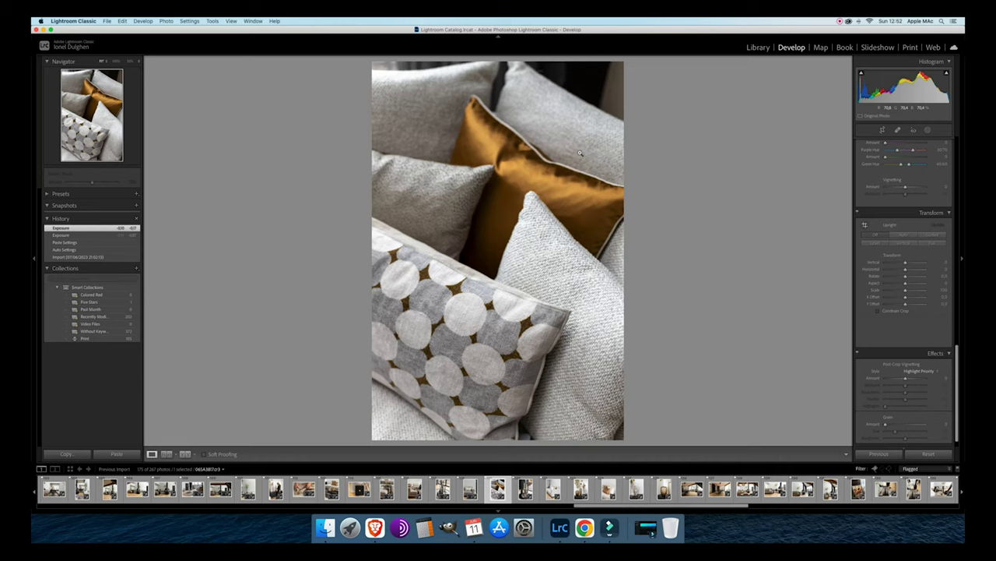
key(Right)
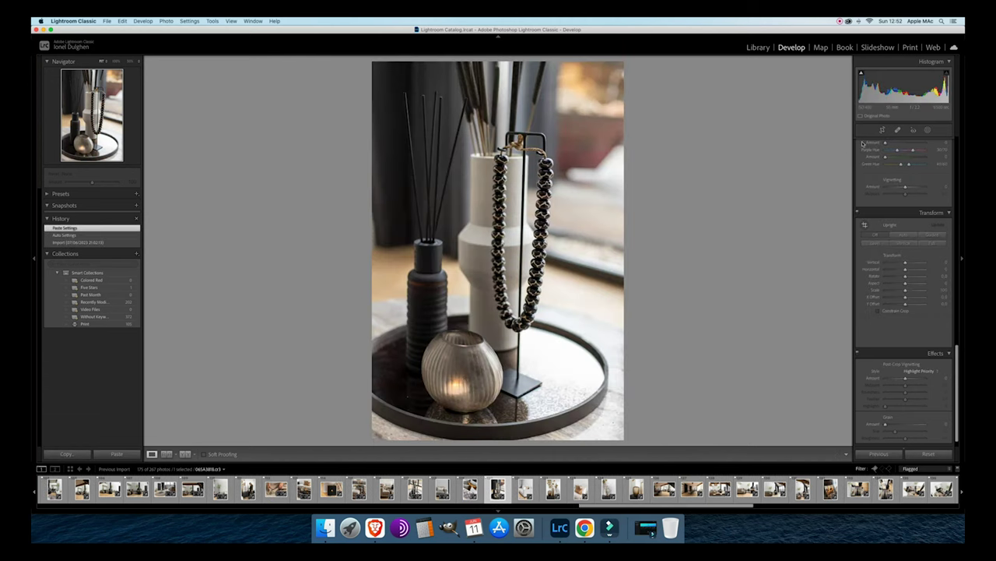
click(904, 235)
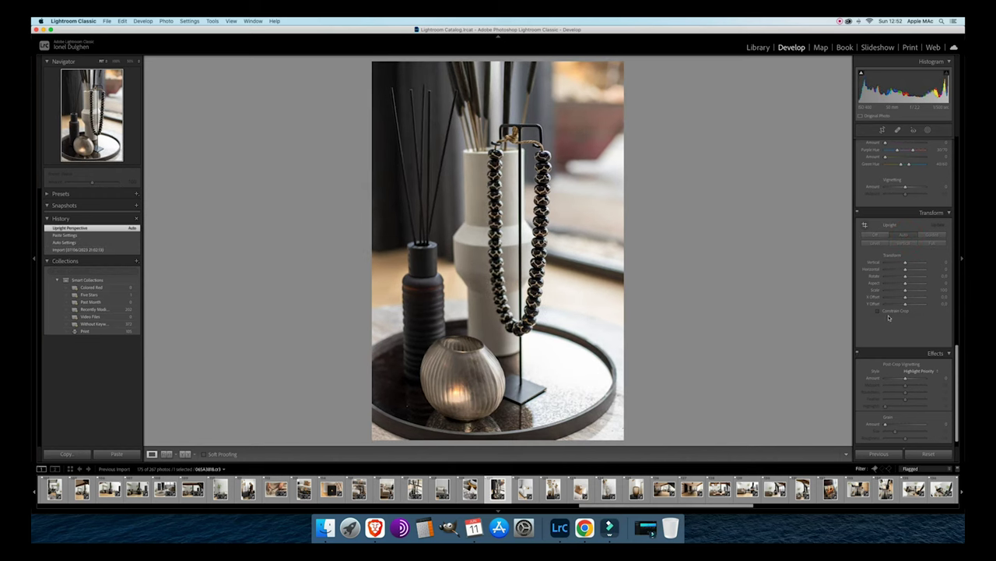
Darken the light sofa photo a little, trying and then undoing Auto Upright.
key(Right)
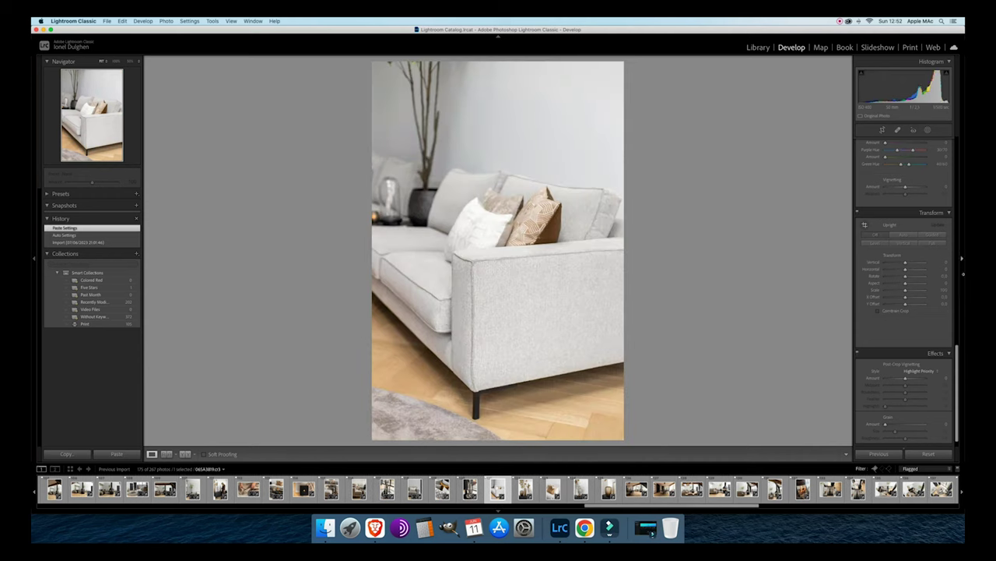
key(minus)
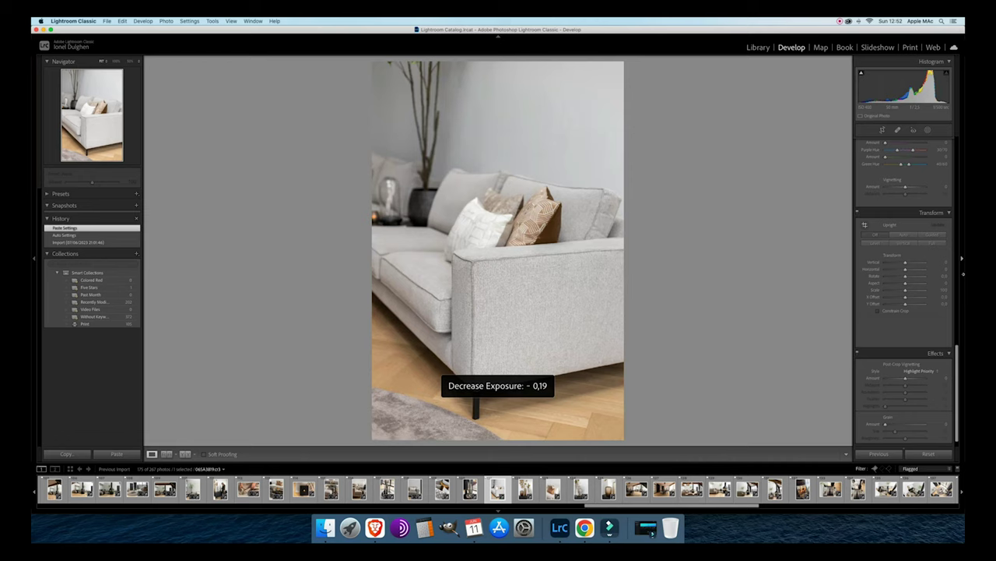
key(minus)
key(minus)
key(equal)
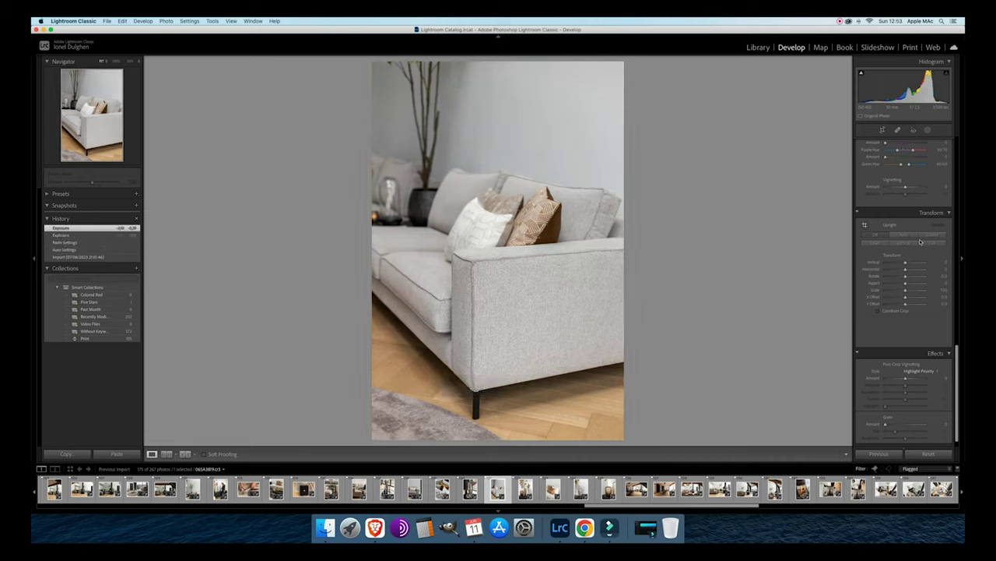
click(905, 236)
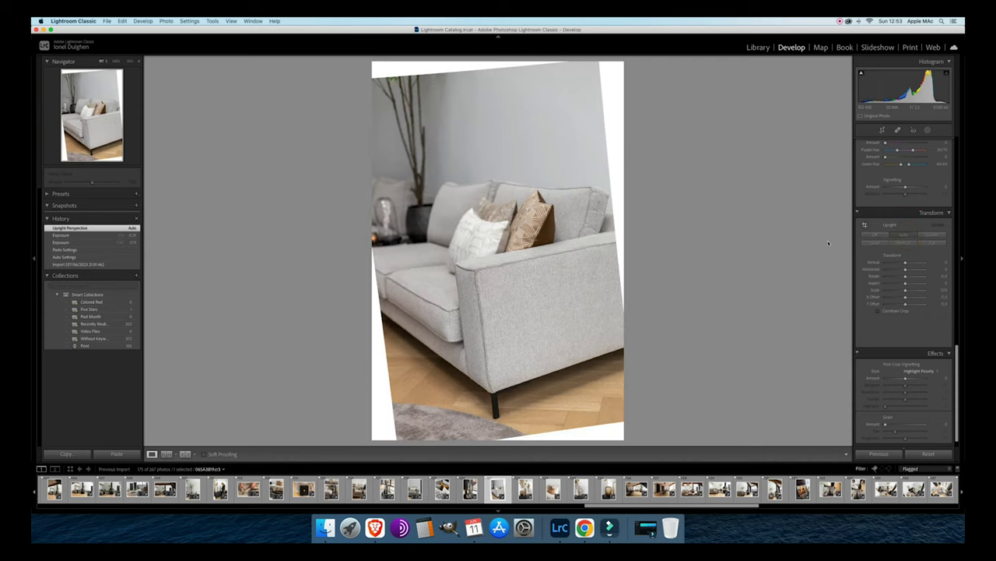
key(super+z)
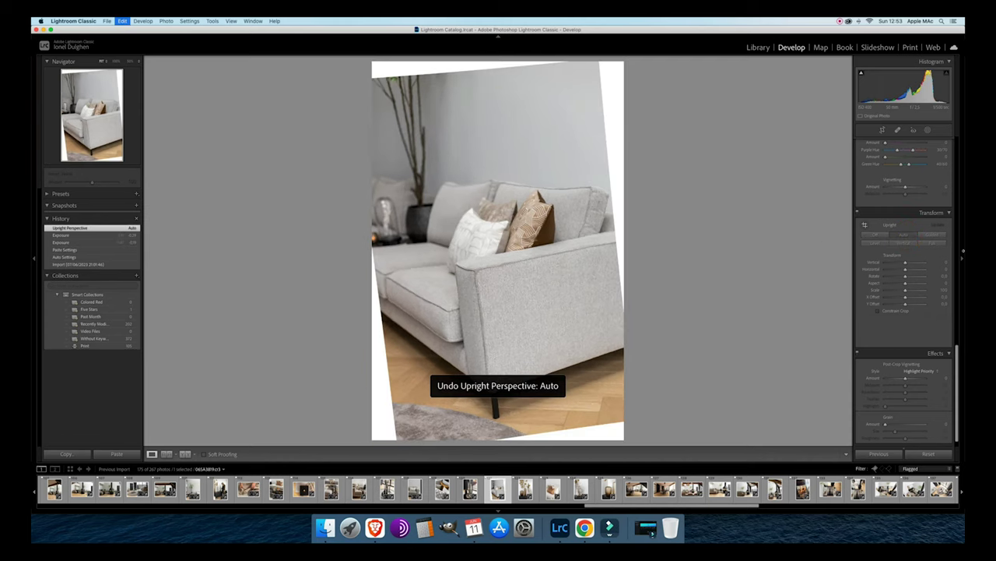
Straighten the light sofa photo with a -0.62 crop angle, then show the vases photo.
click(883, 130)
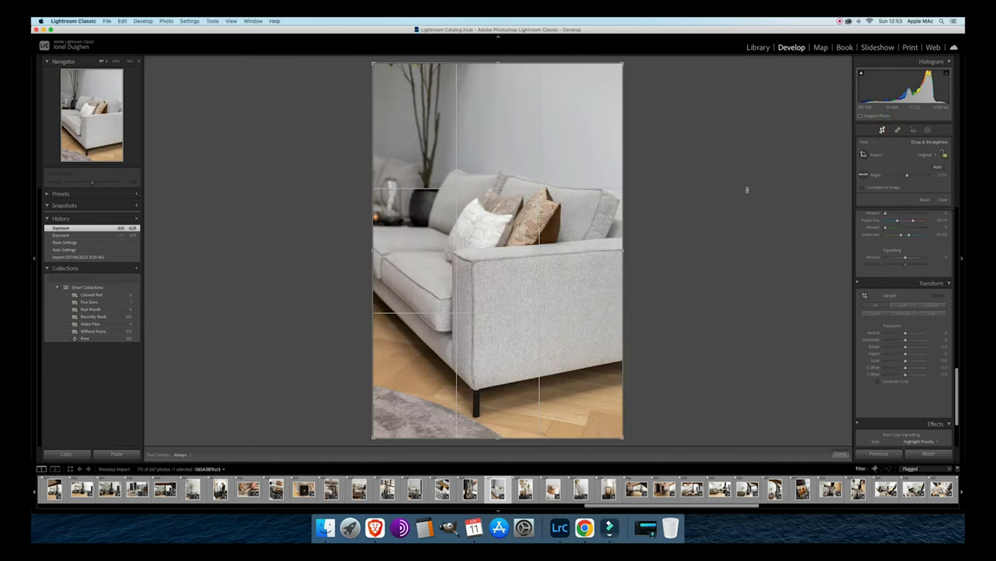
click(746, 186)
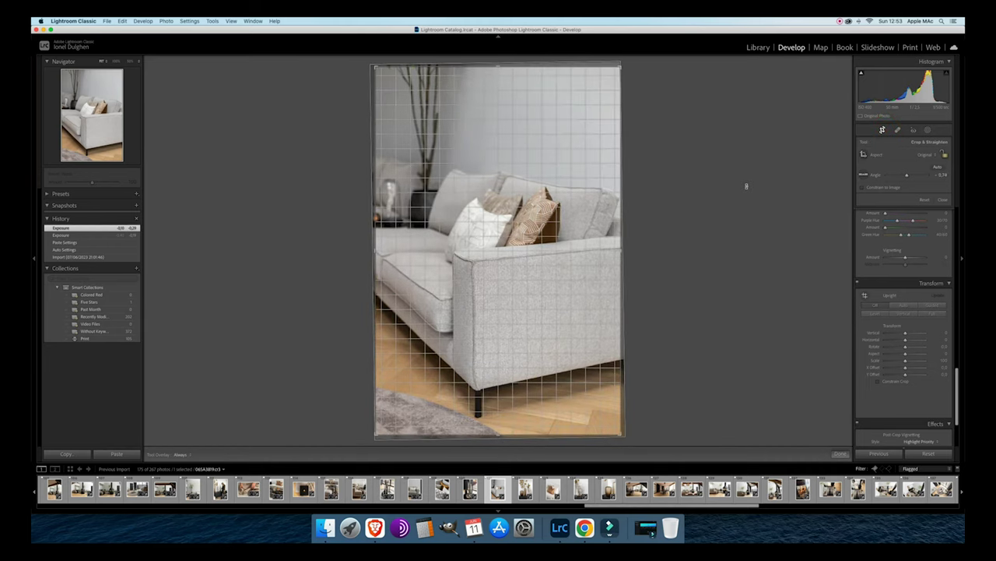
double_click(559, 204)
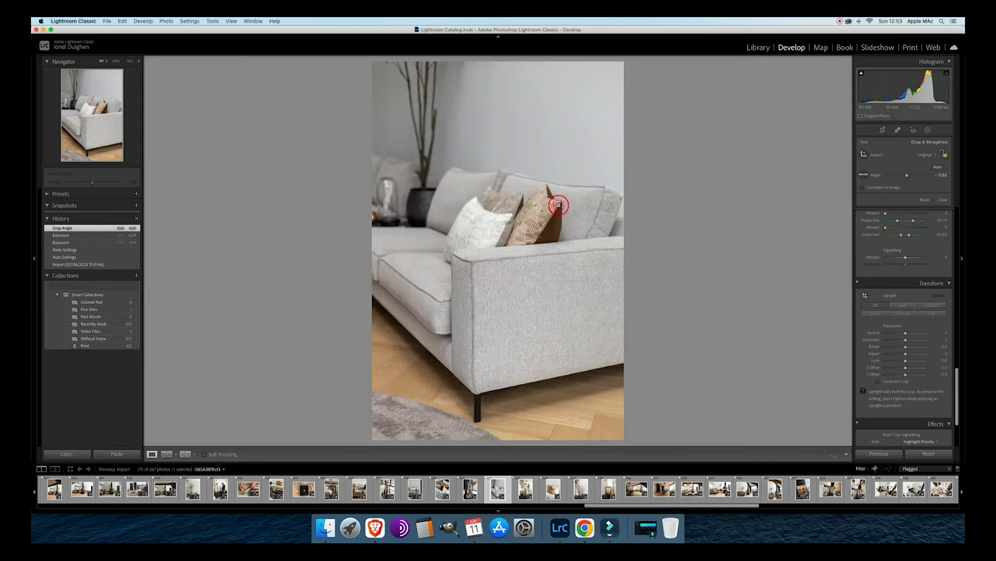
key(Right)
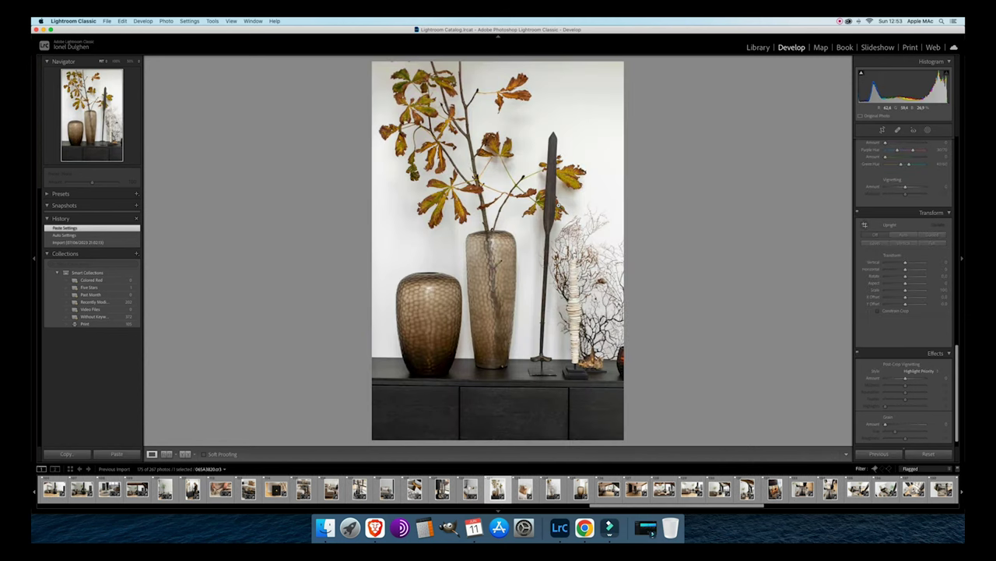
Drop Auto Upright and adjust the vases photo's vertical perspective with the Transform slider.
click(902, 236)
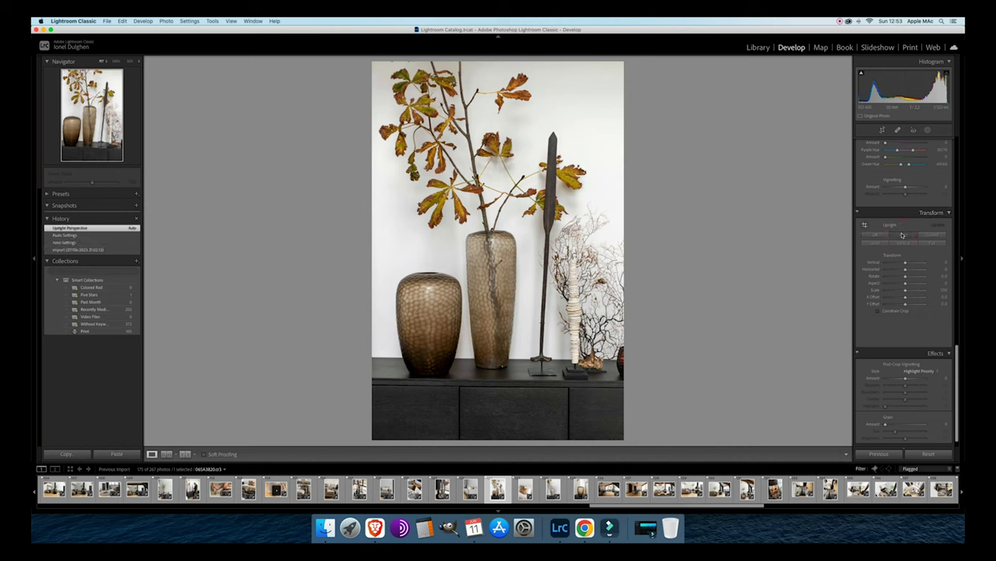
key(super+z)
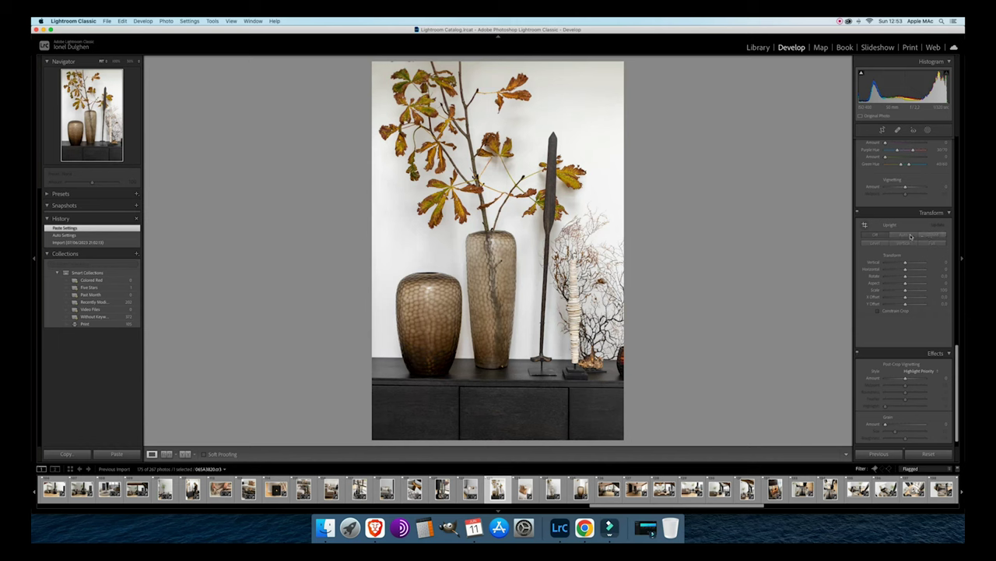
drag(905, 264, 906, 272)
Rotate the crop slightly to level the vases photo, then choose Guided Upright.
click(882, 130)
drag(783, 169, 778, 168)
drag(699, 200, 712, 200)
double_click(571, 214)
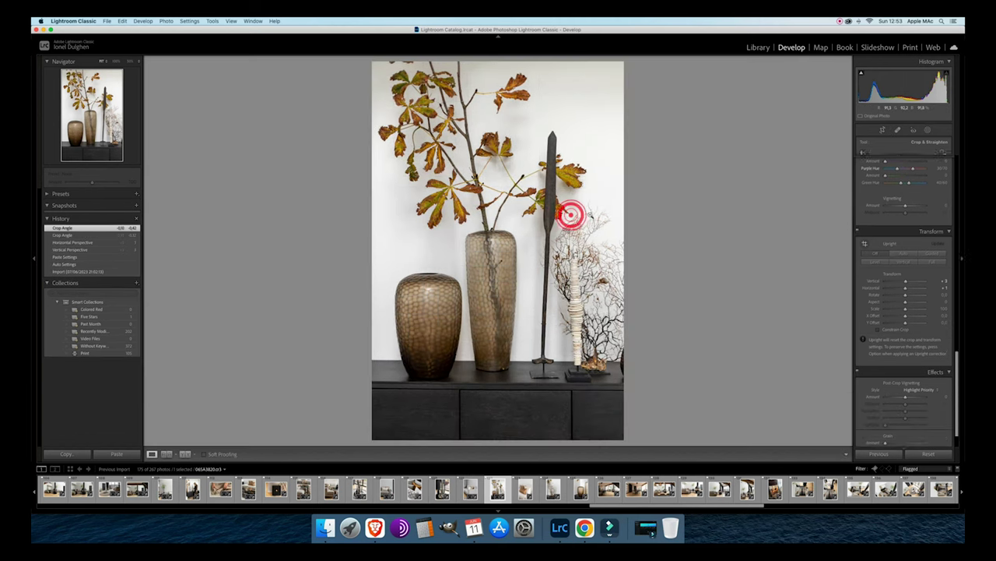
click(932, 233)
Draw Guided Upright lines on the cabinet top and two door edges, refine them, and finish.
mouse_move(619, 362)
mouse_down()
mouse_move(377, 361)
mouse_move(619, 384)
mouse_up()
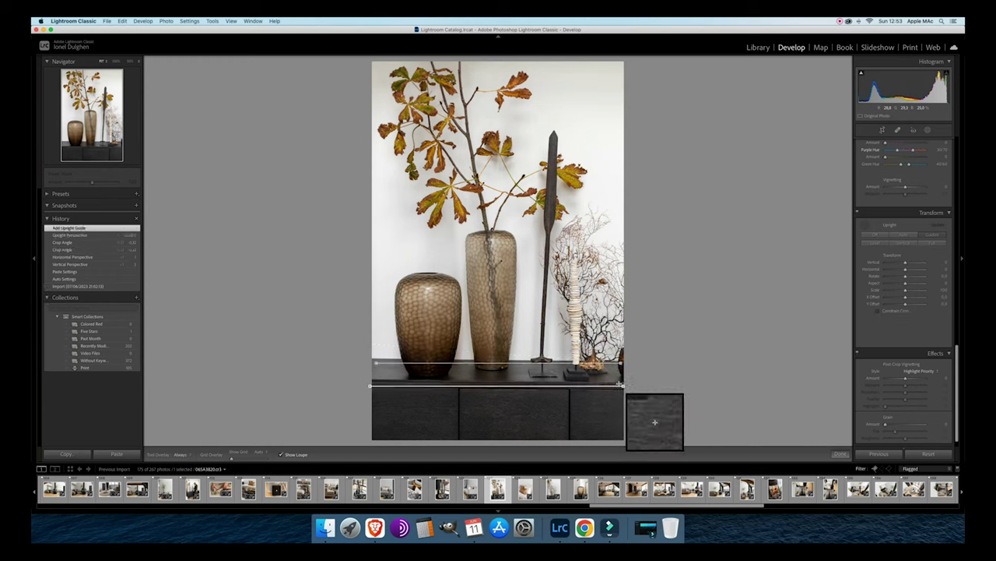
drag(462, 394, 462, 436)
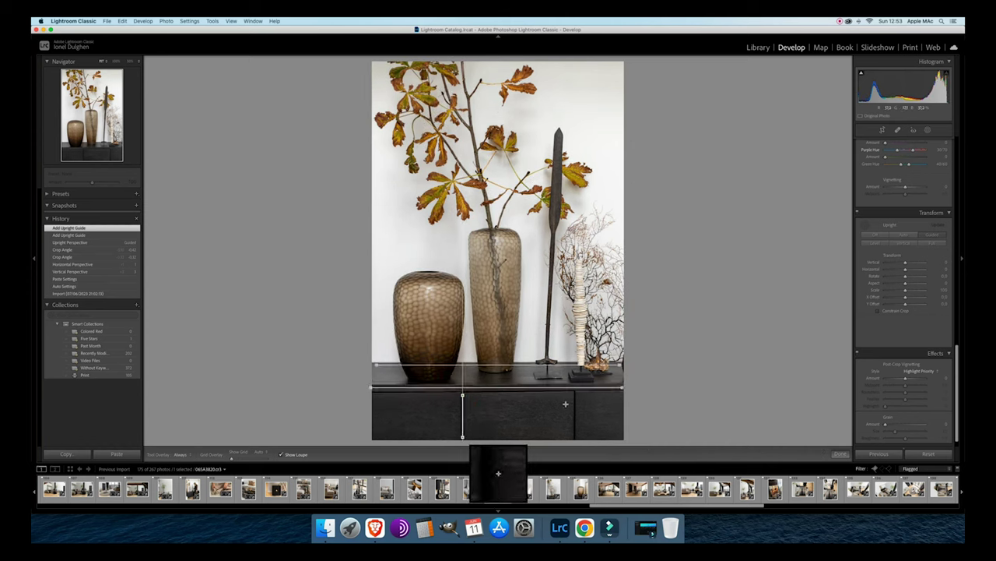
drag(576, 394, 574, 459)
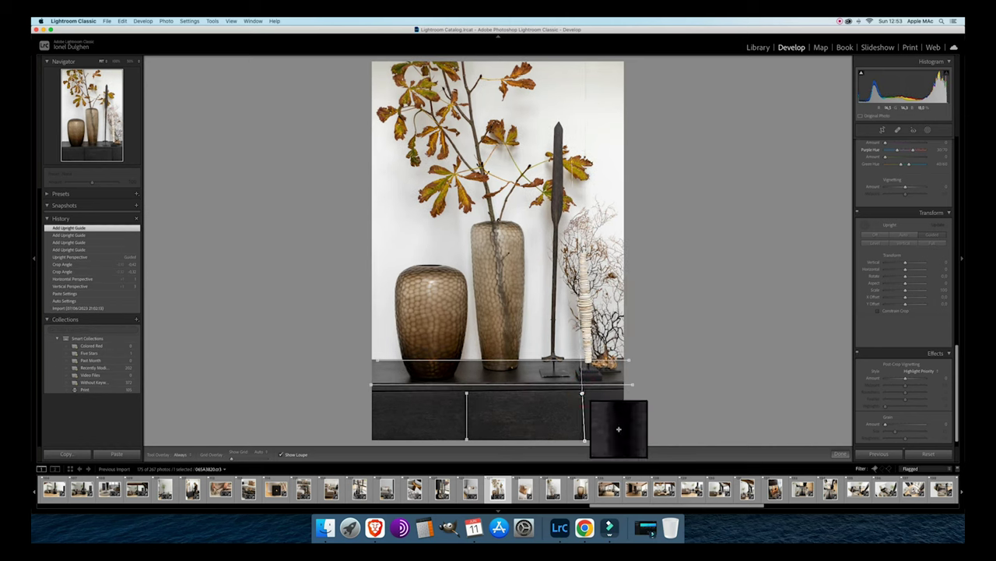
drag(582, 392, 603, 411)
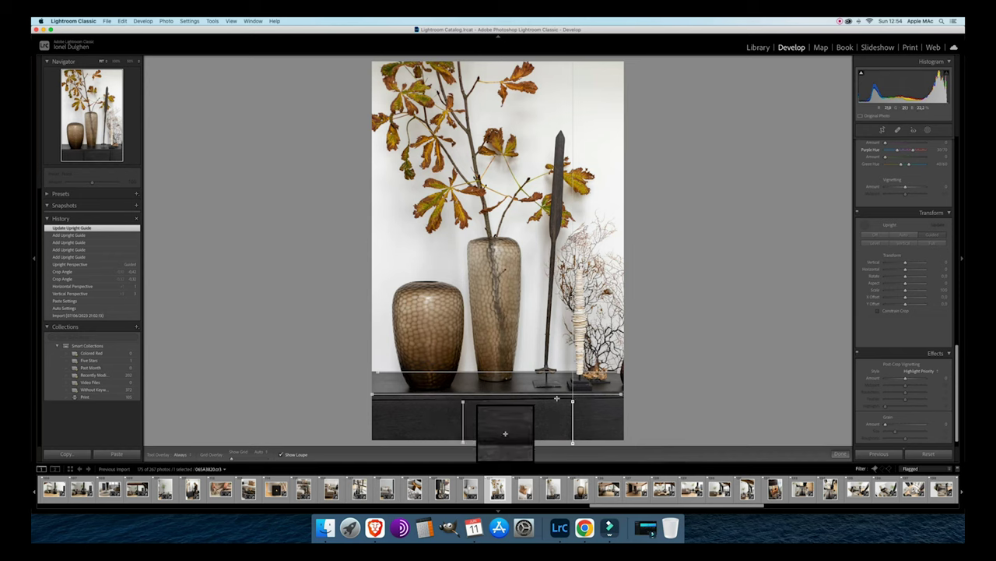
drag(622, 395, 622, 393)
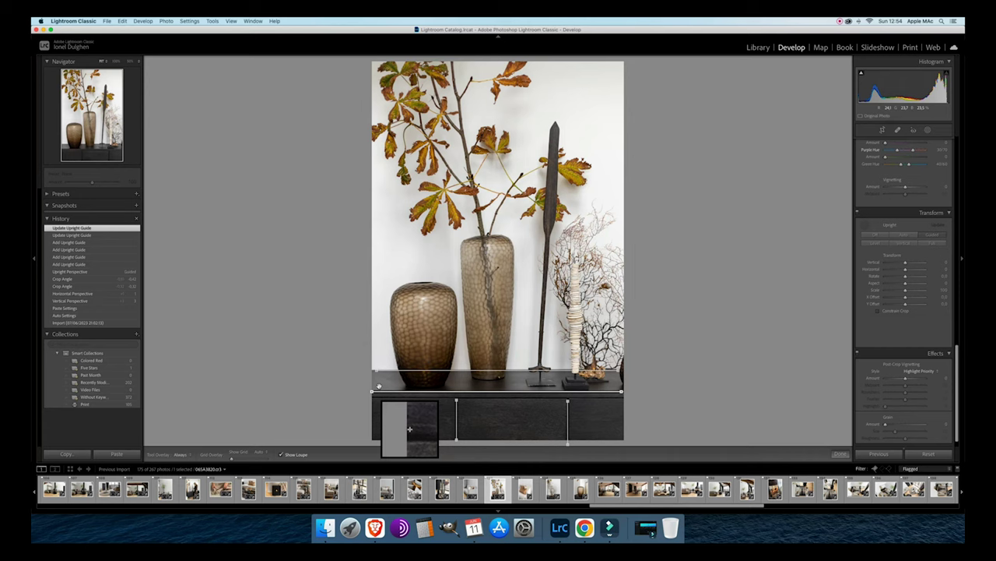
click(839, 453)
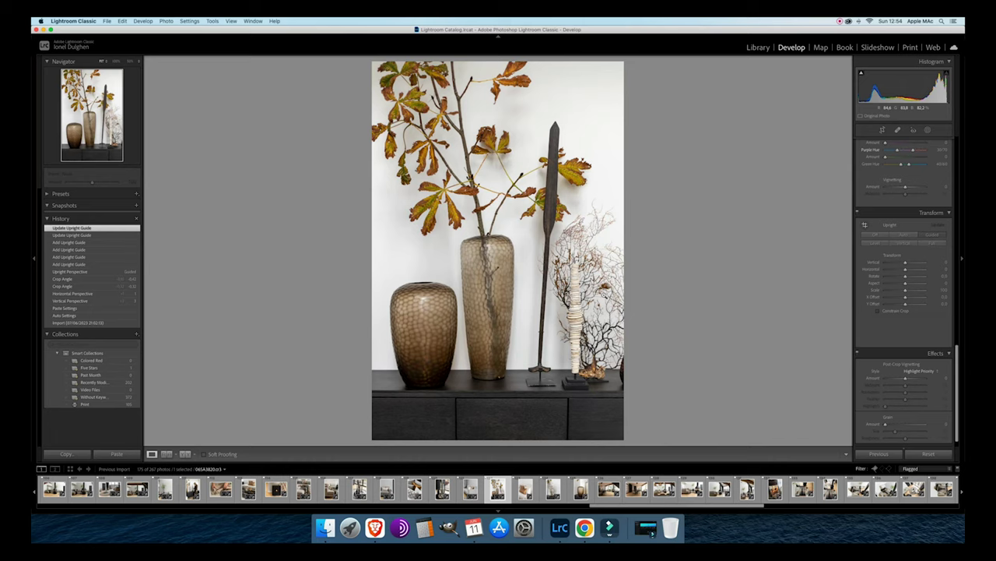
key(Right)
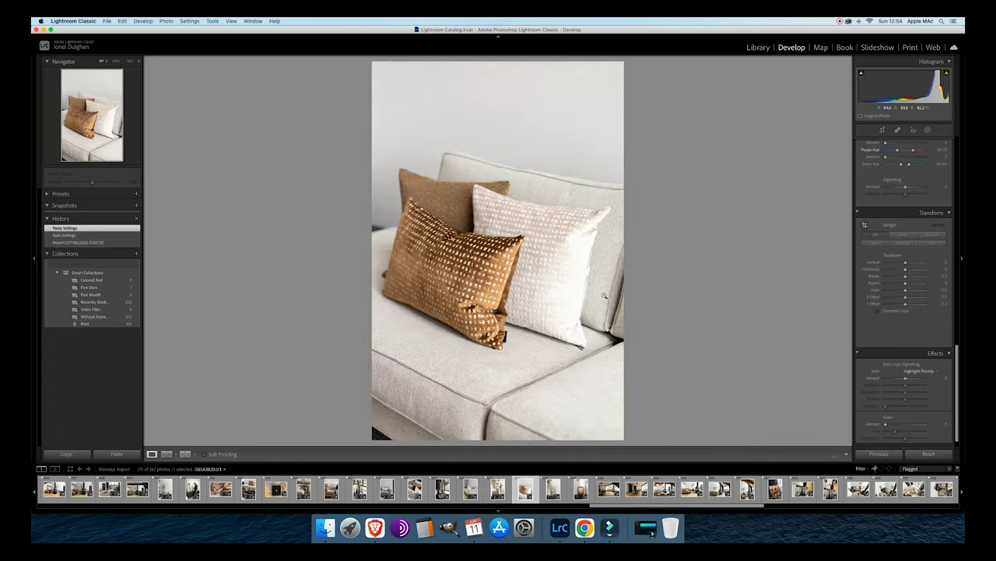
Try and undo Auto Upright on the cushions photo, then commit a slightly rotated crop.
click(904, 235)
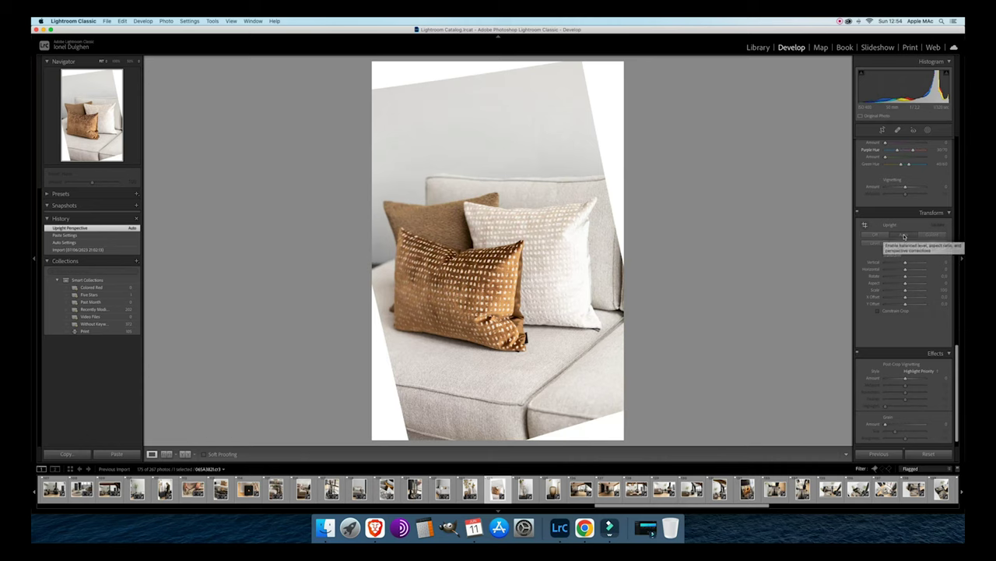
key(super+z)
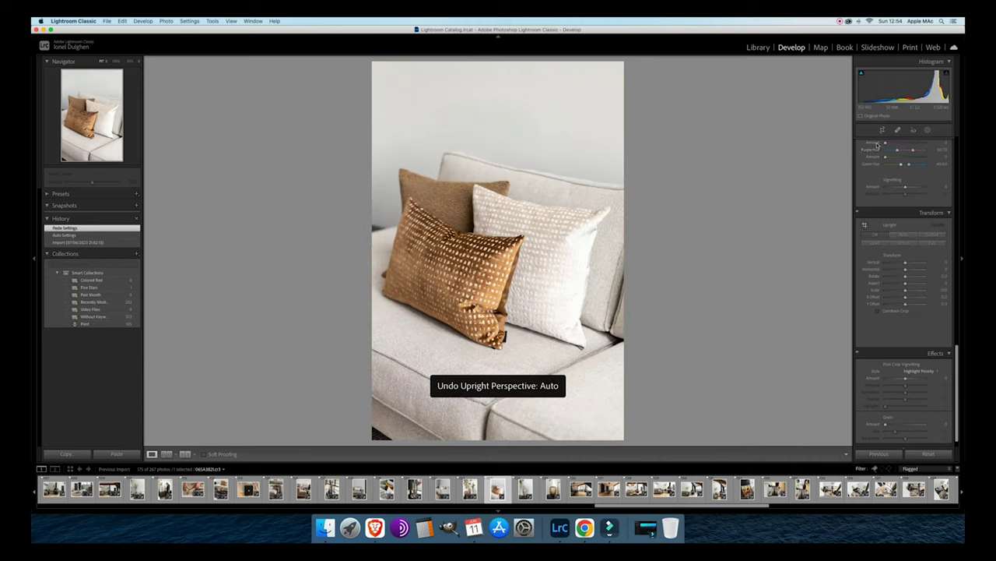
click(882, 130)
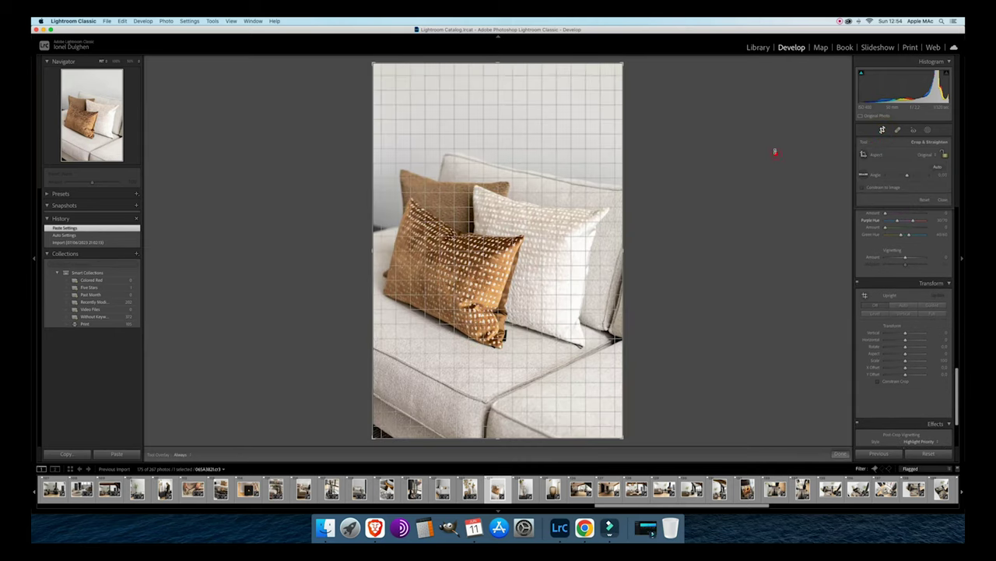
double_click(577, 151)
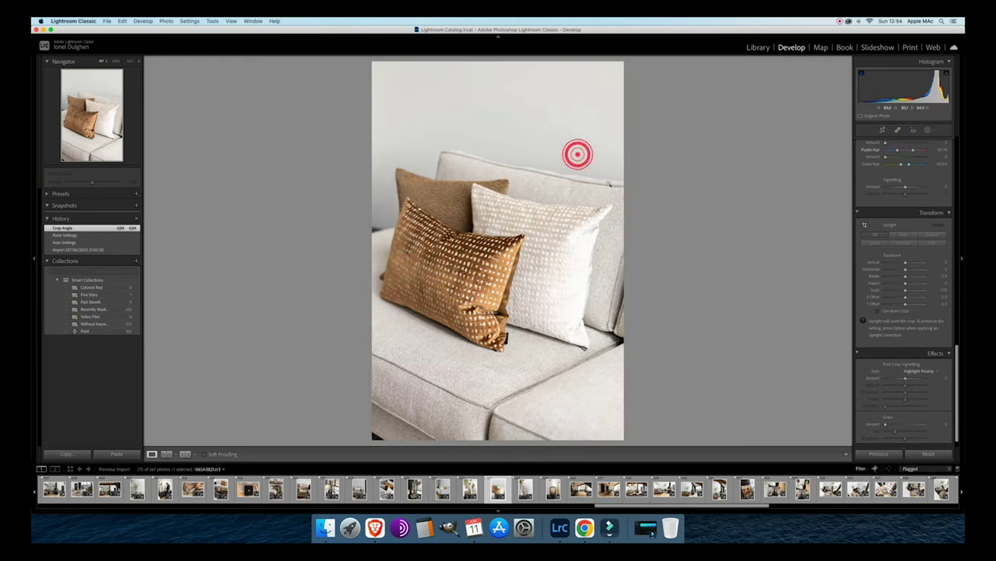
key(Right)
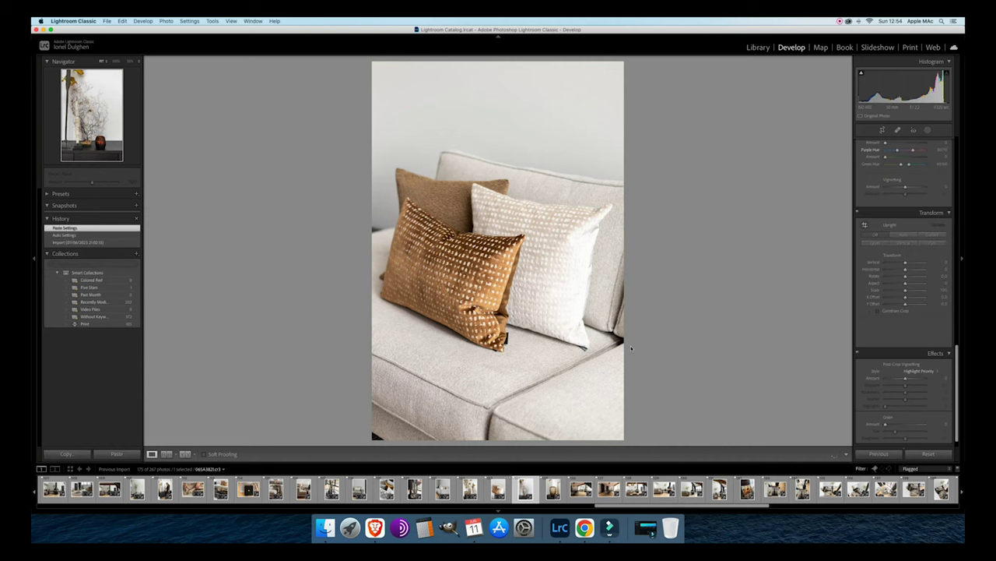
Level the sofa cushion photo with a crop rotation and fine-tune its exposure.
key(Left)
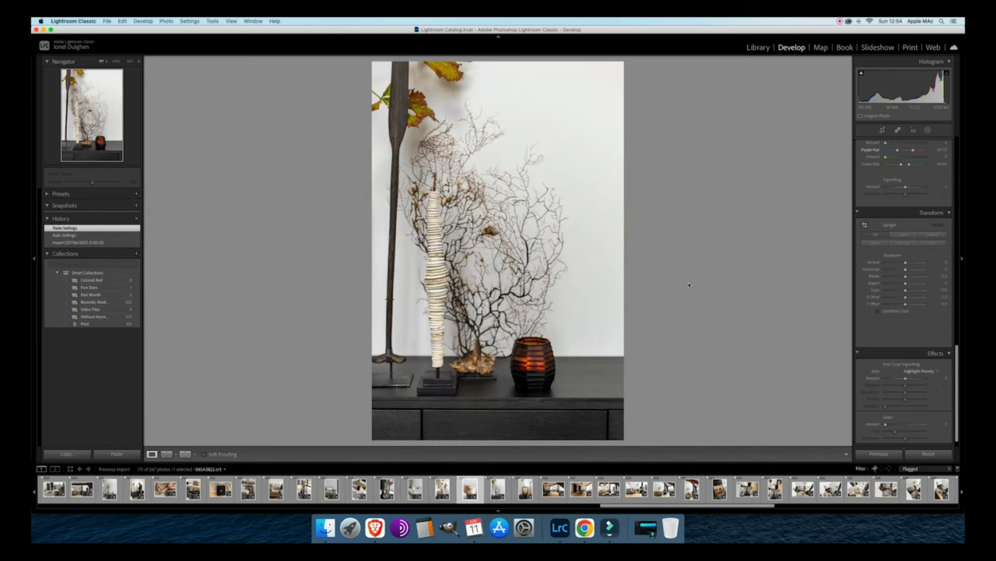
key(Right)
click(882, 130)
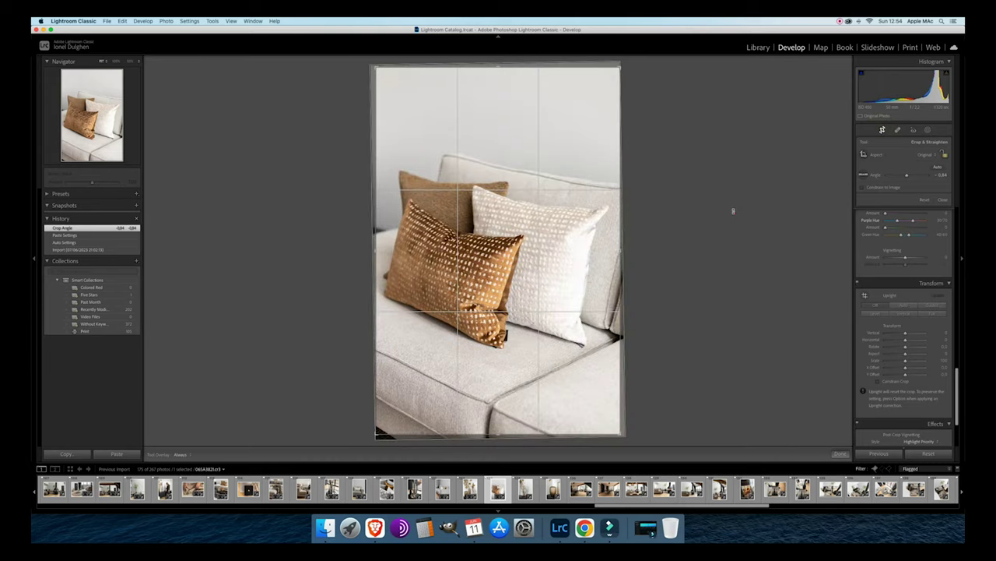
drag(732, 209, 734, 204)
double_click(567, 226)
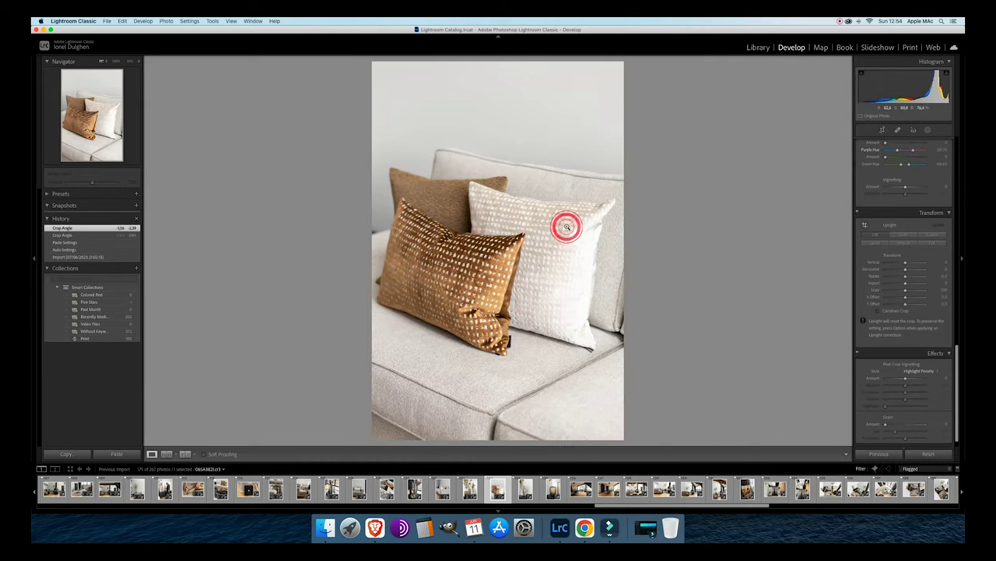
key(minus)
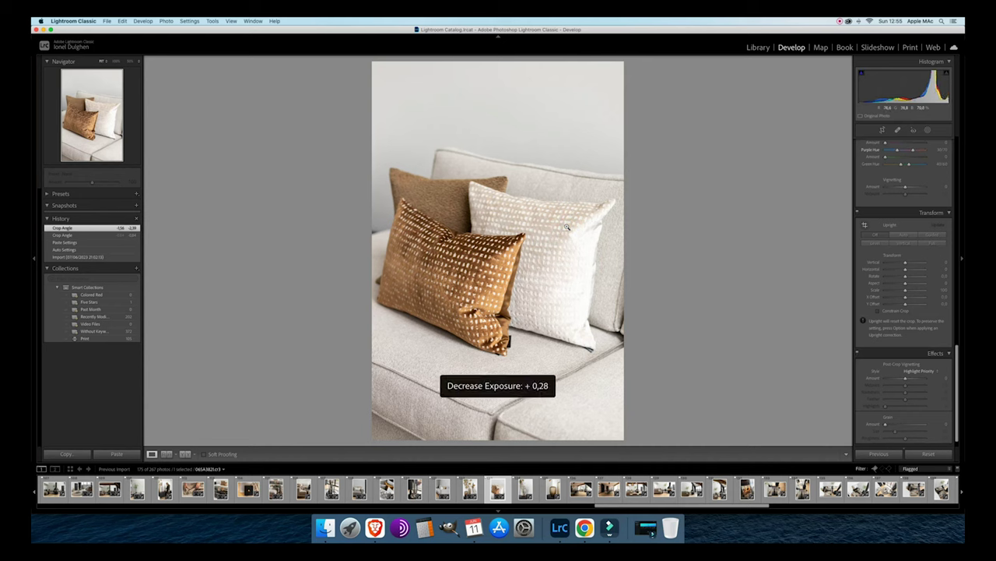
key(equal)
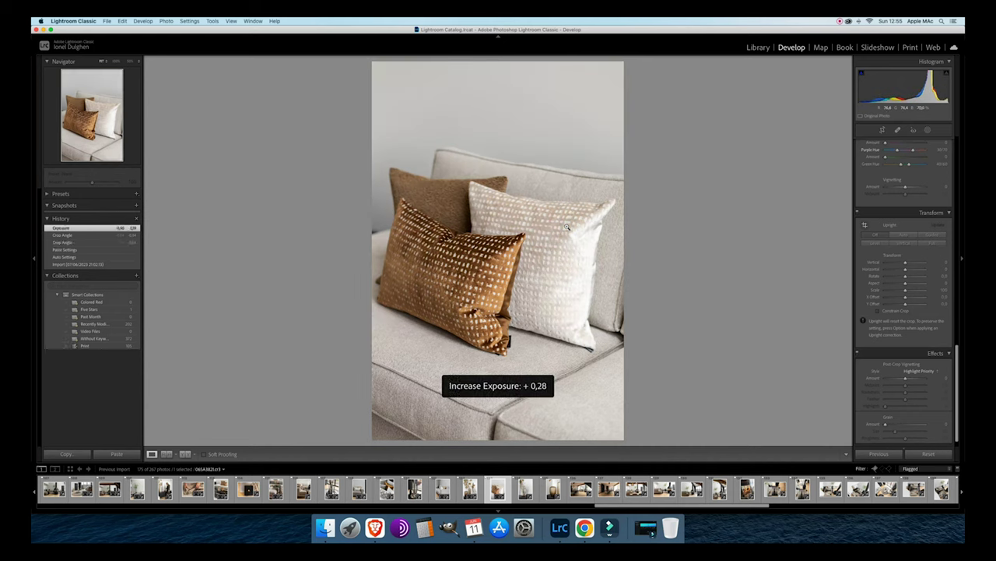
Rotate the coral sculpture photo slightly to level it and raise its exposure a step.
key(Right)
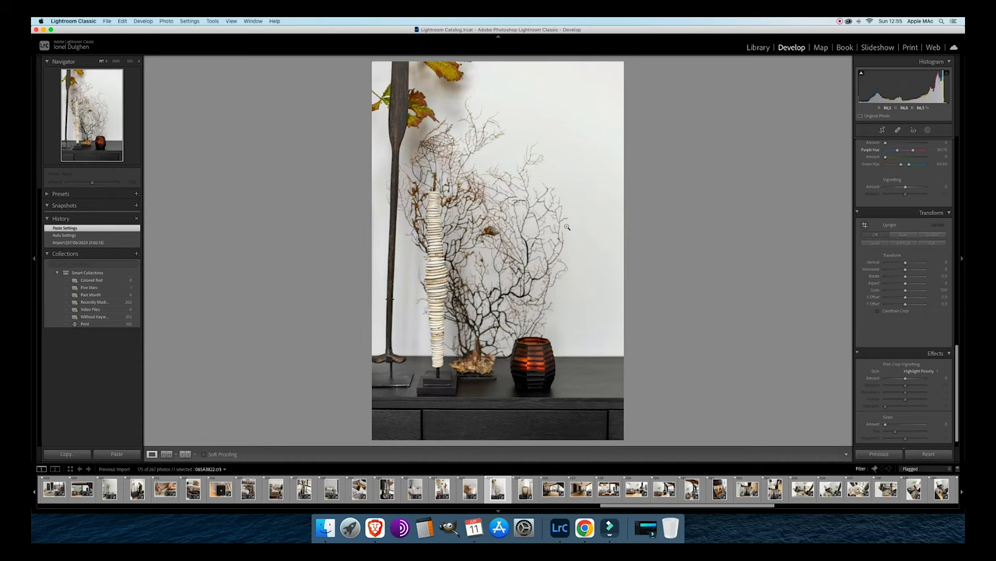
click(883, 130)
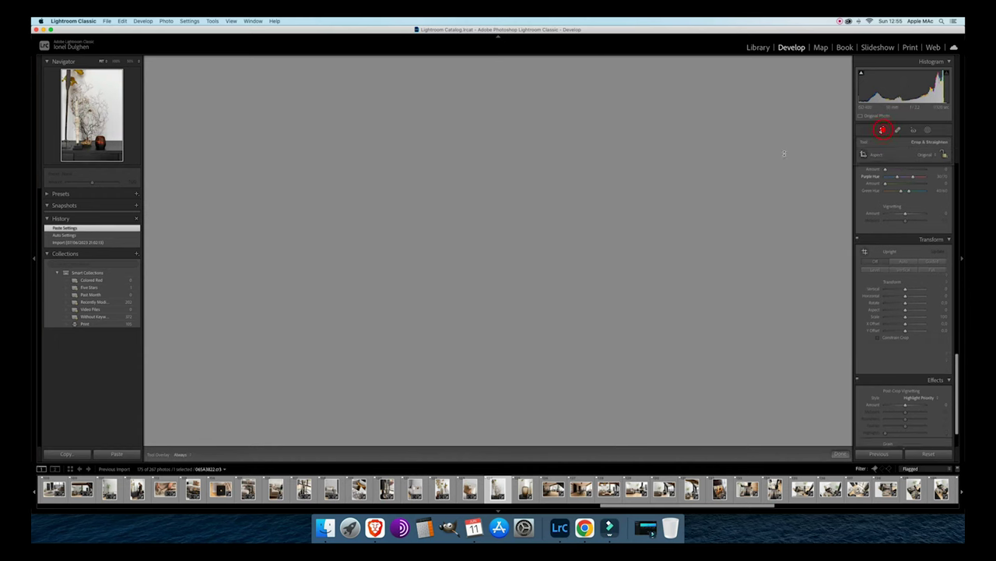
drag(722, 197, 716, 216)
key(Return)
click(574, 223)
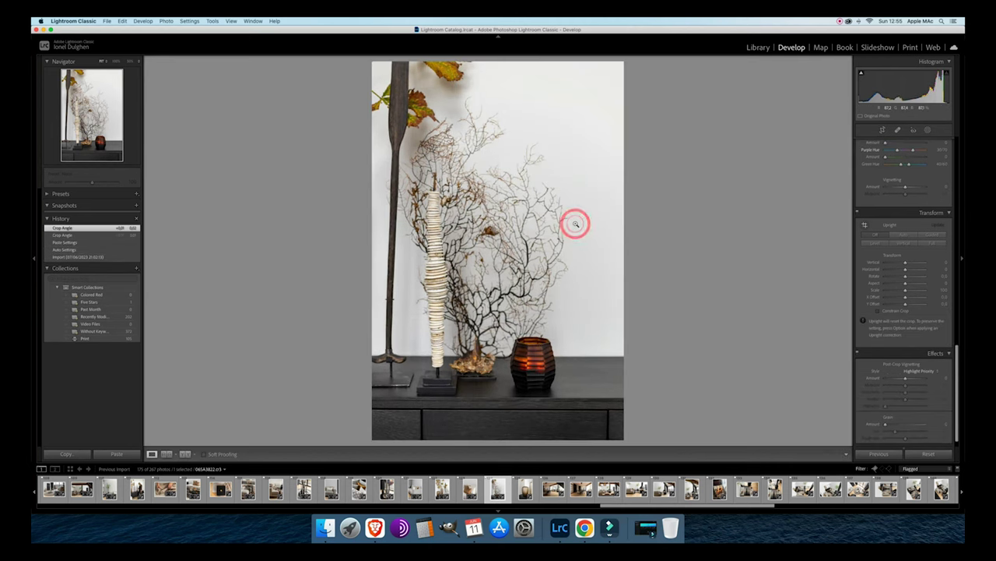
key(Left)
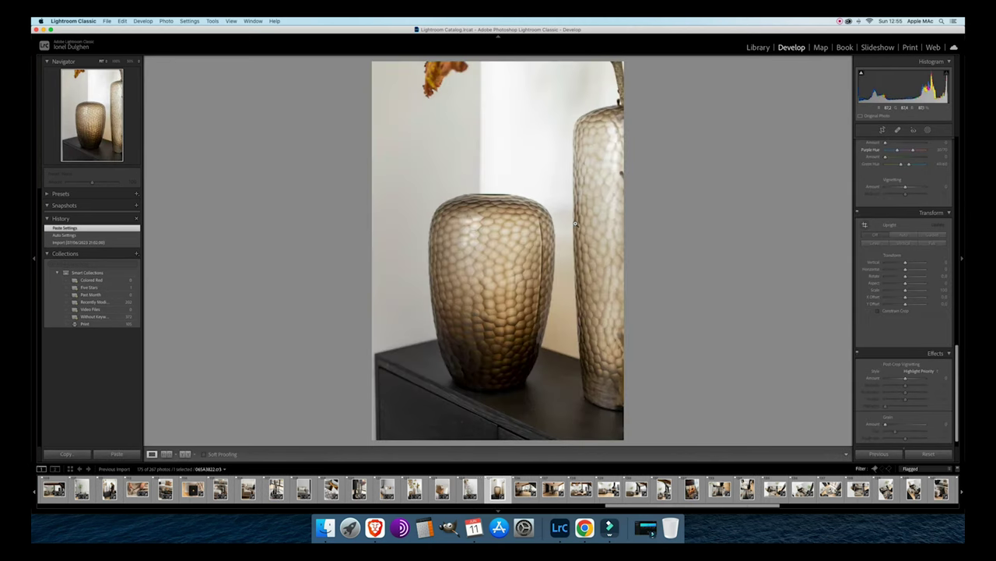
key(Left)
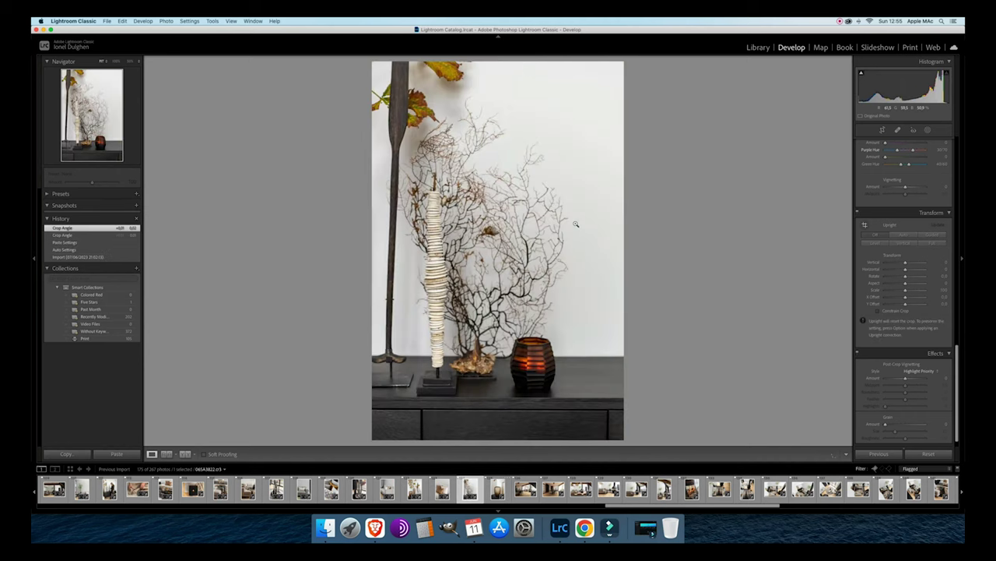
key(equal)
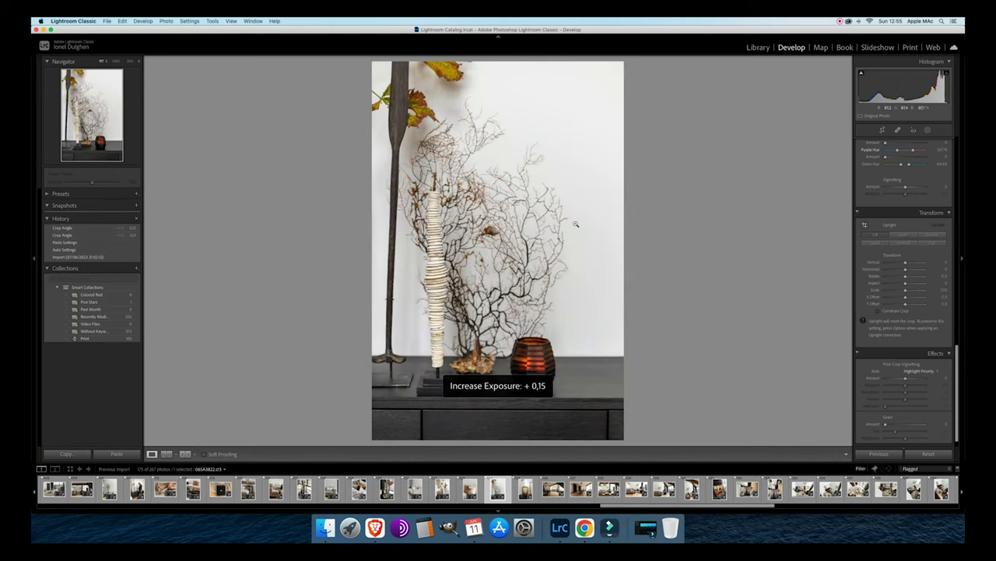
Nudge the vase photo's exposure and straighten it to a -0.29 crop angle.
key(Right)
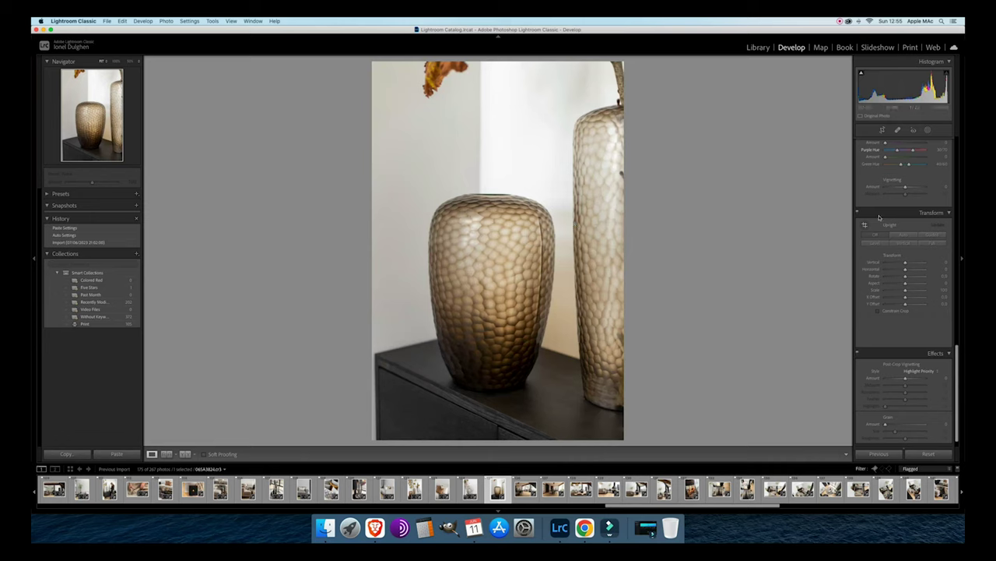
scroll(904, 235, down, 1)
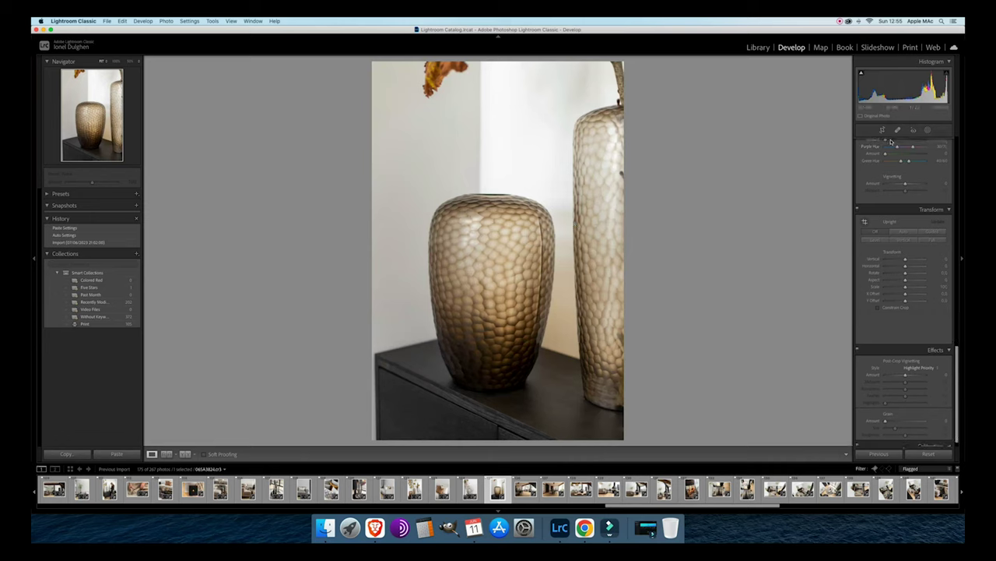
key(equal)
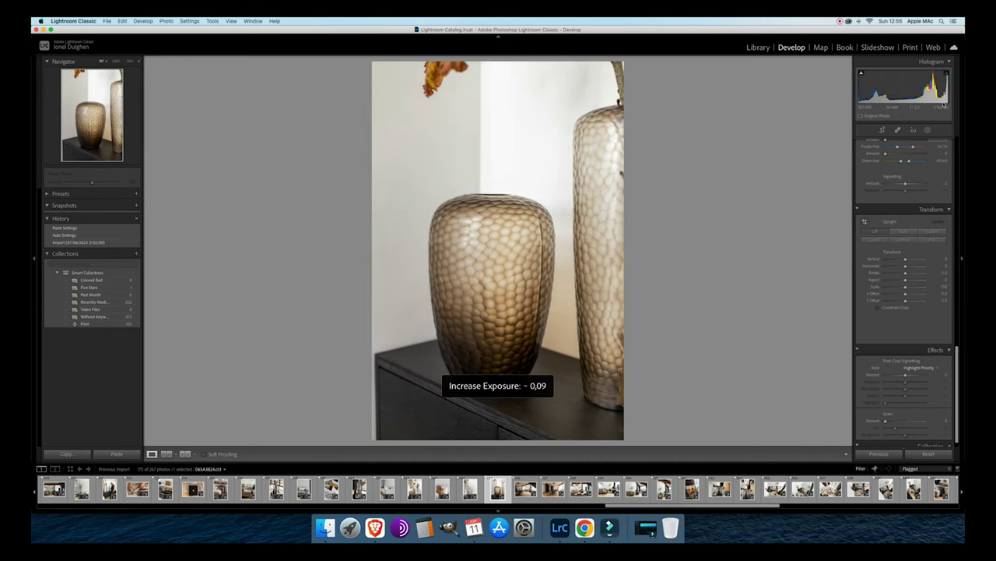
click(882, 130)
drag(757, 138, 756, 137)
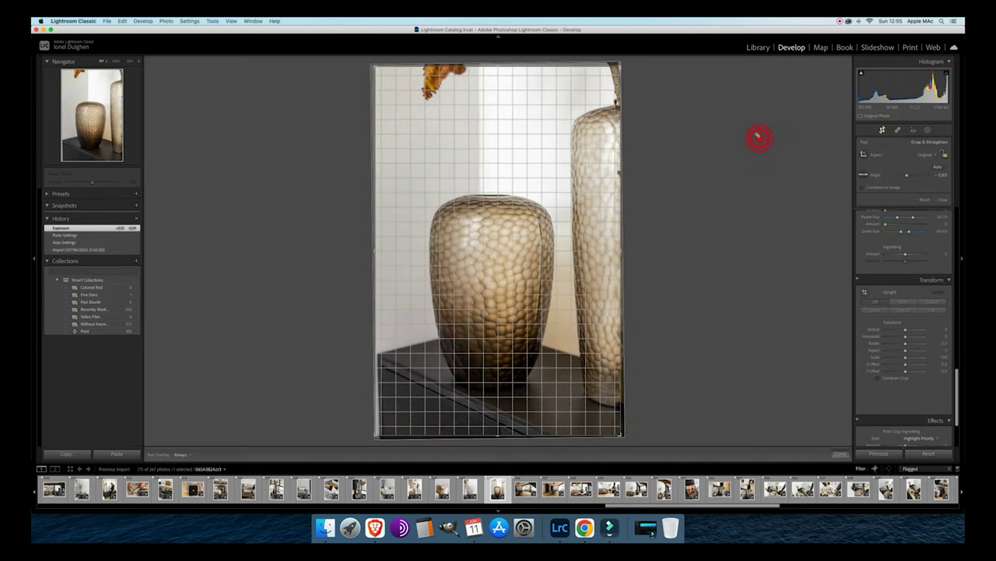
key(Return)
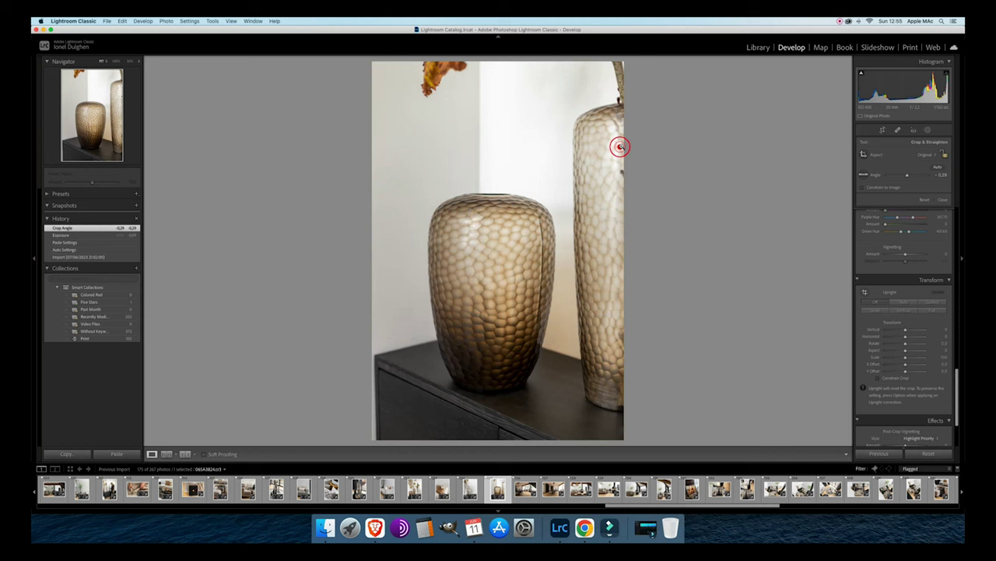
key(Right)
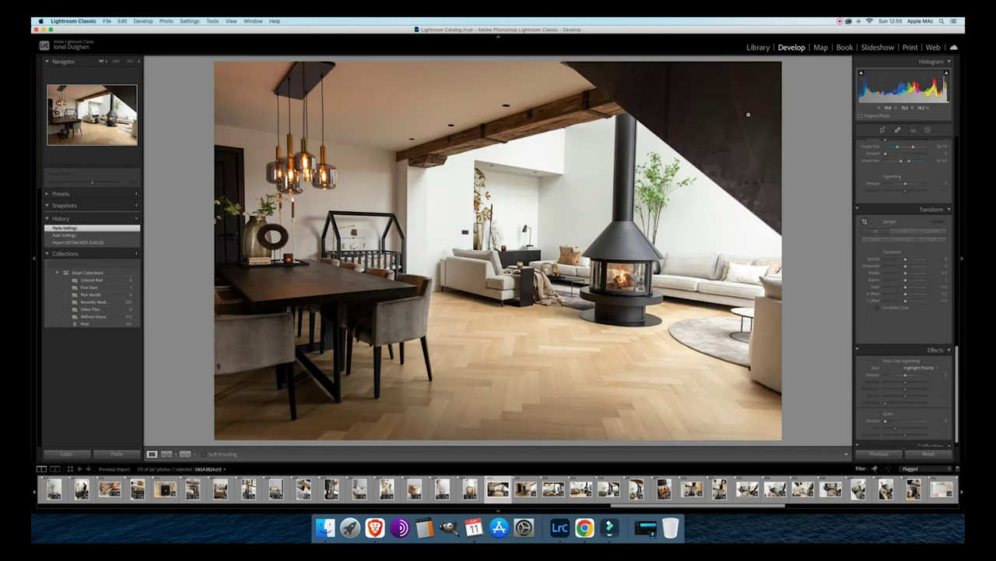
Apply Upright correction to the fireplace room photo, then lower its exposure in several steps.
click(904, 232)
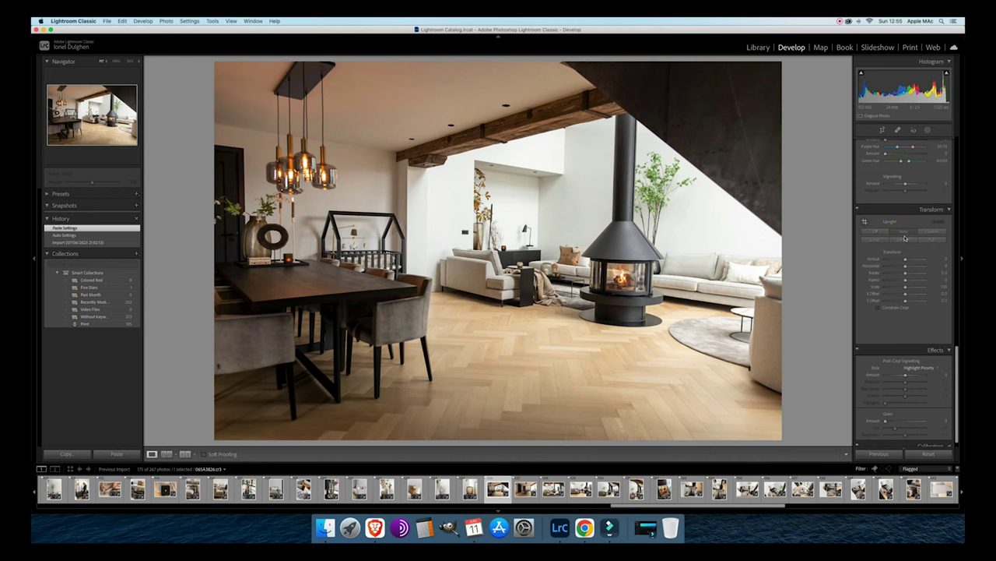
click(931, 233)
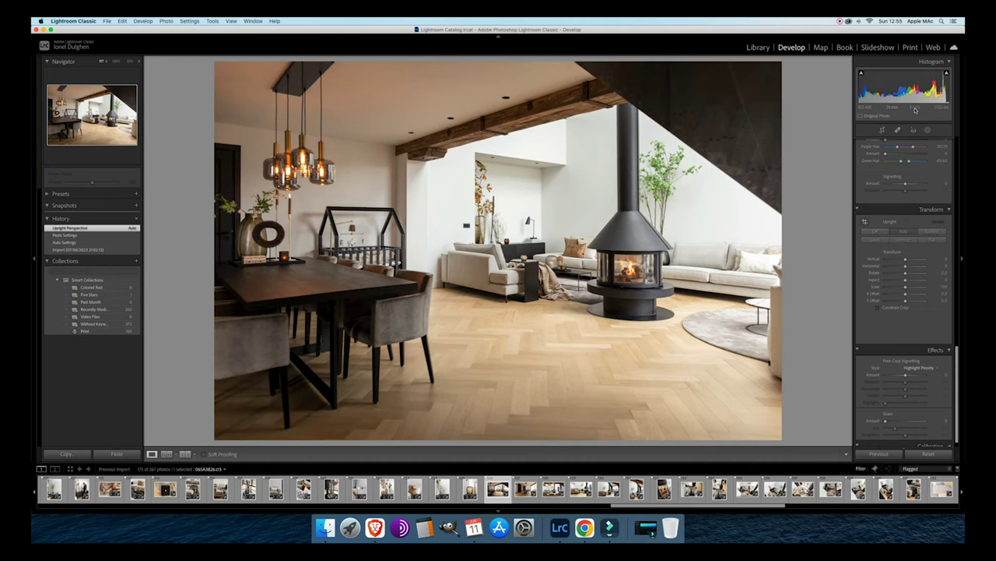
drag(907, 114, 907, 114)
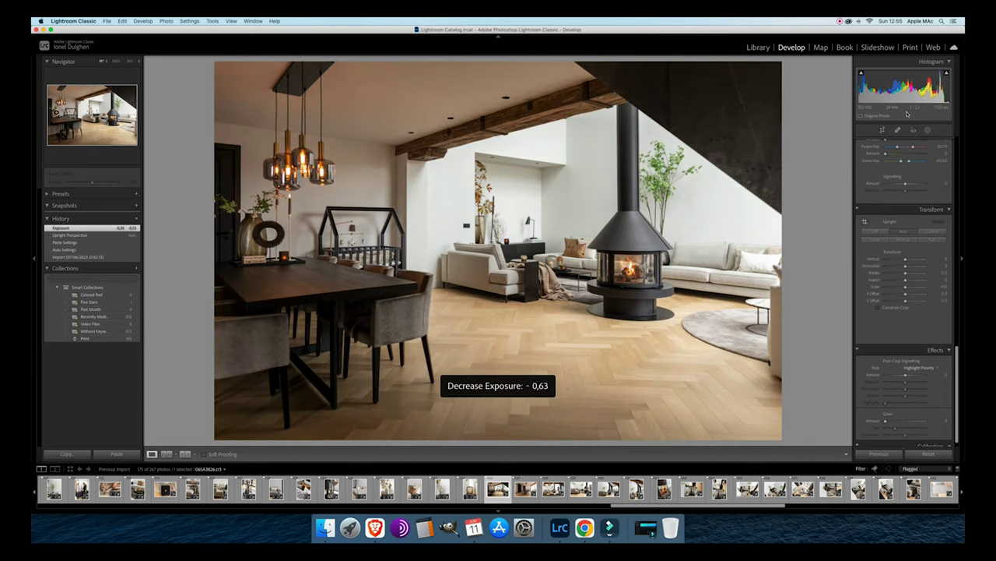
drag(907, 114, 907, 113)
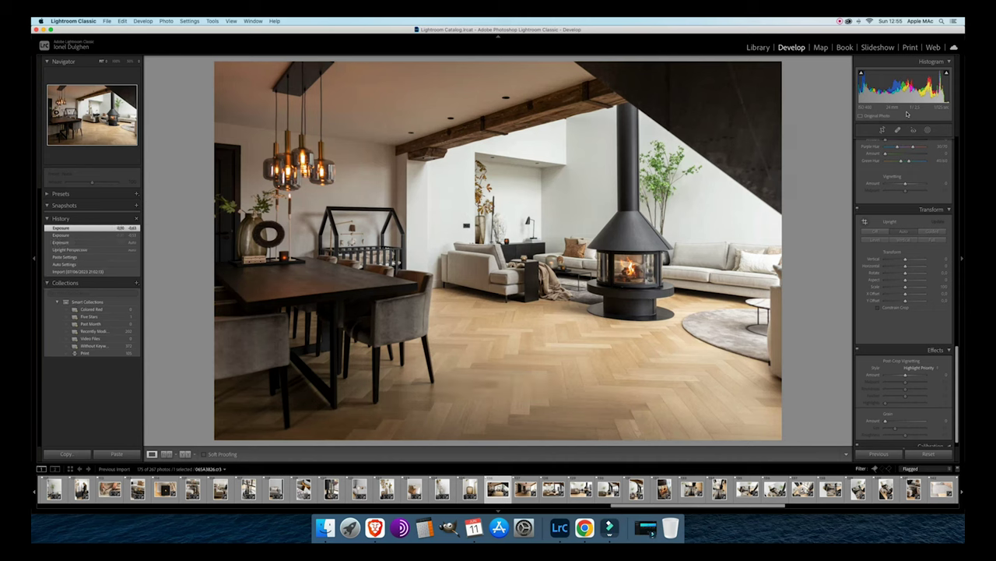
drag(907, 113, 907, 114)
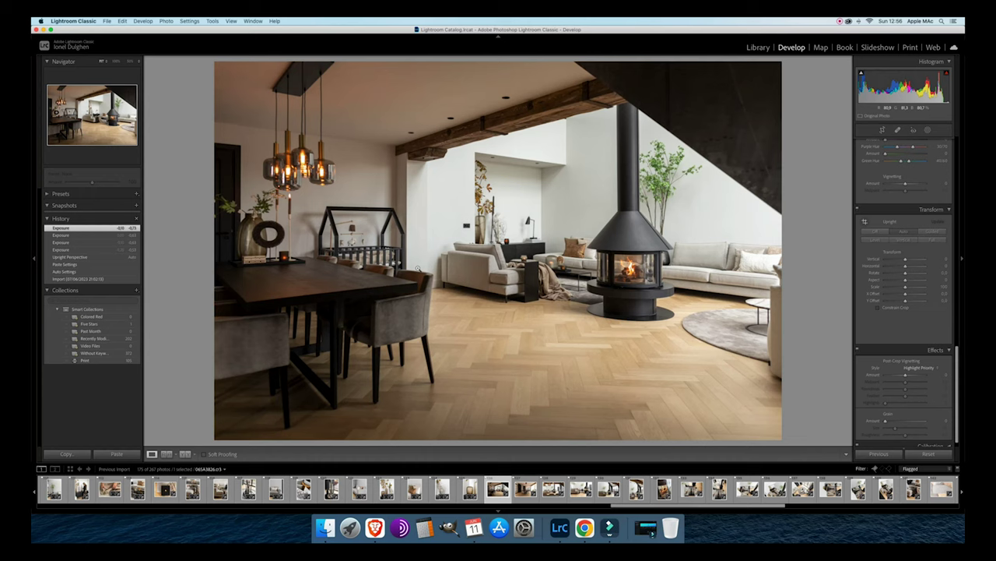
key(minus)
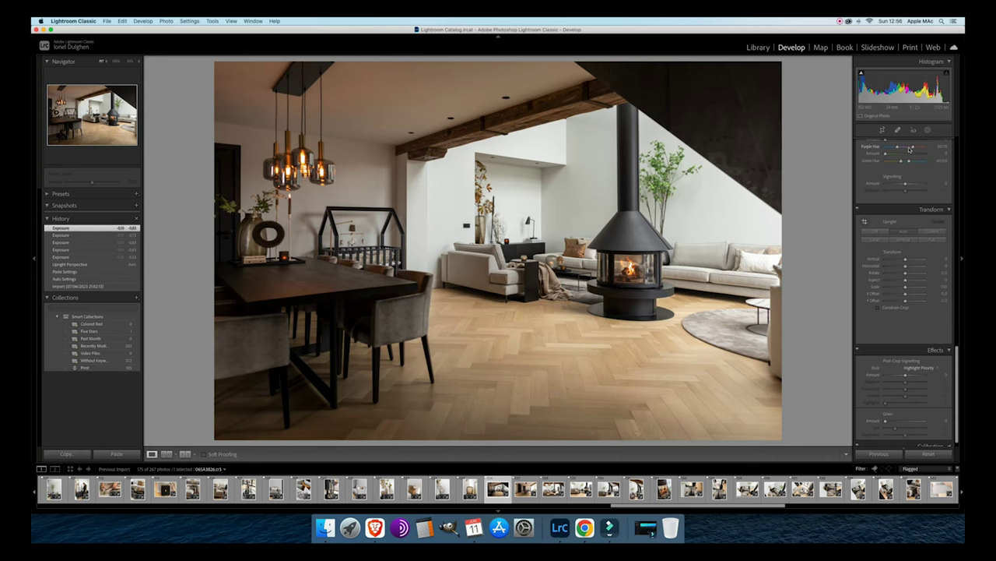
Crop the living-room fireplace photo in slightly from the left, keeping its original proportions.
click(882, 131)
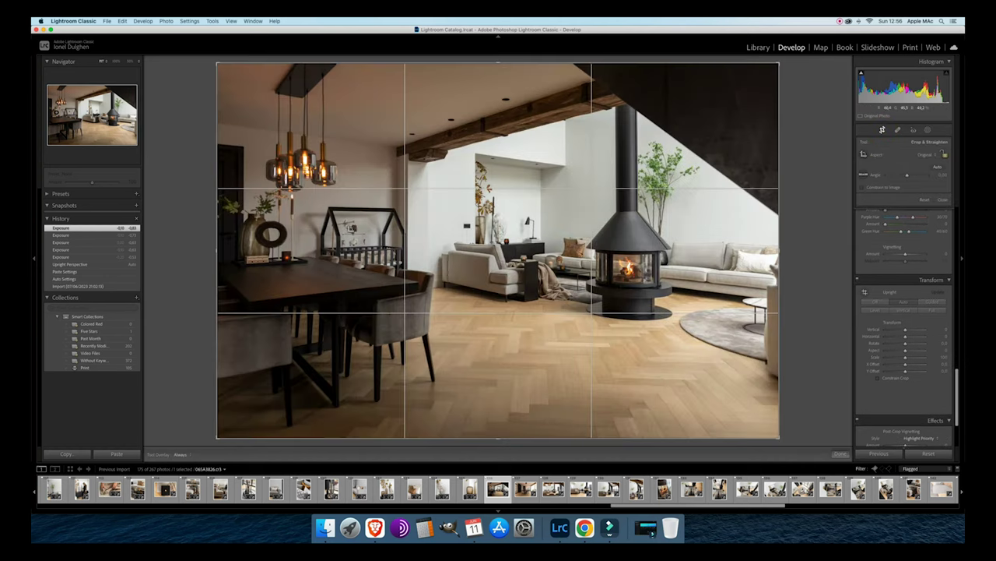
drag(217, 248, 222, 248)
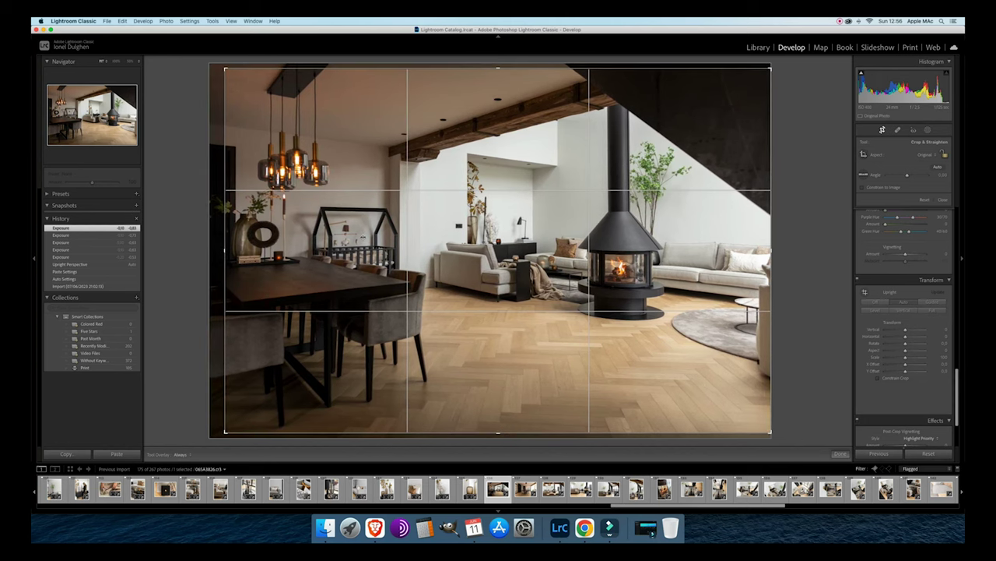
double_click(364, 236)
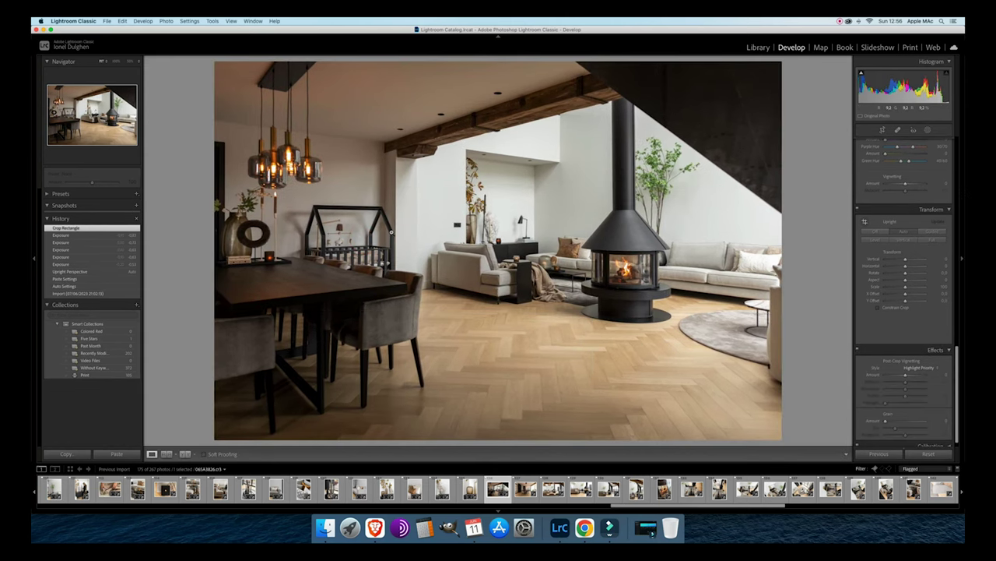
On the dining-room photo, reset the Orange hue to 0 in HSL.
key(Right)
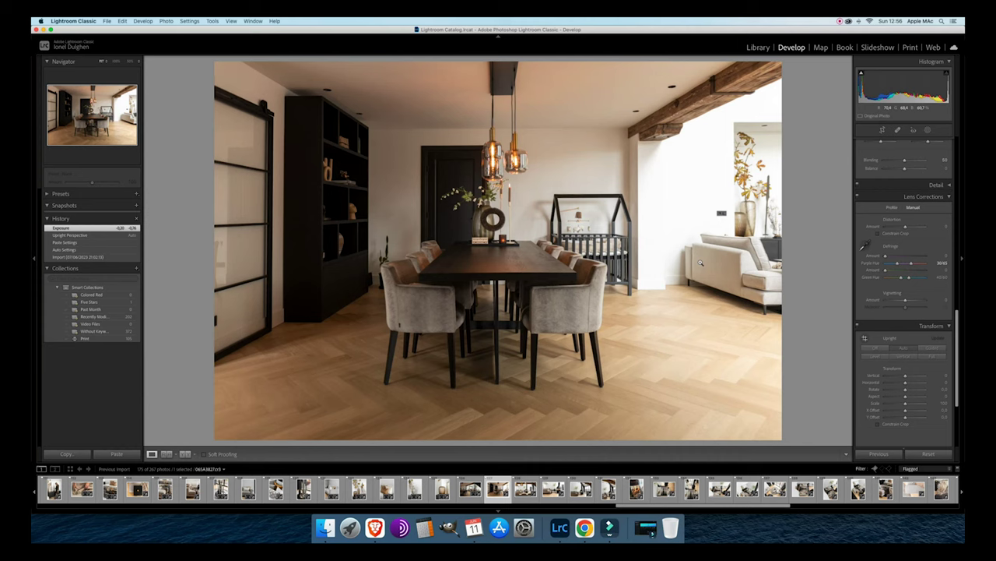
scroll(885, 257, up, 5)
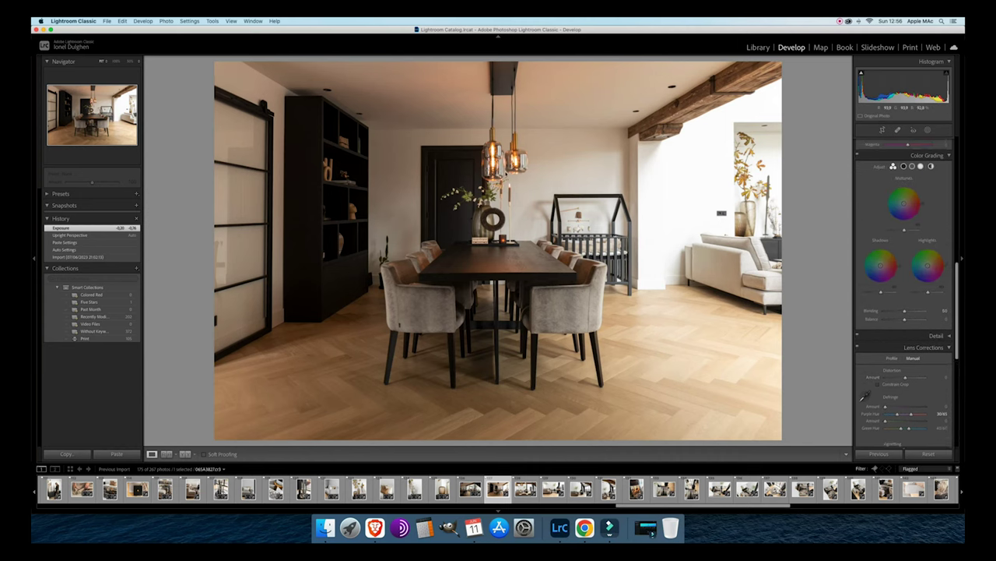
scroll(903, 257, up, 2)
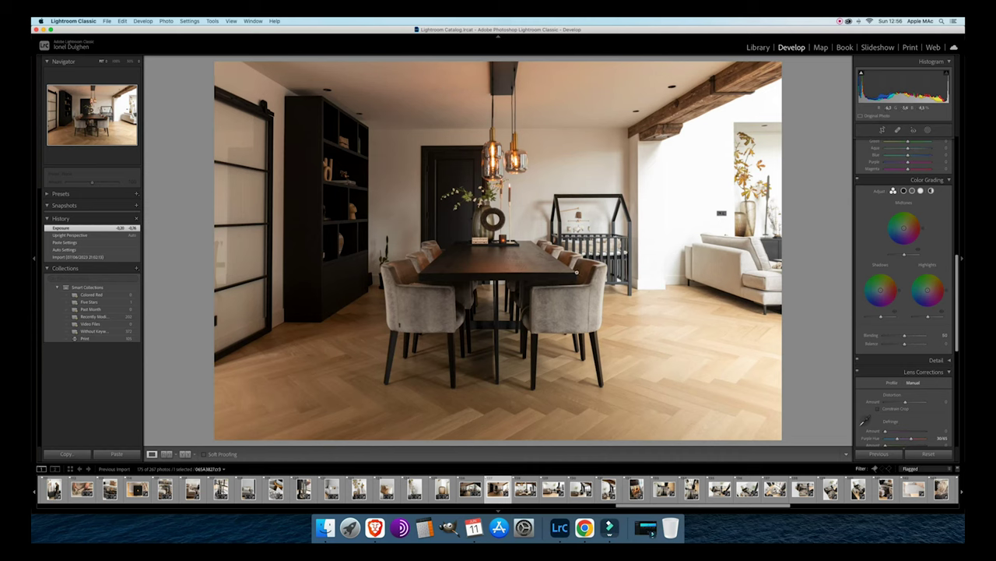
scroll(879, 268, up, 3)
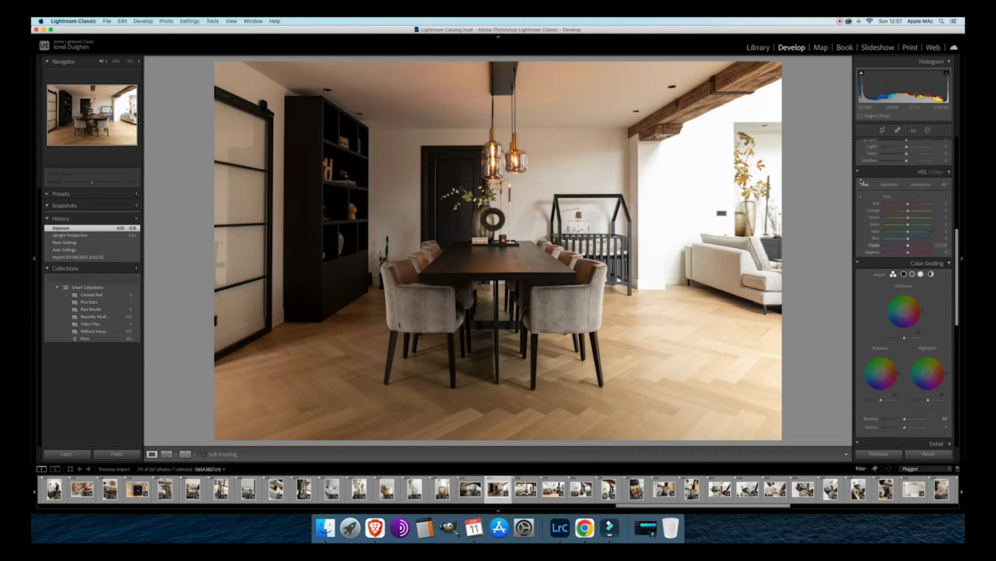
scroll(864, 183, up, 1)
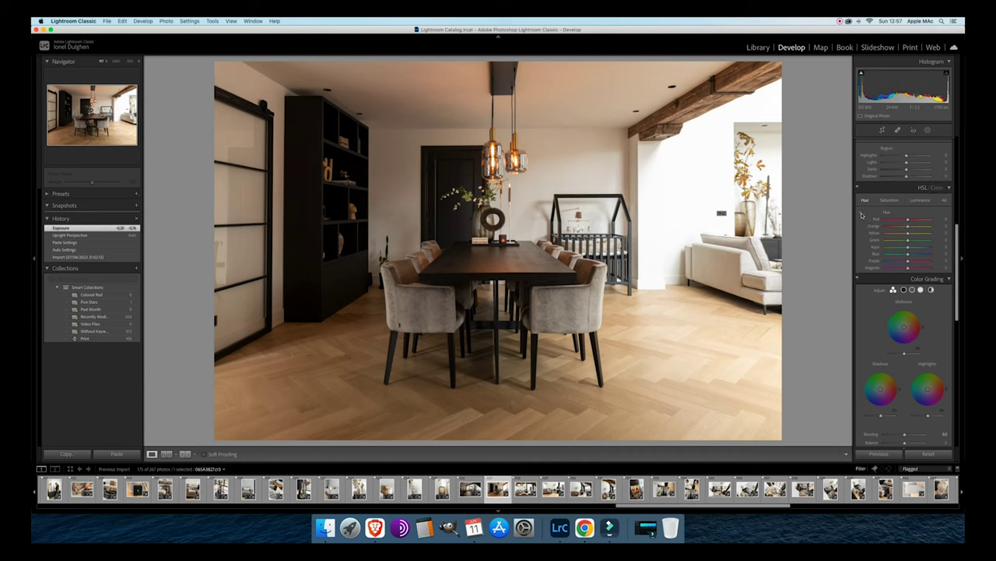
click(862, 215)
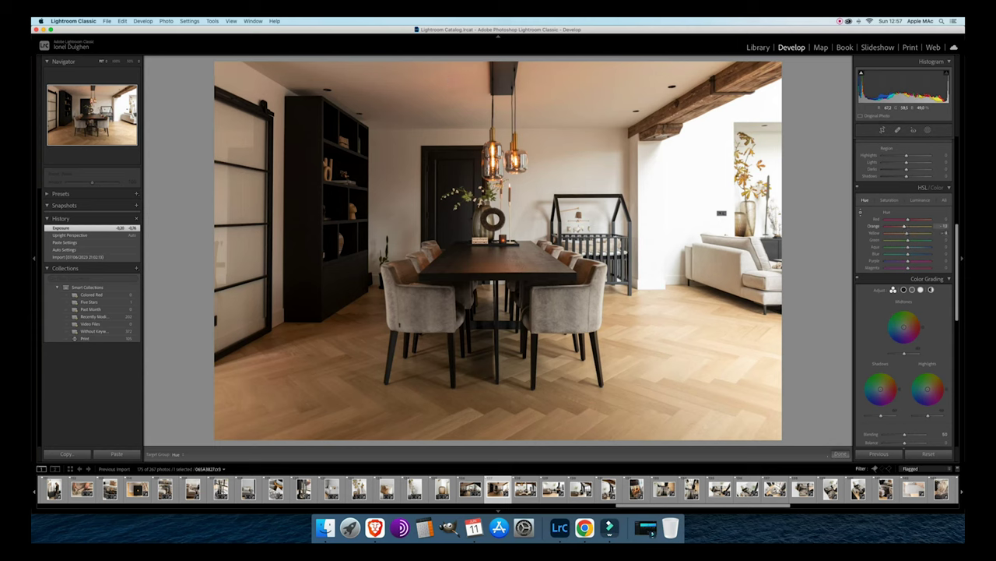
drag(721, 212, 721, 212)
click(443, 73)
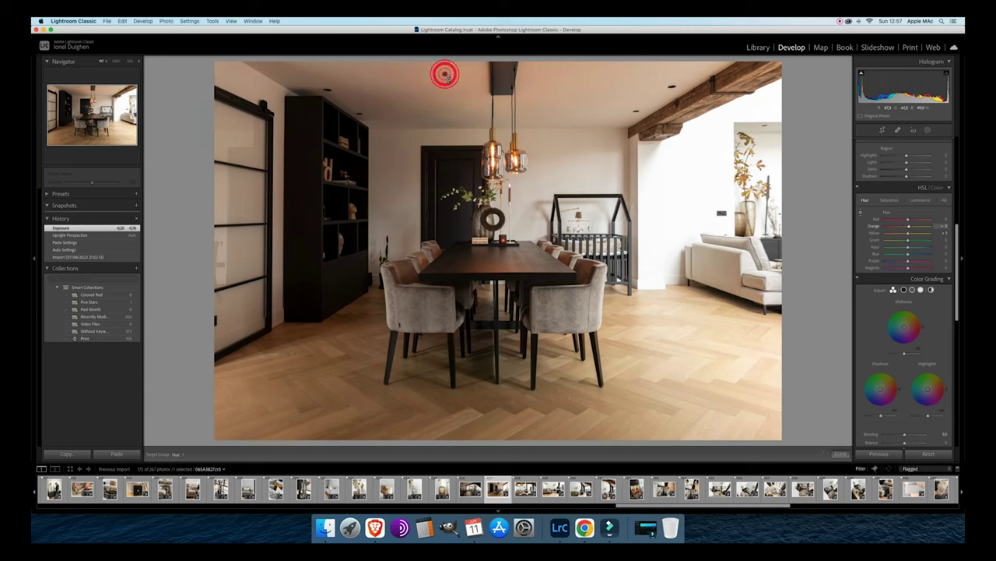
key(super+z)
Reduce Orange saturation to -37 and Yellow saturation to -9 with the targeted Saturation tool.
click(888, 200)
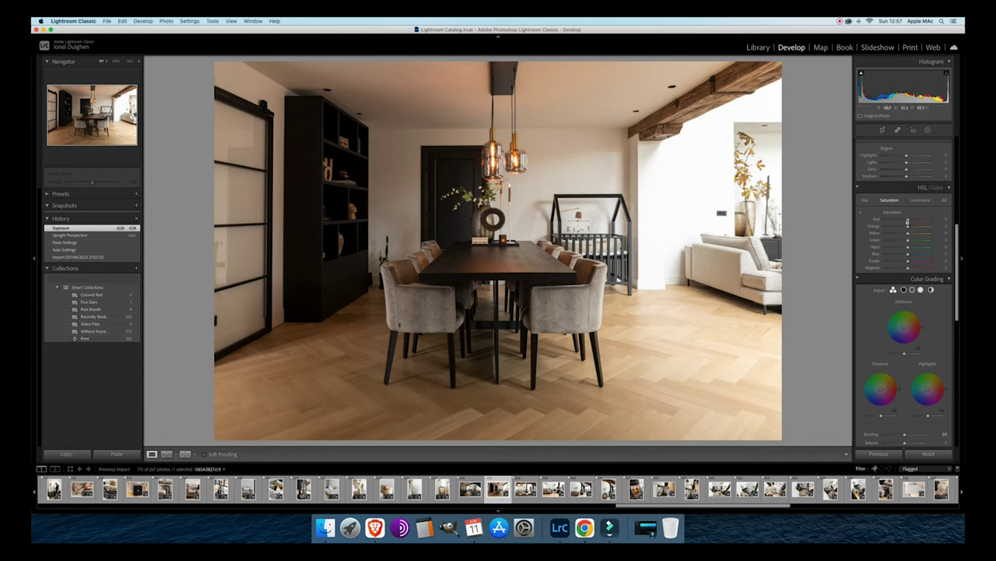
click(861, 212)
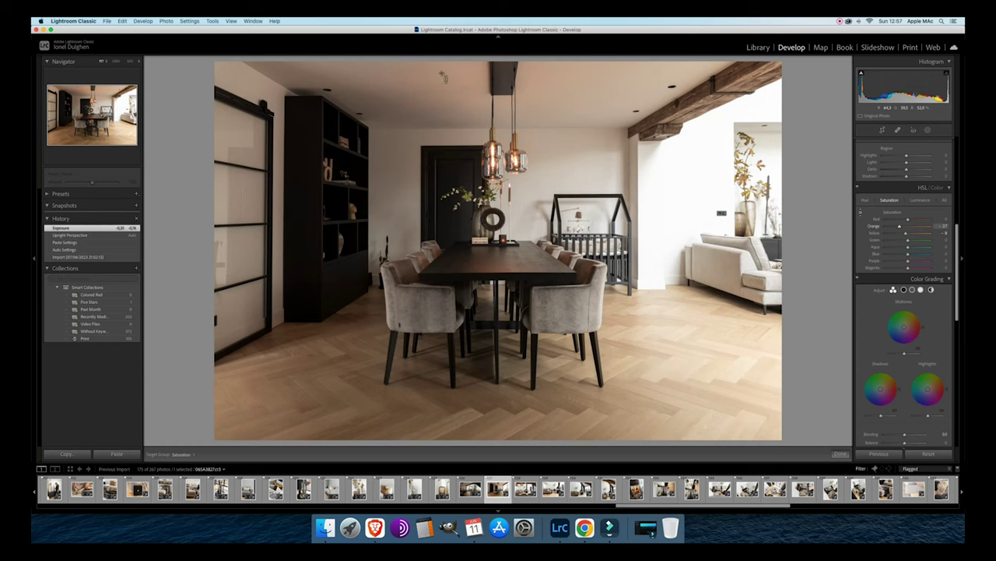
drag(703, 181, 819, 233)
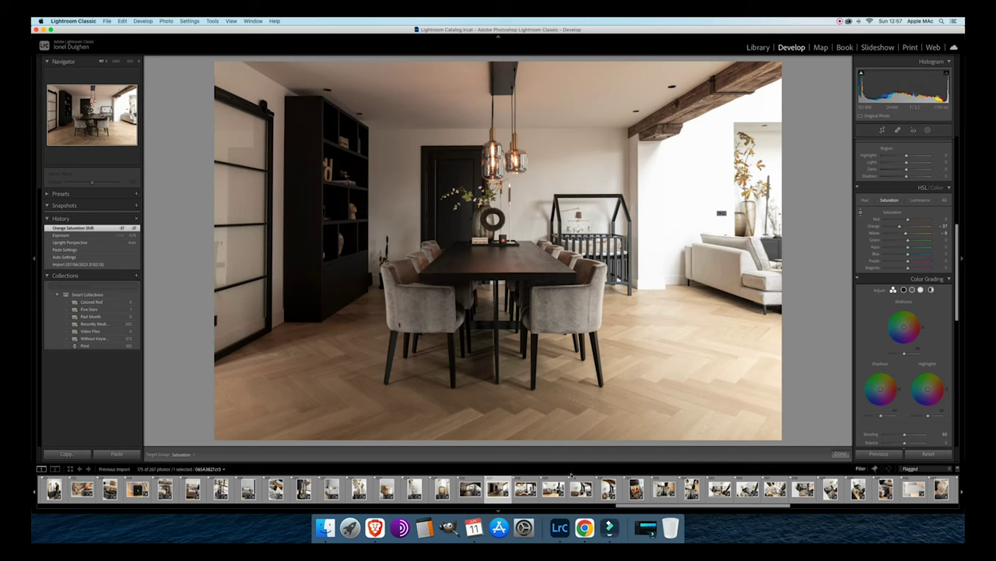
click(524, 489)
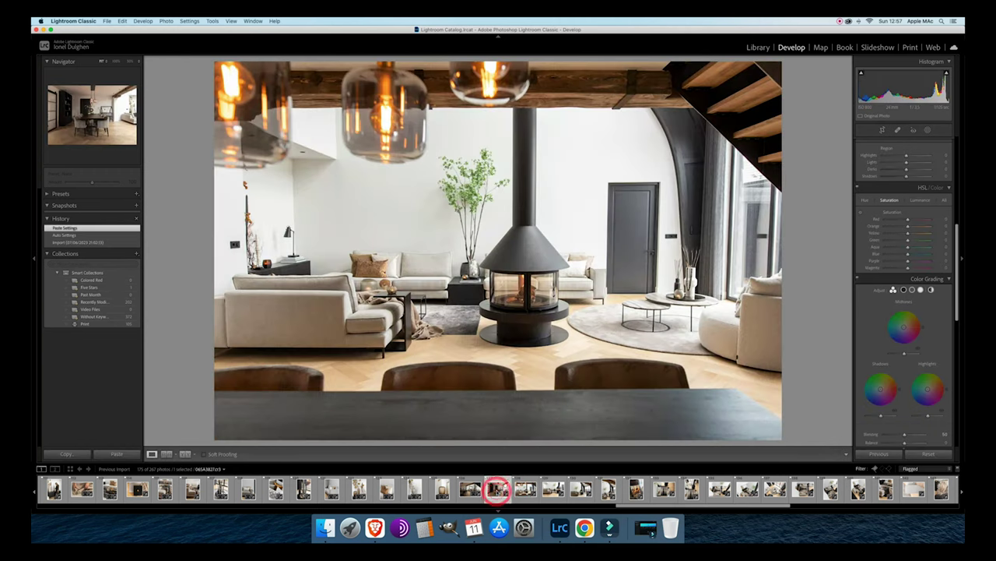
Set the dining-room photo's exposure to about -1.06.
click(498, 490)
key(minus)
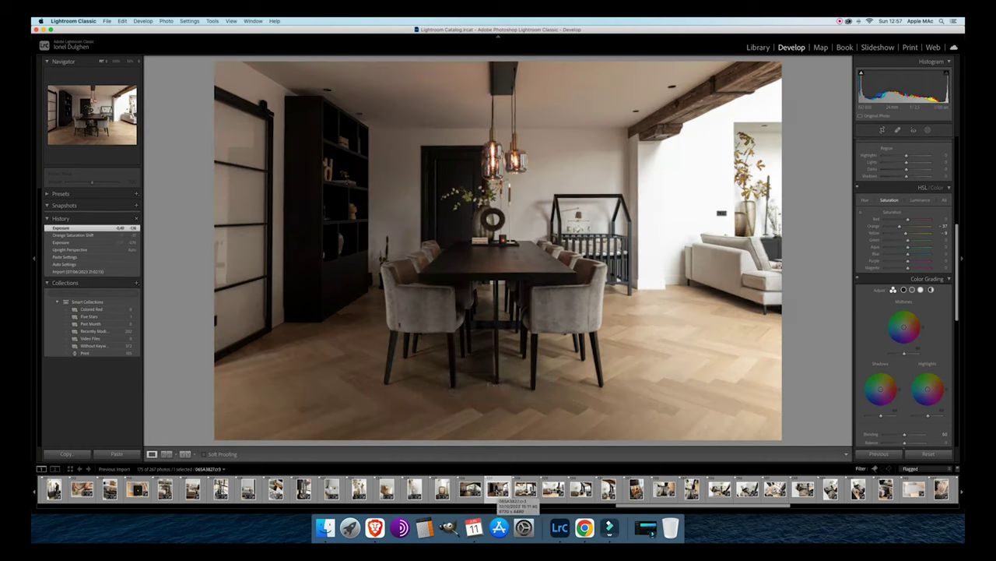
key(minus)
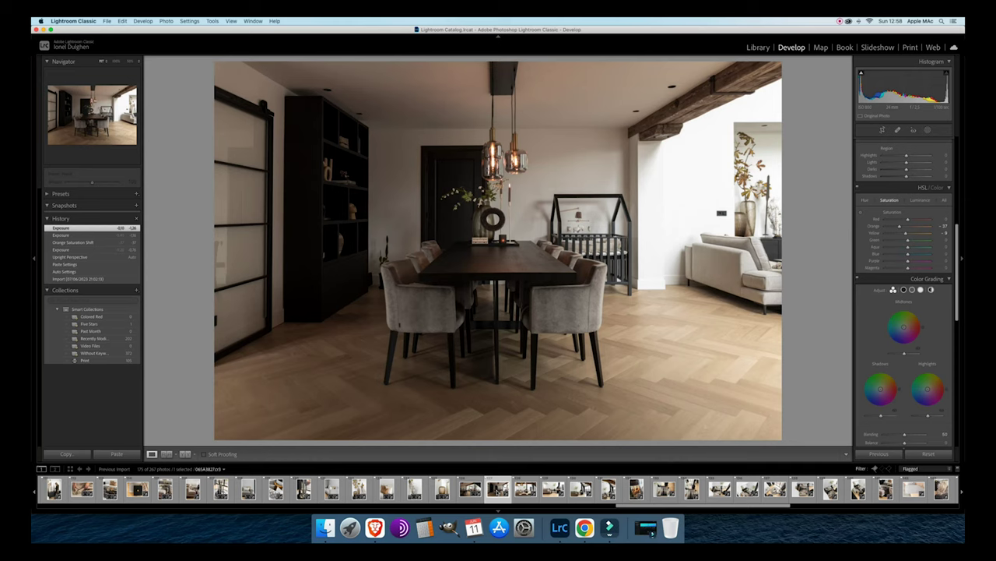
key(minus)
key(equal)
key(equal)
key(equal)
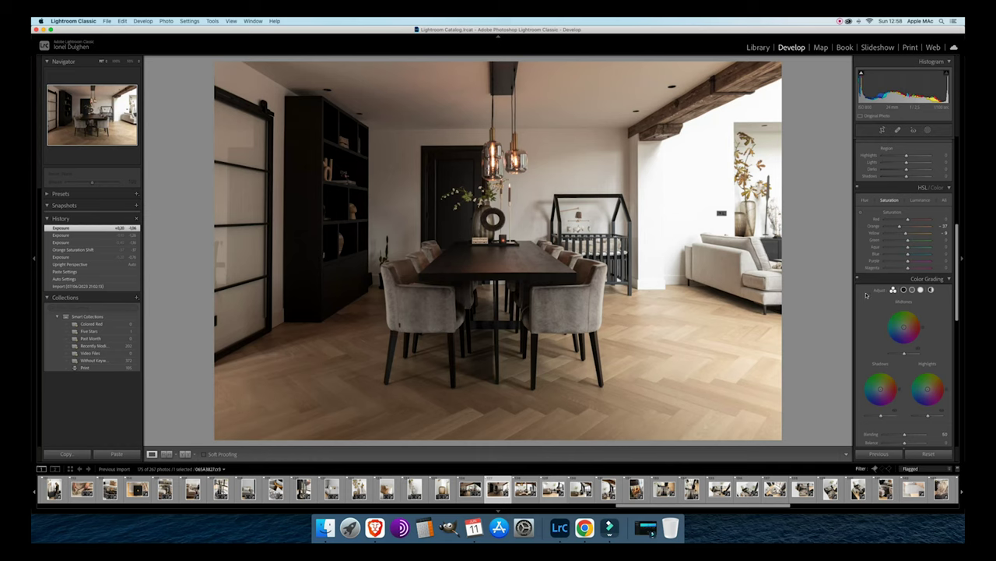
click(928, 130)
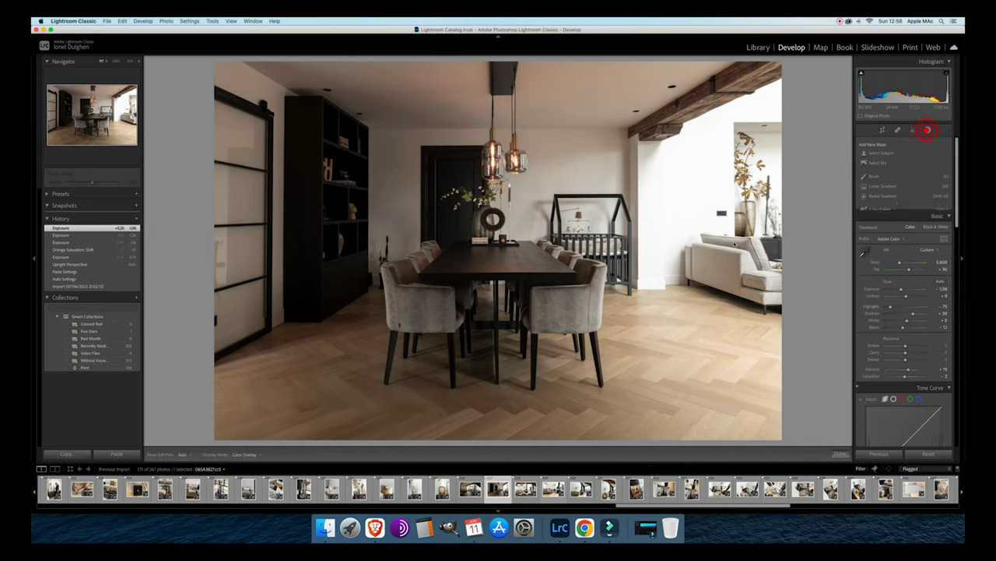
Draw a linear gradient from right to left across the room and lower its exposure.
click(879, 186)
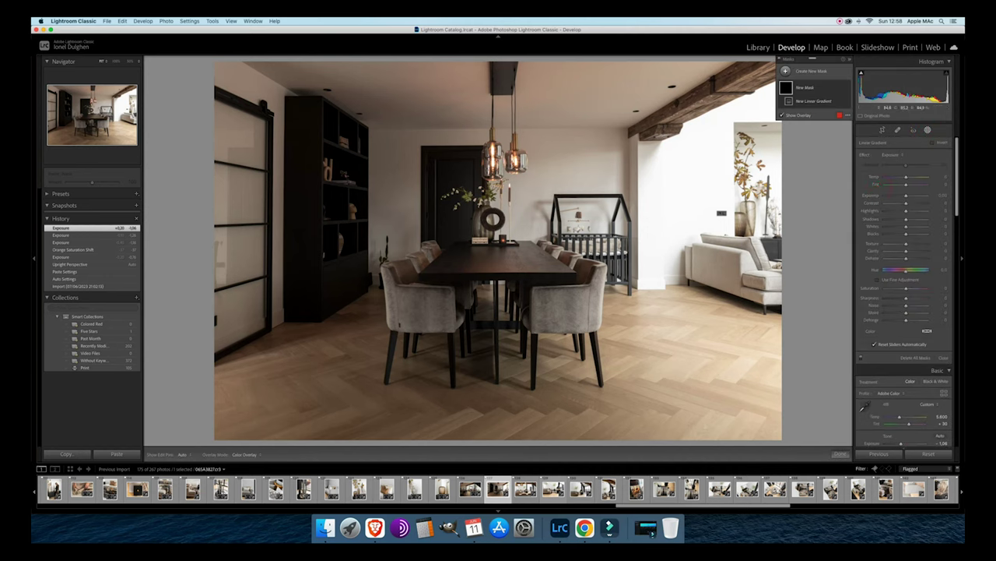
drag(580, 211, 322, 221)
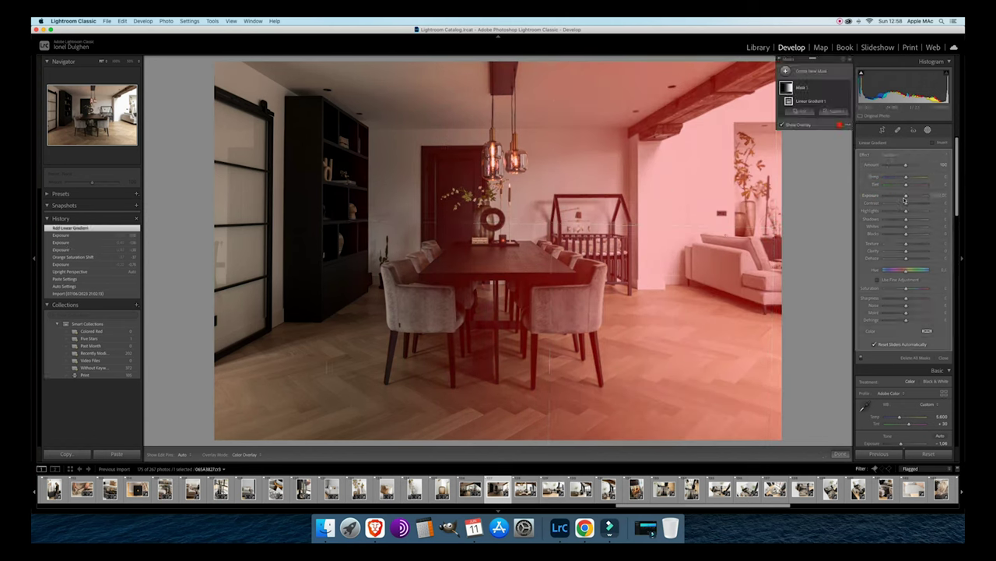
drag(907, 196, 897, 198)
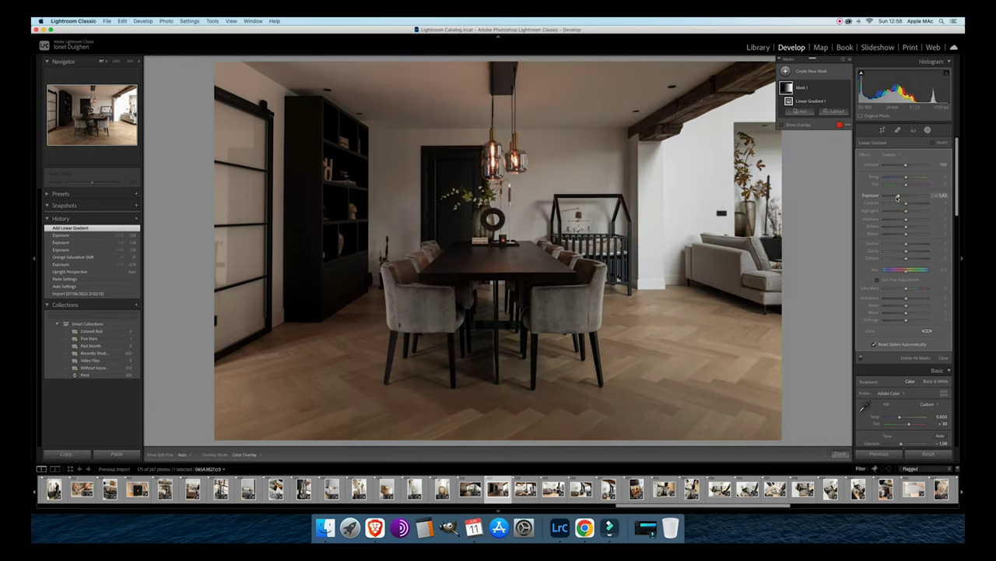
drag(898, 197, 897, 197)
click(839, 454)
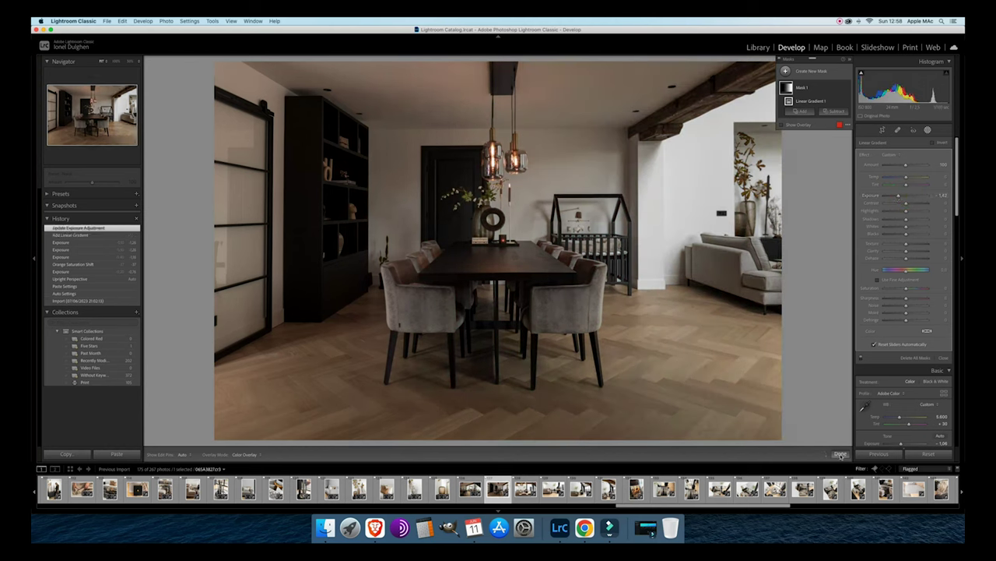
Raise the global exposure in small steps to around -0.26.
key(=)
key(=)
key(=)
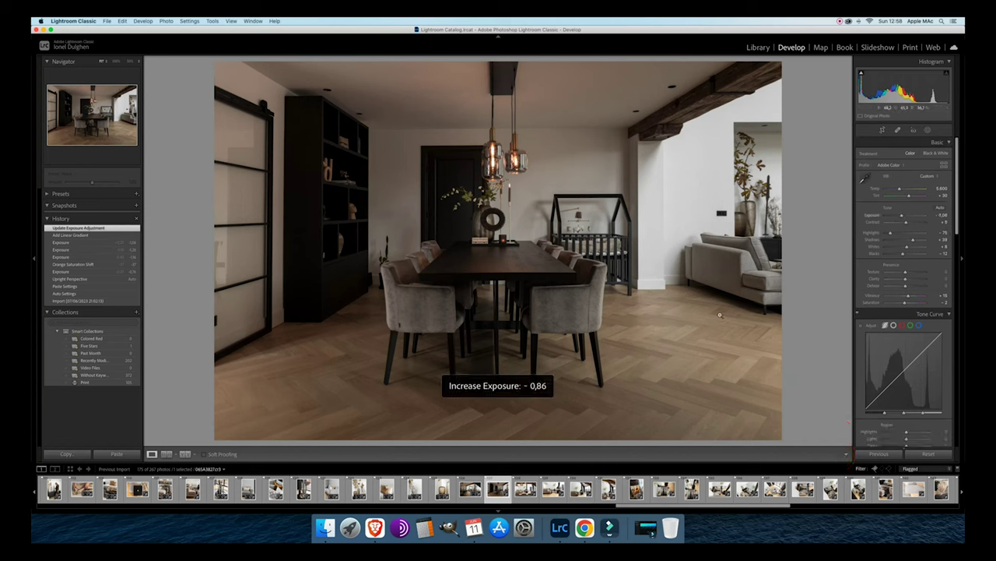
key(=)
key(=)
key(=)
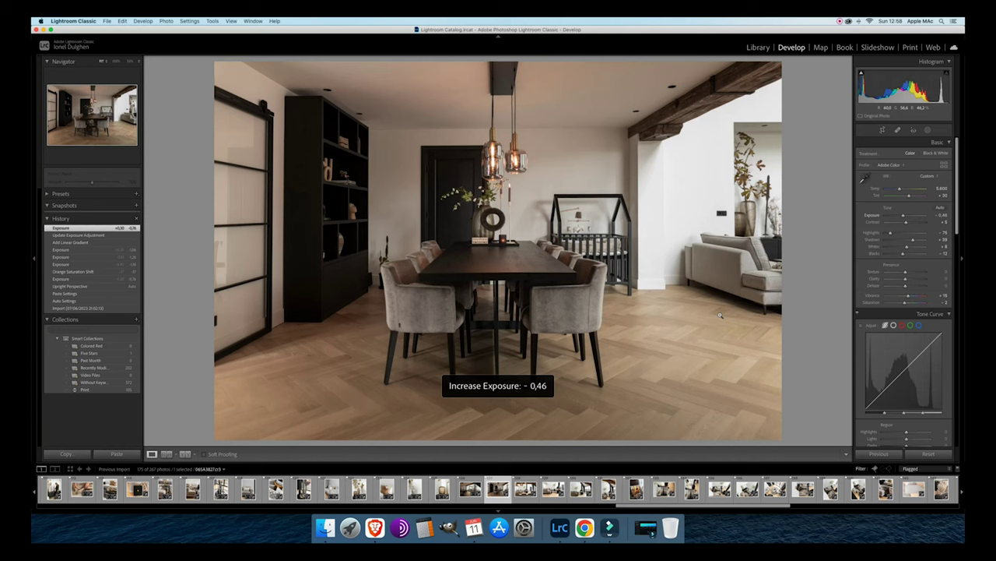
key(=)
key(=)
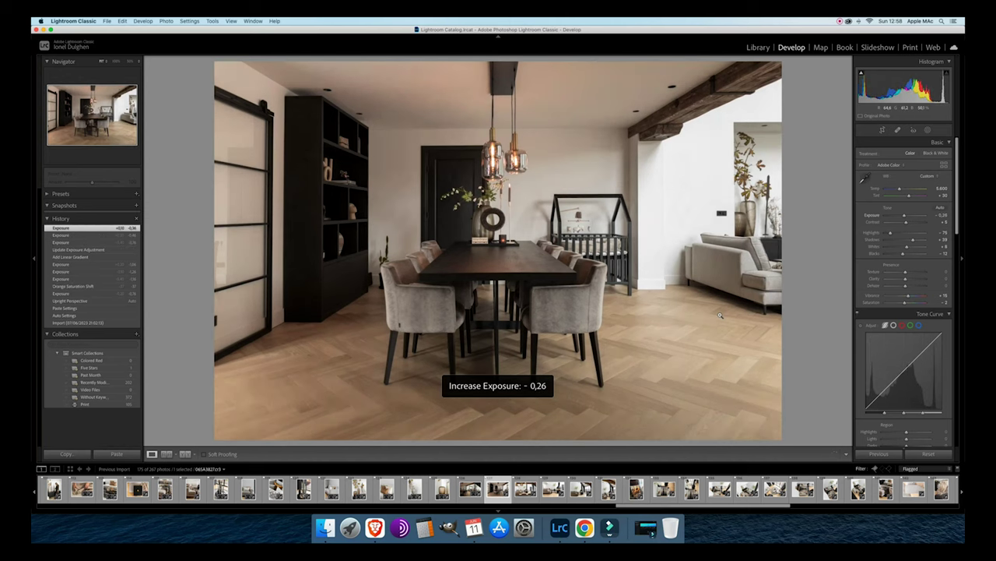
key(=)
key(minus)
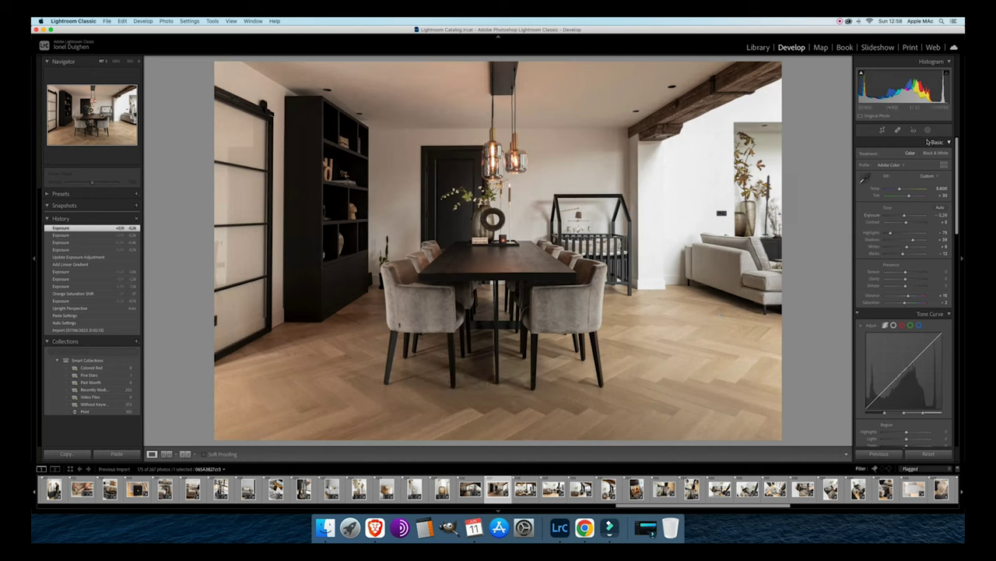
Shift the gradient slightly left and darken its exposure to about -2.22.
click(927, 130)
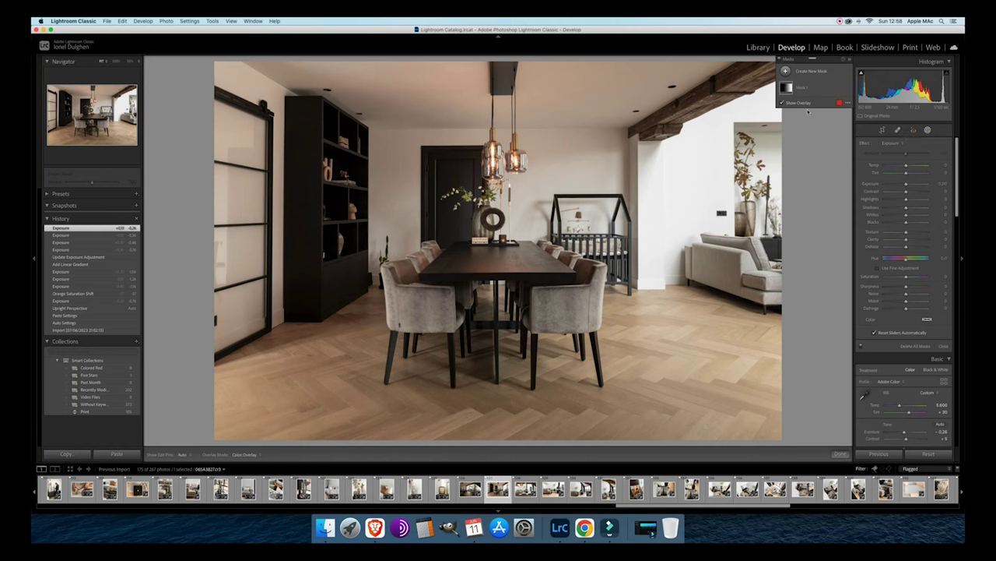
click(788, 88)
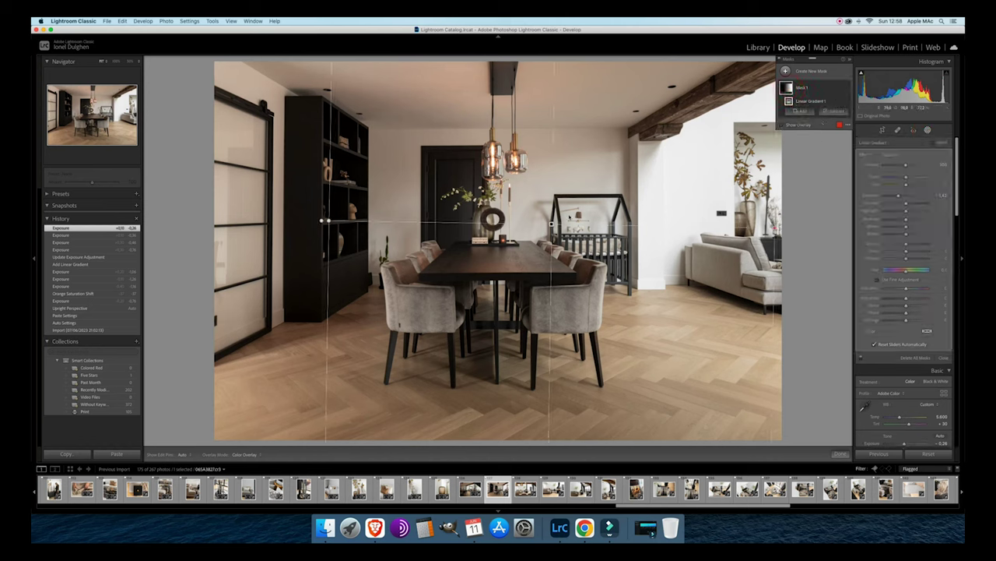
drag(551, 224, 545, 224)
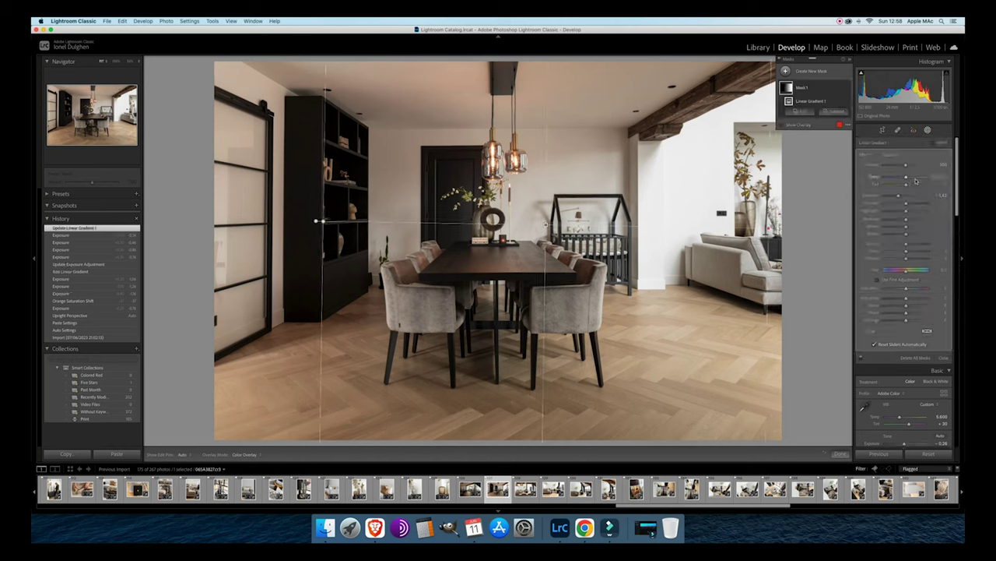
drag(900, 196, 896, 201)
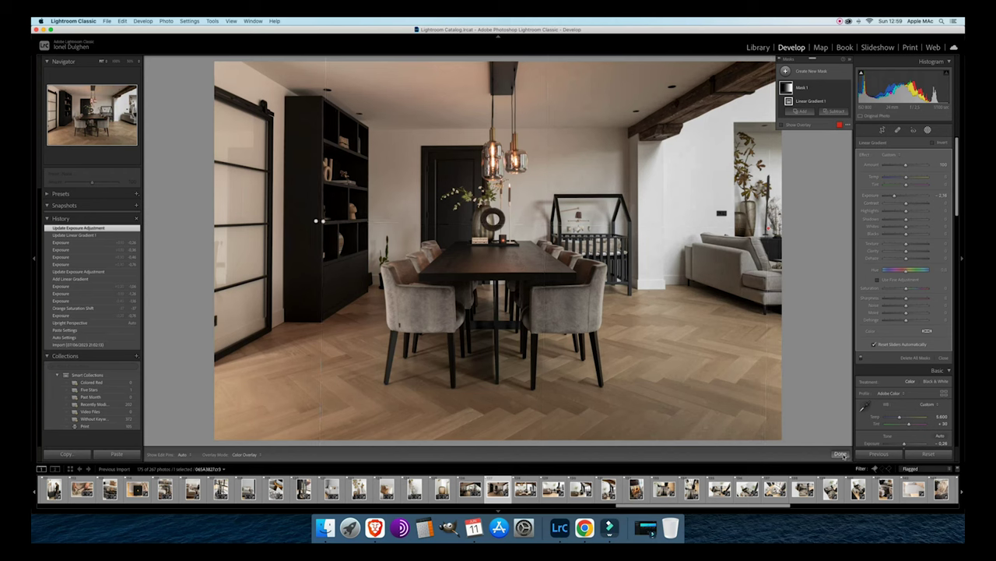
click(840, 453)
Lift the overall exposure to about -0.06.
key(equal)
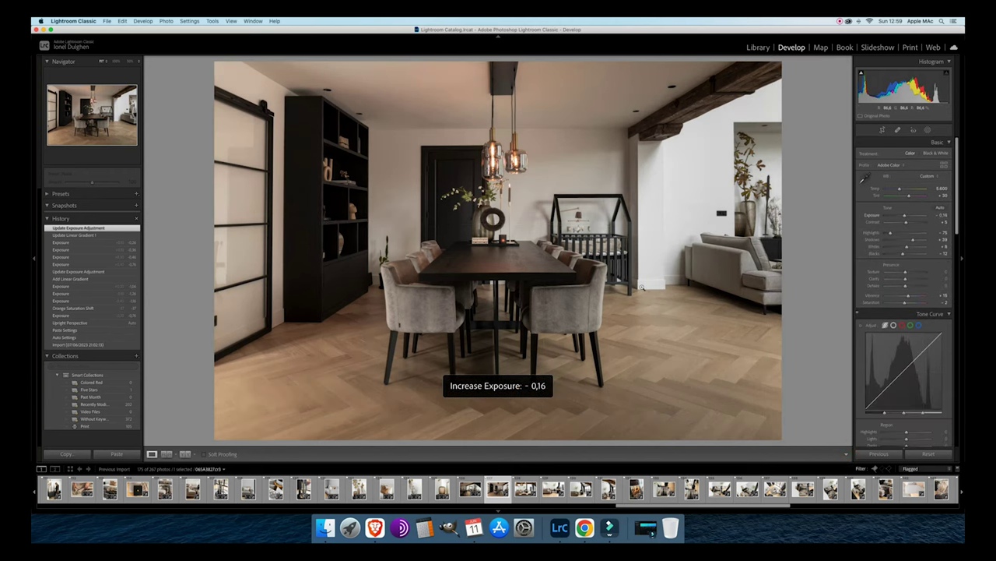
key(equal)
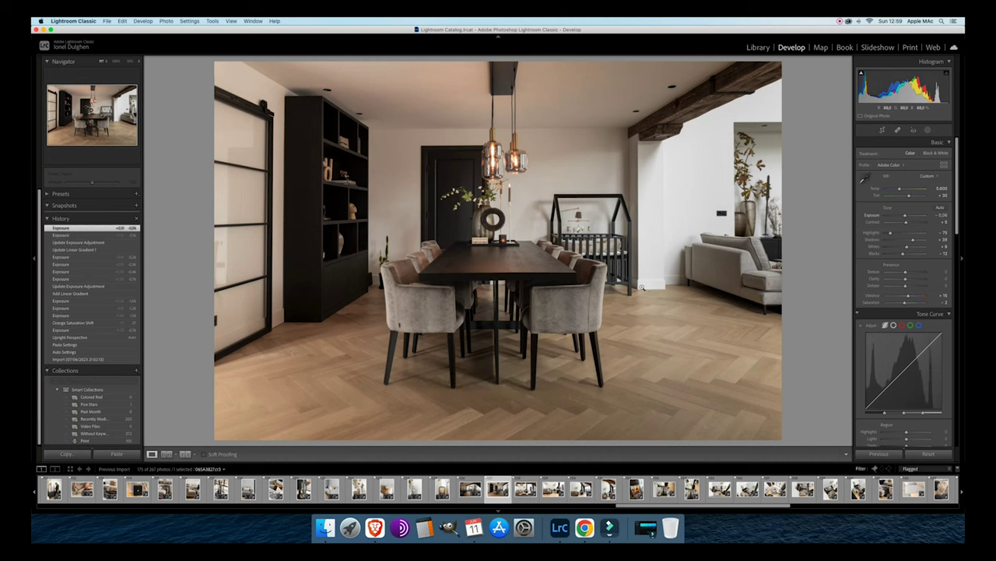
key(equal)
key(Right)
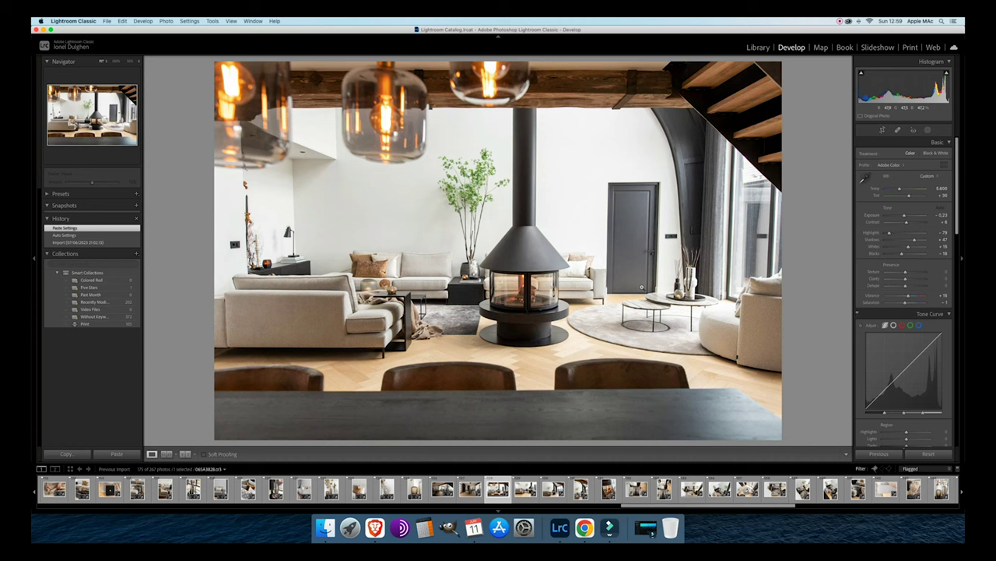
Apply Upright Auto to the pendant-light living-room shot and lower exposure to about -1.13.
scroll(903, 234, down, 5)
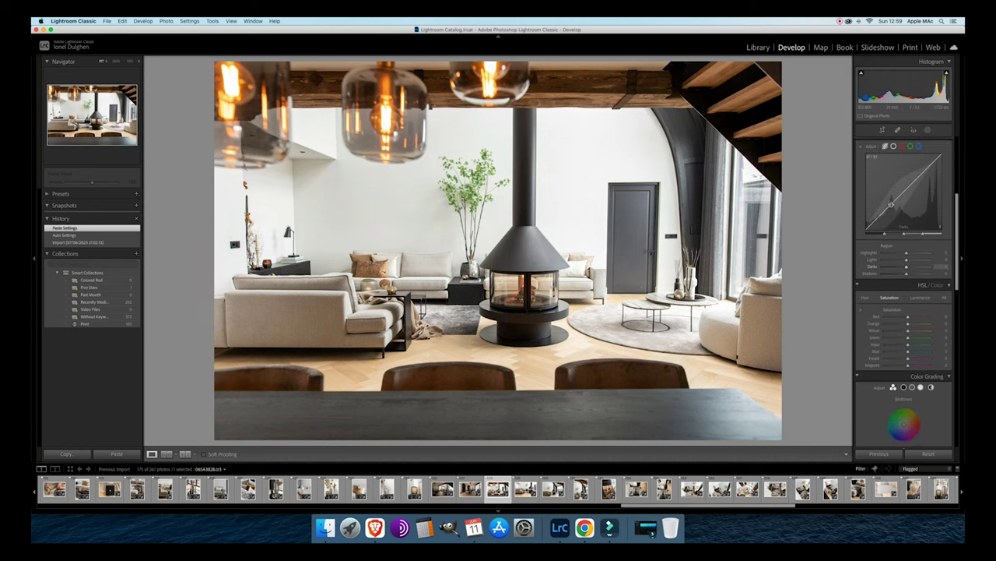
scroll(892, 204, down, 15)
scroll(891, 206, up, 1)
click(901, 224)
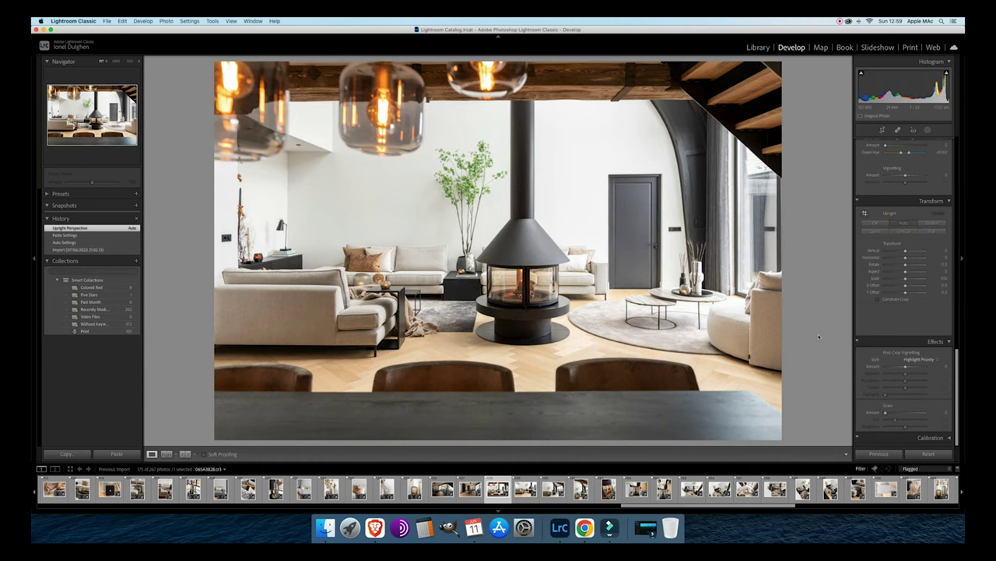
key(minus)
key(minus)
key(minus)
key(minus)
key(equal)
key(minus)
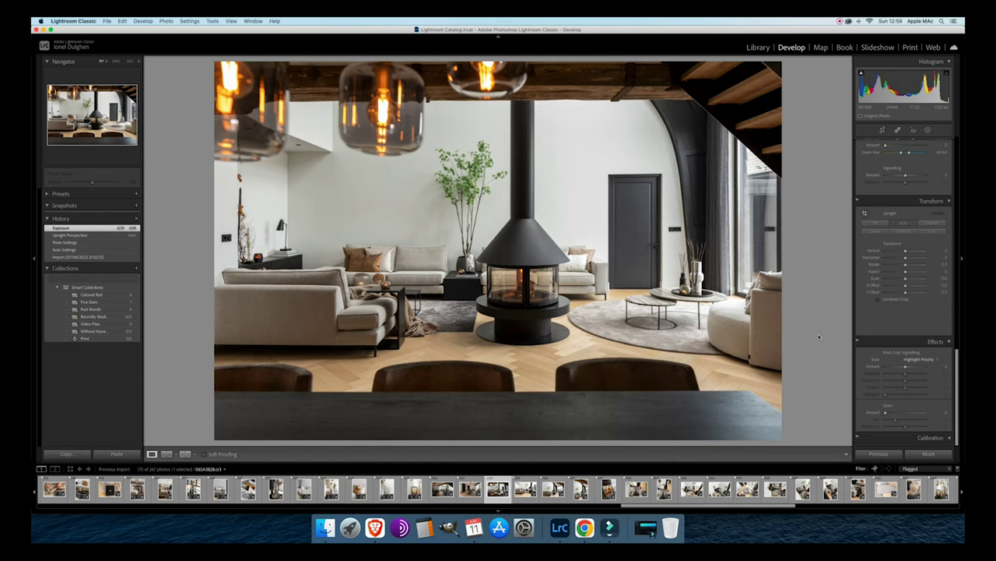
key(minus)
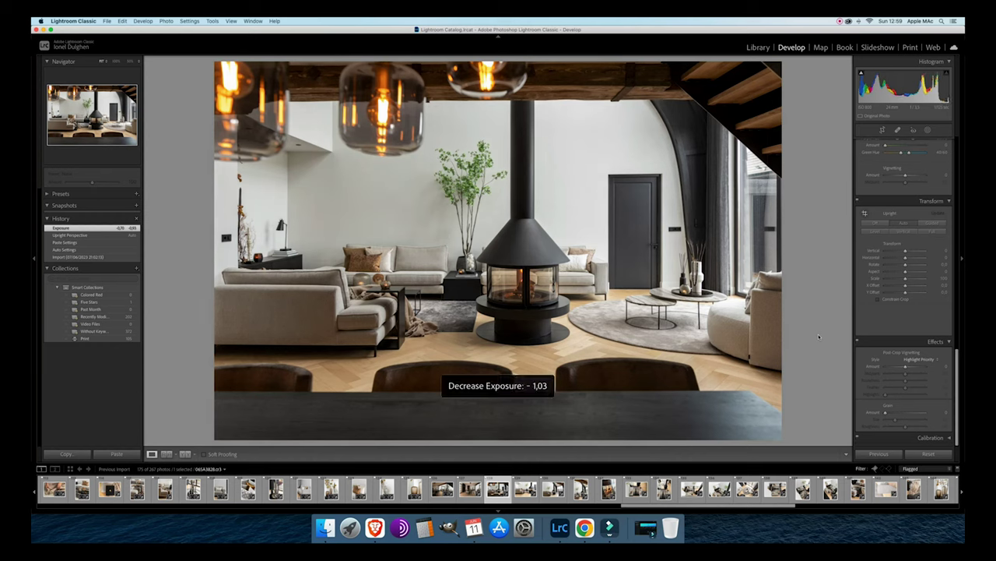
key(minus)
key(minus)
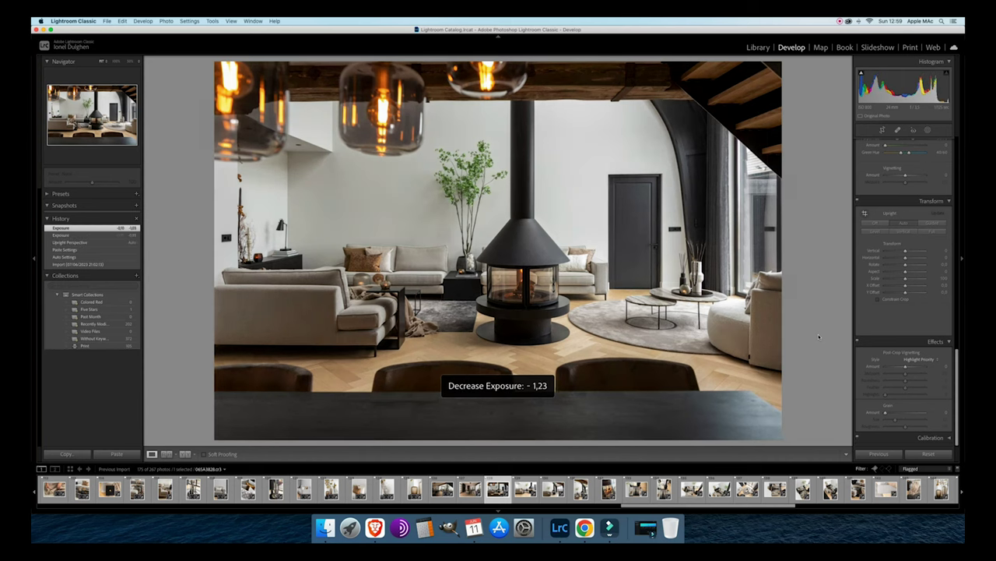
key(equal)
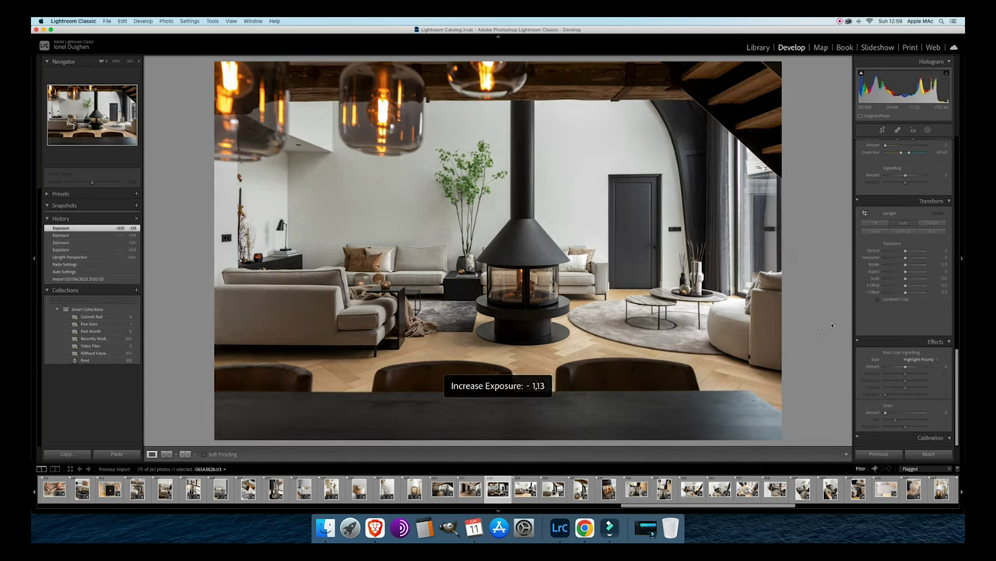
Pull Highlights and Whites down slightly and set exposure to about -0.83.
scroll(903, 234, up, 15)
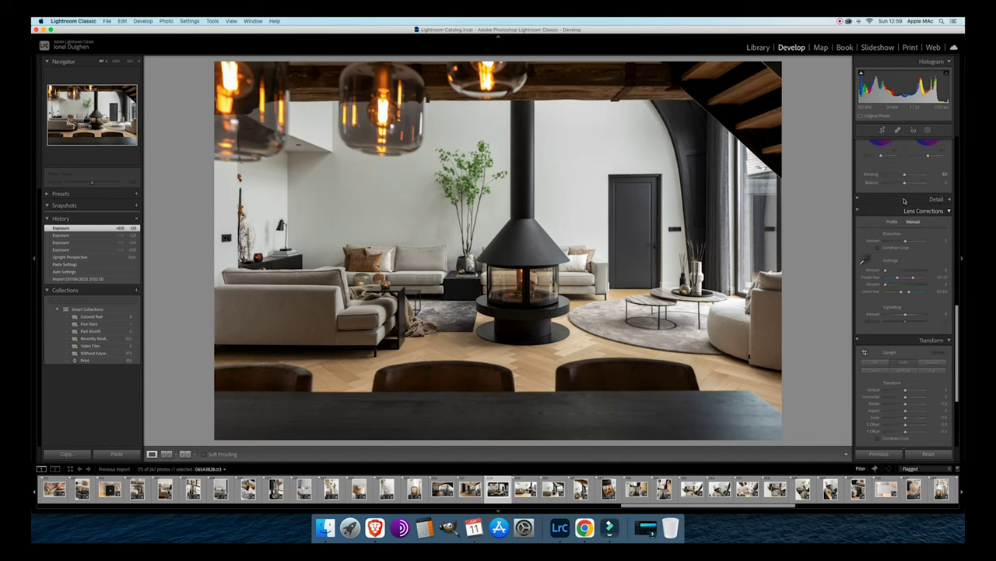
scroll(892, 226, down, 1)
drag(889, 234, 909, 248)
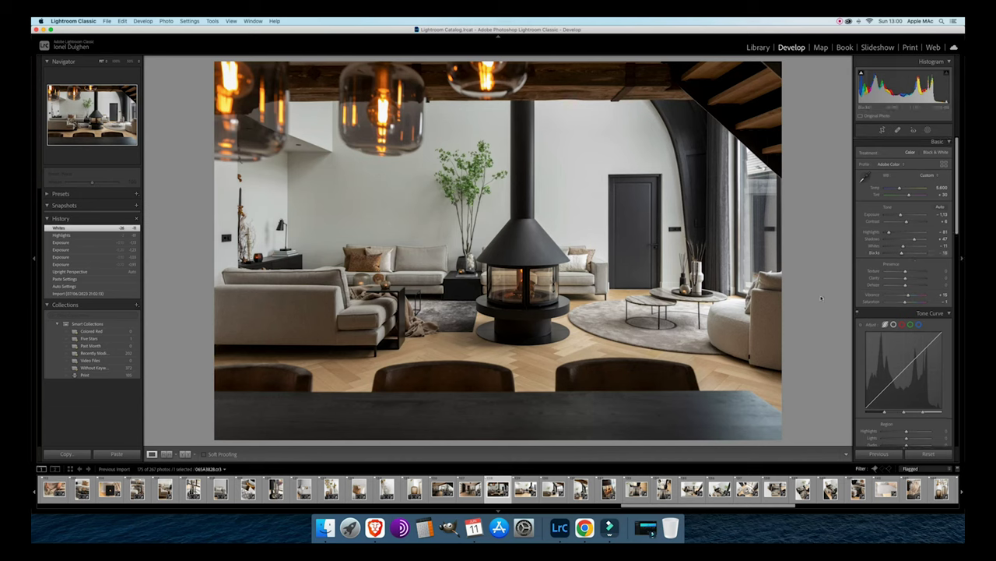
click(870, 215)
key(equal)
key(equal)
key(equal)
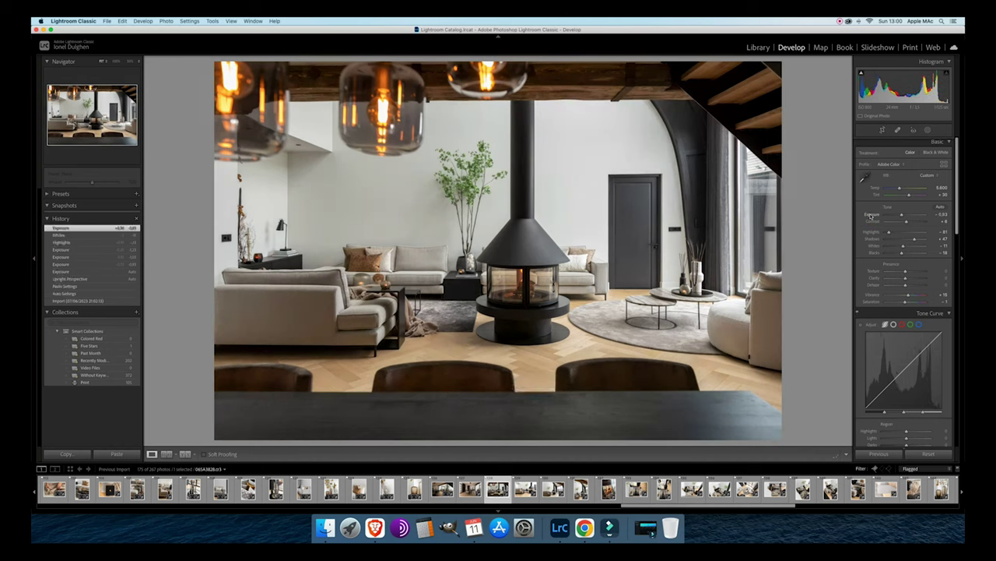
key(Right)
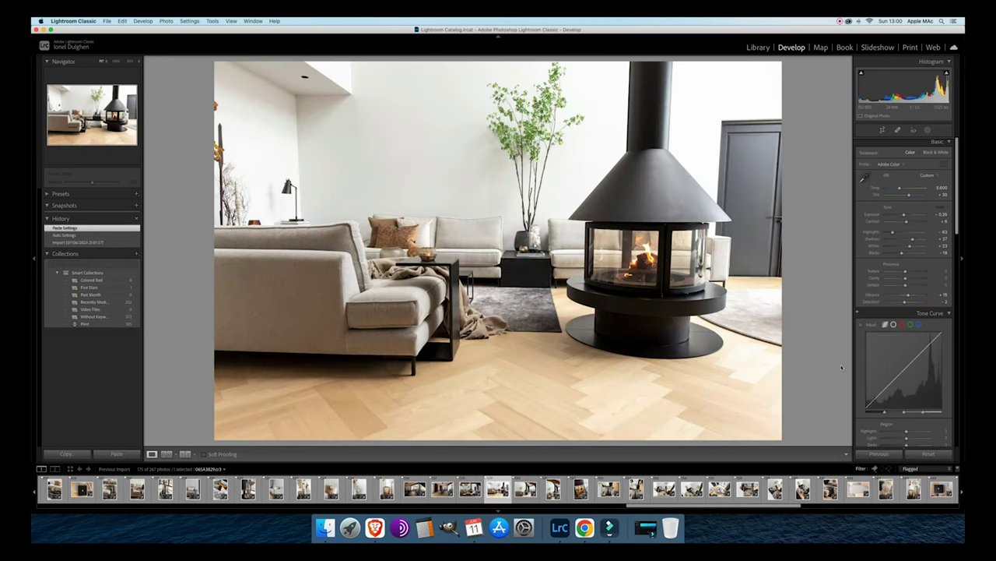
Apply Upright Auto to the fireplace close-up and set its exposure to -0.65.
scroll(911, 290, down, 10)
scroll(911, 289, down, 3)
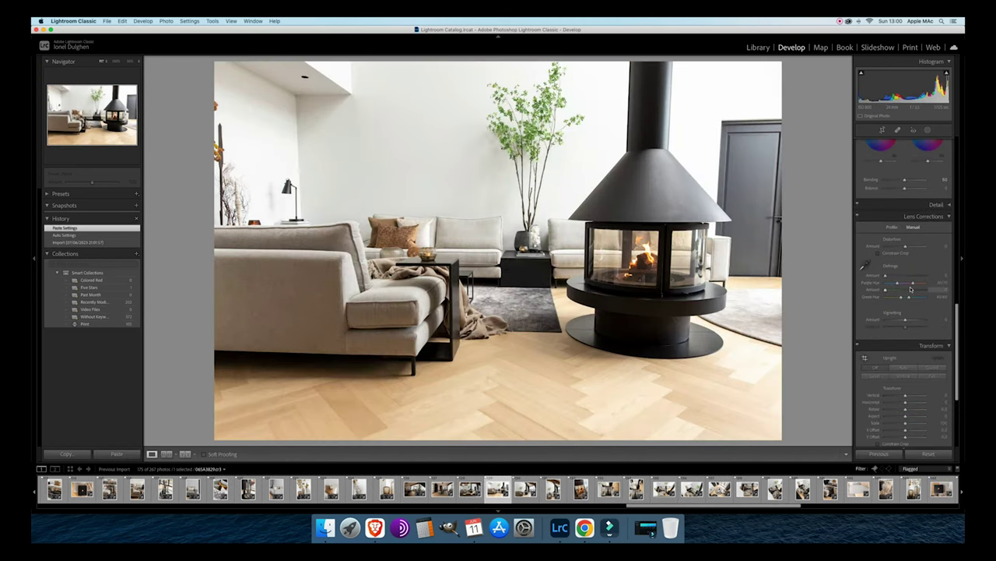
click(903, 364)
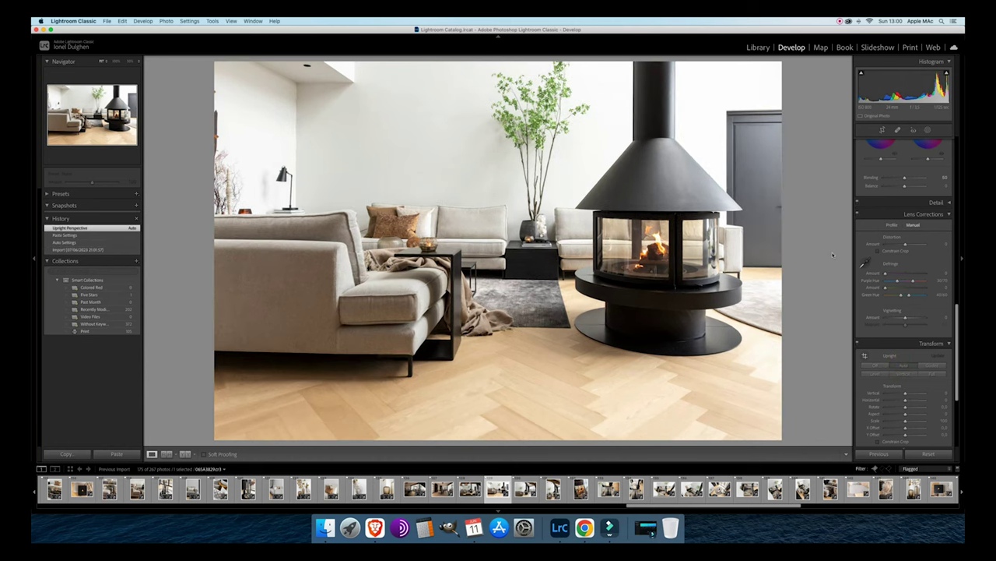
key(minus)
key(minus)
key(equal)
key(minus)
Set the skylit room's Vertical transform to -18 and constrain the crop to remove white edges.
key(Right)
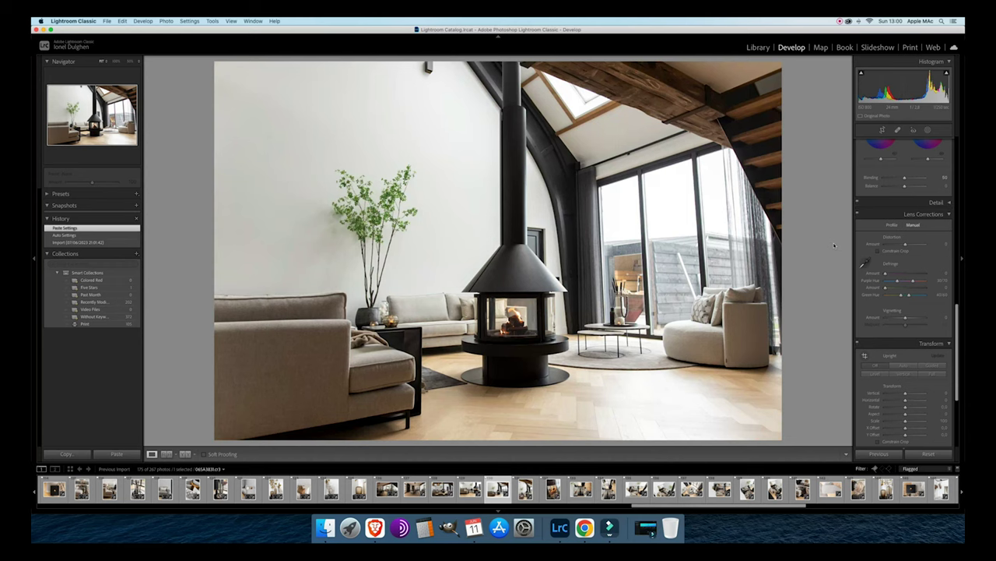
click(903, 366)
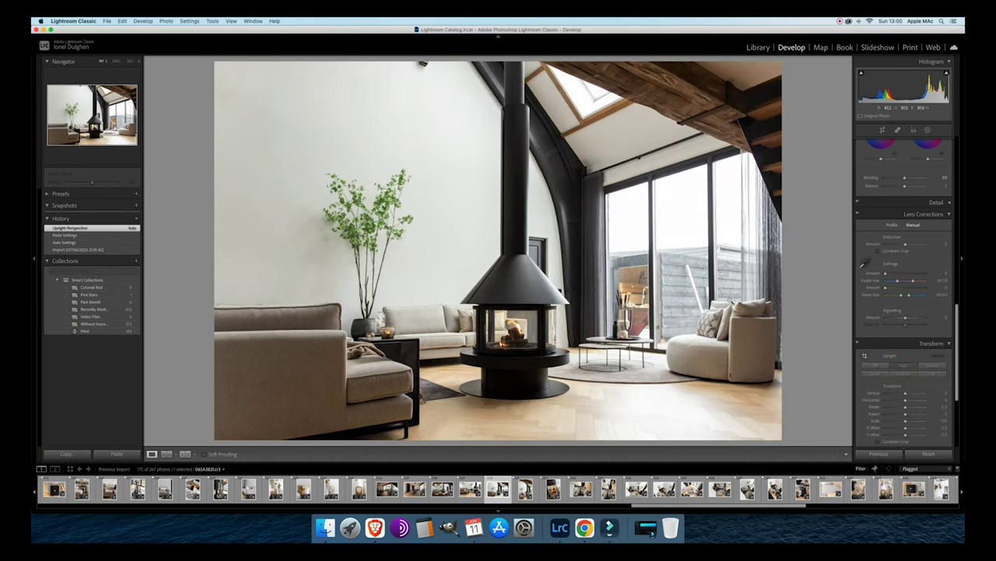
key(super+z)
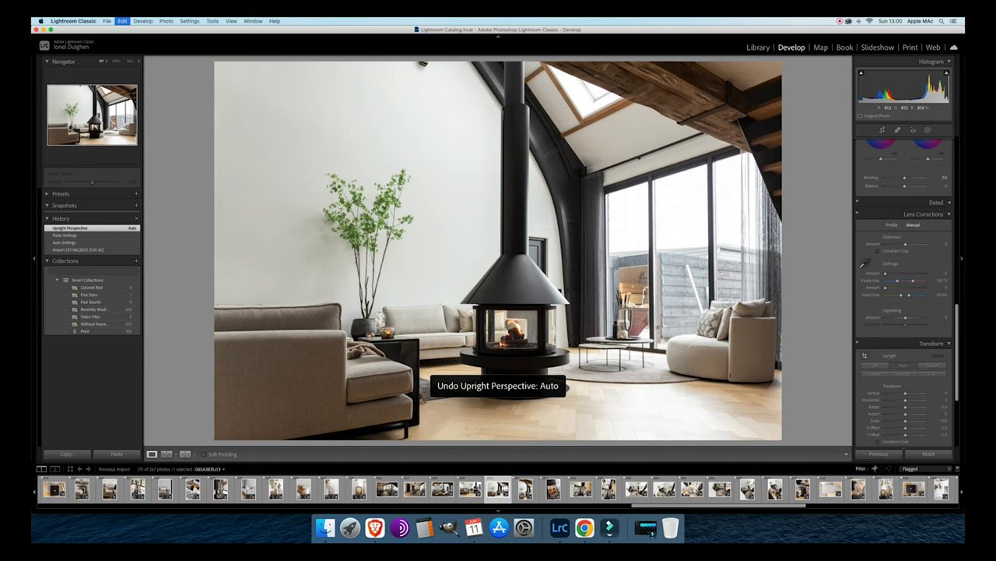
click(906, 397)
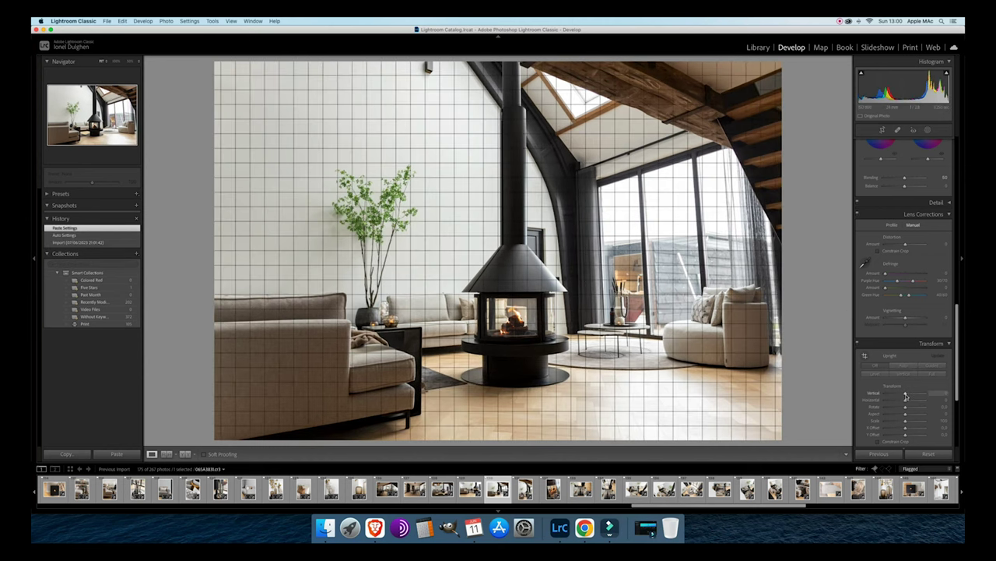
drag(906, 397, 902, 396)
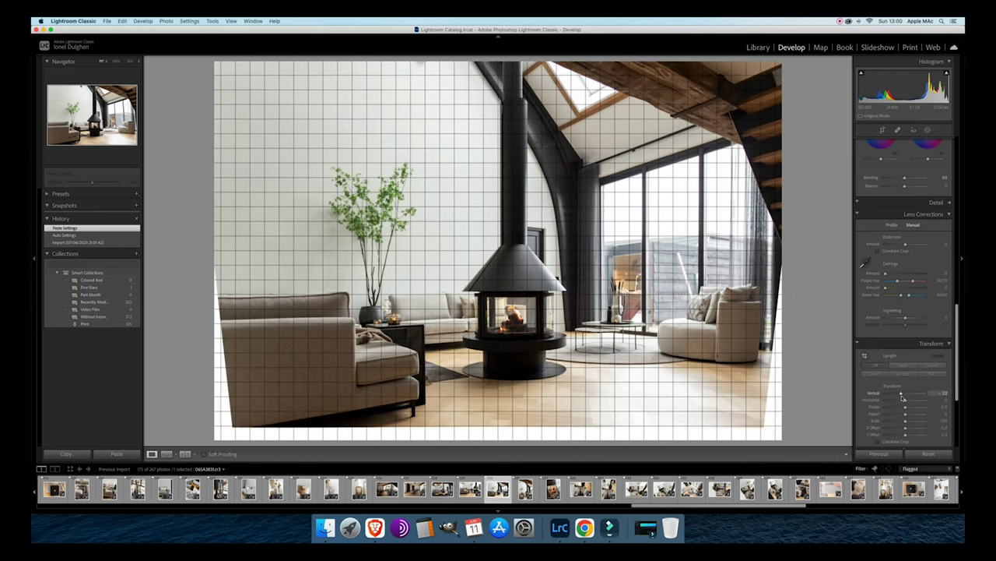
click(879, 441)
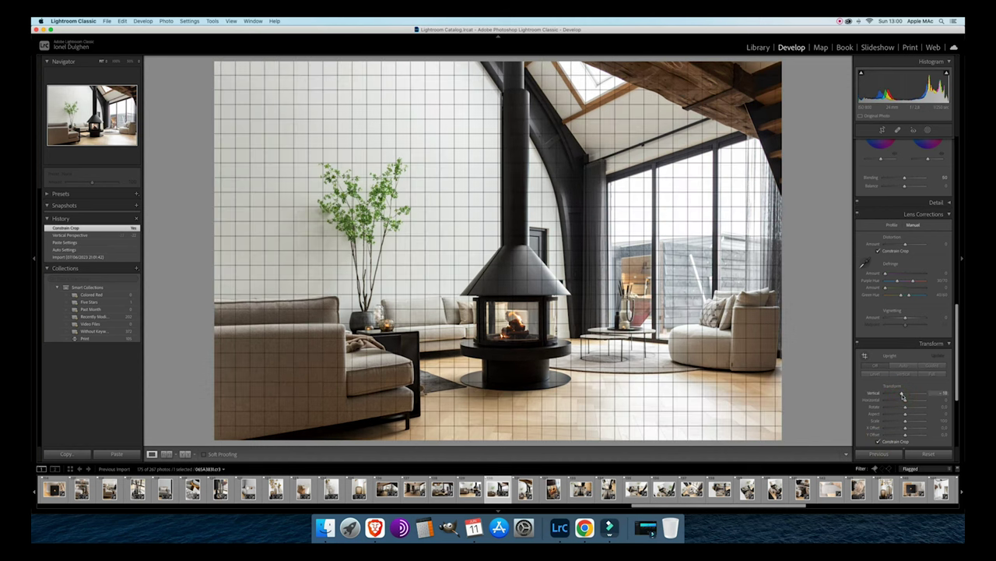
drag(903, 396, 904, 395)
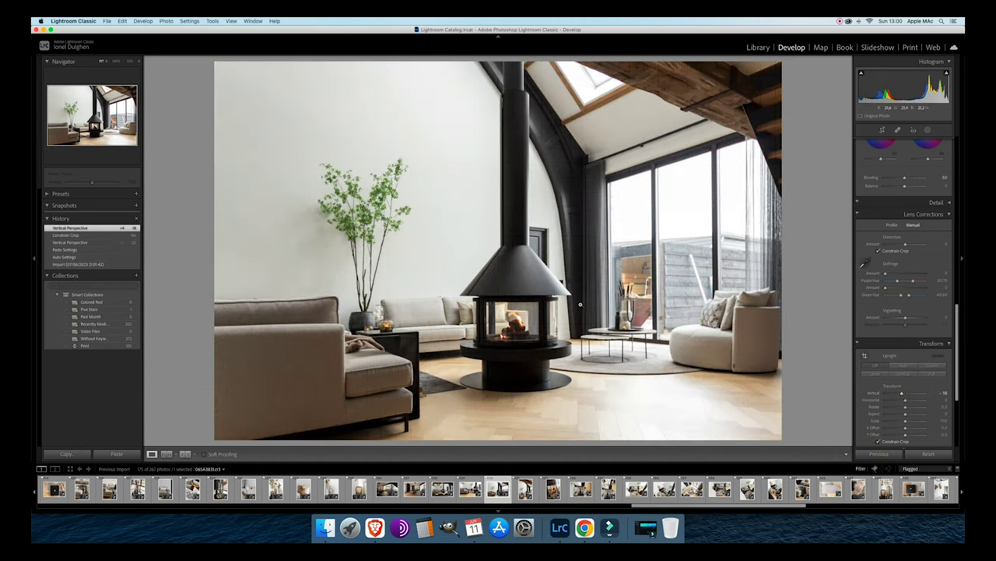
Lower the skylit room's exposure to -0.66.
key(minus)
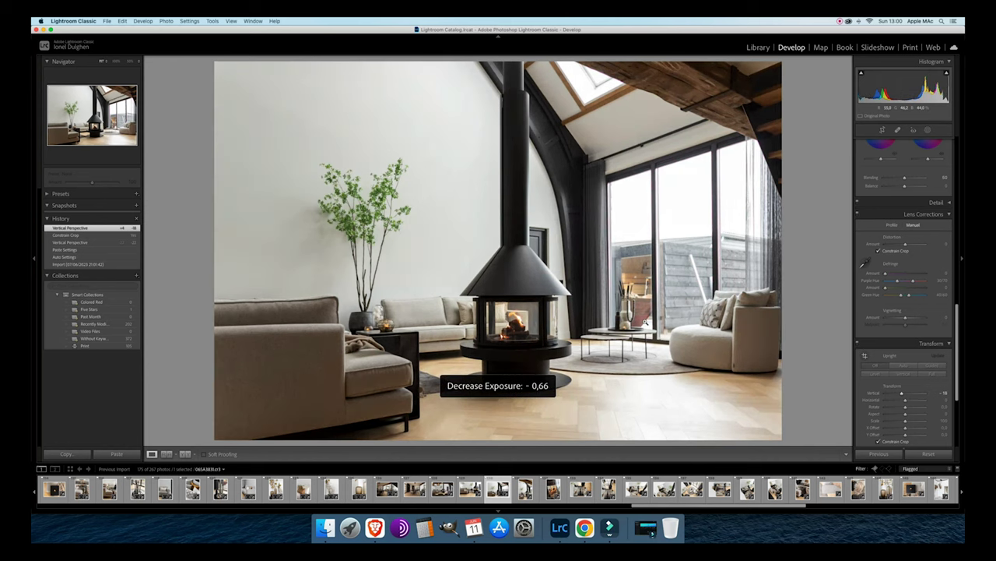
key(minus)
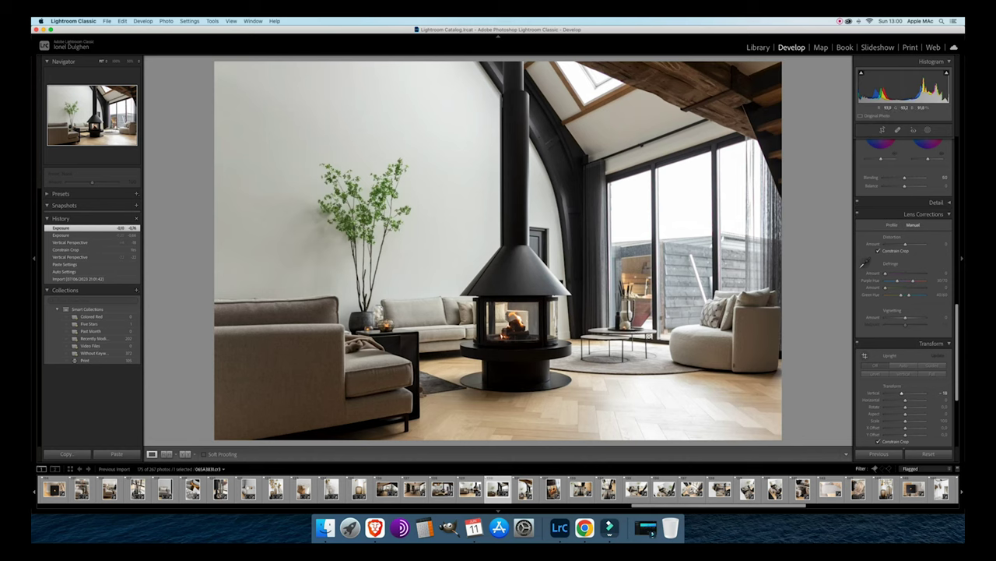
key(equal)
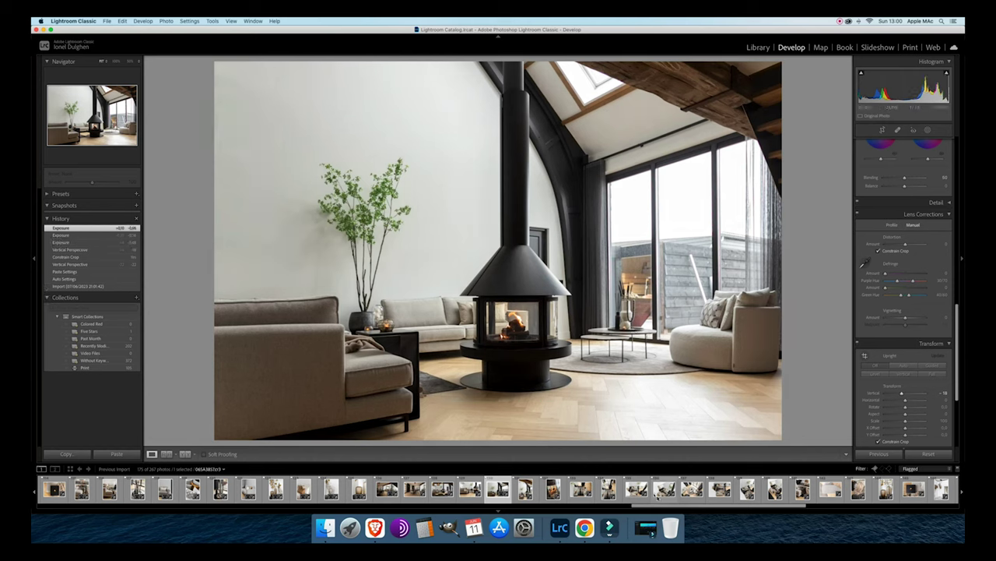
click(526, 489)
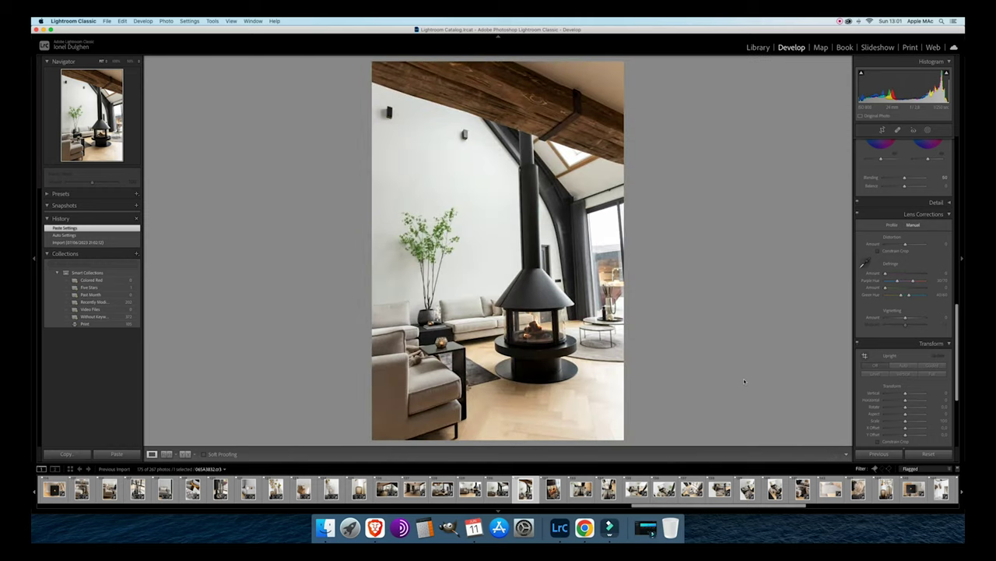
Apply Upright Auto to the portrait fireplace shot and settle its exposure near -0.57.
key(minus)
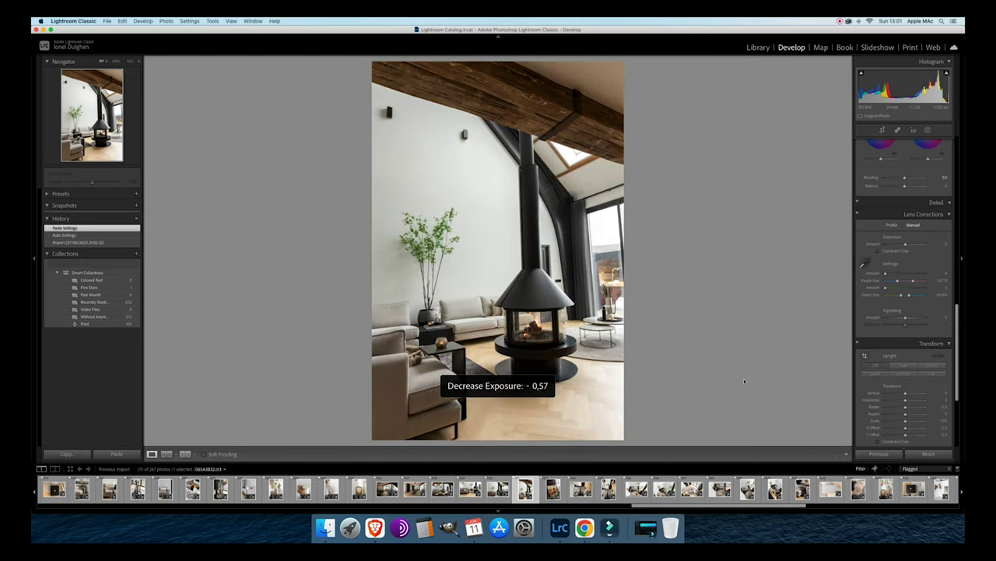
key(minus)
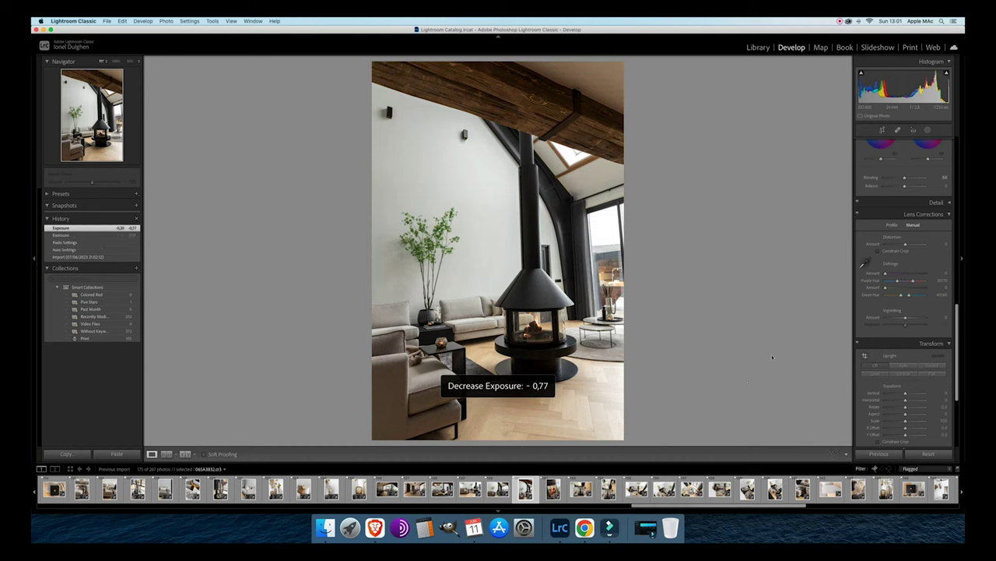
click(901, 364)
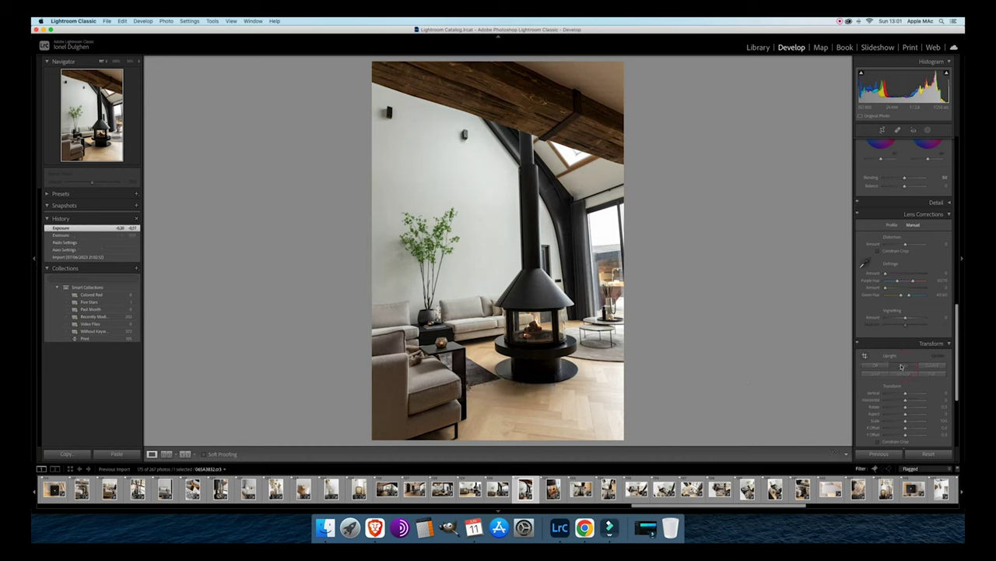
key(equal)
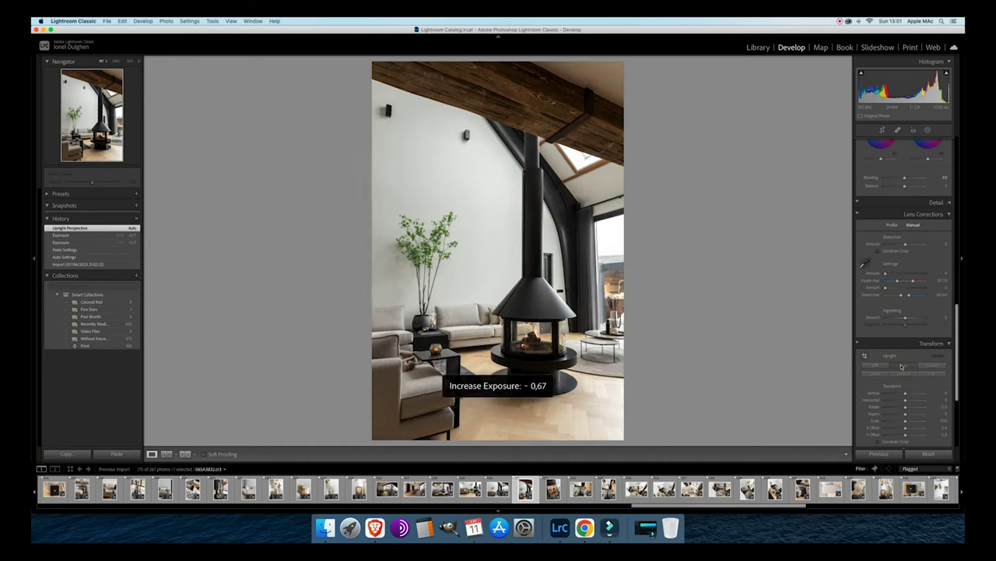
key(equal)
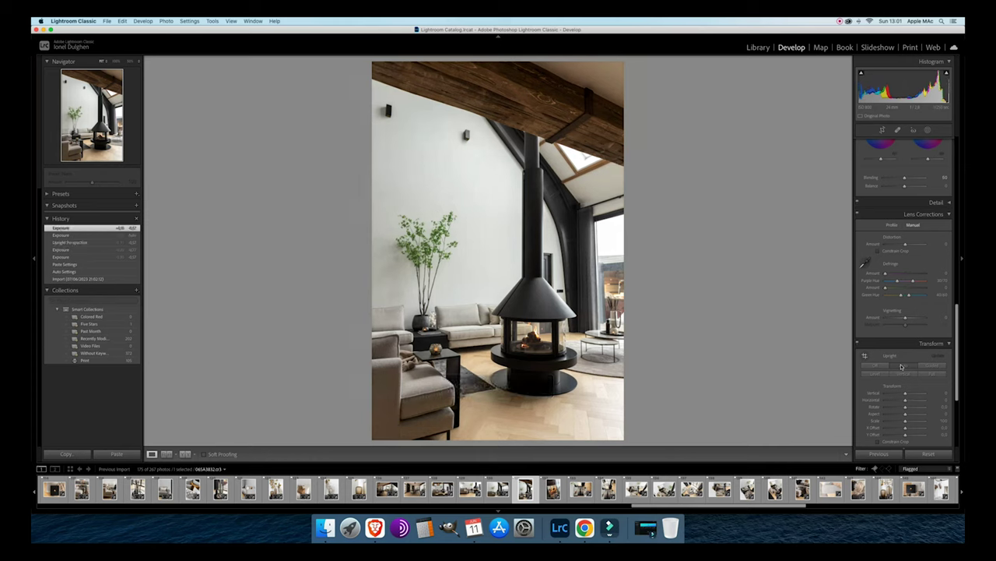
key(equal)
key(Right)
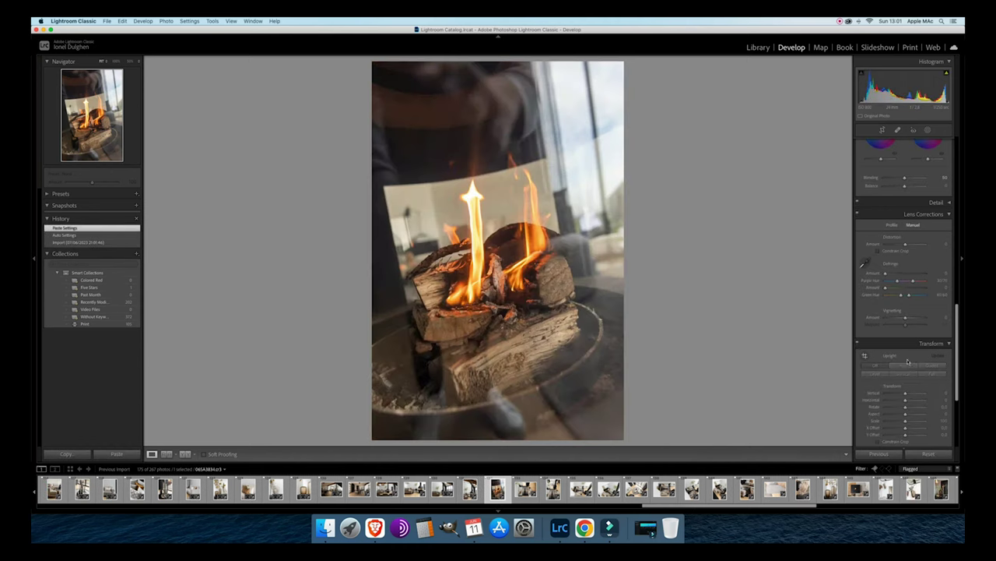
Crop the fire close-up tighter around the burning logs from top, bottom and sides.
click(883, 130)
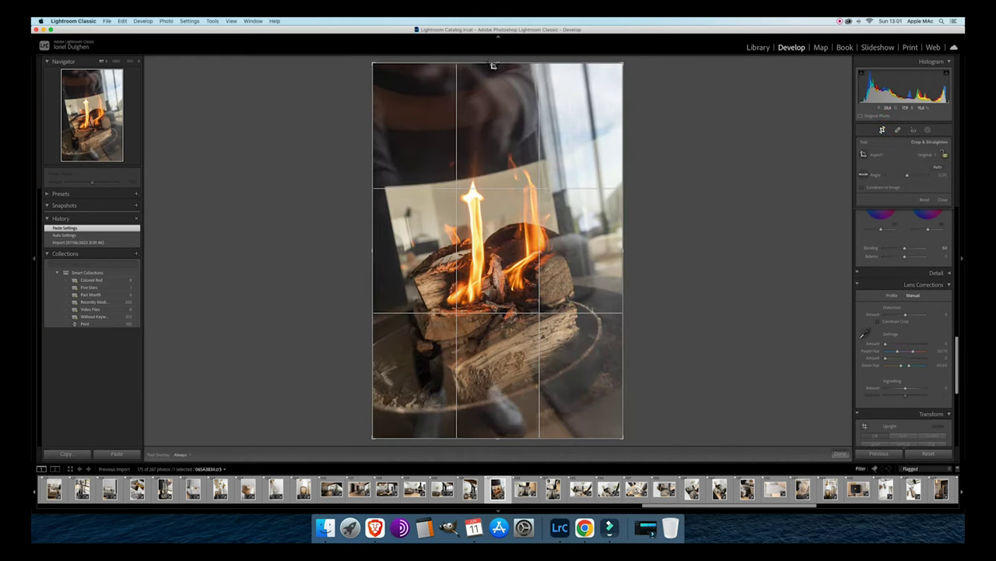
drag(493, 65, 485, 99)
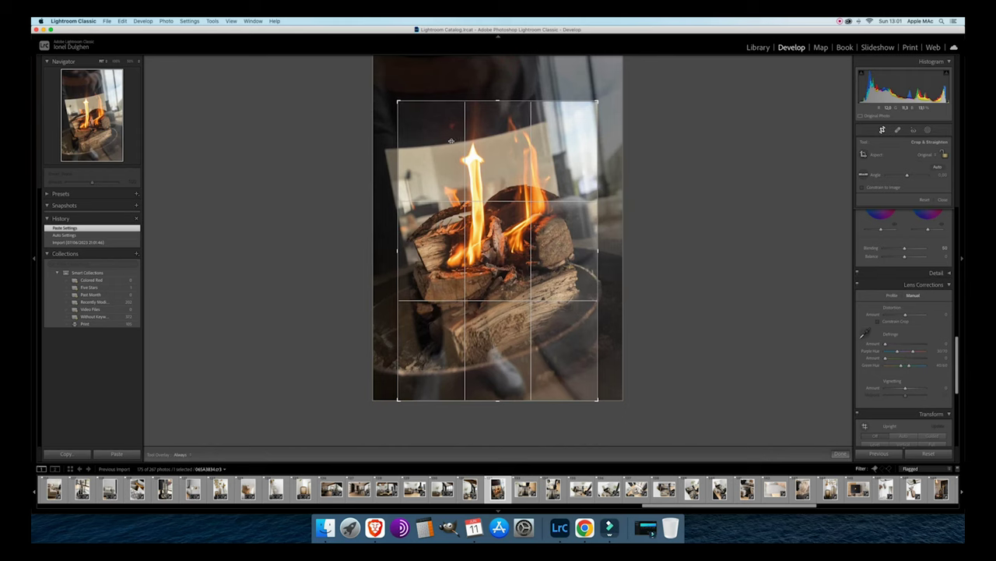
drag(521, 403, 505, 384)
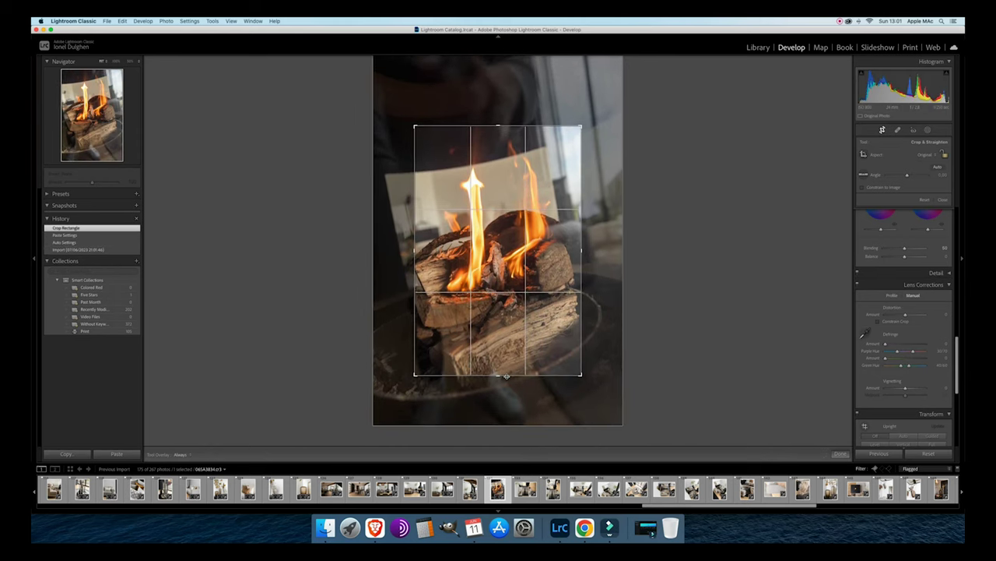
mouse_move(487, 320)
mouse_down()
mouse_move(495, 329)
mouse_move(504, 321)
mouse_up()
key(Return)
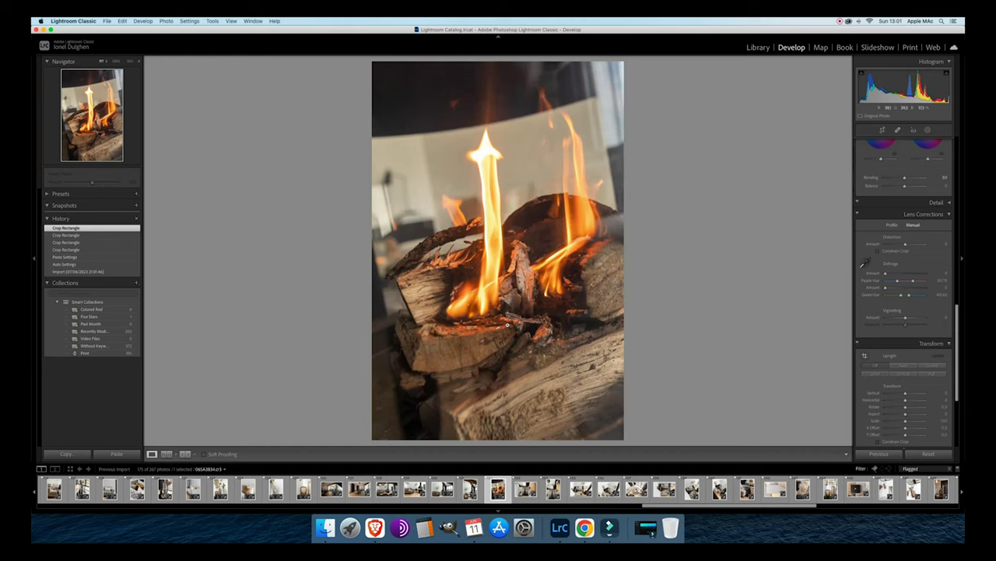
Darken the fire close-up's exposure slightly.
key(minus)
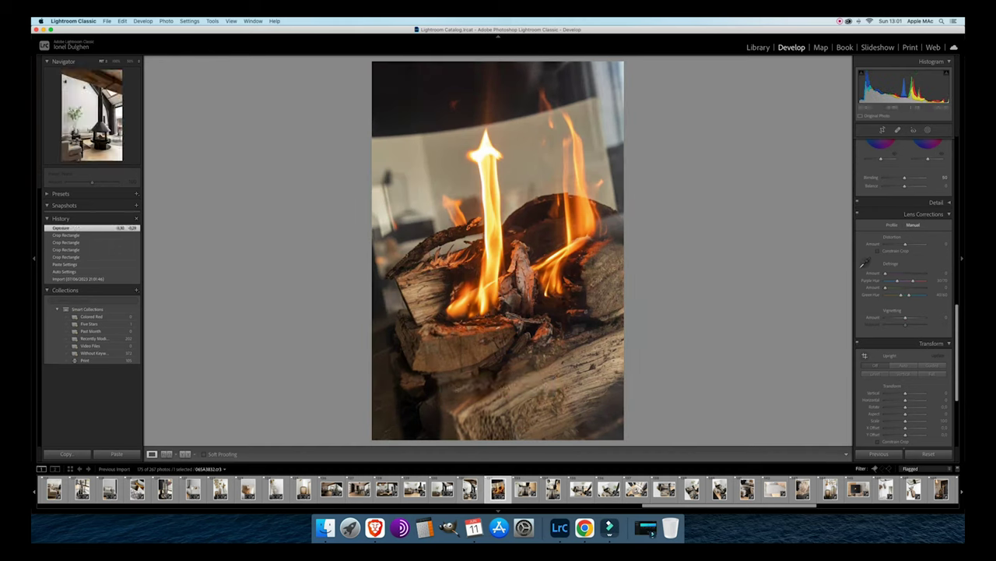
click(471, 489)
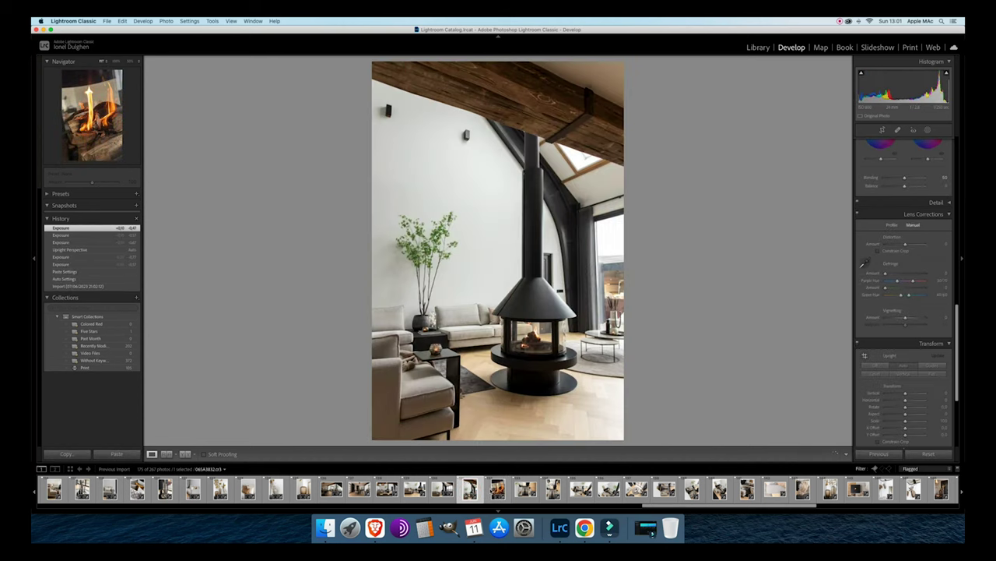
click(498, 489)
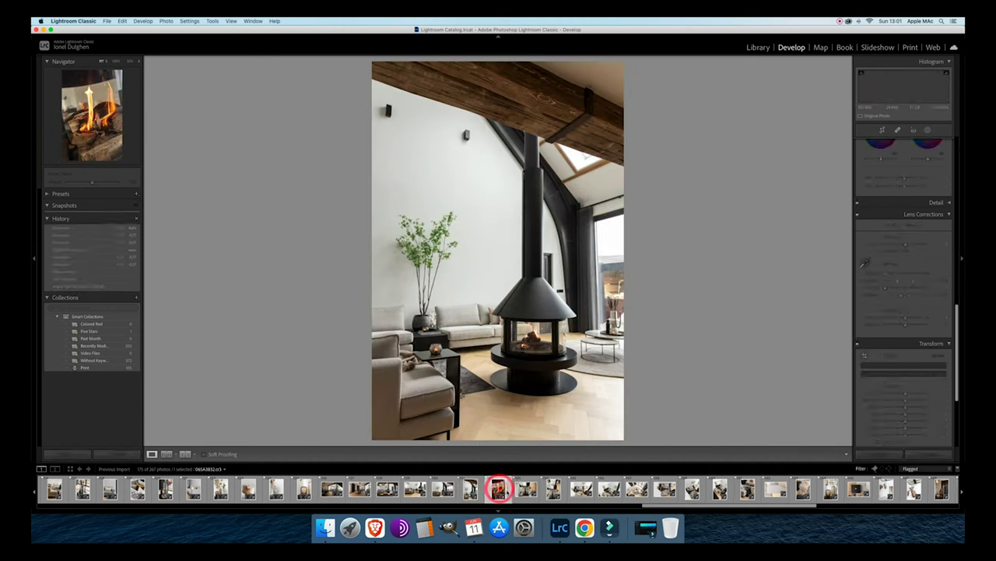
click(526, 489)
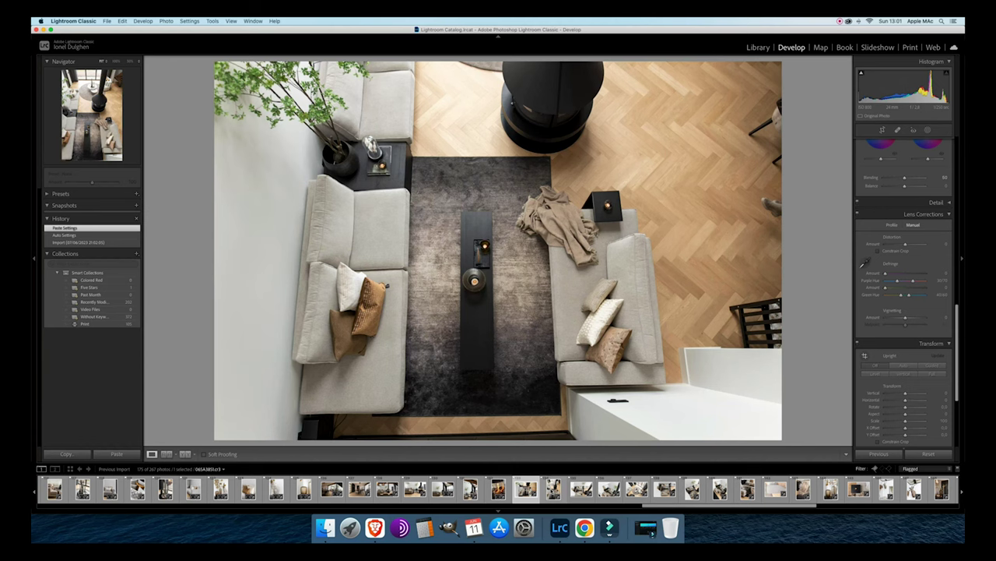
Apply Upright Auto to the overhead living-room shot, straighten it -0.54°, and lower exposure to -0.61.
click(903, 365)
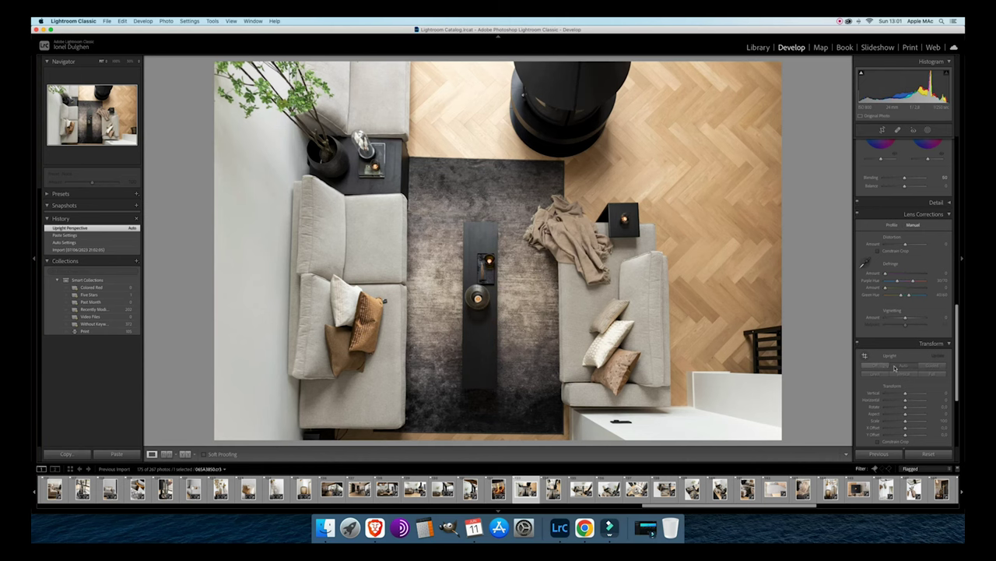
click(878, 366)
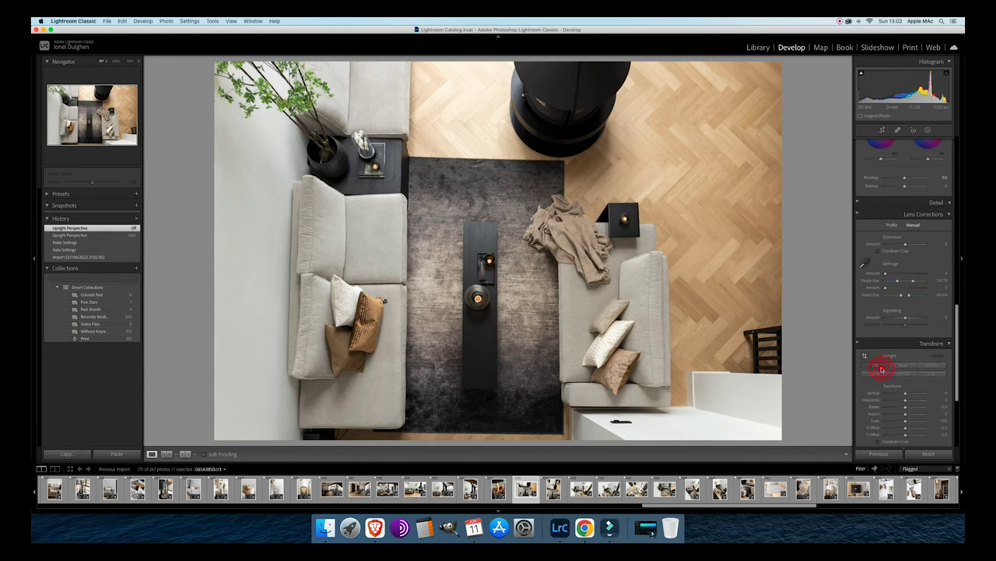
click(896, 365)
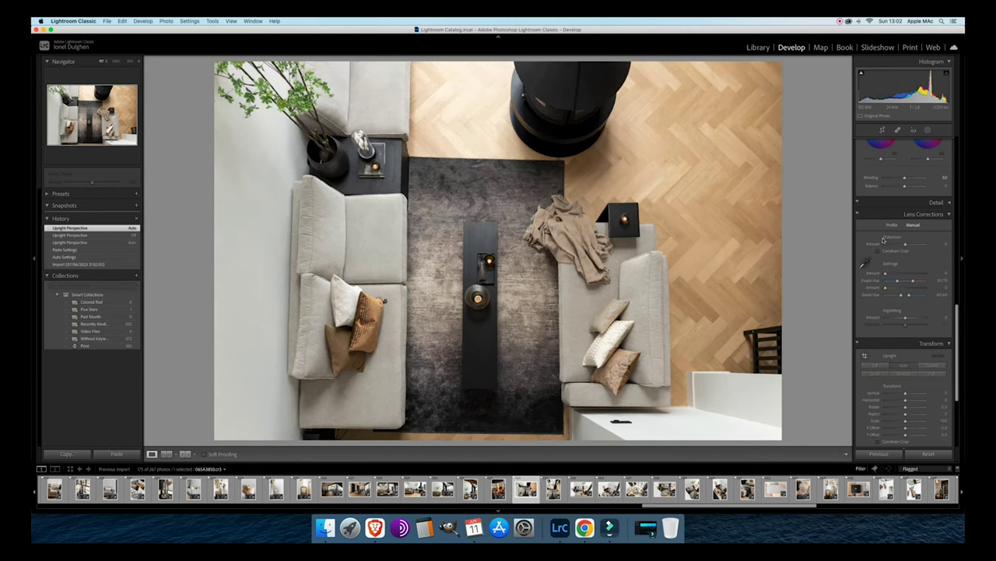
click(882, 130)
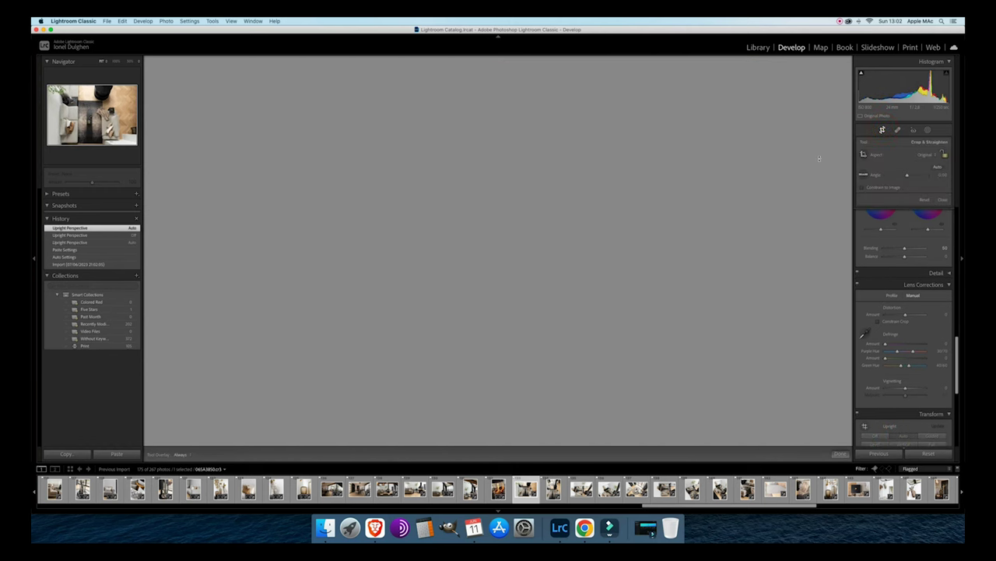
key(Return)
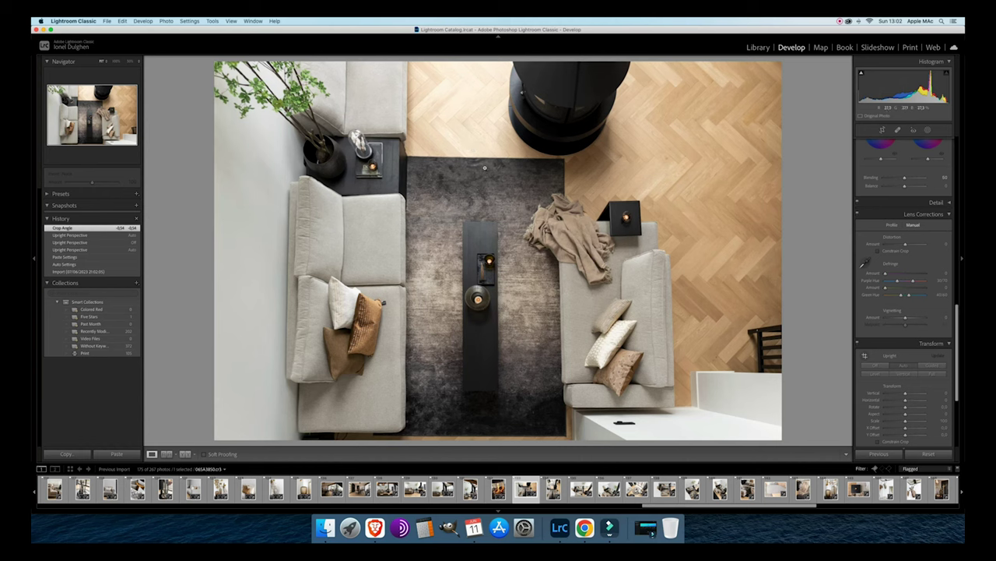
key(minus)
key(minus)
key(minus)
key(minus)
key(minus)
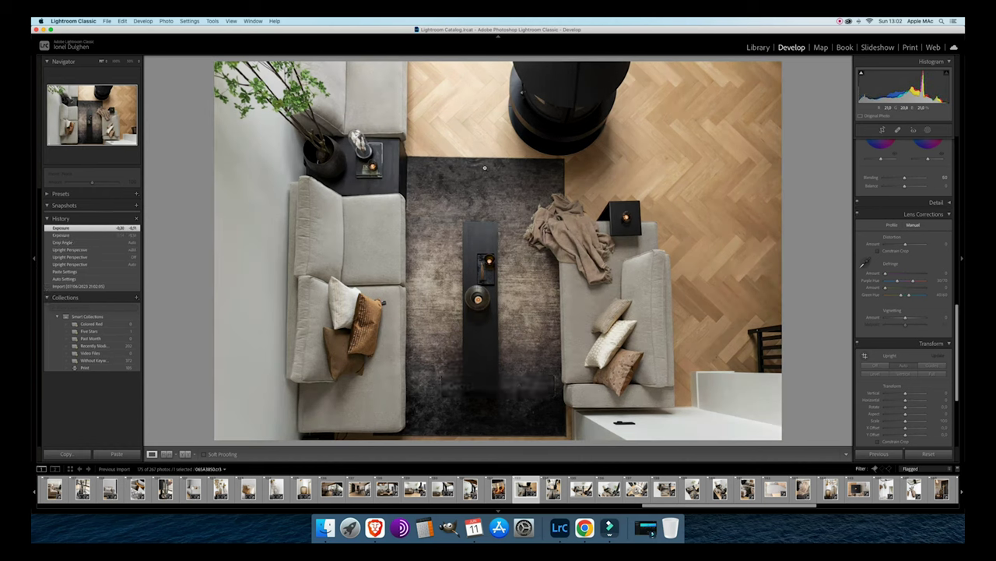
Apply Upright Auto to the tall overhead fireplace shot.
key(Left)
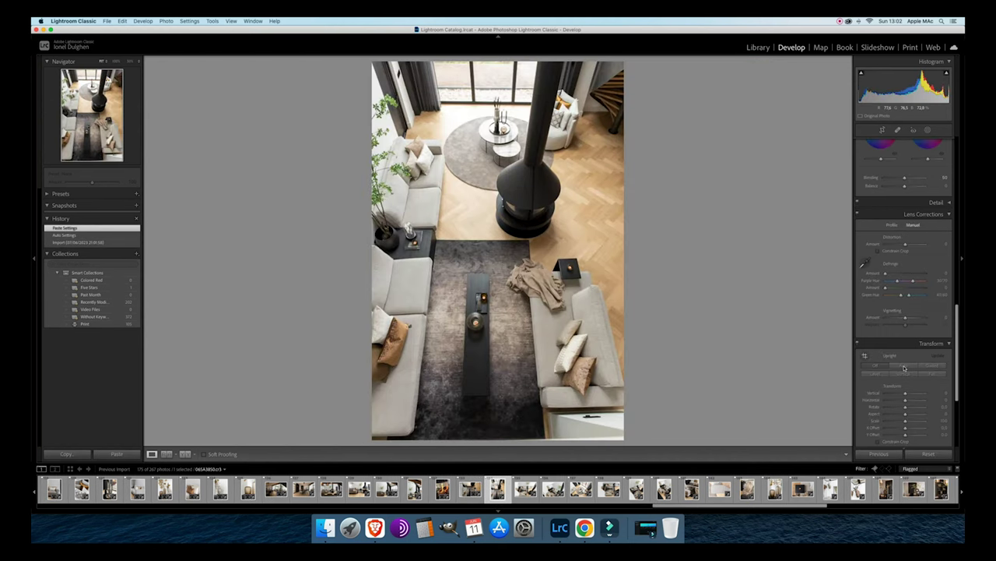
scroll(904, 367, up, 1)
click(903, 372)
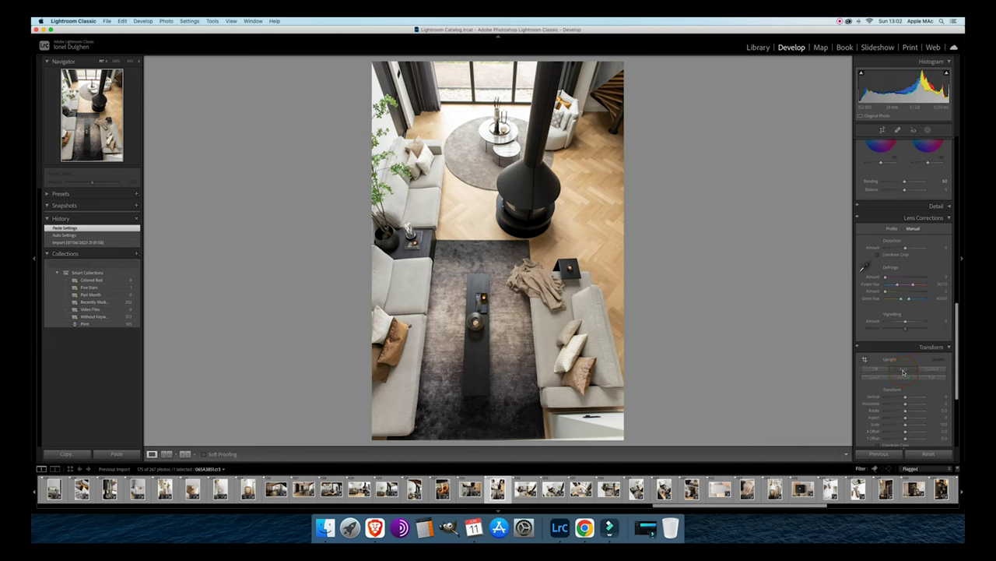
Rotate the tall overhead fireplace shot to about -1.77°, crop it, and darken it to about -0.88.
key(minus)
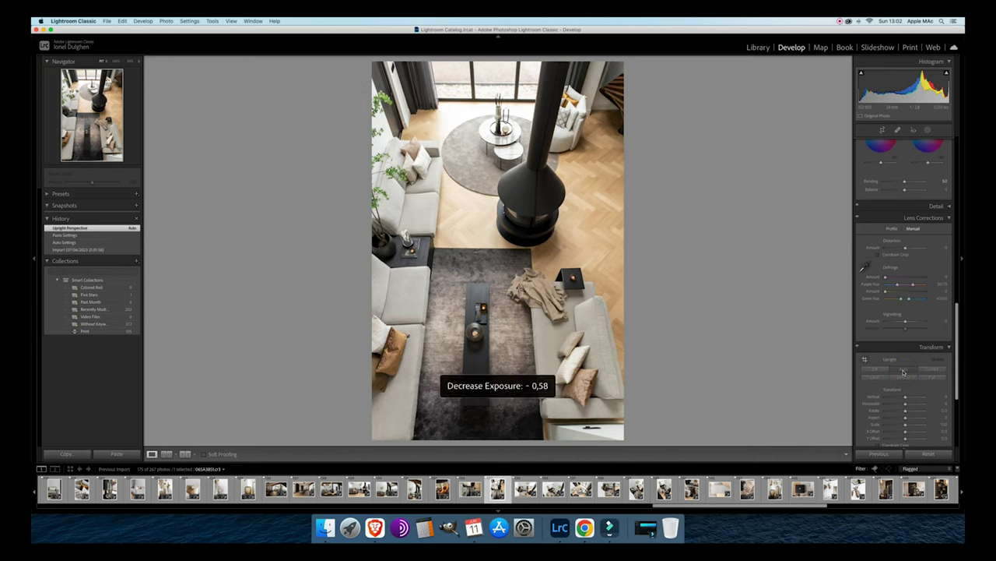
key(minus)
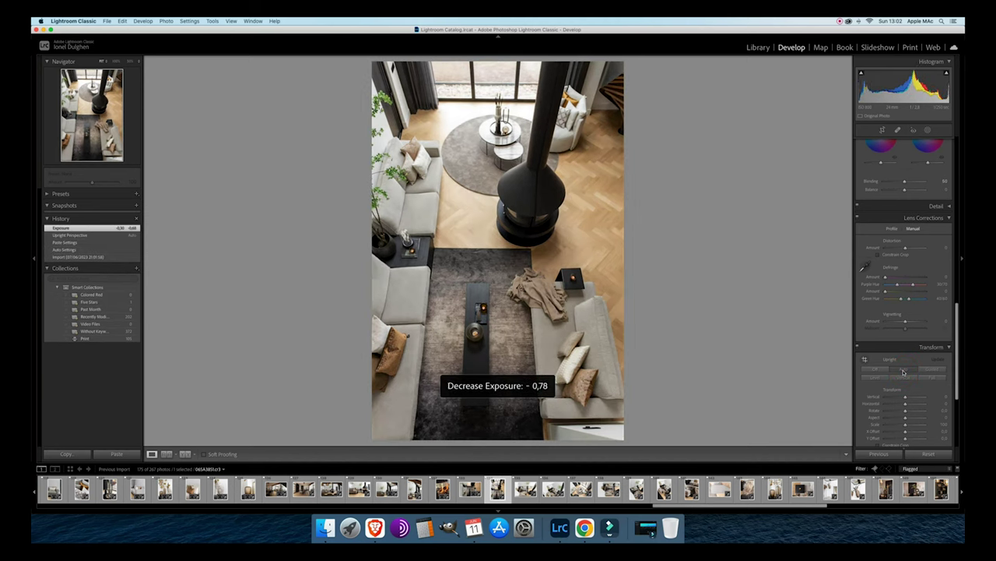
click(882, 130)
key(r)
drag(783, 161, 783, 156)
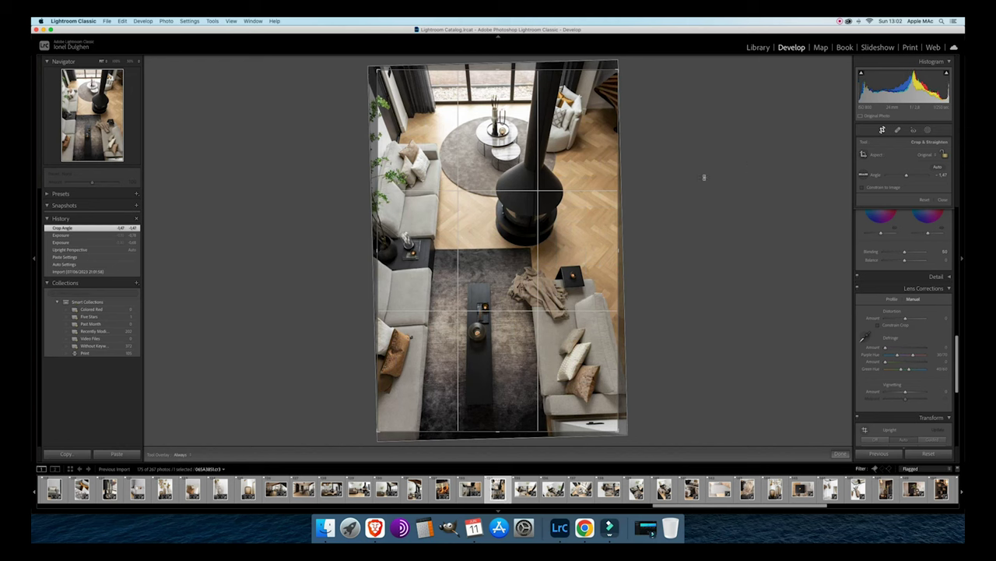
drag(581, 222, 583, 217)
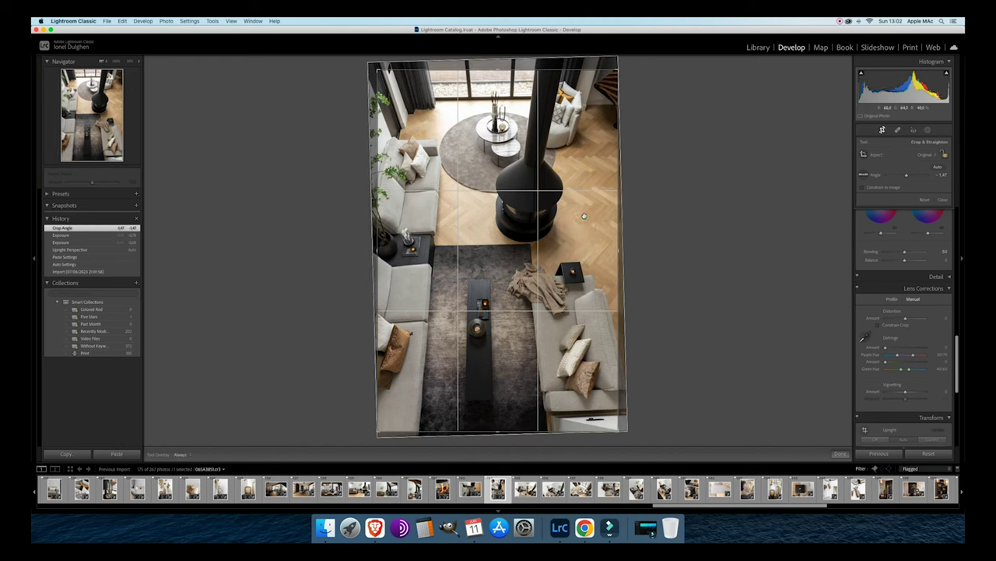
click(583, 216)
drag(724, 210, 716, 209)
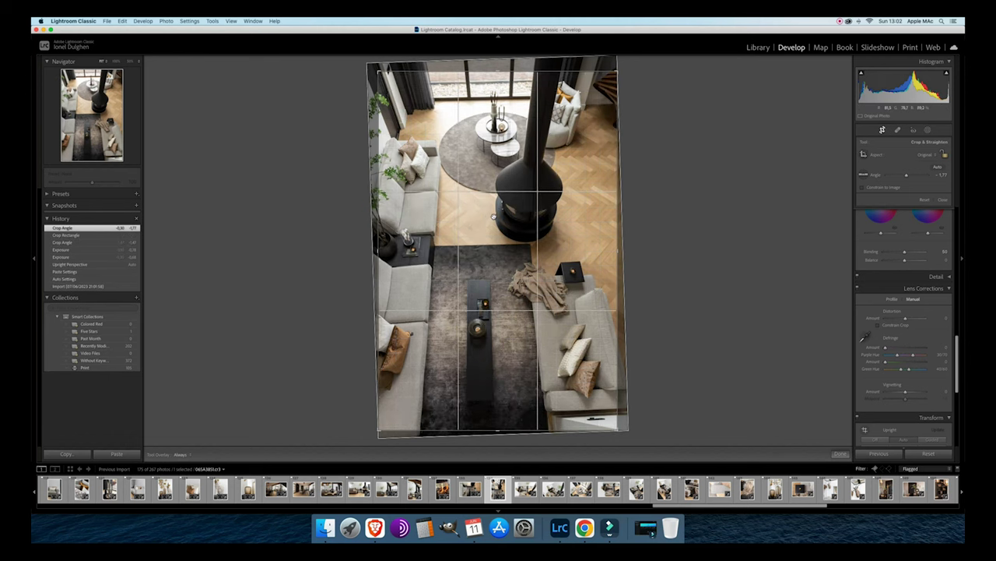
double_click(494, 215)
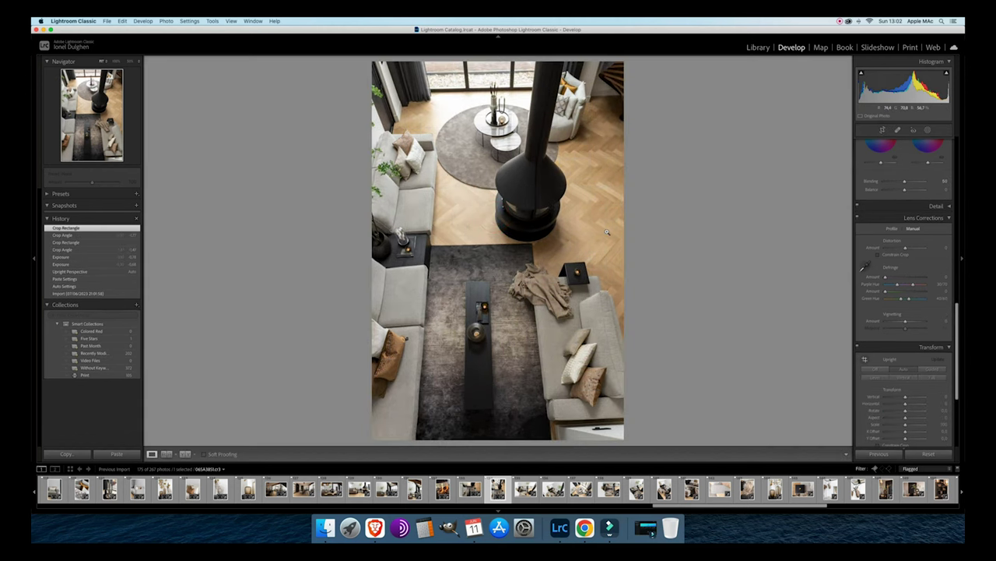
key(minus)
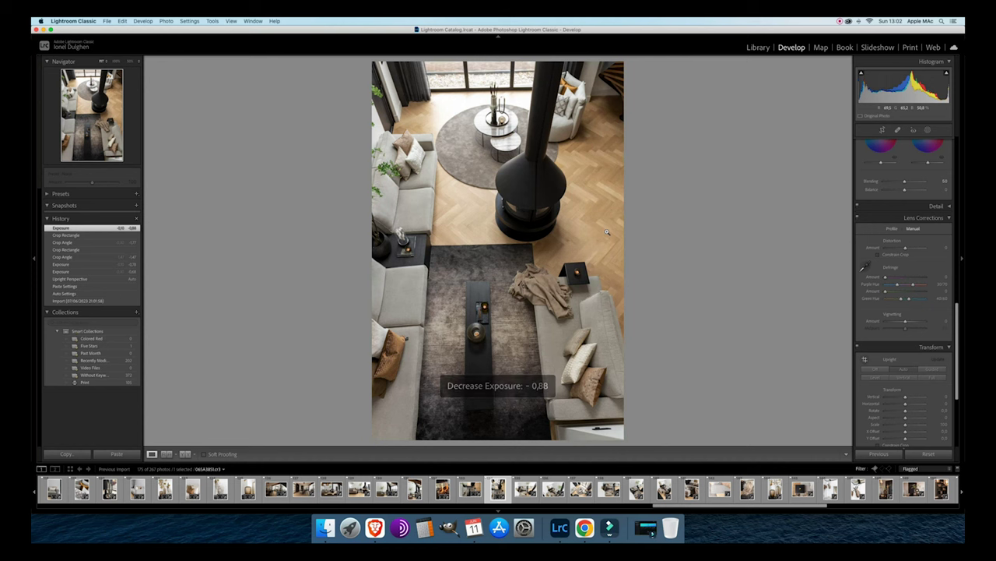
key(Right)
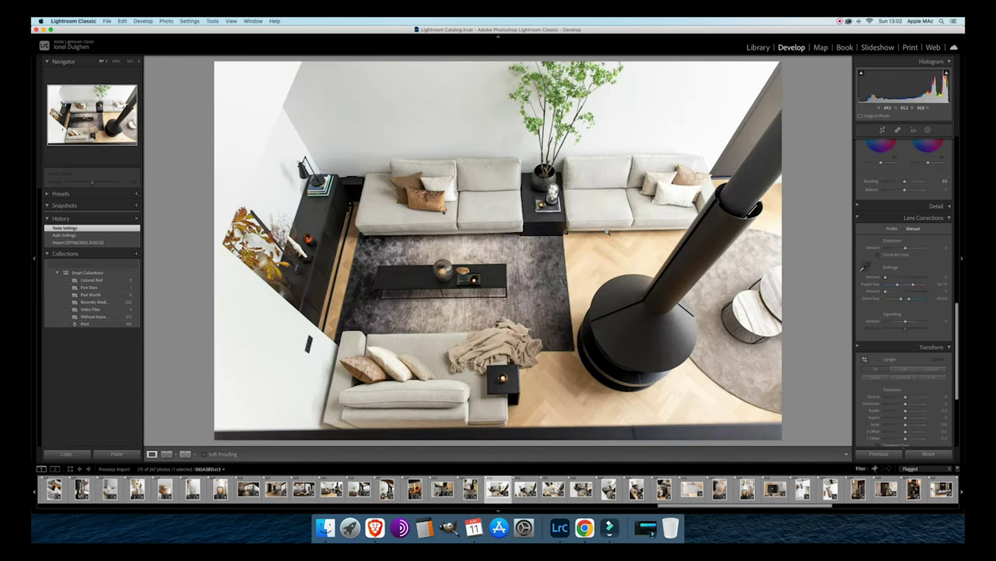
Apply Upright Auto to the sofa shot and set its exposure to -0.71.
click(901, 371)
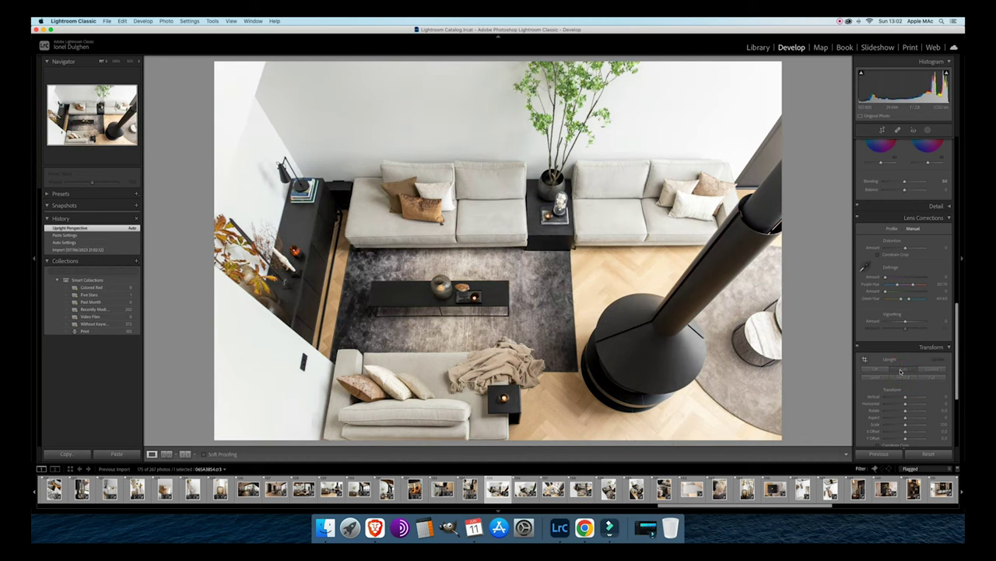
key(minus)
key(minus)
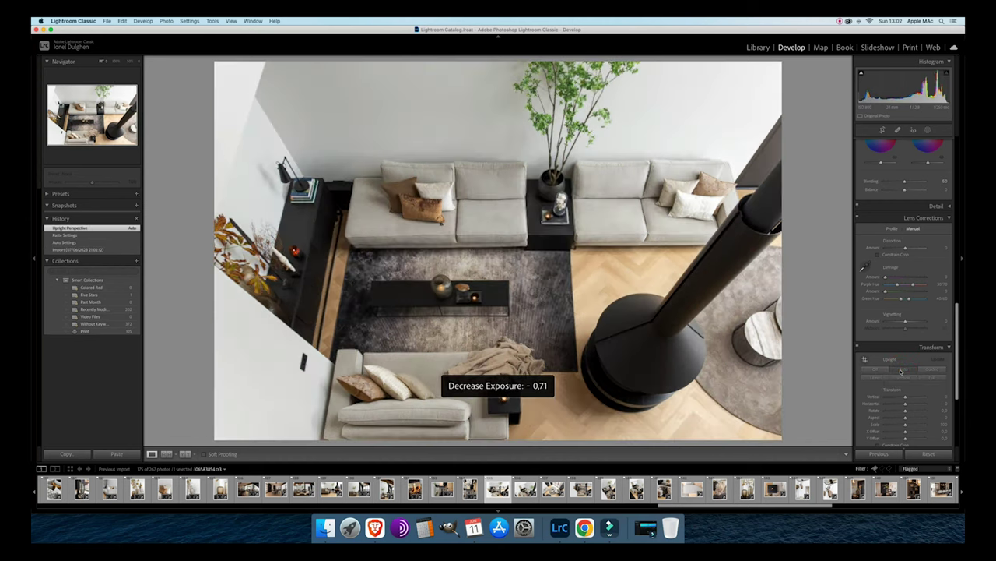
key(equal)
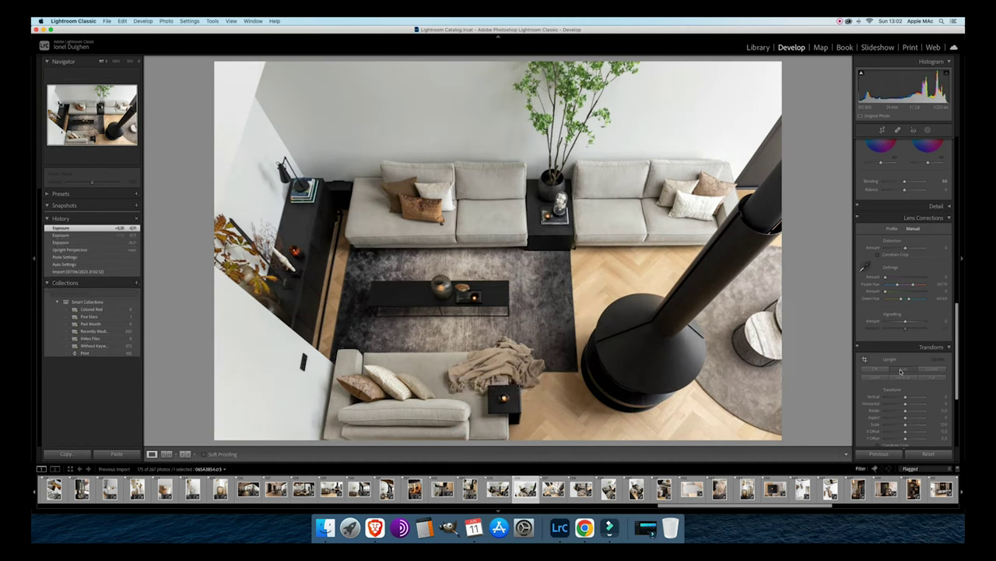
Auto-straighten the next overhead sofa photo with Upright Auto and unflag it.
key(Right)
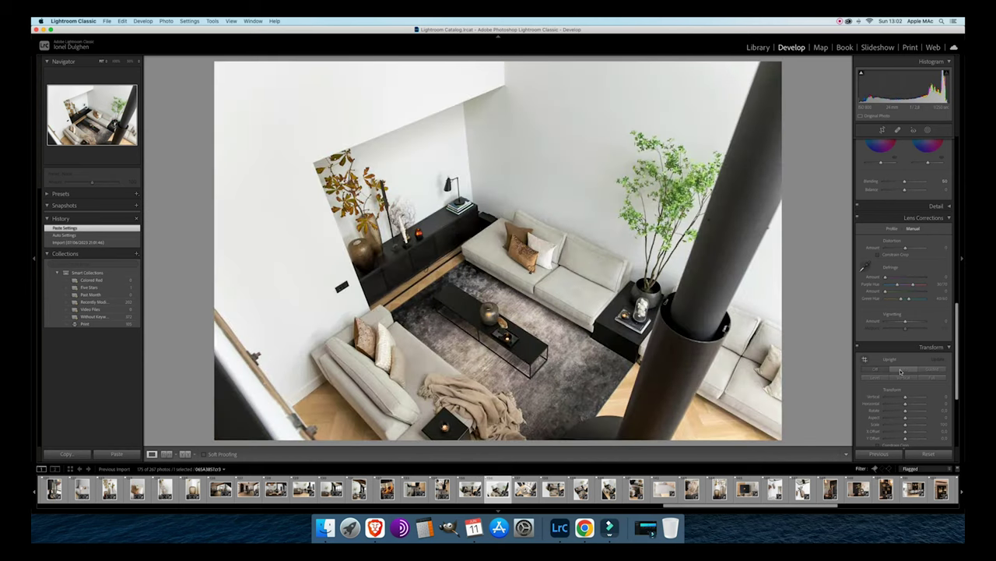
click(901, 371)
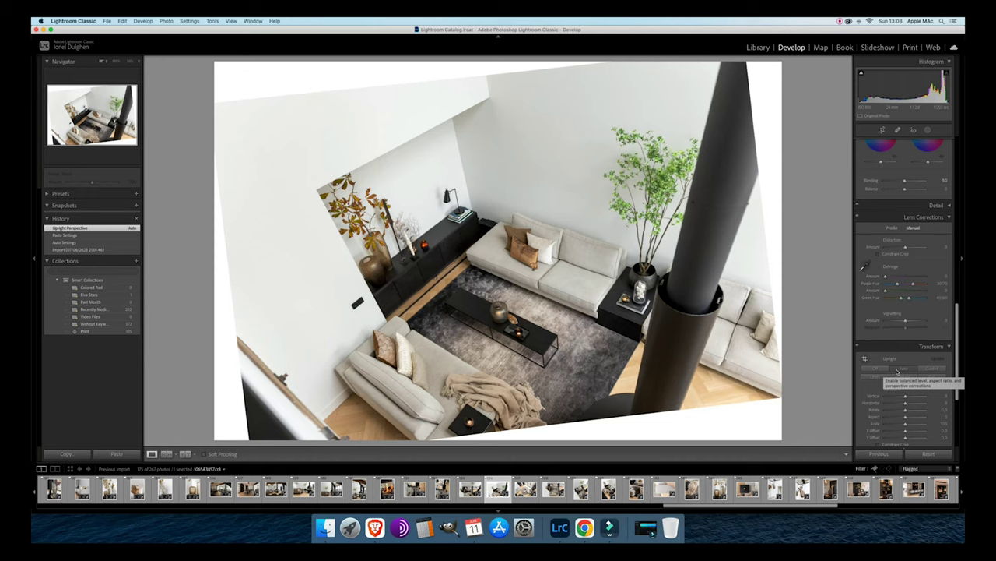
key(u)
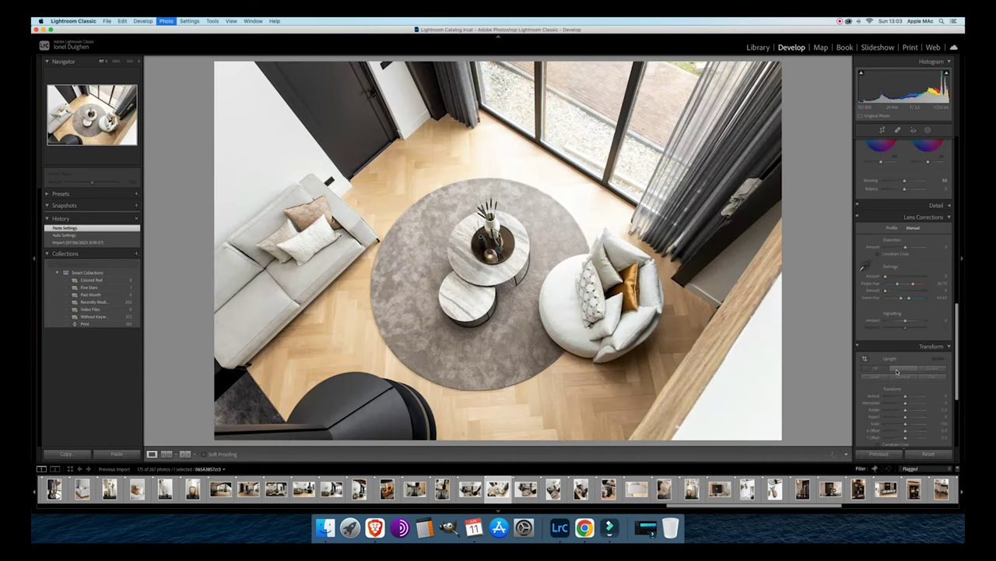
Try Upright Auto with Constrain Crop on the round-rug photo at -1.09 exposure, then undo both.
key(minus)
key(minus)
key(minus)
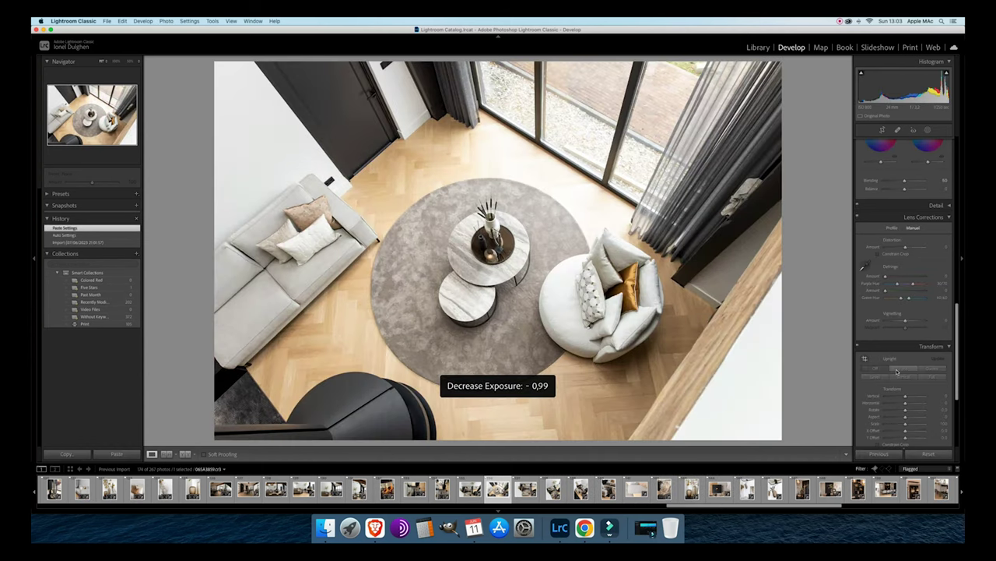
key(equal)
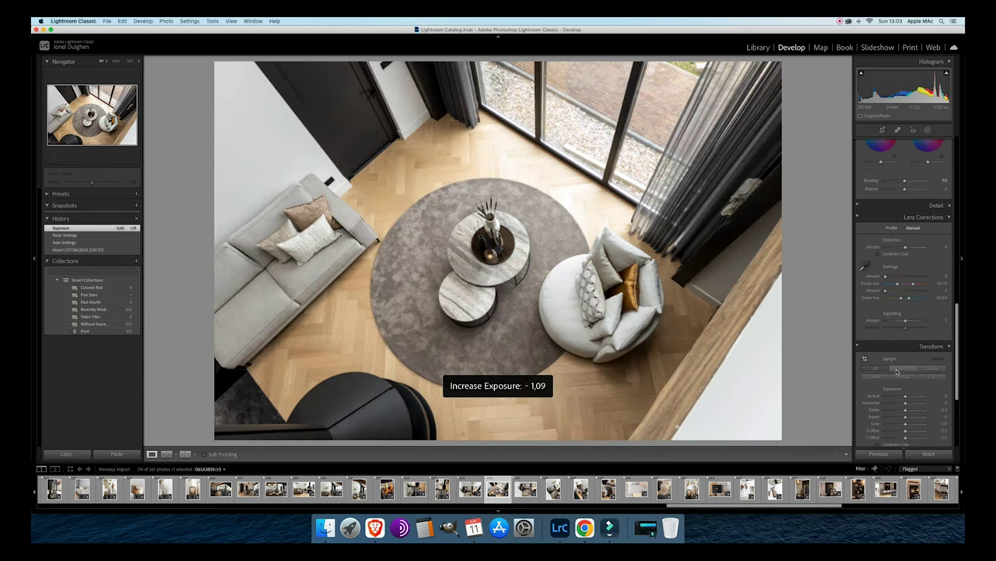
click(900, 371)
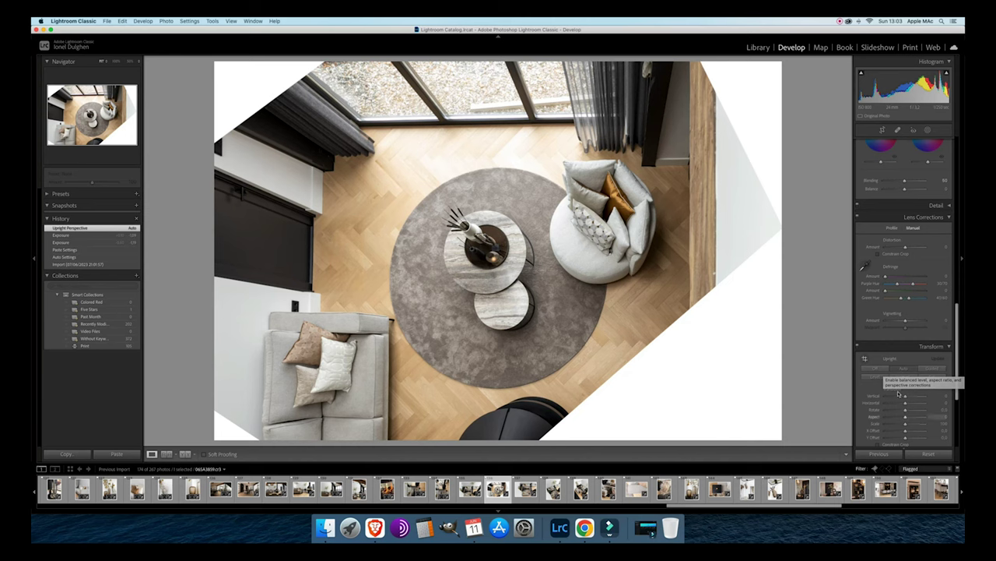
scroll(884, 401, down, 2)
click(880, 410)
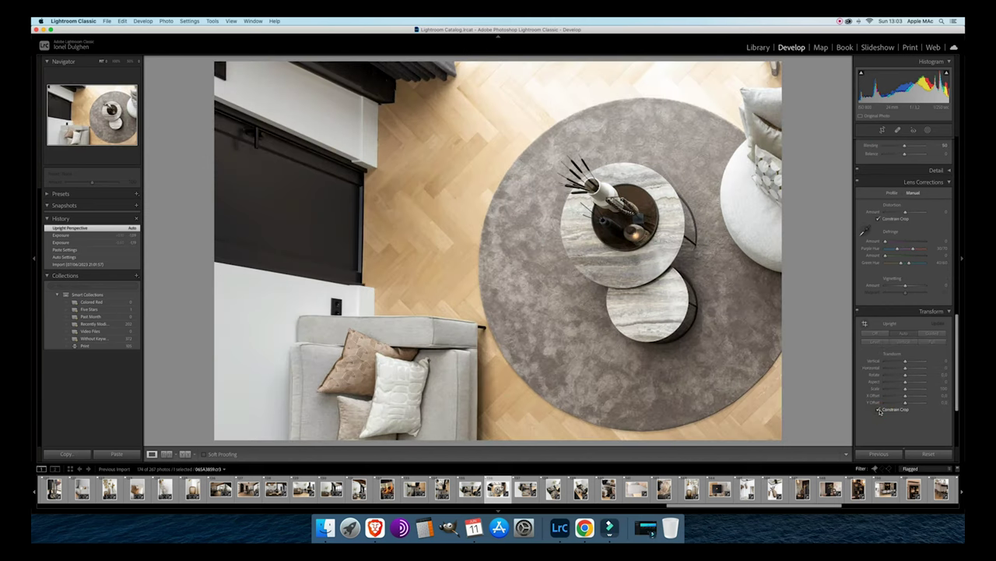
key(super+z)
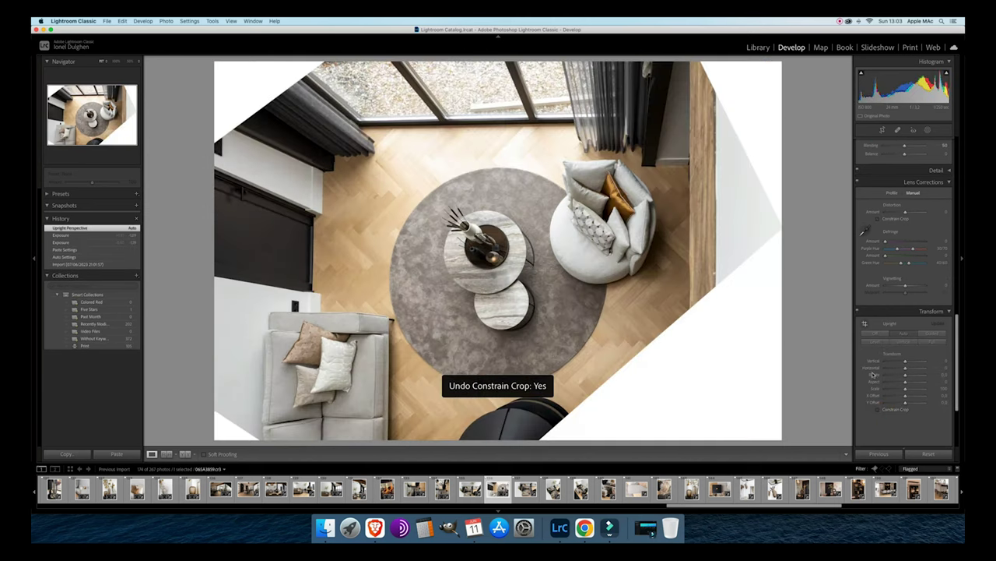
key(super+z)
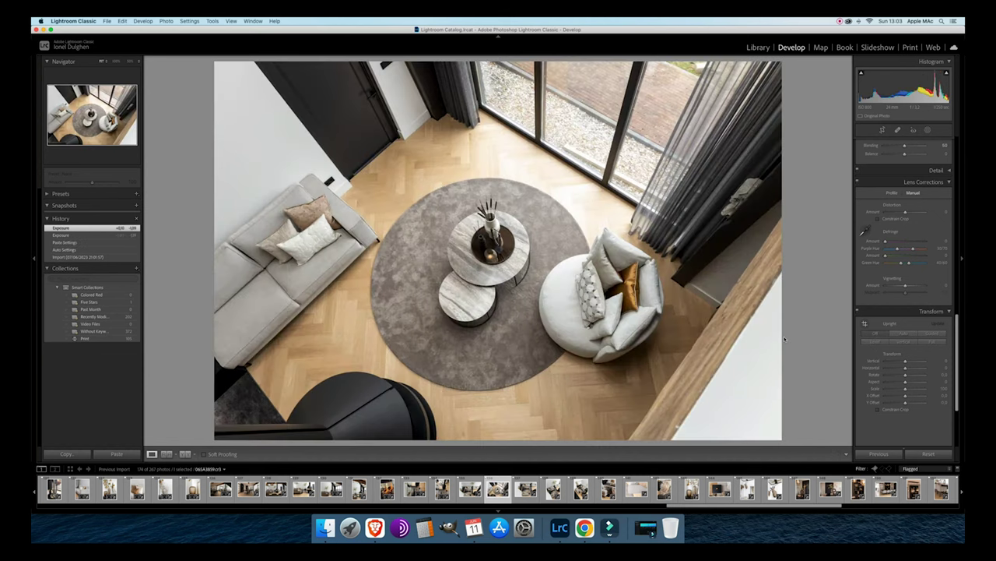
Give the round-rug photo Vertical +22 with Constrain Crop and exposure -1.29.
key(equal)
key(minus)
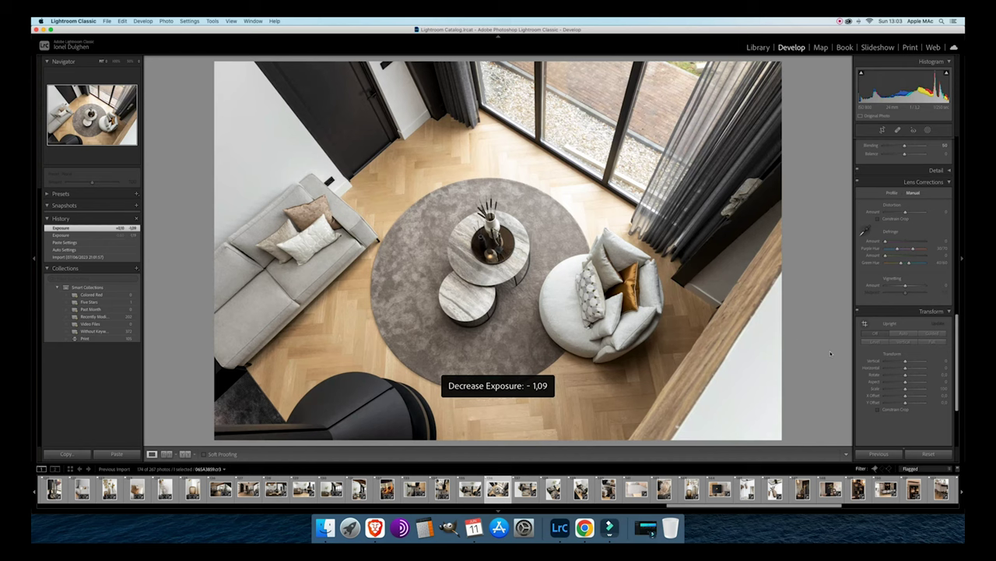
drag(905, 361, 911, 363)
click(886, 409)
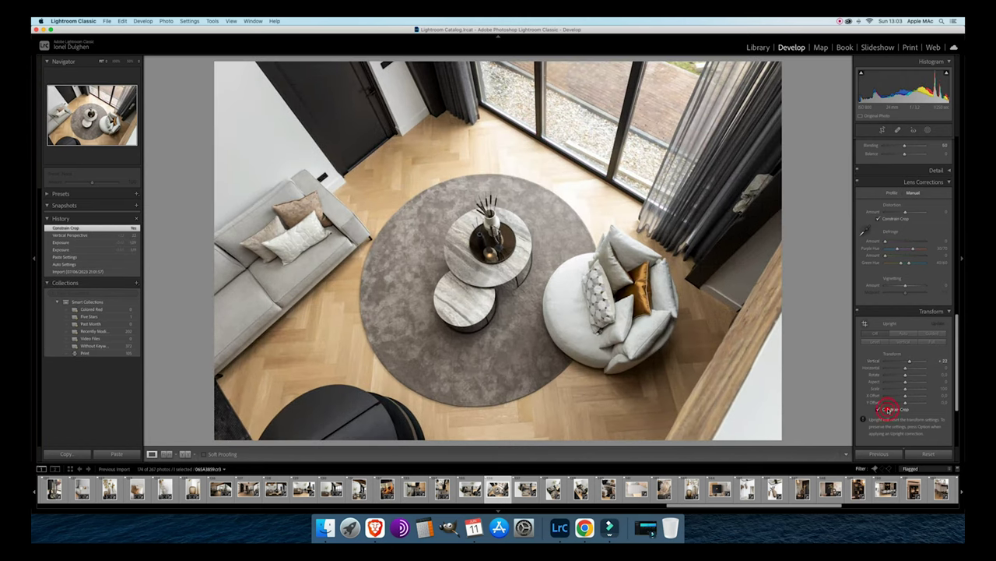
key(minus)
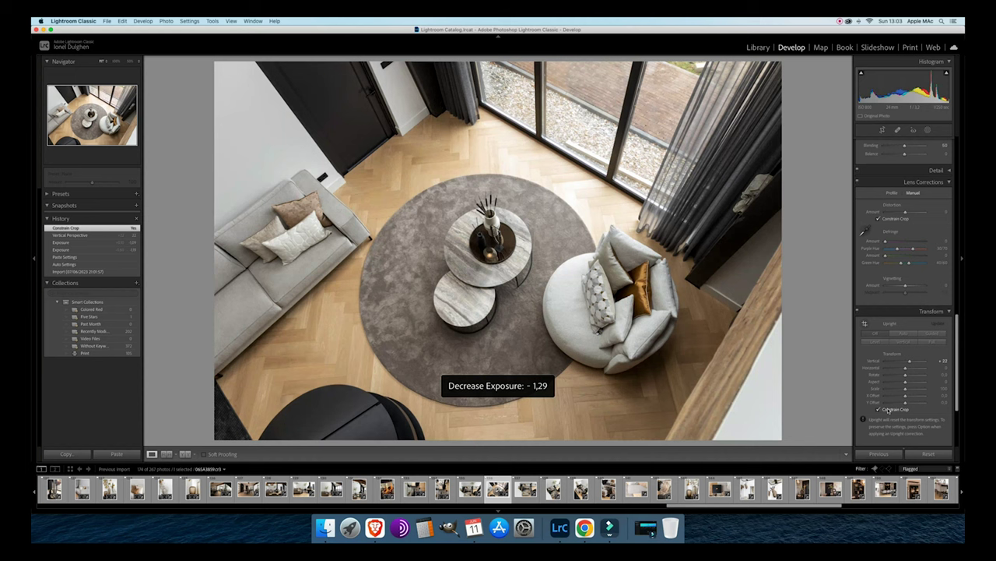
key(Right)
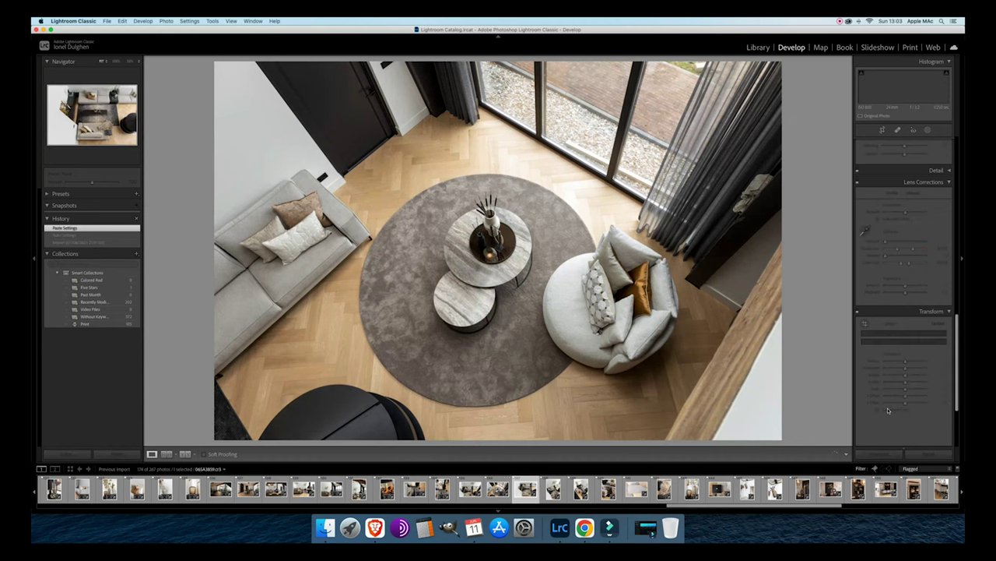
key(Left)
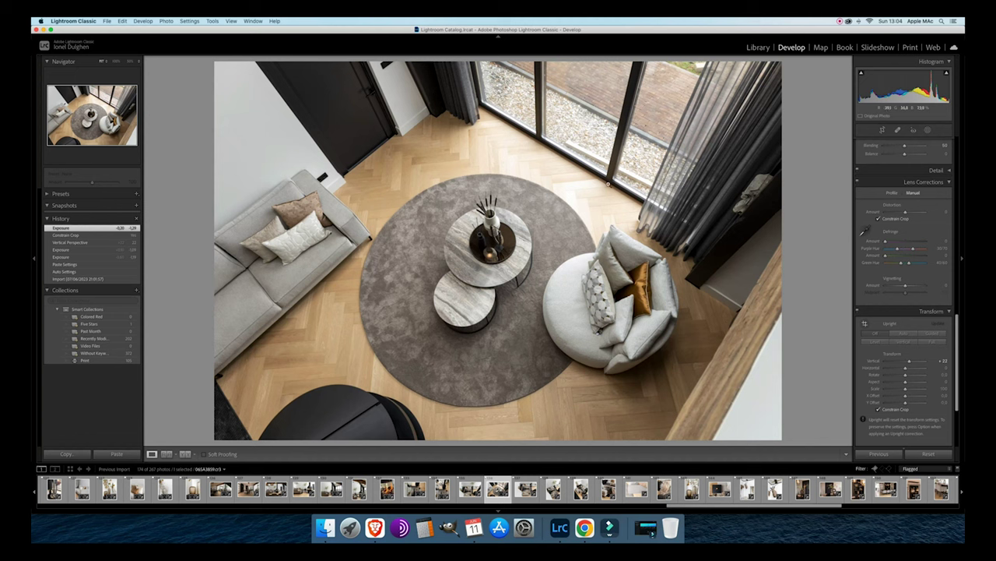
click(526, 489)
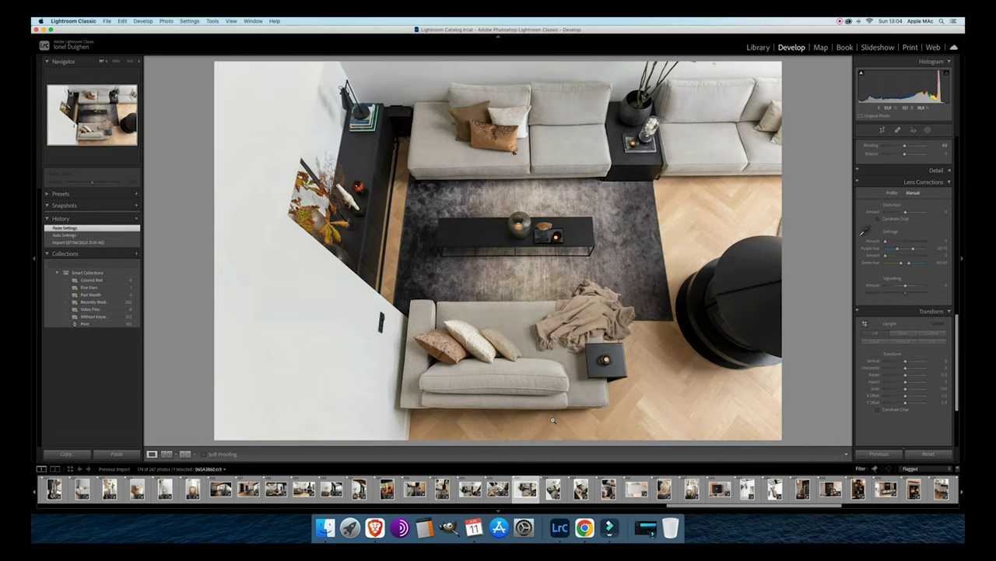
Apply Upright Auto to the living-room sofa photo and set exposure to +0.01.
click(907, 335)
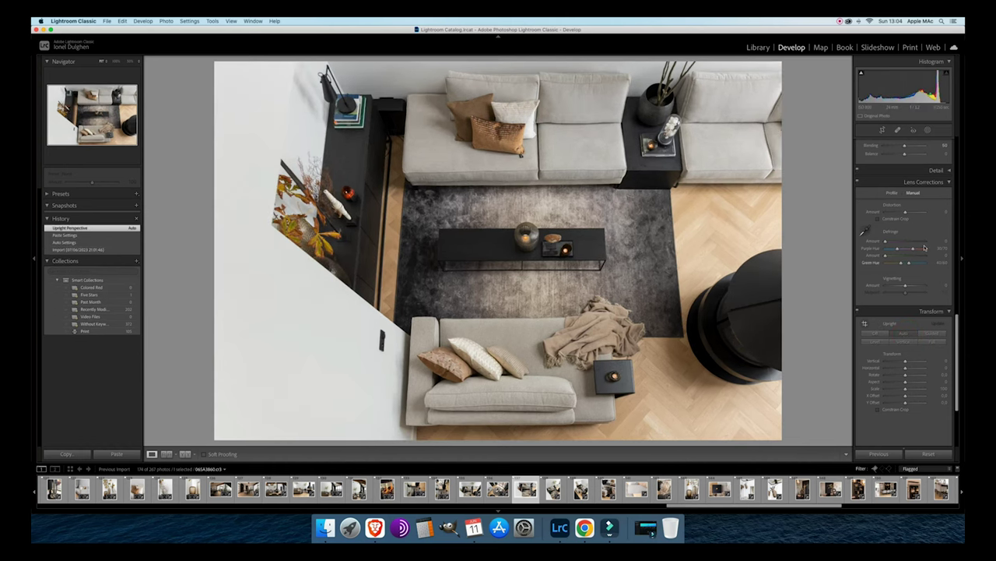
key(minus)
key(minus)
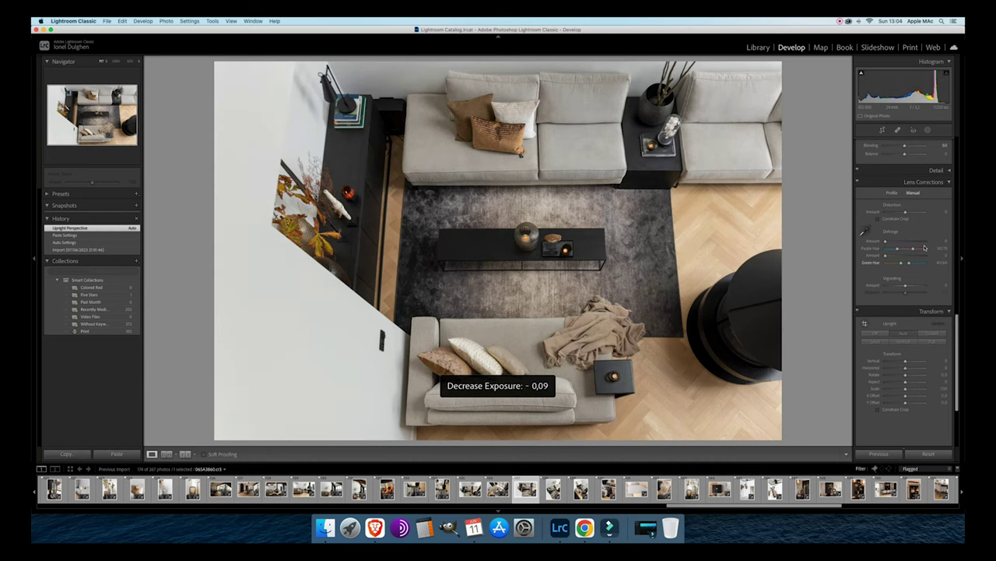
key(equal)
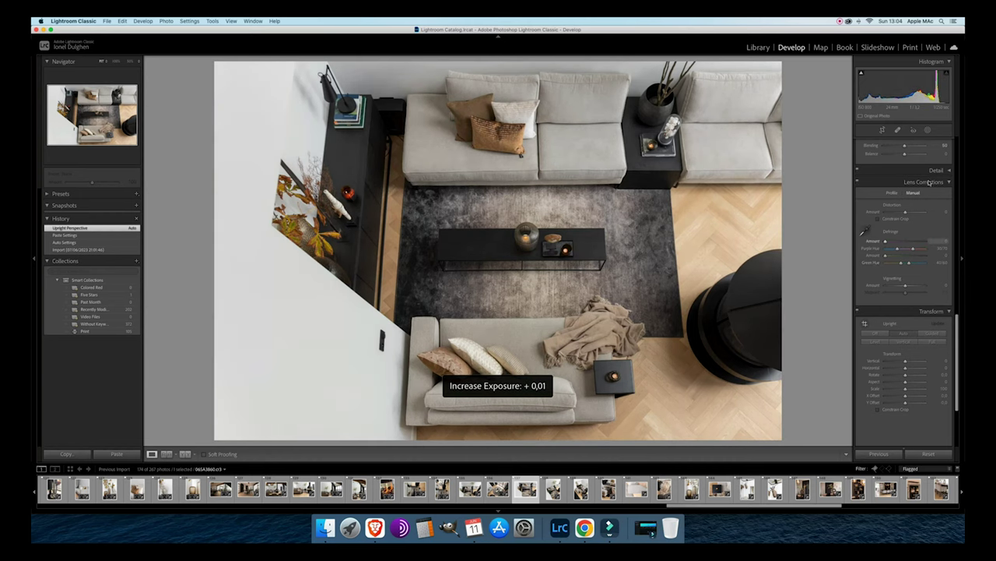
Rotate the photo slightly to level it and pull in the crop's left and right edges.
click(883, 130)
drag(794, 229, 795, 232)
click(667, 237)
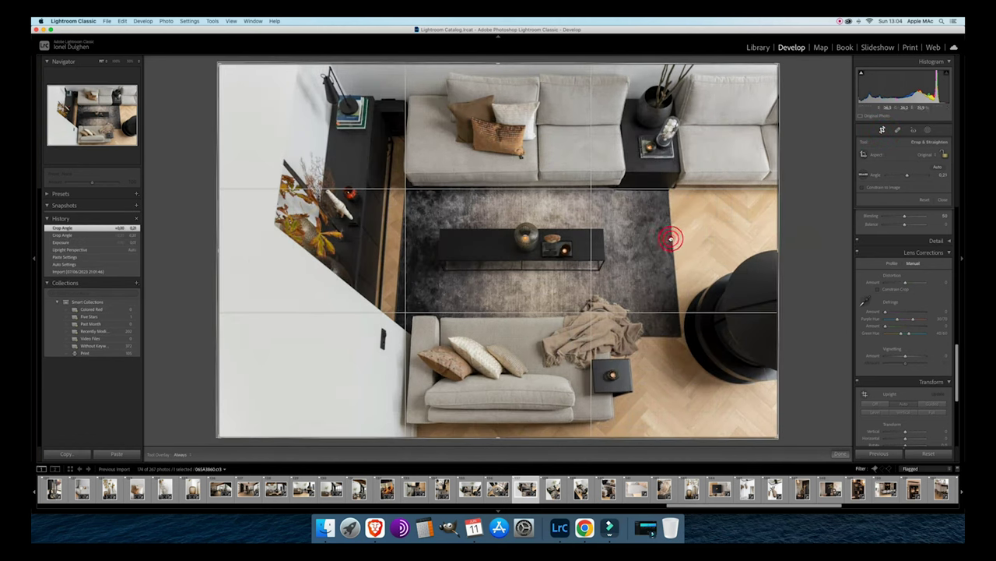
drag(667, 237, 667, 236)
drag(226, 250, 222, 248)
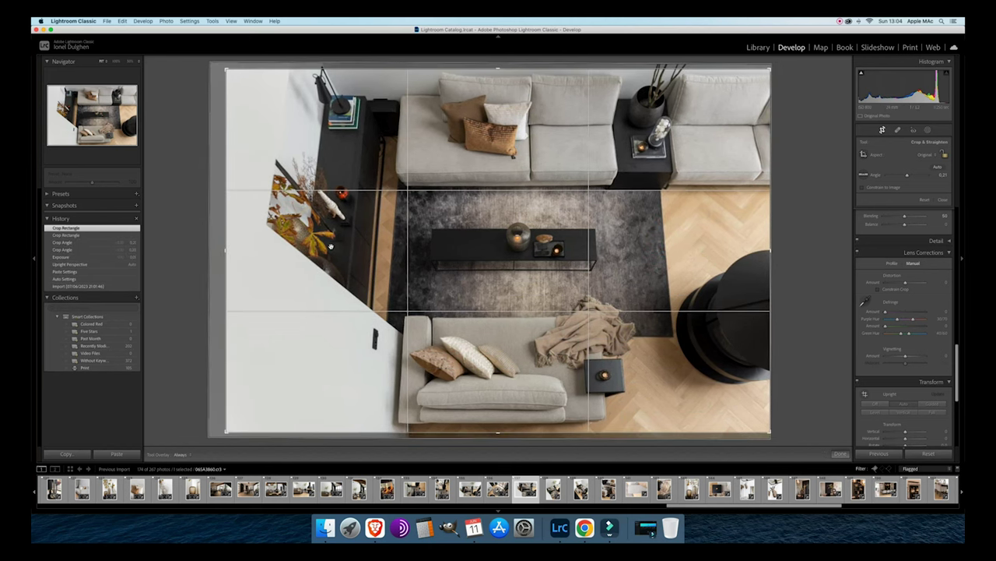
drag(779, 247, 779, 246)
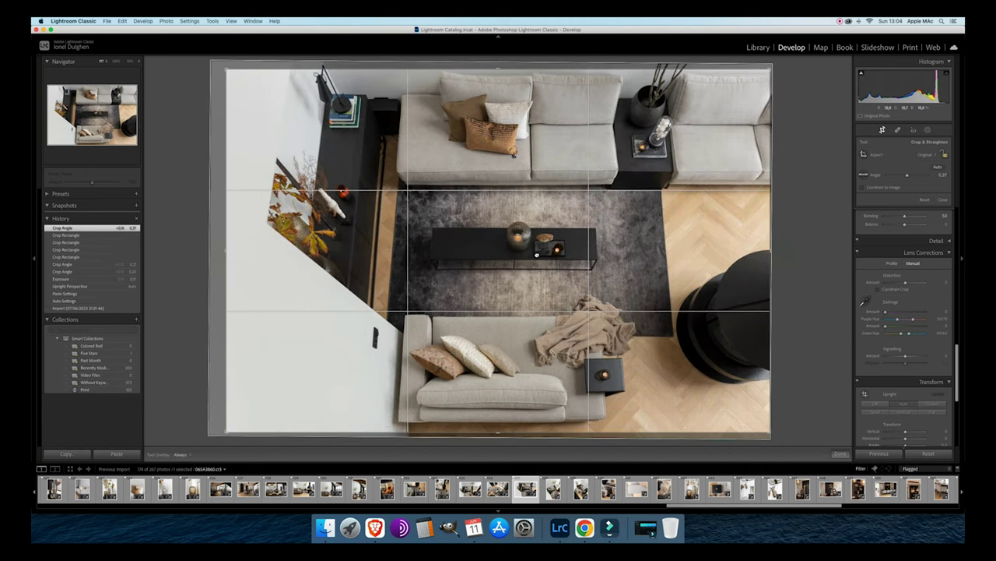
key(Return)
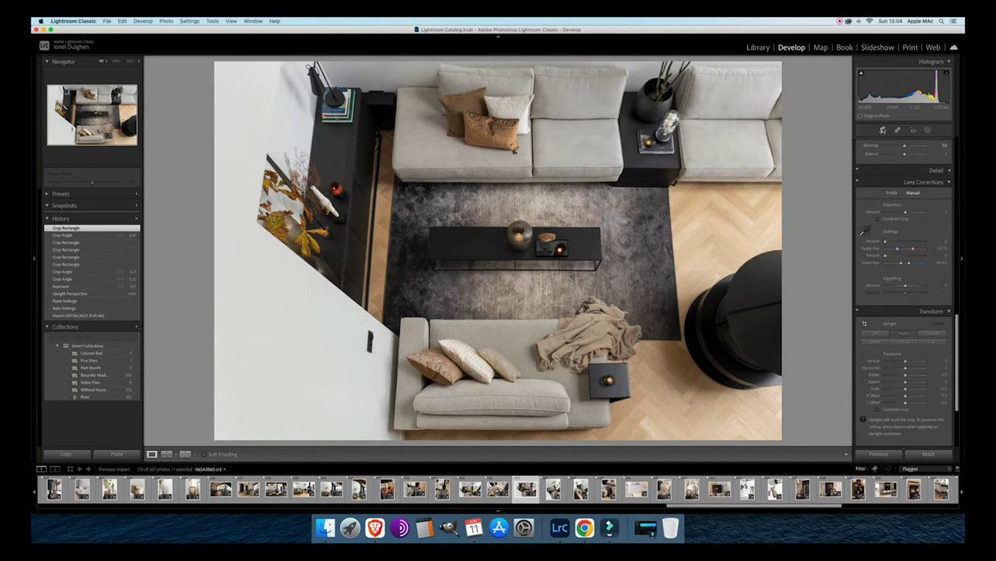
Fine-tune the crop rotation angle and commit the crop.
click(882, 130)
drag(802, 163, 797, 187)
double_click(689, 194)
click(906, 370)
Adjust the sofa photo's perspective and rotation with Constrain Crop, and lower exposure to -0.09.
mouse_move(906, 371)
mouse_down()
mouse_move(905, 362)
mouse_move(906, 376)
mouse_up()
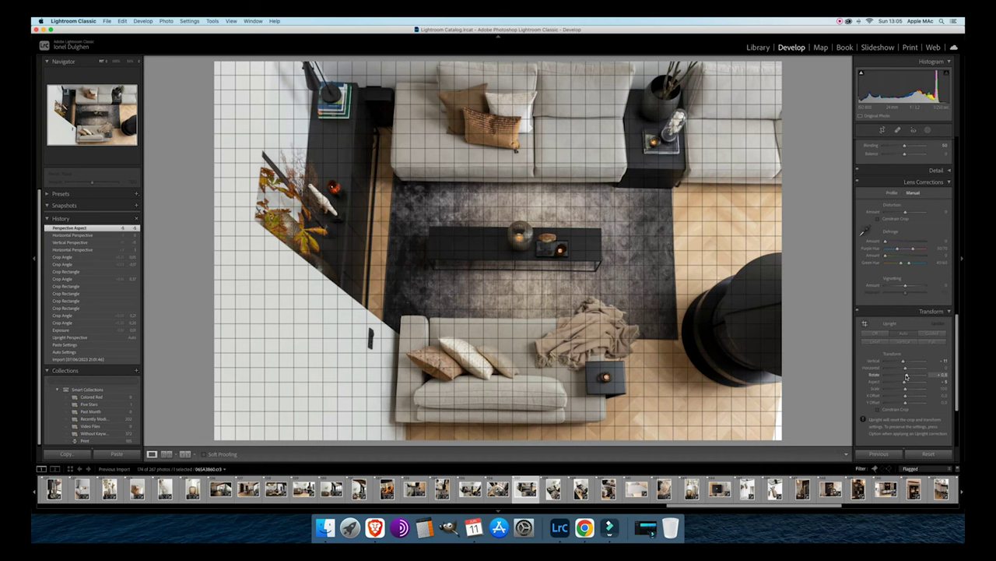
drag(906, 377, 906, 376)
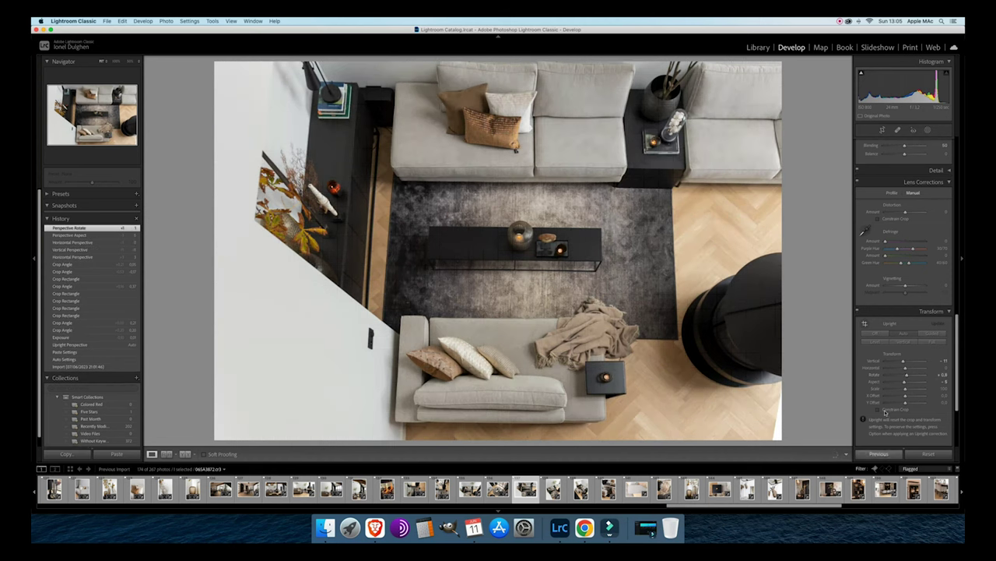
click(879, 410)
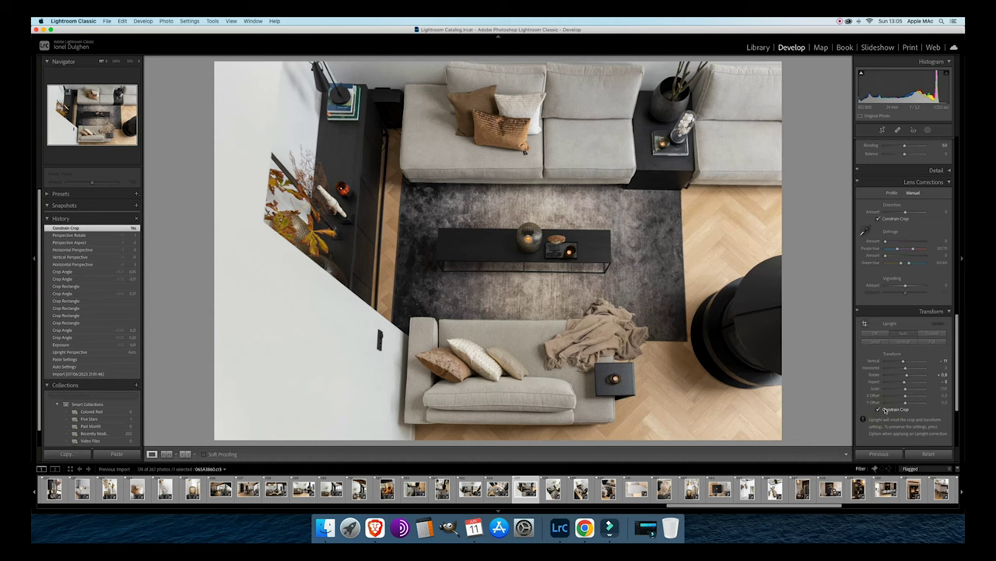
key(minus)
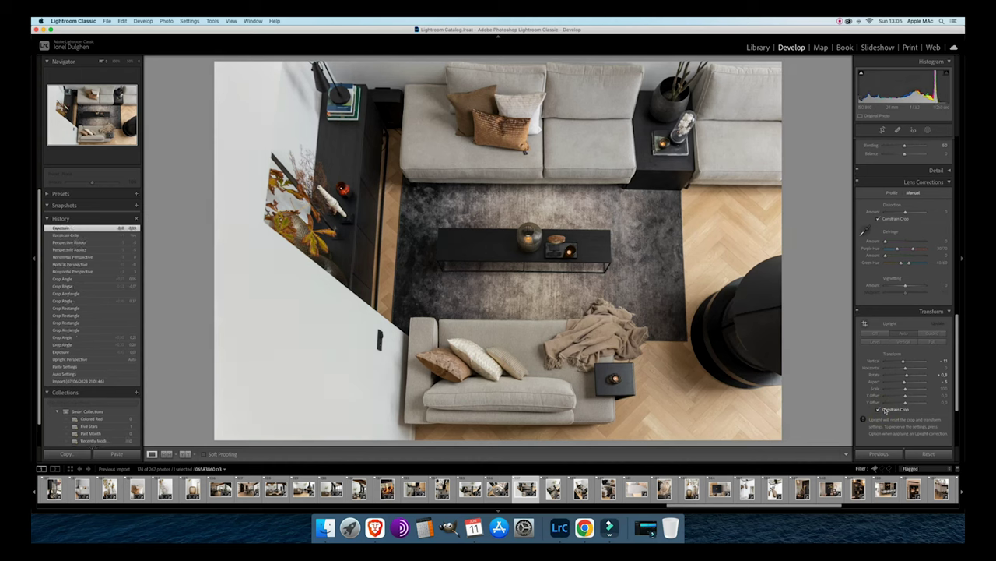
Level the overhead sofa-and-rug shot with a slight crop rotation.
click(882, 130)
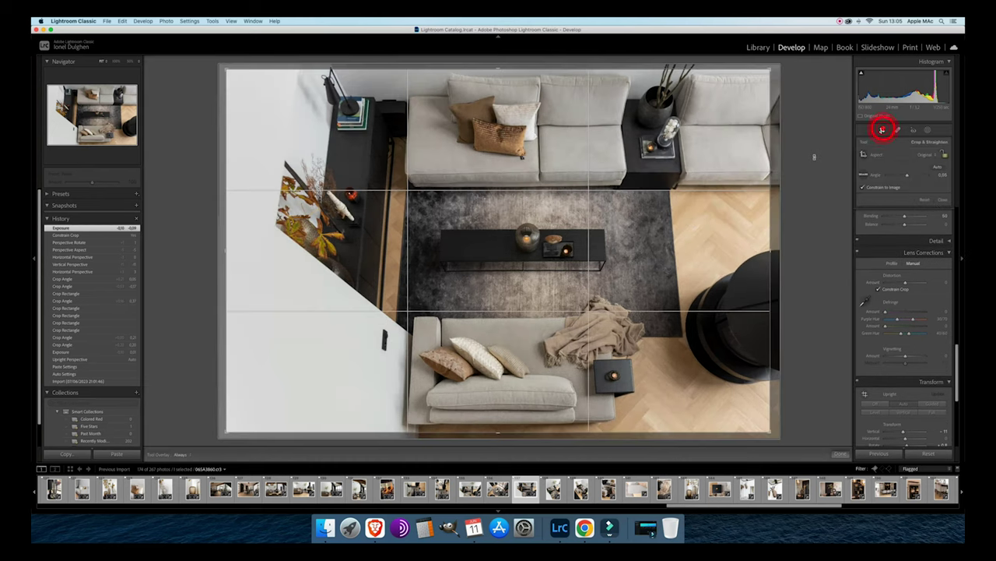
drag(815, 157, 813, 154)
key(Return)
click(705, 163)
Begin straightening the tall living-room shot to a 0.78° crop angle.
key(Right)
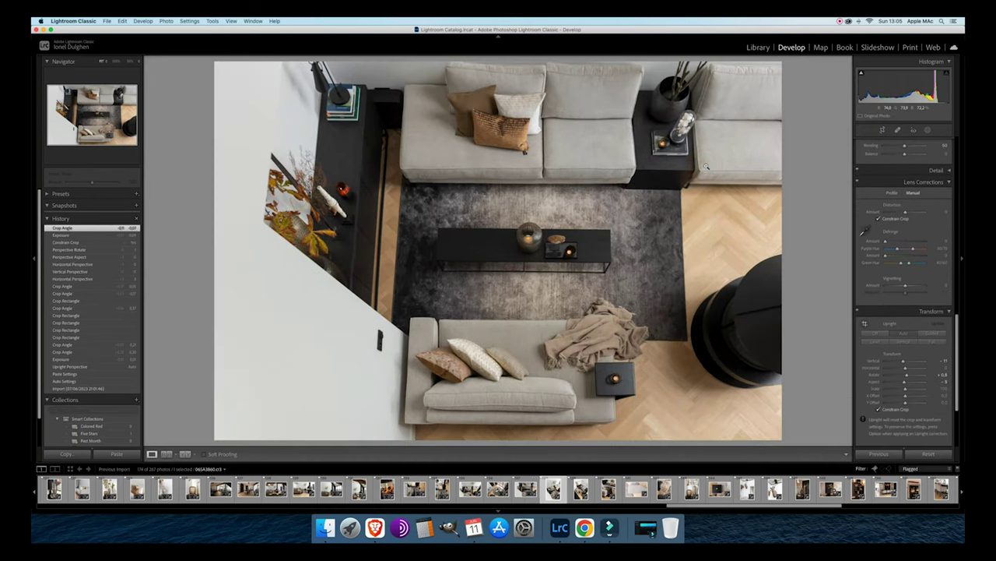
click(882, 130)
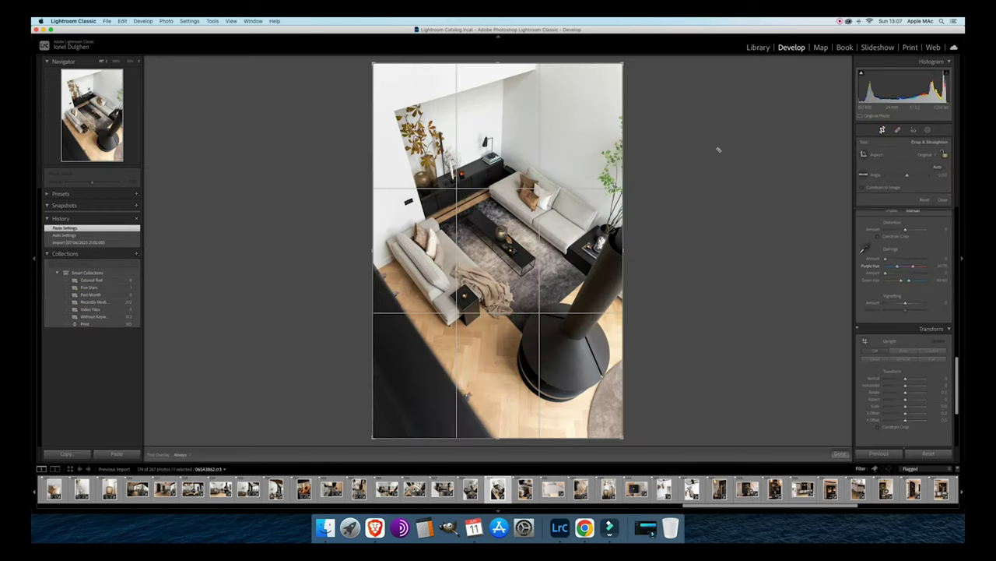
drag(718, 151, 719, 151)
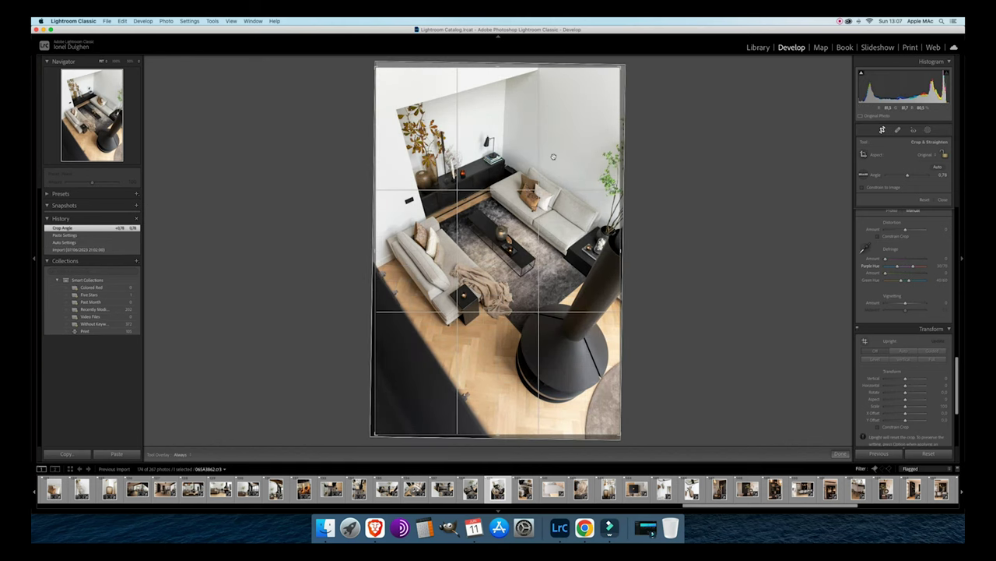
Commit the tall living-room shot's straightened crop and darken it by two third-stop steps.
double_click(553, 157)
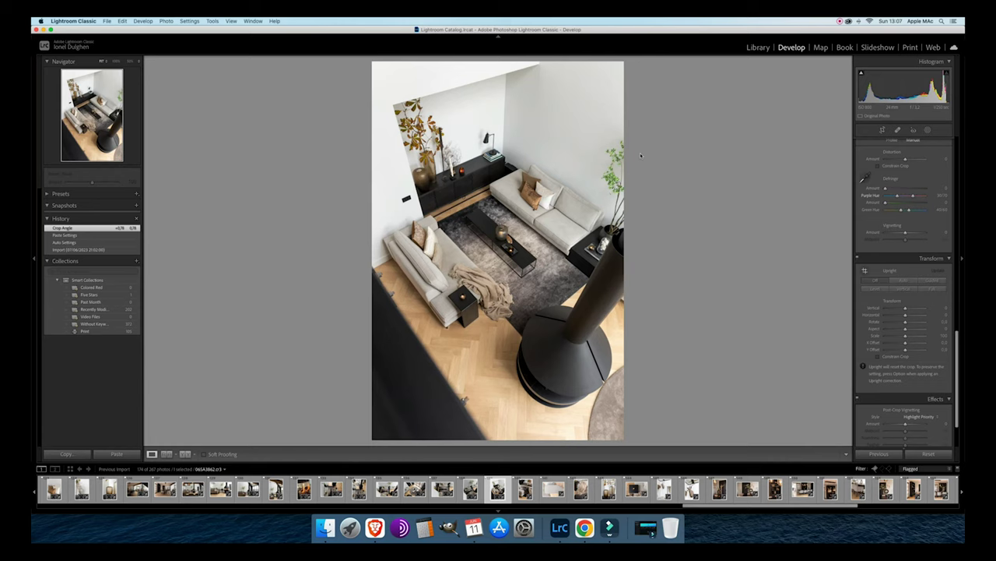
key(minus)
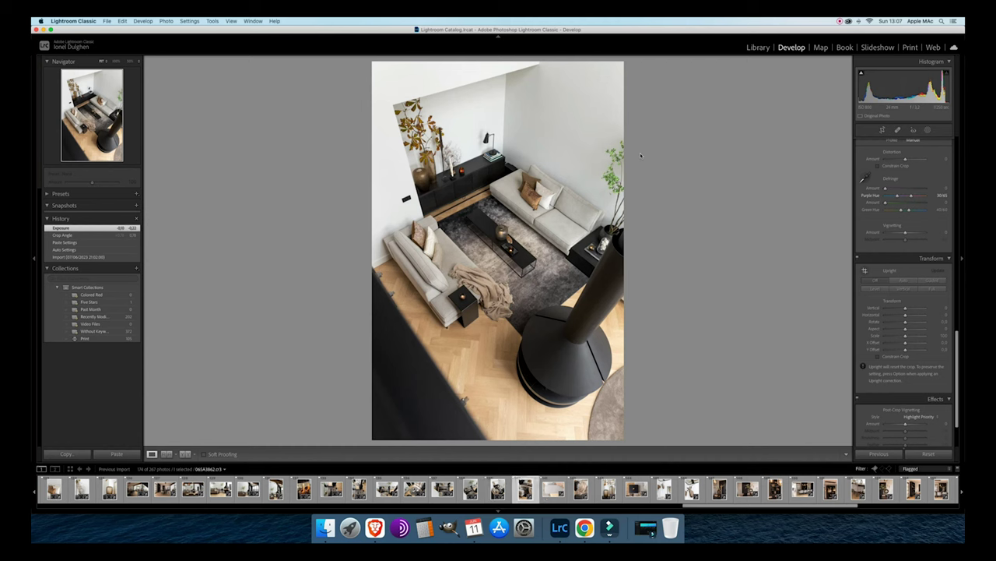
key(Right)
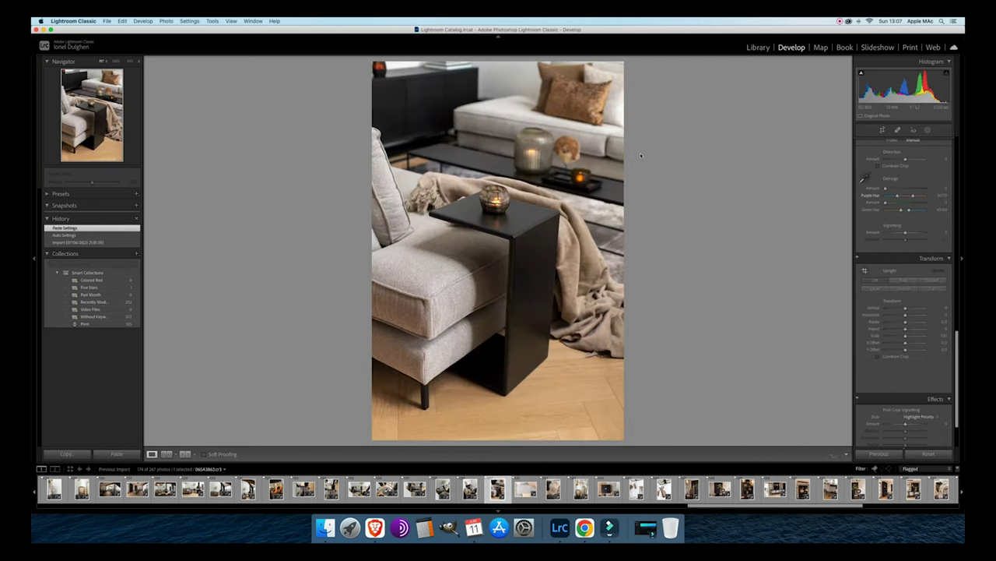
key(Left)
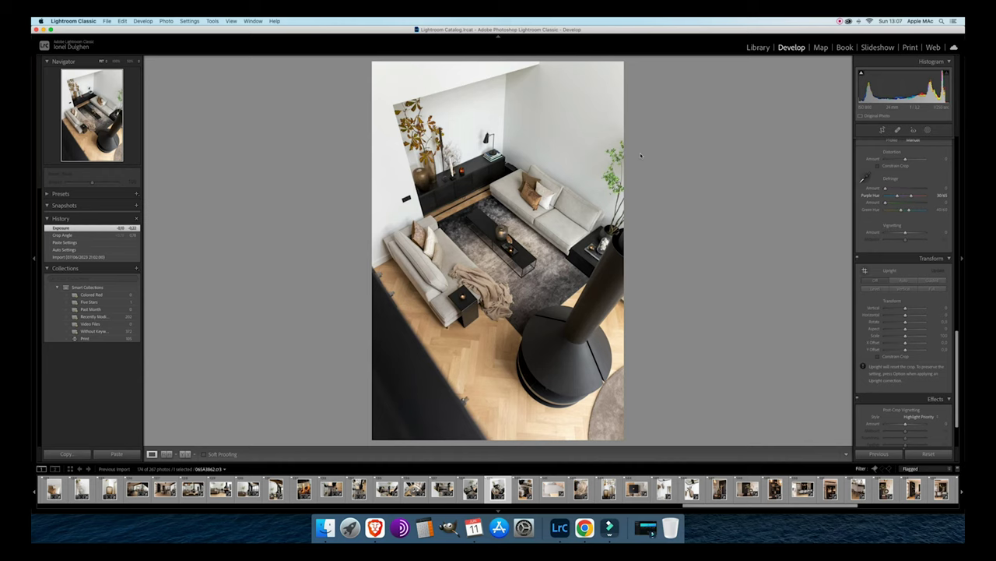
key(minus)
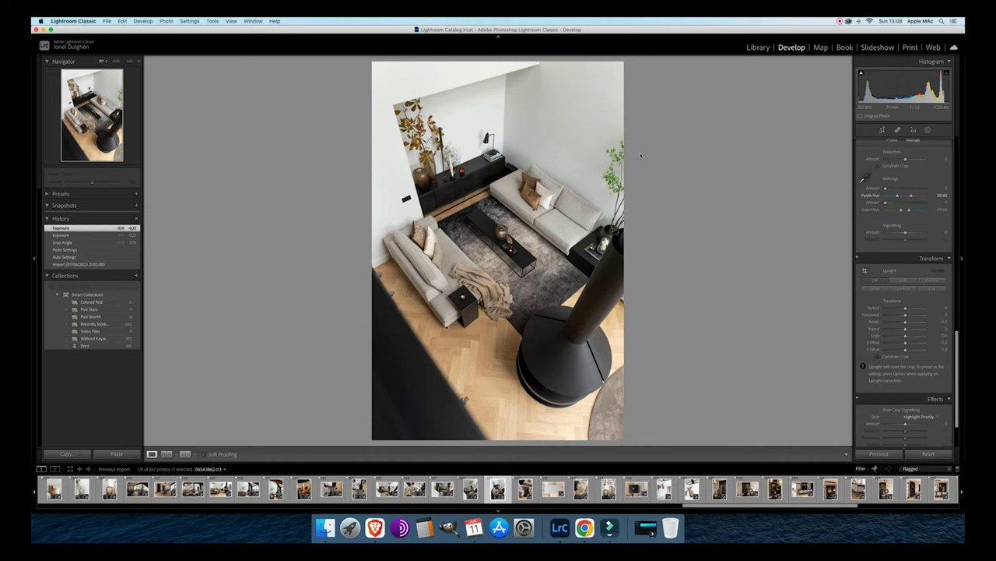
key(Right)
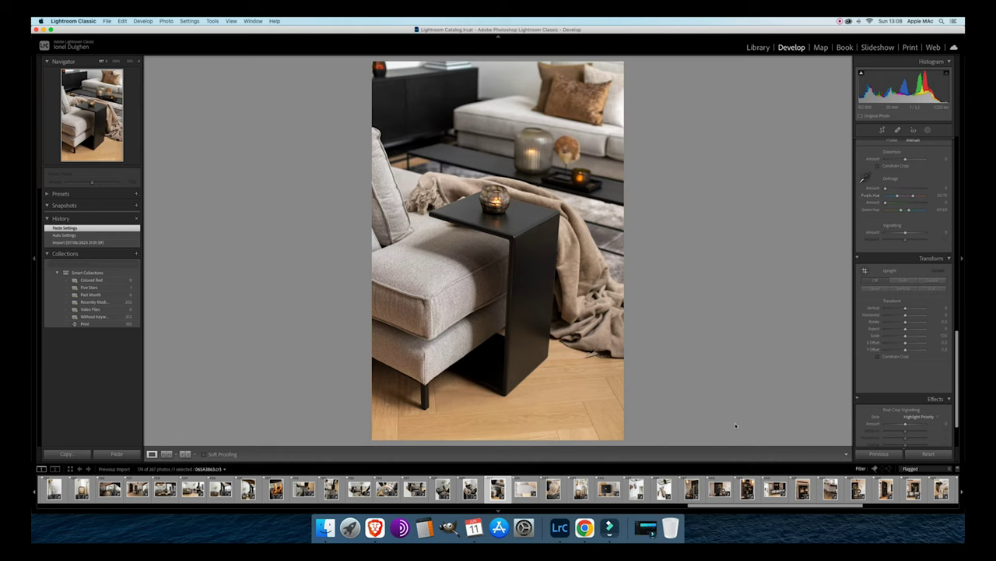
Discard Upright Auto and level the side-table photo by hand to a -2.26° crop angle.
click(903, 282)
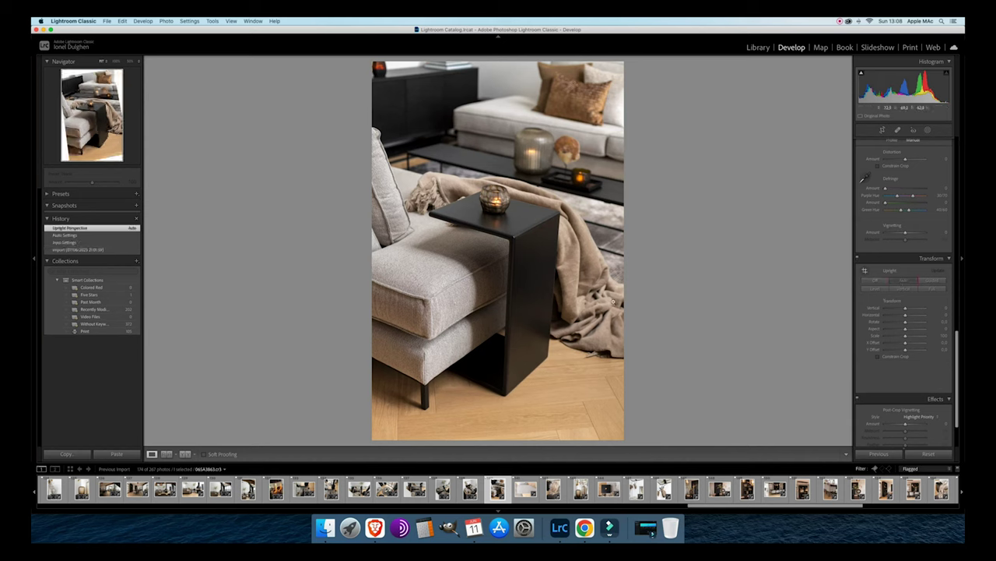
click(875, 280)
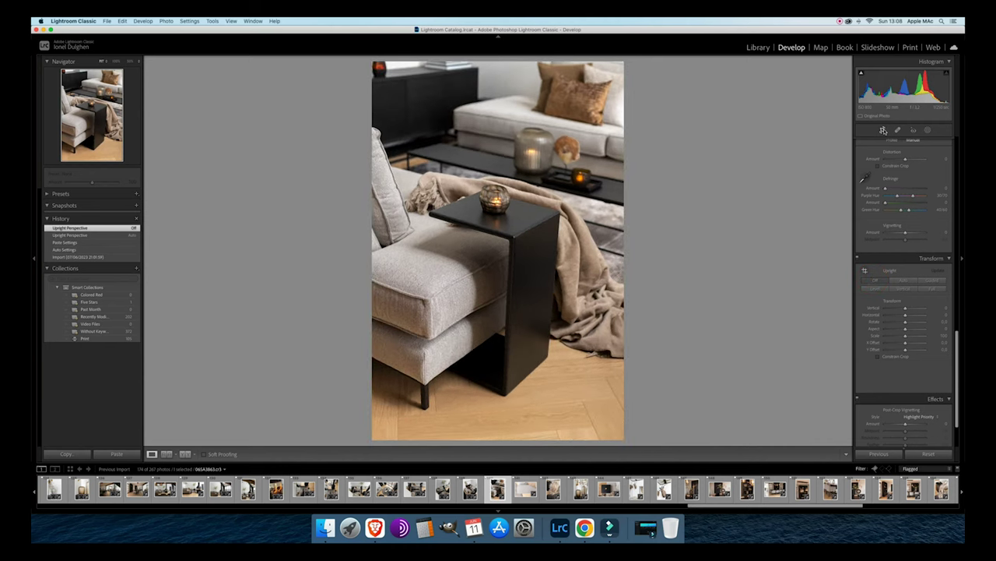
click(883, 130)
drag(753, 153, 753, 143)
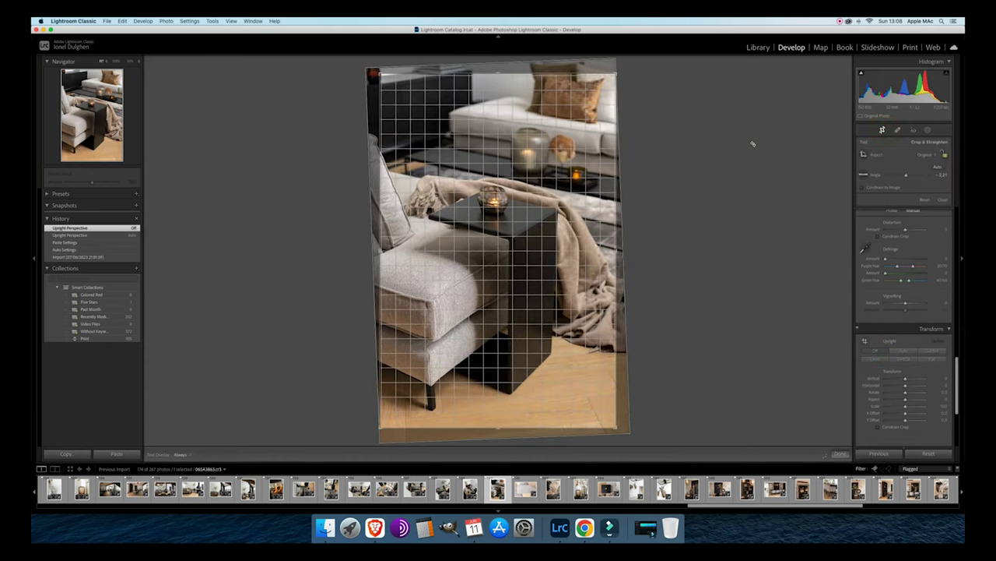
double_click(521, 220)
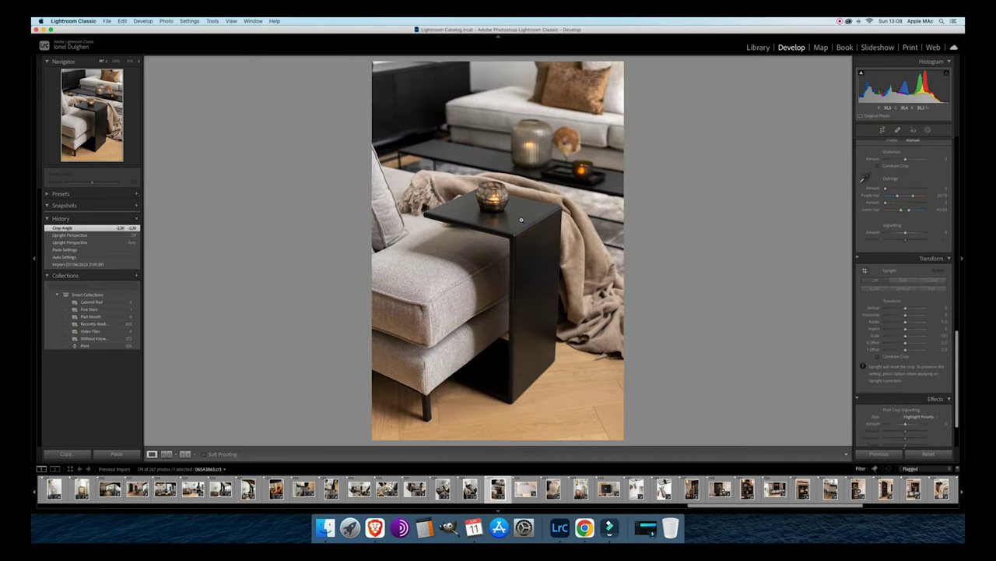
key(Right)
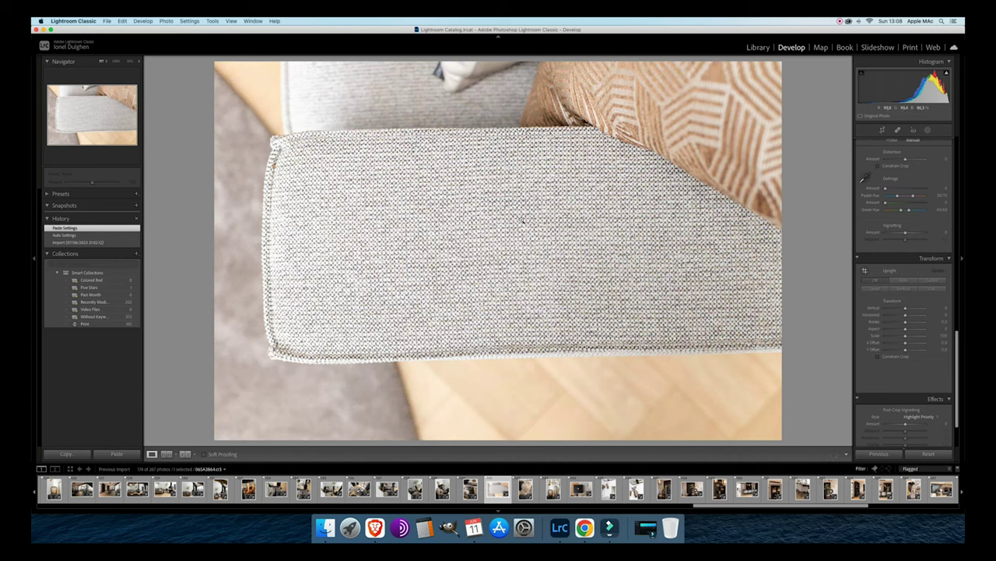
Set the sofa armrest photo's exposure to about -0.49.
key(minus)
key(minus)
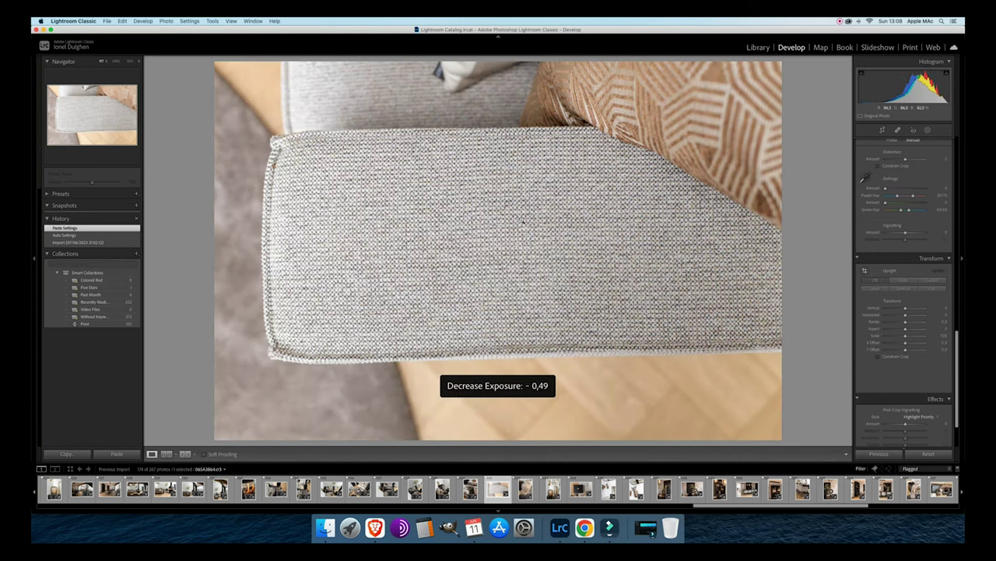
key(minus)
key(minus)
key(minus)
key(equal)
key(equal)
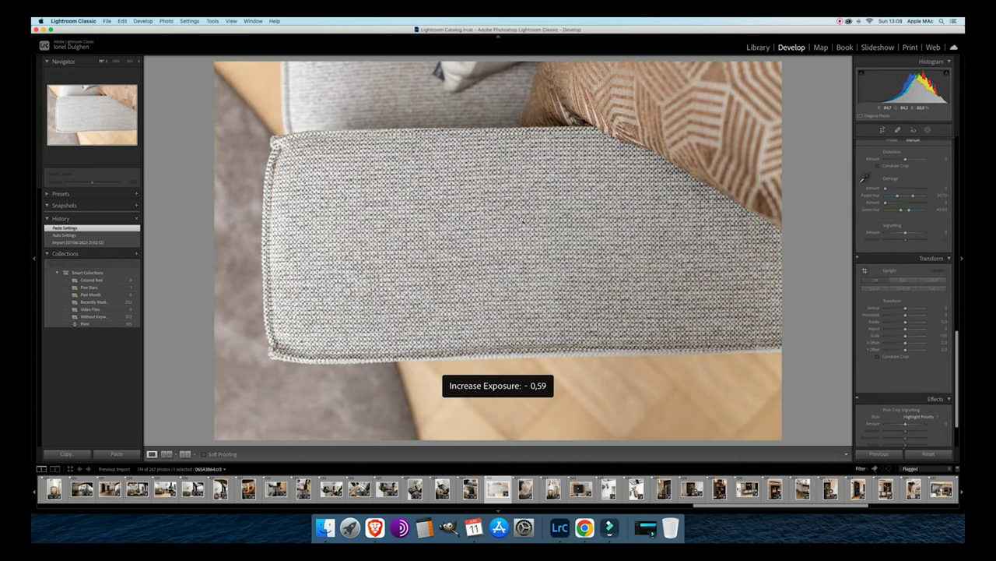
key(equal)
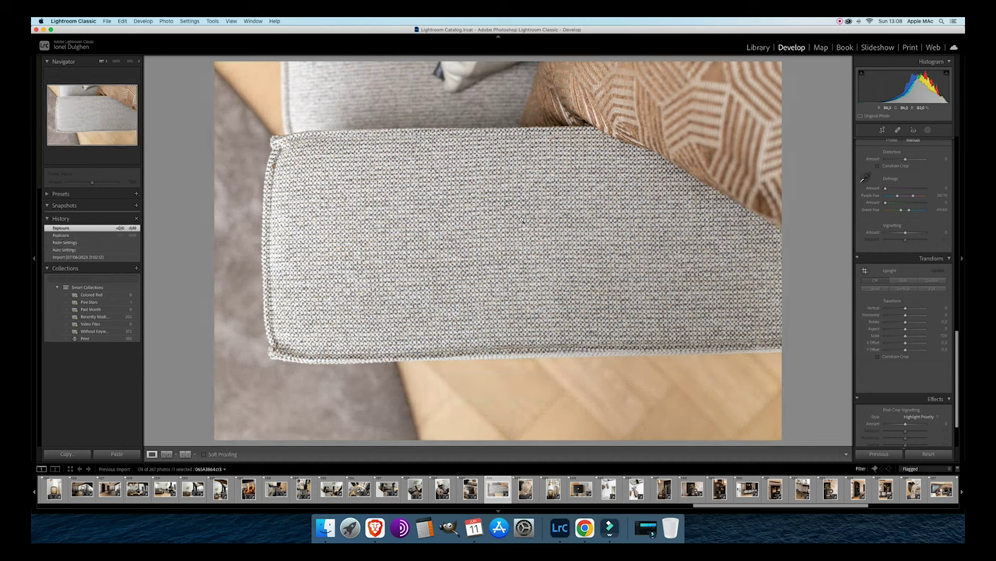
key(Right)
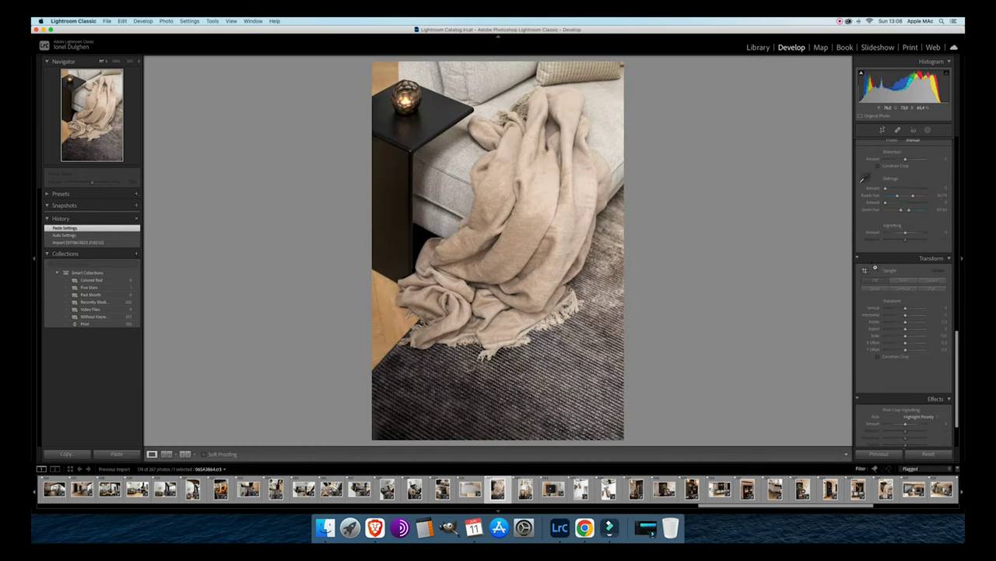
key(Right)
Apply Upright Auto to the armrest photo and zoom in on its left corner.
click(902, 280)
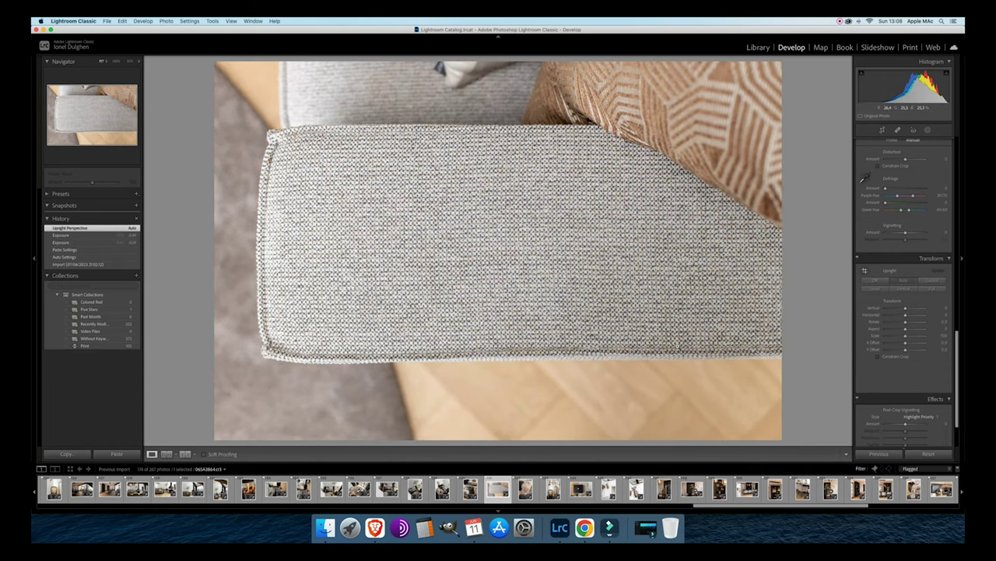
key(Right)
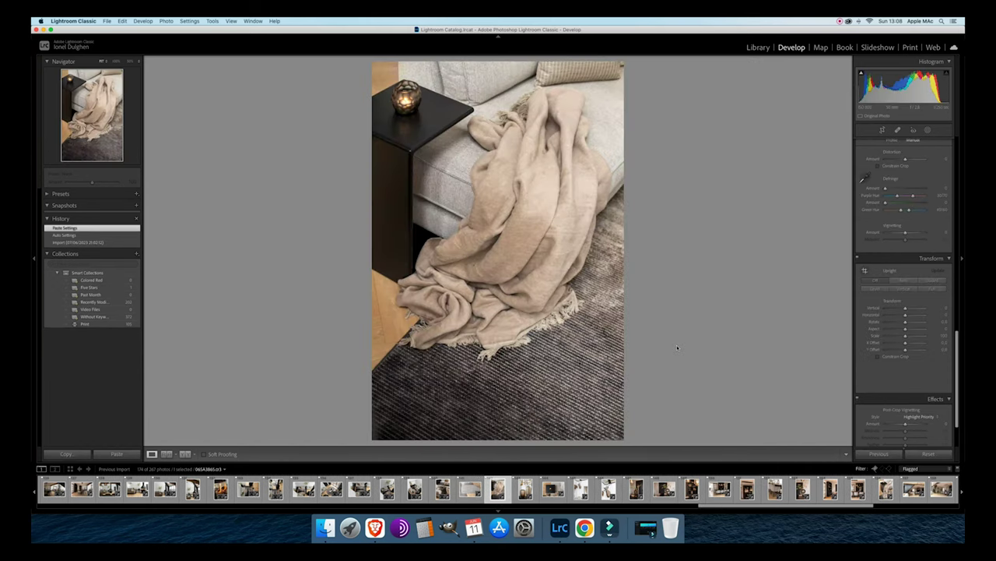
key(Left)
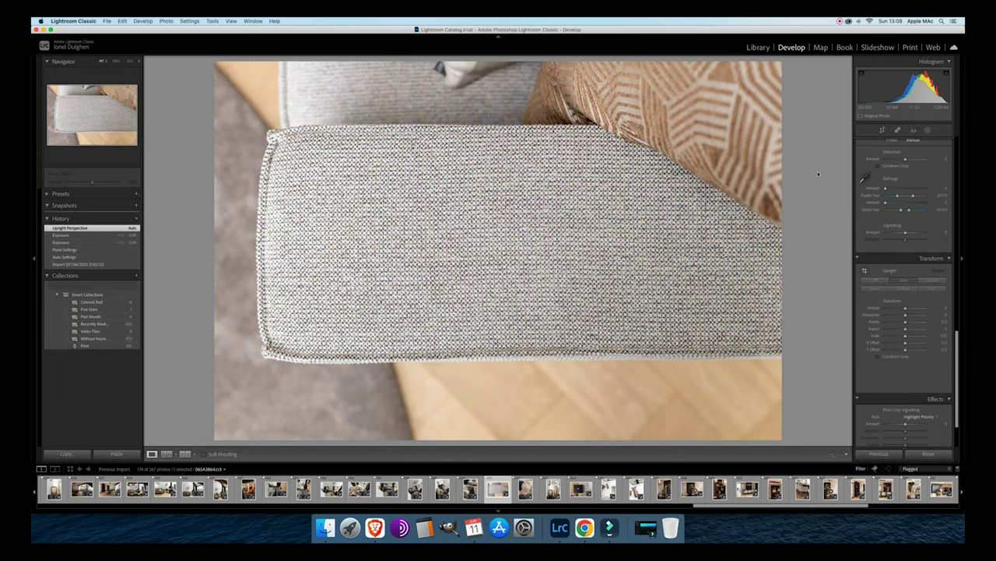
click(269, 158)
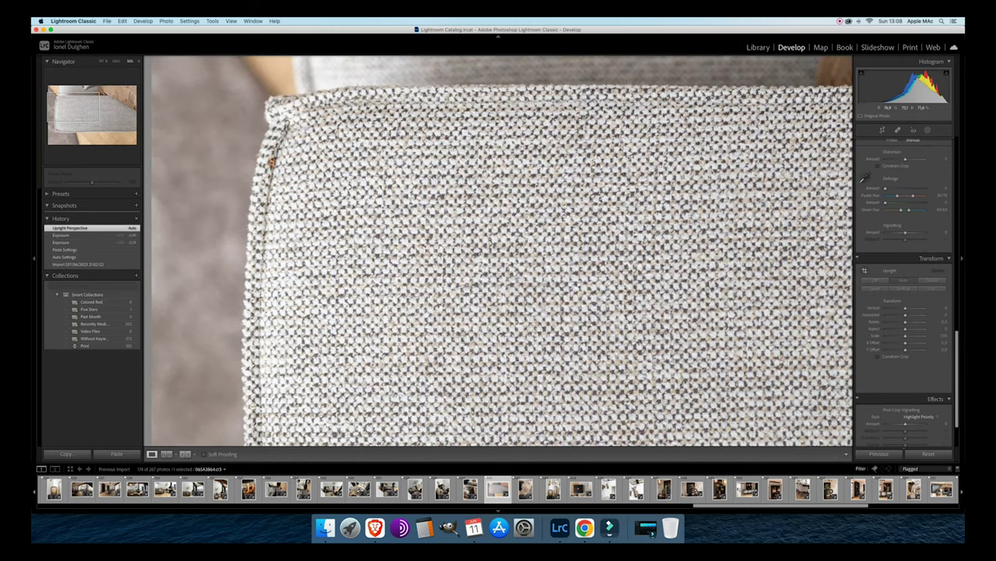
Heal the brown speck and seam blemish on the armrest fabric with an enlarged Spot Removal brush.
click(897, 130)
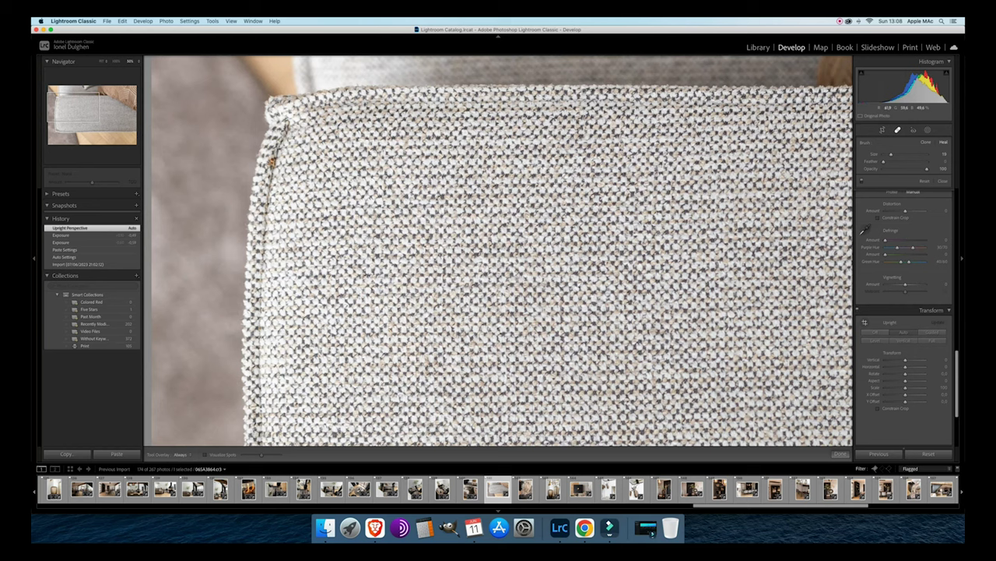
scroll(272, 165, up, 5)
click(272, 161)
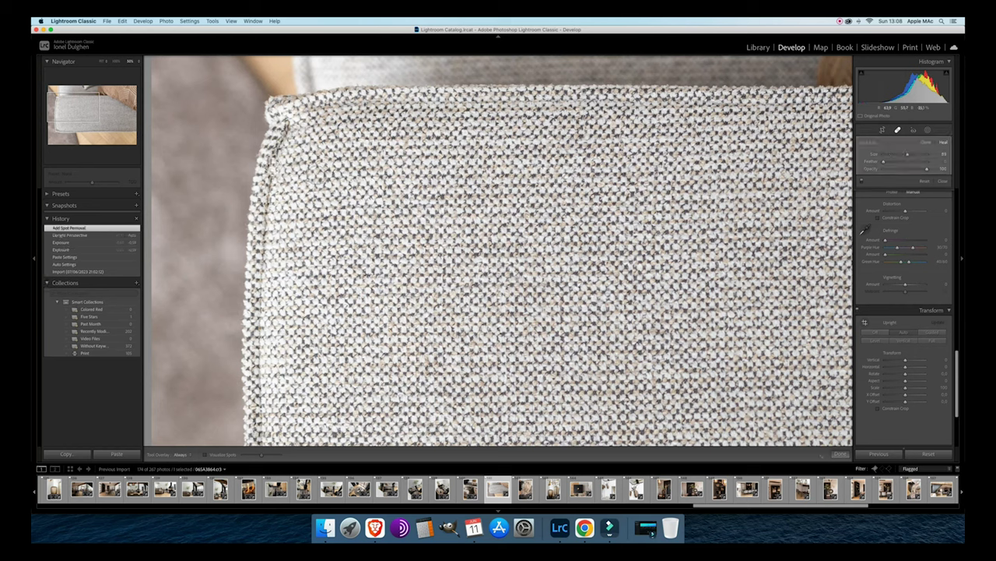
click(265, 204)
drag(264, 197, 273, 163)
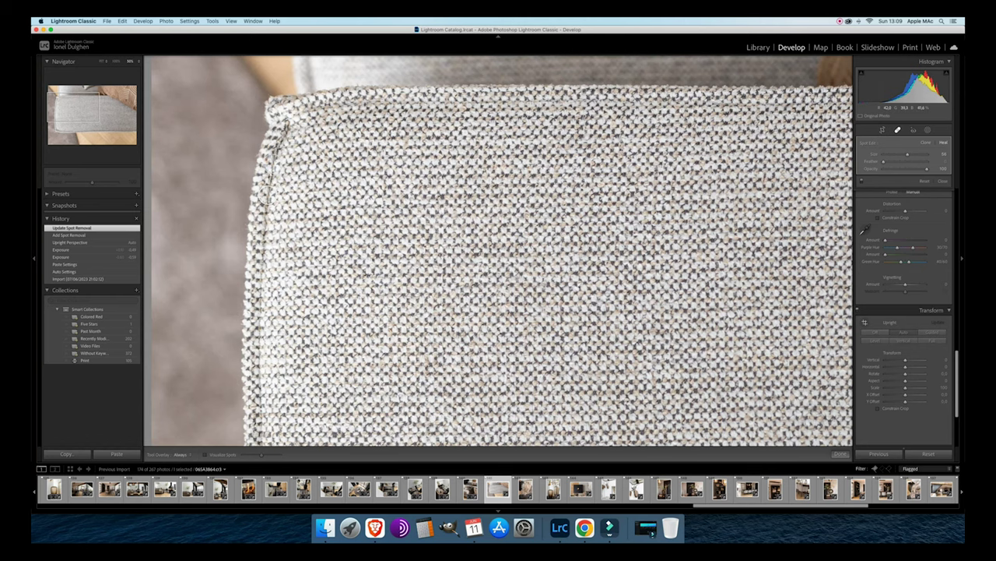
click(840, 453)
click(530, 315)
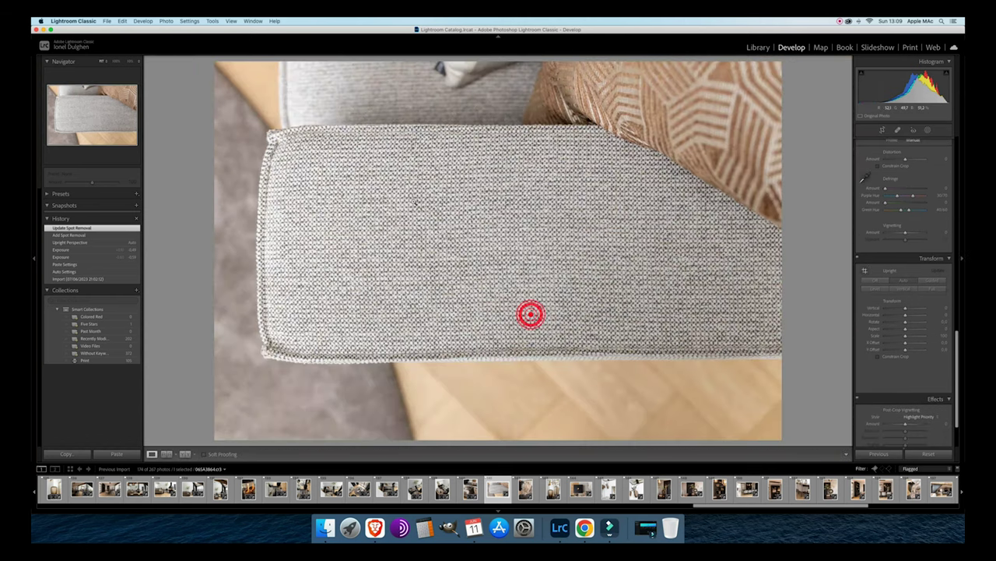
key(Right)
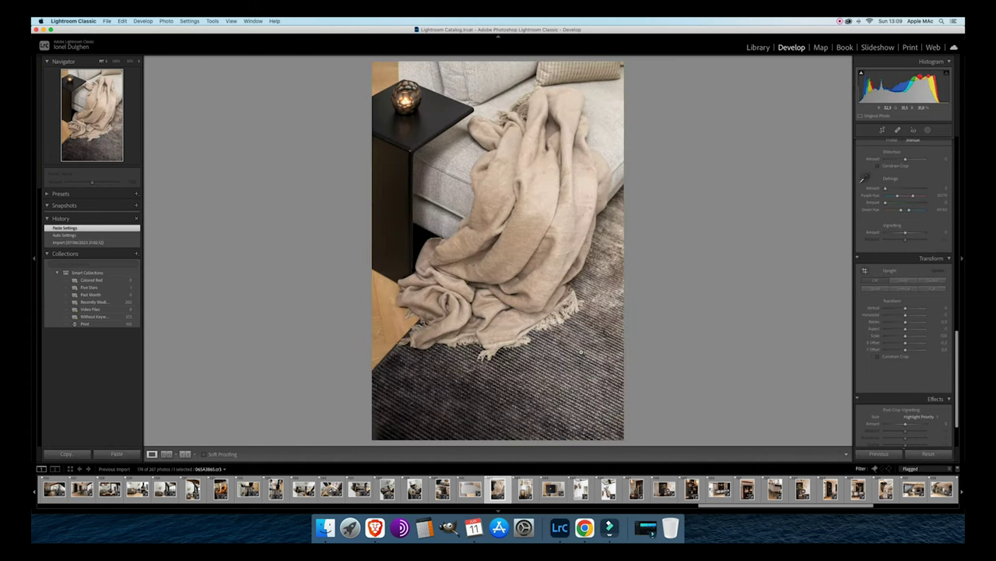
Darken the blanket photo by a third stop and level it with a slight crop rotation.
key(minus)
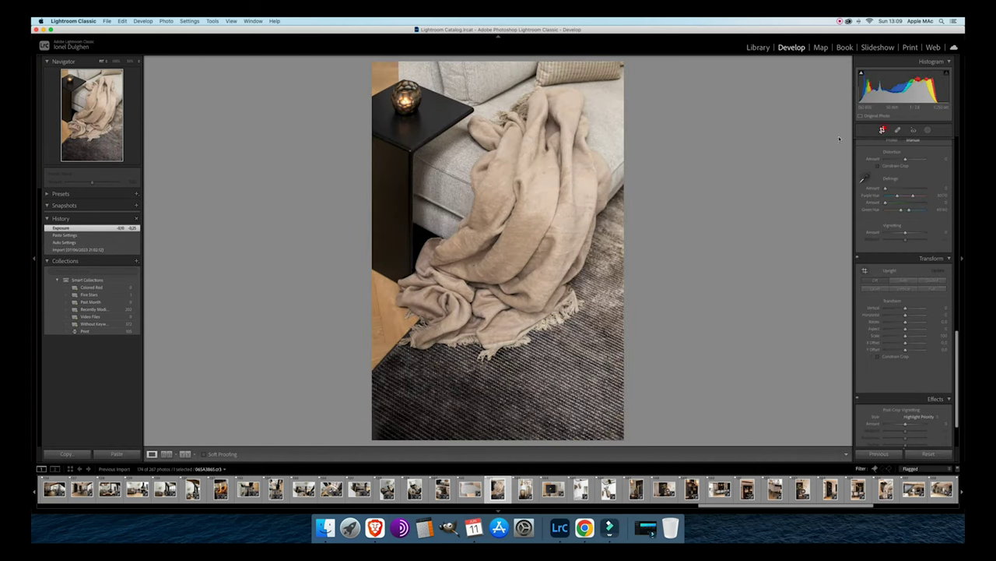
key(r)
drag(734, 155, 734, 161)
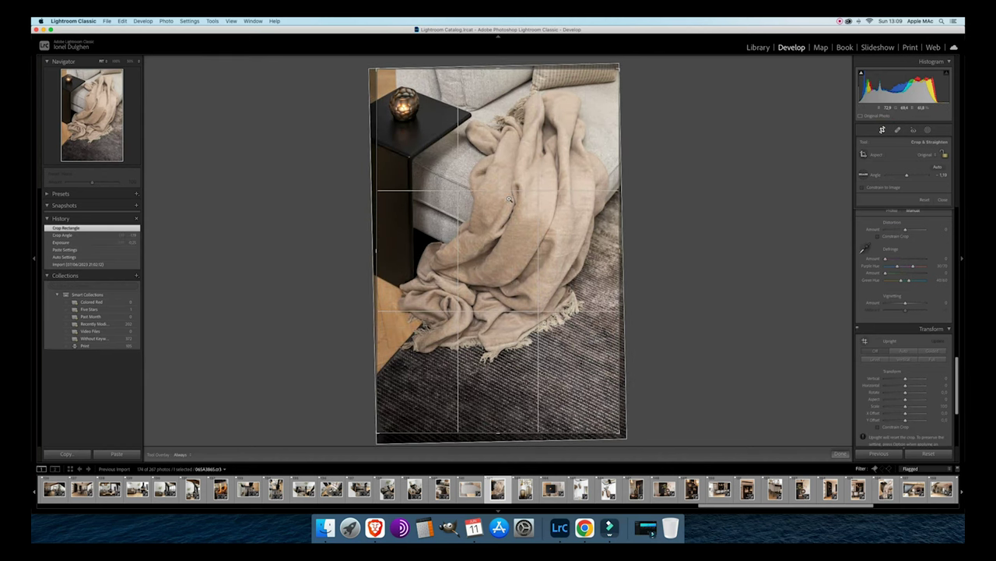
double_click(507, 195)
Straighten the two-vases photo by rotating the crop about 1.6°.
key(Left)
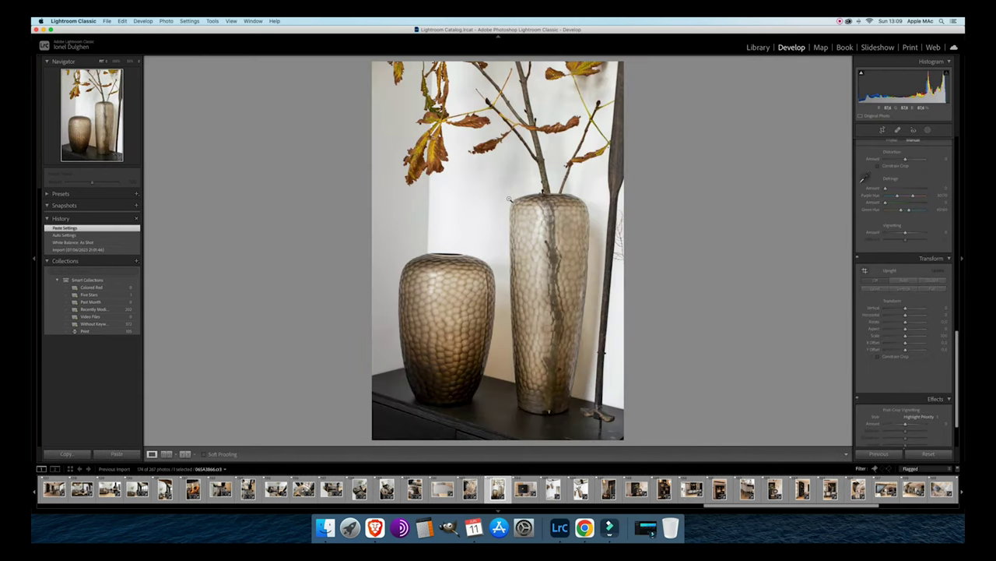
click(883, 131)
drag(743, 157, 741, 173)
key(Return)
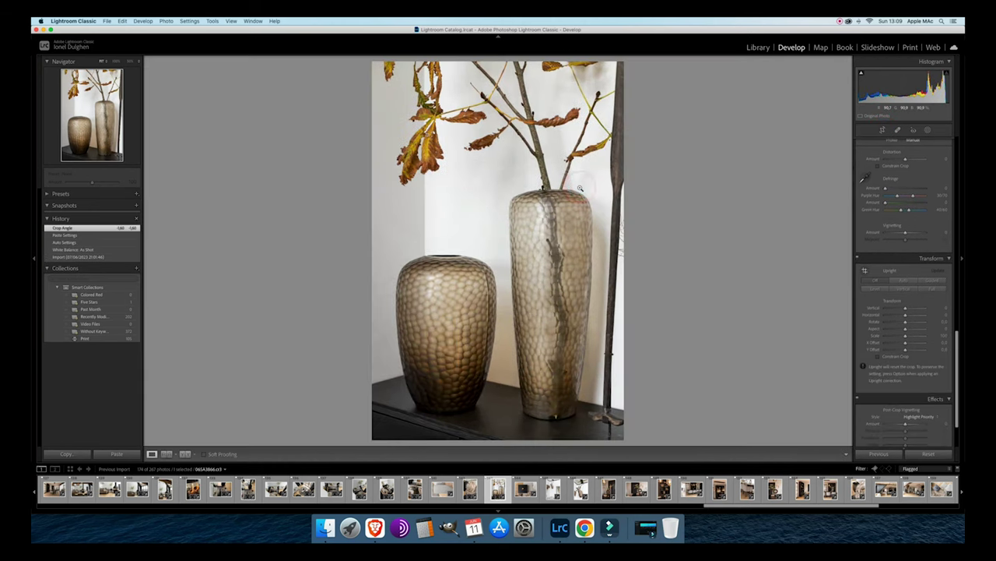
Darken the tealight photo in two small steps, discarding a trial Upright Auto correction.
key(Right)
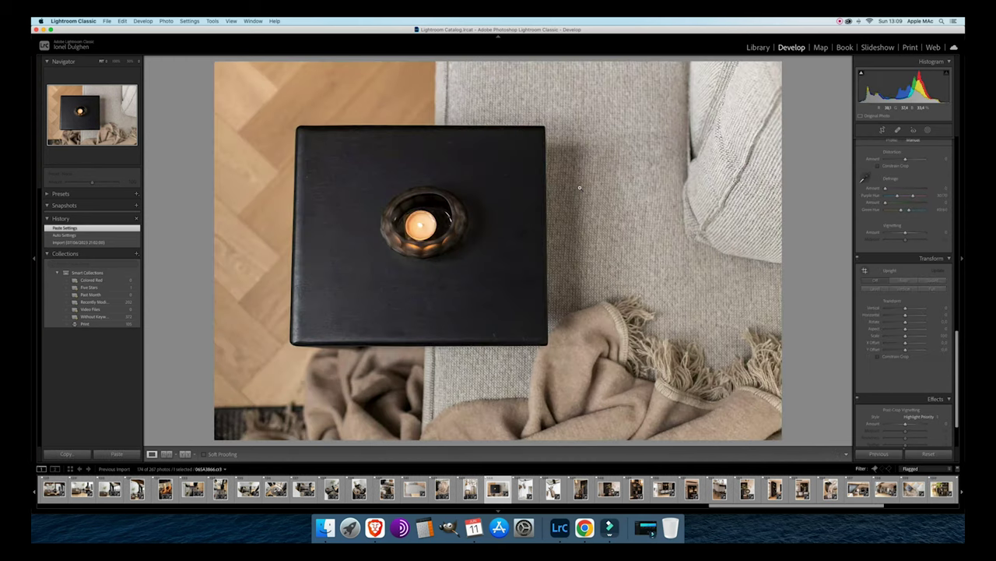
key(minus)
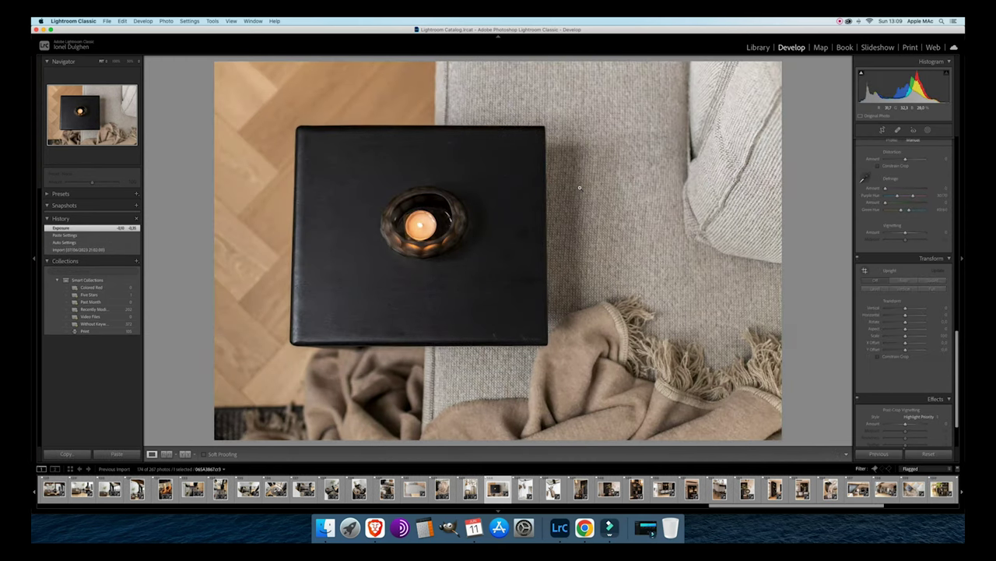
click(903, 279)
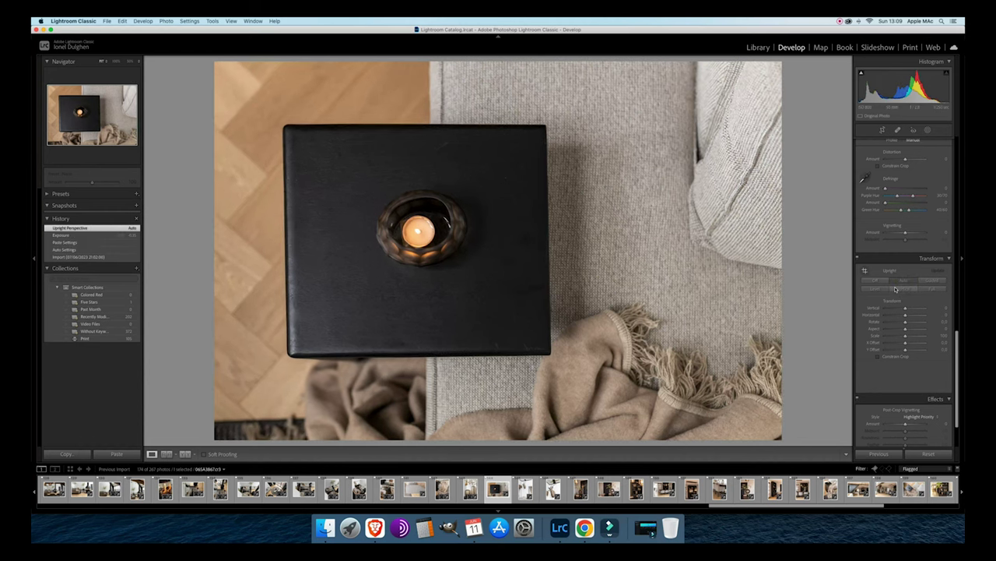
key(super+z)
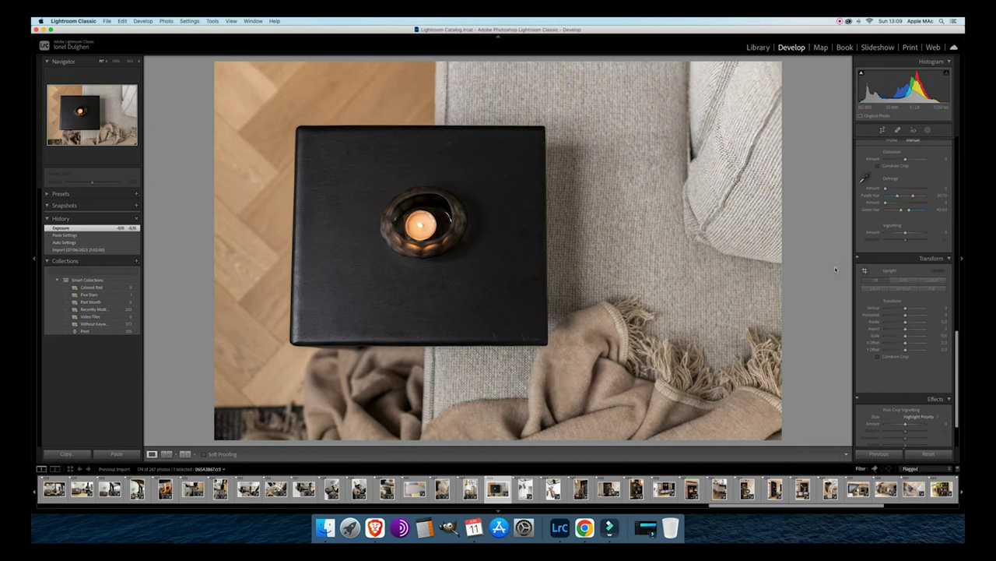
key(minus)
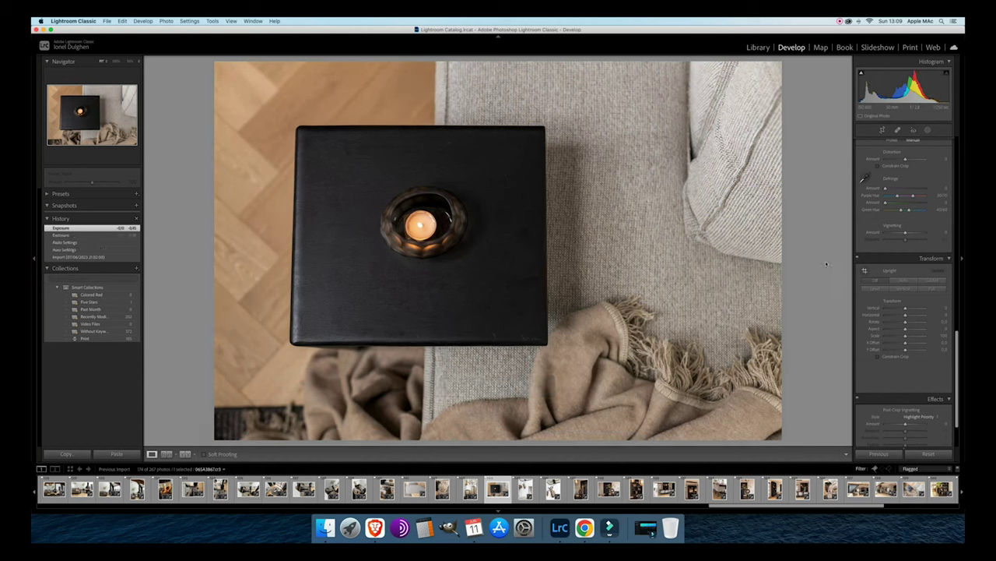
key(Right)
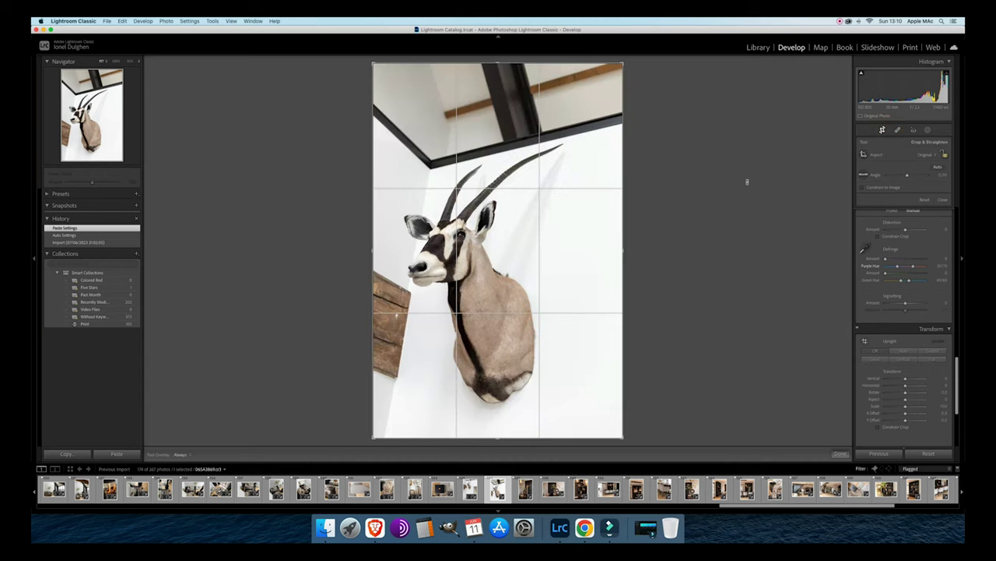
Rotate the oryx photo to straighten it and lower its exposure by two steps.
drag(762, 181, 758, 164)
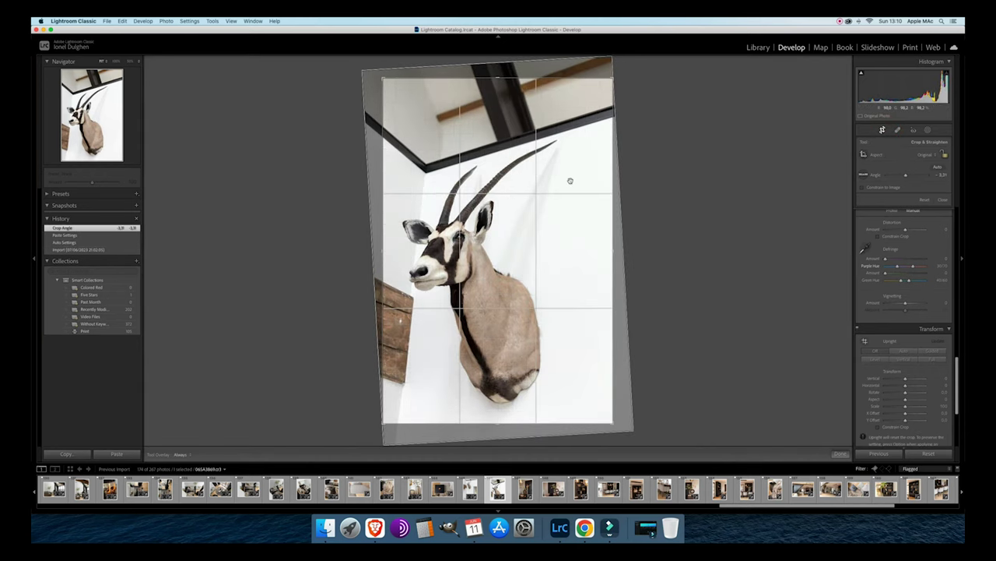
drag(712, 241, 711, 242)
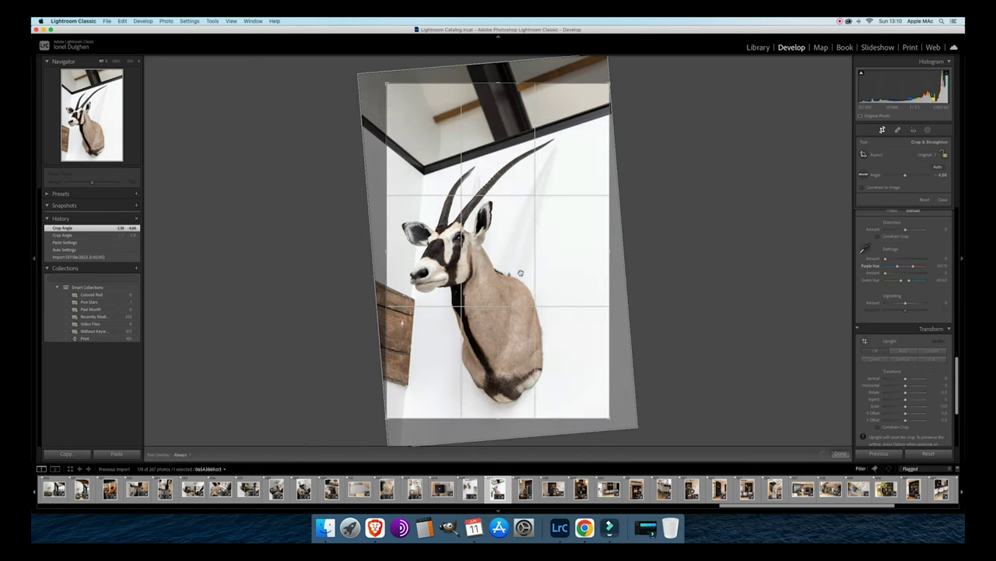
double_click(523, 273)
key(minus)
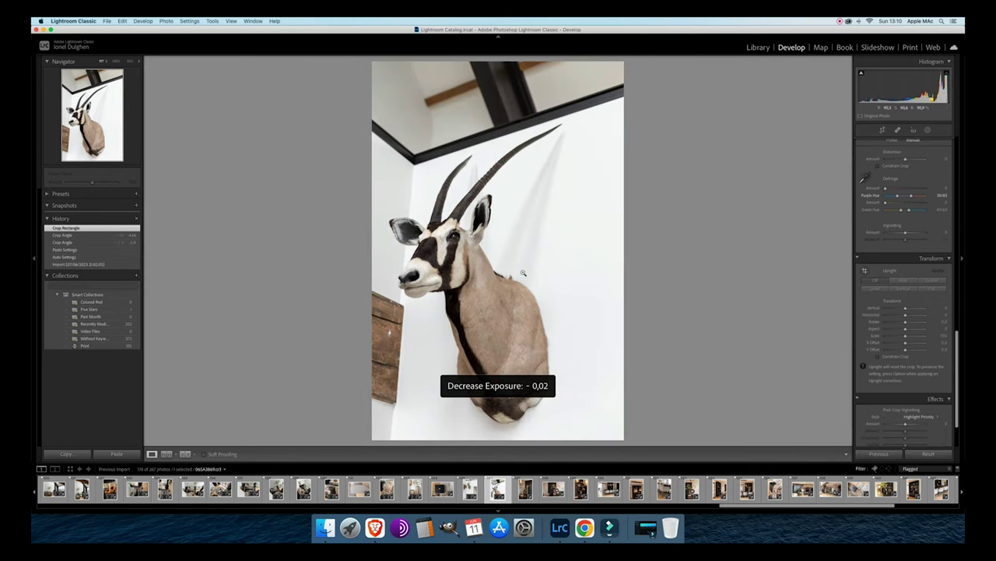
key(minus)
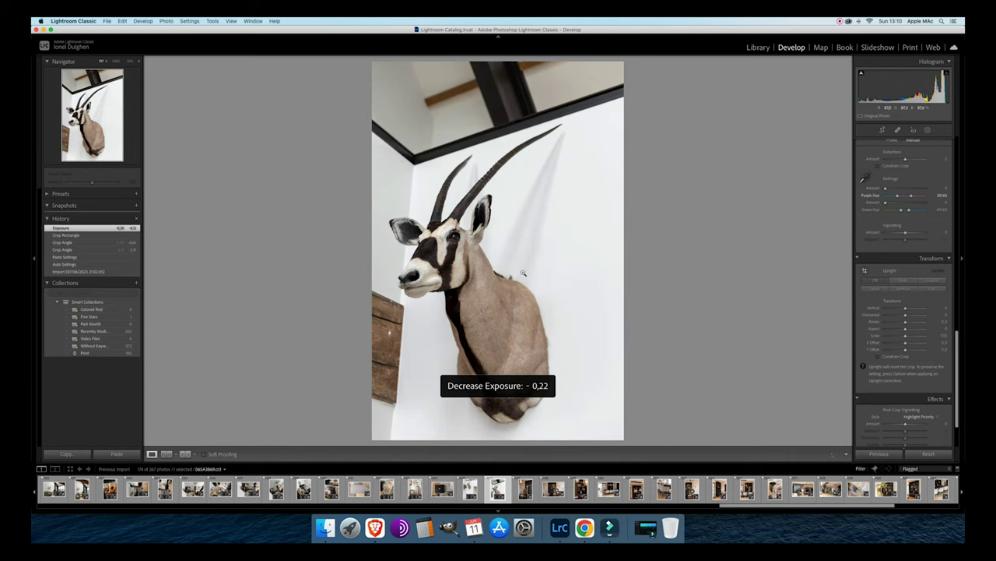
Refine the oryx photo's rotation, tighten the crop and shift the image slightly down.
click(883, 130)
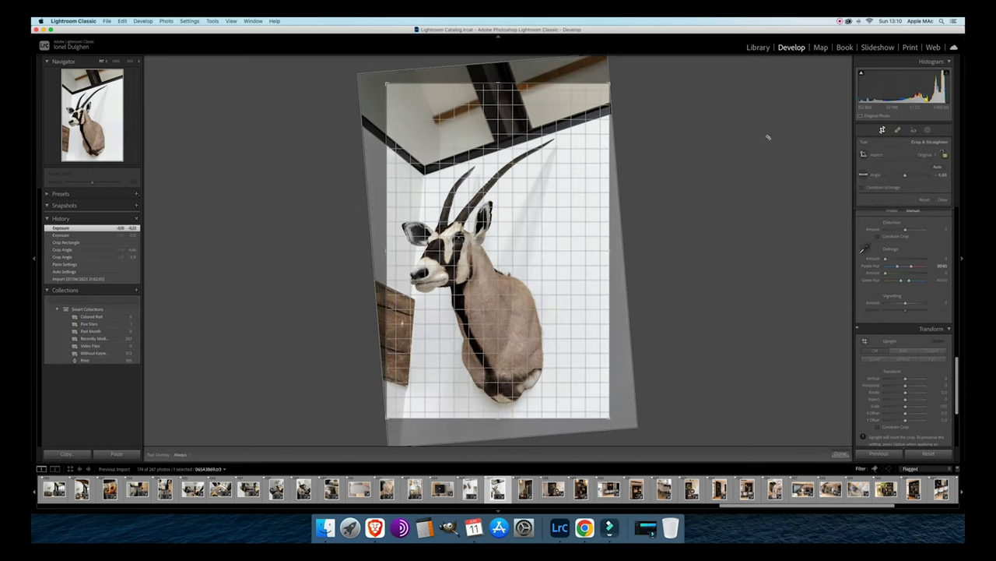
drag(767, 135, 767, 140)
drag(498, 224, 575, 208)
drag(737, 218, 651, 247)
drag(586, 274, 598, 261)
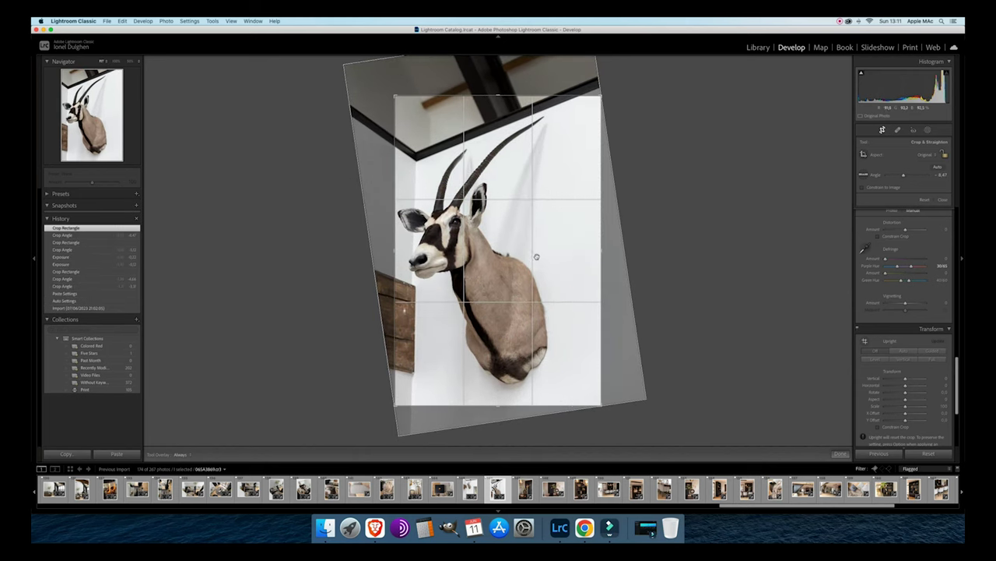
drag(506, 251, 539, 255)
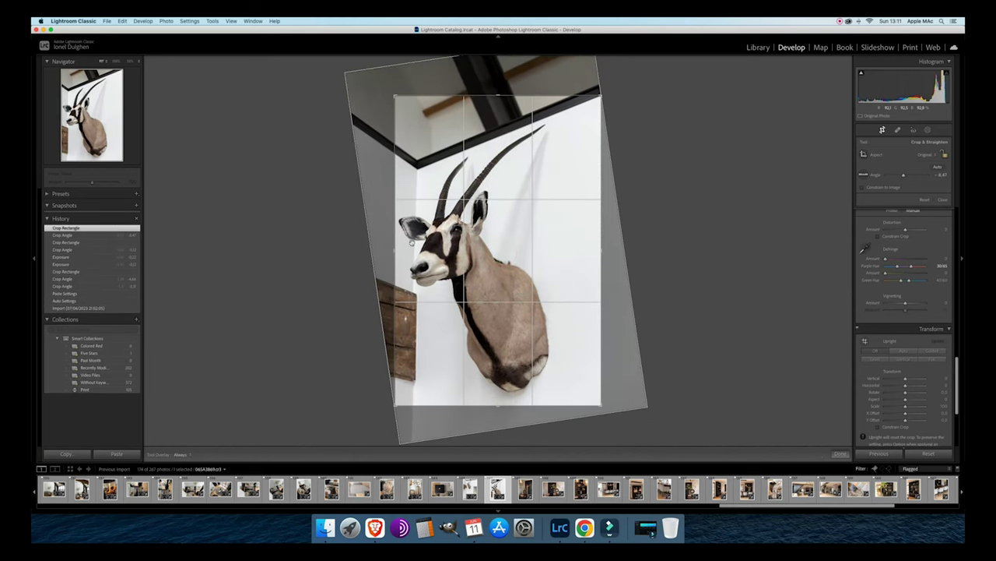
double_click(459, 194)
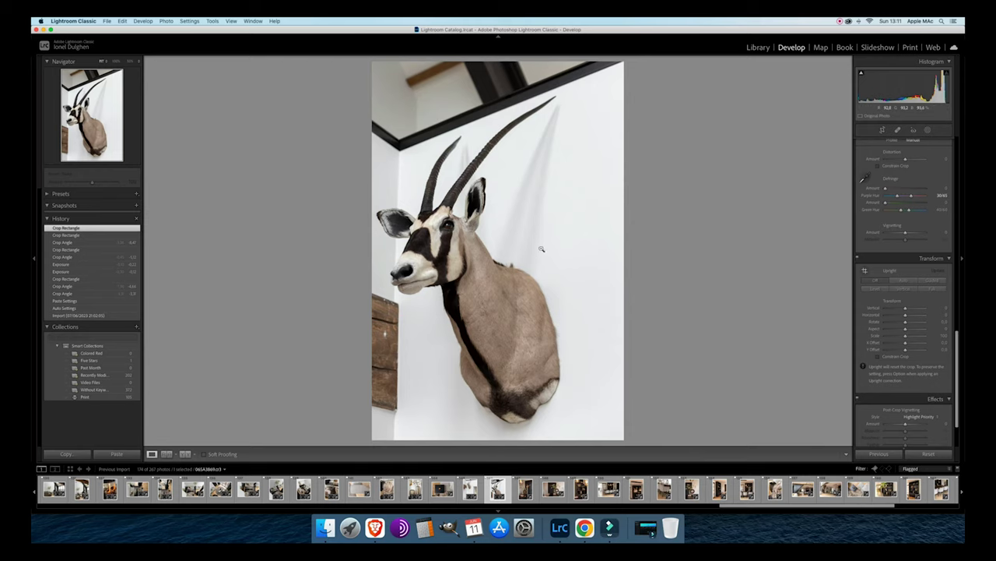
Pull the oryx photo's crop in from the right edge and commit it.
click(883, 130)
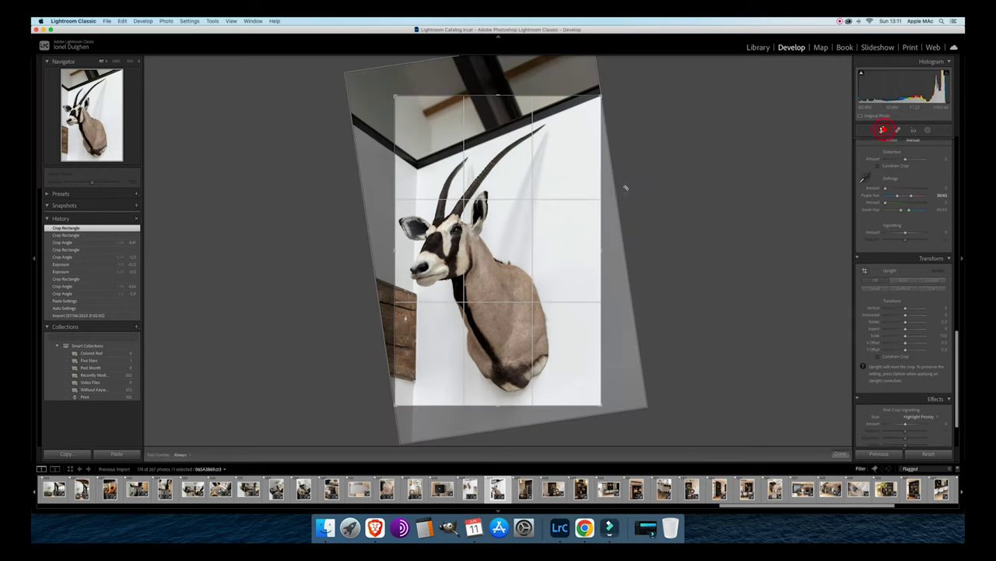
drag(600, 249, 594, 251)
click(451, 304)
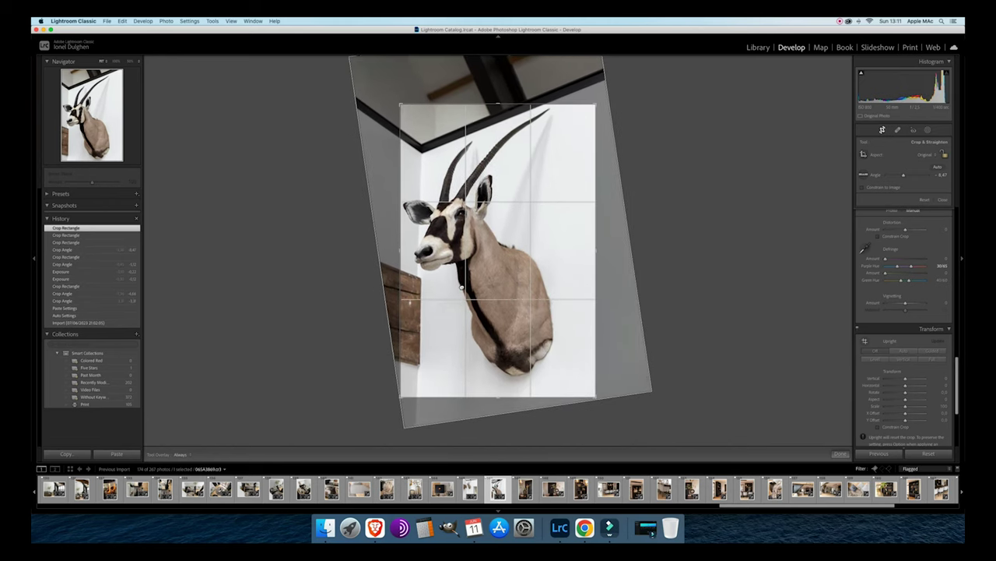
double_click(460, 285)
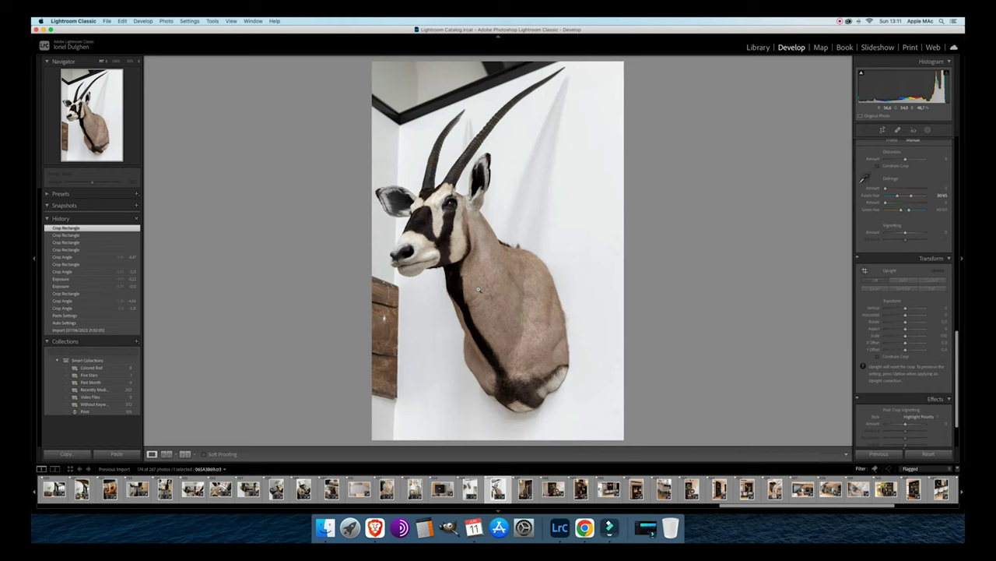
key(Right)
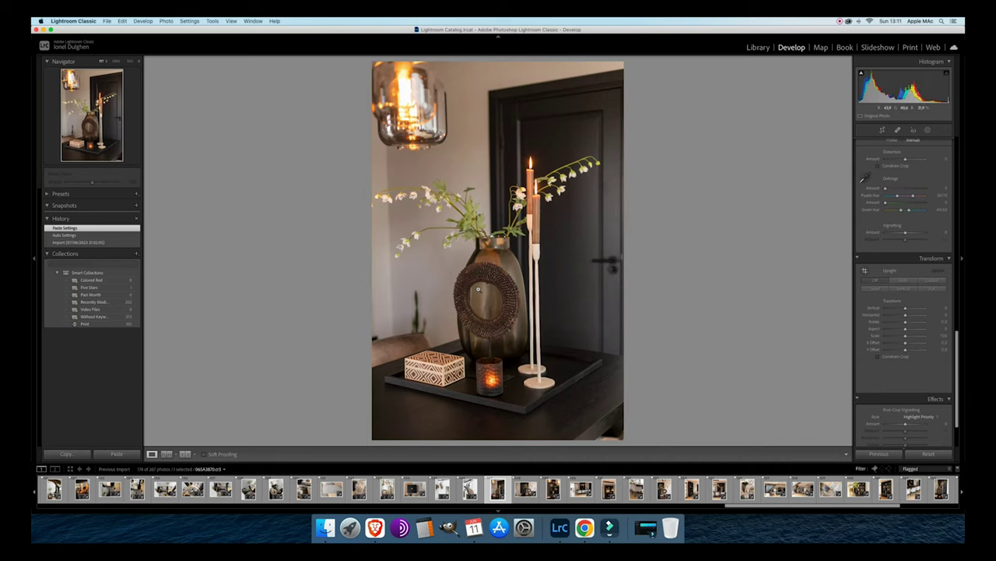
Apply Auto upright to the candlestick photo and Shift-select a range of filmstrip photos.
click(903, 279)
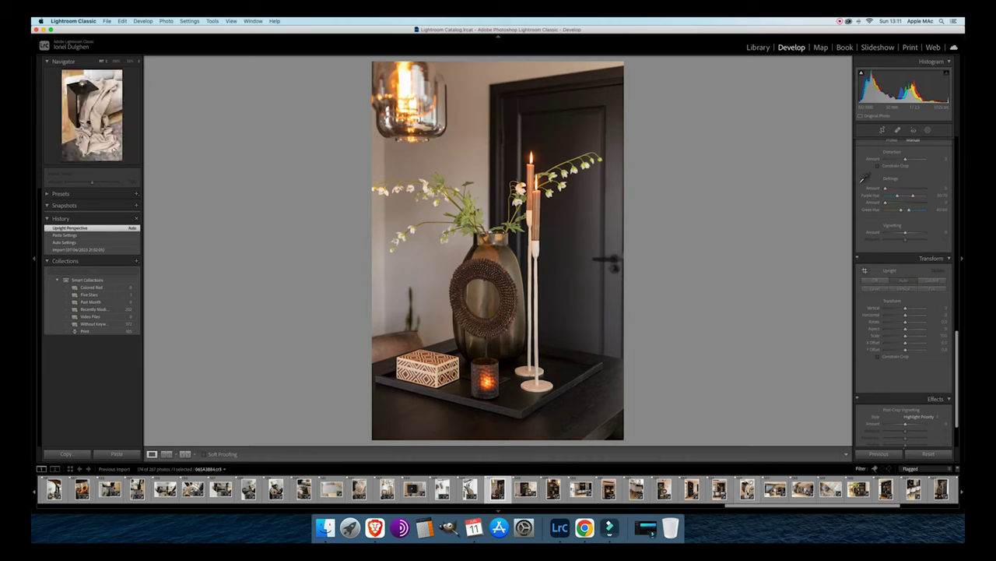
shift+click(719, 489)
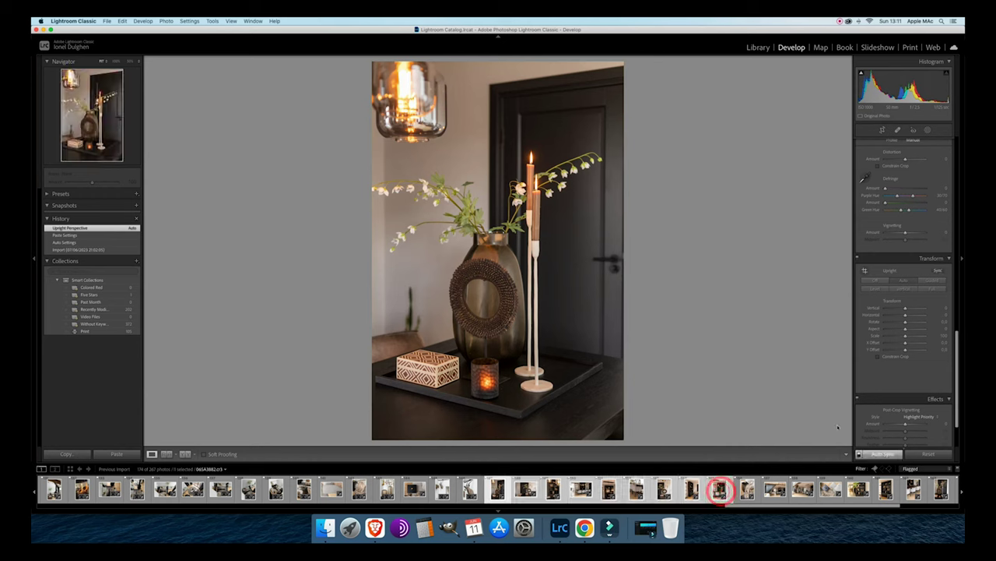
Sync orange saturation -21 and yellow -30 across the 21 selected photos, then deselect all.
scroll(498, 489, right, 5)
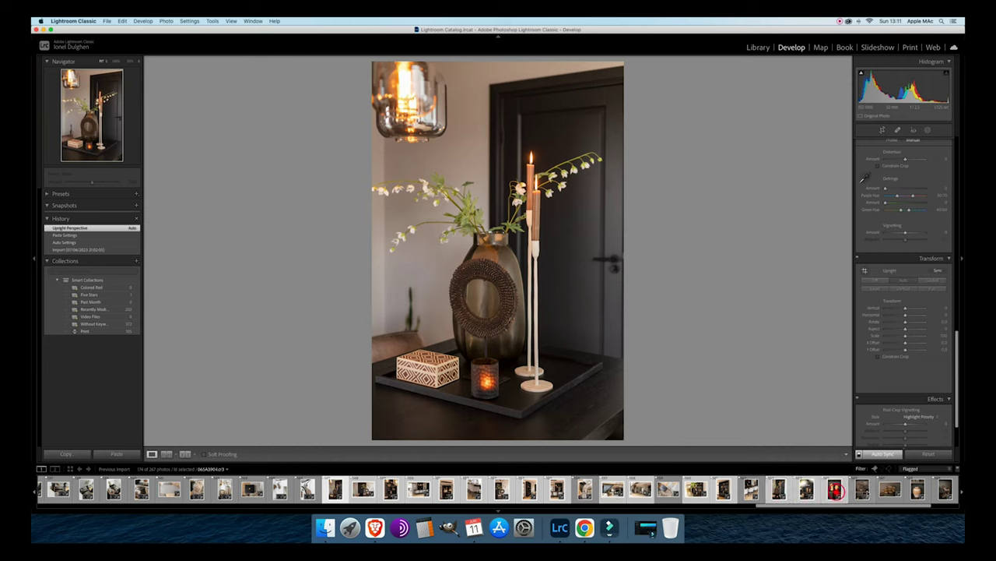
scroll(890, 487, right, 3)
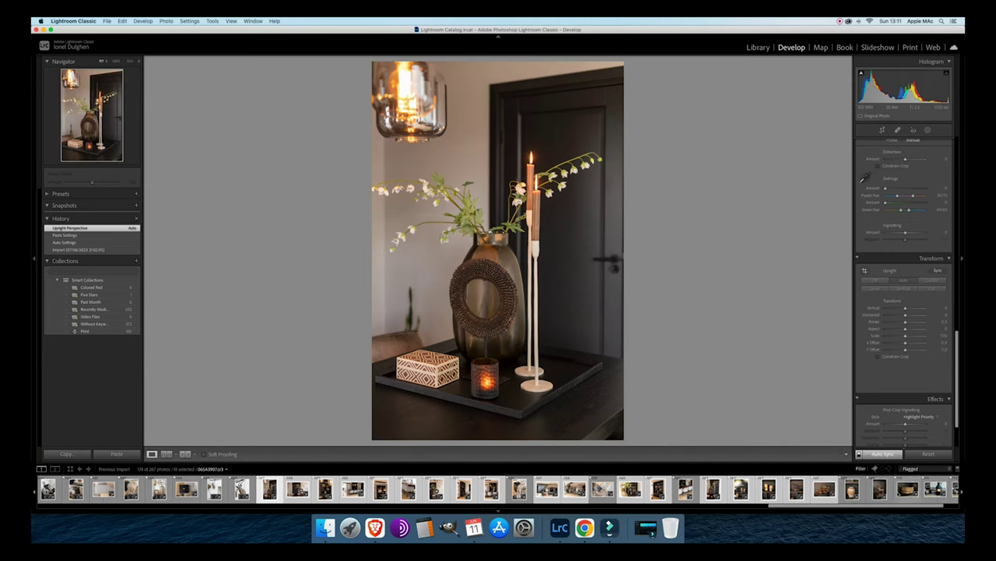
scroll(881, 484, right, 3)
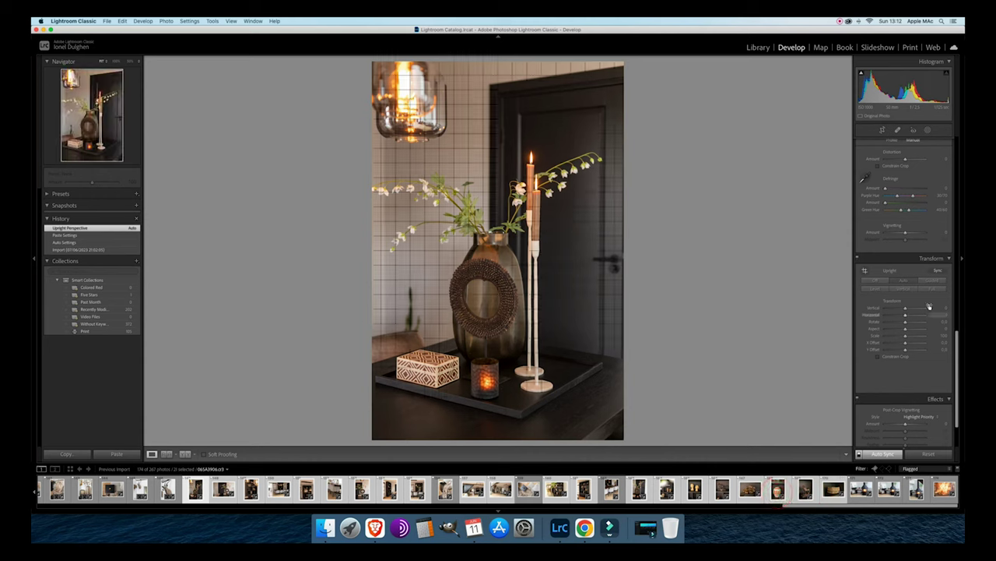
scroll(929, 308, up, 5)
scroll(929, 309, up, 4)
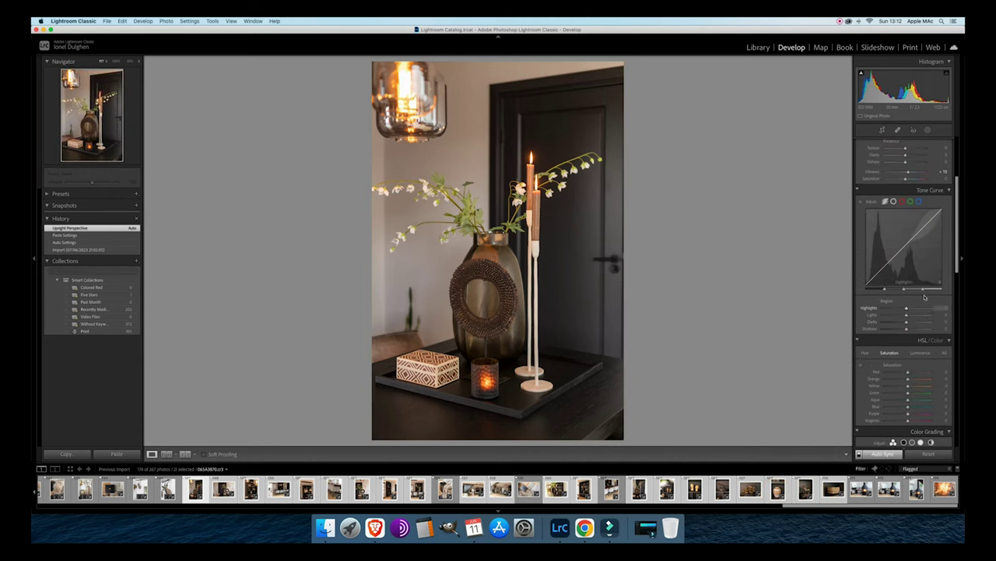
click(863, 365)
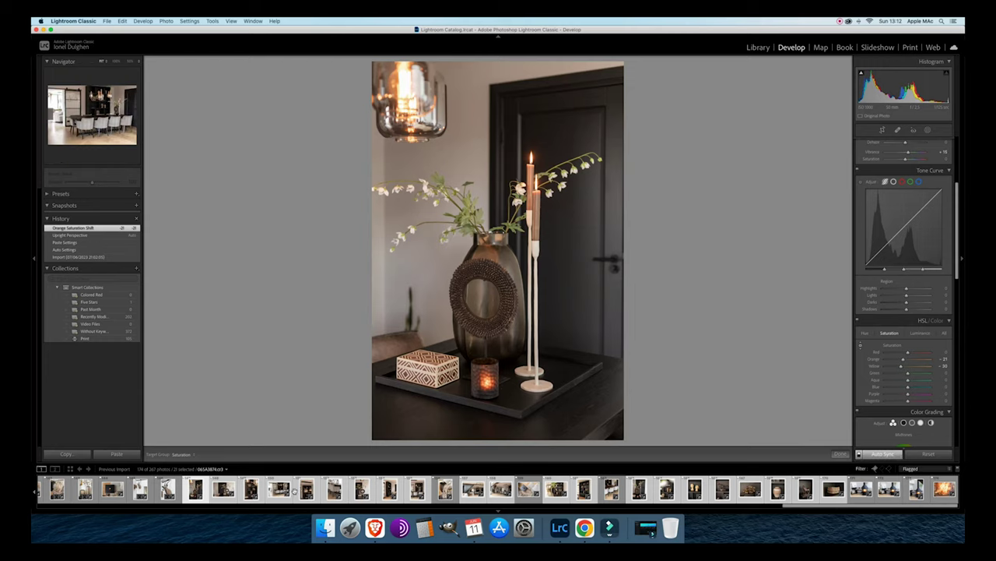
key(super+d)
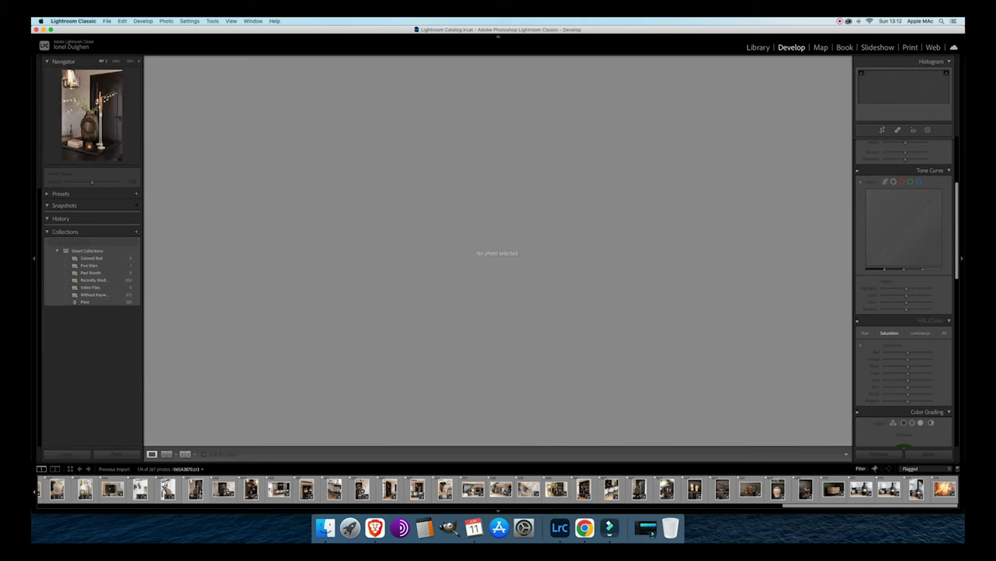
Reopen the candlestick vase photo and set Transform Vertical to +11.
click(195, 489)
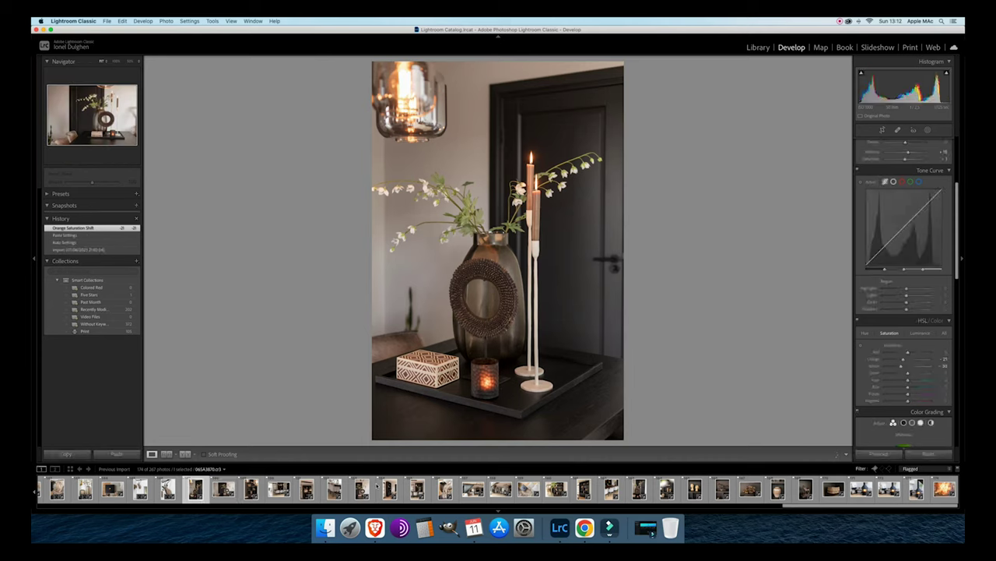
scroll(894, 363, down, 5)
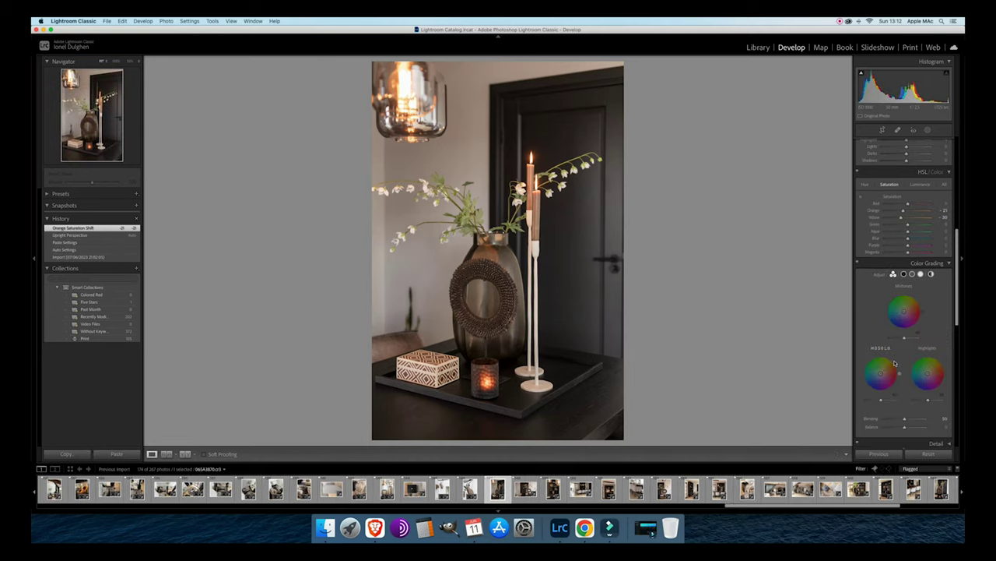
scroll(893, 363, down, 2)
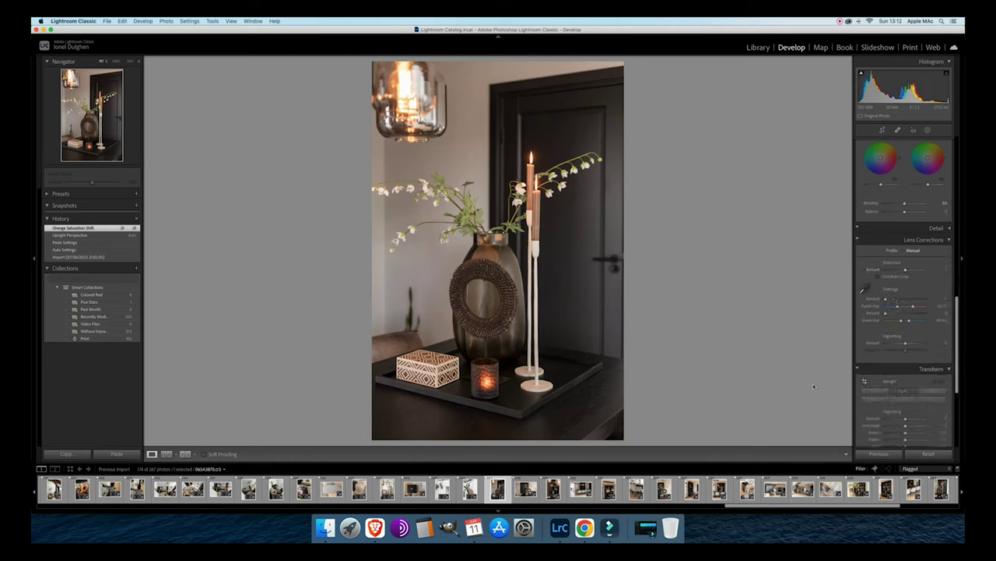
drag(906, 419, 907, 420)
Enable Constrain Crop and trim the crop's right edge to remove the white edges.
scroll(895, 405, down, 3)
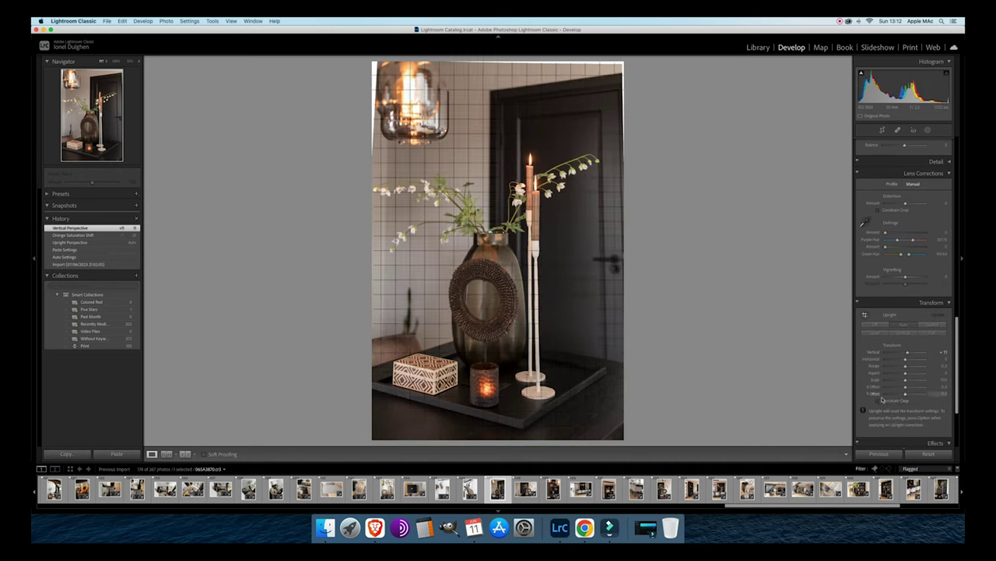
click(880, 401)
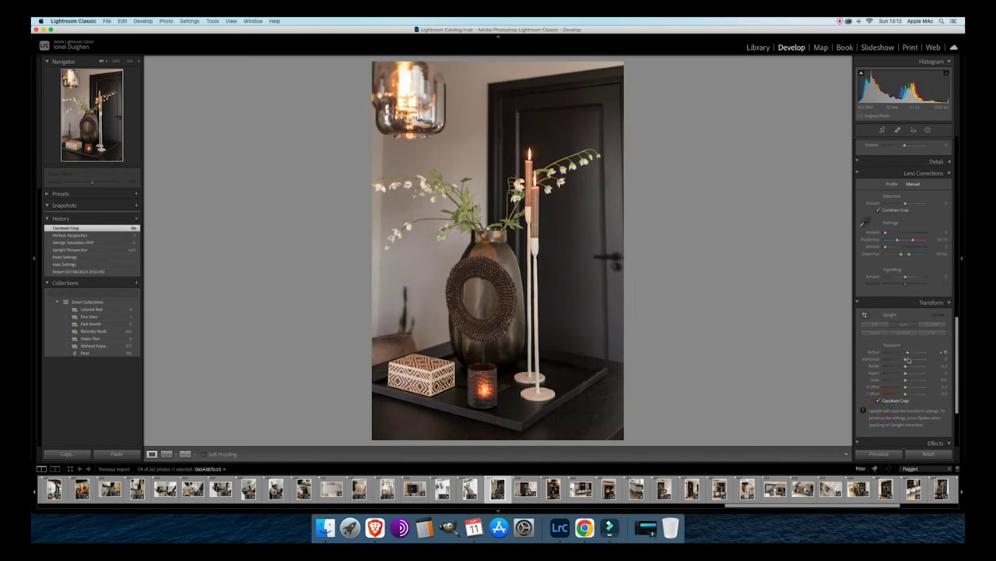
click(882, 129)
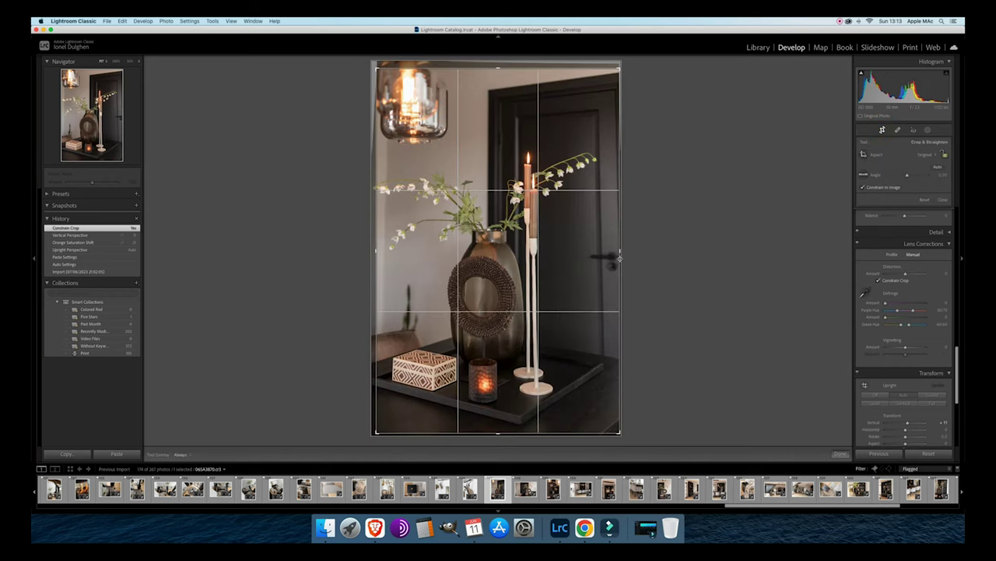
drag(620, 258, 616, 257)
click(581, 267)
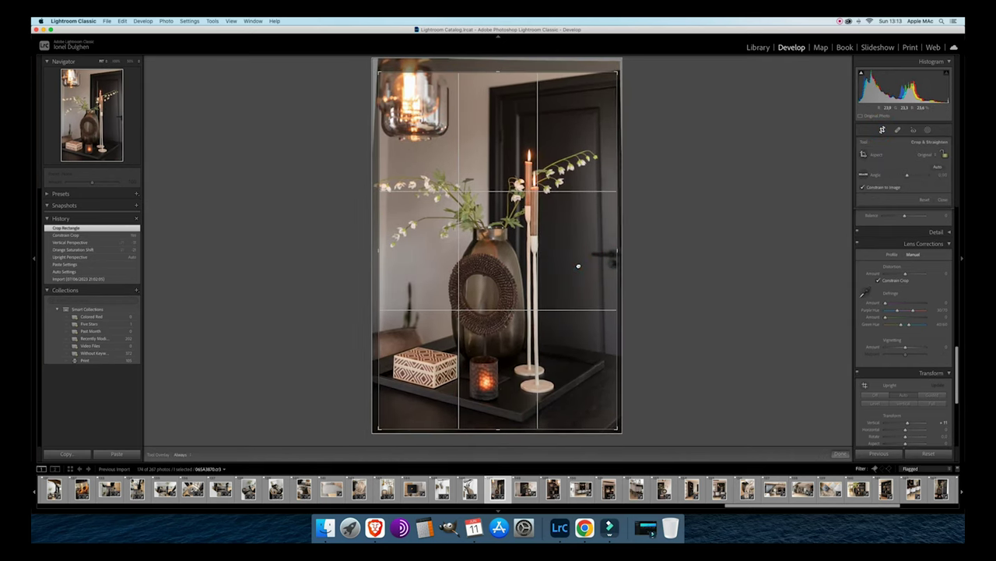
double_click(578, 266)
key(Right)
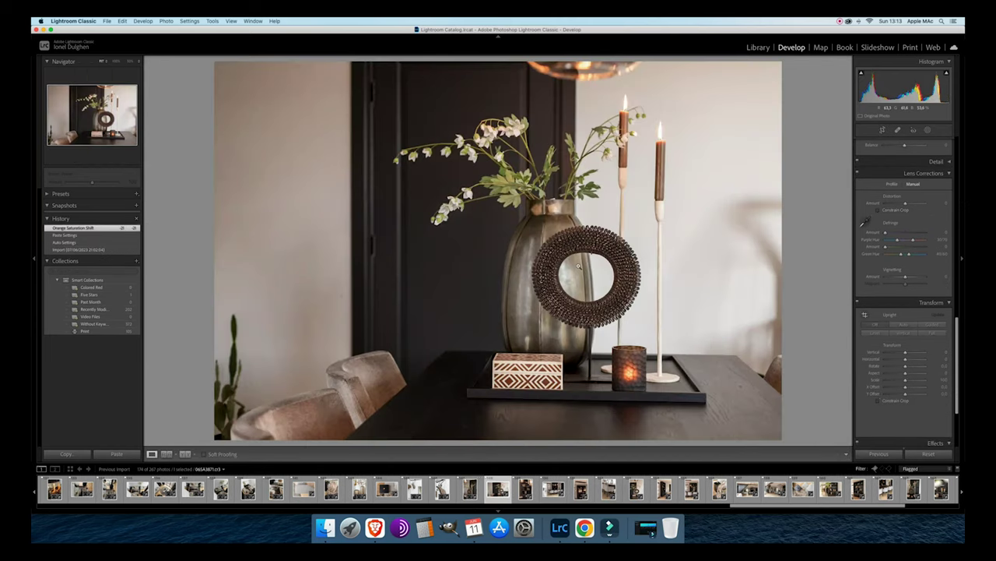
Apply Auto upright and small exposure decreases to the table and shelf photos.
scroll(903, 311, up, 1)
click(899, 327)
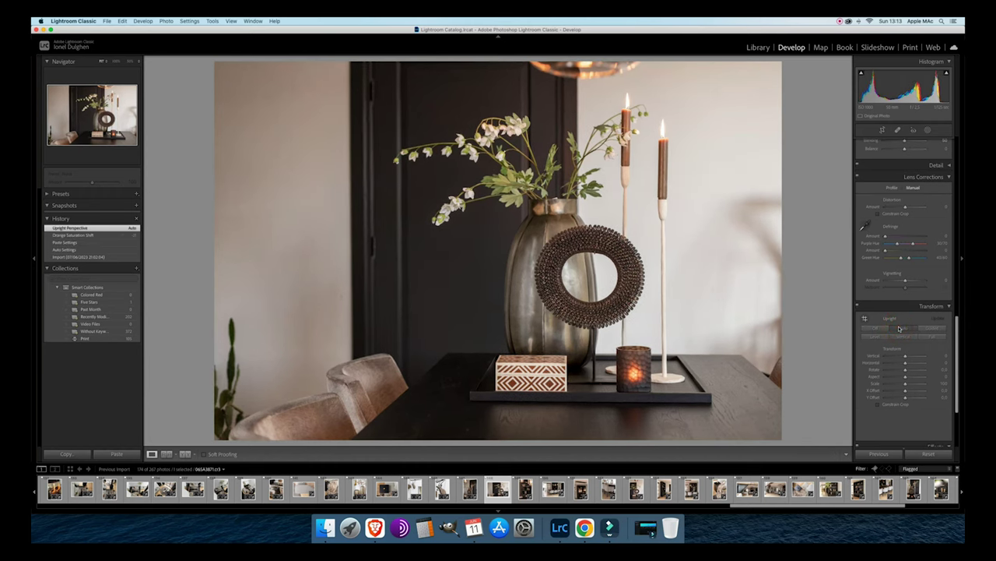
key(minus)
key(minus)
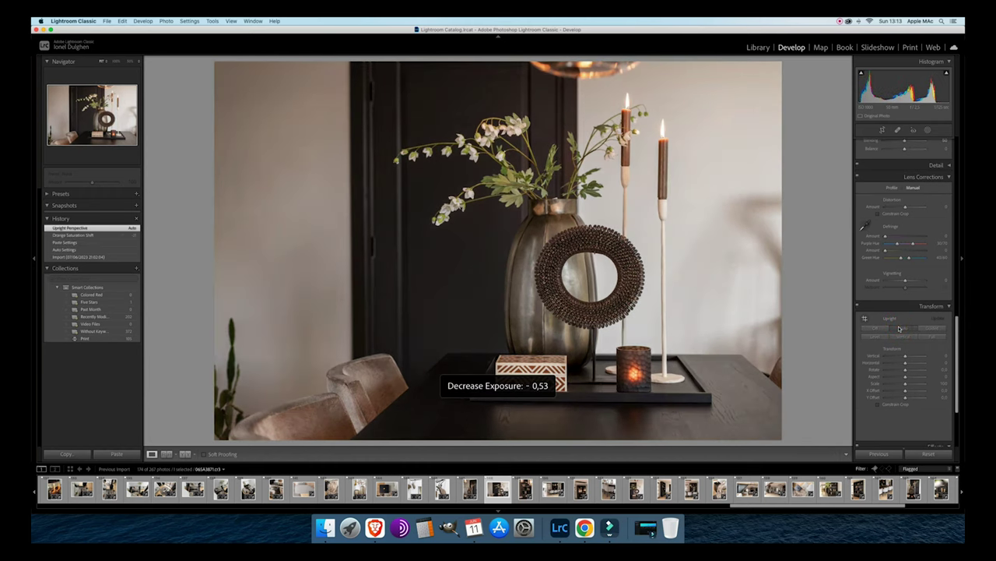
key(Right)
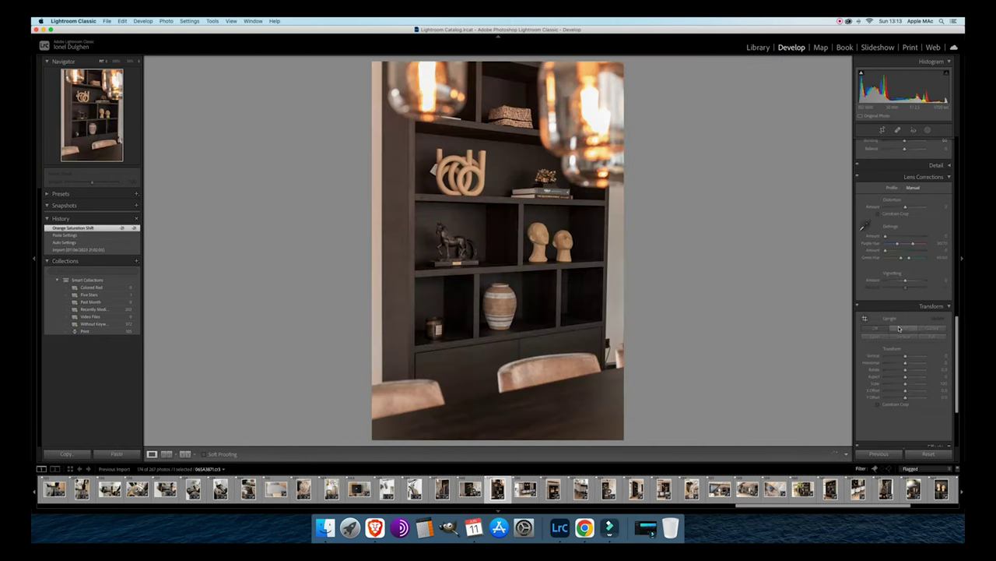
click(900, 329)
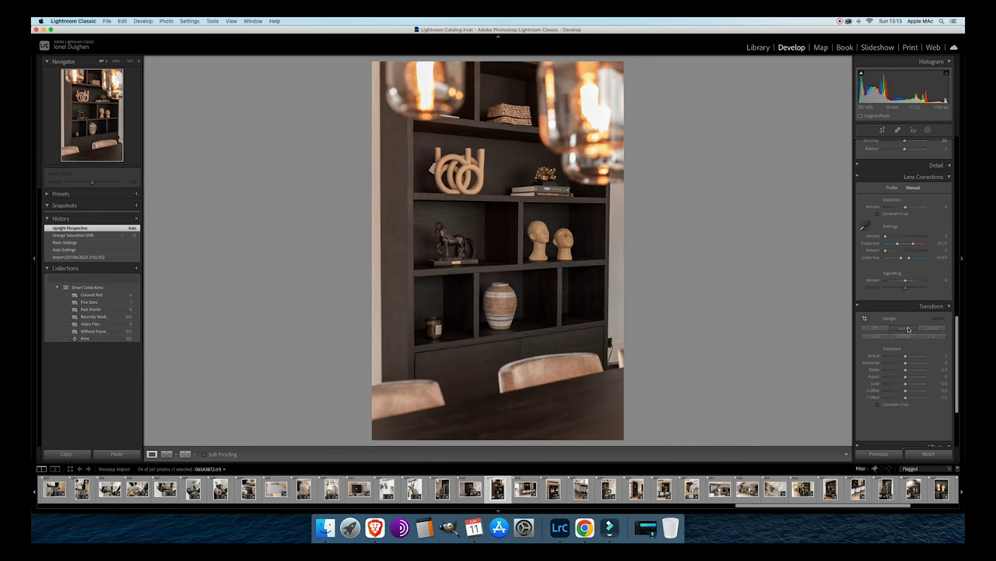
key(minus)
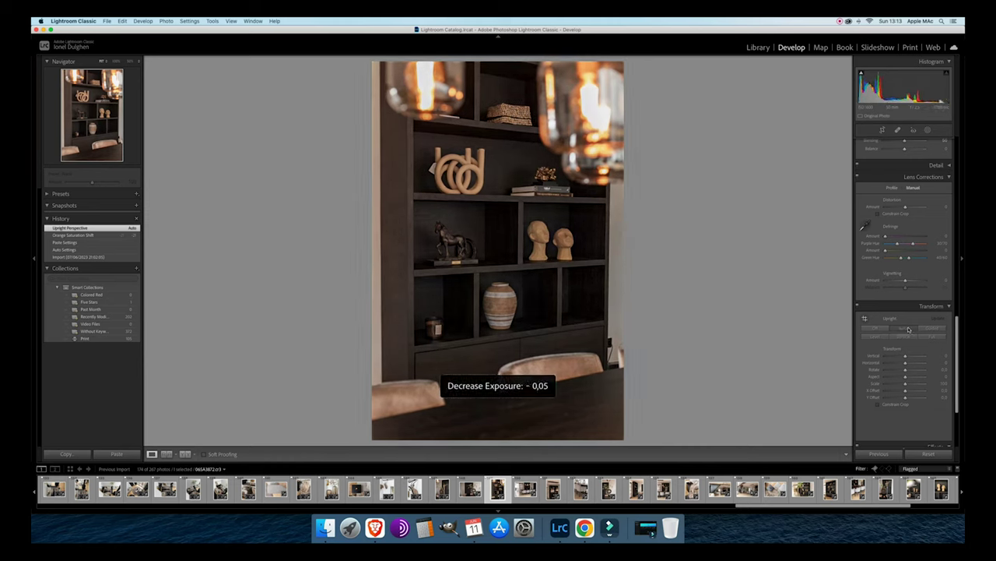
key(equal)
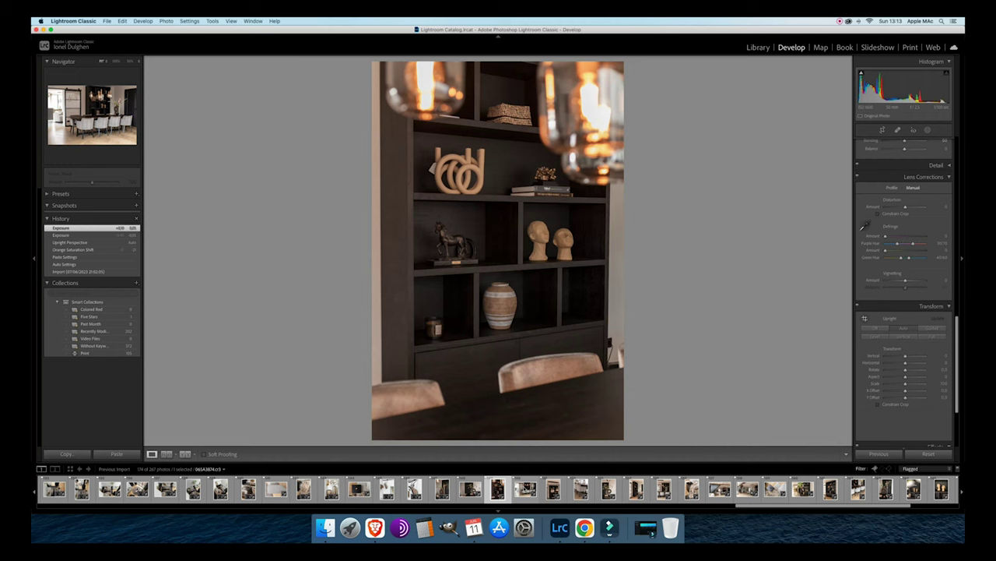
Give the dining-room photo Auto upright and exposure of -0.68.
click(525, 488)
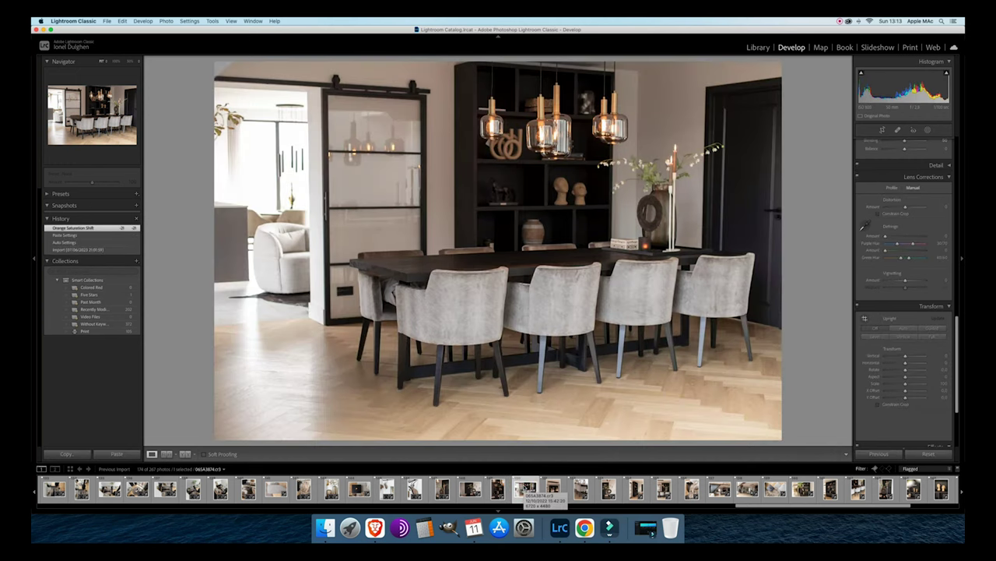
key(minus)
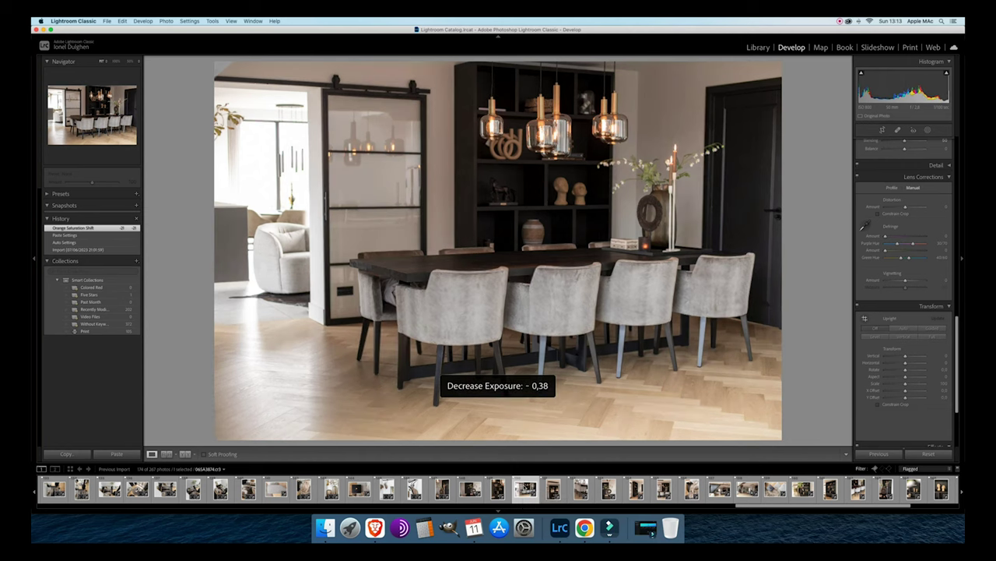
key(minus)
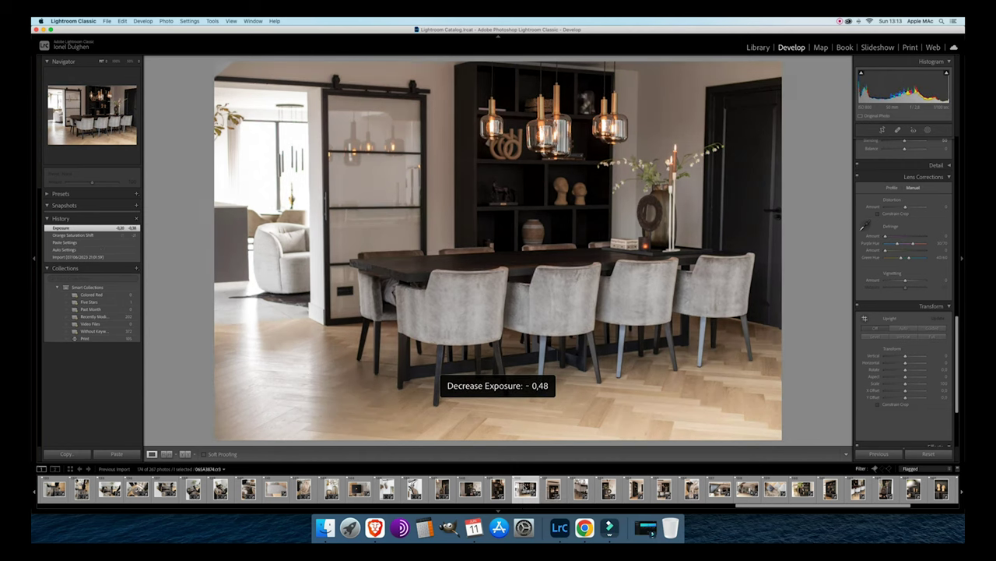
key(minus)
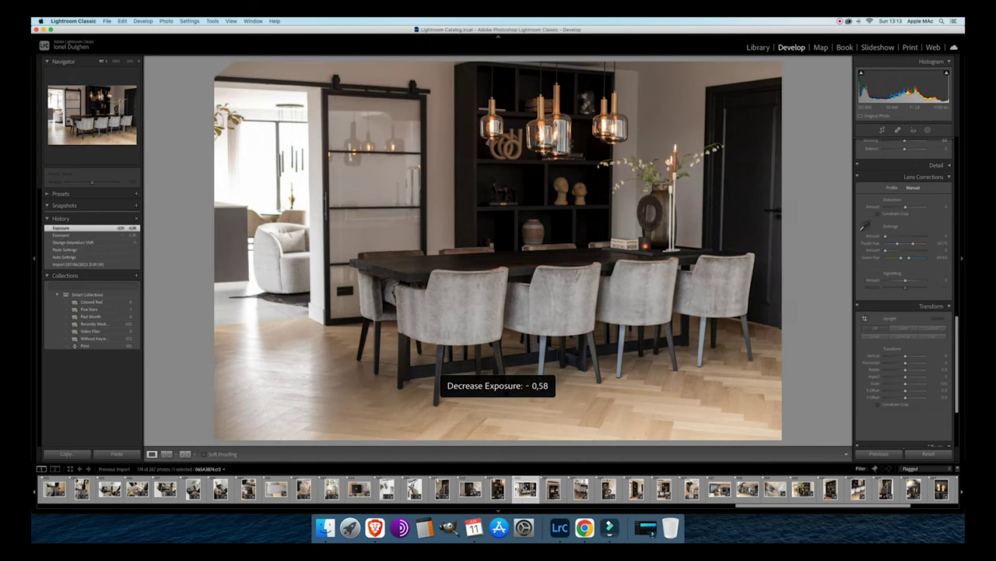
click(901, 327)
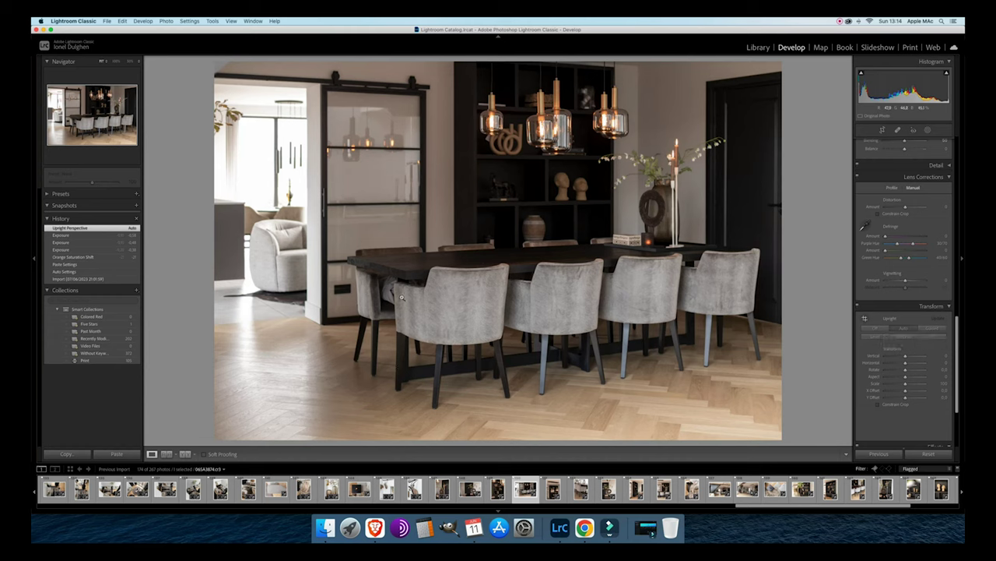
key(minus)
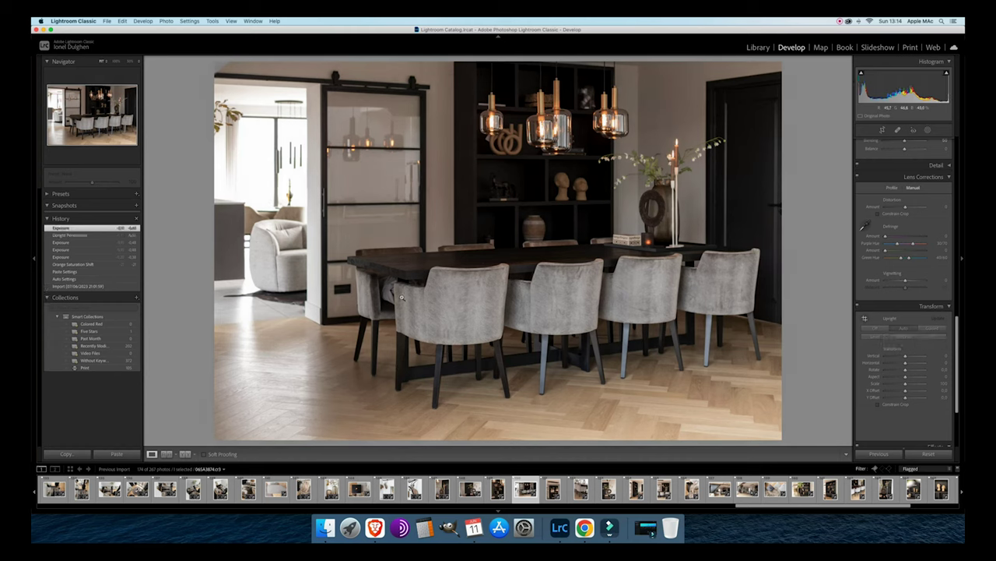
key(minus)
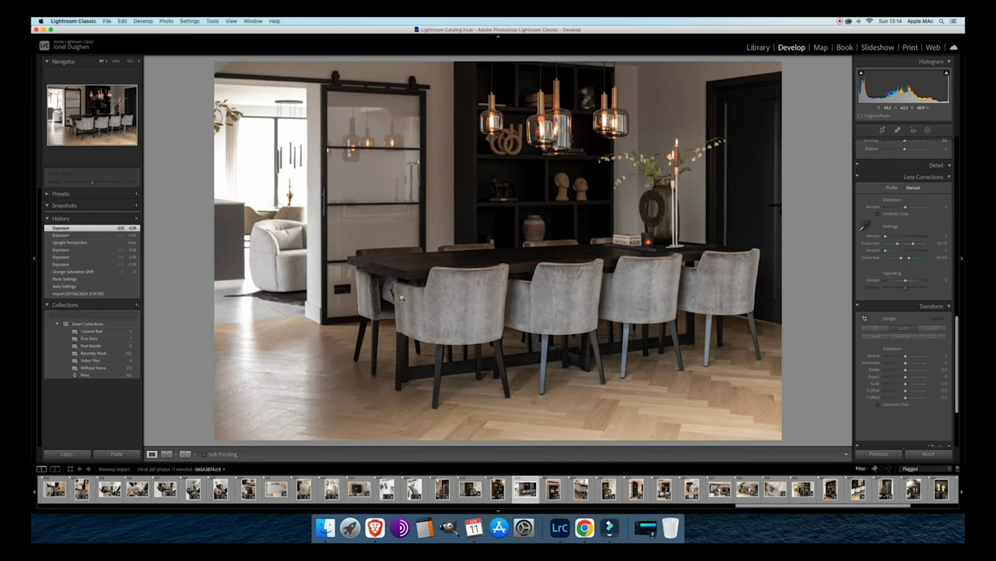
key(equal)
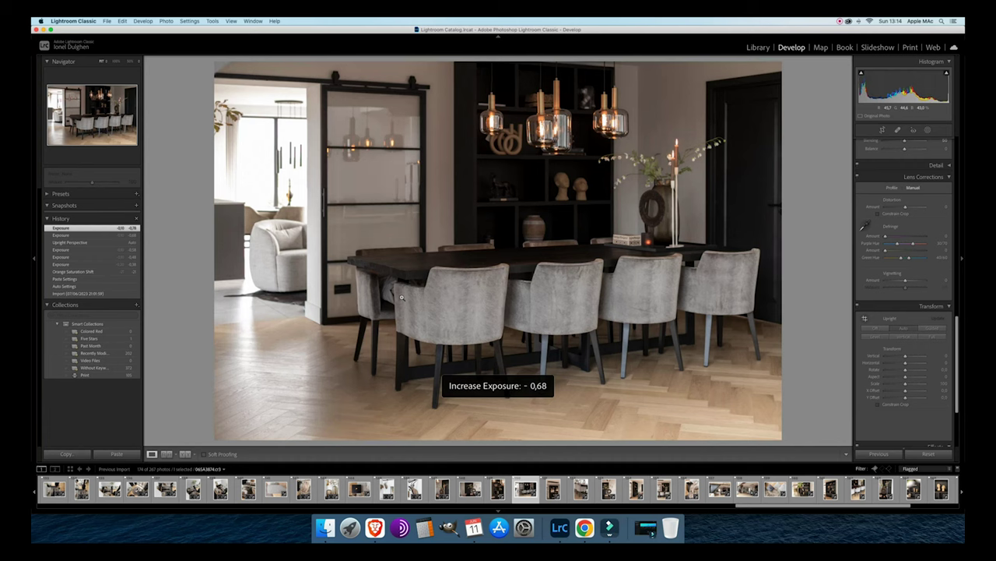
Apply Auto upright and a 0.18 exposure decrease to the pendant-lamp photo.
key(Right)
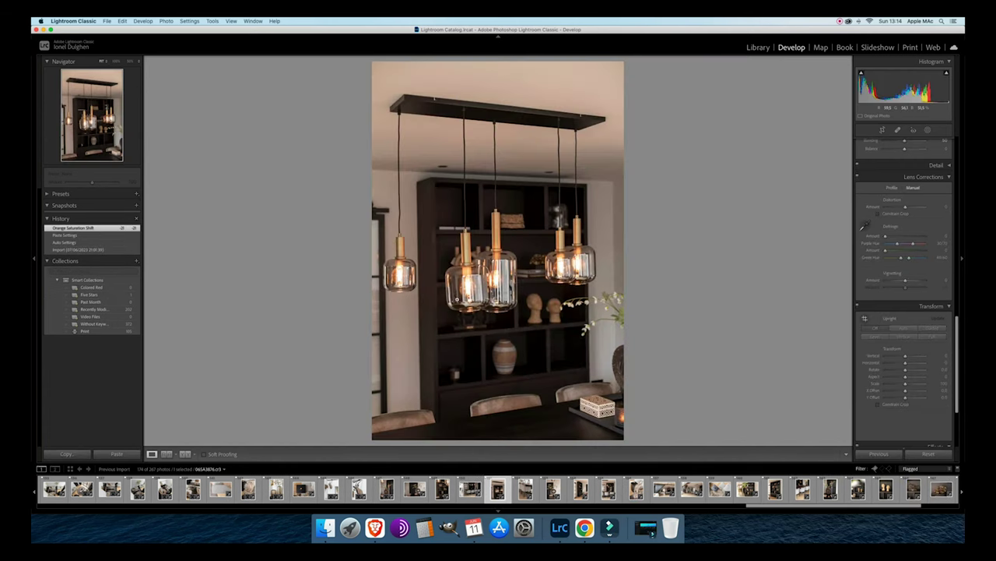
click(904, 330)
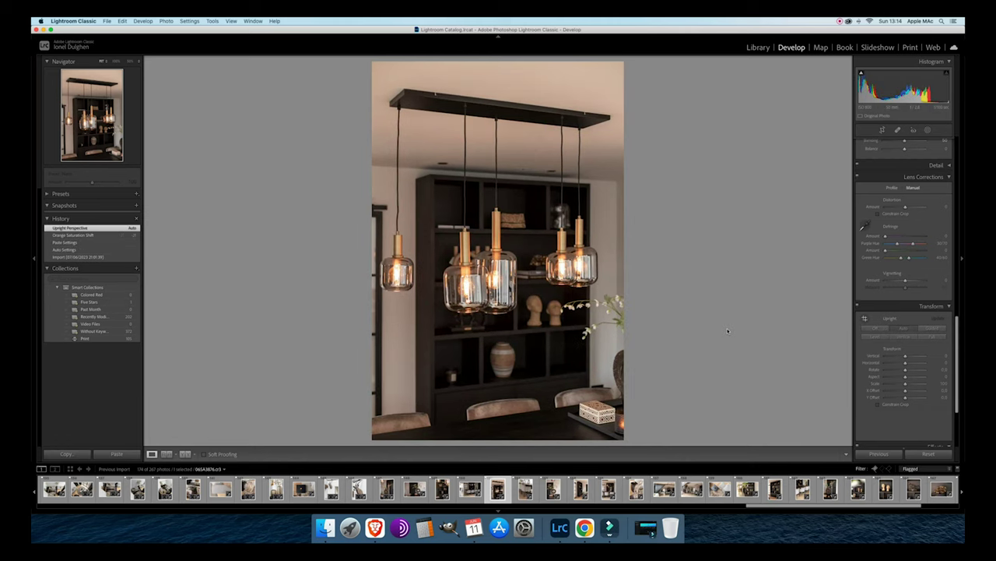
key(minus)
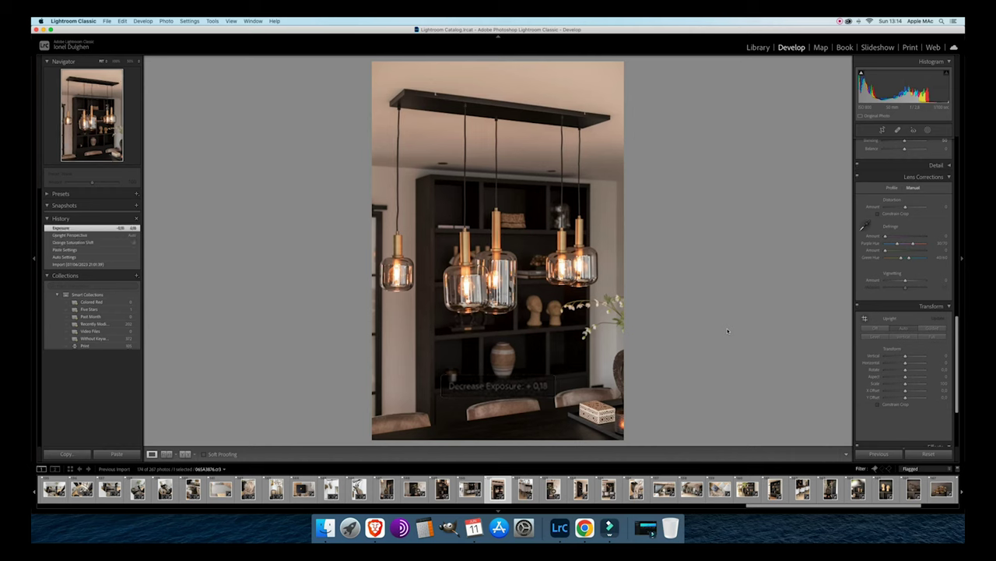
key(Right)
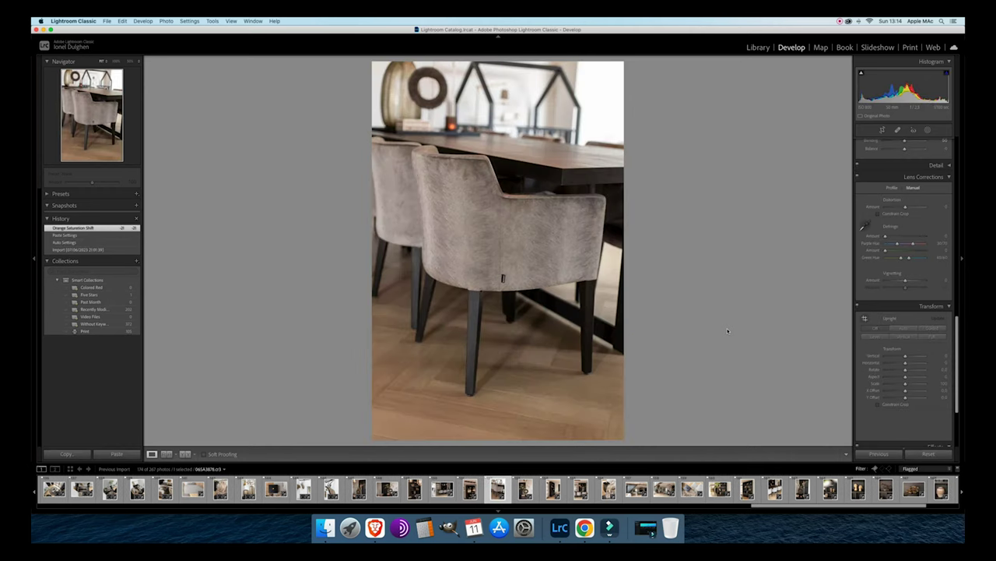
Level the chair photo by rotating its crop instead of Auto upright, and nudge exposure up.
click(905, 330)
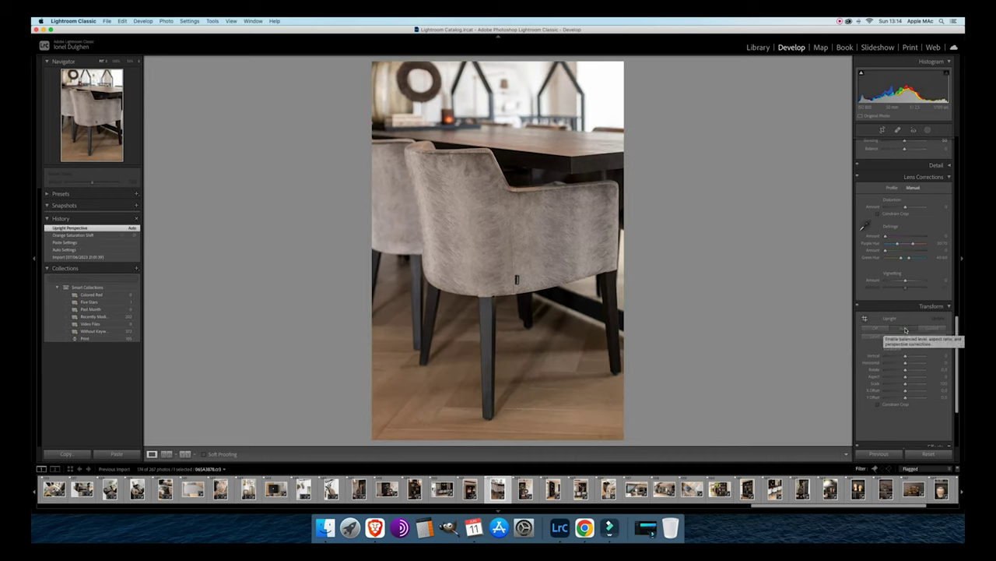
key(super+z)
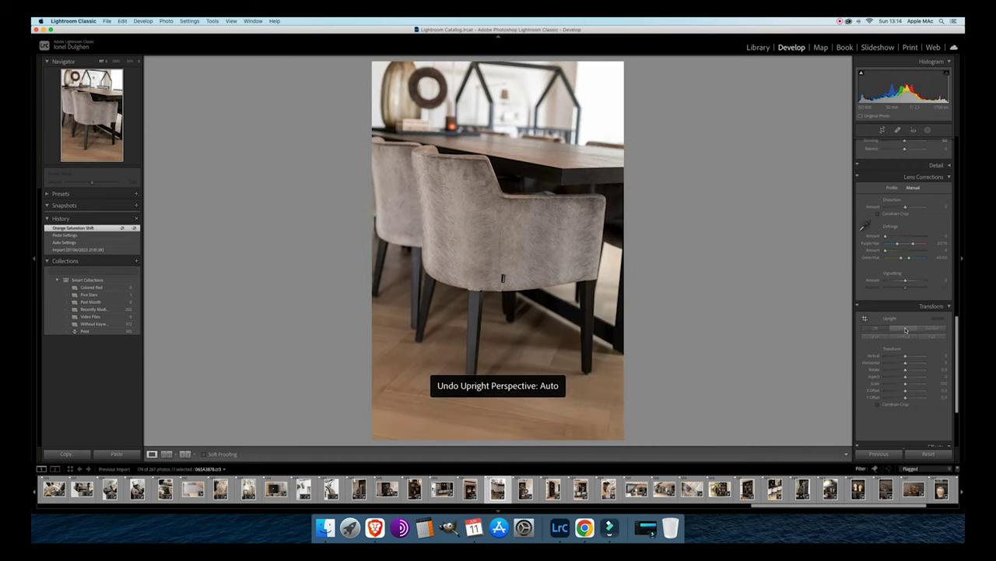
click(882, 130)
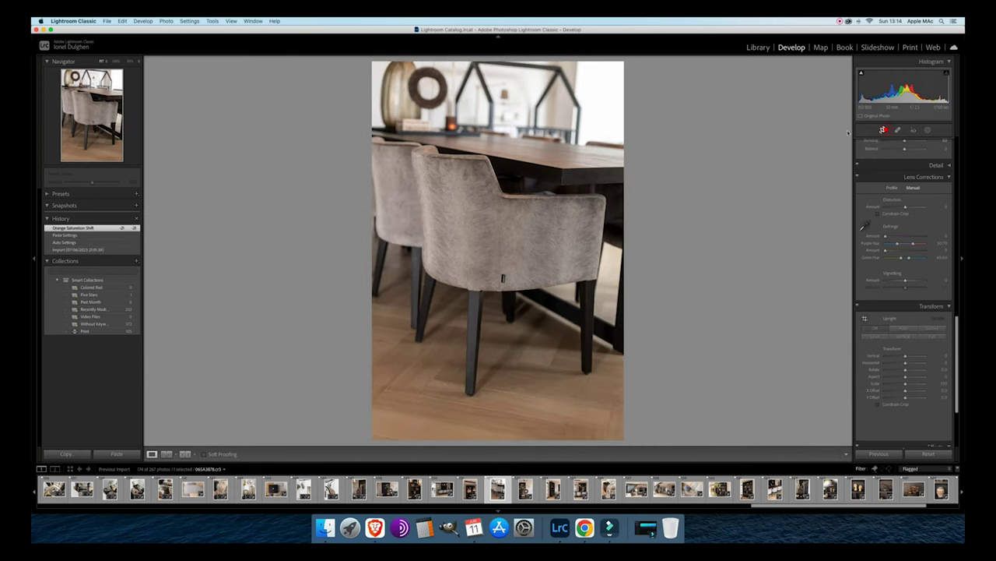
drag(709, 140, 713, 146)
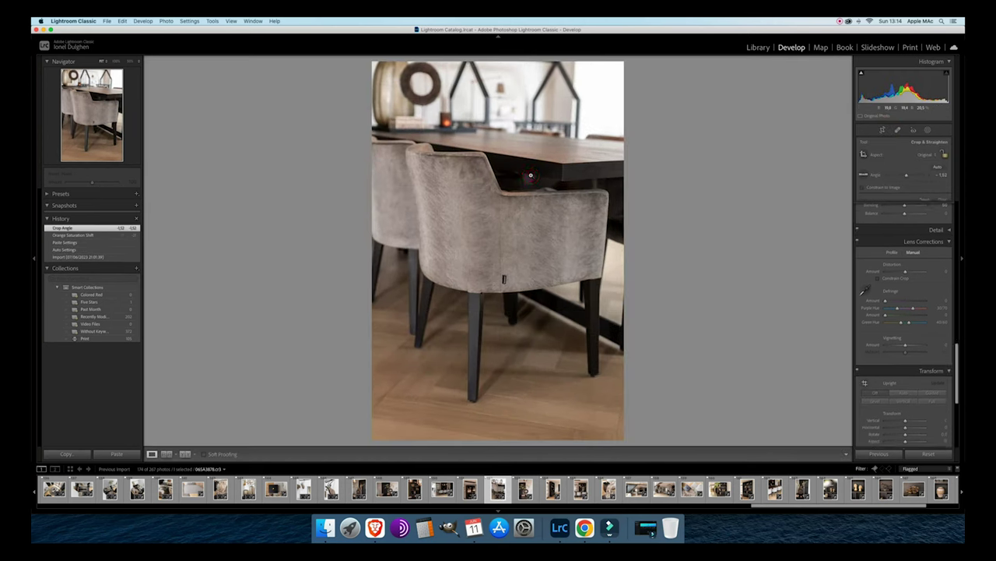
key(Return)
key(Right)
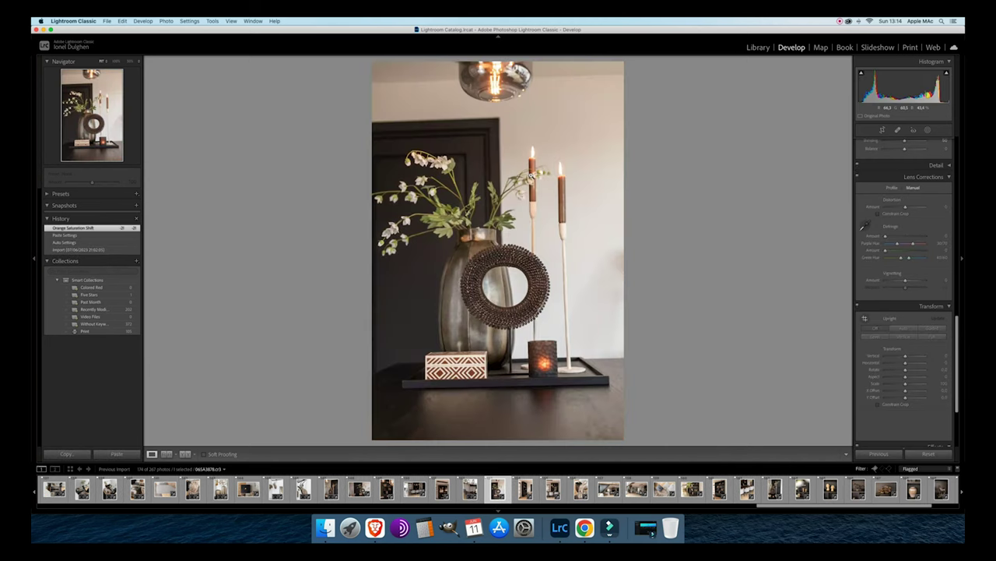
key(Left)
key(equal)
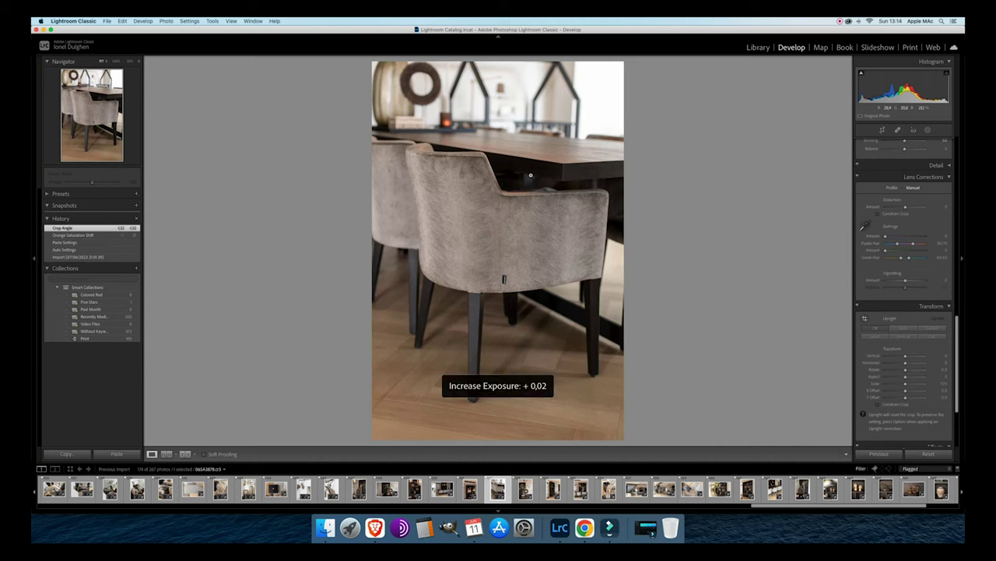
Give the candle-and-vase photo Auto upright and -0.74 exposure, then darken the bookcase photo by 0.36.
key(Right)
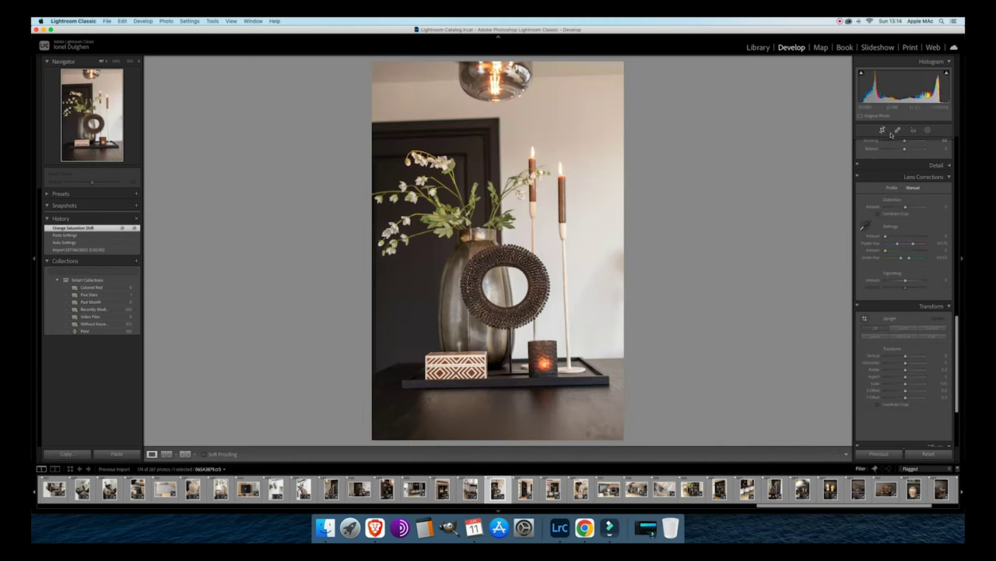
click(904, 328)
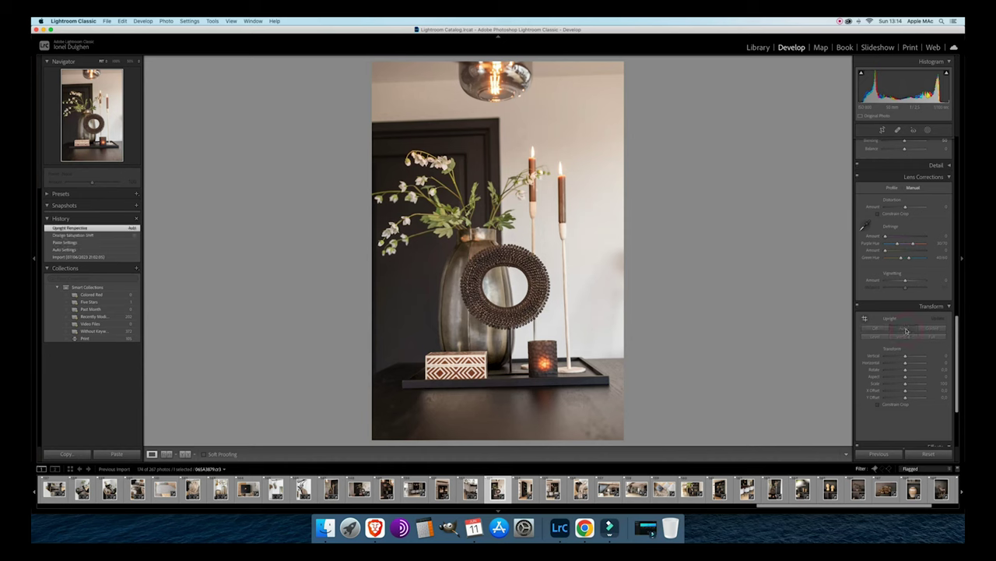
key(minus)
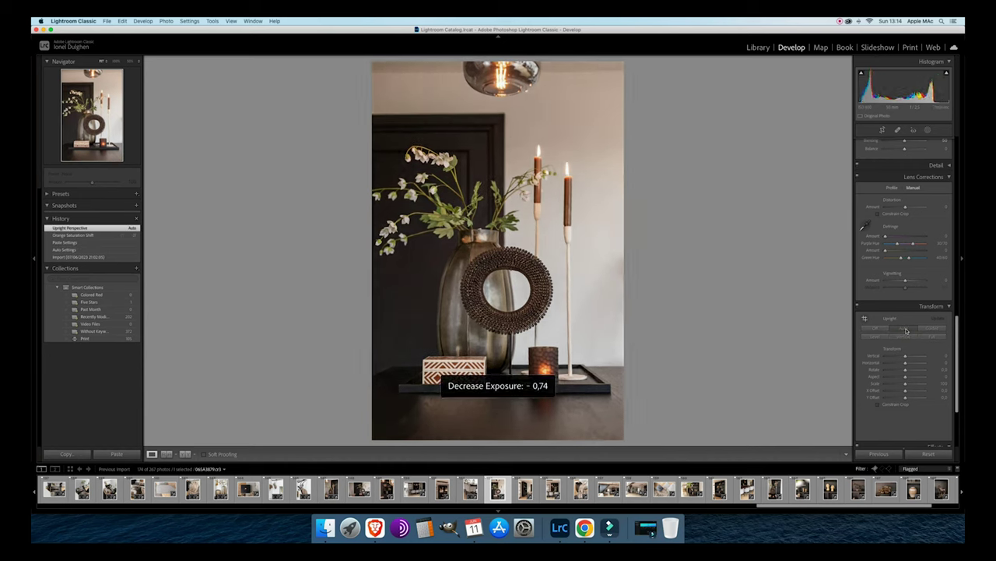
key(equal)
key(Right)
key(minus)
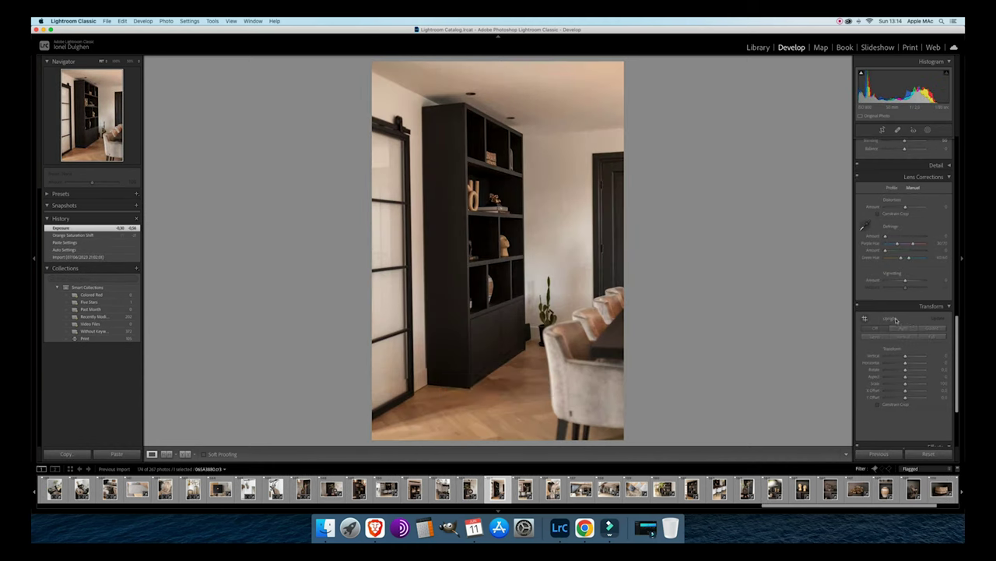
Raise the bookcase photo's exposure slightly, then apply Auto upright to the bookcase and dining-room photos.
key(equal)
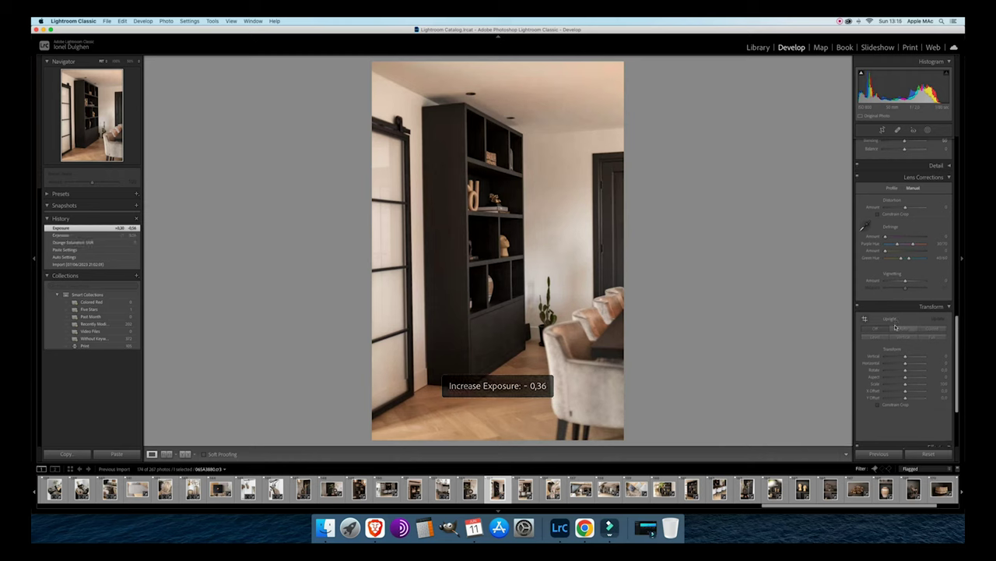
click(906, 330)
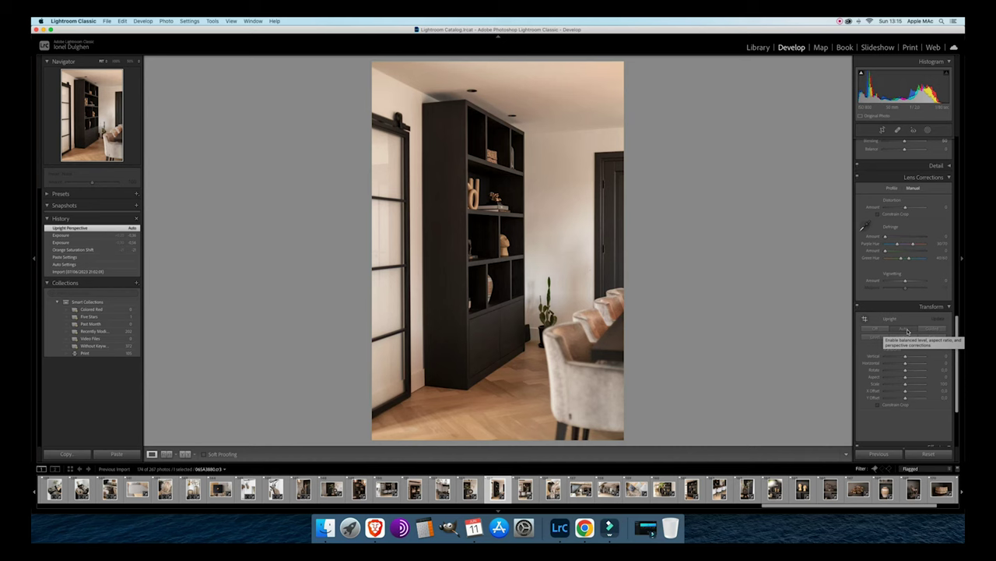
key(Right)
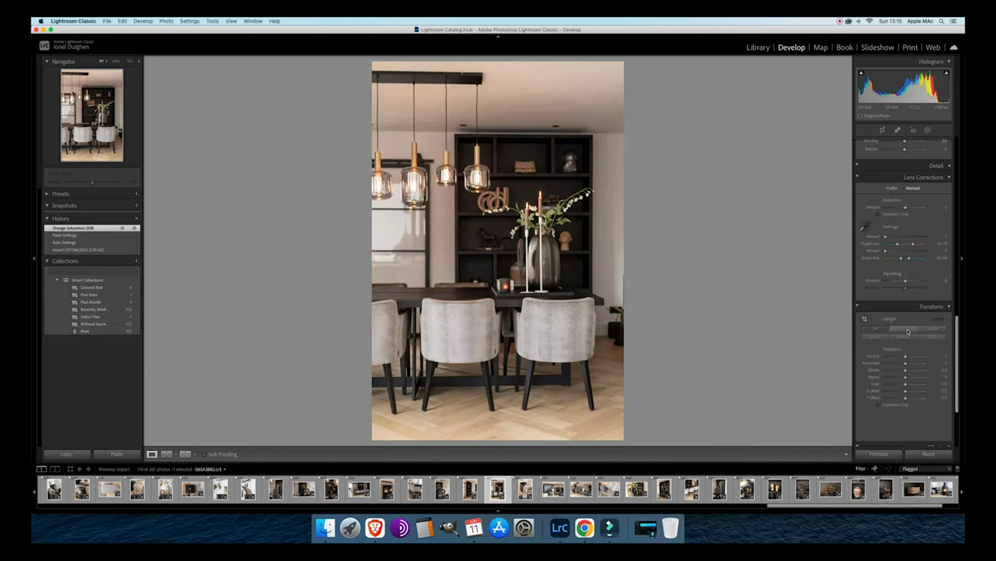
key(Right)
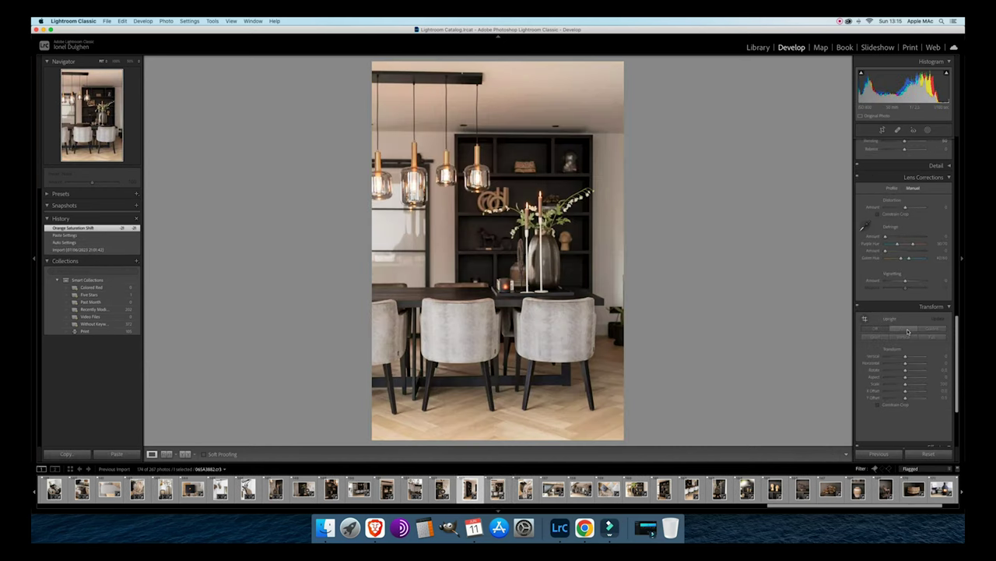
key(Right)
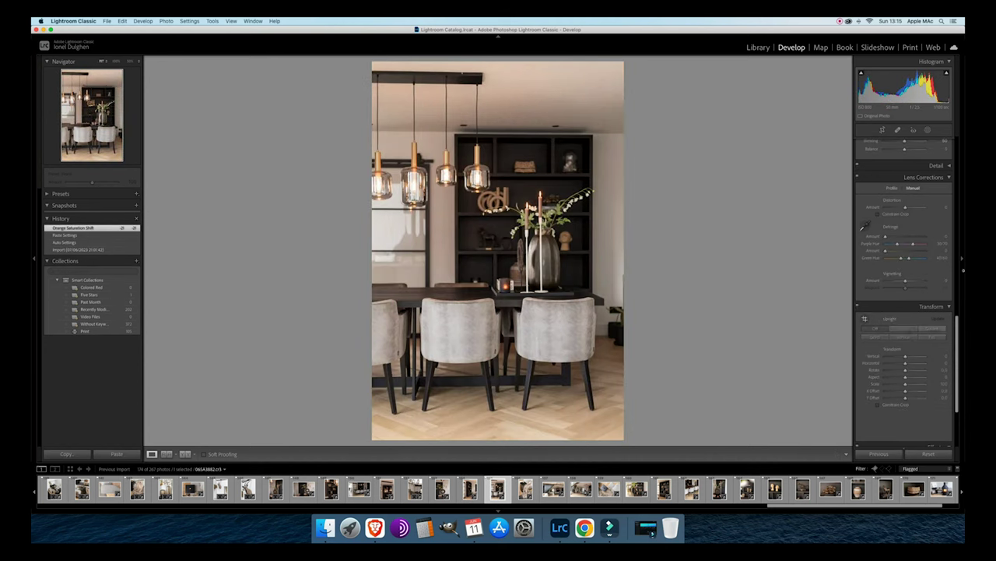
scroll(906, 331, down, 1)
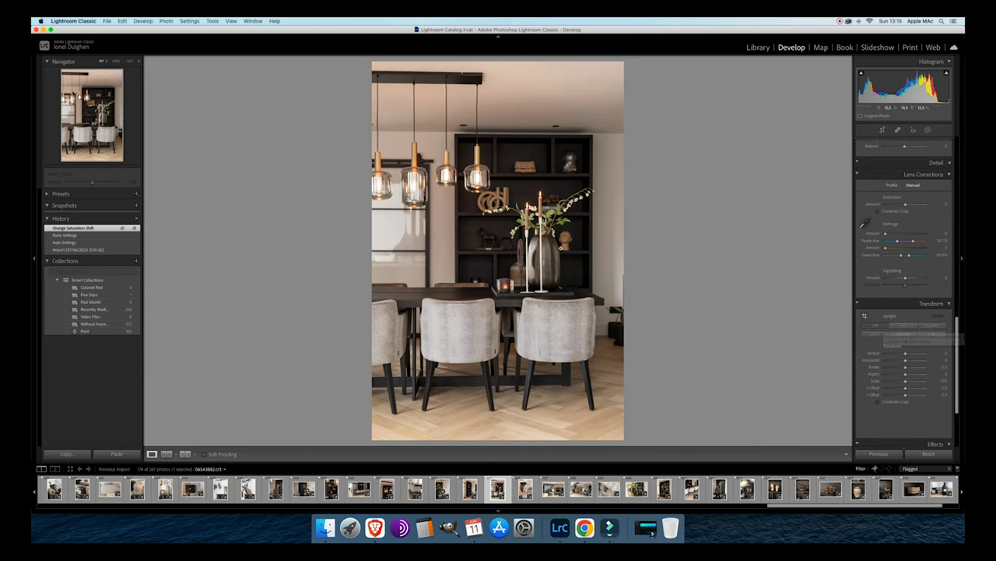
click(901, 325)
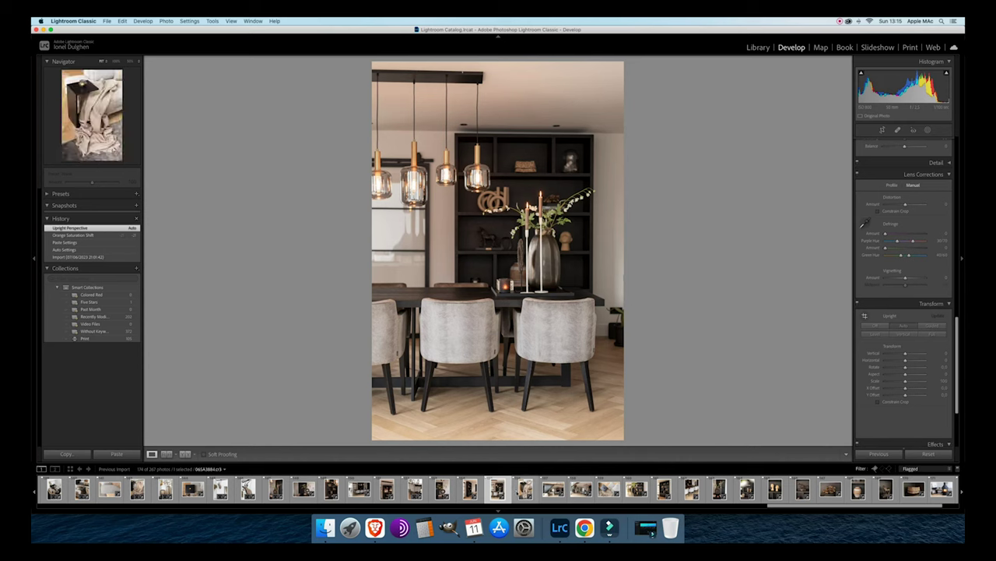
Give the blanket side-table photo Auto upright and exposure settled at -0.30.
click(526, 489)
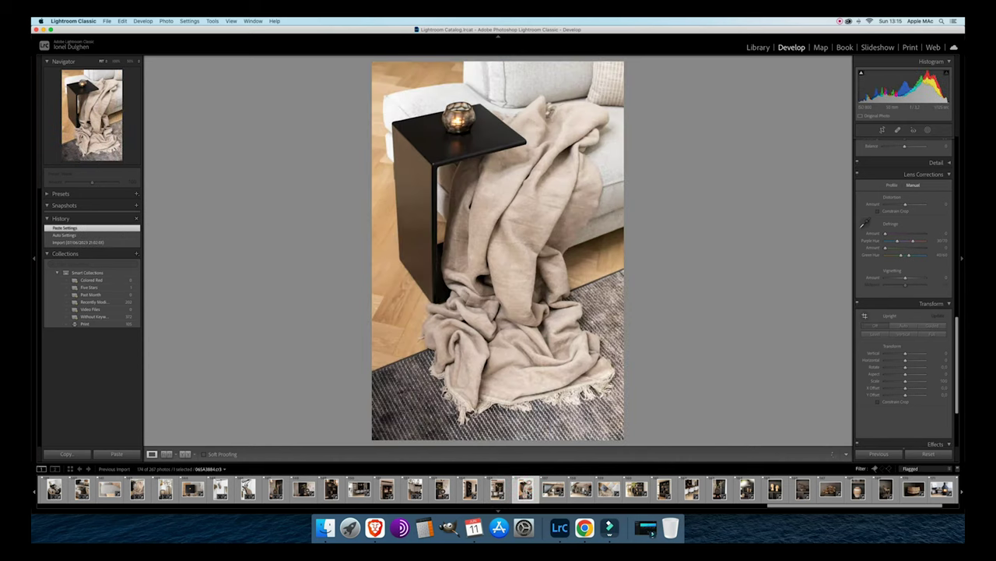
key(minus)
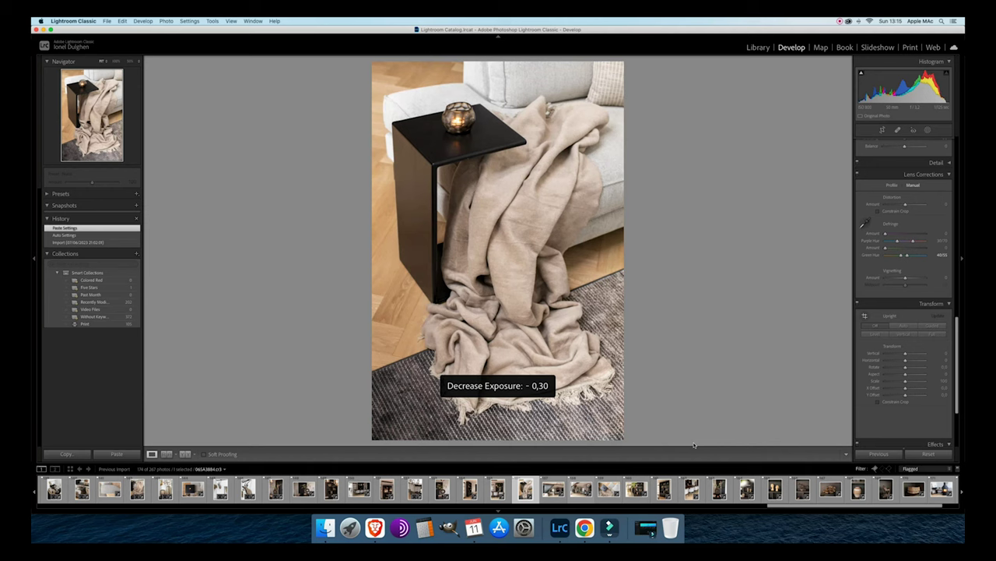
key(minus)
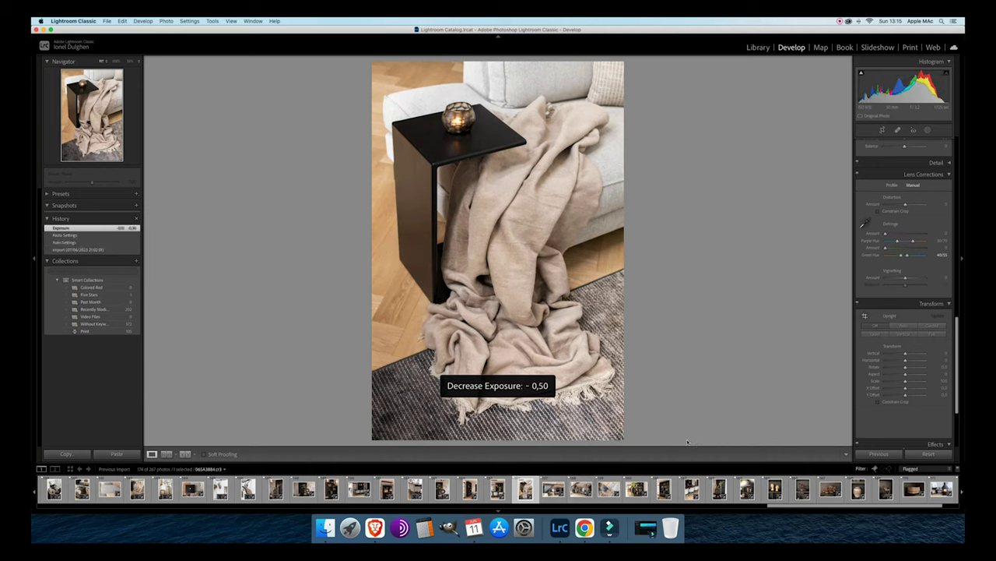
key(minus)
click(906, 328)
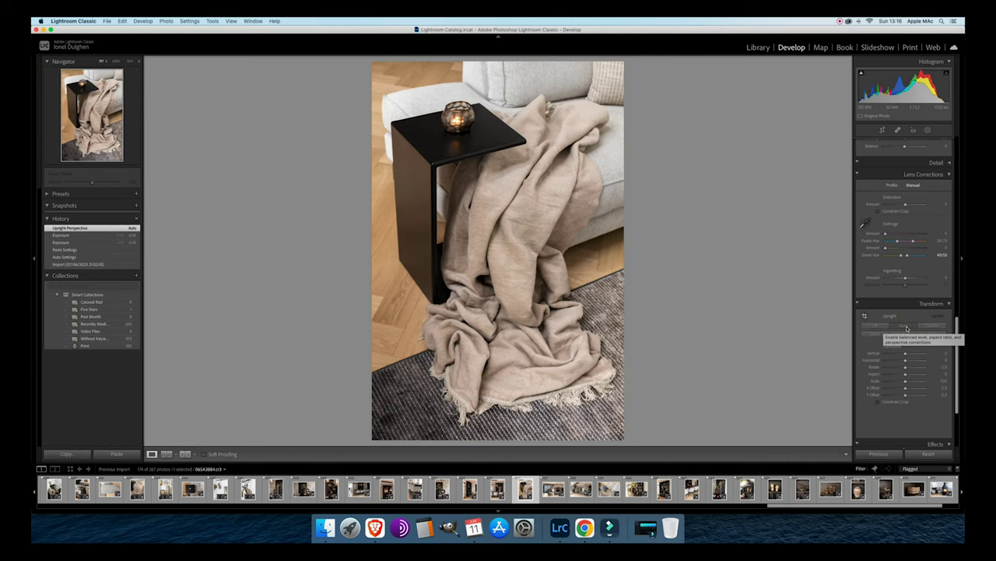
key(equal)
key(equal)
key(Left)
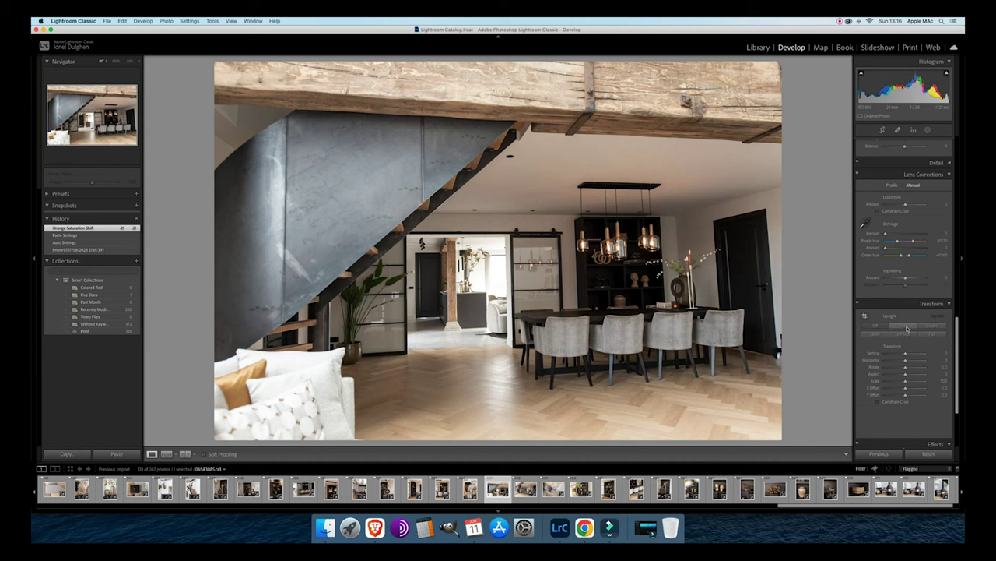
Darken the staircase photo and add a linear gradient mask with raised exposure over the dining side.
key(minus)
key(minus)
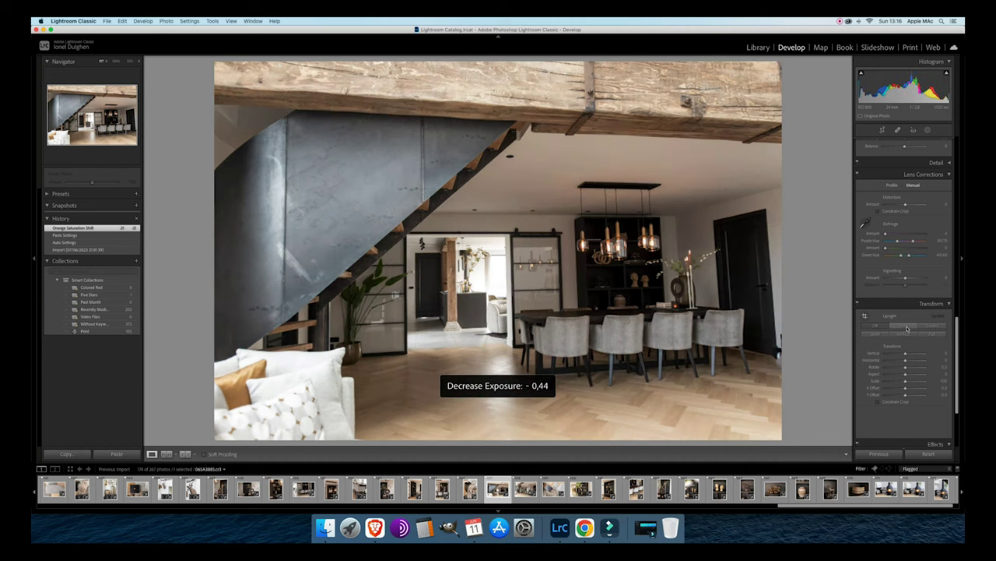
key(minus)
key(minus)
key(minus)
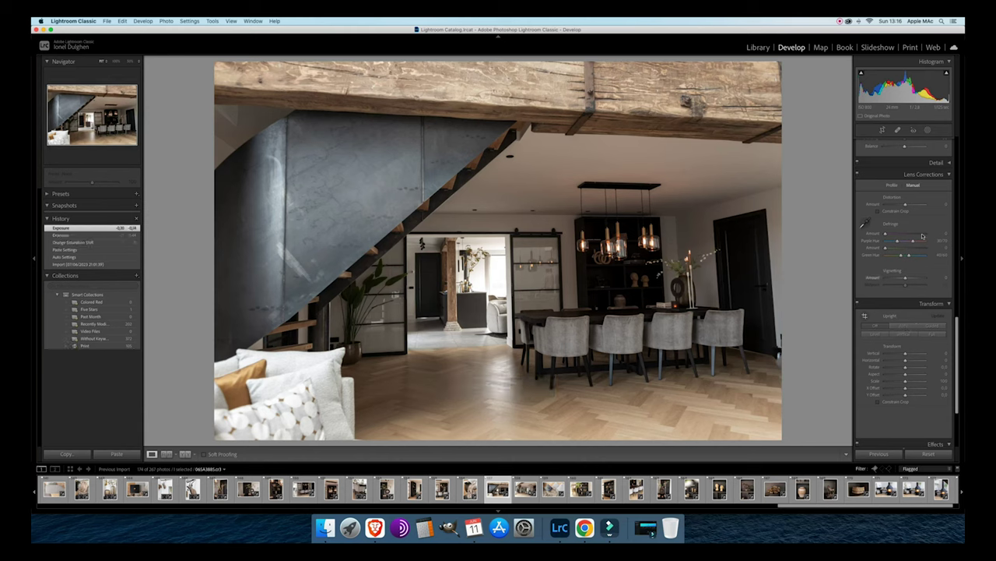
click(929, 129)
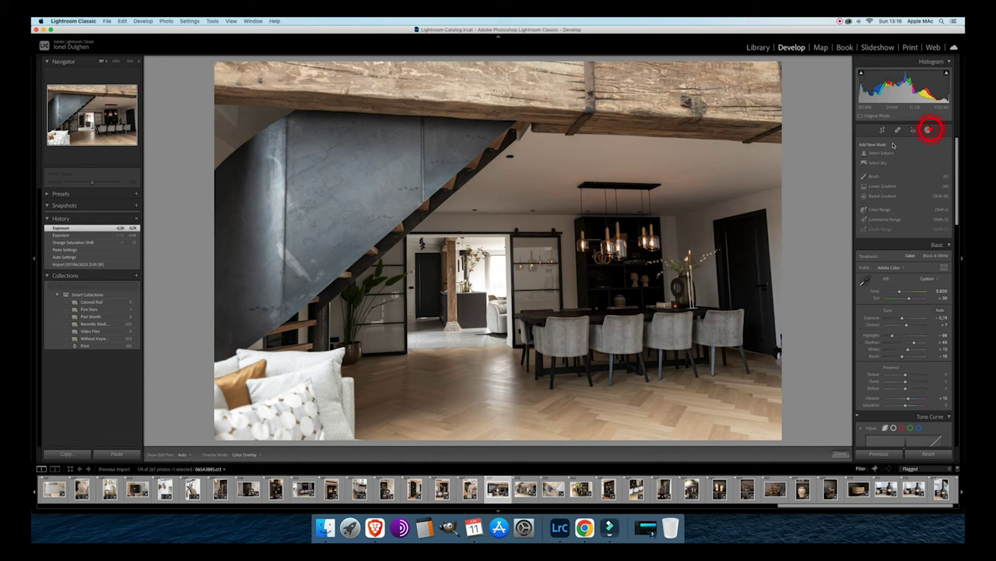
click(875, 187)
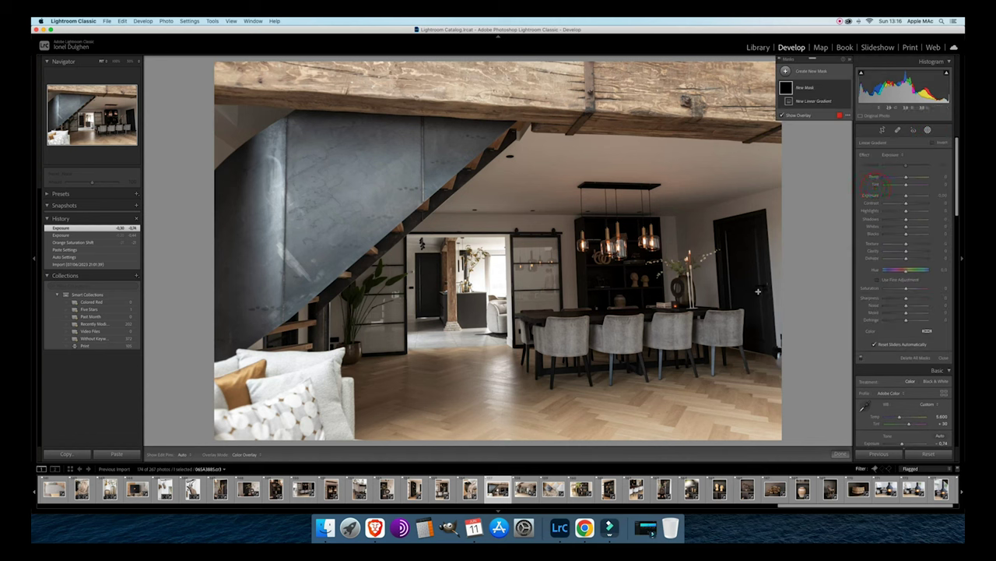
mouse_move(759, 292)
mouse_down()
mouse_move(445, 203)
mouse_move(657, 174)
mouse_up()
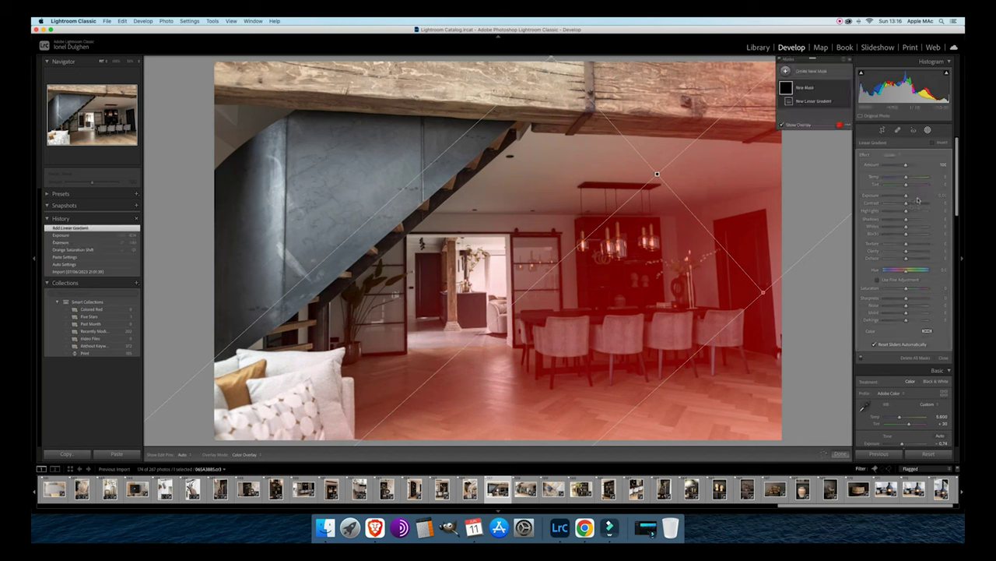
drag(906, 196, 912, 198)
Apply Auto upright with a small vertical tweak, finish the mask, and settle exposure at -0.74.
scroll(899, 345, down, 15)
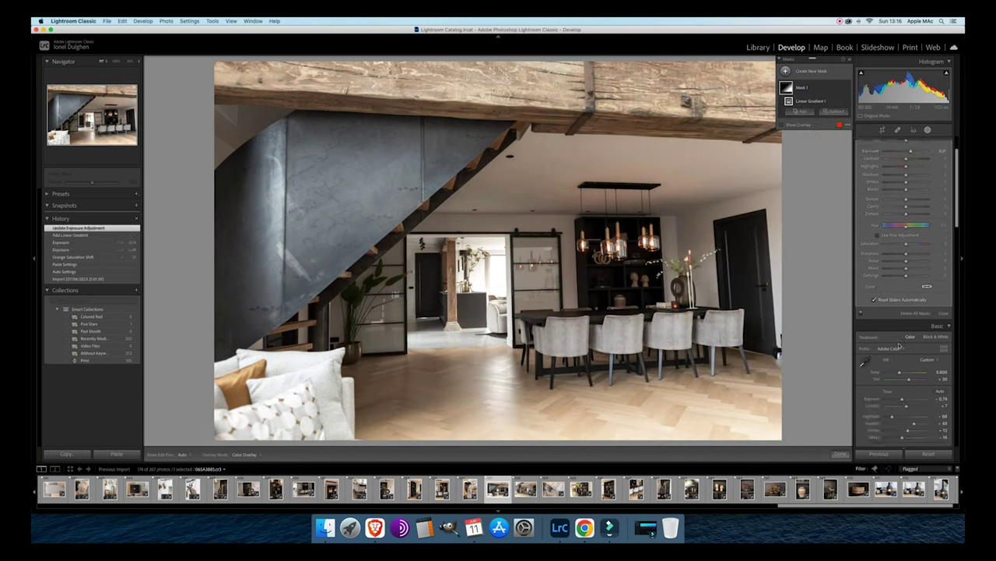
scroll(900, 344, down, 10)
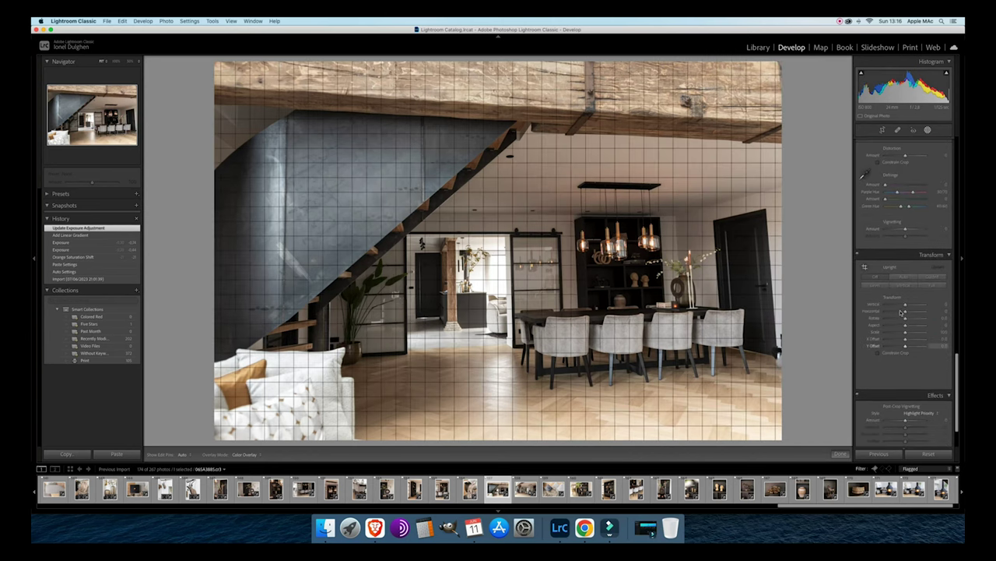
click(903, 276)
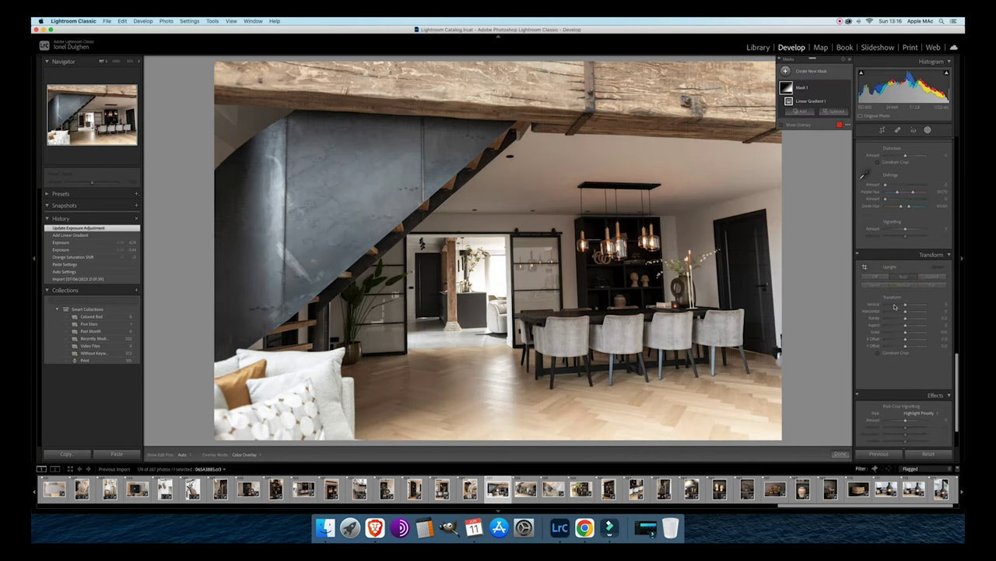
mouse_move(896, 306)
mouse_down()
mouse_move(906, 305)
mouse_move(904, 320)
mouse_up()
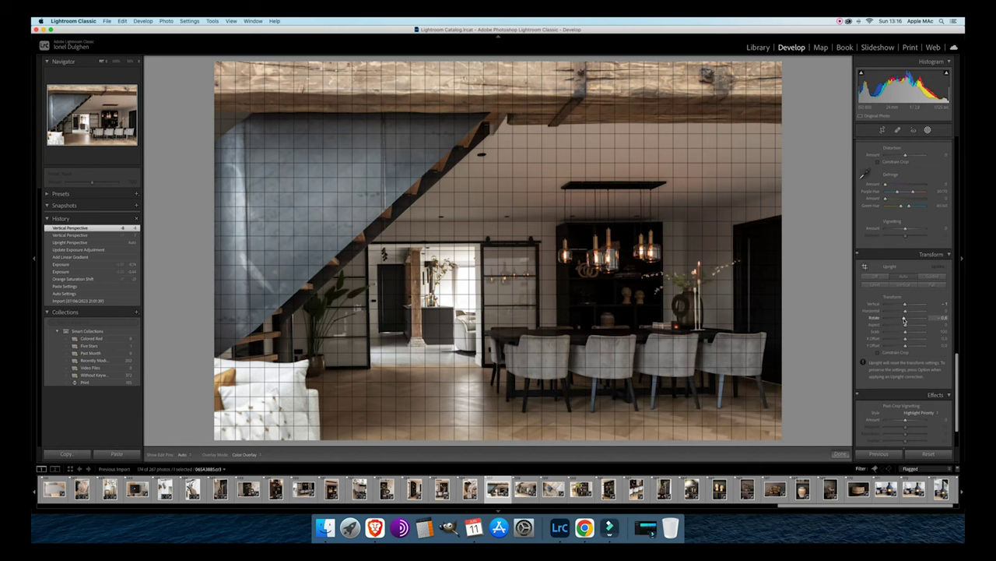
click(839, 453)
key(minus)
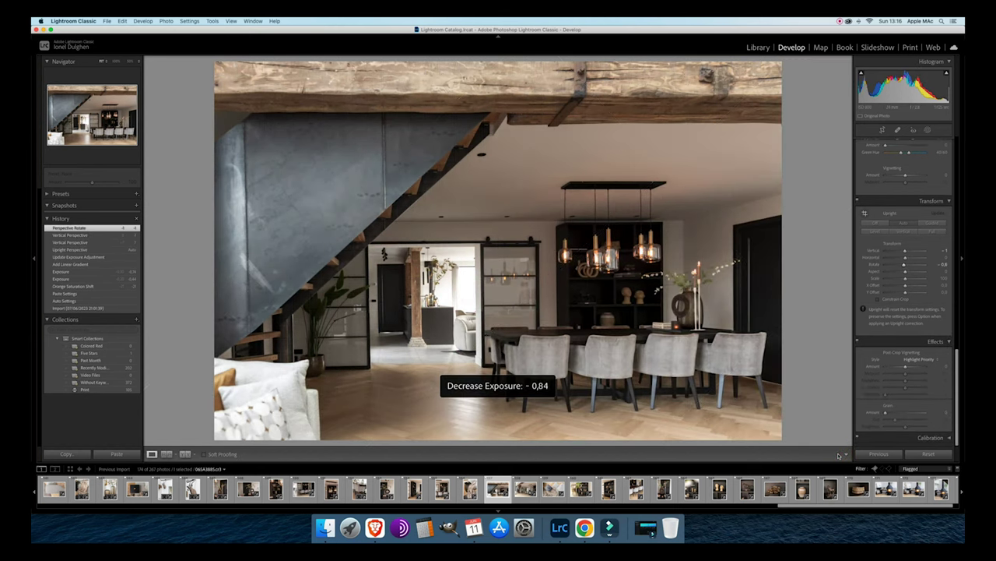
key(equal)
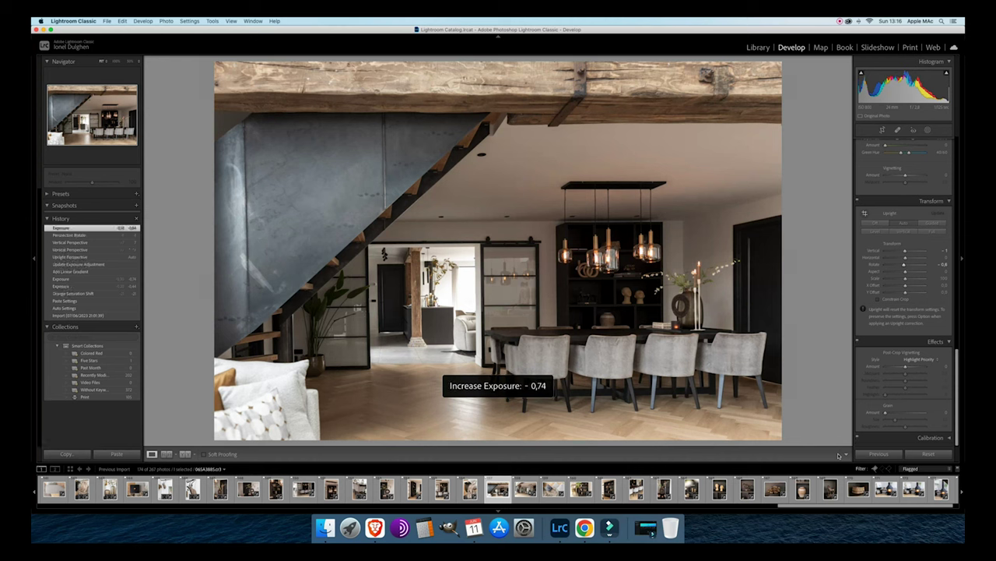
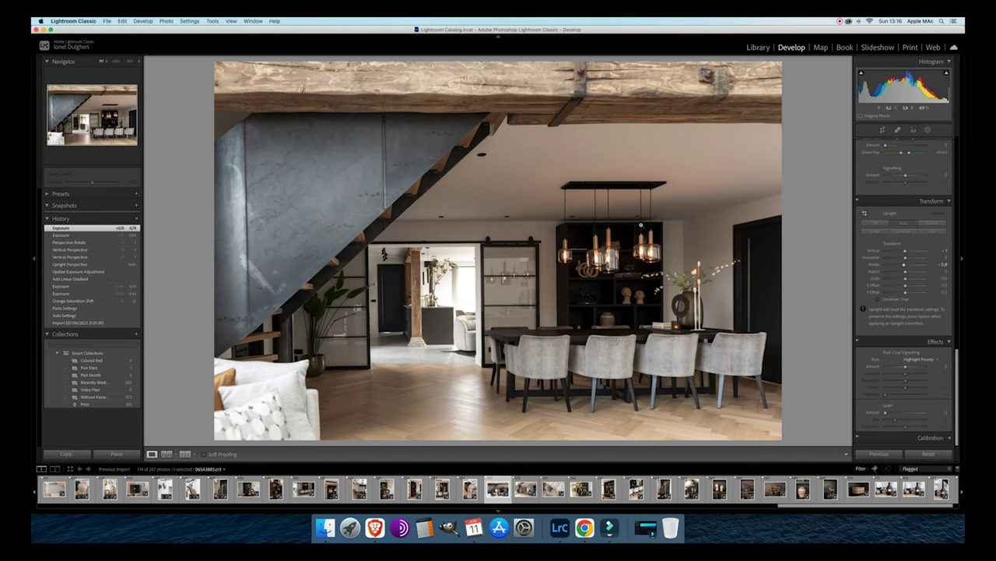
Return the current photo's exposure to -0.74, then open the spiral-staircase dining photo and apply Upright Auto.
key(minus)
key(minus)
key(equal)
key(equal)
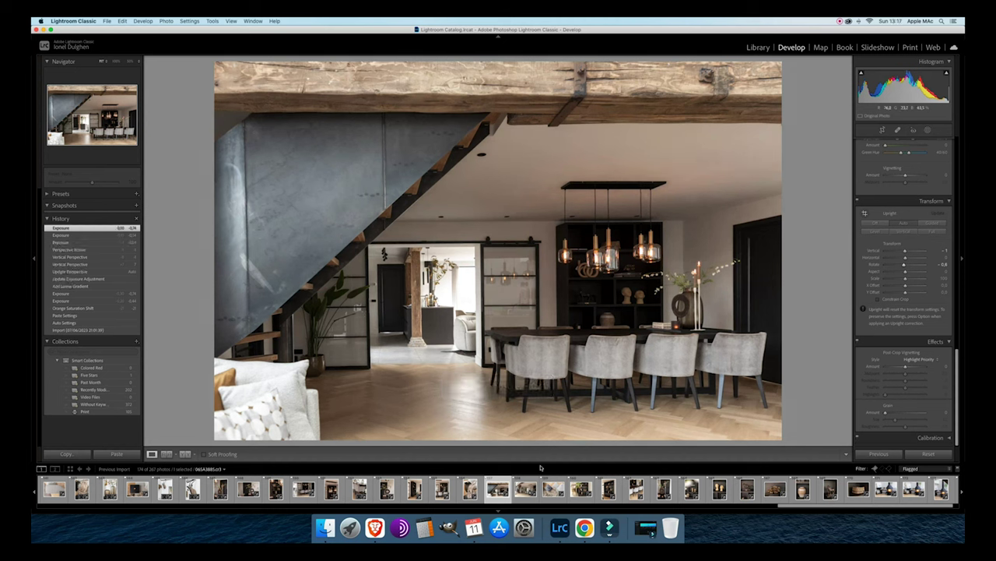
click(525, 488)
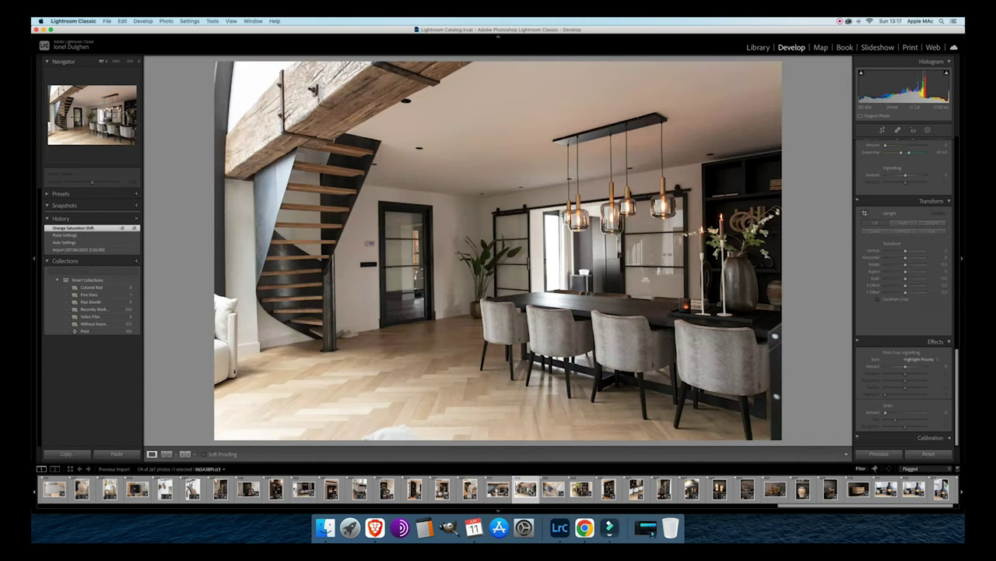
click(907, 223)
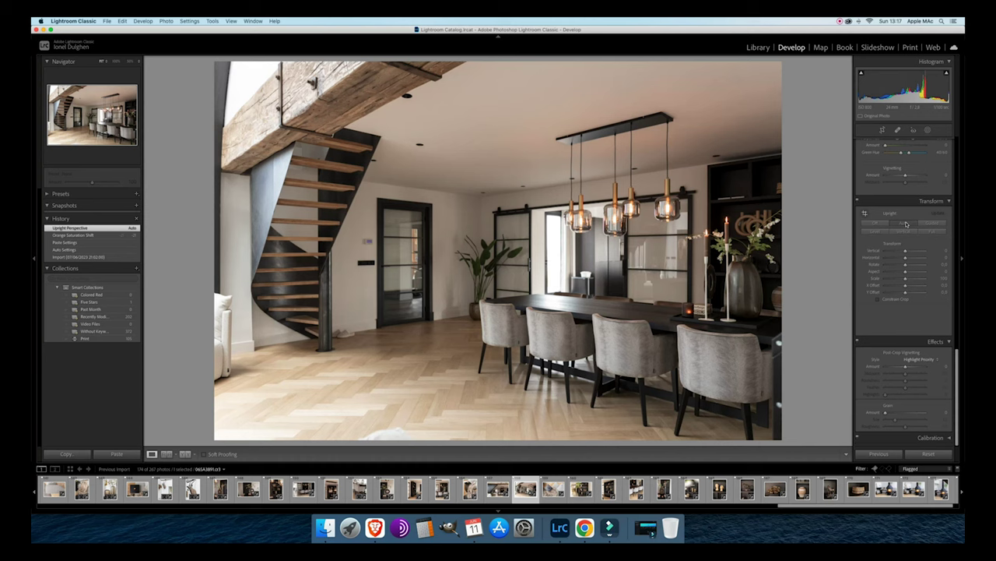
Lower the dining photo's exposure to -0.44.
key(minus)
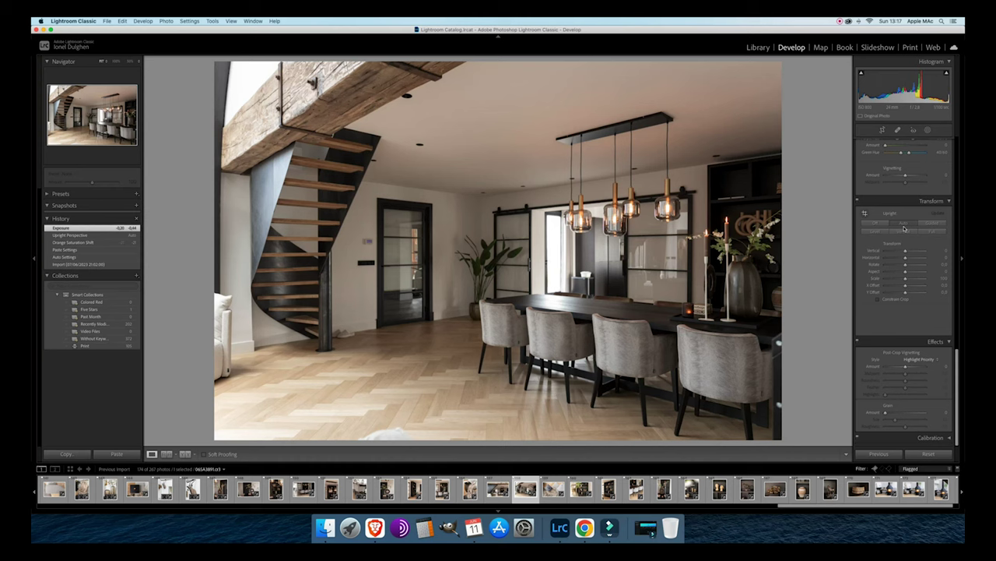
key(equal)
key(minus)
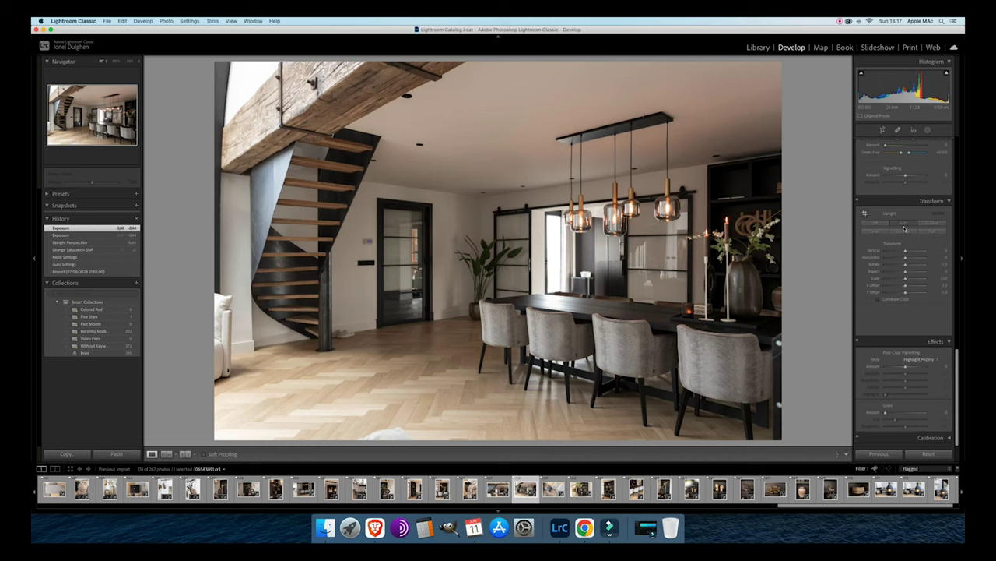
click(882, 130)
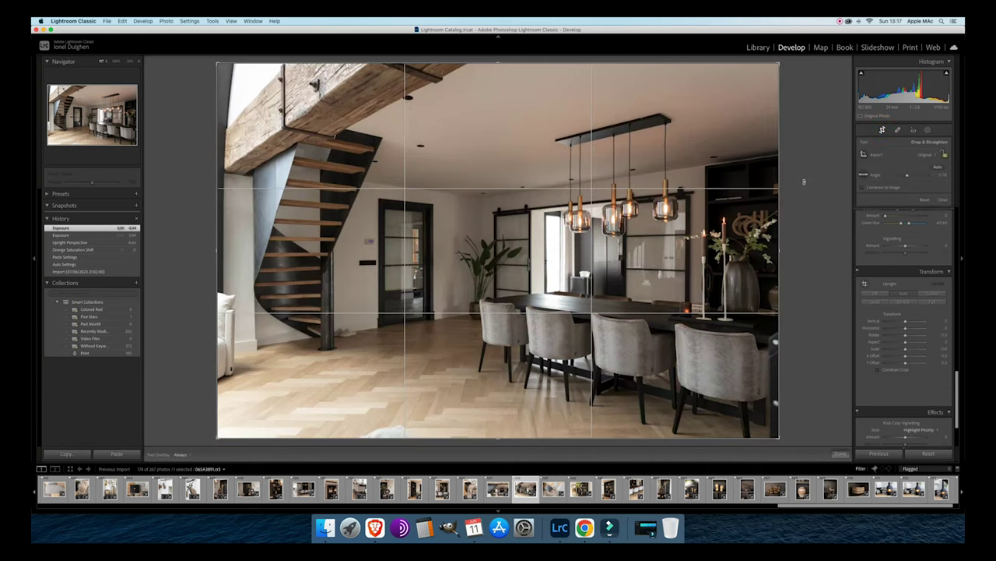
Straighten the dining photo to -0.36° and trim its left crop edge.
drag(804, 181, 808, 179)
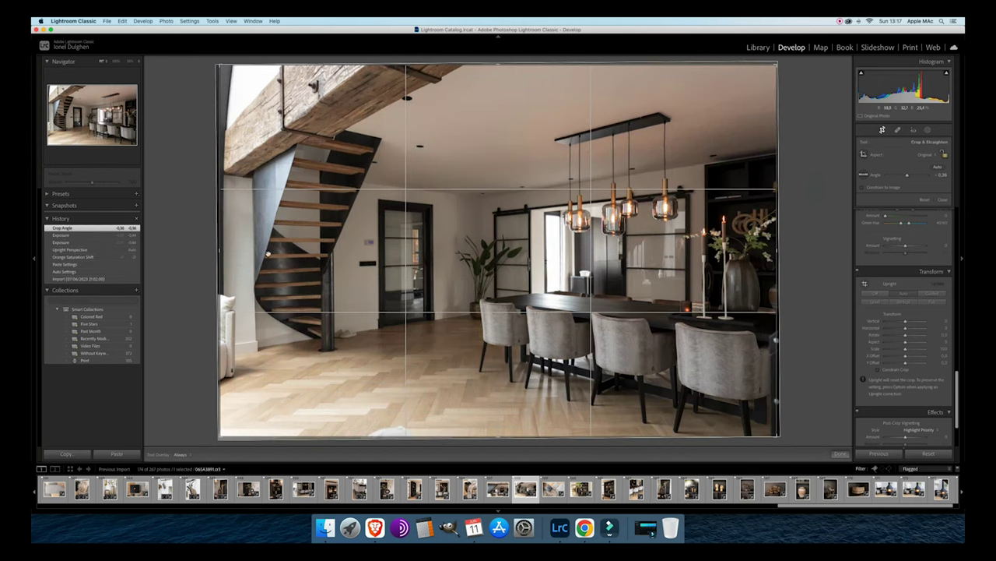
drag(220, 260, 225, 259)
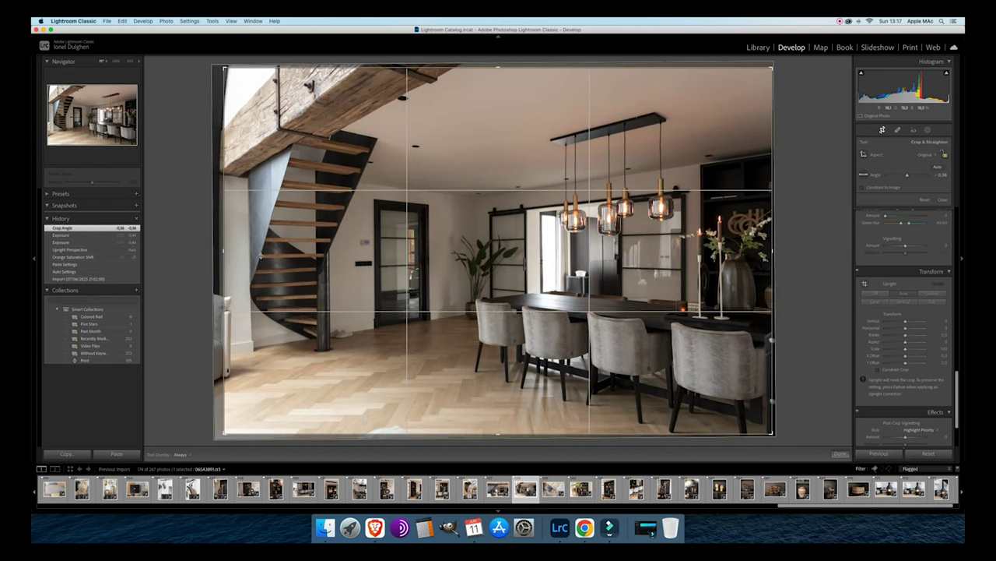
key(Return)
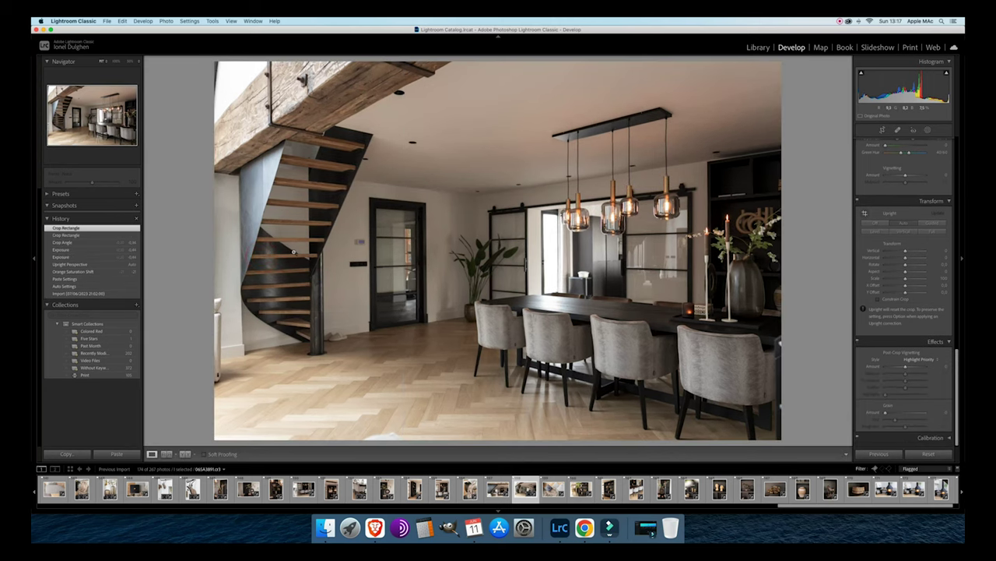
Set the dining photo's exposure to -0.34 and advance to the blanket and table photo.
key(equal)
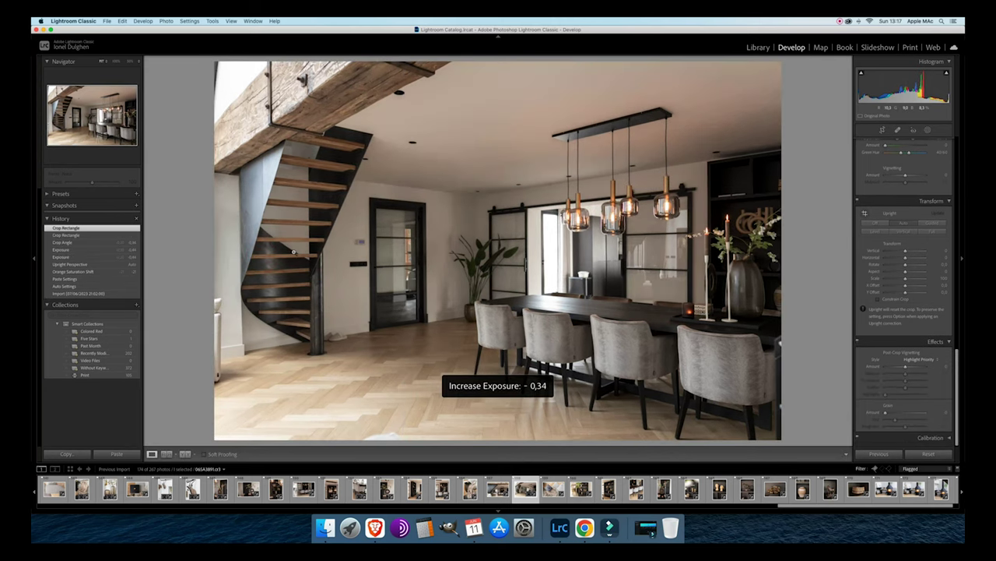
key(minus)
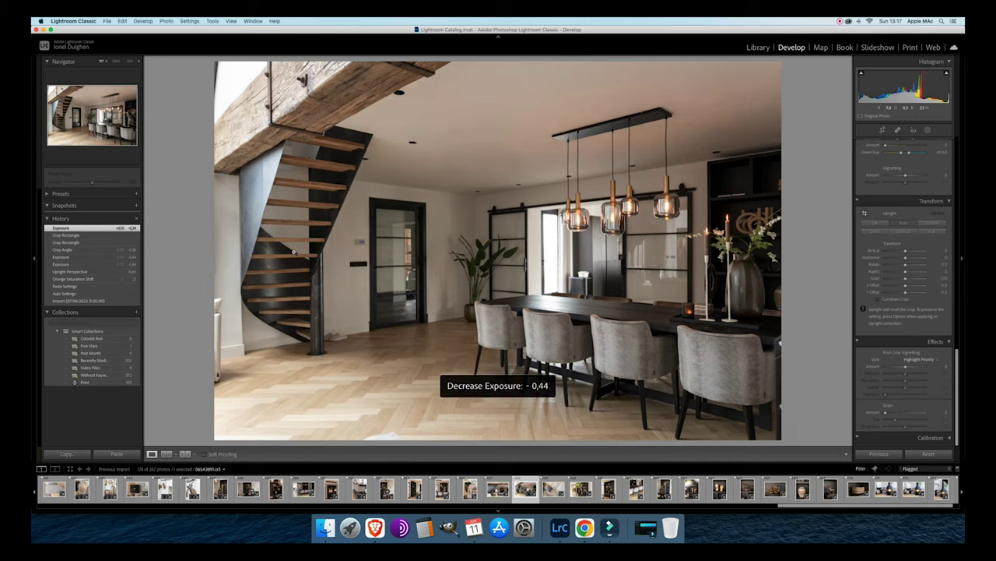
key(equal)
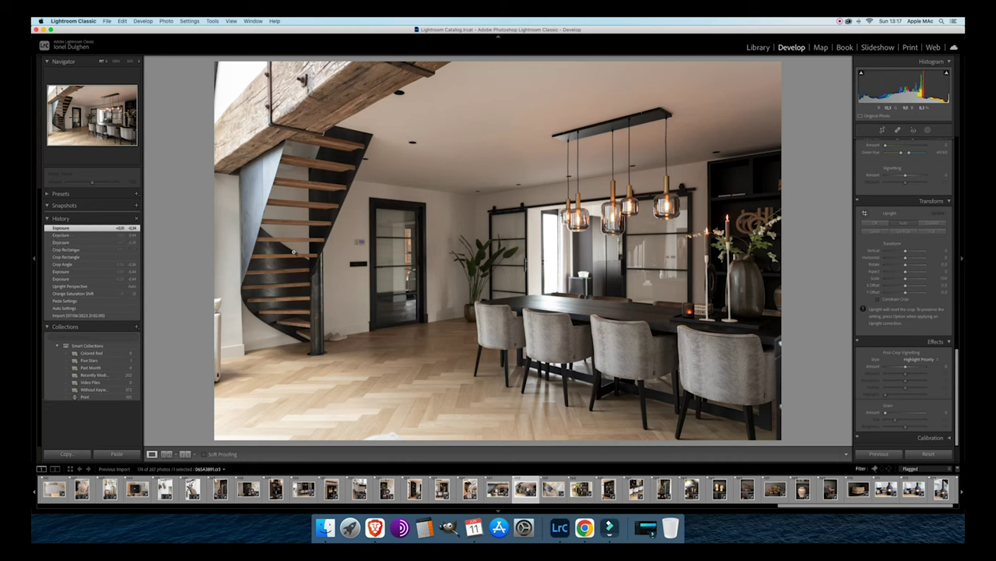
key(Right)
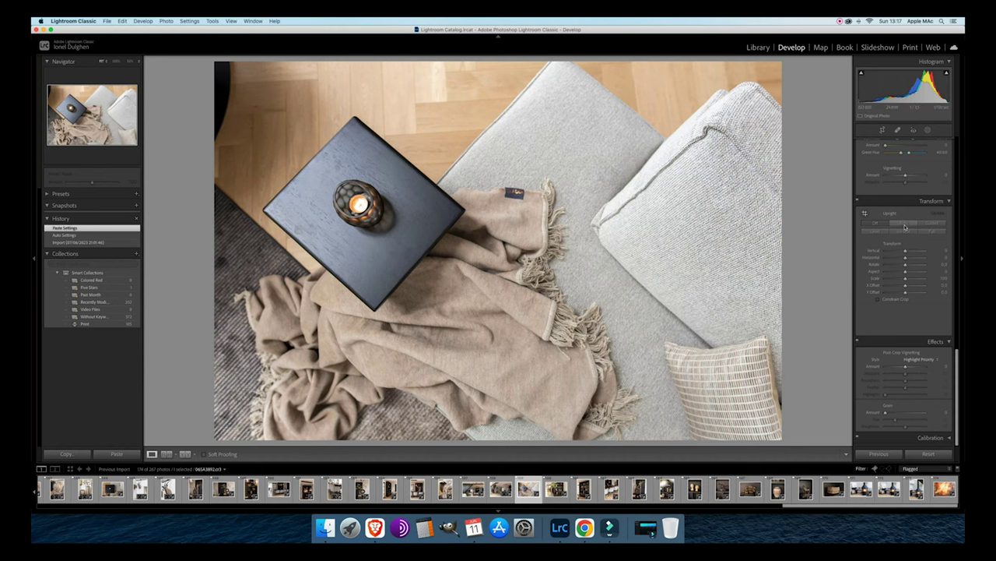
Lower the blanket photo's exposure to -0.64 and advance to the bookshelf close-up.
key(minus)
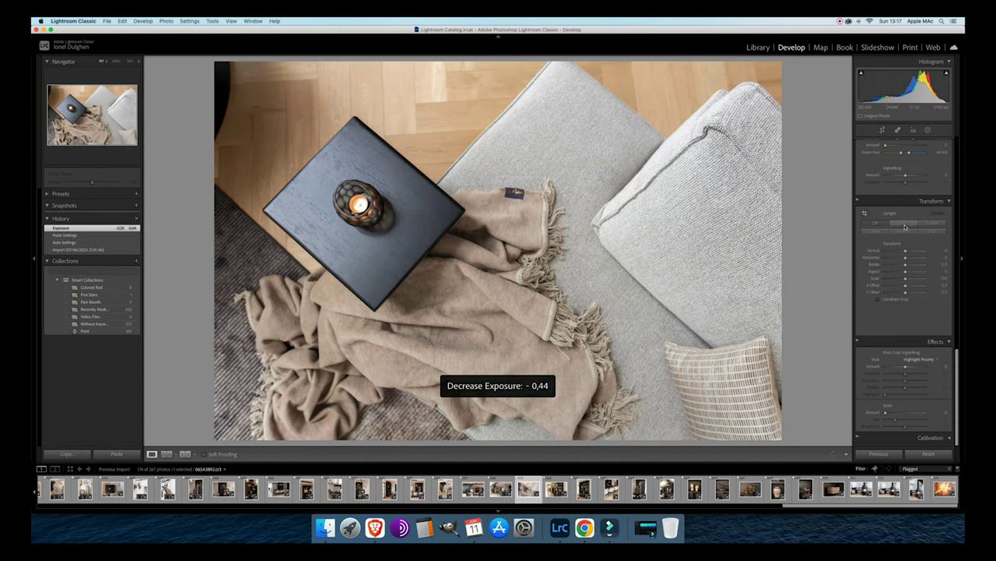
key(minus)
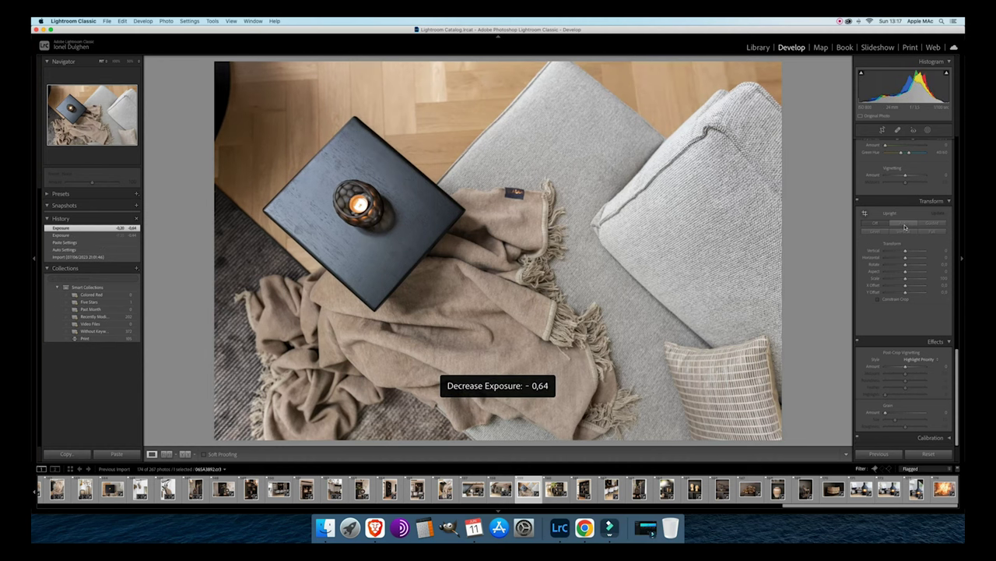
key(Right)
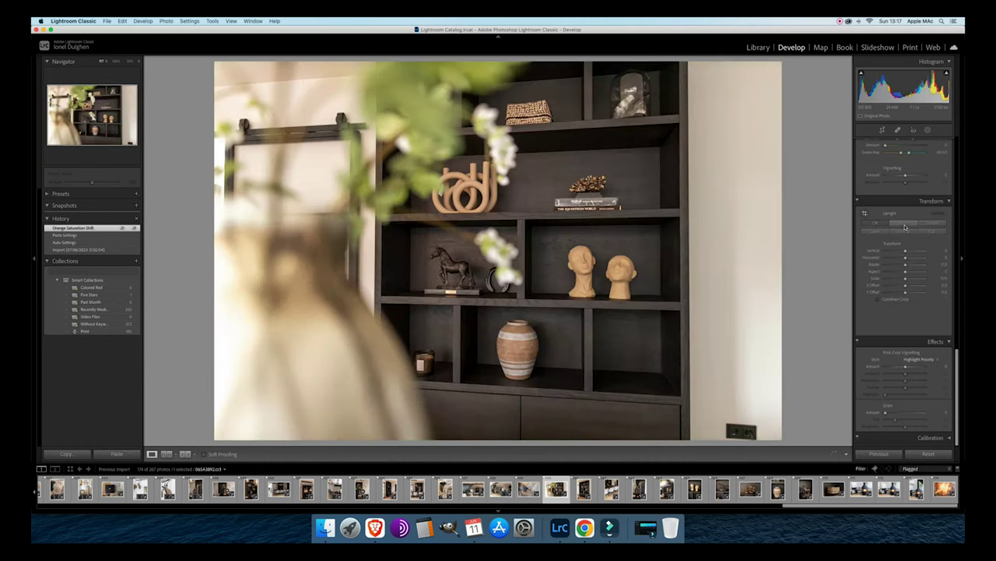
Darken the bookshelf close-up to -0.32, correct its Vertical perspective and enable Constrain Crop.
key(minus)
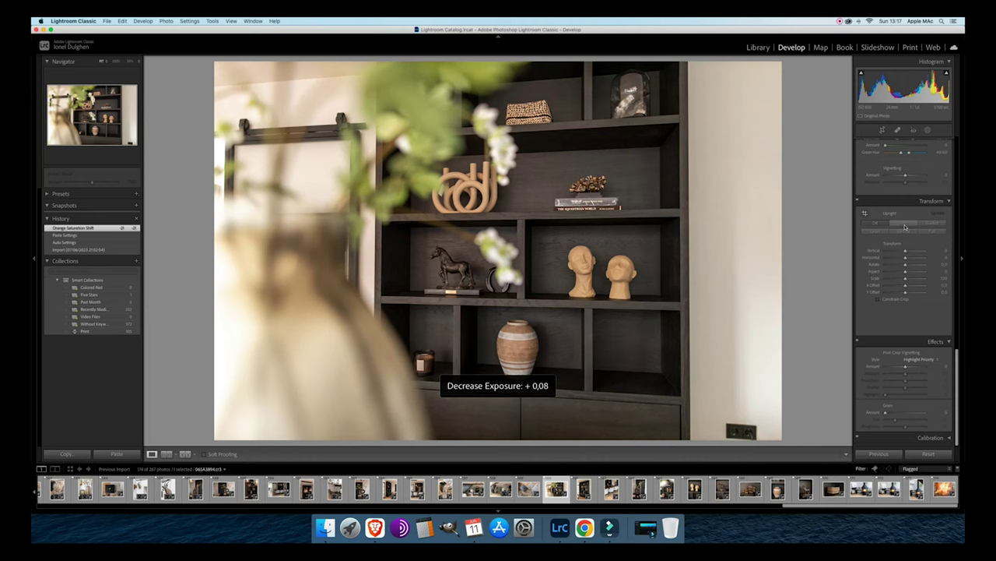
key(minus)
key(minus)
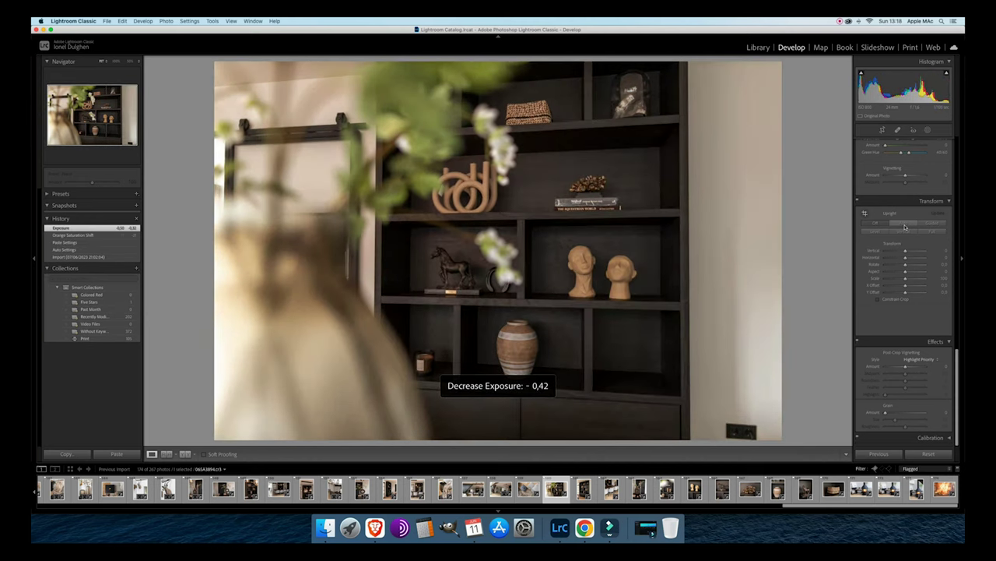
key(equal)
click(900, 225)
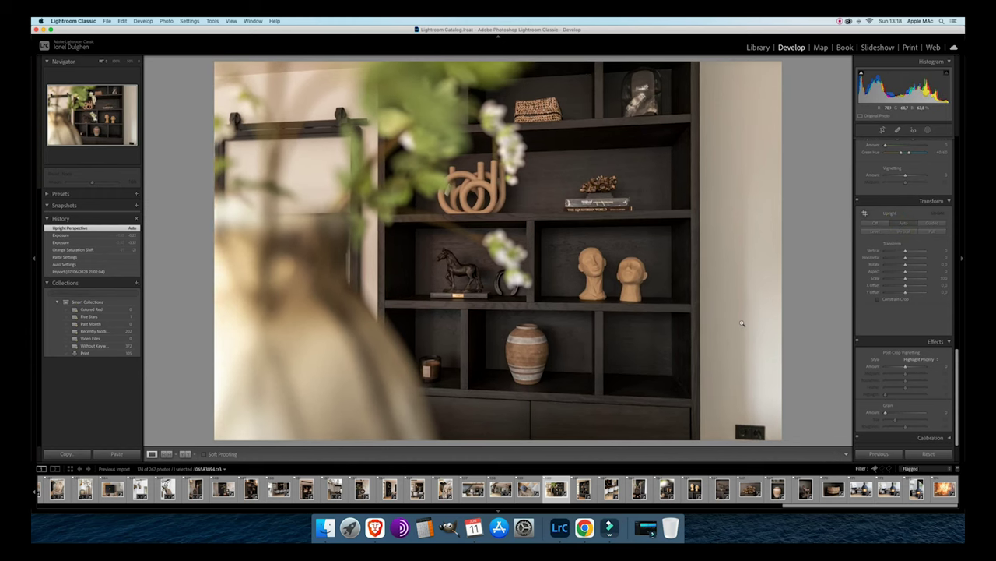
key(minus)
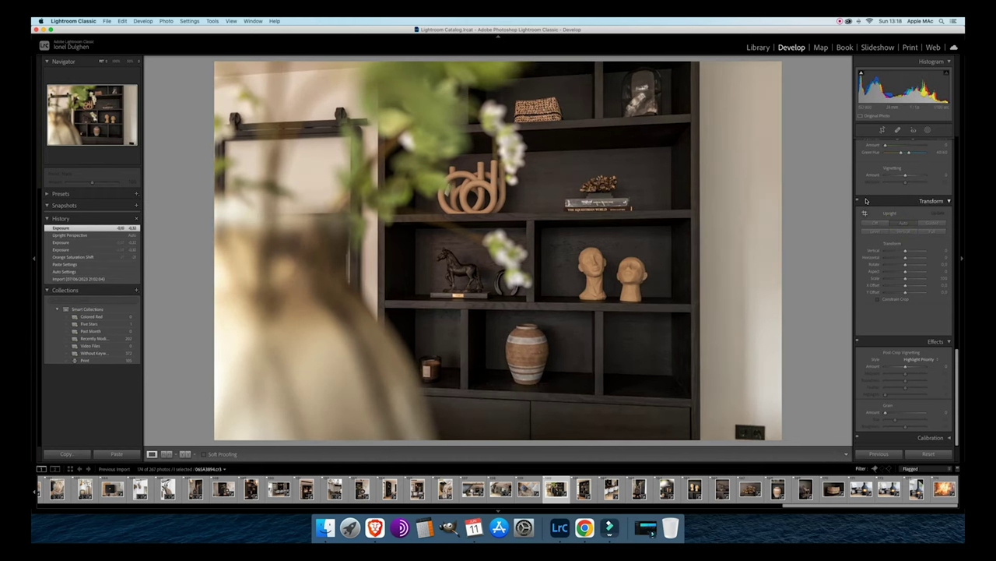
drag(905, 250, 906, 267)
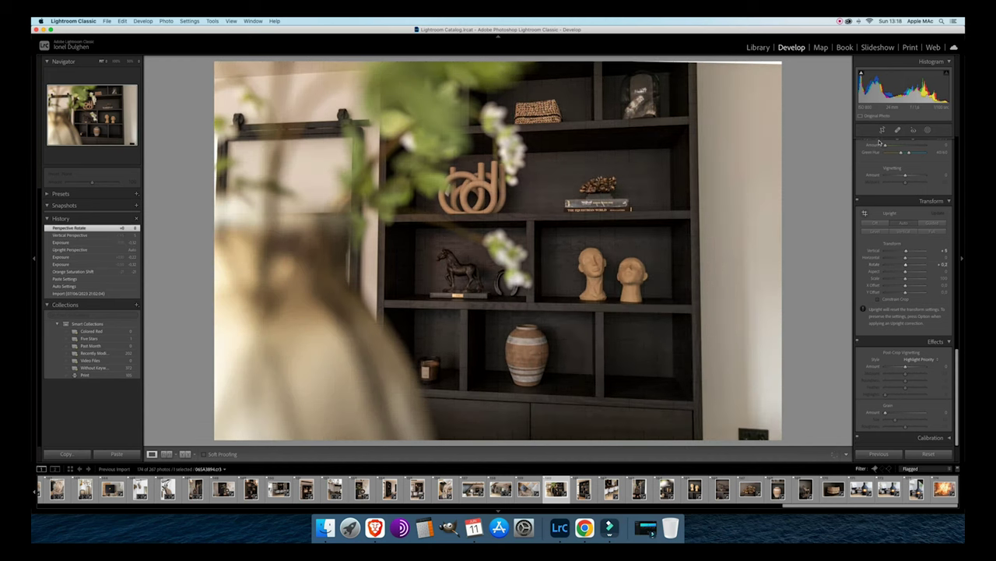
click(880, 298)
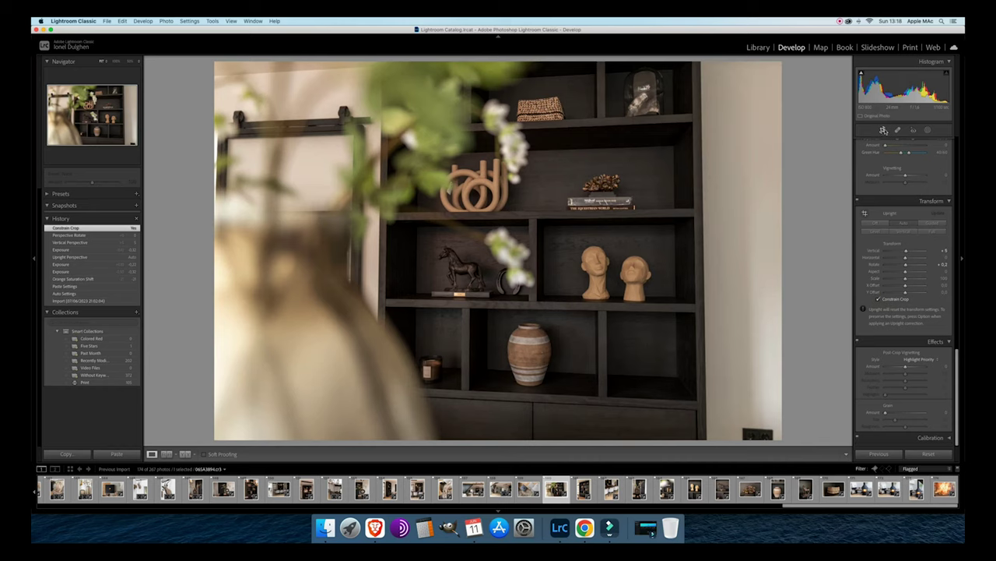
Crop the bookshelf photo, set its exposure to -0.62, and advance to the tall shelving photo.
click(882, 129)
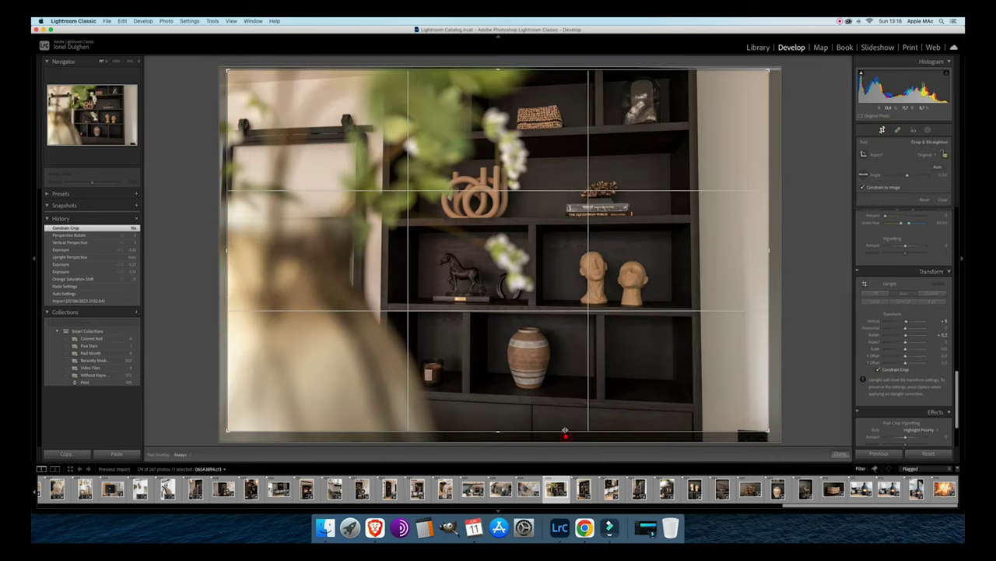
click(573, 403)
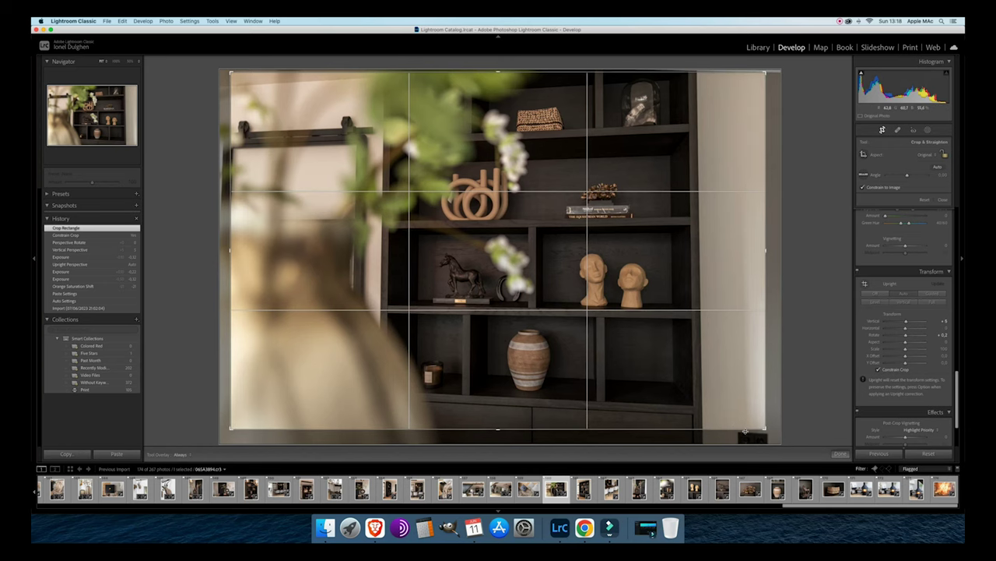
double_click(630, 405)
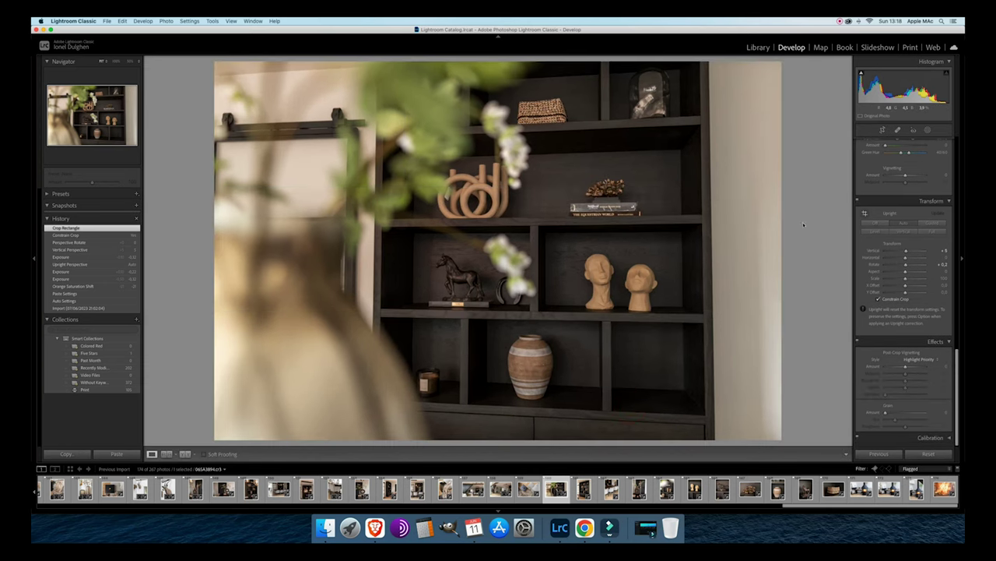
key(minus)
key(minus)
key(minus)
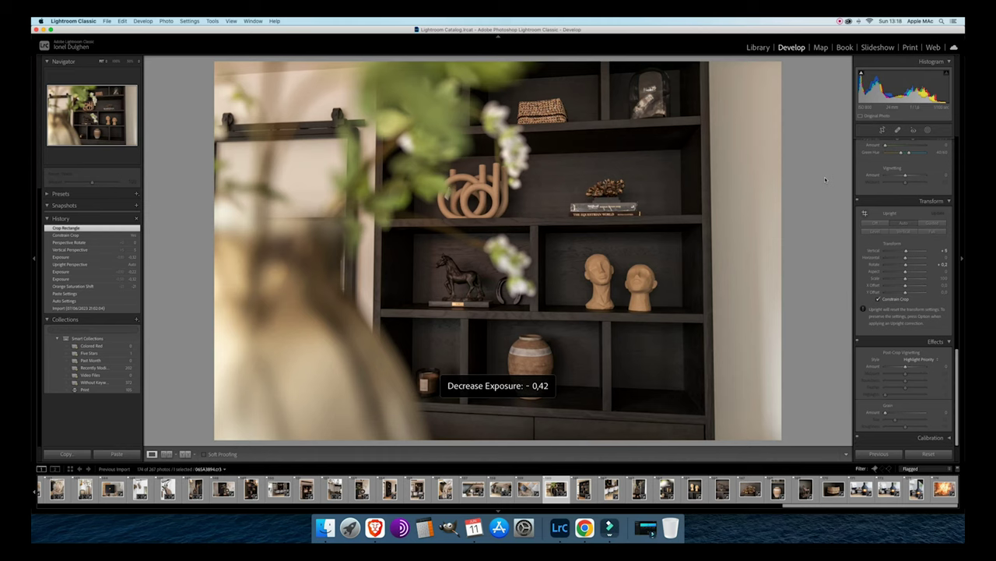
key(equal)
key(minus)
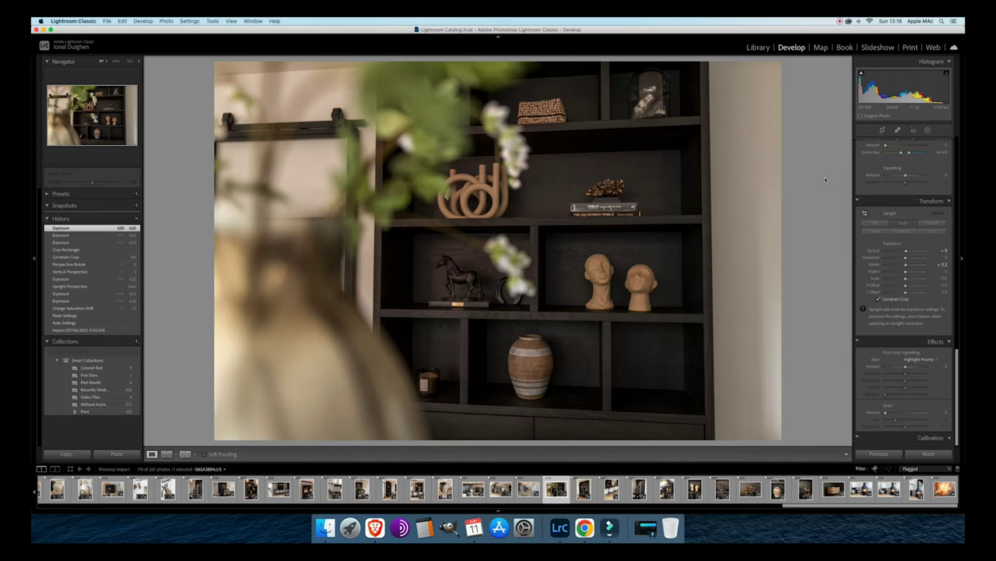
key(minus)
key(equal)
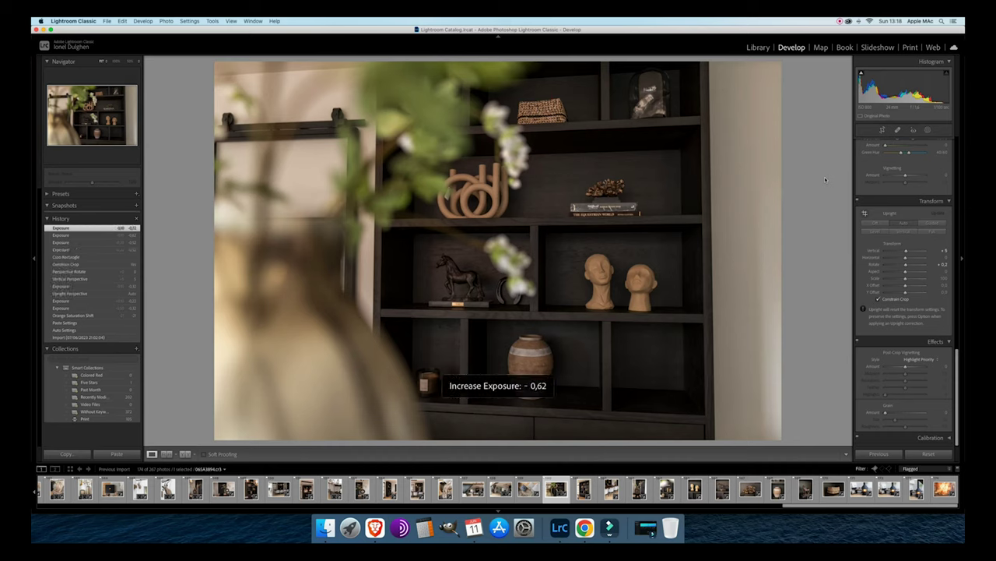
key(Right)
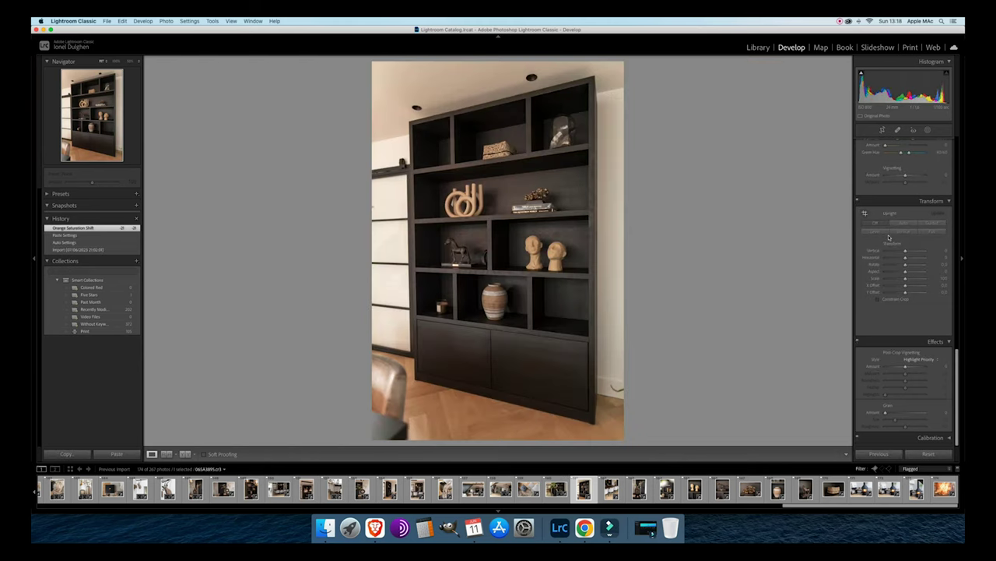
Apply Upright Auto to the bookshelf photo and darken it by three exposure steps.
click(905, 225)
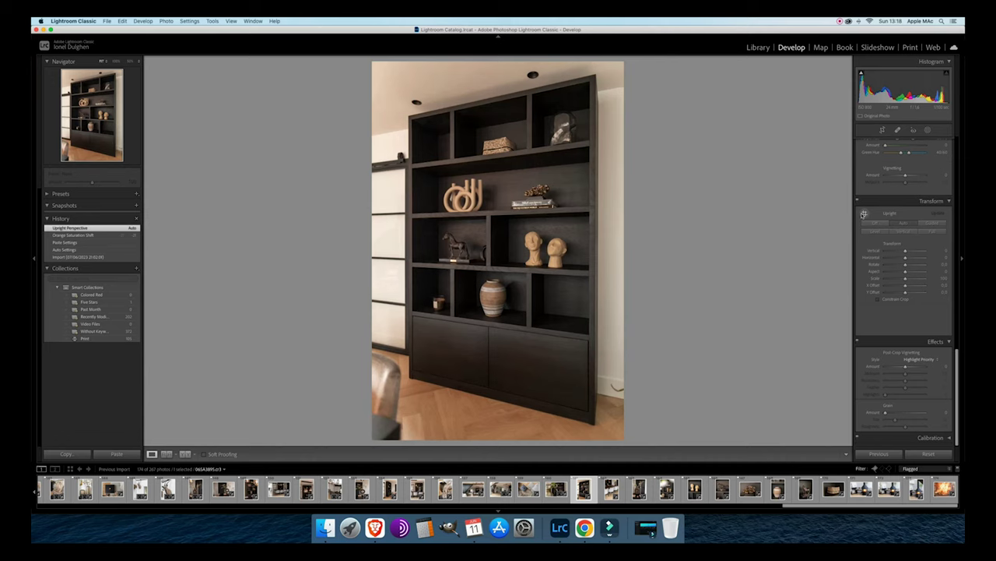
key(minus)
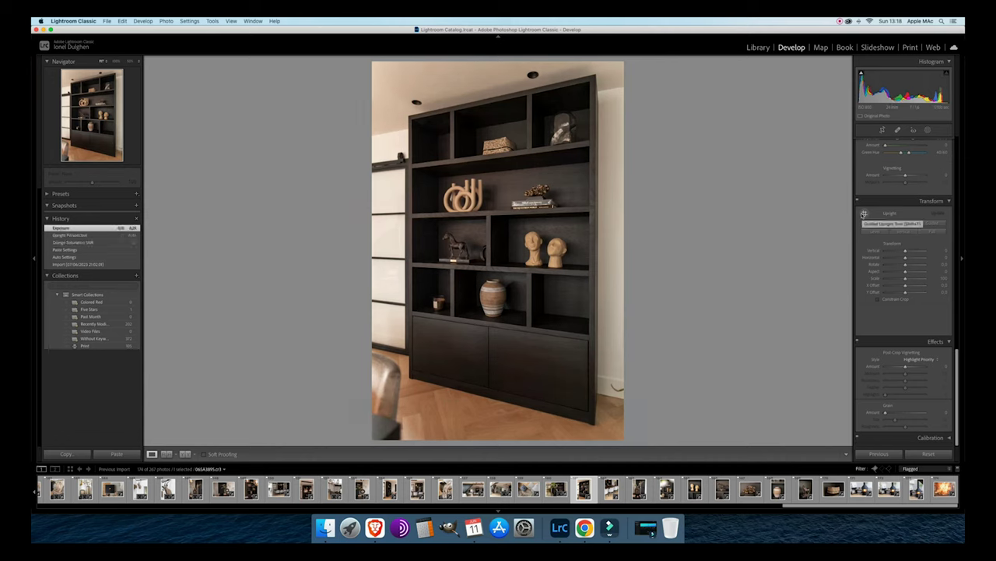
key(minus)
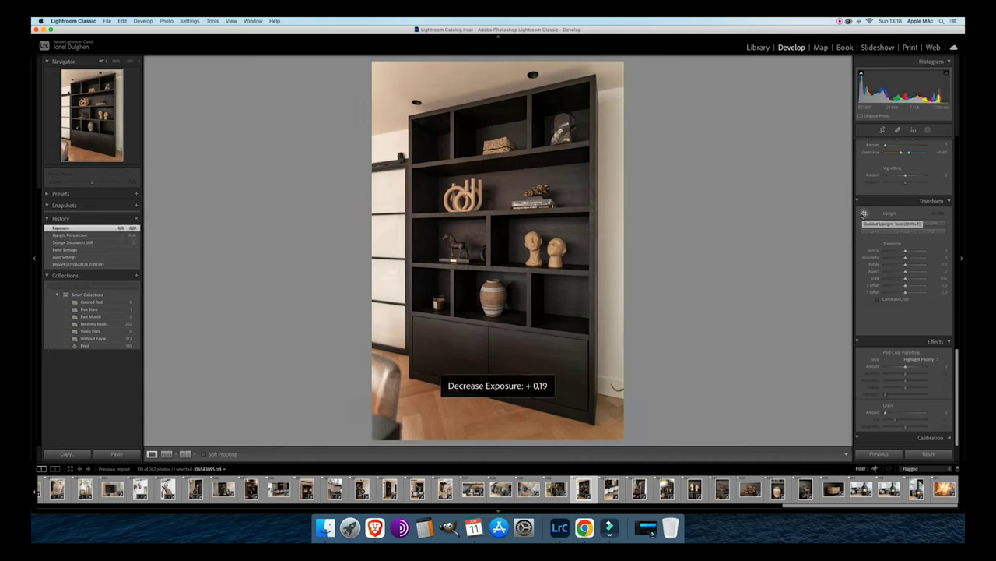
key(minus)
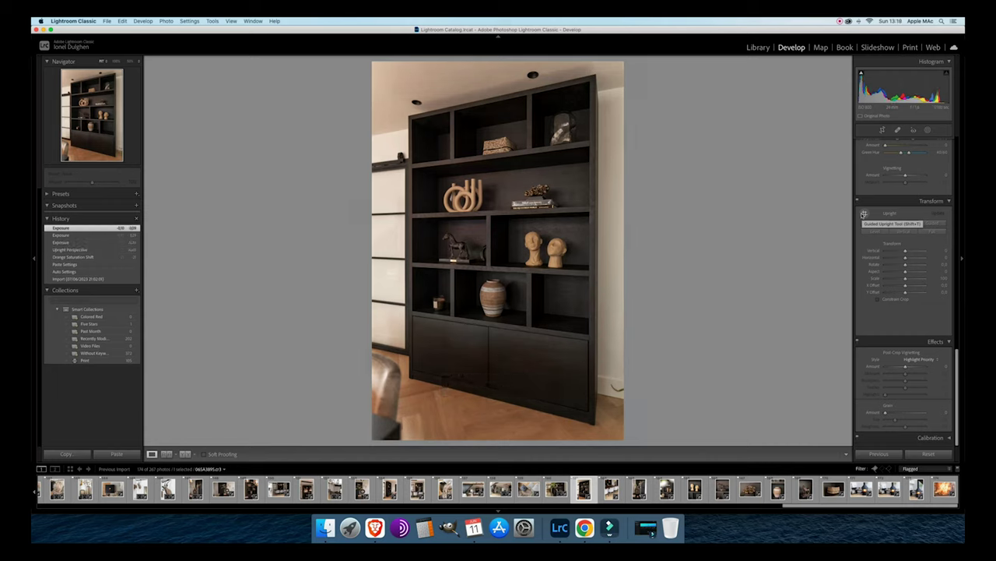
key(Right)
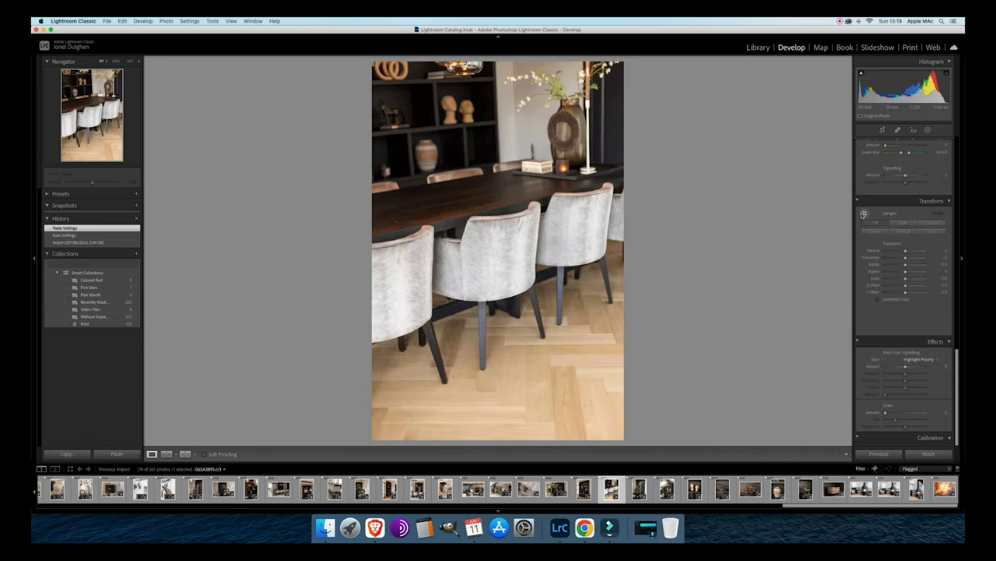
Darken the dining table photo by several exposure steps.
key(minus)
key(minus)
key(minus)
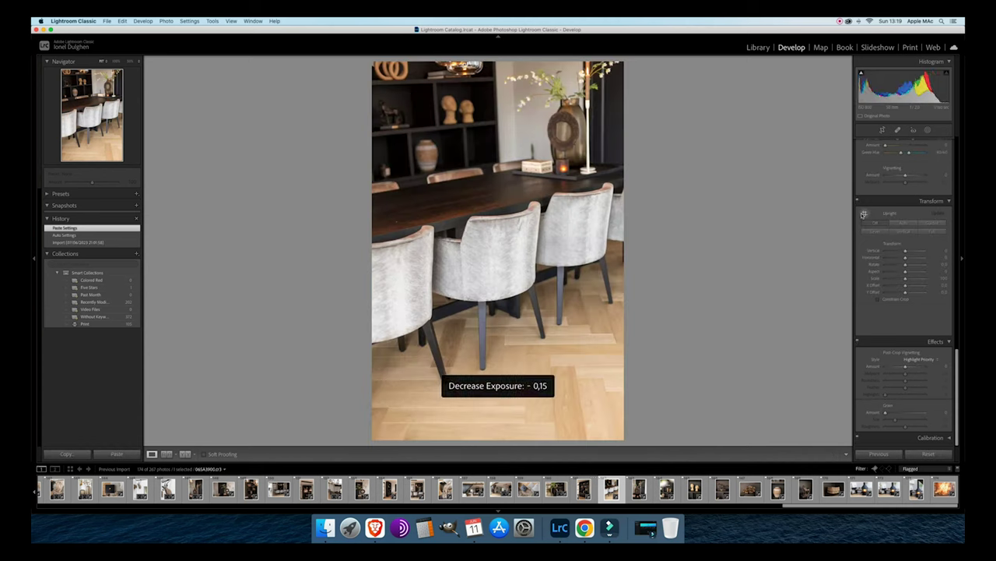
key(minus)
key(minus)
key(minus)
key(minus)
key(minus)
key(minus)
key(minus)
key(minus)
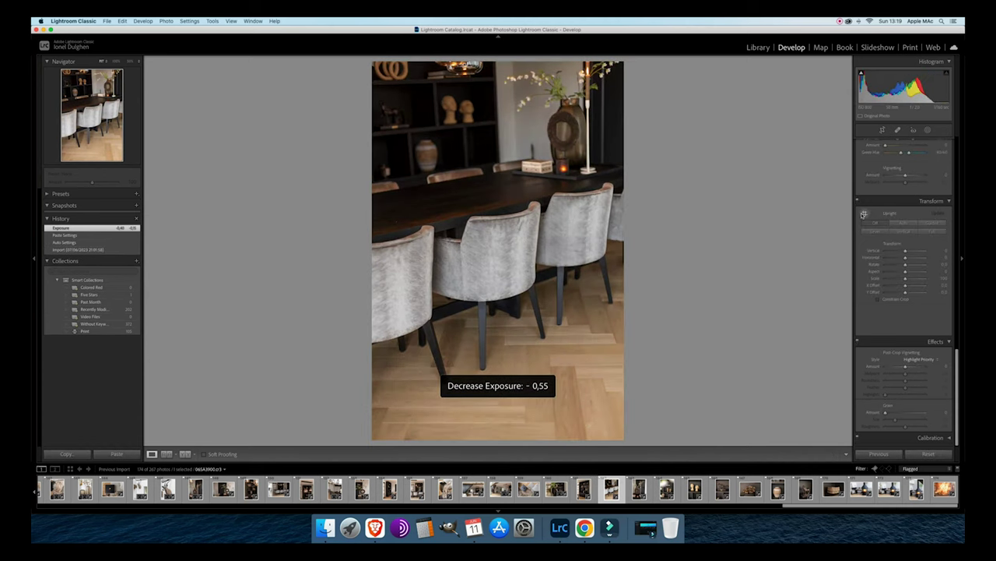
key(minus)
key(minus)
key(equal)
key(minus)
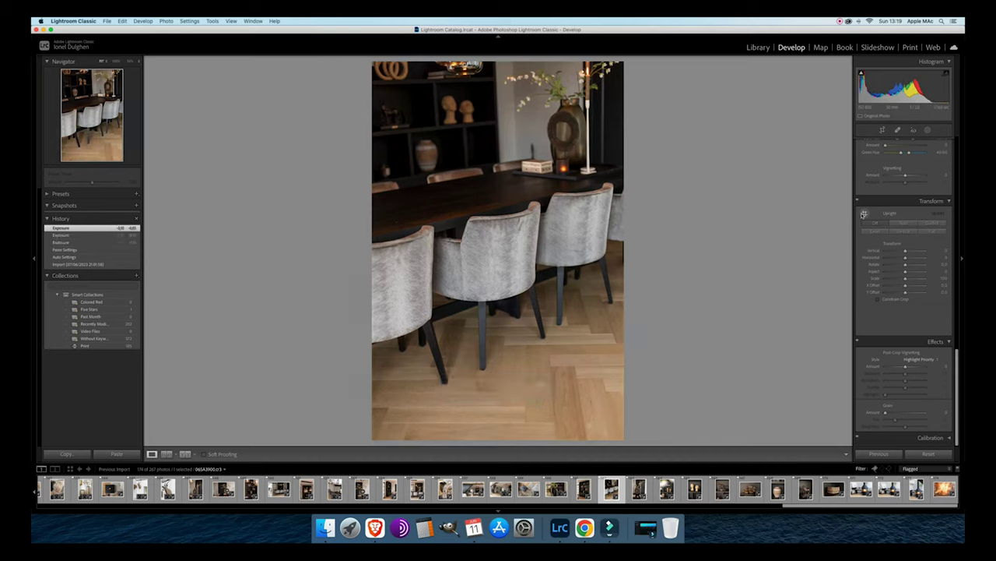
key(Right)
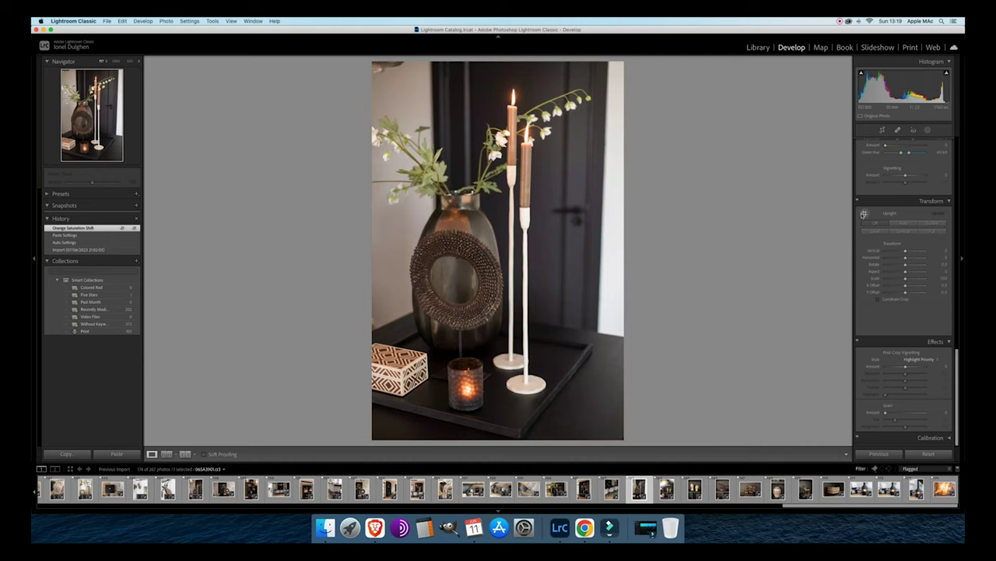
Give the candle still life Vertical perspective +11, Constrain Crop, and rotation -0.4.
key(minus)
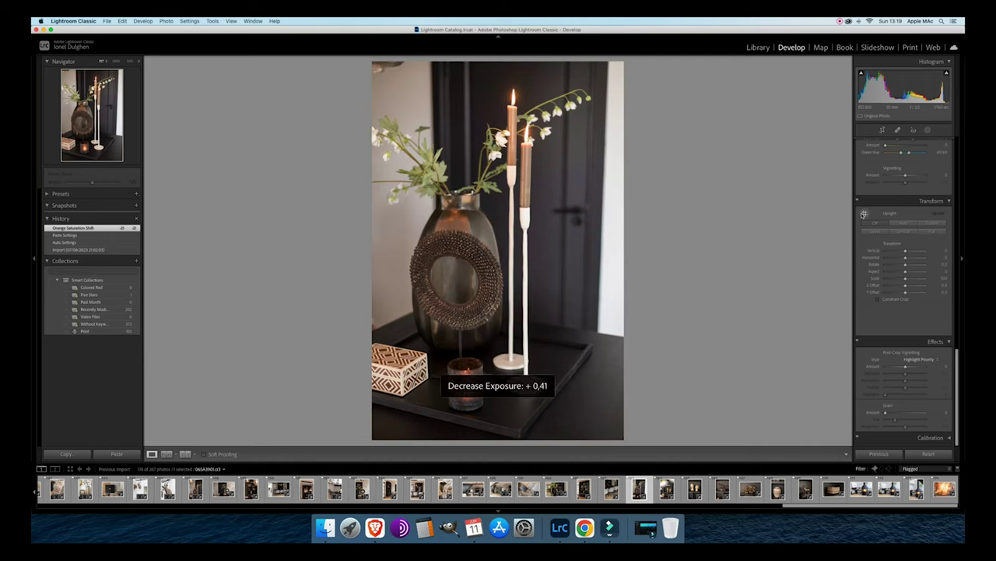
key(equal)
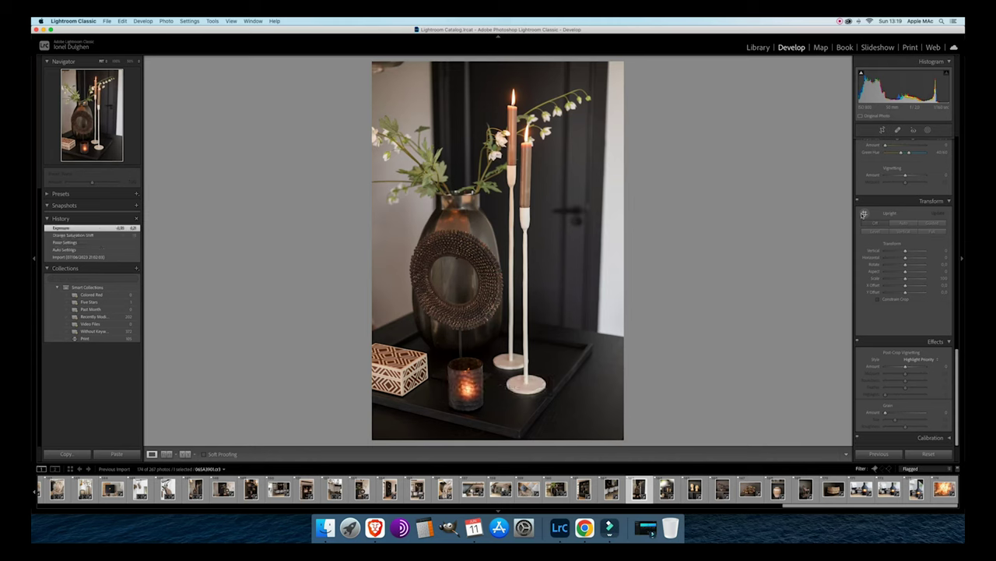
click(906, 223)
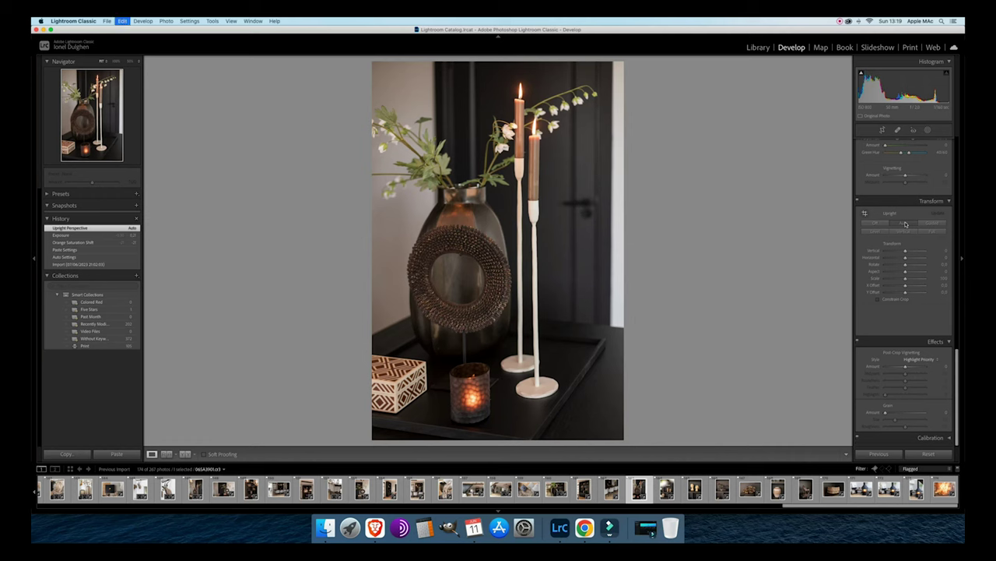
key(super+z)
click(906, 252)
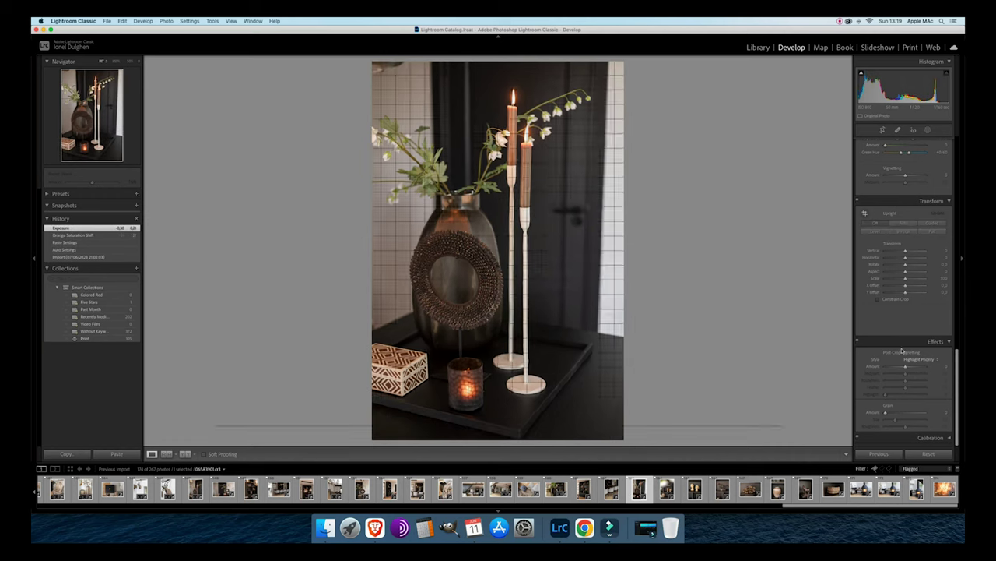
drag(907, 252, 909, 253)
click(887, 301)
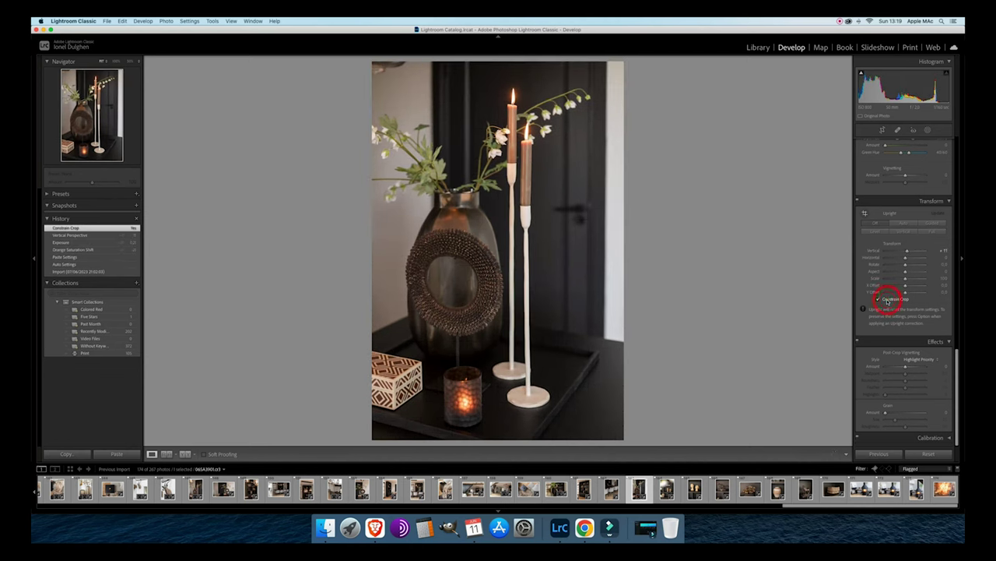
drag(906, 267, 903, 264)
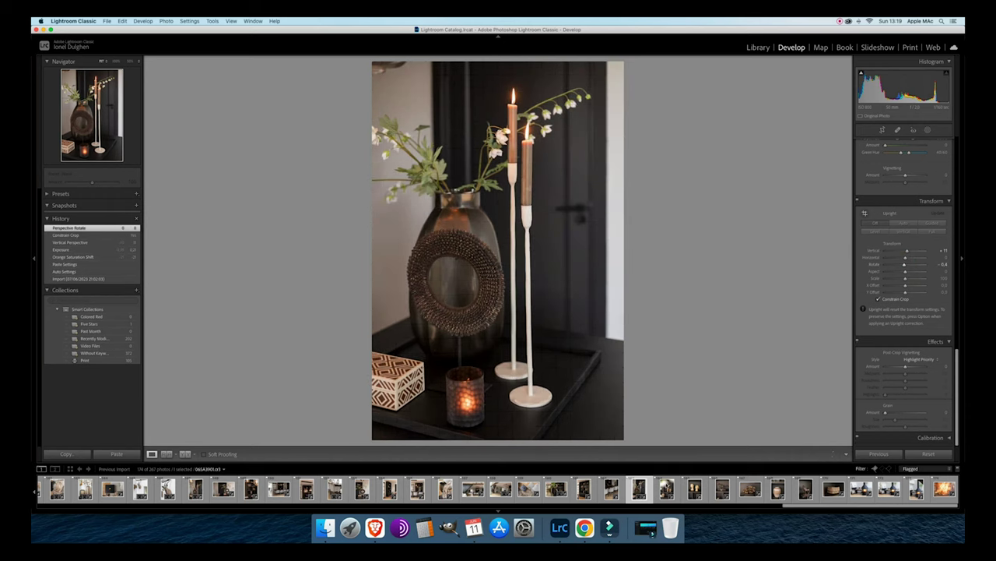
click(667, 489)
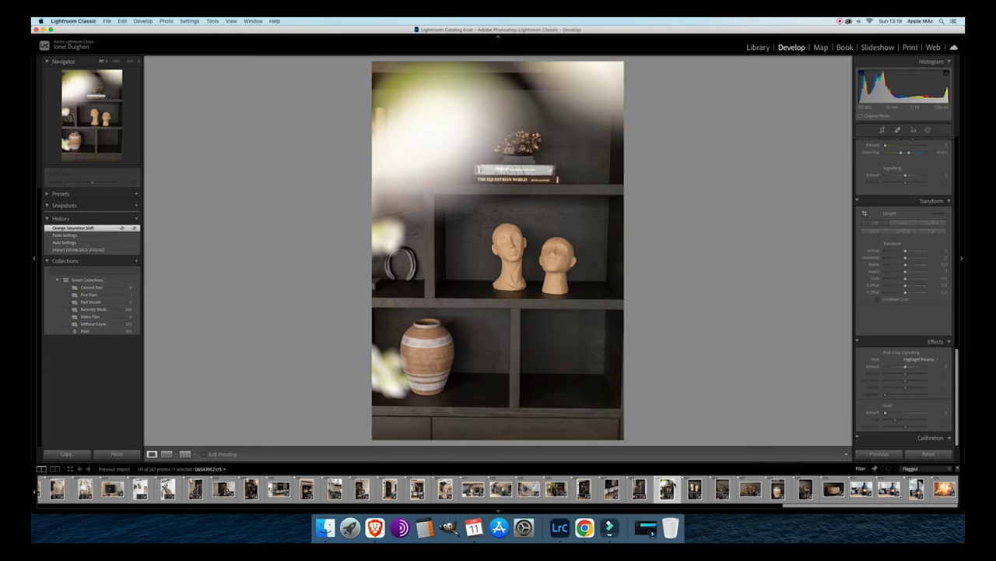
Darken the shelf photo and apply Upright Auto perspective correction.
key(minus)
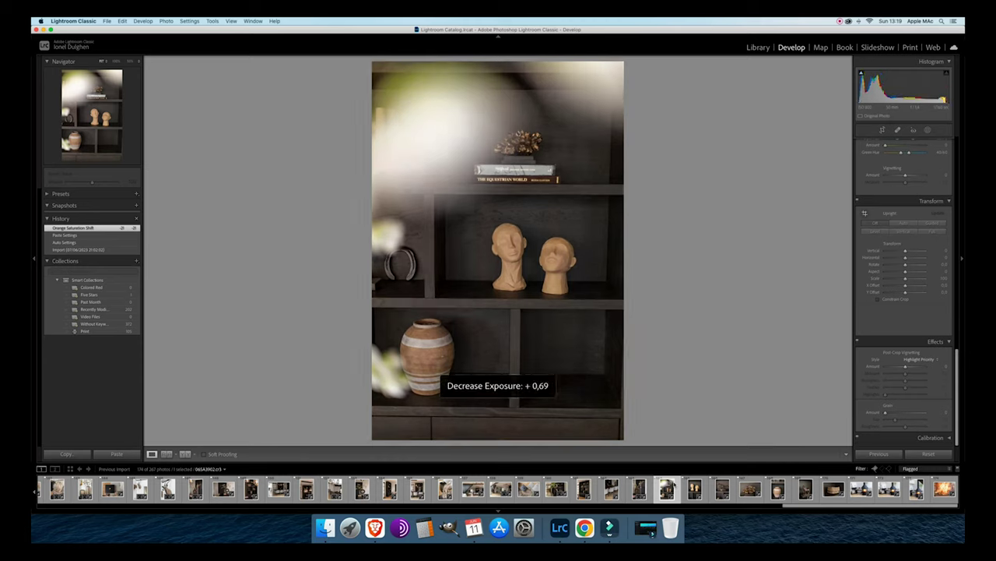
click(905, 223)
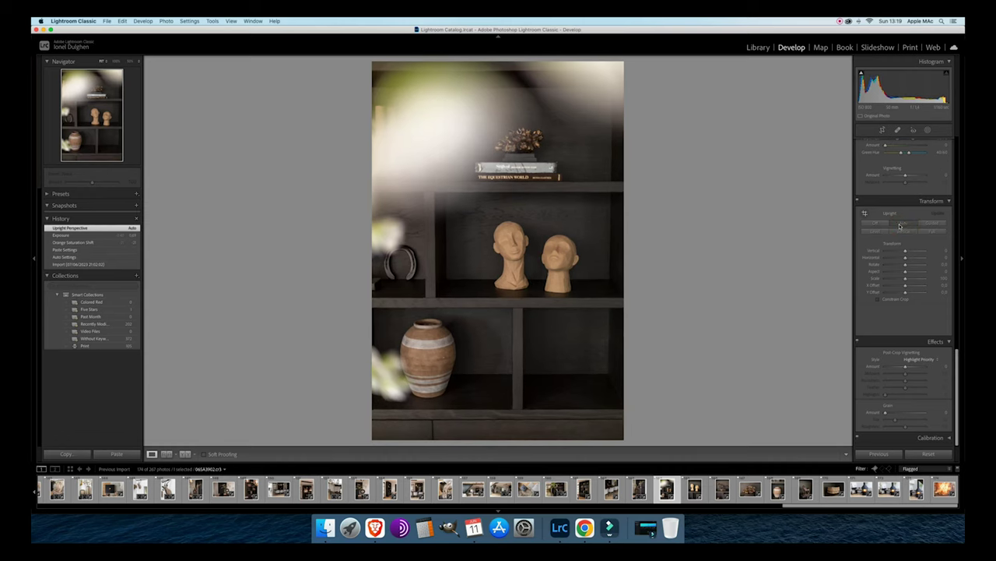
key(Right)
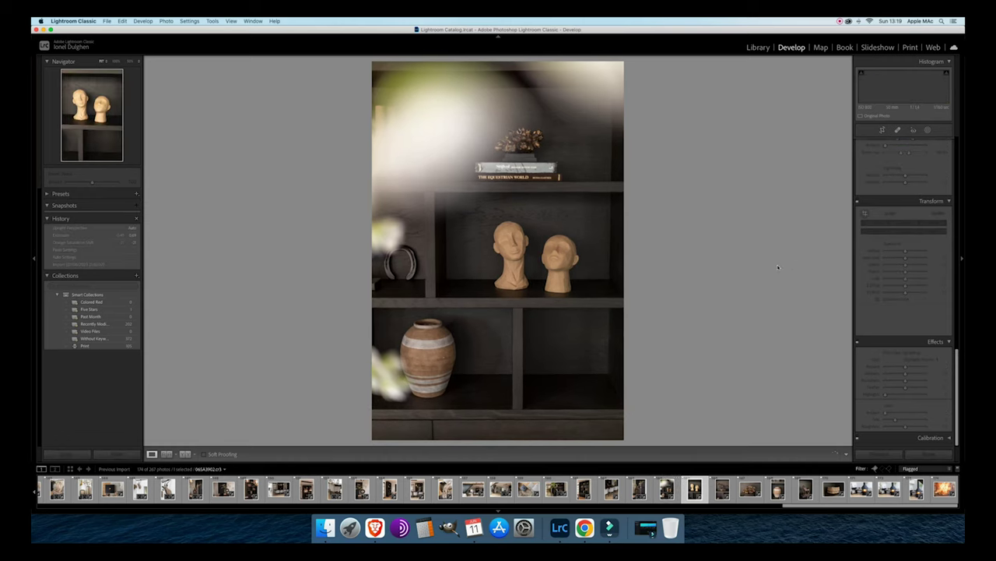
Darken the two-heads photo, level it with a straightened crop, and apply Upright Auto.
key(minus)
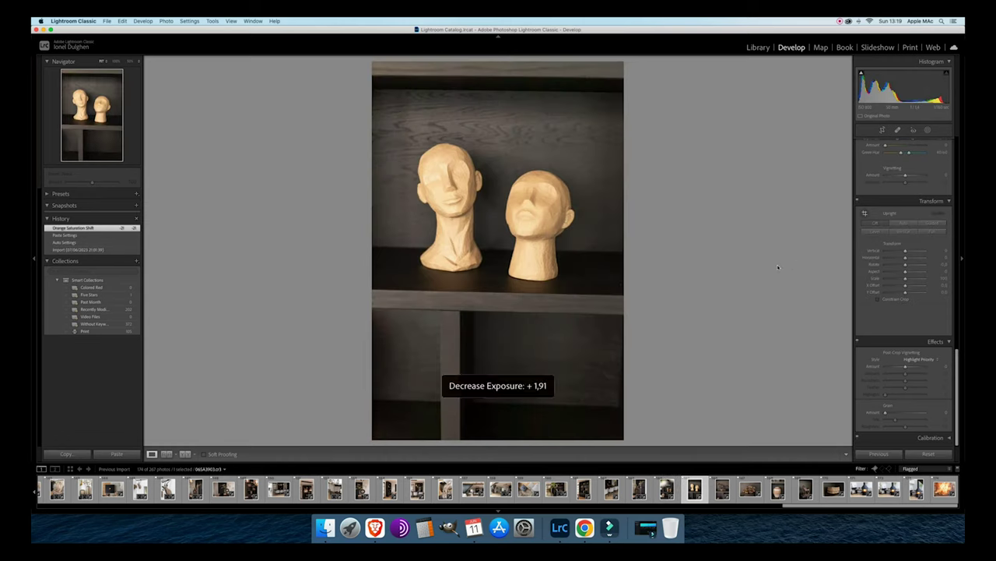
key(minus)
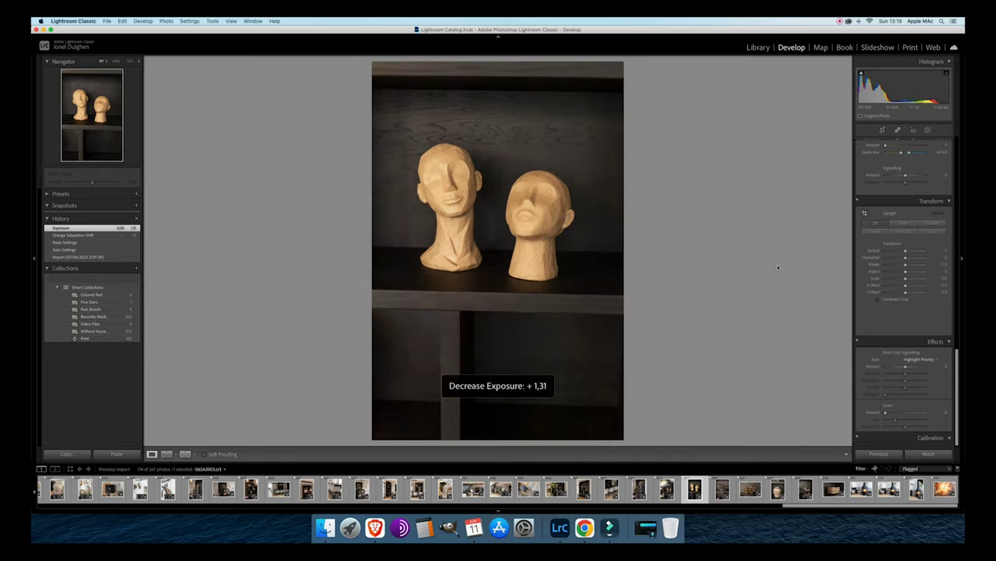
key(minus)
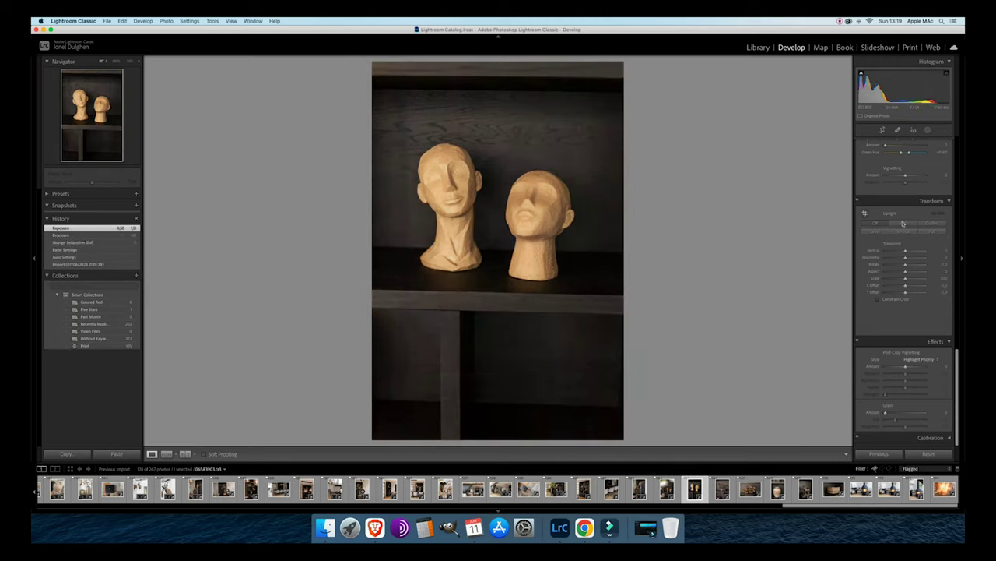
click(883, 130)
drag(734, 163, 737, 154)
drag(667, 161, 633, 161)
key(Return)
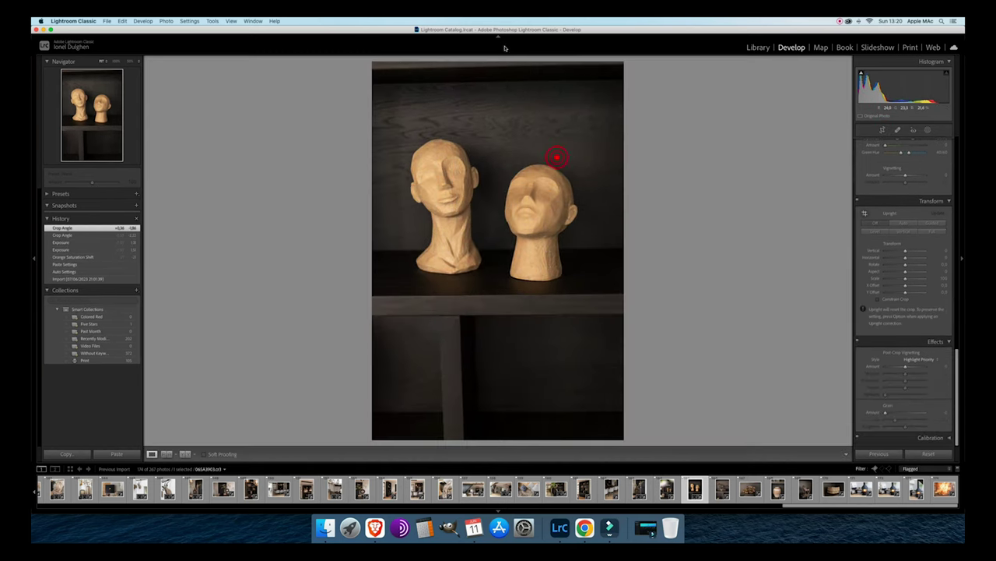
click(903, 223)
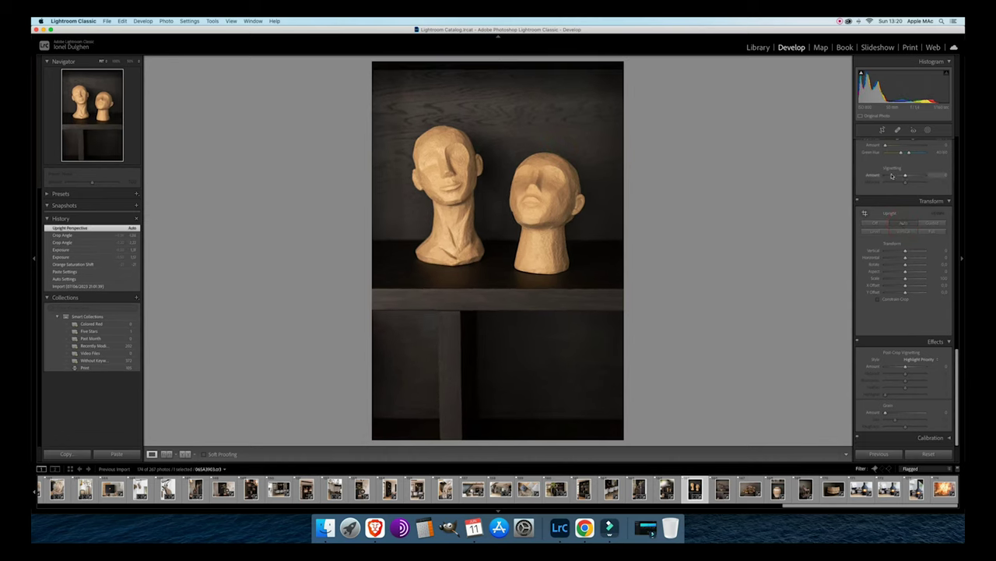
key(minus)
key(Right)
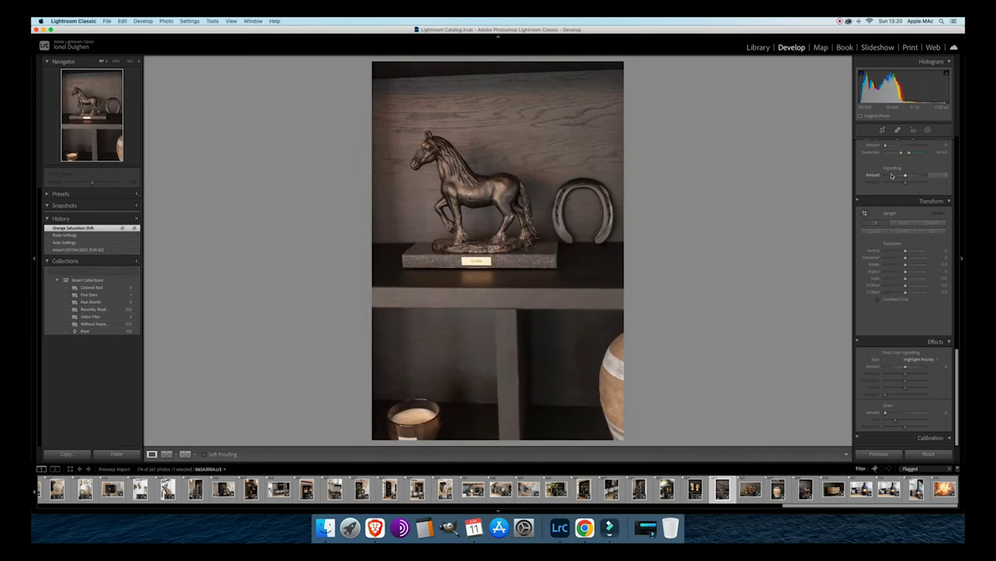
Darken the horse photo, apply Upright Auto, and crop away part of its top edge.
key(minus)
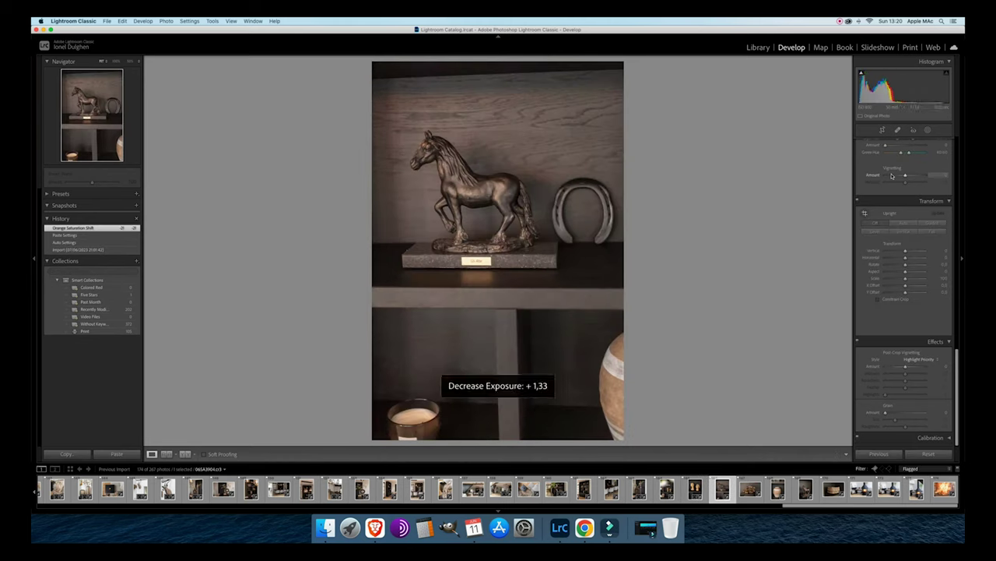
click(901, 224)
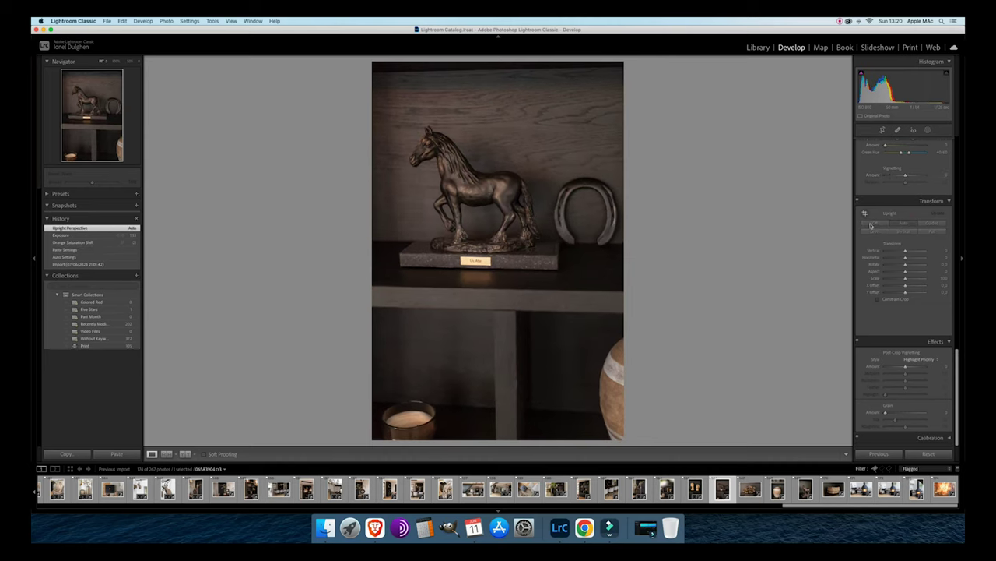
key(minus)
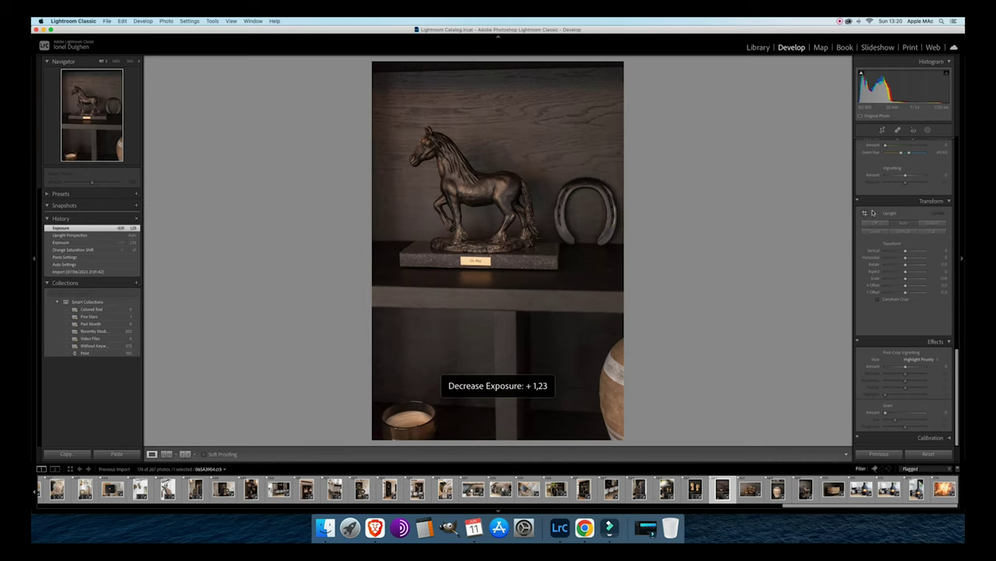
click(882, 129)
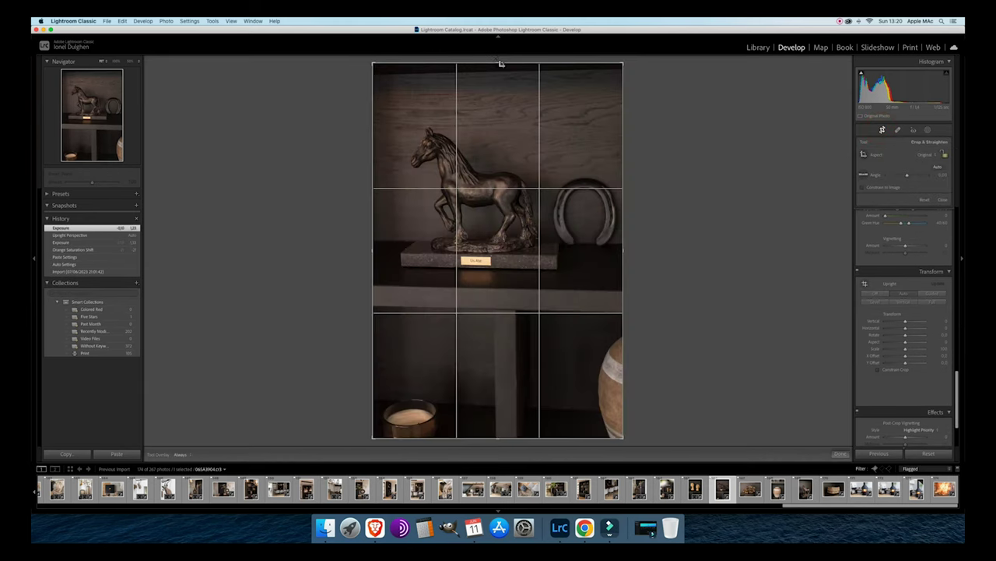
drag(499, 61, 497, 81)
click(505, 136)
double_click(503, 134)
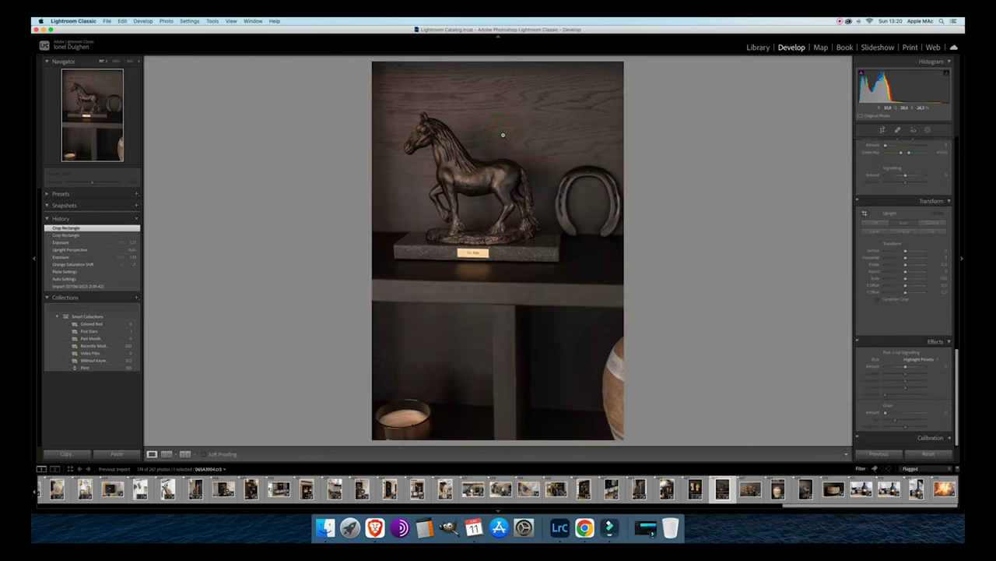
key(Right)
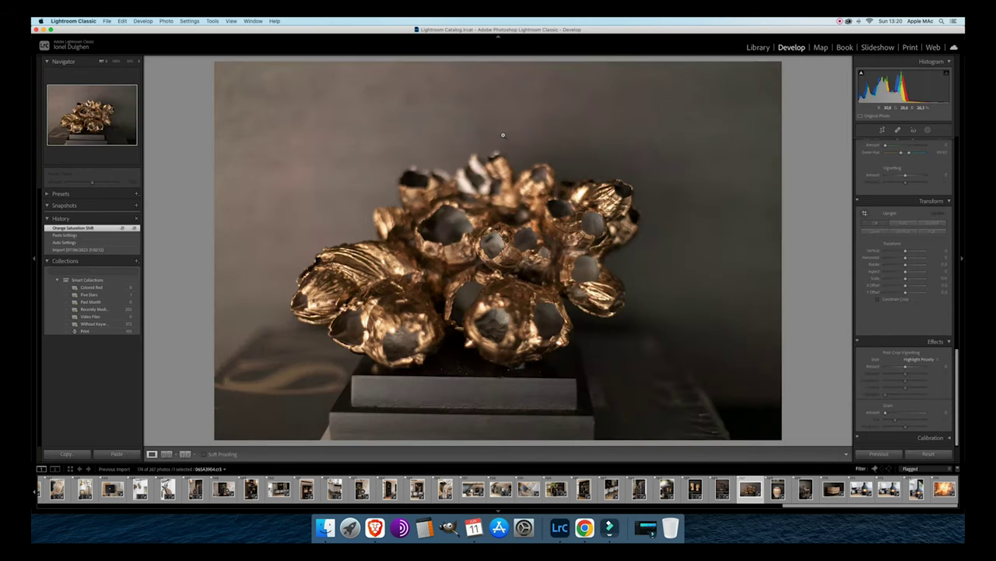
key(Left)
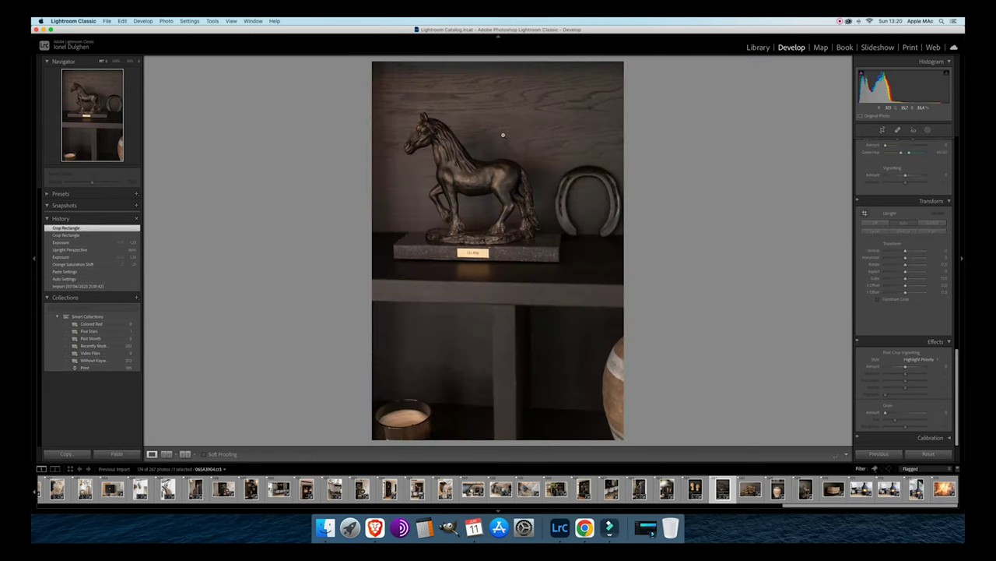
key(minus)
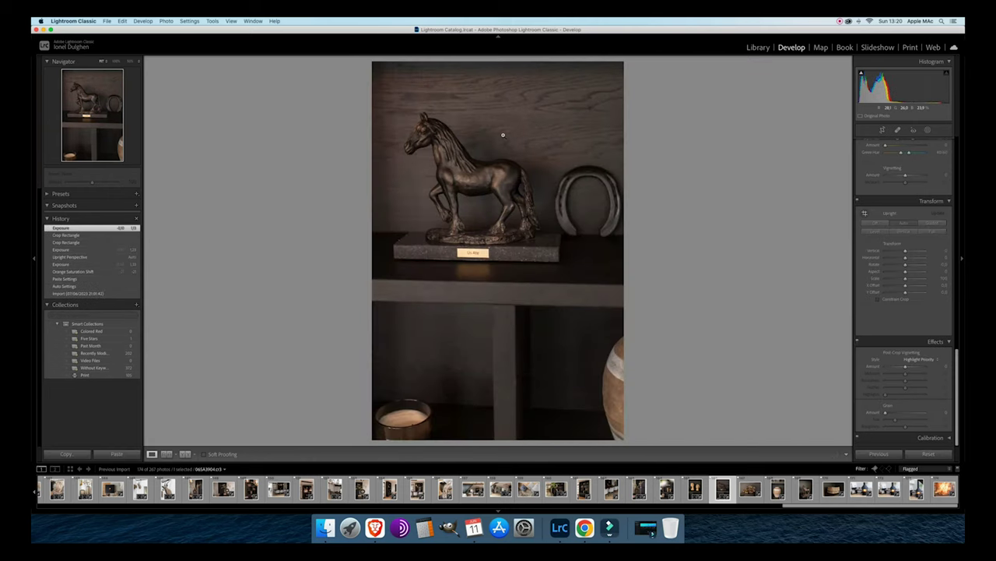
key(Right)
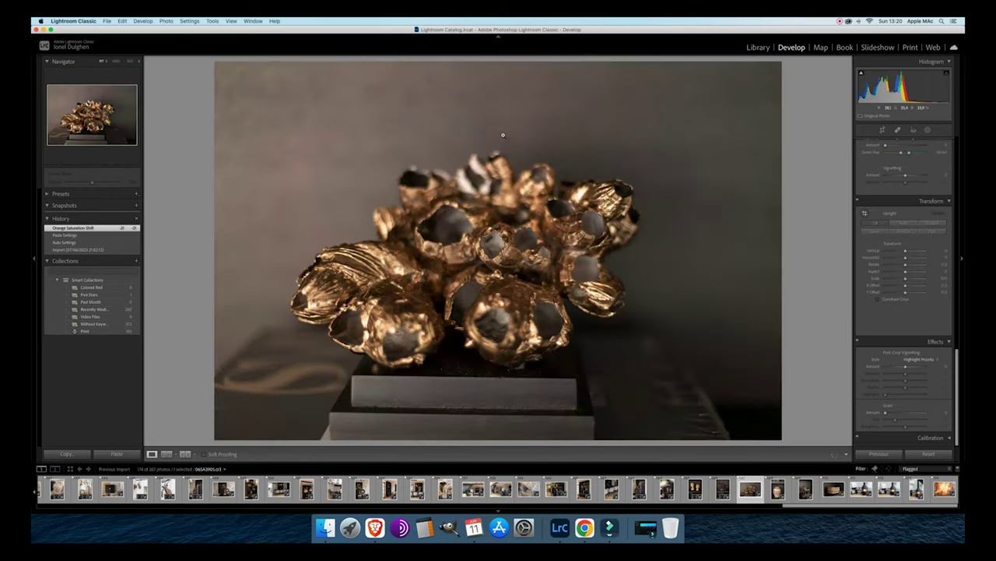
Lower the golden sculpture's exposure and straighten it to -1.03 with a crop.
key(minus)
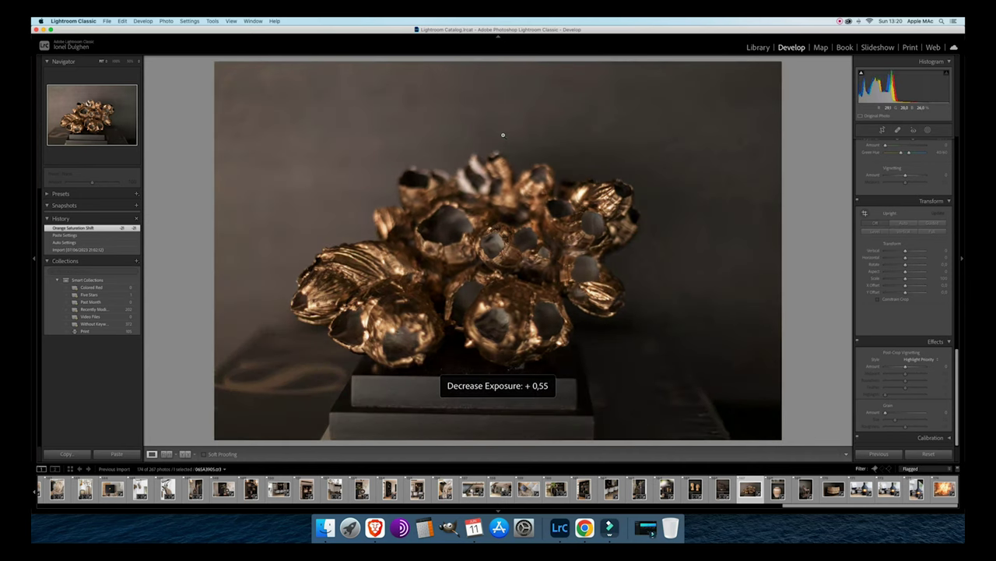
key(equal)
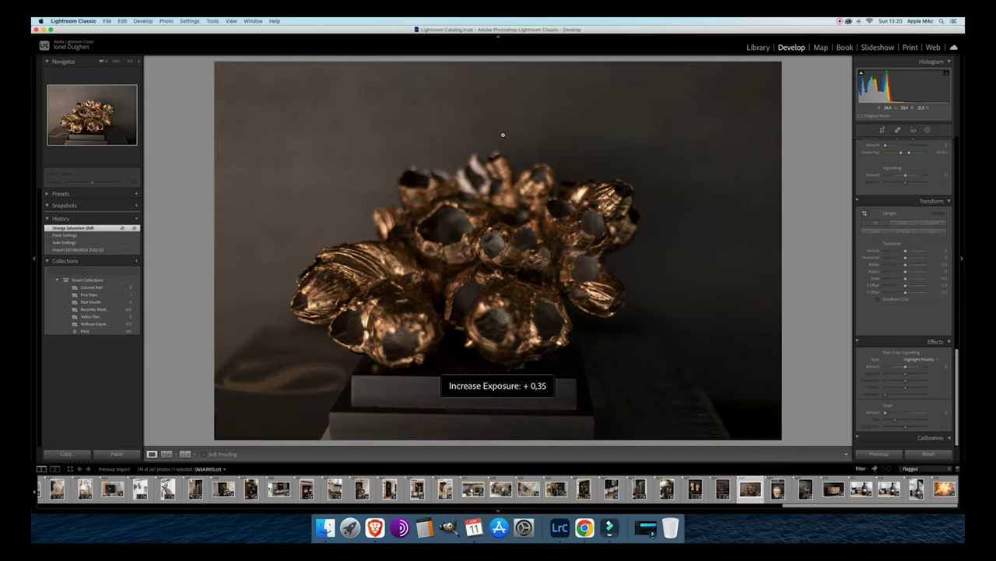
key(minus)
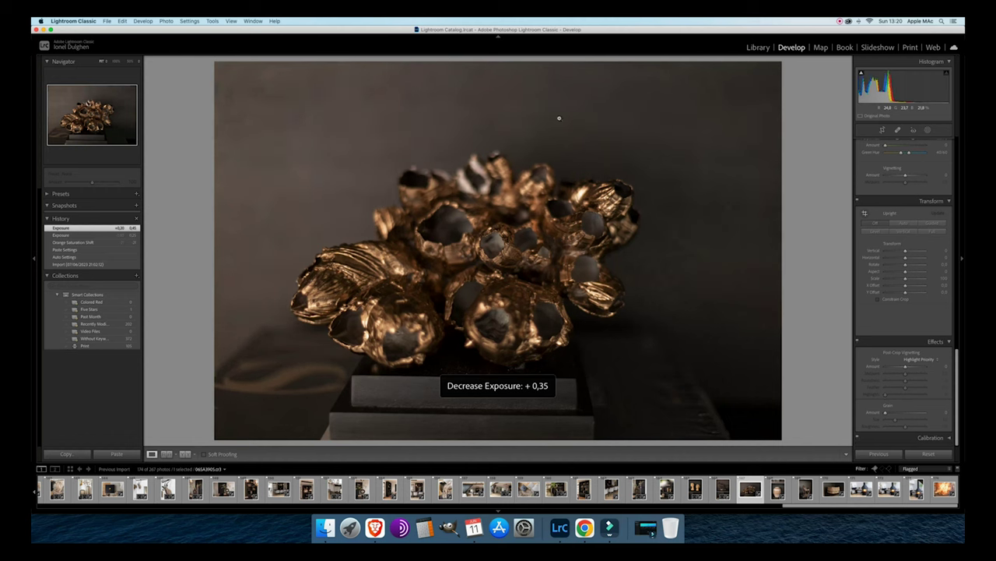
key(minus)
click(882, 130)
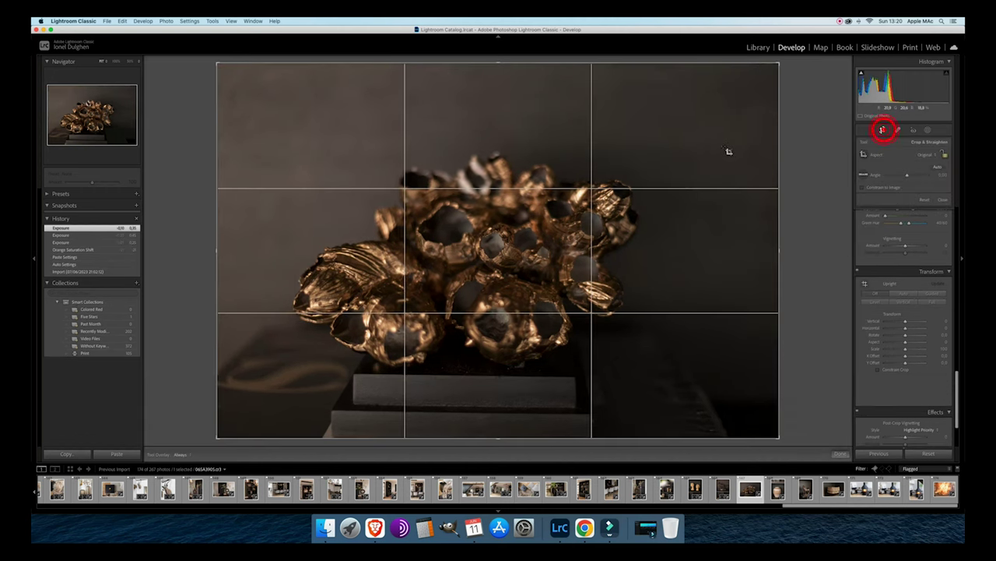
drag(787, 156, 785, 153)
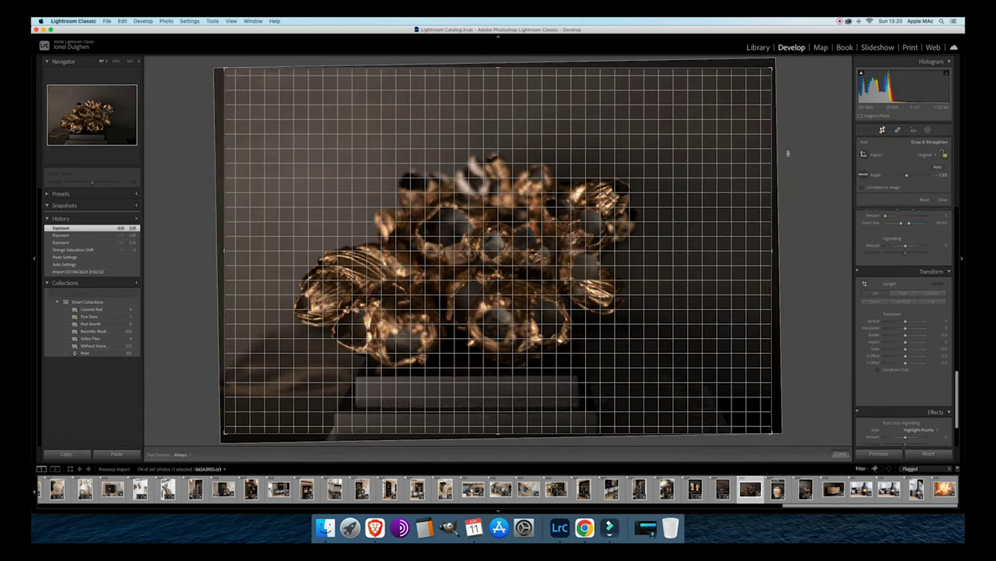
double_click(520, 180)
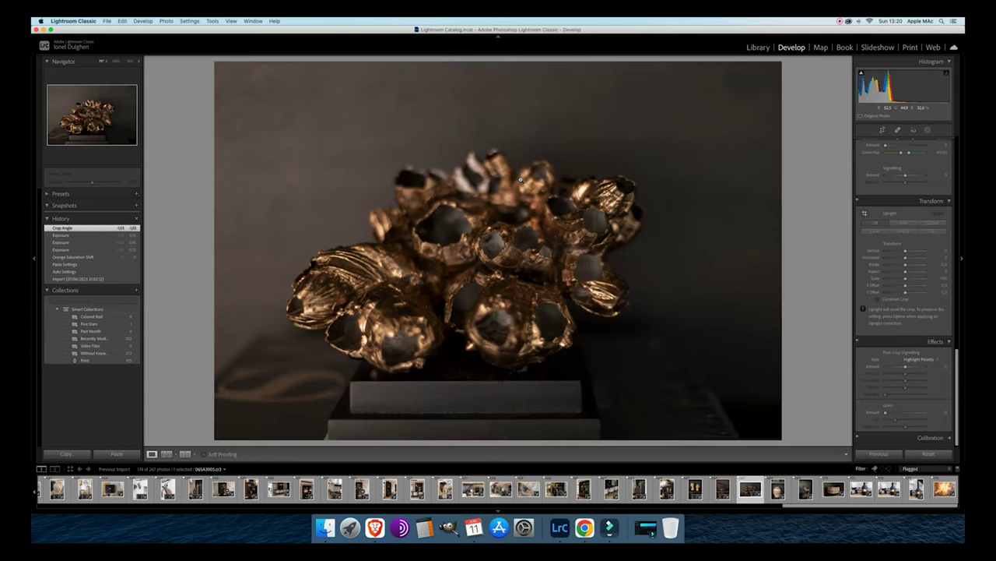
key(Left)
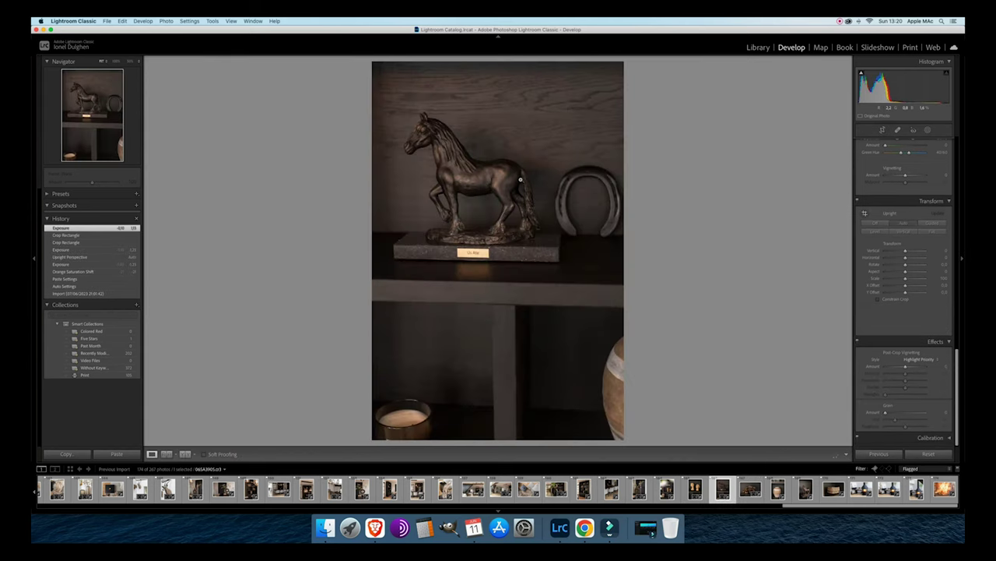
key(Right)
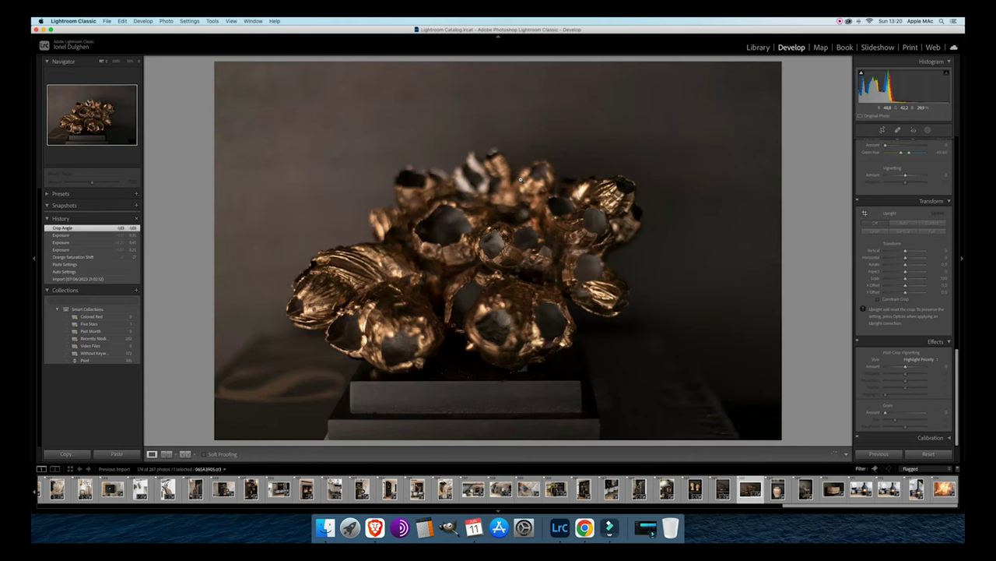
key(Right)
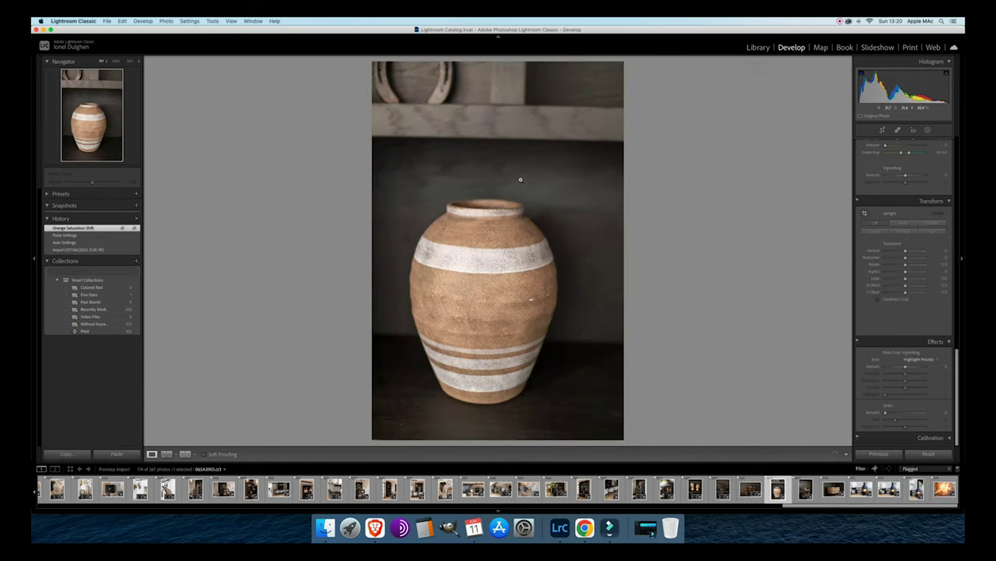
Darken the striped vase photo, apply Upright Auto, and level it with a straightened crop.
key(minus)
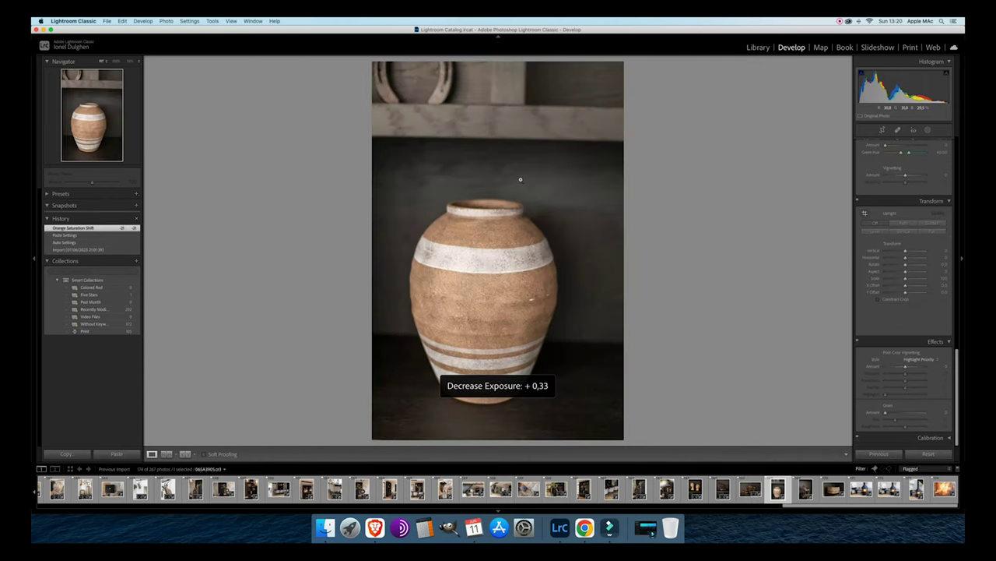
key(minus)
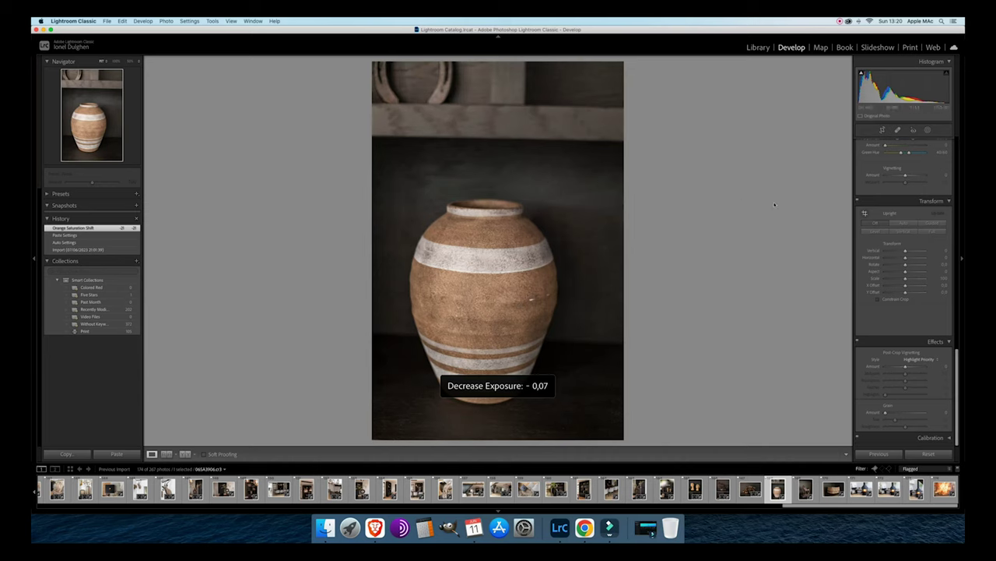
click(903, 223)
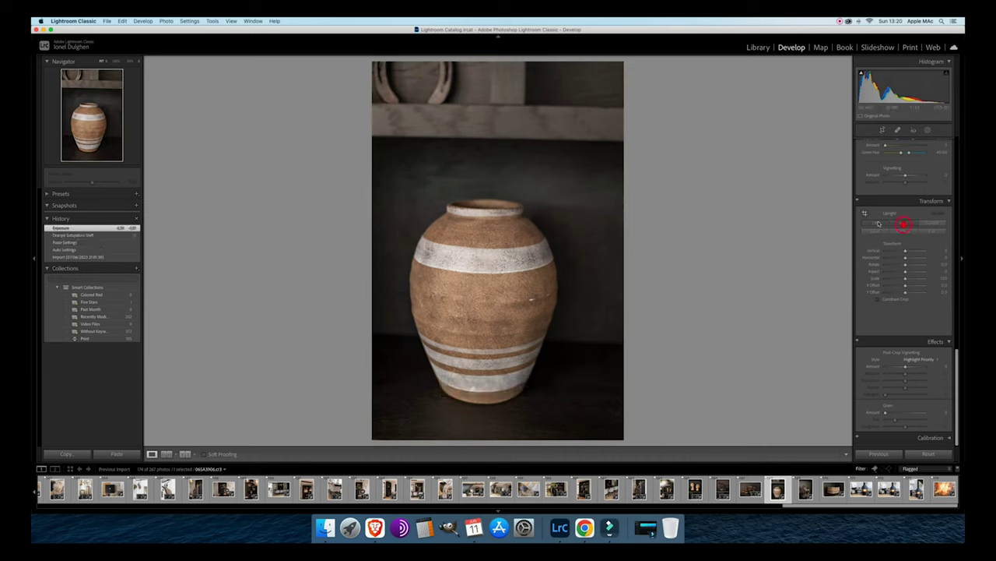
click(784, 218)
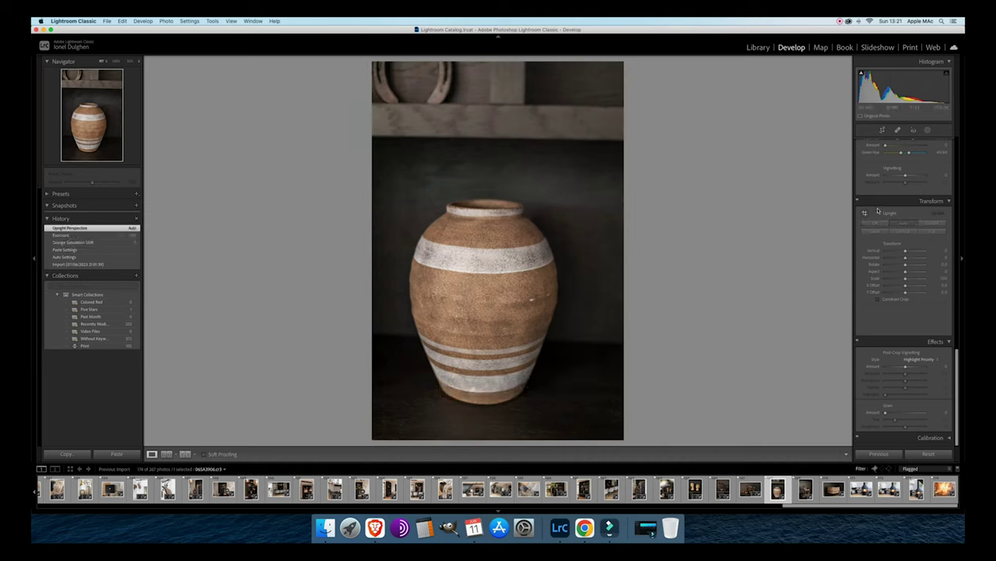
click(883, 130)
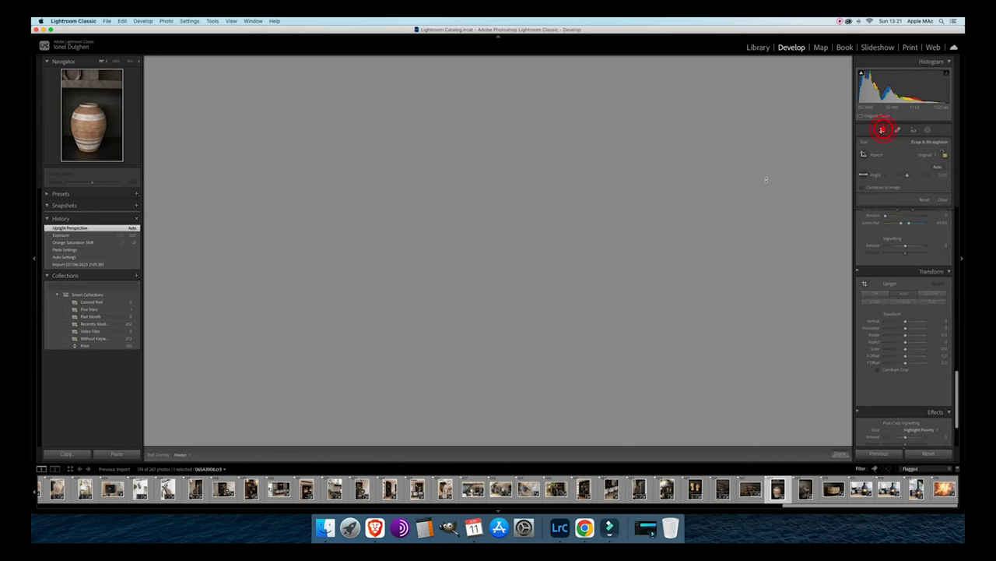
click(752, 177)
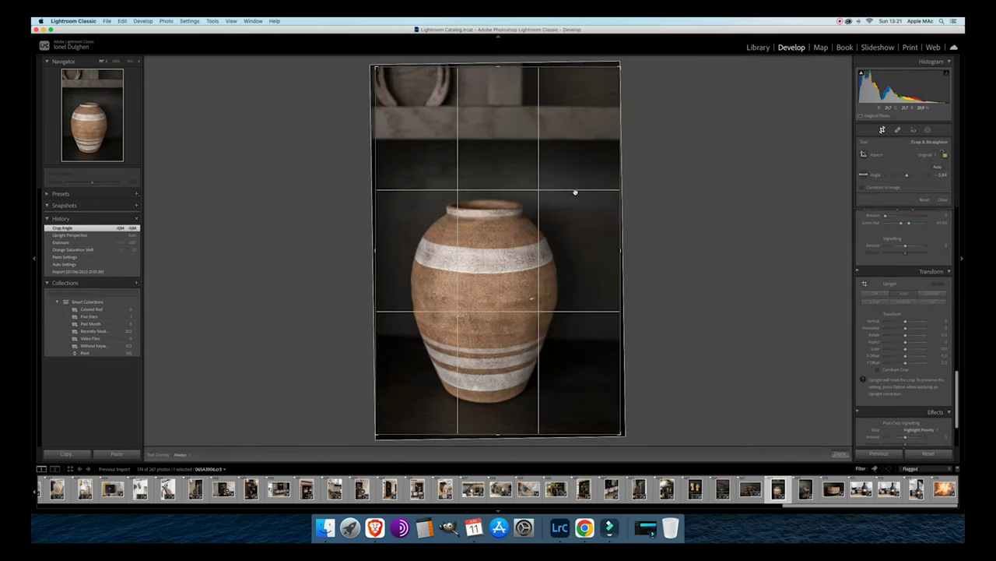
double_click(576, 192)
key(minus)
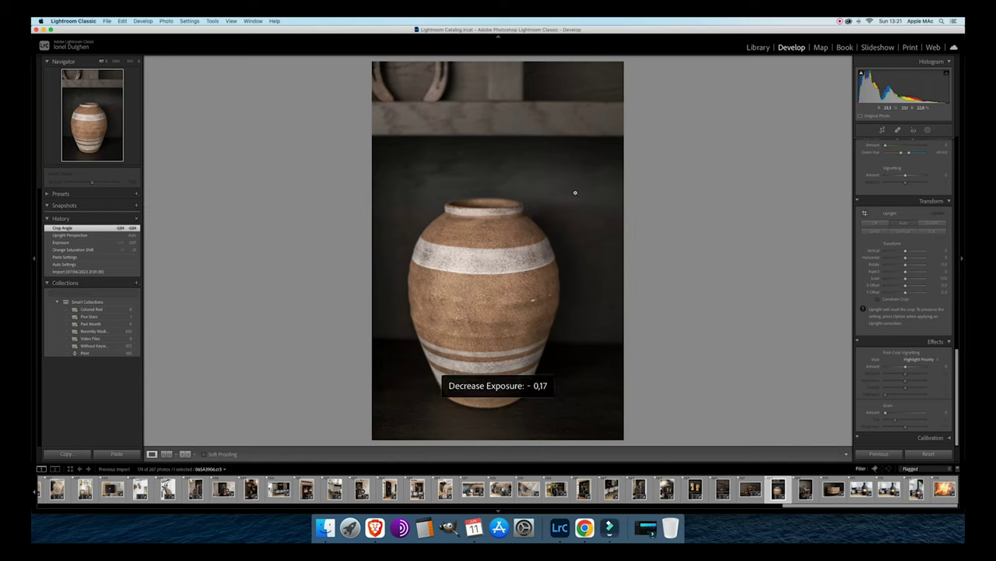
key(Right)
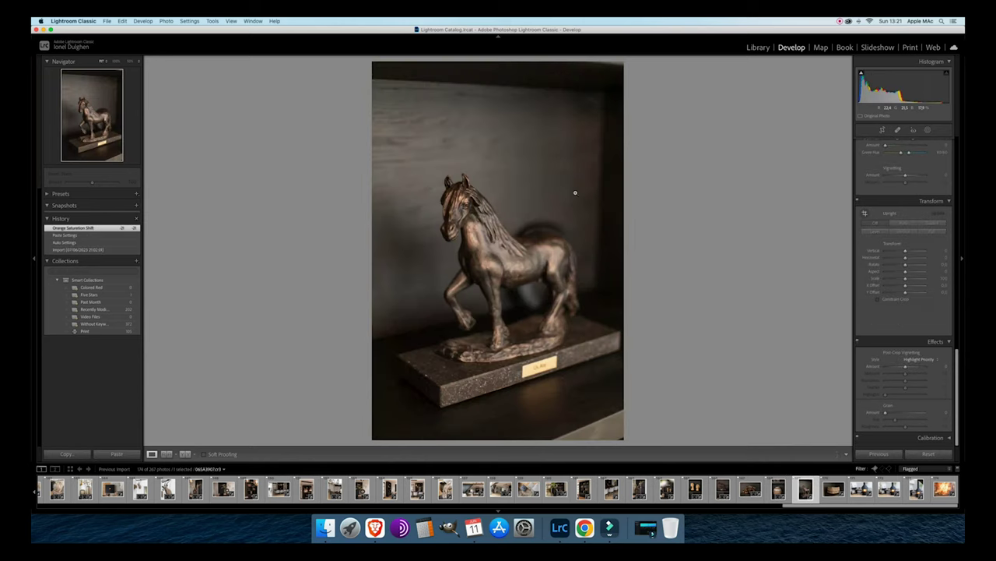
Adjust the horse statue photo's exposure, trying and then undoing Upright Auto.
key(minus)
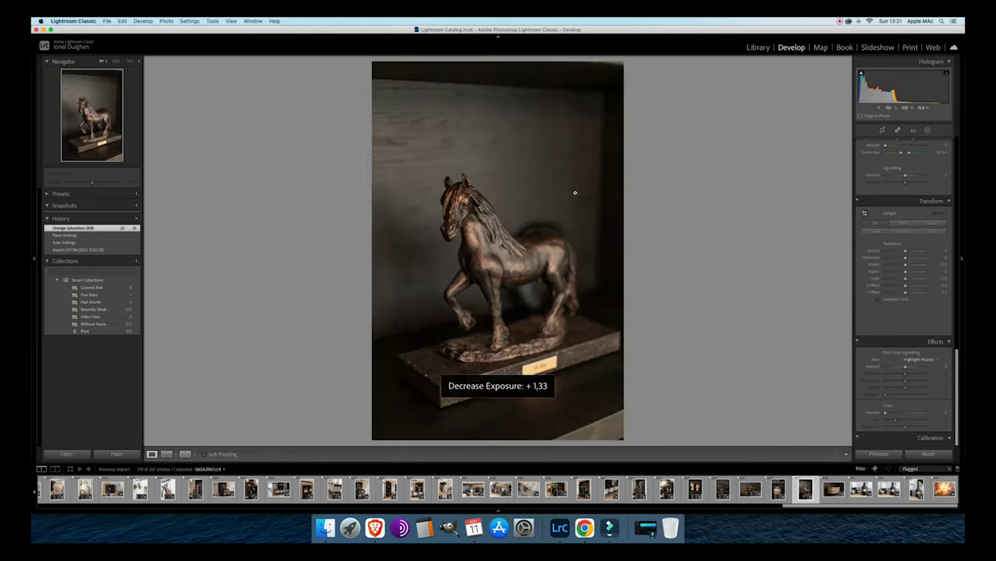
key(equal)
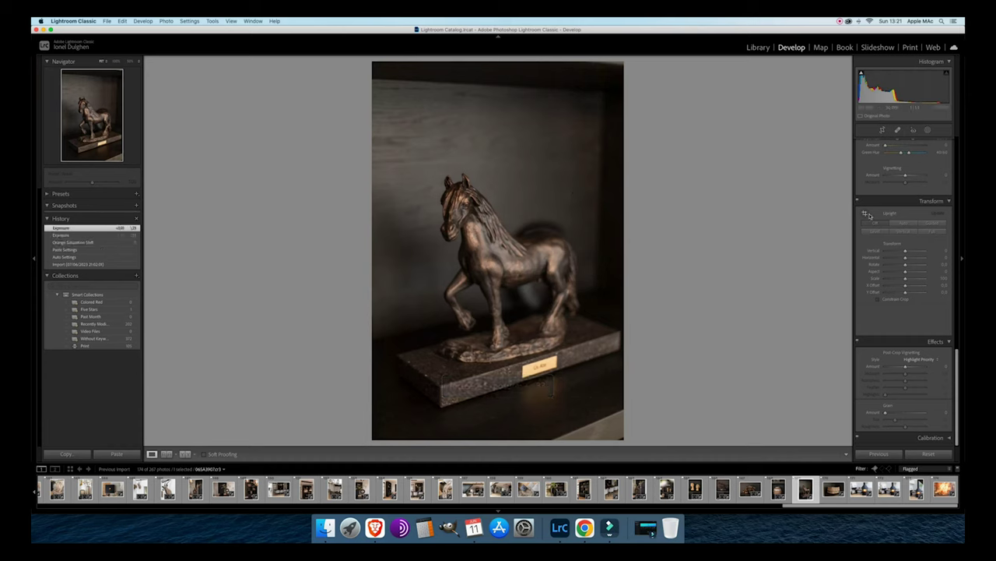
click(903, 224)
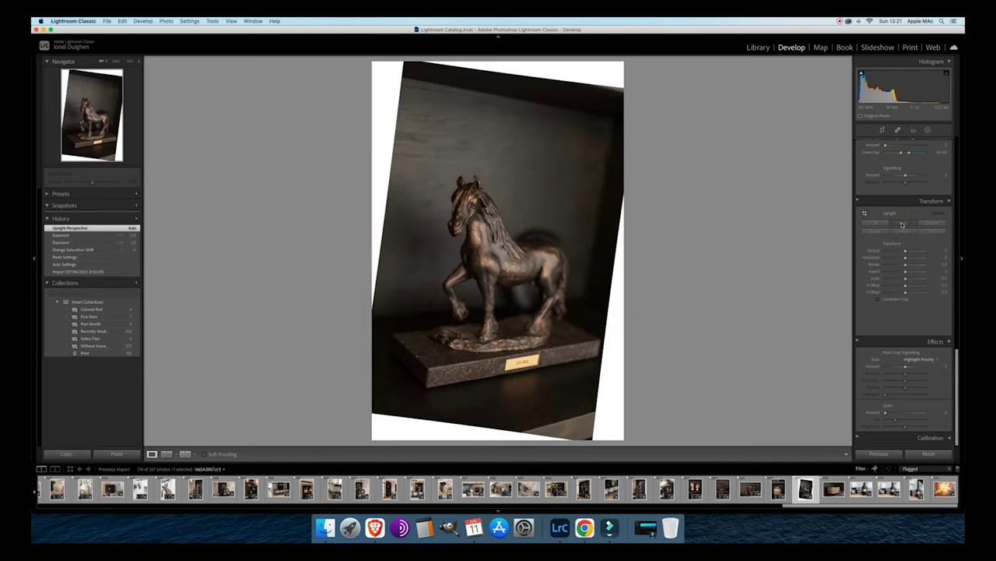
key(super+z)
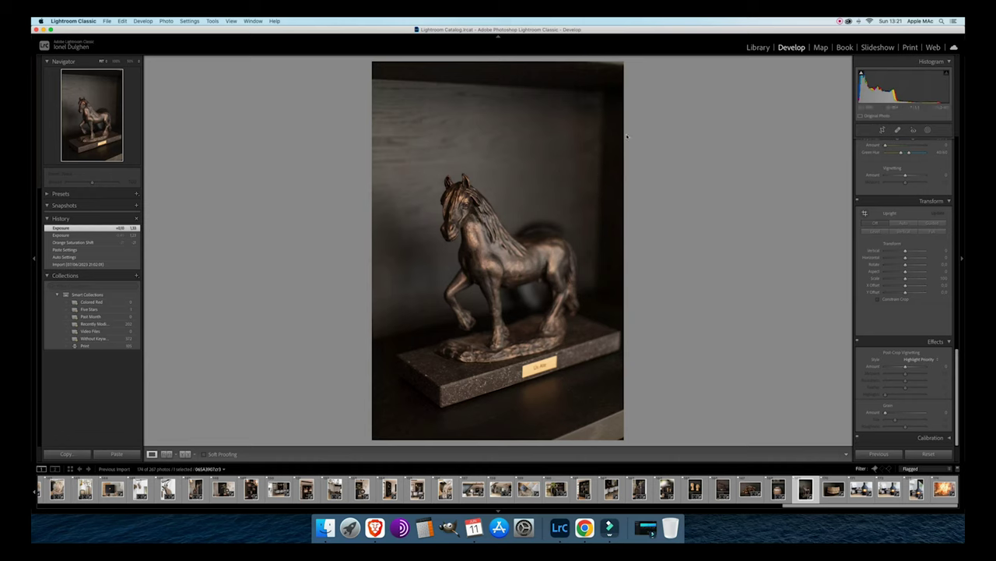
scroll(873, 241, up, 15)
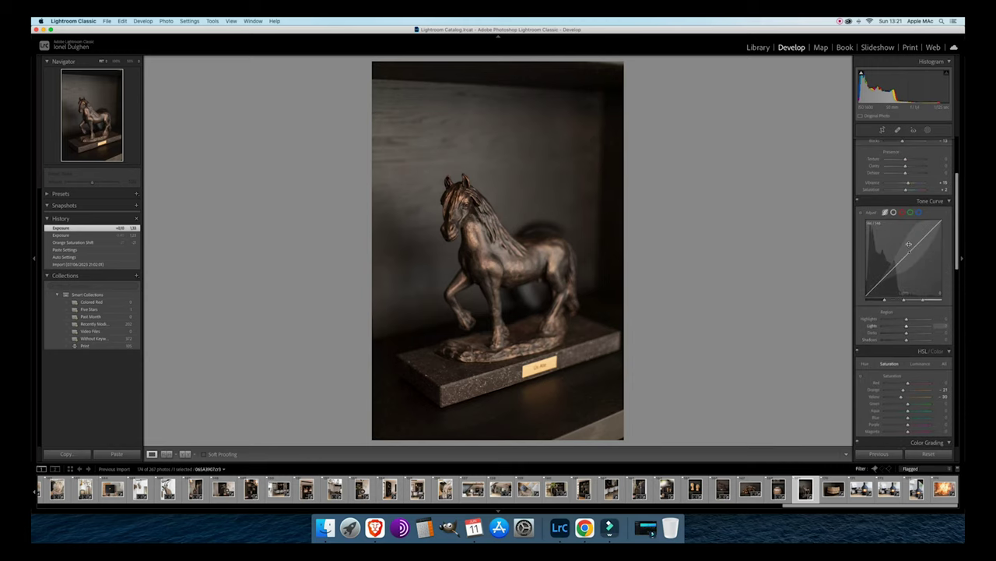
scroll(916, 246, up, 2)
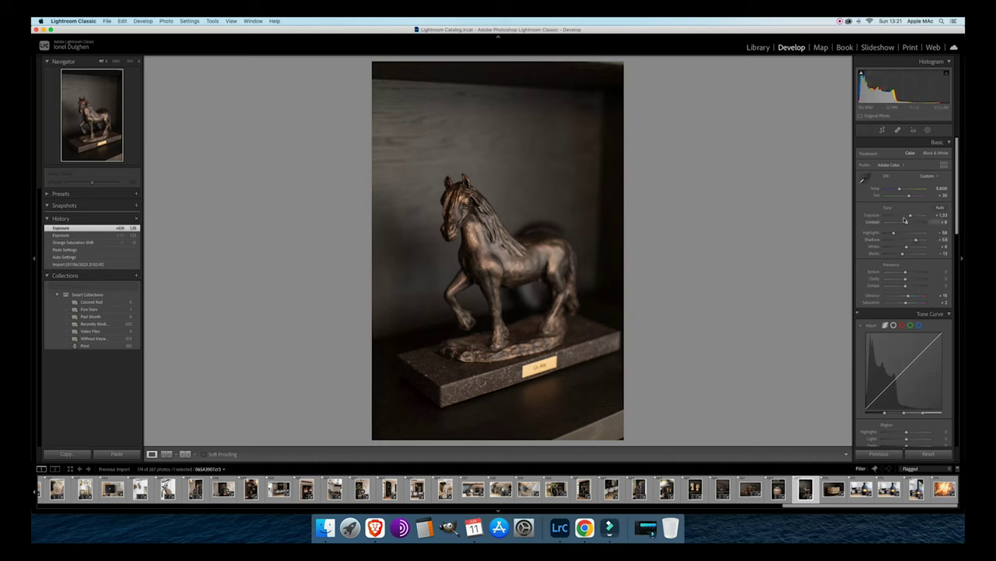
scroll(921, 243, down, 10)
scroll(925, 242, down, 14)
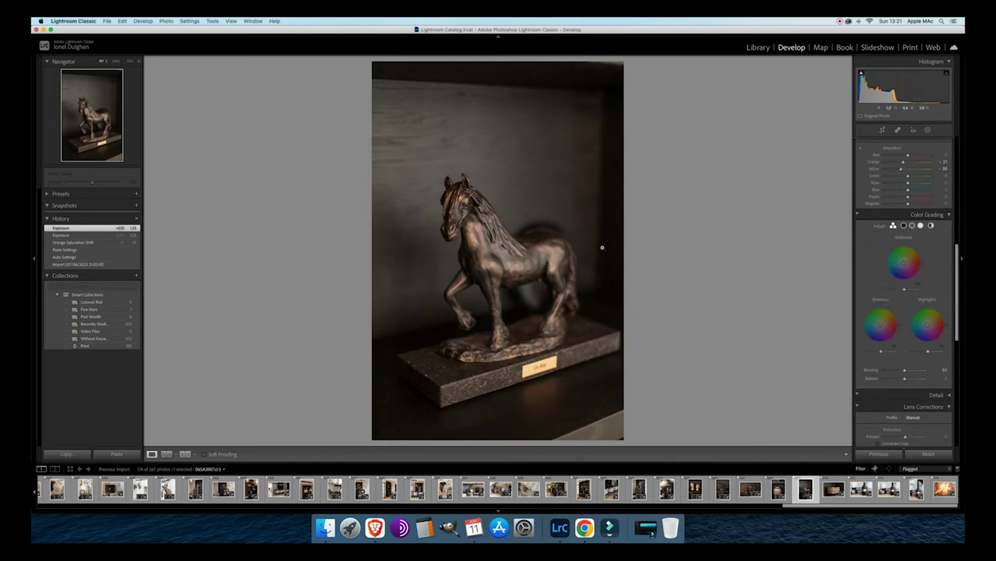
scroll(903, 233, up, 20)
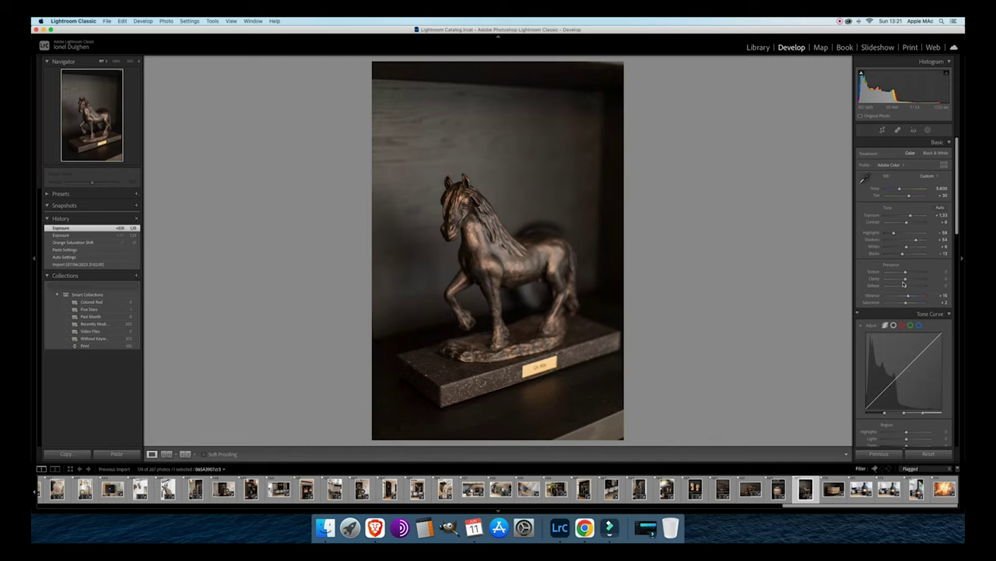
Select all 174 photos, show the Lens Corrections Profile, and set Luminance noise reduction to 10.
key(super+a)
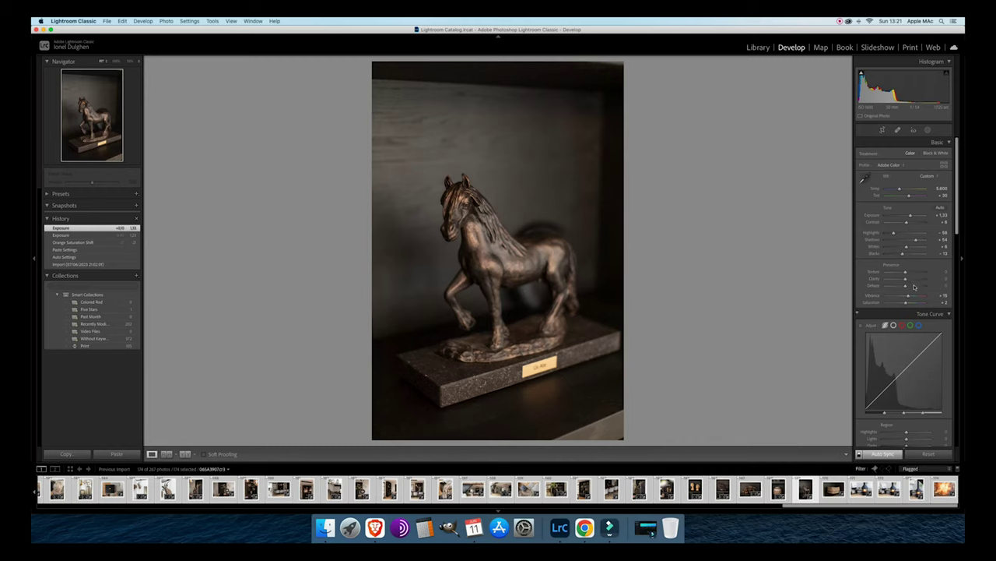
scroll(914, 288, down, 6)
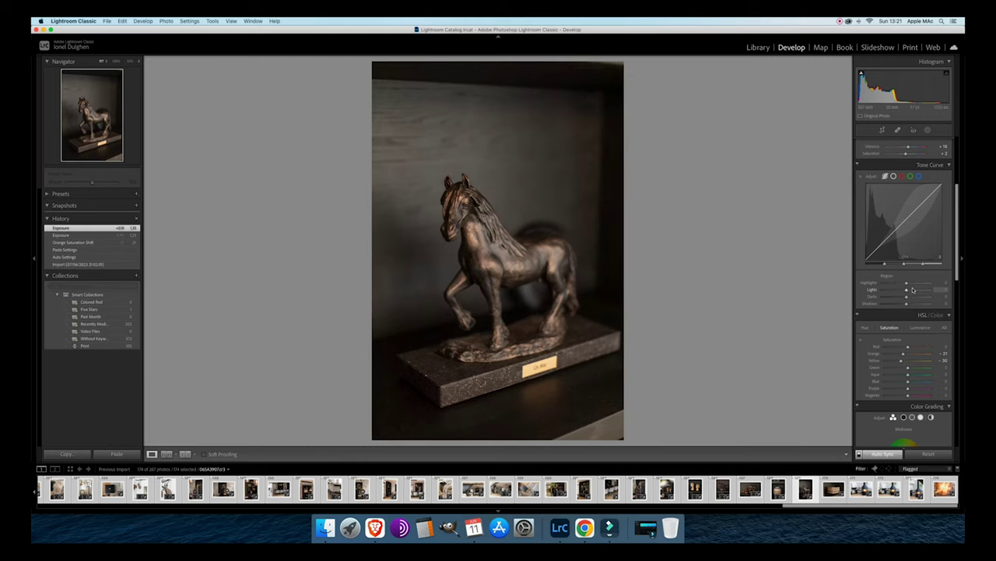
scroll(913, 289, down, 8)
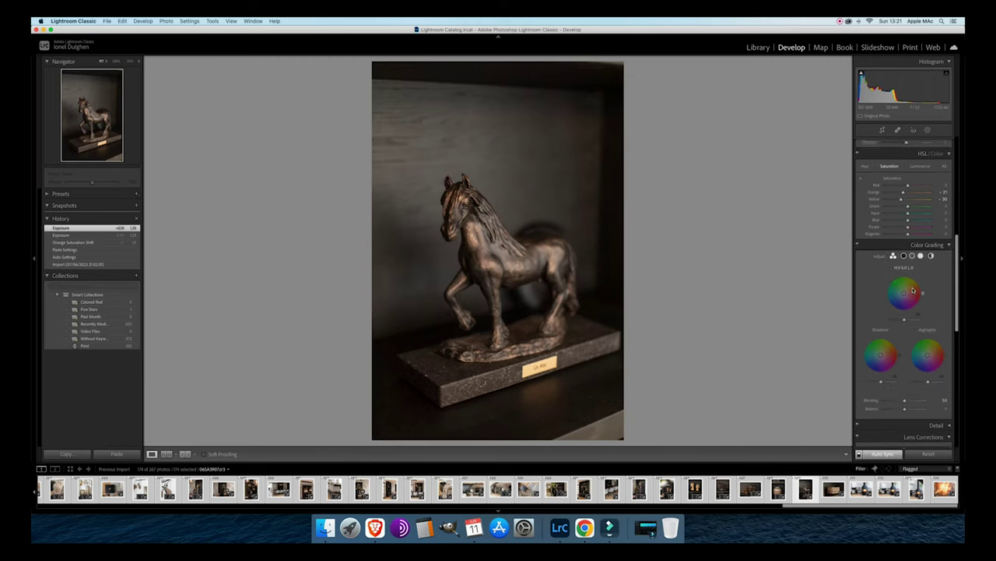
scroll(913, 289, down, 5)
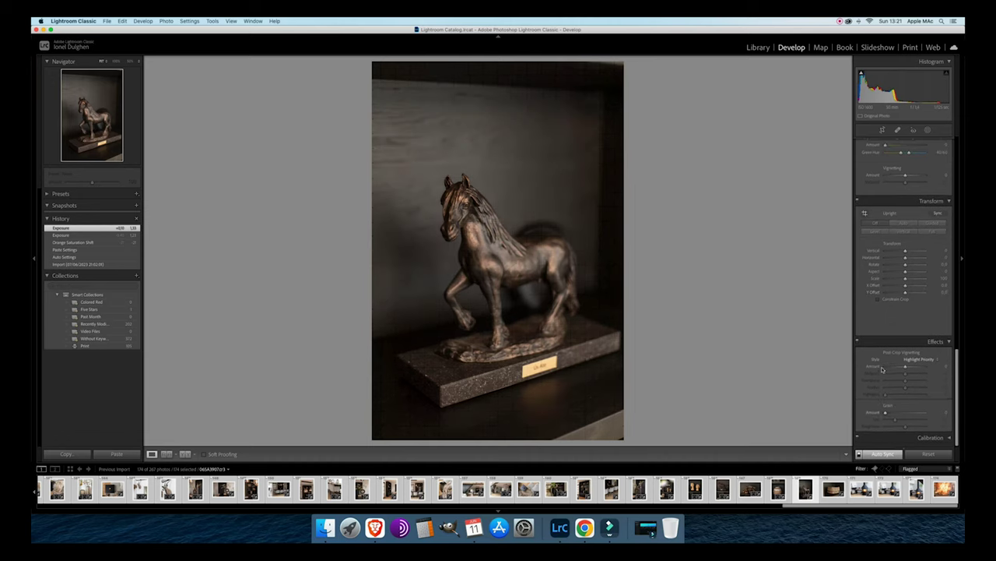
scroll(893, 364, up, 2)
scroll(893, 363, up, 6)
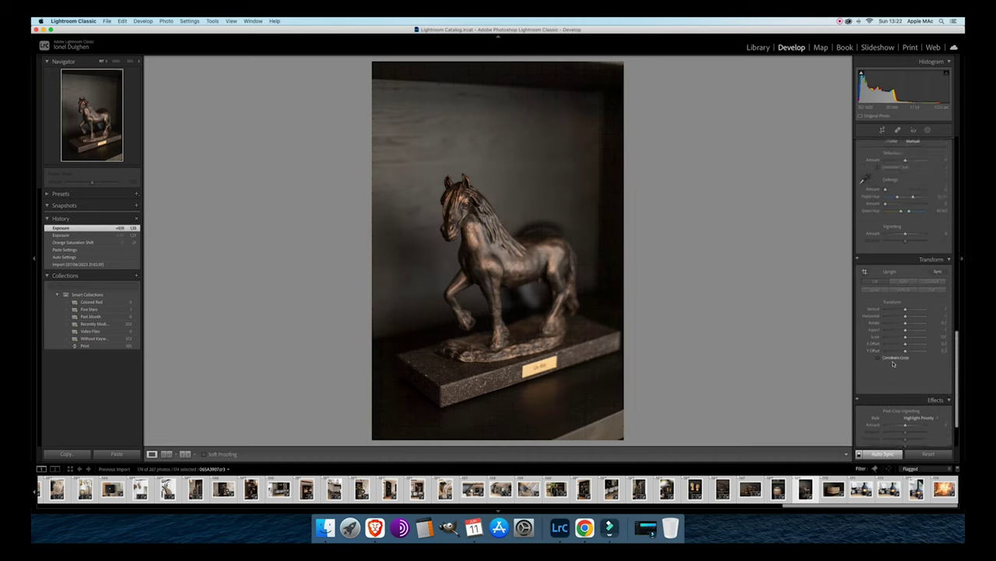
click(892, 260)
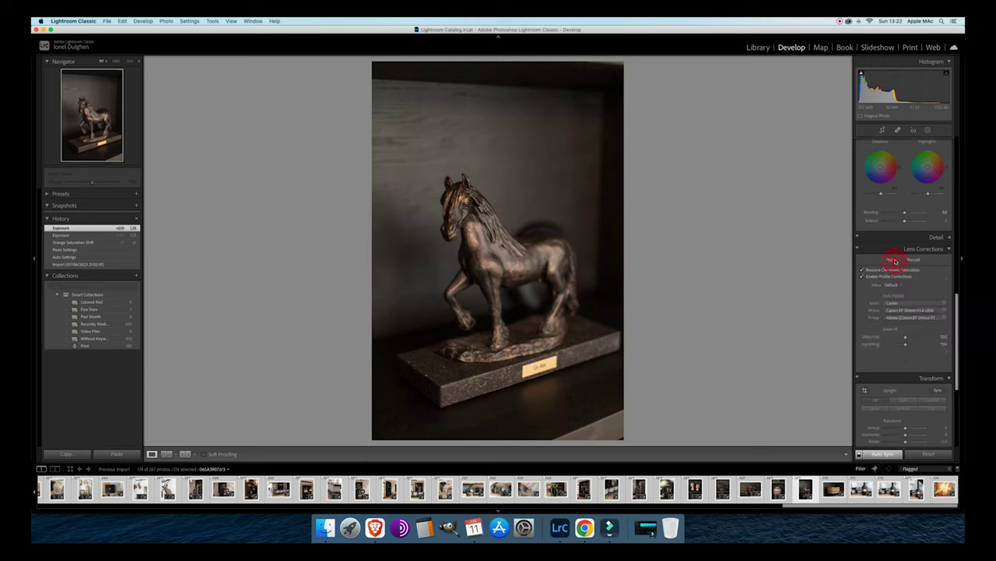
click(937, 237)
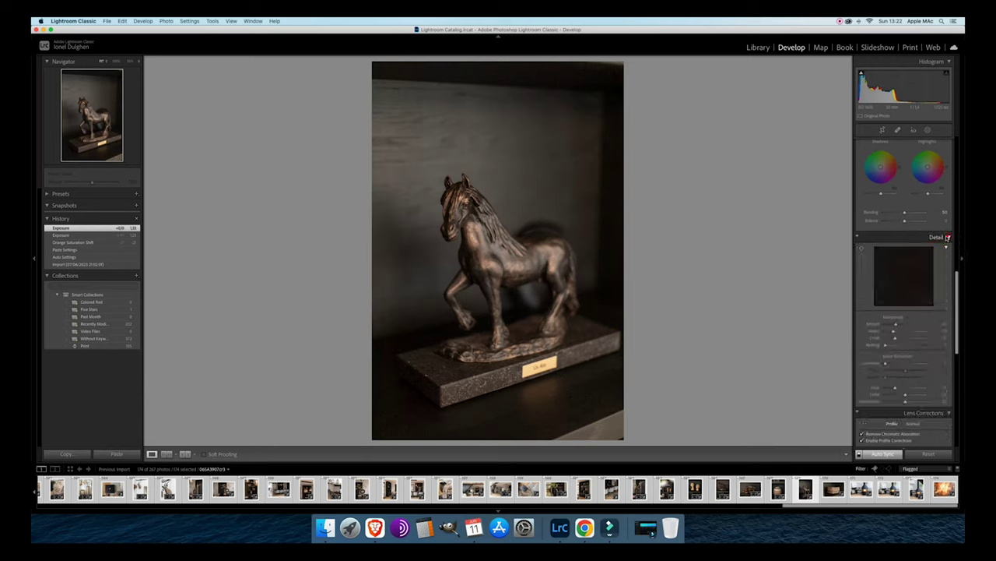
click(886, 365)
Set Color noise reduction, Sharpening Amount 45, and edge Masking 54 using the mask preview.
click(897, 387)
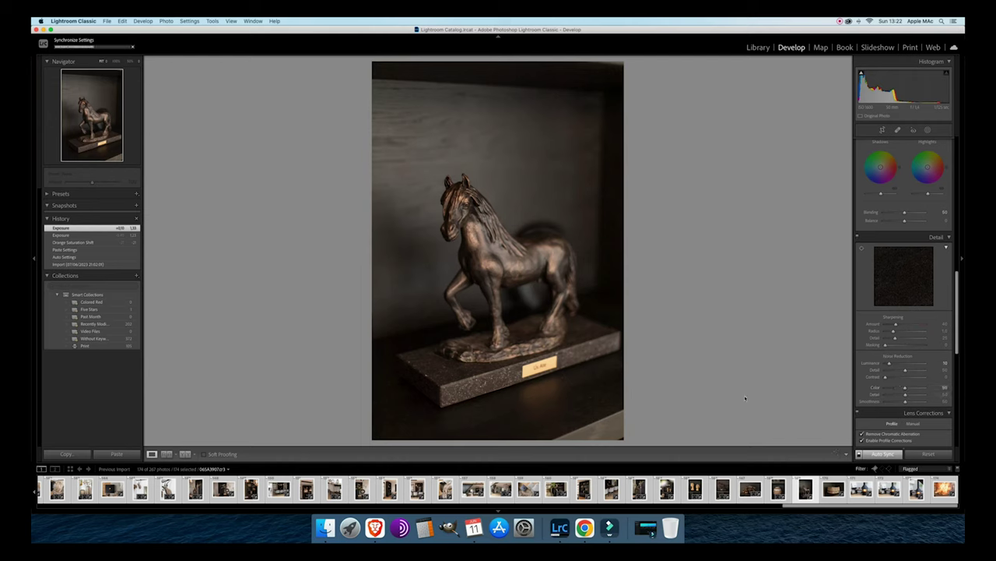
click(897, 326)
click(939, 323)
drag(886, 345, 907, 346)
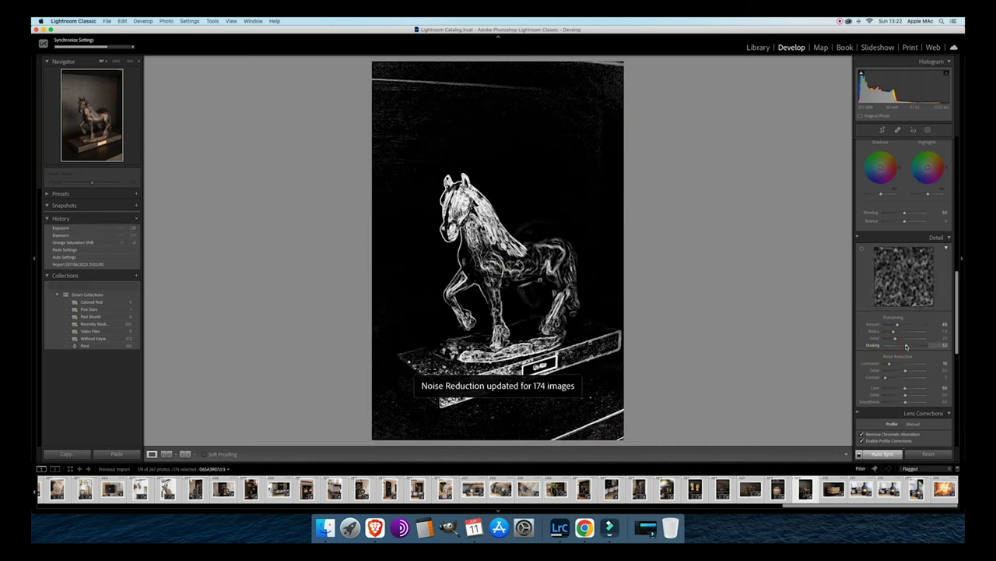
alt+click(906, 347)
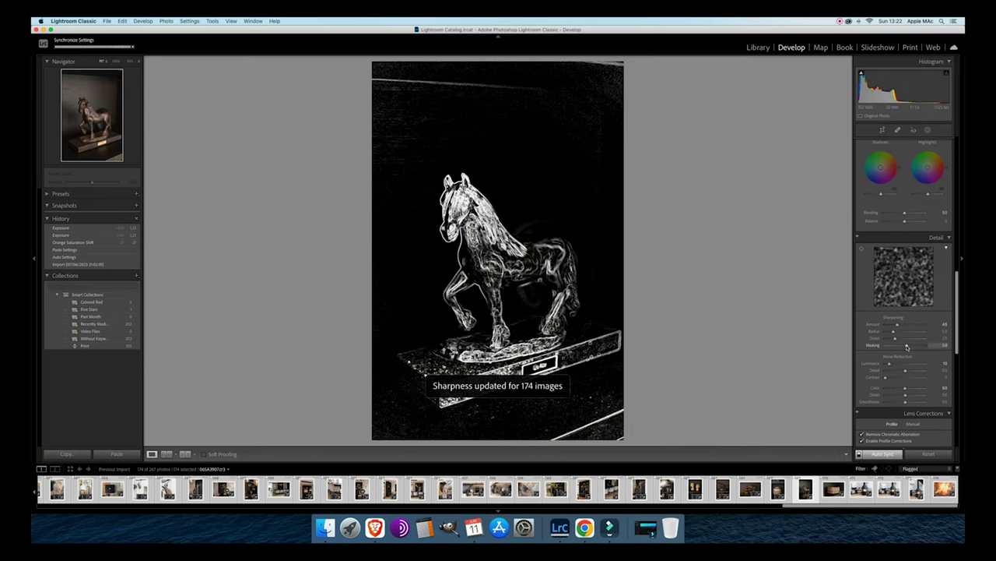
drag(904, 346, 907, 347)
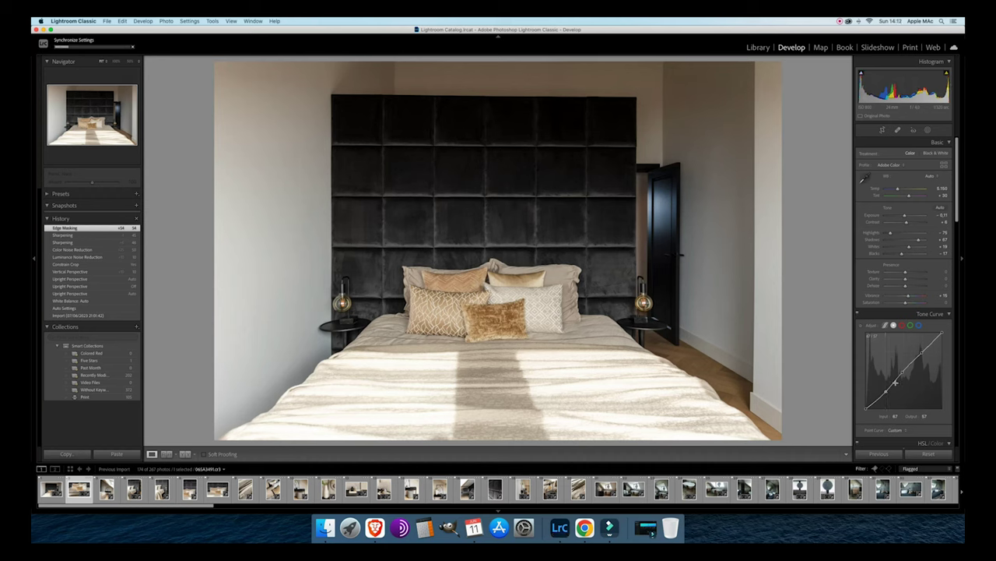
Add and drag a tone curve control point, zoom into the pillows, then undo two curve edits.
click(919, 351)
drag(924, 352, 922, 353)
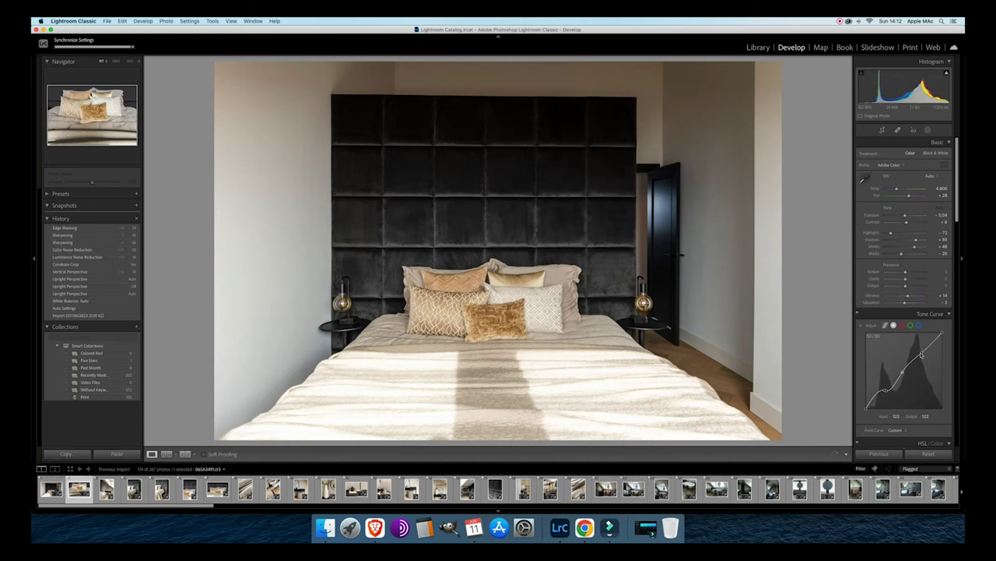
click(638, 378)
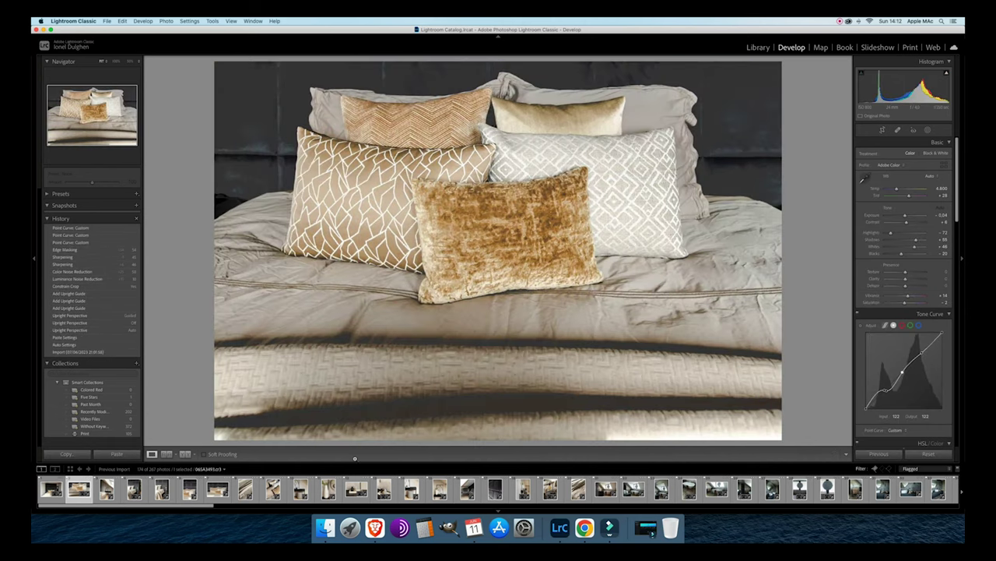
key(super+z)
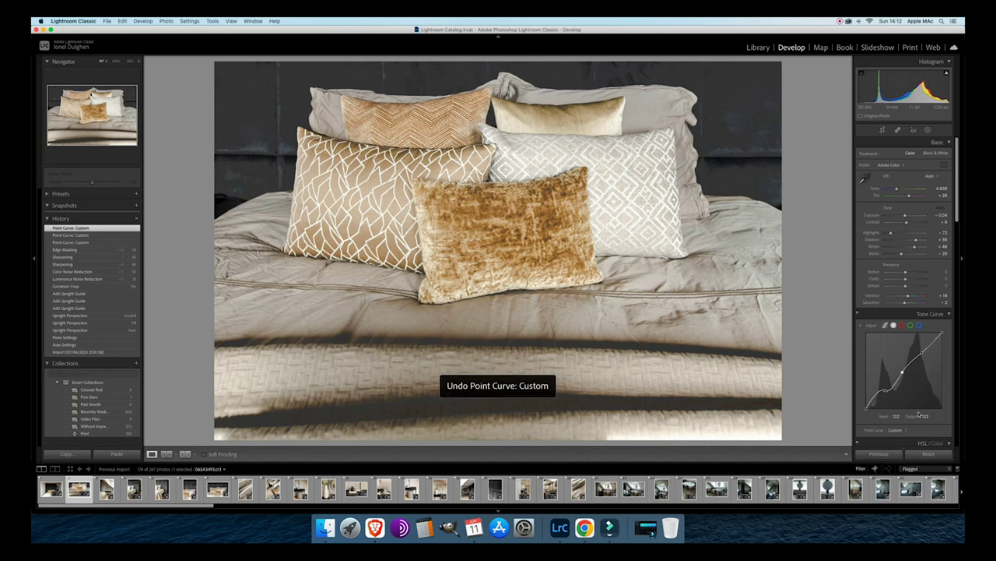
key(super+z)
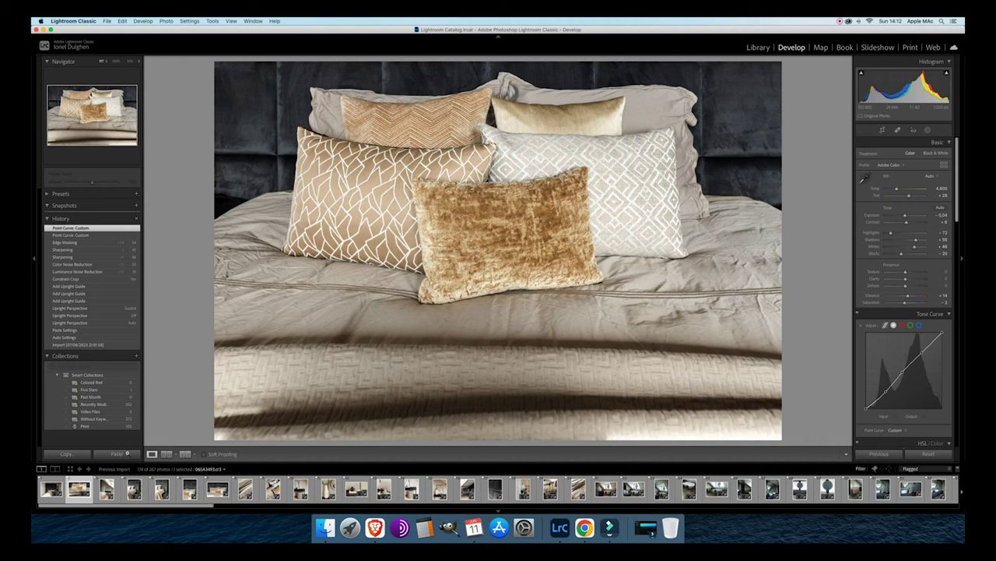
Switch the tone curve off and on to compare the pillow photo.
click(74, 488)
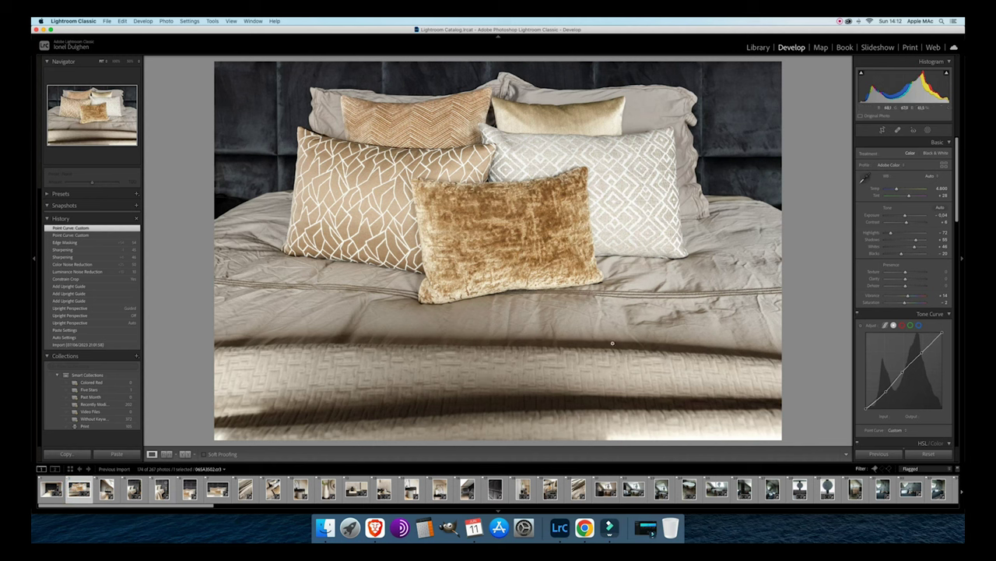
click(860, 314)
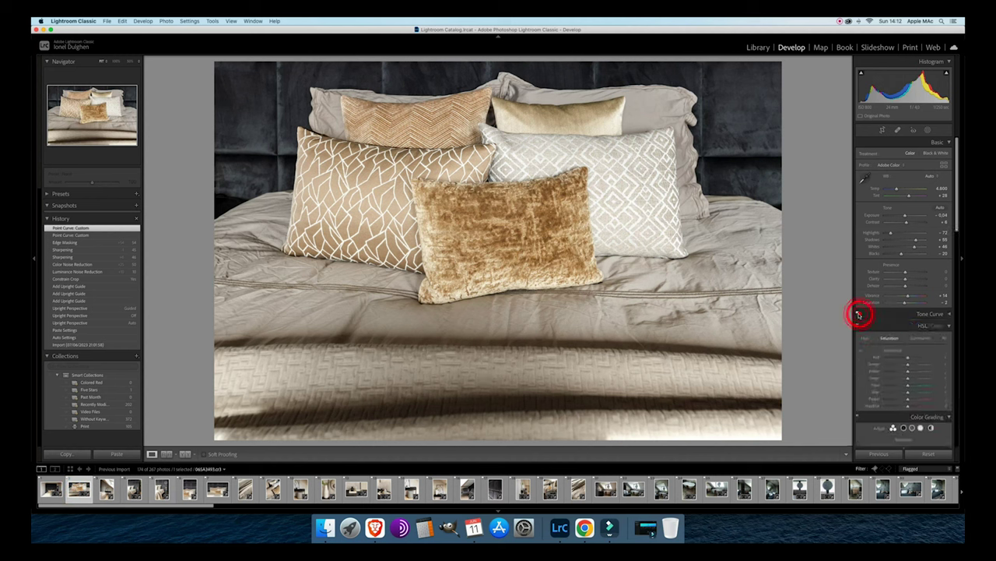
click(859, 314)
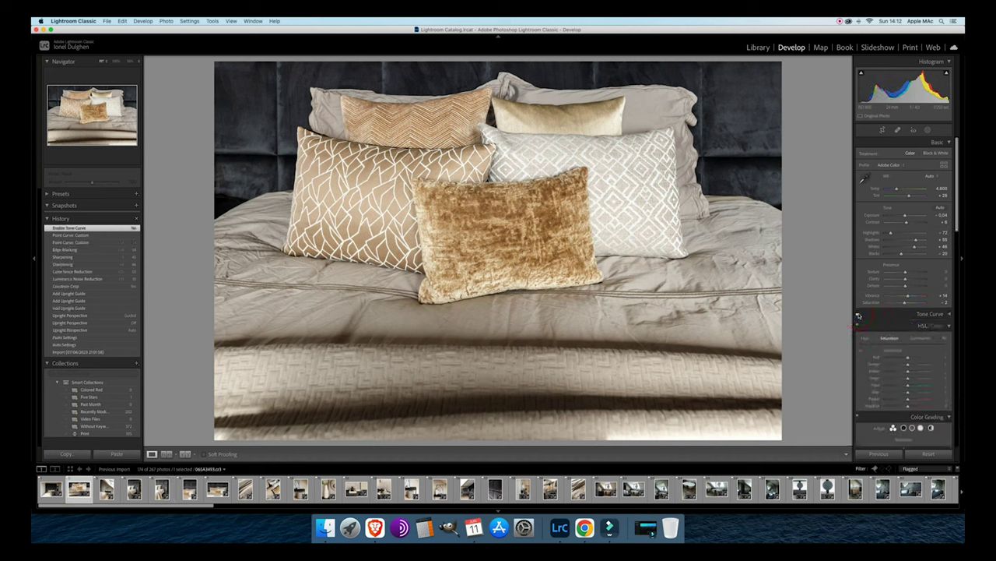
click(859, 315)
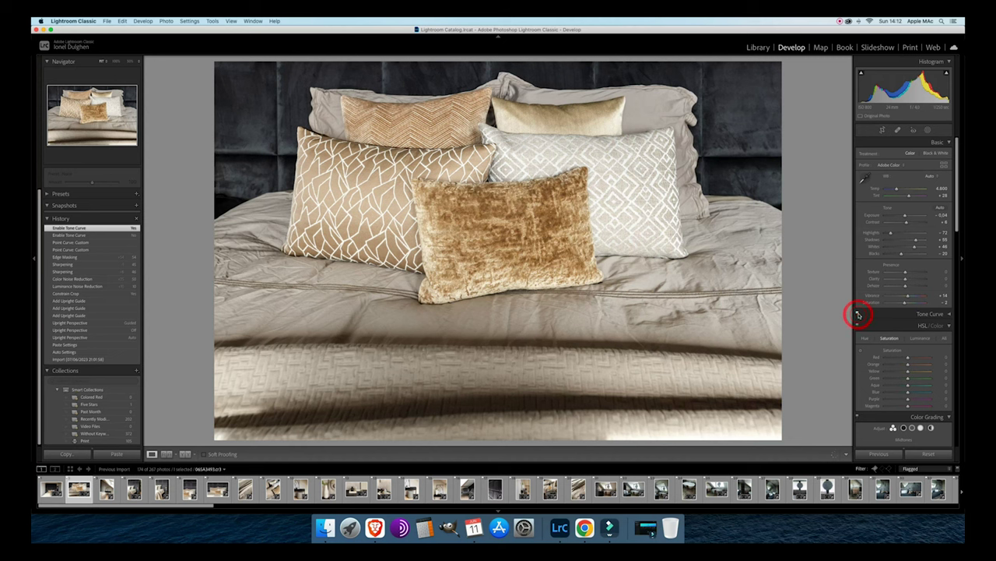
click(950, 314)
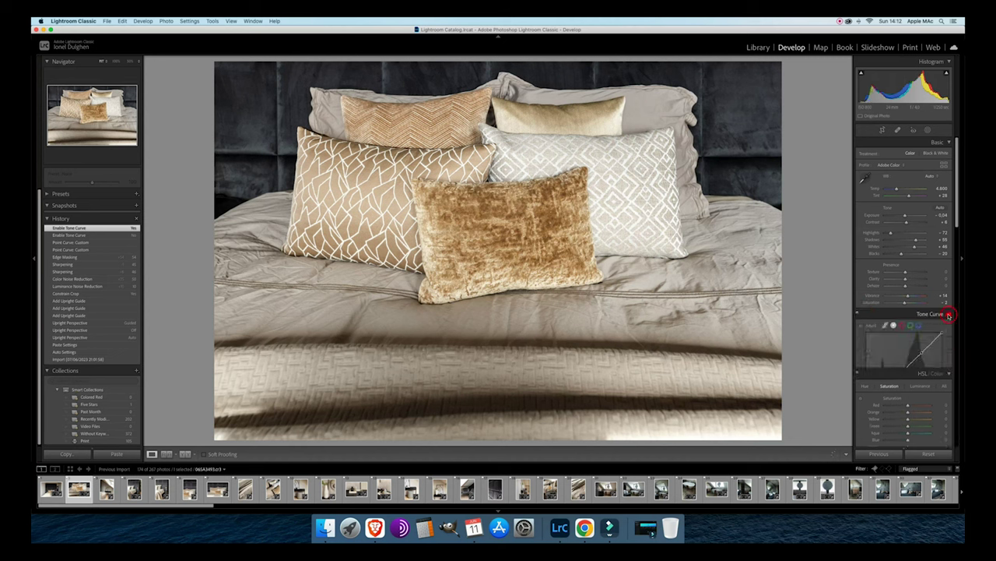
Keep the tone curve enabled after a before view, lower Saturation to -2, and open Copy Settings.
click(859, 315)
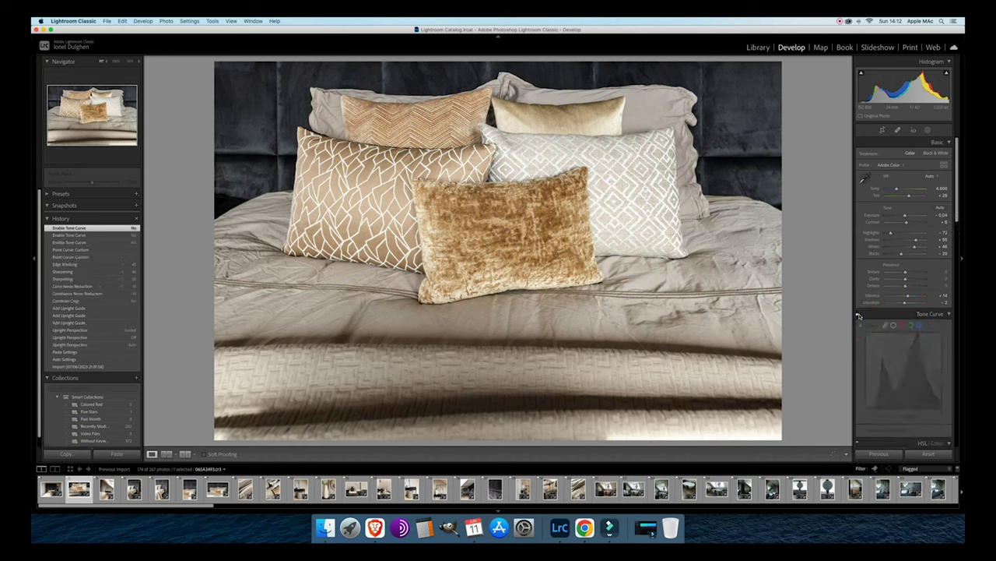
click(859, 315)
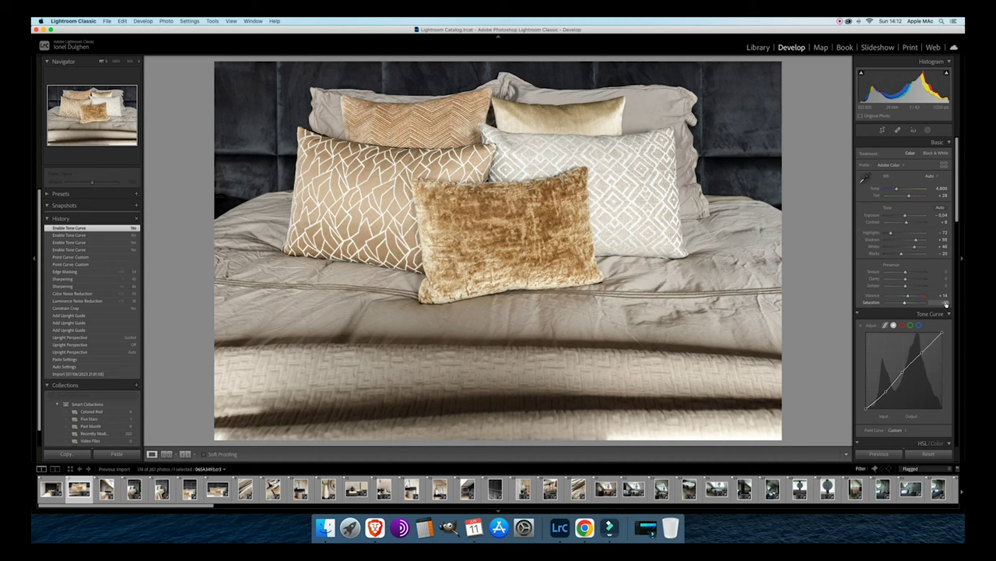
drag(946, 303, 940, 303)
click(67, 453)
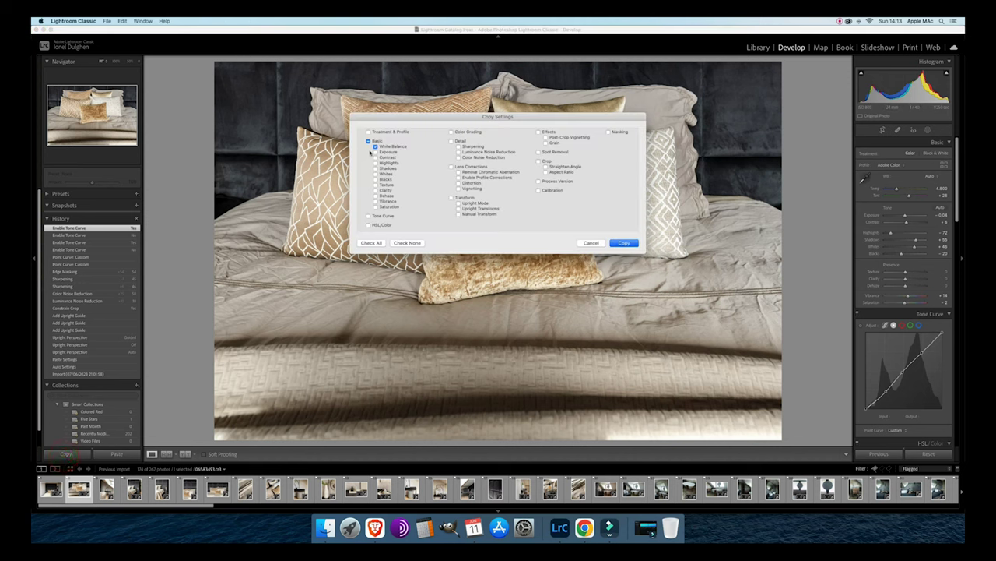
Copy only the Tone Curve settings from this photo, leaving White Balance unchecked.
click(375, 146)
click(369, 216)
click(627, 244)
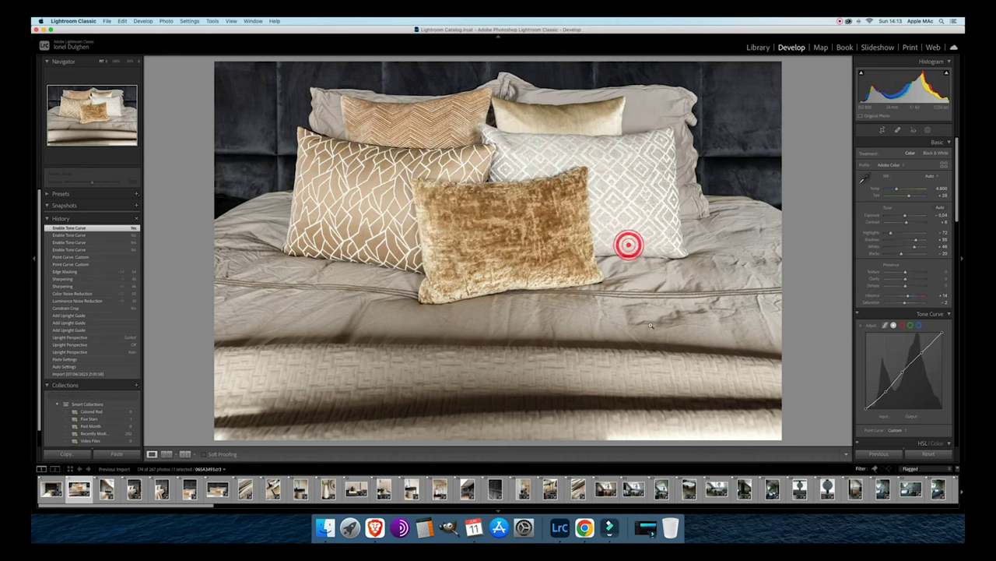
Select all 174 photos, sync the Tone Curve to them, then deselect all.
key(super+a)
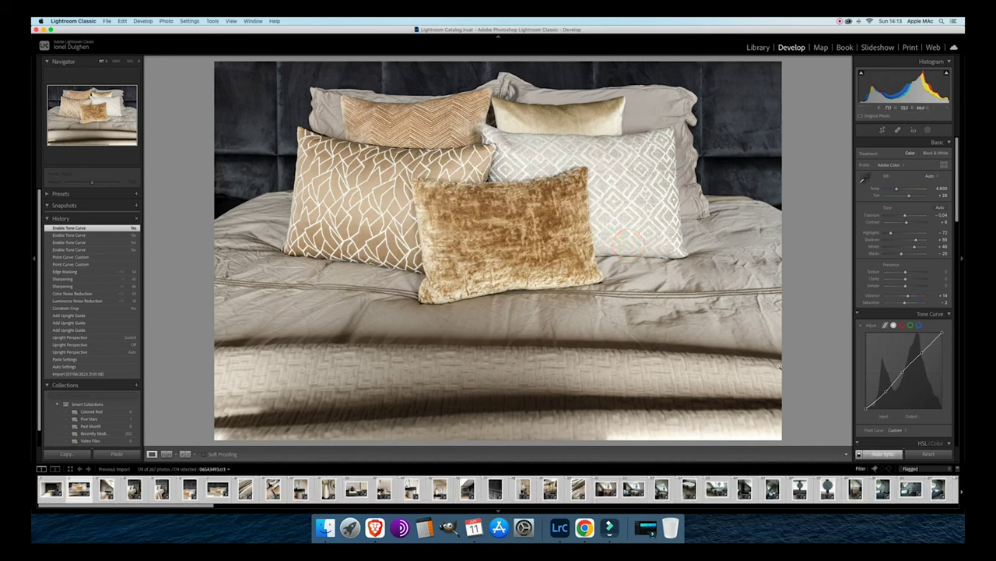
click(860, 454)
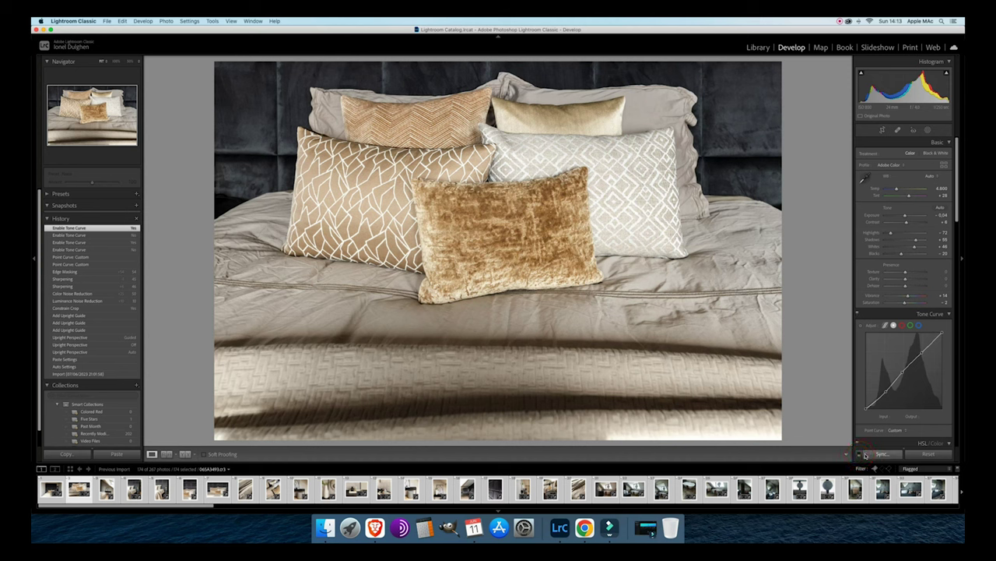
click(877, 455)
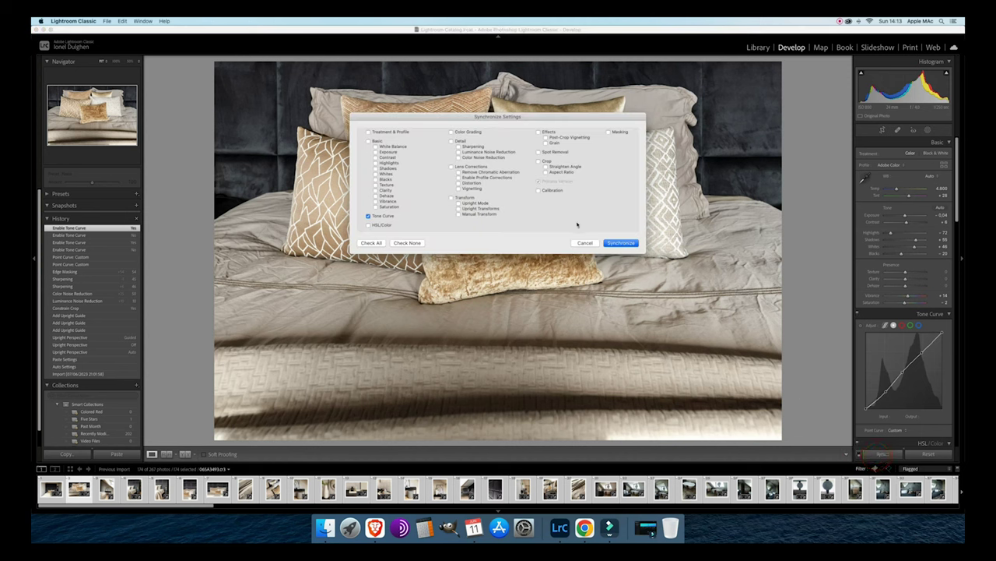
click(620, 243)
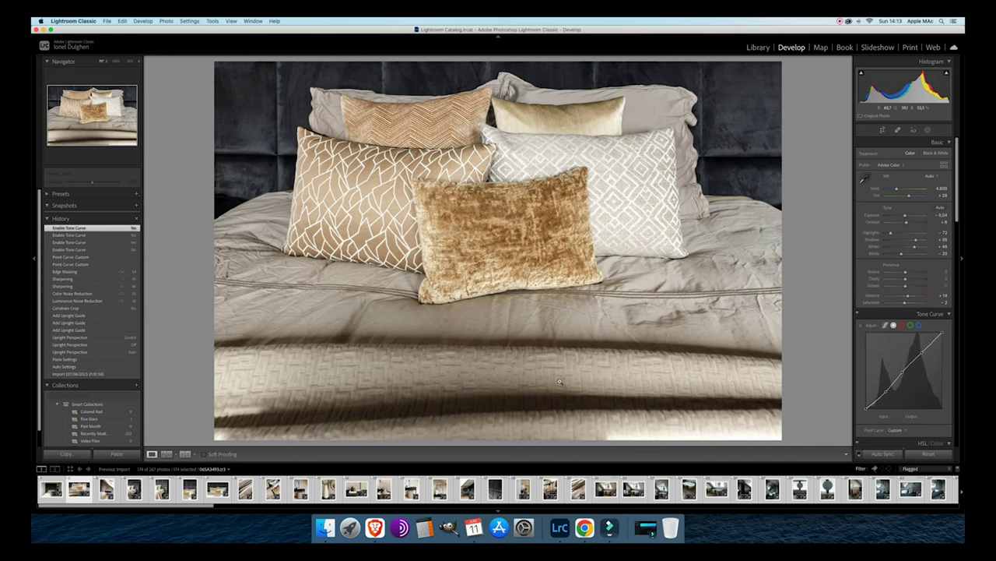
key(super+d)
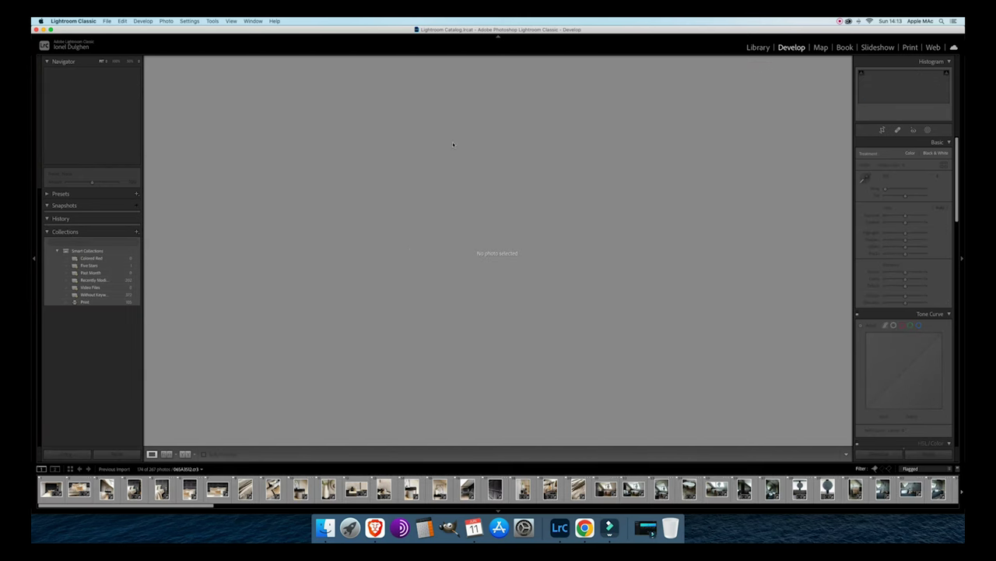
Show the Library grid at four thumbnails per row and select photo 6, the headboard cushions.
click(757, 48)
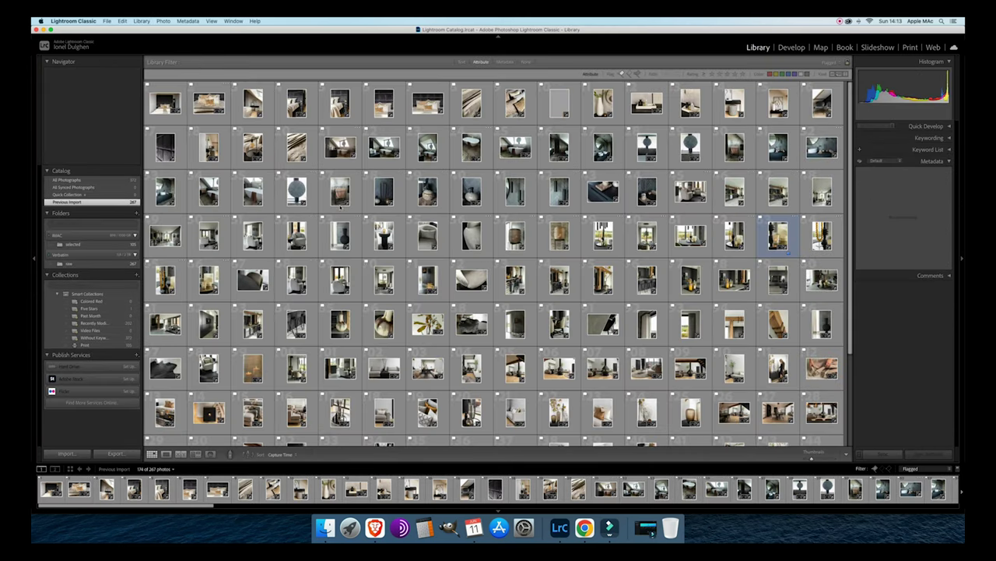
click(831, 460)
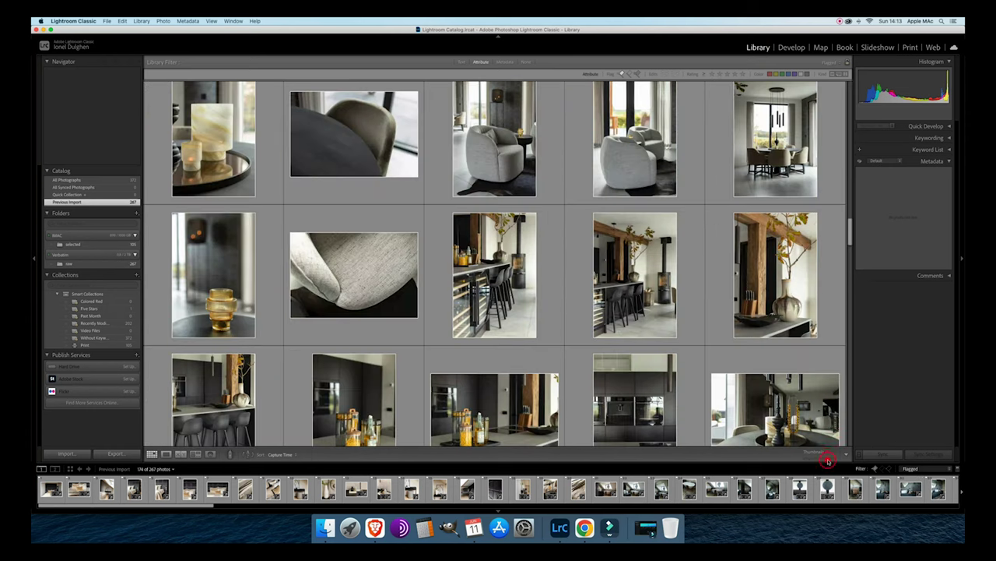
drag(831, 460, 834, 460)
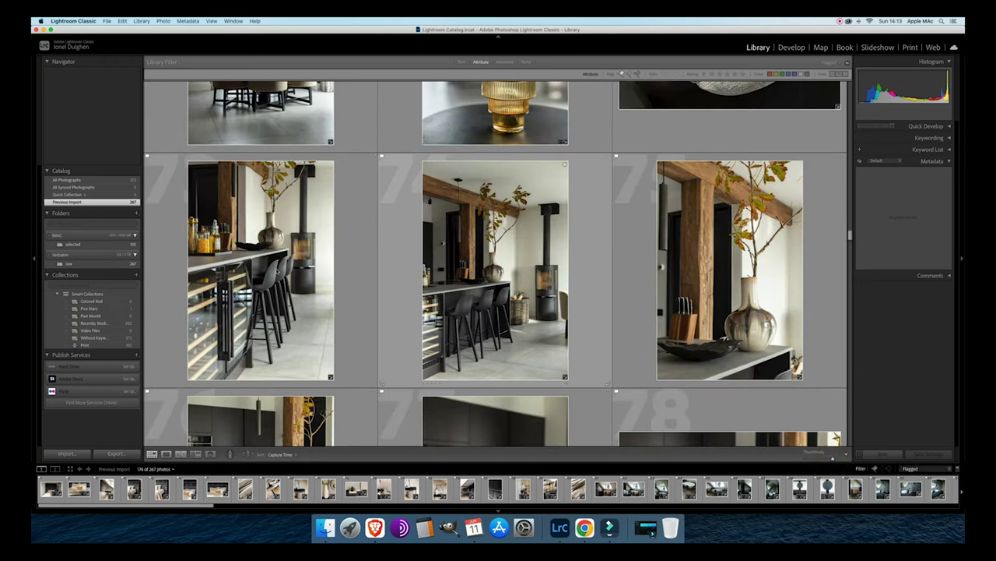
click(33, 251)
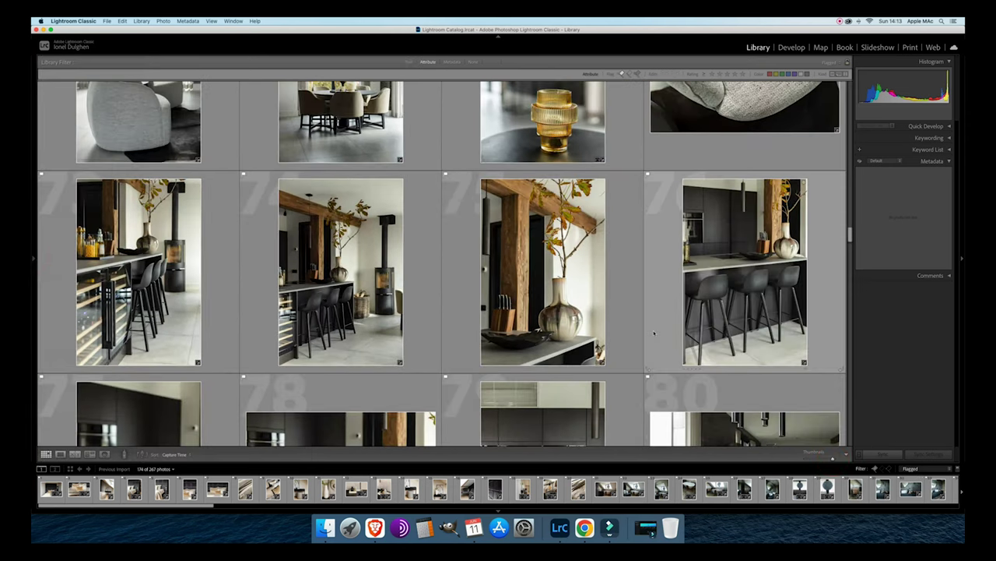
scroll(654, 333, up, 5)
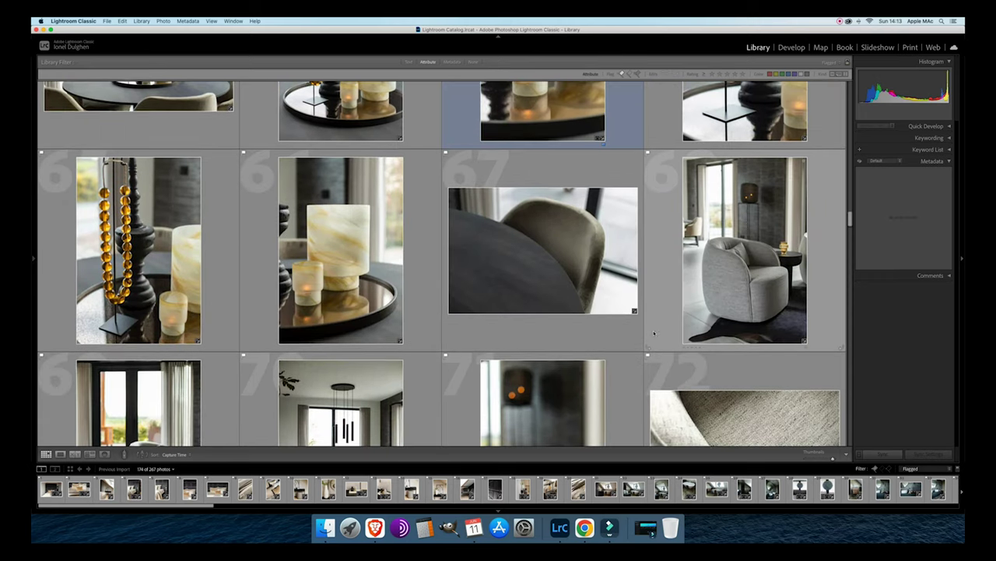
scroll(654, 333, up, 20)
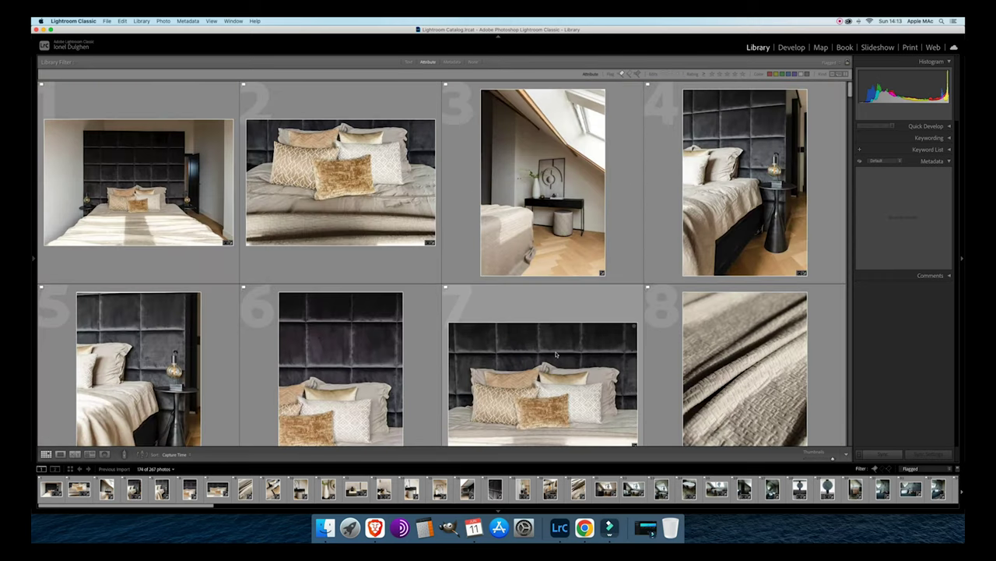
click(436, 354)
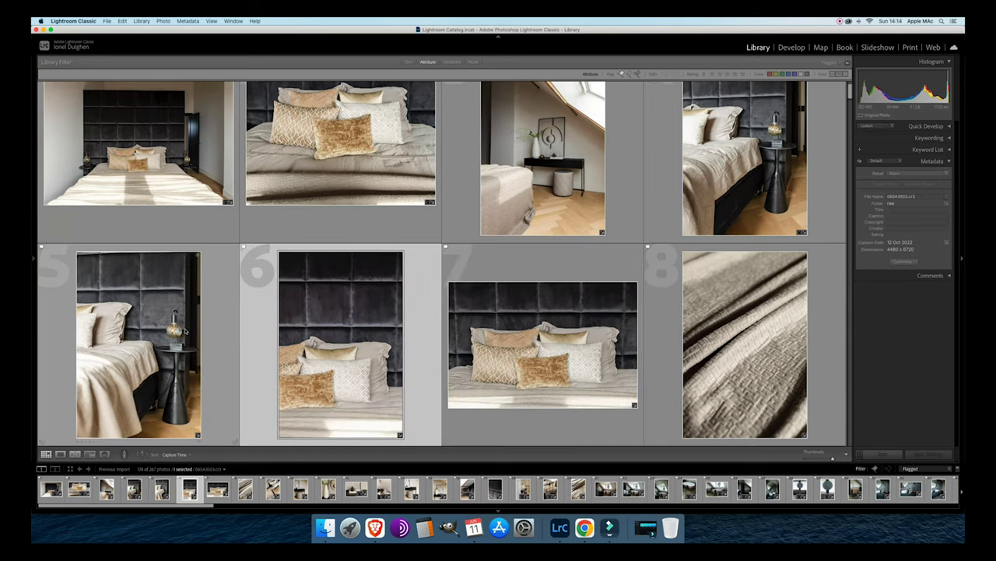
Open photo 6 in Develop and set its white balance to about 5,115 Temp, +16 Tint.
double_click(318, 325)
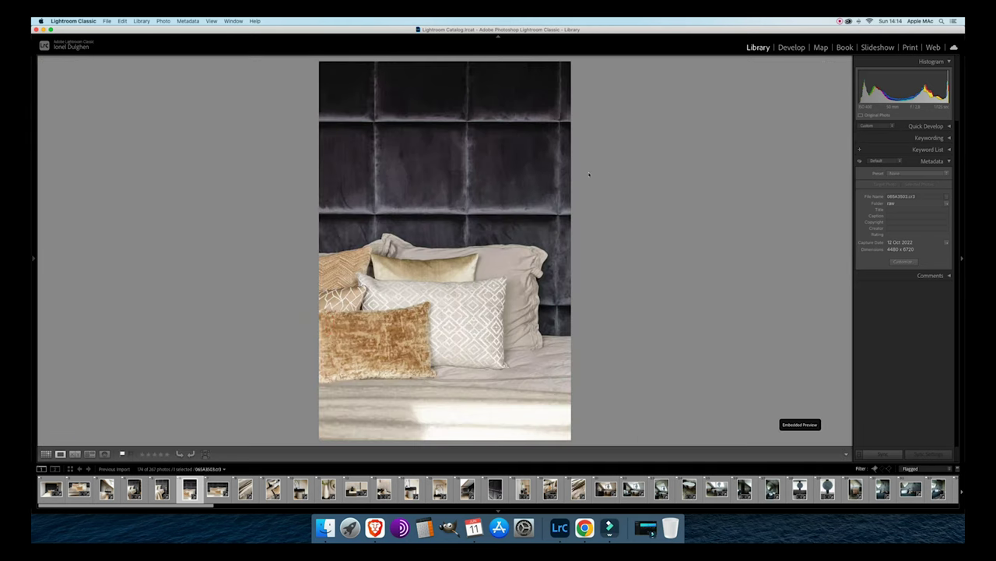
click(792, 48)
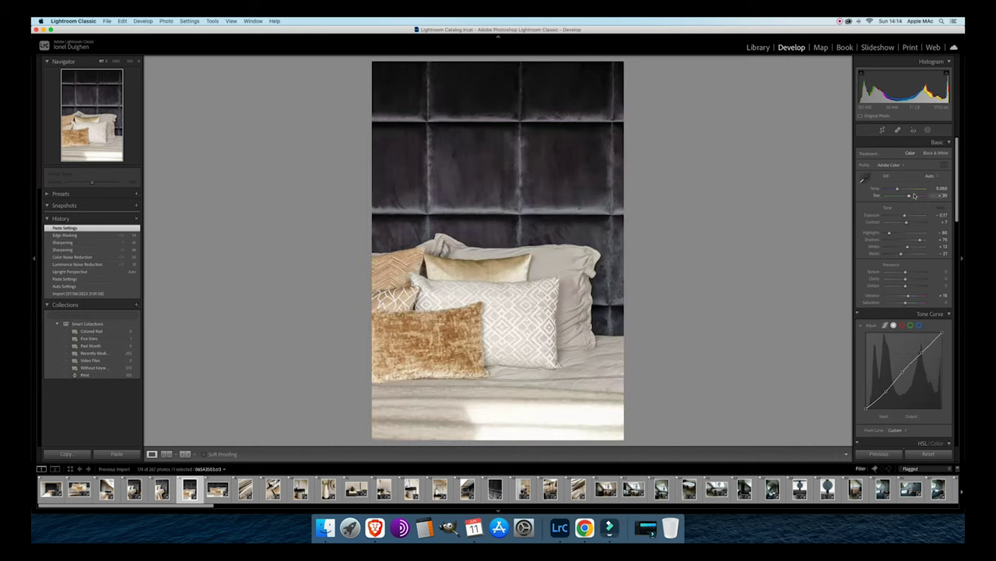
drag(909, 198, 907, 198)
drag(908, 200, 903, 195)
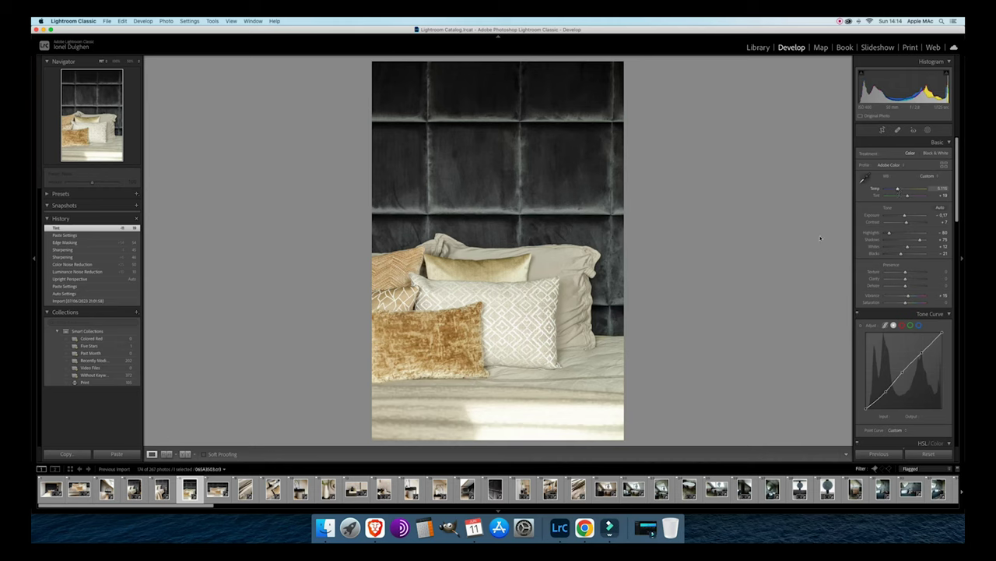
drag(898, 189, 899, 188)
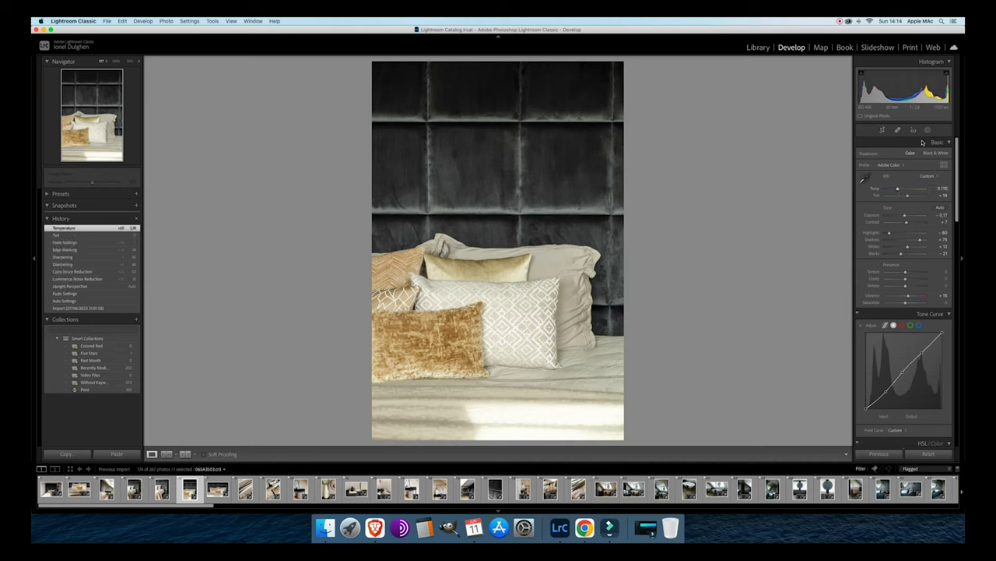
Select photo 5, the bedside lamp, nudge its Exposure in Develop, and return to the grid.
click(758, 47)
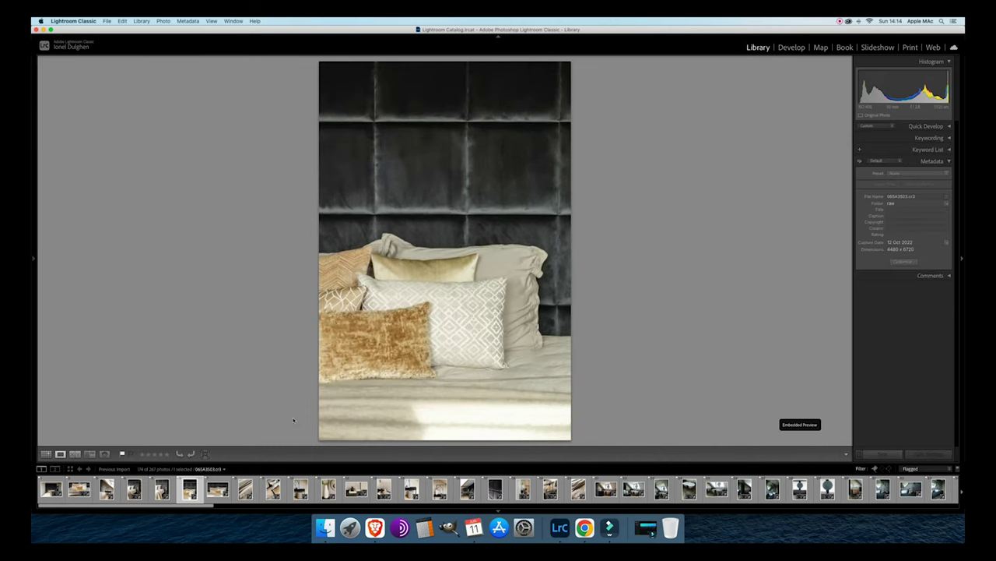
click(46, 453)
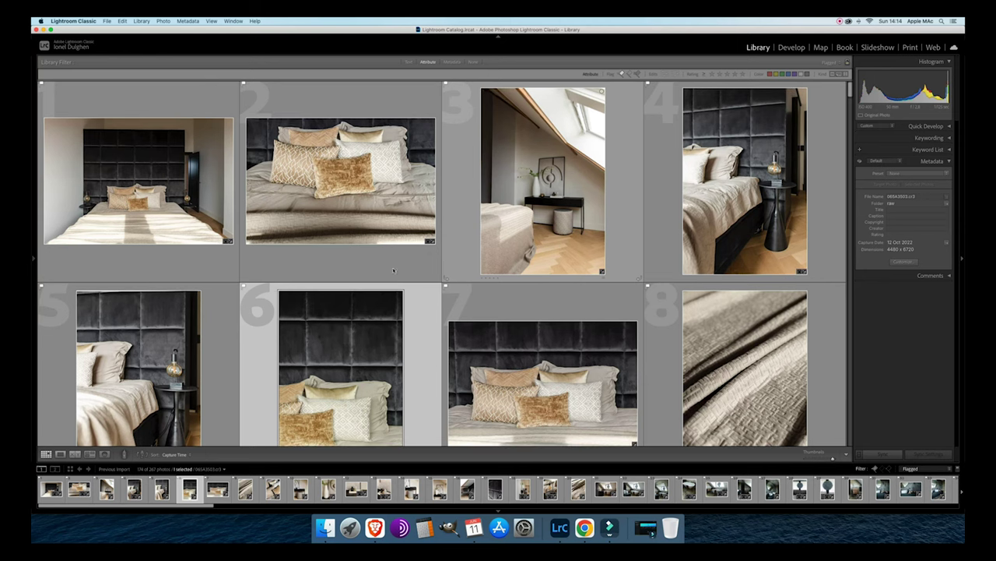
key(Left)
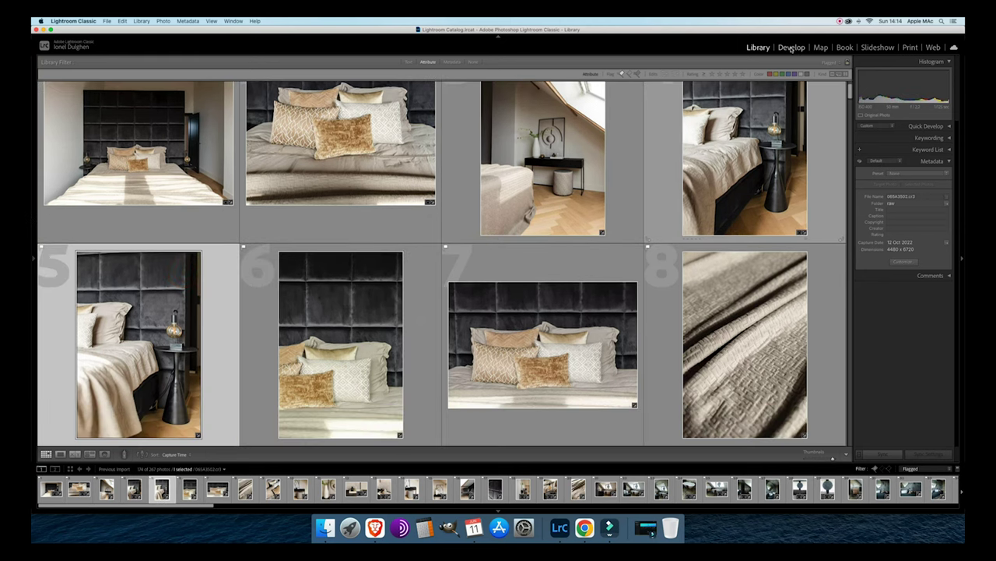
click(791, 49)
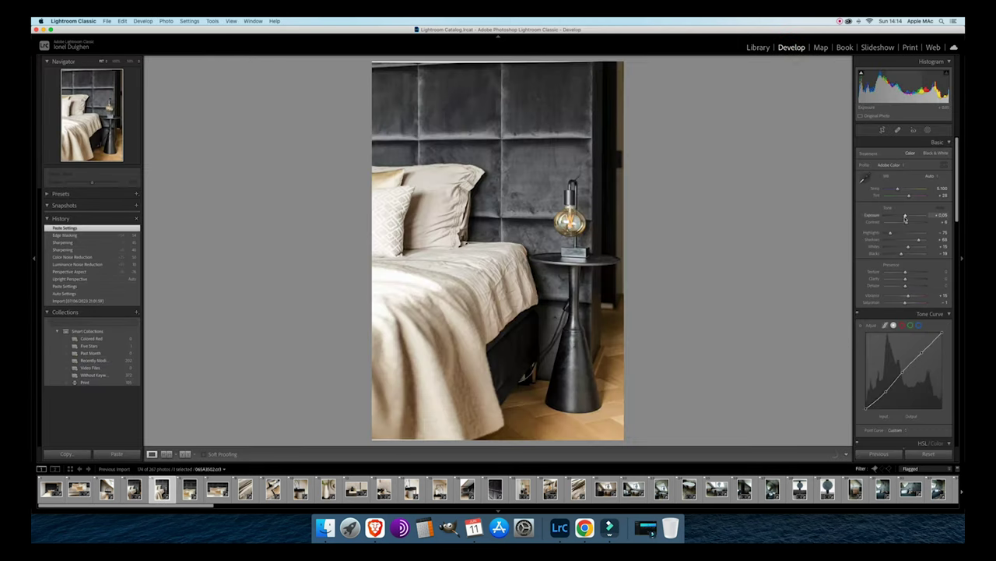
click(905, 218)
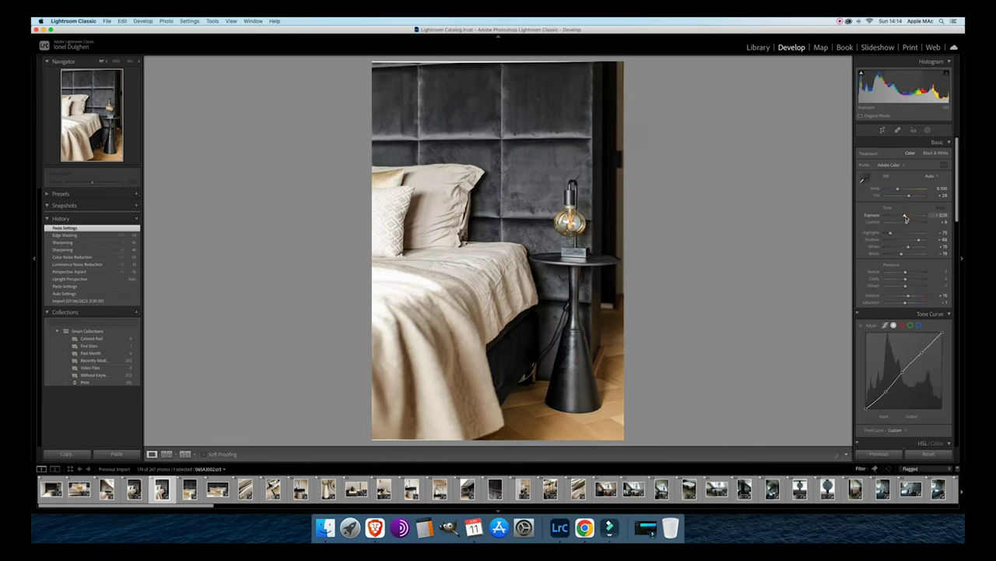
click(757, 46)
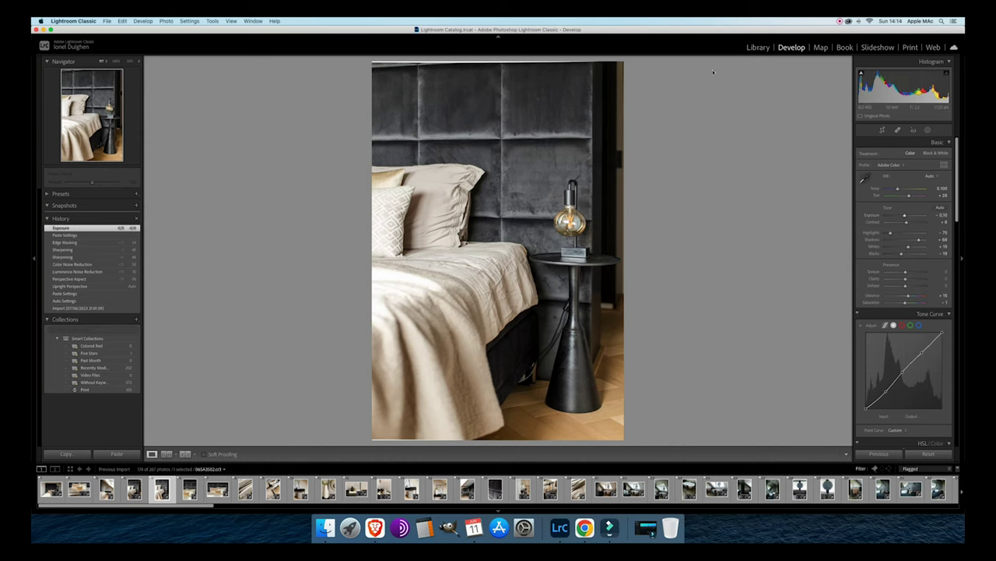
scroll(594, 265, up, 2)
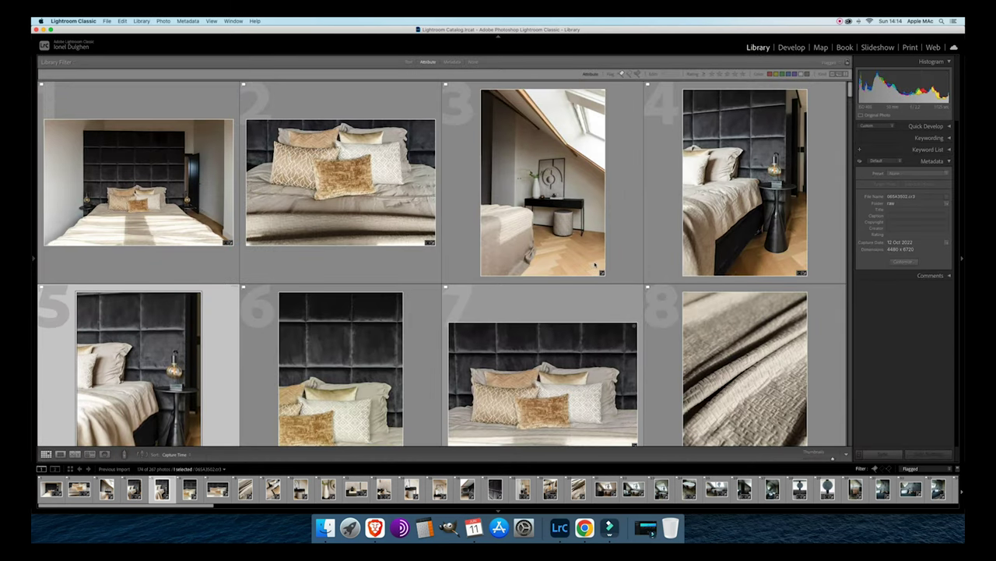
scroll(594, 265, down, 10)
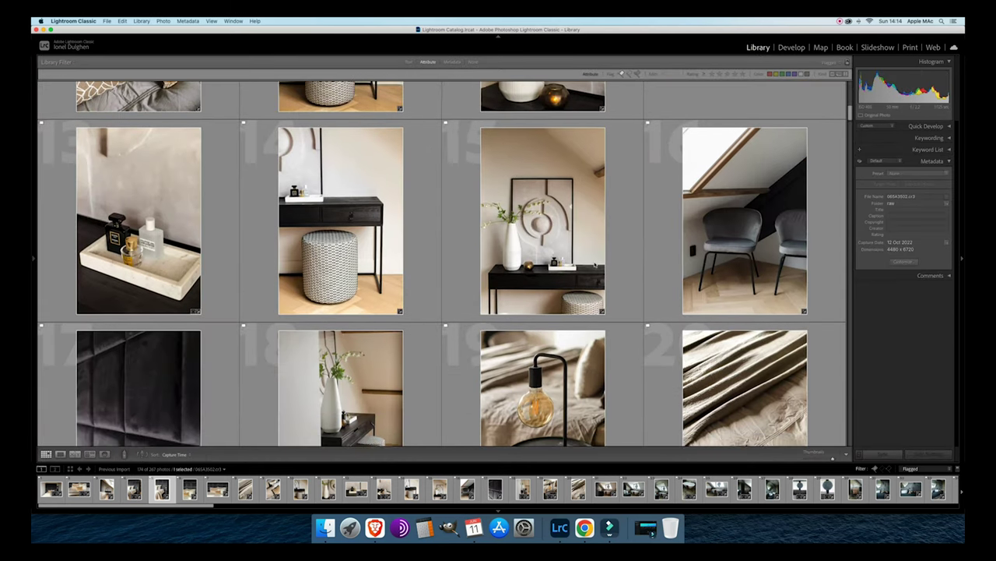
scroll(594, 264, down, 3)
scroll(594, 264, down, 2)
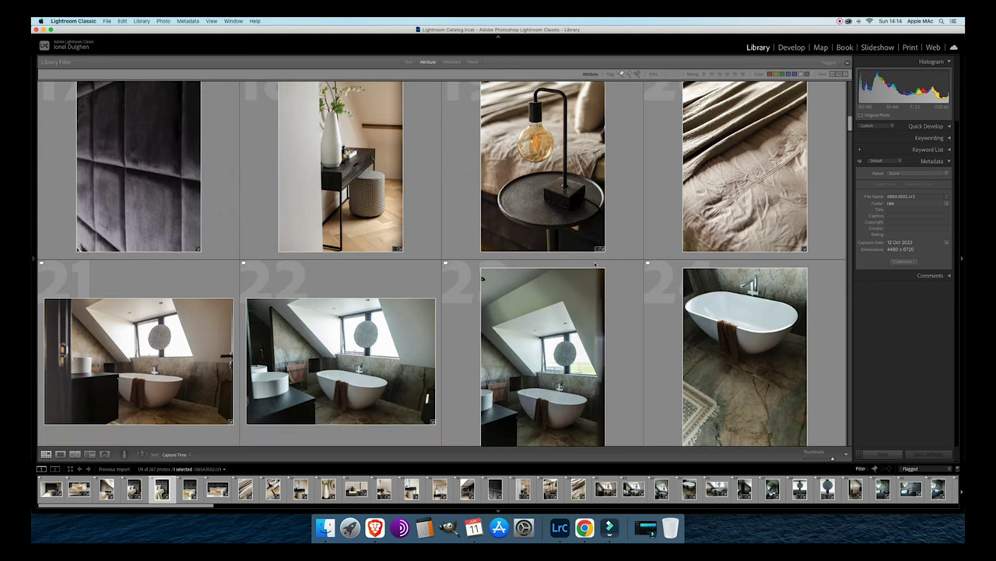
scroll(594, 264, down, 5)
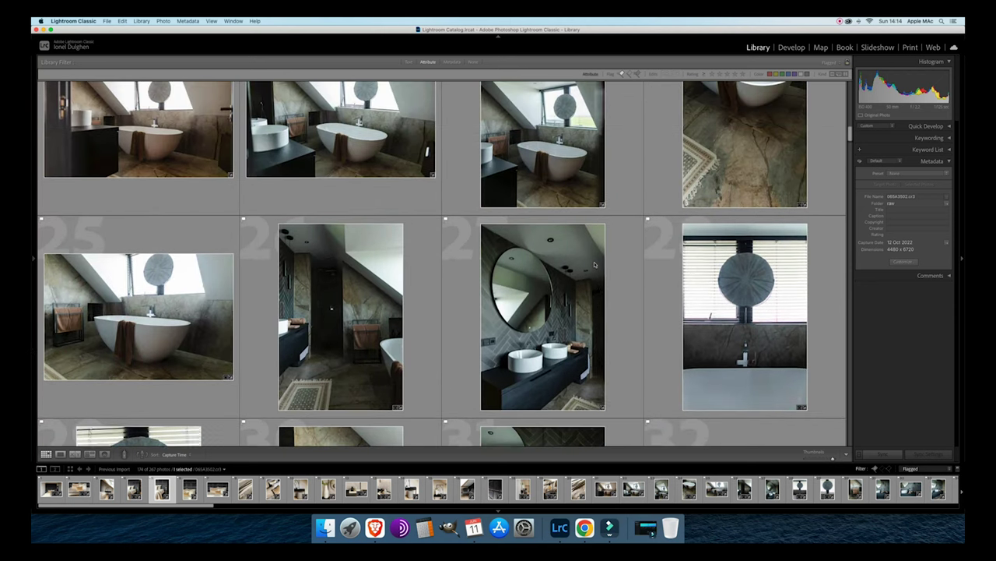
scroll(594, 264, down, 4)
scroll(594, 265, up, 4)
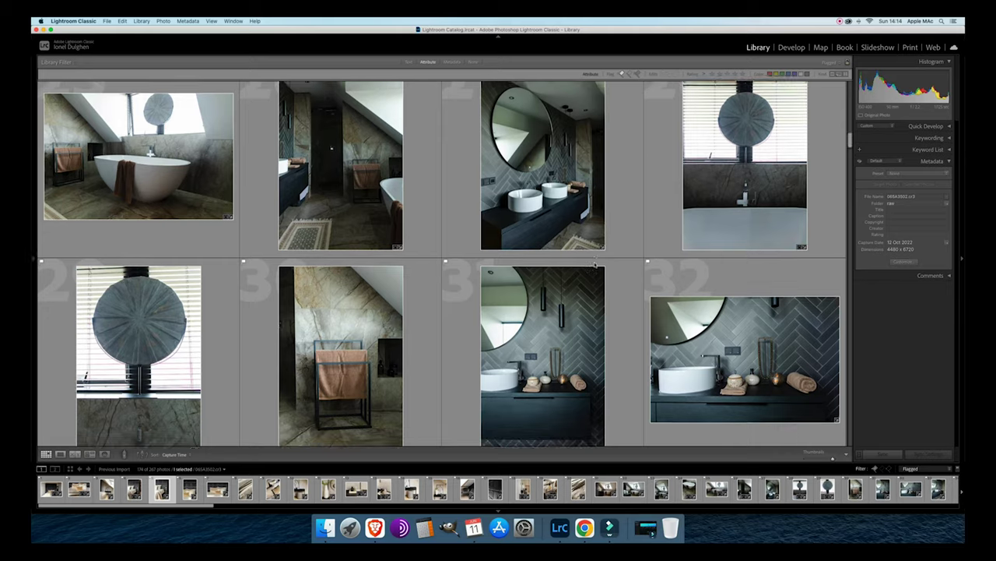
scroll(594, 264, down, 3)
scroll(594, 265, down, 3)
scroll(594, 265, down, 5)
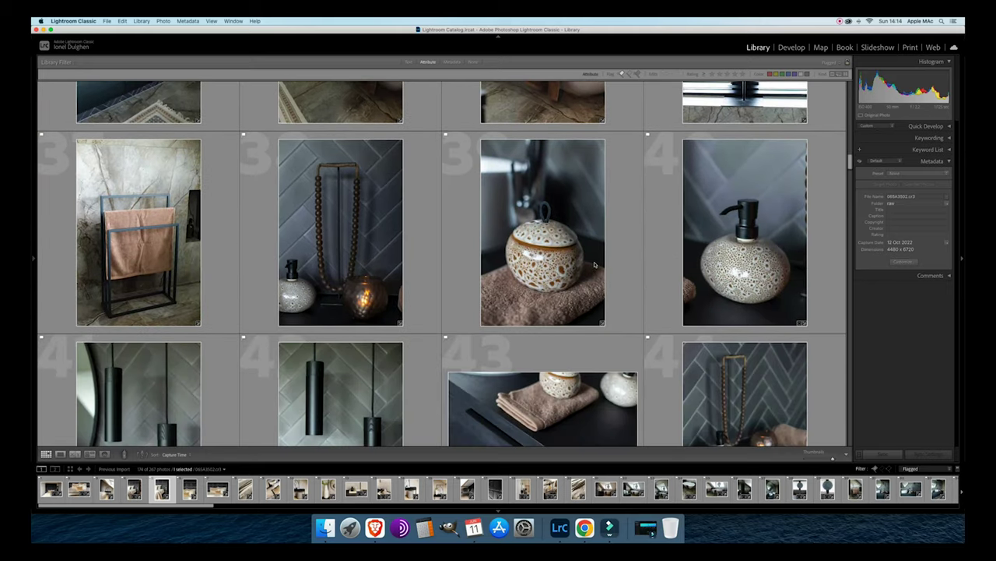
scroll(594, 265, down, 2)
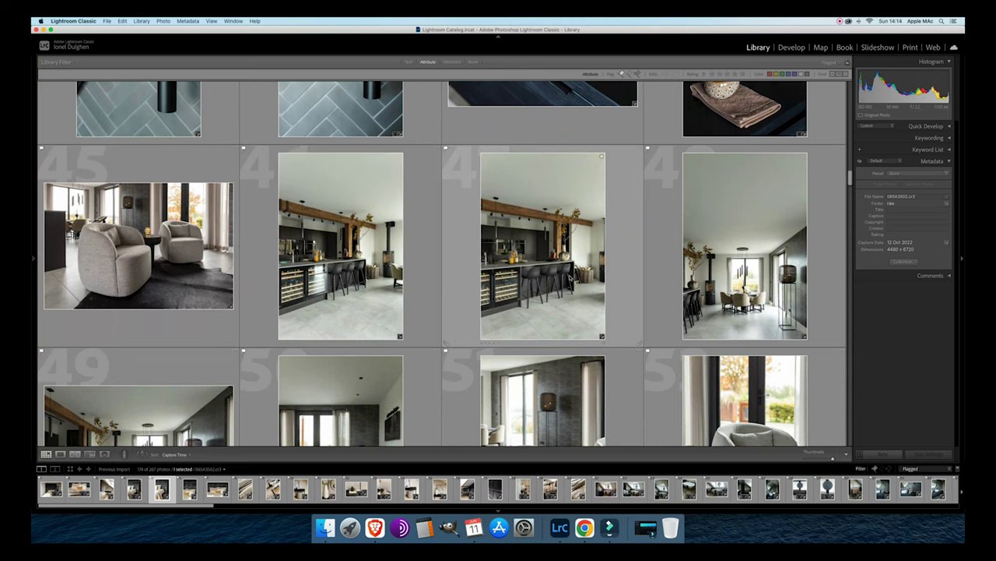
scroll(569, 276, down, 3)
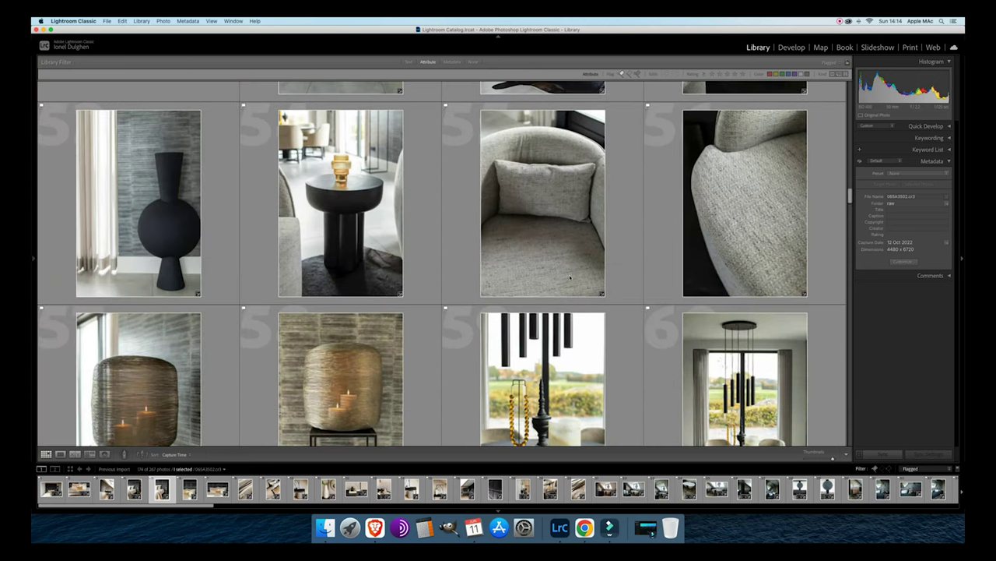
scroll(570, 277, down, 10)
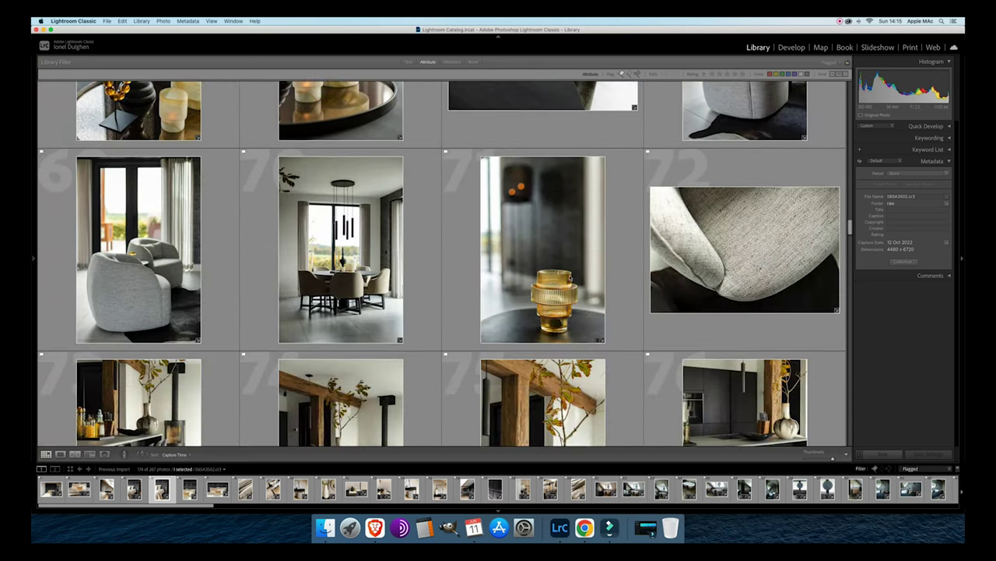
scroll(570, 276, down, 8)
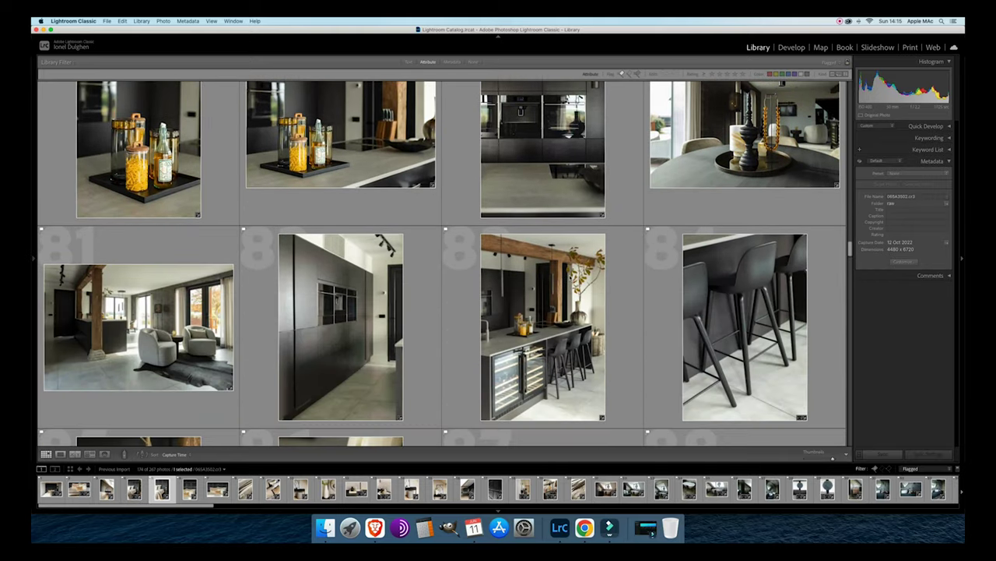
scroll(570, 400, down, 15)
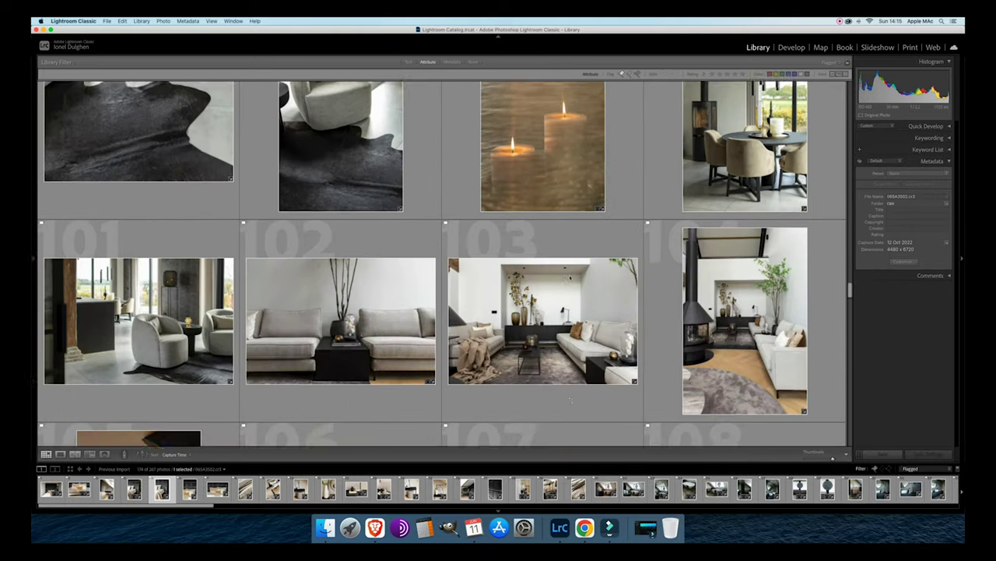
scroll(570, 400, down, 12)
scroll(570, 276, down, 7)
scroll(570, 276, down, 9)
scroll(570, 276, down, 12)
scroll(570, 276, down, 9)
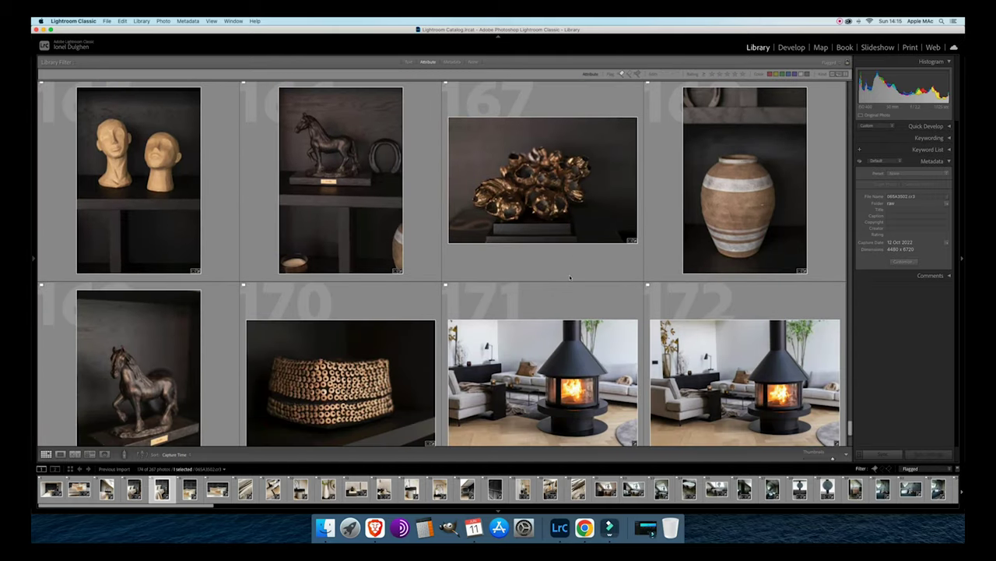
scroll(570, 277, down, 4)
scroll(570, 277, up, 20)
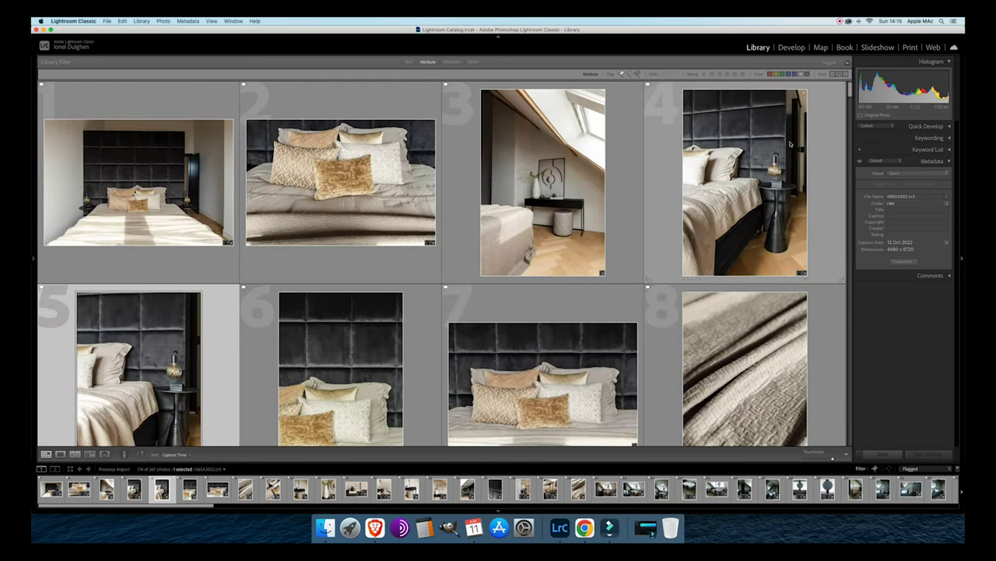
click(792, 47)
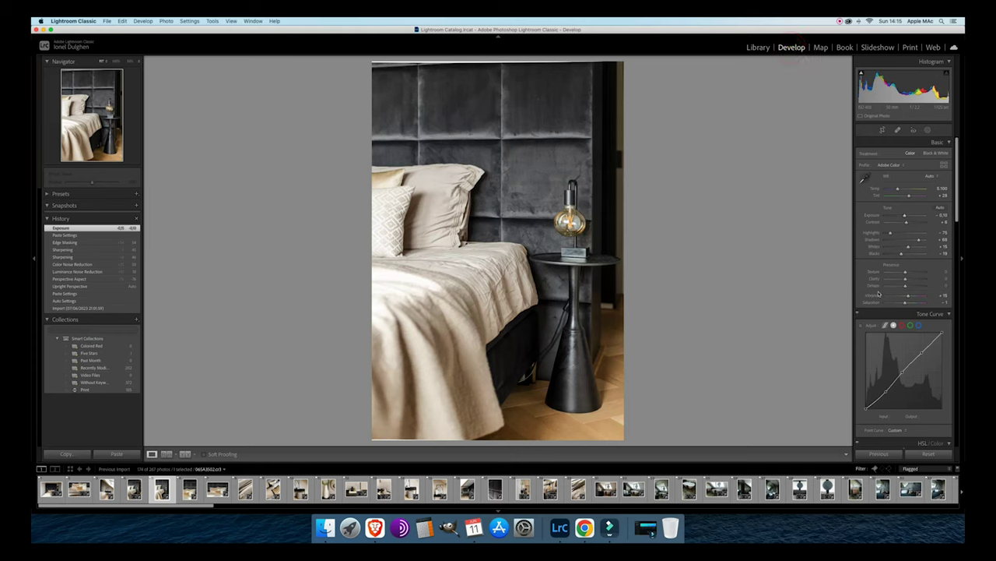
With all 174 photos selected and Auto Sync on, enter new Vibrance and Saturation values.
key(super+a)
click(860, 456)
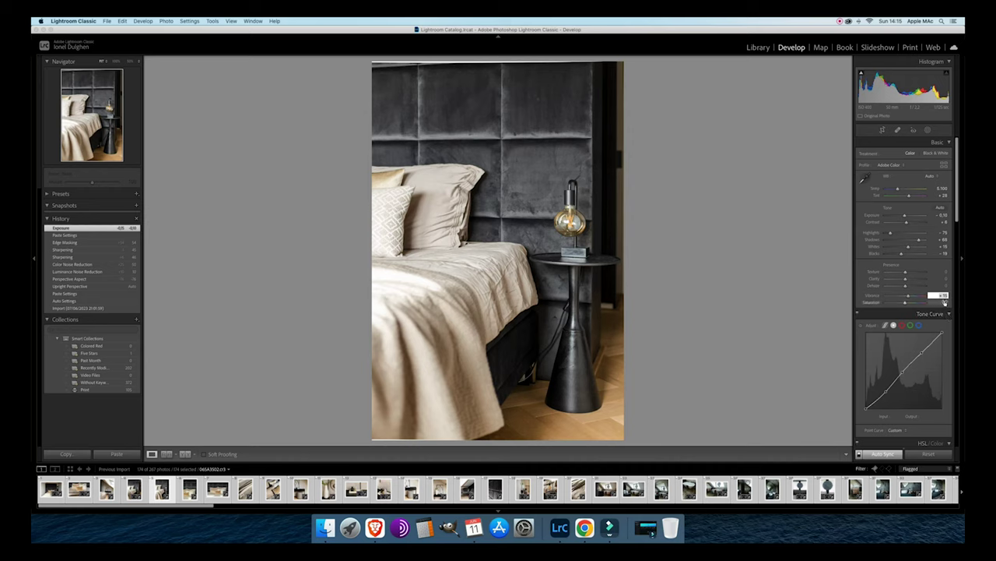
key(Return)
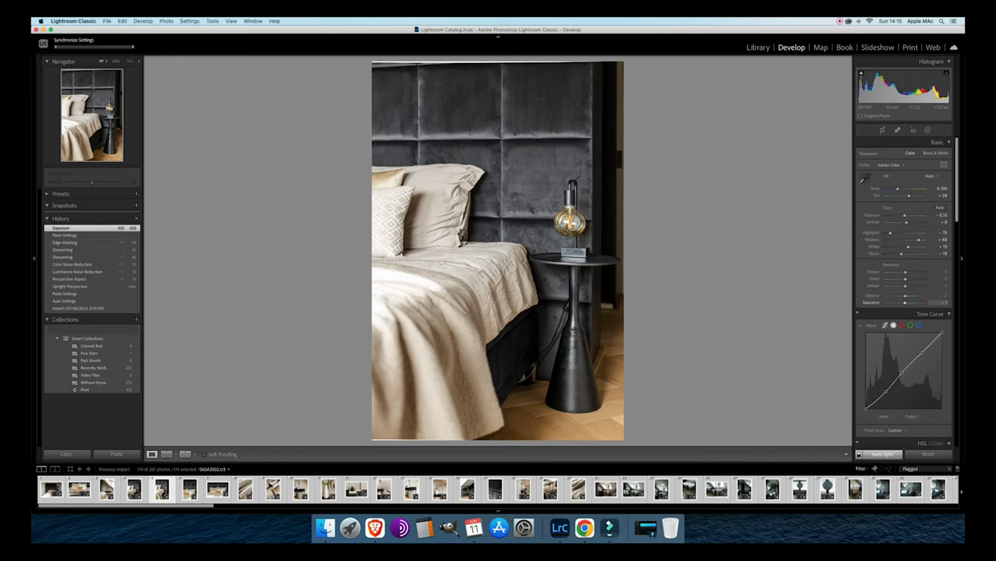
click(939, 302)
key(Return)
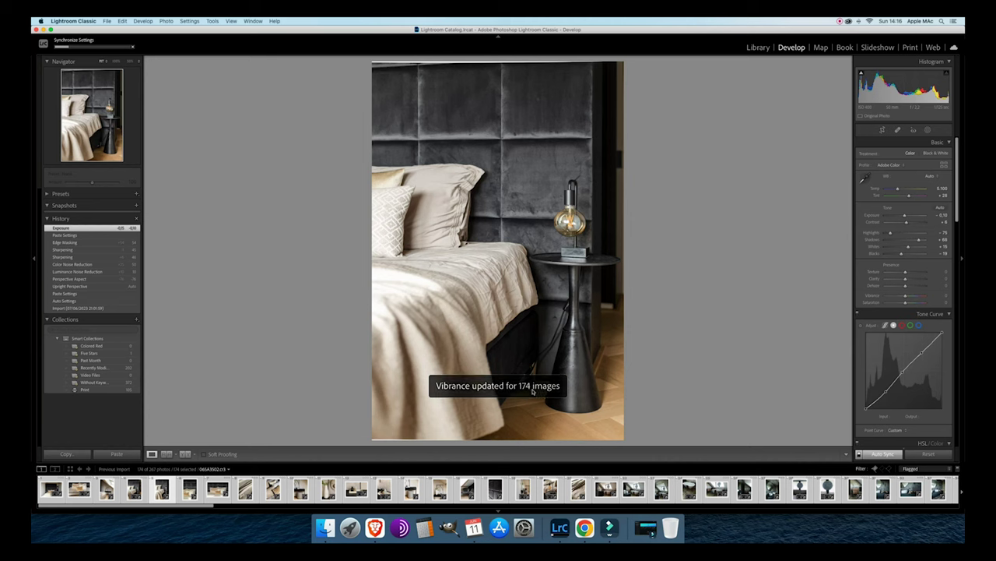
Go to the Library grid, deselect all 174 photos, and scroll through the vibrance-synced shots.
click(759, 48)
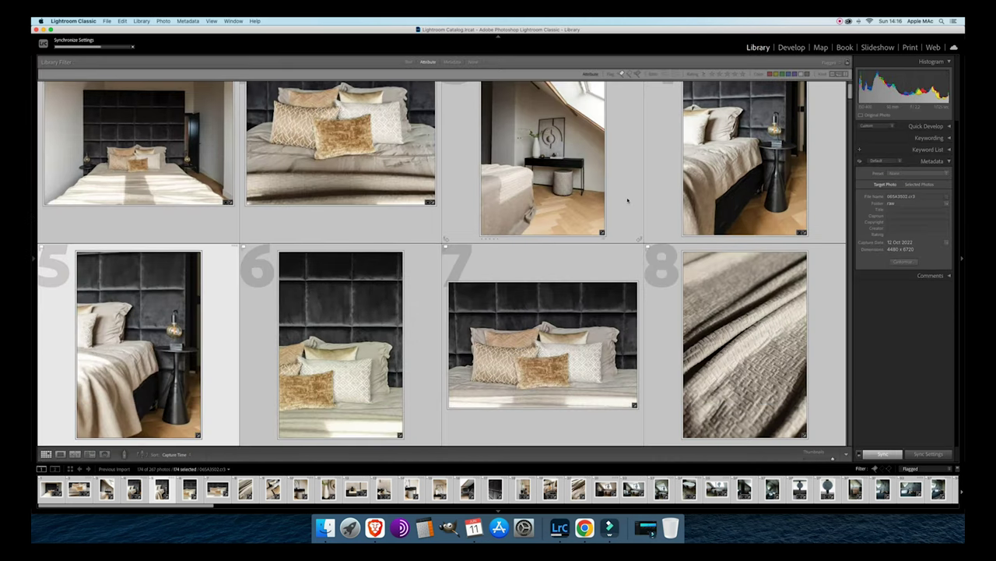
key(super+d)
scroll(615, 217, up, 3)
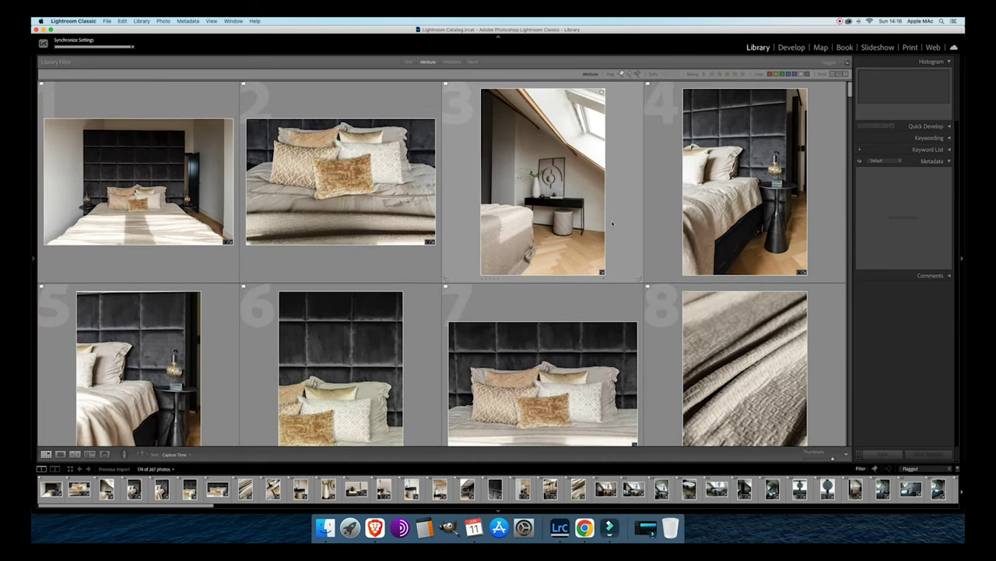
scroll(612, 223, down, 5)
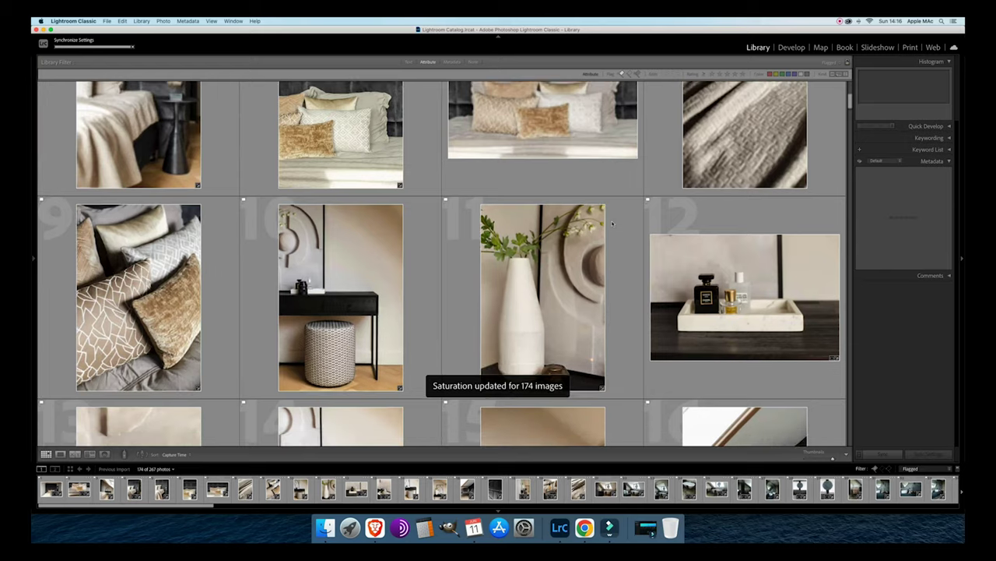
scroll(612, 223, down, 7)
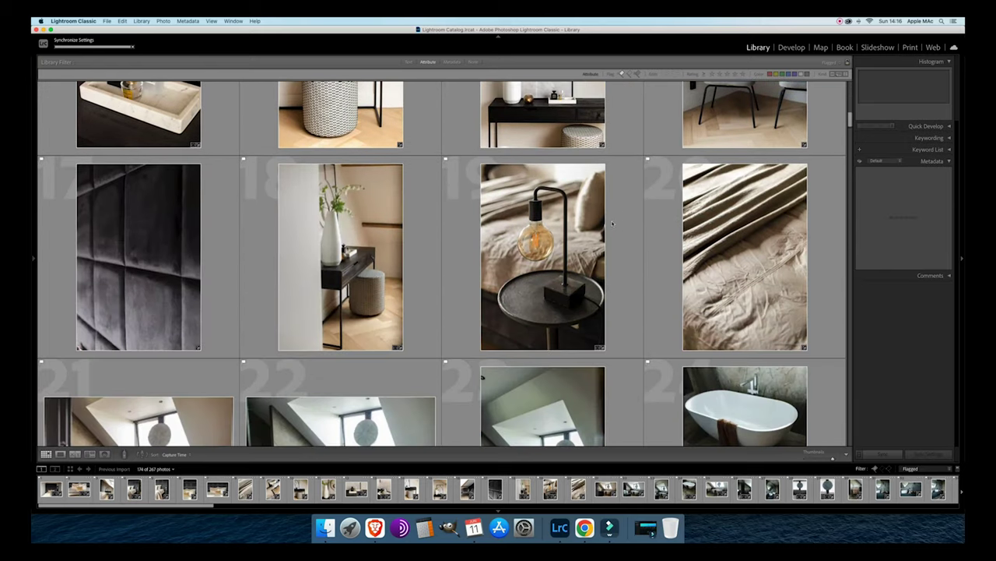
scroll(612, 223, down, 7)
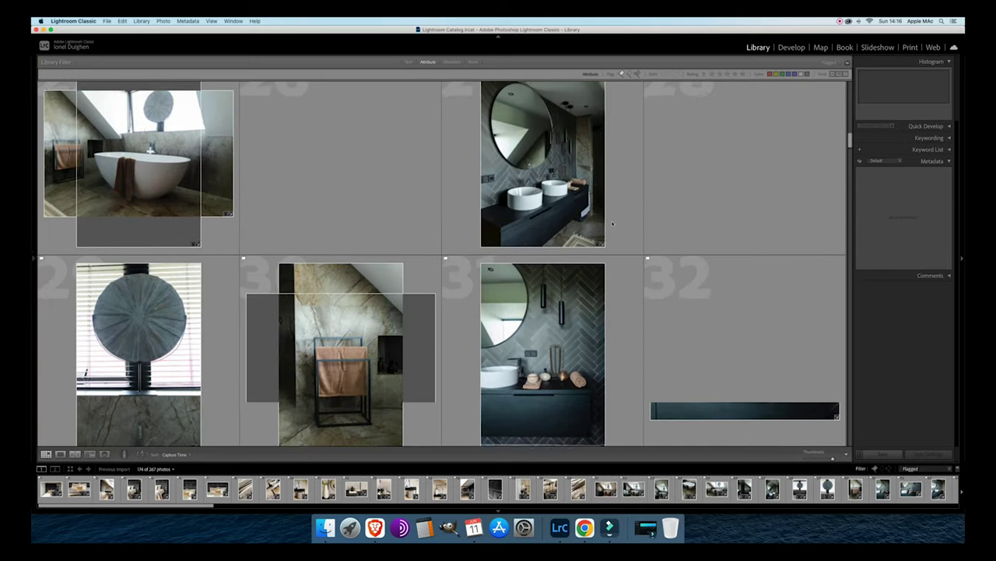
scroll(612, 223, up, 7)
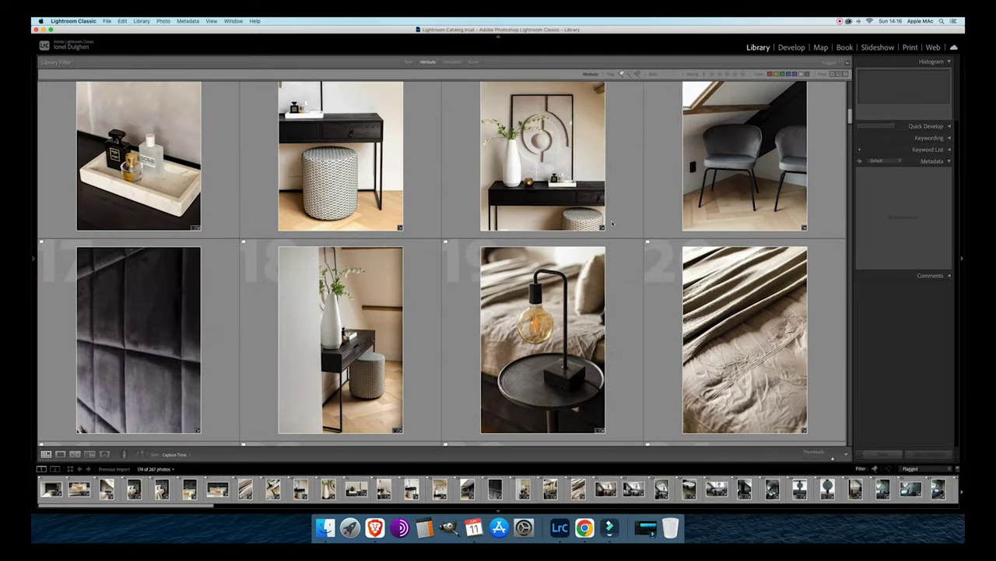
scroll(612, 224, down, 8)
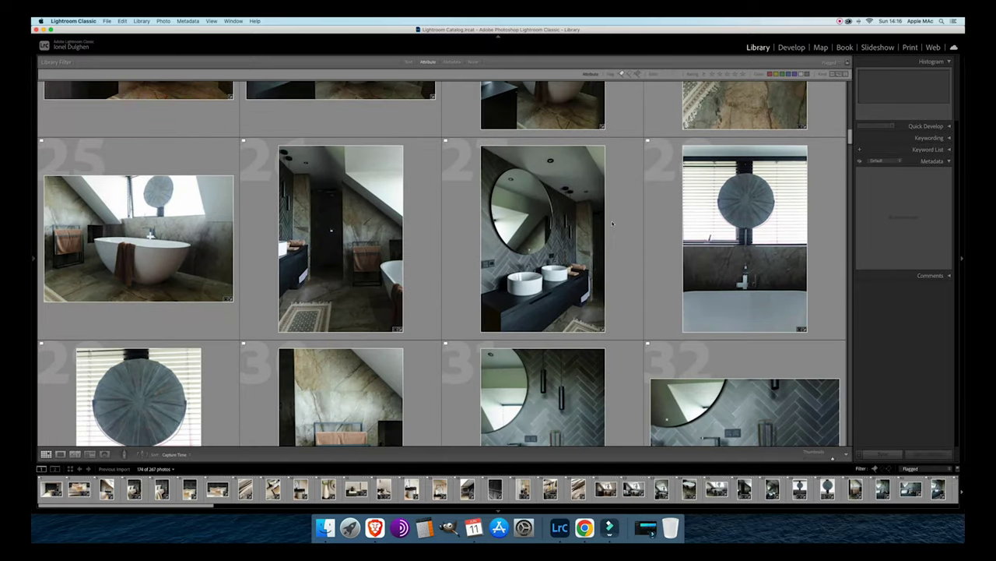
scroll(612, 224, down, 4)
scroll(612, 223, down, 10)
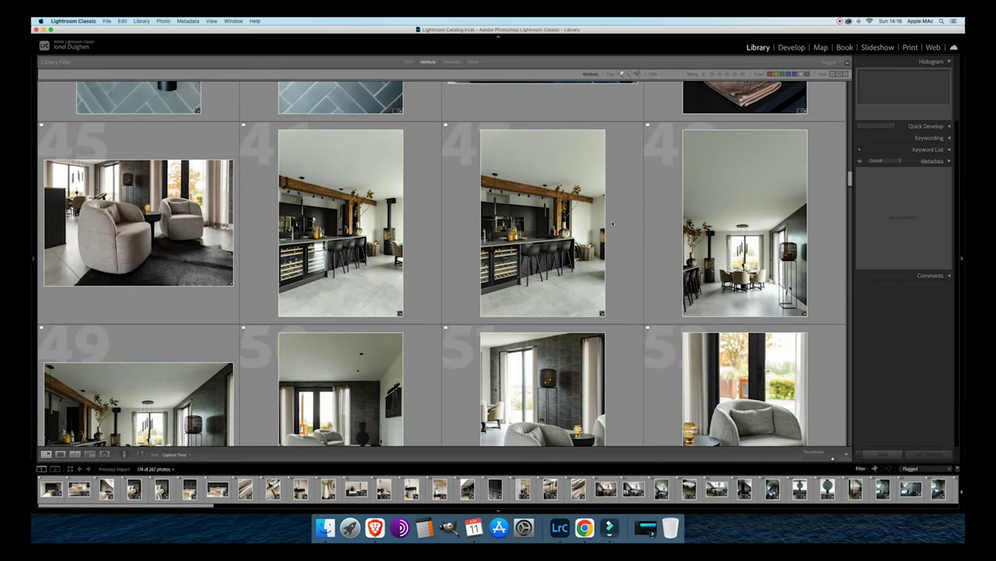
scroll(612, 224, down, 6)
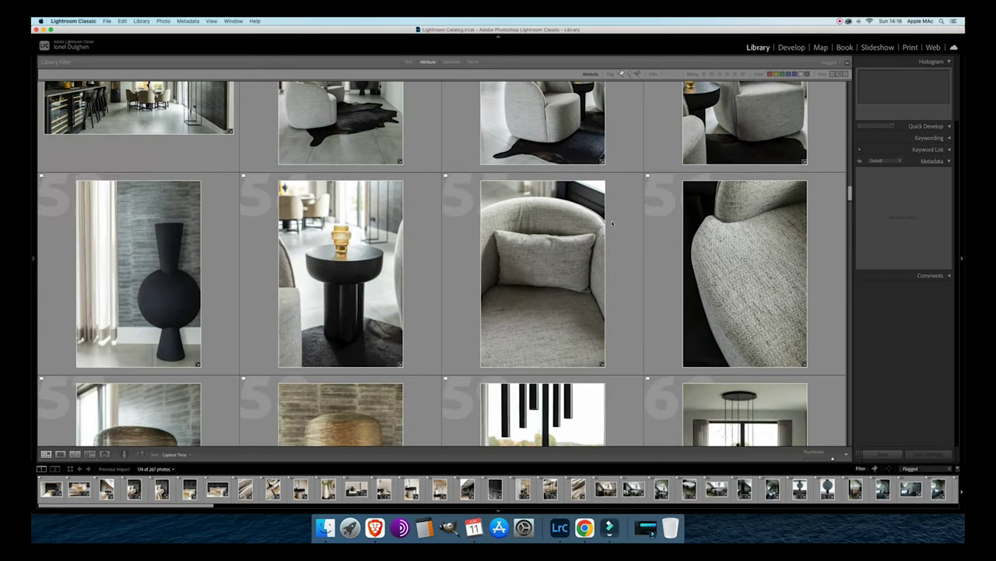
scroll(612, 224, down, 4)
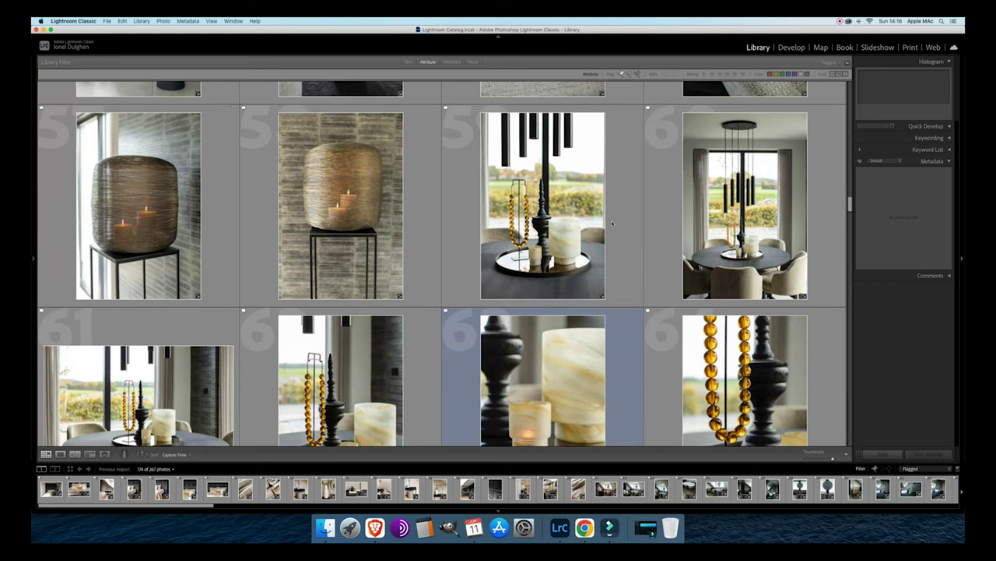
scroll(612, 224, up, 1)
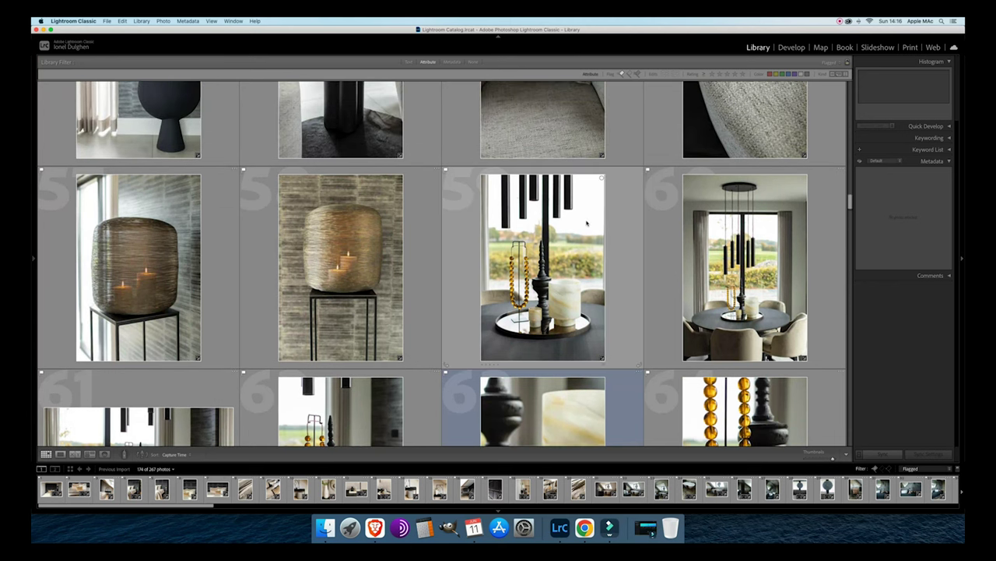
Select photo 57, the woven candle lantern, and raise its Exposure in Quick Develop.
click(122, 243)
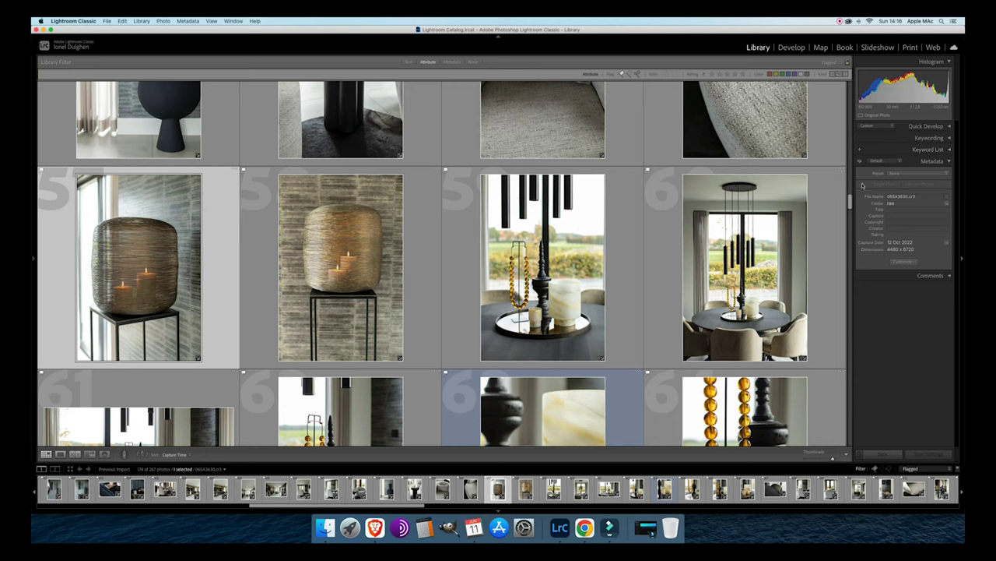
click(949, 127)
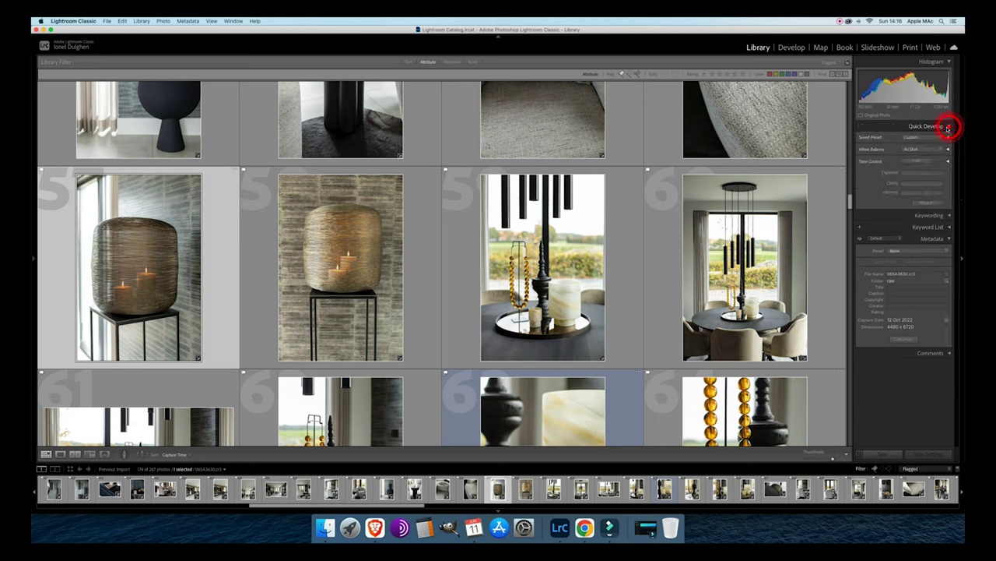
click(927, 174)
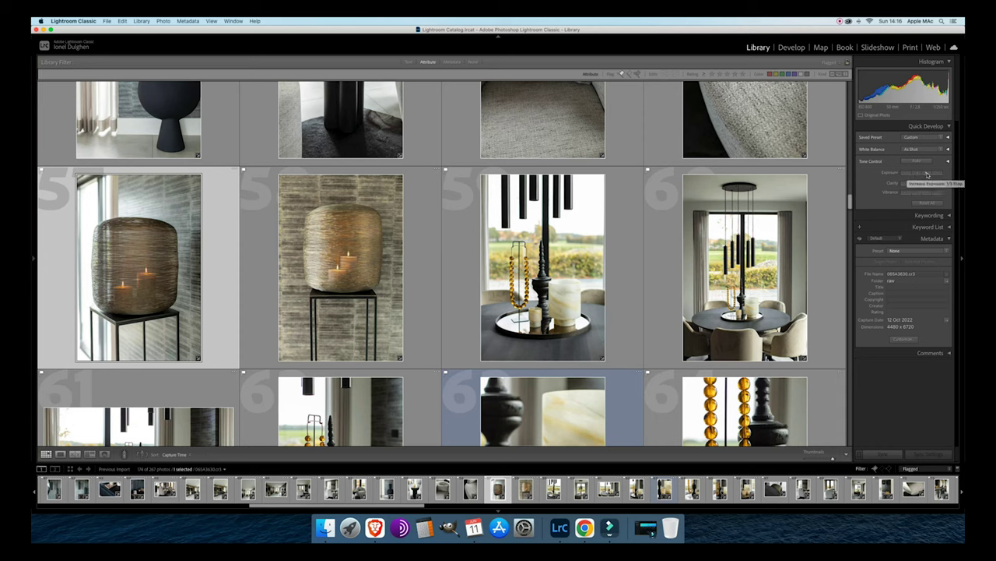
Browse past the lantern and chandelier dining shots down to kitchen photo 78 of jars.
click(310, 267)
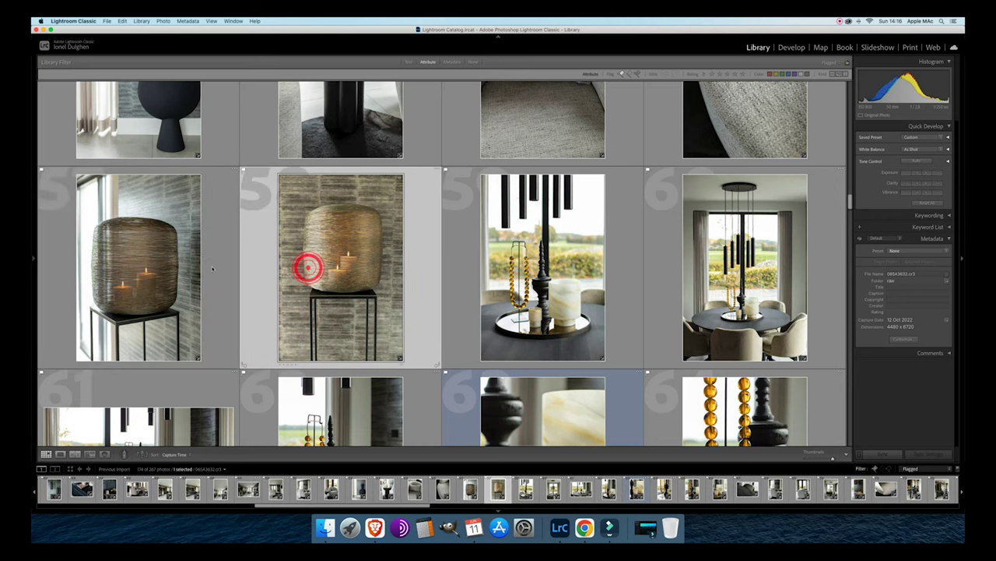
click(541, 263)
scroll(545, 263, down, 5)
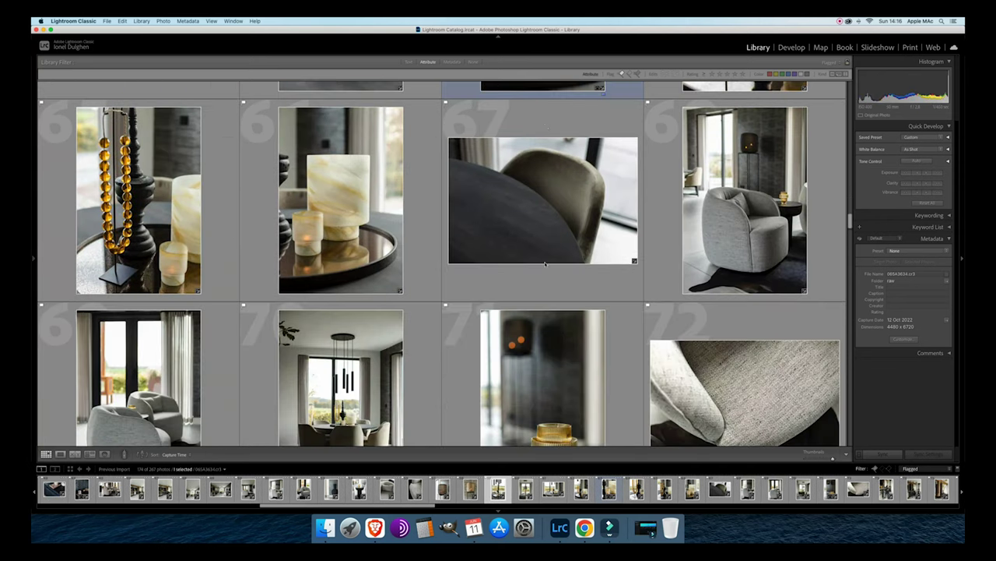
scroll(544, 264, down, 3)
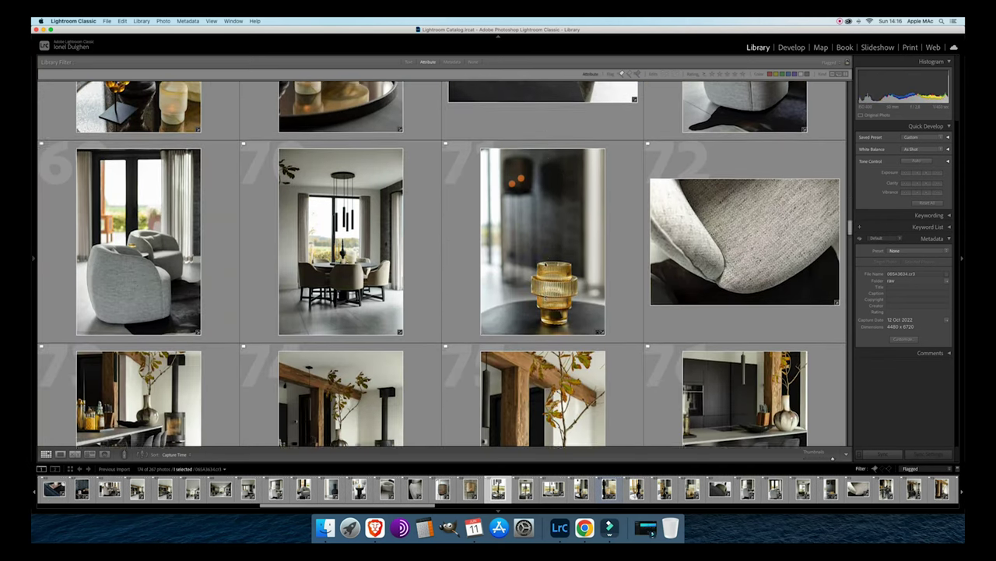
scroll(545, 264, down, 3)
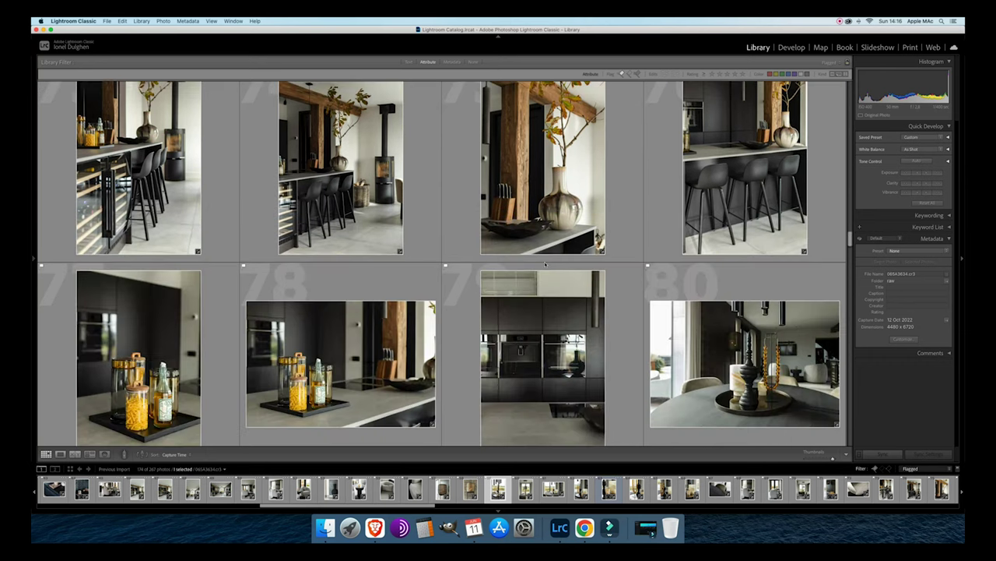
scroll(545, 265, down, 3)
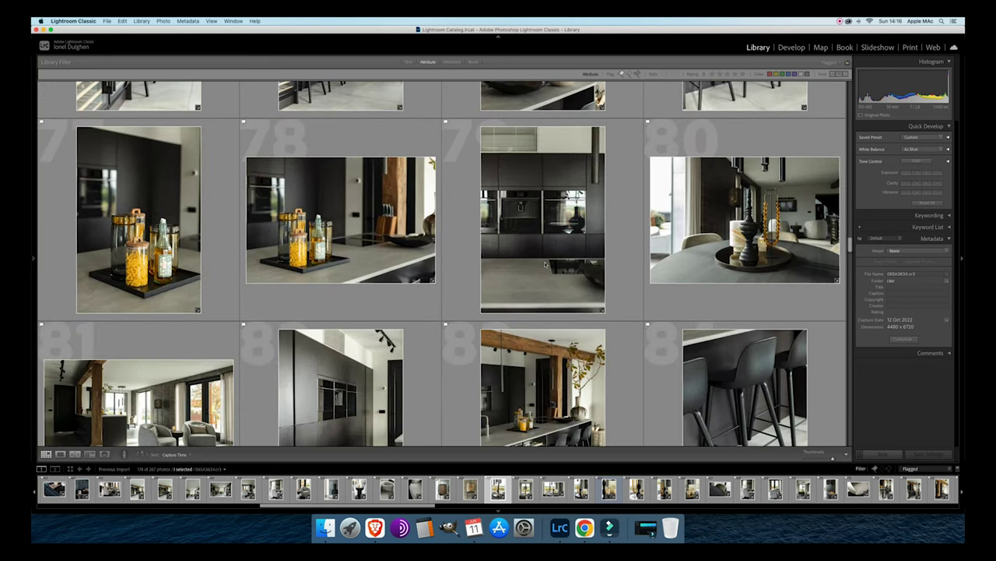
scroll(544, 265, down, 1)
click(382, 186)
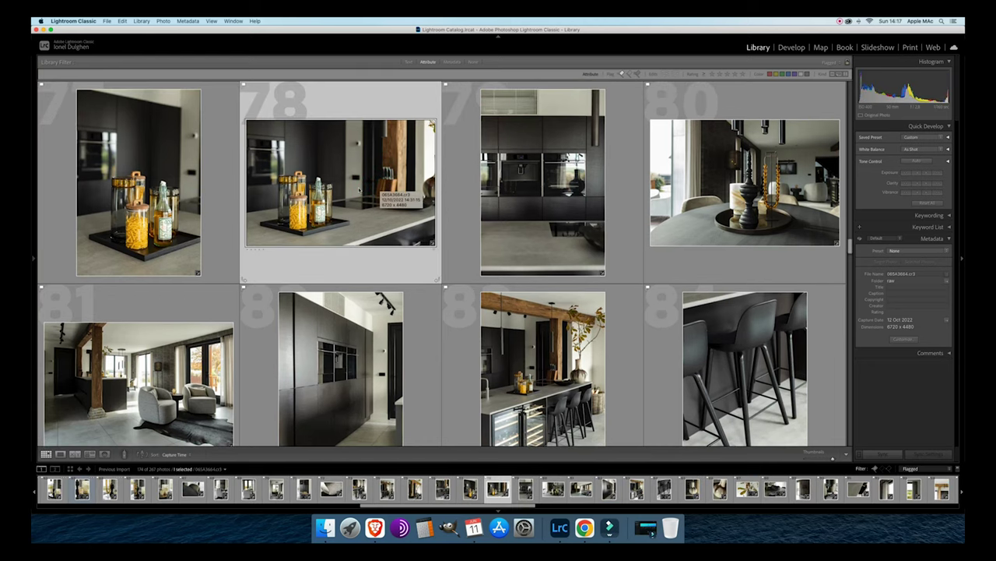
Select all 174 photos and enter a new Saturation value in Develop, then reopen the kitchen photo.
click(791, 47)
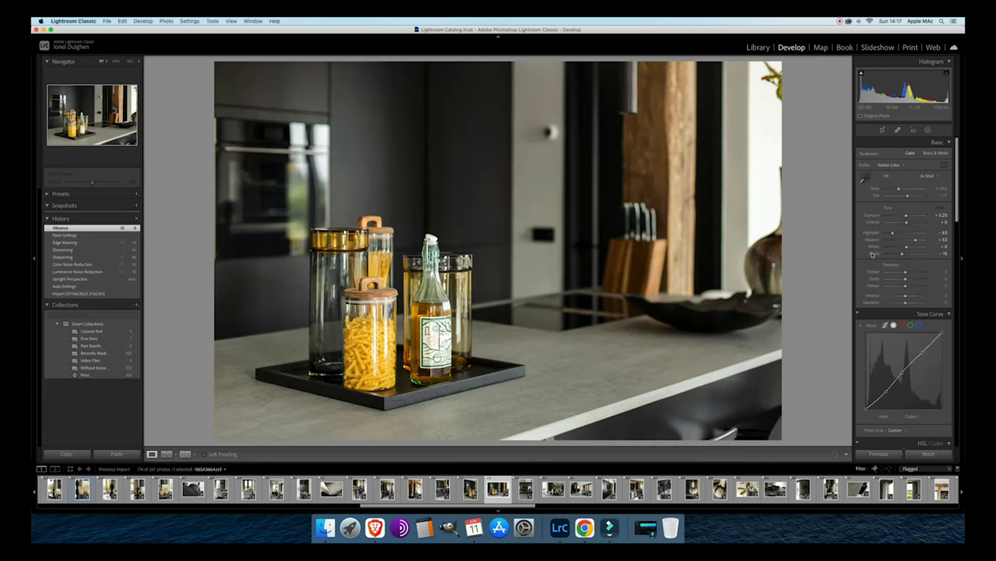
click(757, 48)
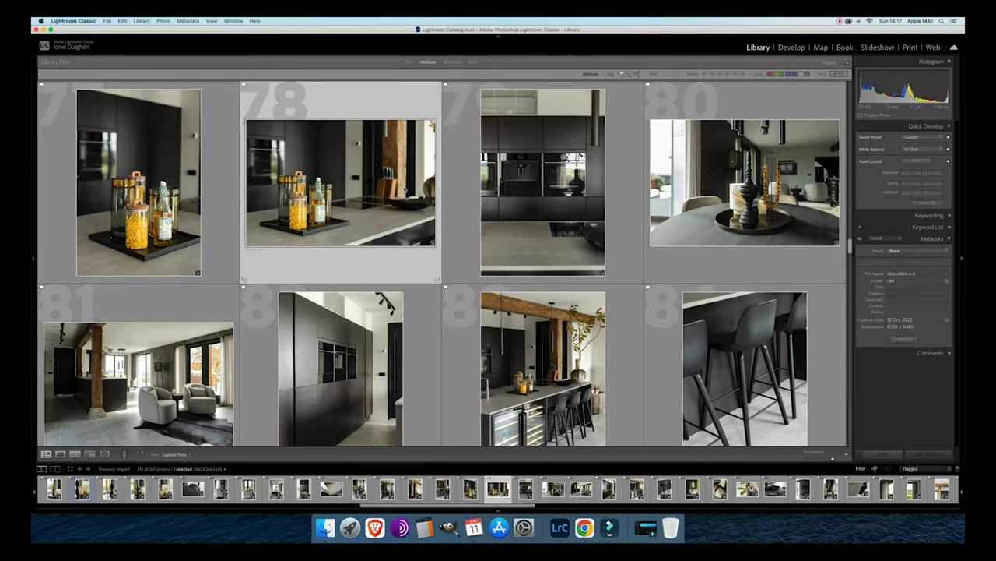
key(super+a)
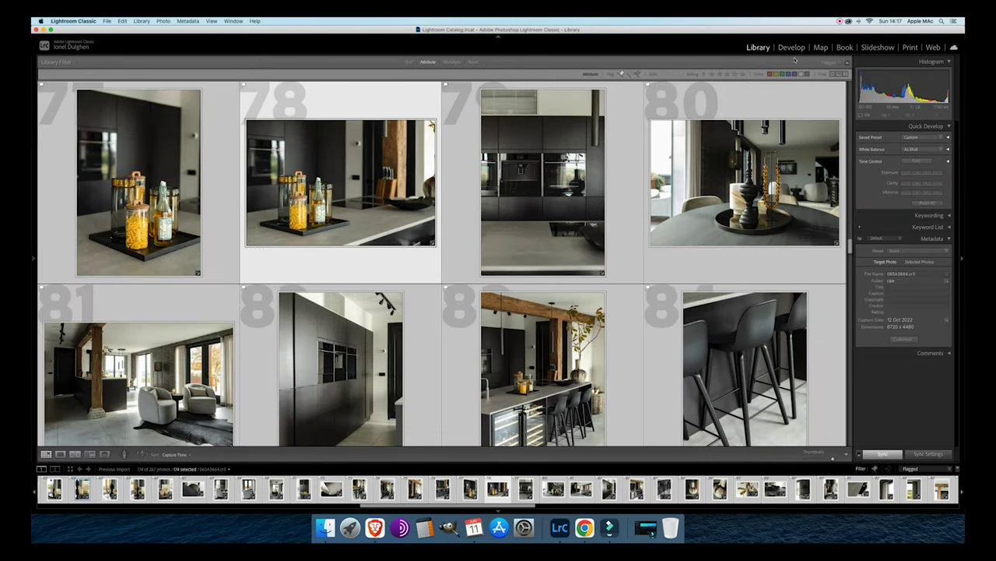
click(790, 47)
click(940, 302)
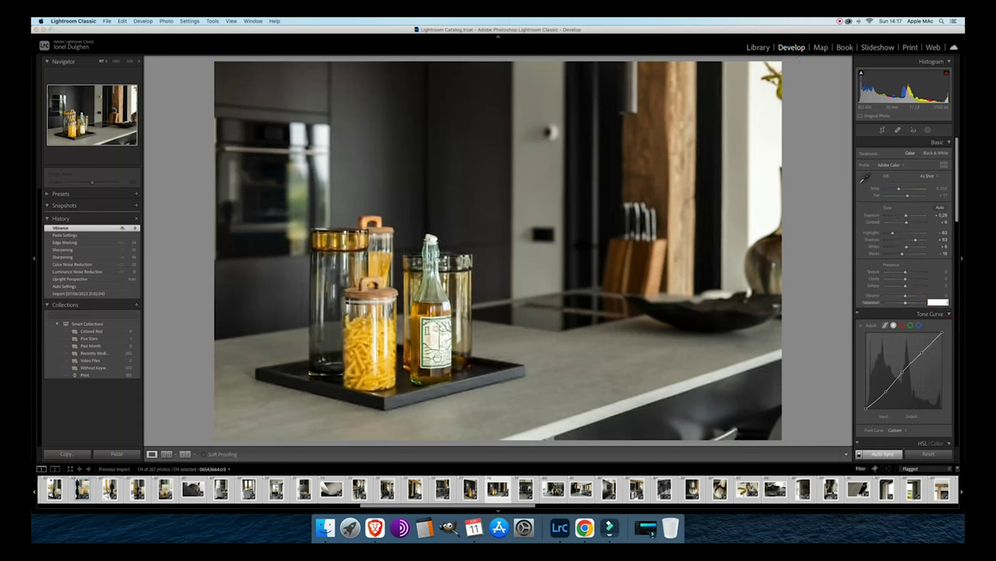
key(Return)
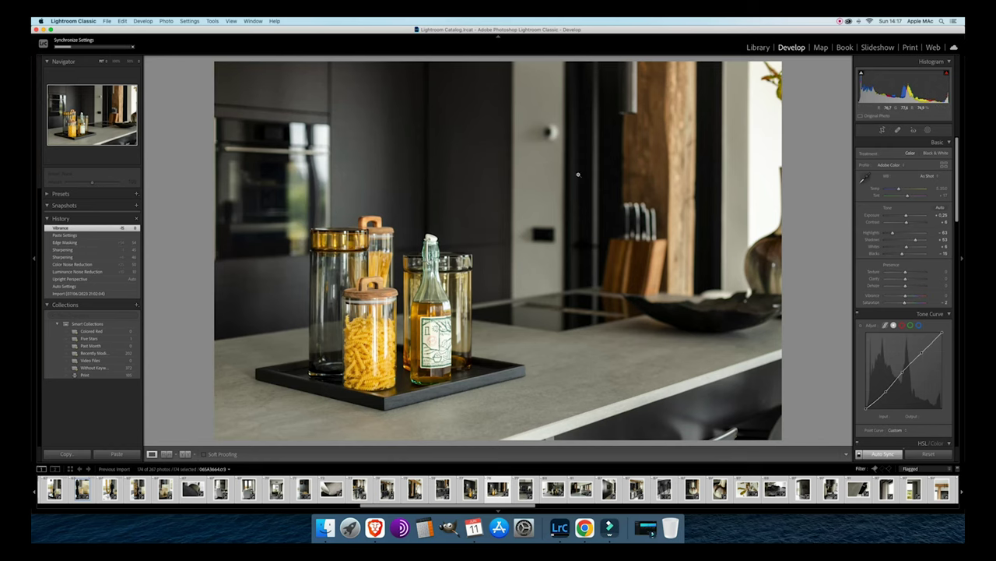
click(756, 48)
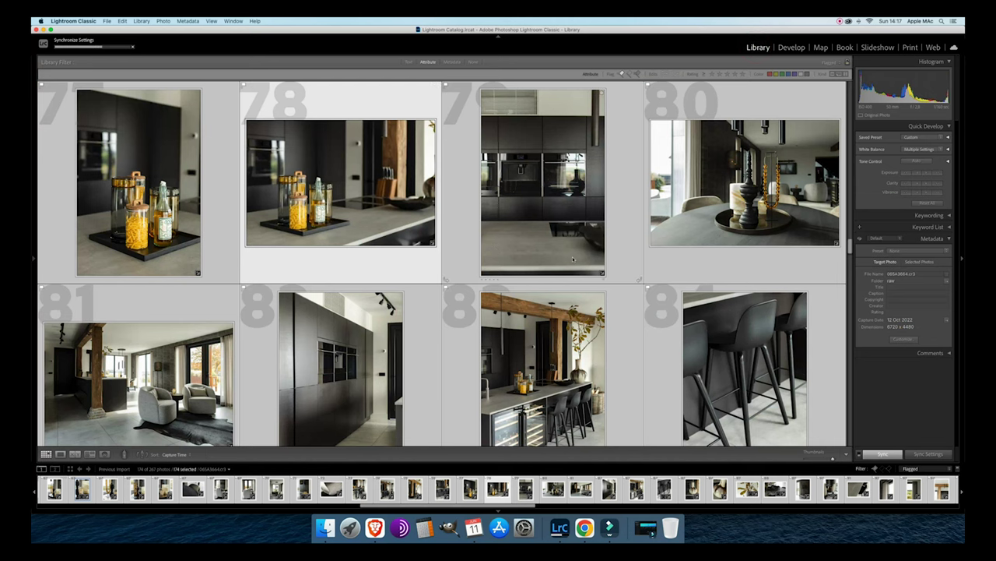
click(791, 48)
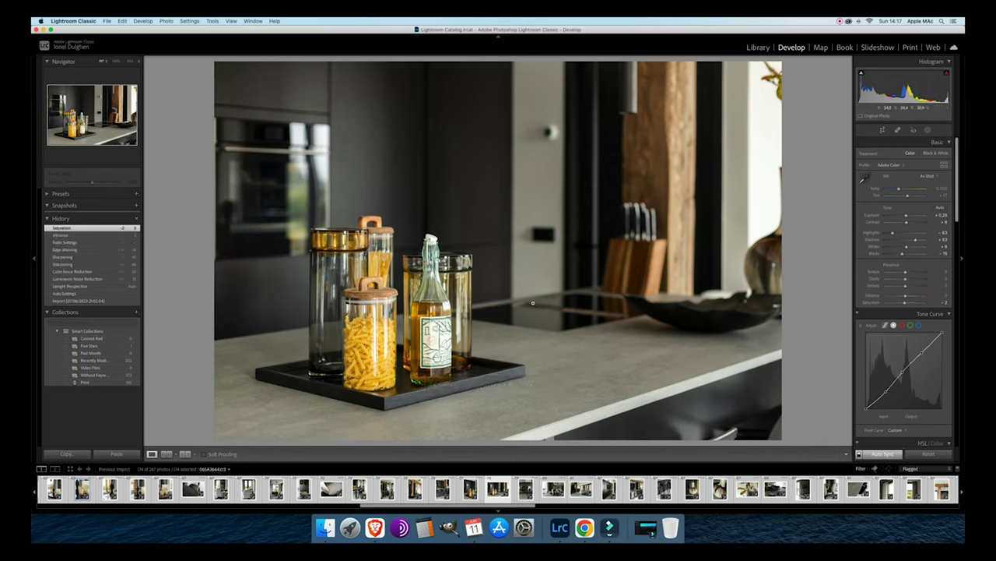
Scroll past photo 88, the sculpted dish, to photo 116 and view it large in Loupe.
click(758, 47)
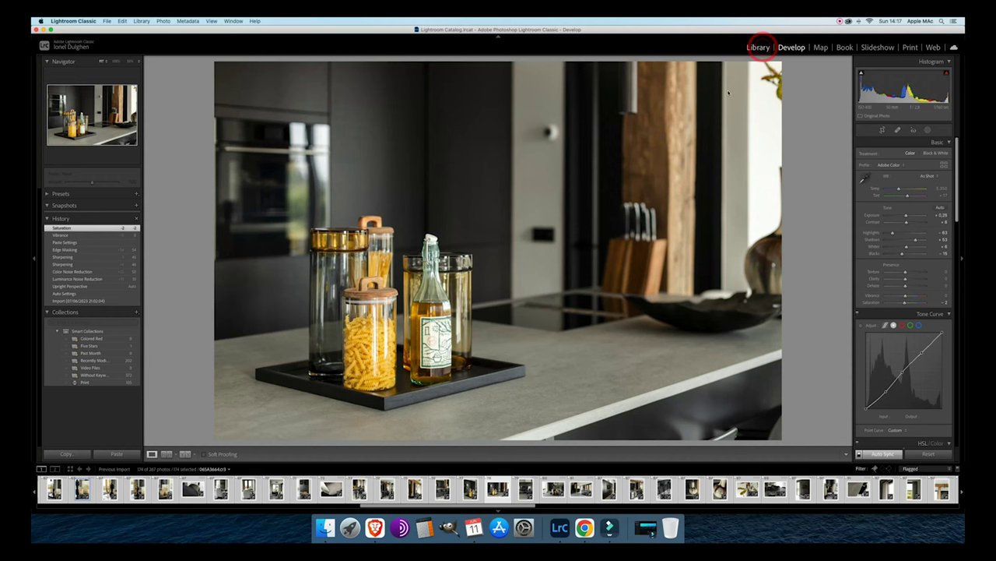
scroll(595, 186, down, 8)
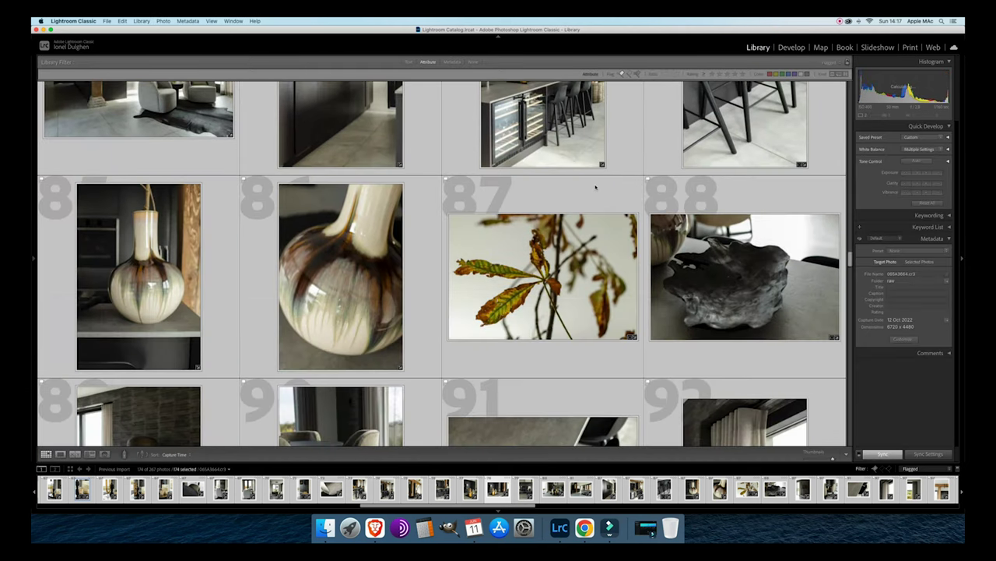
scroll(521, 259, down, 2)
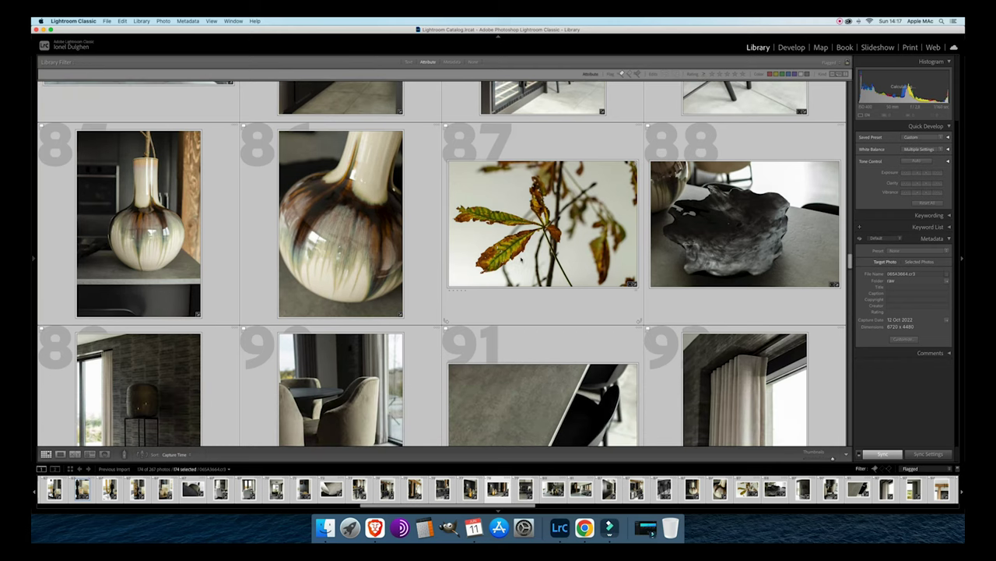
click(759, 245)
scroll(763, 251, down, 10)
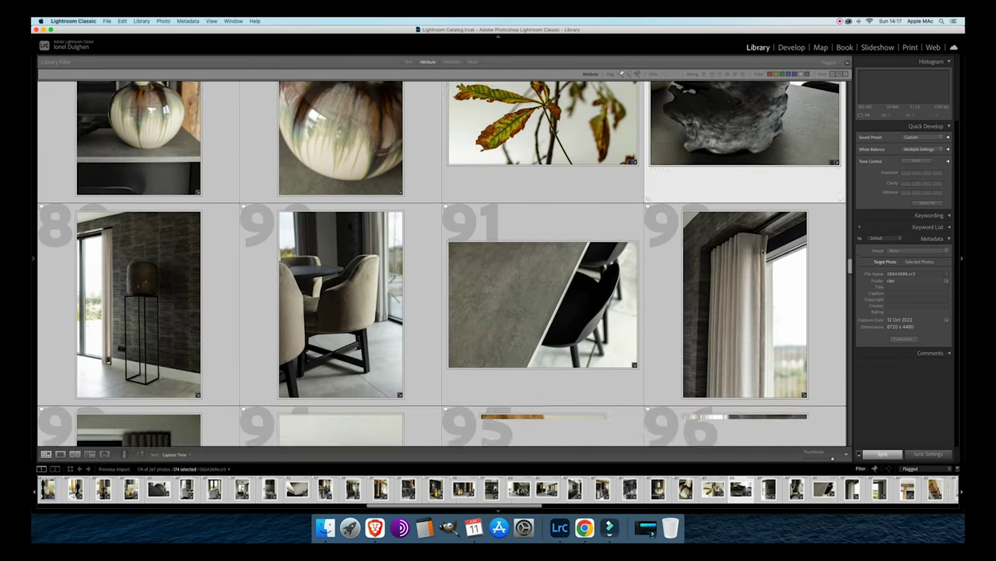
scroll(763, 251, down, 10)
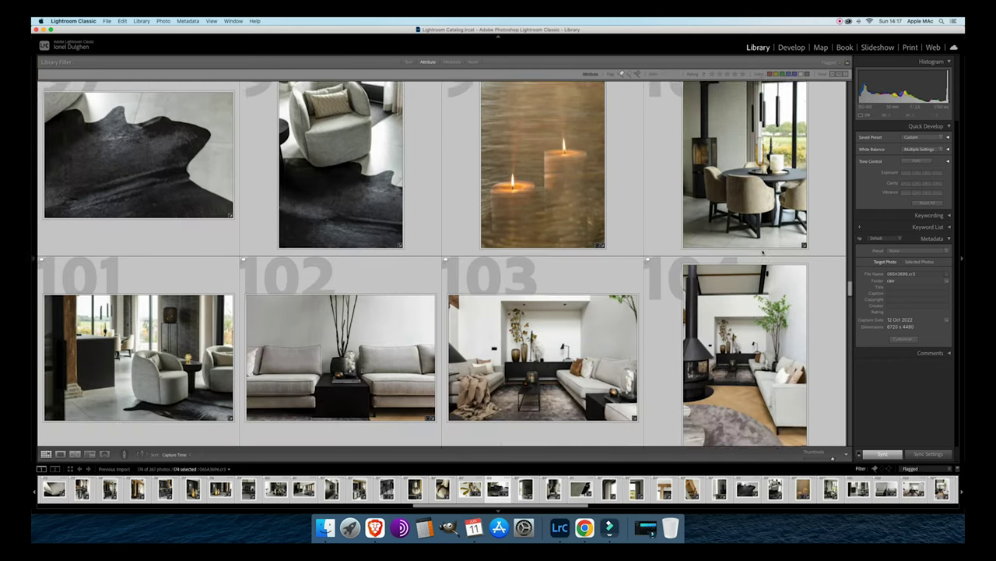
scroll(763, 250, down, 5)
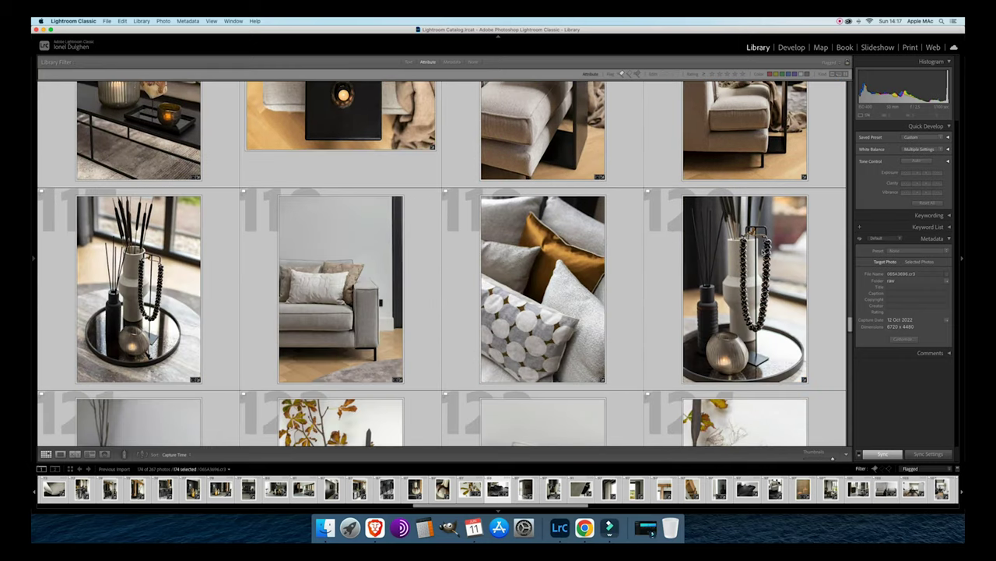
scroll(763, 250, up, 3)
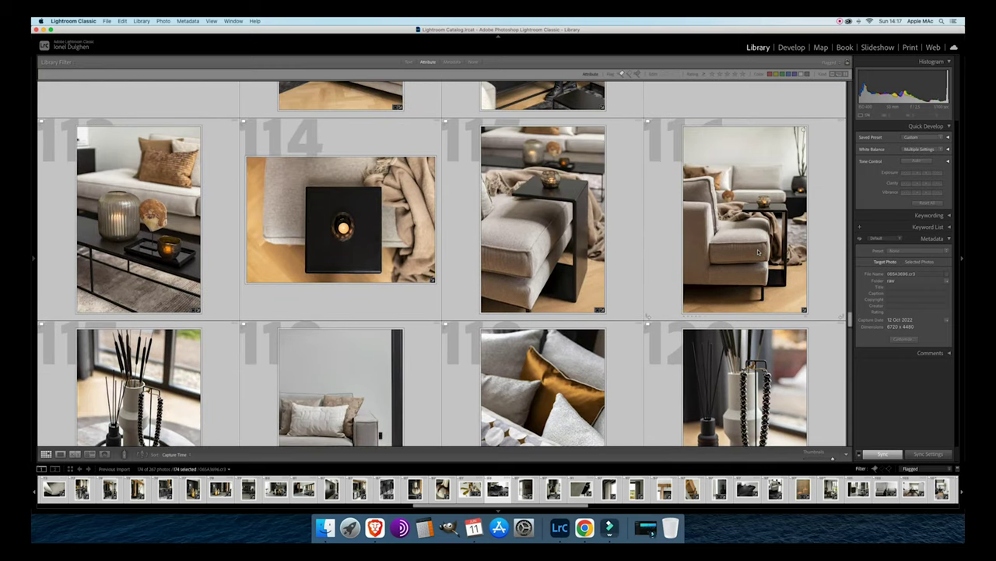
click(759, 251)
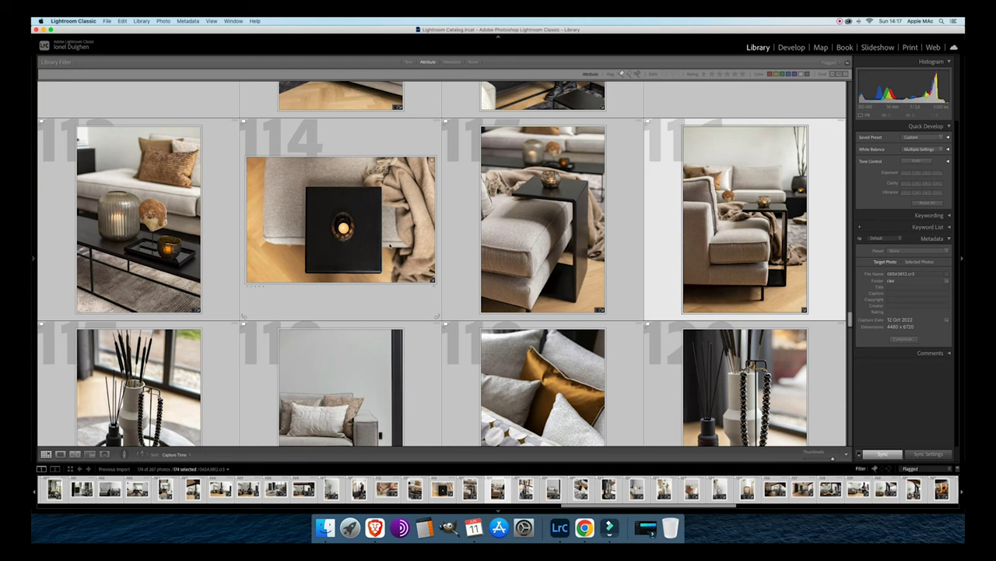
scroll(389, 246, down, 5)
scroll(393, 245, up, 4)
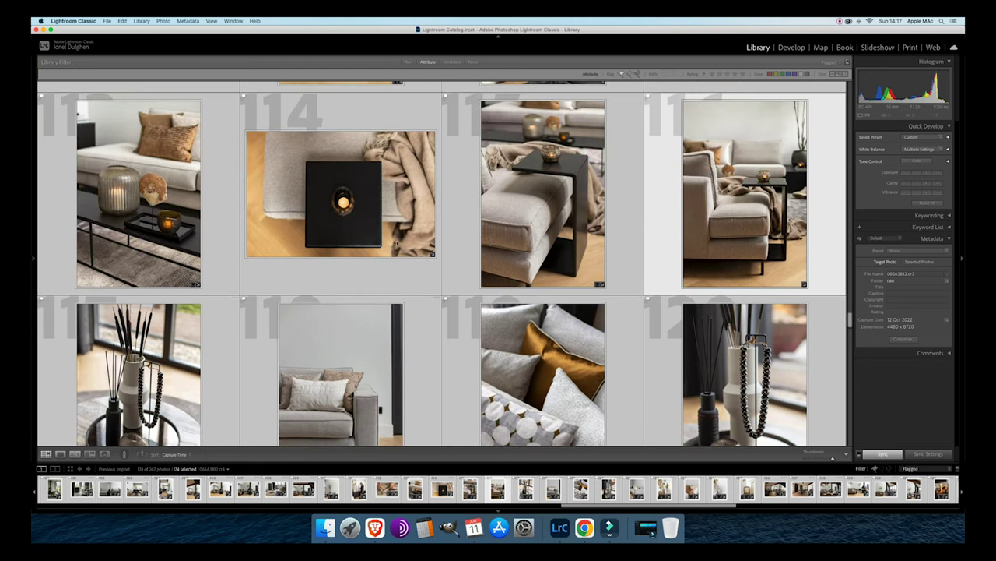
double_click(732, 210)
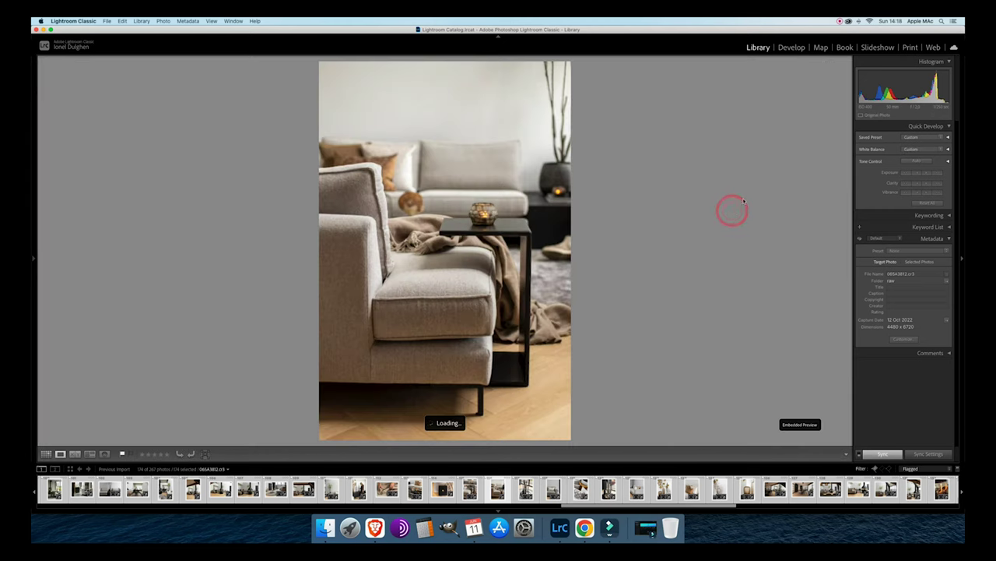
Switch to Develop with nothing selected and load the sofa photo from the filmstrip.
click(791, 46)
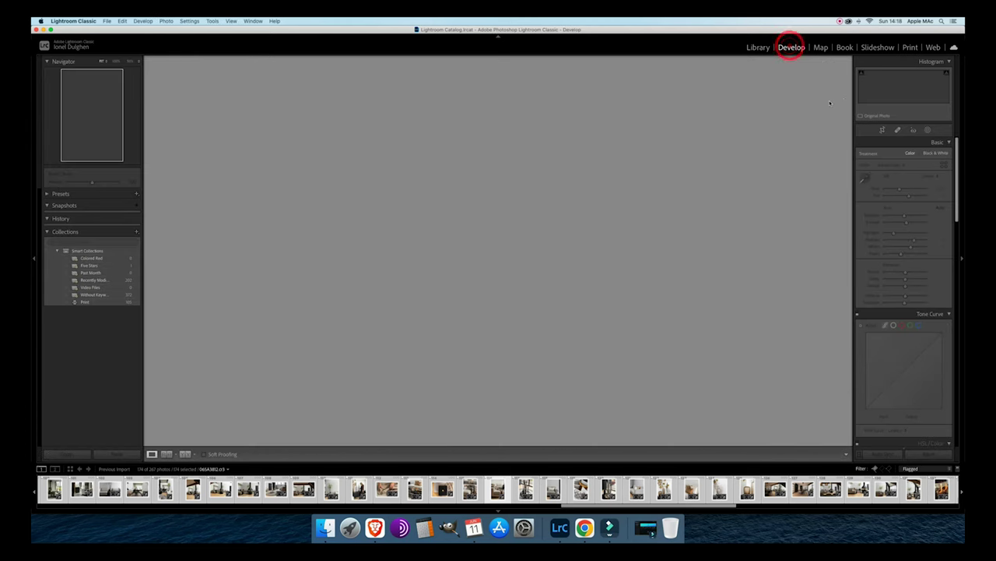
key(super+d)
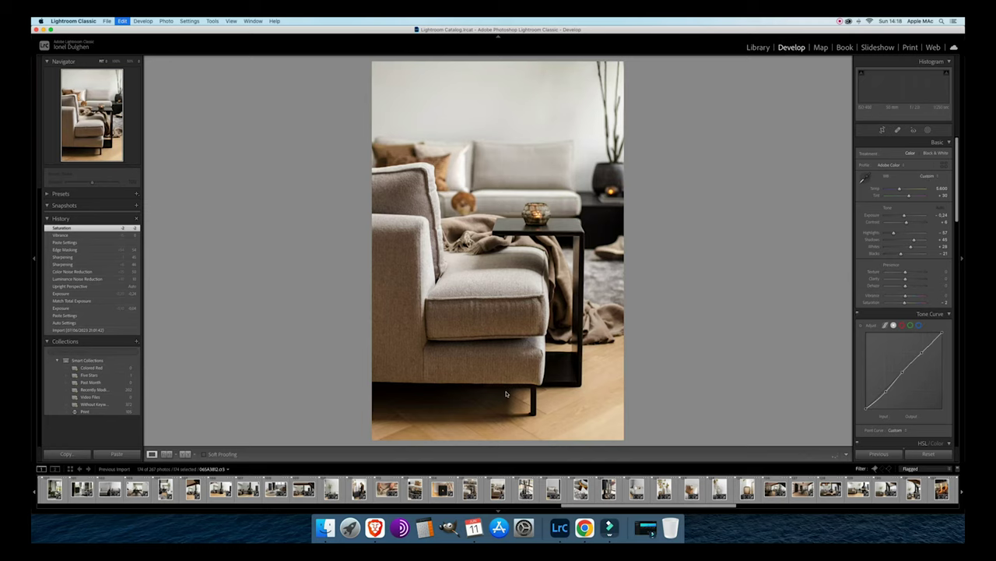
scroll(499, 489, up, 10)
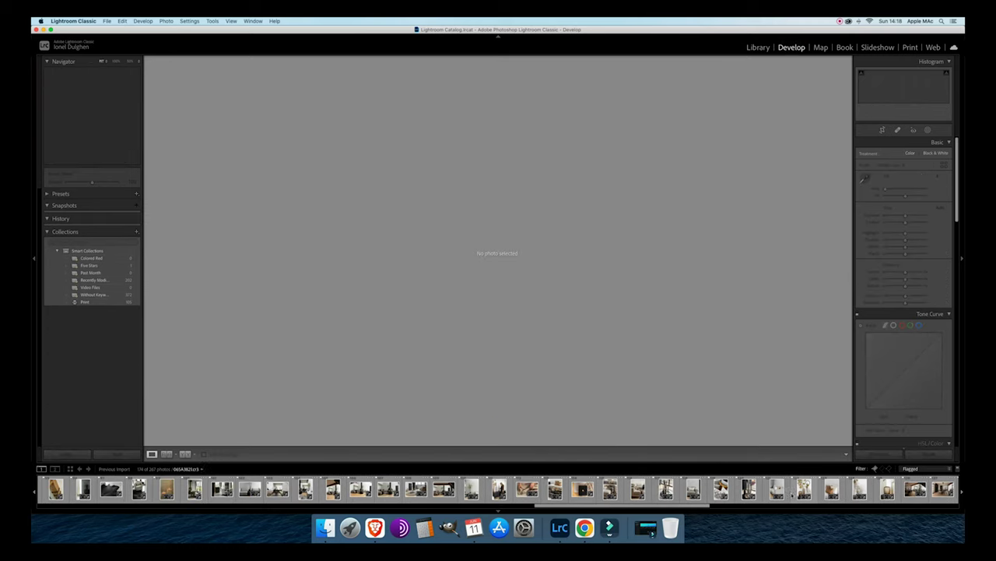
scroll(498, 489, up, 10)
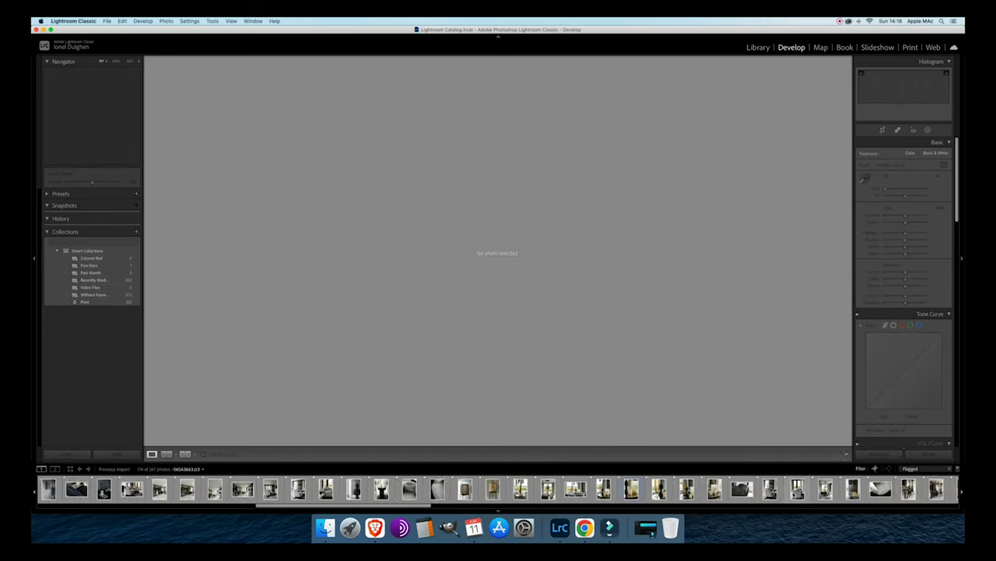
scroll(499, 489, up, 5)
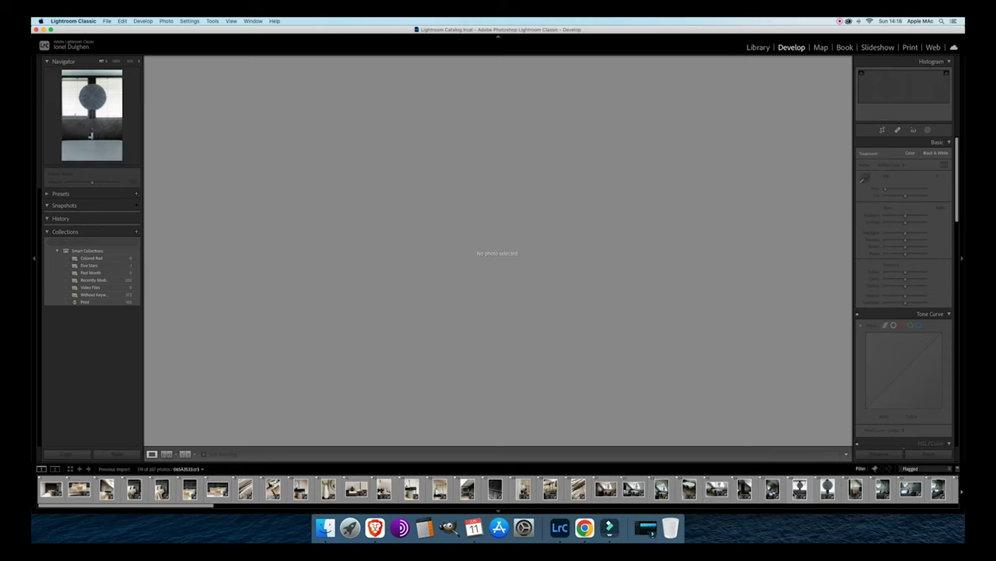
scroll(777, 489, down, 15)
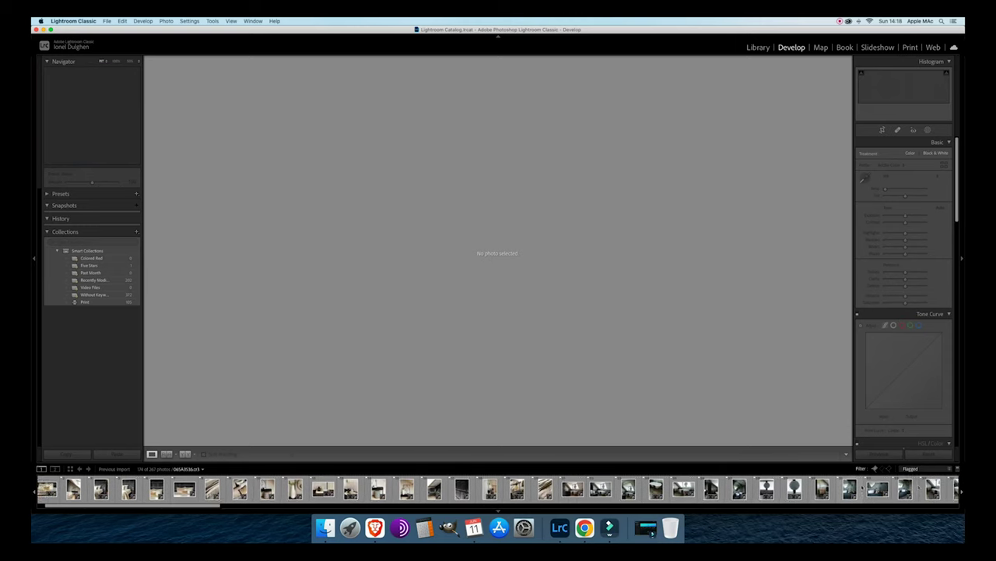
scroll(777, 489, down, 15)
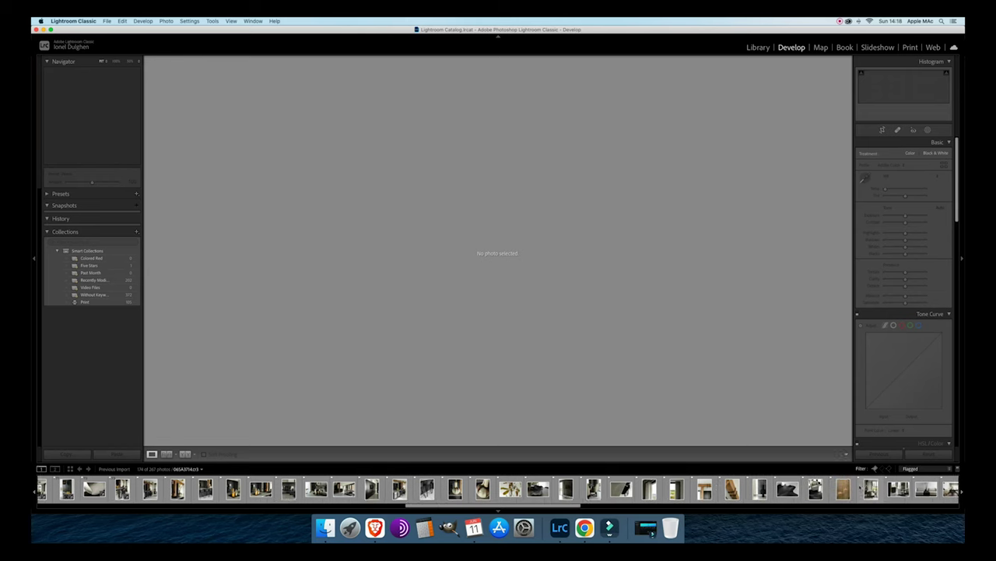
scroll(776, 489, down, 5)
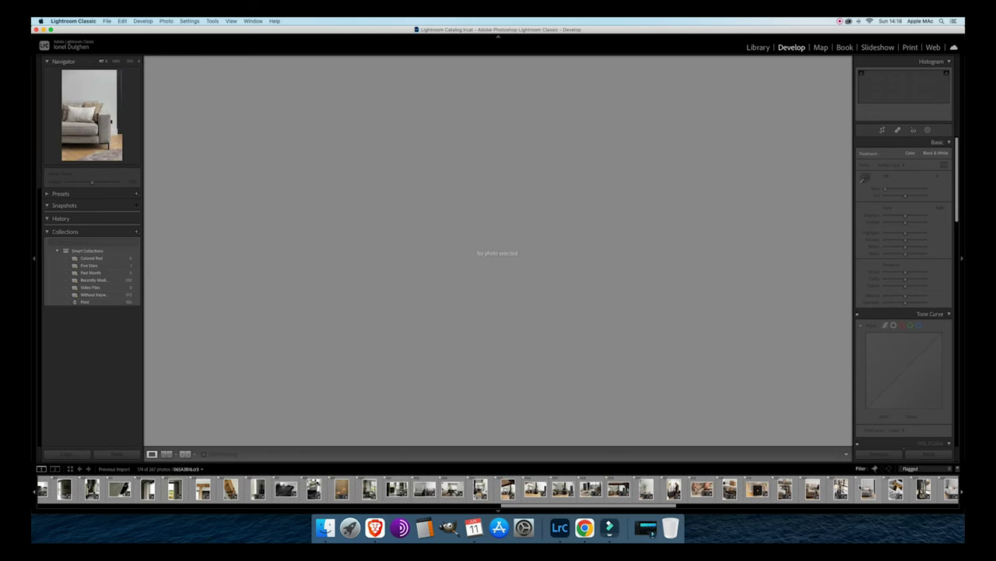
click(812, 489)
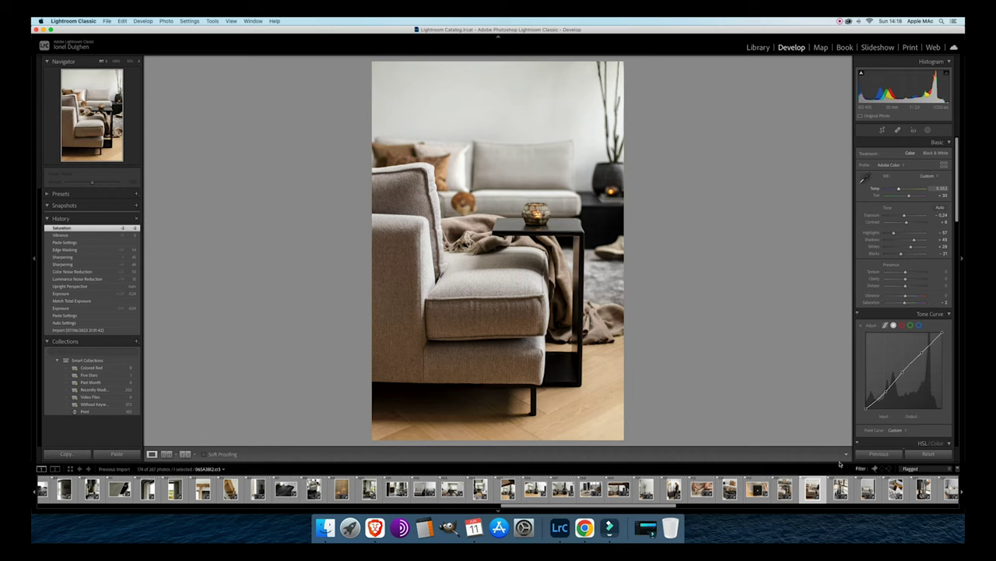
Move along the filmstrip past the burning-logs photo to the fireplace-flames close-up.
key(Right)
scroll(536, 491, down, 5)
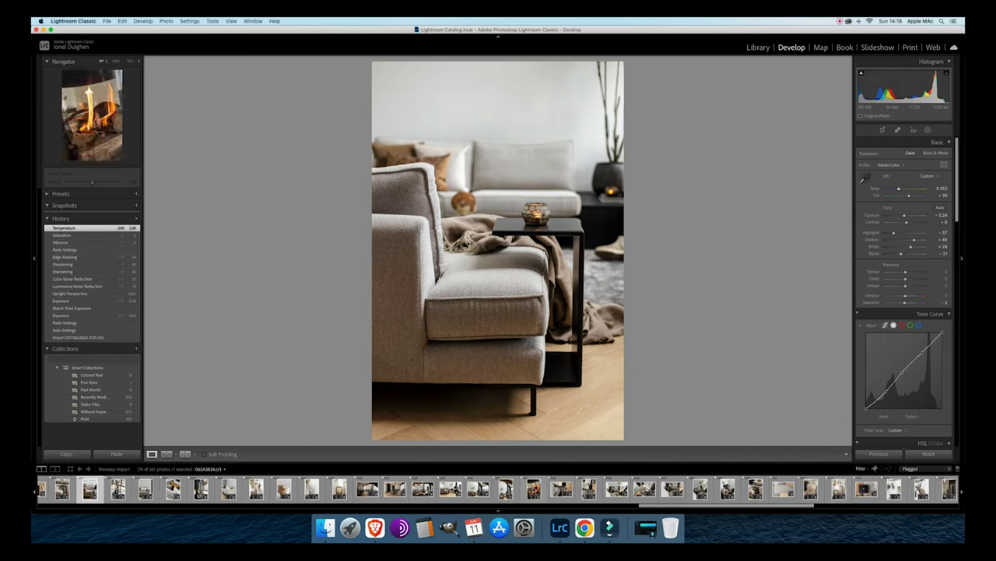
click(534, 489)
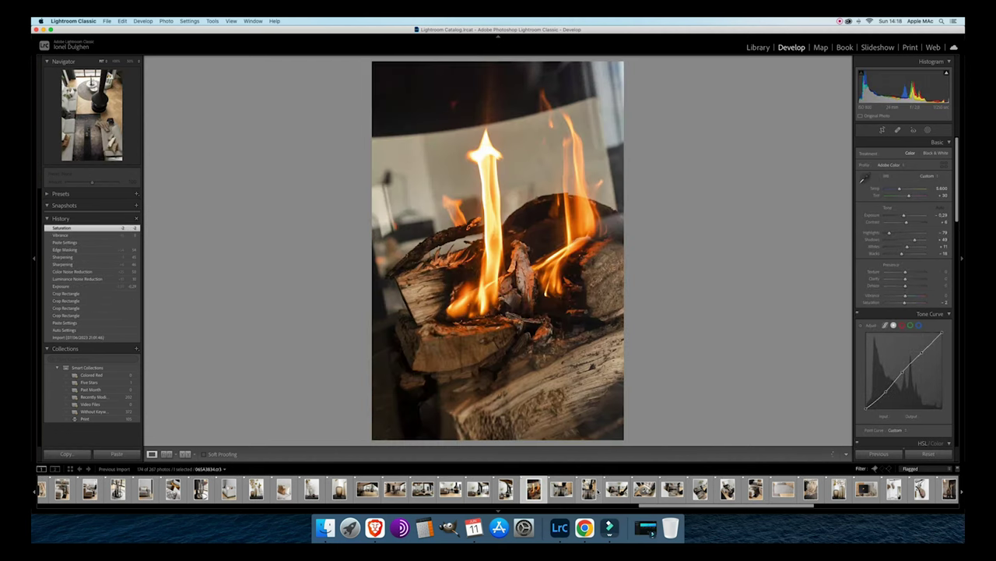
scroll(849, 490, up, 6)
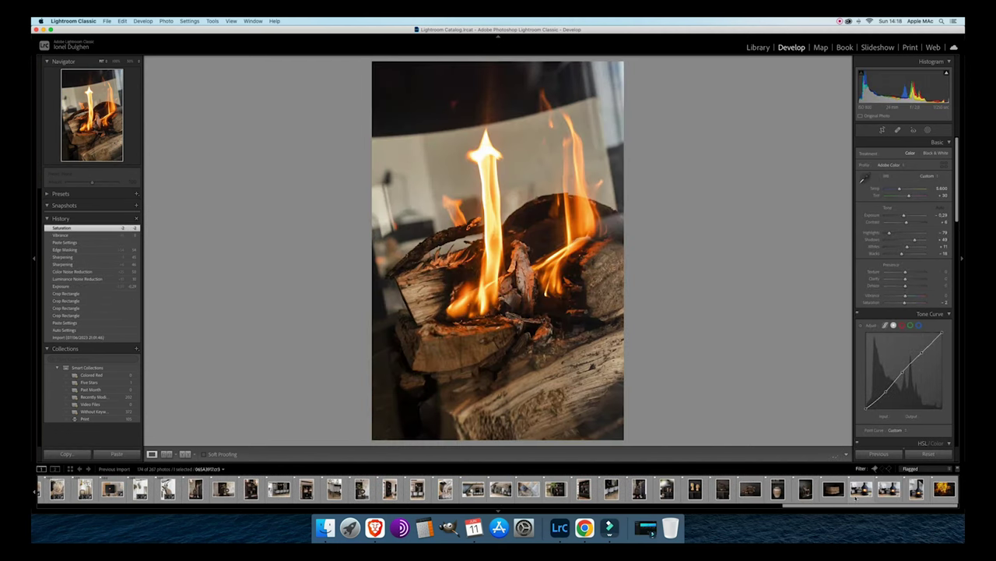
click(942, 490)
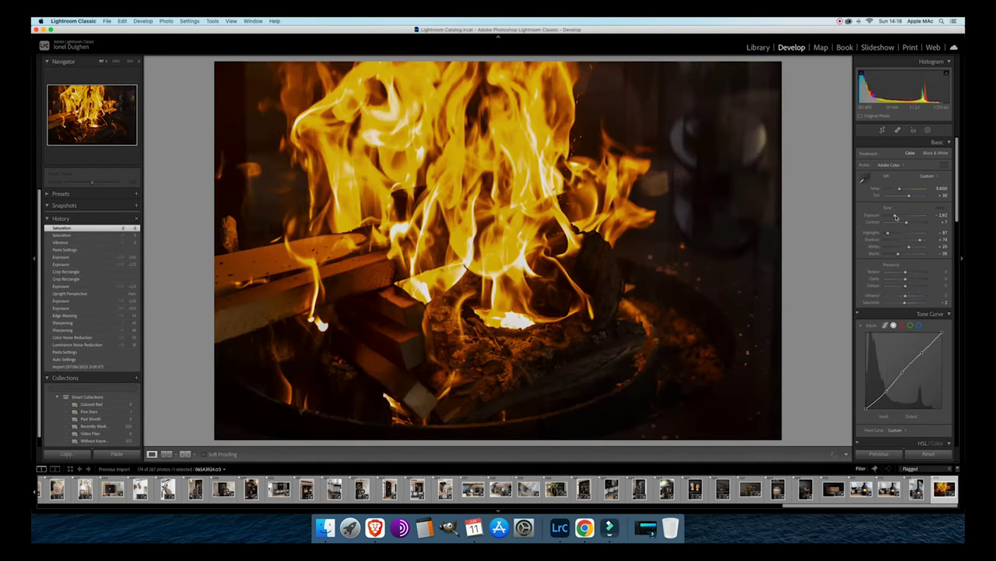
Adjust the fire-pit photo's exposure to -1.55, then view it in the Library.
mouse_move(895, 217)
mouse_down()
mouse_move(898, 249)
mouse_move(886, 233)
mouse_move(900, 218)
mouse_up()
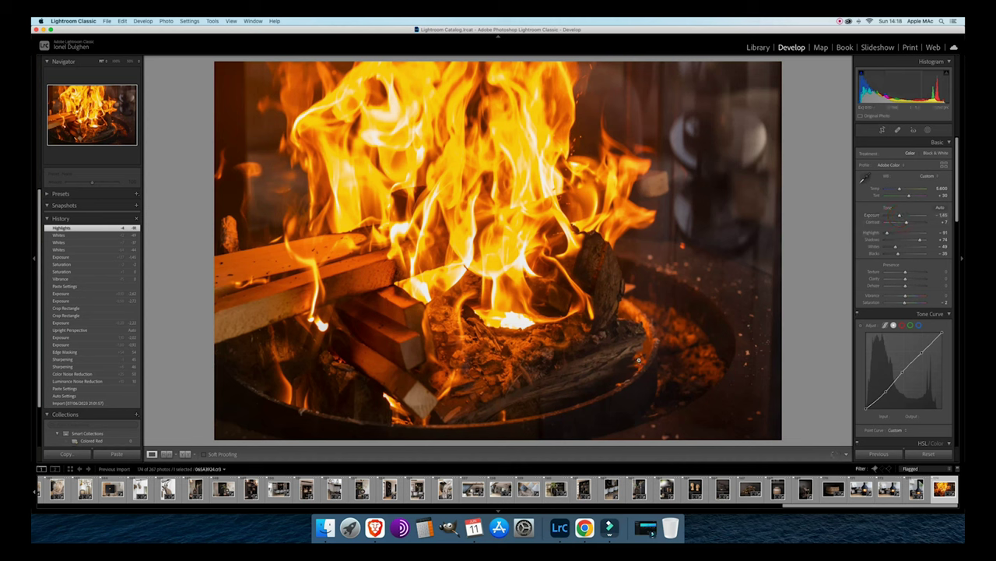
key(minus)
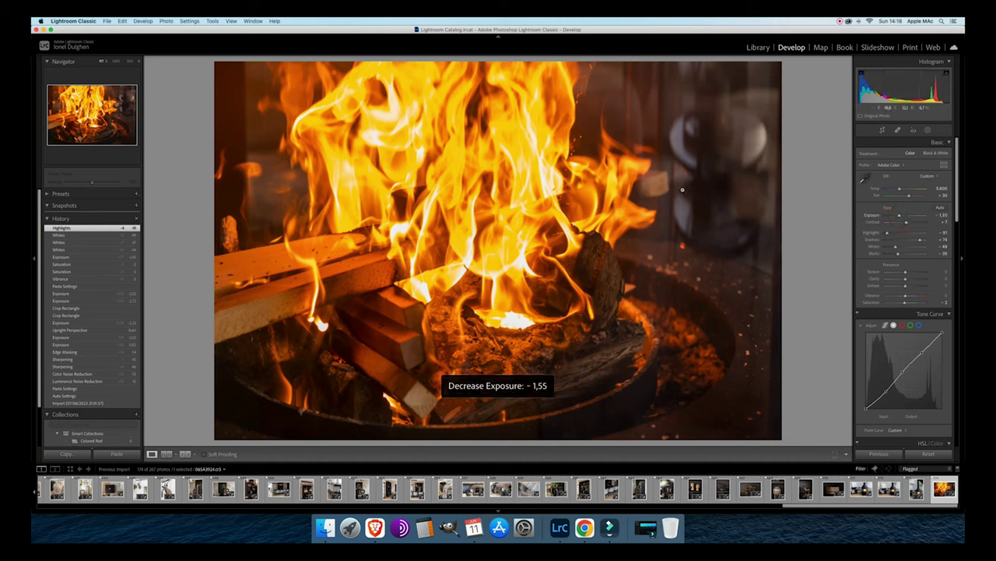
click(757, 48)
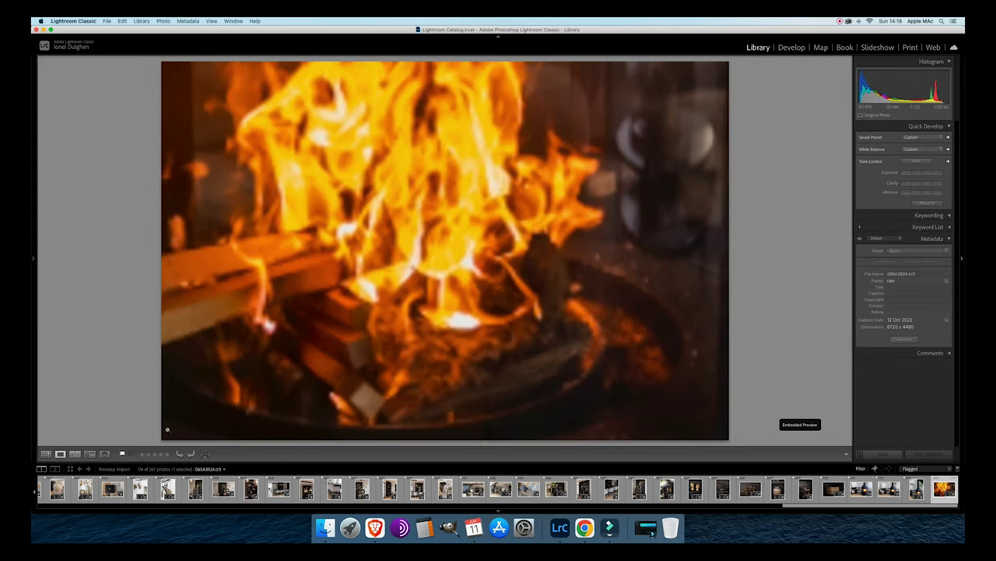
Switch to the thumbnail grid and select the bronze horse and gold coral sculpture photos.
click(46, 454)
scroll(364, 207, up, 5)
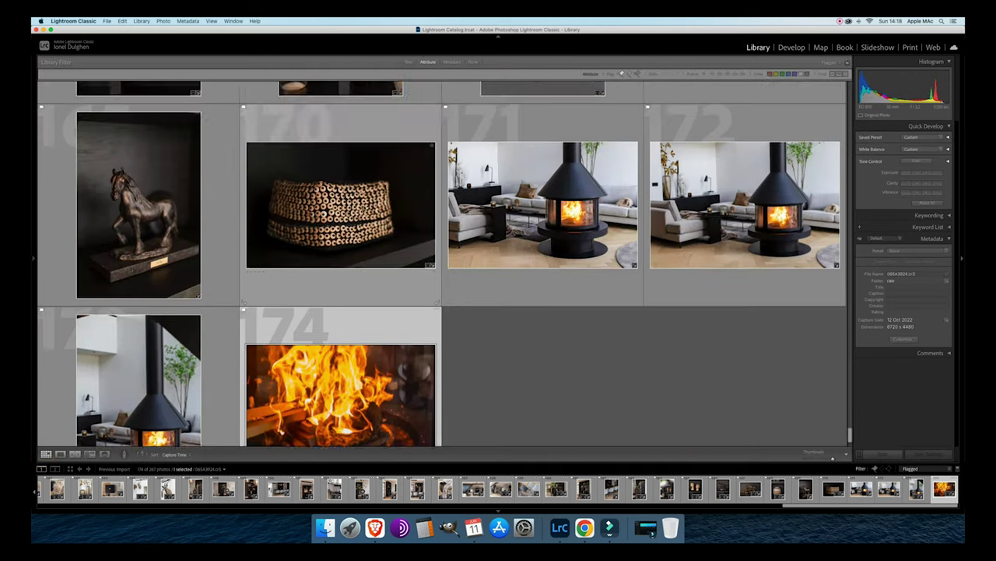
click(363, 320)
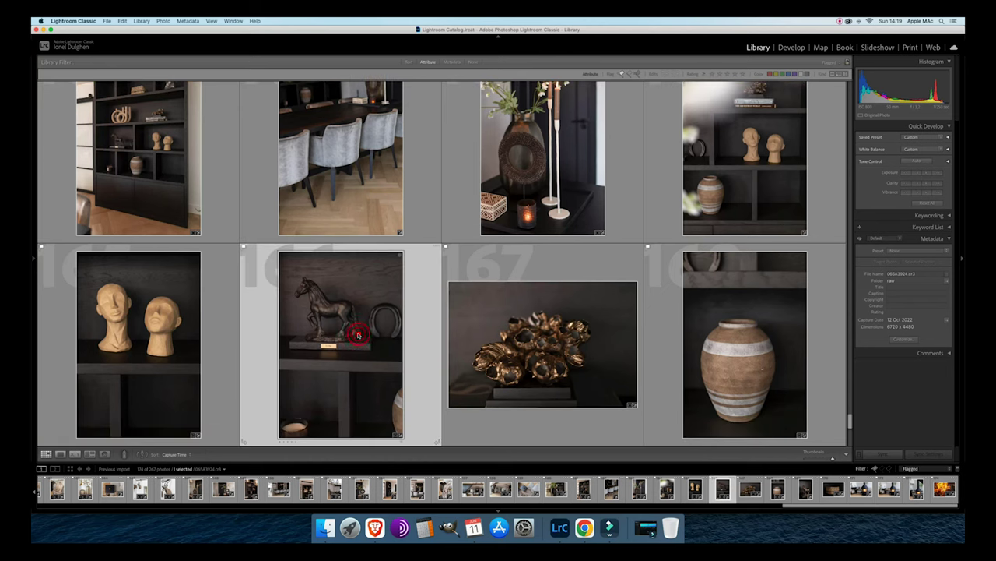
click(504, 318)
scroll(506, 314, up, 10)
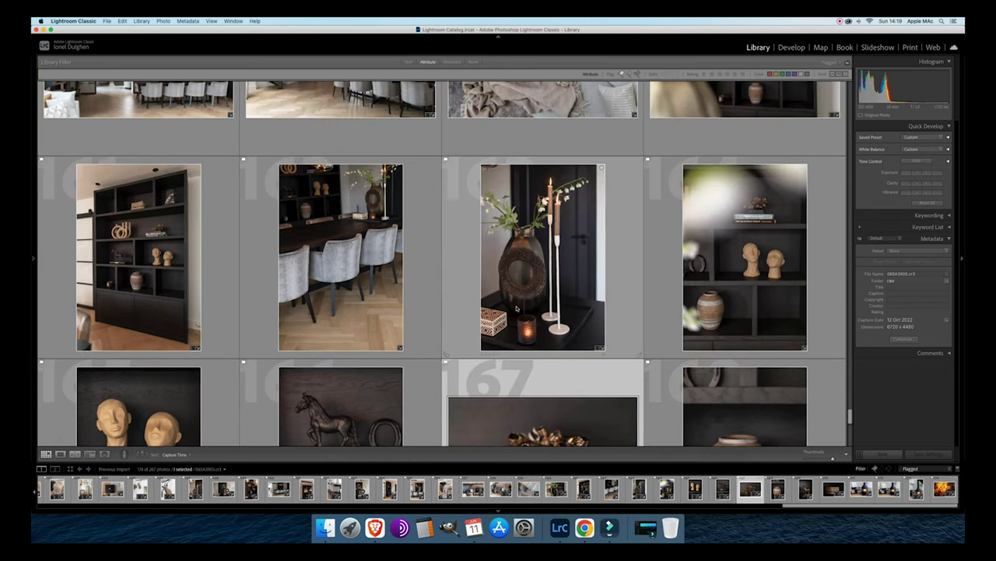
scroll(517, 308, up, 10)
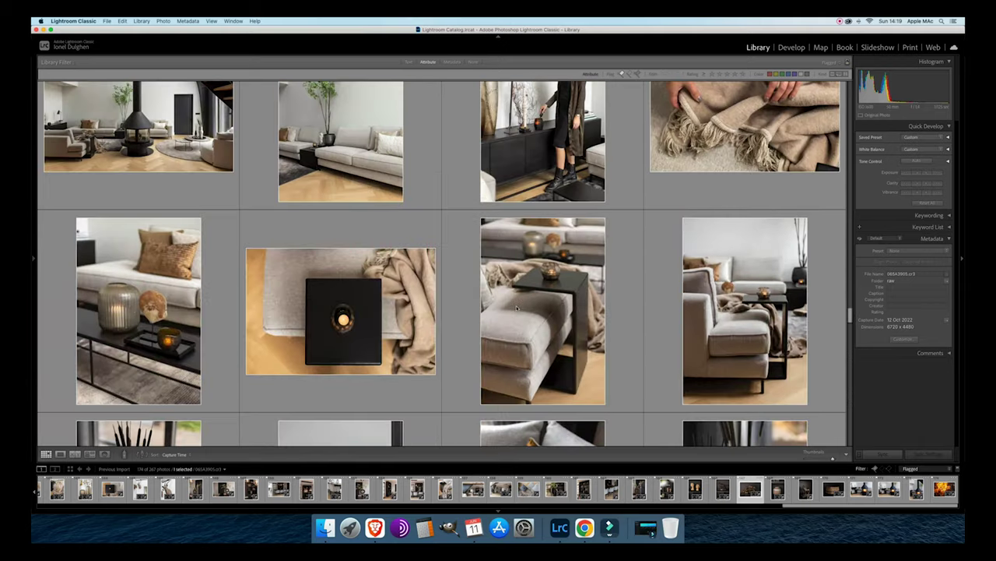